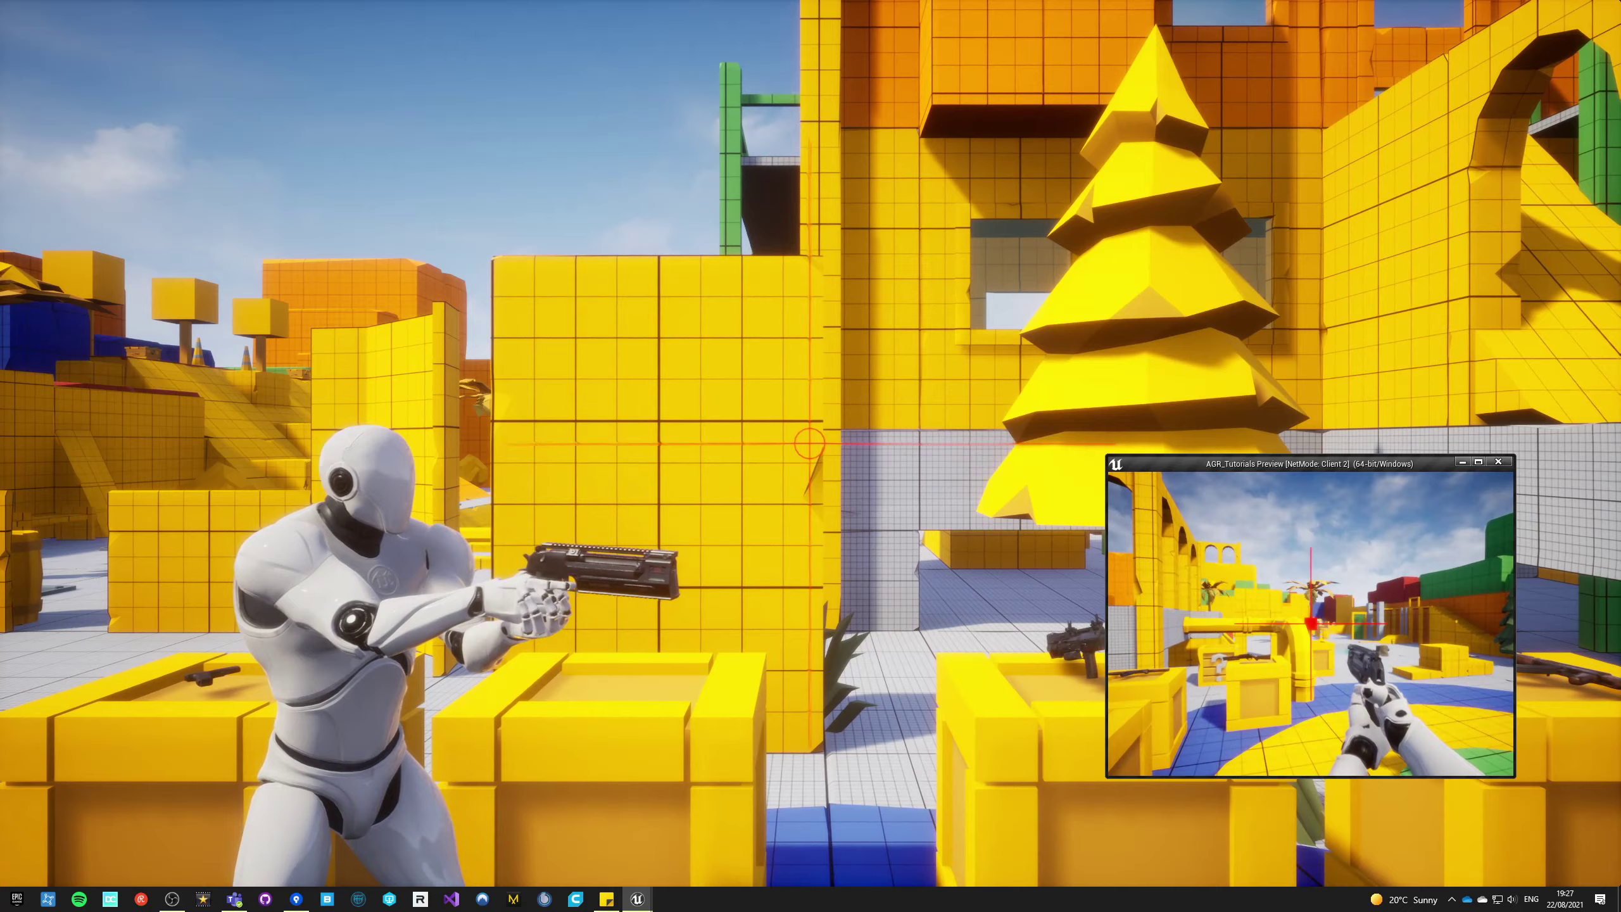
- Try out the weapons in the two-client play preview by firing, moving around and picking up a rifle
click(1310, 623)
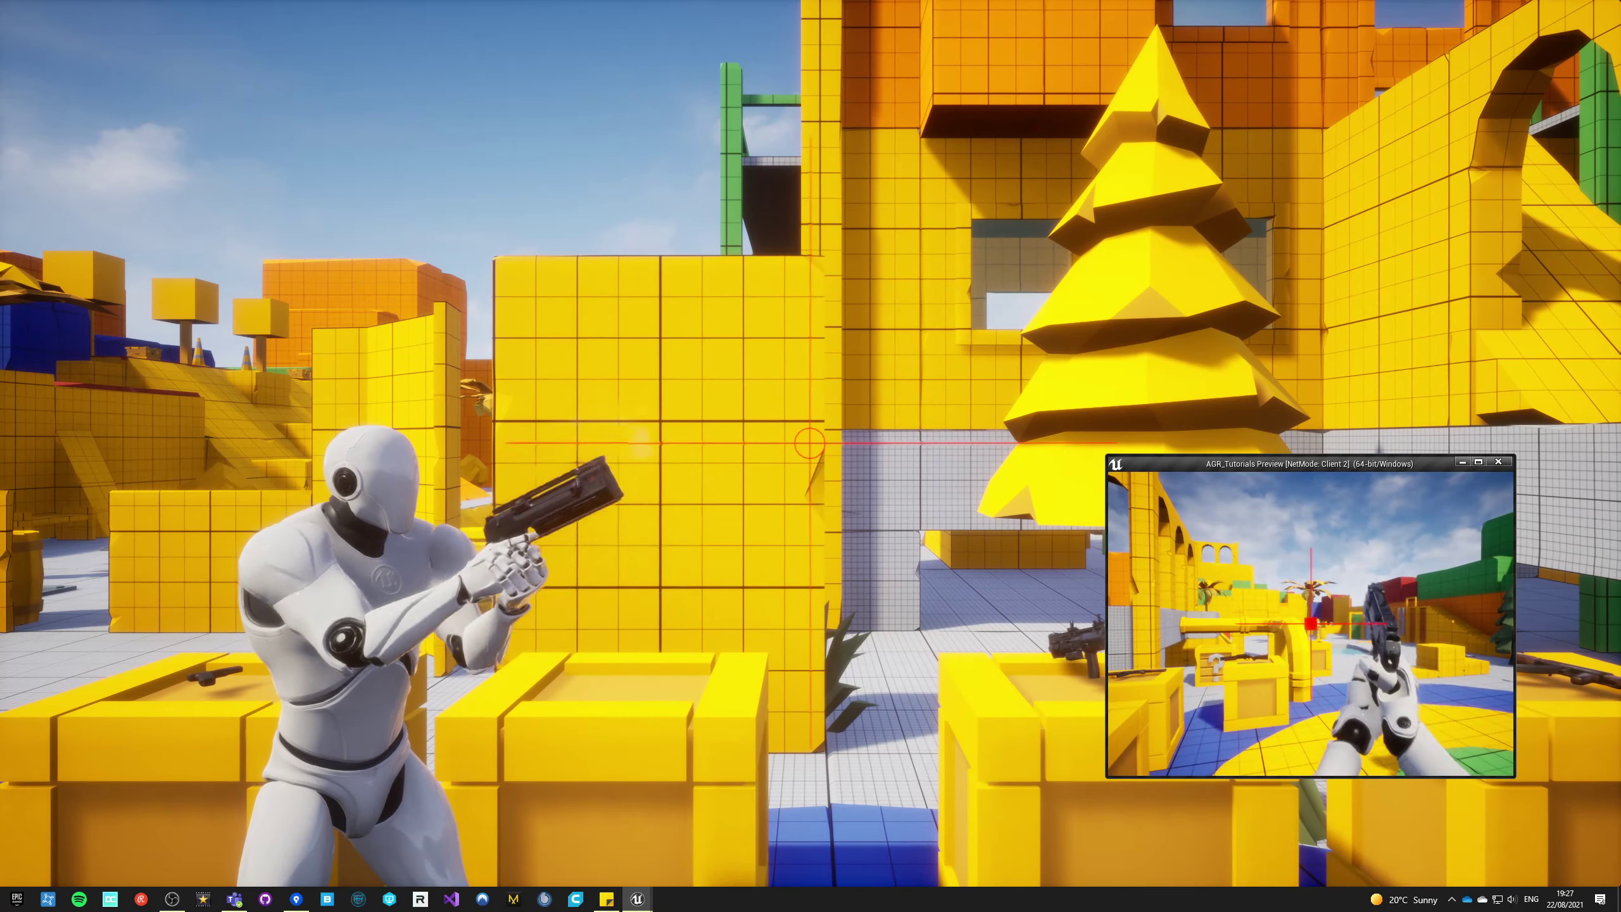
key(s)
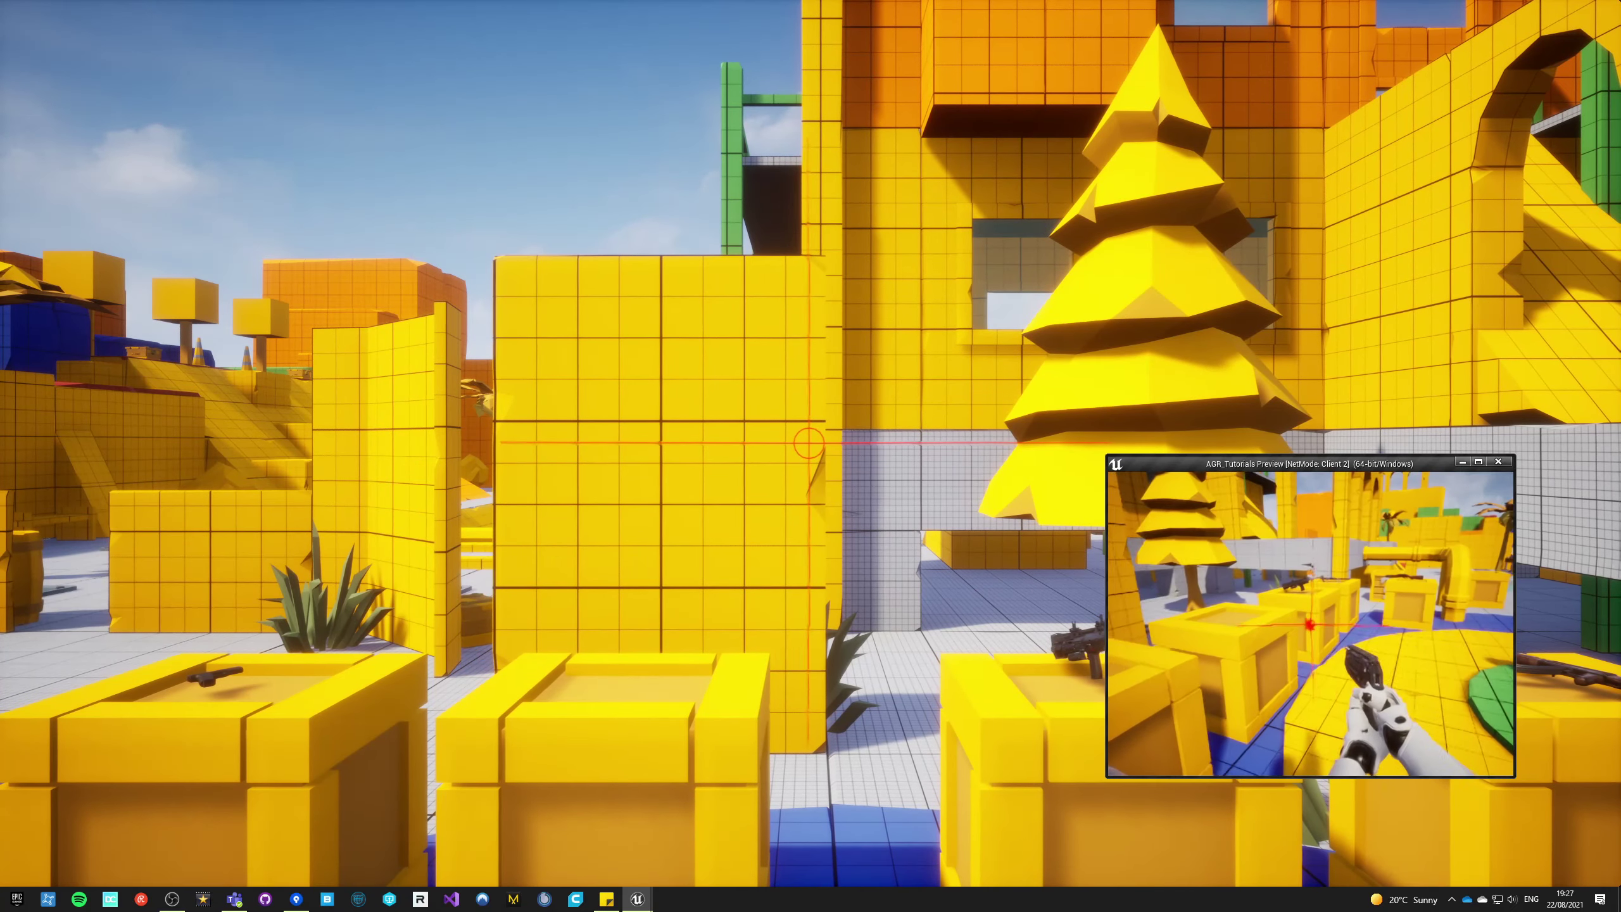
key(w)
key(w)
key(e)
key(s)
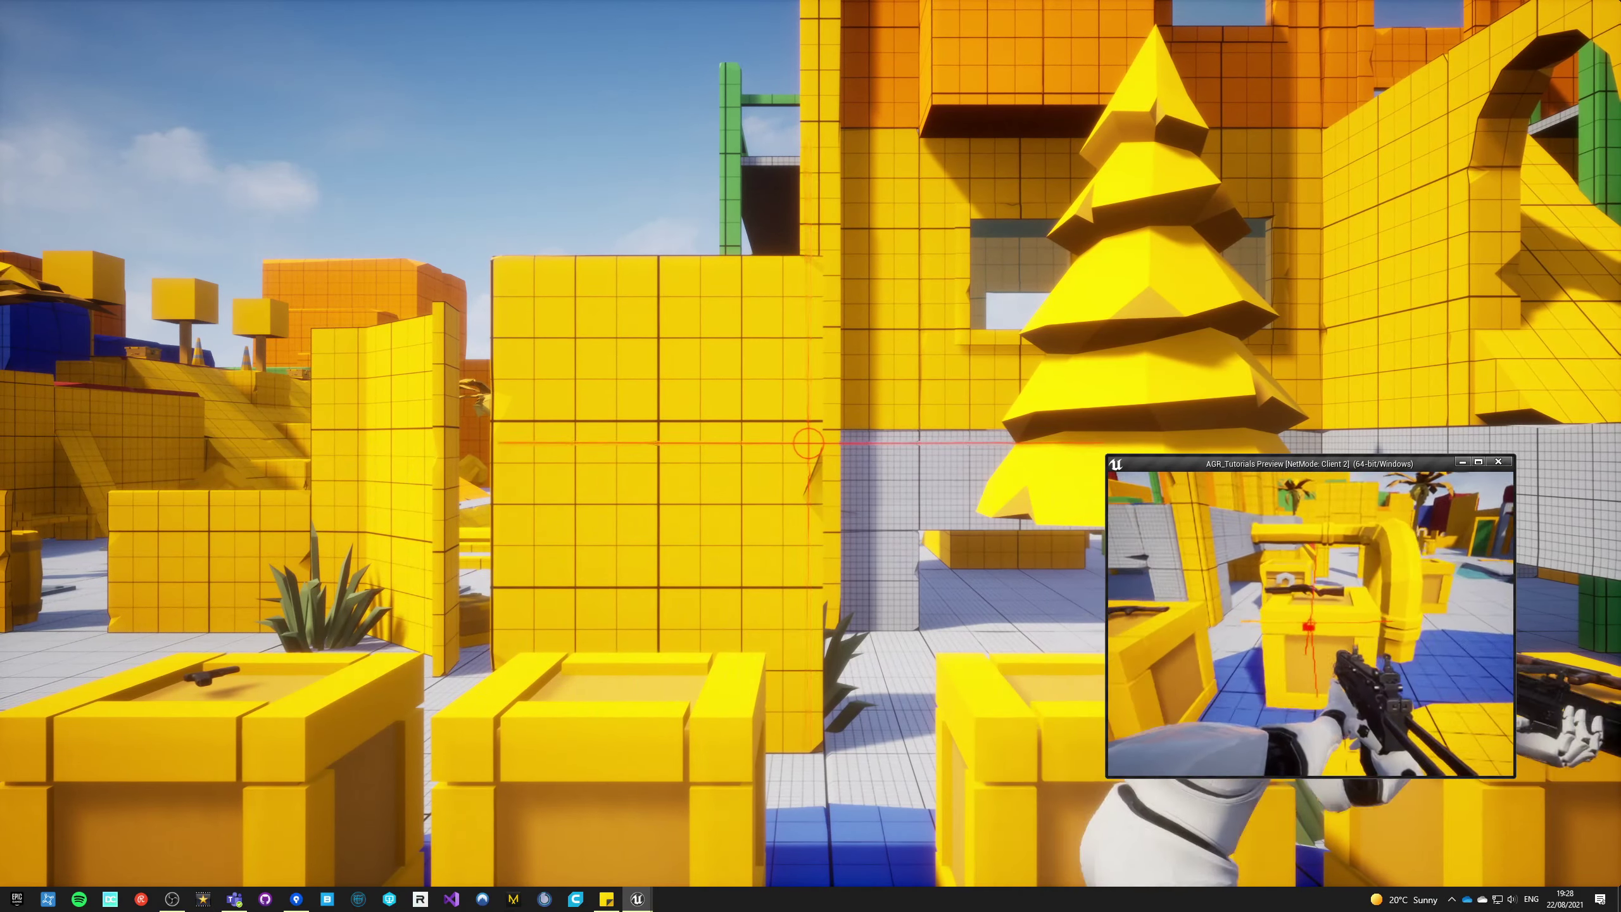
click(1310, 621)
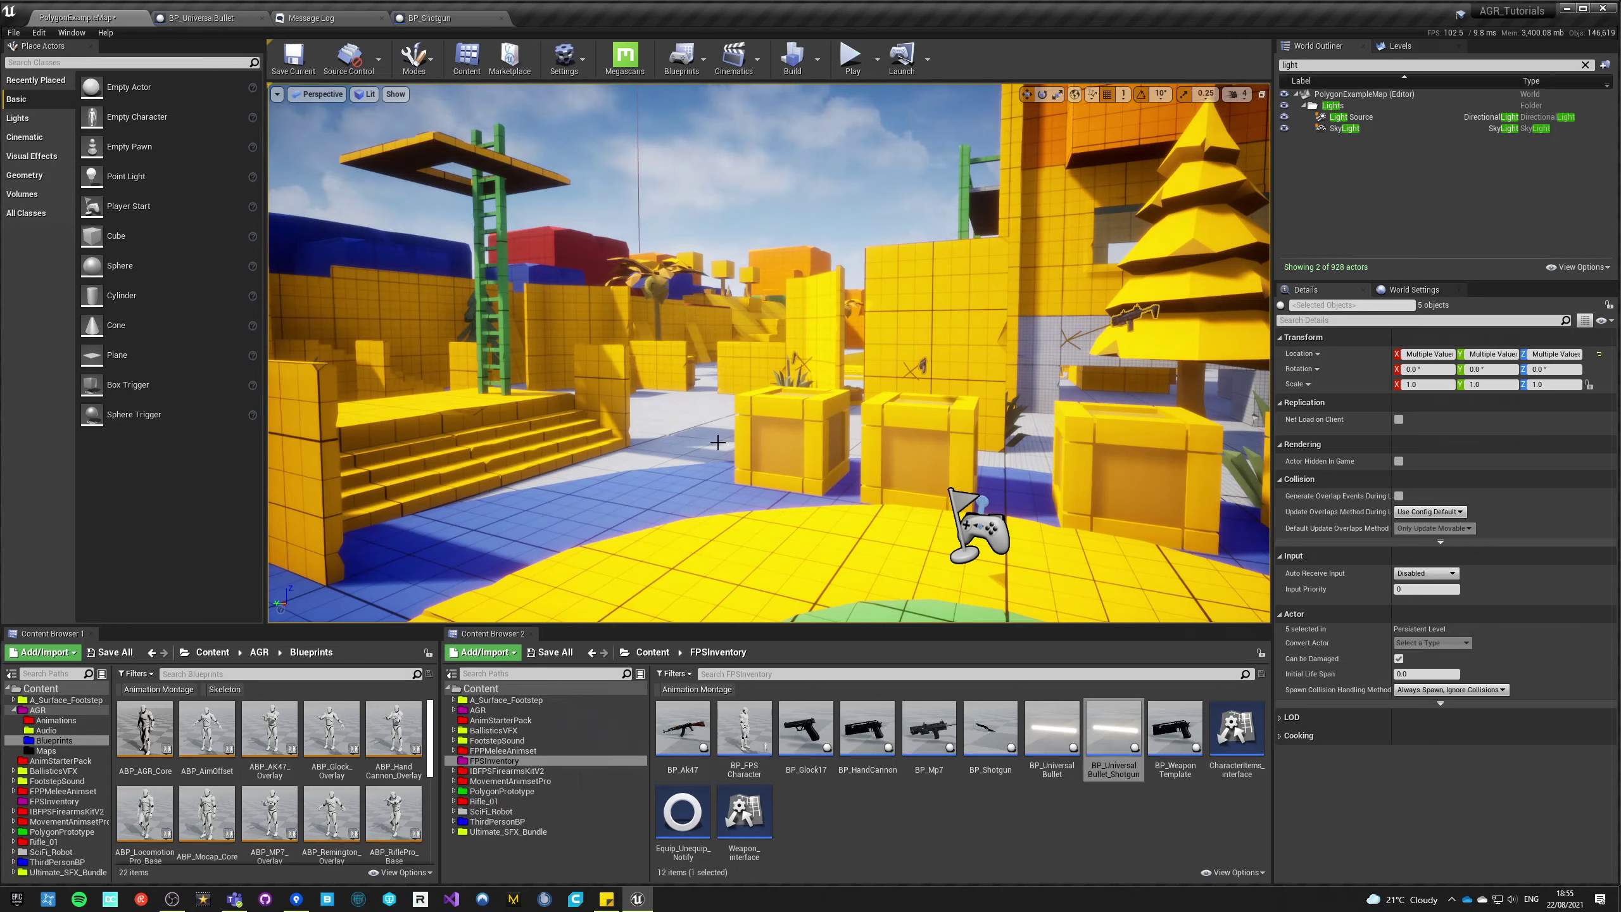
- Open the BP_WeaponTemplate blueprint from the FPSInventory folder at the free area below its interface pickup section
click(819, 824)
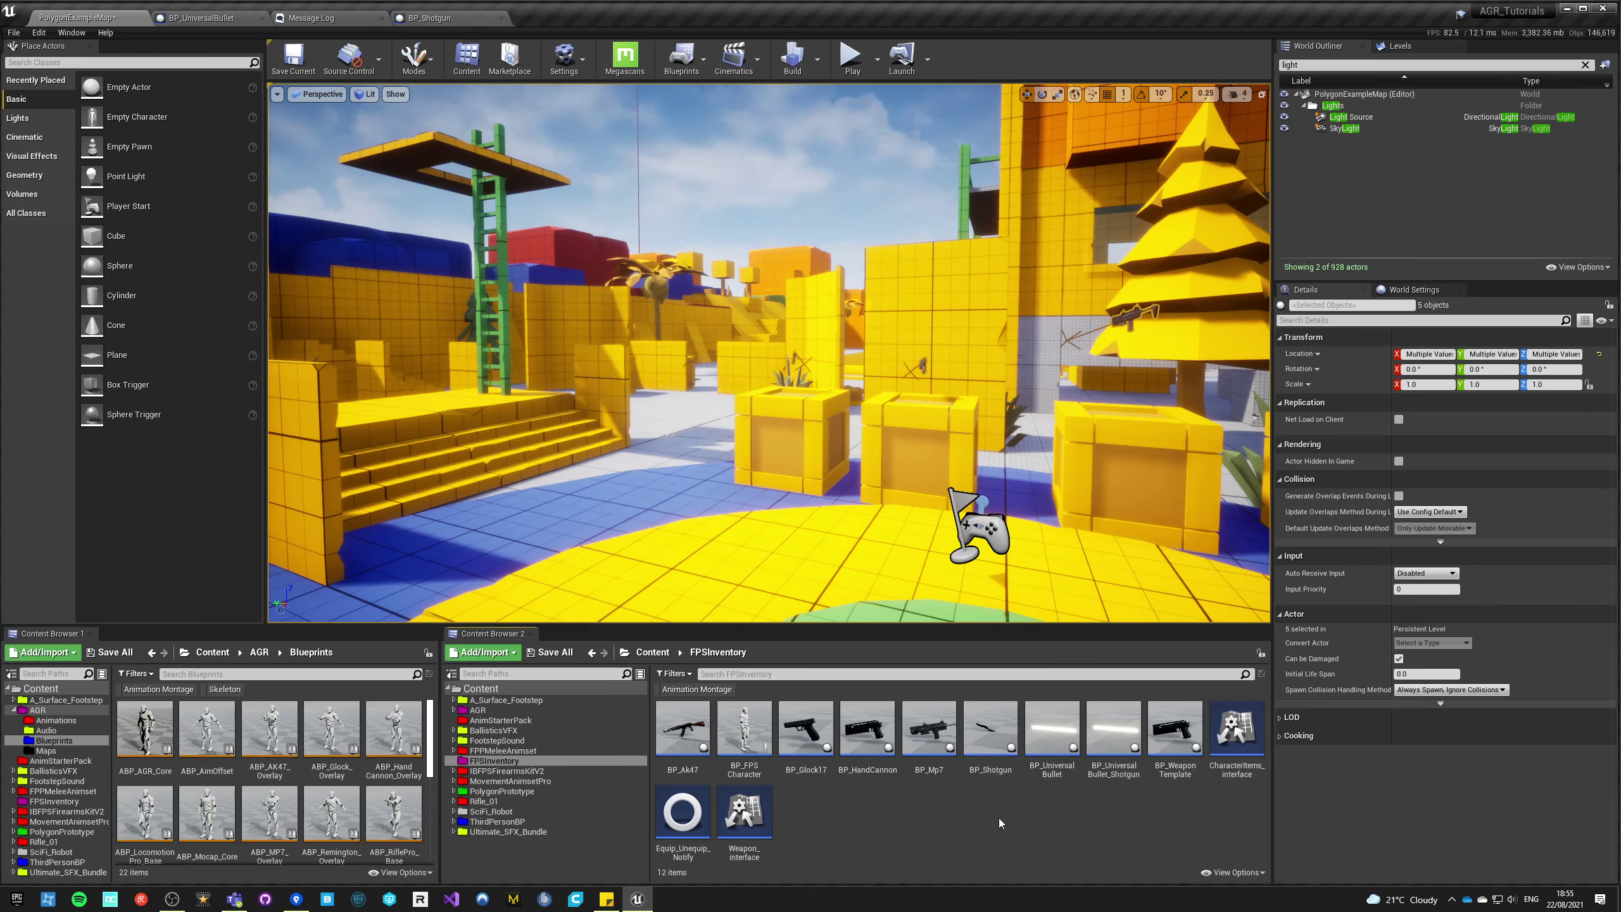
click(763, 804)
click(931, 808)
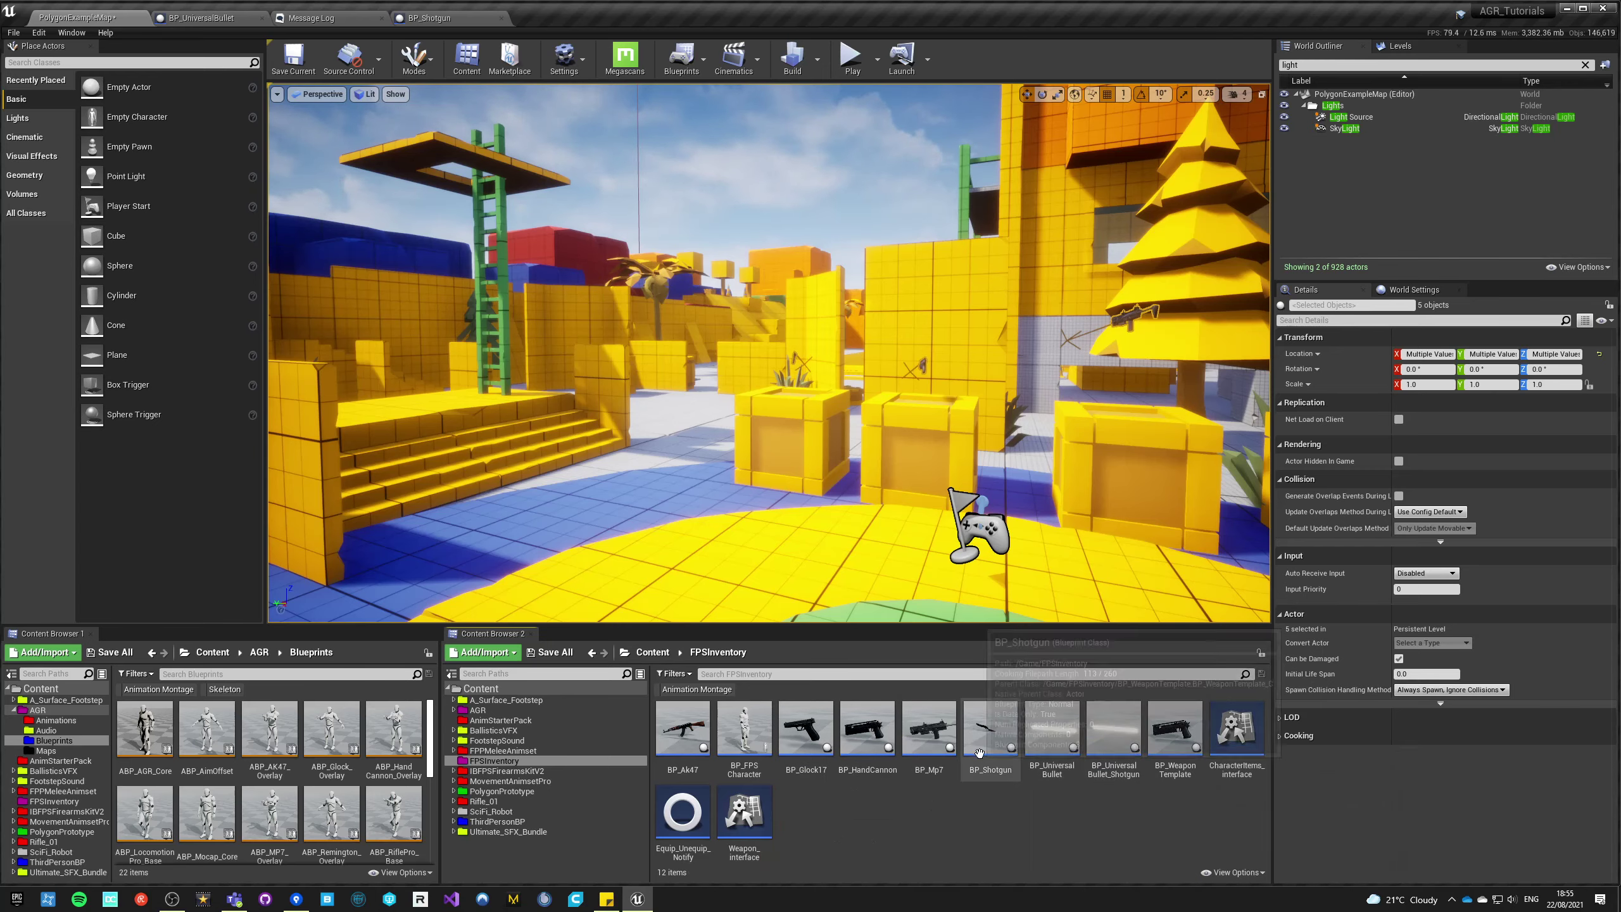
double_click(1186, 747)
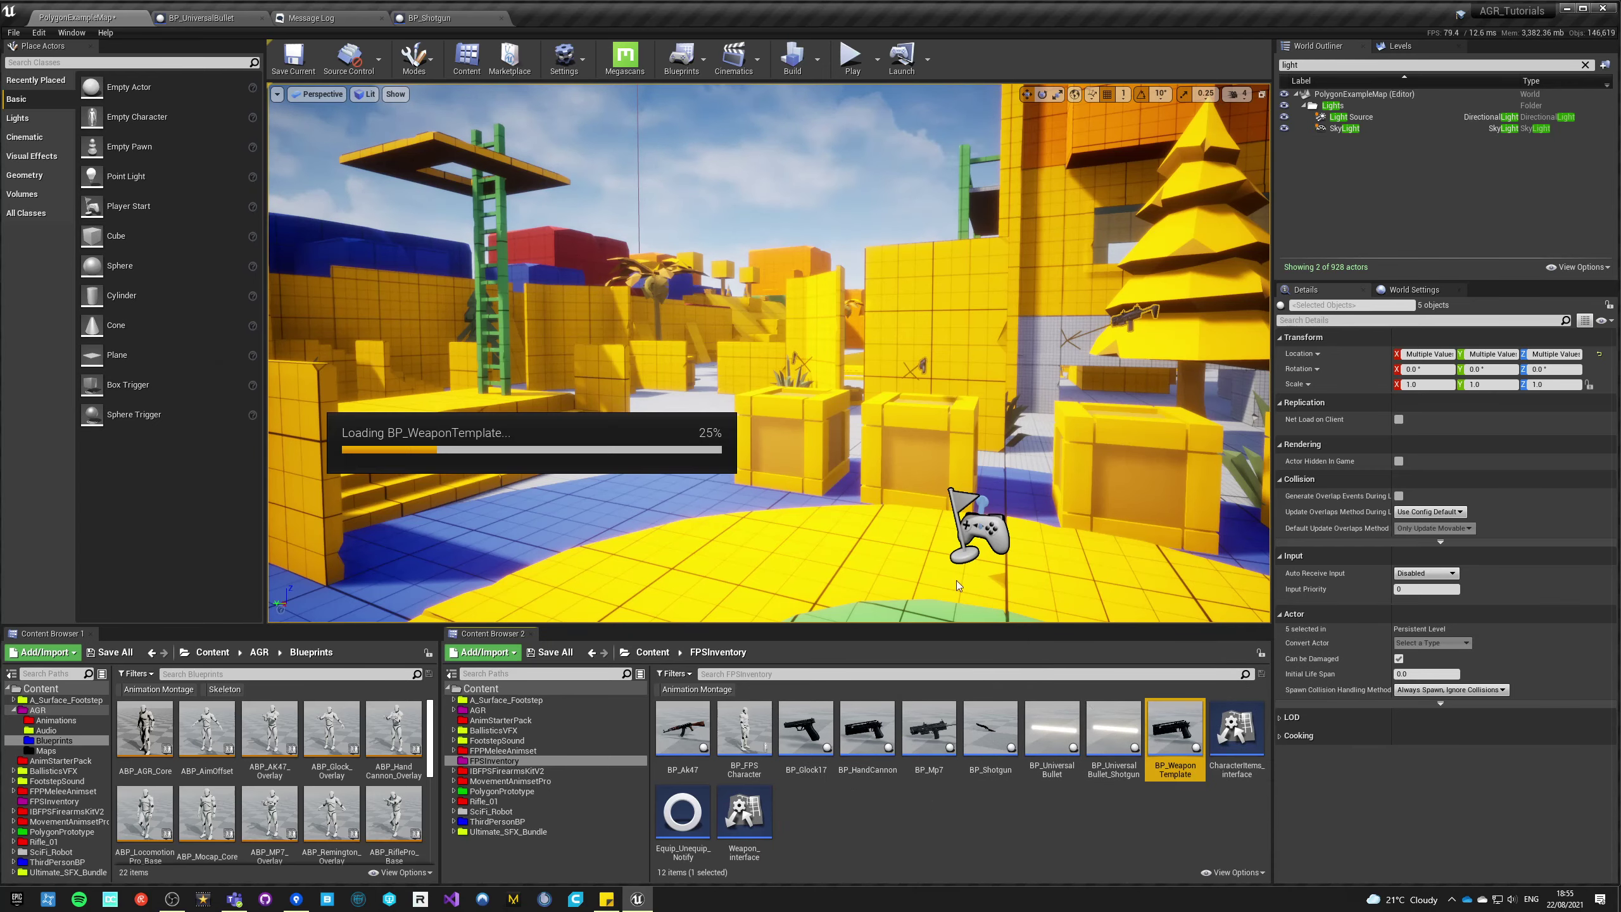
scroll(351, 301, down, 7)
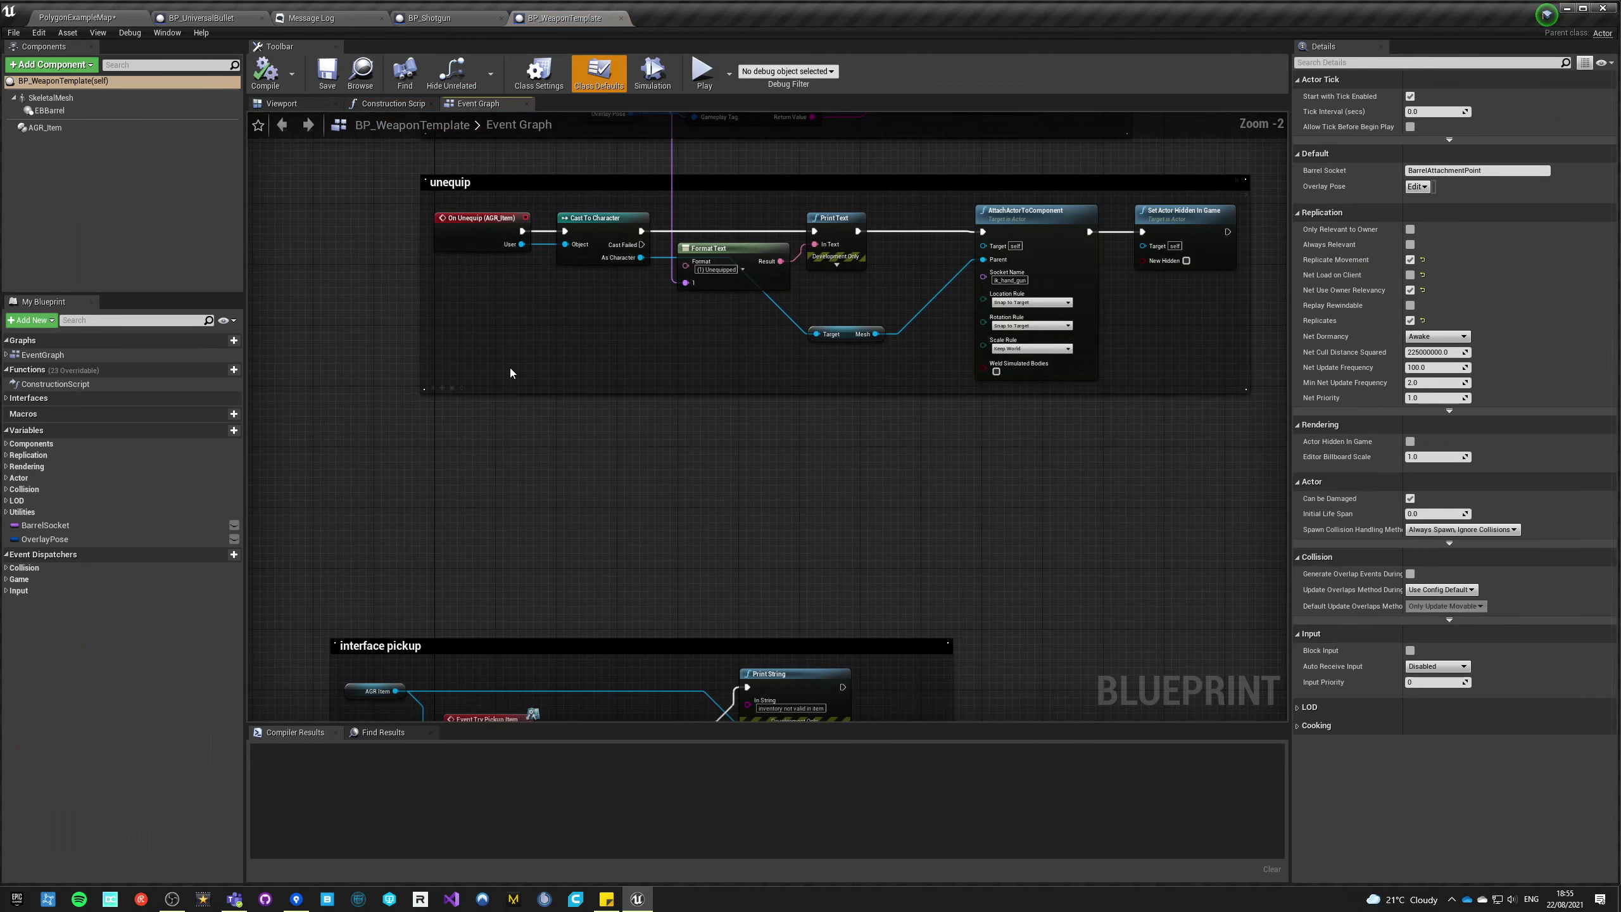
double_click(466, 473)
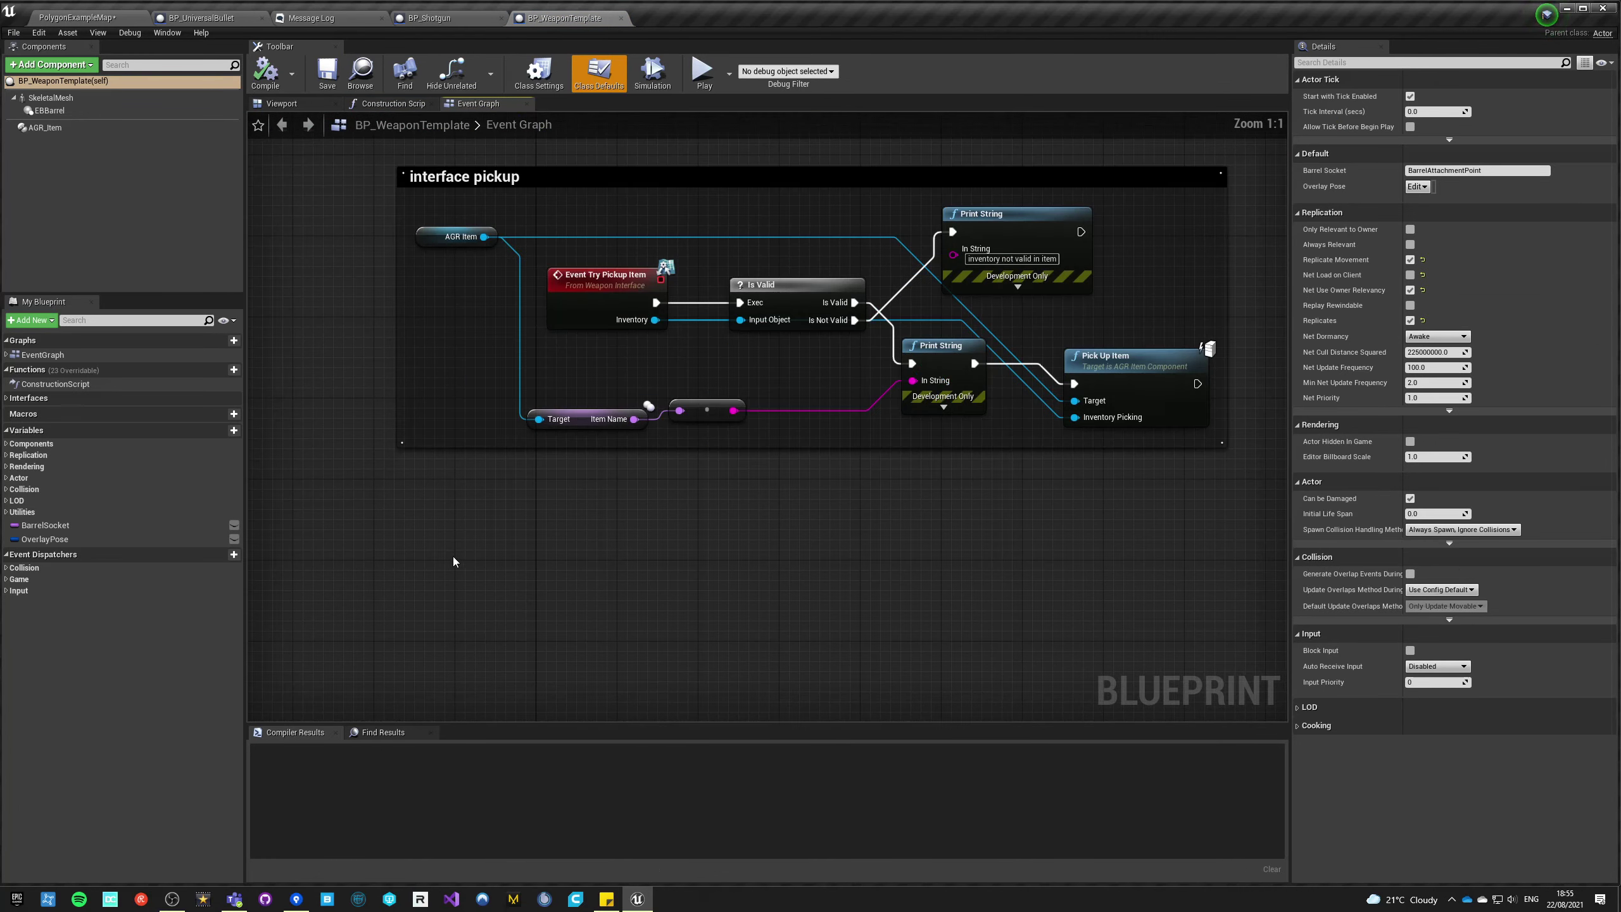
- Add an Event Tick node in the empty area below the interface pickup section
right_click(469, 572)
text(tick)
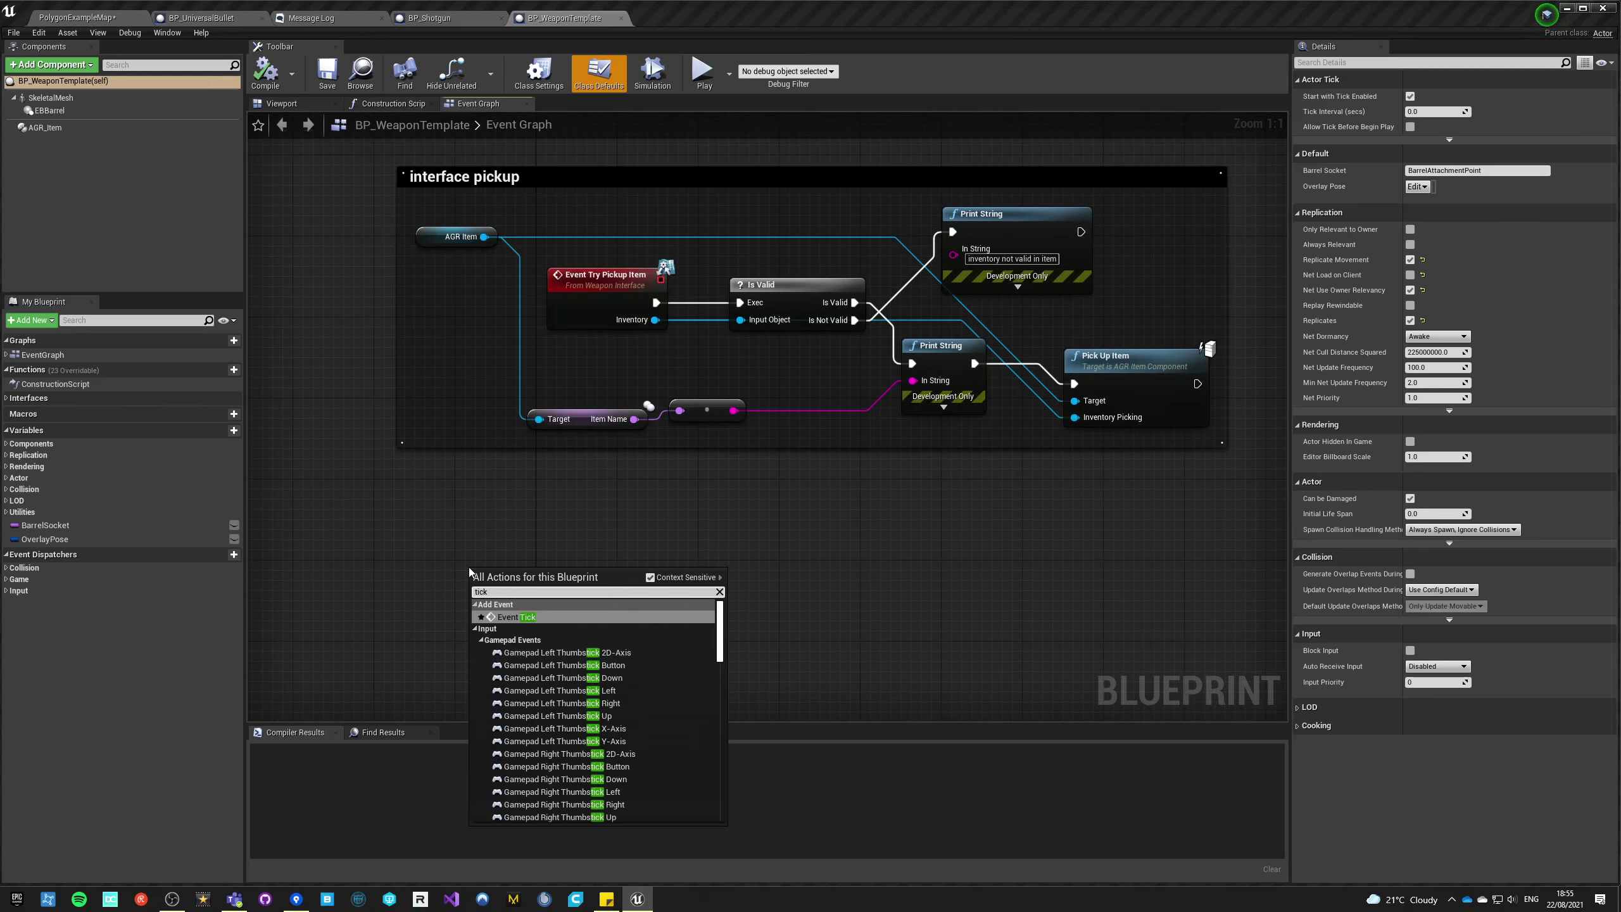
key(Return)
right_drag(494, 575, 463, 474)
drag(463, 473, 420, 534)
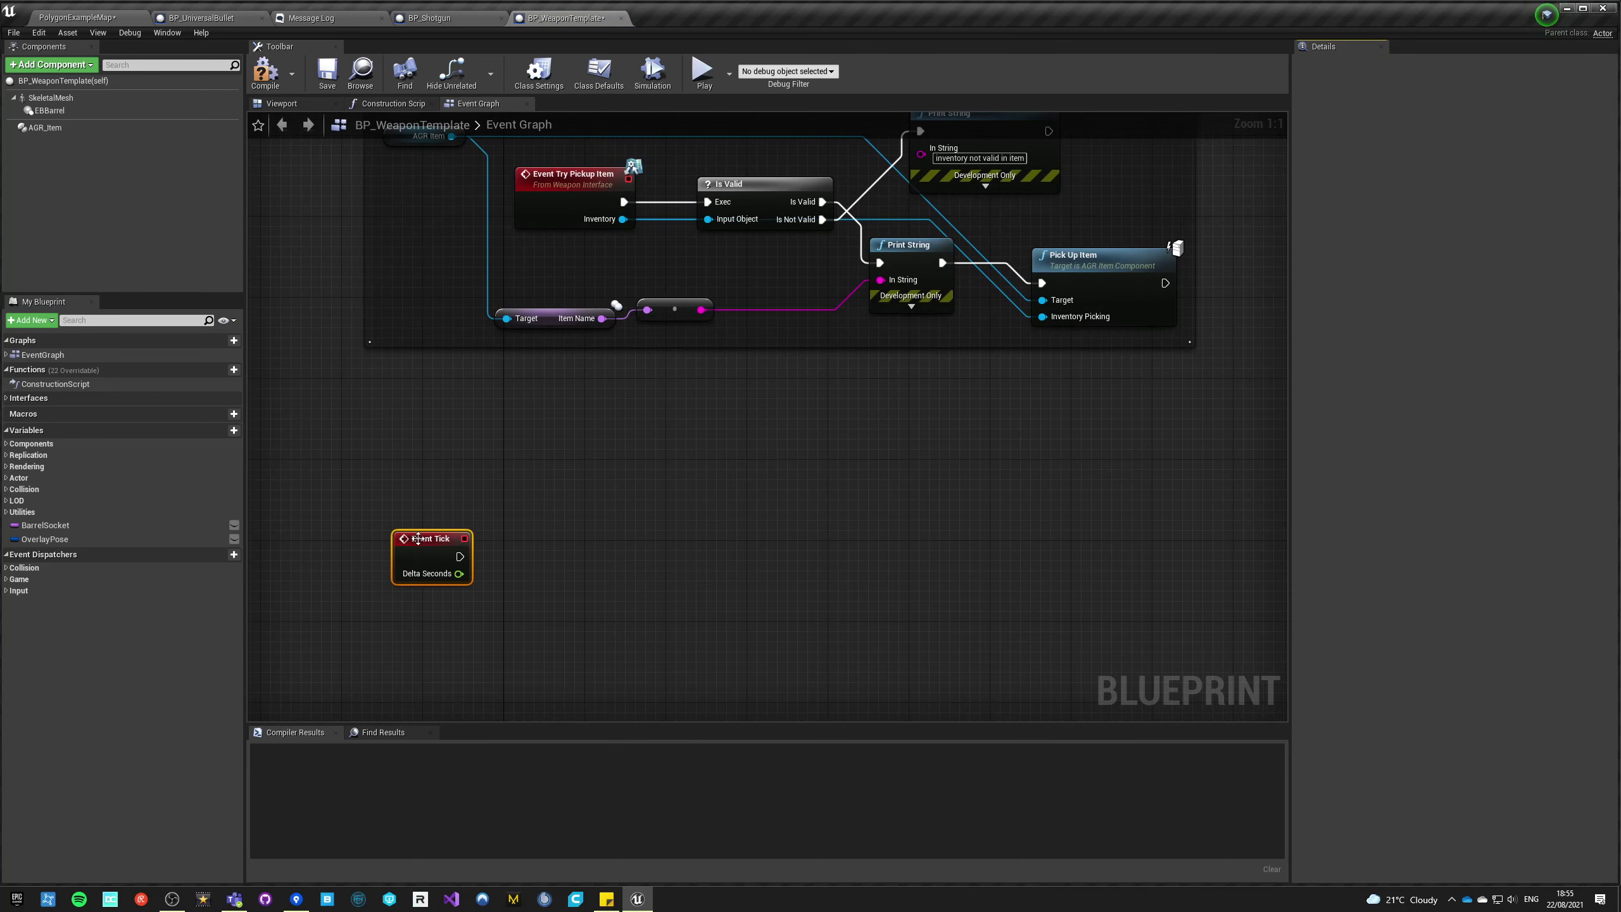
- Add a LineTraceByChannel node beside Event Tick and run it from the tick's execution output
right_drag(548, 599, 516, 512)
right_click(524, 475)
text(line trace)
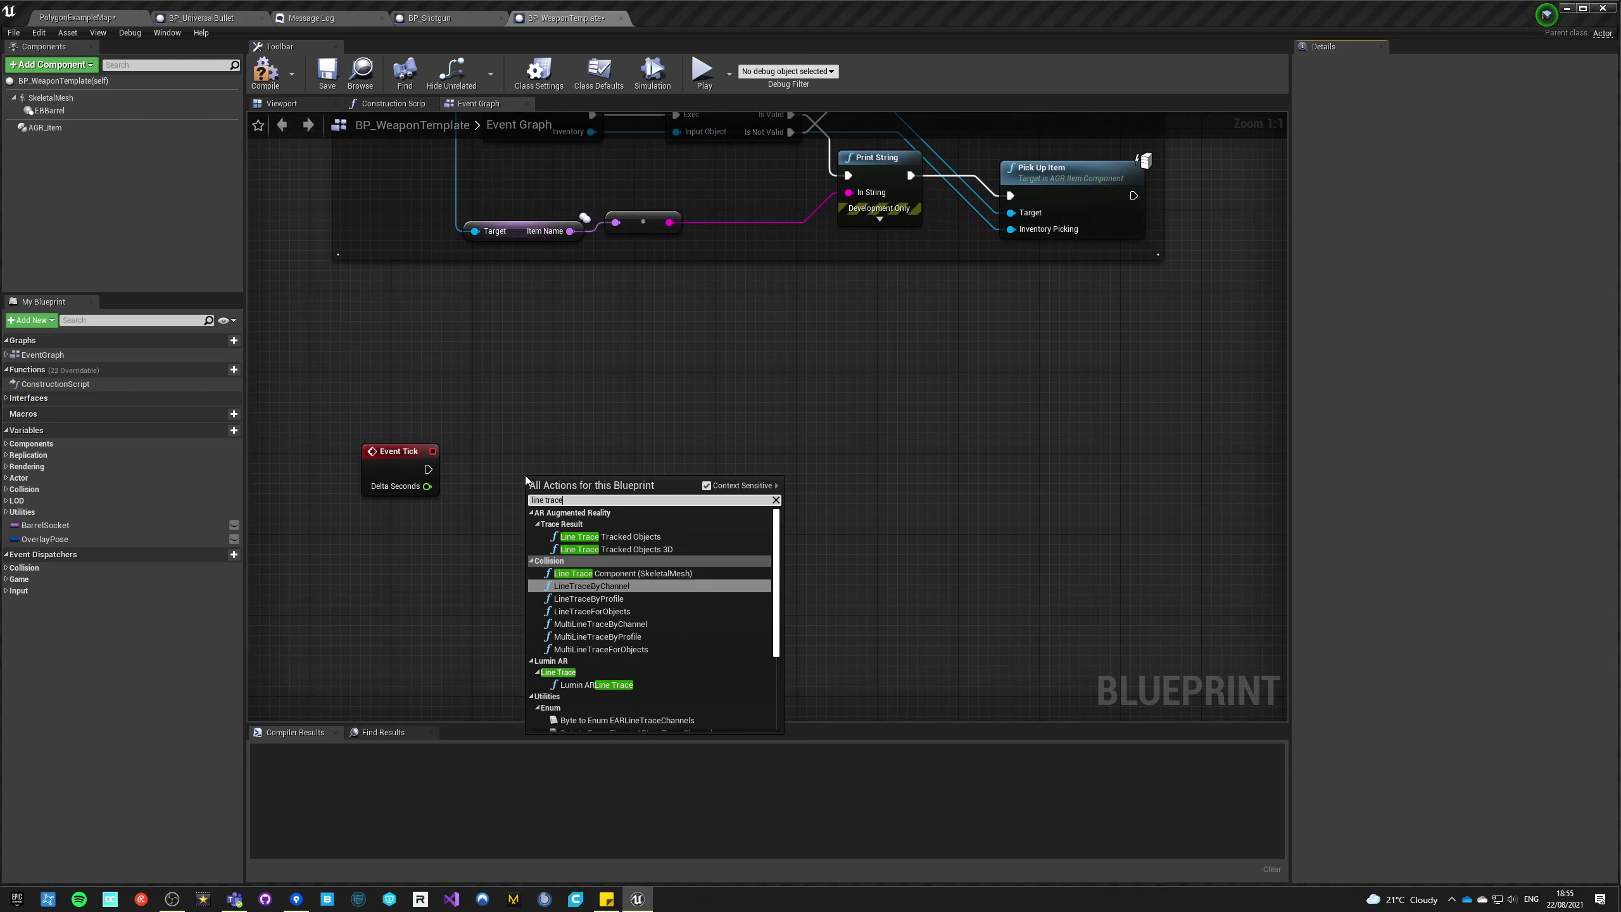
text( by channe)
key(Return)
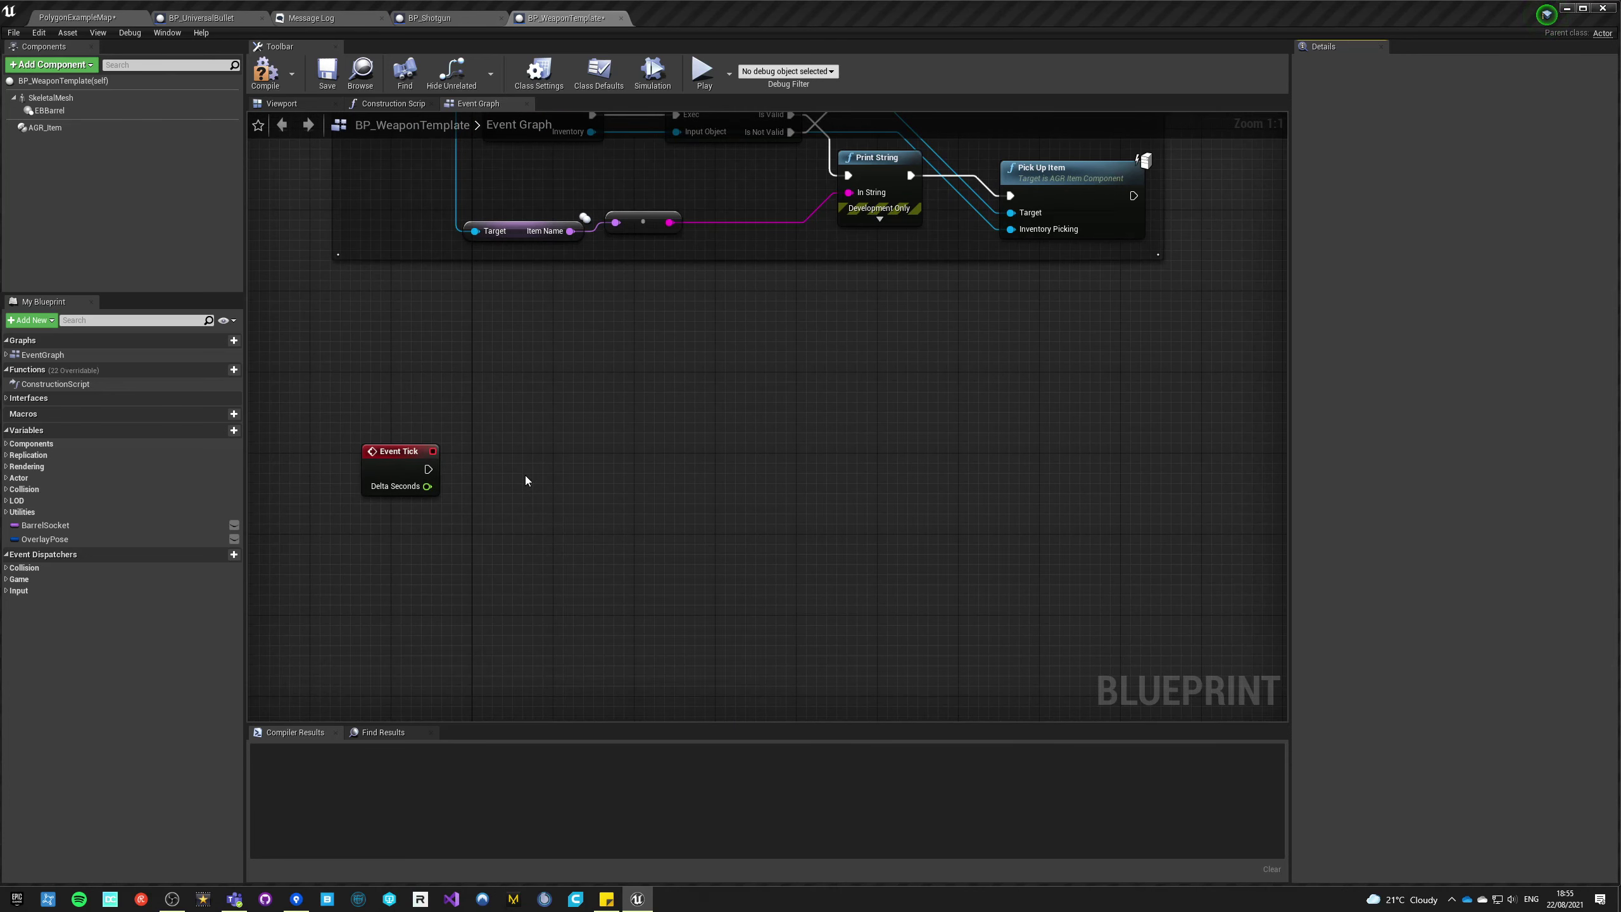
drag(577, 484, 669, 453)
drag(418, 472, 448, 475)
drag(448, 469, 905, 450)
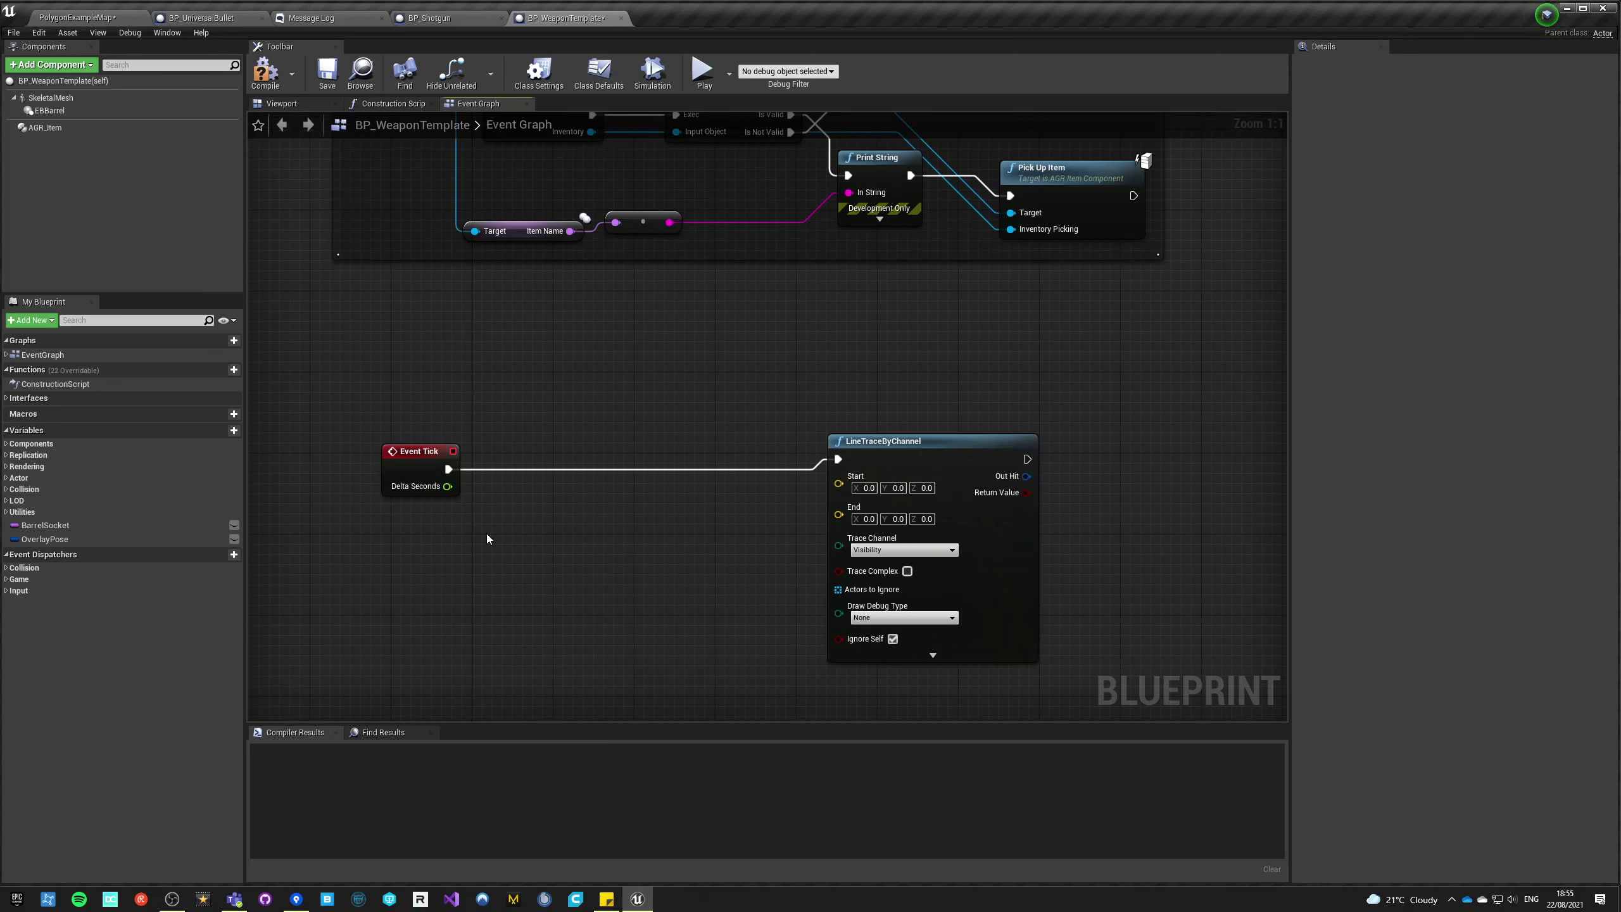
- Add a Get Player Camera Manager node below Event Tick and tidy the node placement
right_click(387, 551)
text(camera maanger)
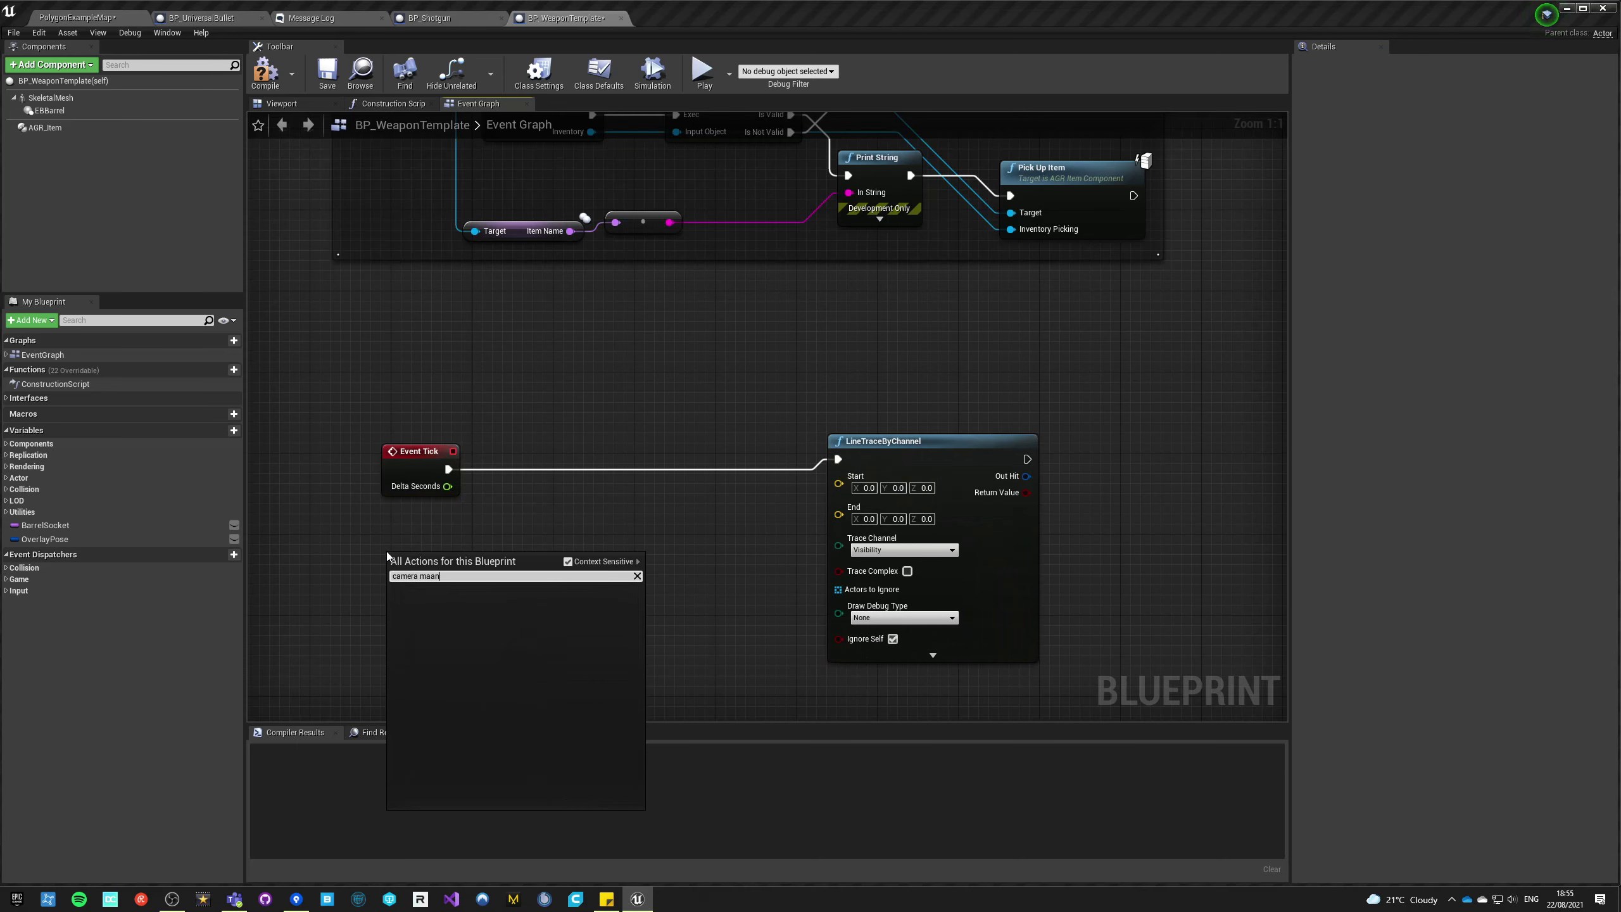
key(BackSpace)
key(BackSpace)
key(BackSpace)
key(BackSpace)
key(BackSpace)
text(nage)
key(Return)
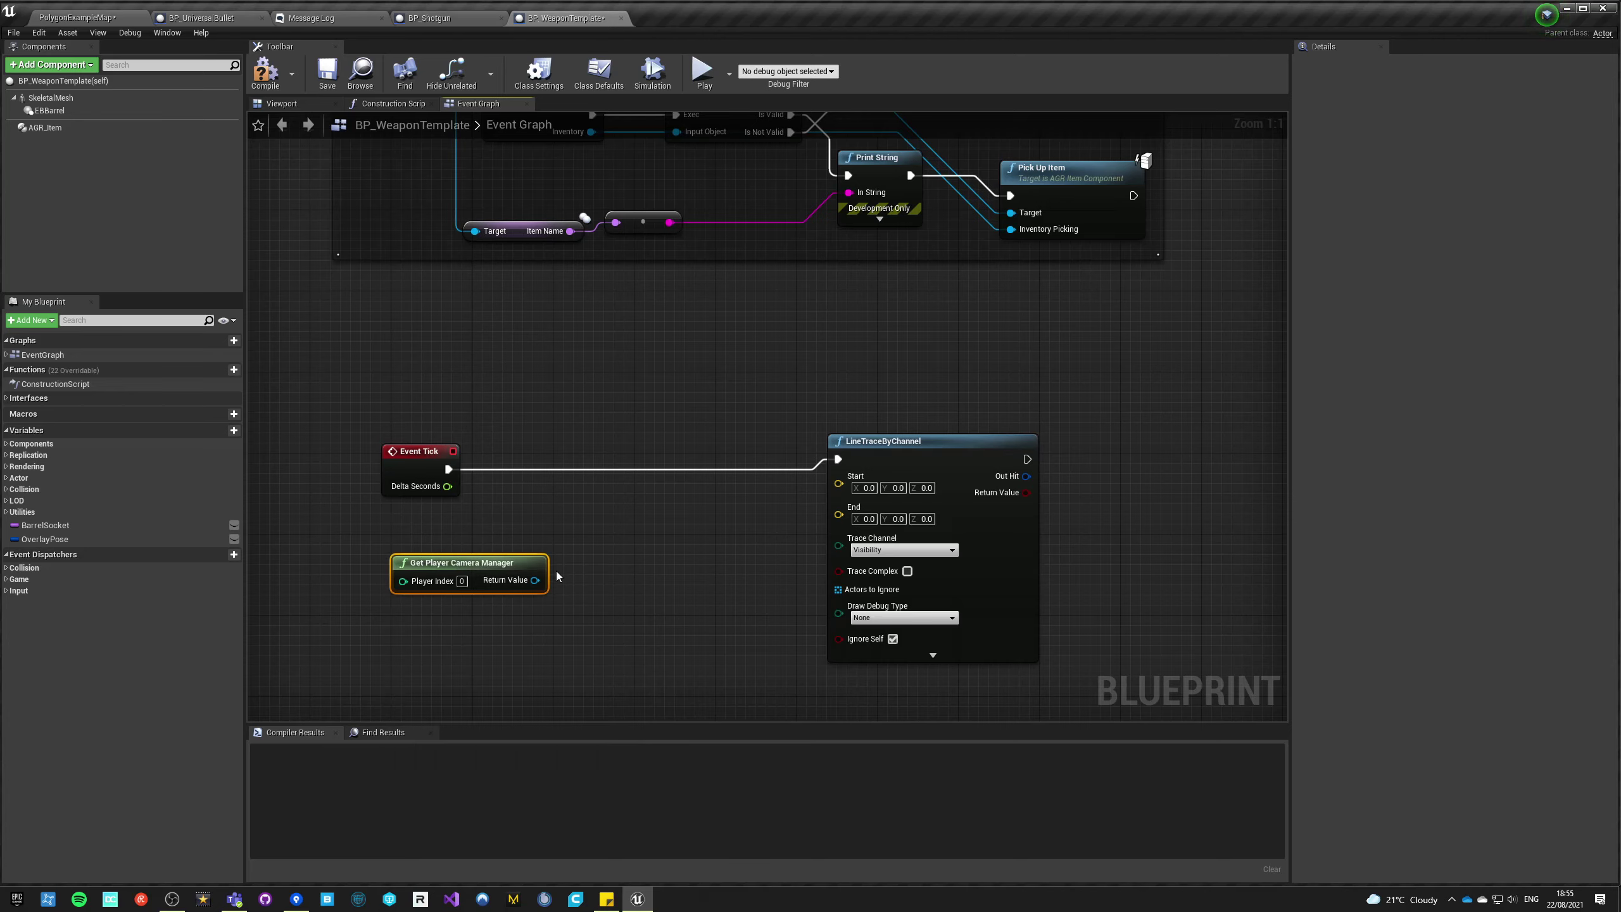
drag(486, 567, 475, 565)
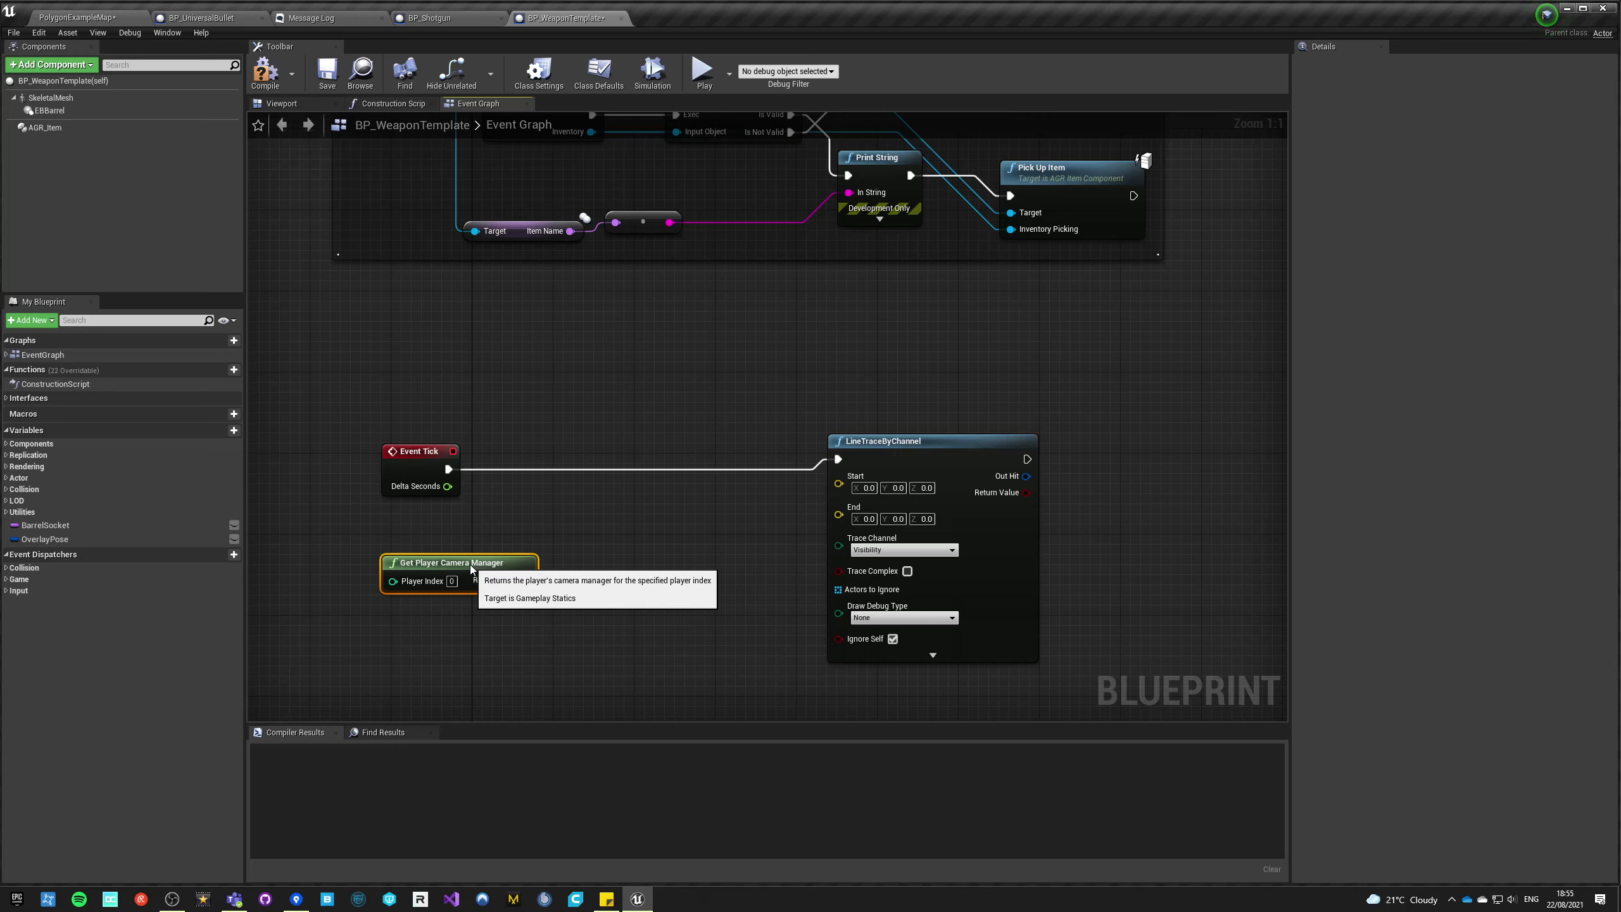
click(463, 537)
mouse_move(403, 451)
mouse_down()
mouse_move(383, 393)
mouse_move(384, 444)
mouse_up()
click(369, 403)
right_drag(370, 399, 394, 348)
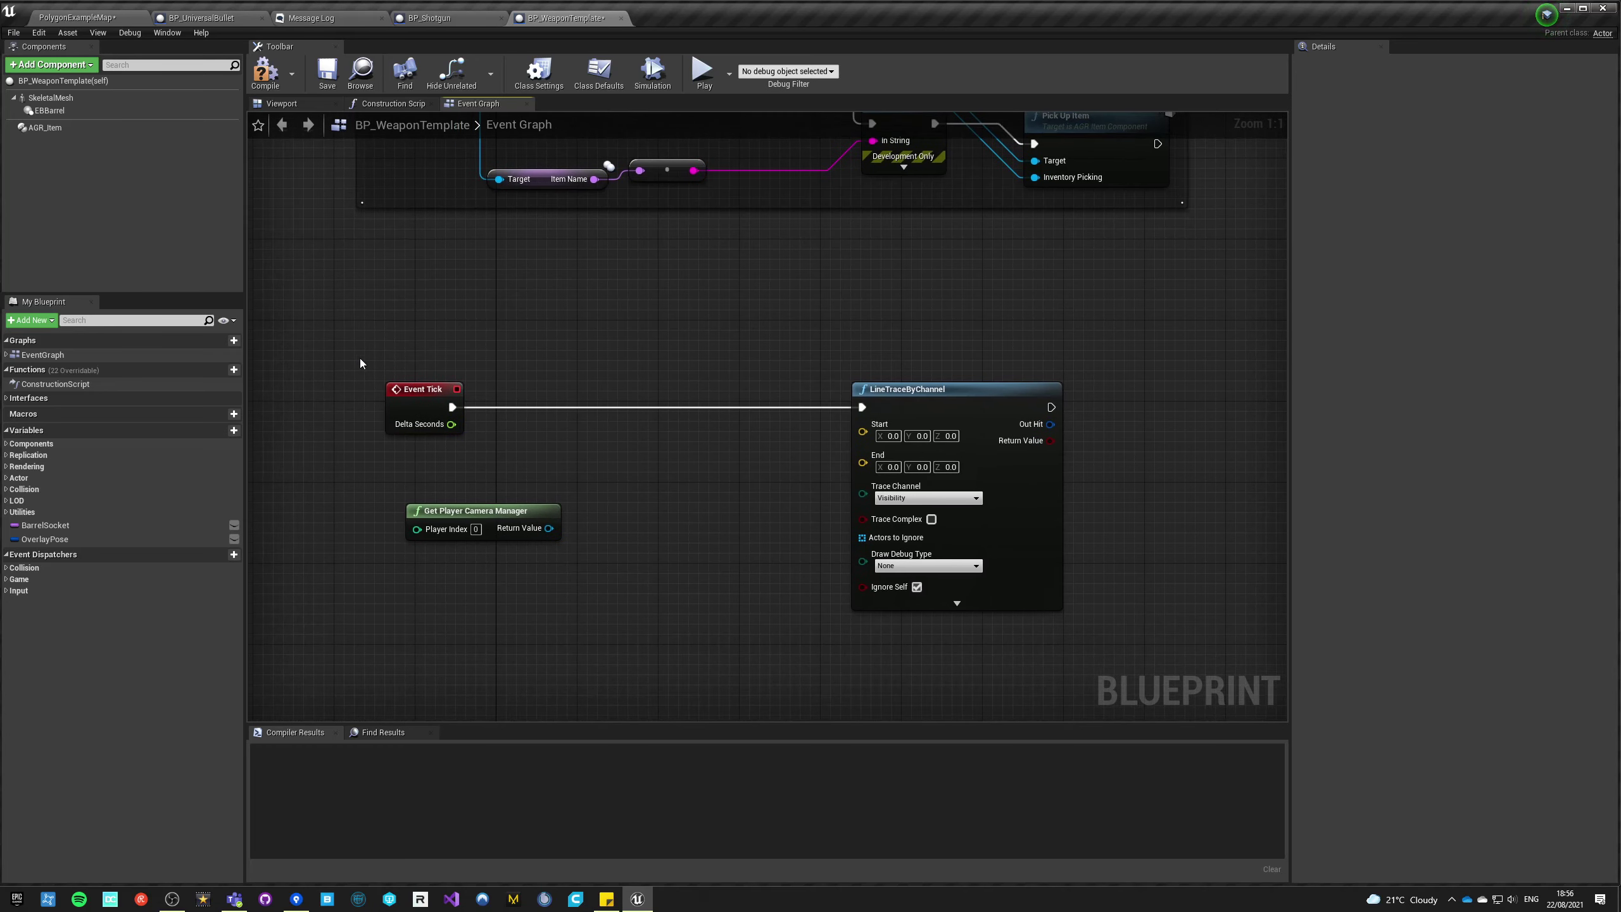
- Create a Boolean variable named InUse? and compile the blueprint
click(234, 430)
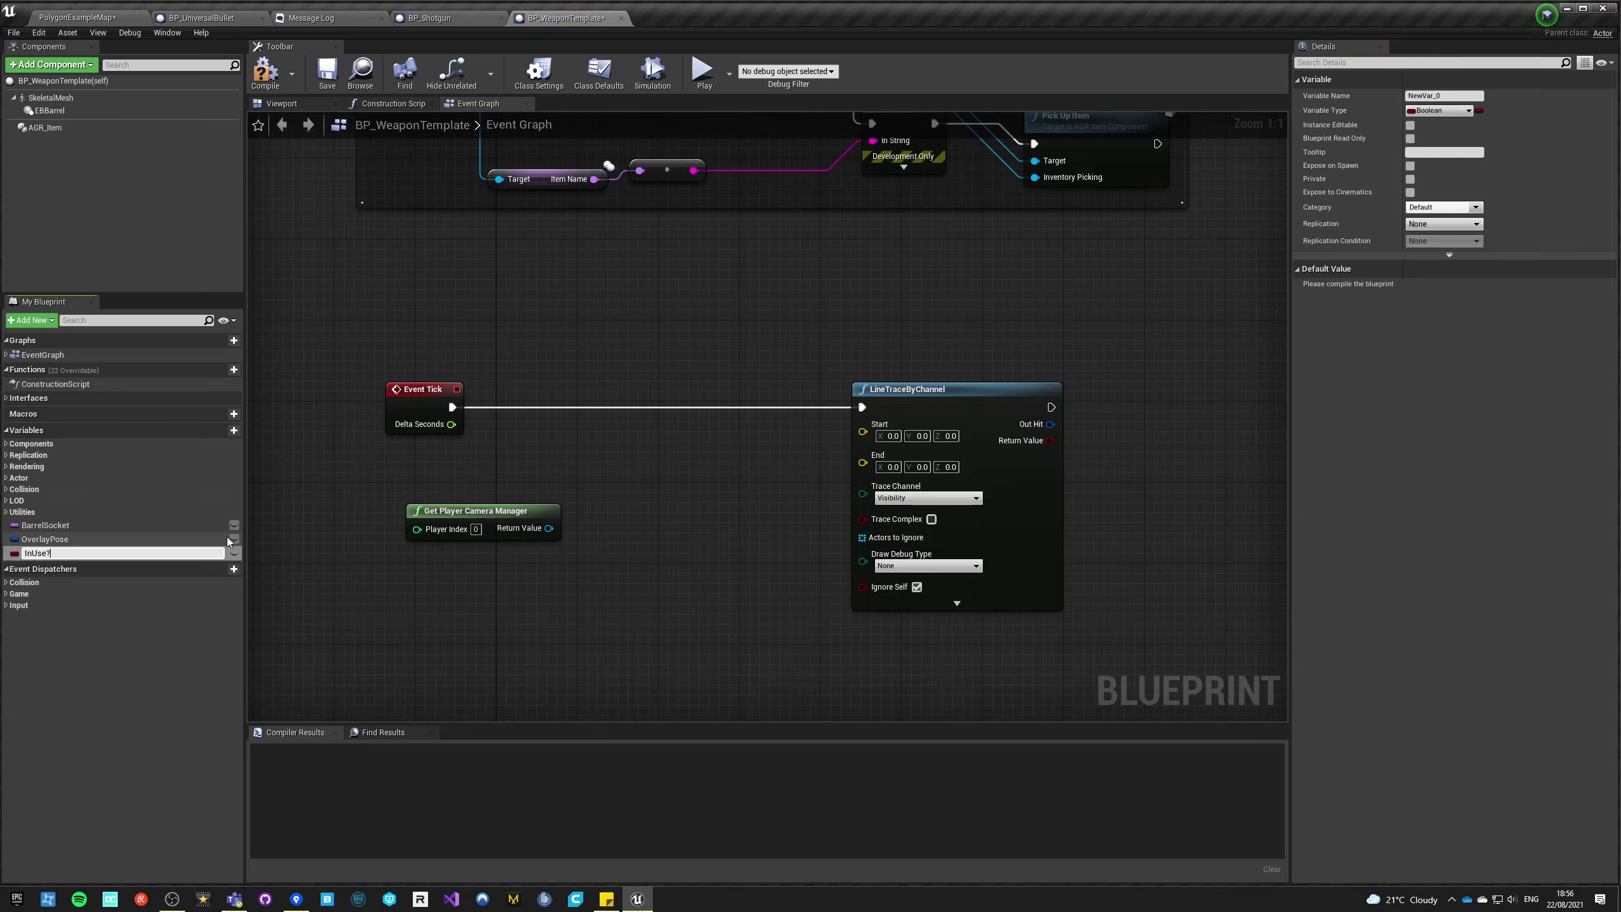
text(InUse?)
key(Return)
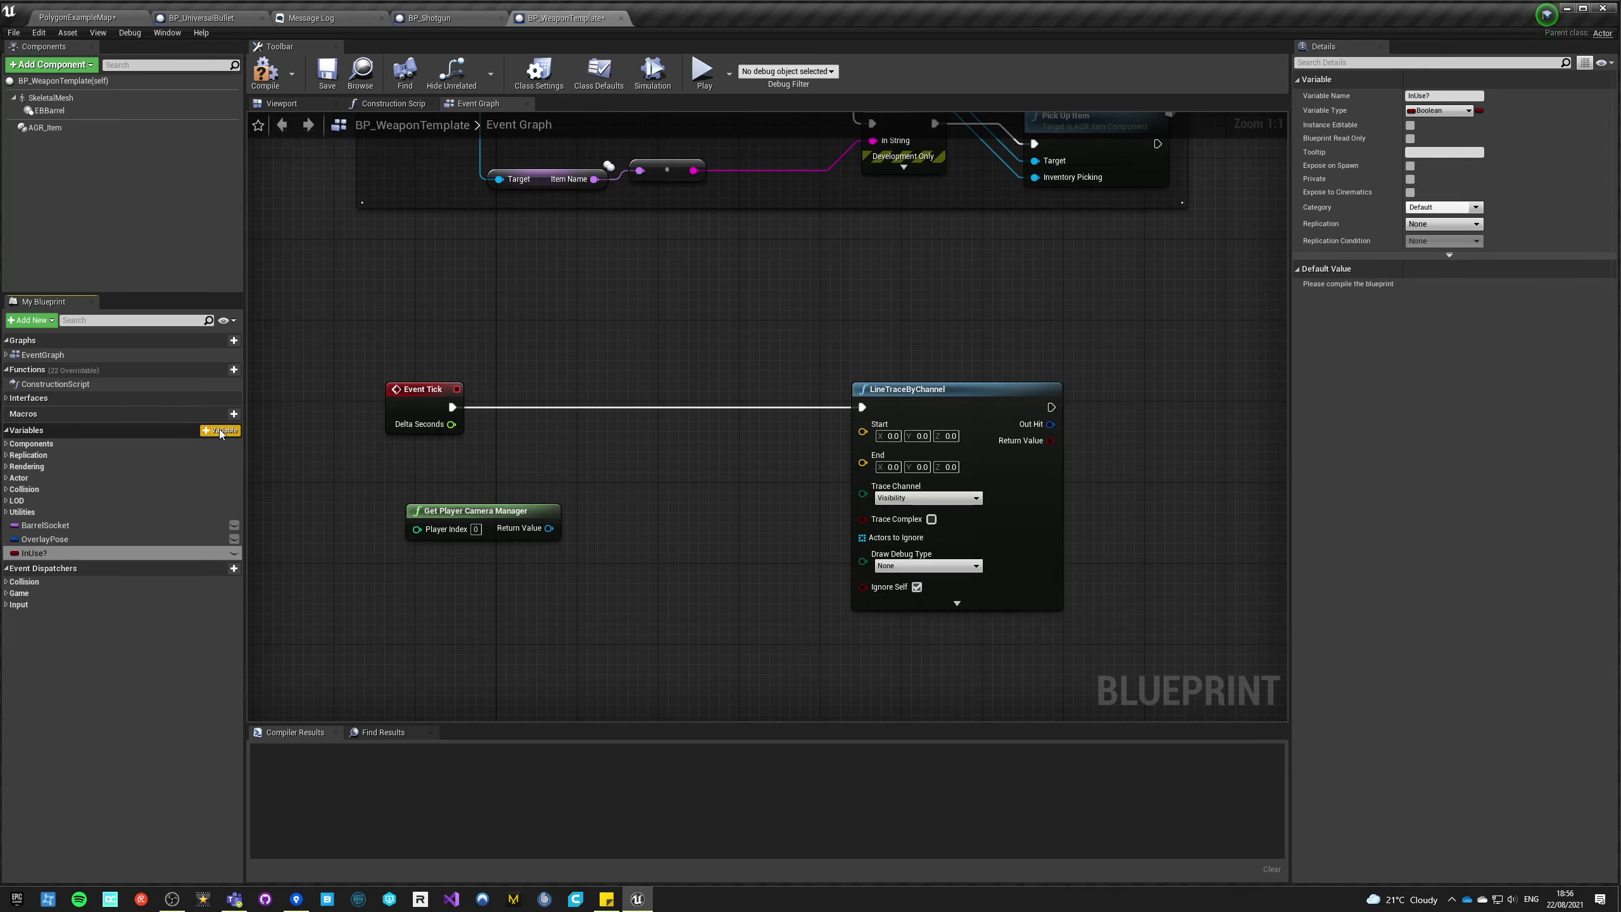
click(265, 72)
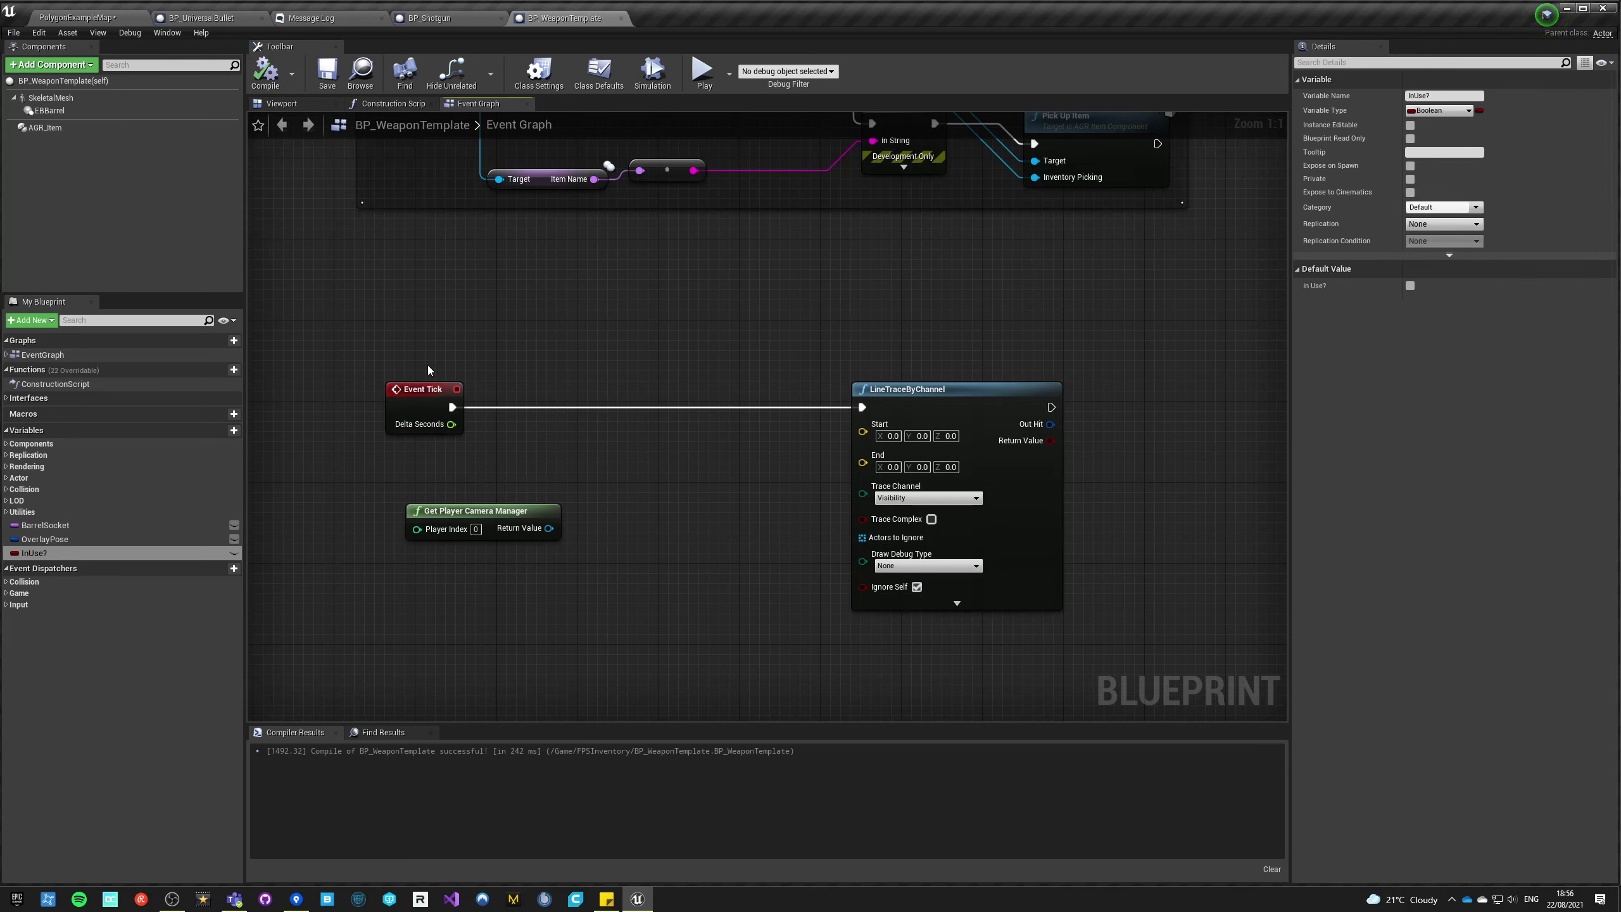
click(38, 553)
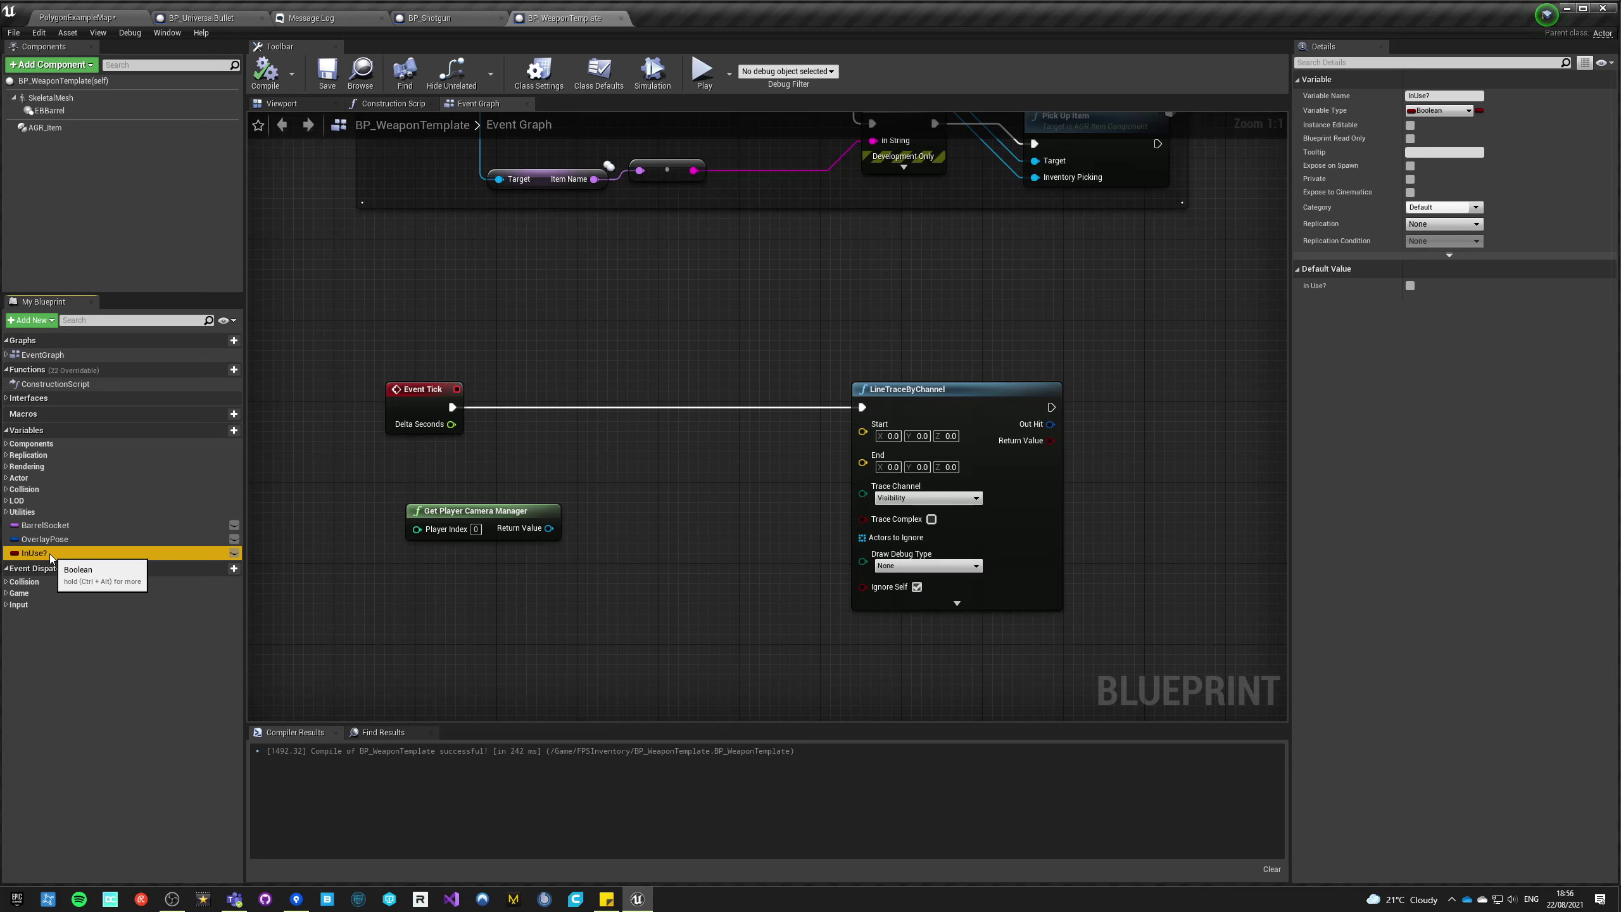
right_drag(413, 467, 498, 485)
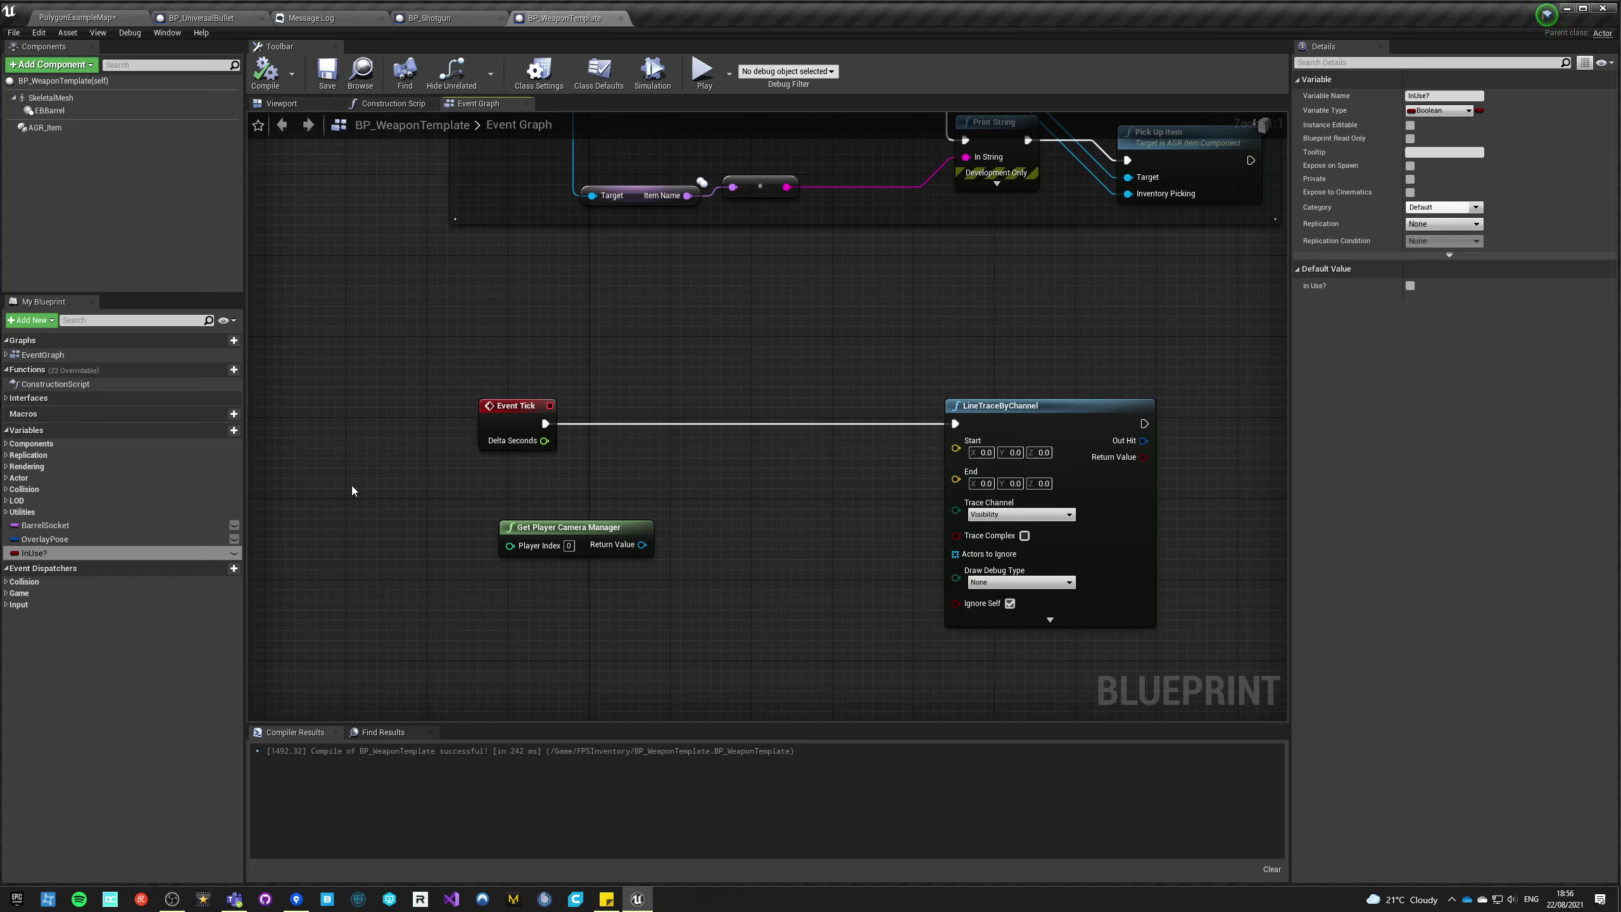
- Delete the InUse? variable and create a function named InUse? in its place
click(38, 553)
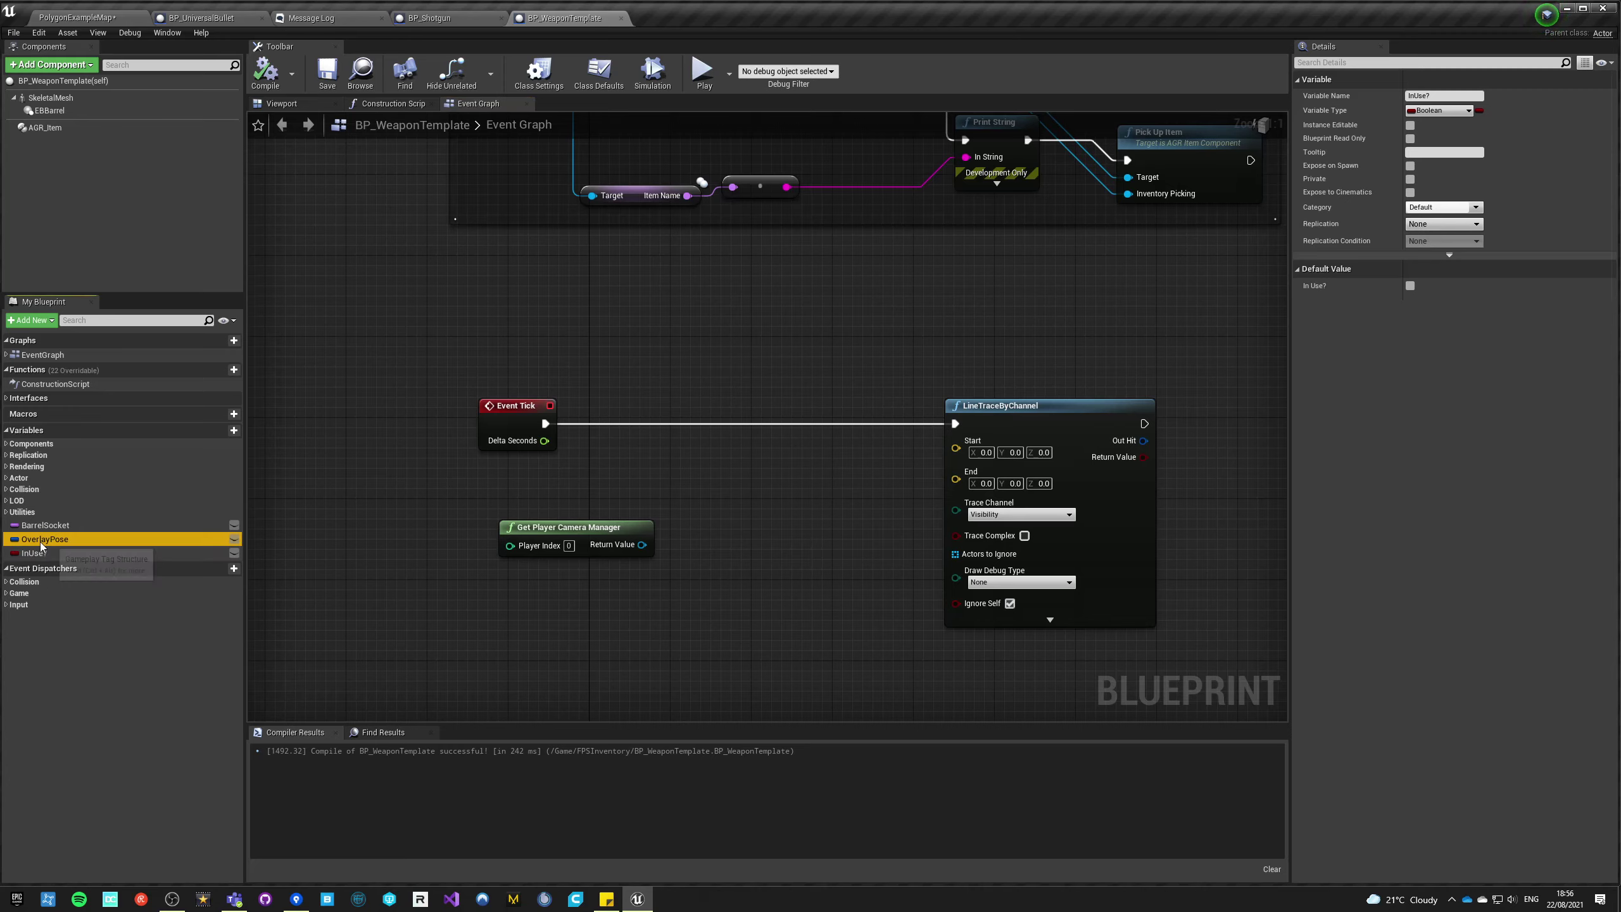
key(Delete)
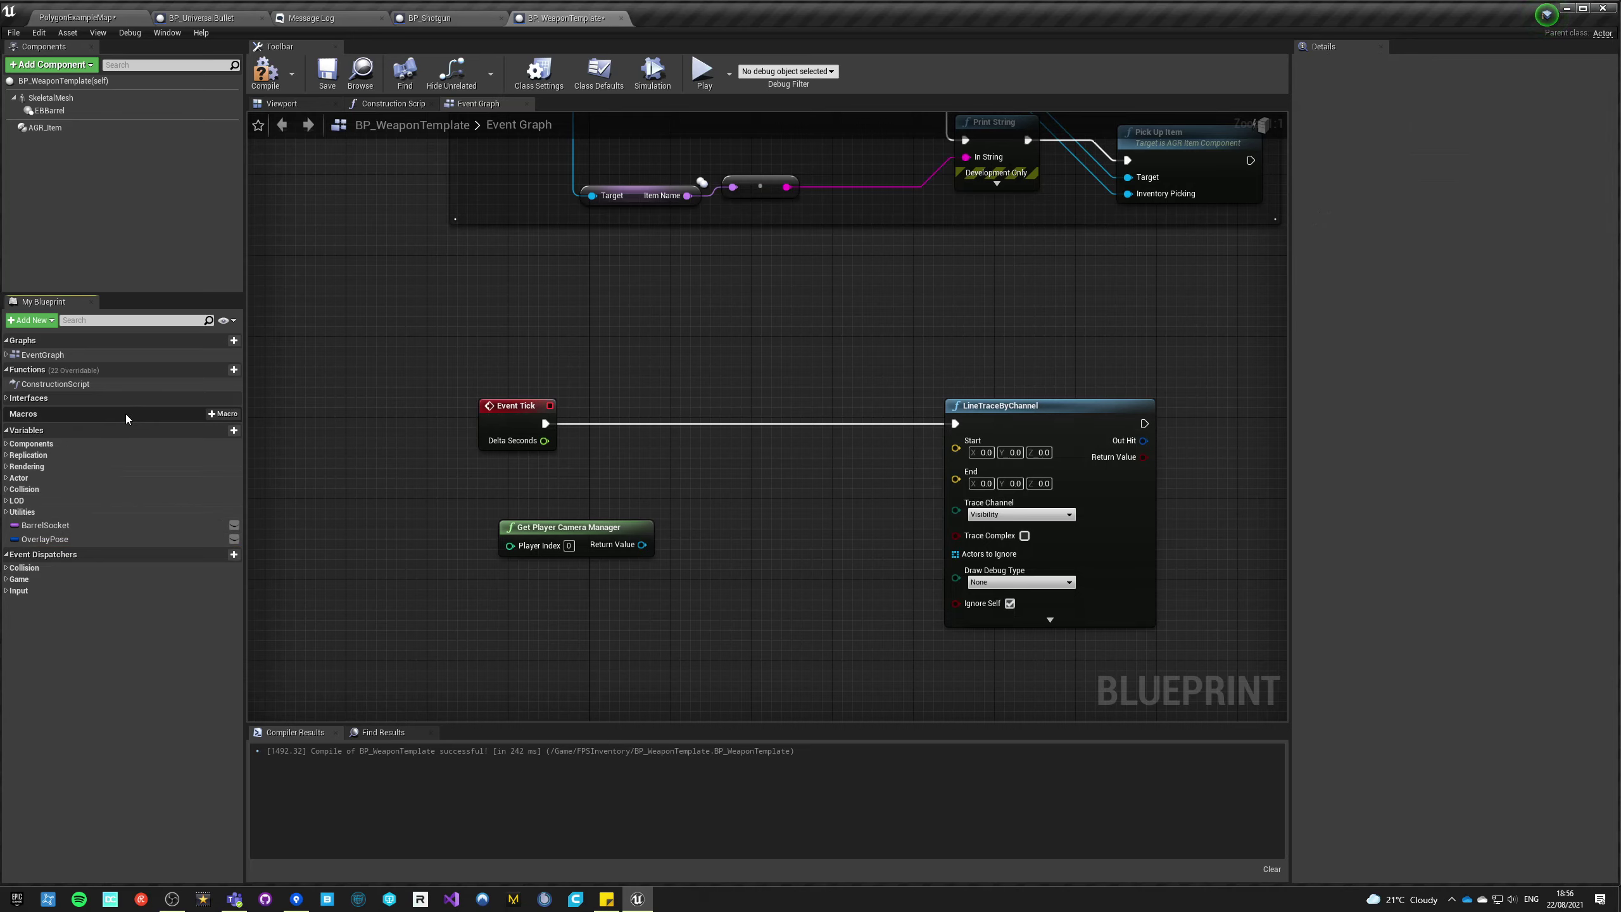
click(220, 371)
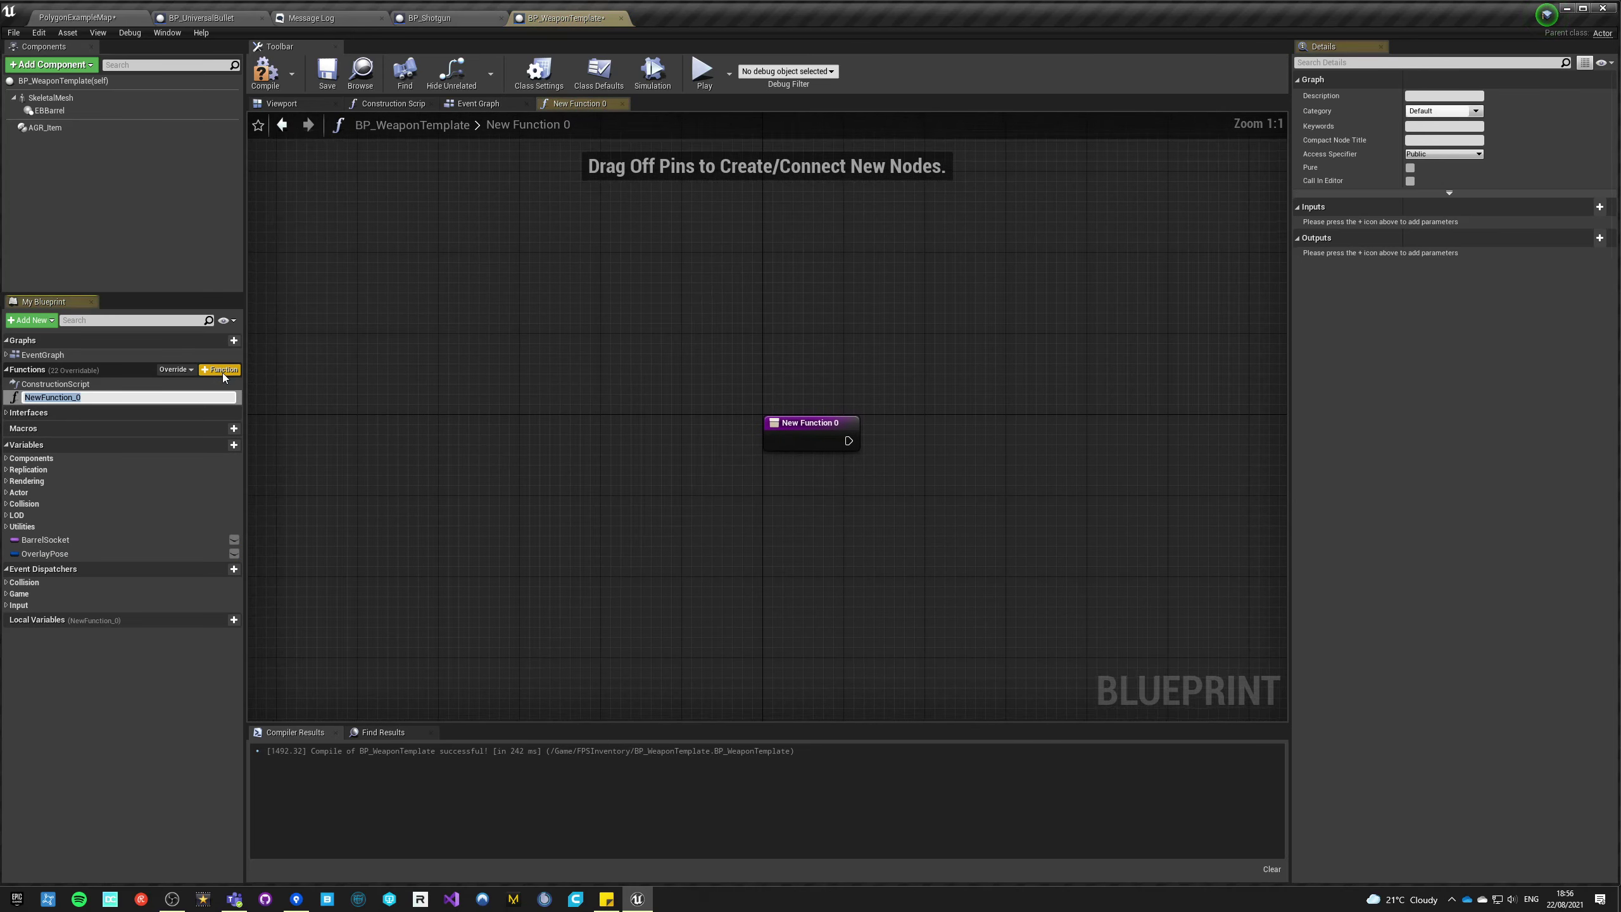
text(InUse?)
key(Return)
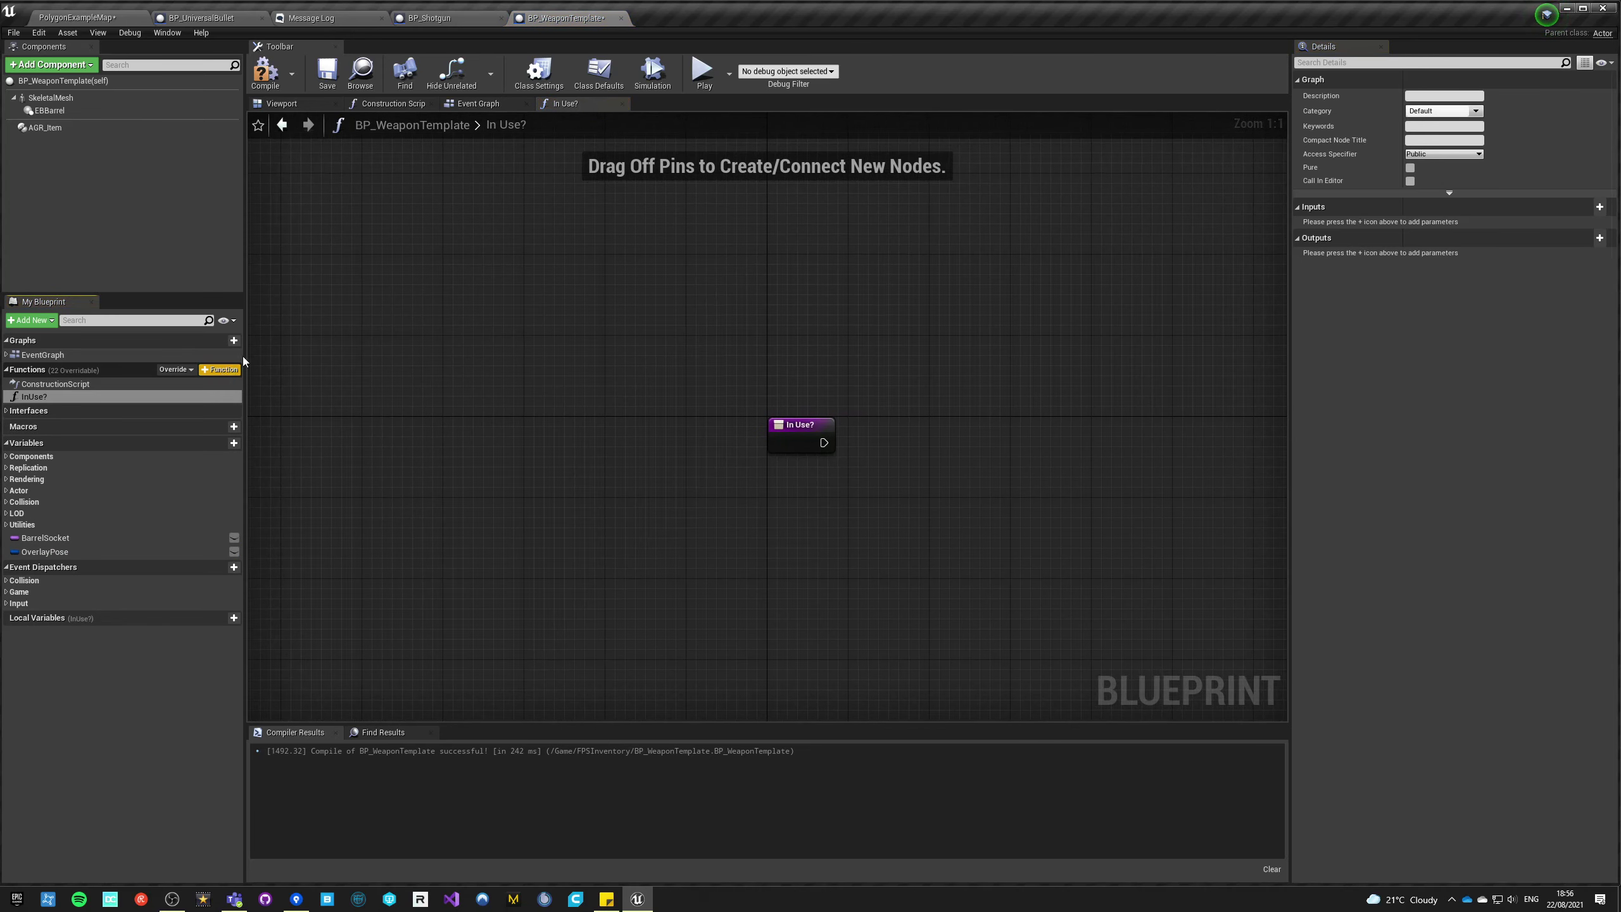
- Add a Get Owner node below the entry node of the InUse? function
right_drag(819, 518, 557, 494)
right_click(555, 494)
text(get owner)
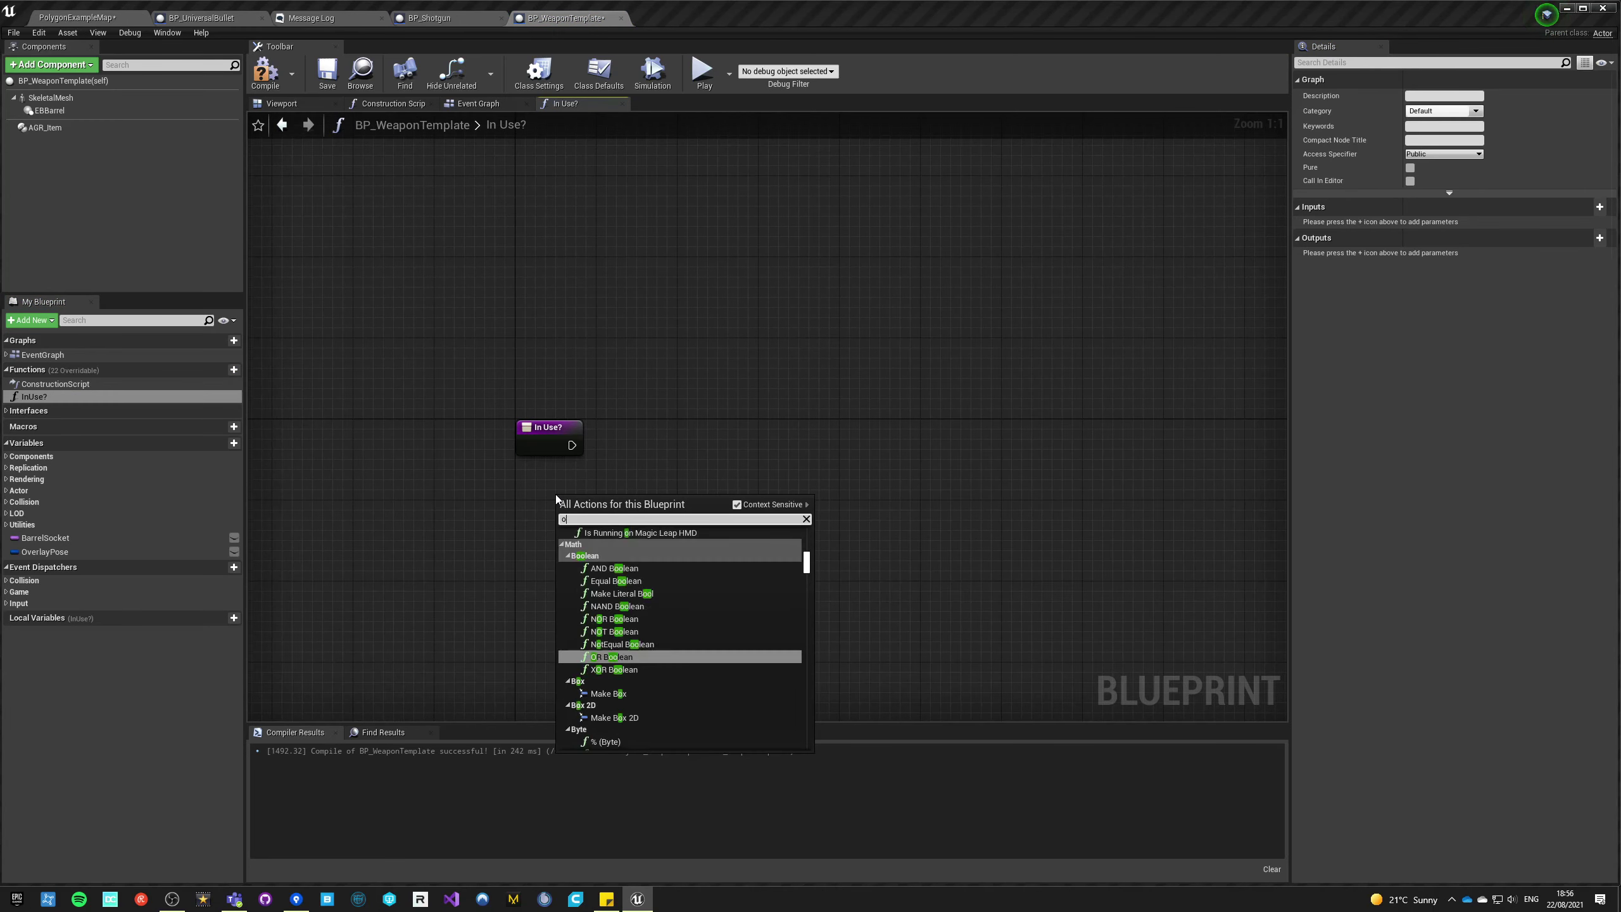
key(Return)
drag(560, 493, 509, 493)
drag(636, 525, 727, 456)
text(equipment)
key(Return)
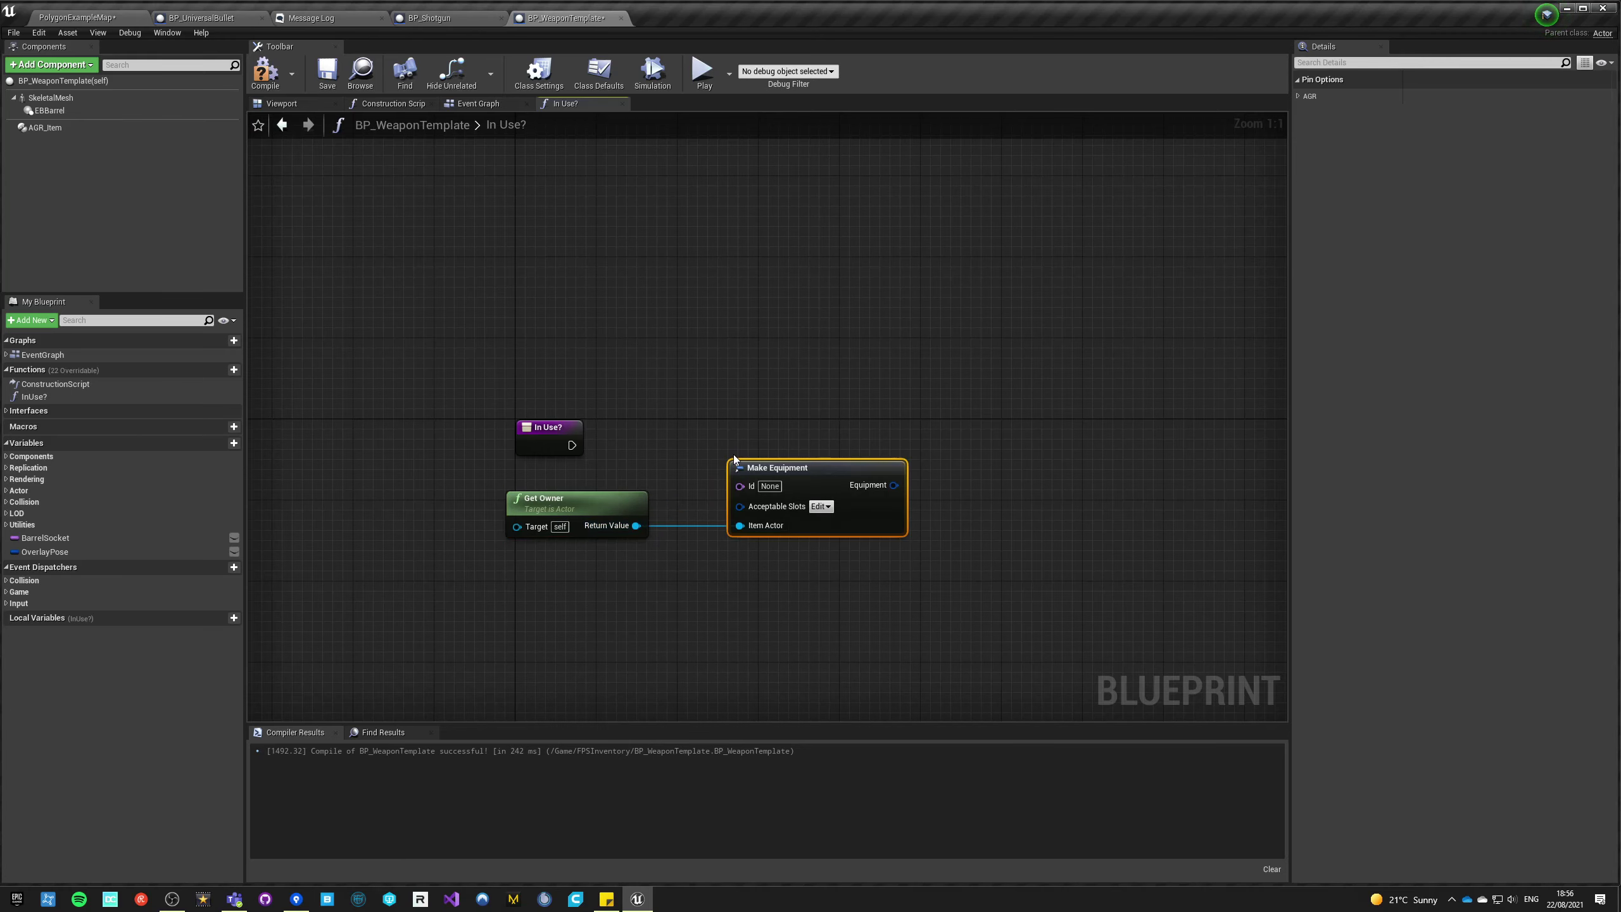
key(Delete)
- Add a Get Equipment Manager node fed by the Get Owner return value
drag(635, 526, 703, 509)
text(get equi)
key(Return)
- Add an Is Valid check on the owner and connect the function's entry node to it
drag(703, 511, 691, 437)
text(is valid)
key(Return)
drag(571, 445, 668, 445)
click(823, 459)
right_drag(823, 458, 625, 457)
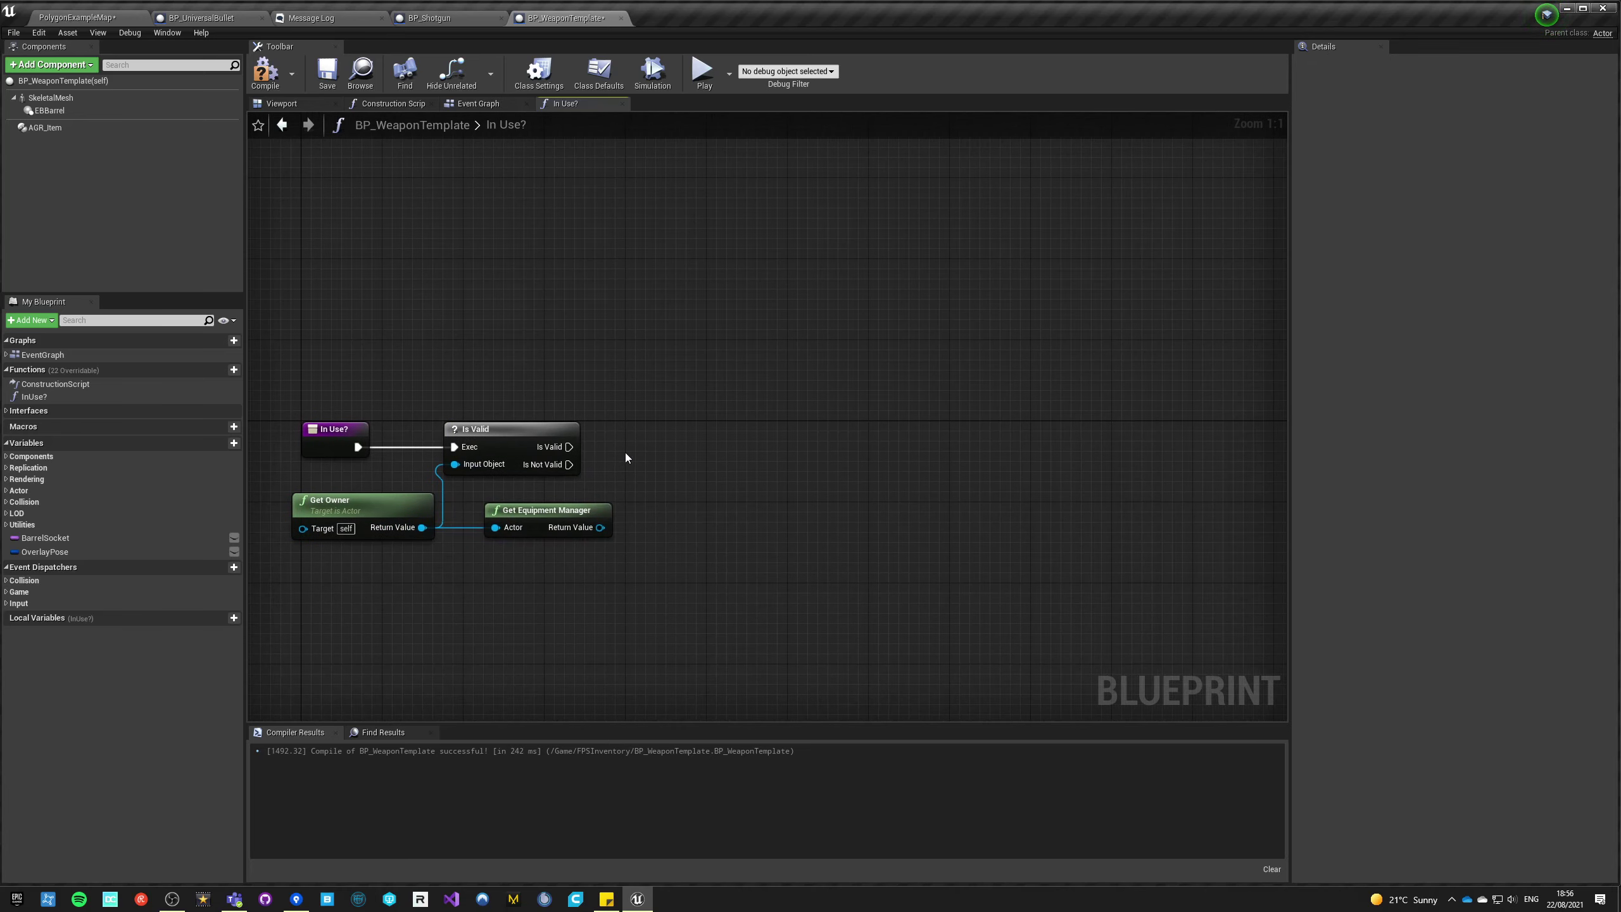
- Add a Return Node on the Is Not Valid branch with a Boolean output named InUse?, and compile
drag(644, 363, 643, 363)
text(return)
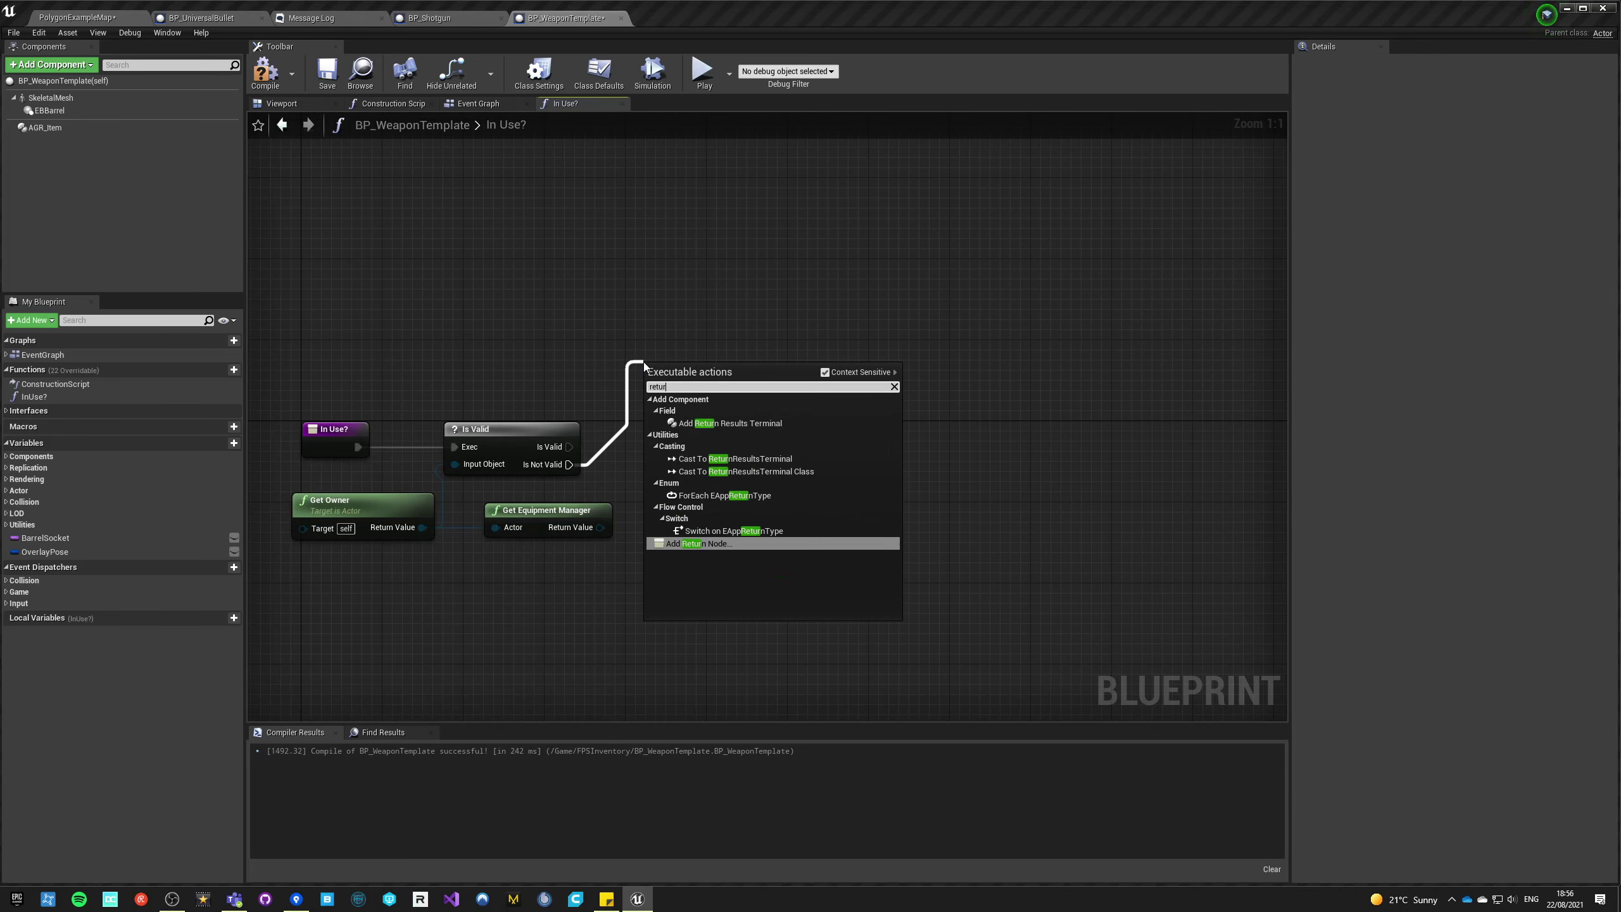
key(Return)
click(1600, 237)
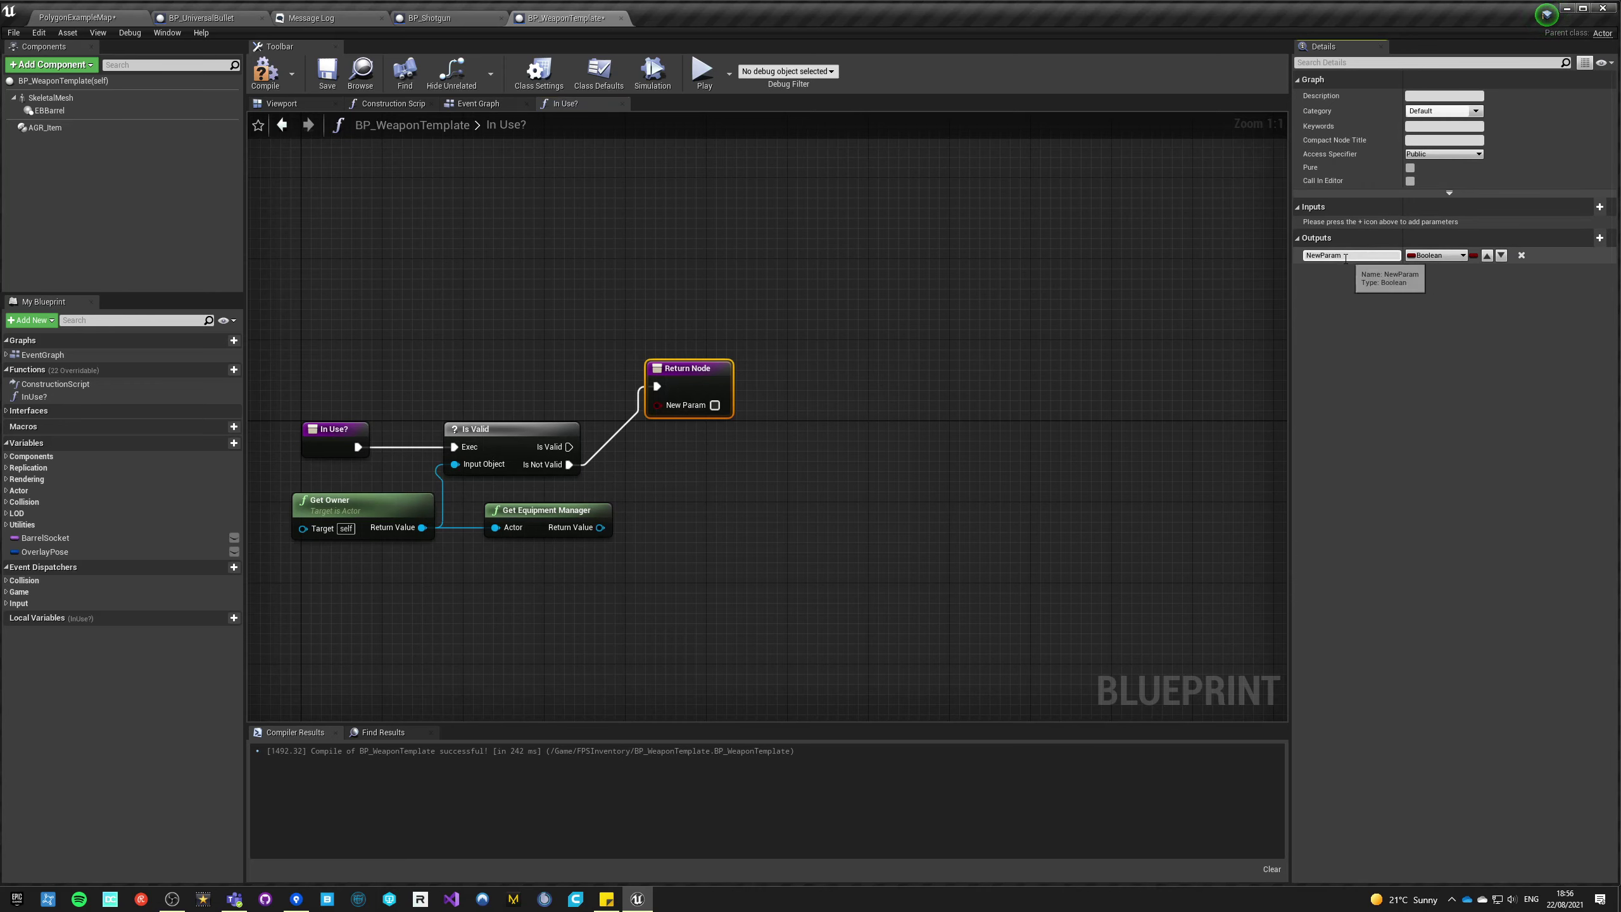
text(InUse?)
key(Return)
click(265, 71)
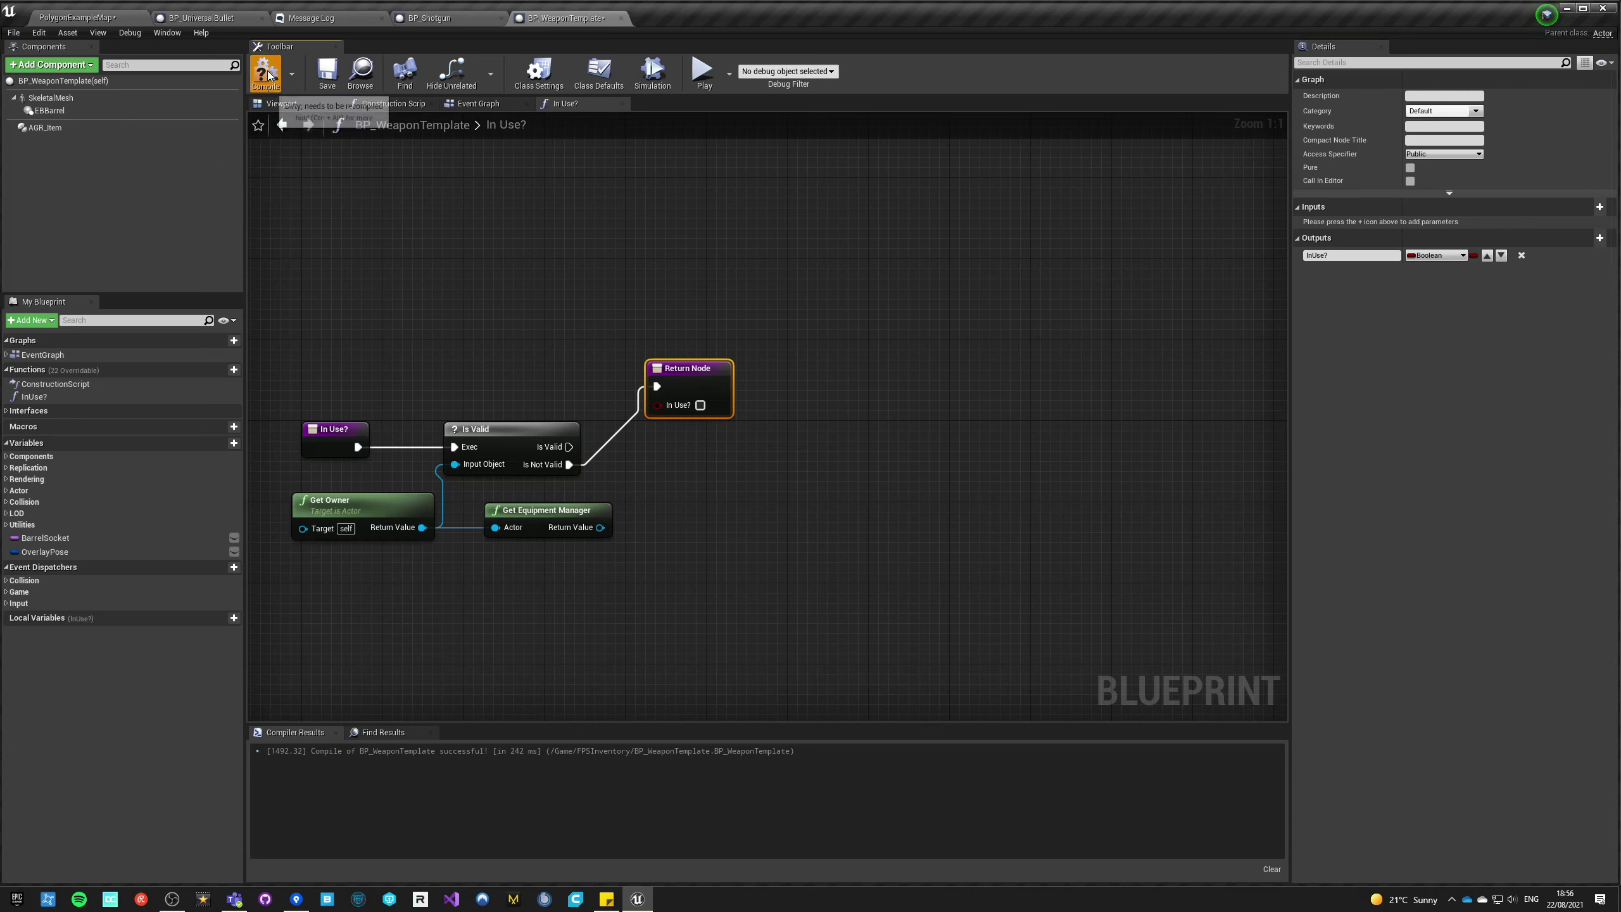
- Make the InUse? function pure and move its Return Node slightly higher
click(1410, 168)
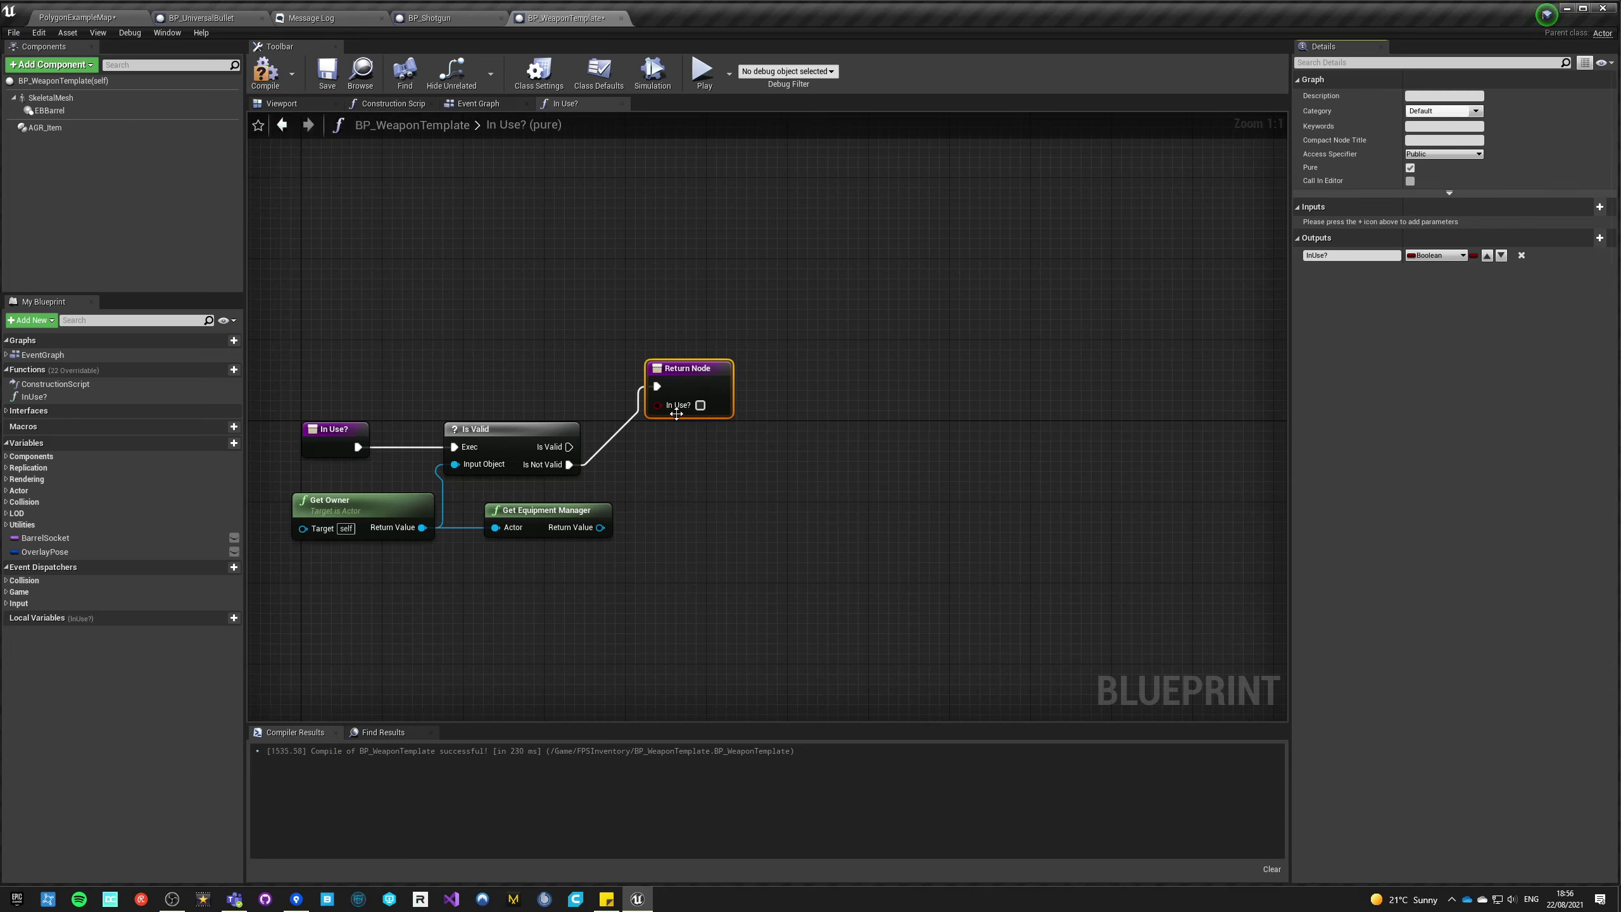
drag(688, 373, 687, 354)
click(611, 411)
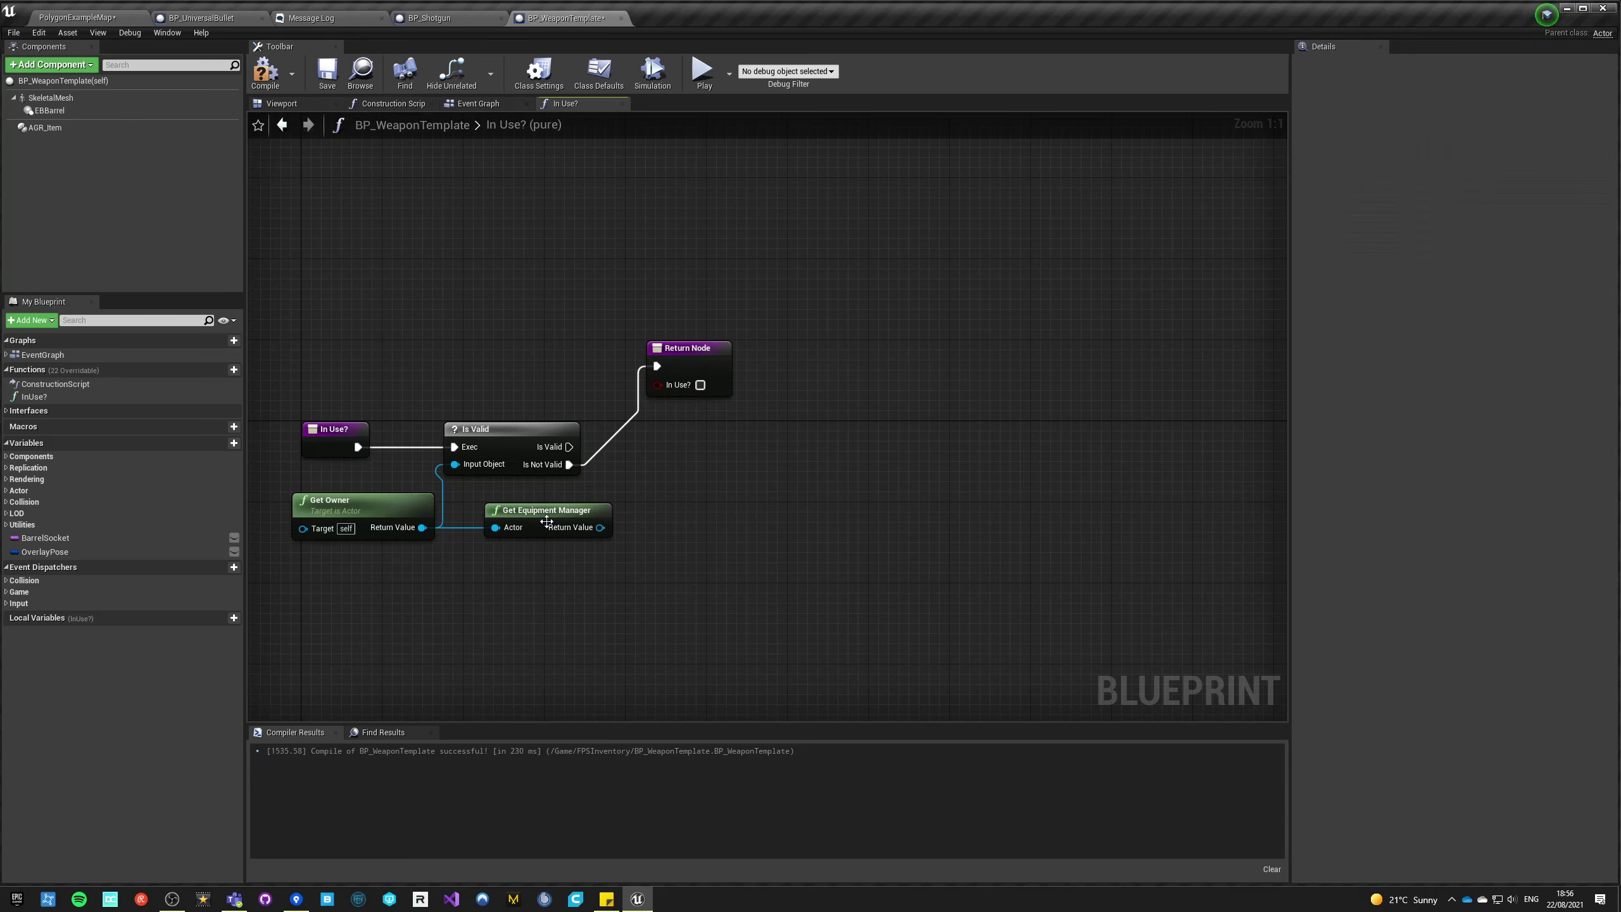
- Add an Is Valid check on the equipment manager's return value, run from the first check's Is Valid output and aligned with it
drag(600, 526, 680, 456)
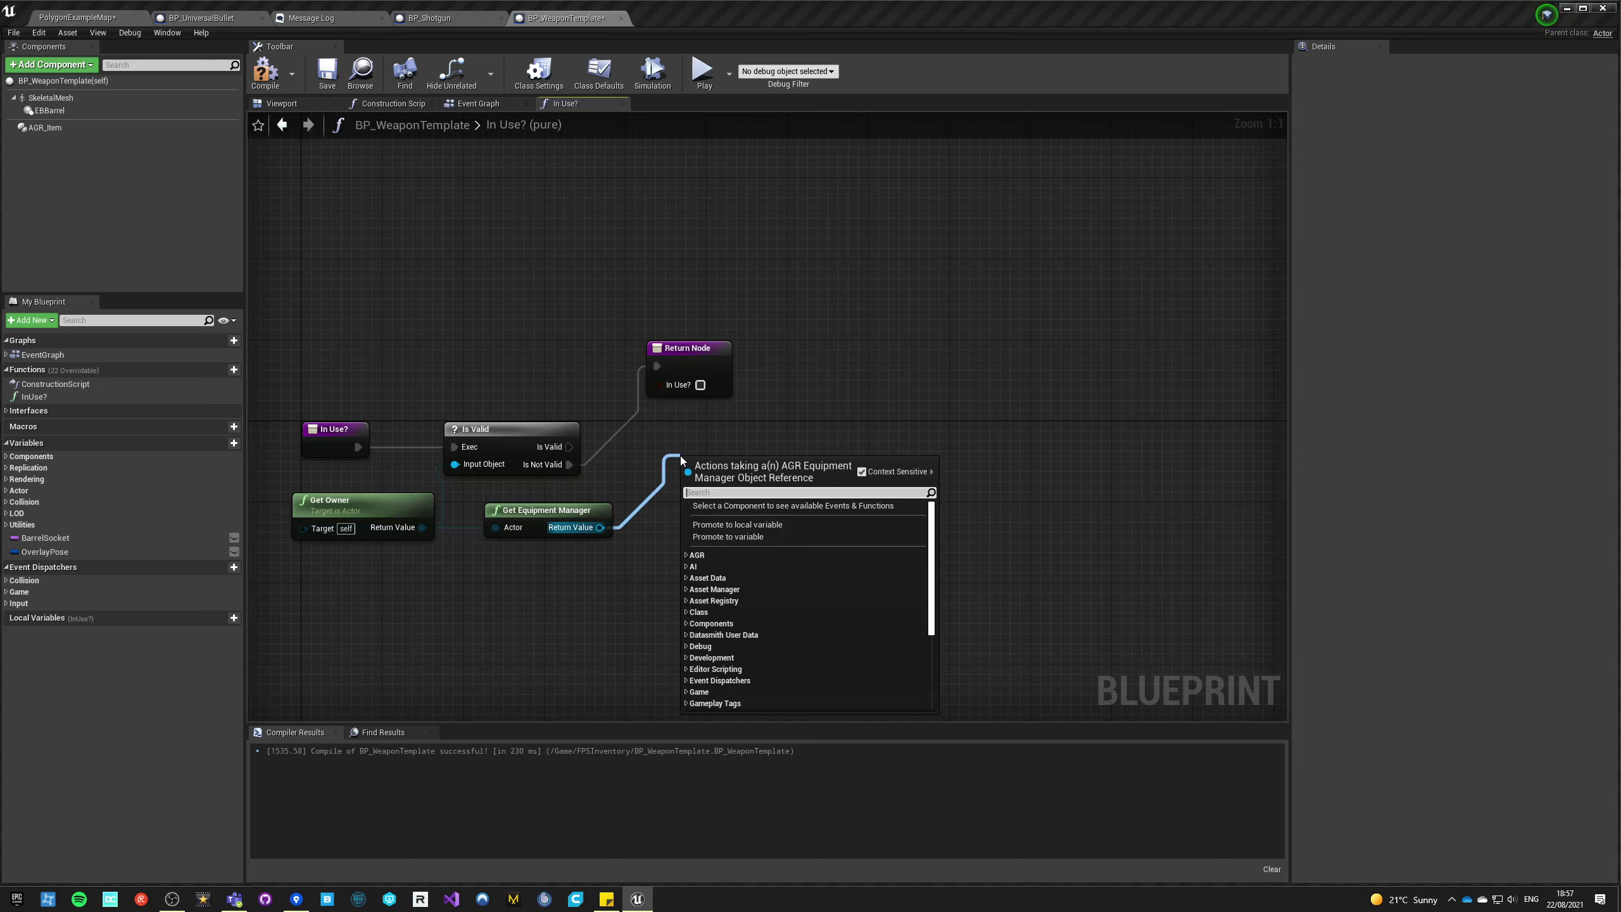
text(valid)
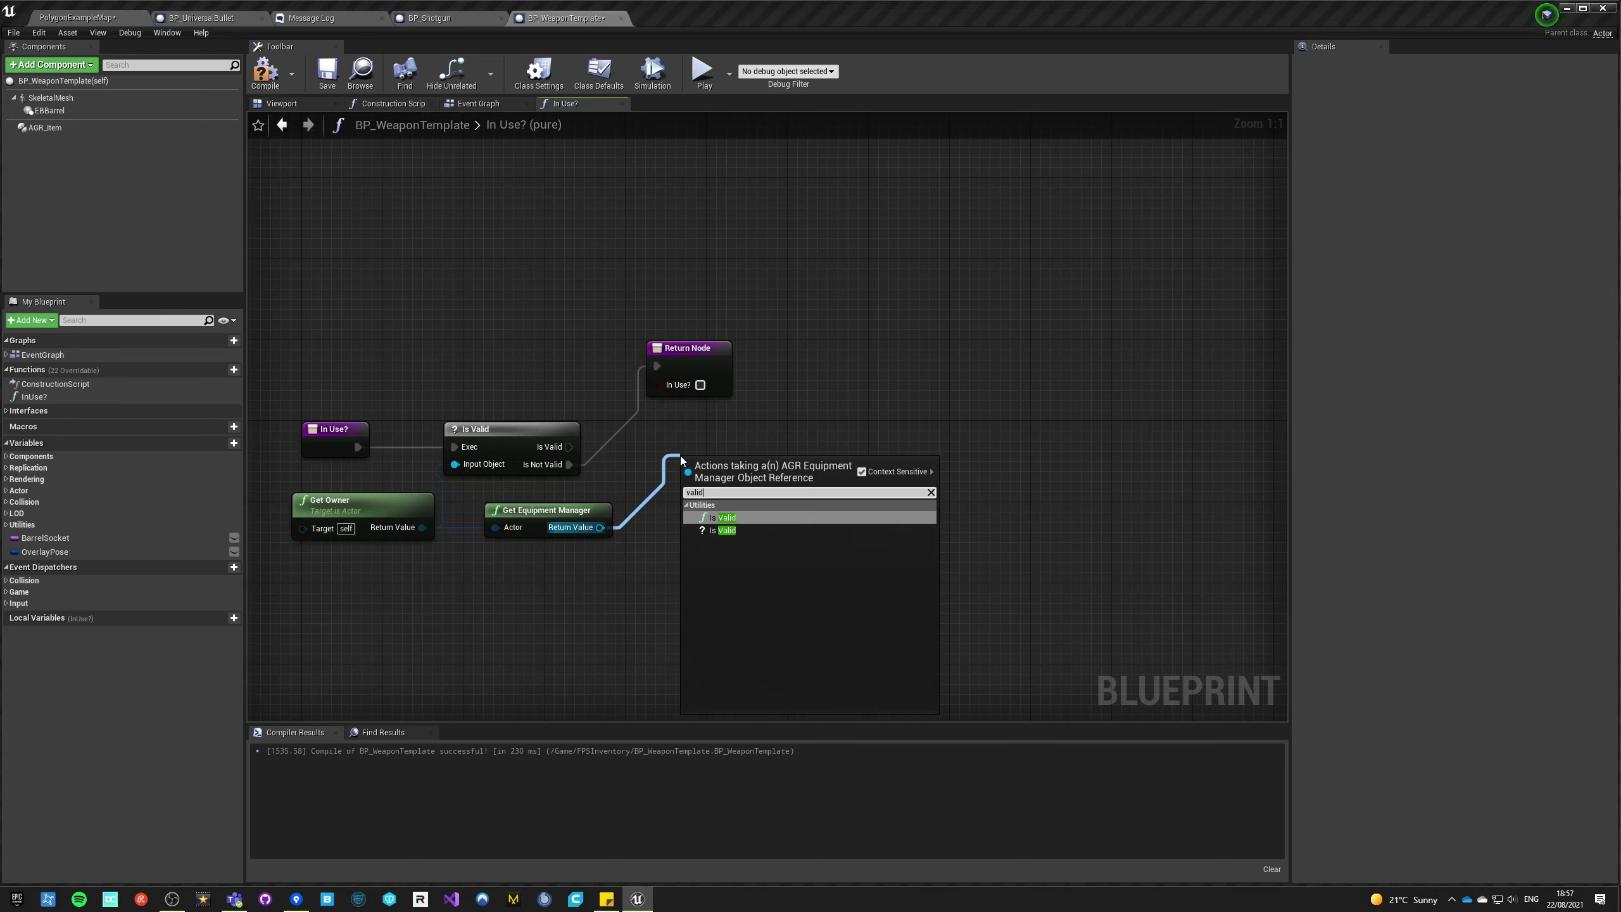
key(Down)
key(Return)
drag(687, 477, 569, 447)
drag(735, 462, 737, 437)
- Move the Return Node beyond the second Is Valid check, connect that check's Is Not Valid output to it and reroute the first check's wire
drag(680, 349, 873, 362)
drag(791, 465, 641, 392)
double_click(800, 409)
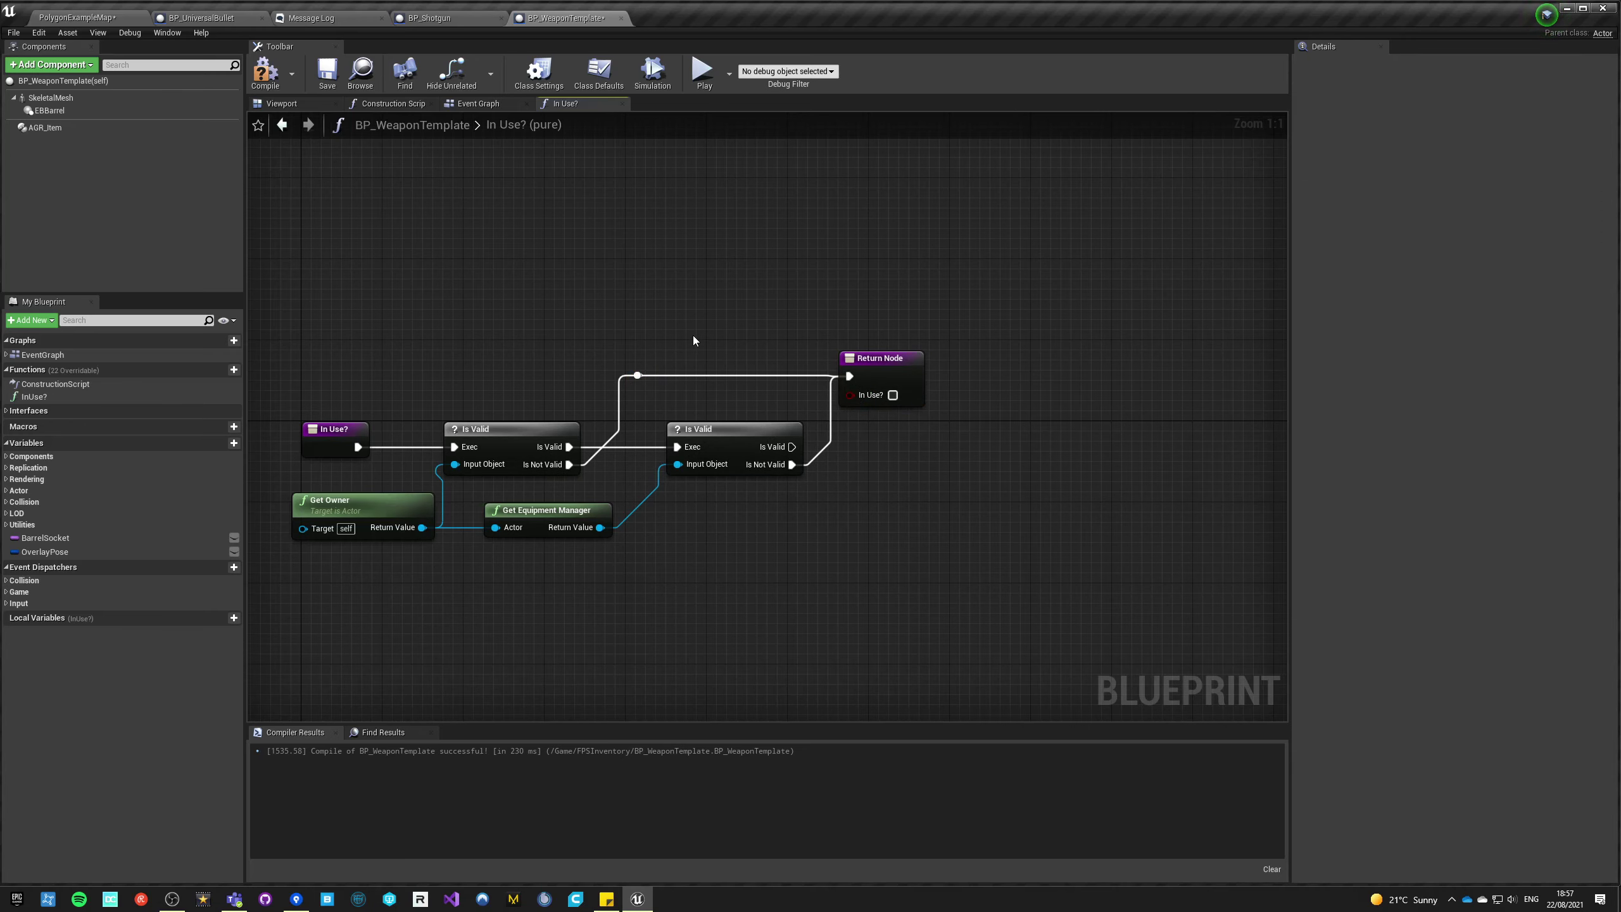
- Add a Get Item in Slot node targeting the Get Equipment Manager return value
right_drag(836, 482, 568, 411)
right_drag(332, 455, 572, 458)
drag(573, 458, 839, 440)
text(get in slot)
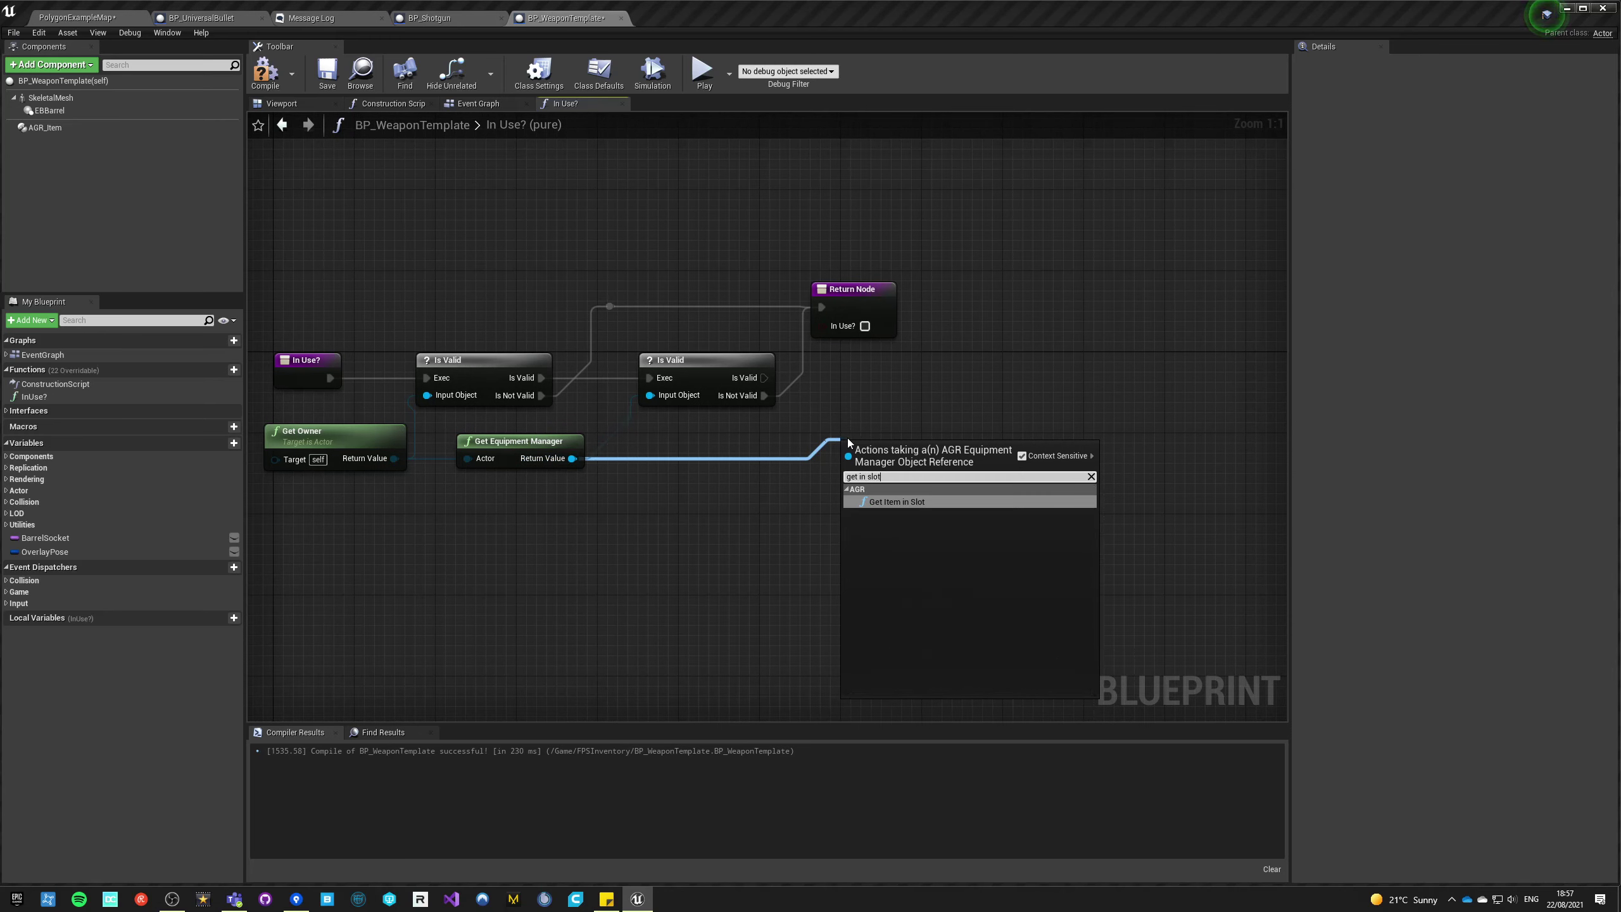
key(Return)
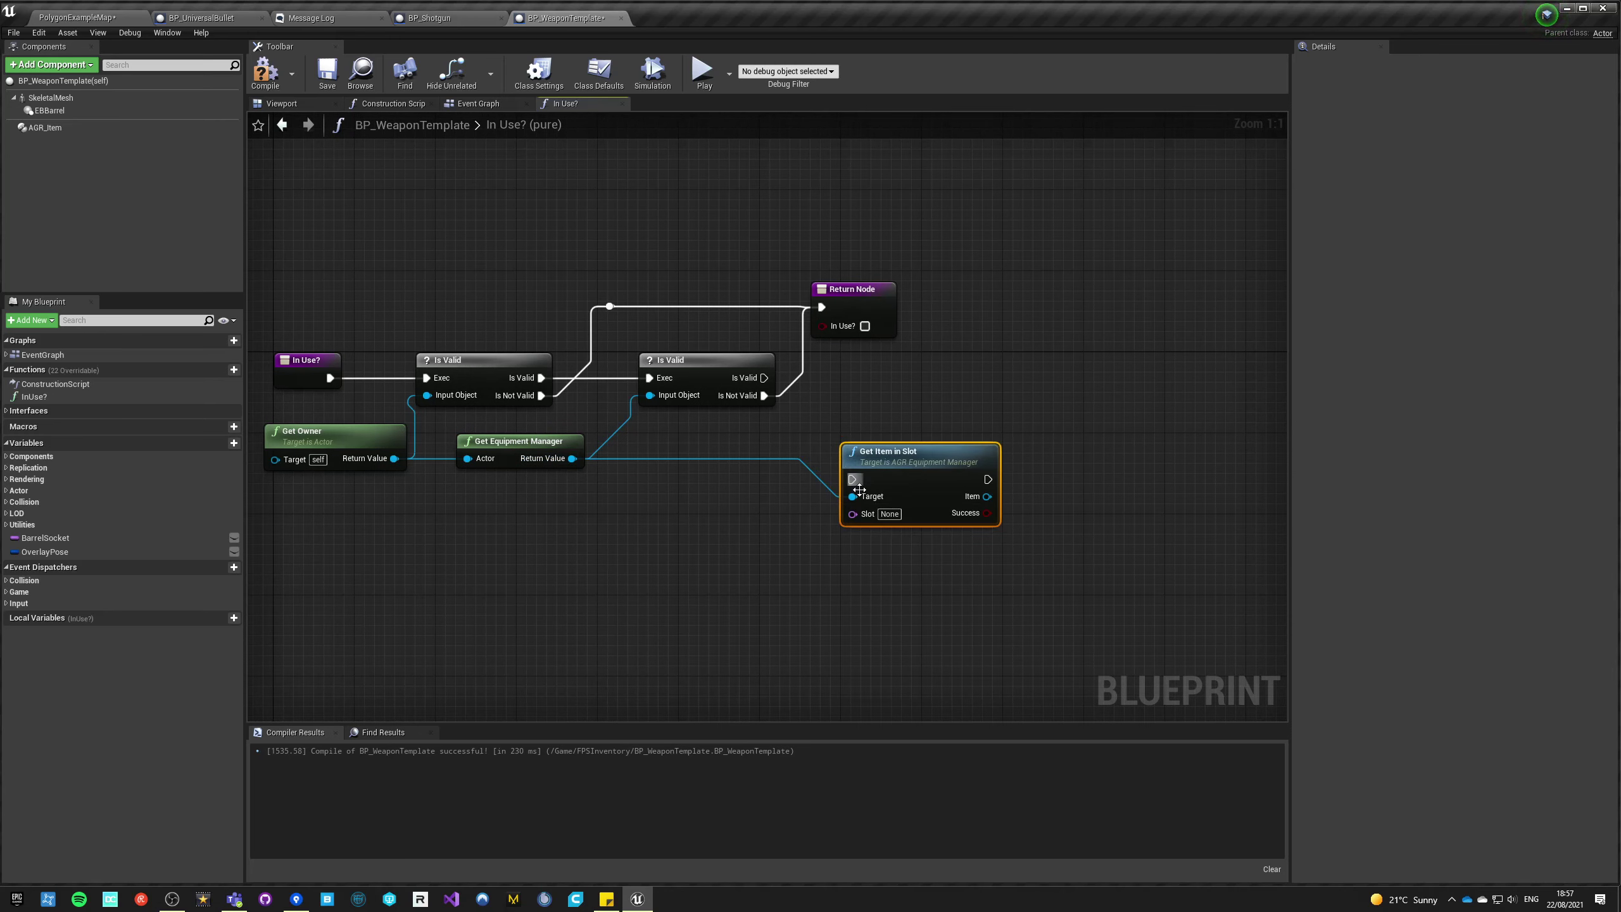
drag(546, 460, 699, 555)
text(has)
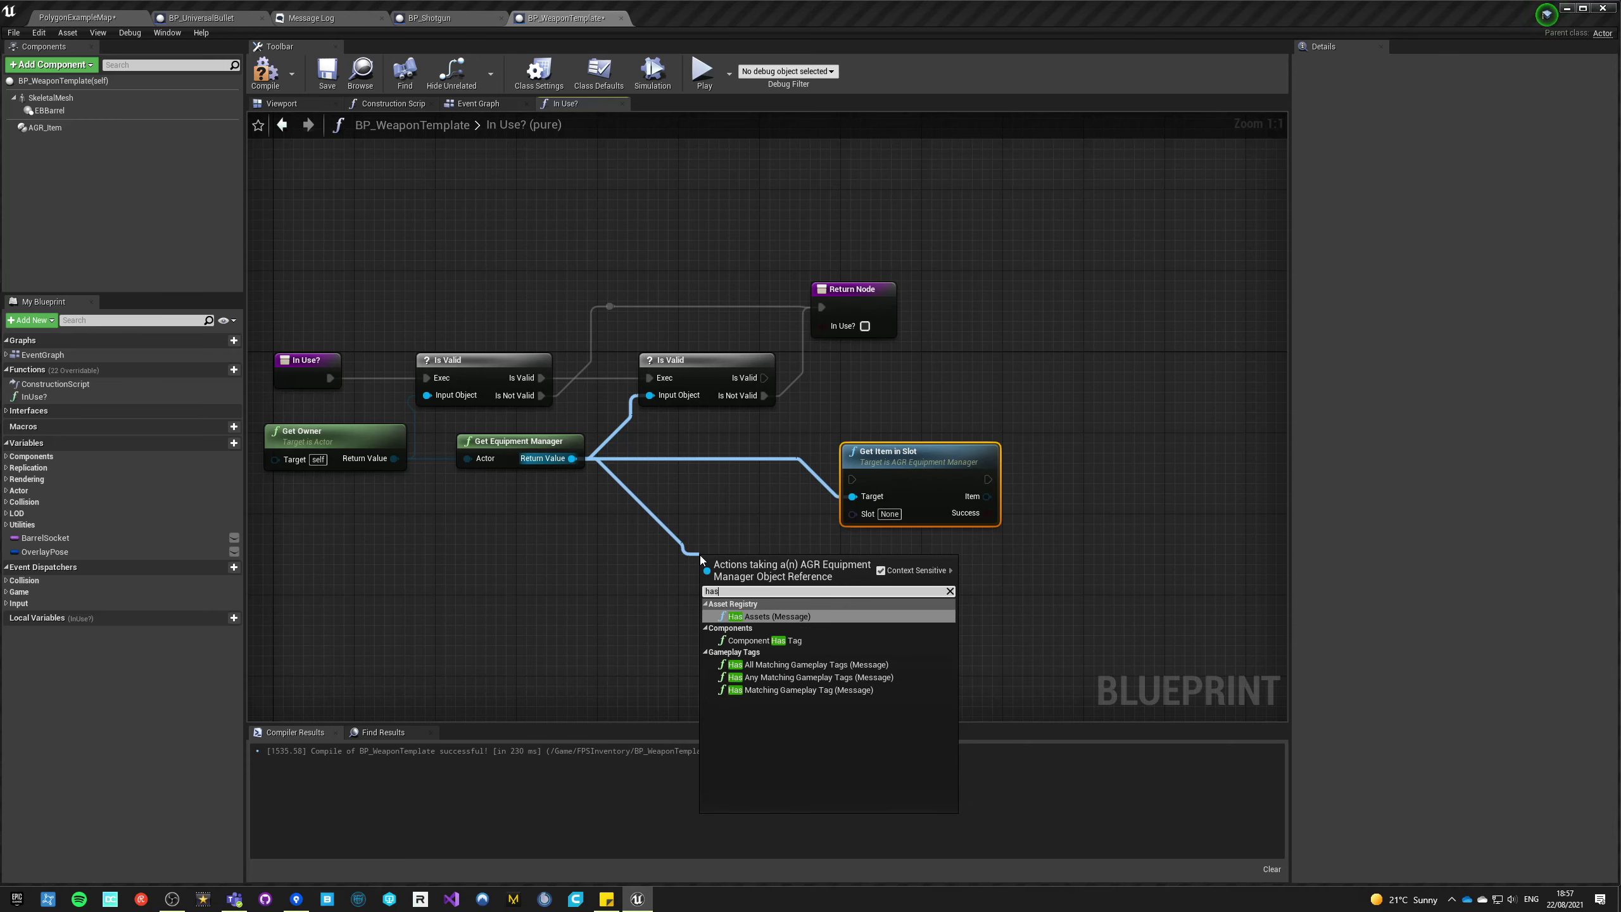
key(BackSpace)
key(BackSpace)
key(BackSpace)
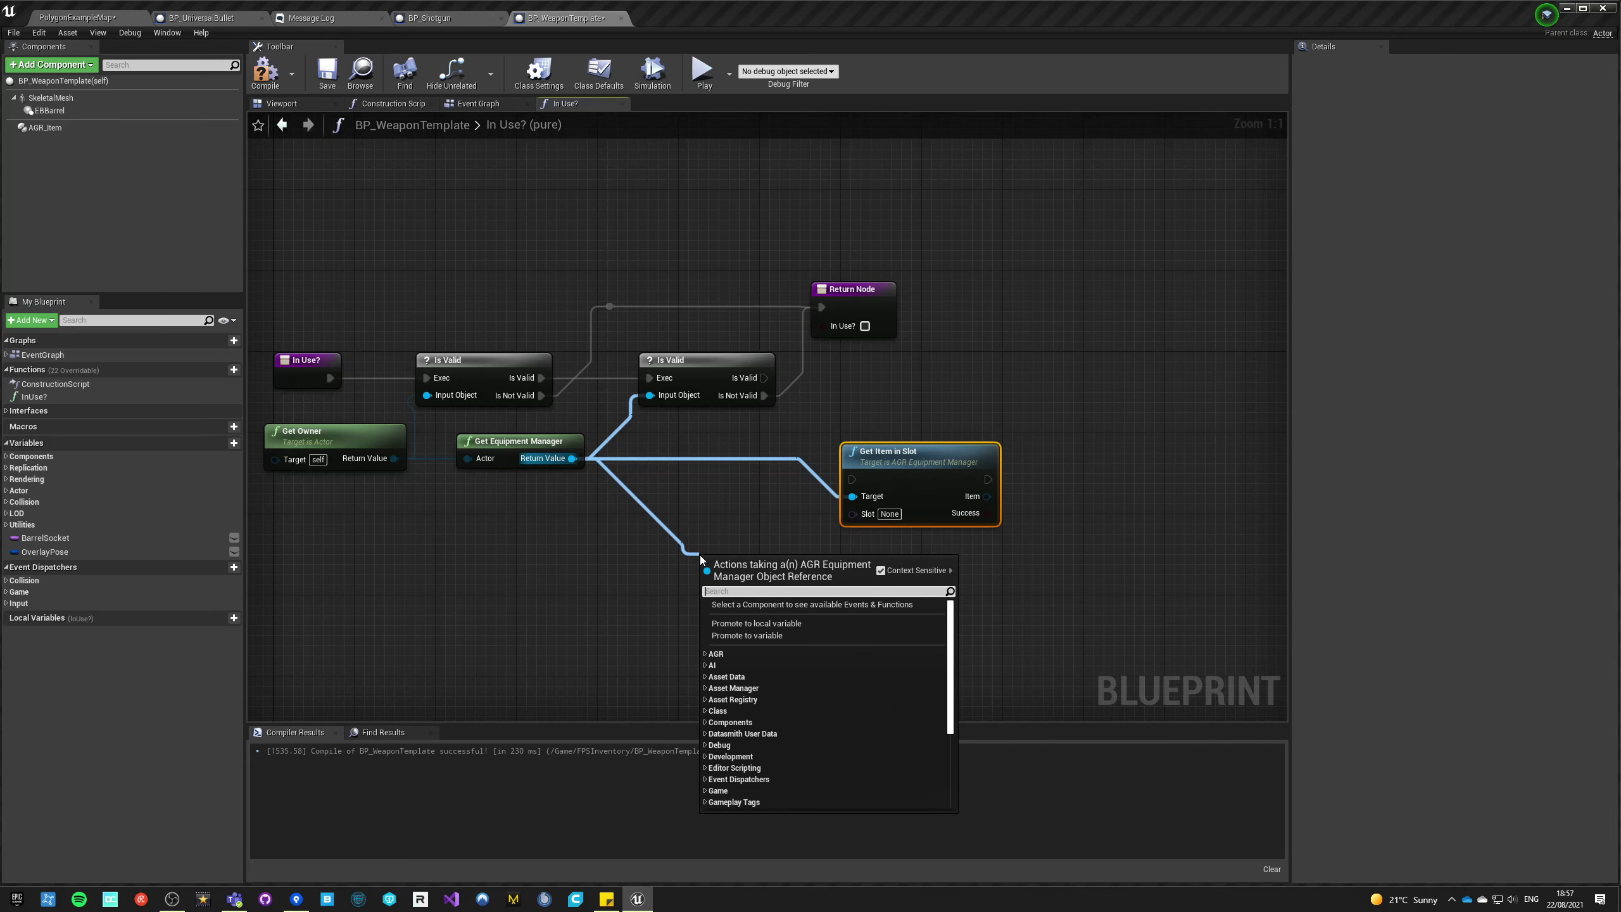
text(get)
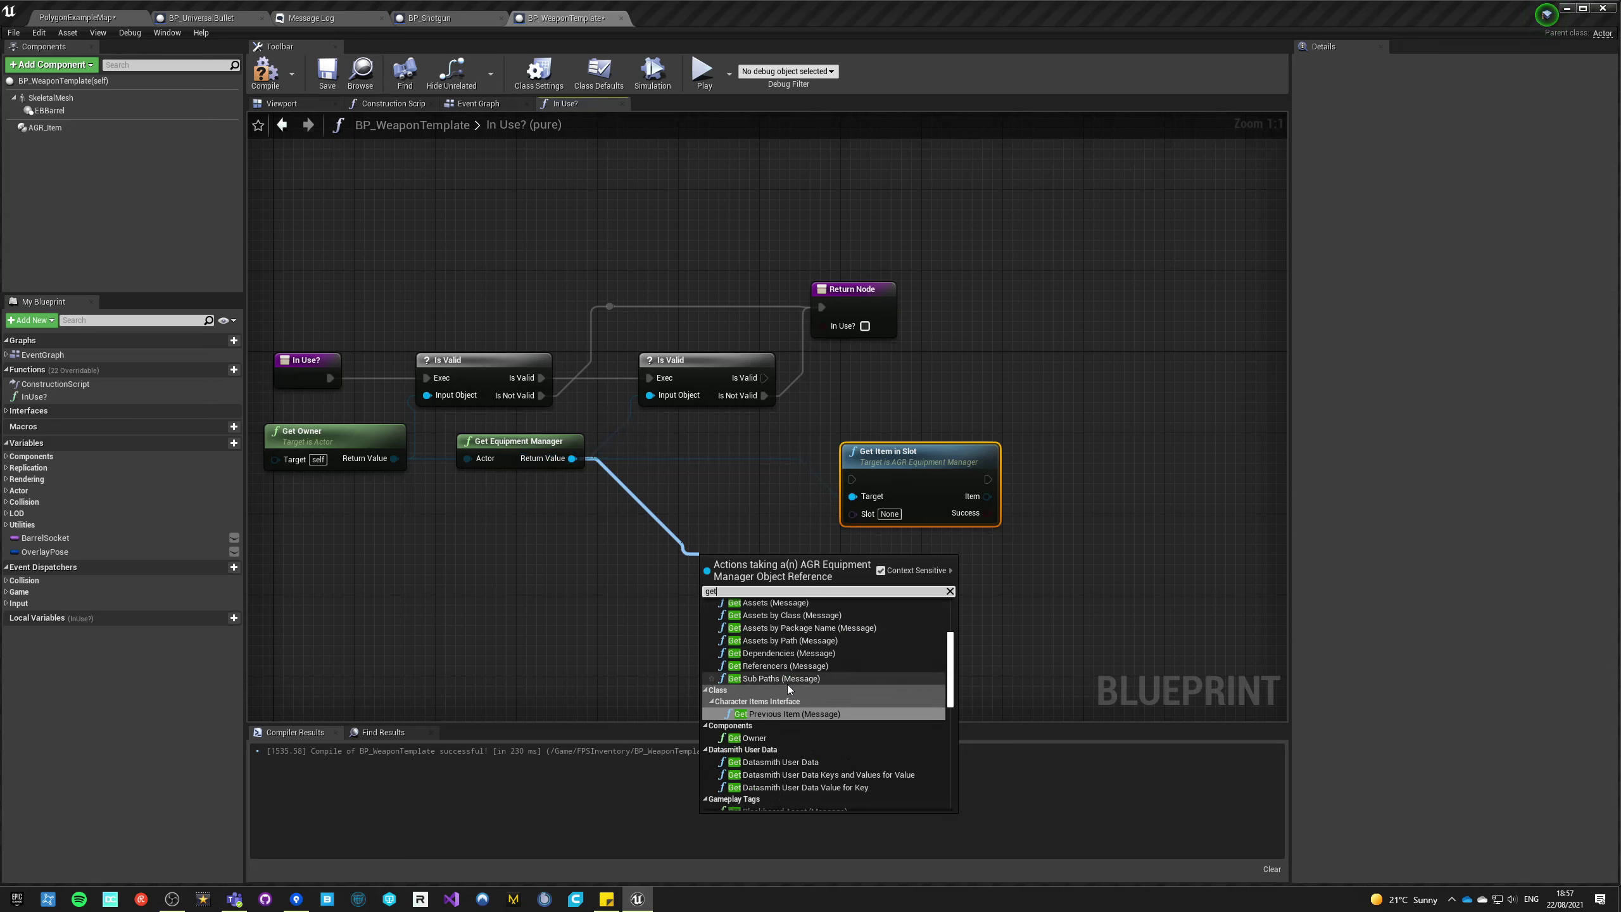
scroll(772, 677, up, 3)
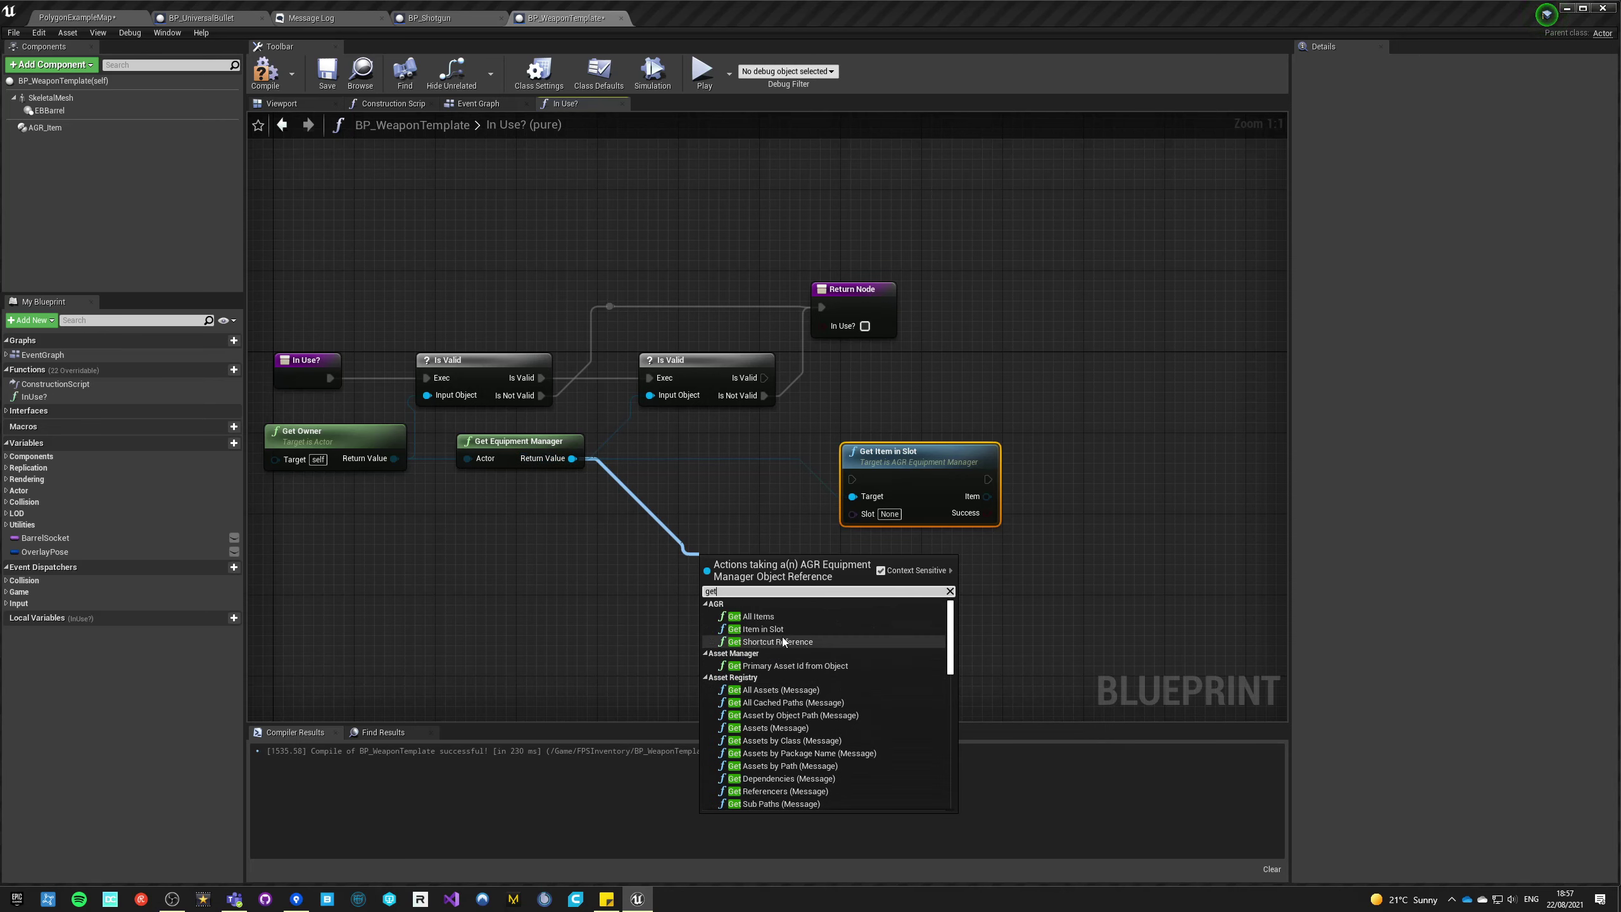
click(539, 599)
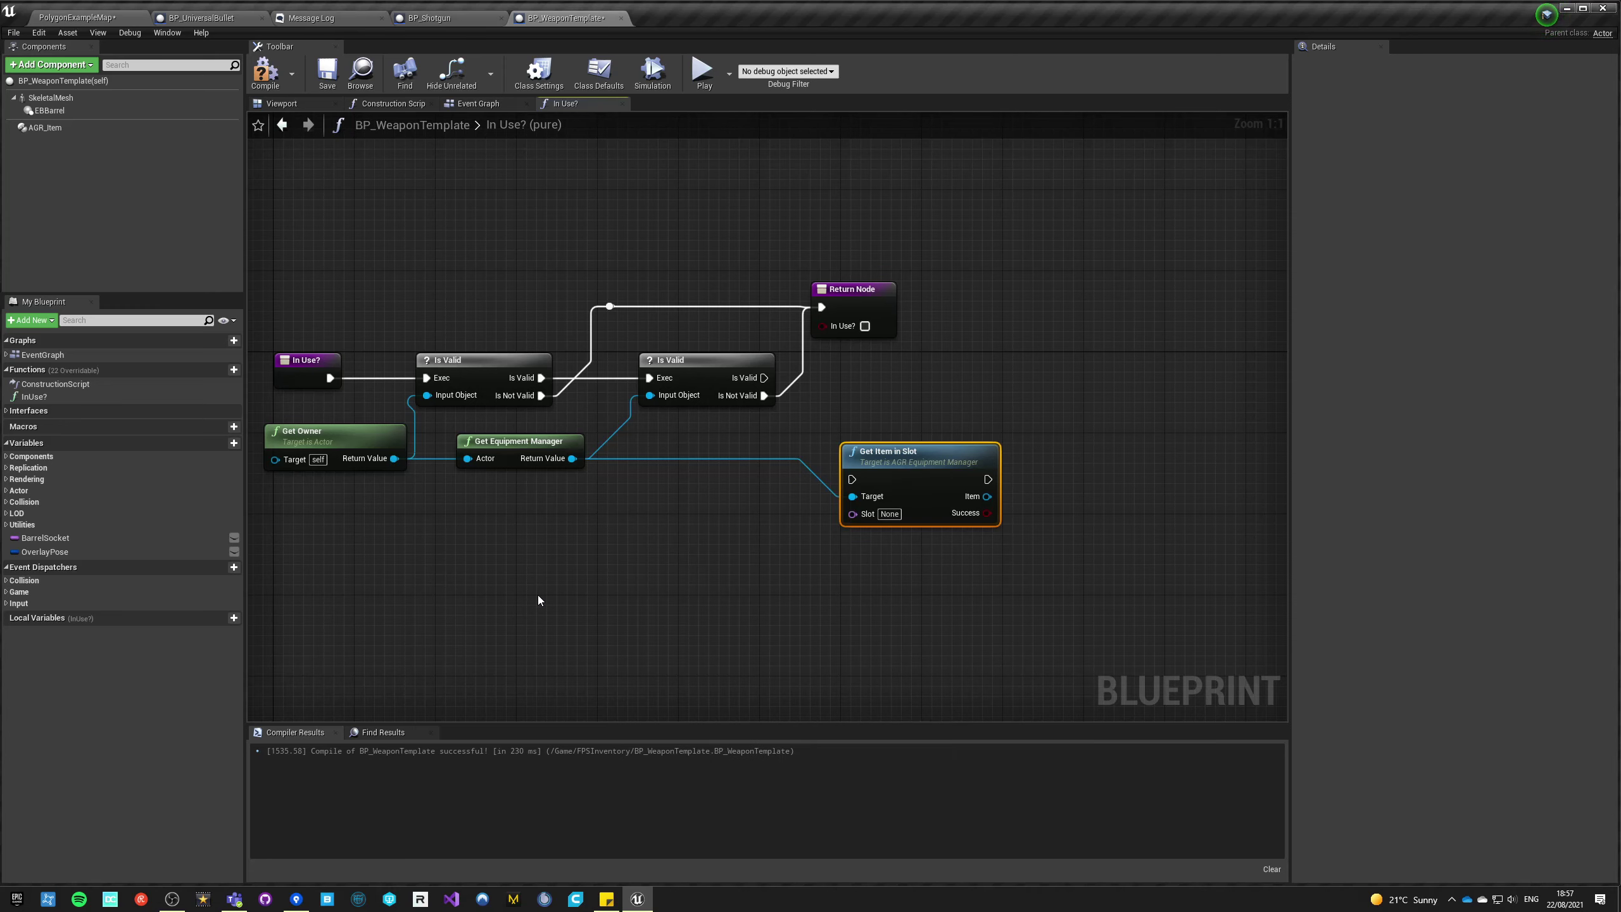
- Set Get Item in Slot's slot to Weapon, connect it to the second check's Is Valid output and place it beside that check
drag(873, 476, 884, 467)
click(903, 504)
text(Weap)
click(633, 488)
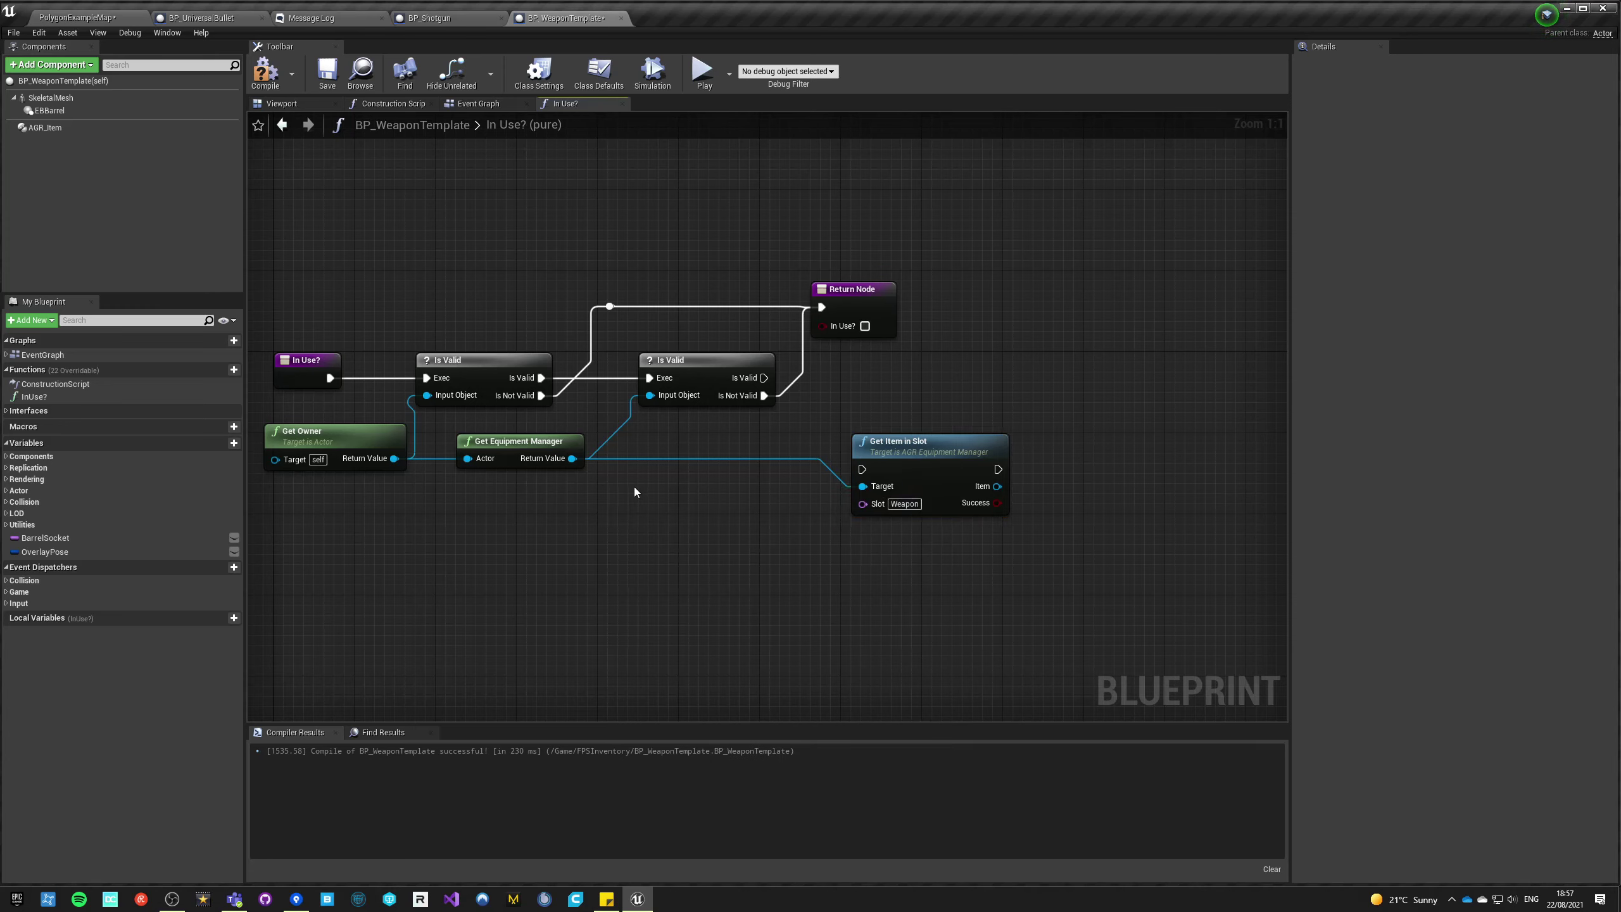
drag(763, 377, 908, 434)
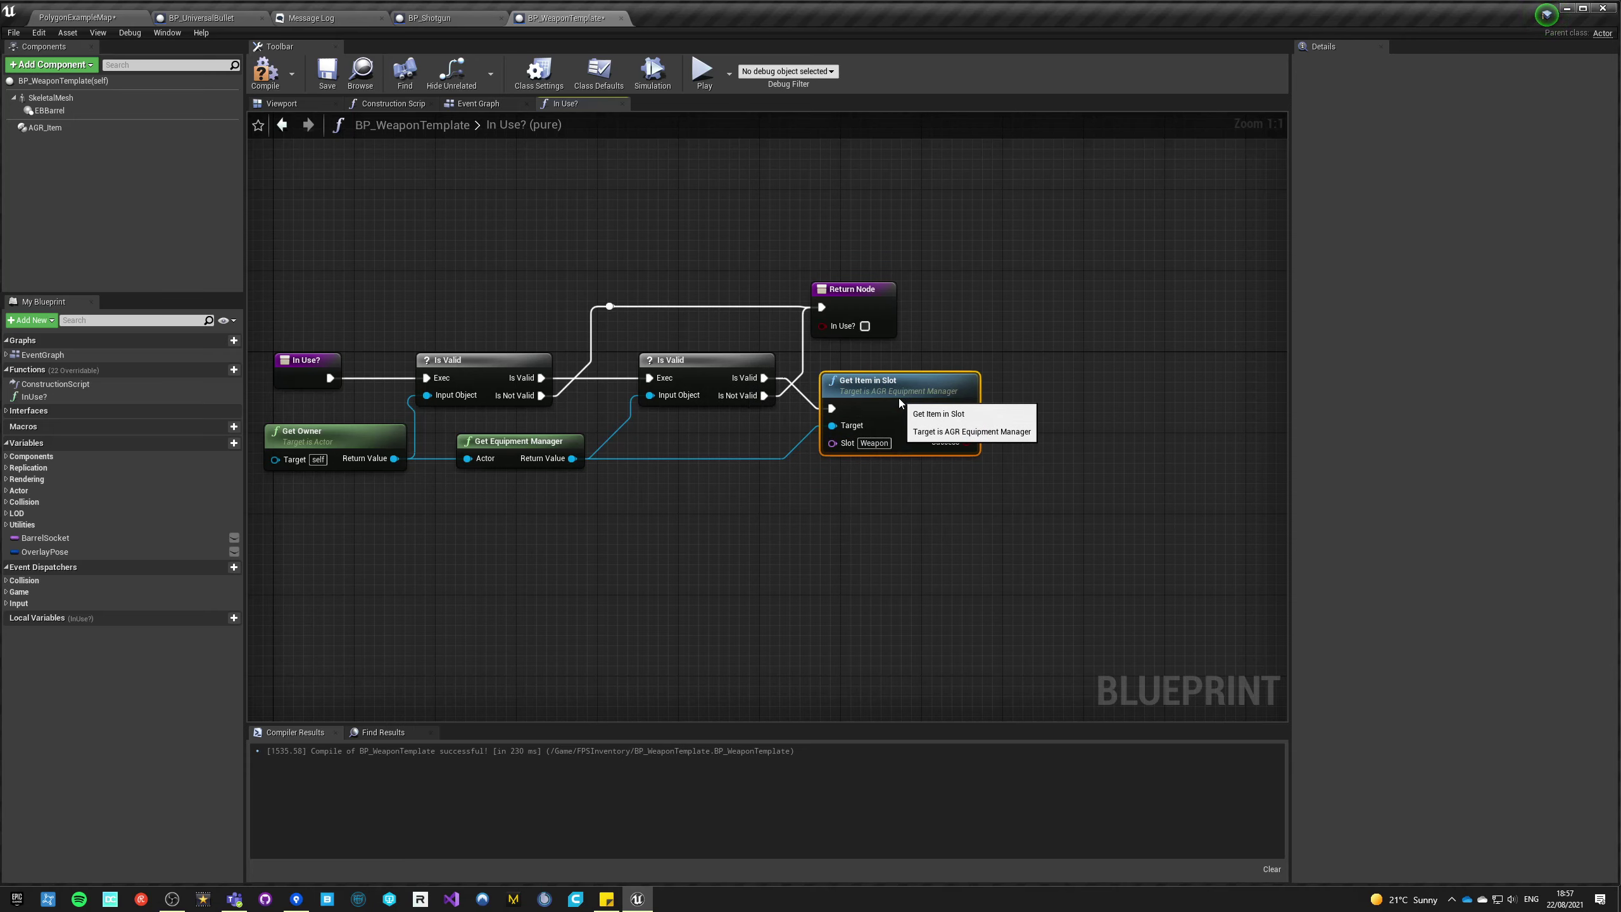
click(1036, 376)
- Add a Branch after Get Item in Slot with Success as its condition, and connect its False output to the Return Node
right_drag(988, 458, 672, 509)
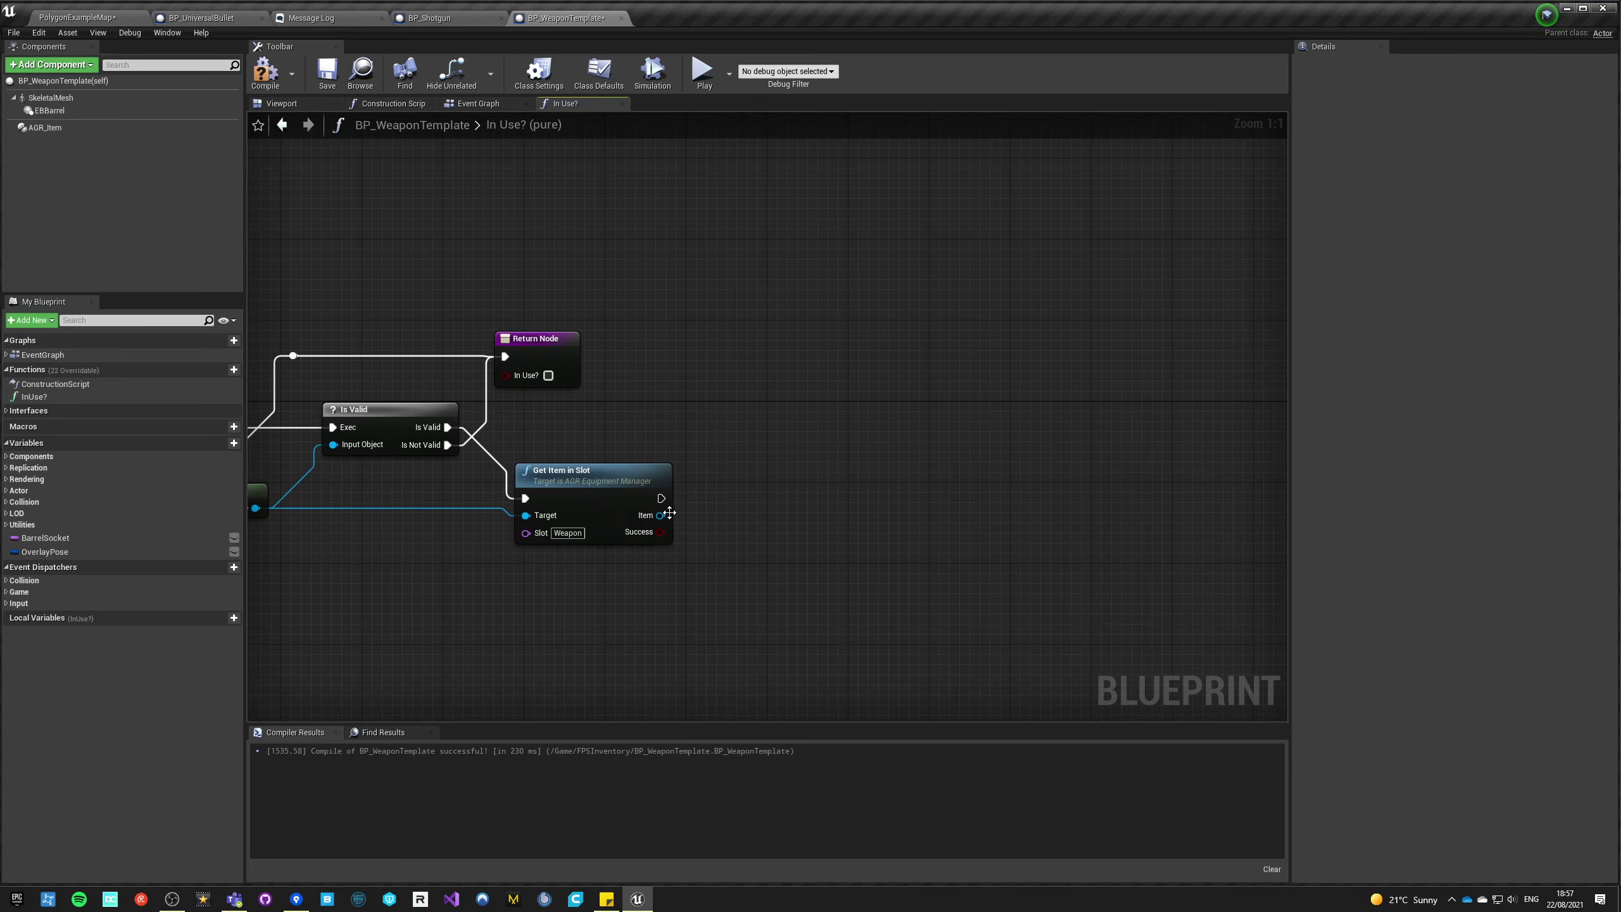
key(b)
click(699, 479)
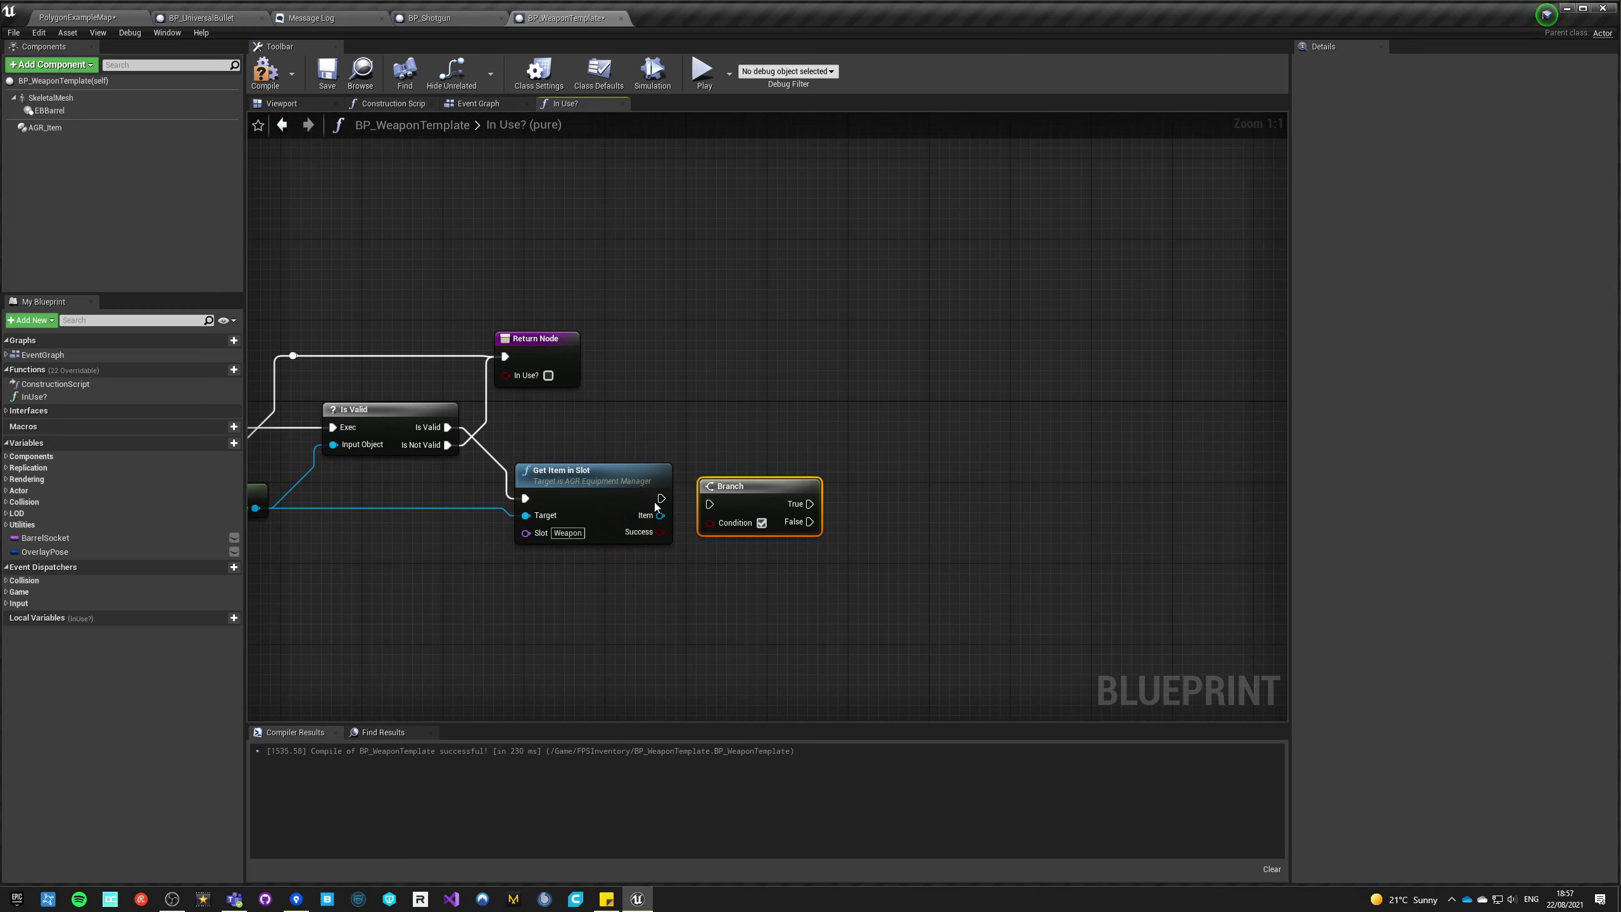
drag(661, 498, 660, 531)
drag(795, 521, 515, 362)
- Move the Return Node beyond the Branch and add a reroute point lifting the second Is Not Valid wire onto the upper return wire
drag(528, 340, 993, 330)
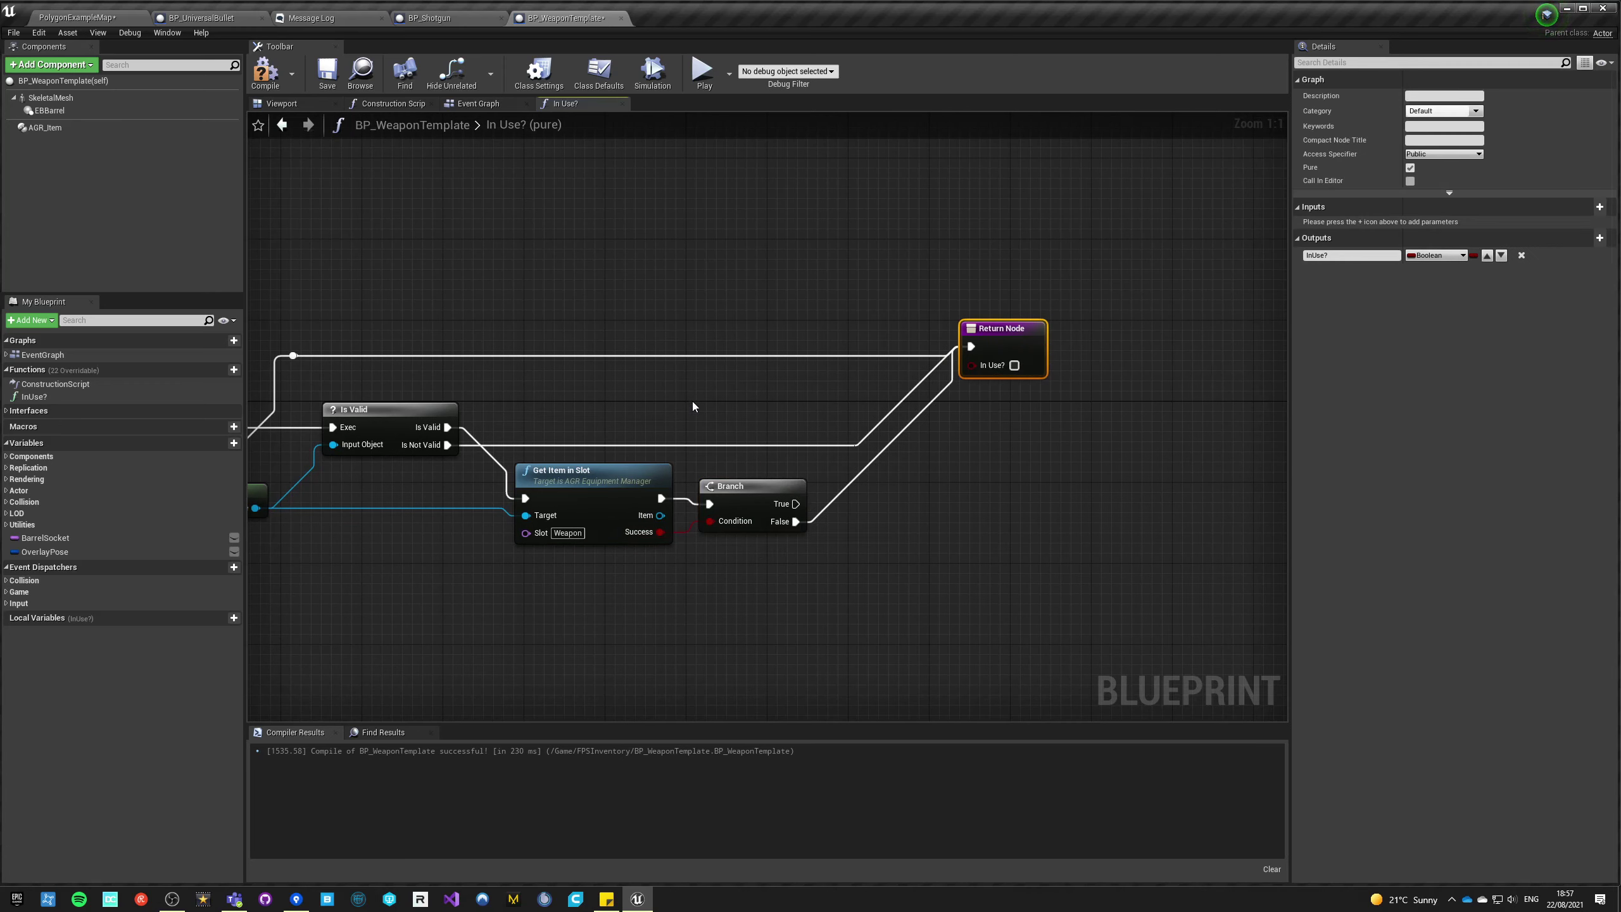
double_click(708, 447)
drag(701, 452, 651, 370)
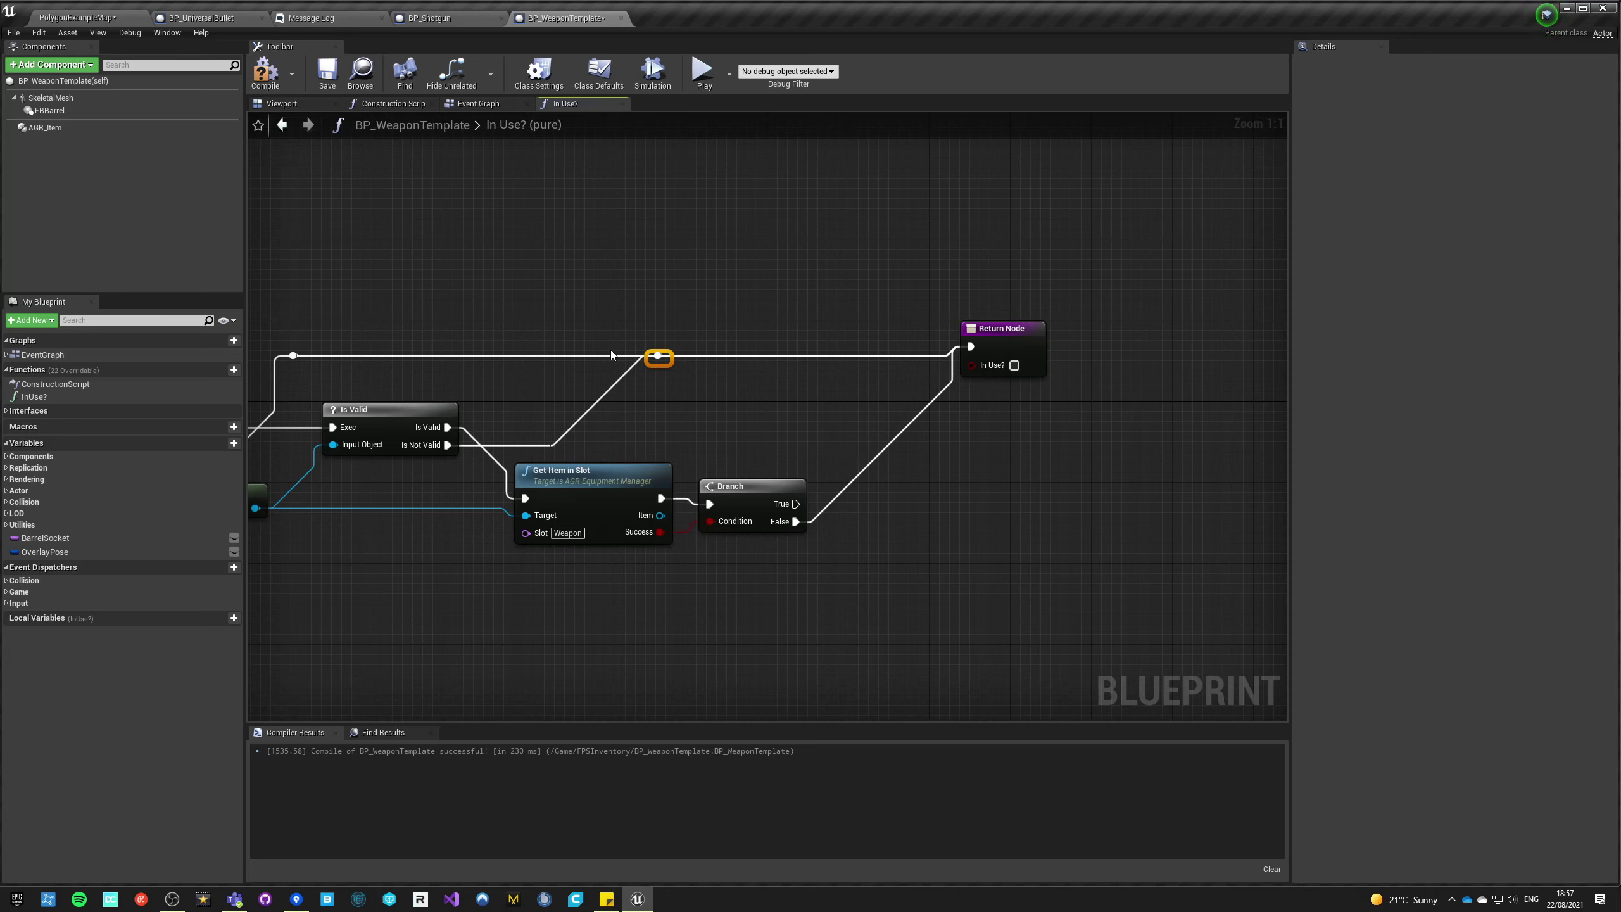
- Shift the new reroute point along the upper return wire until it sits above the end of the Branch node
click(696, 419)
right_drag(695, 420, 704, 374)
click(660, 309)
key(Left)
key(Left)
key(Left)
key(Left)
key(Left)
key(Left)
key(Left)
key(Left)
key(Left)
key(Left)
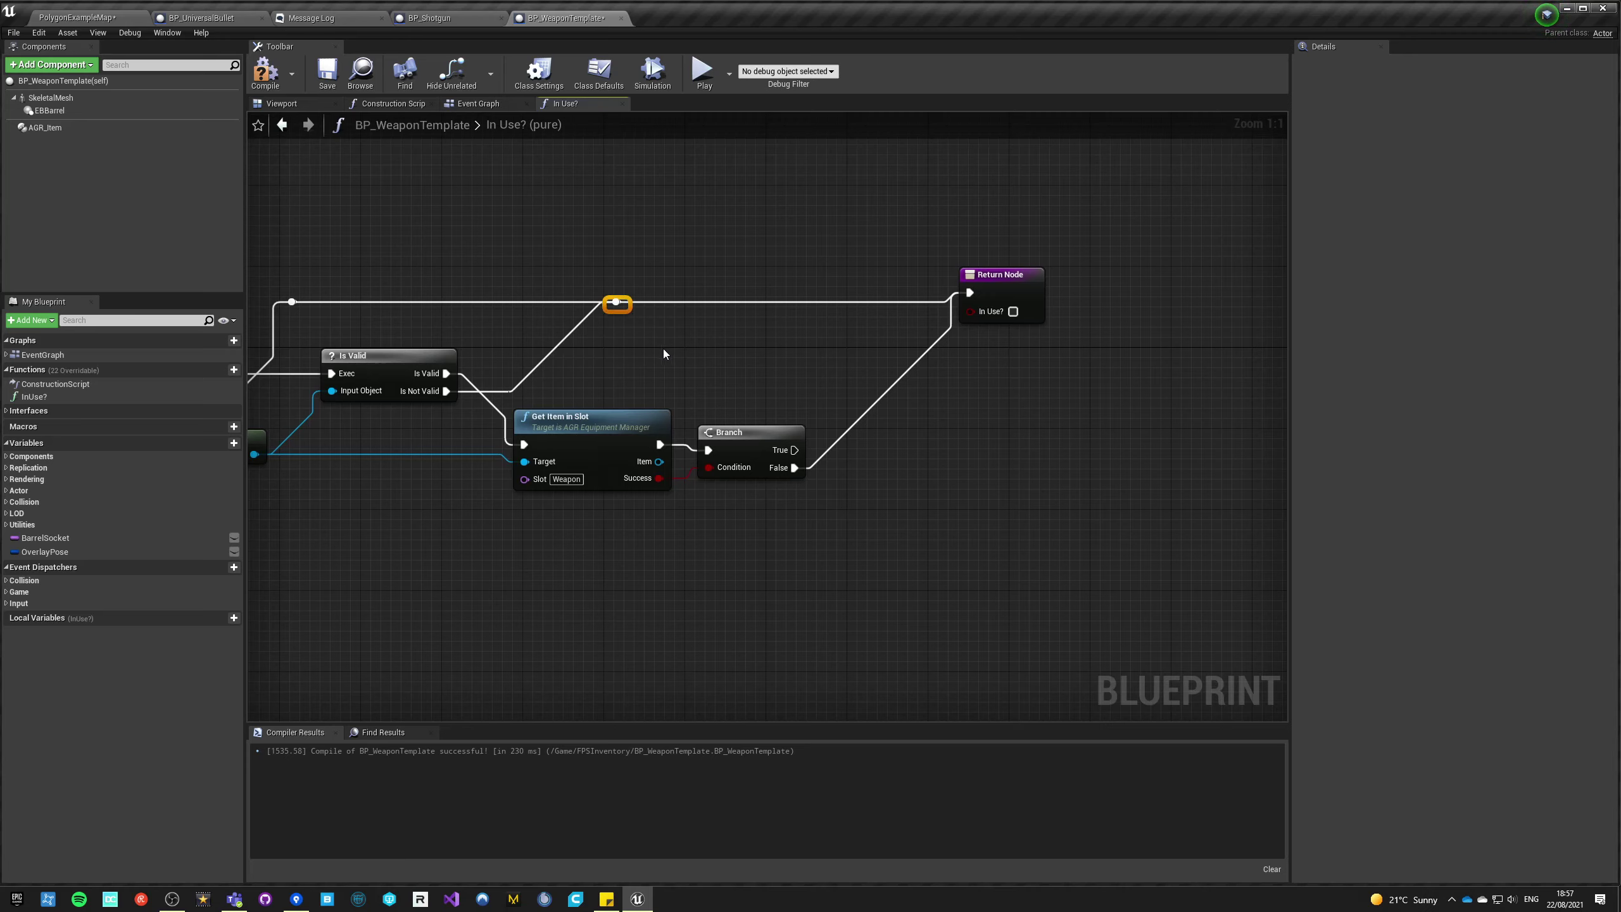
click(661, 356)
drag(492, 245, 611, 349)
key(Right)
key(Right)
key(Right)
key(Right)
key(Right)
key(Right)
key(Right)
key(Right)
key(Right)
key(Right)
key(Right)
key(Right)
key(Right)
key(Right)
key(Right)
key(Right)
key(Right)
key(Right)
key(Right)
key(Right)
key(Right)
key(Right)
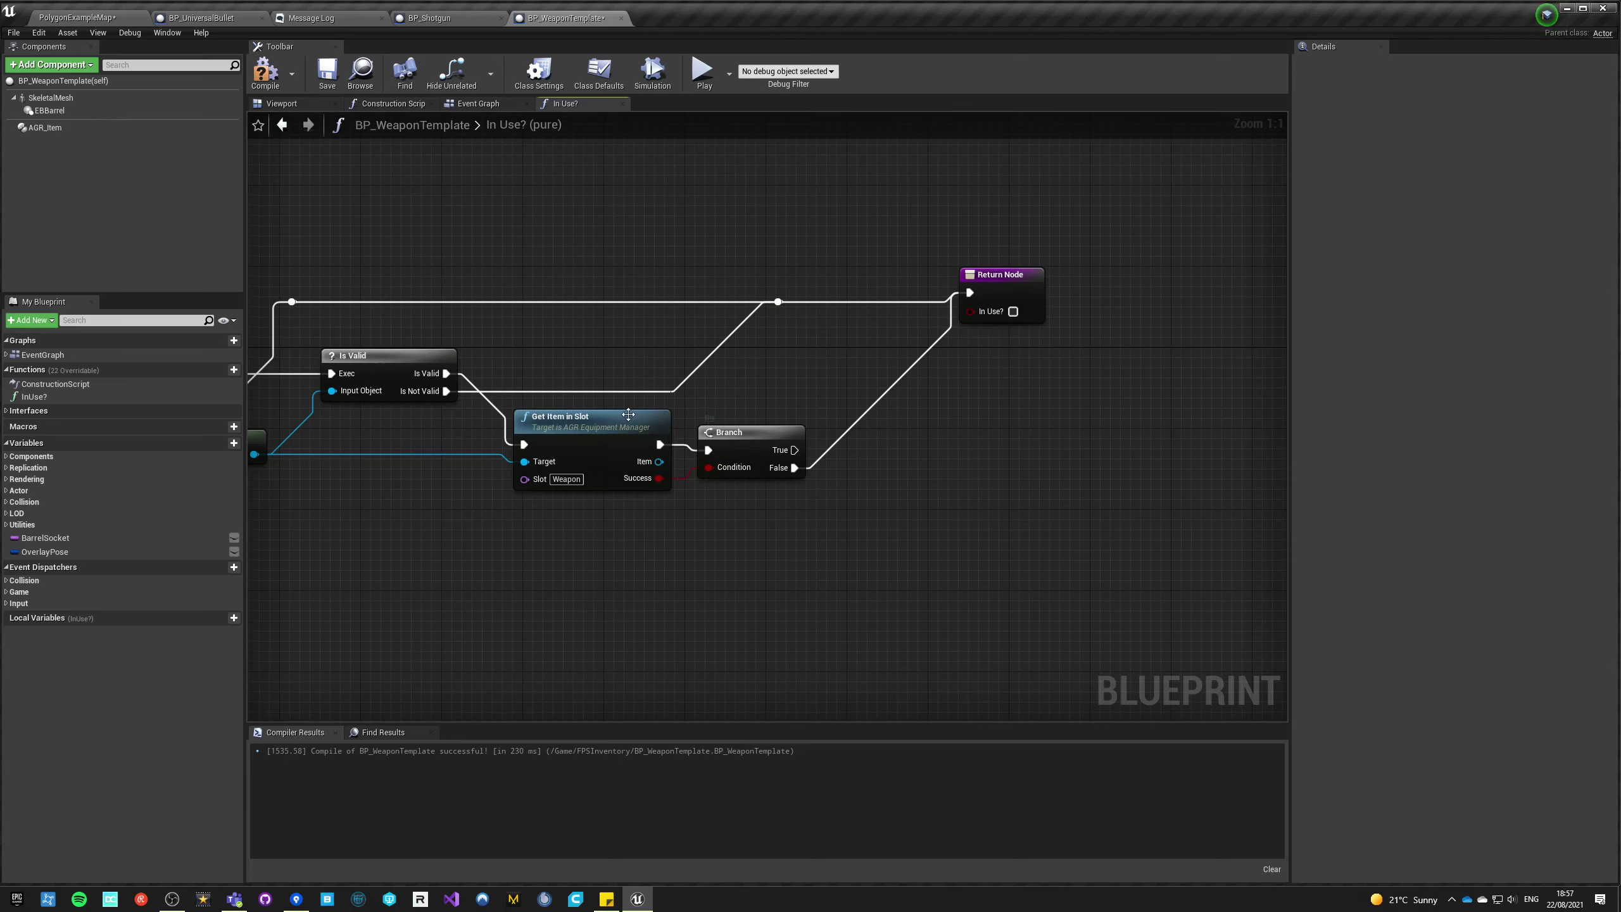
- Add an == node comparing the Item output with a Self reference, and place the Self node below the Branch
right_drag(708, 449, 586, 407)
text(=)
drag(759, 408, 695, 487)
key(Return)
text(sa)
key(BackSpace)
text(elf)
key(Return)
drag(709, 502, 658, 482)
click(877, 381)
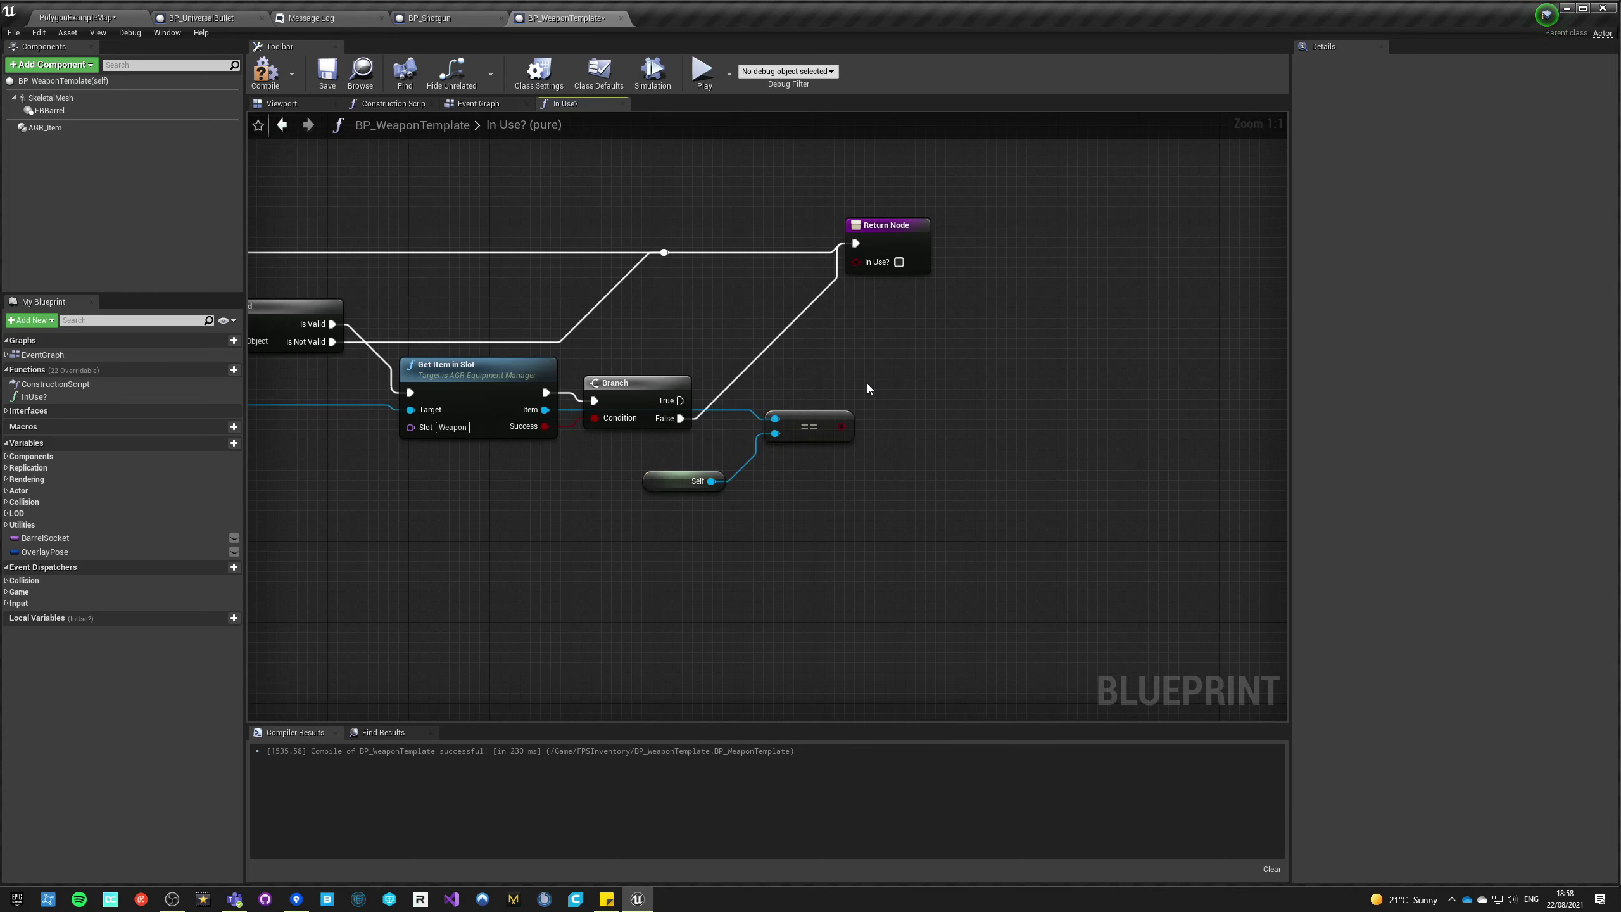
key(b)
click(901, 387)
drag(841, 427, 907, 432)
drag(914, 418, 955, 393)
key(Delete)
text(return)
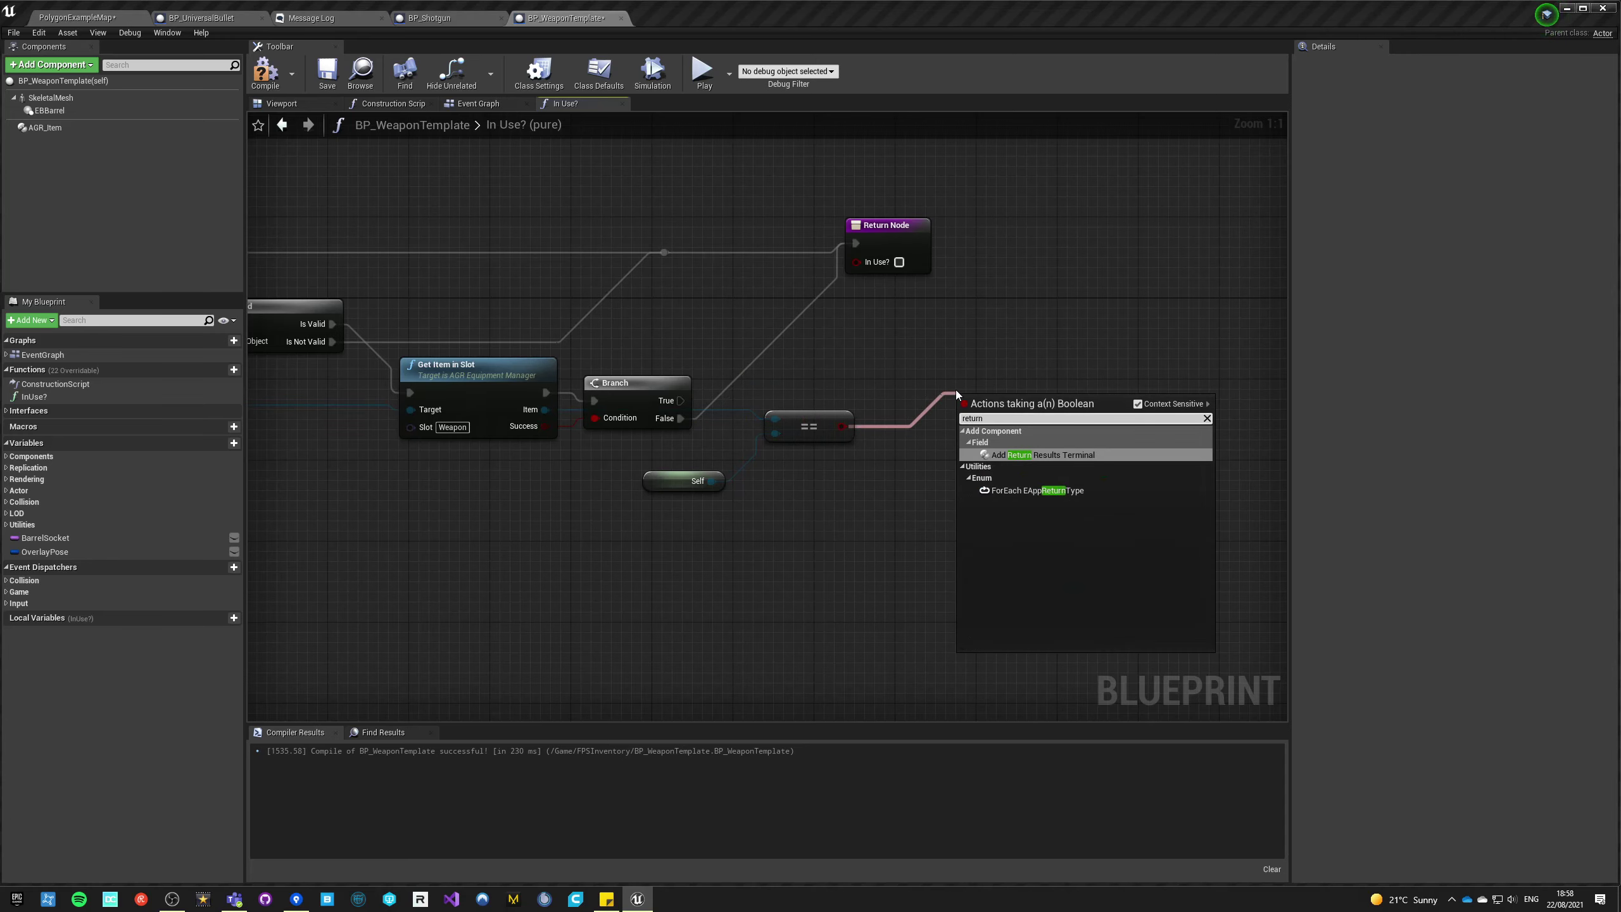
key(Escape)
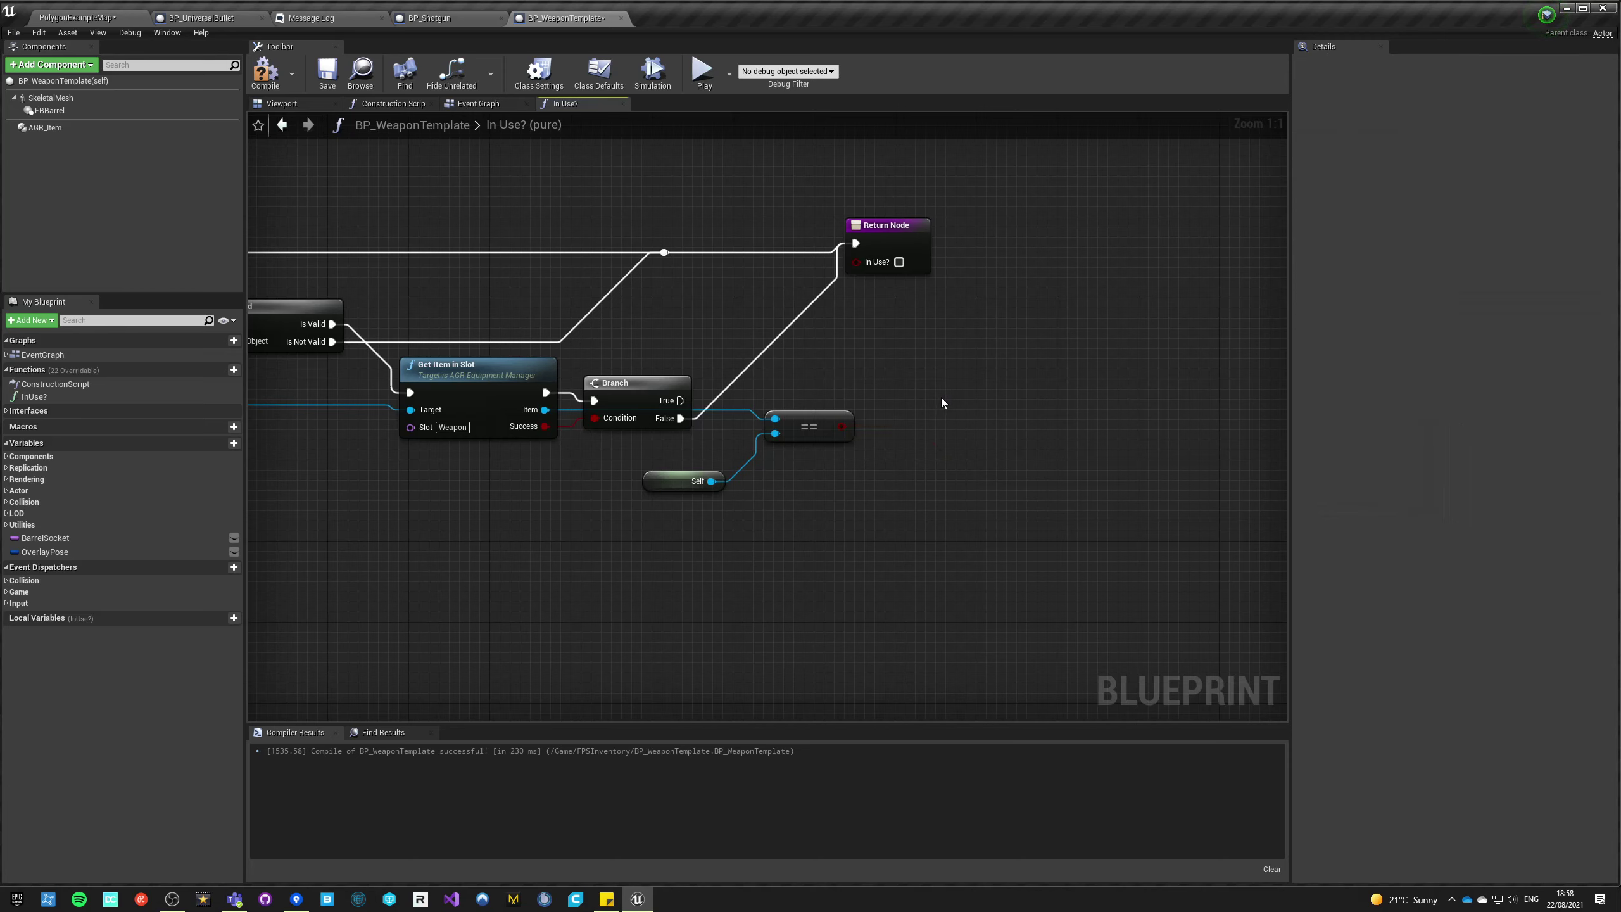
- Add a second Return Node, run it from the Branch's True output and feed its In Use? input from the == result
right_click(941, 398)
text(return)
key(Return)
drag(680, 400, 995, 392)
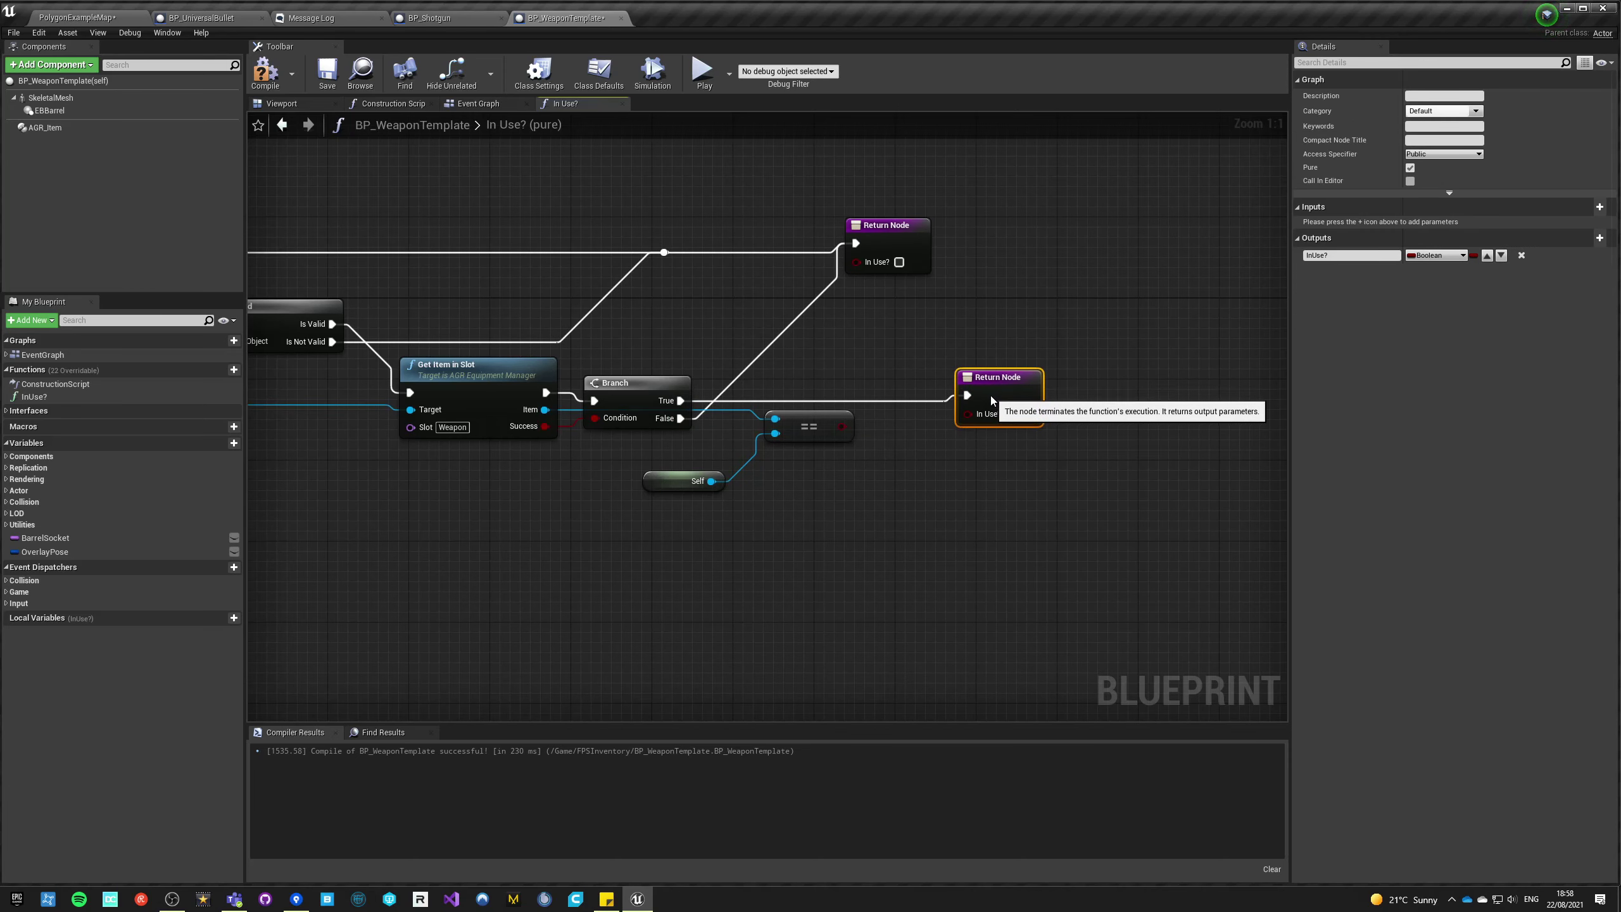
drag(842, 427, 976, 412)
click(877, 499)
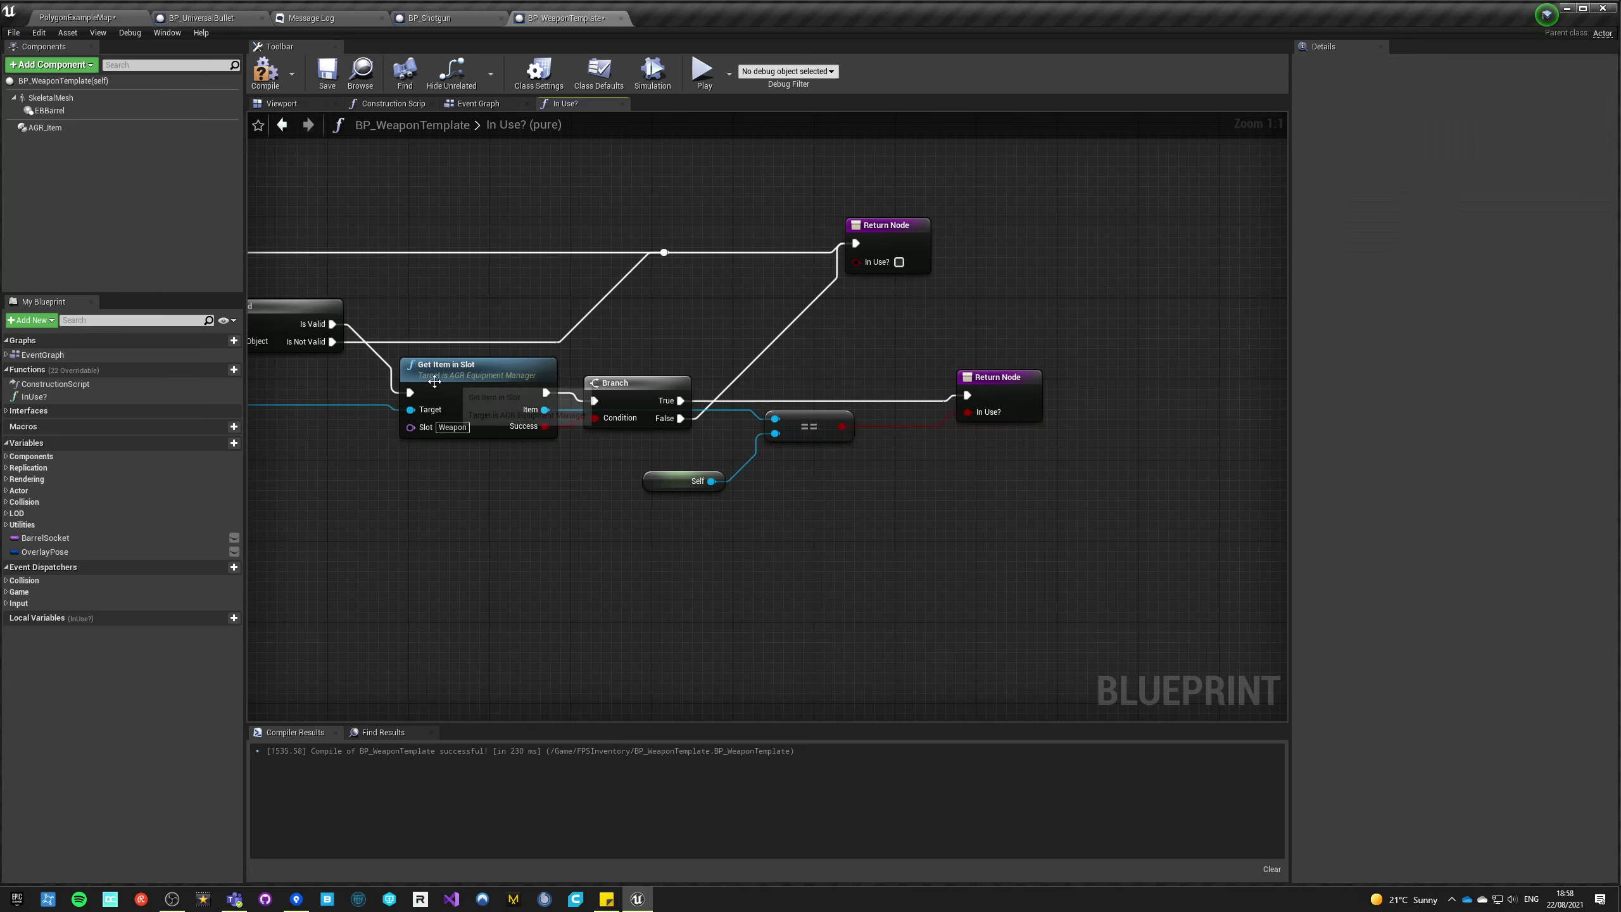
- Check the finished In Use? node chain, then compile and save the blueprint
right_drag(461, 457, 807, 449)
right_drag(354, 464, 381, 428)
right_drag(701, 295, 335, 404)
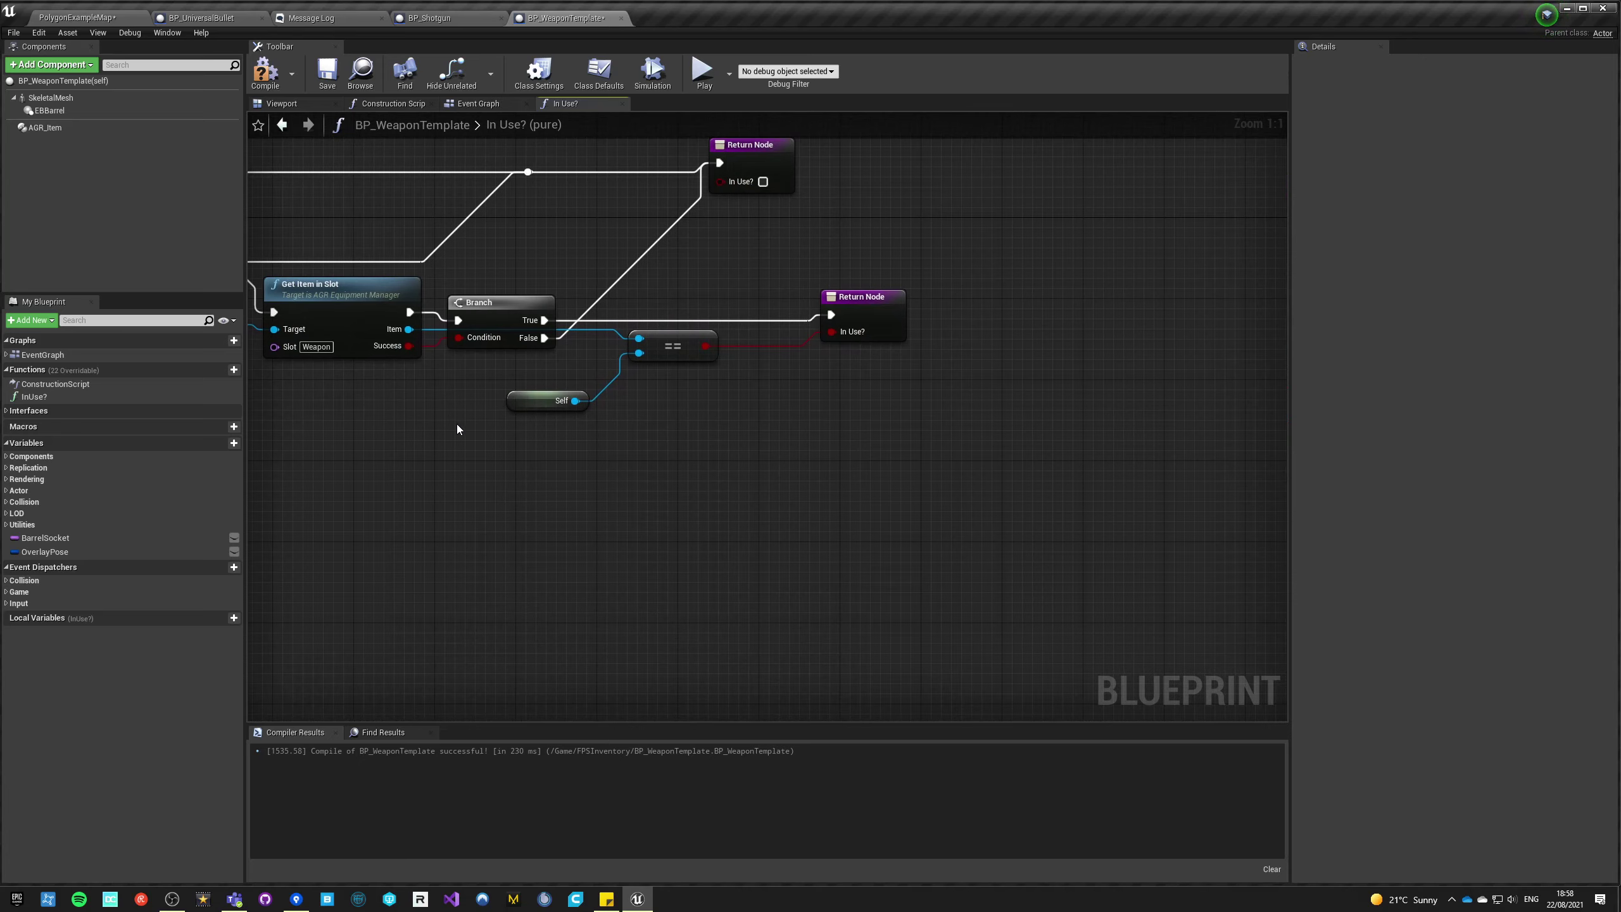
right_drag(459, 428, 435, 469)
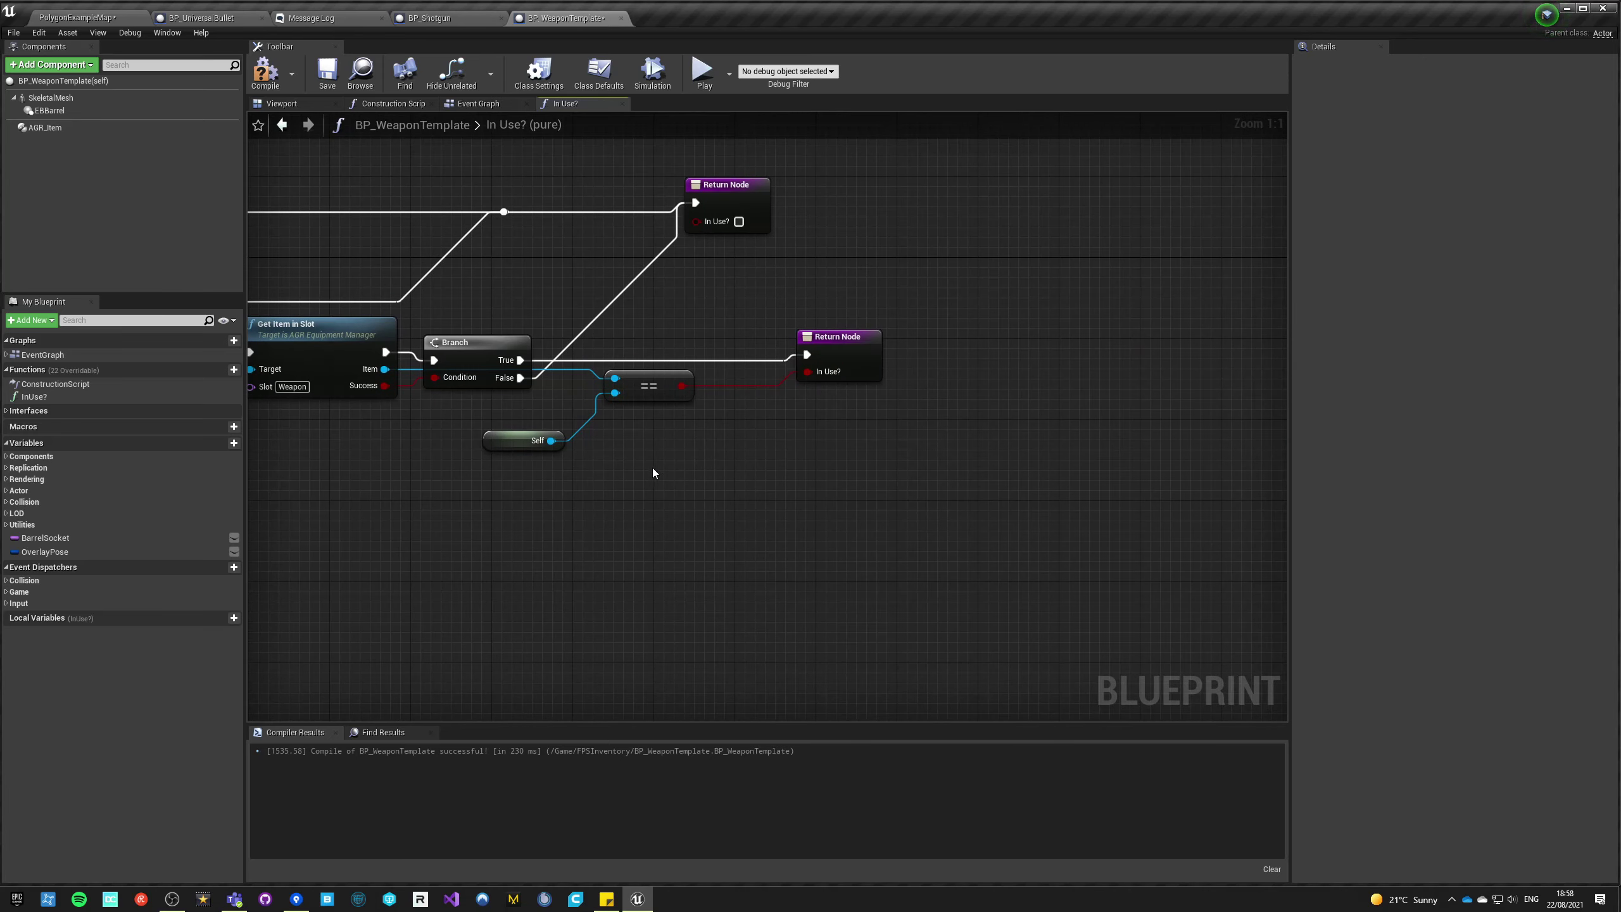
click(834, 358)
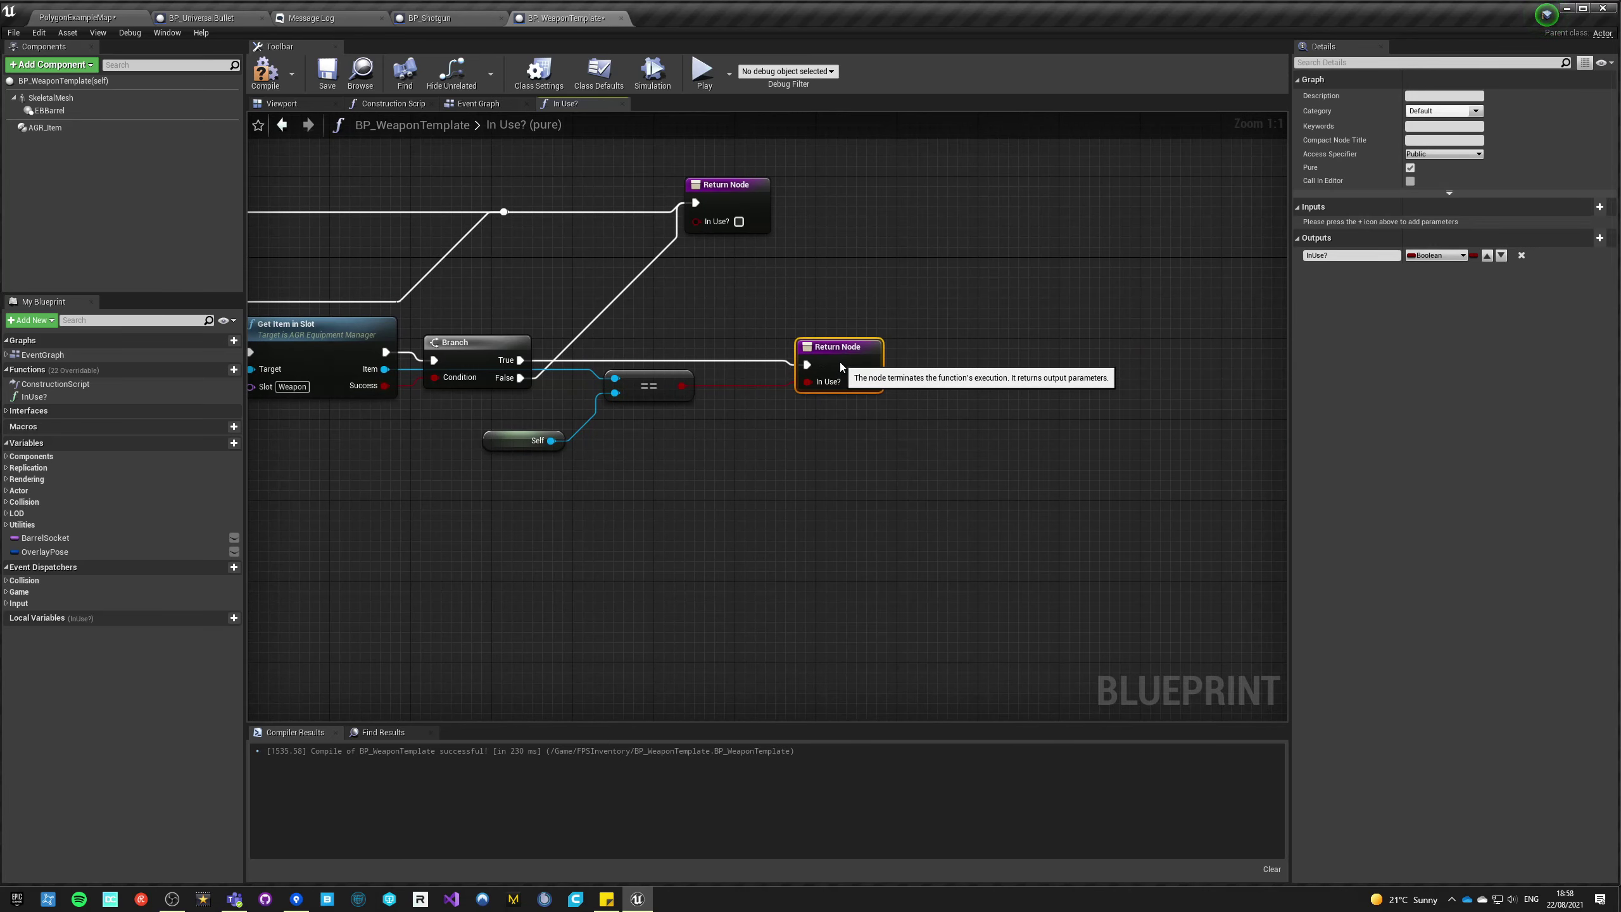
click(580, 398)
click(270, 78)
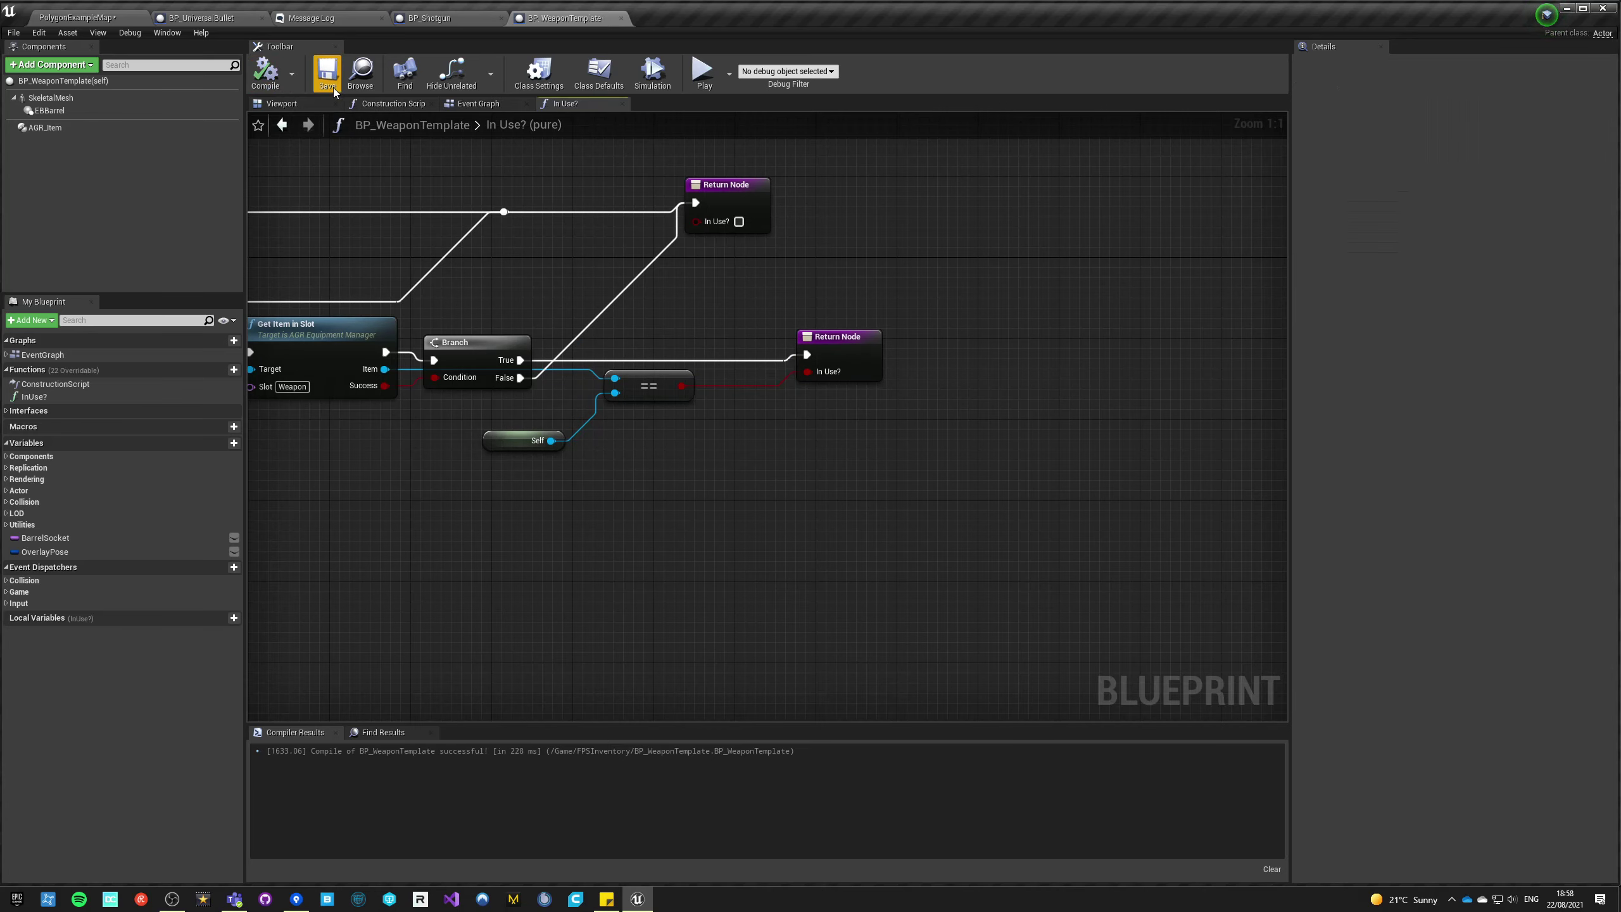
click(327, 72)
- In the Event Graph, insert a Branch after Event Tick with the In Use? function as its condition
click(478, 102)
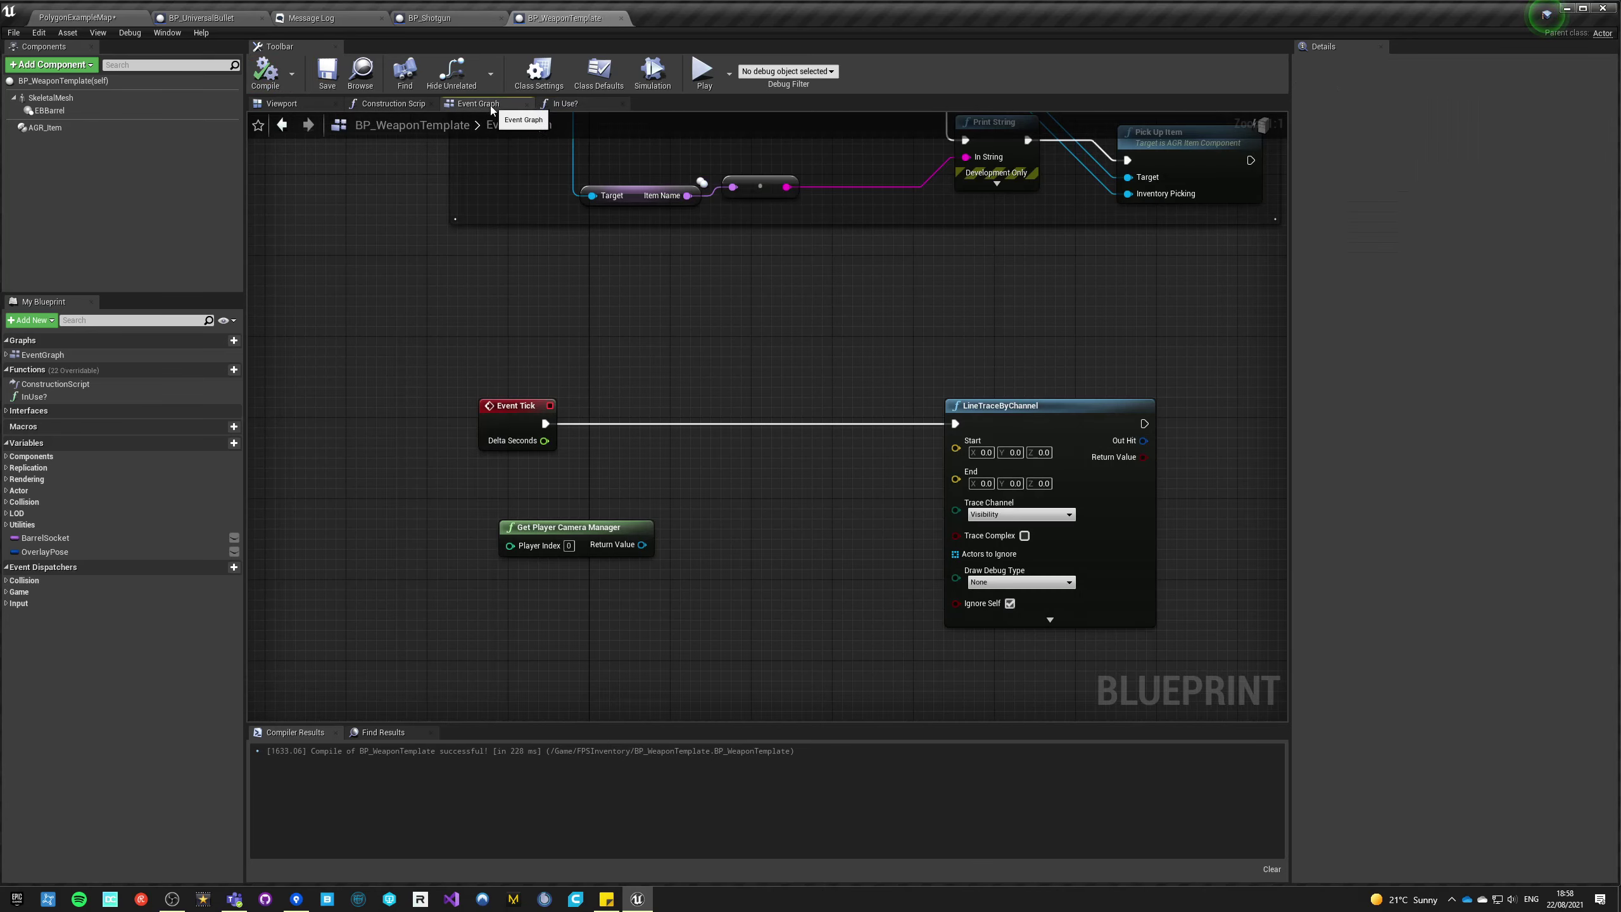
key(b)
click(629, 412)
drag(546, 423, 519, 480)
text(in use)
key(Return)
- Delete the Get Player Camera Manager node from the Event Graph
drag(477, 533, 625, 606)
right_drag(626, 606, 688, 493)
drag(610, 408, 589, 448)
key(Delete)
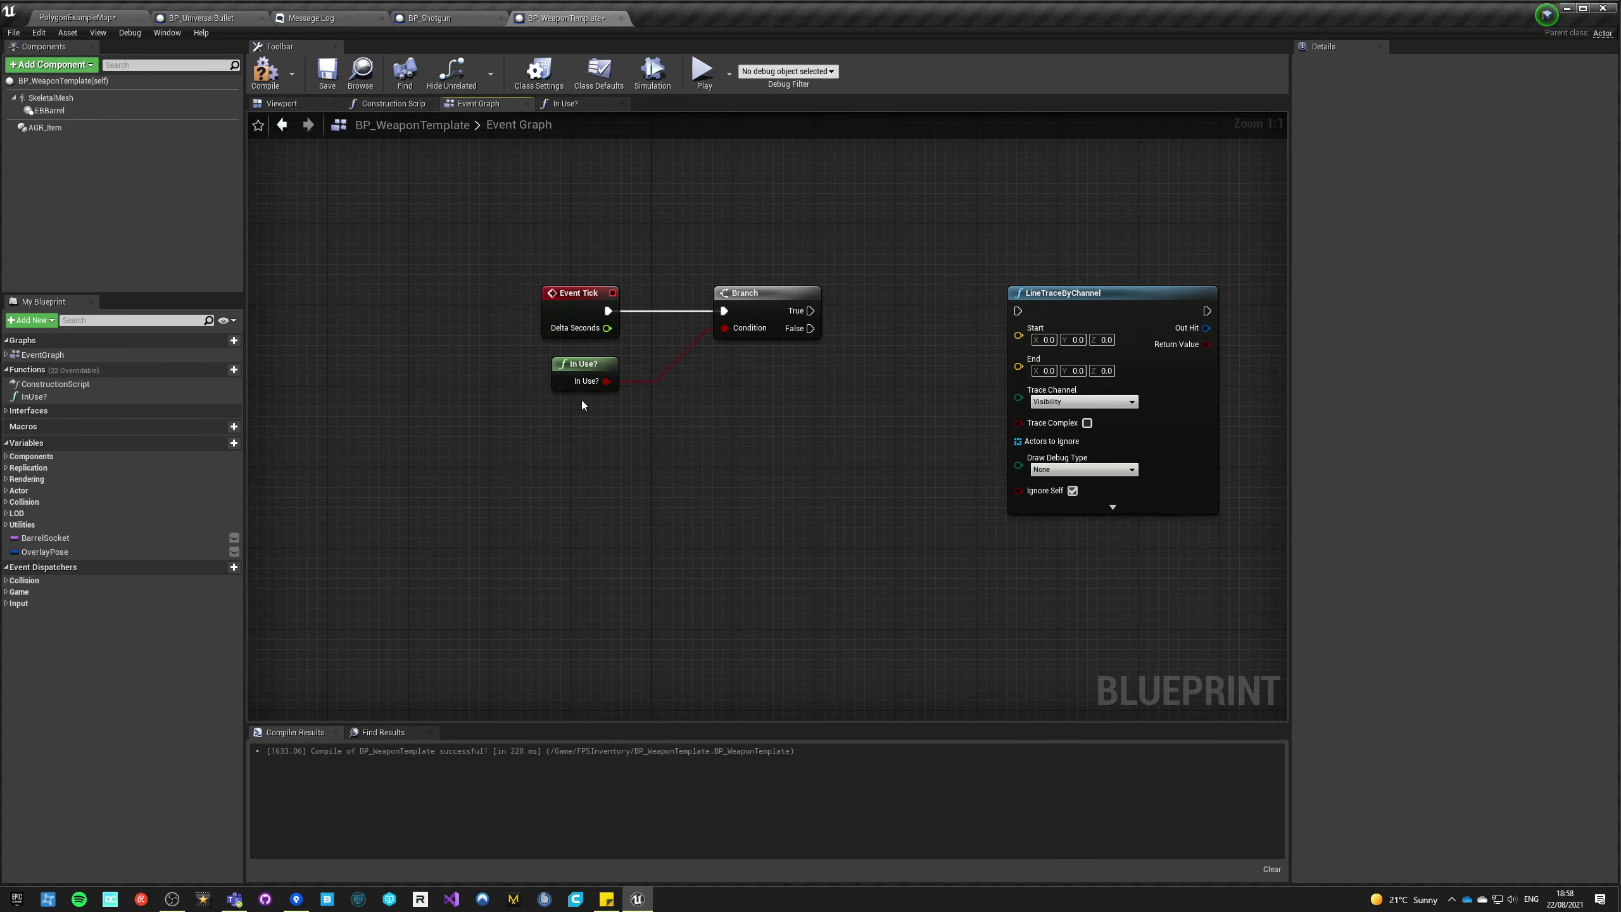
- Open the In Use? function and add a Cast To Character node fed by the Get Owner return value
right_drag(659, 408, 644, 454)
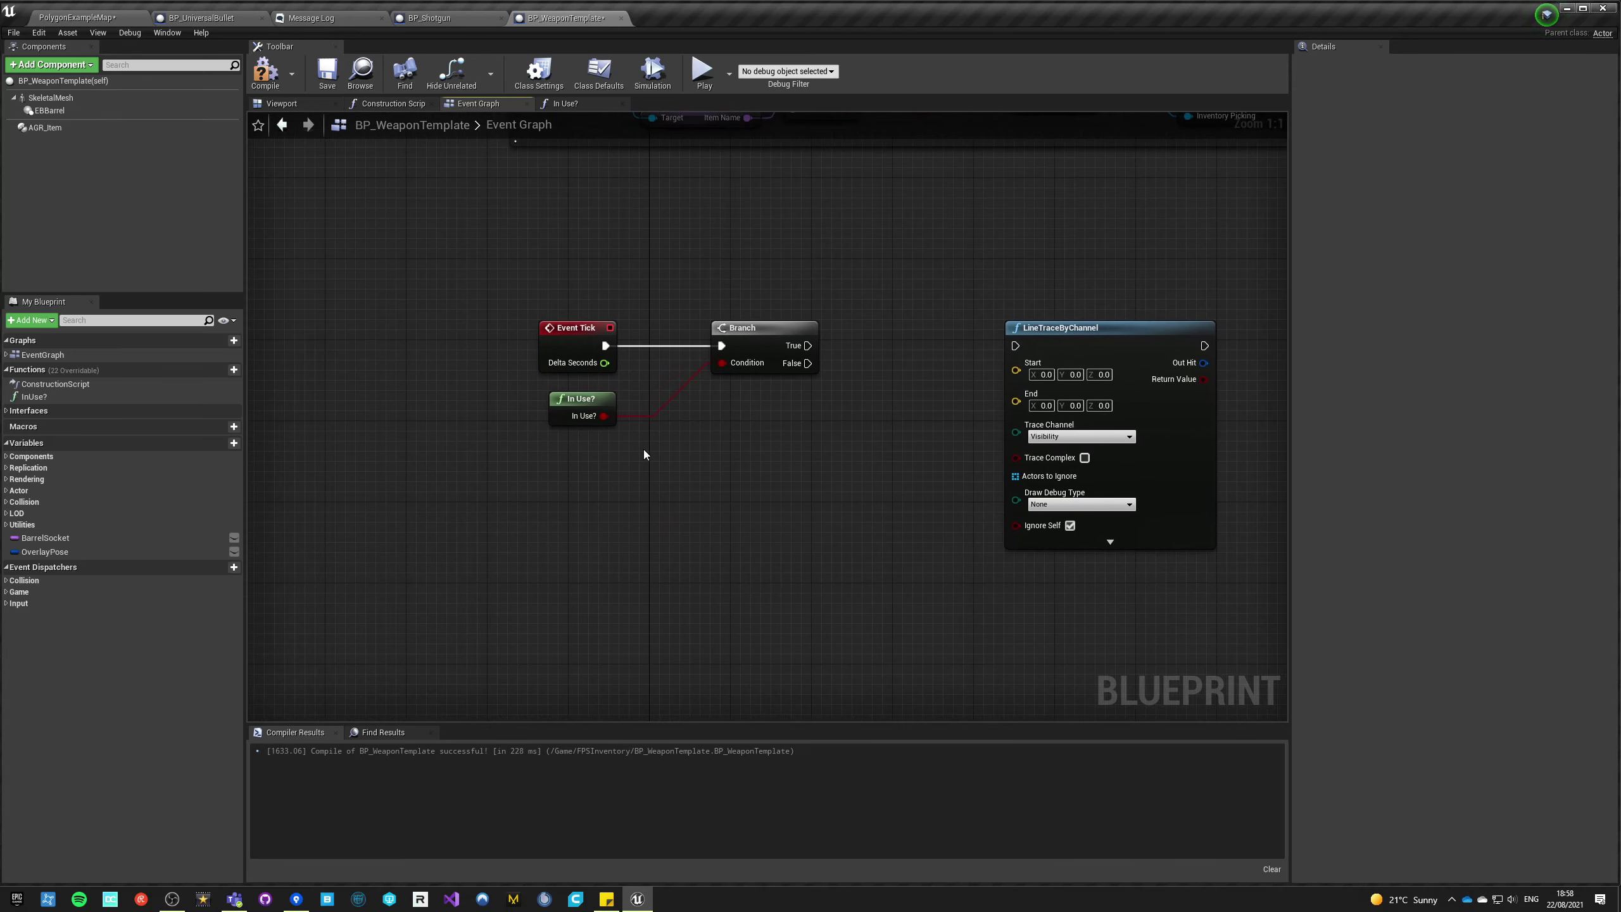
double_click(580, 401)
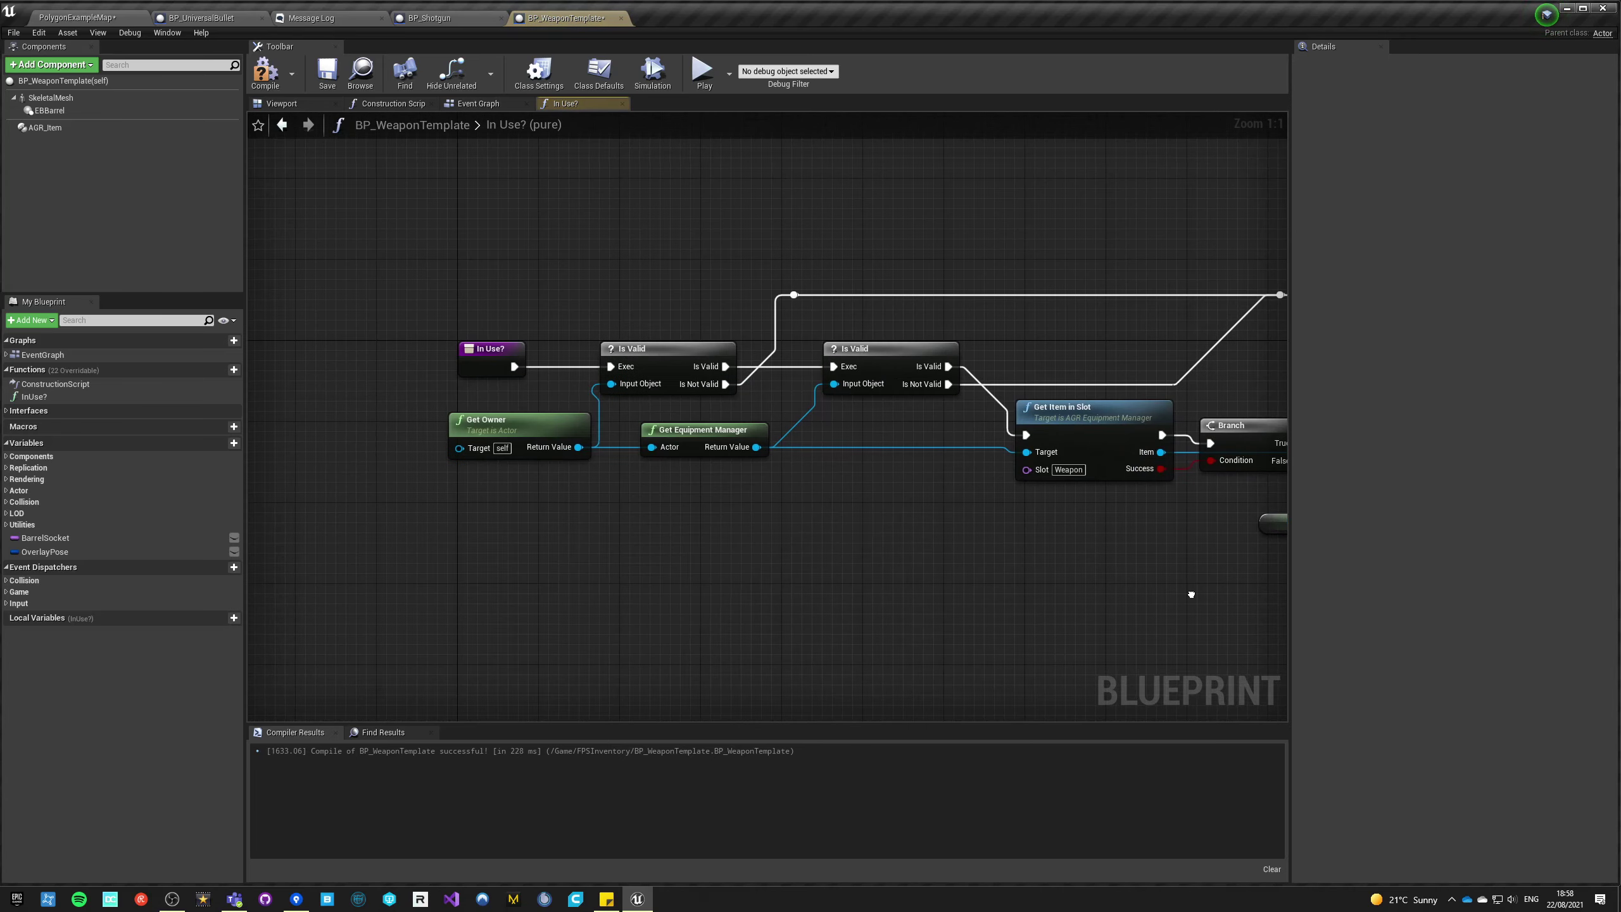
drag(578, 447, 712, 565)
text(local co n)
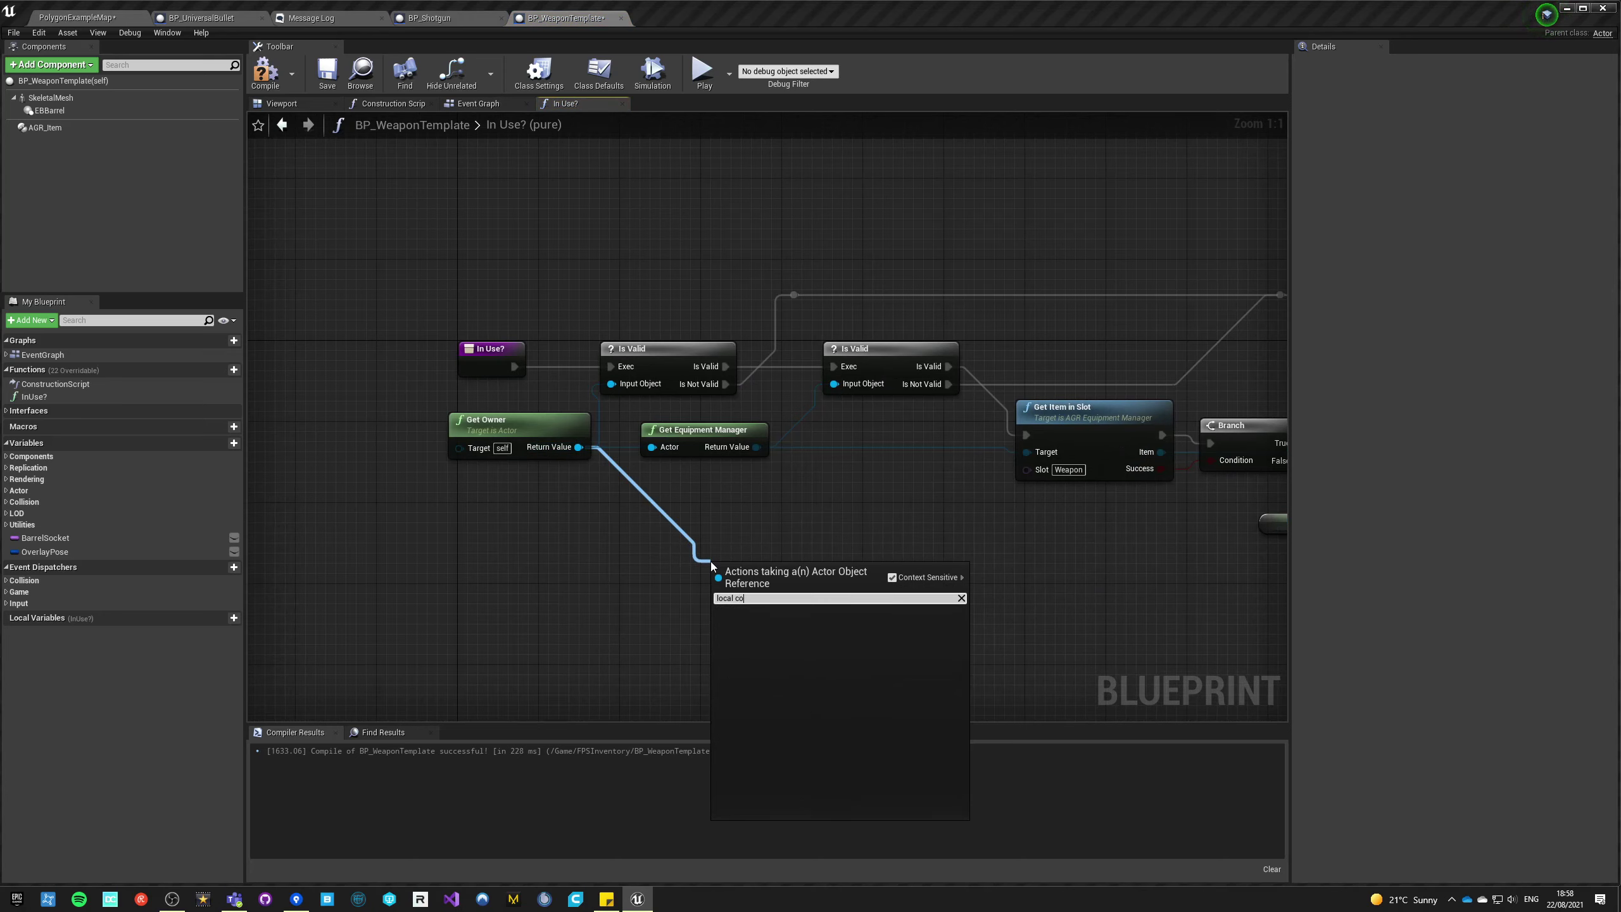
key(BackSpace)
key(BackSpace)
key(BackSpace)
key(BackSpace)
key(BackSpace)
key(BackSpace)
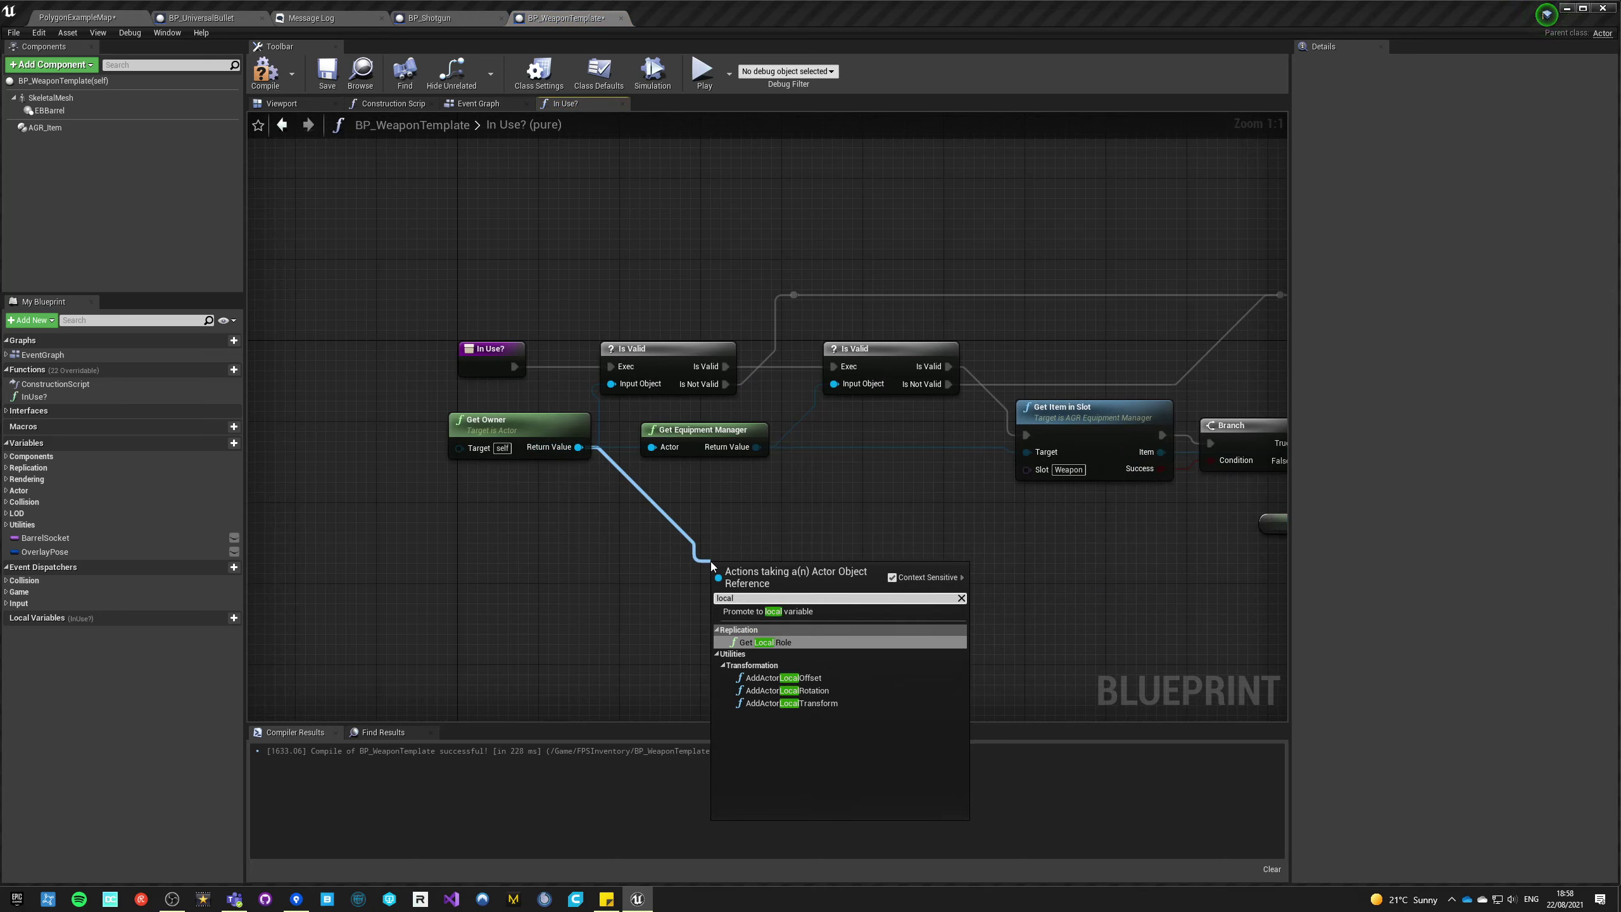
key(BackSpace)
key(BackSpace)
text(cast to charact)
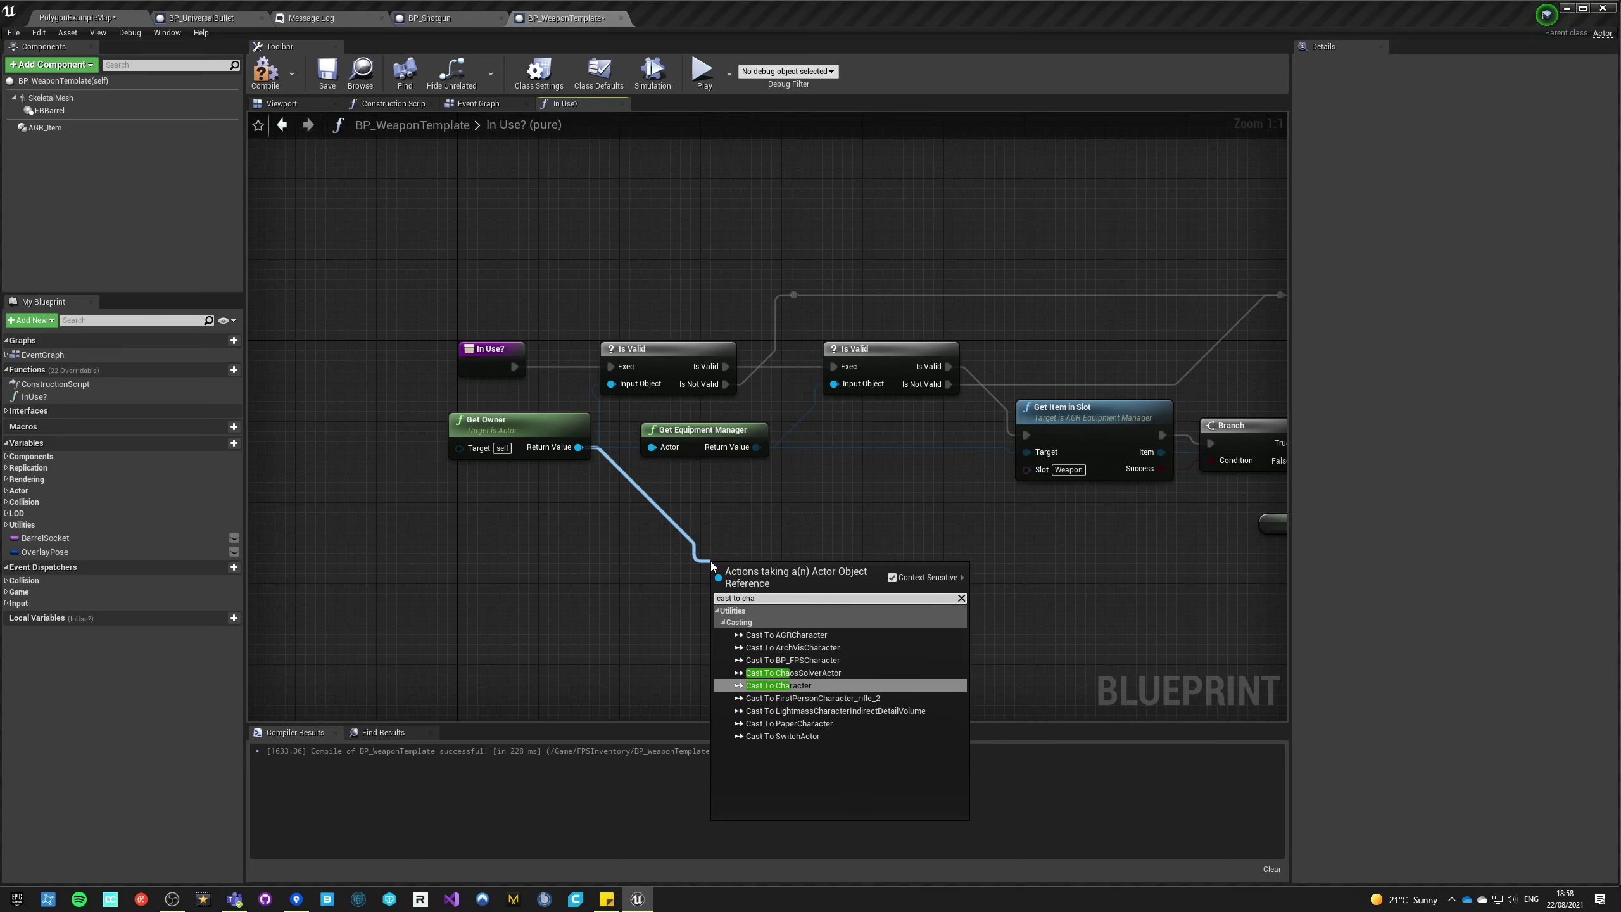
key(Return)
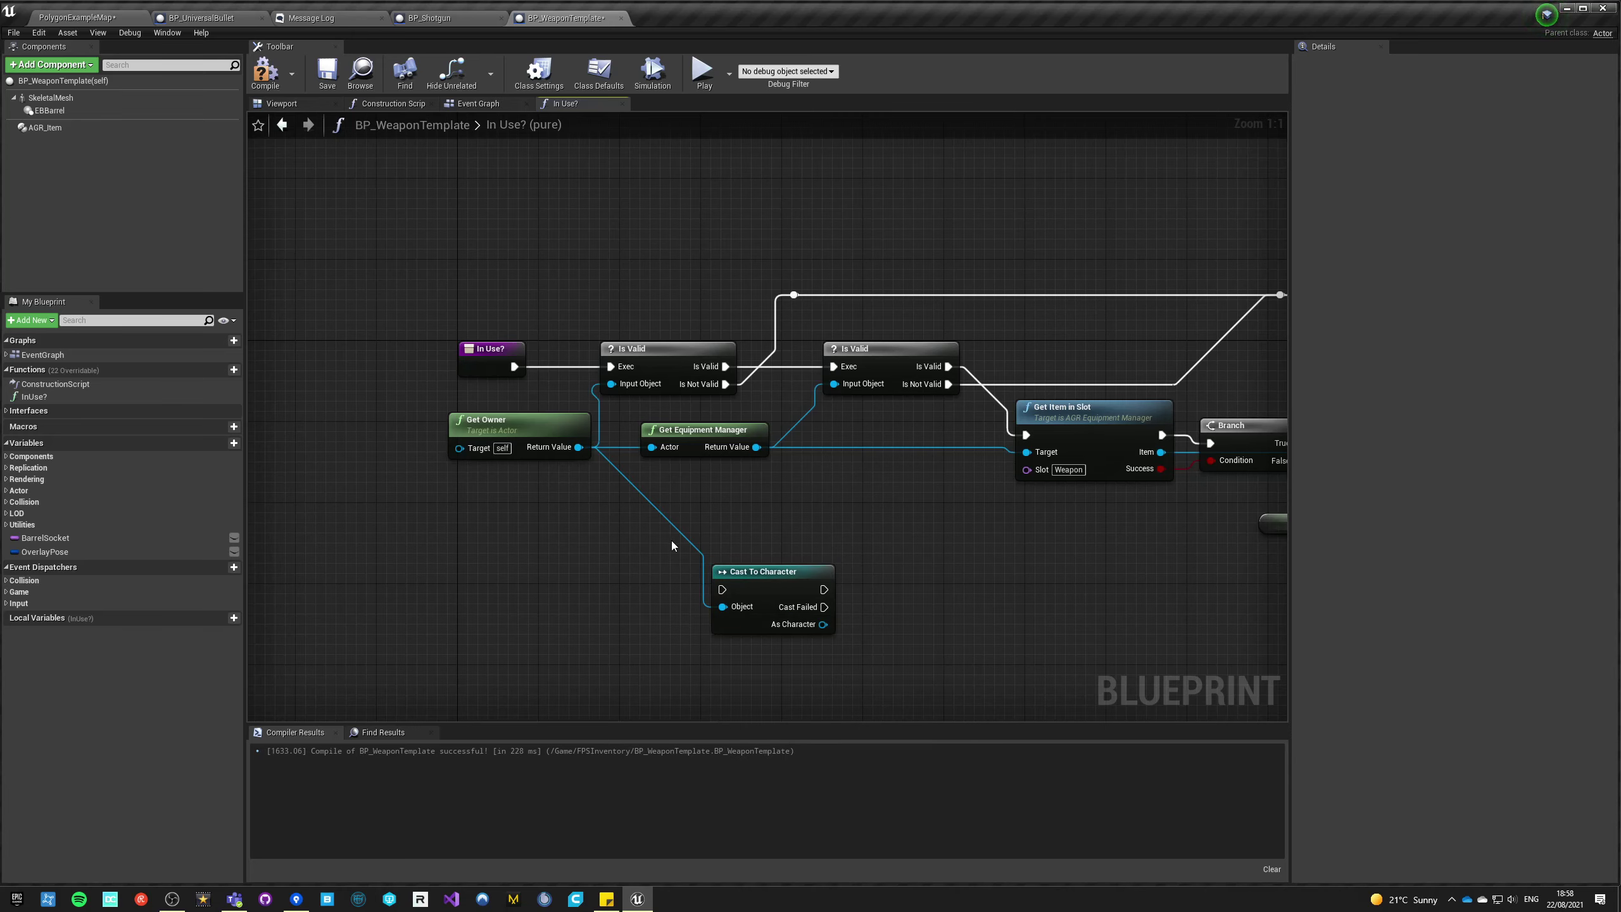
- Shift the nodes from the second Is Valid onward aside and wire Cast To Character after the first Is Valid
right_drag(719, 449, 538, 536)
right_drag(652, 546, 464, 509)
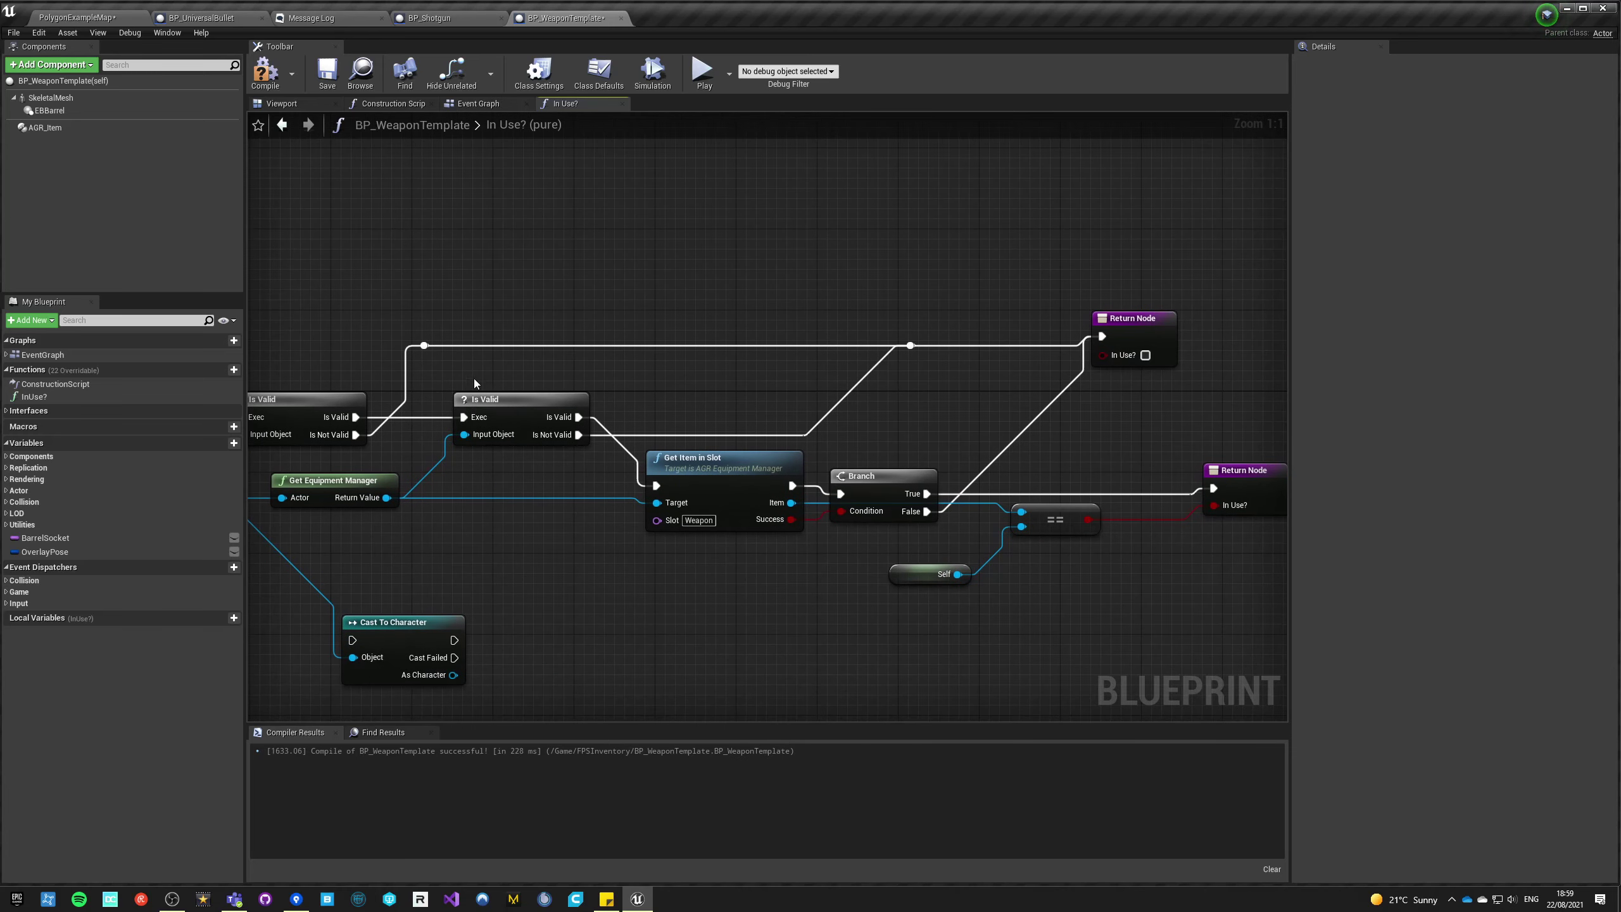
drag(504, 291, 1246, 603)
key(Right)
key(Right)
key(Right)
key(Right)
key(Right)
key(Right)
key(Right)
key(Right)
key(Right)
key(Right)
key(Right)
key(Right)
key(Right)
key(Right)
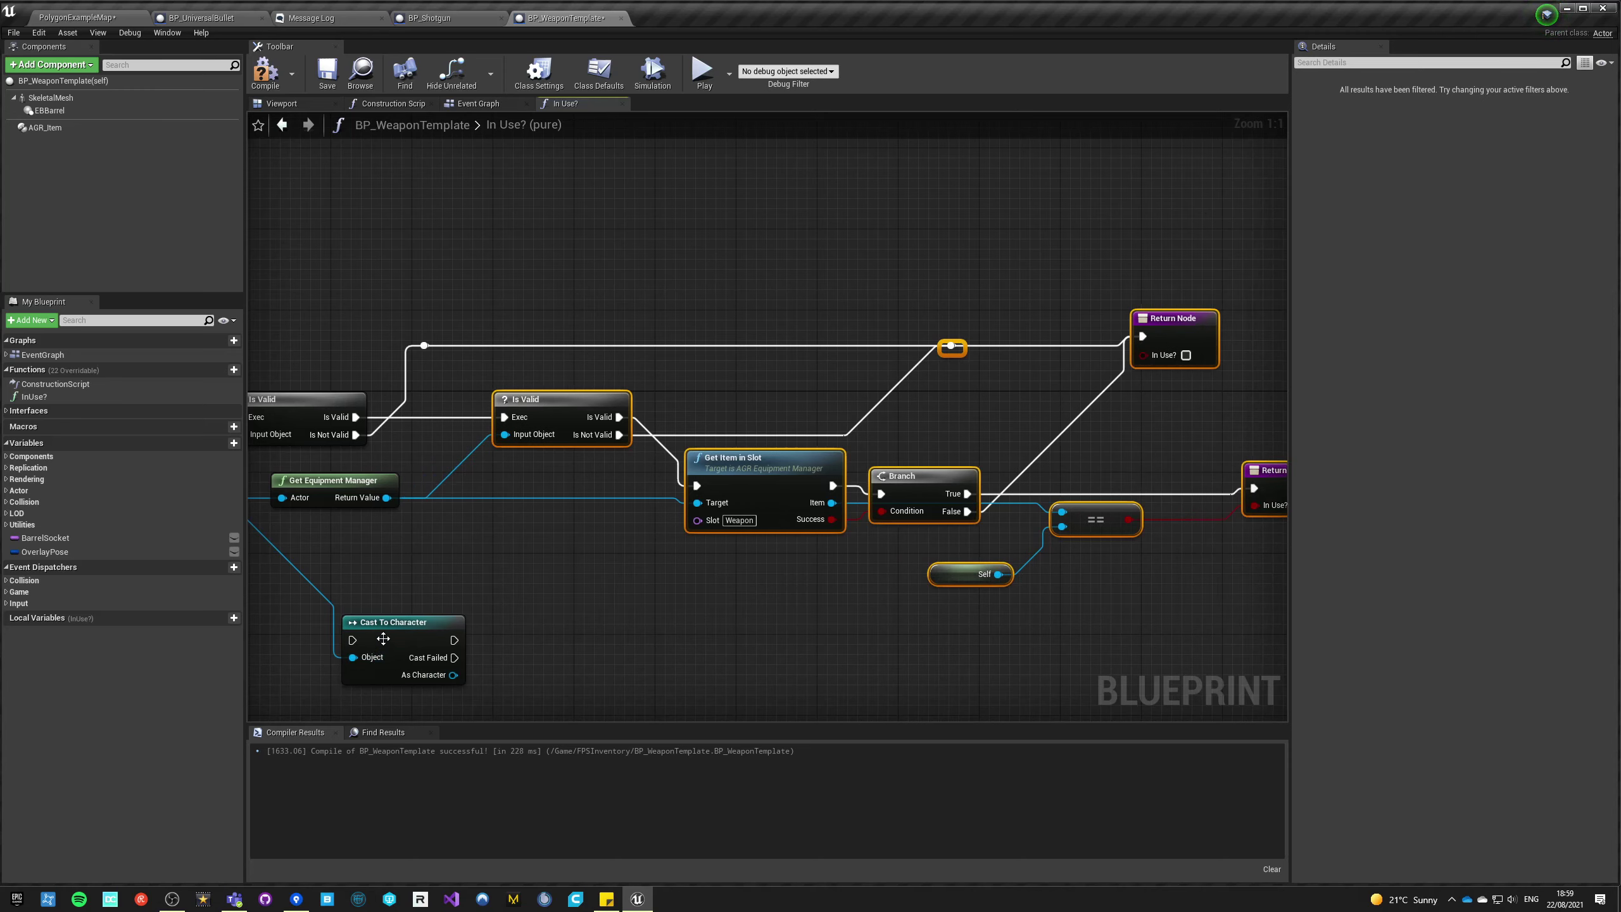
drag(389, 627, 460, 403)
drag(355, 417, 423, 417)
- Add an Is Locally Controlled node fed by the cast's As Character output and place it beside the cast node
drag(523, 452, 580, 474)
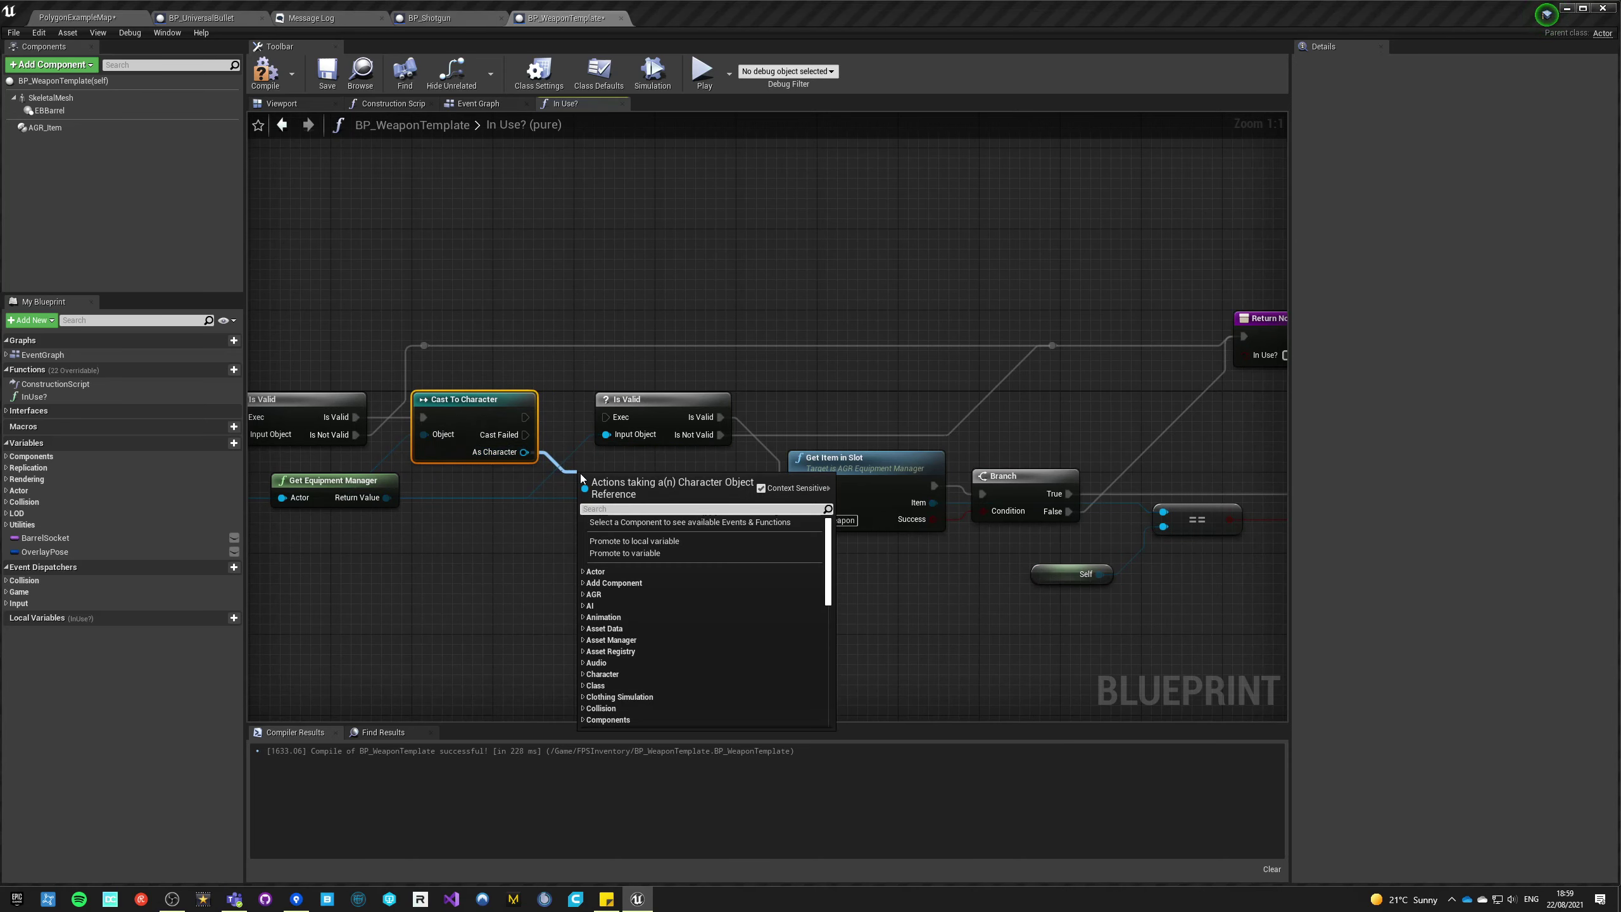
text(is local)
key(Return)
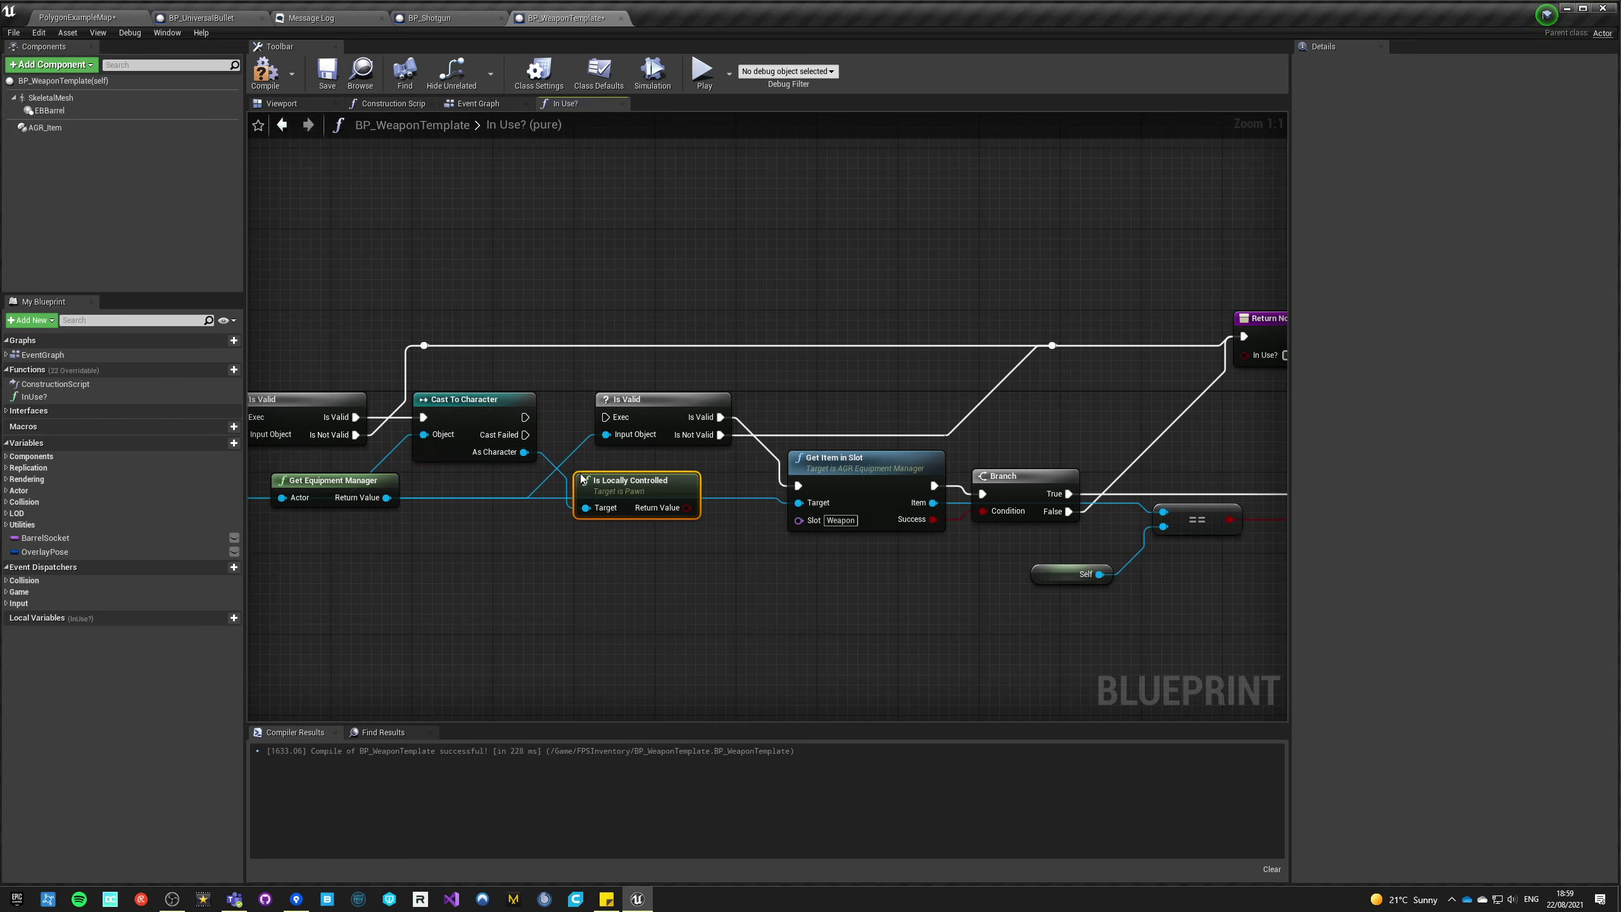
drag(724, 310, 1134, 623)
right_drag(310, 634, 768, 633)
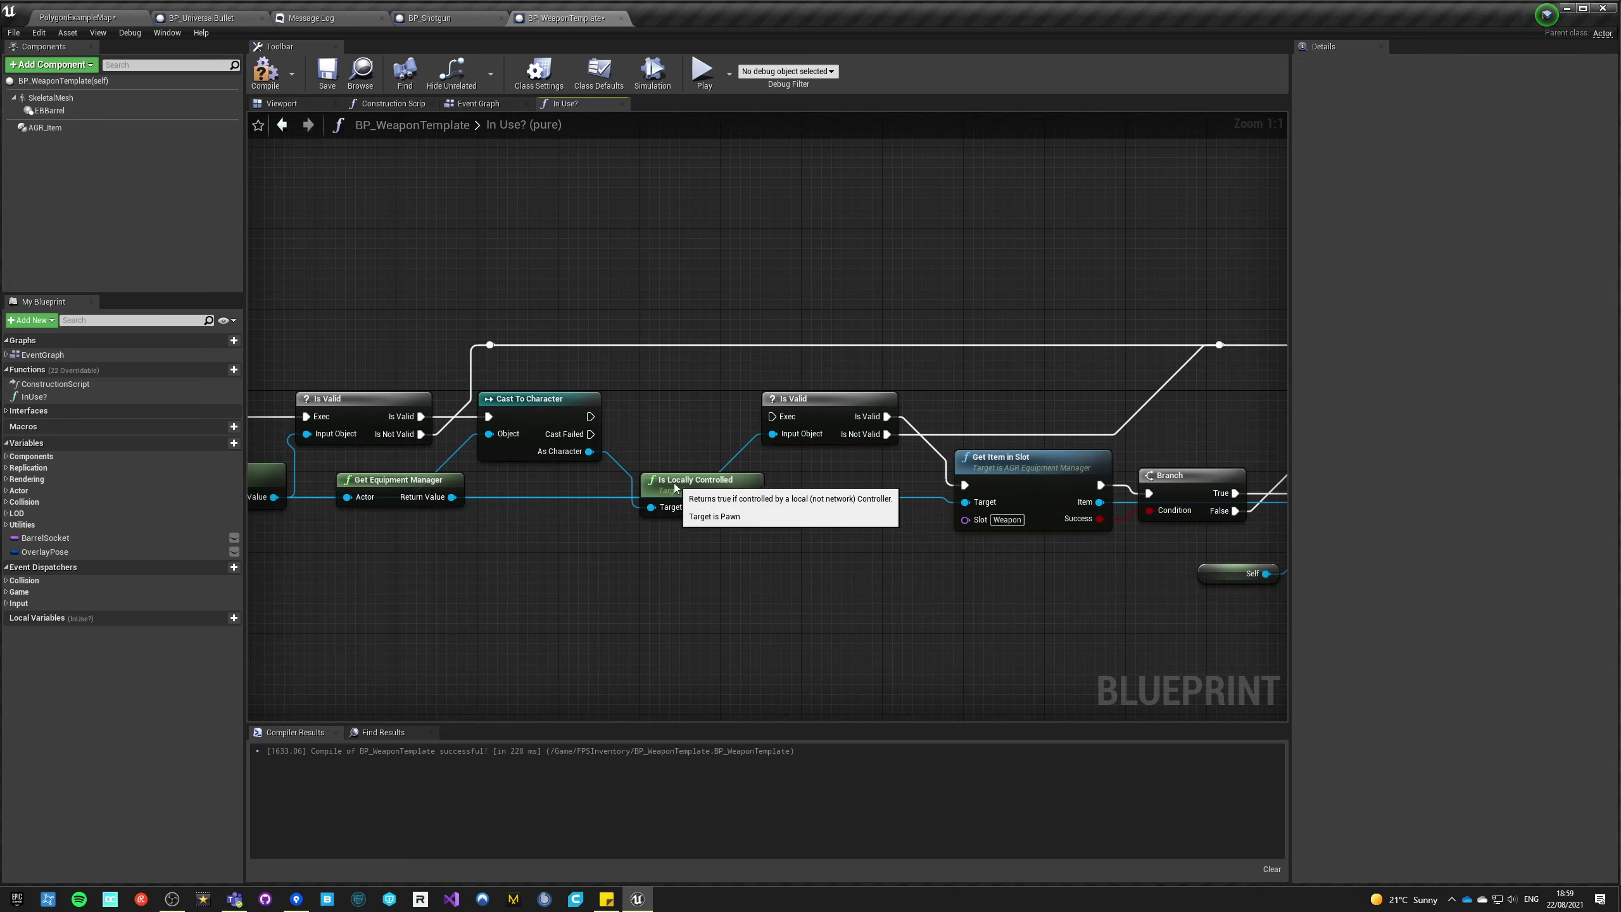
drag(670, 469, 647, 448)
- Make room before the second Is Valid and insert a Branch after the cast with Is Locally Controlled as its condition
drag(827, 300, 1219, 667)
key(Right)
key(Right)
key(Right)
key(Right)
key(Right)
key(Right)
key(Right)
key(Right)
key(Right)
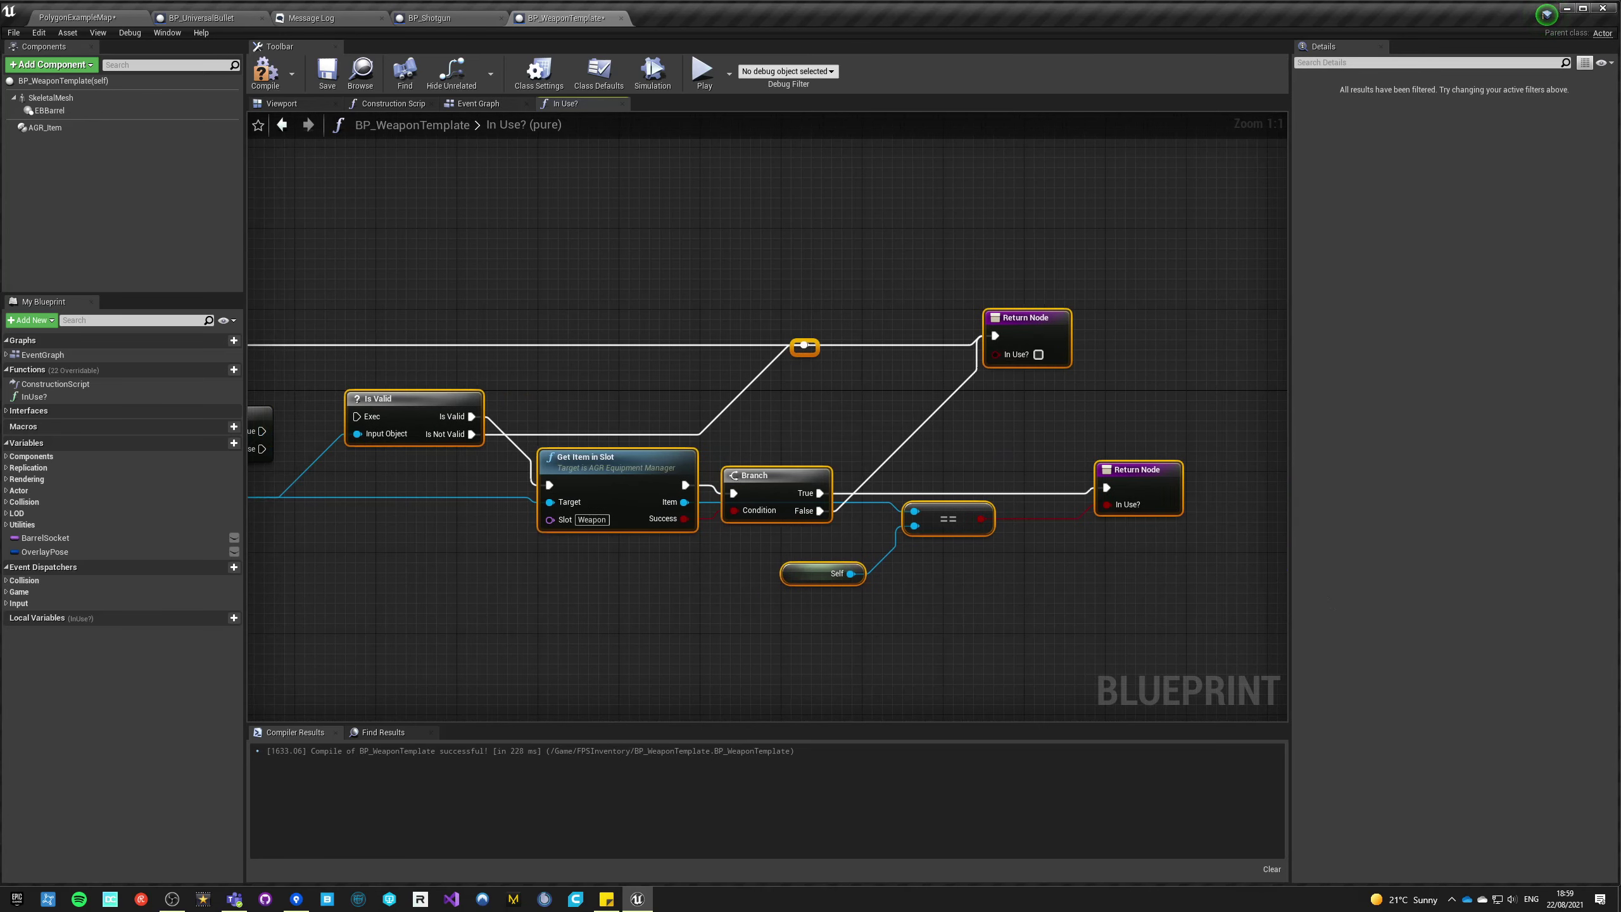
right_drag(370, 629, 875, 619)
drag(590, 407, 739, 402)
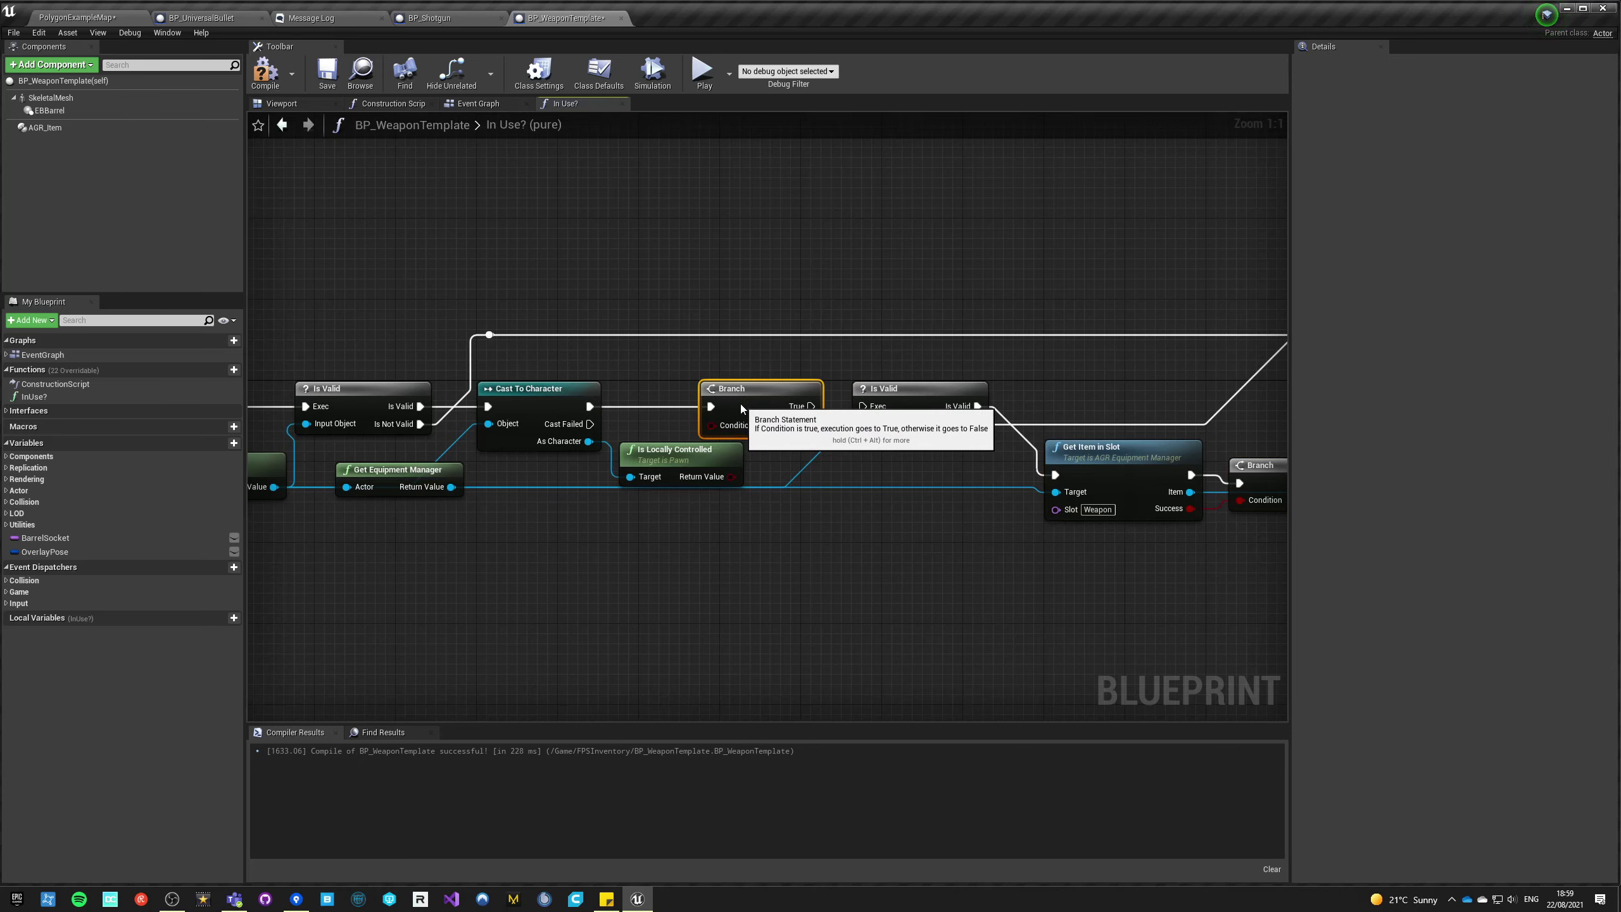
drag(731, 477, 717, 424)
- Add a reroute point on the upper execution wire and connect the new Branch's False output to it
drag(797, 406, 559, 329)
click(552, 313)
double_click(555, 333)
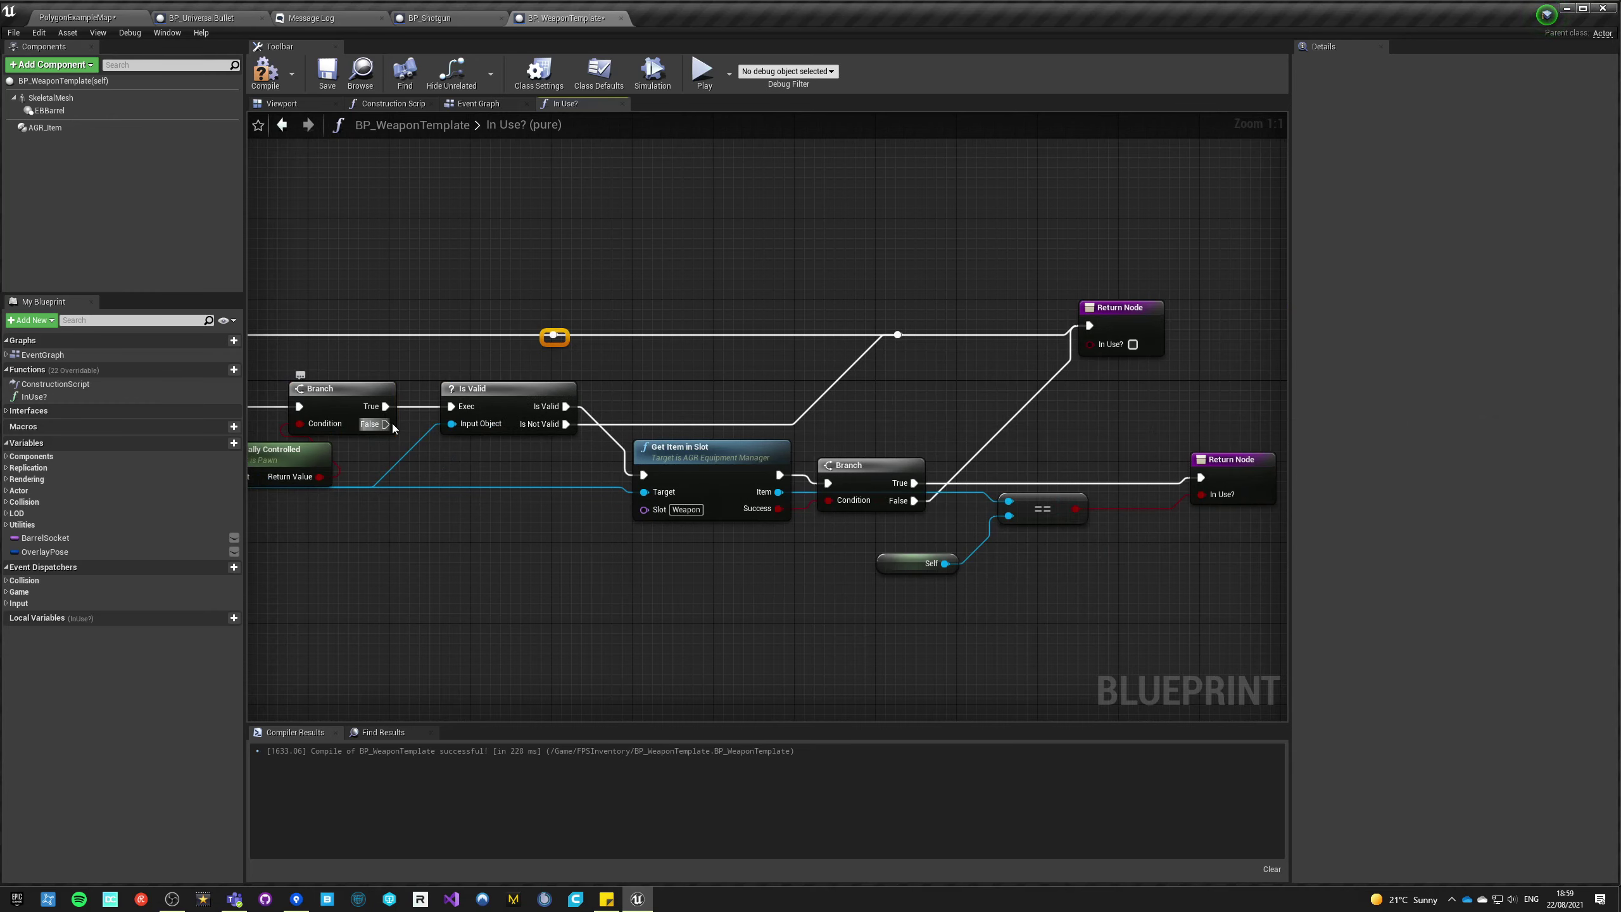
drag(386, 424, 523, 336)
key(Left)
key(Left)
- Space out the remaining nodes after the new Branch in In Use?, then compile the blueprint
right_drag(402, 530, 697, 521)
drag(822, 350, 1180, 653)
key(Right)
key(Right)
key(Right)
key(Right)
key(Right)
key(Right)
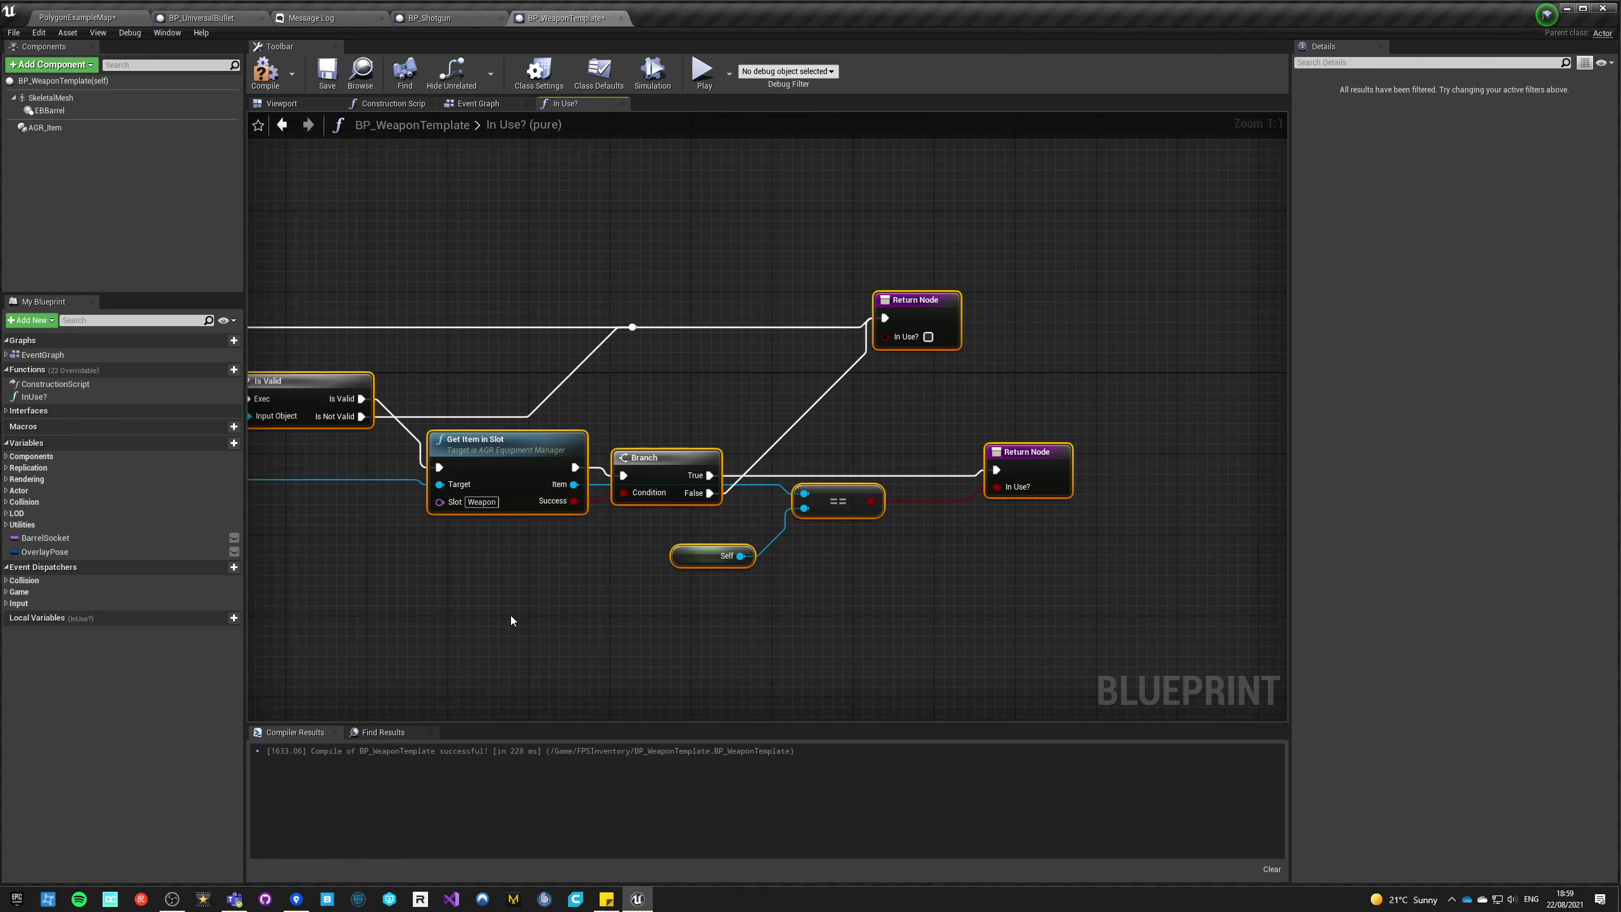
click(440, 612)
right_drag(397, 604, 899, 597)
right_drag(1185, 420, 764, 394)
drag(609, 326, 1262, 589)
key(Right)
key(Right)
key(Right)
key(Right)
key(Right)
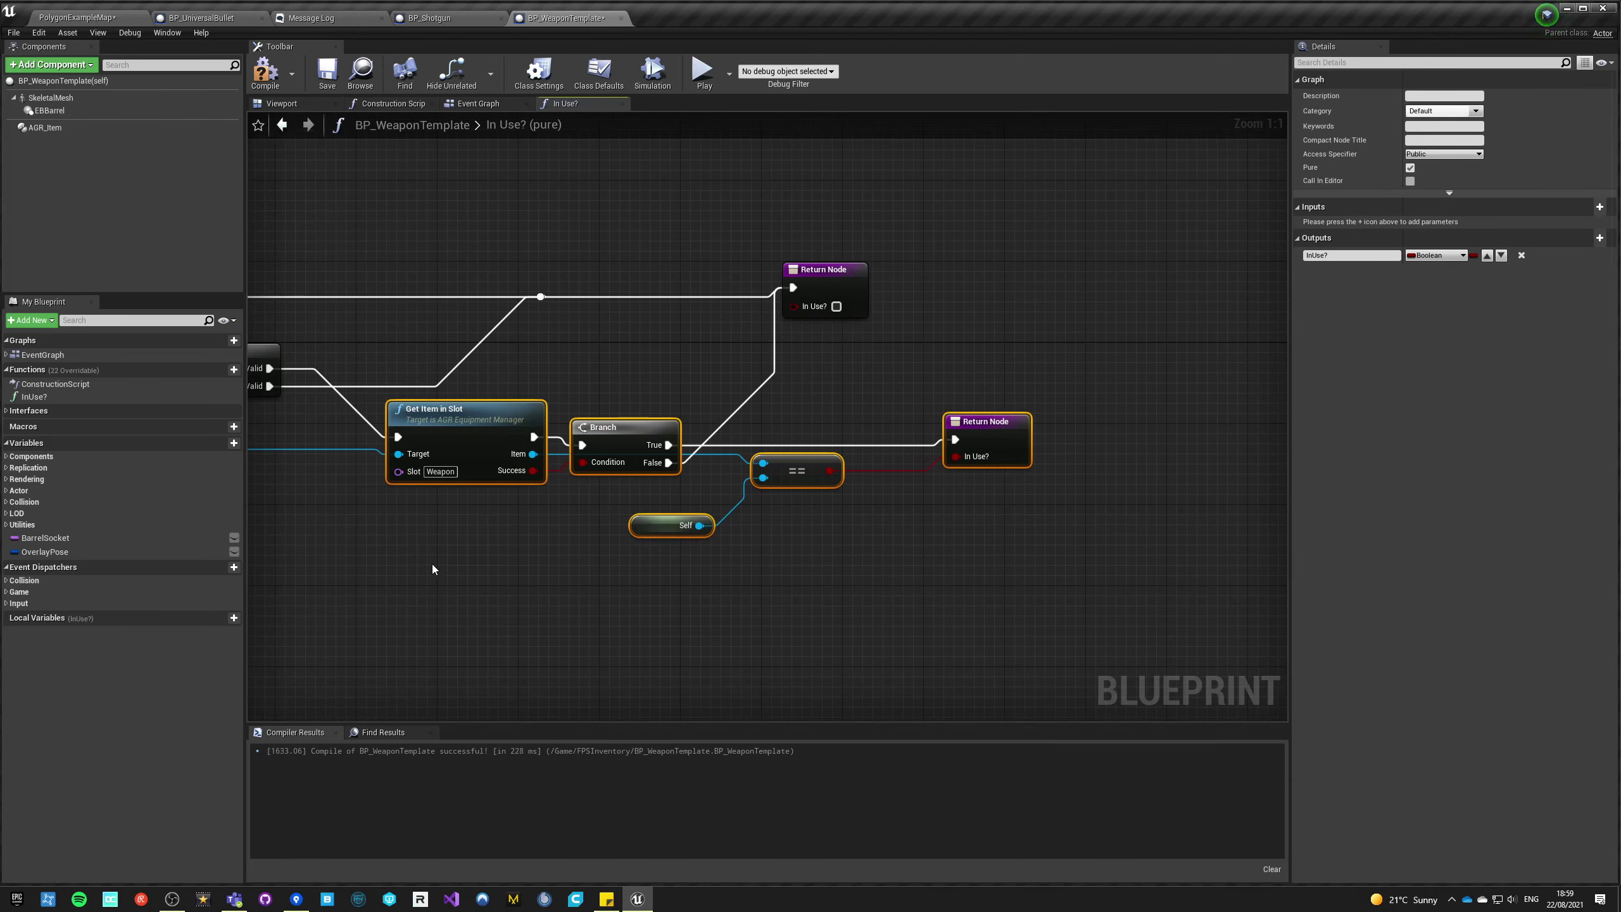
click(426, 563)
right_drag(381, 578, 1078, 590)
scroll(713, 637, down, 2)
click(265, 70)
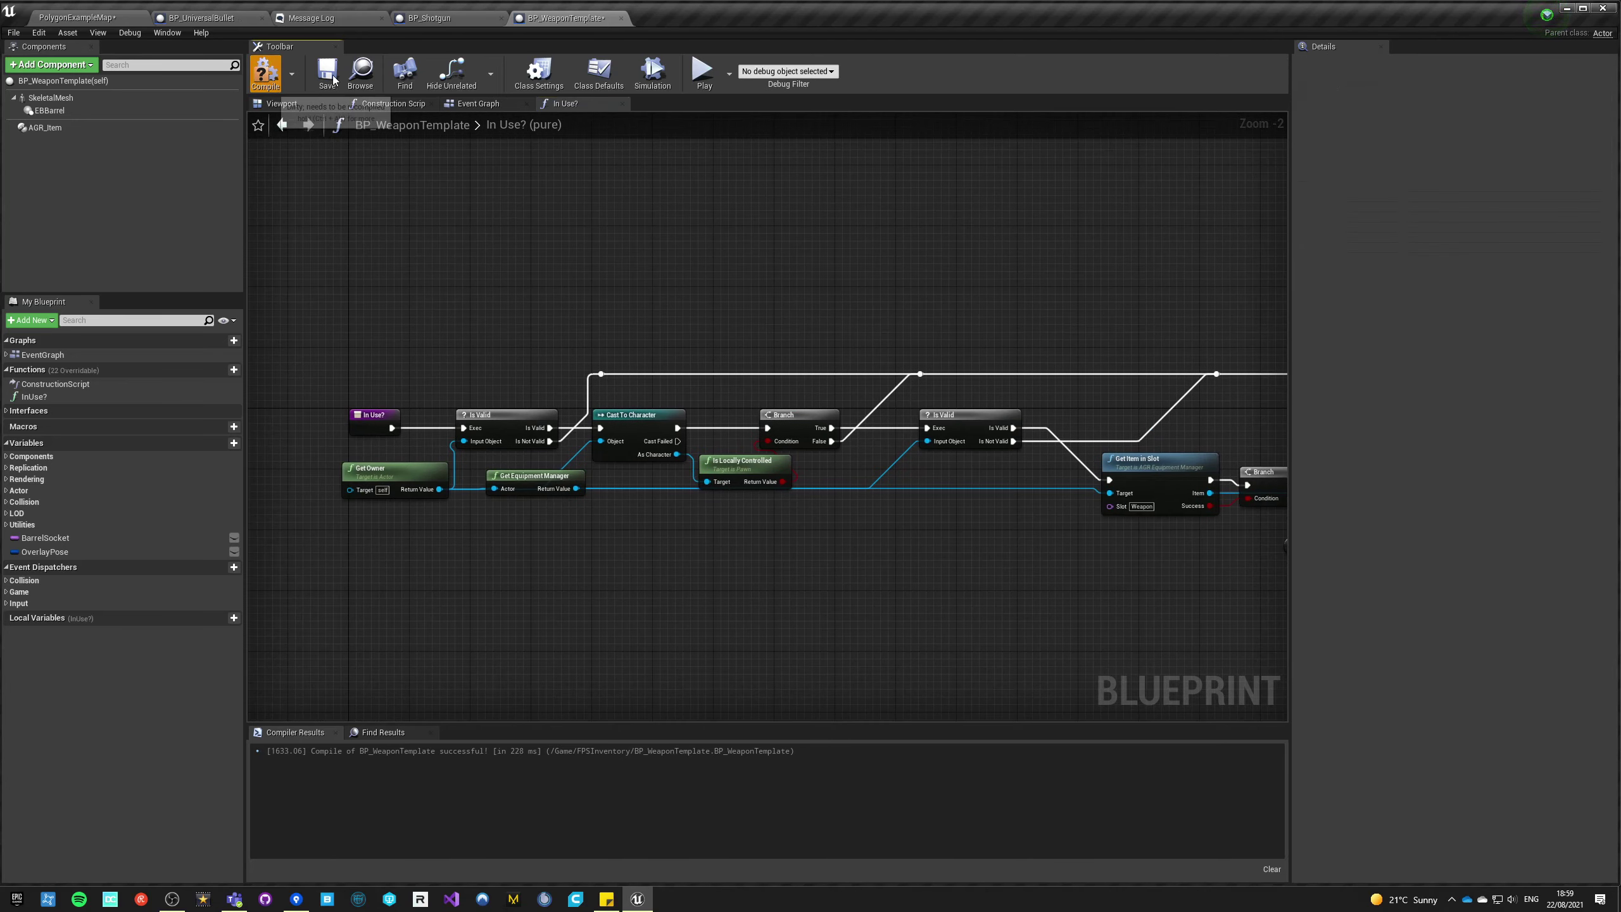
- In the Event Graph, move the Event Tick, In Use? and Branch group left and bring LineTraceByChannel closer to it
click(479, 103)
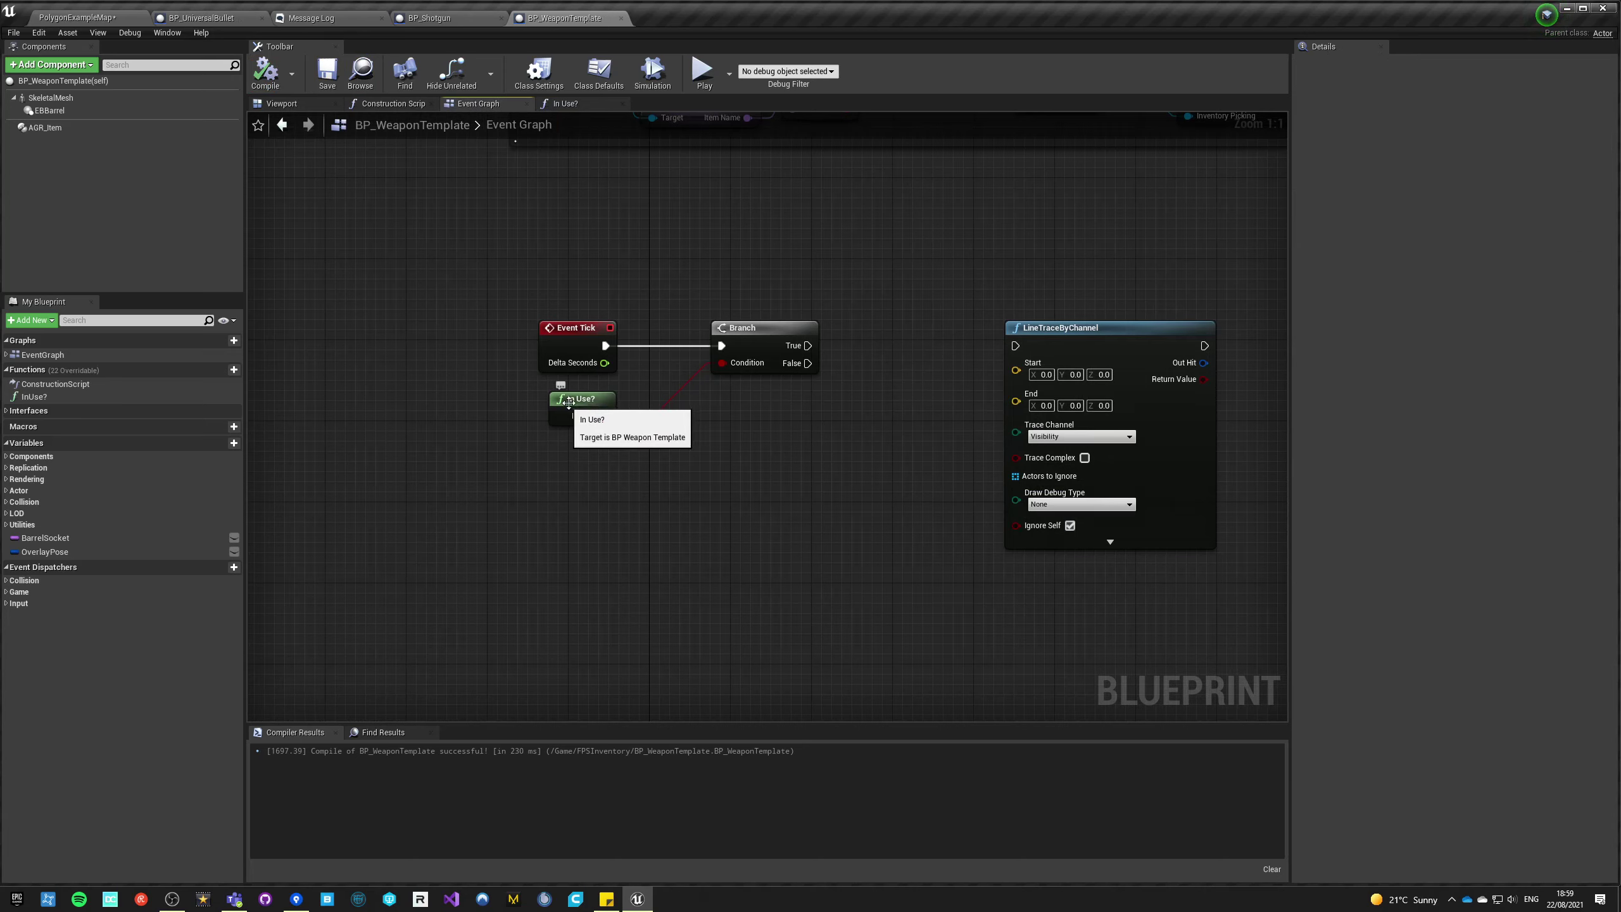
drag(550, 260, 727, 409)
drag(720, 345, 506, 364)
click(588, 446)
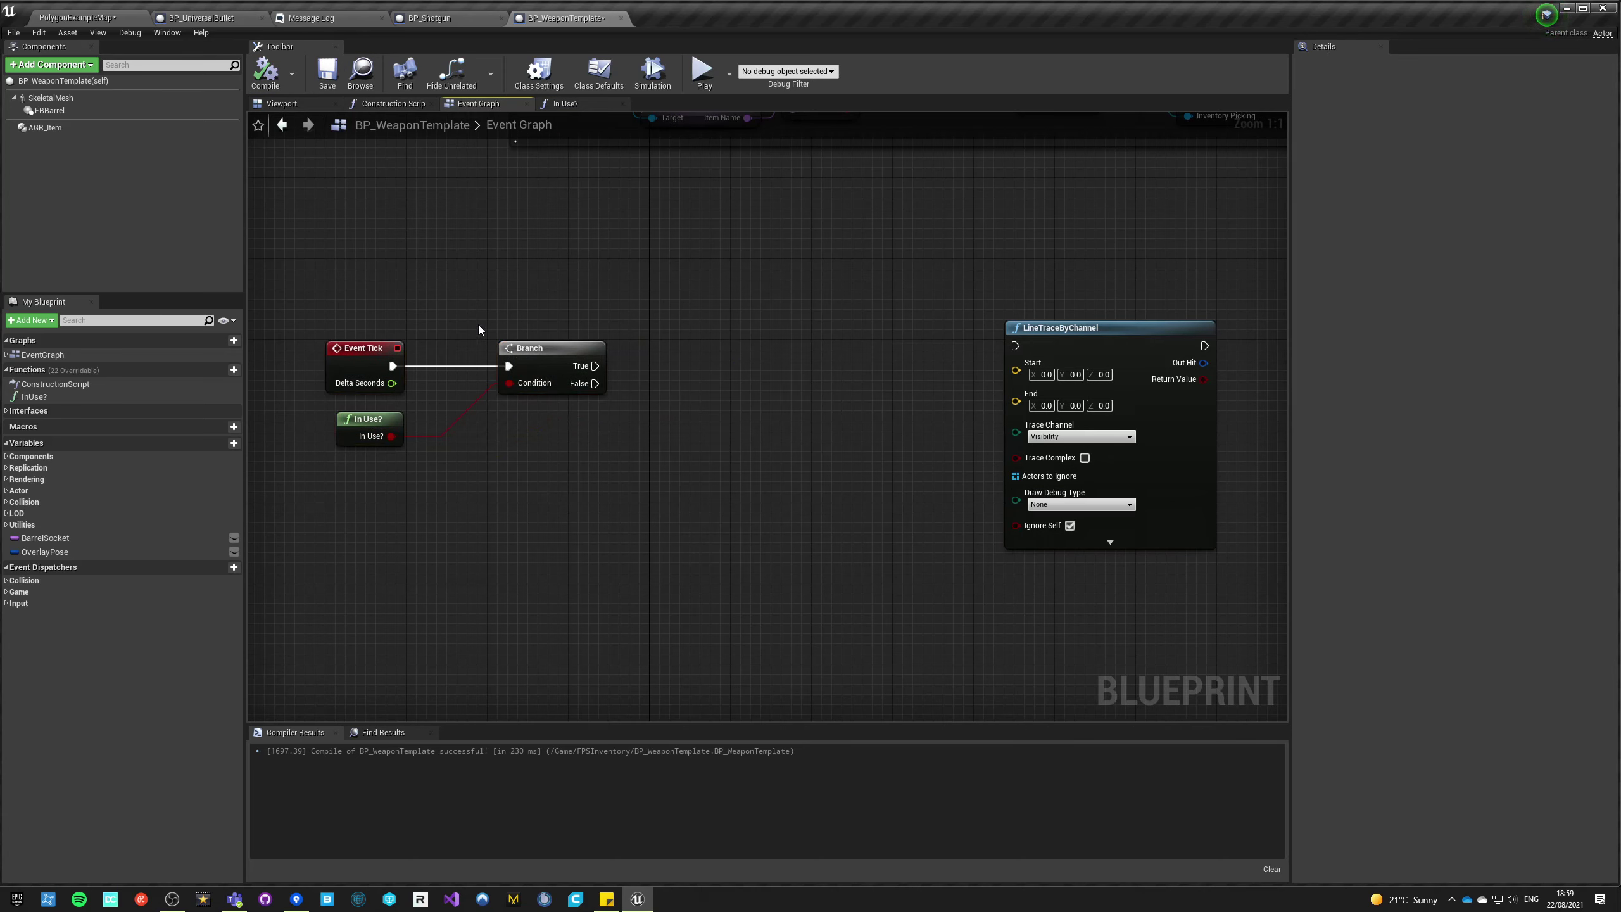
click(1042, 341)
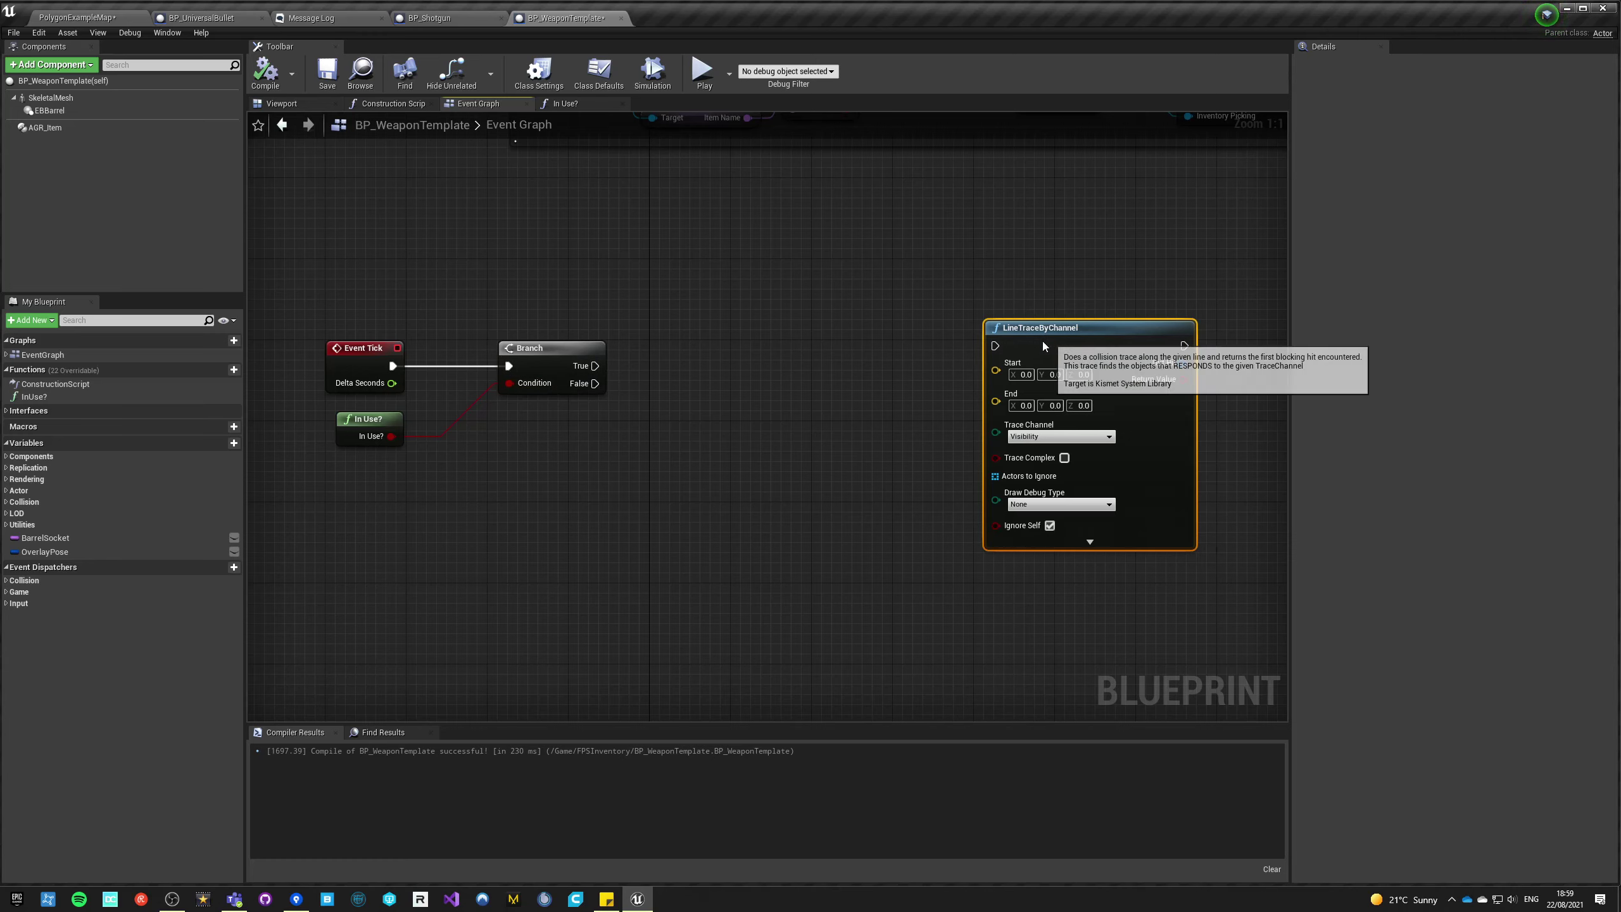
drag(1043, 341, 951, 341)
- Add a Get Player Camera Manager node above the Branch and reposition LineTraceByChannel beside it
right_click(497, 502)
text(get camera)
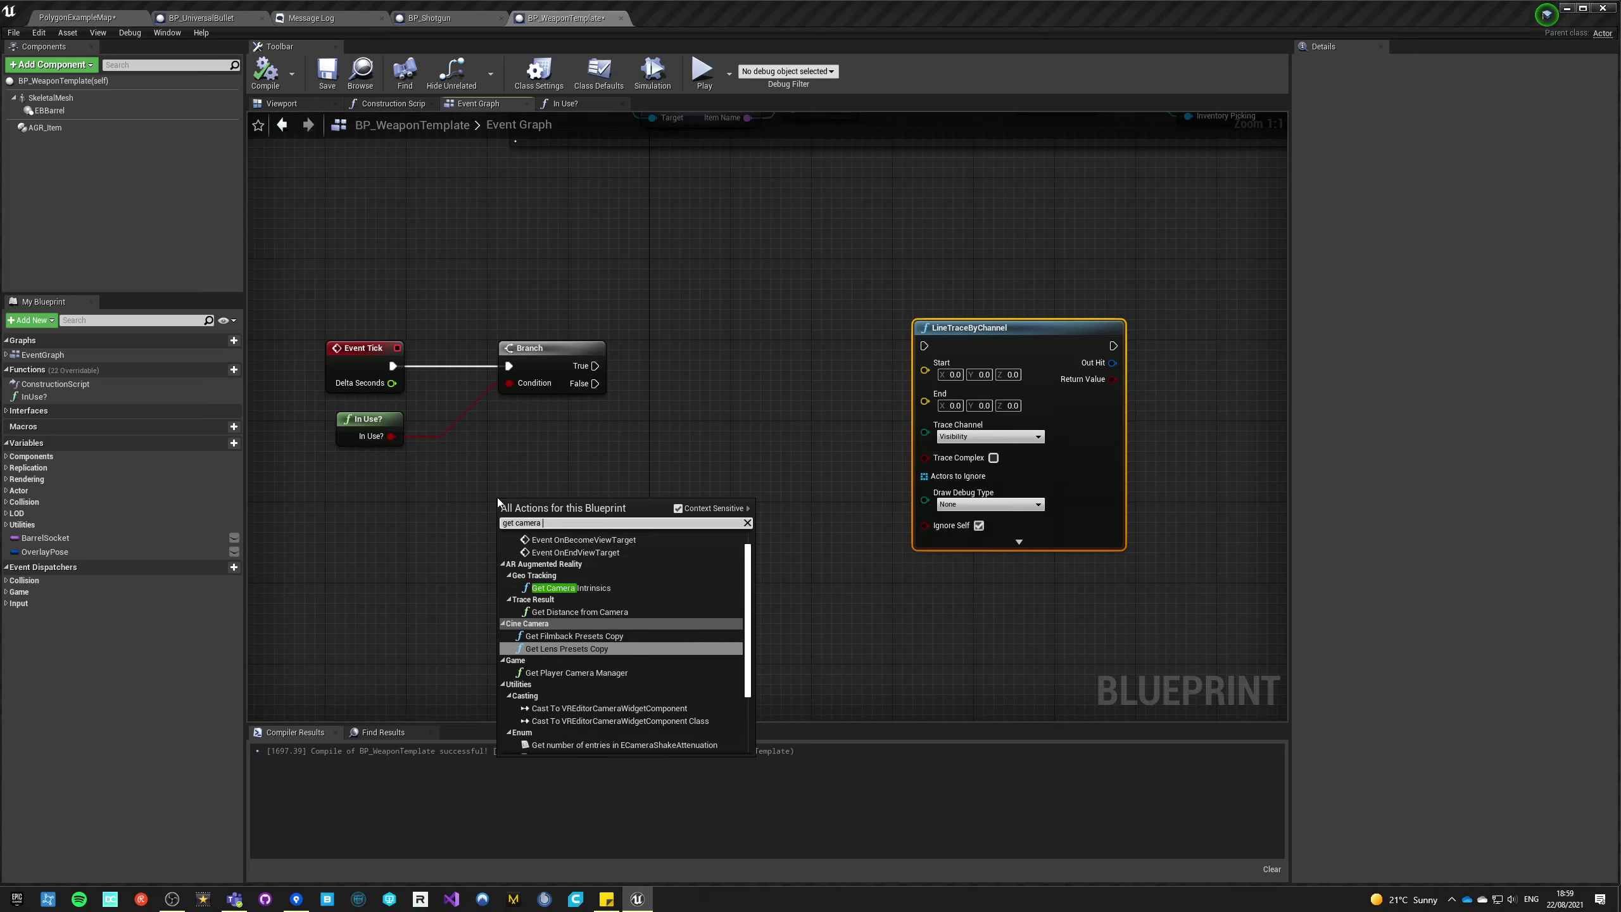
text( manager)
key(Return)
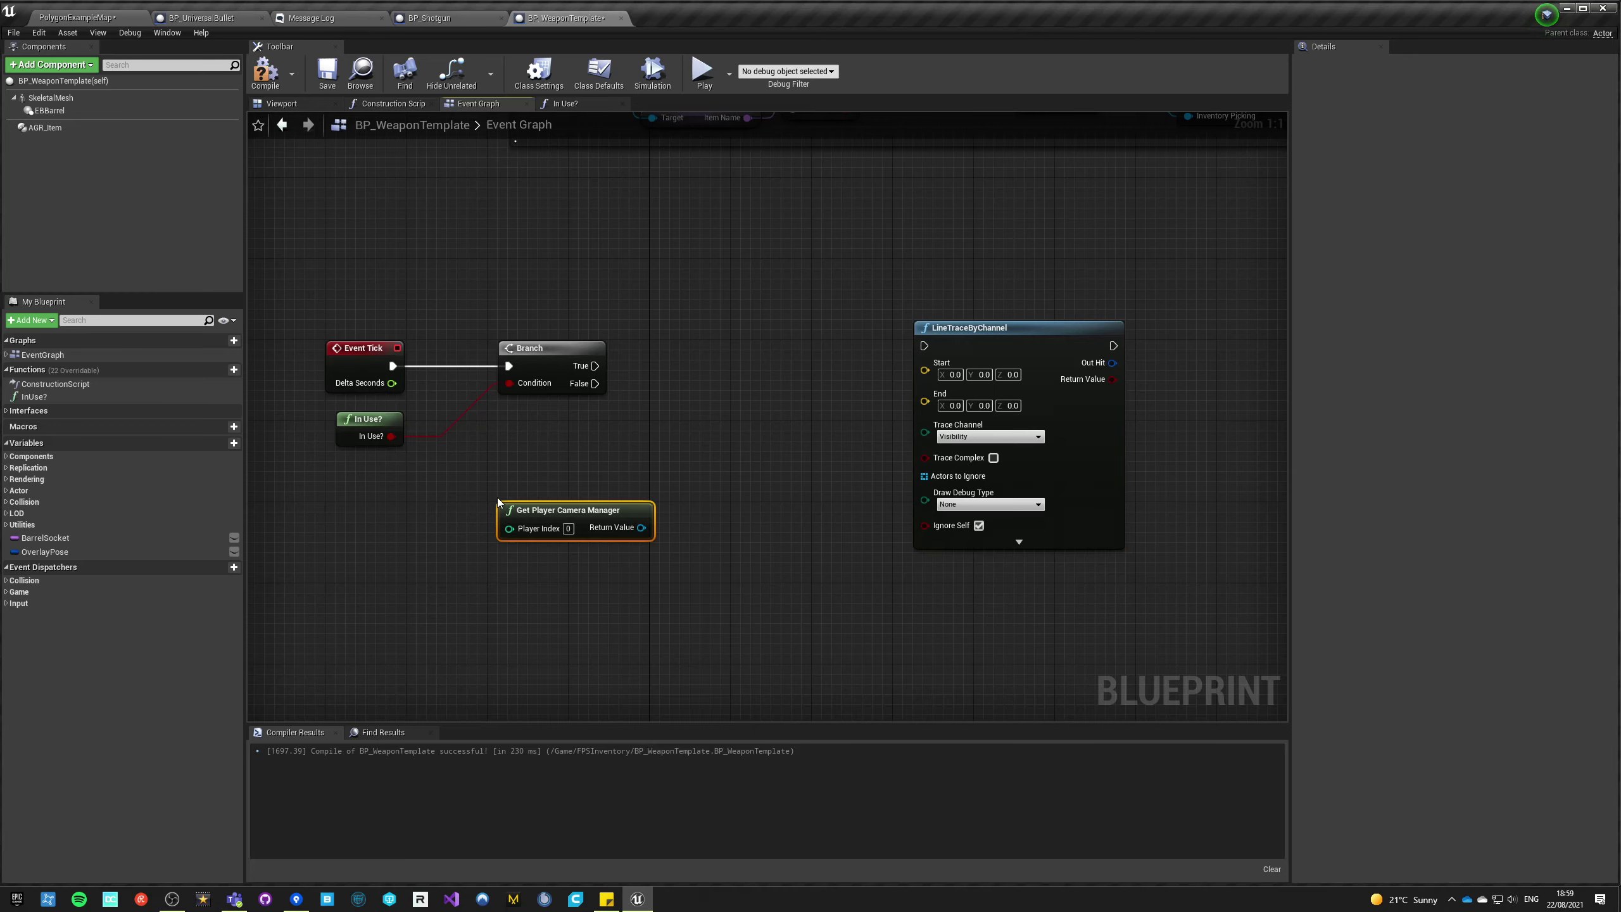
drag(552, 516, 562, 295)
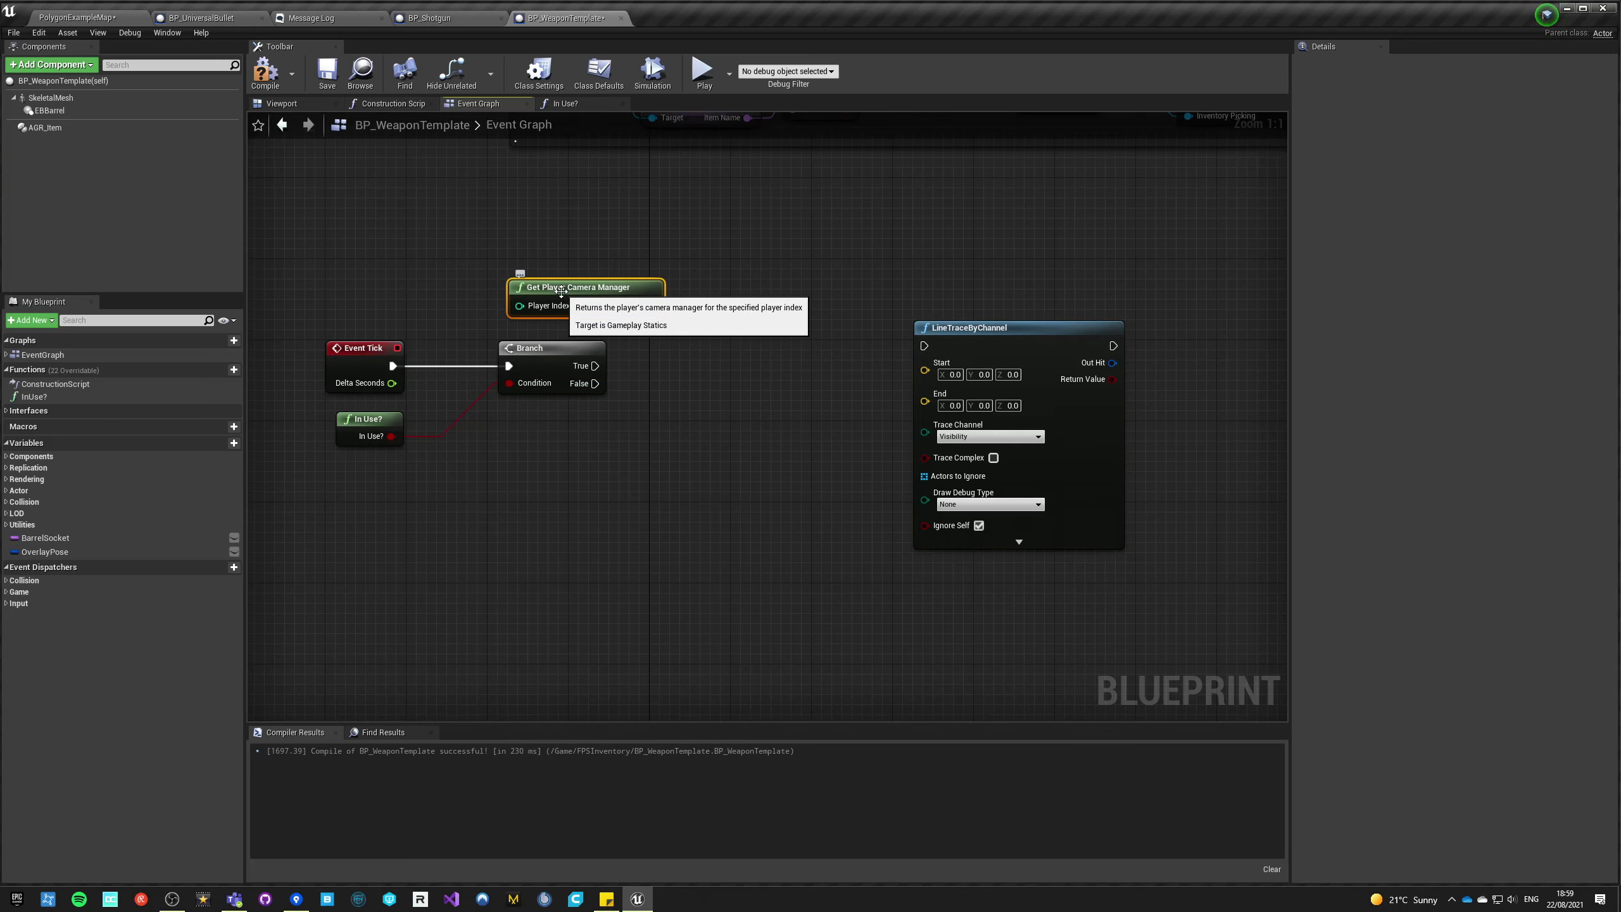
right_drag(741, 376, 584, 433)
drag(889, 421, 786, 461)
click(580, 478)
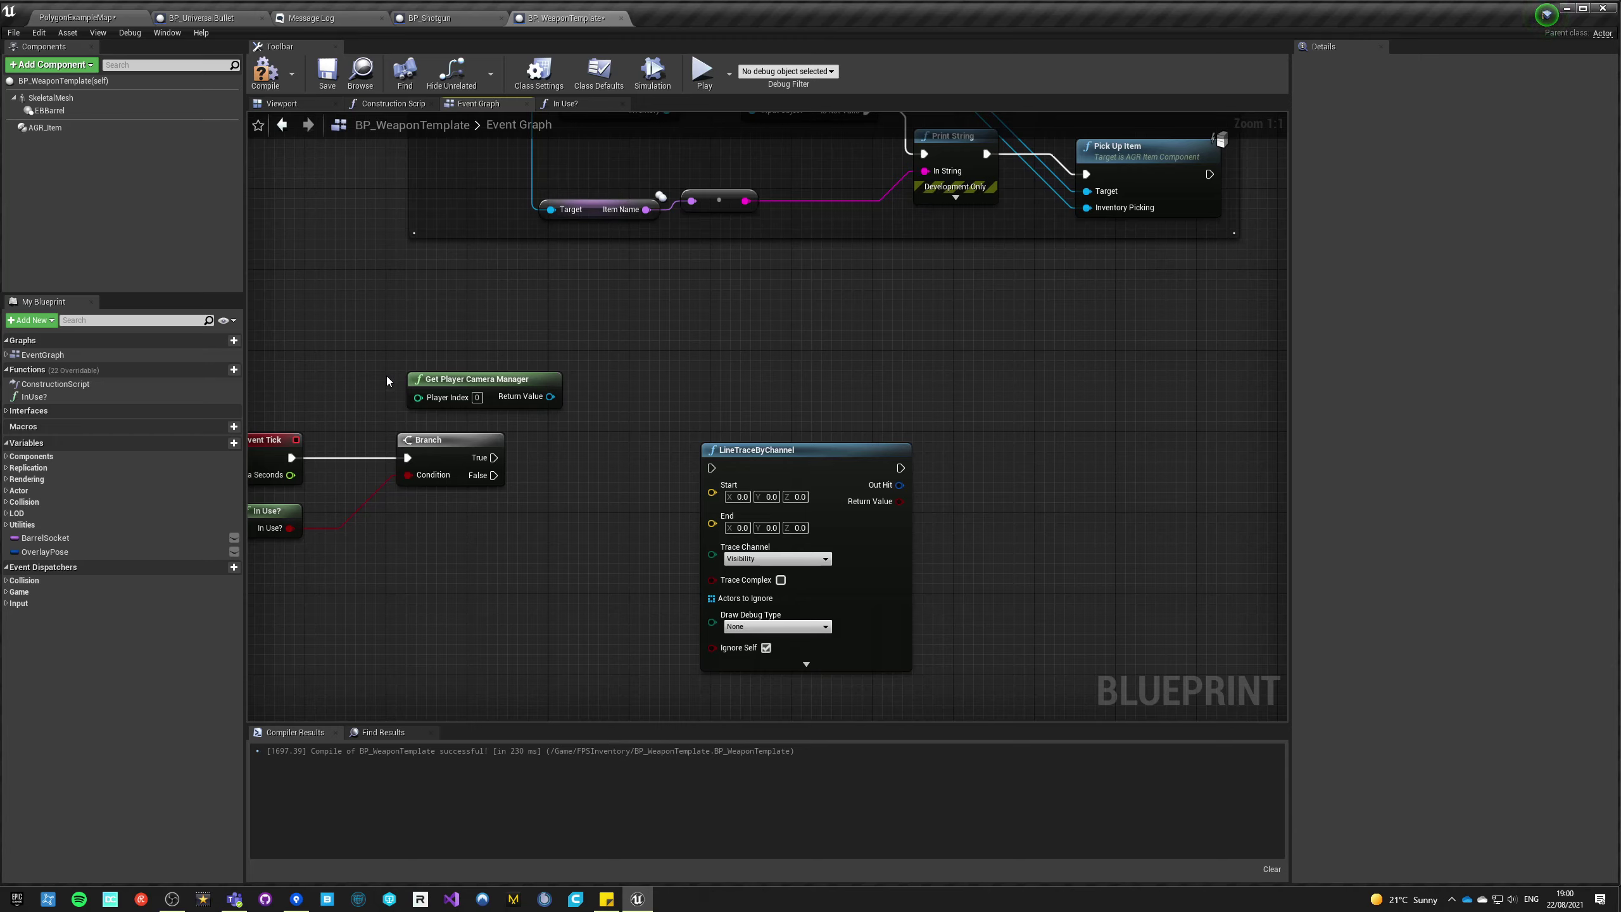
- Add GetActorLocation for the player camera manager and connect its return value to the line trace's Start
mouse_move(549, 396)
mouse_down()
mouse_move(708, 498)
mouse_move(712, 604)
mouse_move(647, 559)
mouse_move(633, 401)
mouse_up()
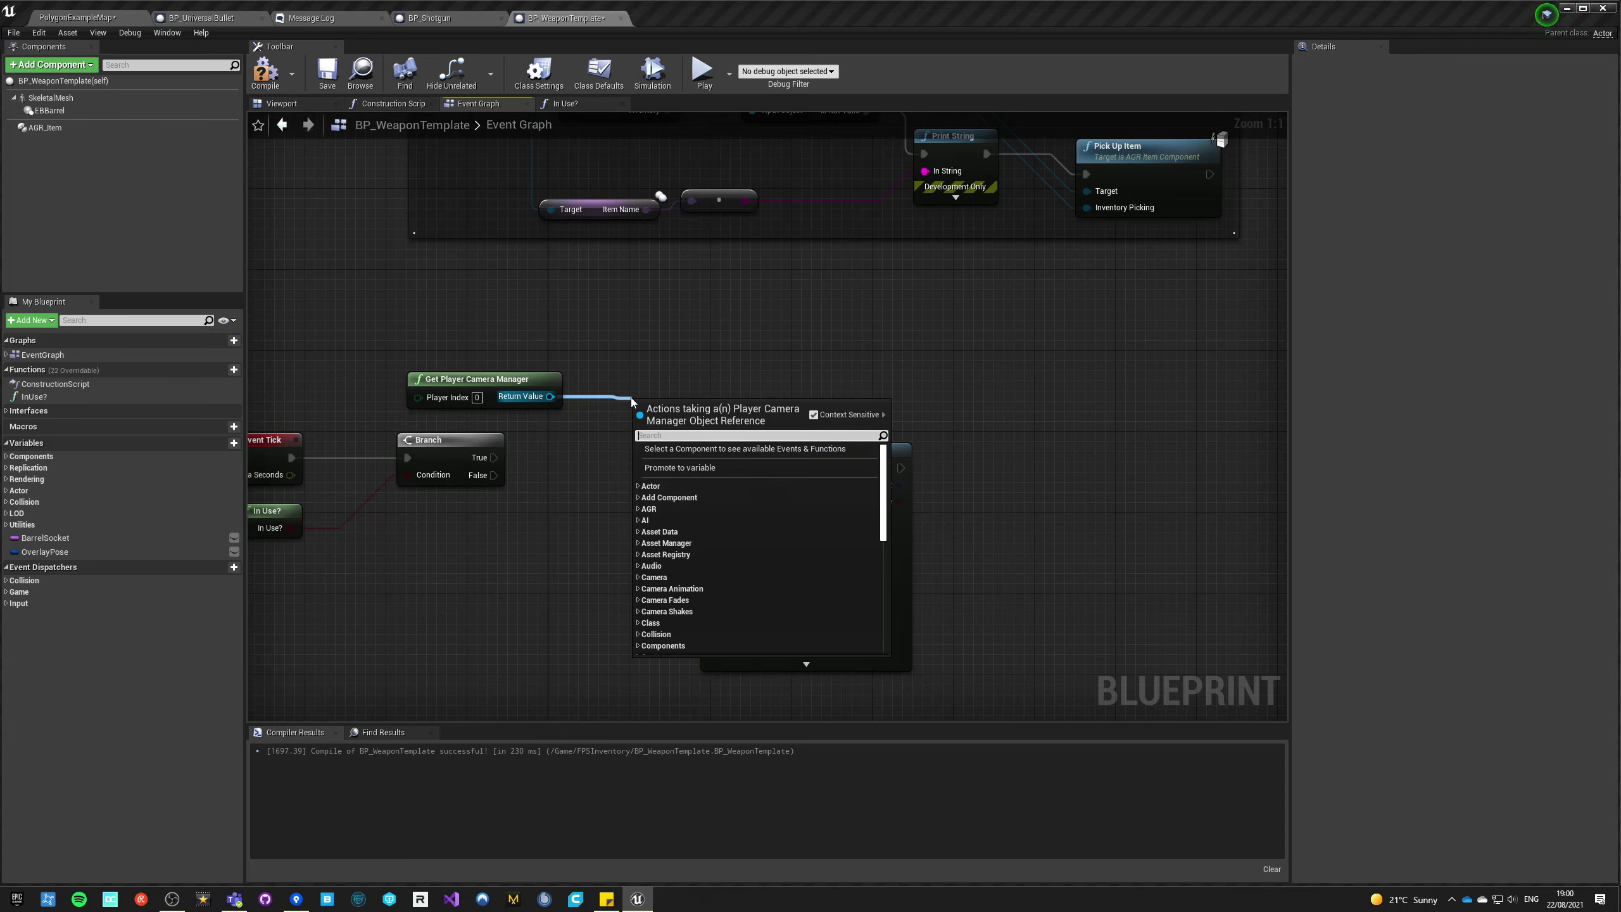
text(get worl)
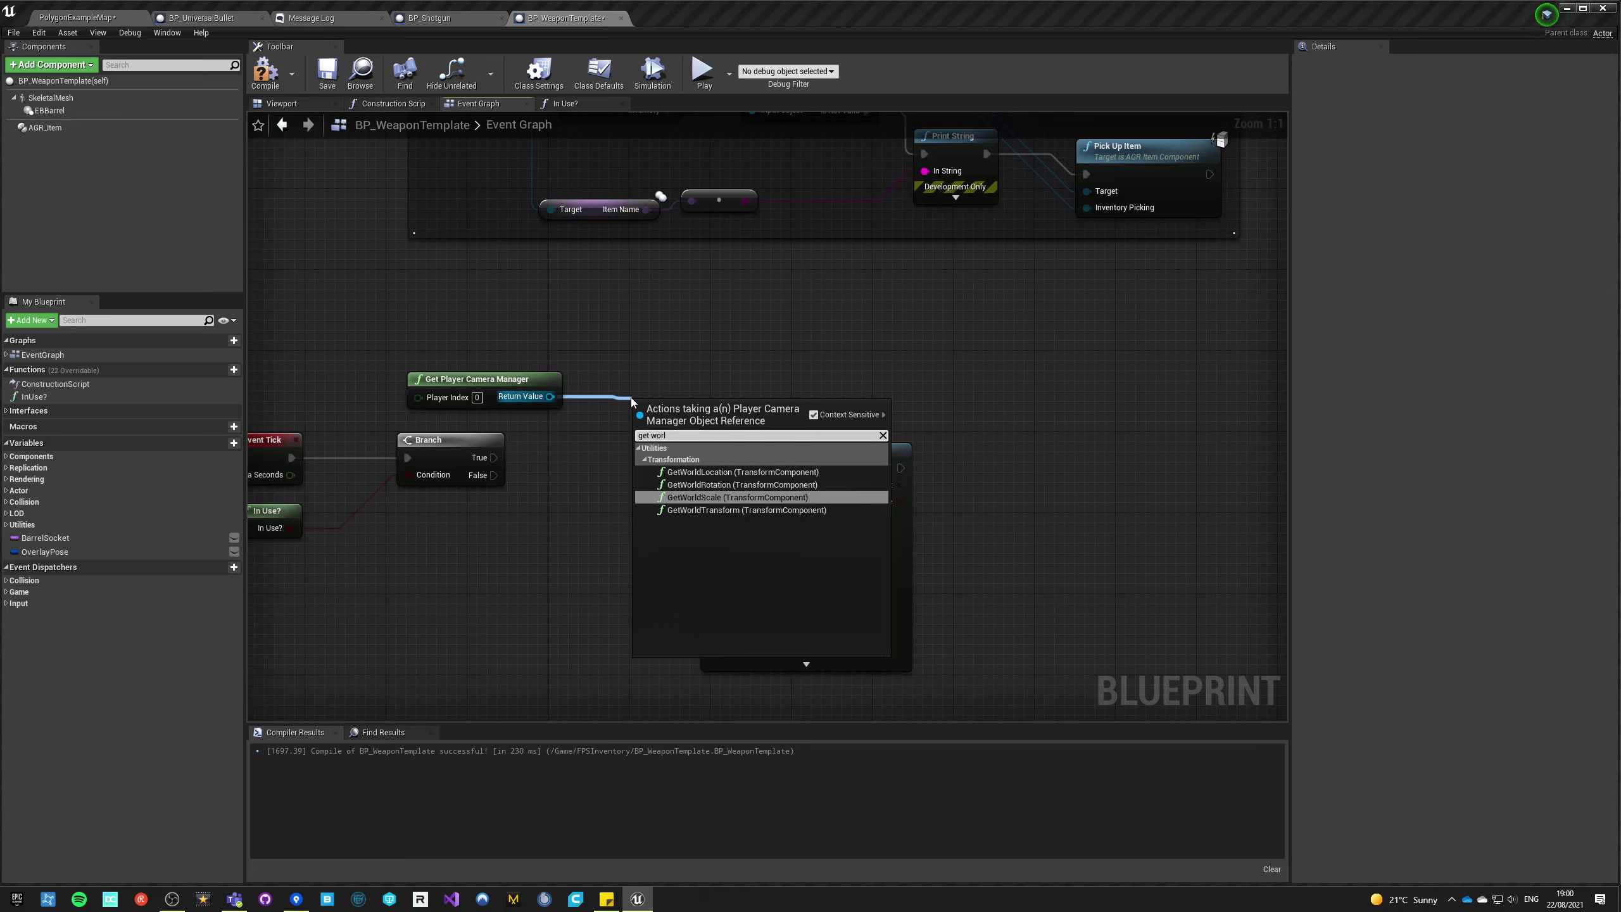
key(BackSpace)
key(BackSpace)
key(BackSpace)
key(BackSpace)
text(actor locatio)
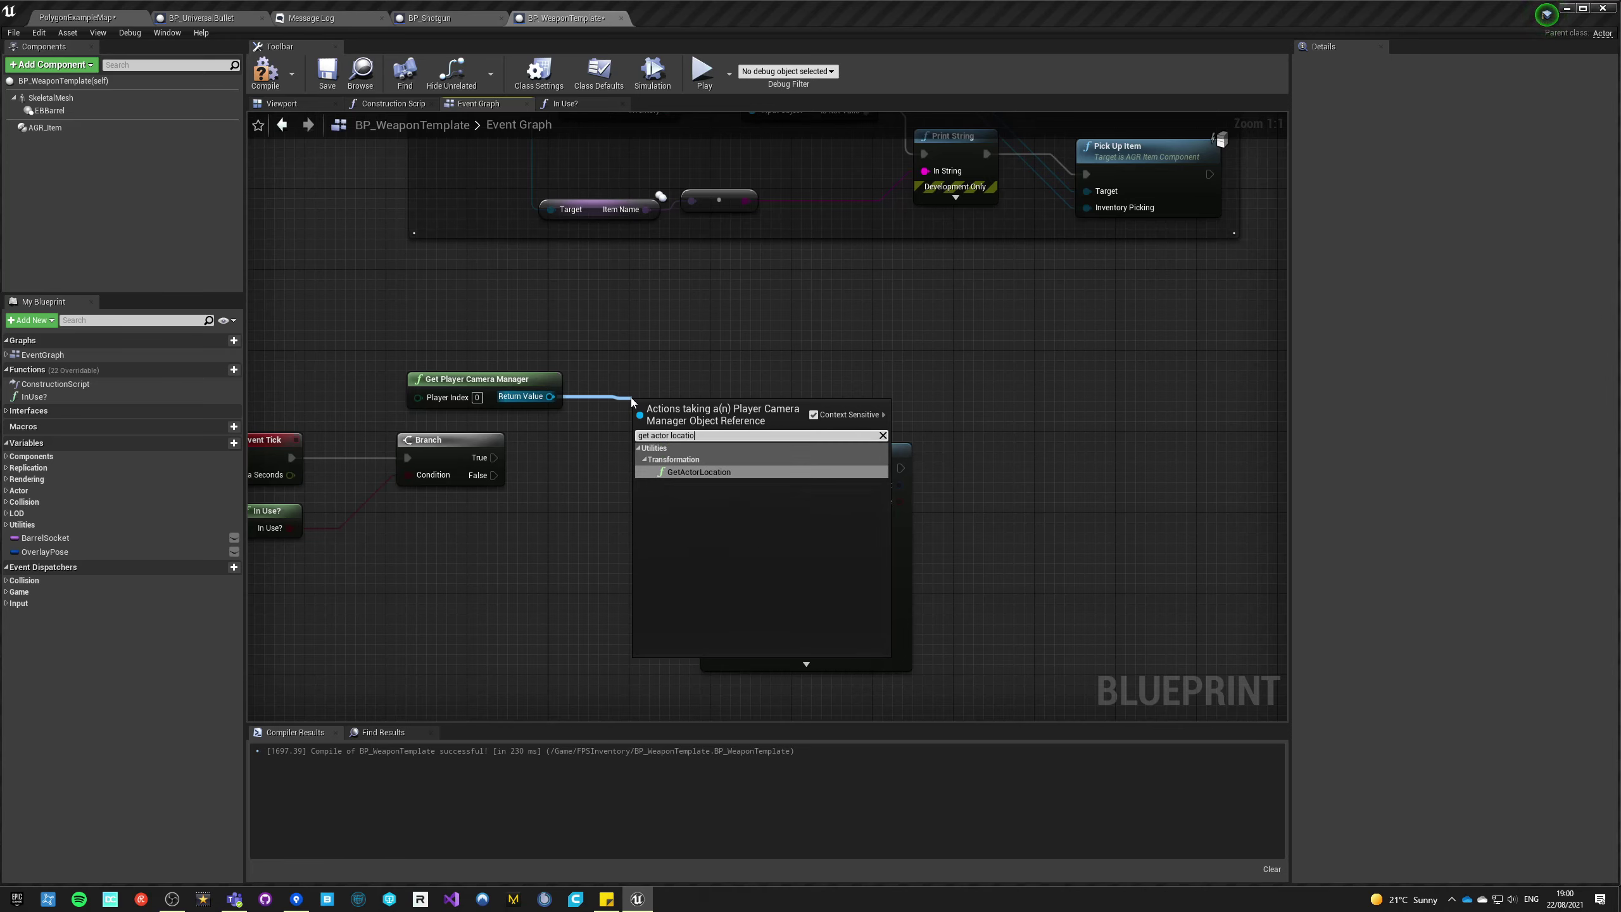
key(Return)
drag(663, 411, 712, 492)
- Add Get Actor Forward Vector for the camera manager below GetActorLocation, and move LineTraceByChannel farther right
drag(550, 397, 578, 473)
text(get actor fo)
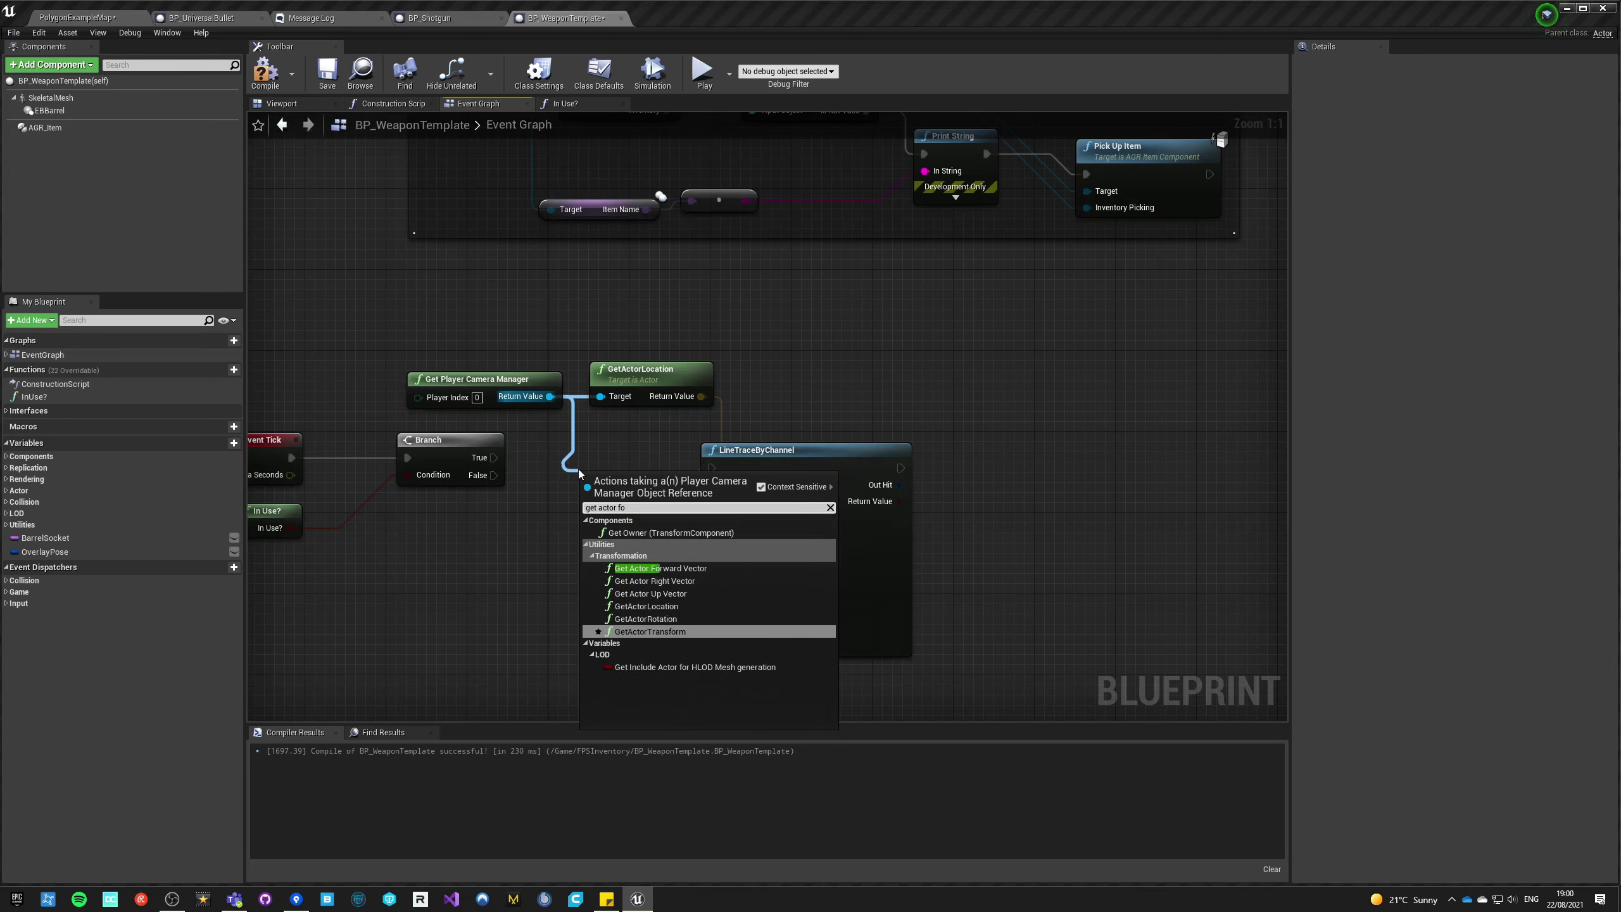
click(660, 568)
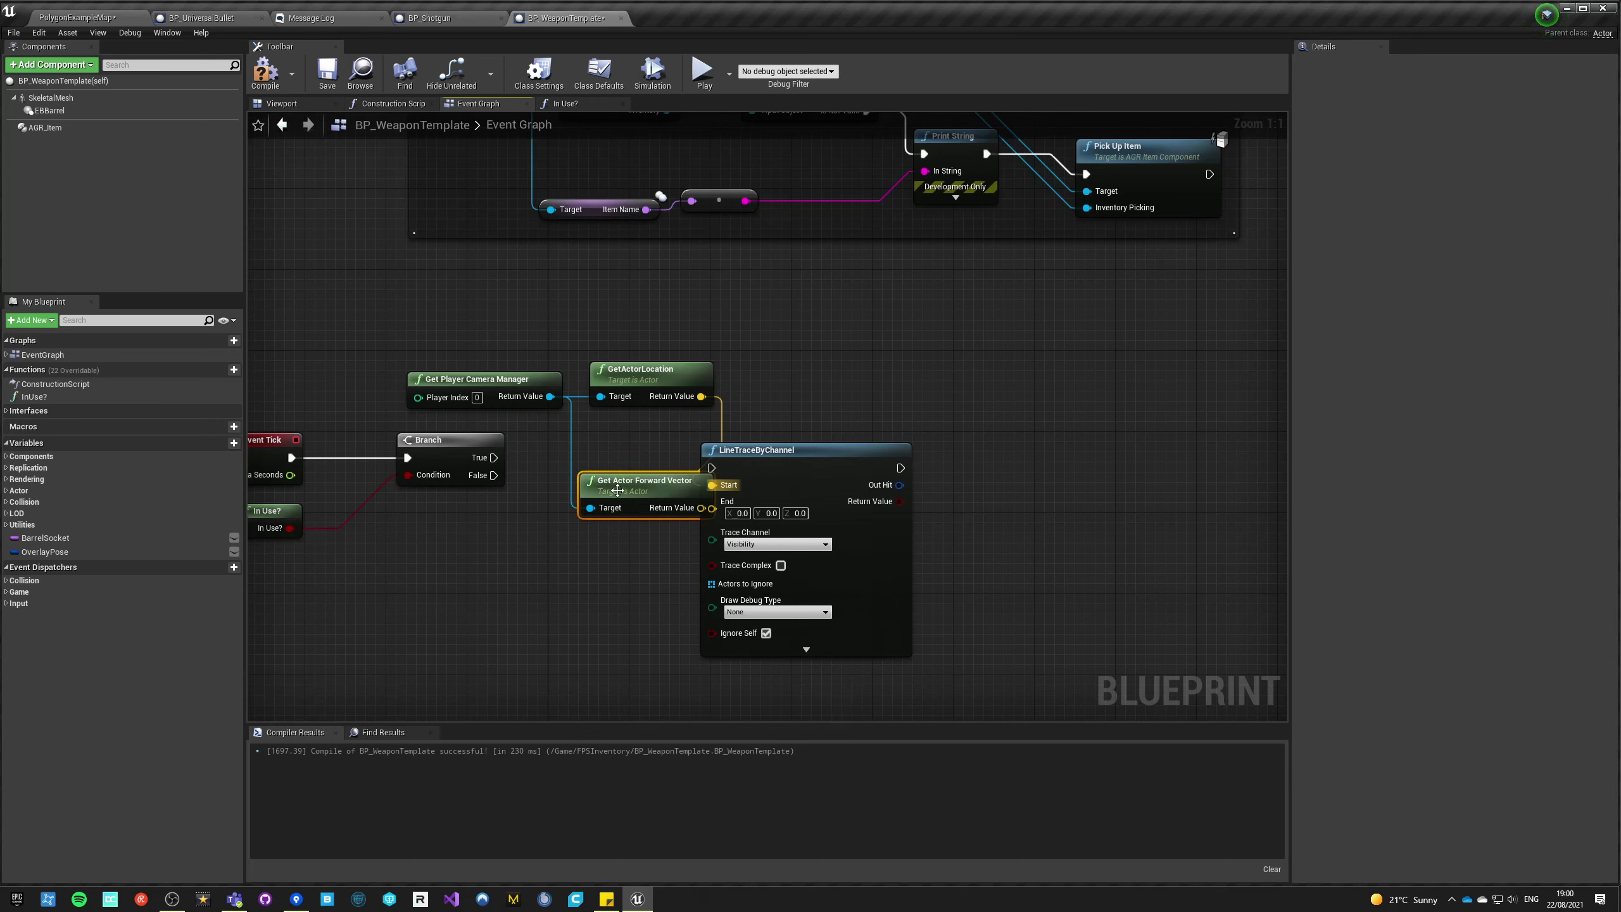
drag(618, 492, 618, 432)
drag(752, 449, 883, 449)
- Multiply the camera's forward vector by a float of 10000 with a vector * float node
drag(701, 447, 668, 510)
text(*)
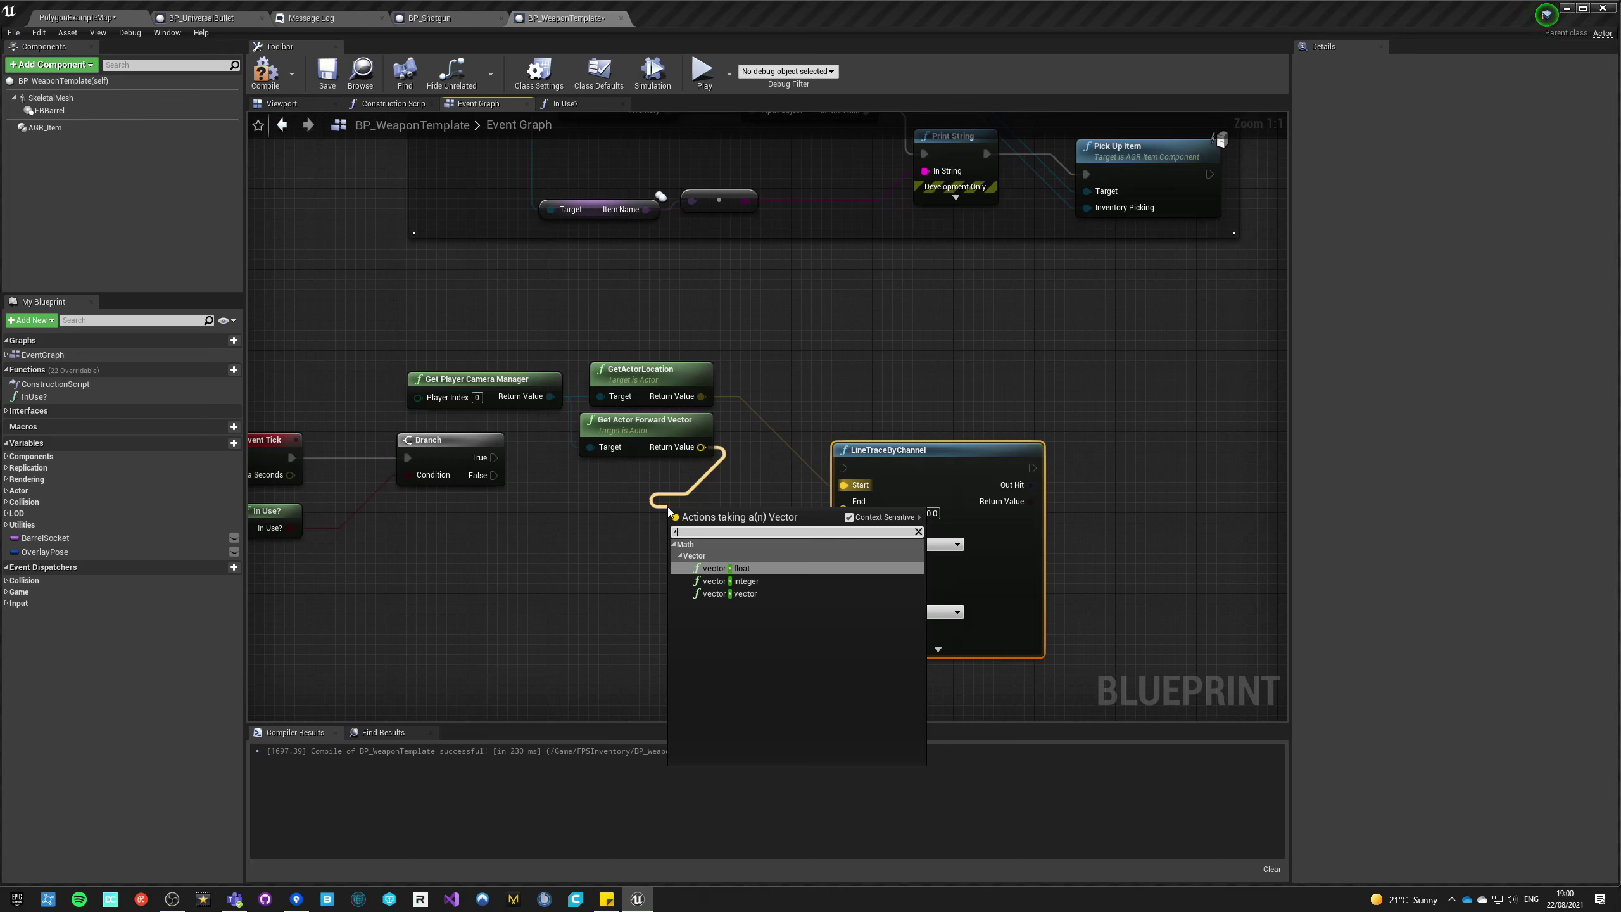
key(Return)
drag(705, 515, 667, 482)
click(636, 428)
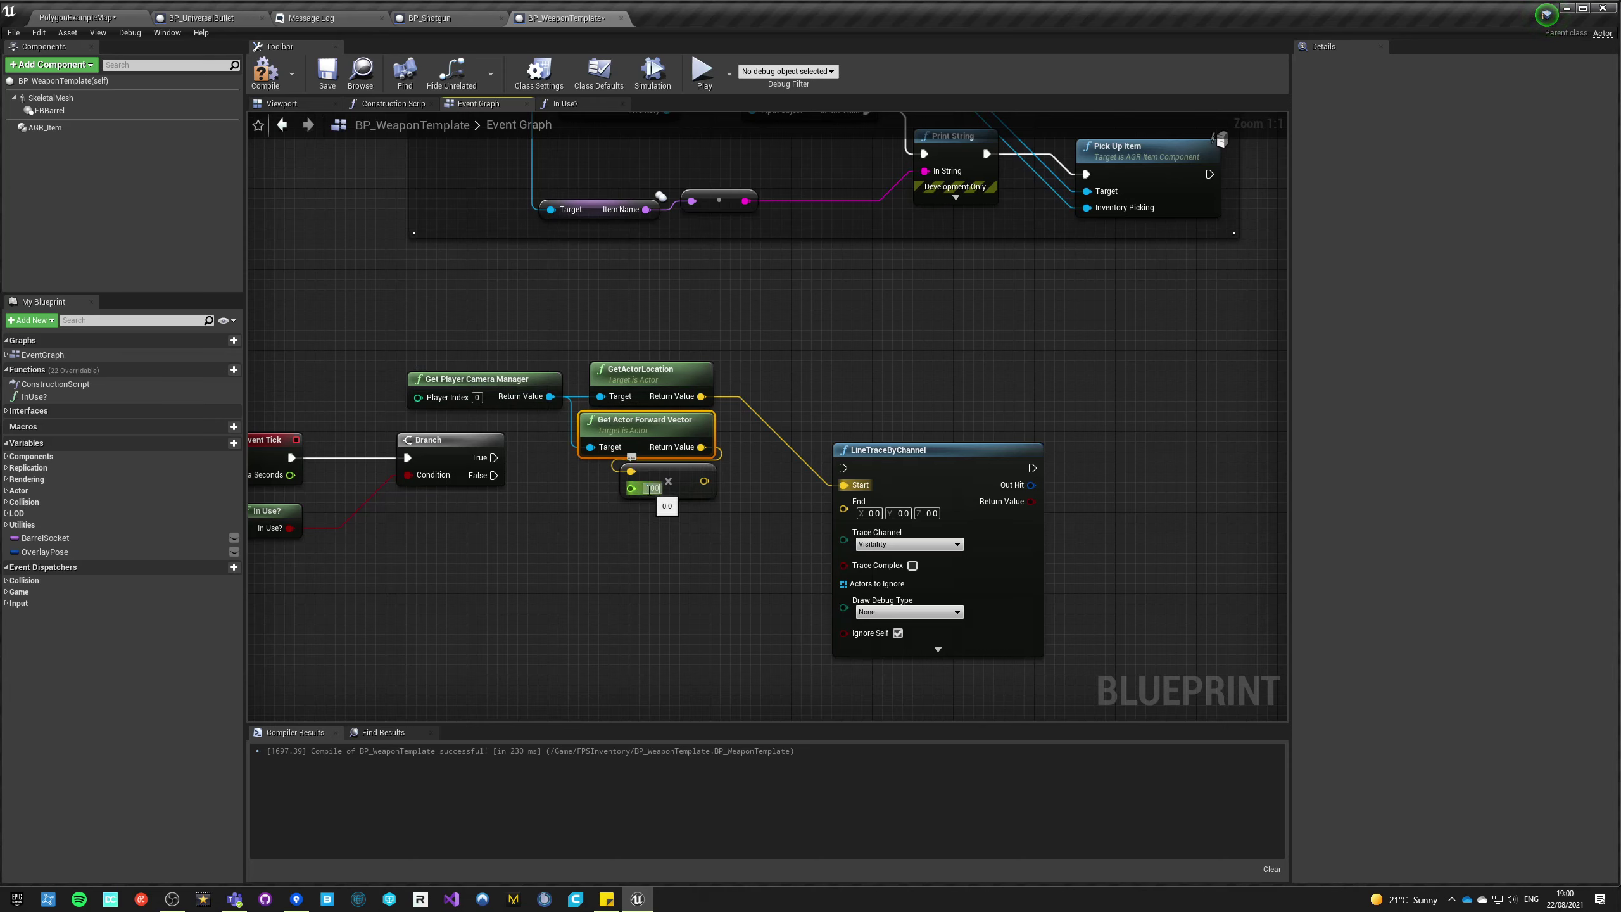
click(652, 535)
- Add the scaled forward vector to the camera location for the trace's End, and run the trace from the Branch's True output
drag(702, 396, 707, 541)
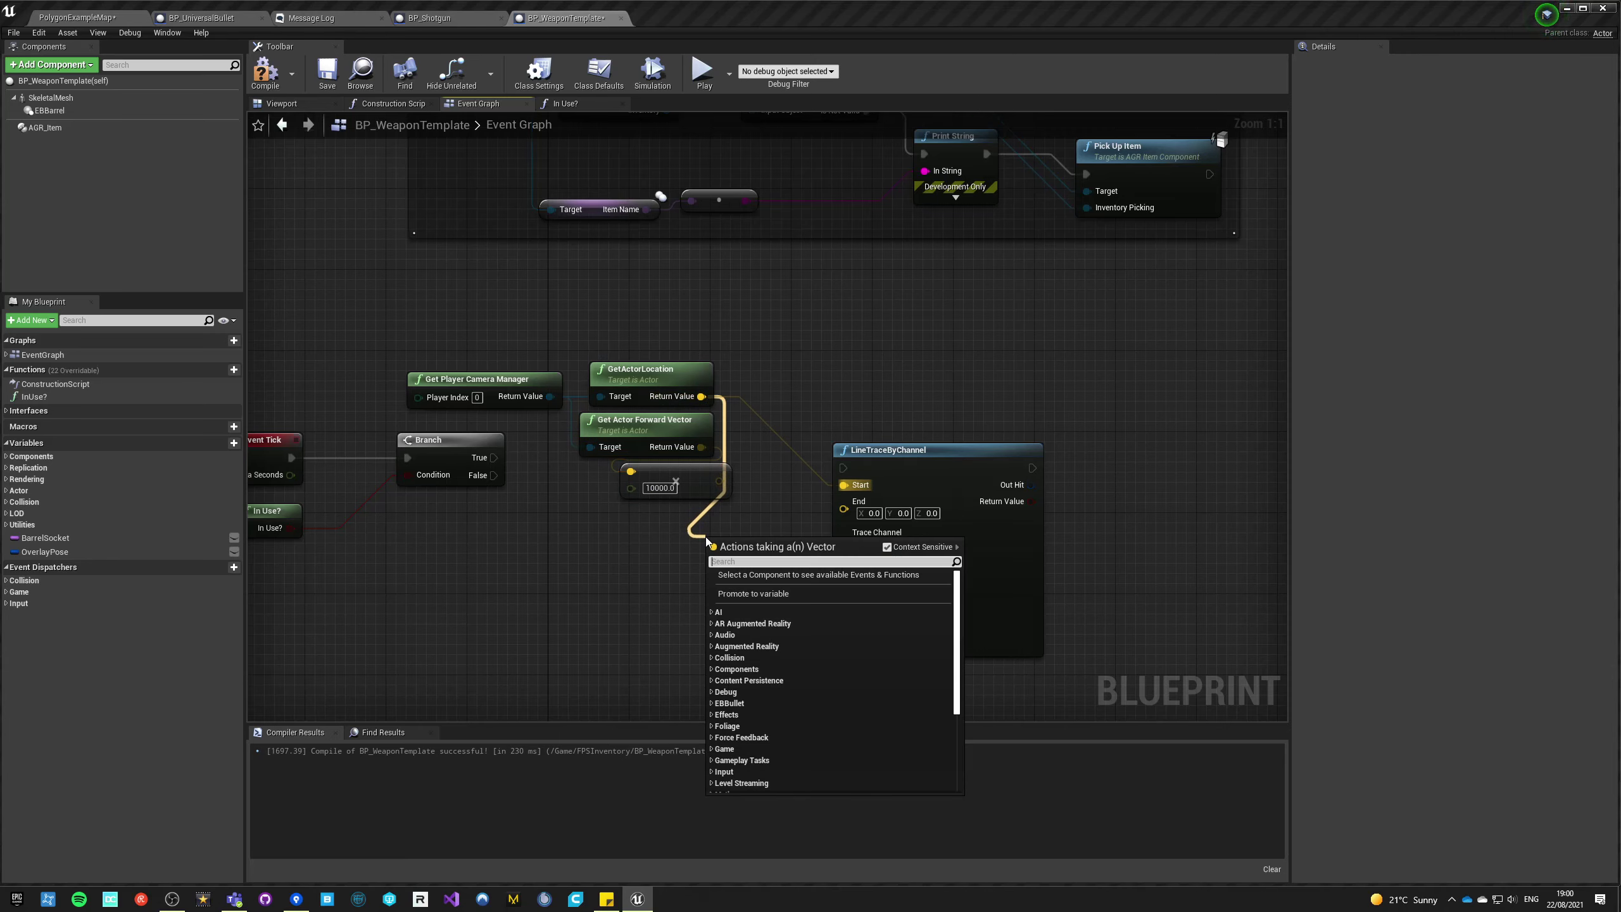
text(+)
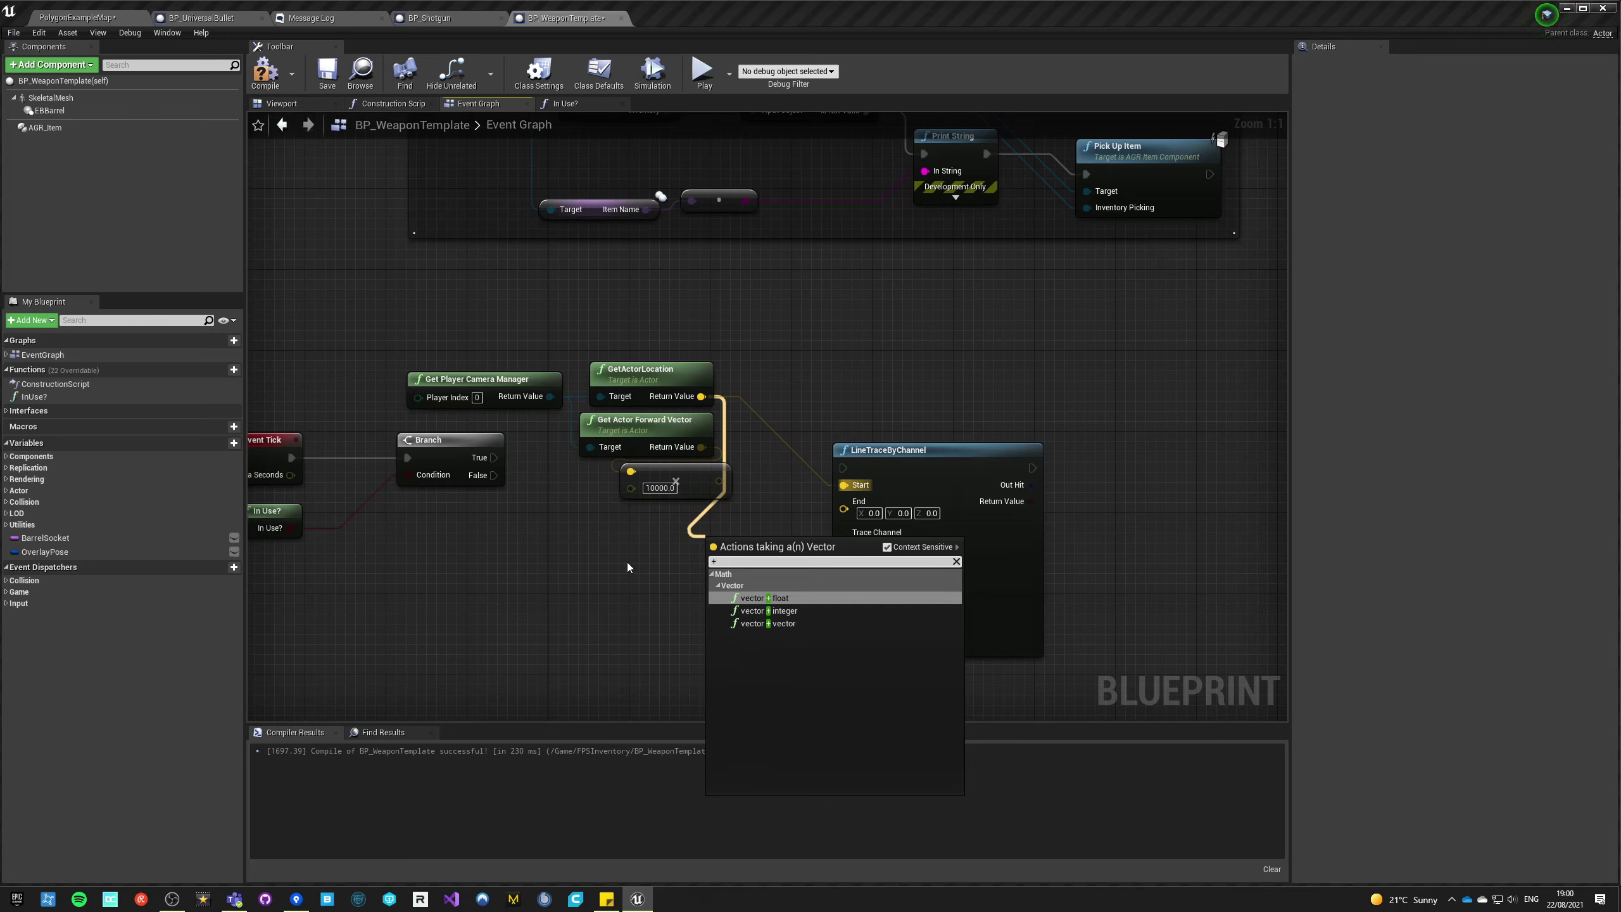
key(Down)
key(Down)
key(Return)
drag(719, 480, 494, 457)
drag(879, 458, 879, 448)
- Add a Branch after LineTraceByChannel and connect the trace's execution output to it
right_drag(1073, 441, 640, 454)
key(b)
click(640, 453)
drag(600, 471, 653, 474)
- Add a Break Hit Result node from the trace's Out Hit and expand it to show all its outputs
drag(599, 504, 652, 545)
text(brea)
key(Return)
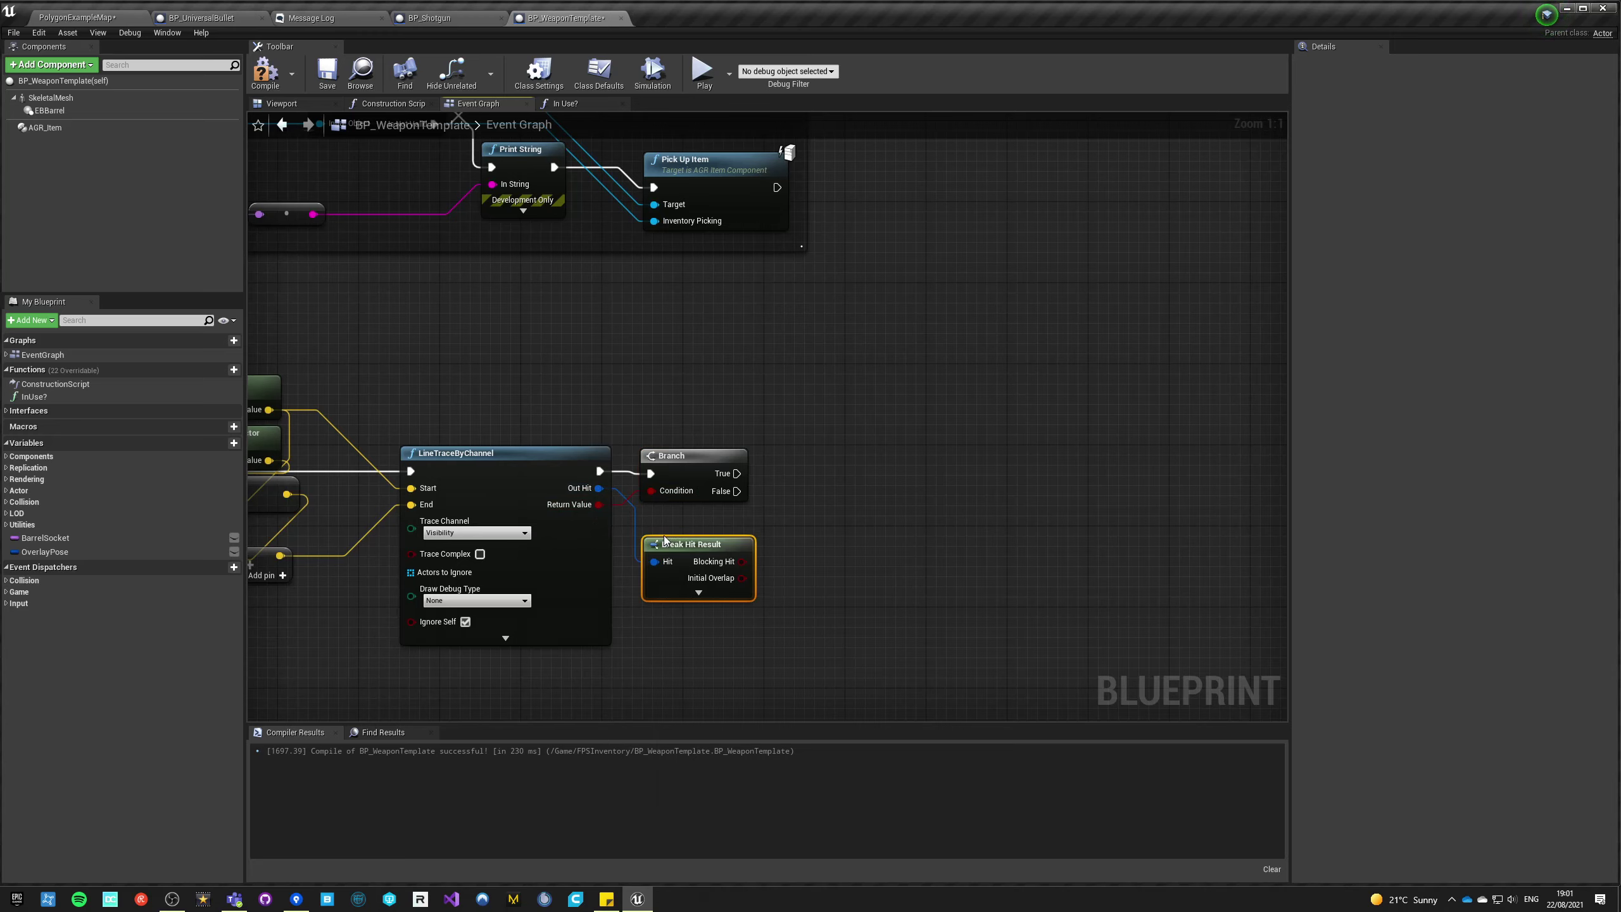
click(709, 573)
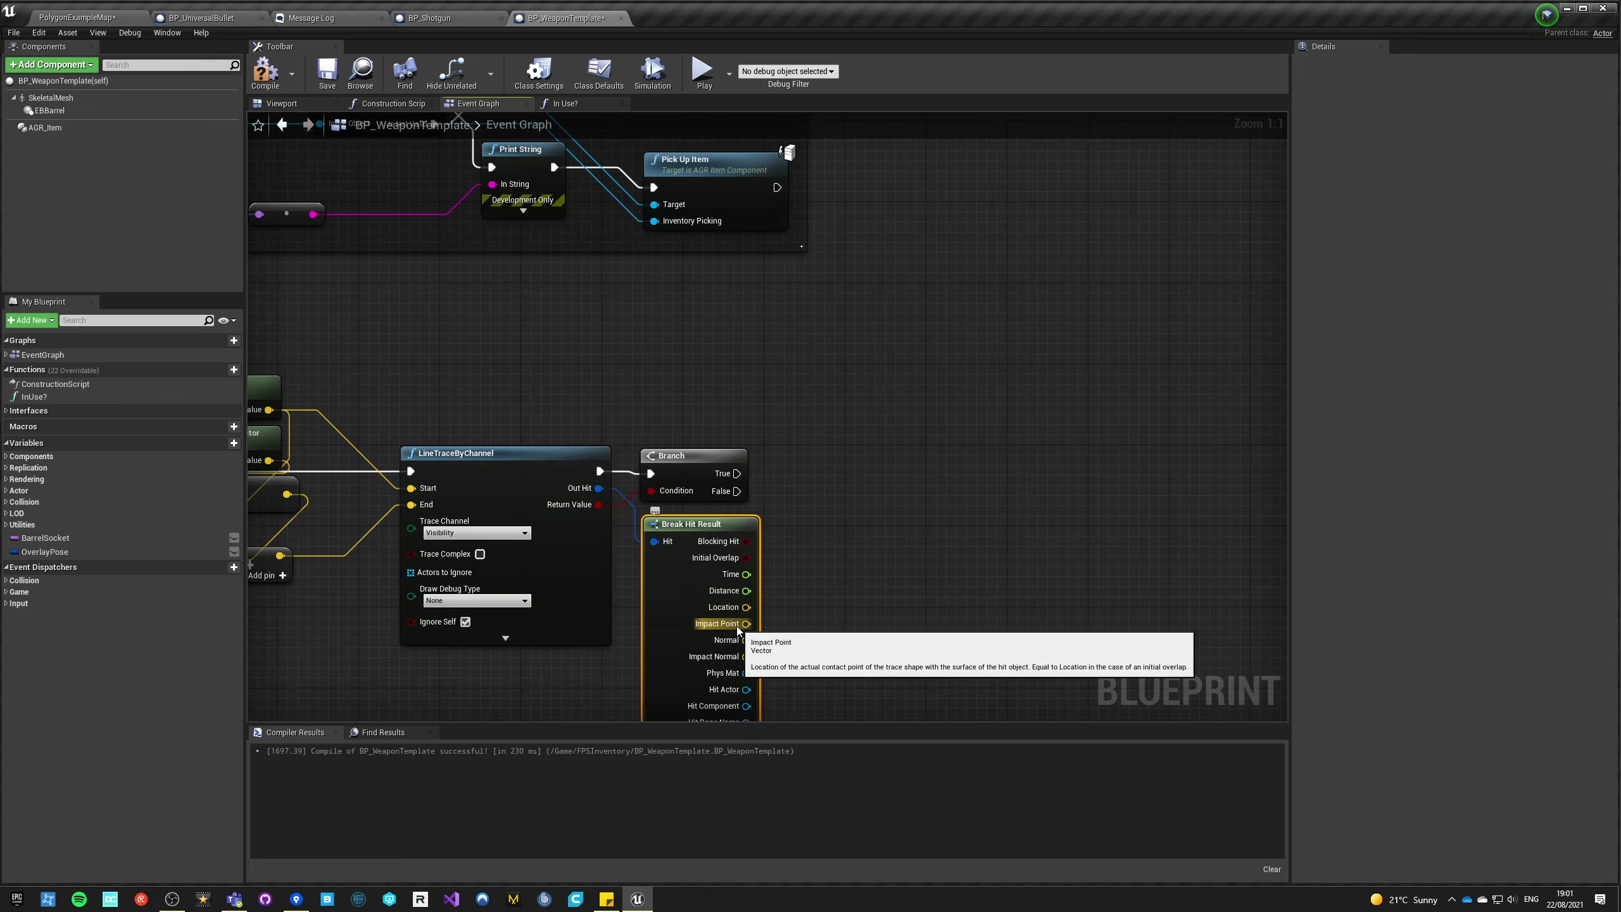
- Try a Calculate Aim Direction node targeting EBBarrel beside the trace's Branch, and delete it along with its EBBarrel reference
right_click(855, 470)
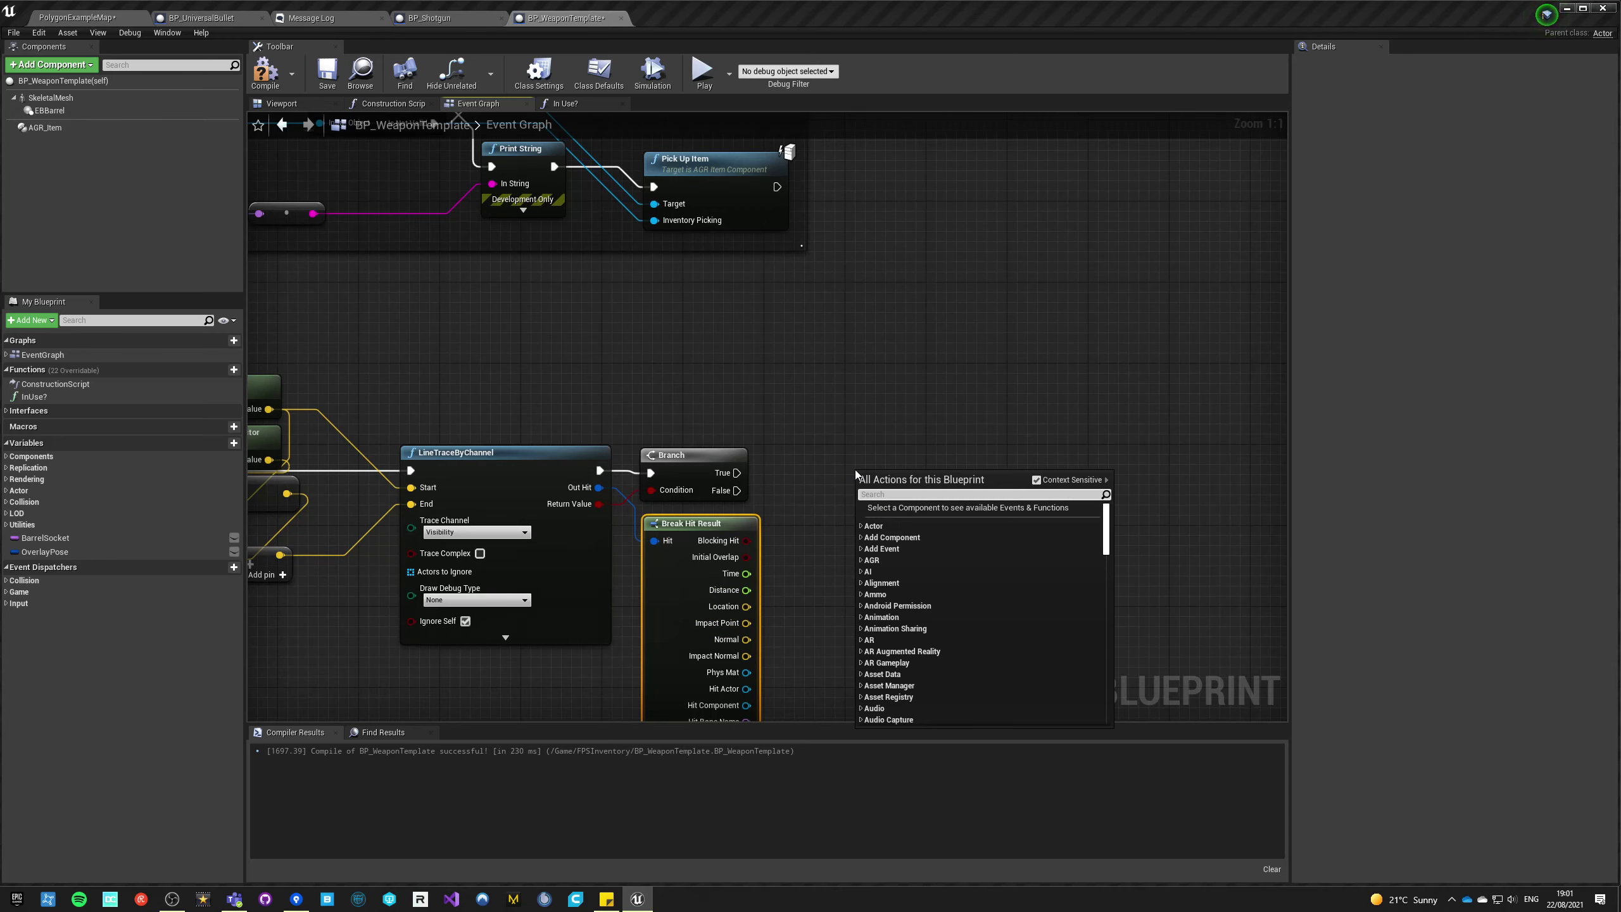
text(calculate ro)
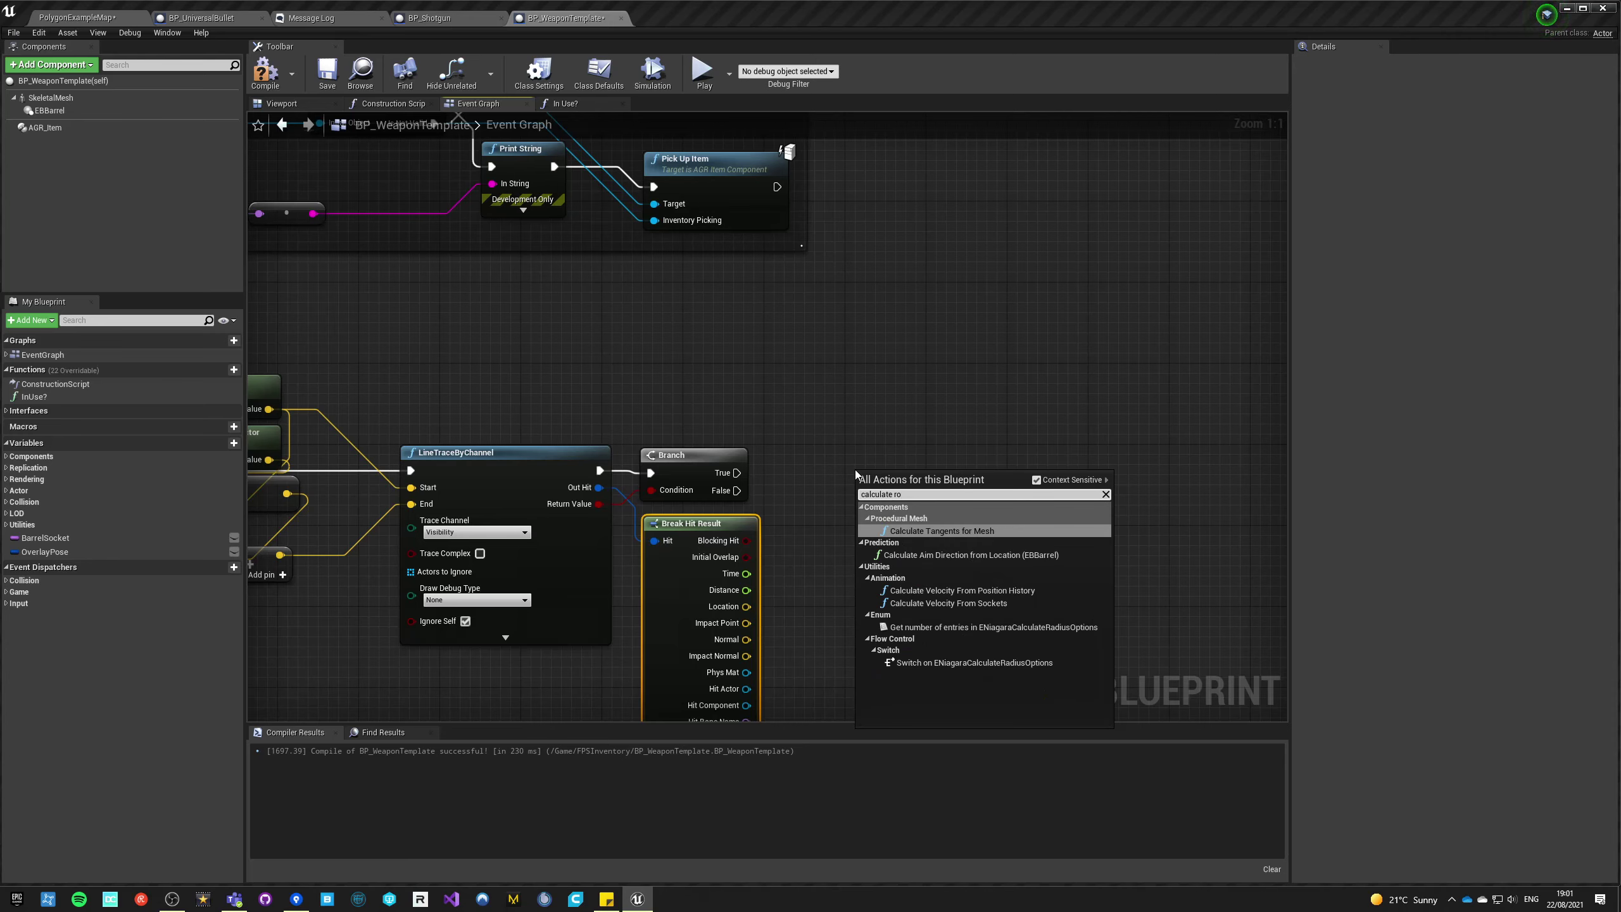
key(BackSpace)
key(BackSpace)
text(aim)
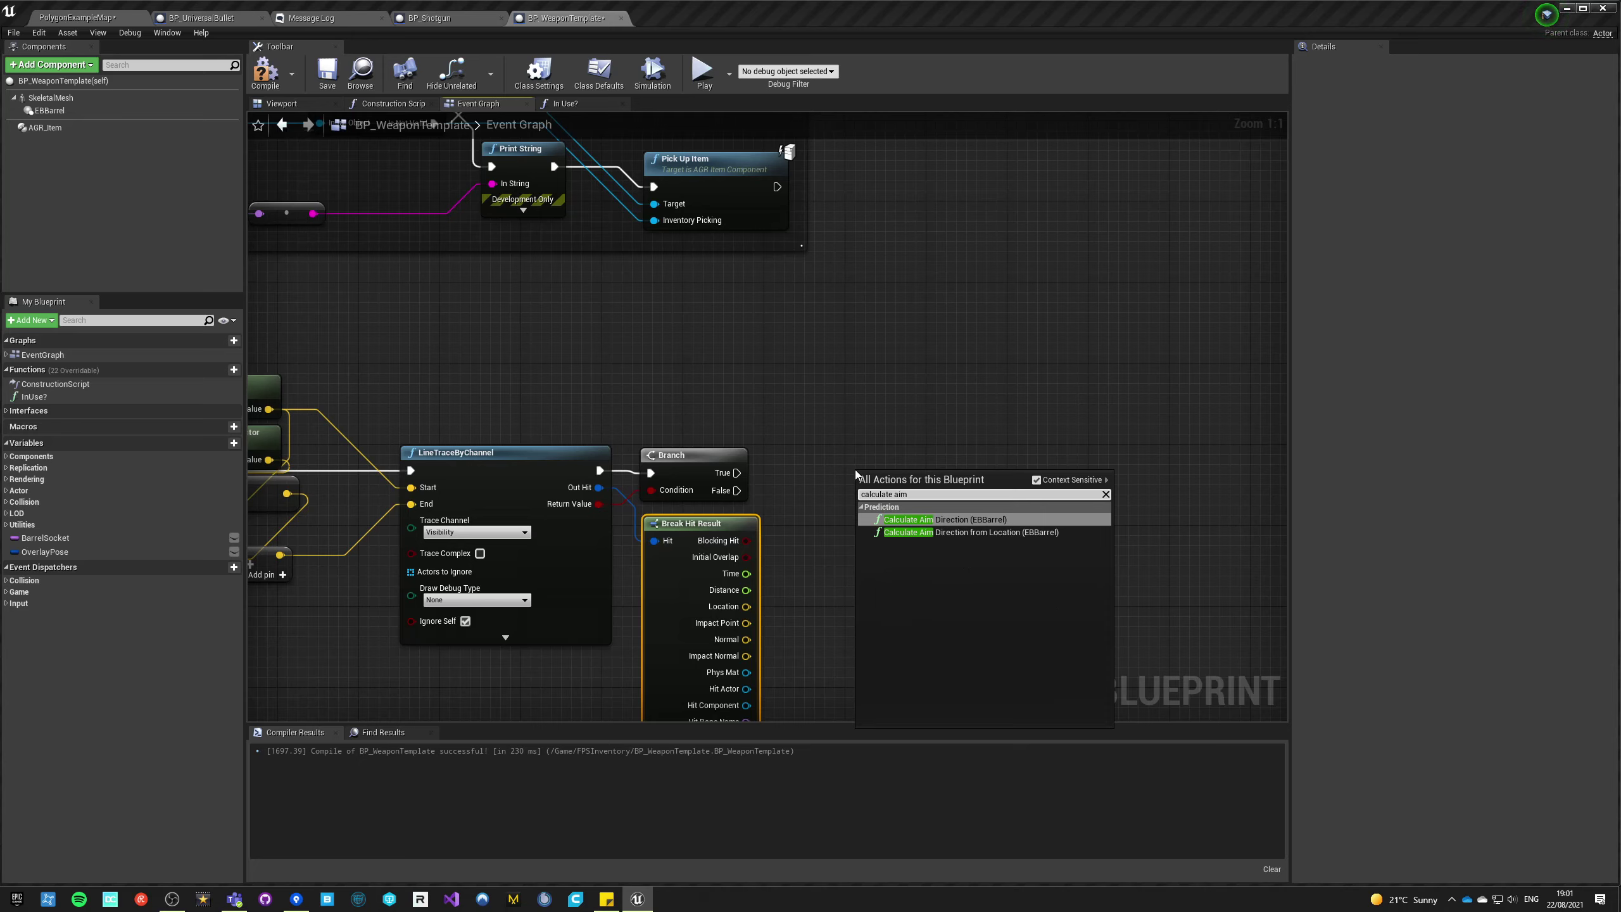
key(Return)
drag(895, 484, 946, 475)
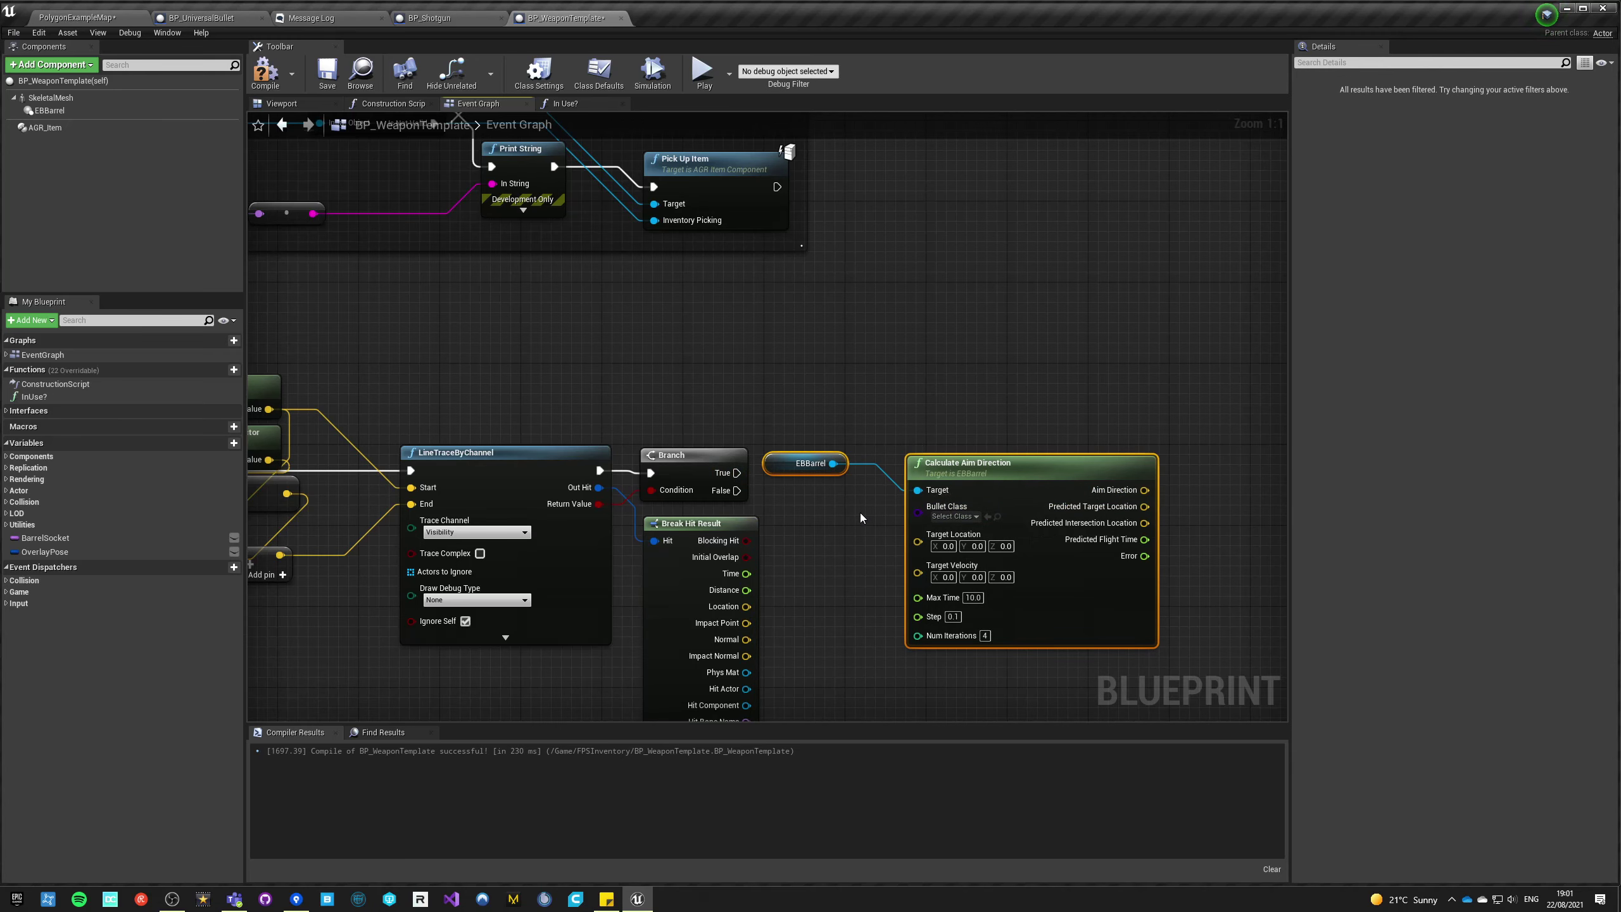
right_drag(861, 515, 800, 509)
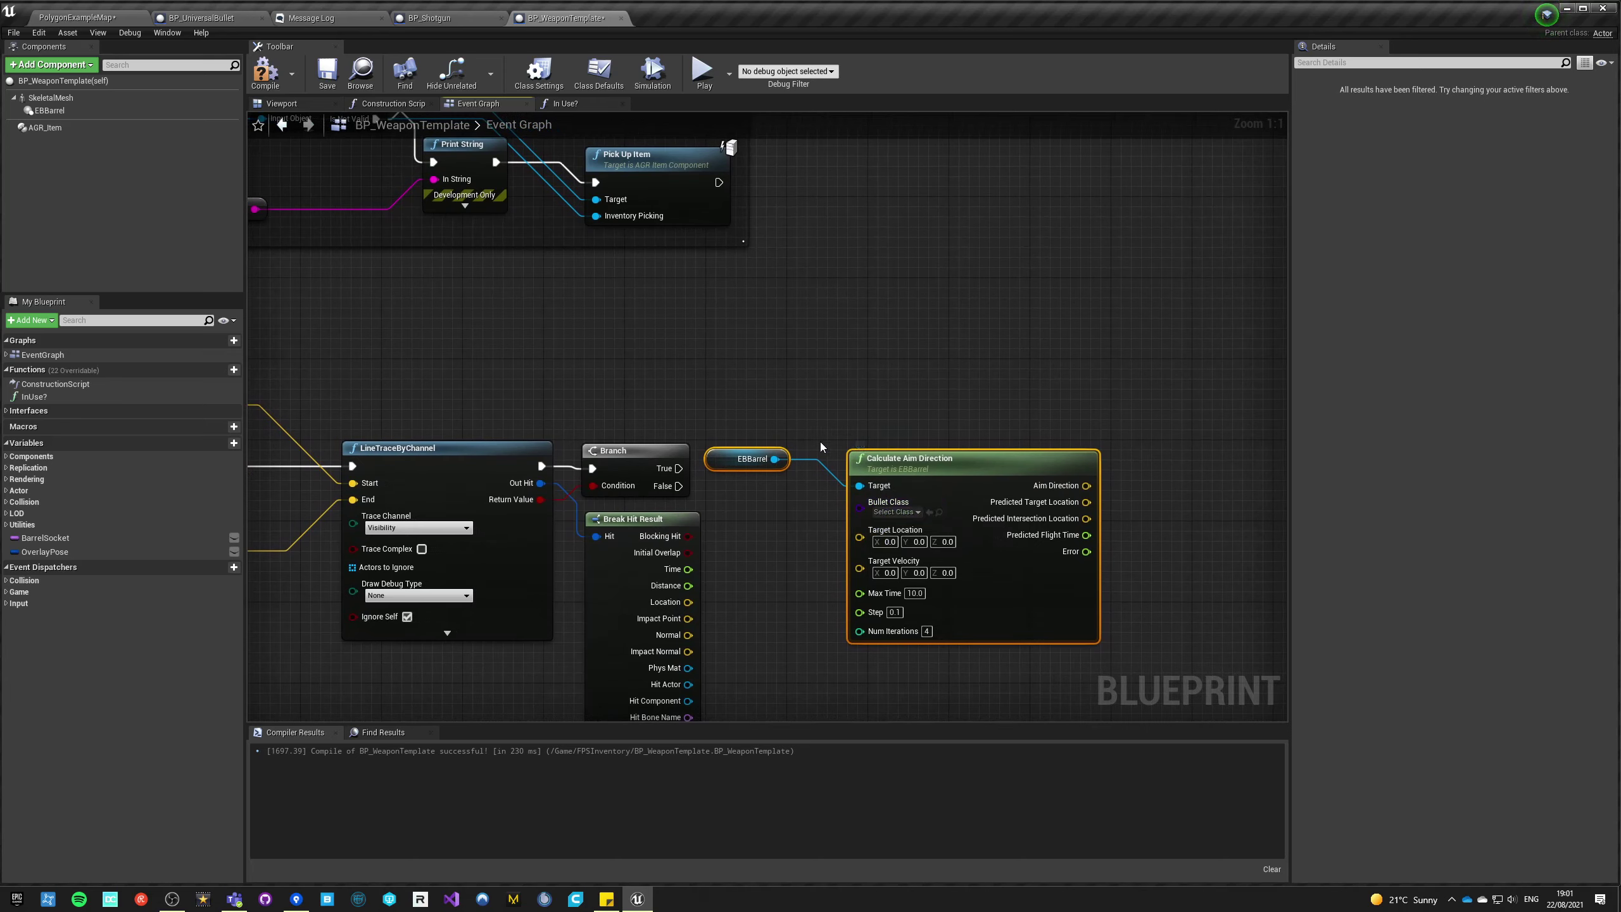
key(Delete)
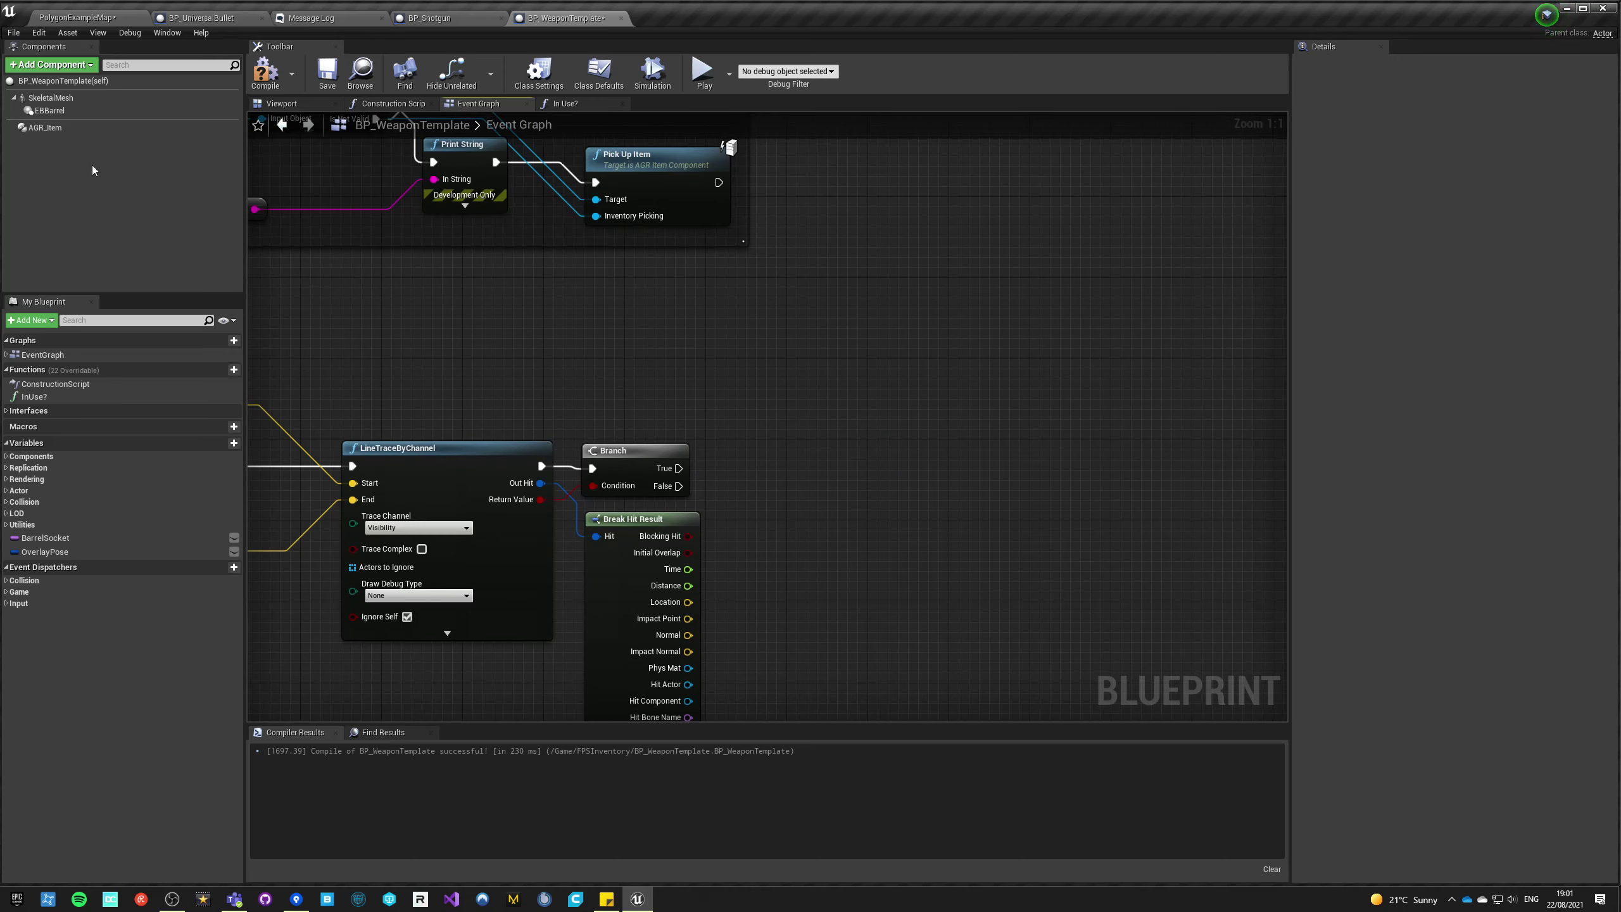
- Place an EBBarrel reference above the trace's Branch and read its position with a GetWorldLocation node
drag(49, 110, 745, 390)
text(get world)
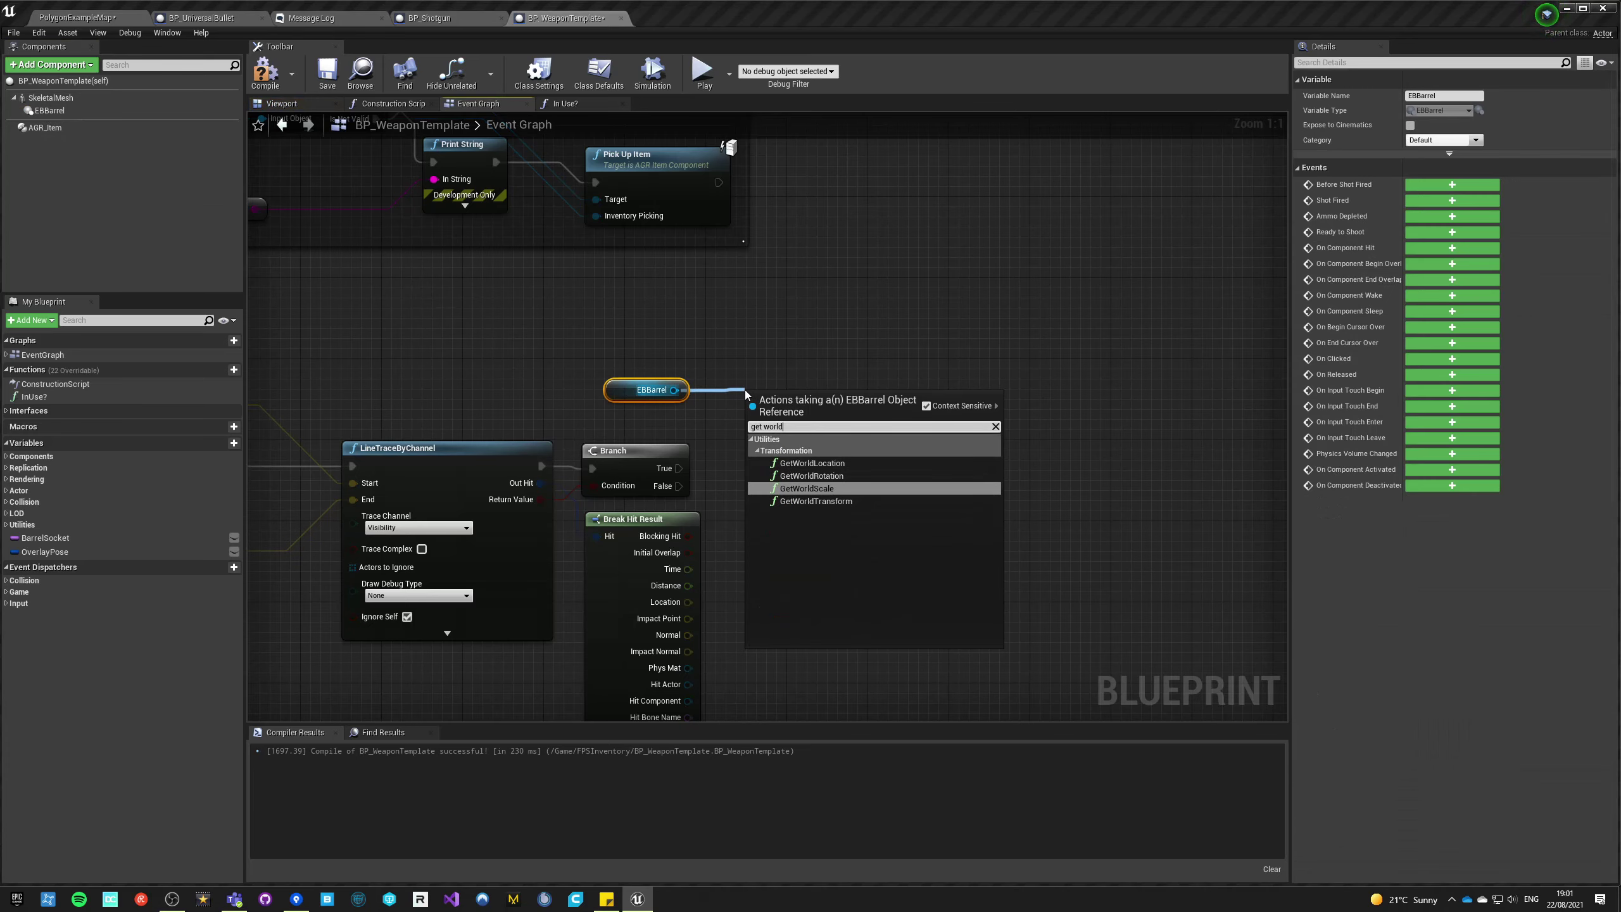
key(Up)
key(Up)
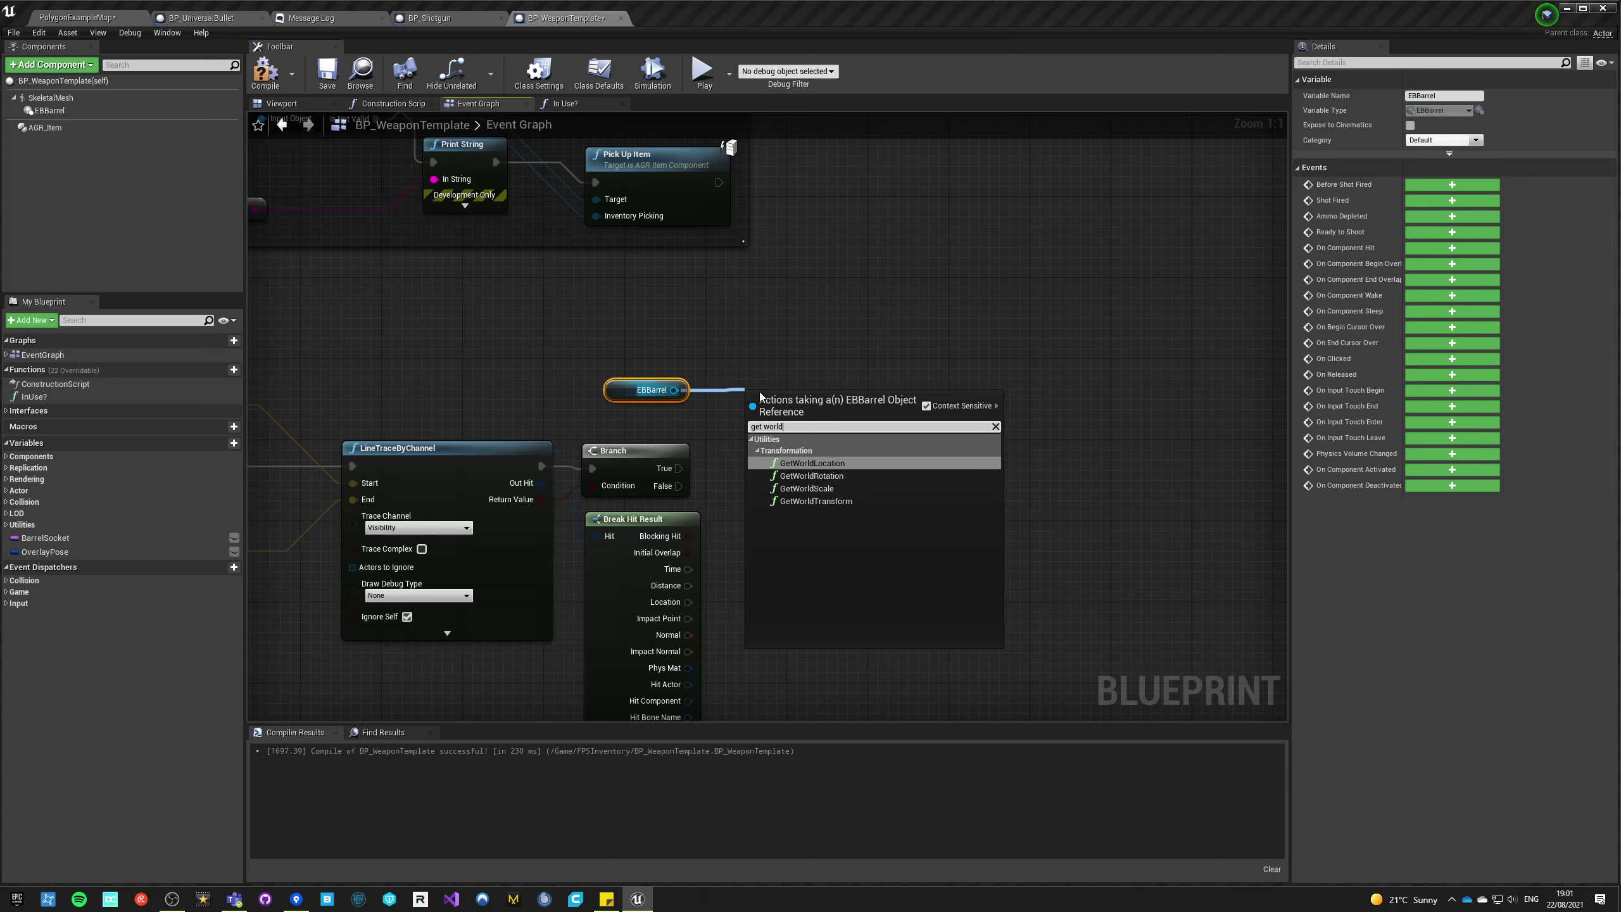
key(Return)
- Add a Find Look at Rotation node with the barrel's world location as Start and the hit's Impact Point as Target
drag(868, 425, 937, 477)
text(loo)
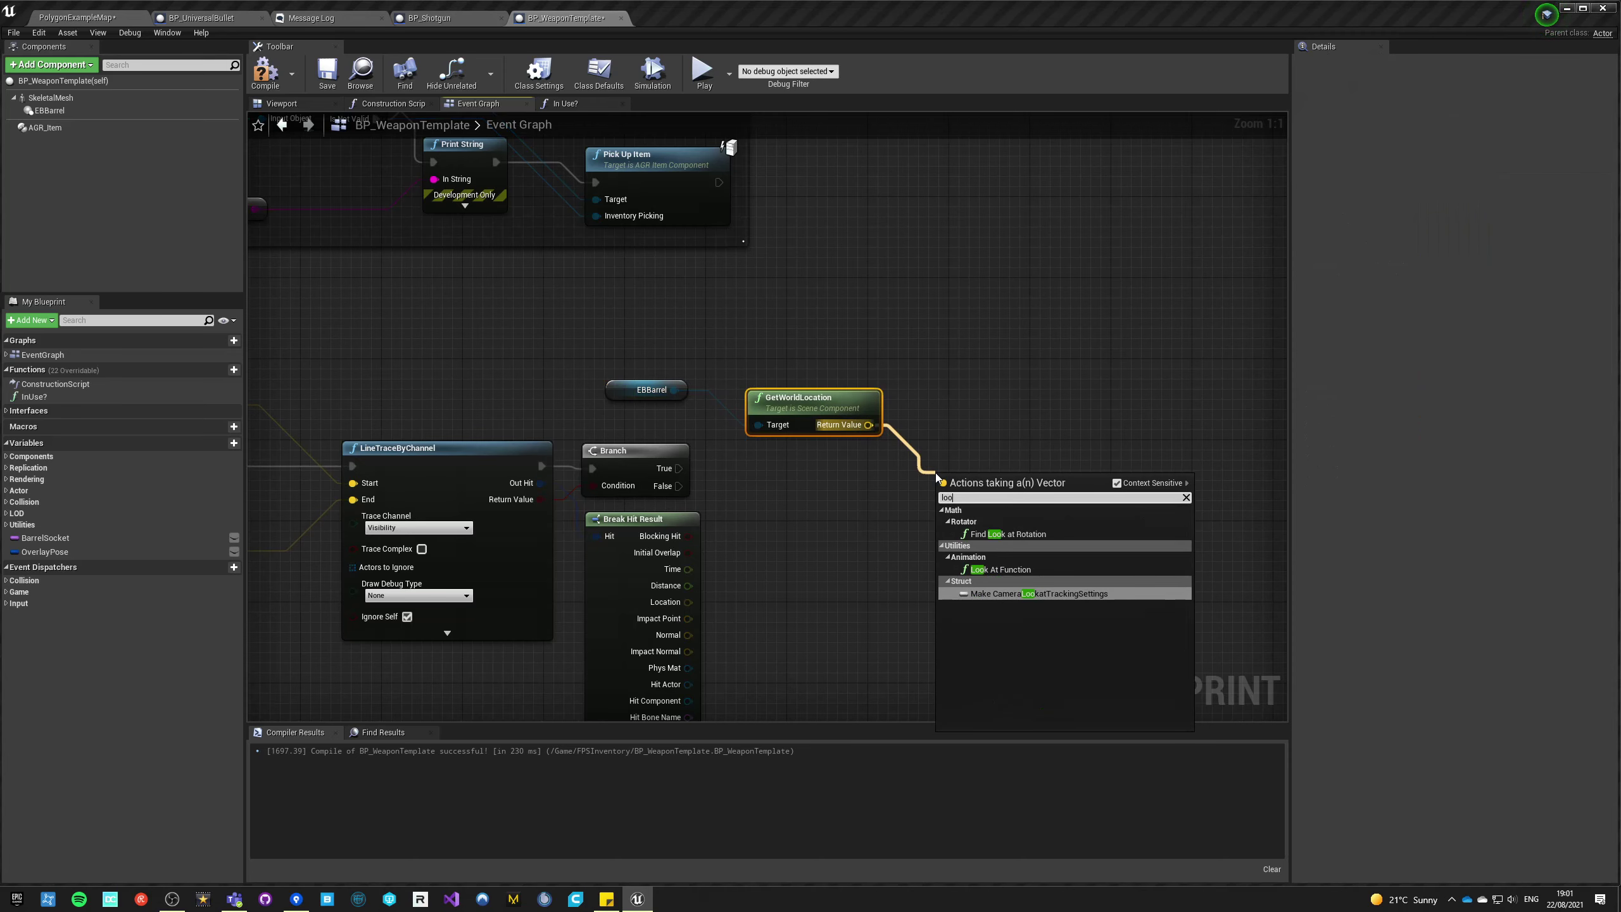
text(k)
key(Return)
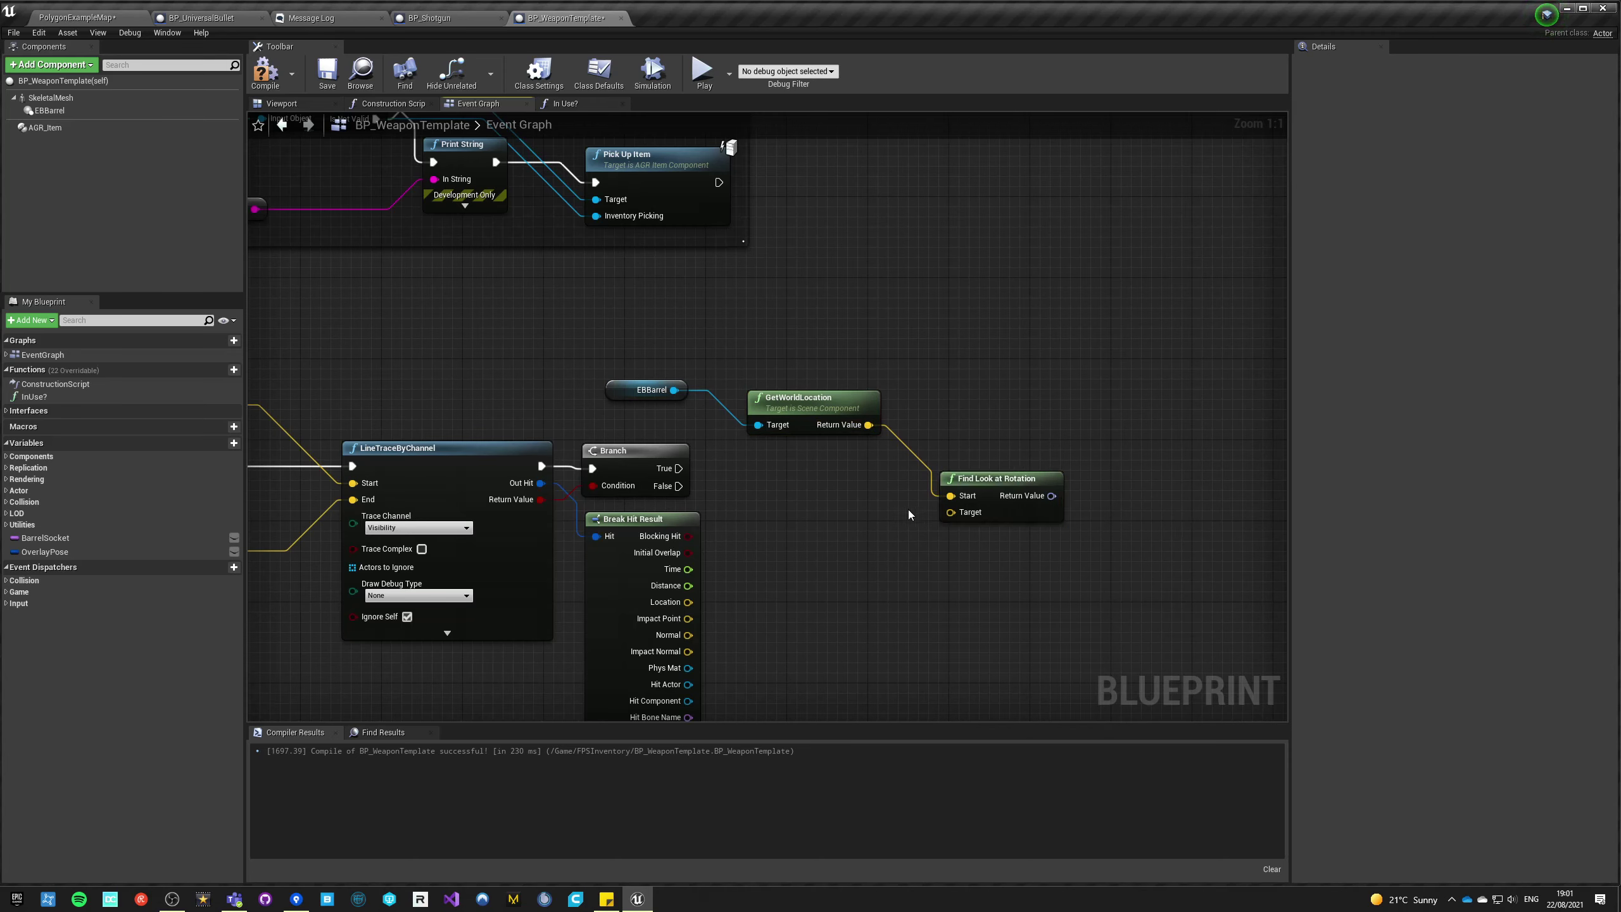
drag(959, 520, 686, 621)
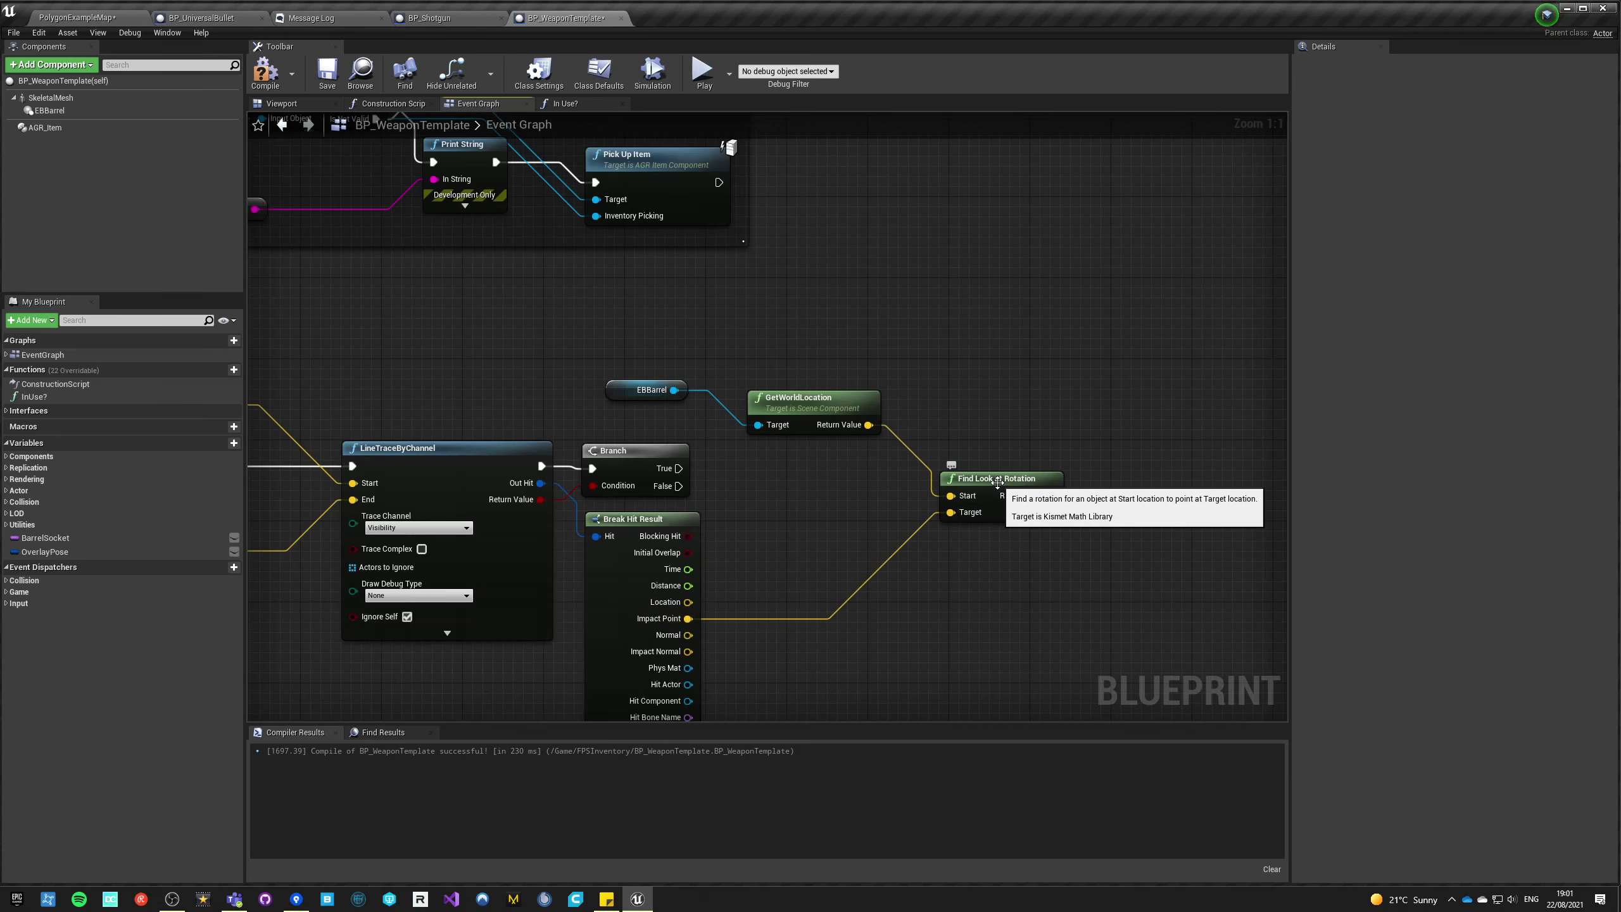
- Add a SetRelativeRotation node that targets EBBarrel, beside Find Look at Rotation
right_drag(855, 539, 577, 478)
click(49, 112)
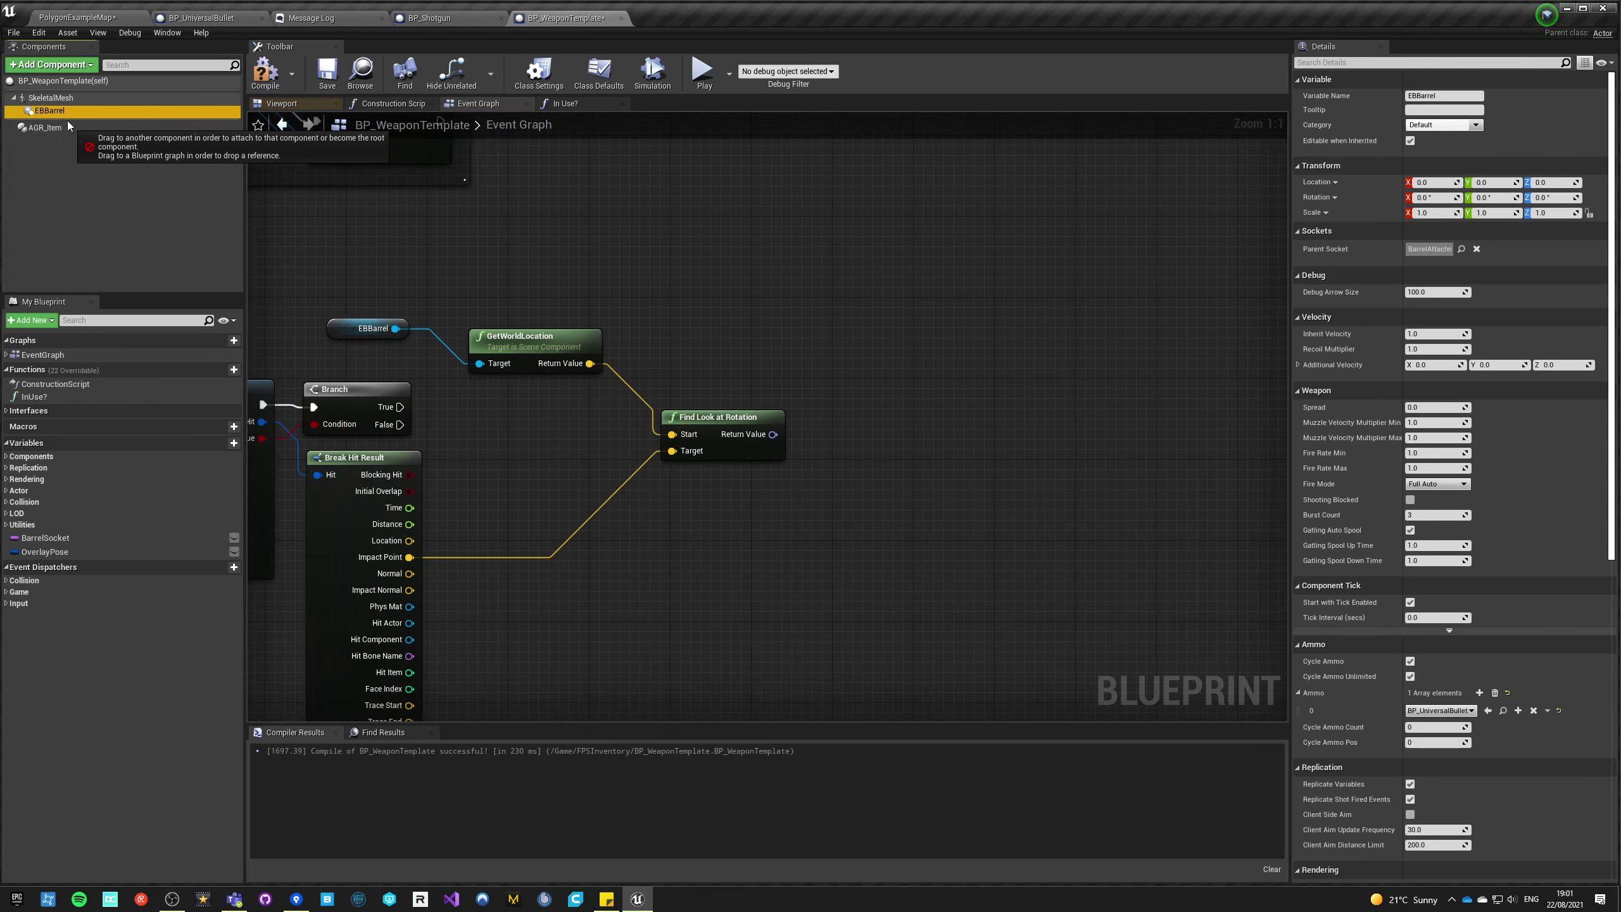
drag(396, 328, 893, 436)
text(set relative)
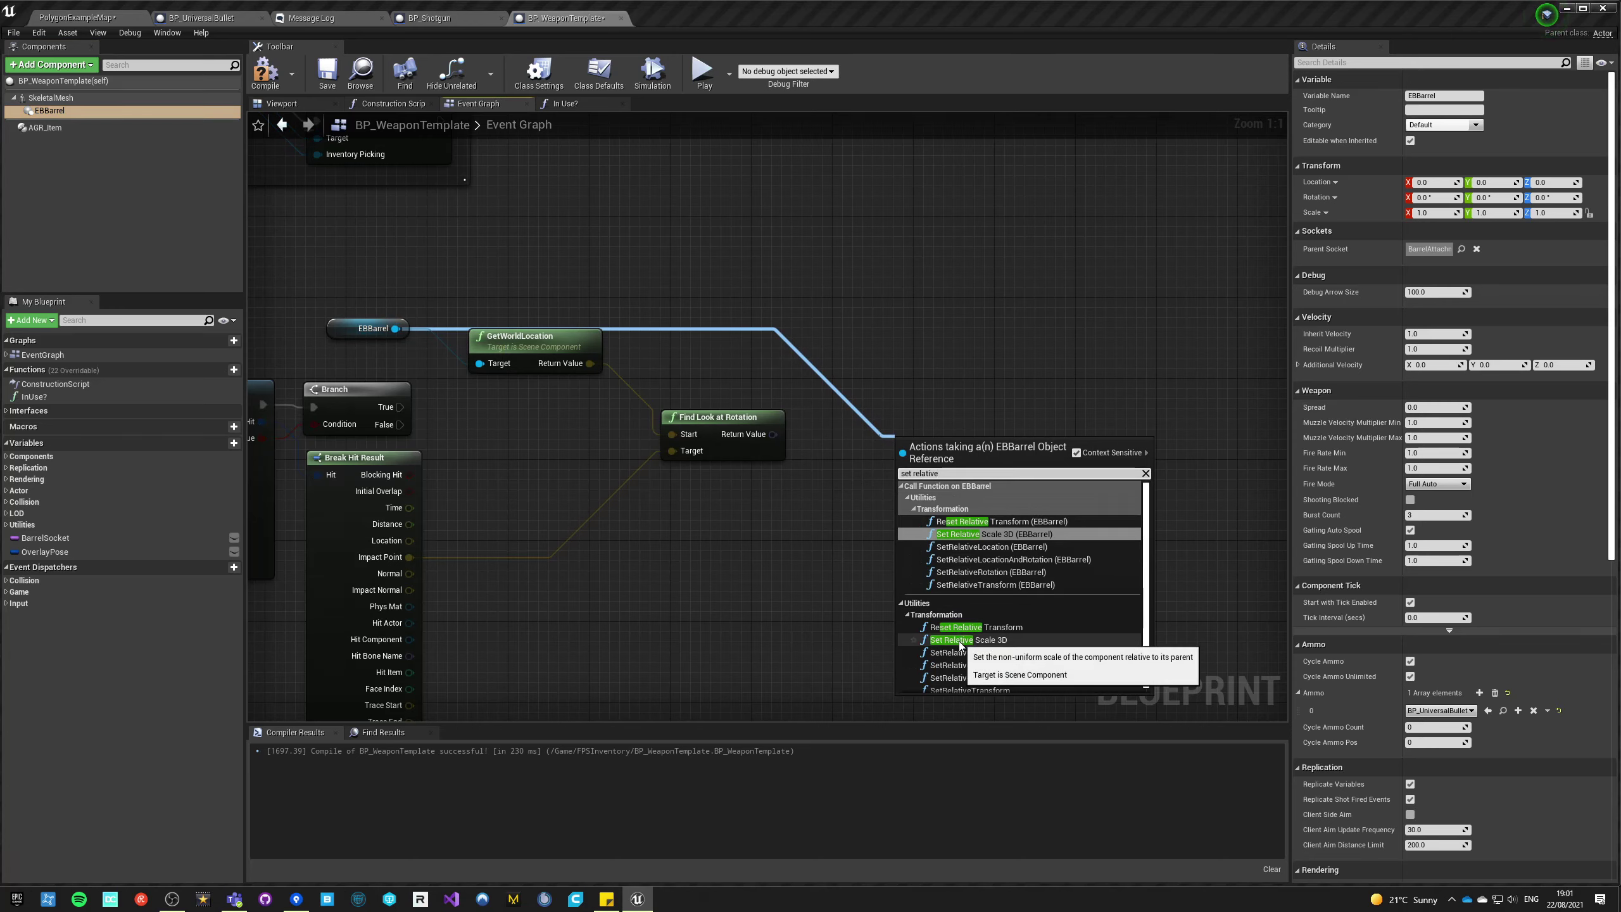
text( rota)
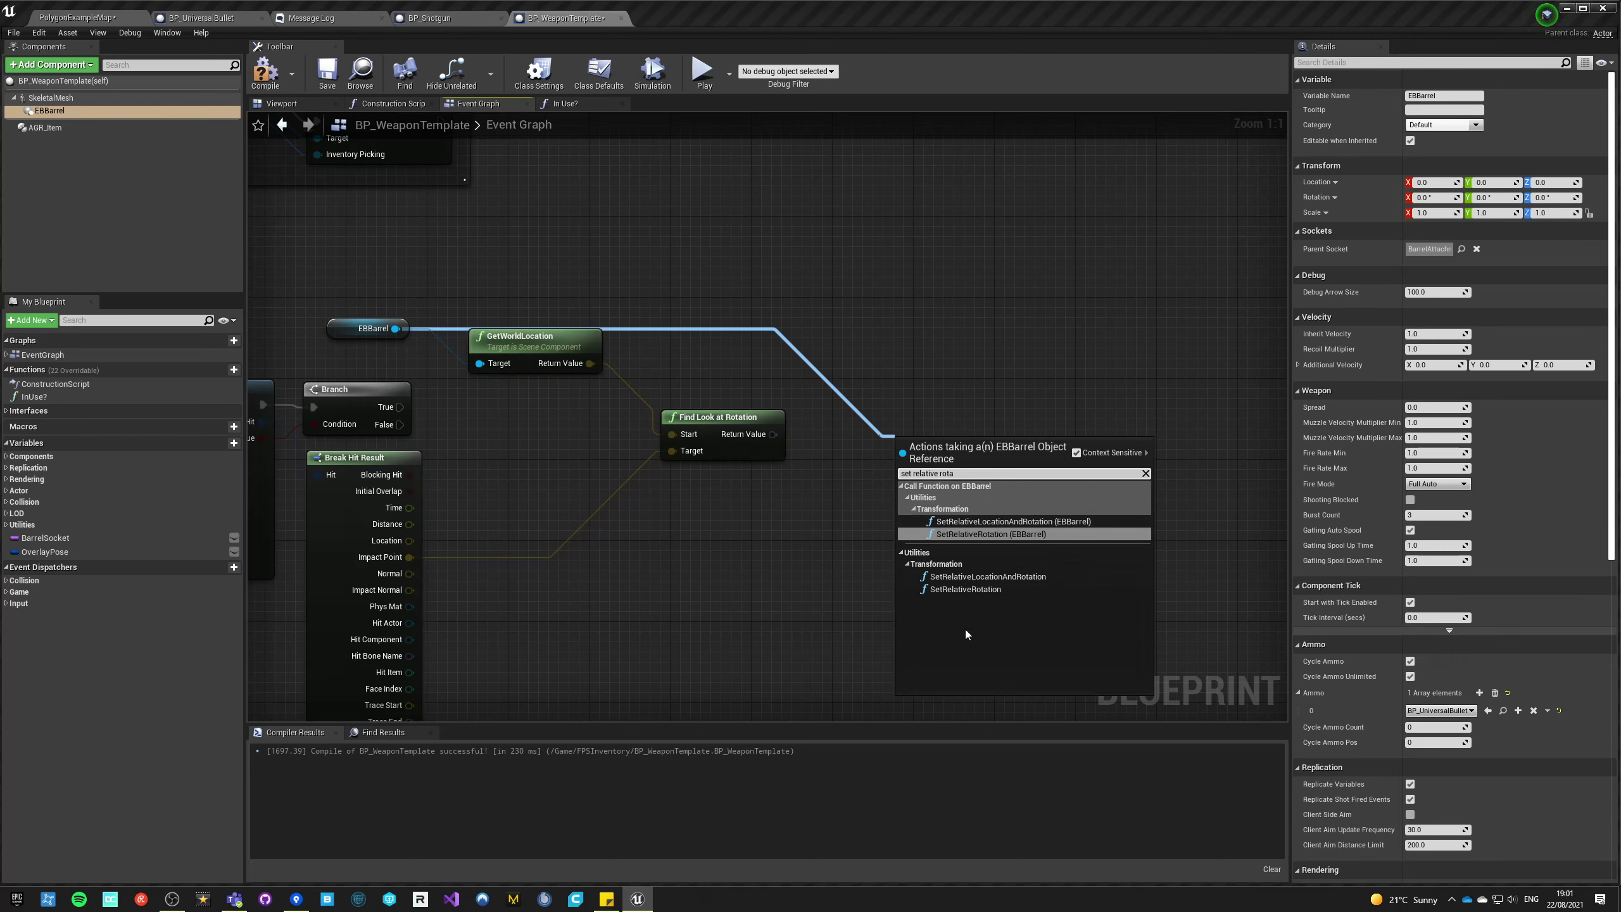
key(Down)
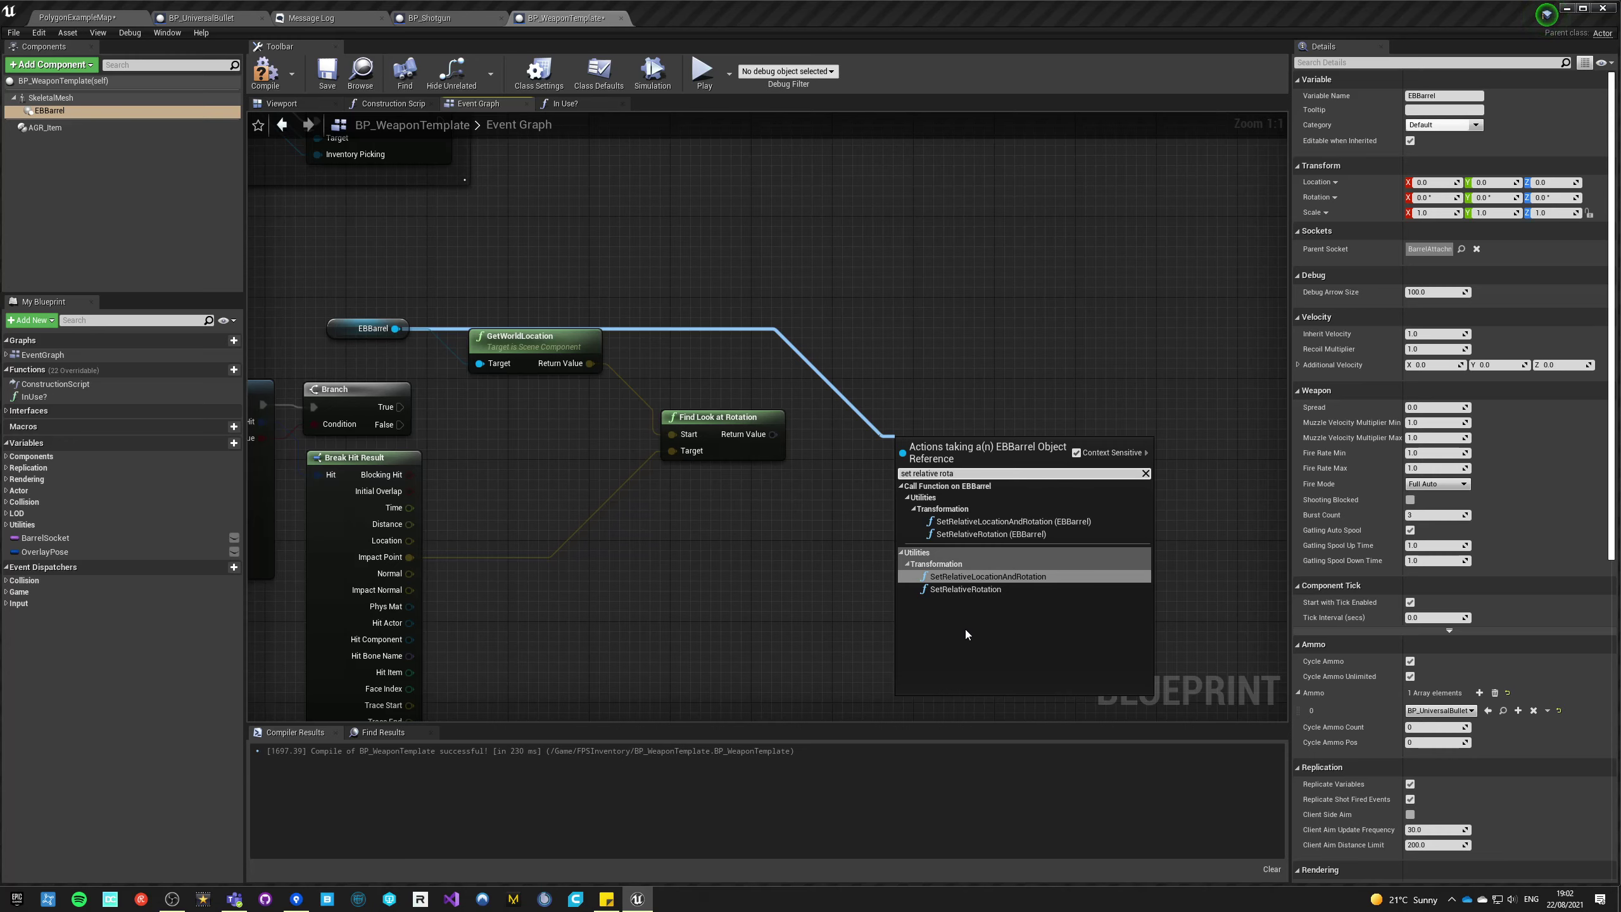
key(Down)
key(Return)
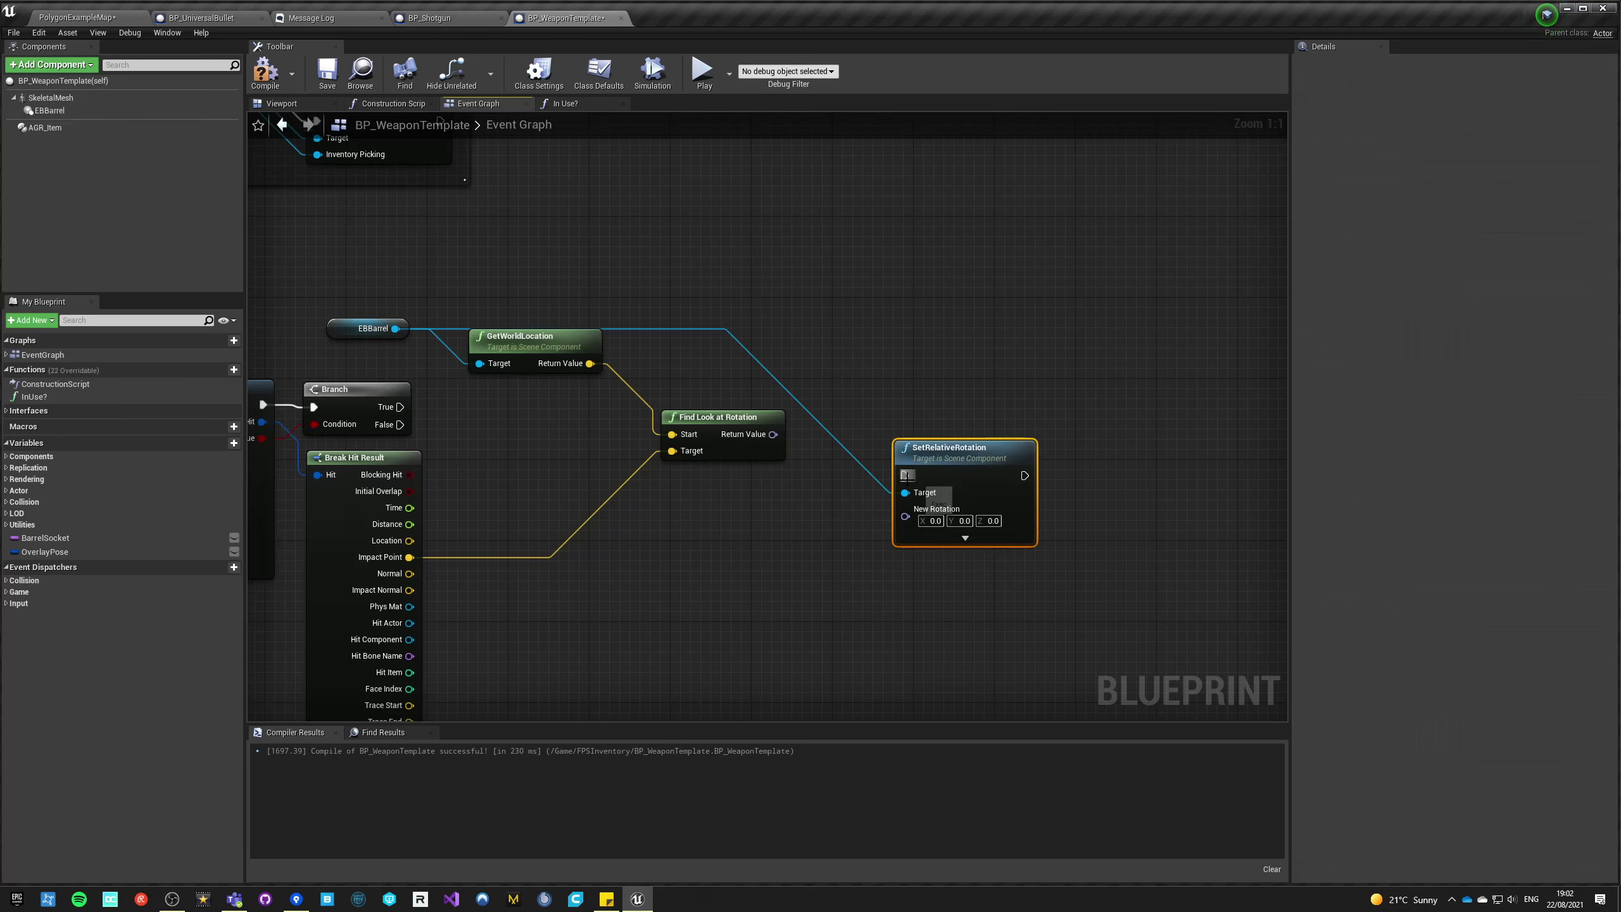
- Feed the look-at rotation into SetRelativeRotation's New Rotation, run it from the Branch's True output, and align the node with the execution line
drag(907, 477, 773, 435)
drag(906, 475, 401, 407)
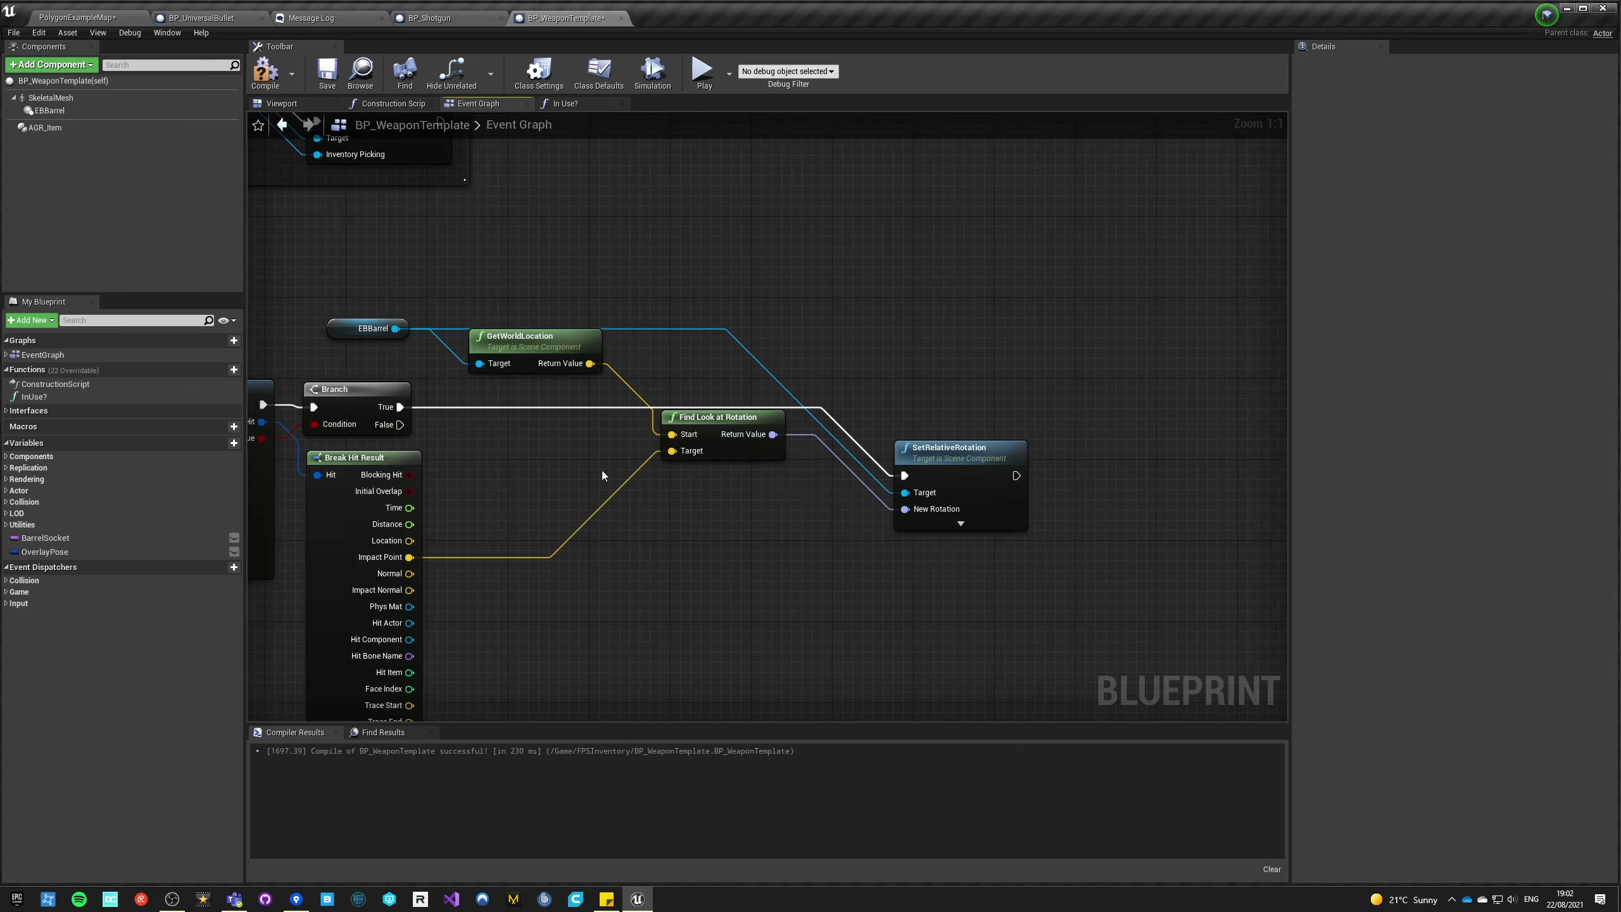
drag(928, 449, 914, 378)
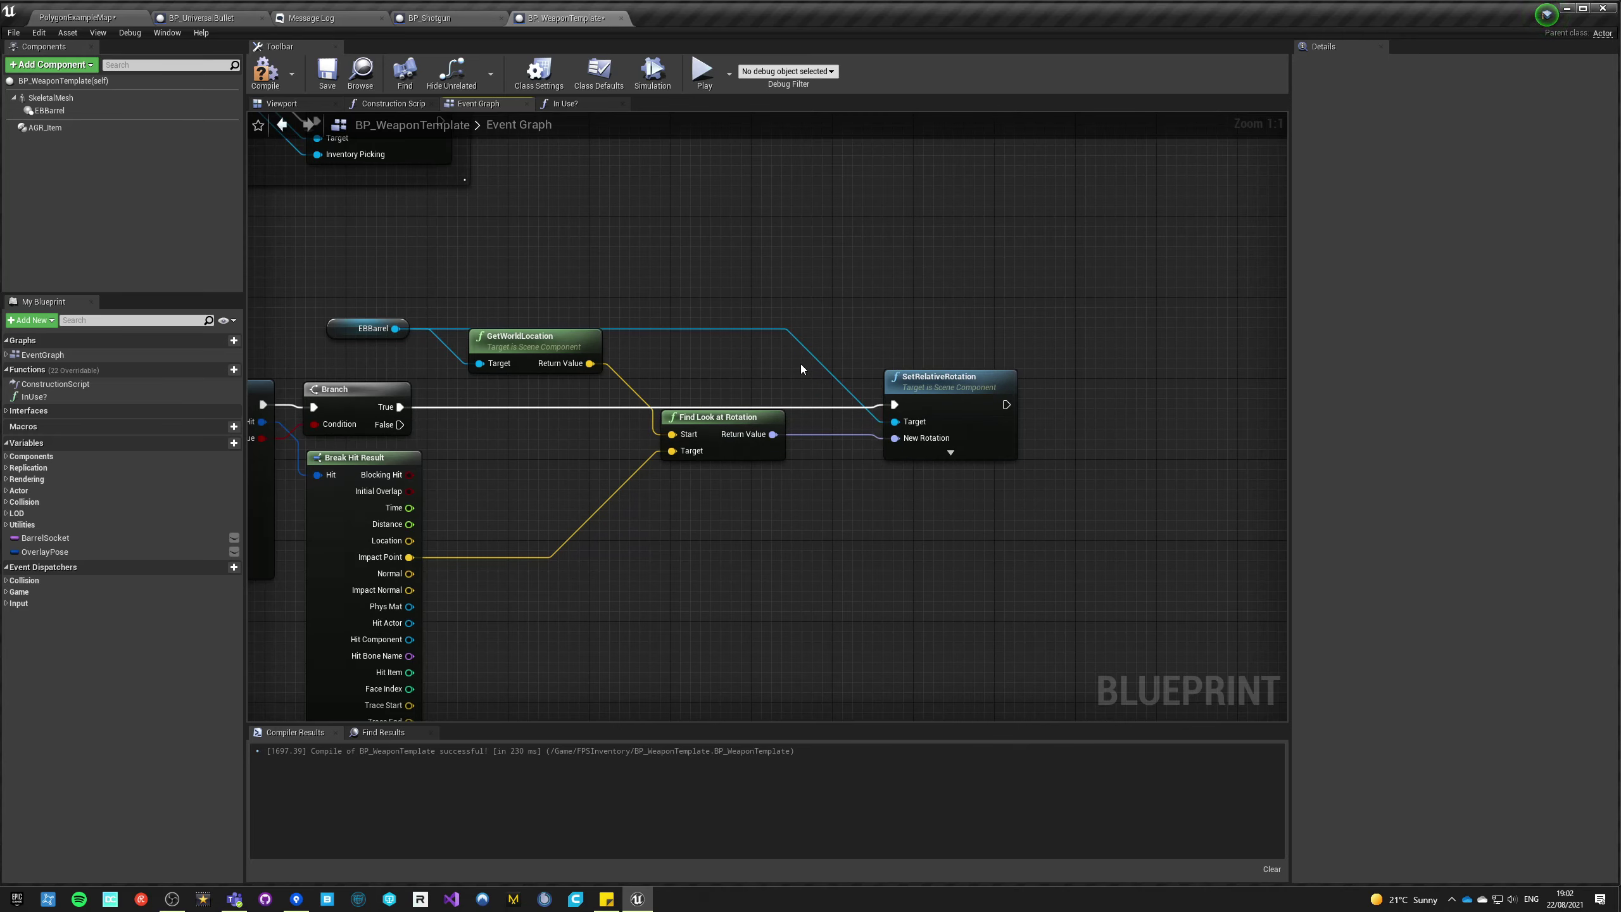
- Set LineTraceByChannel's Draw Debug Type to For One Frame
right_drag(504, 382, 1063, 362)
click(676, 515)
click(670, 536)
- Connect a Make Array node to the trace's Actors to Ignore and supply its first element with Get Owner
mouse_move(741, 644)
right_down()
mouse_move(644, 625)
mouse_move(637, 607)
right_up()
right_drag(426, 578, 660, 455)
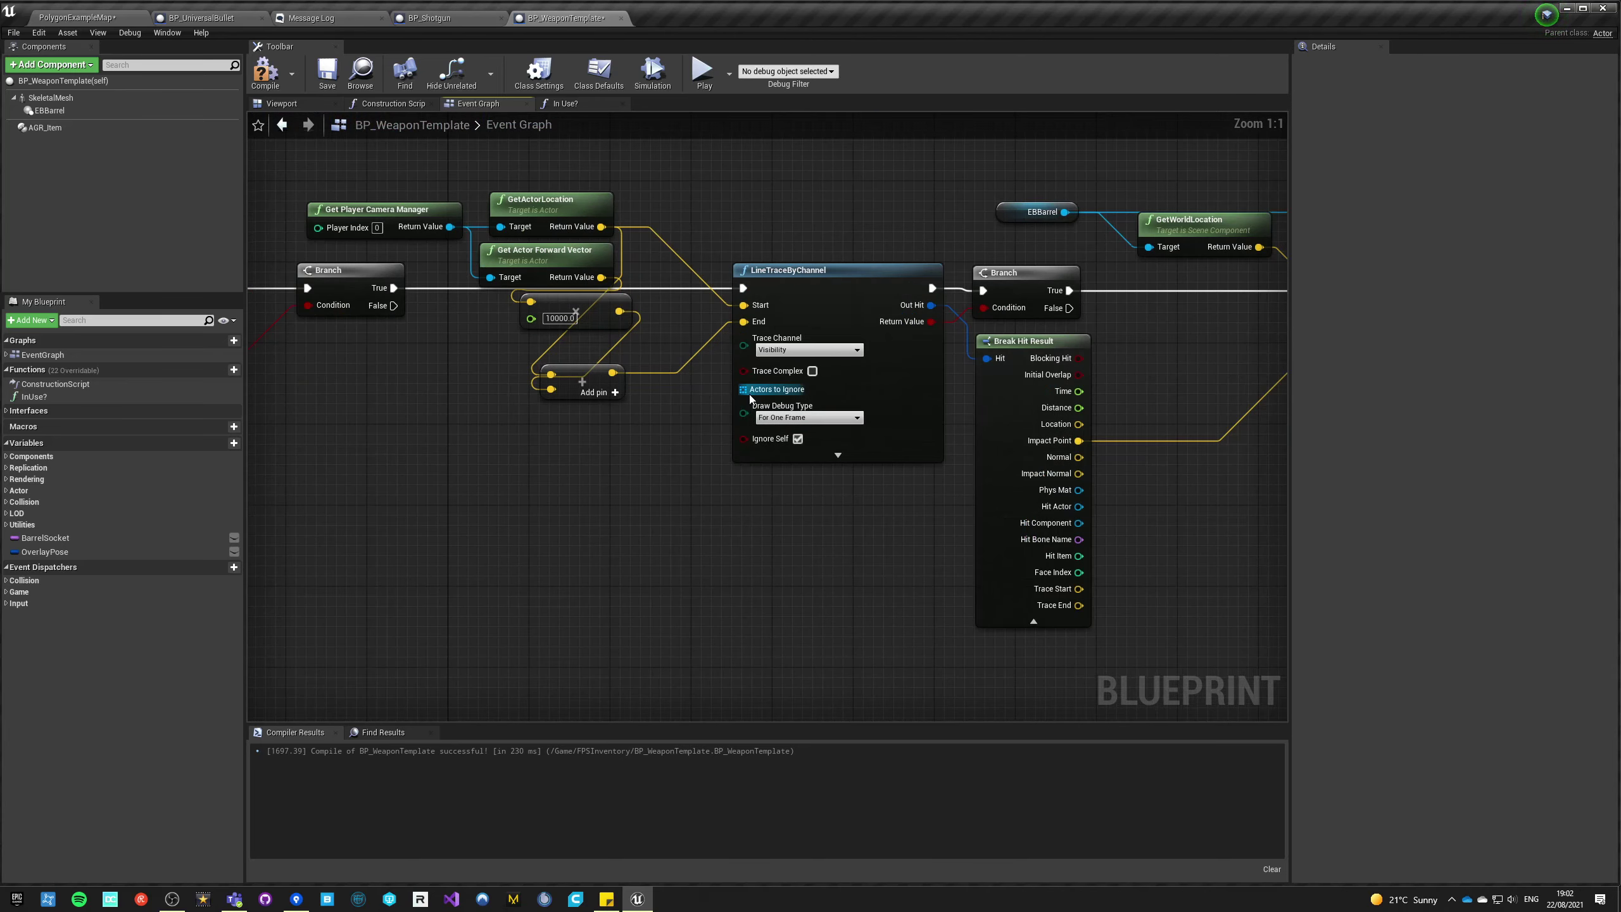
drag(743, 389, 568, 505)
text(make)
key(Return)
right_drag(486, 435, 624, 433)
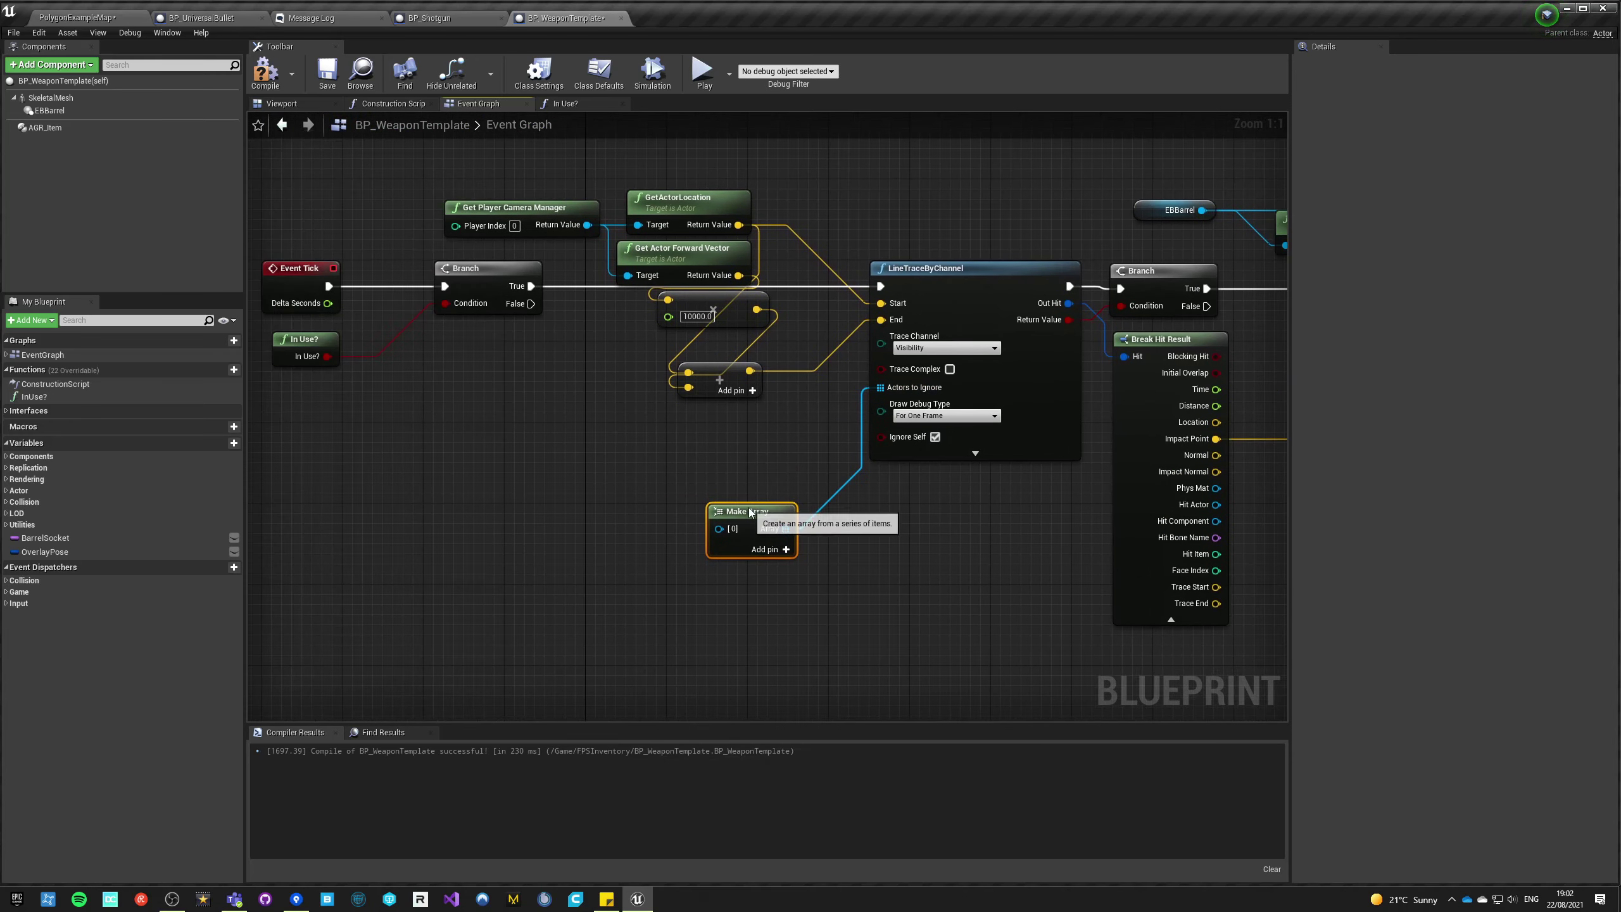
drag(718, 528, 600, 515)
text(get owner)
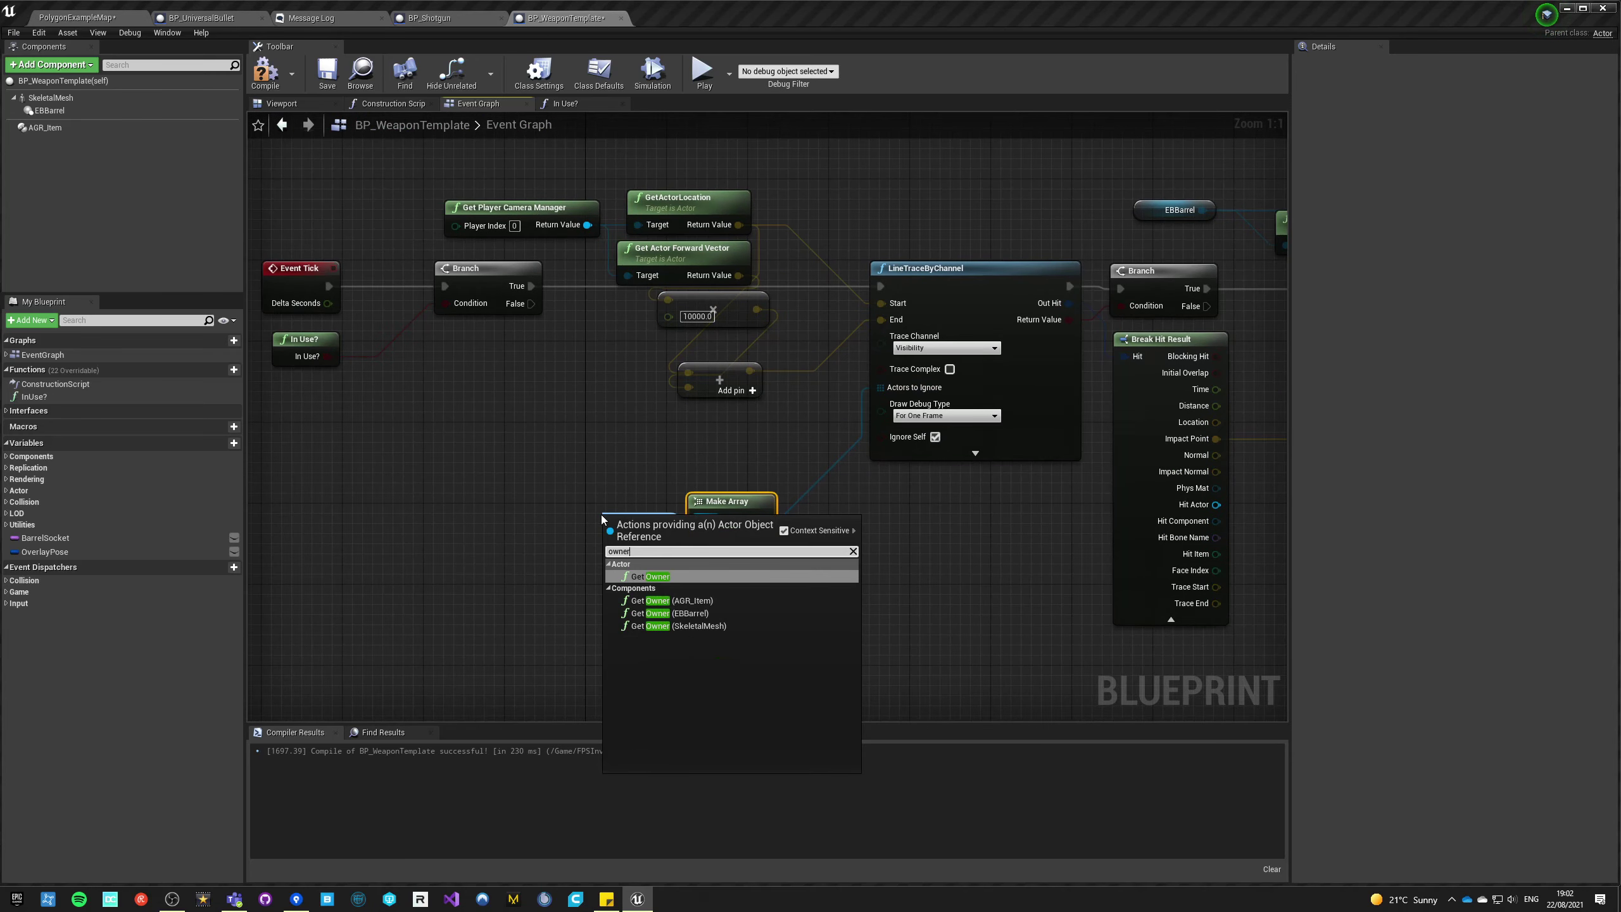
key(Return)
- Add a second Make Array element supplied by the Instigator variable
drag(699, 540, 578, 563)
text(instigator)
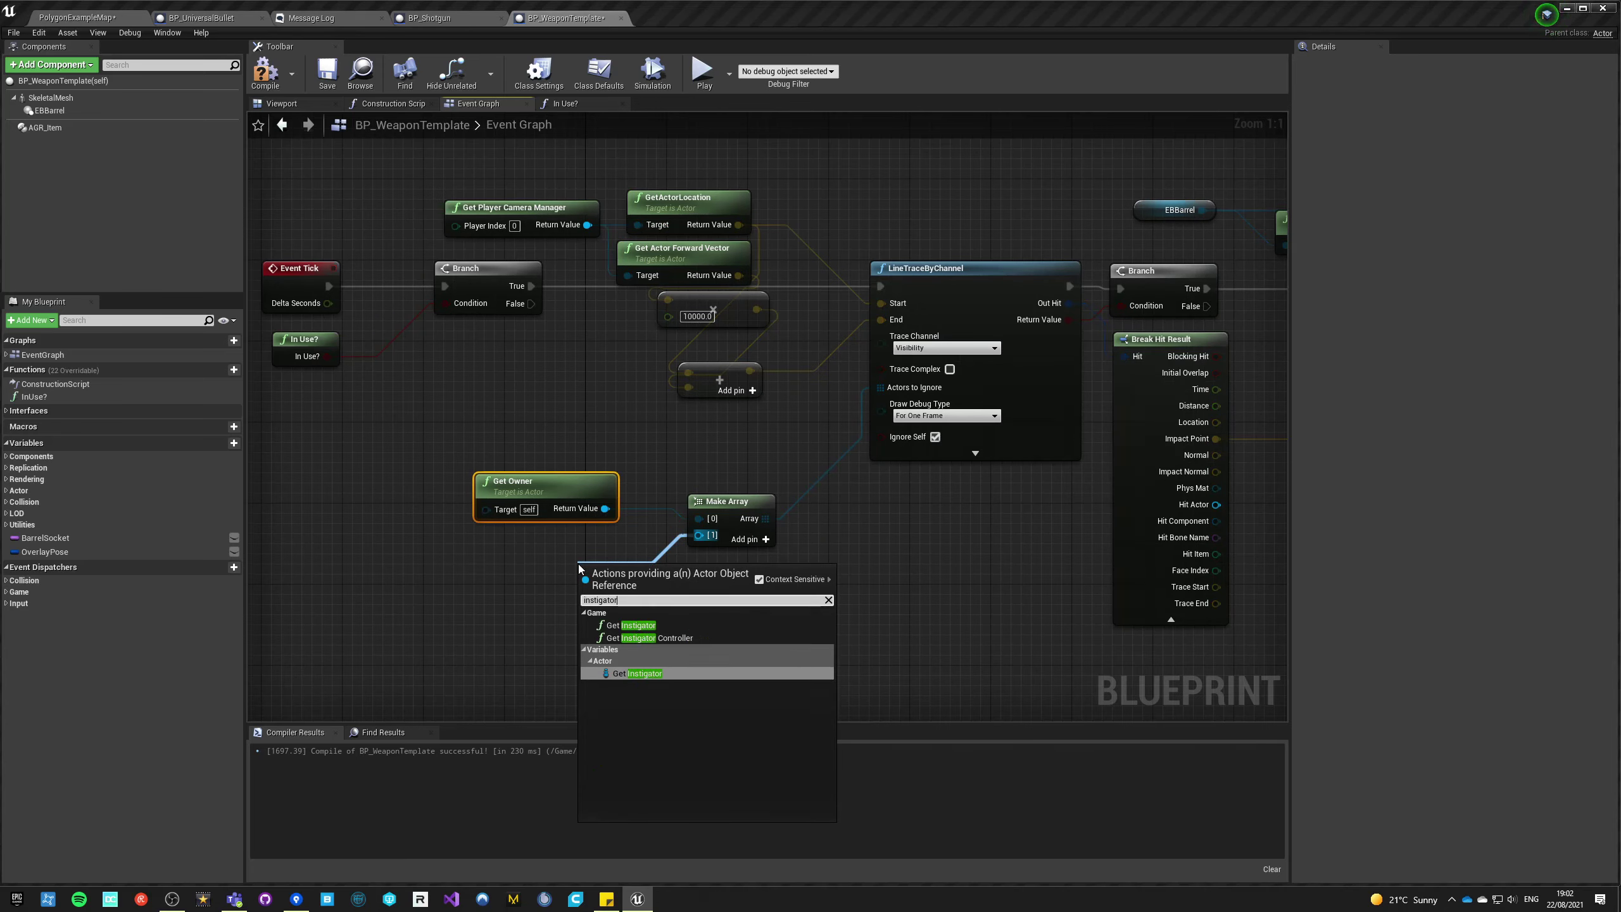
click(637, 673)
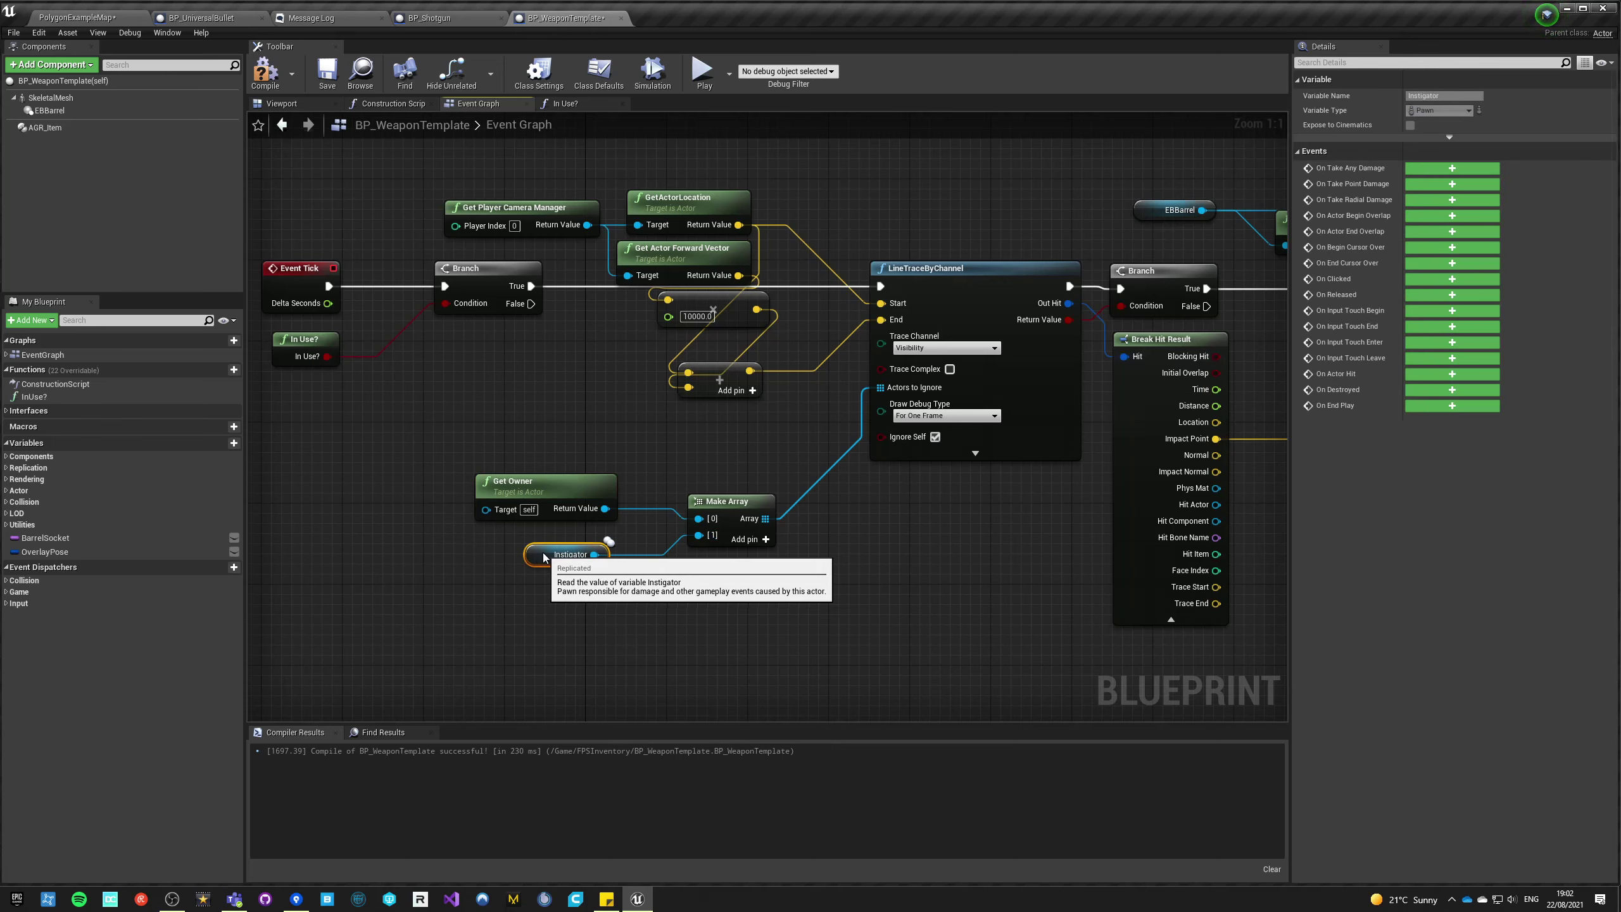
- Add a third Make Array element and search for an attached-actor source to supply it
click(665, 604)
click(744, 539)
drag(700, 551, 596, 616)
click(886, 534)
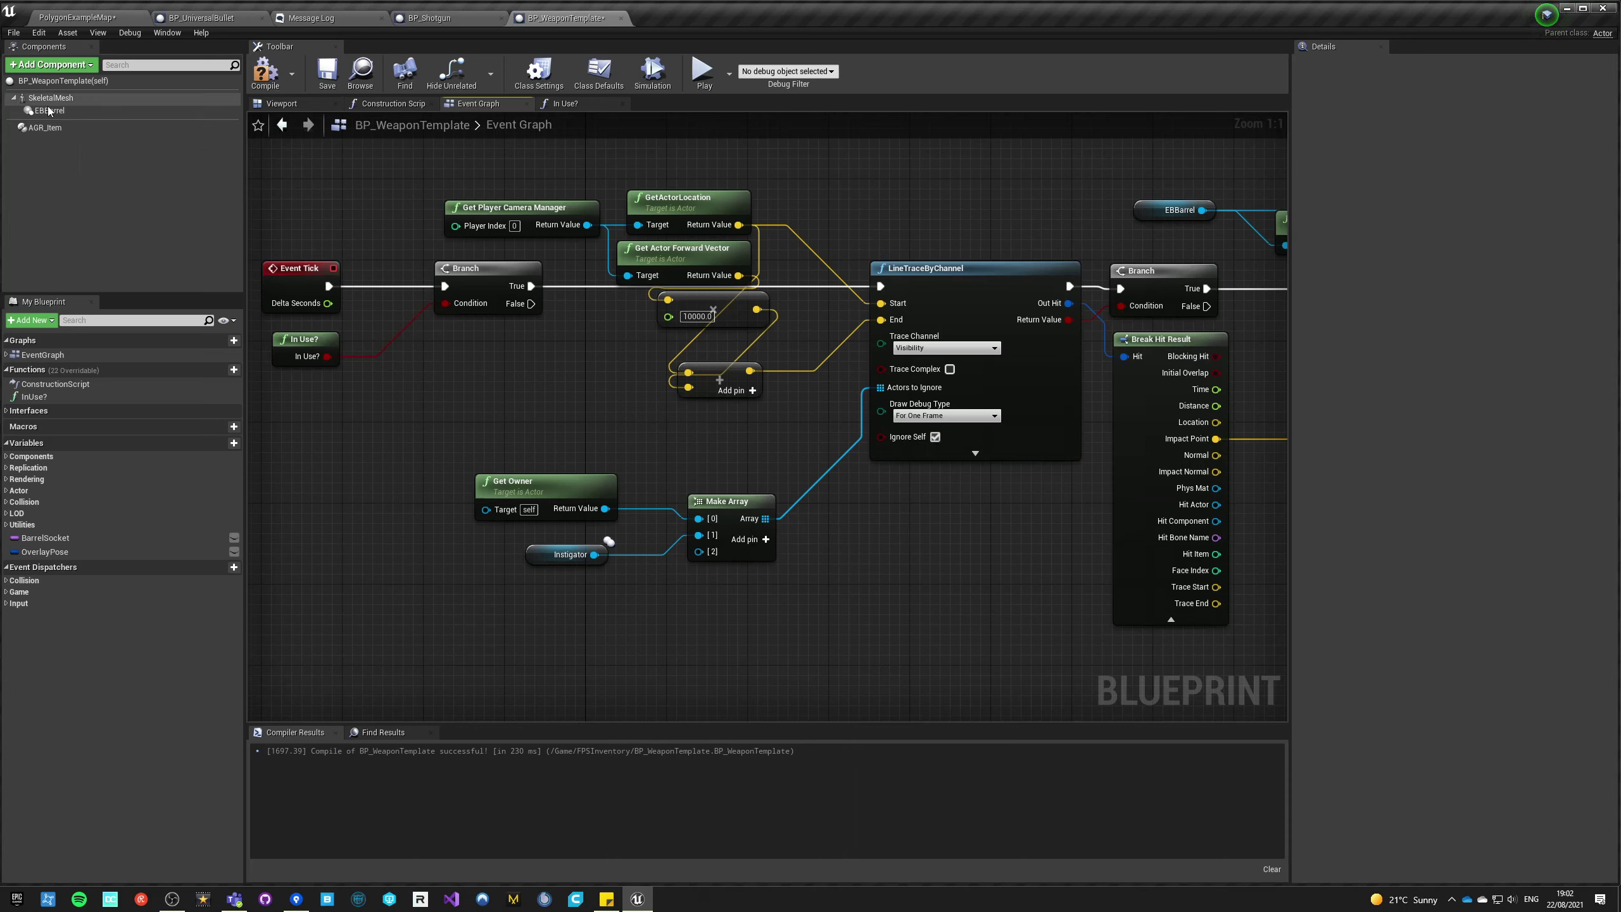
drag(706, 558, 580, 628)
text(attached)
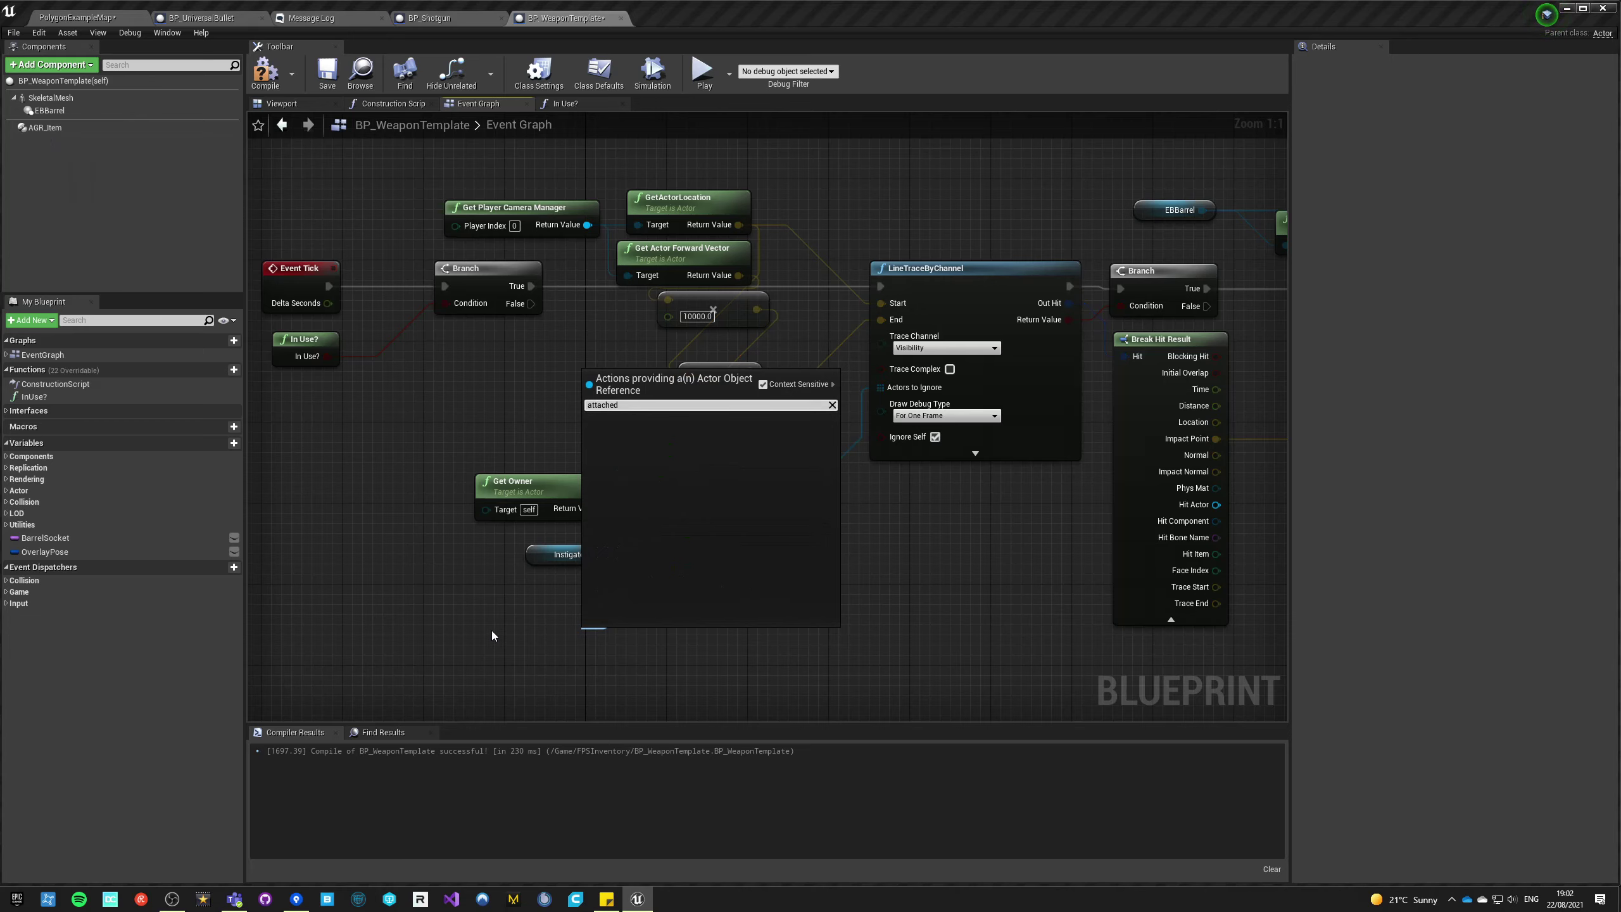
key(Escape)
- Add a Get Attached Actors node above Get Owner and append its Out Actors to the Make Array output with an Append node
right_click(459, 643)
text(get attached ac)
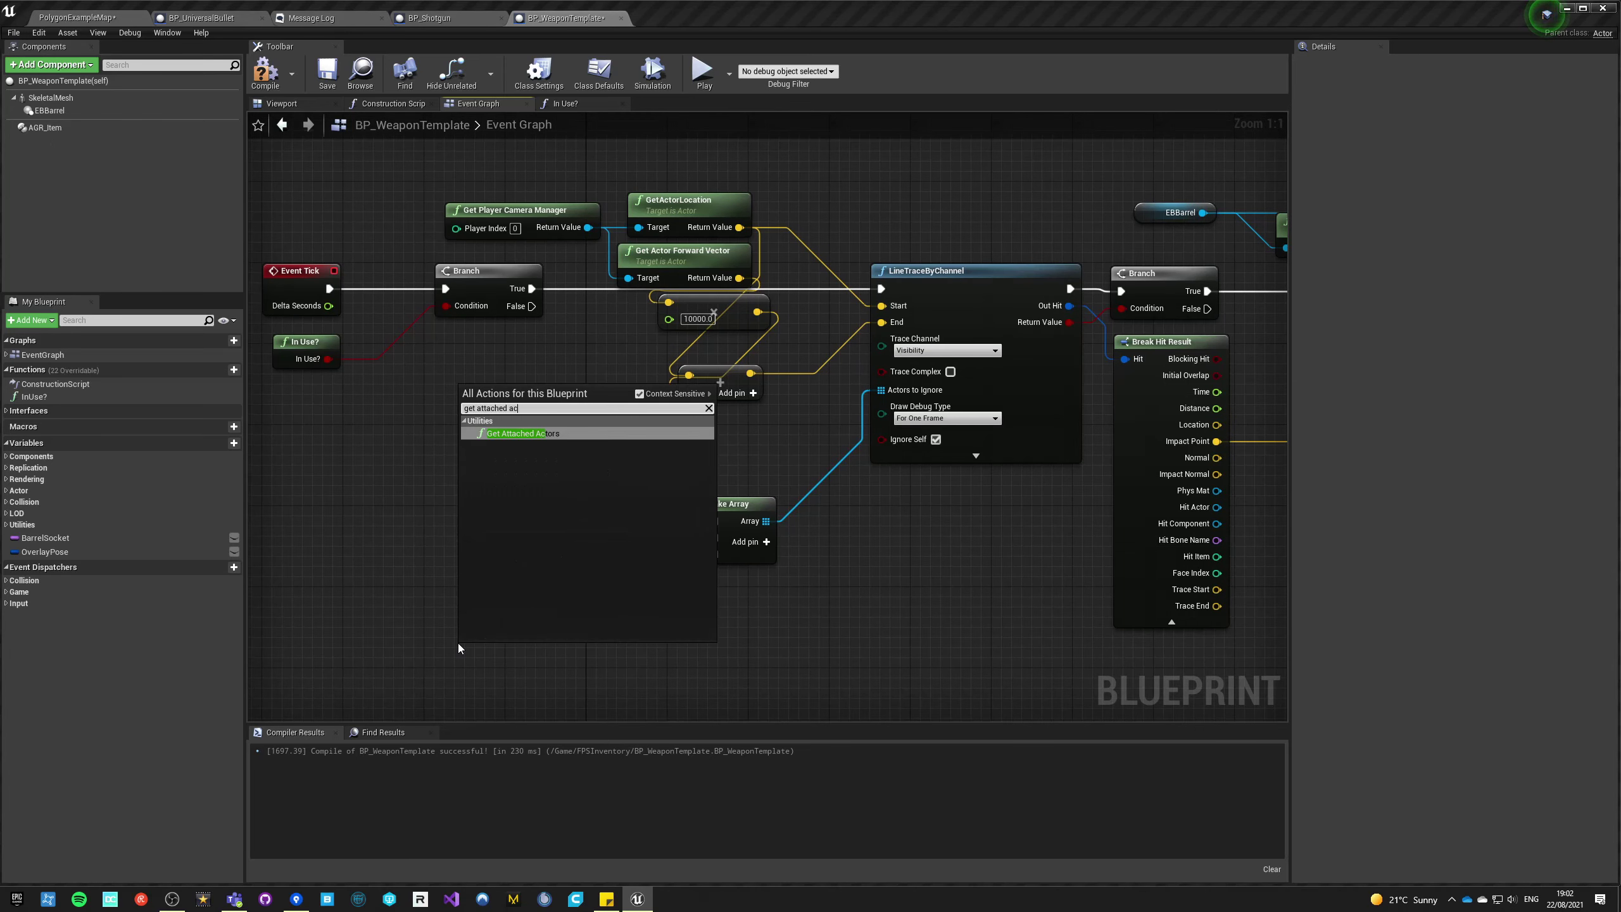
key(Return)
drag(510, 655, 474, 436)
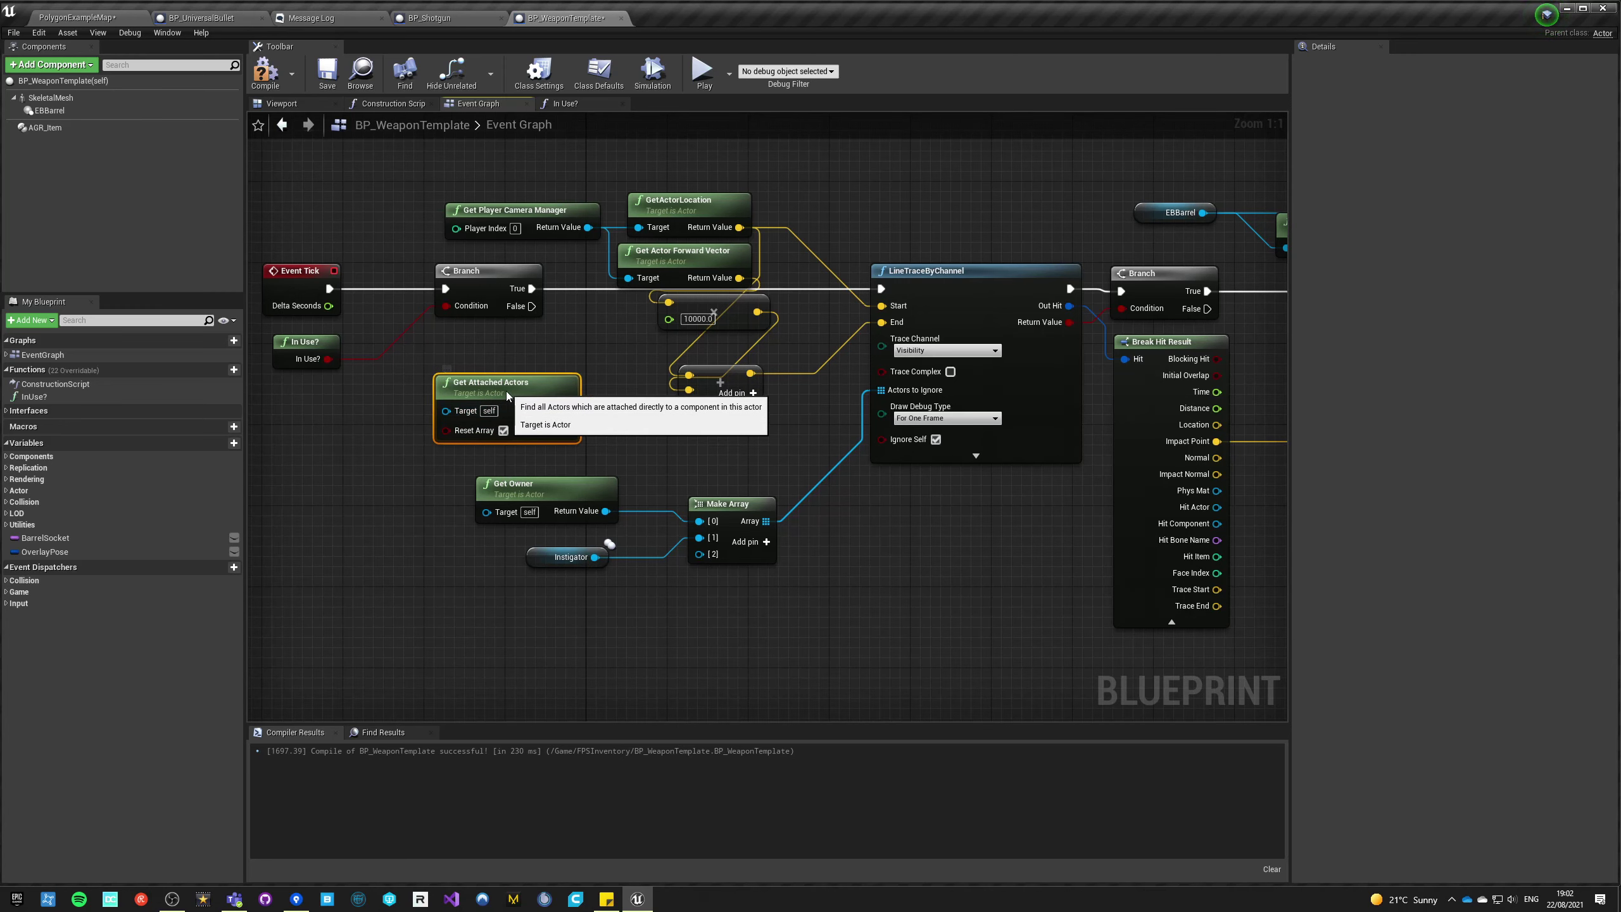
drag(765, 520, 569, 409)
text(append)
key(Return)
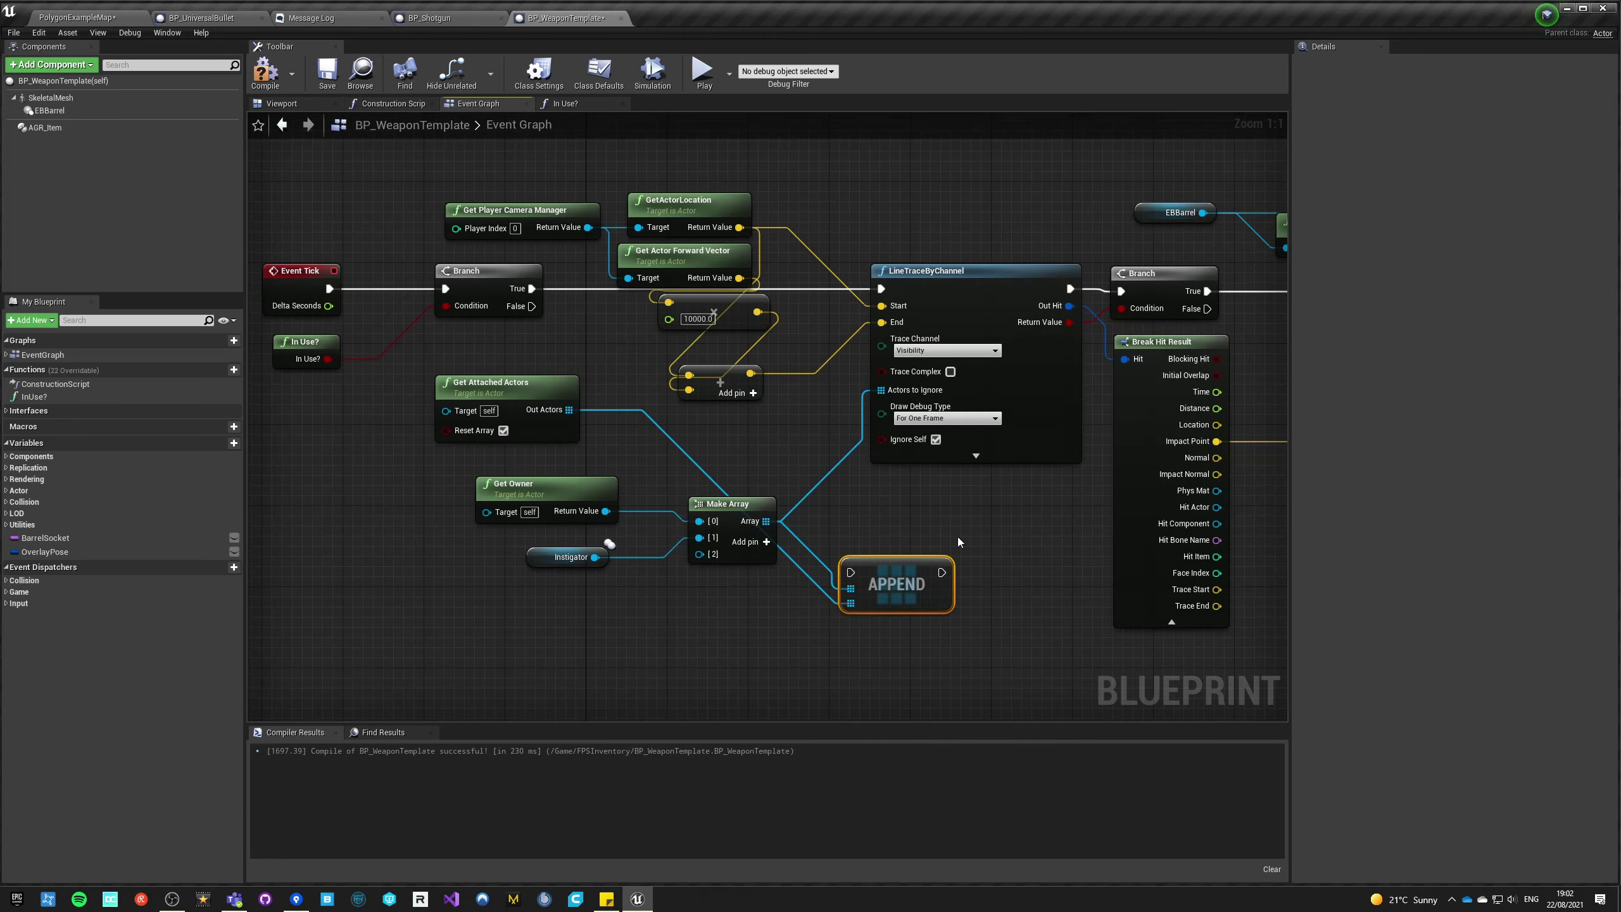
- Move the Append node before LineTraceByChannel and insert it in the execution line after the In Use? Branch's True output
right_drag(943, 455, 676, 454)
drag(676, 187, 855, 497)
right_drag(830, 496, 1286, 466)
drag(791, 363, 883, 363)
drag(750, 555, 719, 273)
drag(385, 260, 826, 261)
click(715, 378)
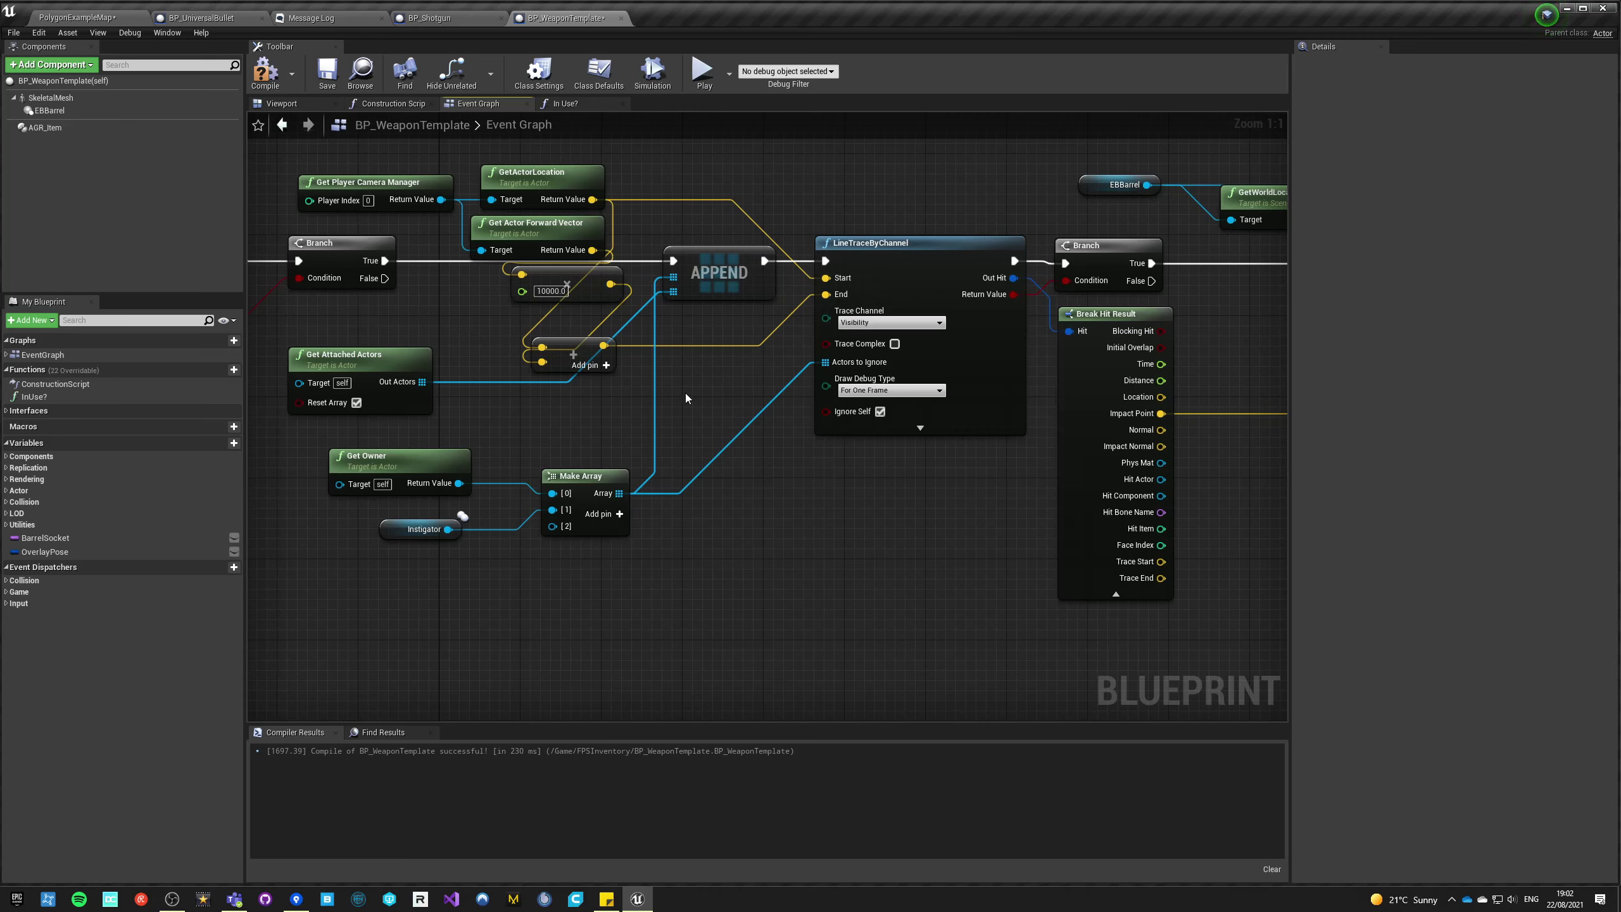
- Remove the unused third element pin from Make Array
right_click(560, 527)
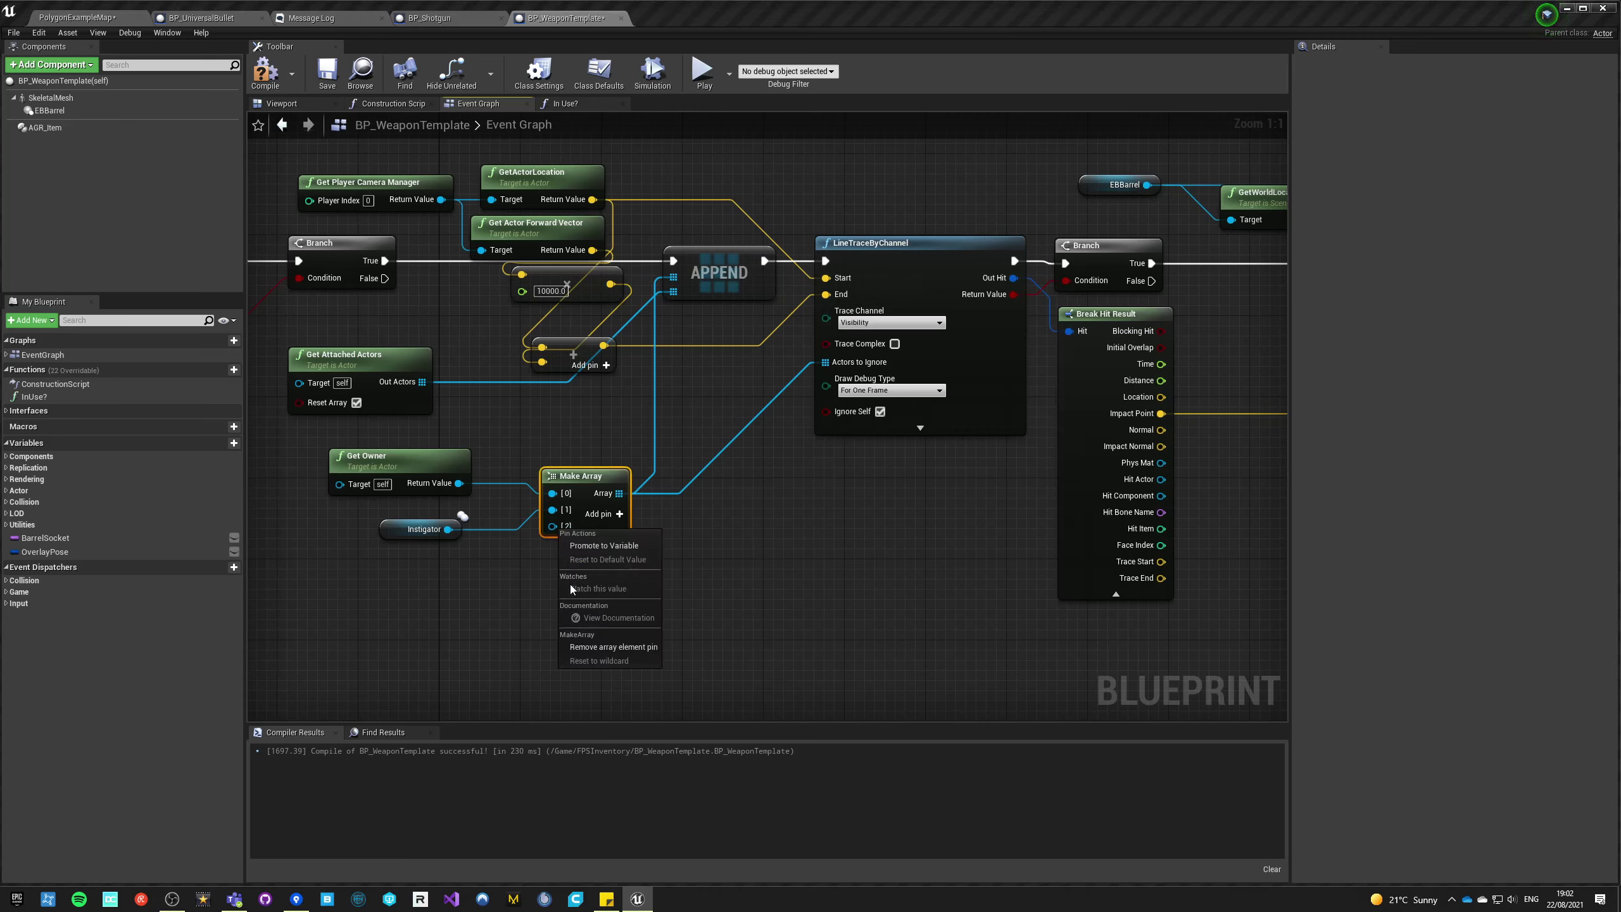
click(587, 648)
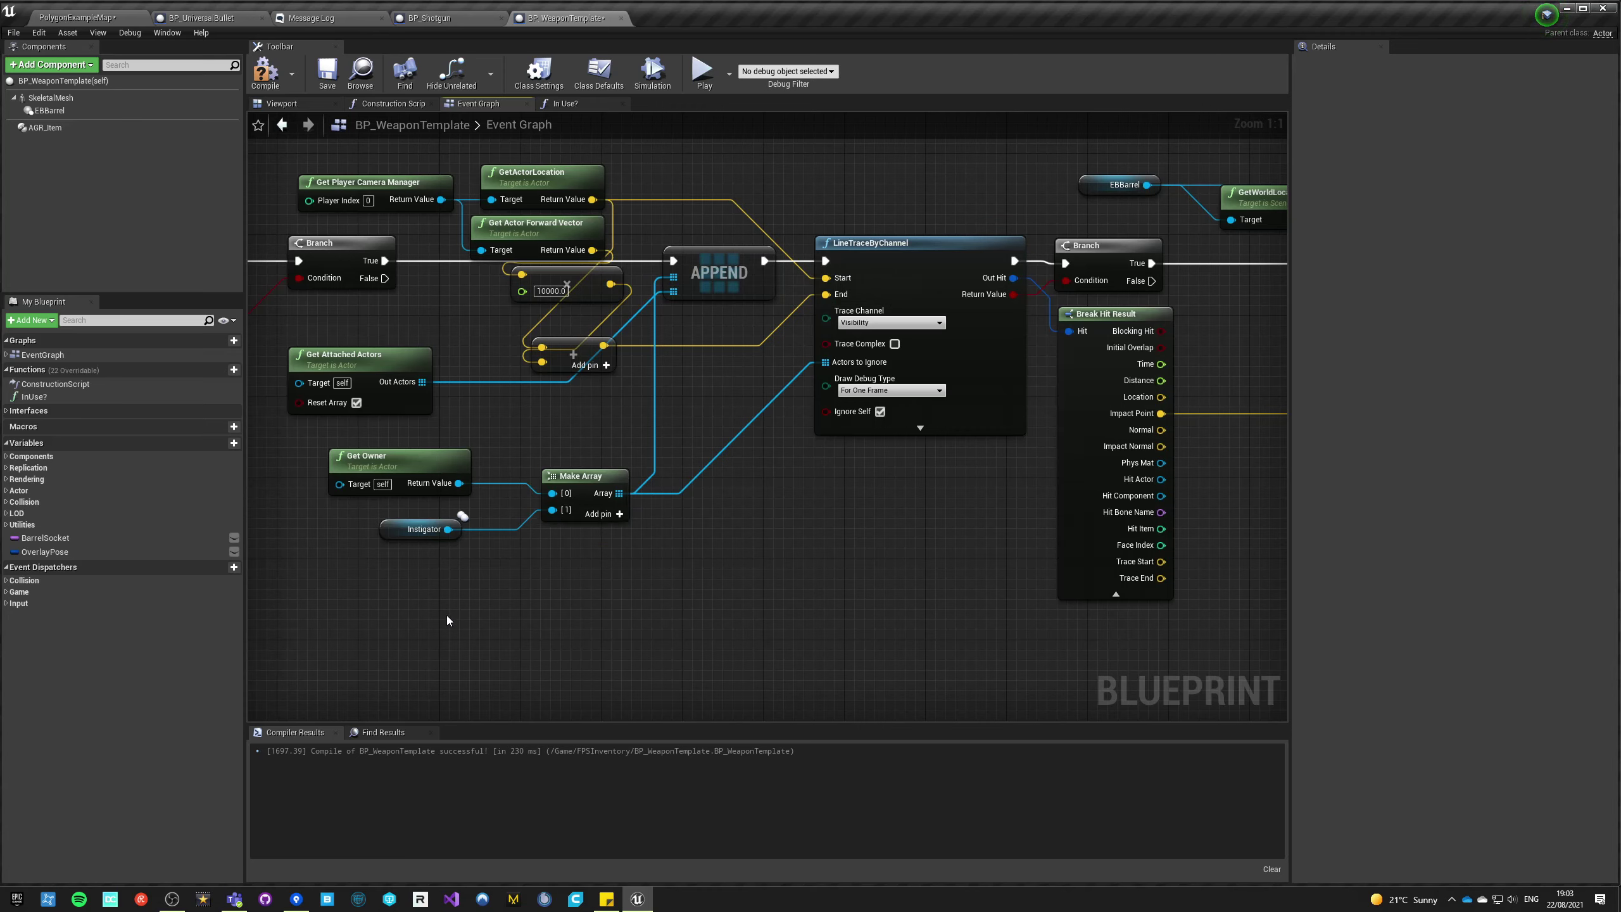
click(422, 529)
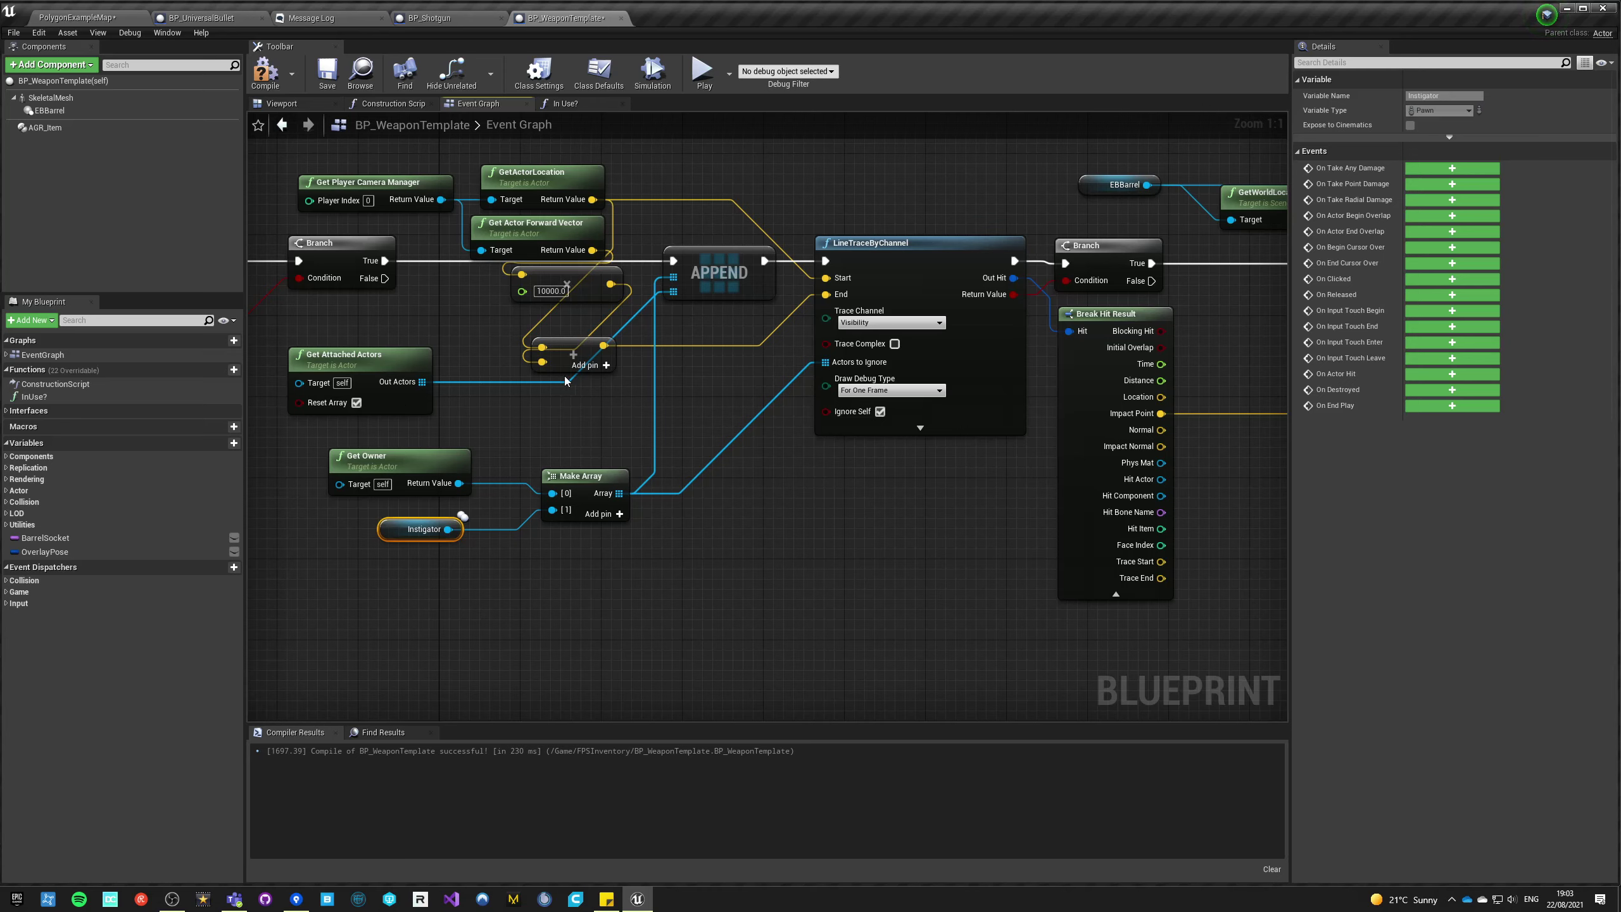
- Move Get Attached Actors closer to Append, and collapse the trace and barrel-rotation nodes into a function named BarrelRotationToCrosshair
drag(390, 364, 567, 405)
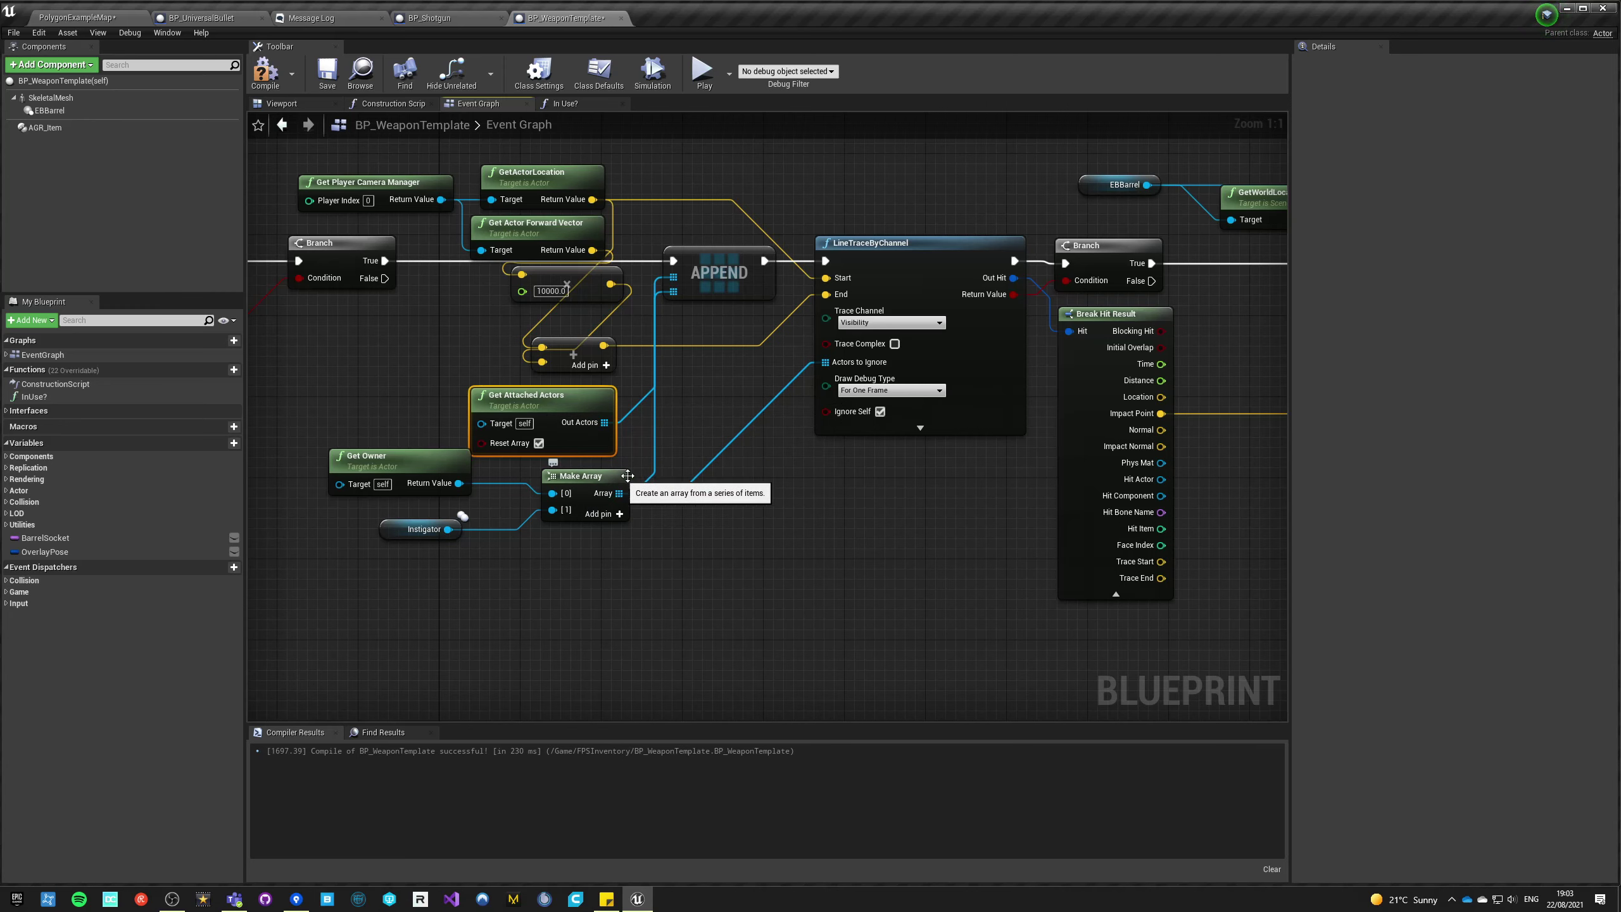
right_drag(393, 346, 538, 395)
scroll(784, 391, down, 1)
drag(547, 161, 1167, 630)
right_click(1098, 289)
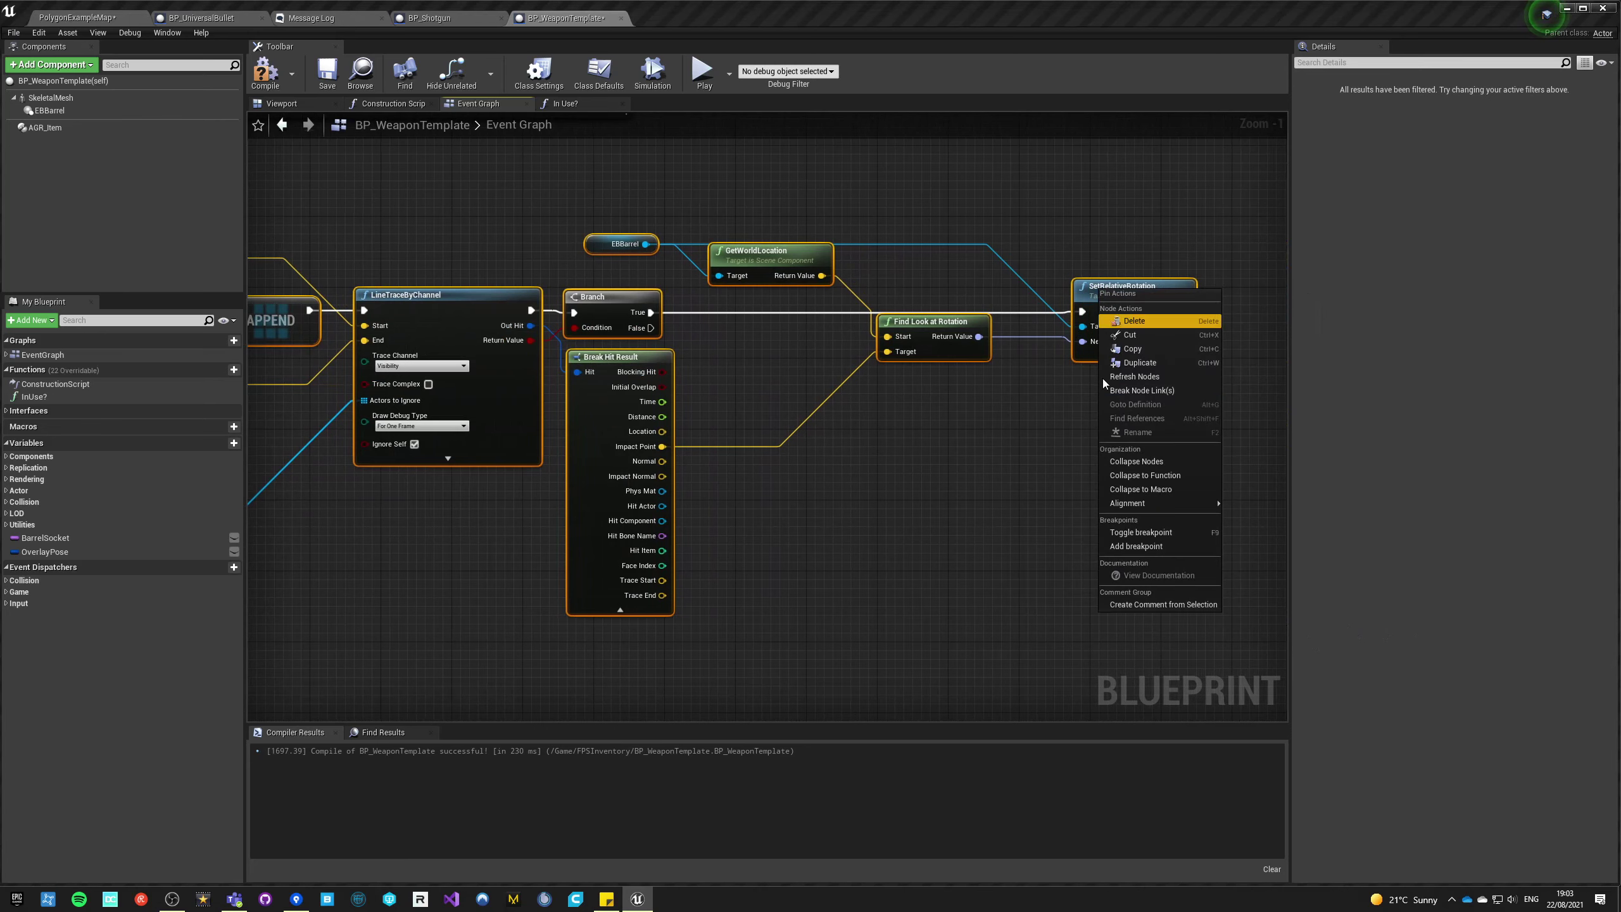
click(1144, 475)
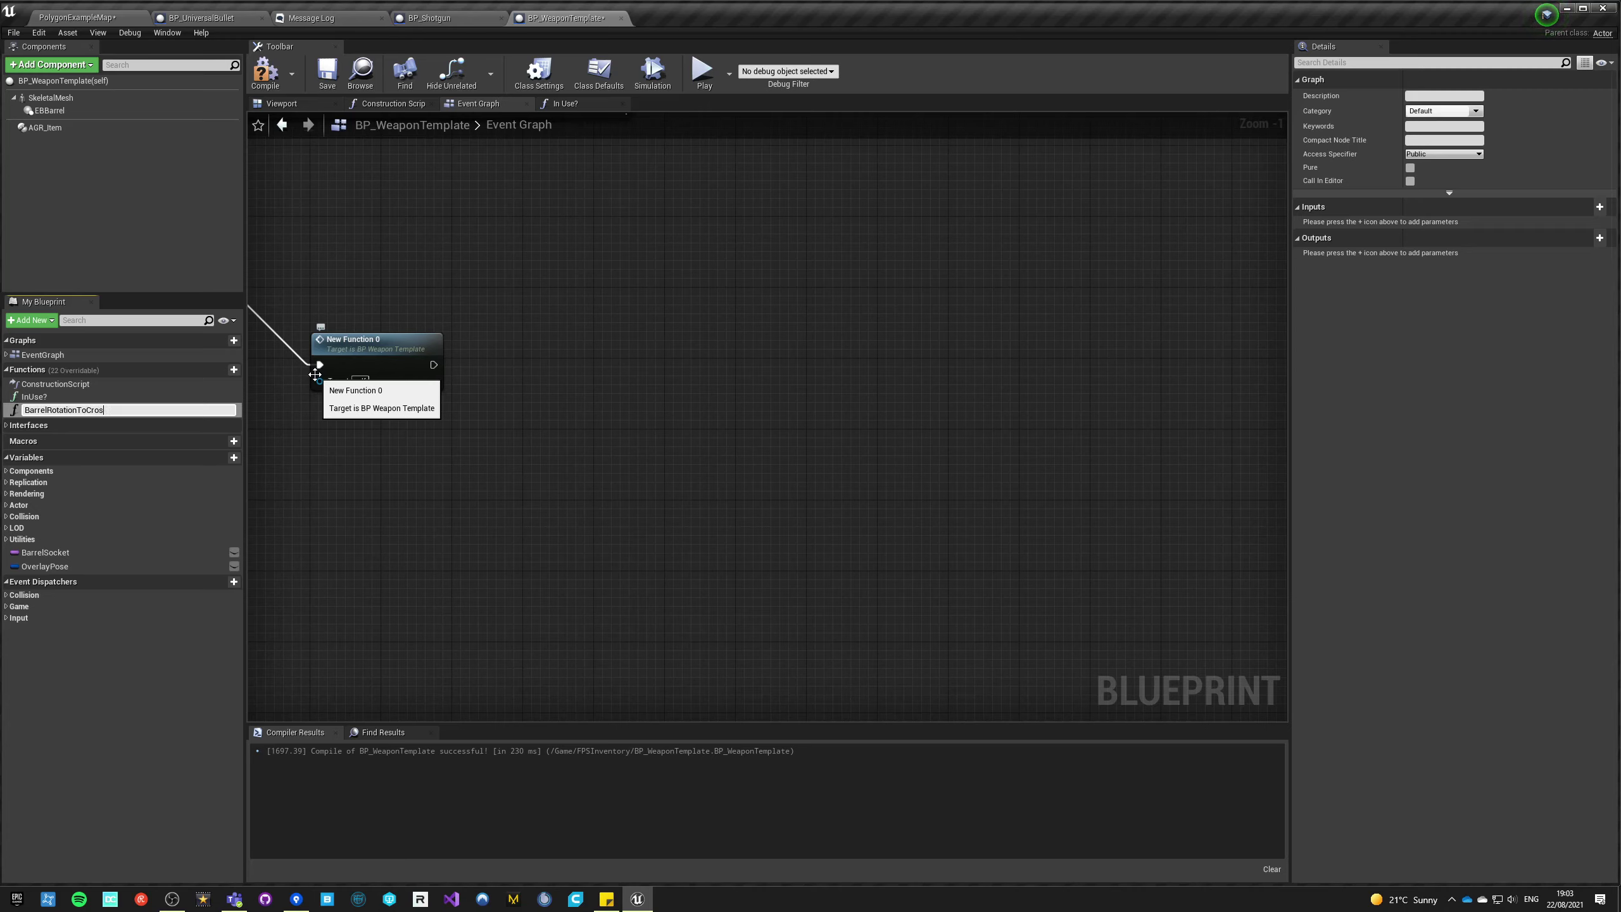
text(r)
key(Return)
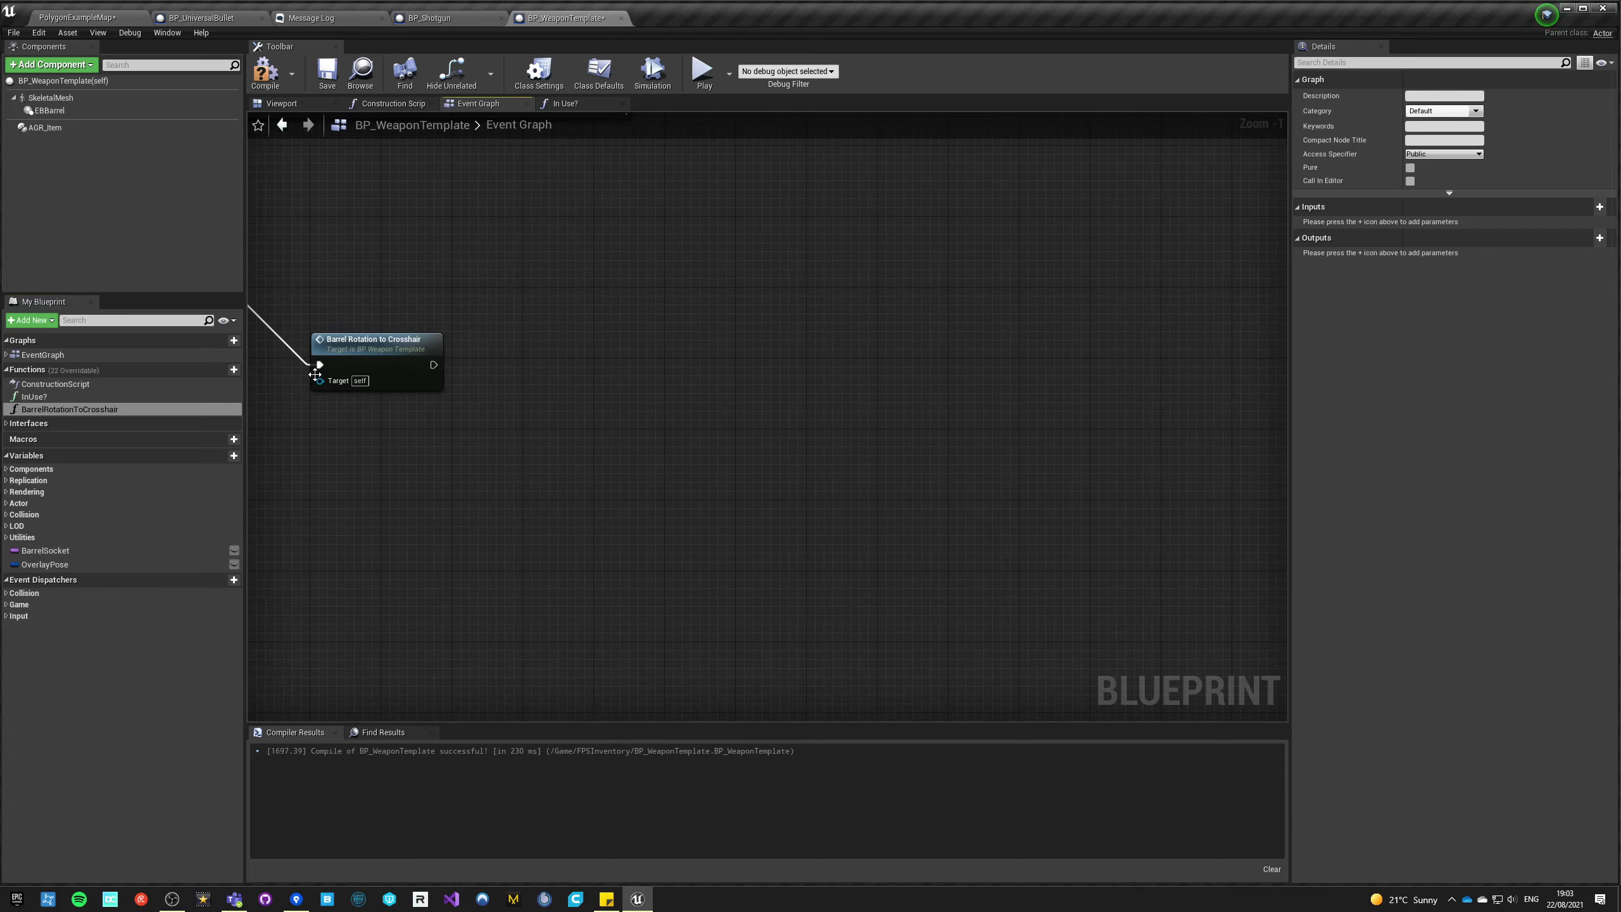
- Inside BarrelRotationToCrosshair, promote the Make Array output to a local variable named Ignored, and wire its SET node between the function entry and Append
double_click(371, 345)
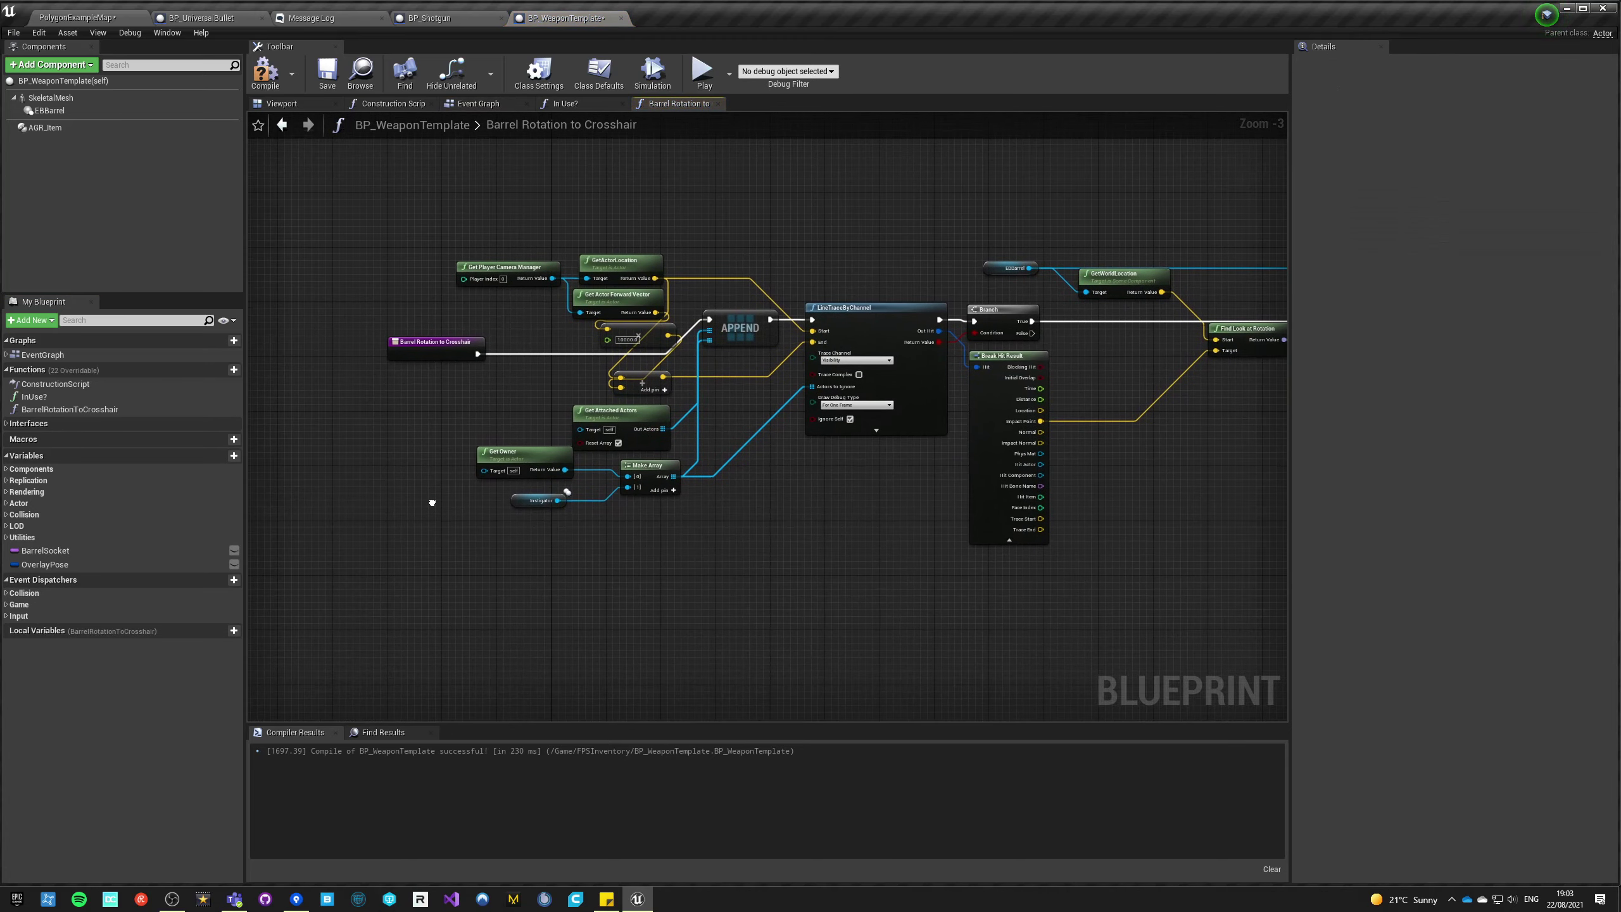
drag(666, 467, 700, 440)
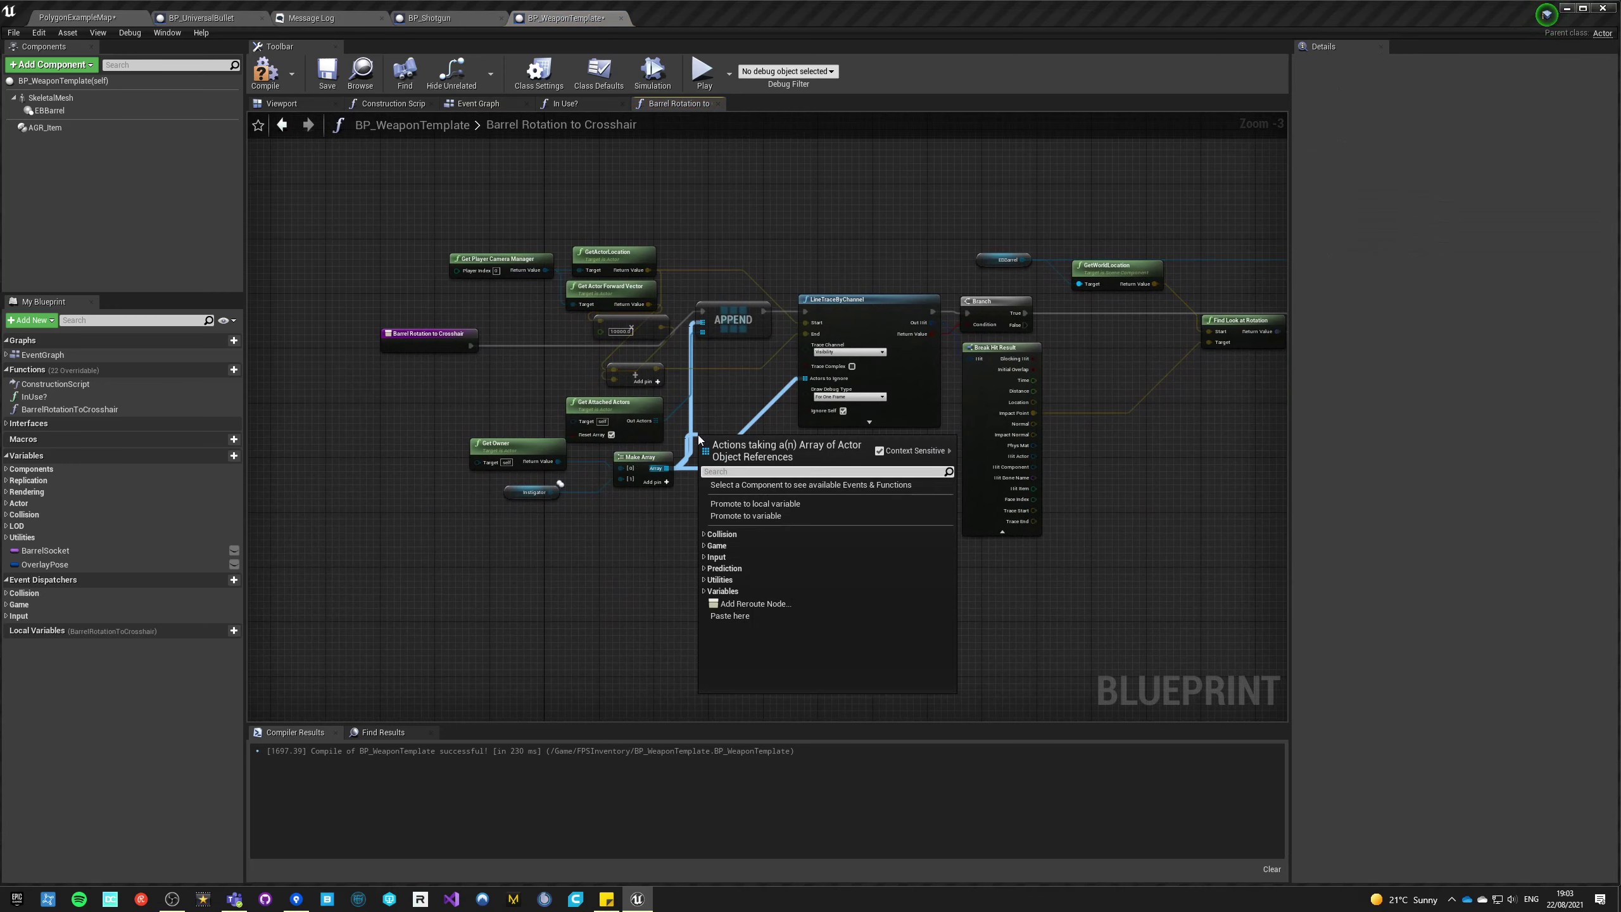
click(751, 506)
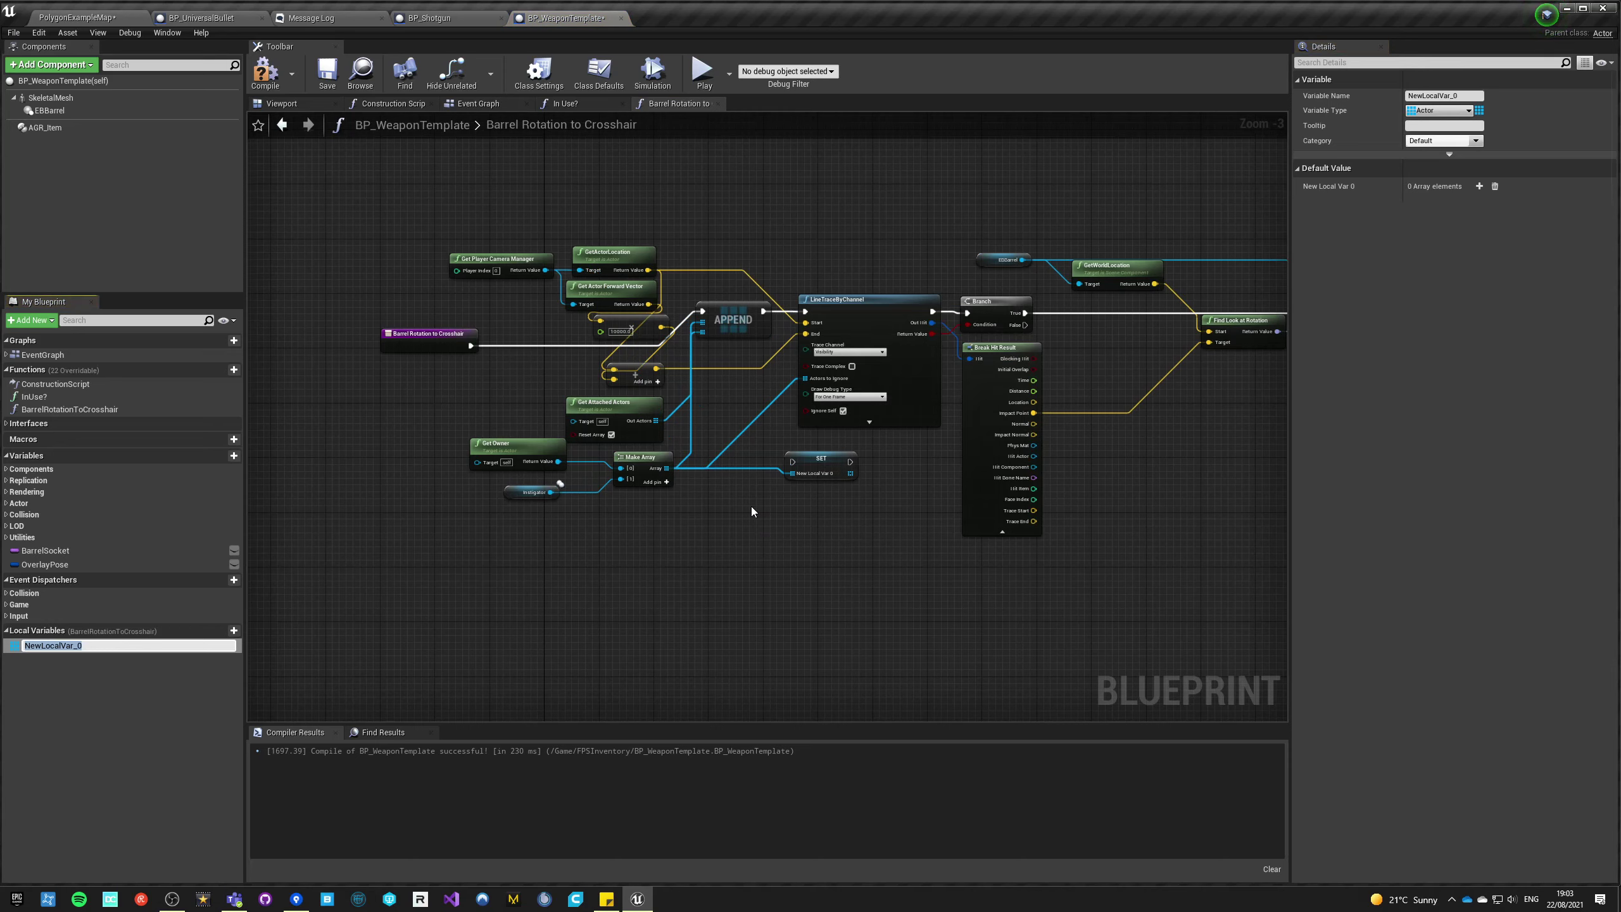
key(Return)
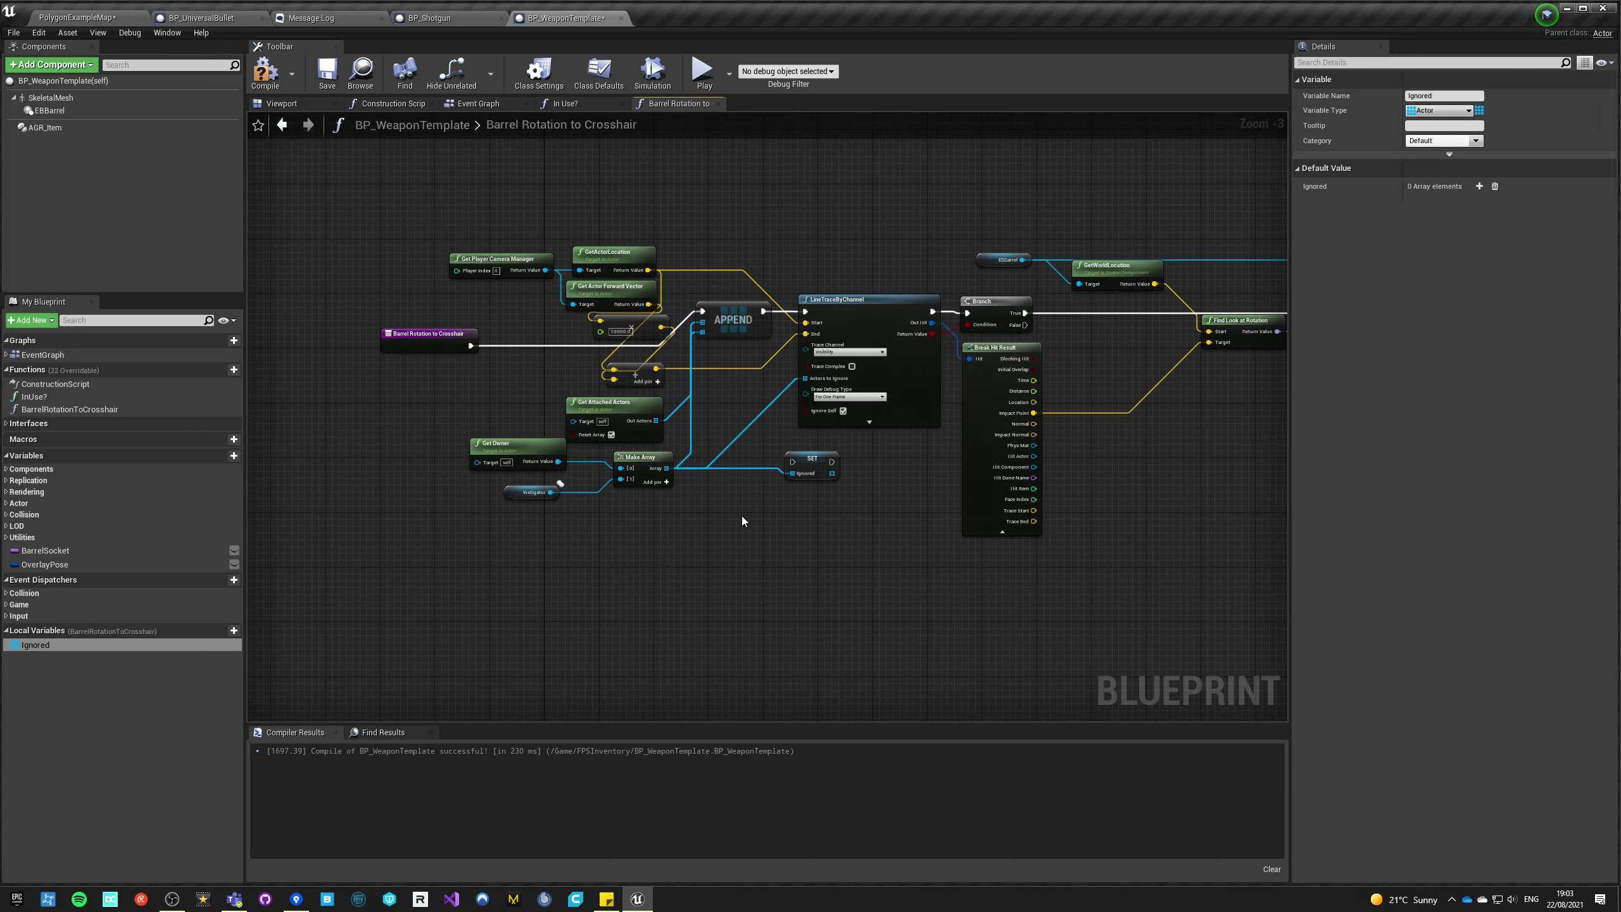
drag(803, 466, 592, 347)
click(566, 383)
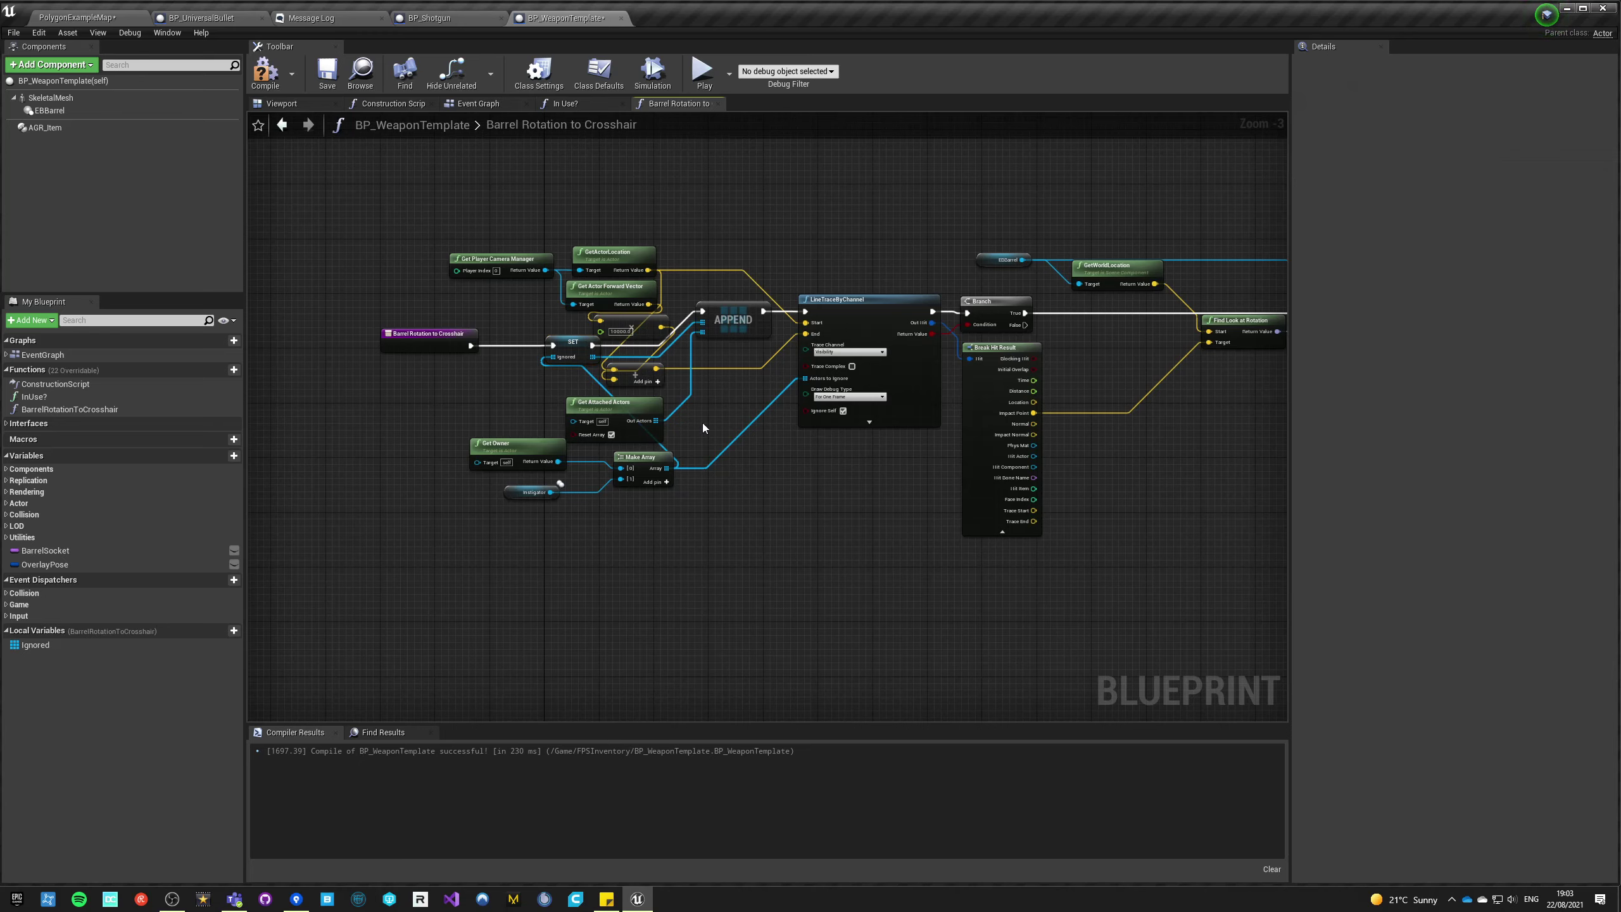
- Unlink Make Array from Actors to Ignore on LineTraceByChannel, connect a getter for the local variable Ignored instead, and compile
scroll(702, 424, up, 2)
click(592, 401)
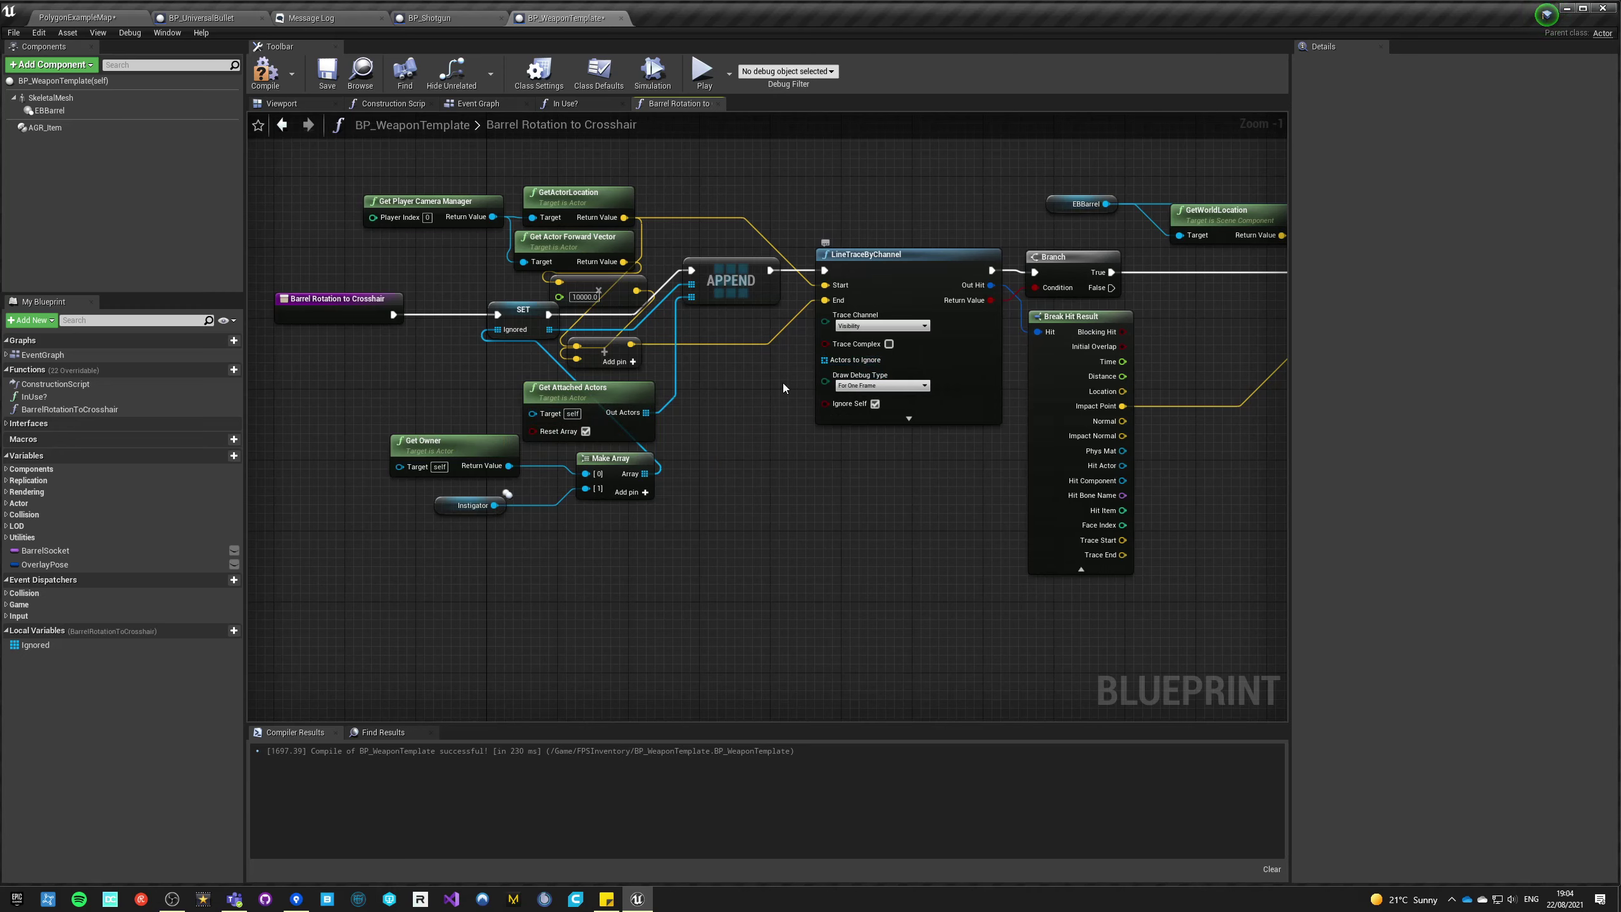
drag(35, 643, 726, 383)
click(764, 473)
click(740, 472)
click(265, 71)
- Move Append and all nodes after it further from SET, aligned with the execution line, and close the function graph
scroll(395, 274, down, 2)
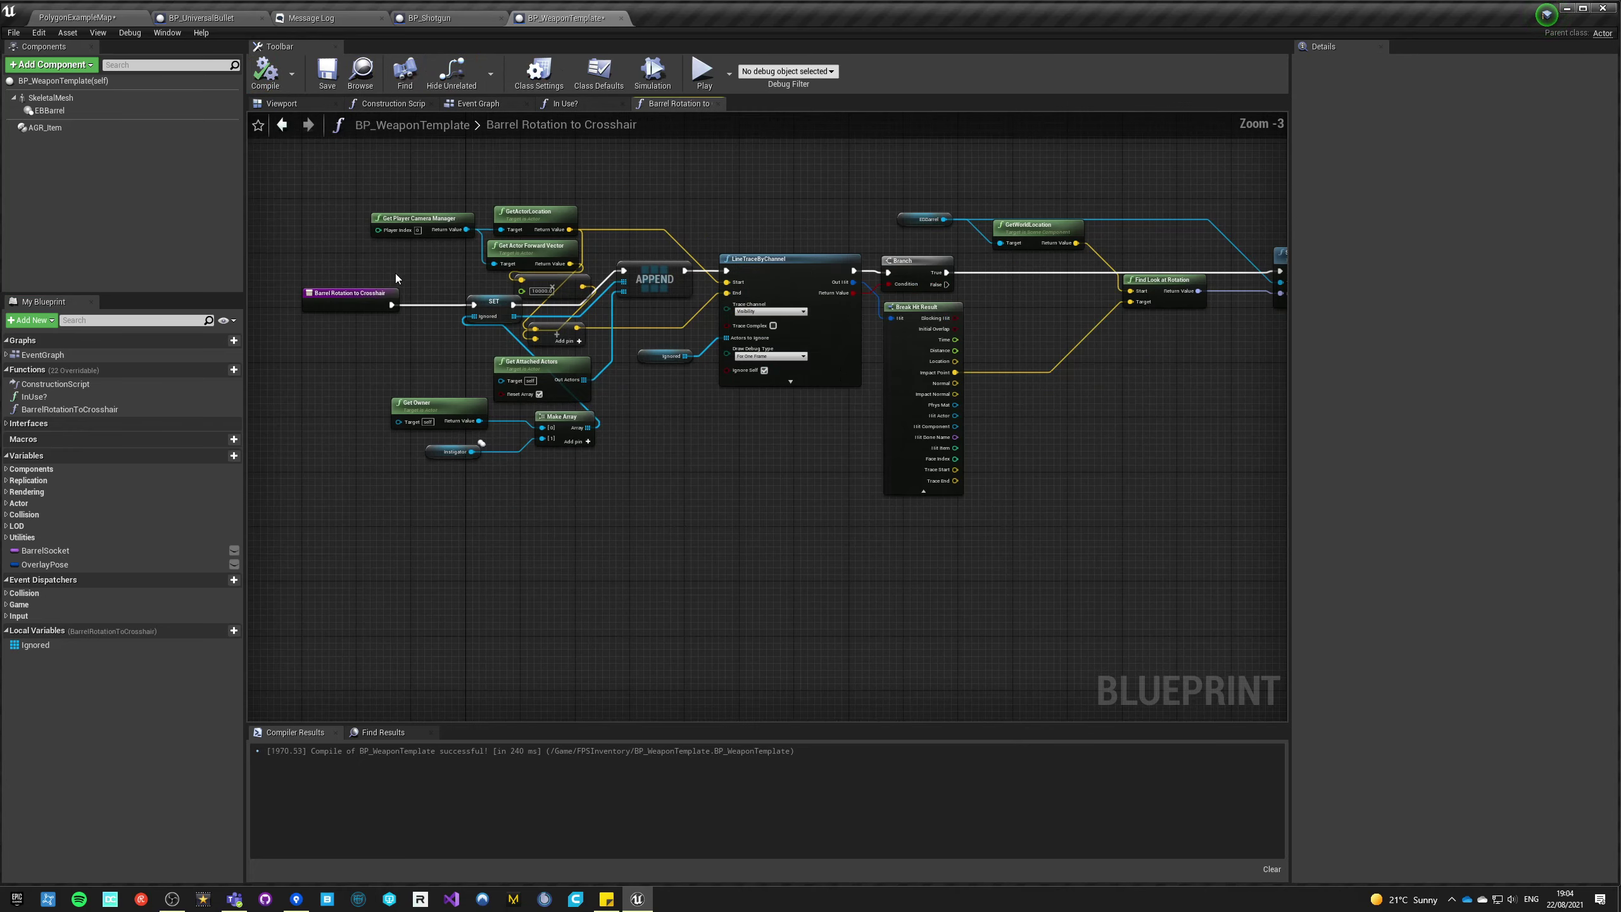
scroll(396, 277, down, 1)
right_drag(393, 266, 453, 304)
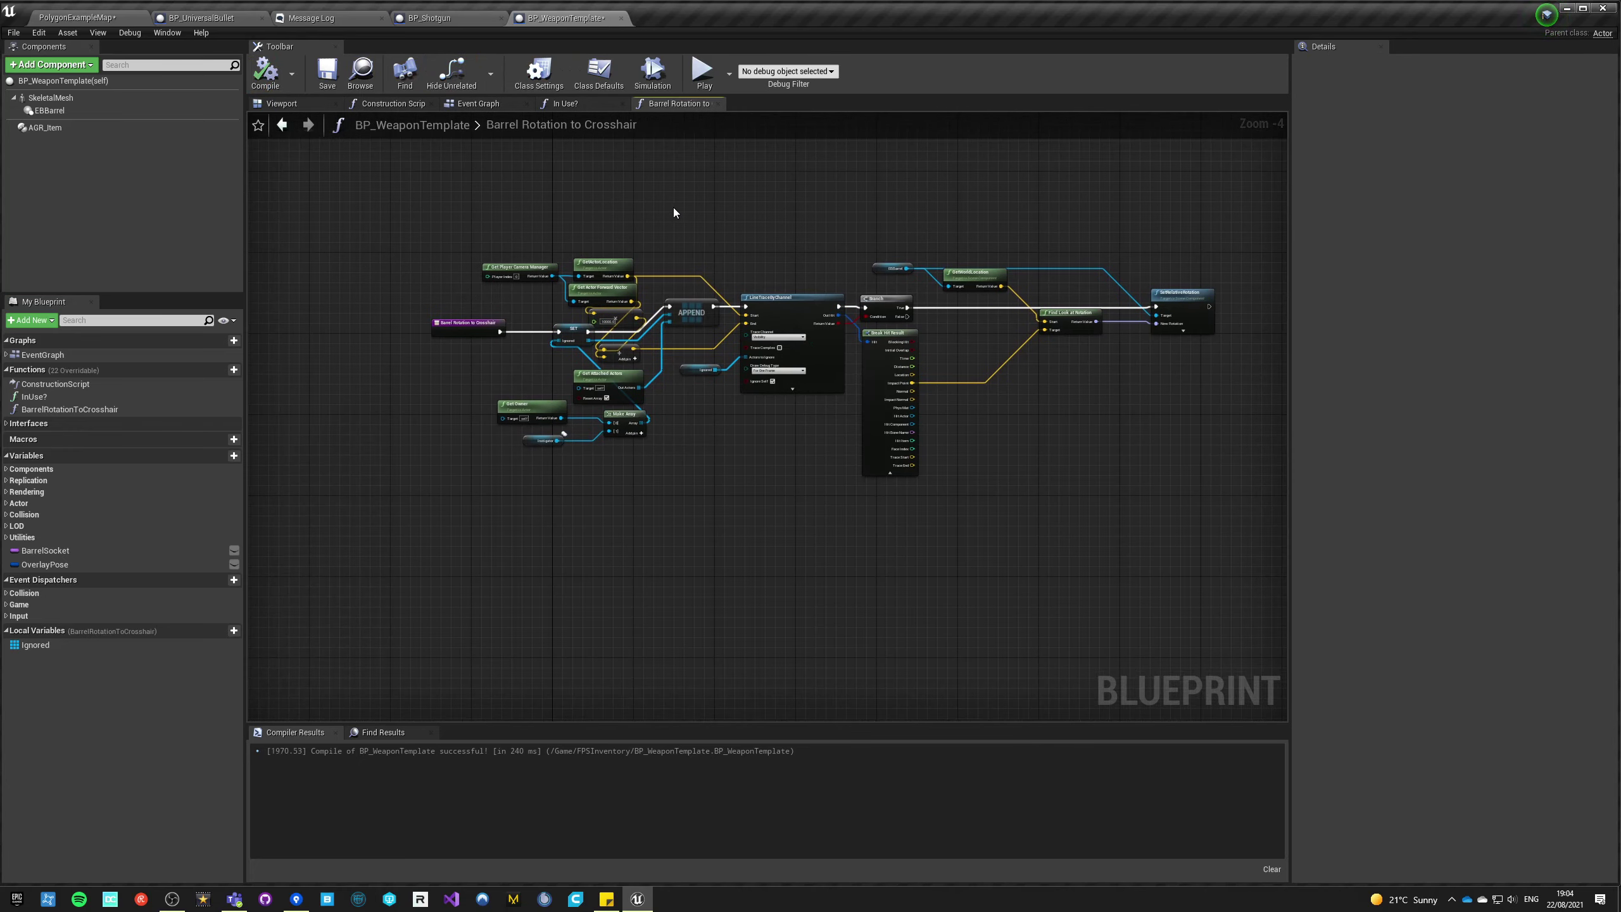
drag(779, 296, 814, 321)
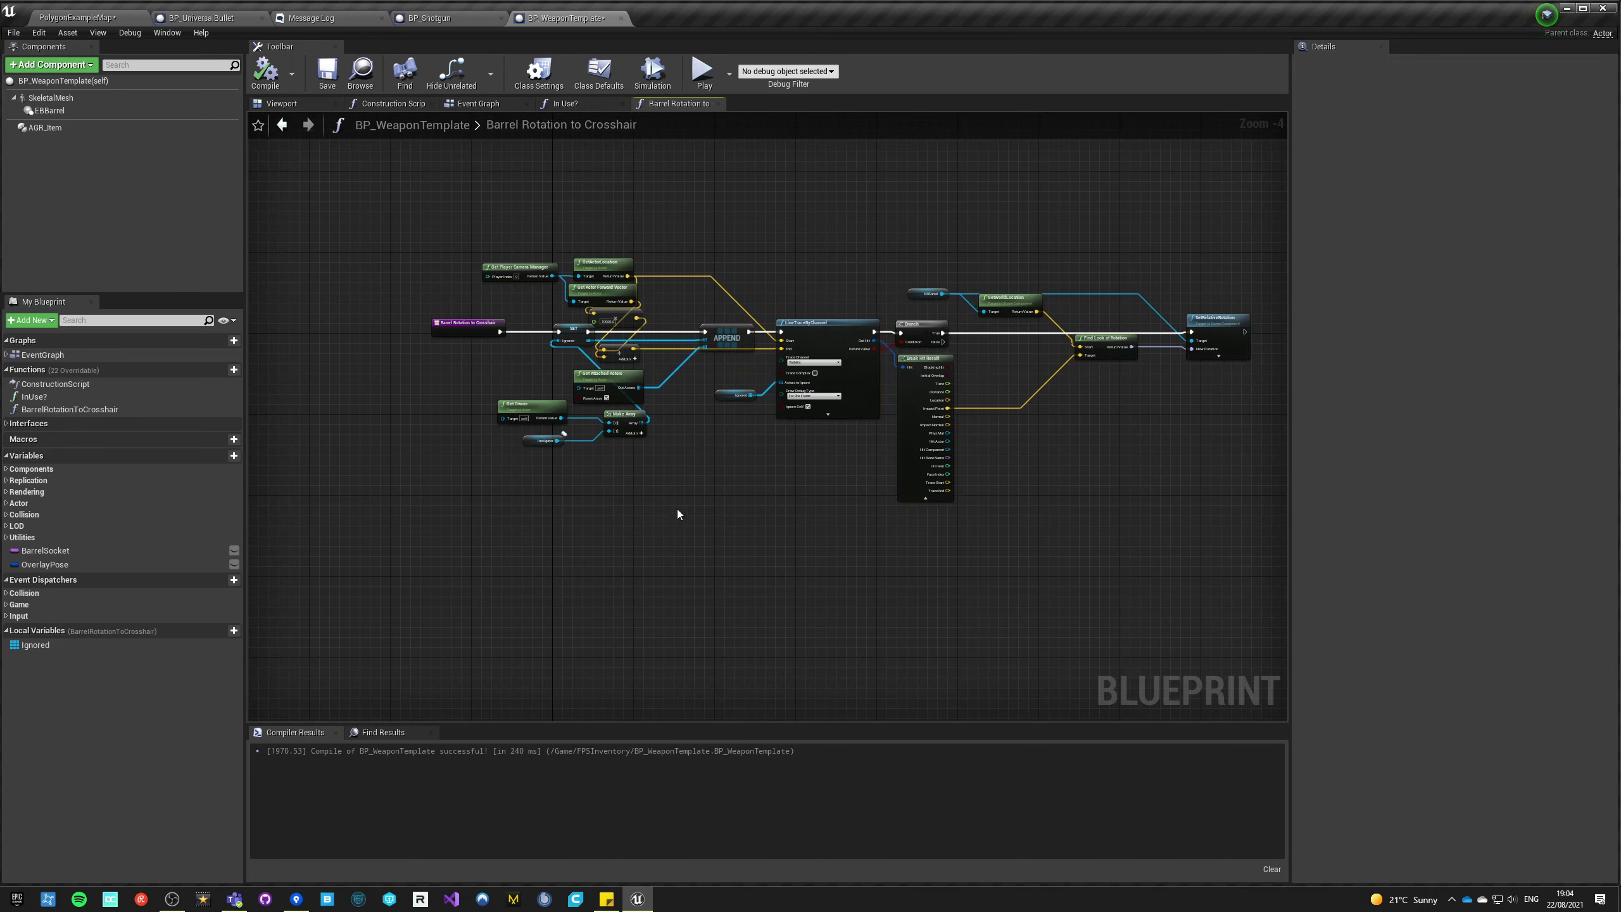
click(718, 103)
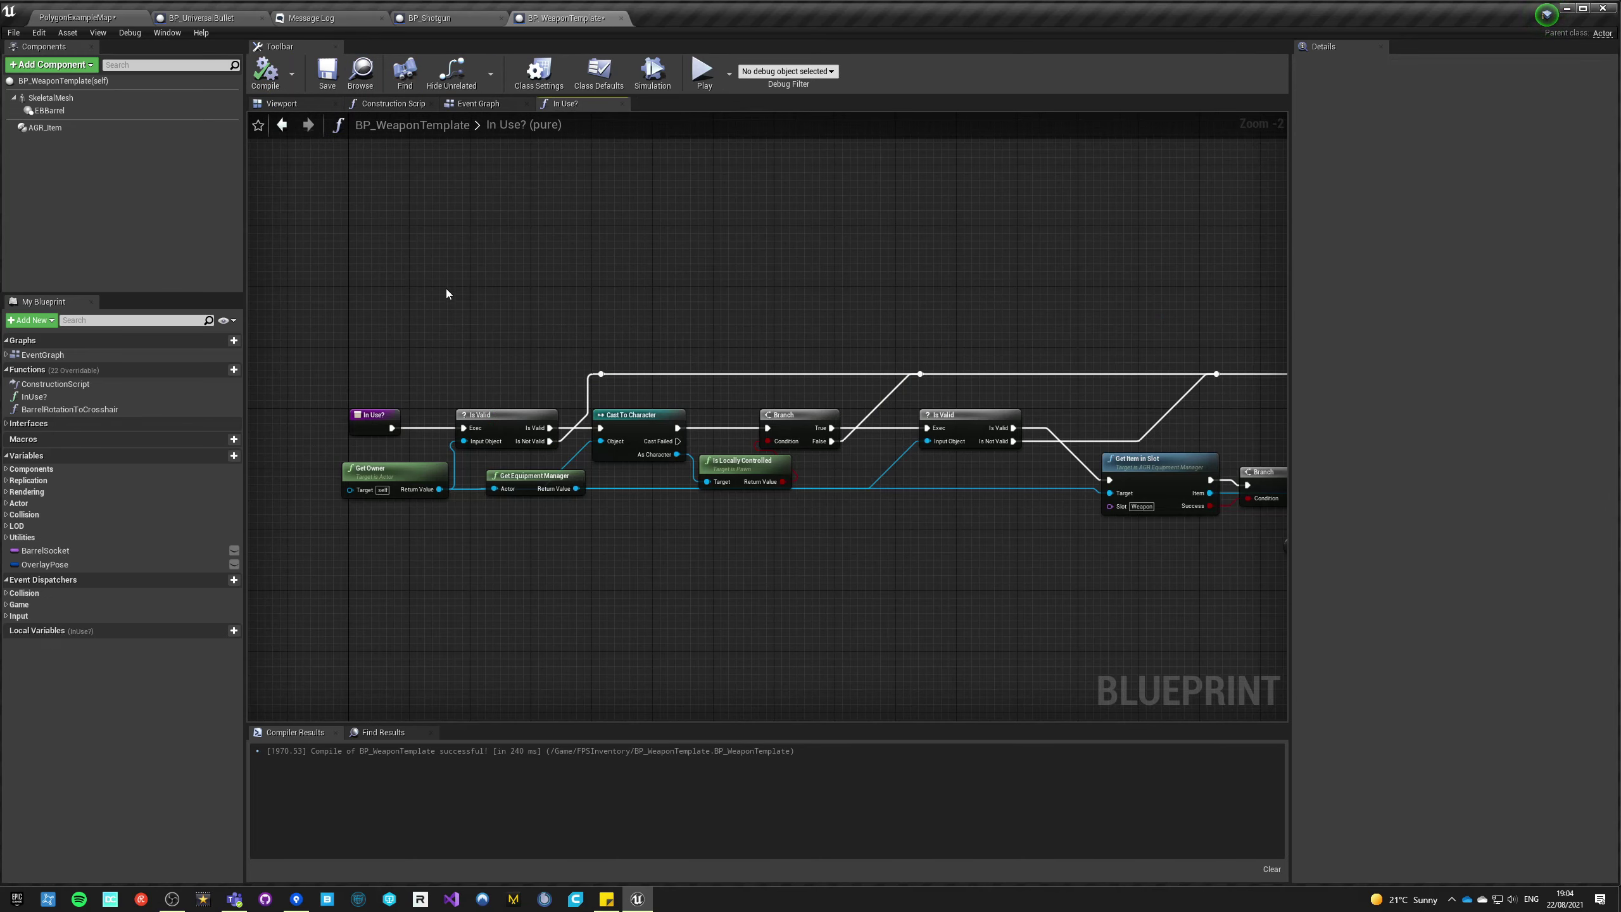
- Play-test PolygonExampleMap: pick up the Hand Cannon, aim at surfaces near and far, aim down sights, and stop the session
click(118, 19)
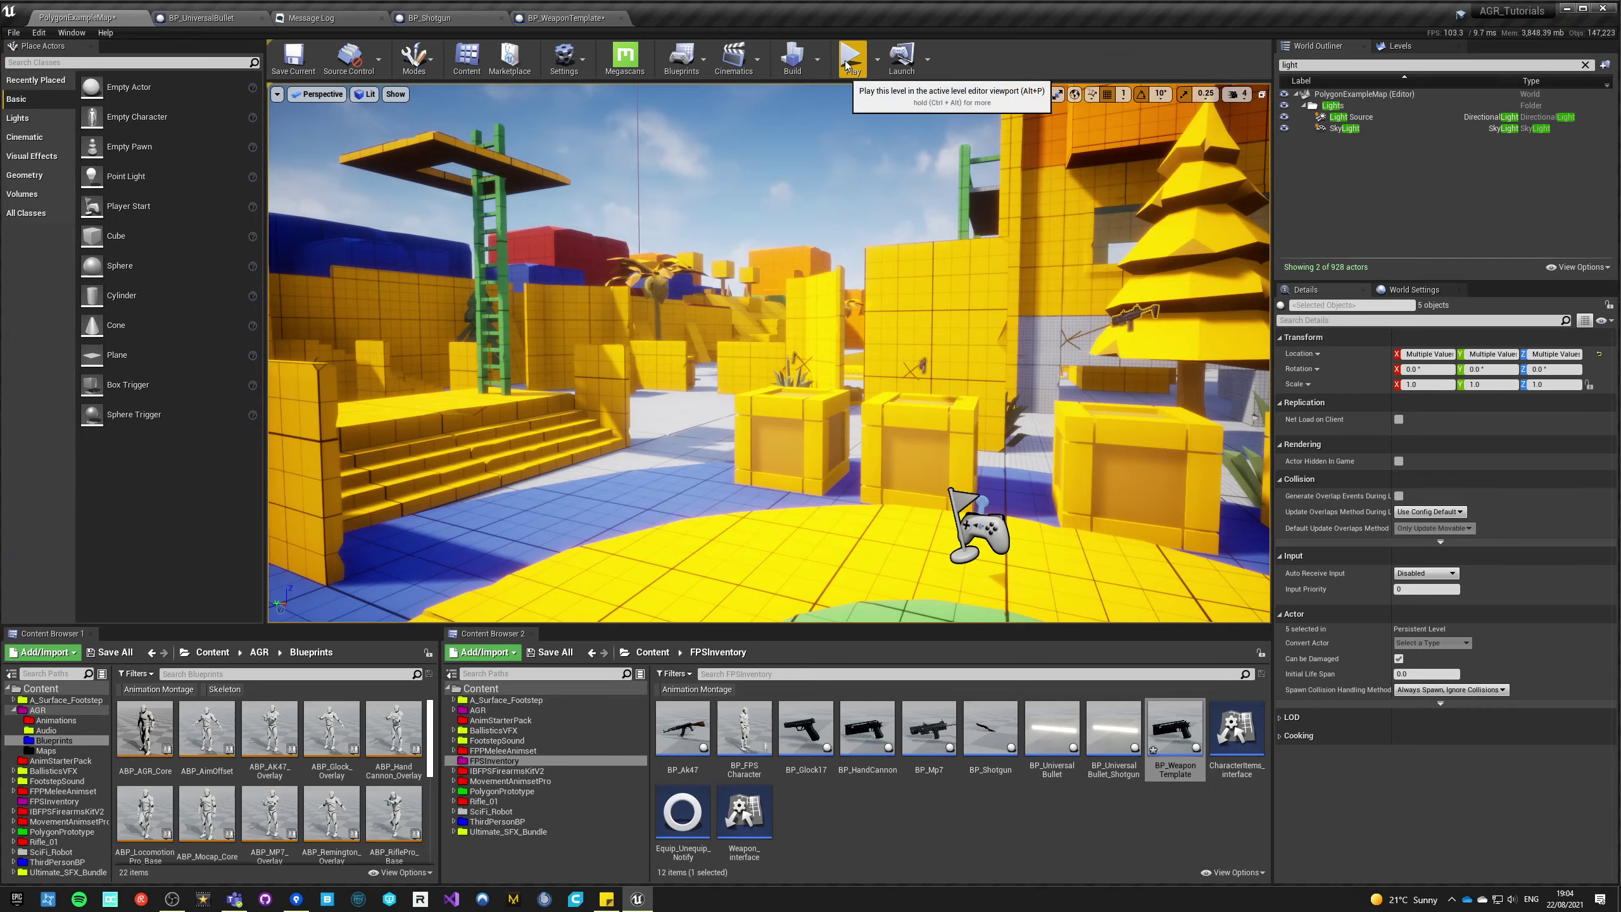
key(alt+p)
key(w)
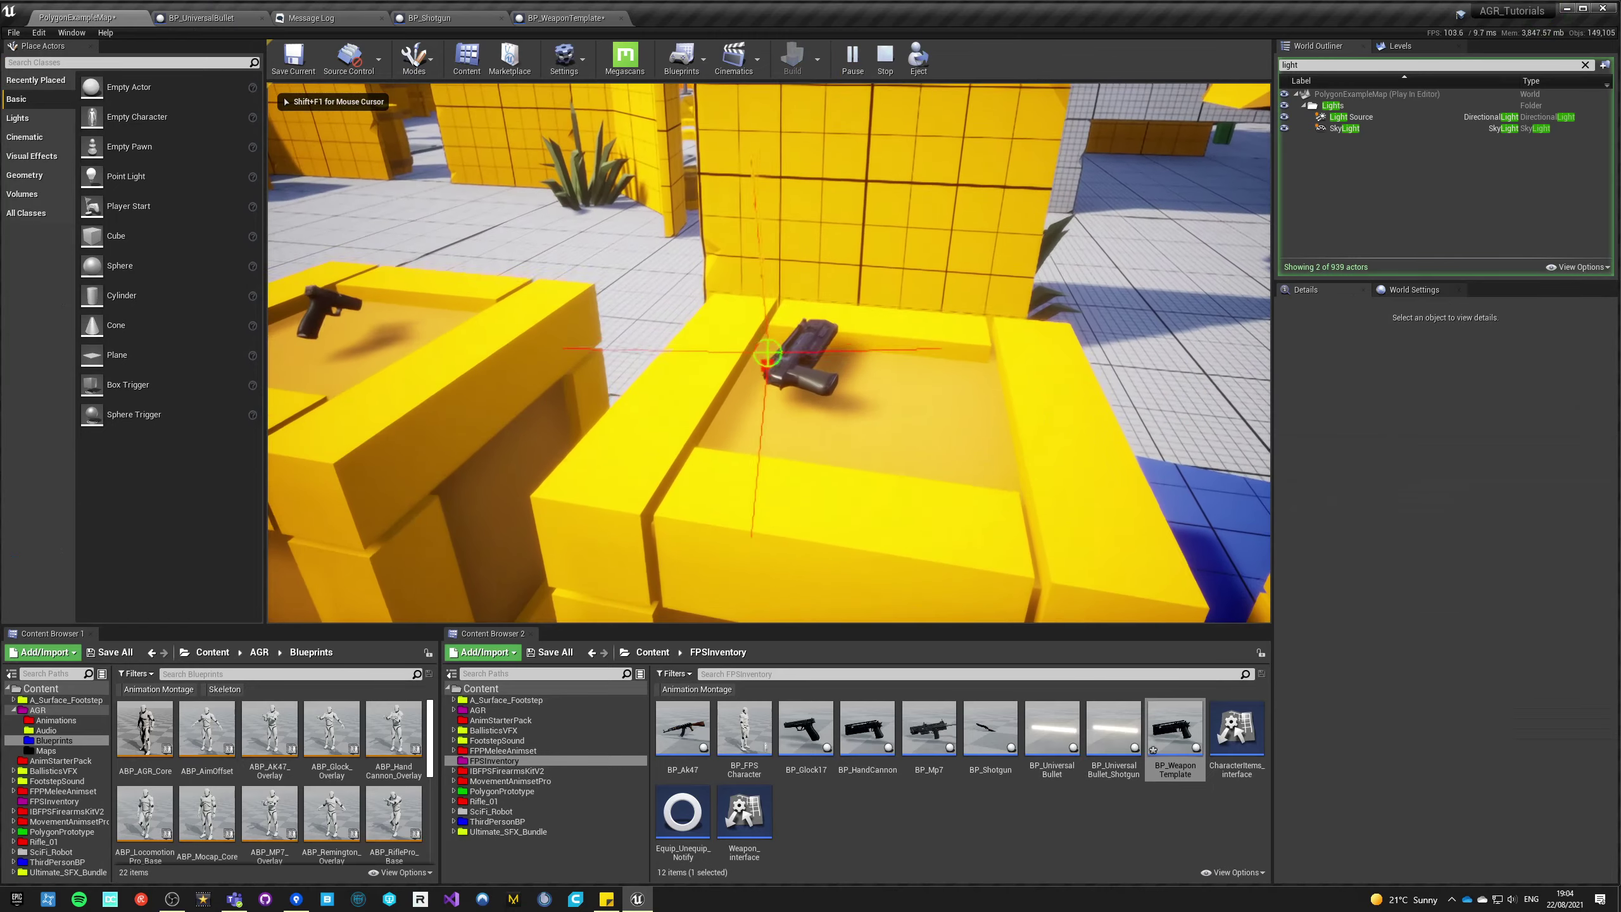
key(s)
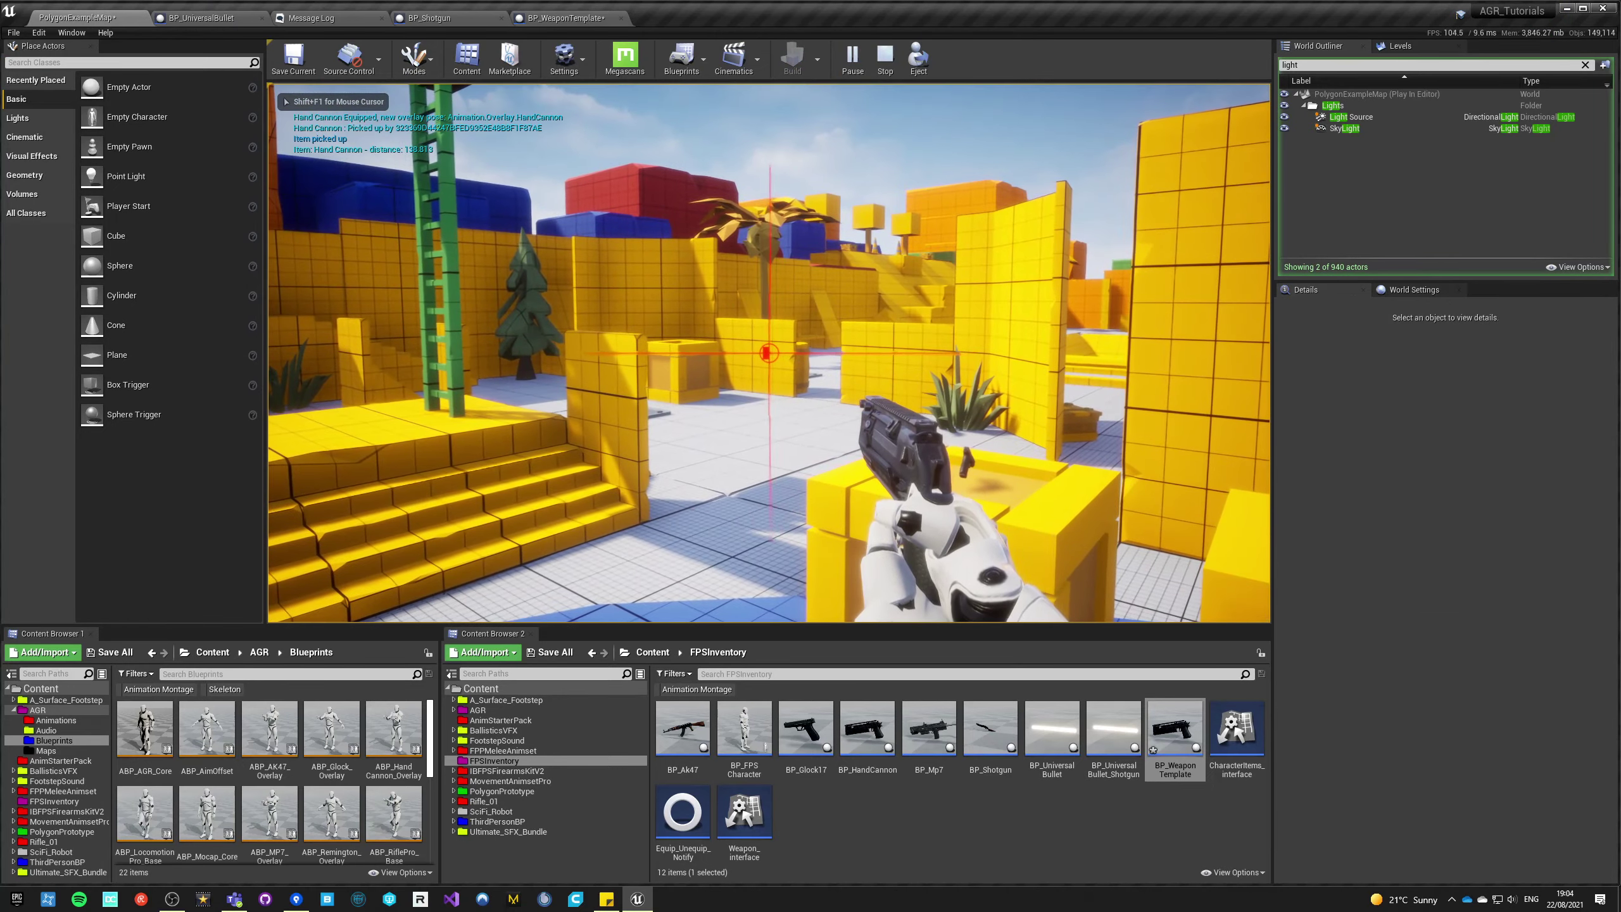
key(w)
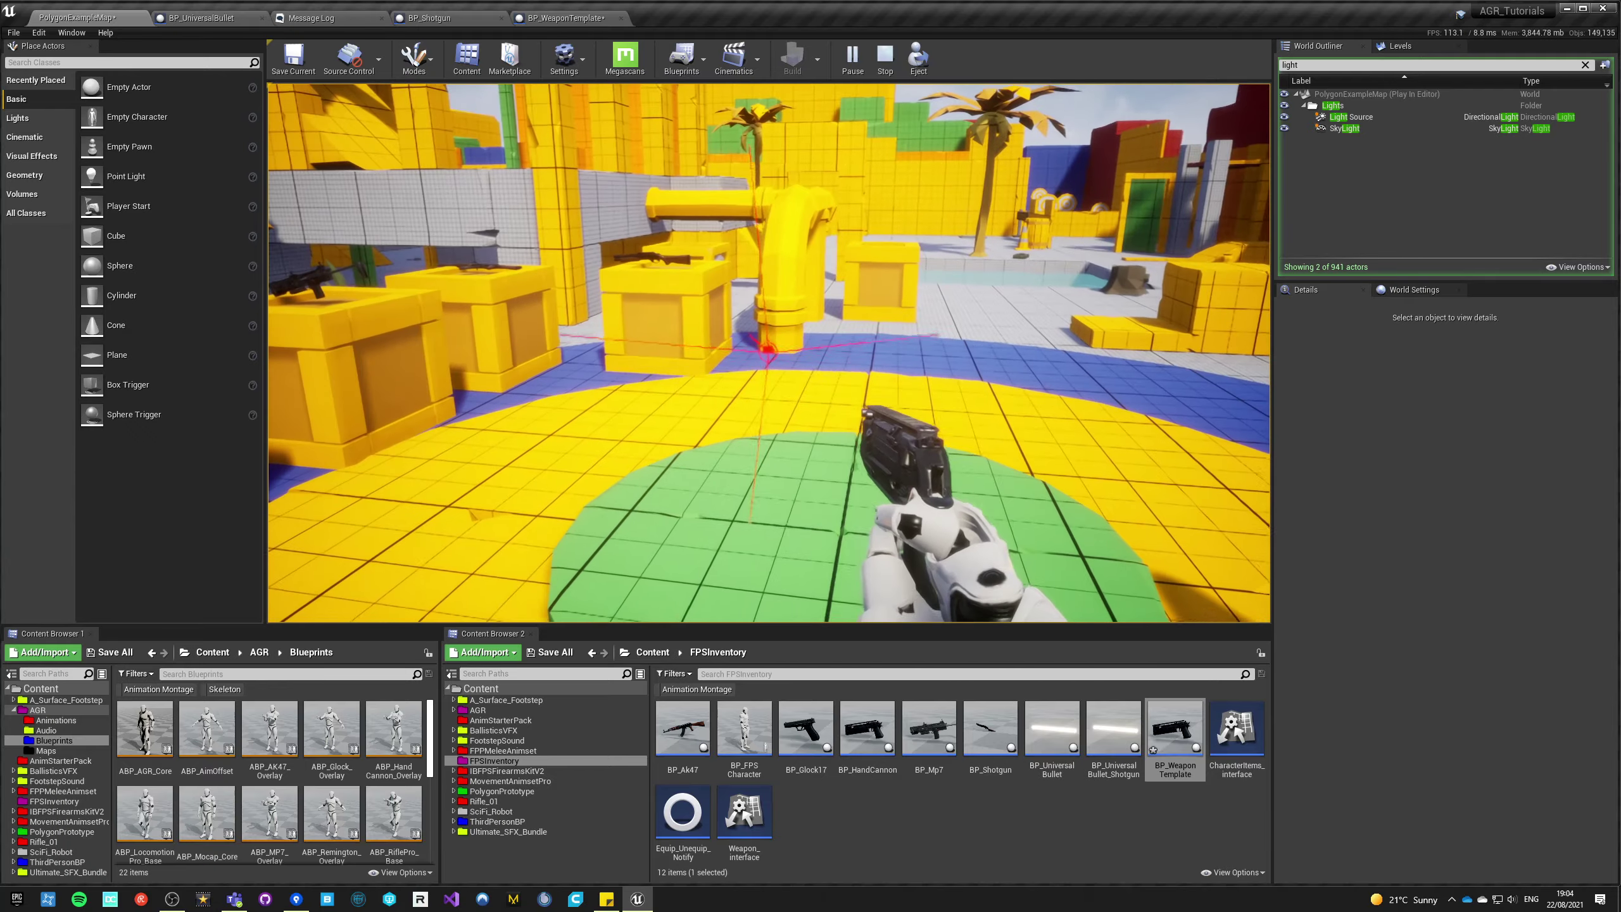
key(w)
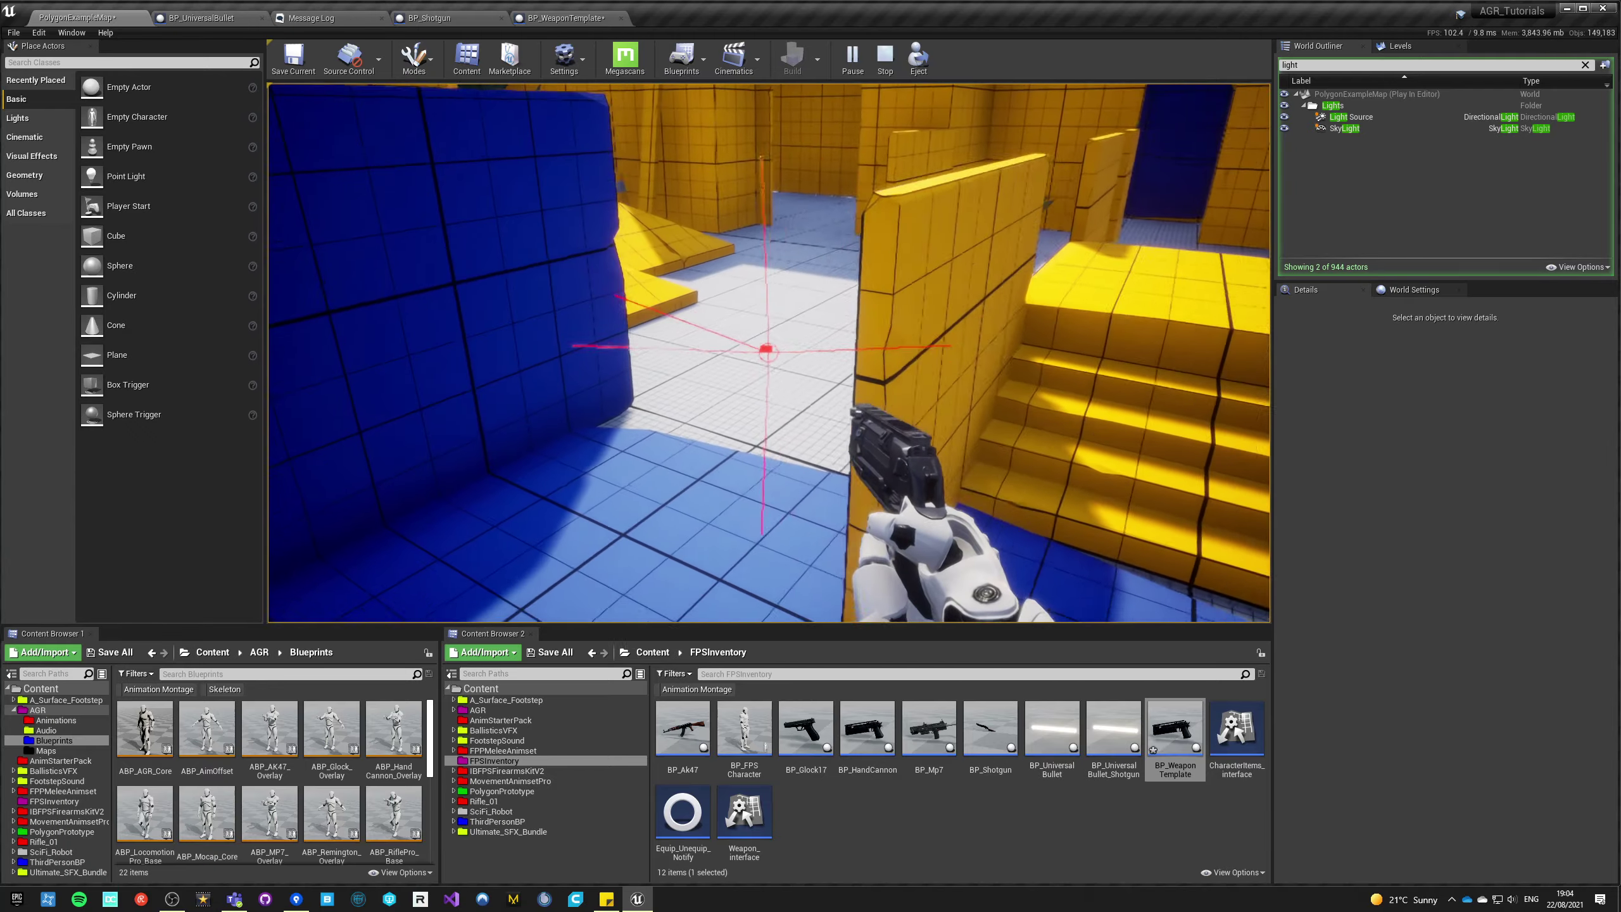
key(w)
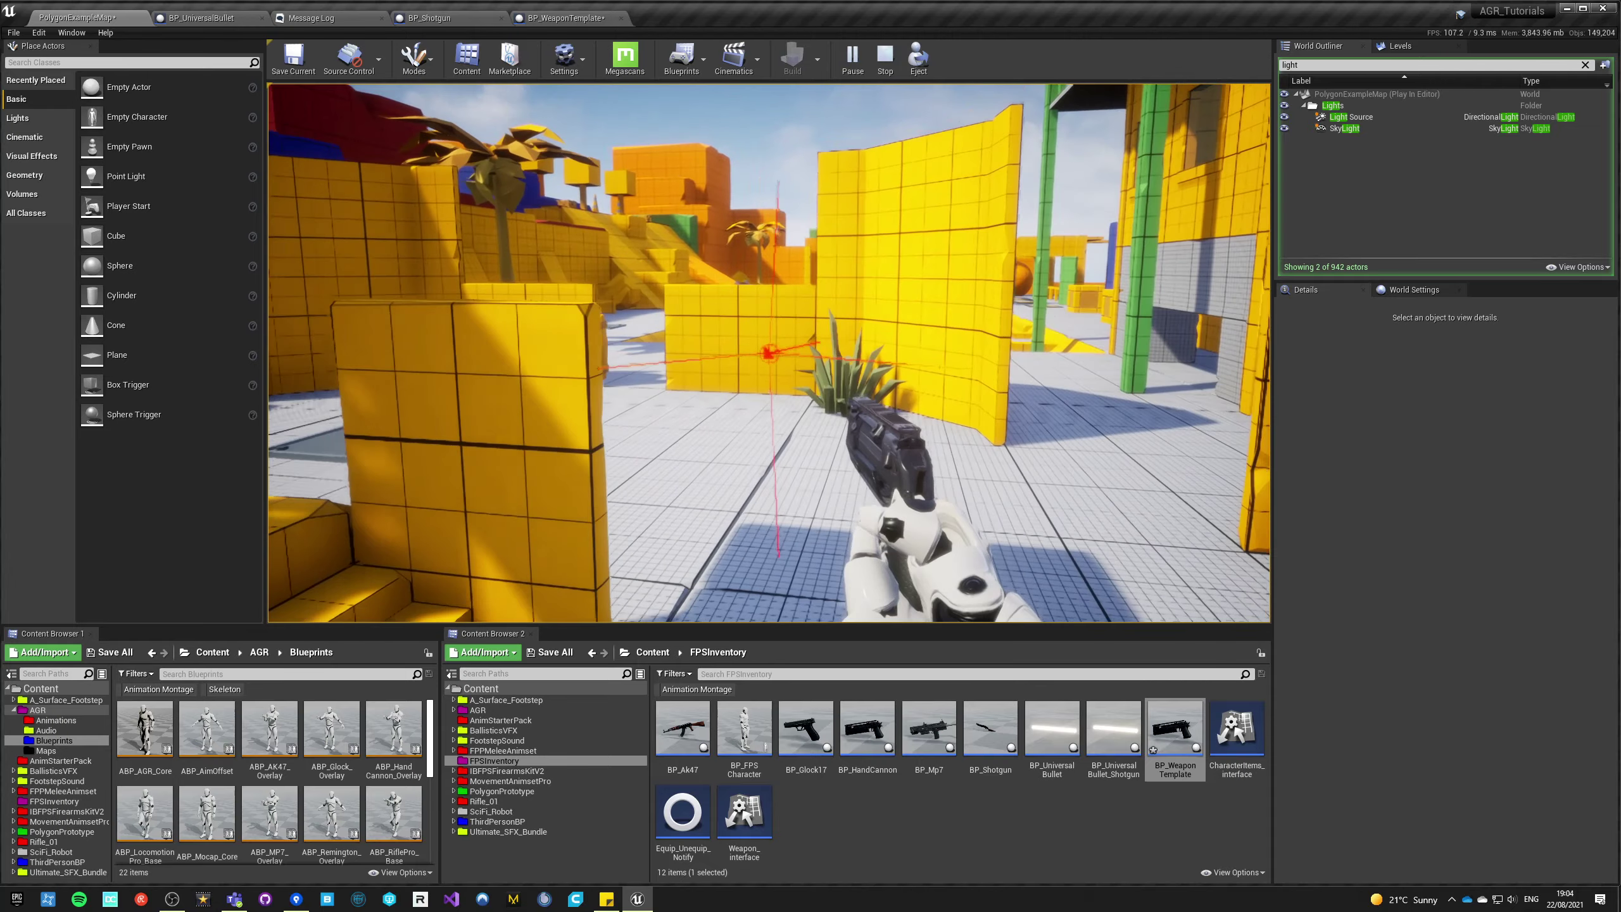
right_click(768, 352)
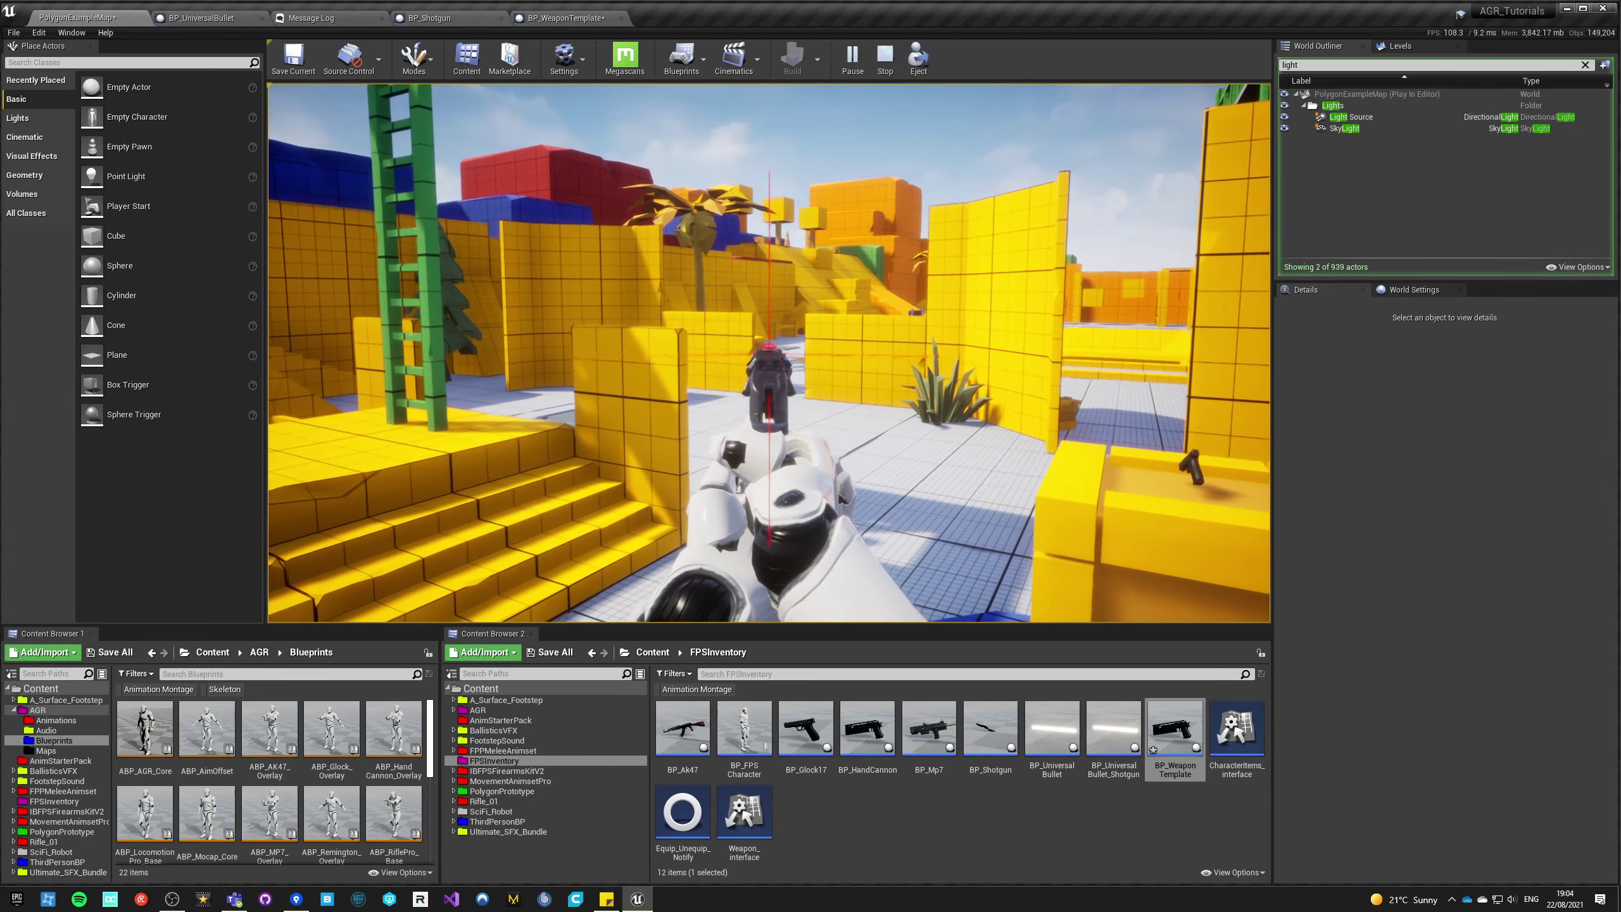
key(w)
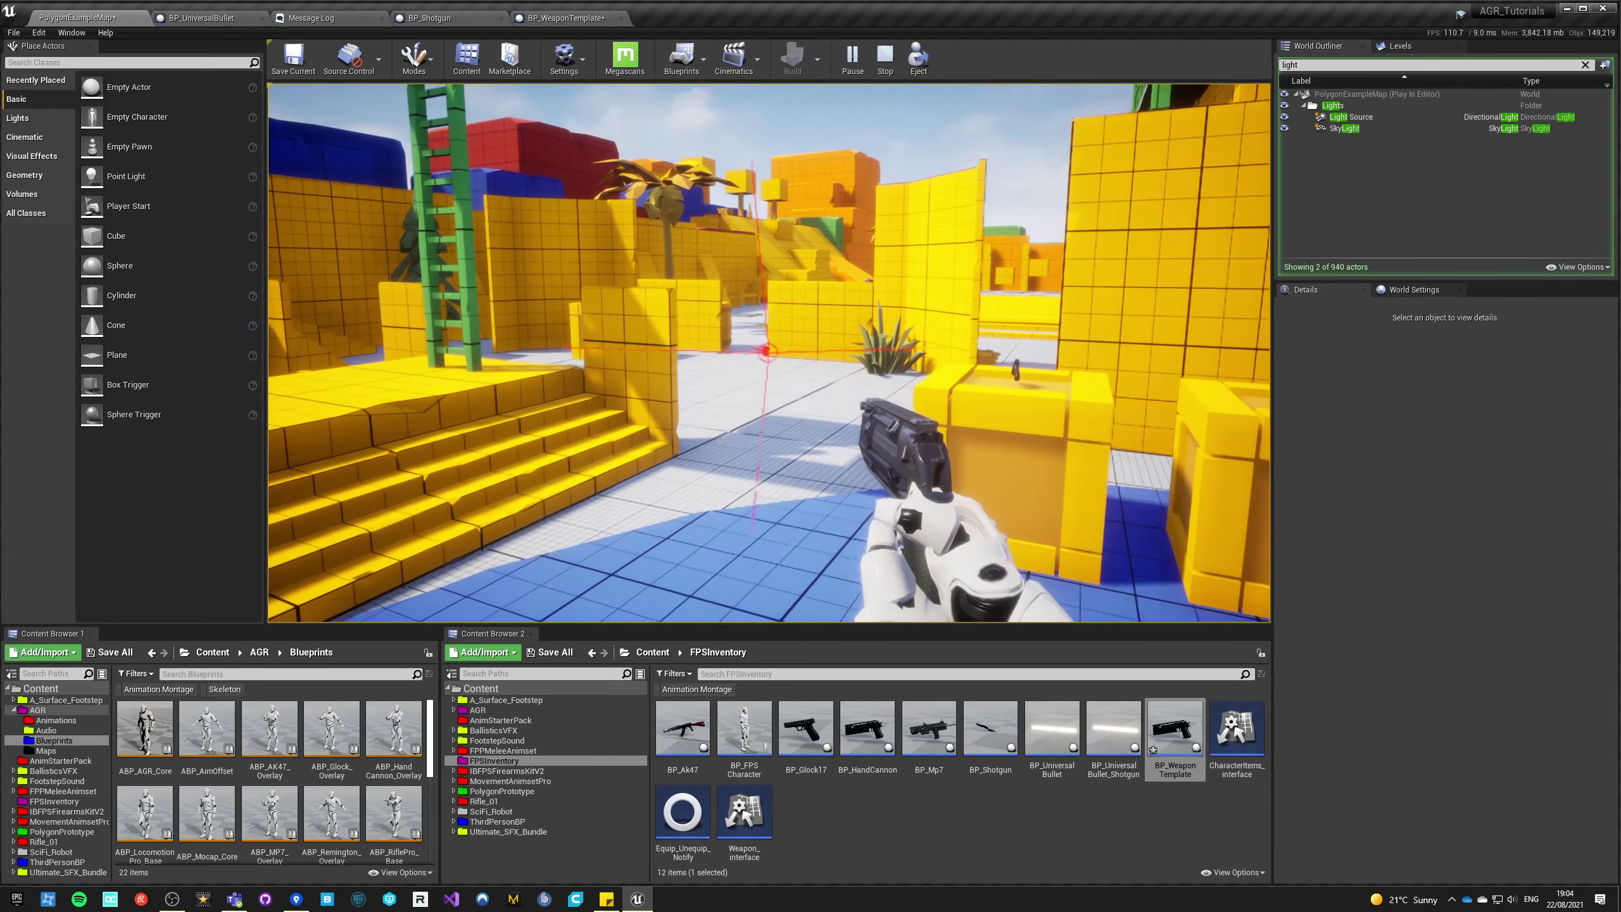
key(Escape)
- Go back to BP_WeaponTemplate and reopen the BarrelRotationToCrosshair function at its EBBarrel rotation nodes
click(557, 18)
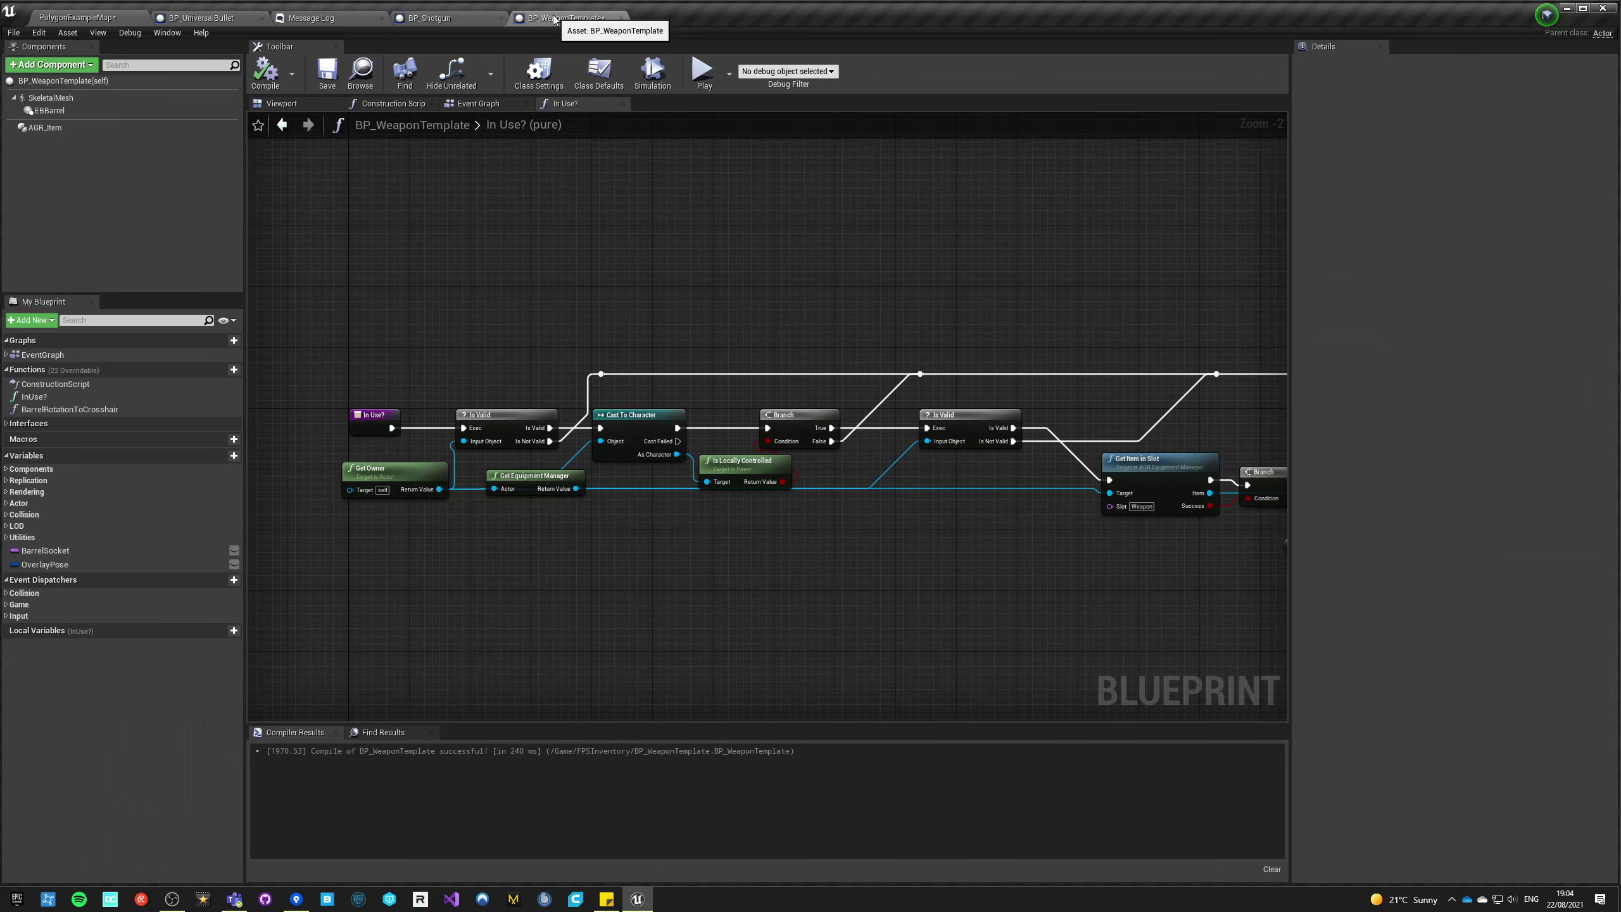
click(195, 21)
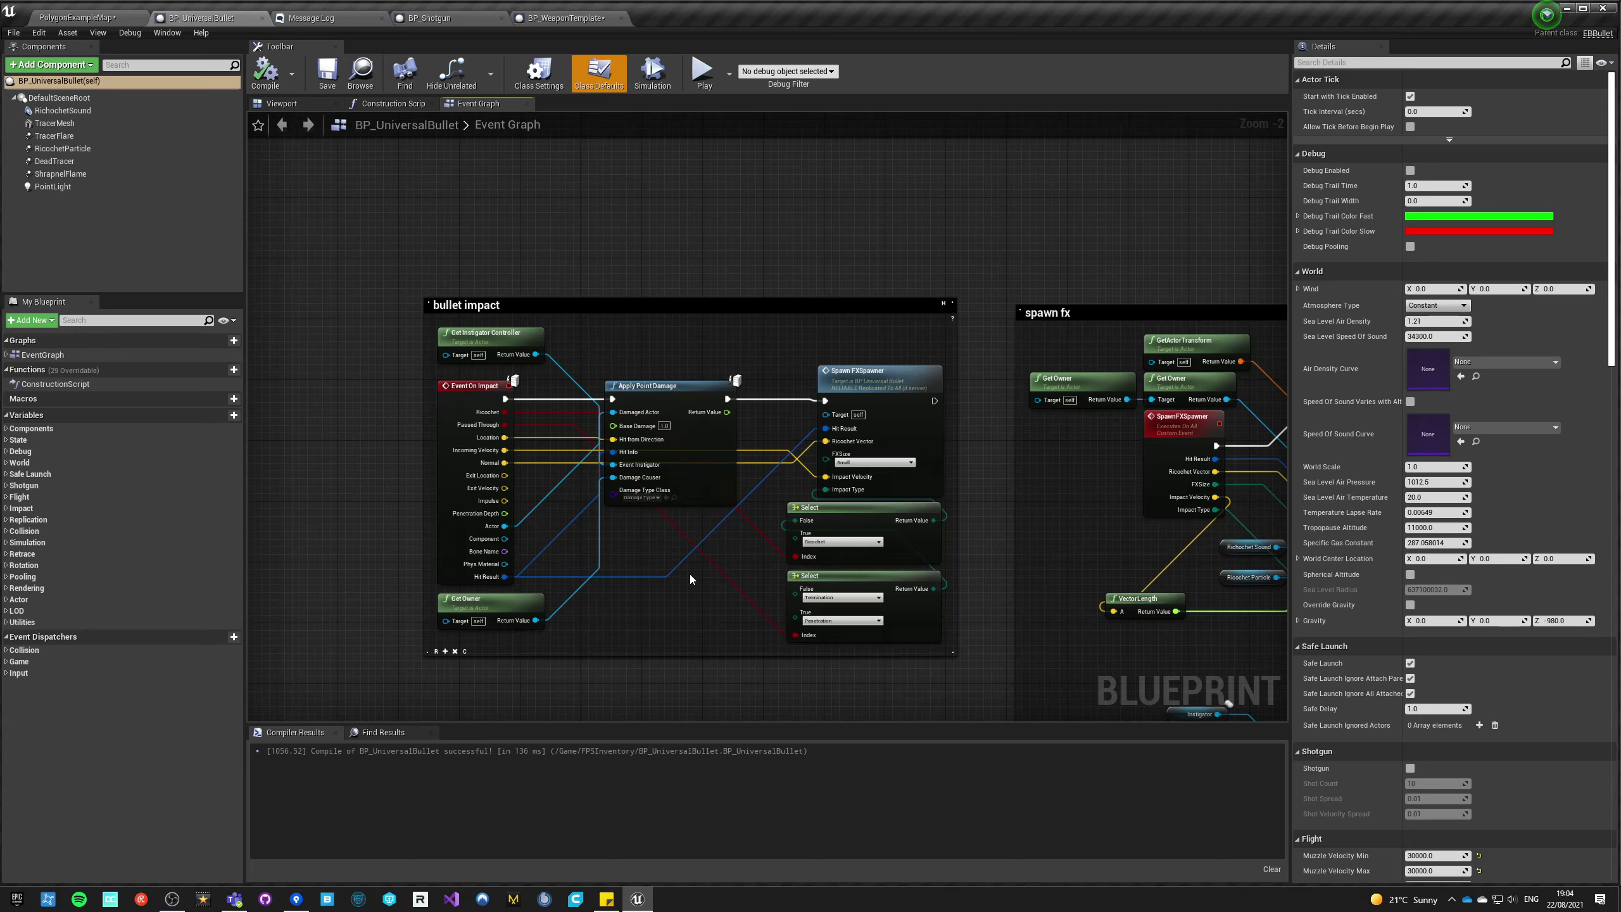
click(464, 21)
click(561, 18)
right_drag(512, 397, 103, 351)
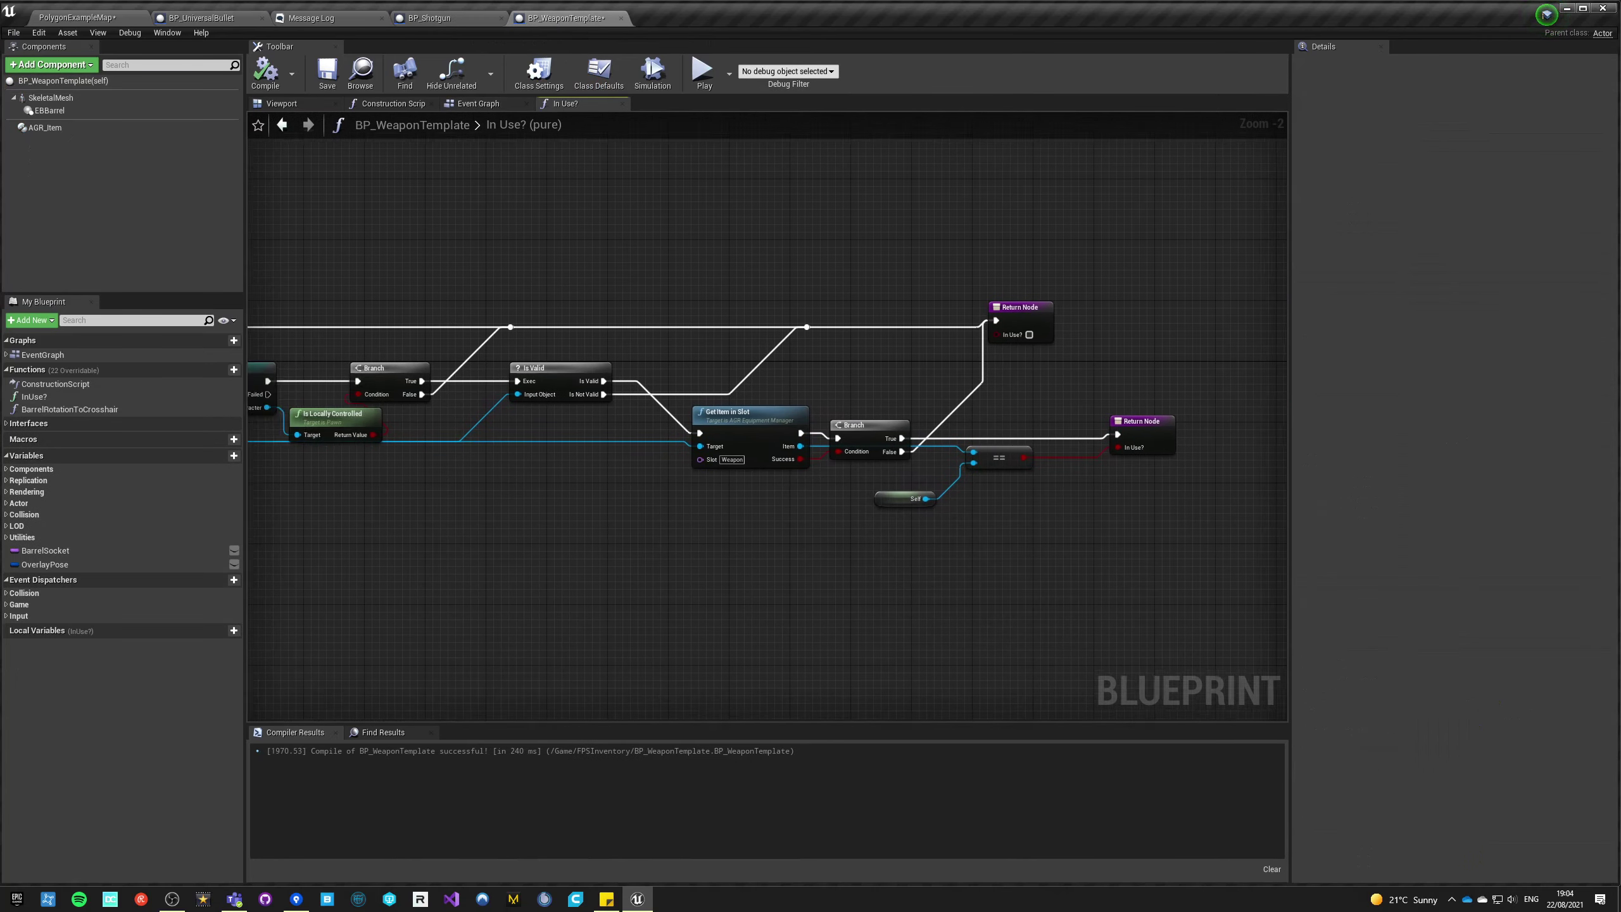
double_click(64, 409)
scroll(687, 547, up, 4)
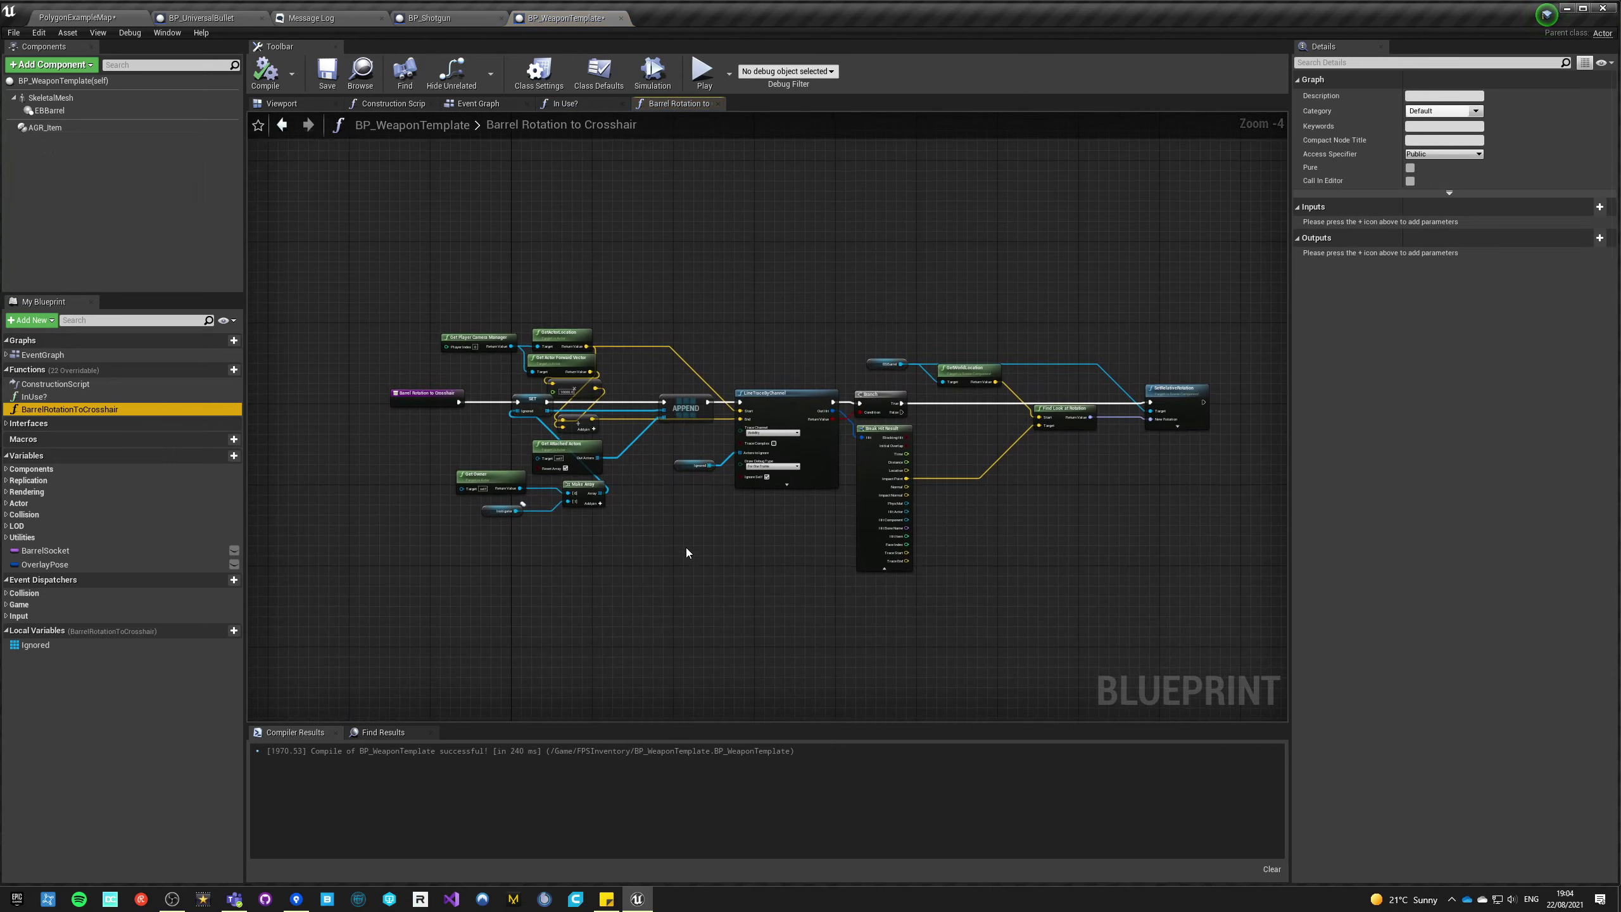
right_drag(329, 252, 474, 253)
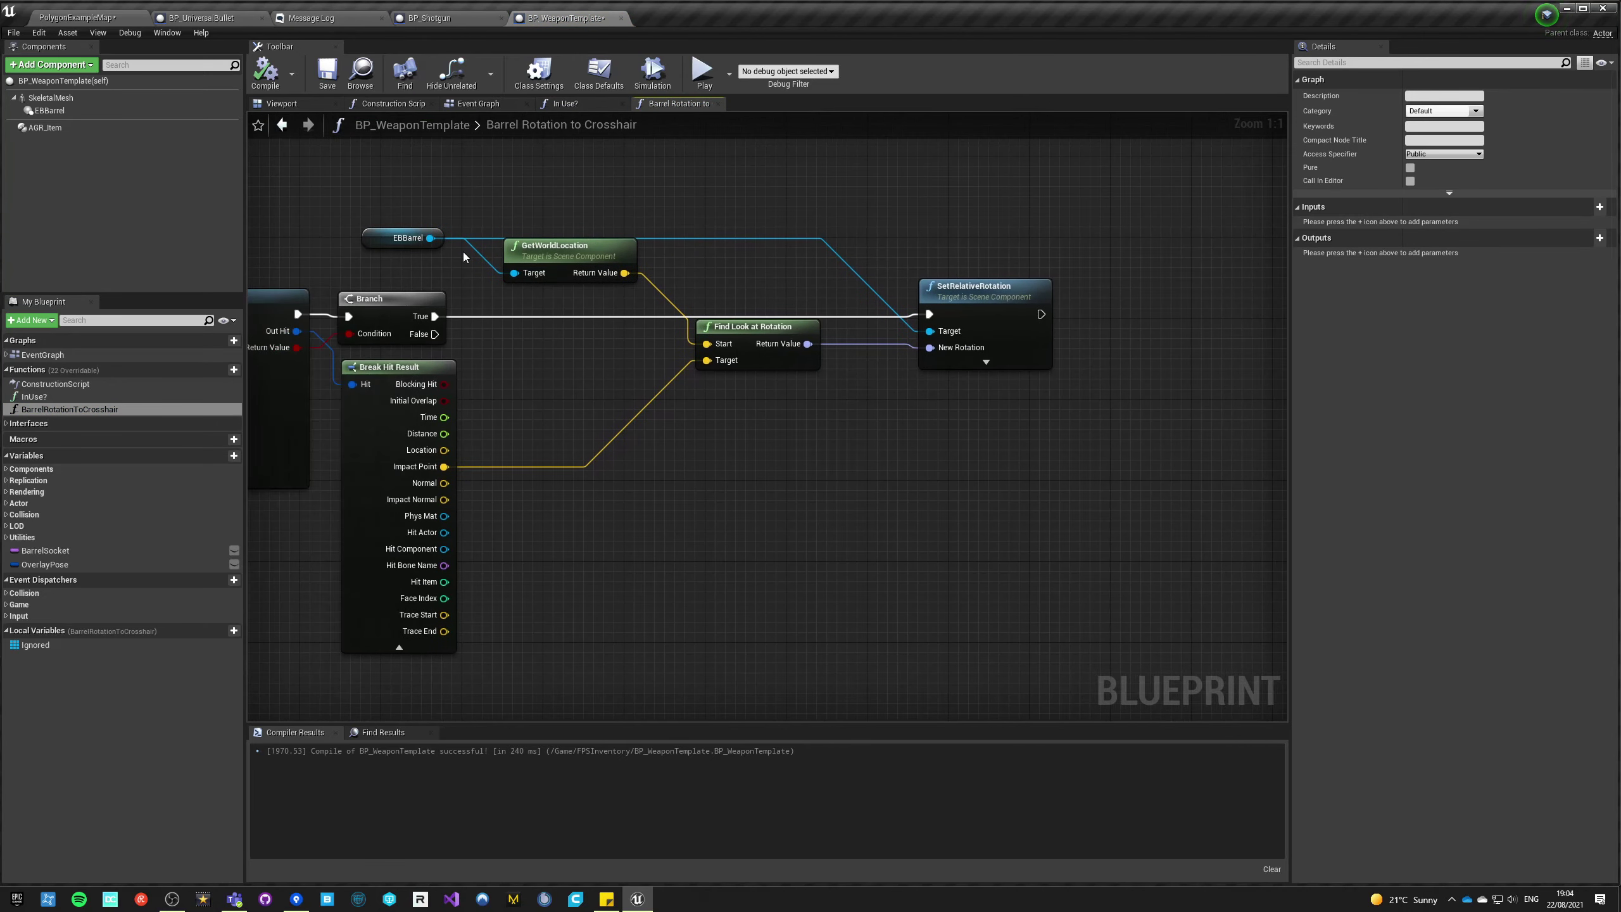
- Add a SetWorldRotation node targeting EBBarrel, and feed it from Branch's True output and Find Look at Rotation's return value
drag(429, 237, 828, 260)
text(set world)
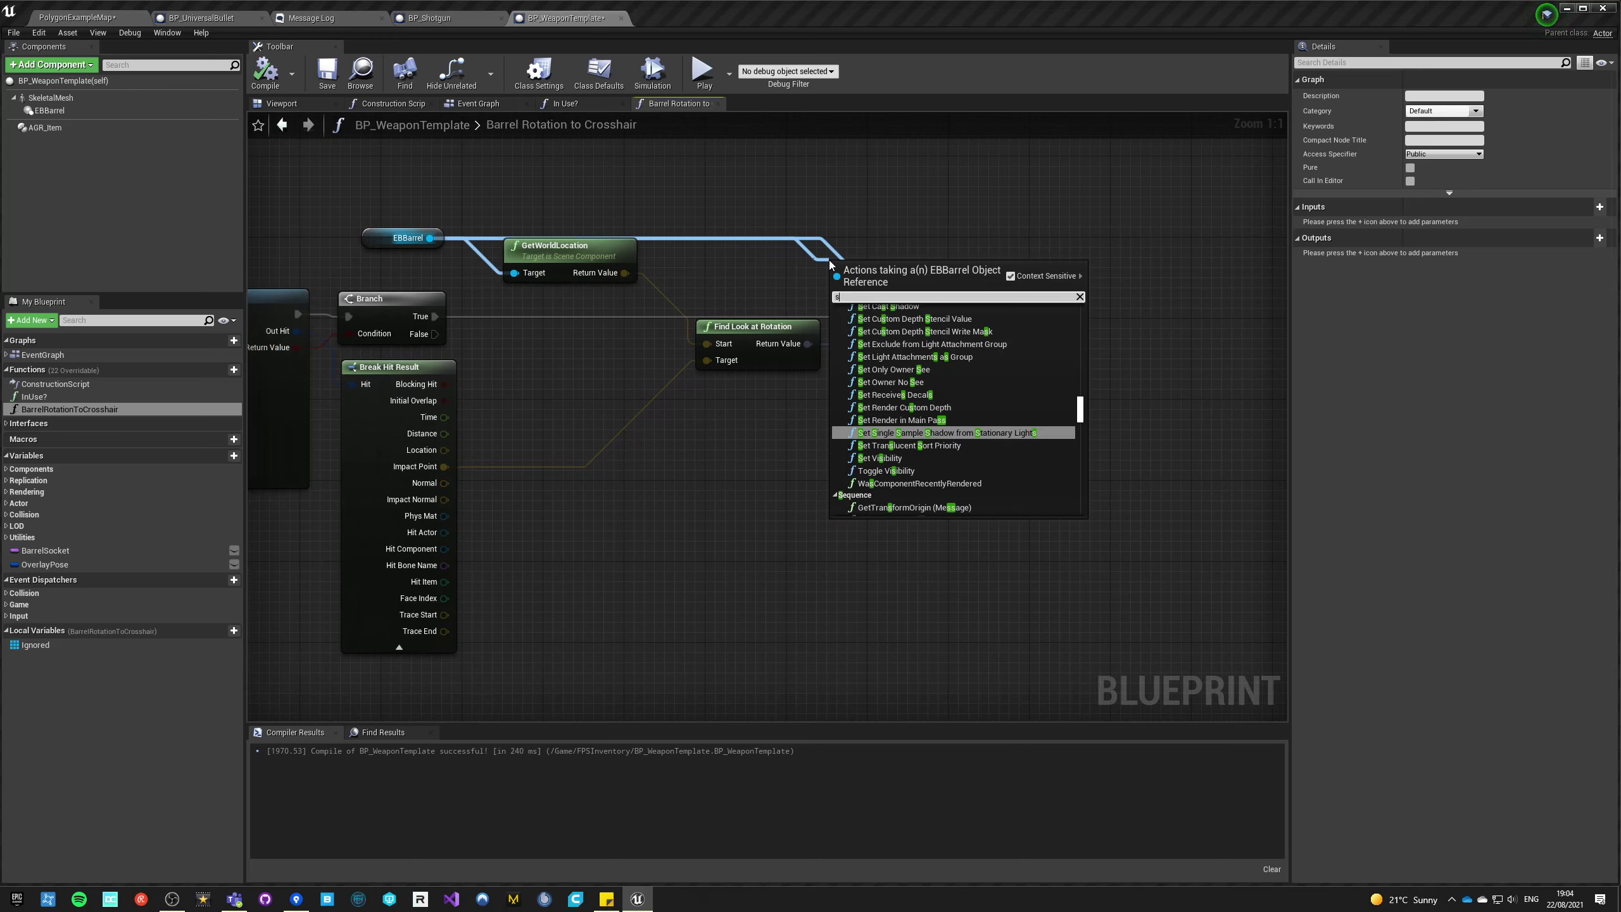
key(Down)
key(Down)
key(Down)
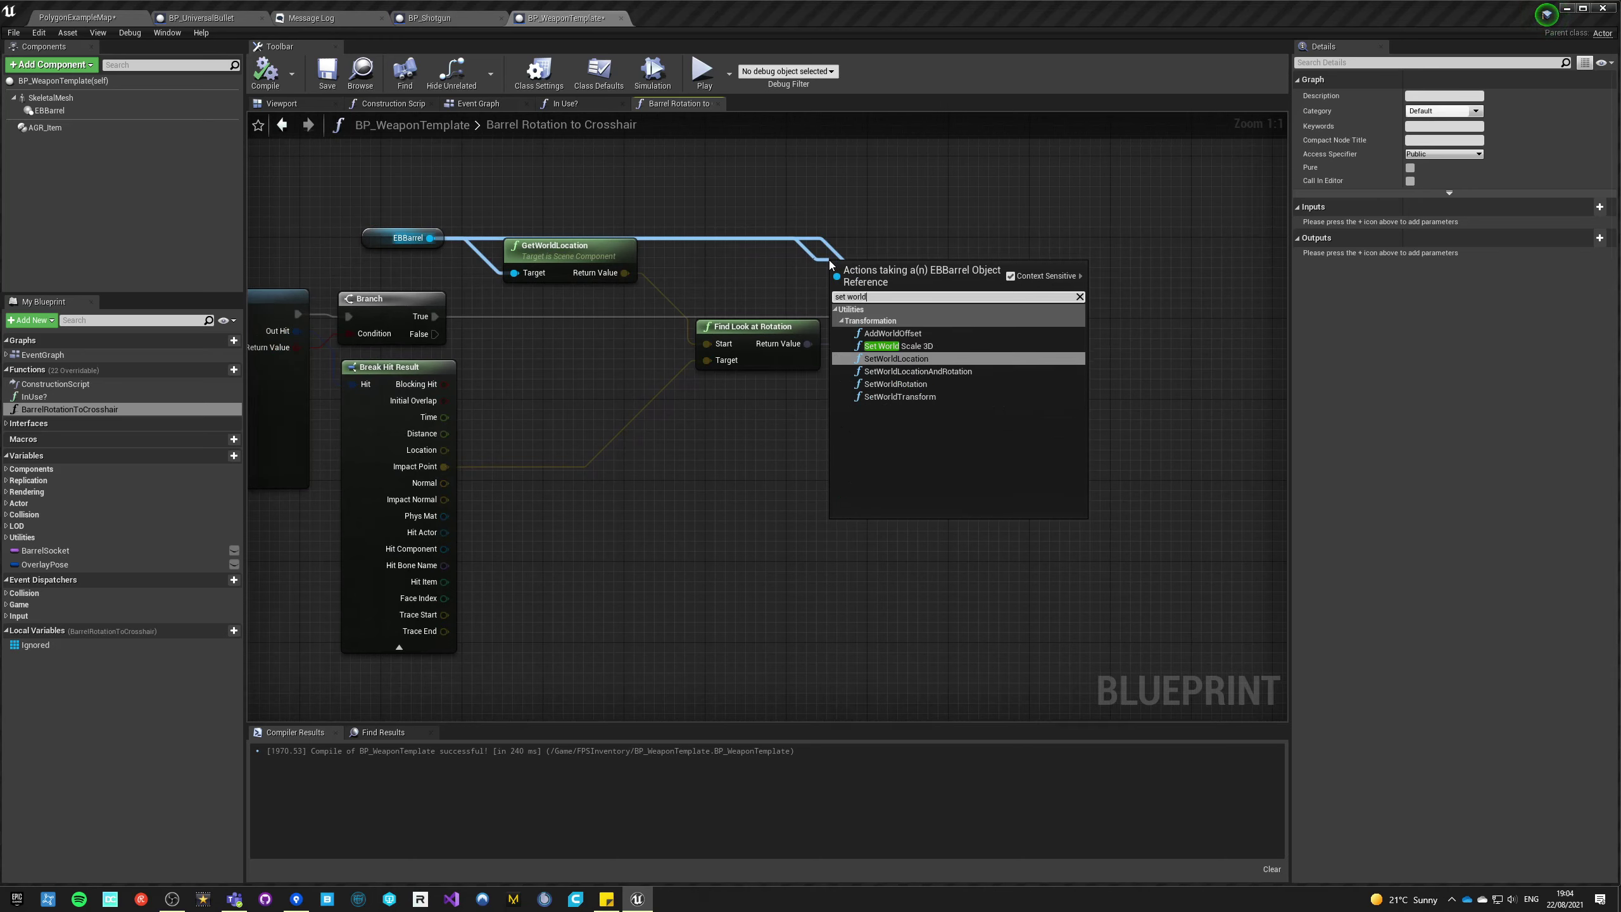
key(Return)
drag(892, 266, 432, 326)
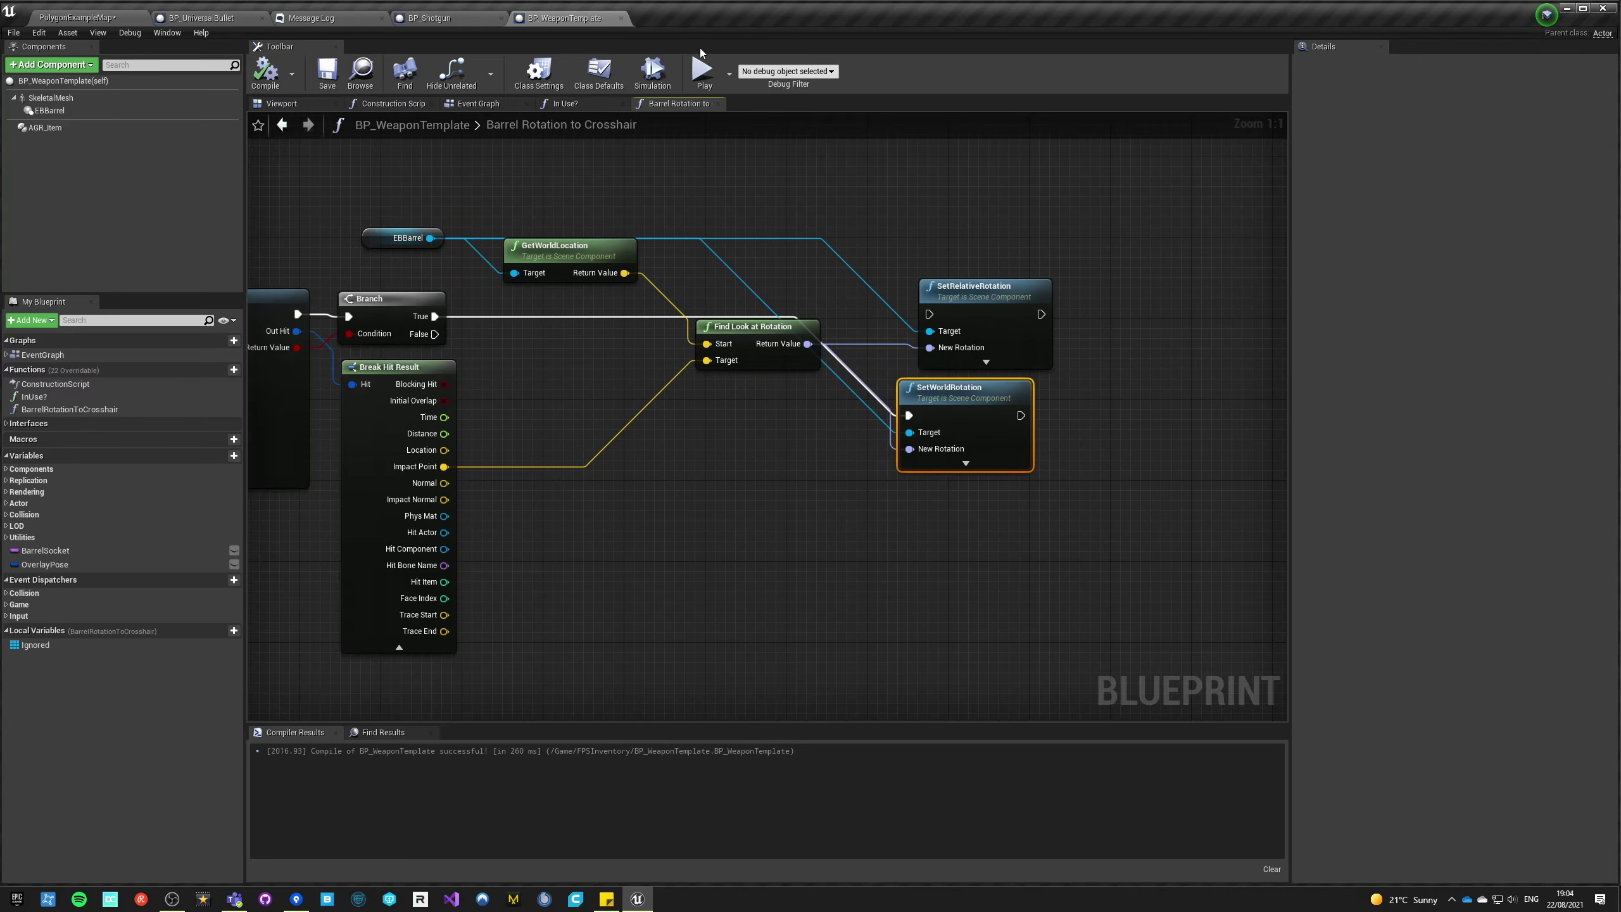
- Play-test the barrel rotation with the Mp7: pick it up, fire while moving, aim down sights, and end the preview
click(704, 69)
click(720, 358)
key(w)
key(e)
key(a)
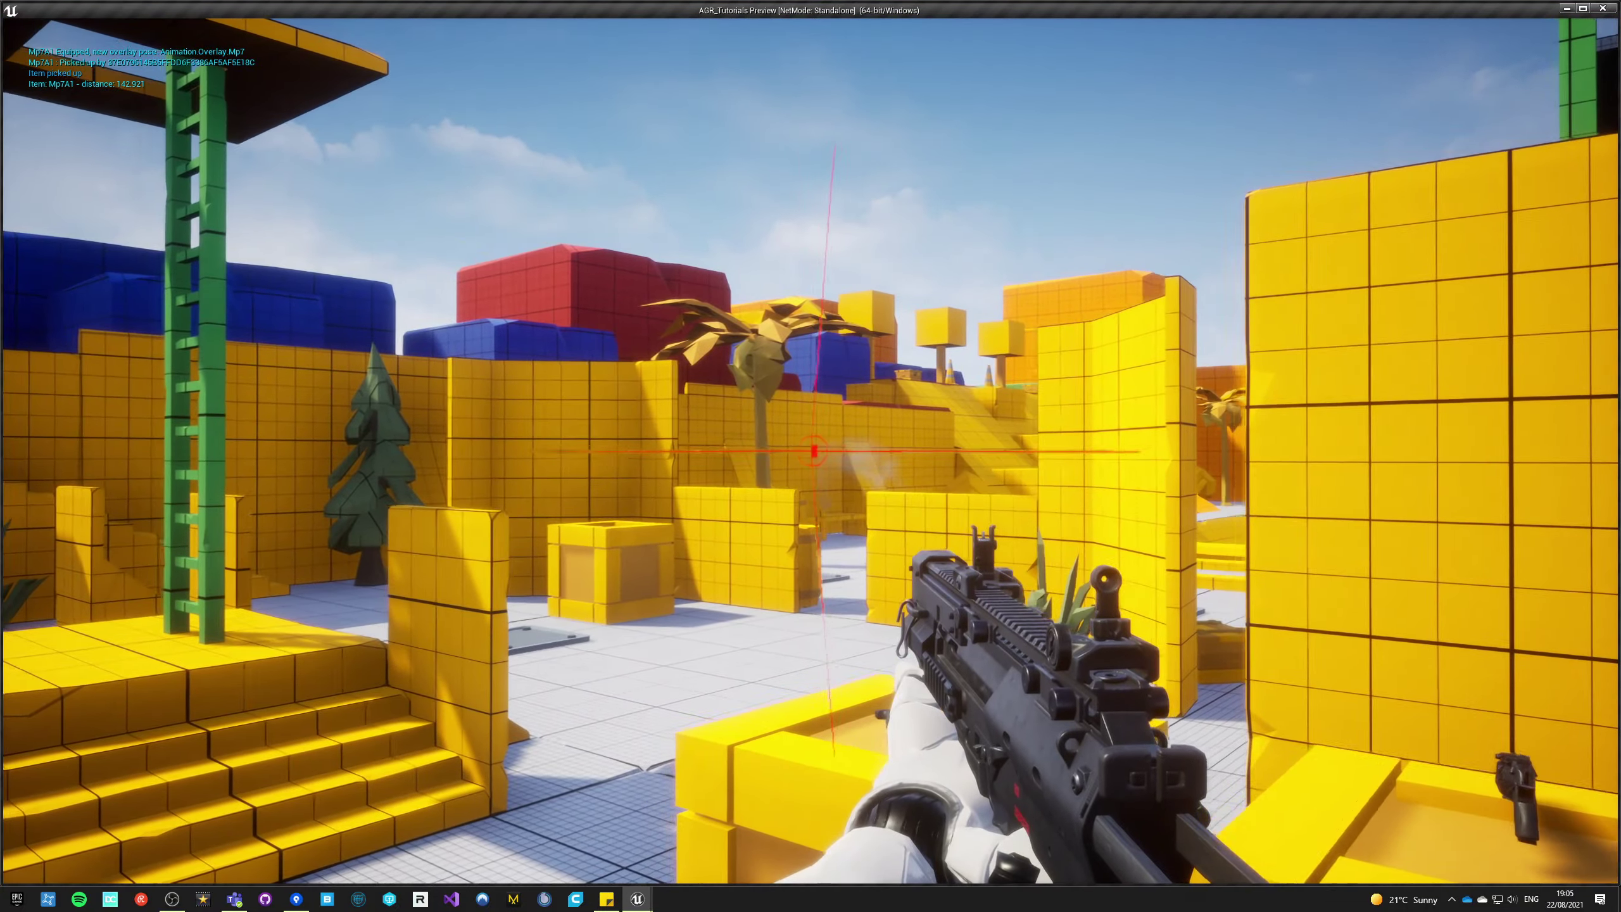
click(810, 451)
key(w)
click(809, 450)
key(w)
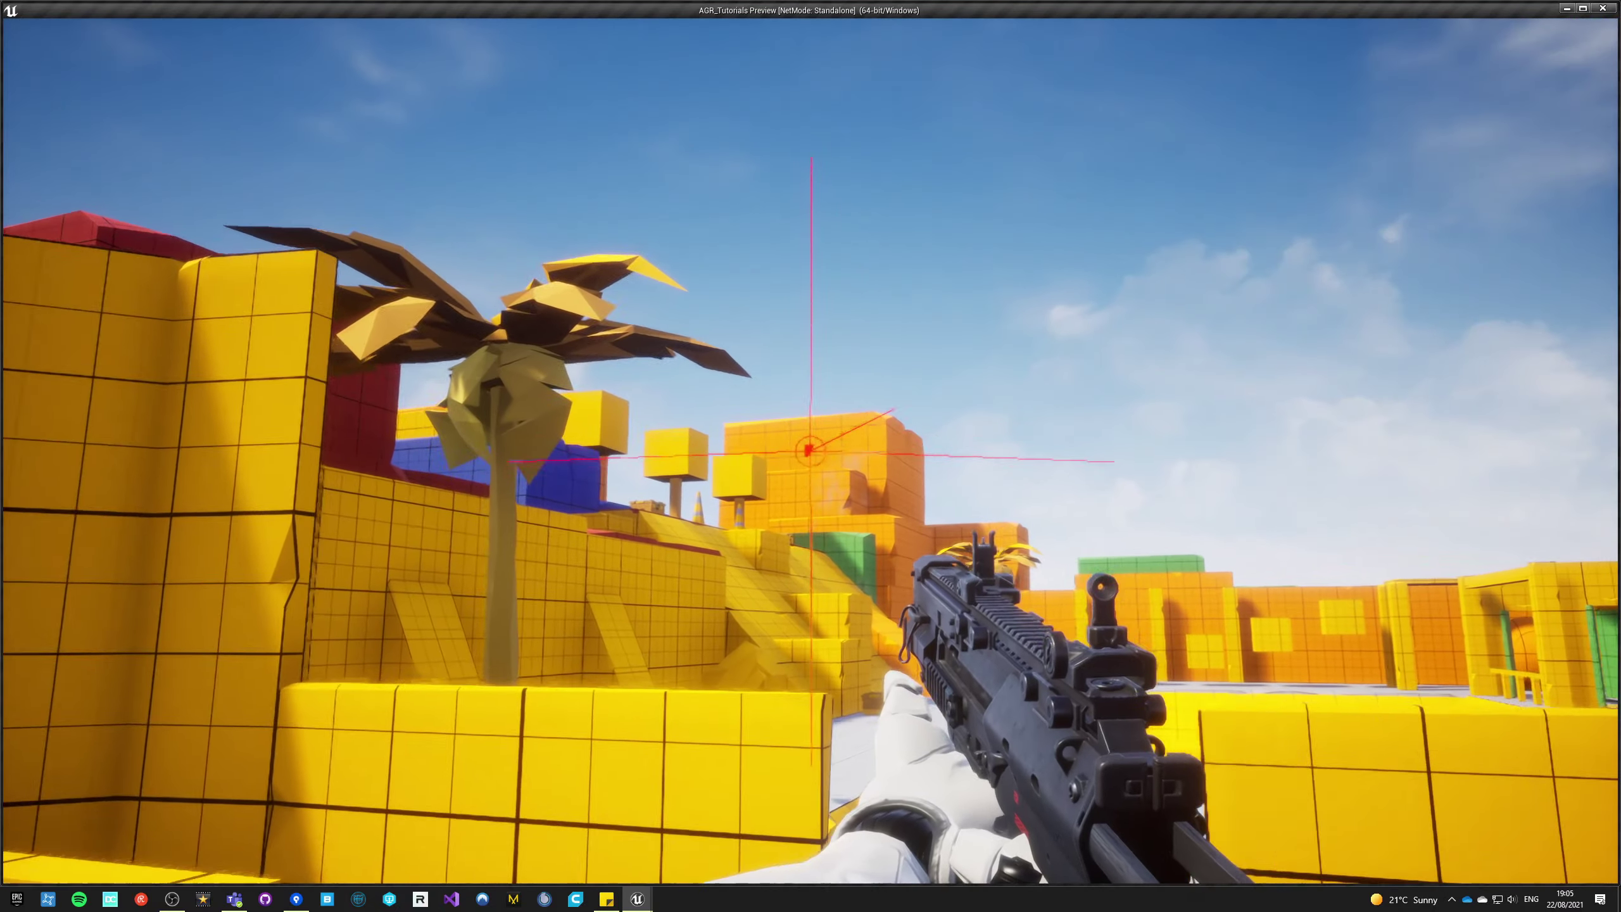
right_click(810, 451)
key(s)
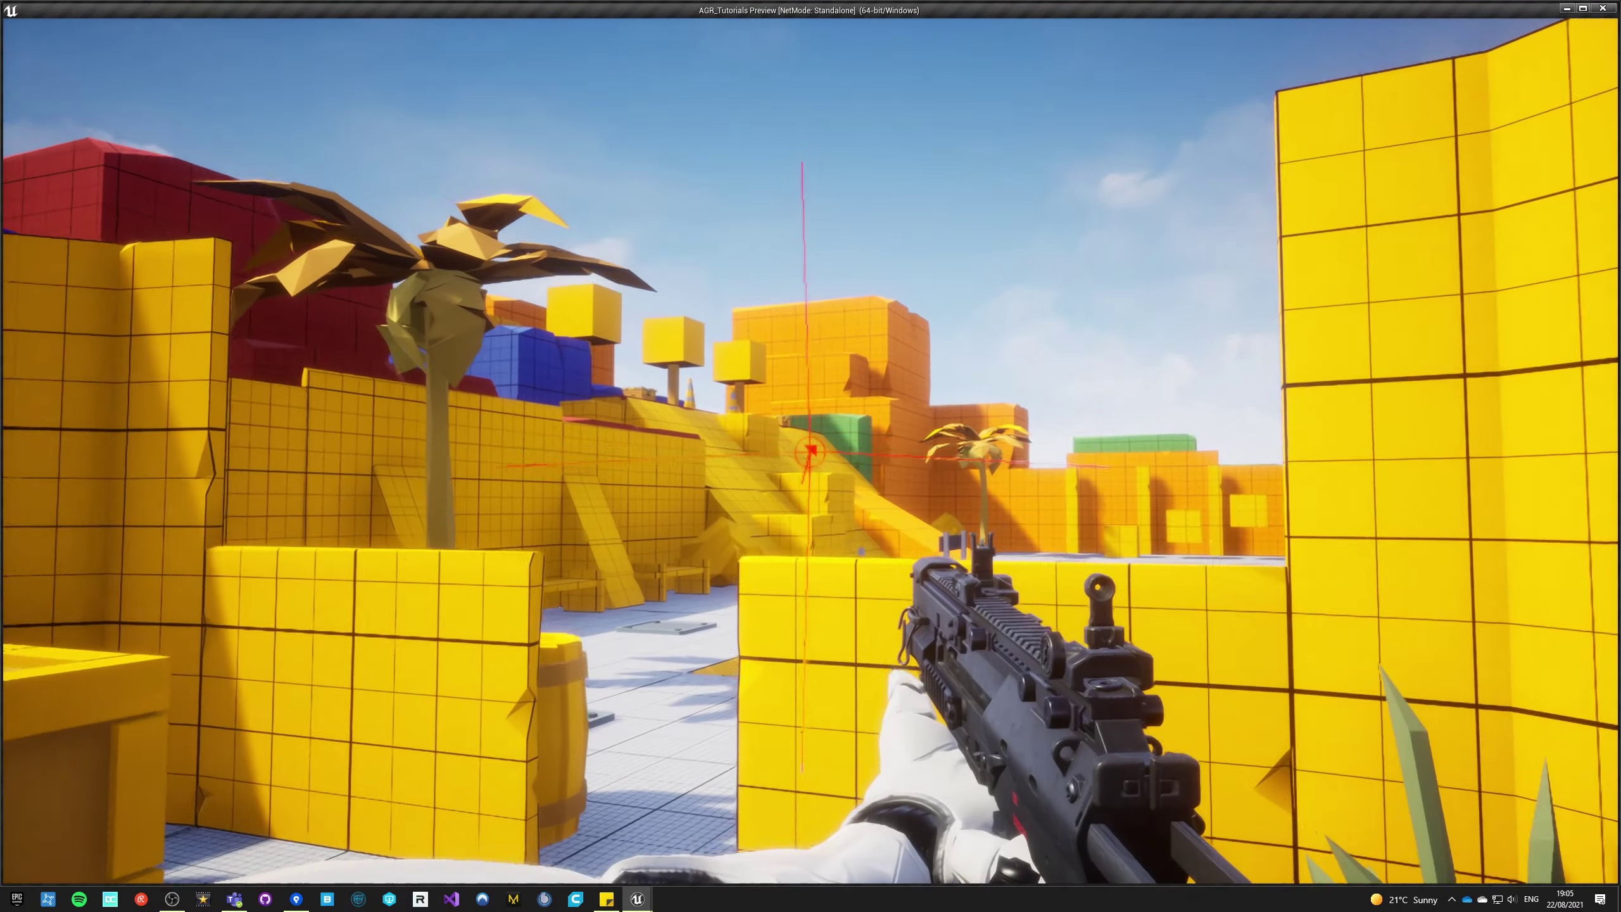
right_click(810, 451)
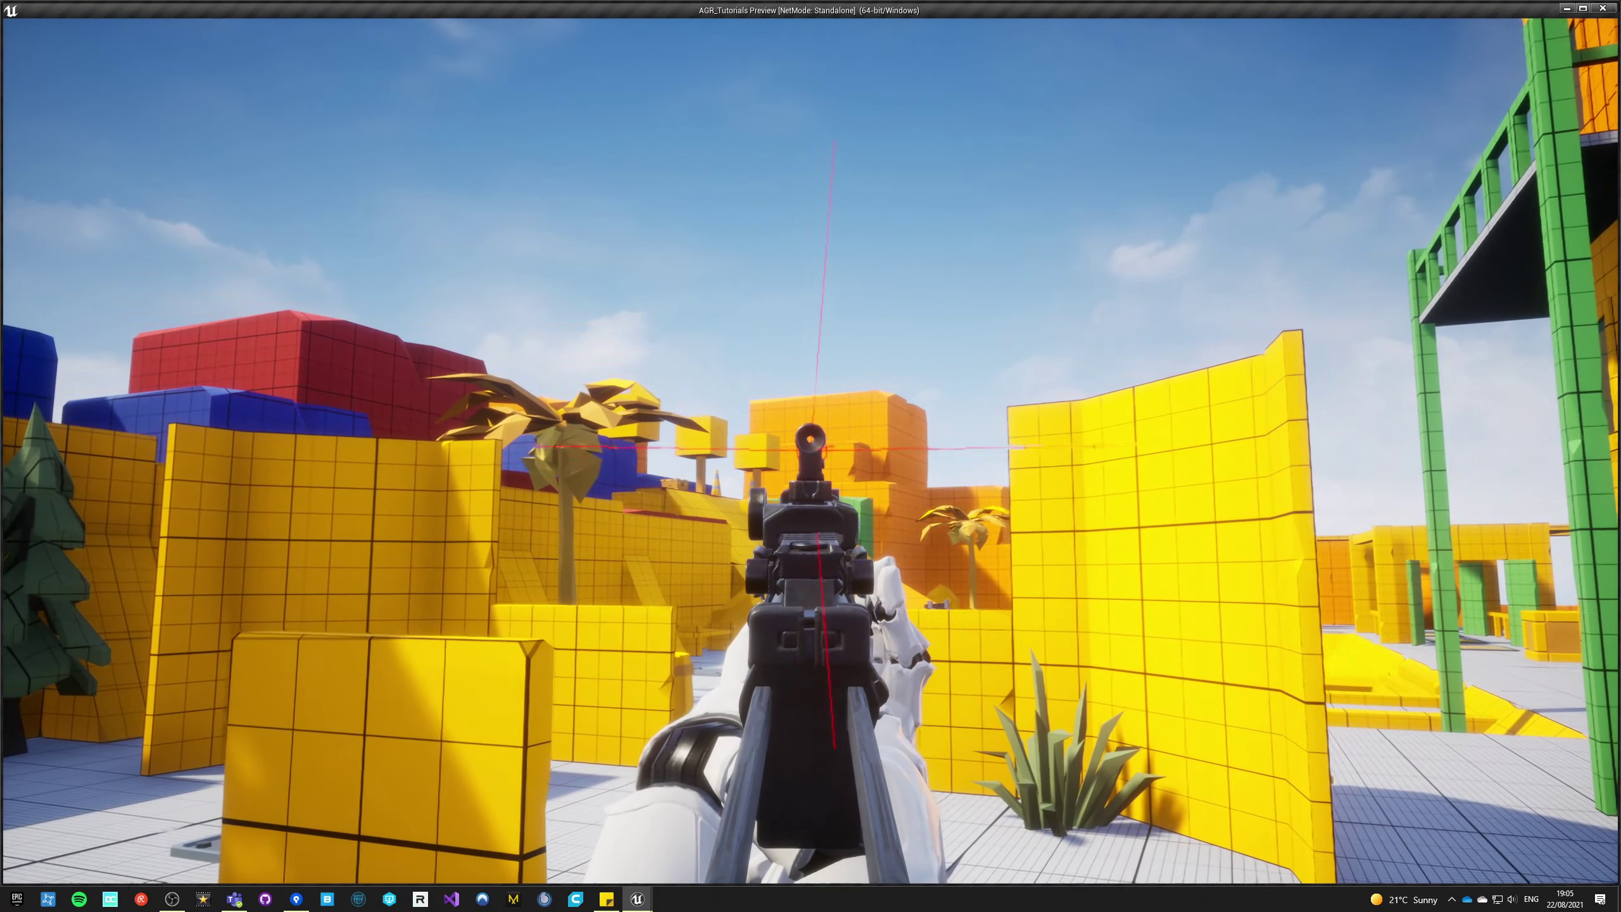
key(Escape)
key(Escape)
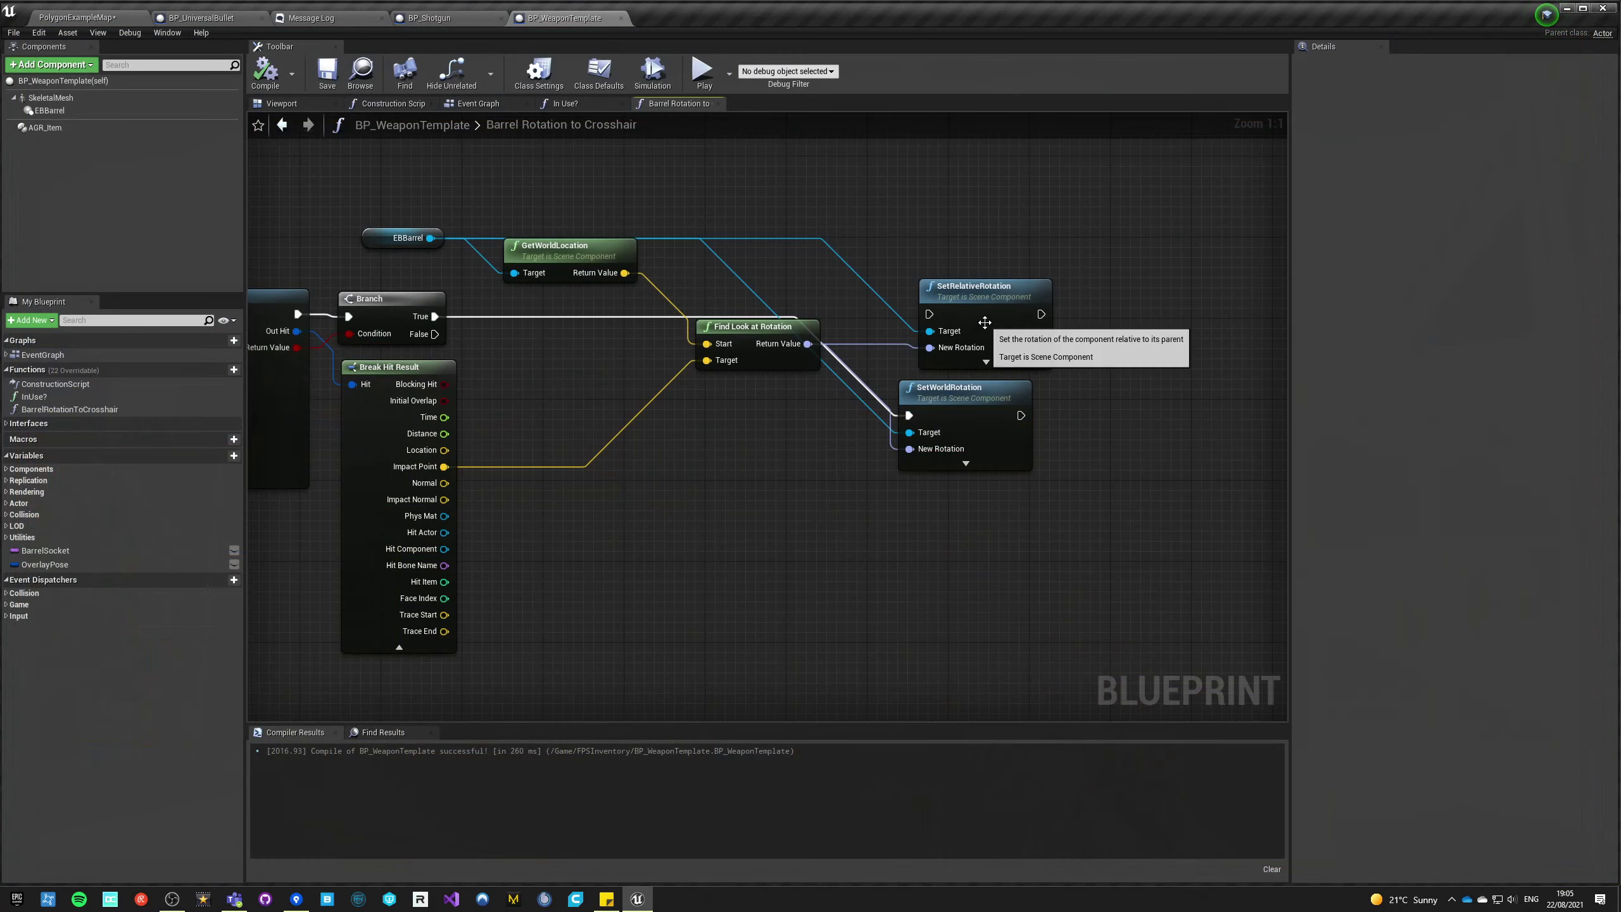
- Delete the SetRelativeRotation node and move SetWorldRotation into its place after Find Look at Rotation
key(Delete)
drag(953, 405, 943, 313)
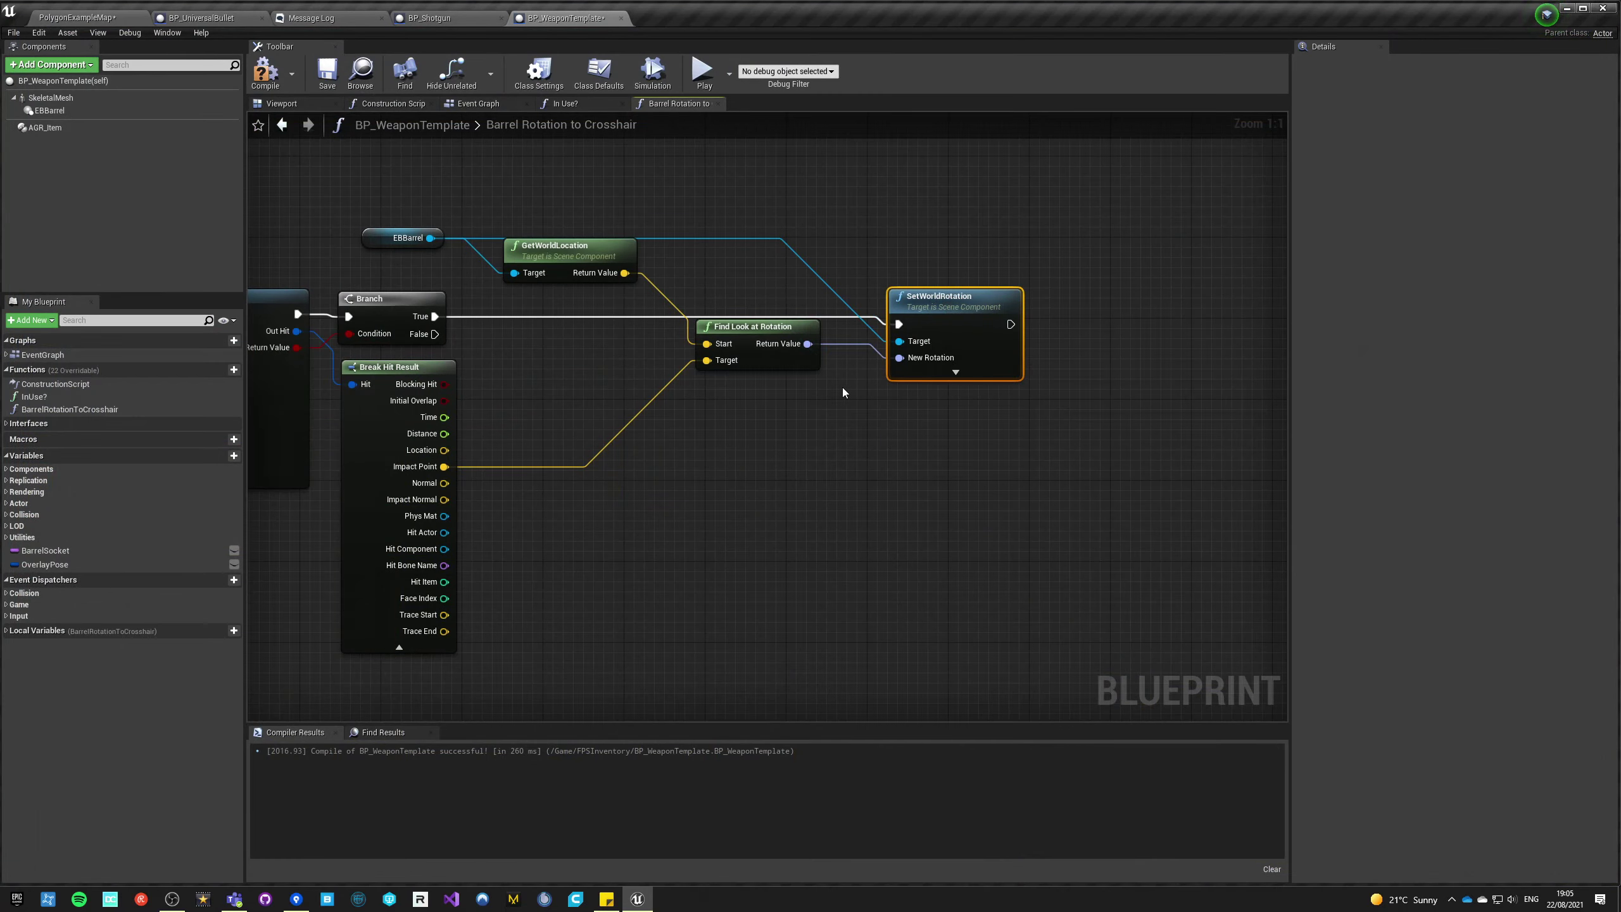
click(842, 389)
- Compile and save BP_WeaponTemplate
right_drag(626, 432, 1002, 439)
click(912, 262)
right_drag(948, 372, 792, 373)
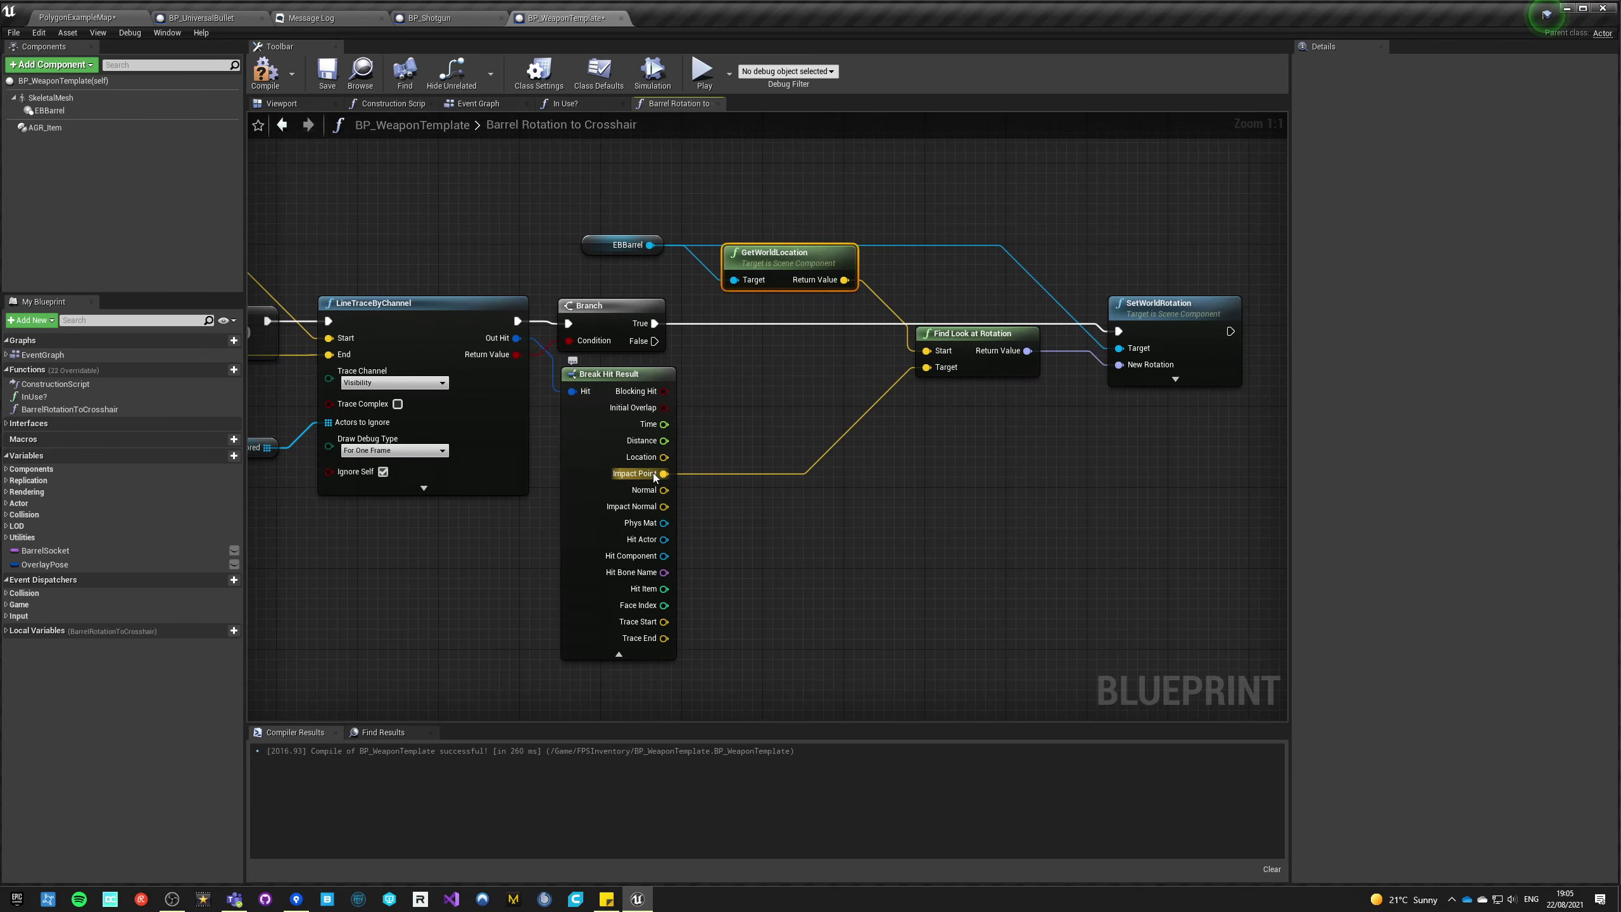
click(829, 576)
scroll(372, 586, down, 3)
right_drag(373, 586, 790, 551)
click(266, 70)
click(327, 70)
right_drag(975, 456, 906, 458)
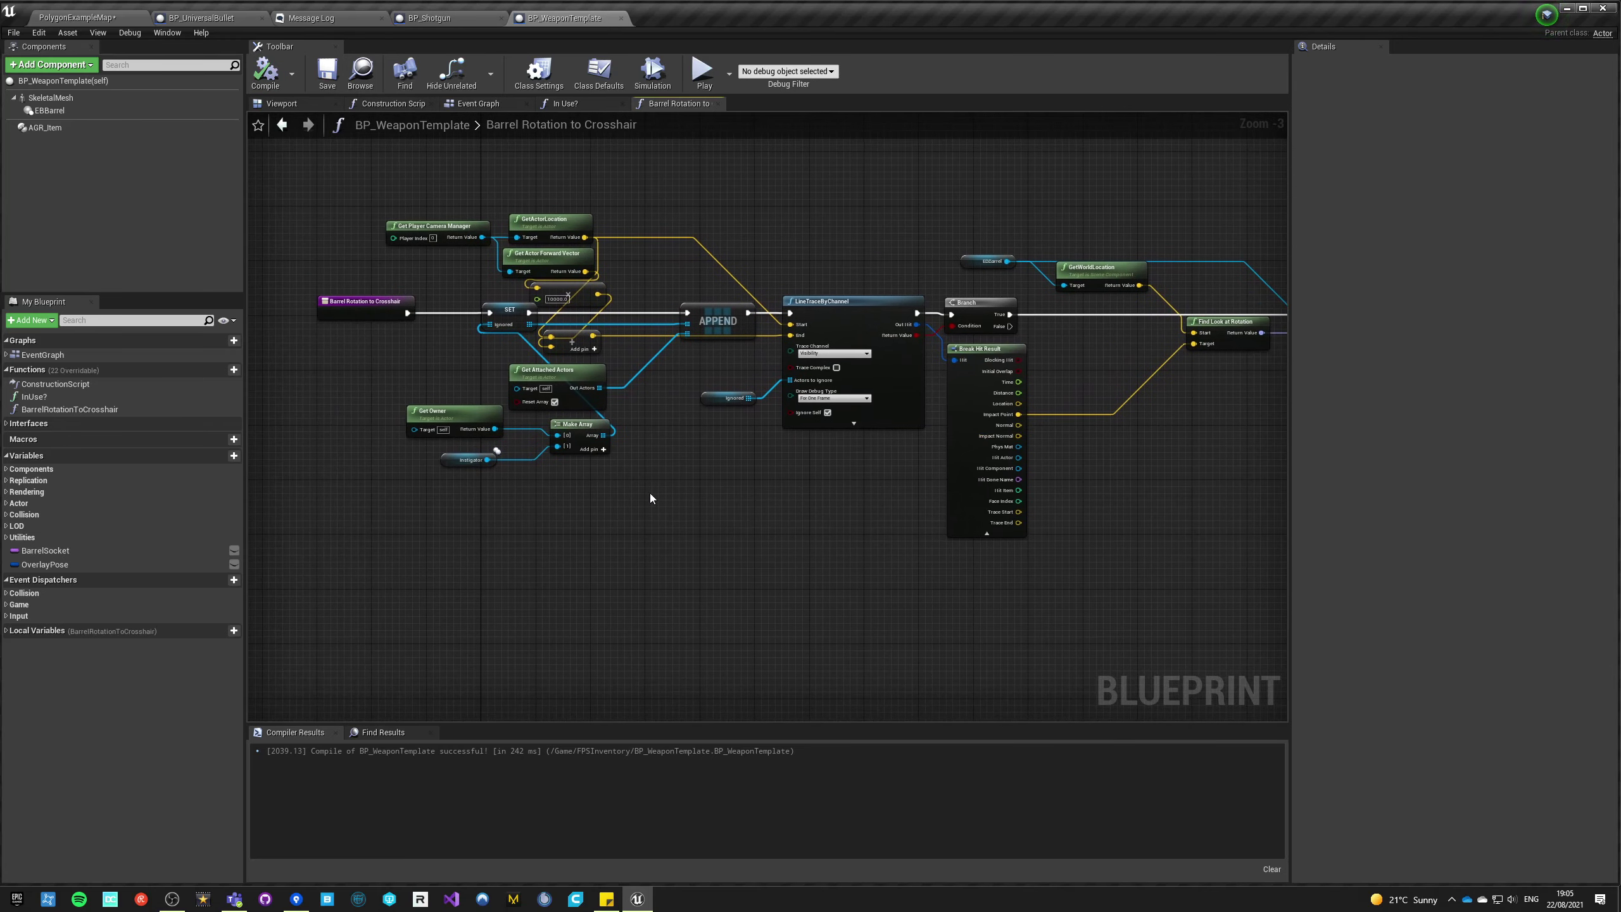
- Close the function graph, and in the Event Graph place Barrel Rotation to Crosshair beside the tick Branch and In Use? below it
click(718, 104)
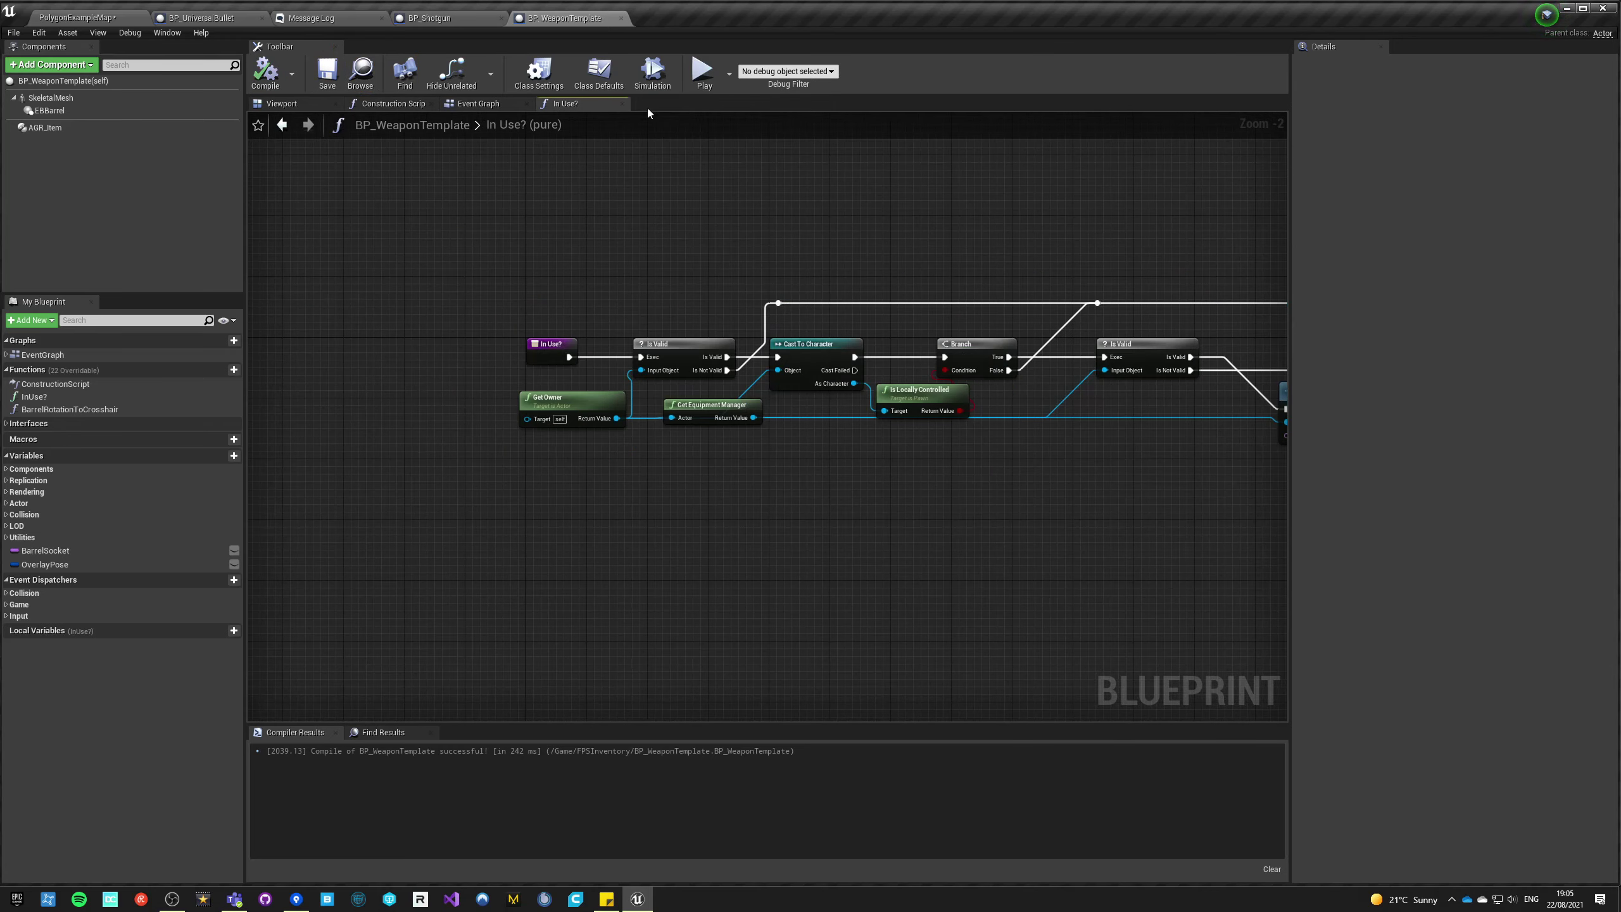
right_drag(686, 465, 518, 479)
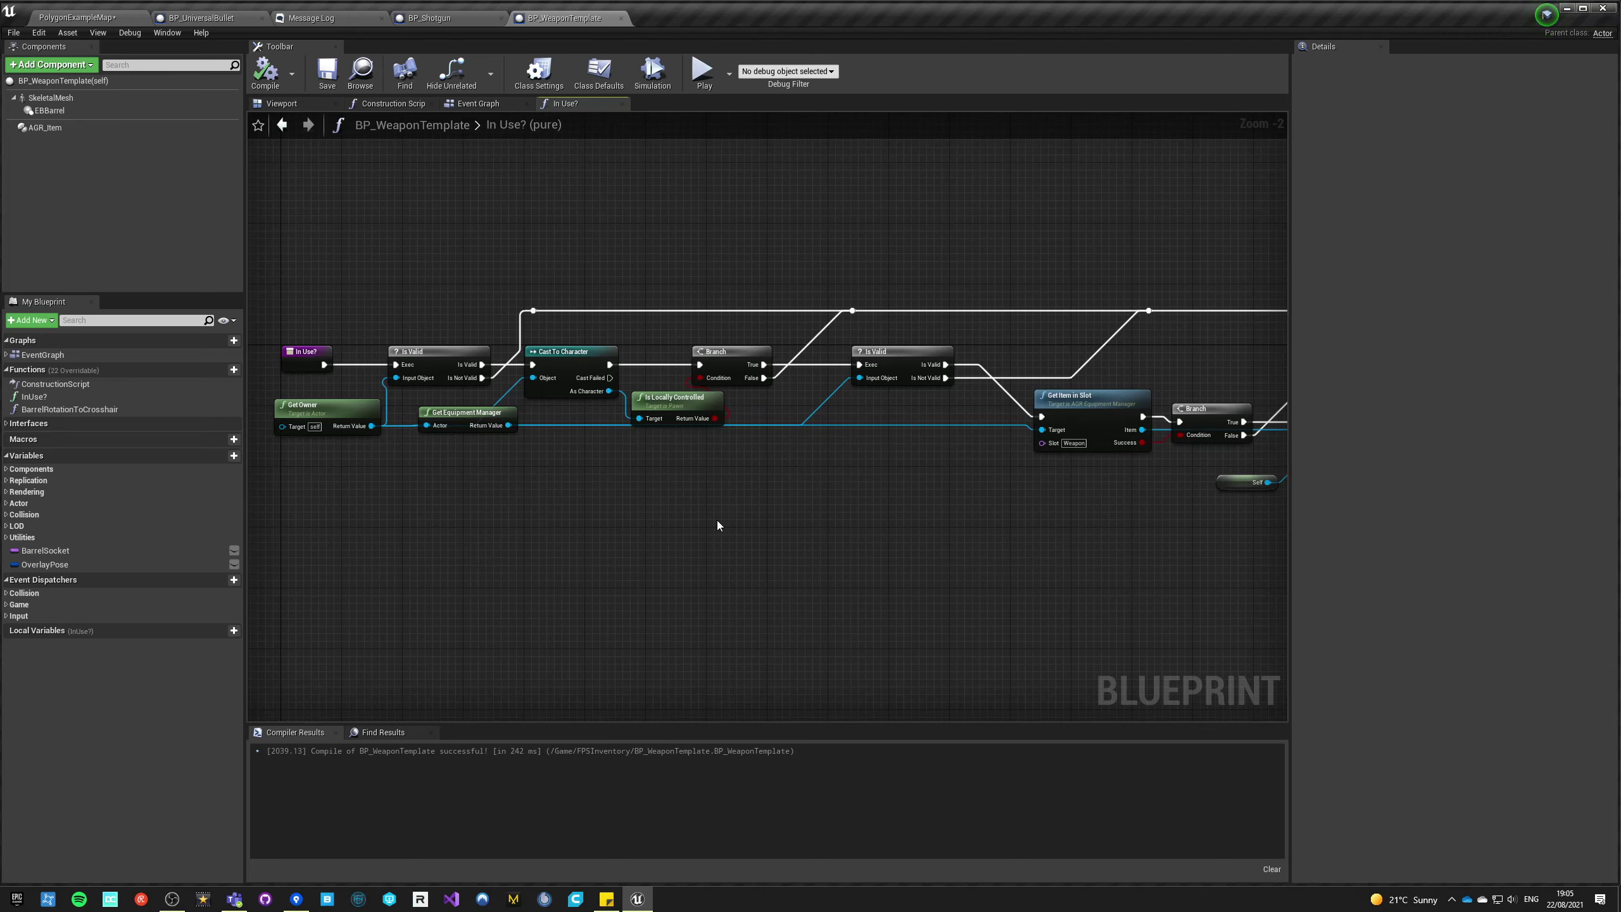
scroll(717, 520, down, 1)
right_drag(744, 526, 662, 523)
click(488, 104)
right_drag(418, 506, 895, 540)
drag(829, 391, 529, 338)
click(491, 387)
right_drag(492, 387, 778, 414)
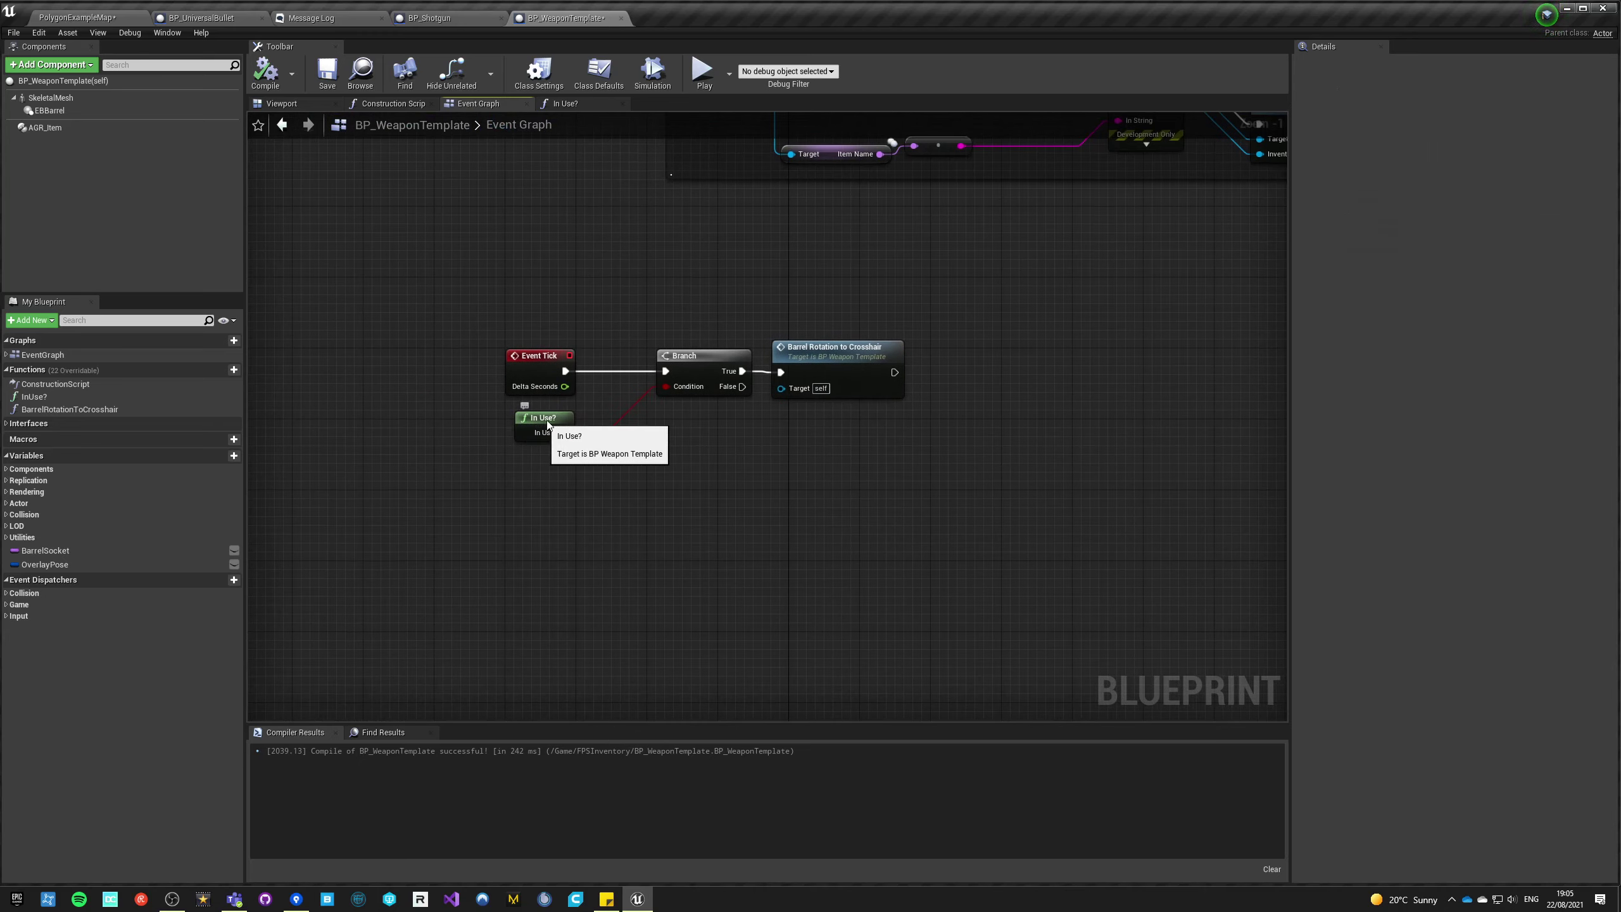
drag(548, 424, 700, 425)
- Enclose Branch, In Use? and Barrel Rotation to Crosshair in a comment titled "rotate barrel", and compile the blueprint
drag(645, 332, 882, 481)
text(crotate barrel)
key(Return)
click(671, 528)
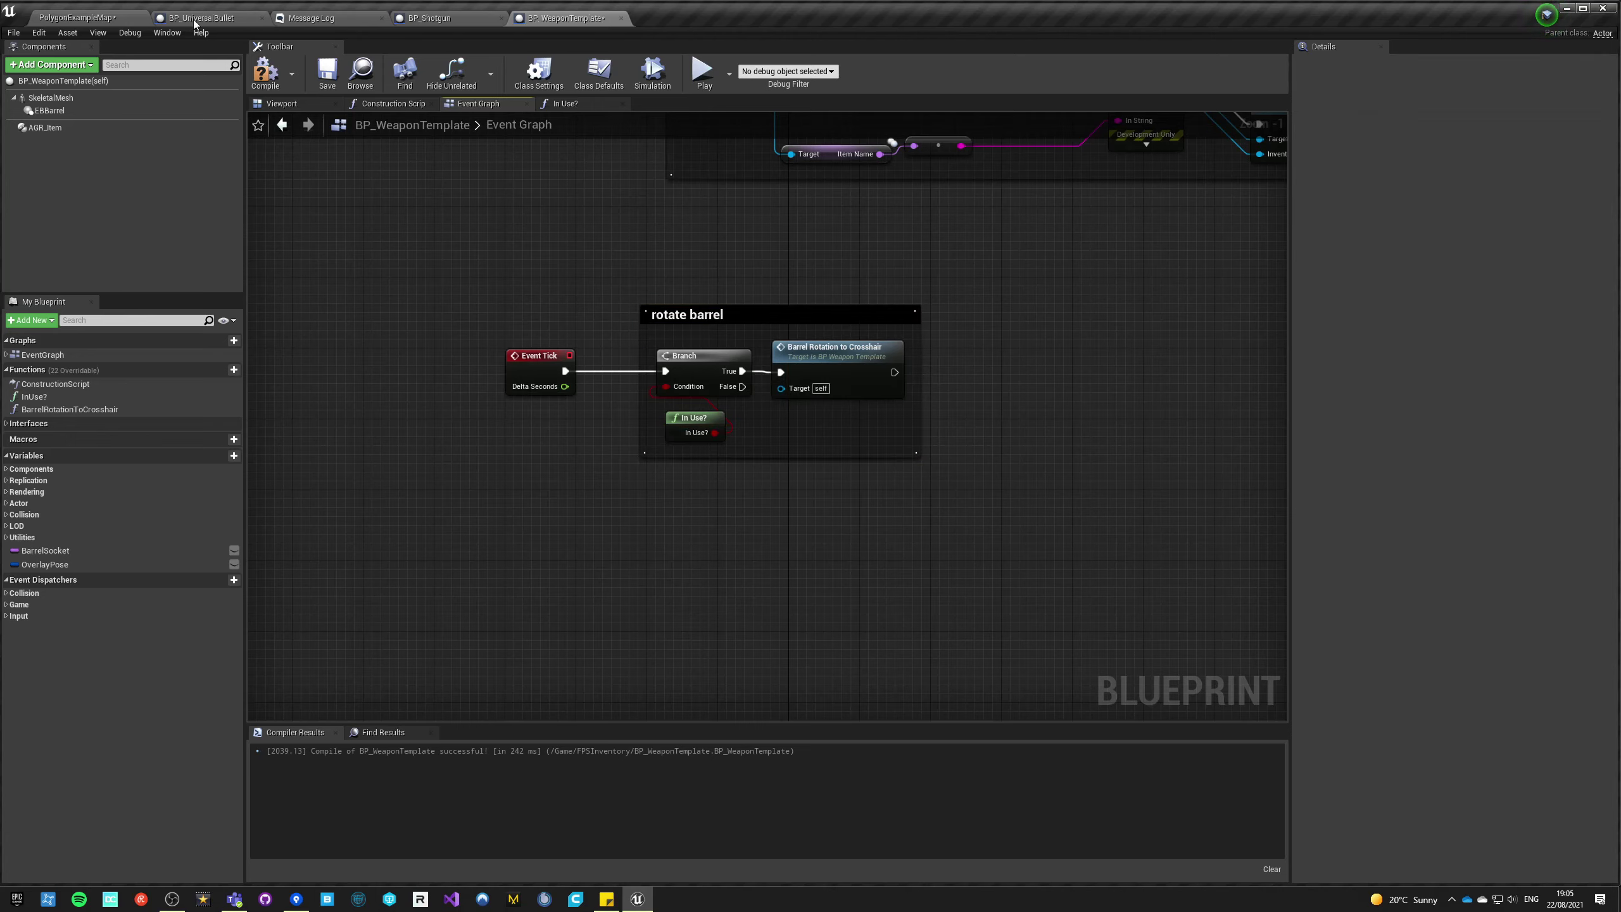
click(266, 70)
- Add the OnShotFired event of the EBBarrel component to the Event Graph below Event Tick
scroll(404, 272, down, 3)
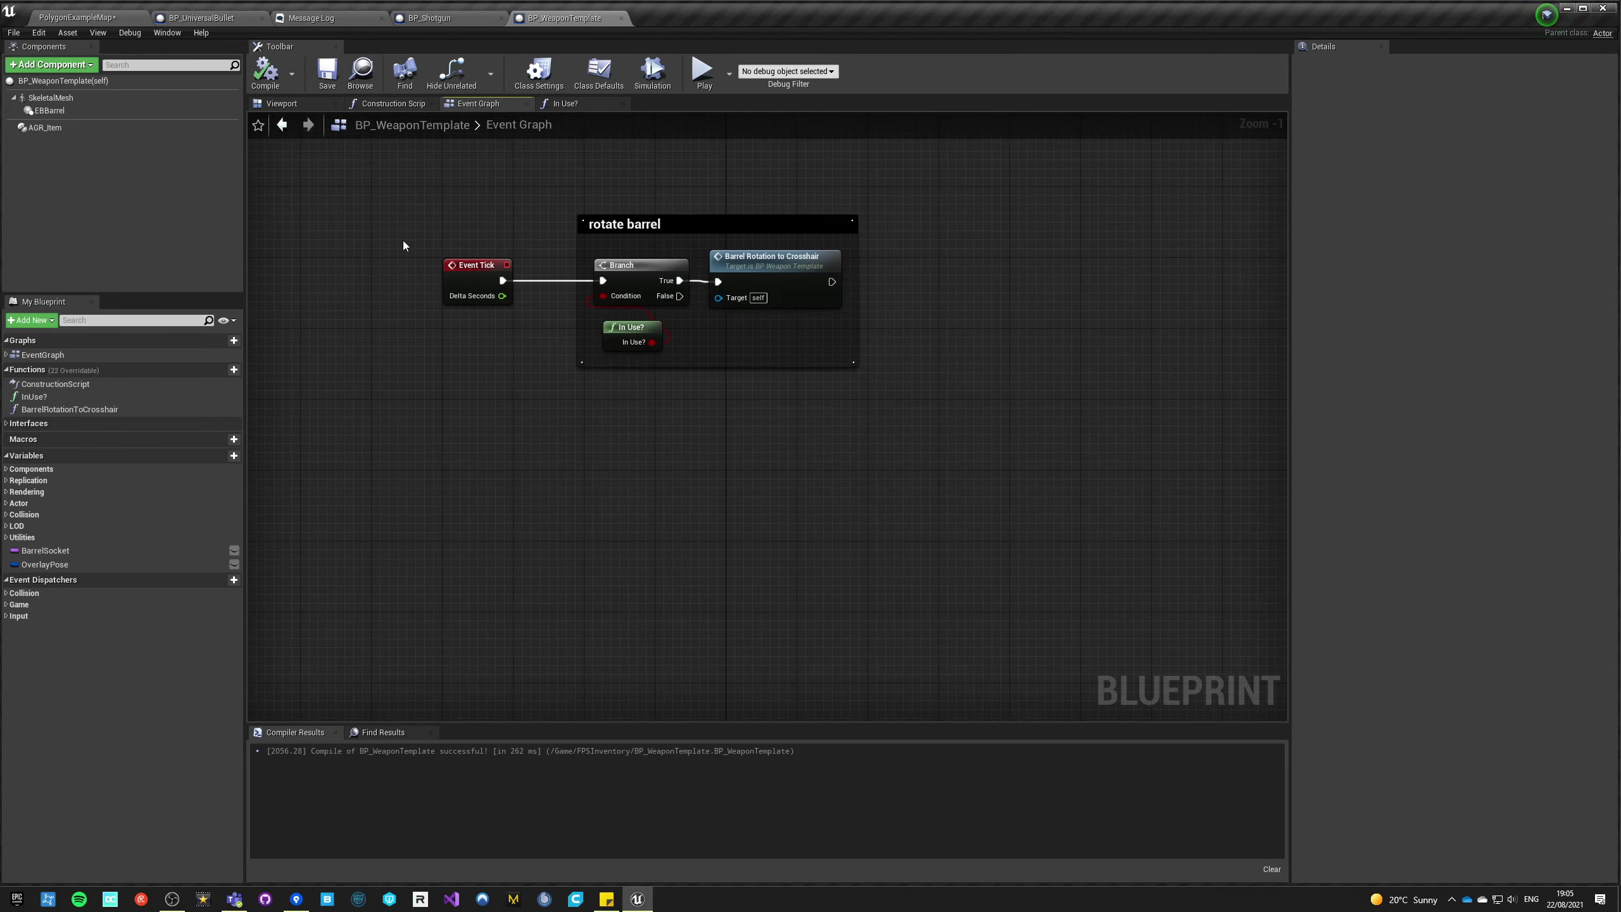
click(51, 110)
right_click(55, 112)
mouse_move(83, 133)
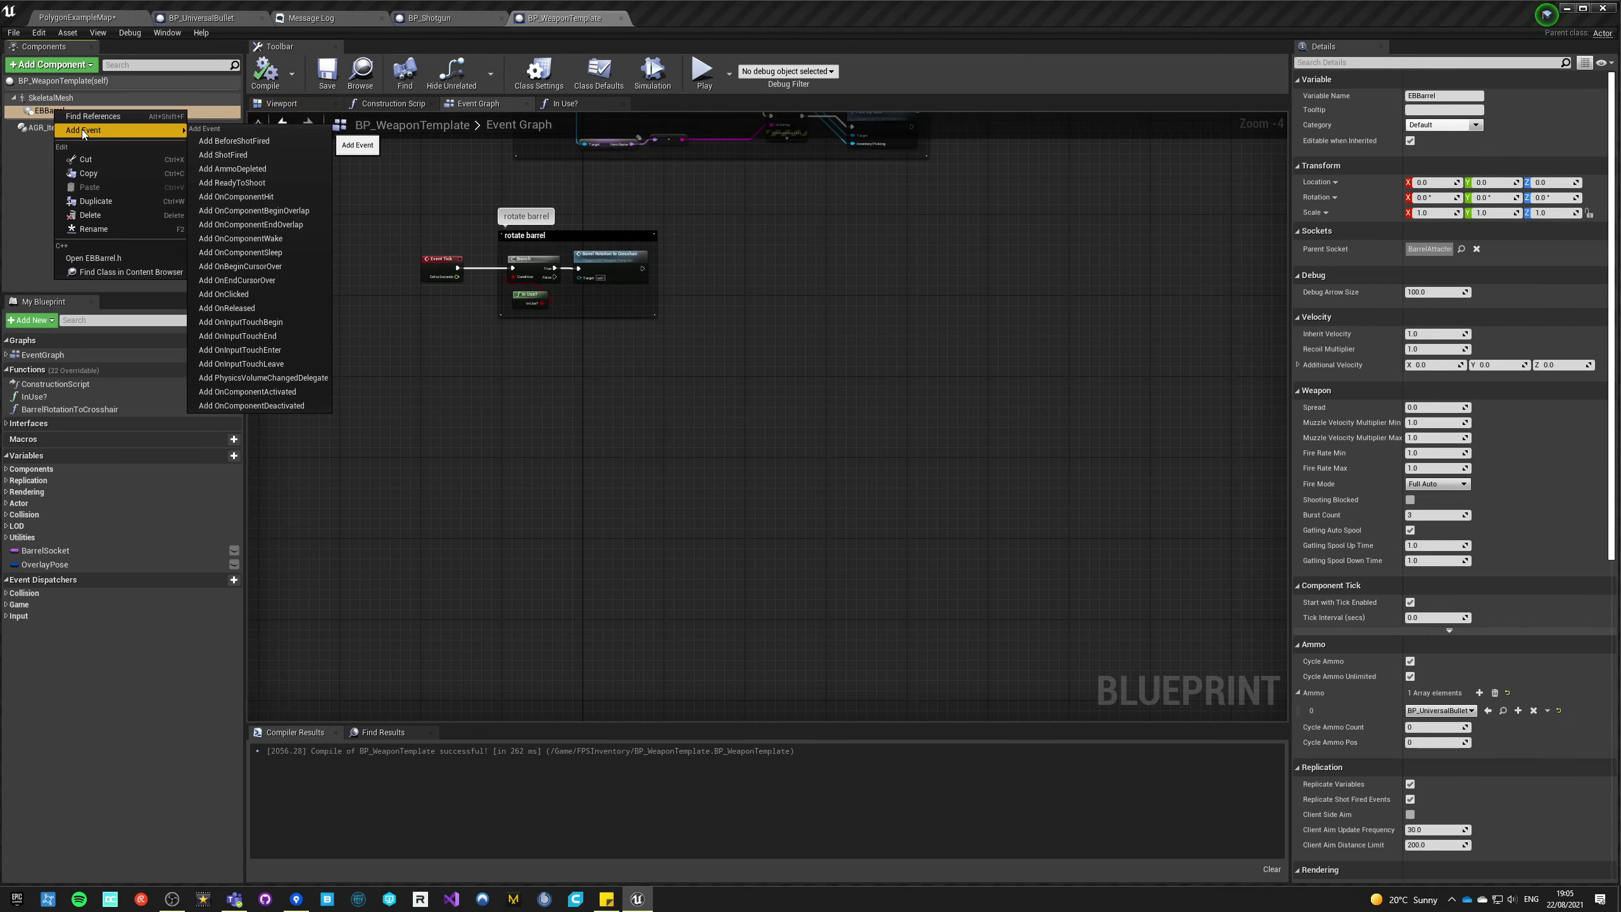
click(245, 153)
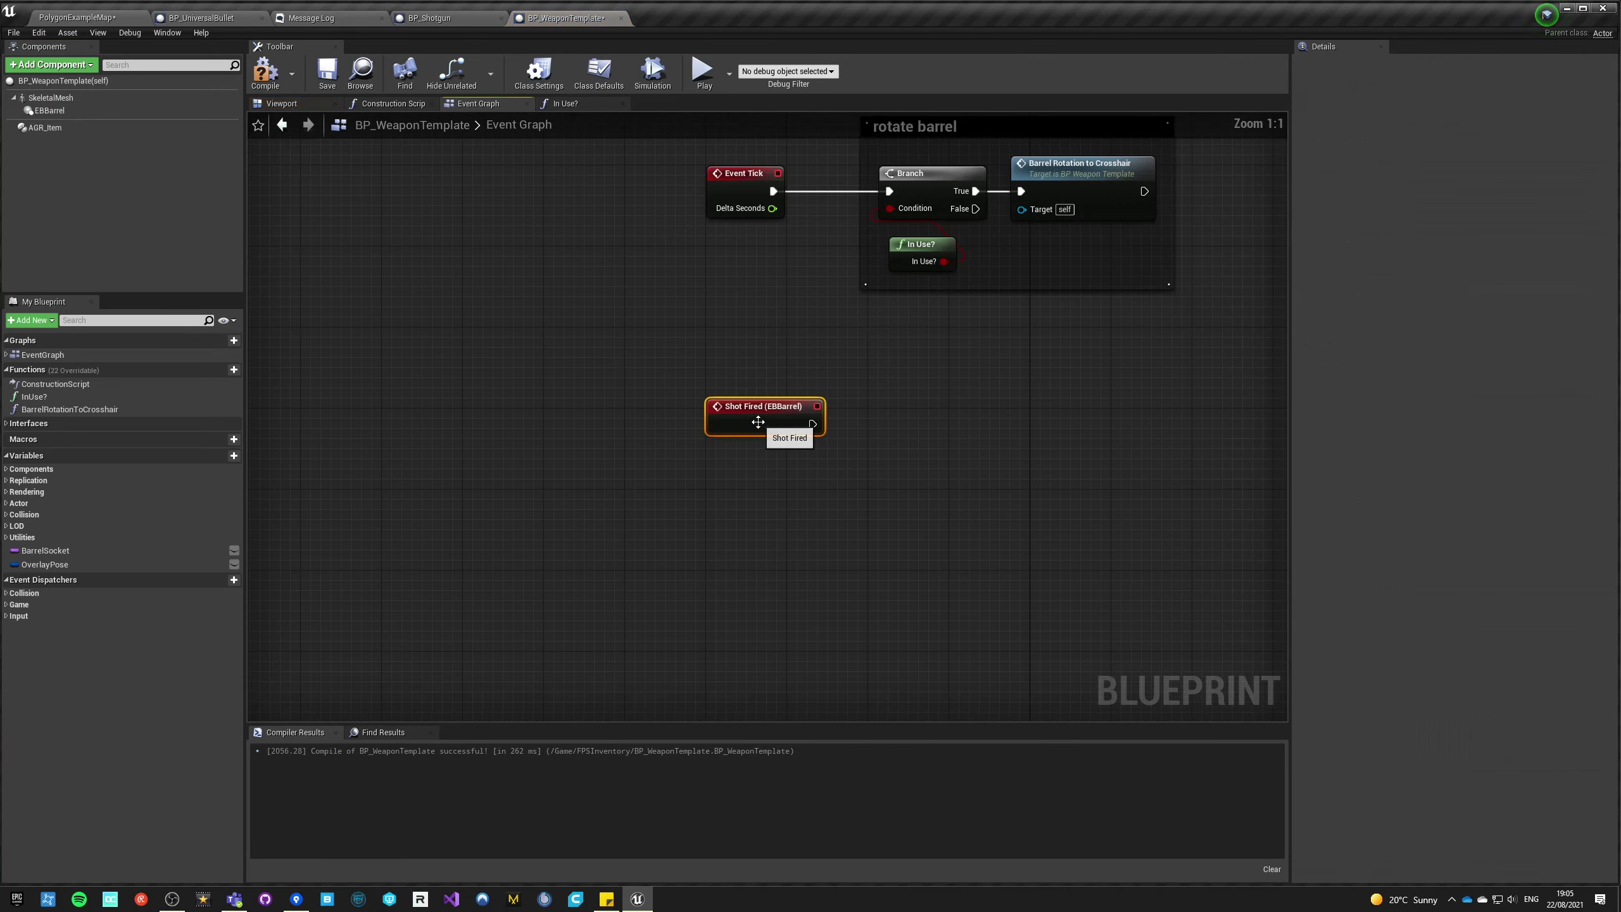
click(854, 604)
right_drag(854, 605, 548, 460)
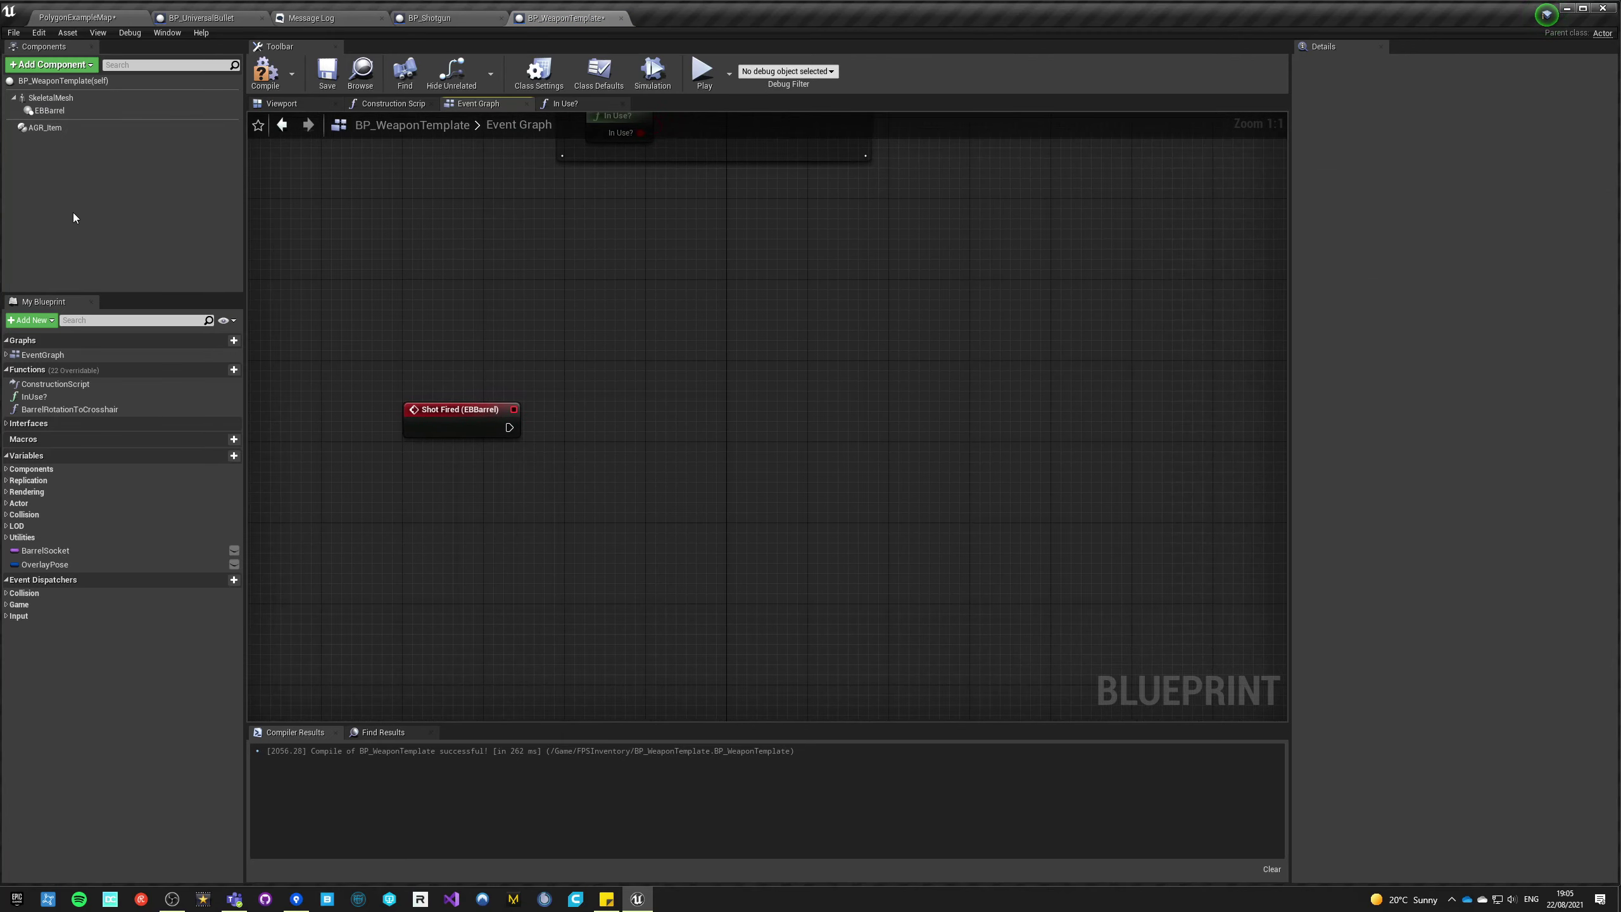
click(71, 99)
click(67, 66)
click(66, 66)
click(68, 67)
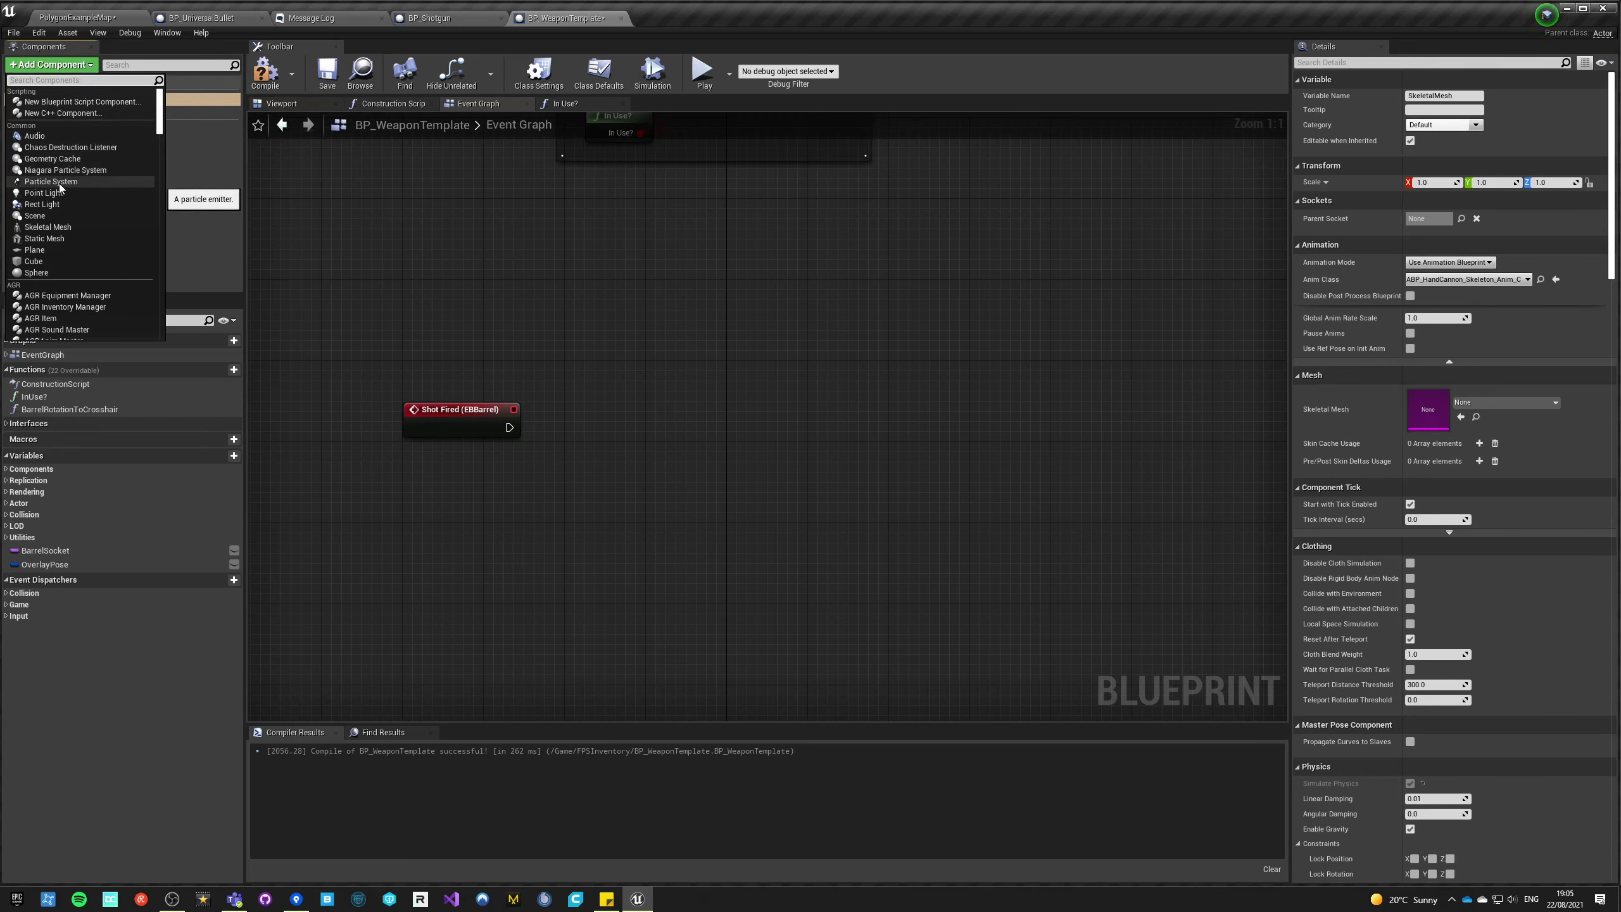
- Switch to the level editor and look through the BallisticsVFX content folder for a muzzle flash effect
click(76, 18)
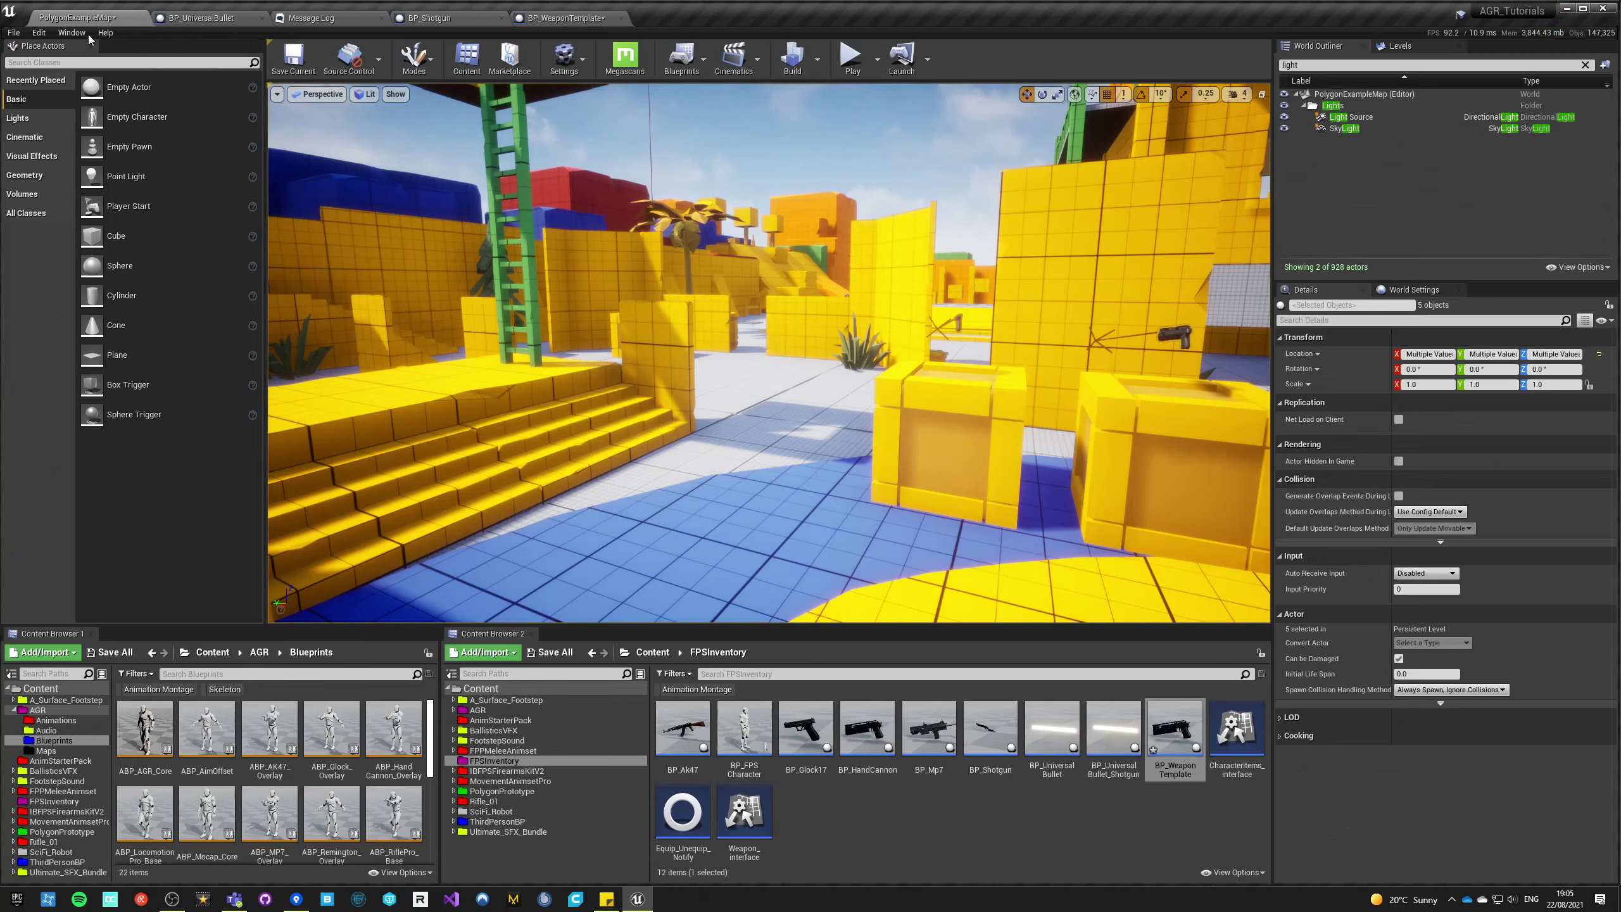
click(652, 652)
double_click(868, 728)
click(746, 760)
click(858, 760)
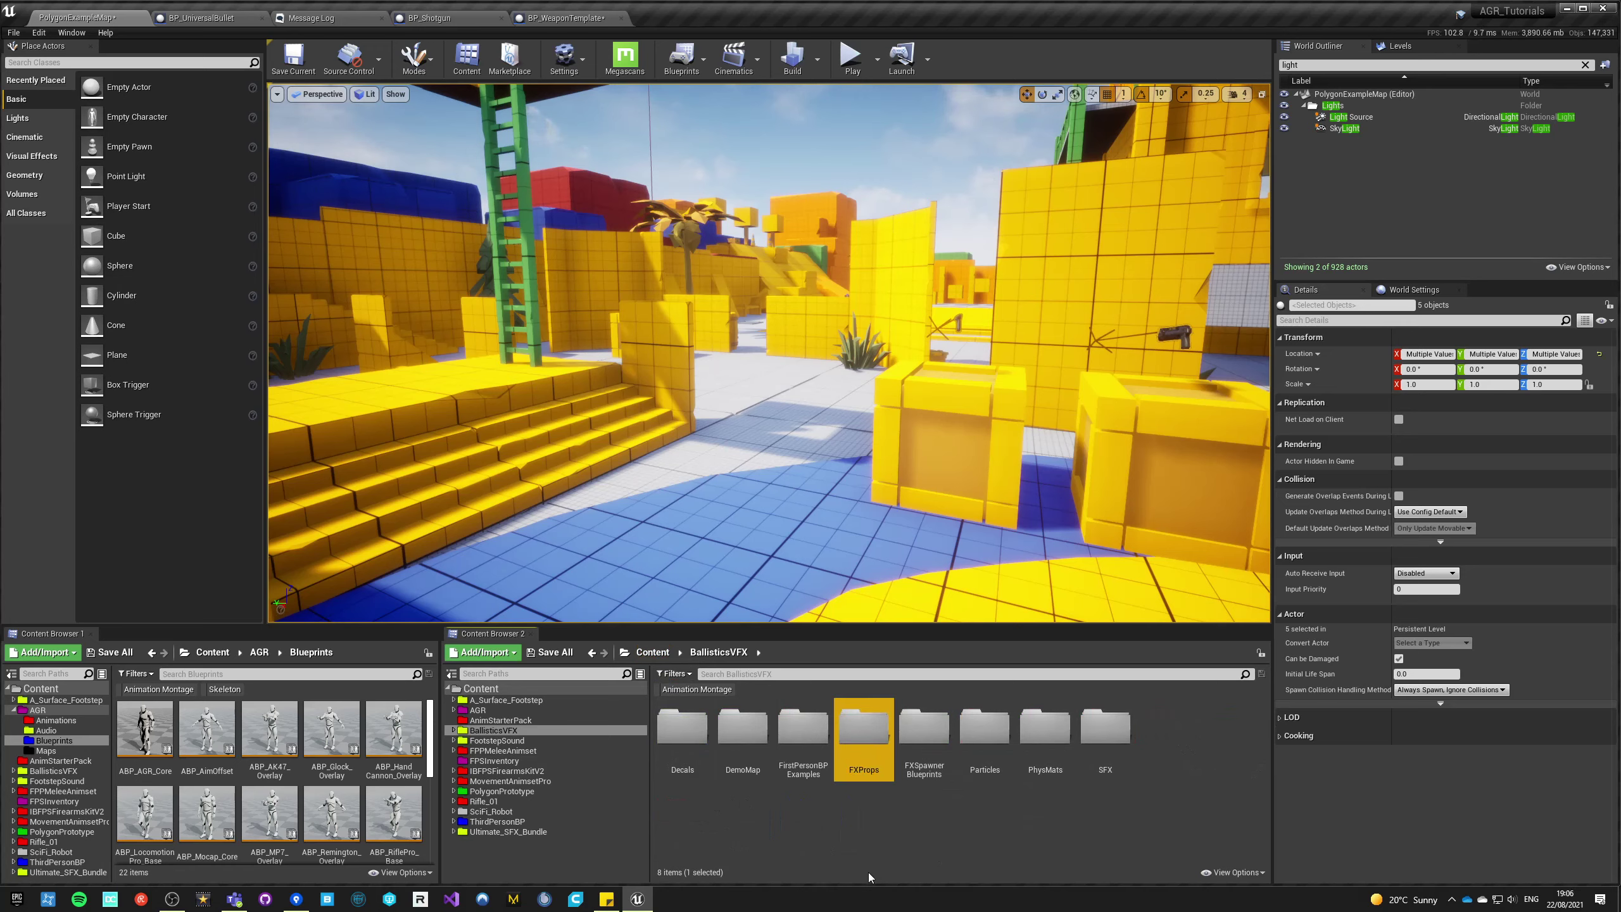
key(Right)
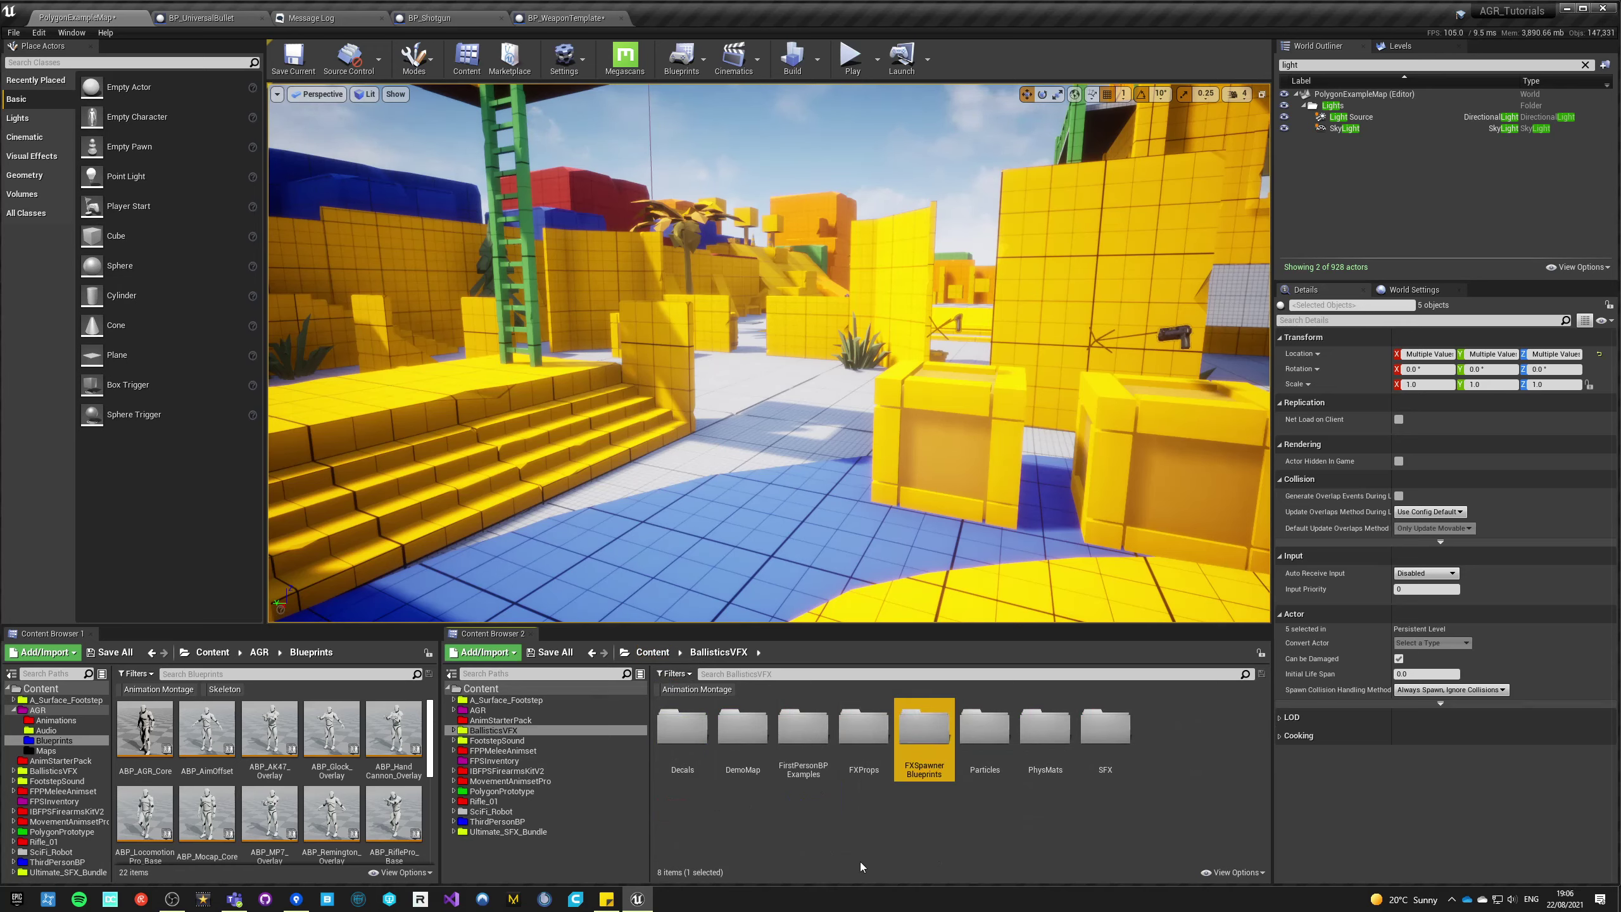
- Return to the Content root and open the Particles folder inside IBFPSFirearmsKitV2
click(654, 655)
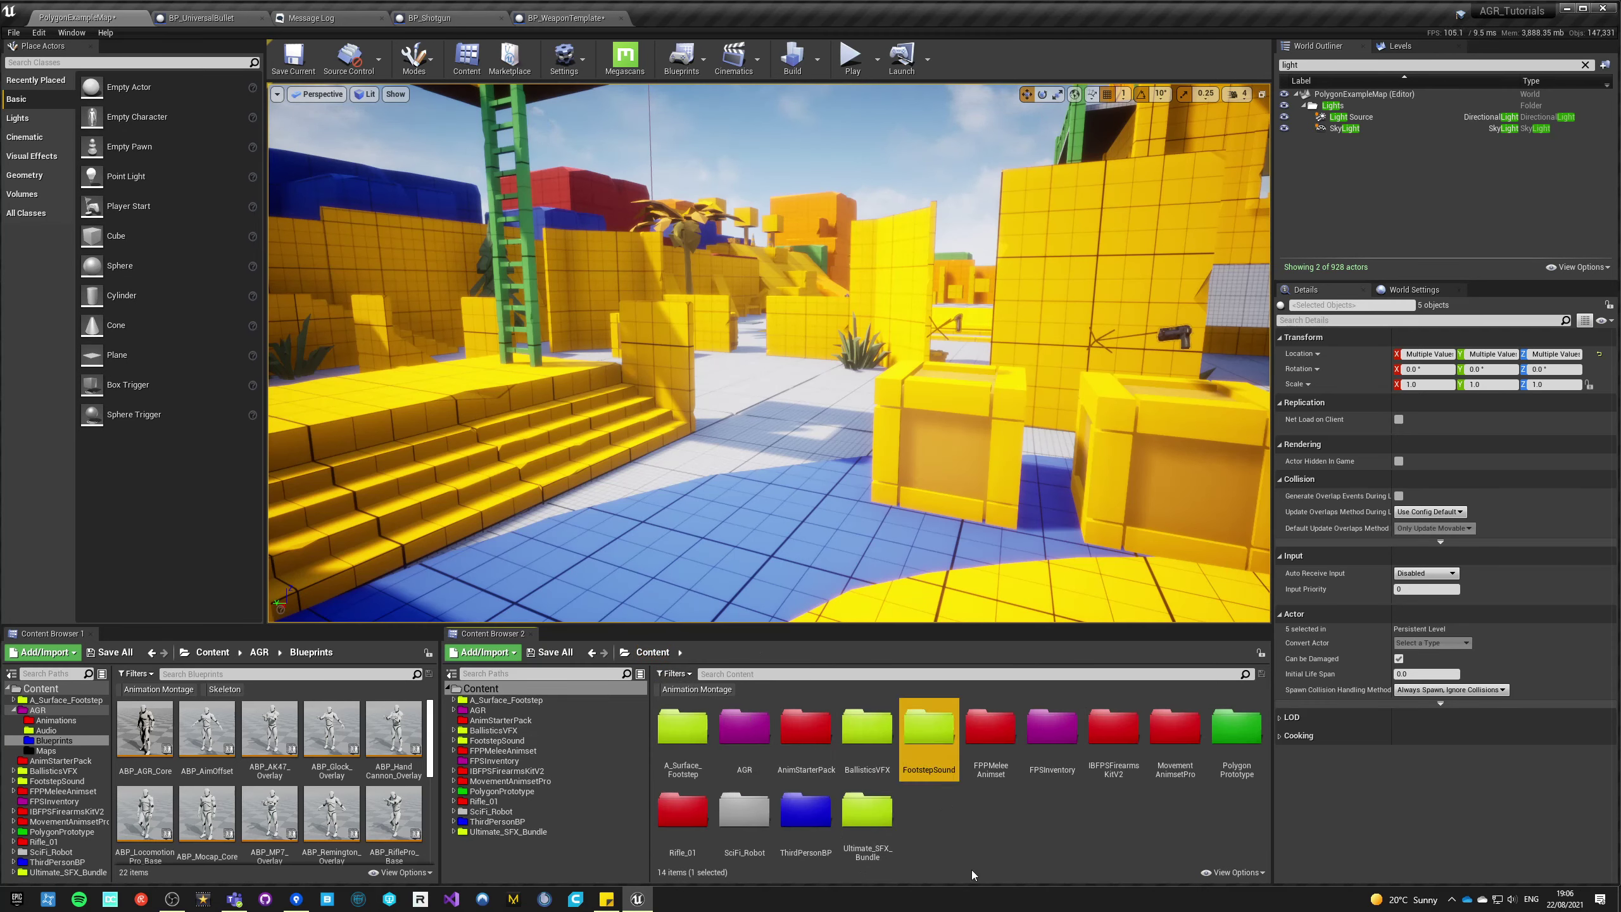
key(Left)
key(Left)
key(Right)
key(Right)
key(Right)
key(Right)
key(Right)
key(Right)
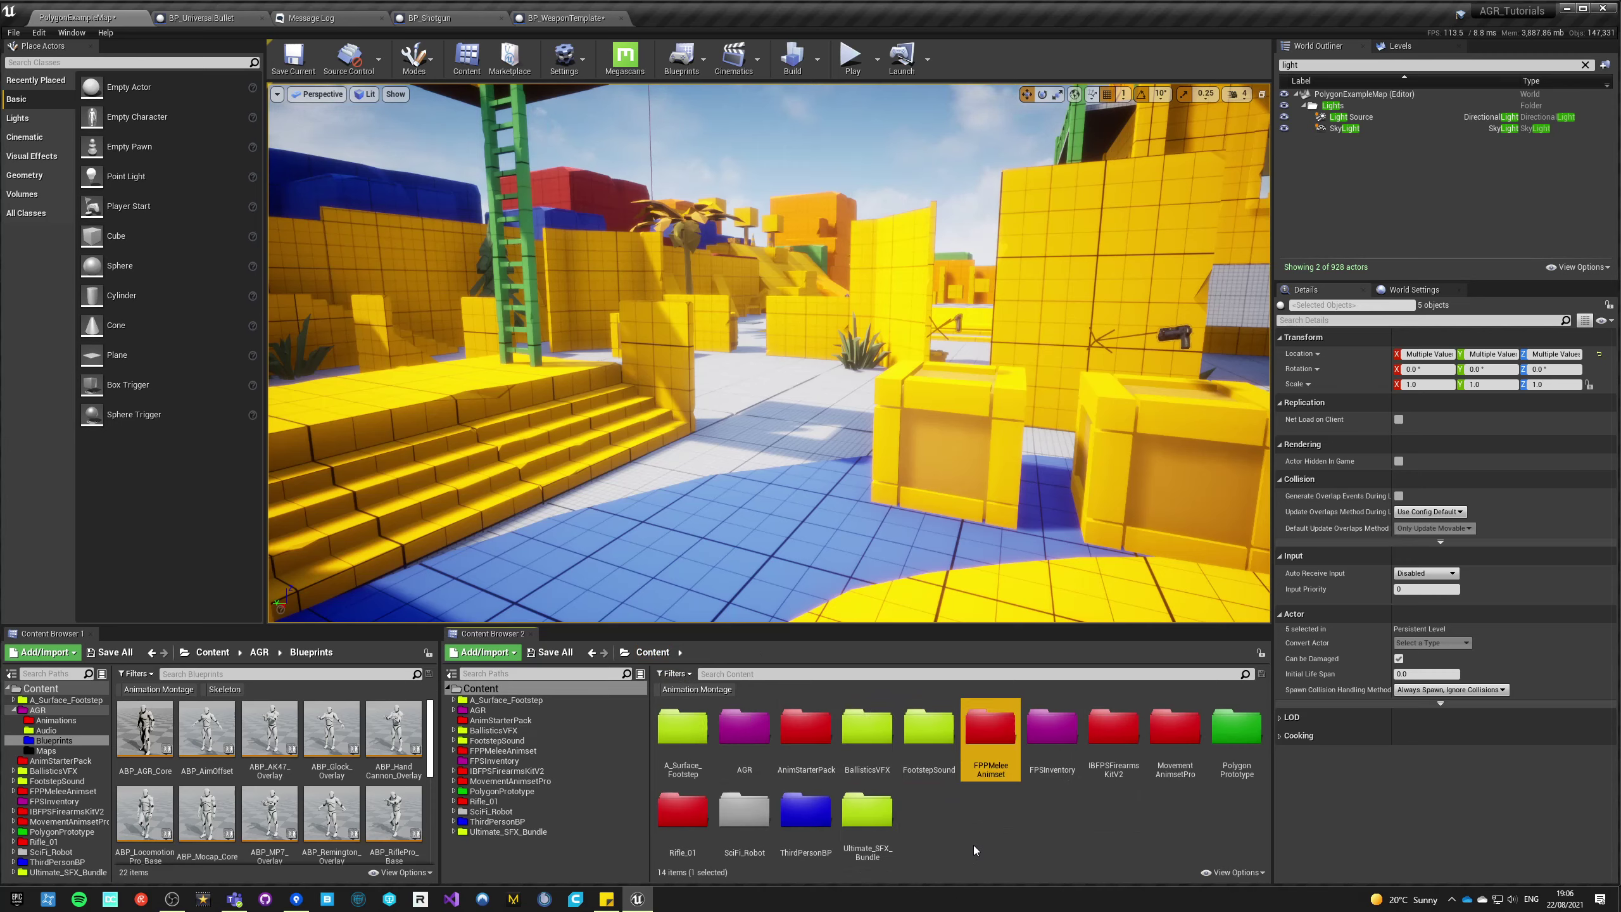
key(Return)
key(Right)
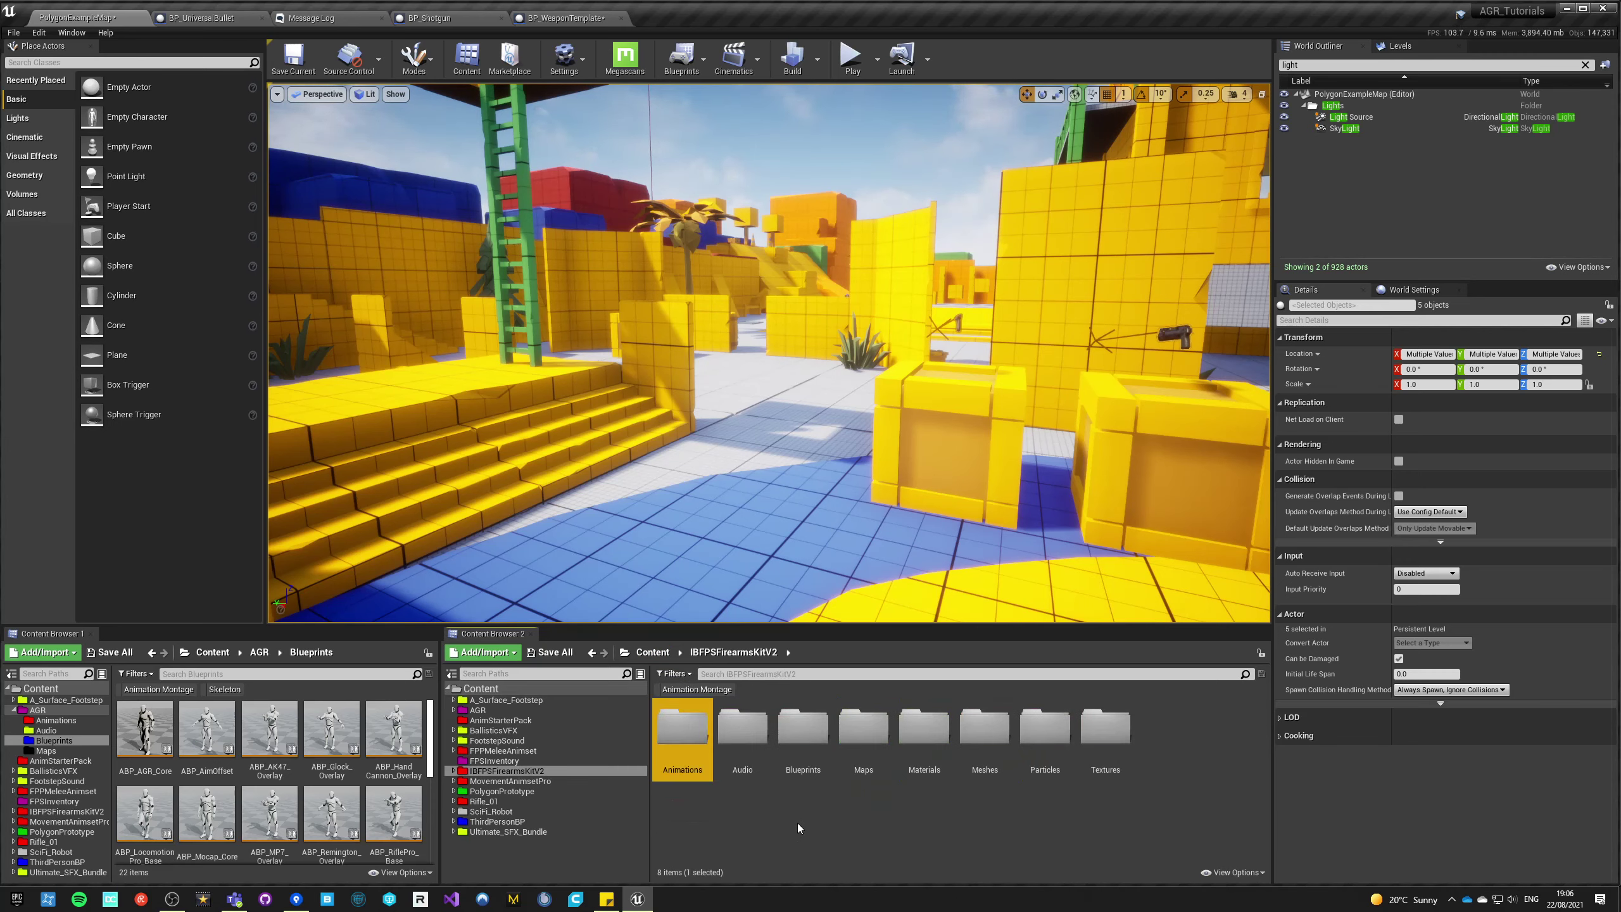
key(Right)
key(Right)
key(Right)
key(Left)
key(Right)
key(Right)
key(Right)
key(Right)
key(Return)
key(Right)
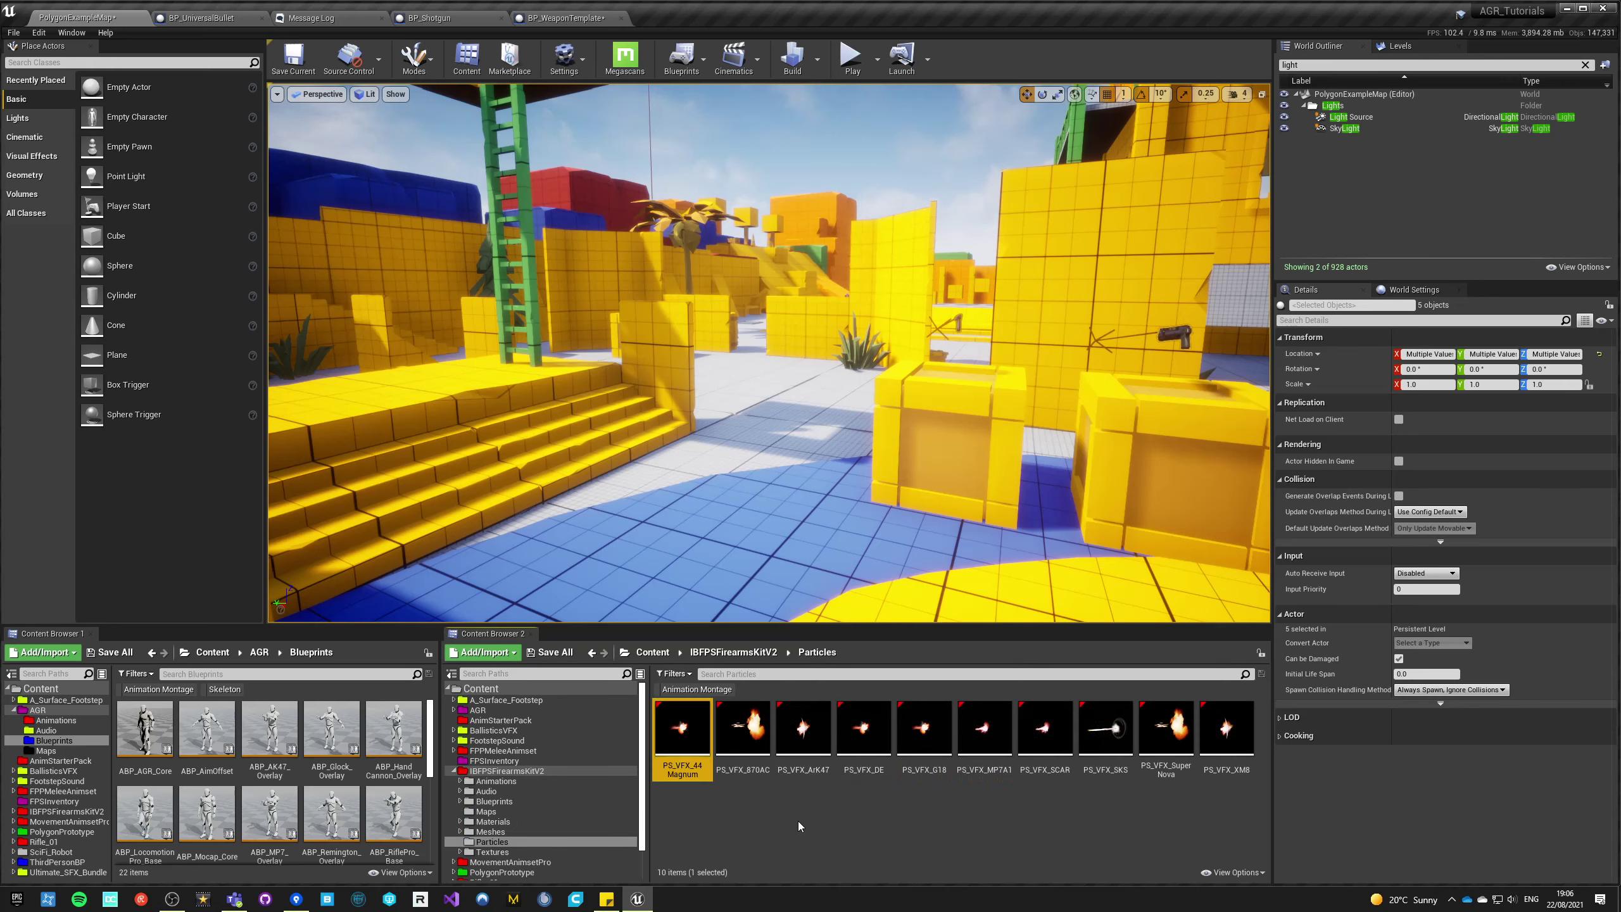
- Look over the muzzle flash particle systems and select PS_VFX_G18
key(Right)
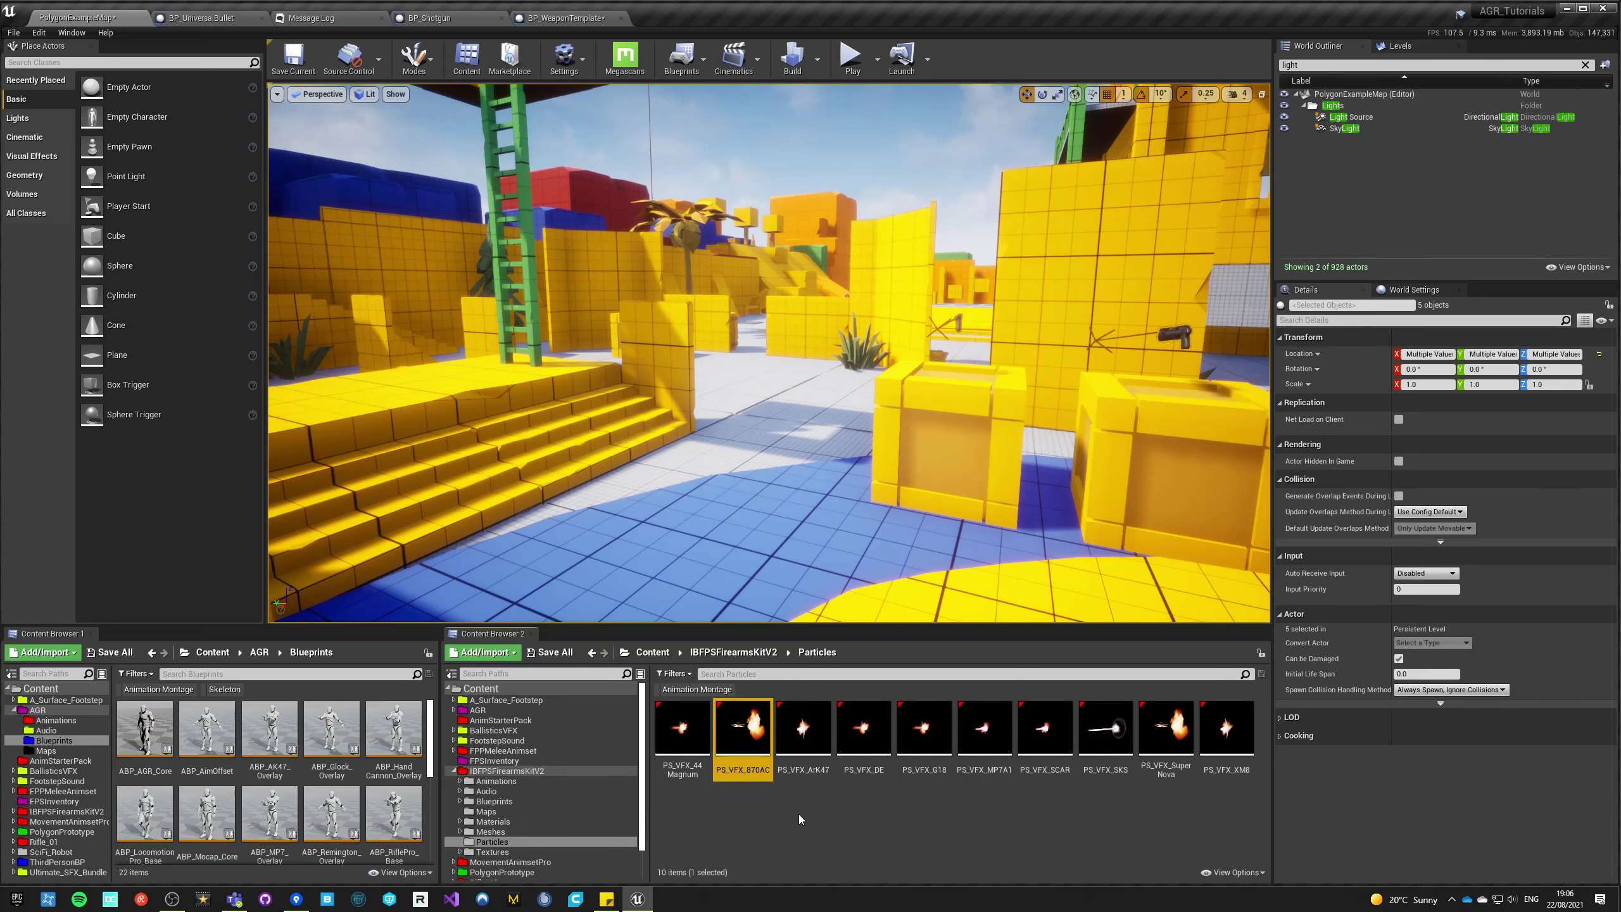
click(1104, 754)
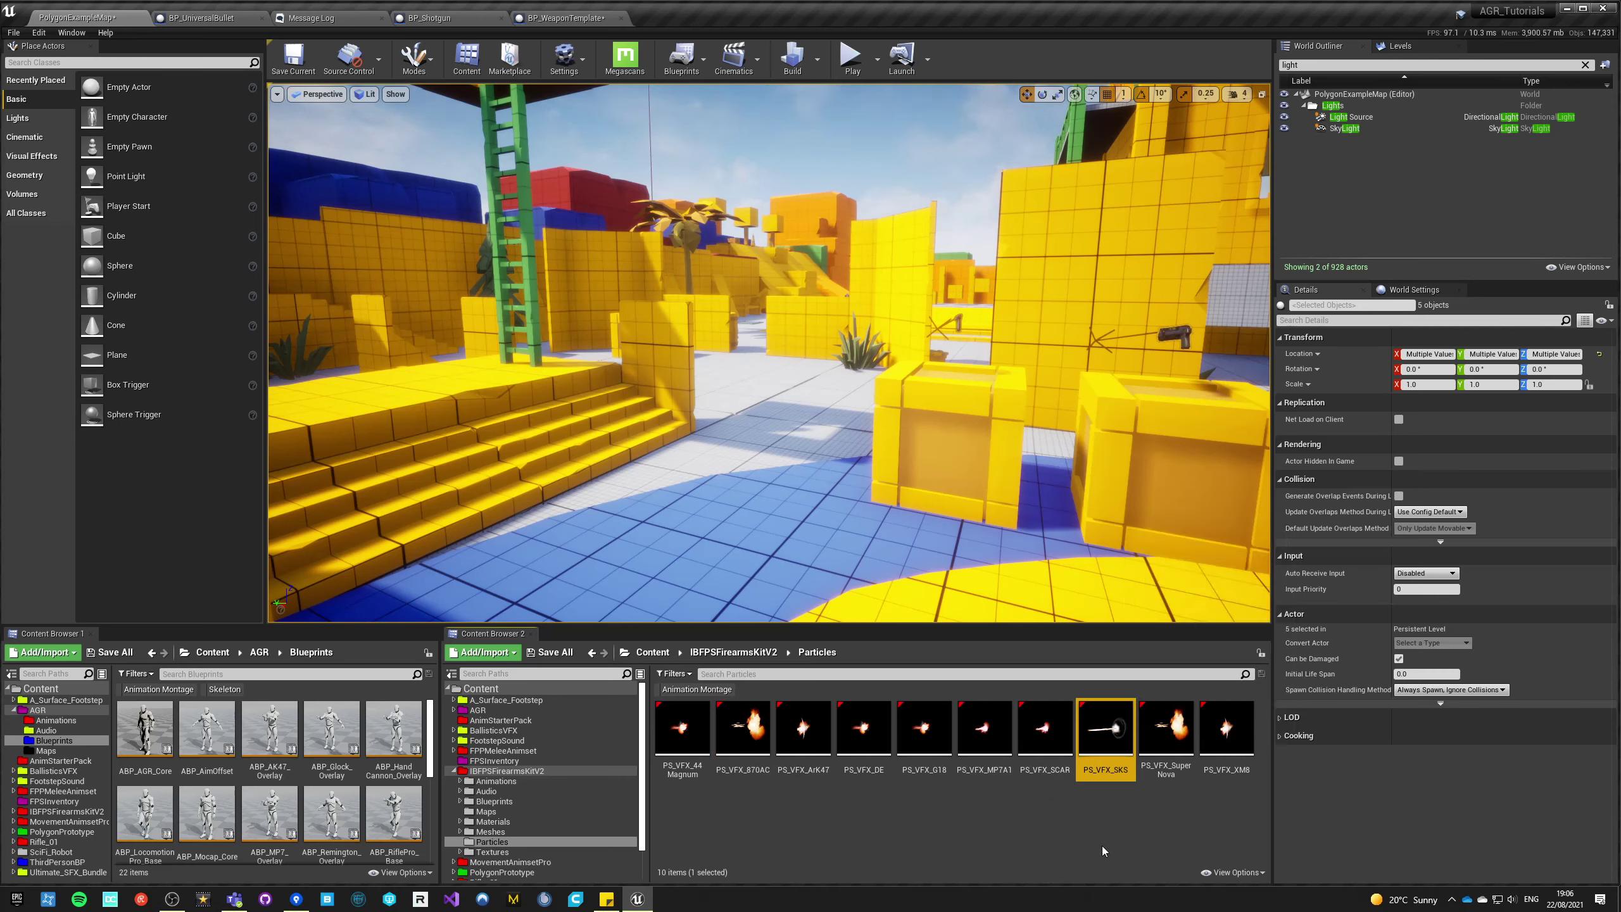
key(Left)
key(Left)
key(Left)
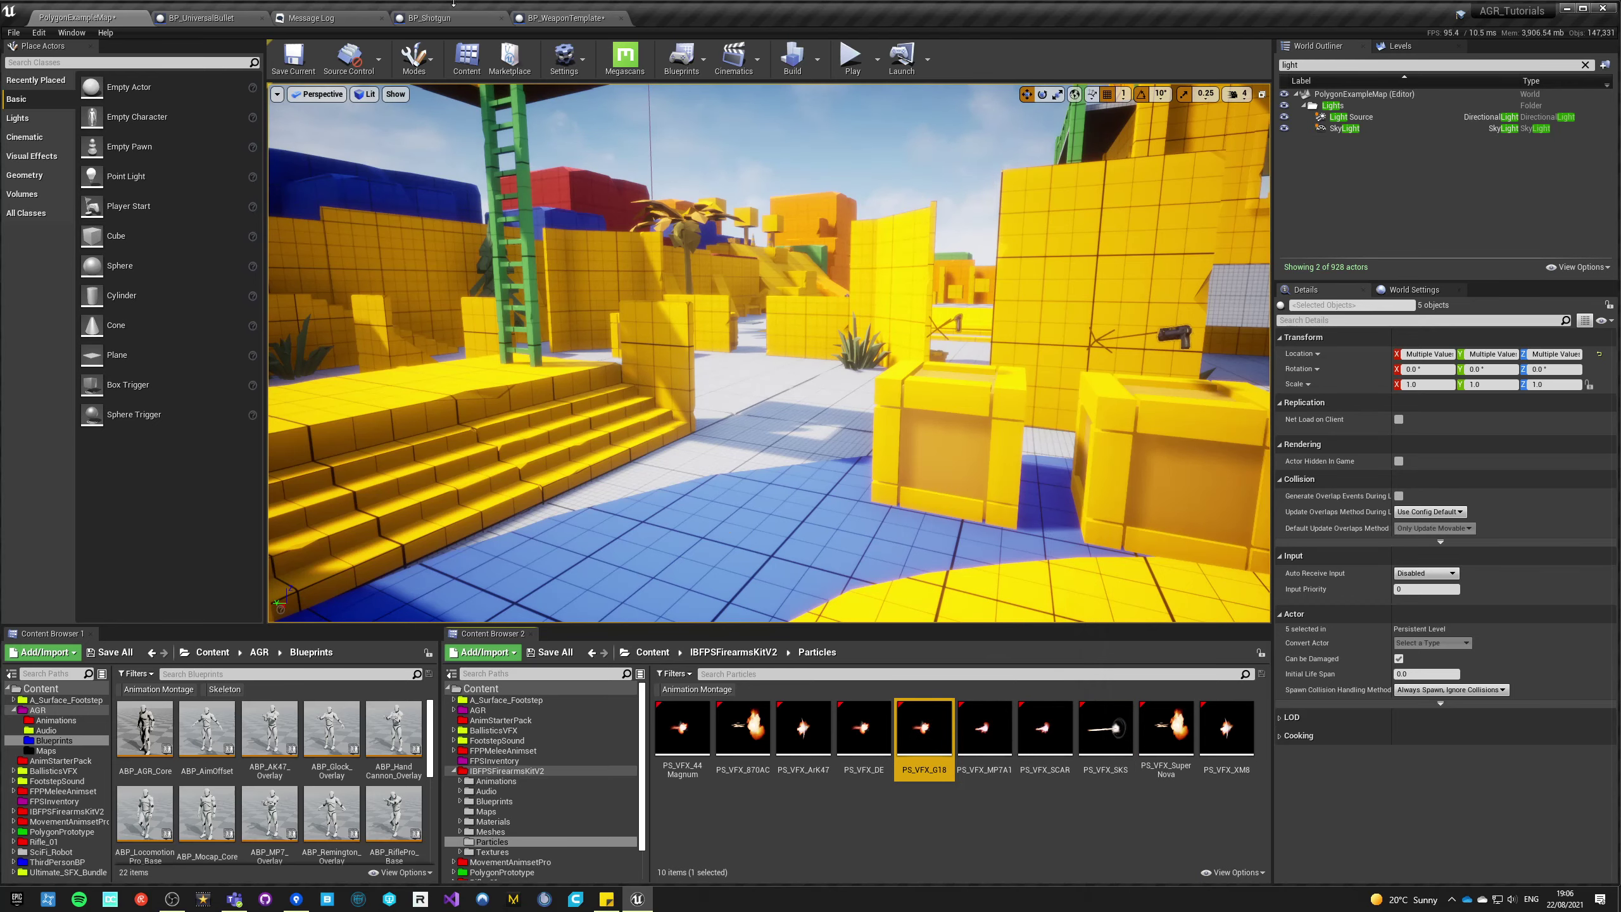
- Back in BP_WeaponTemplate, add a Particle System component using PS_VFX_G18 under SkeletalMesh
click(562, 17)
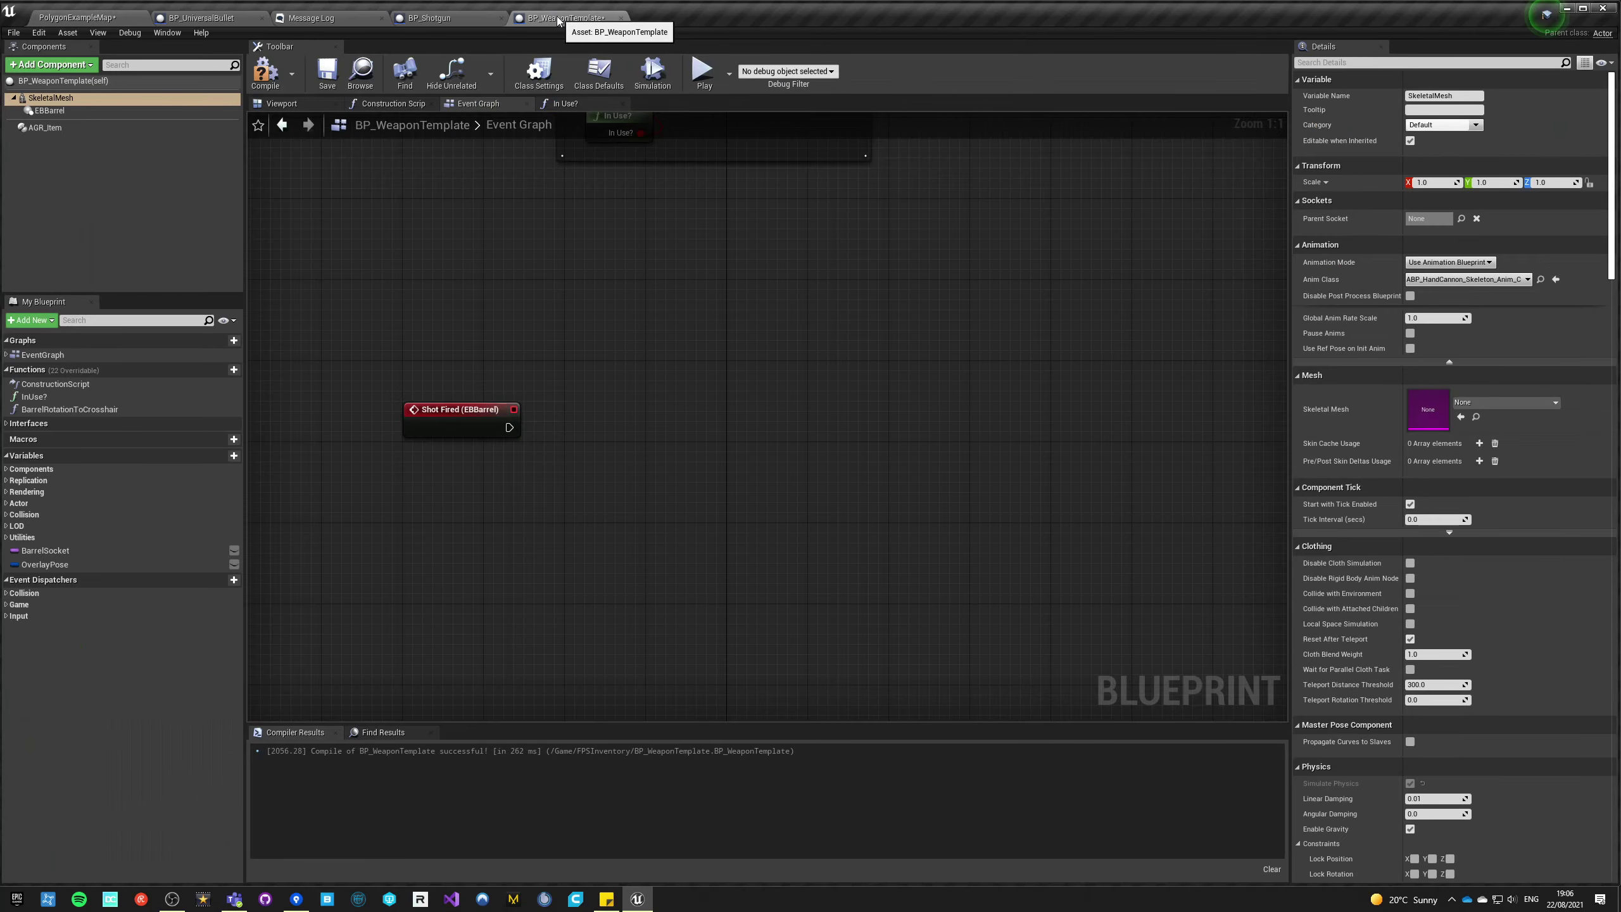
click(49, 98)
click(49, 65)
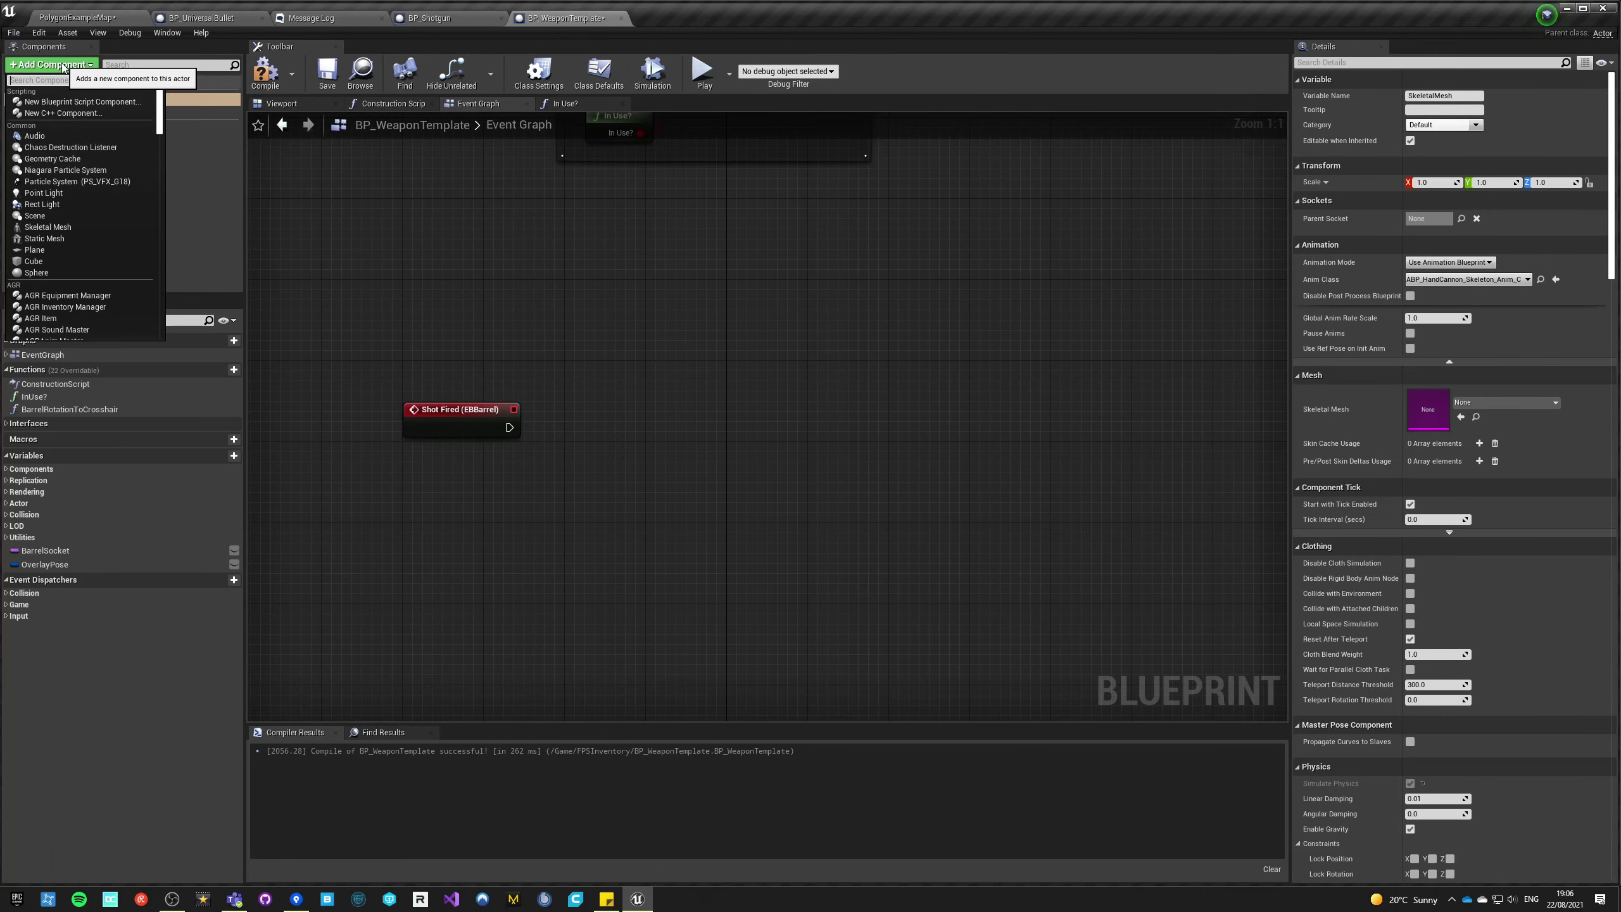
click(56, 184)
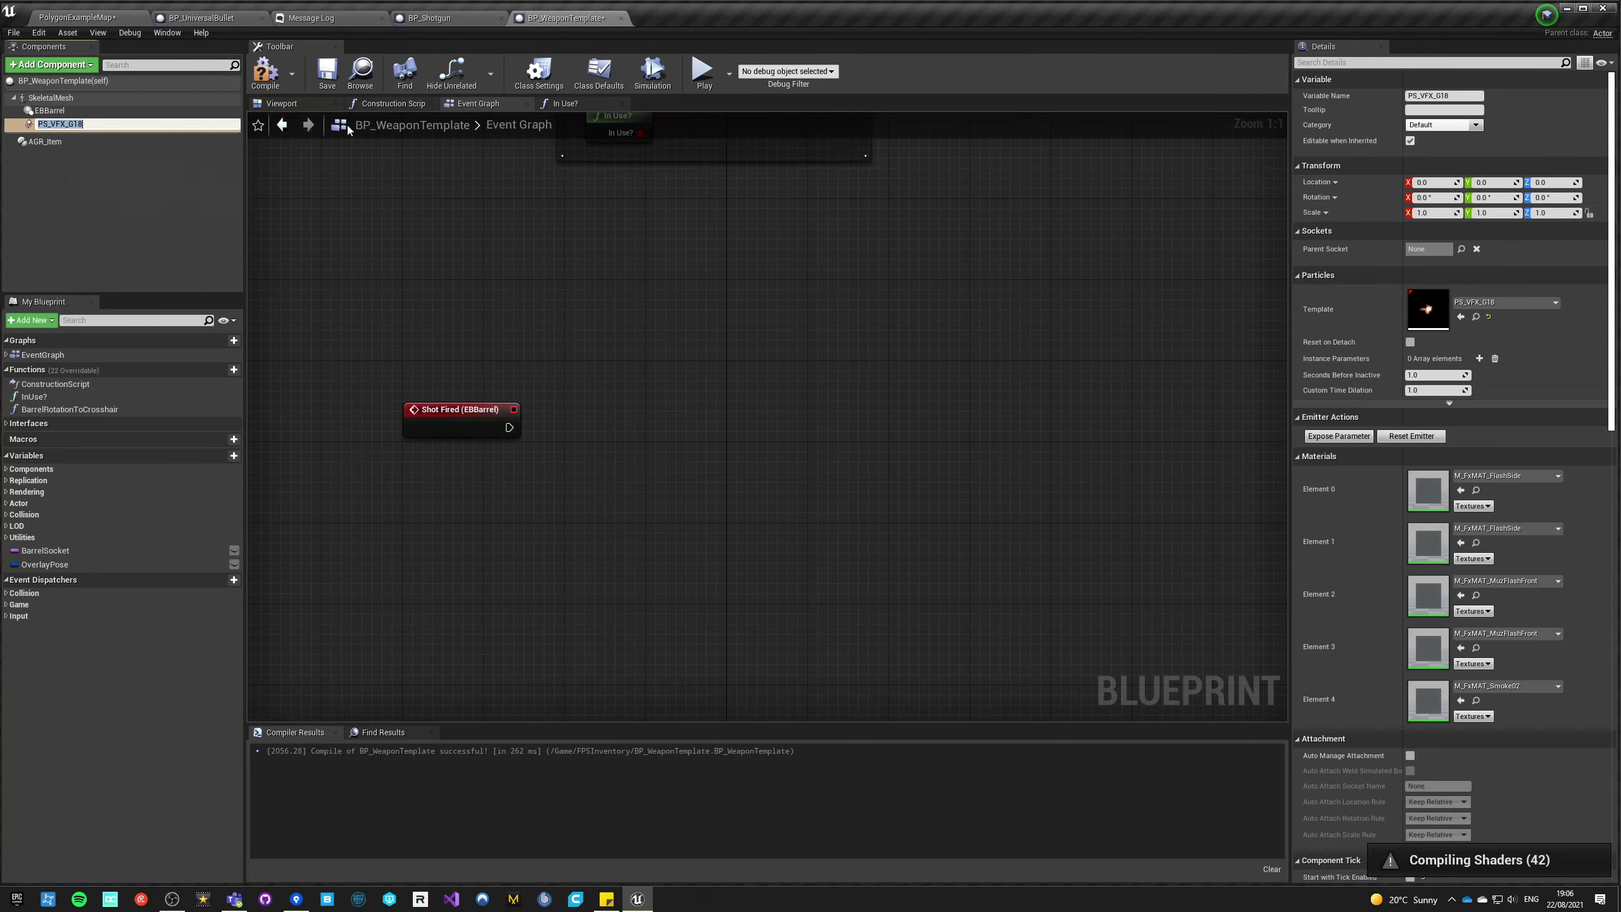
- Open the Construction Script and place a PS_VFX_G18 component reference above the AttachComponentToComponent node
click(389, 103)
right_drag(735, 540, 552, 468)
drag(57, 124, 900, 276)
right_drag(776, 321, 746, 345)
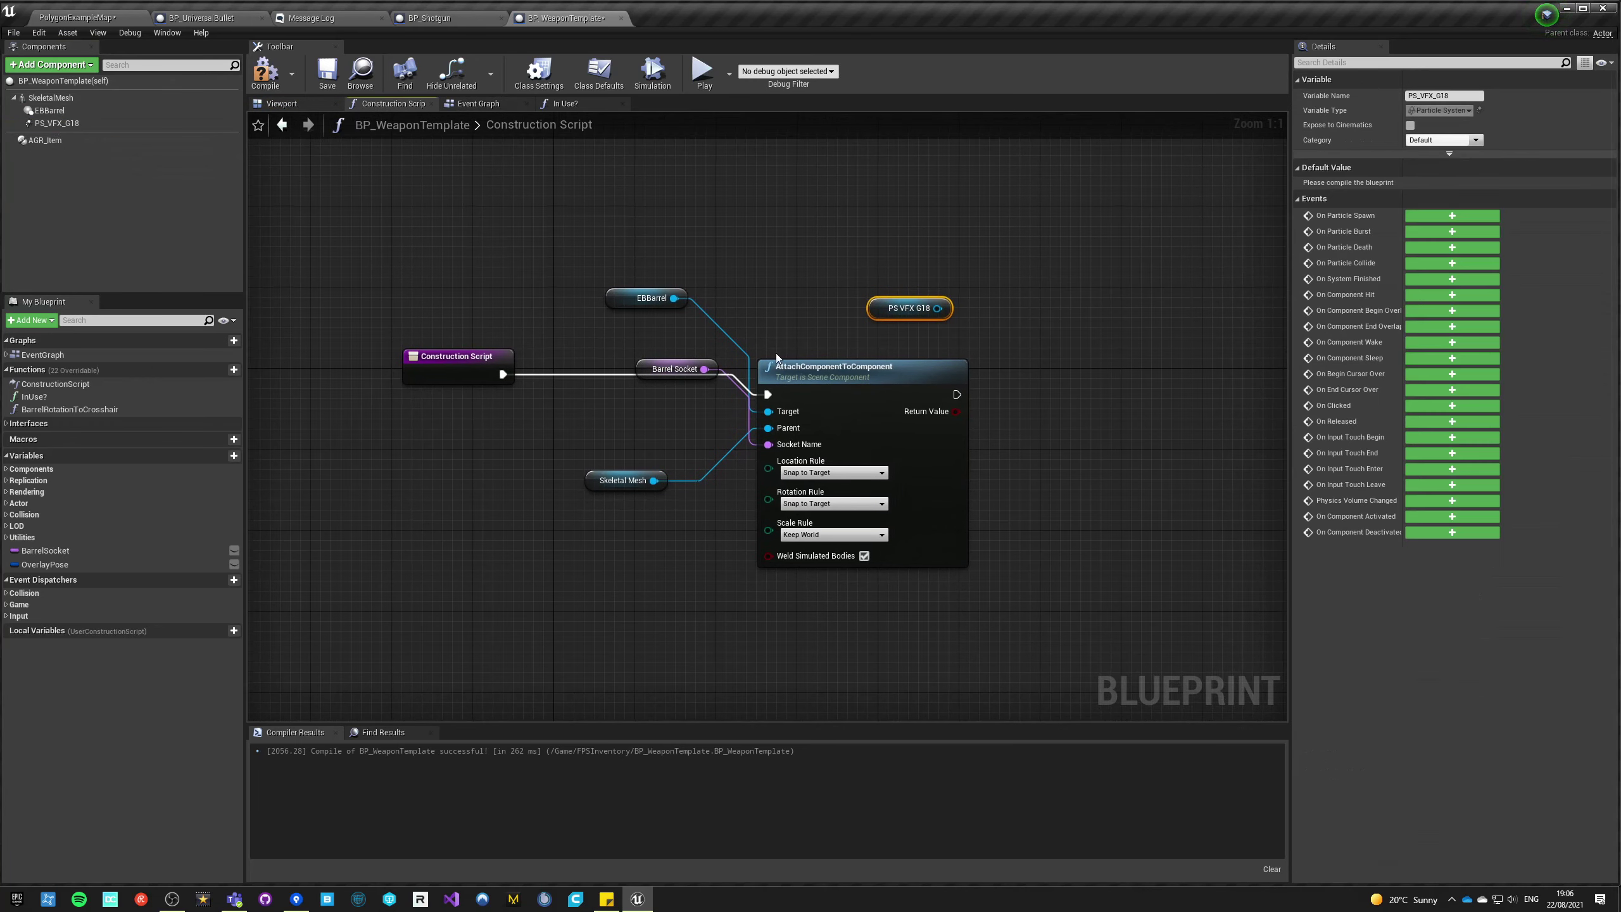
- Duplicate AttachComponentToComponent with its Barrel Socket and Skeletal Mesh inputs, chain it after the original, and connect PS VFX G18 as its Target
drag(584, 361, 818, 411)
right_drag(1025, 448, 869, 453)
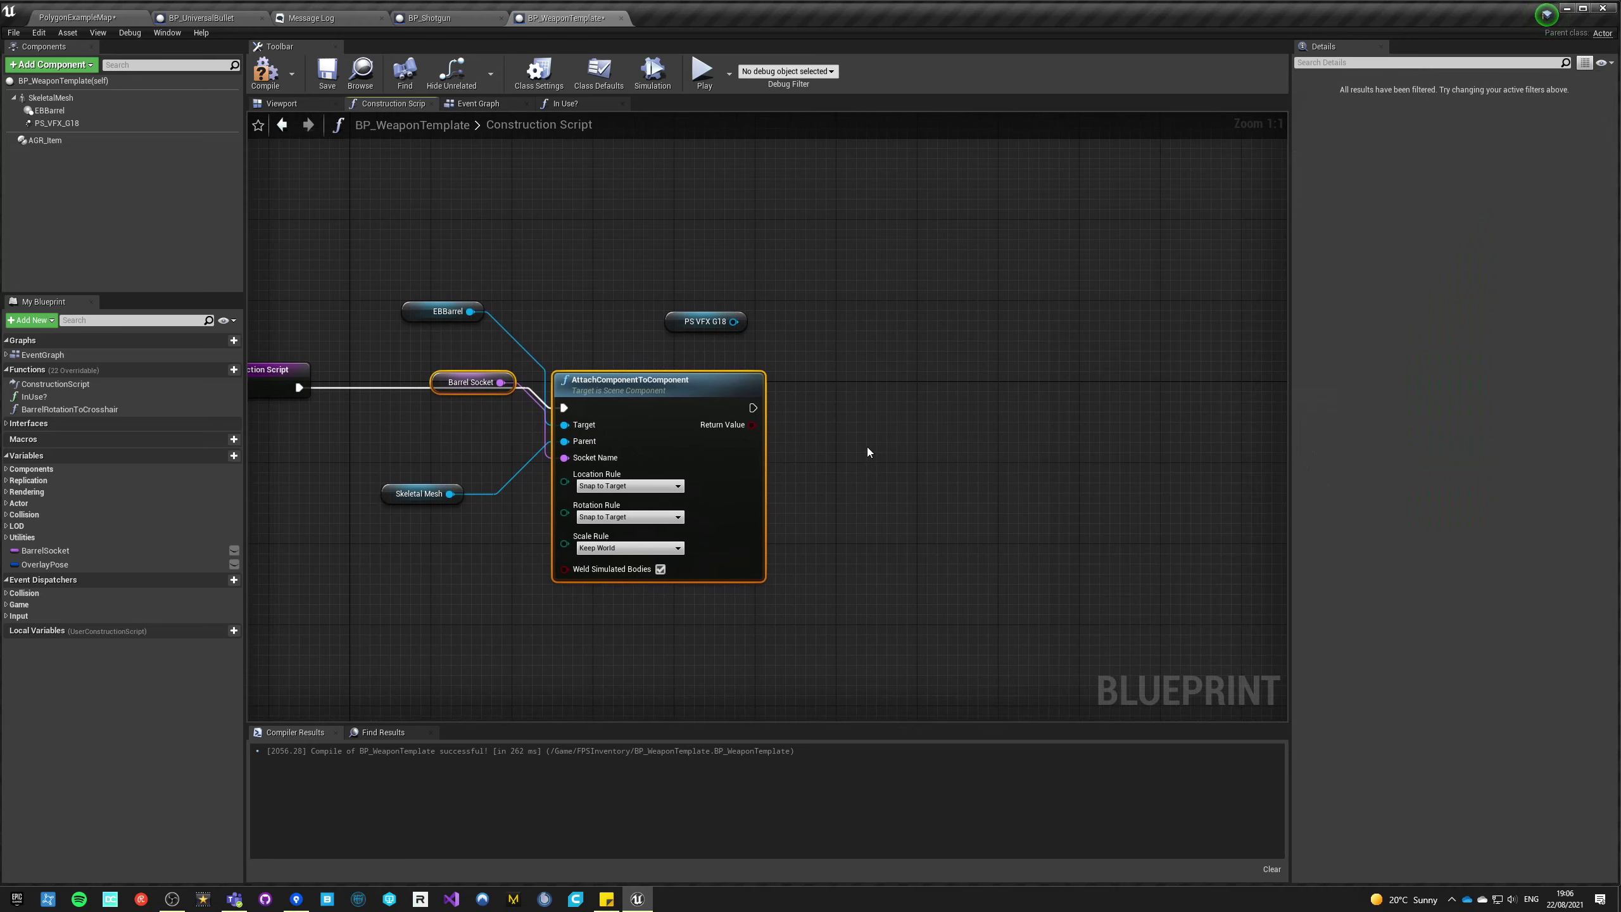
key(ctrl+c)
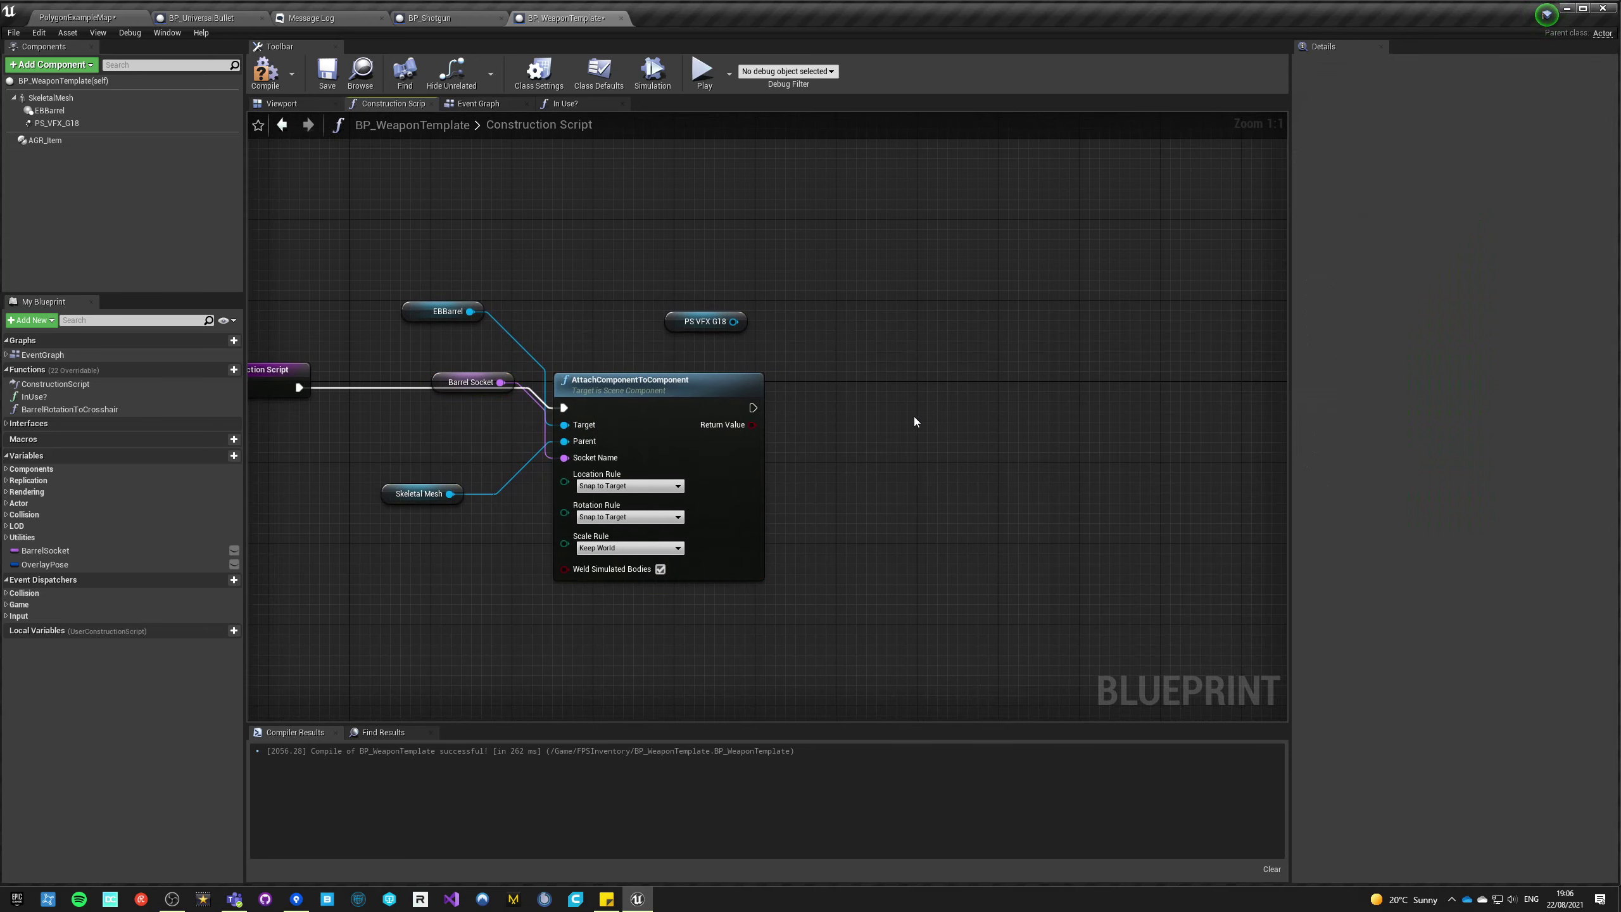
key(ctrl+v)
drag(1001, 429, 734, 321)
click(851, 379)
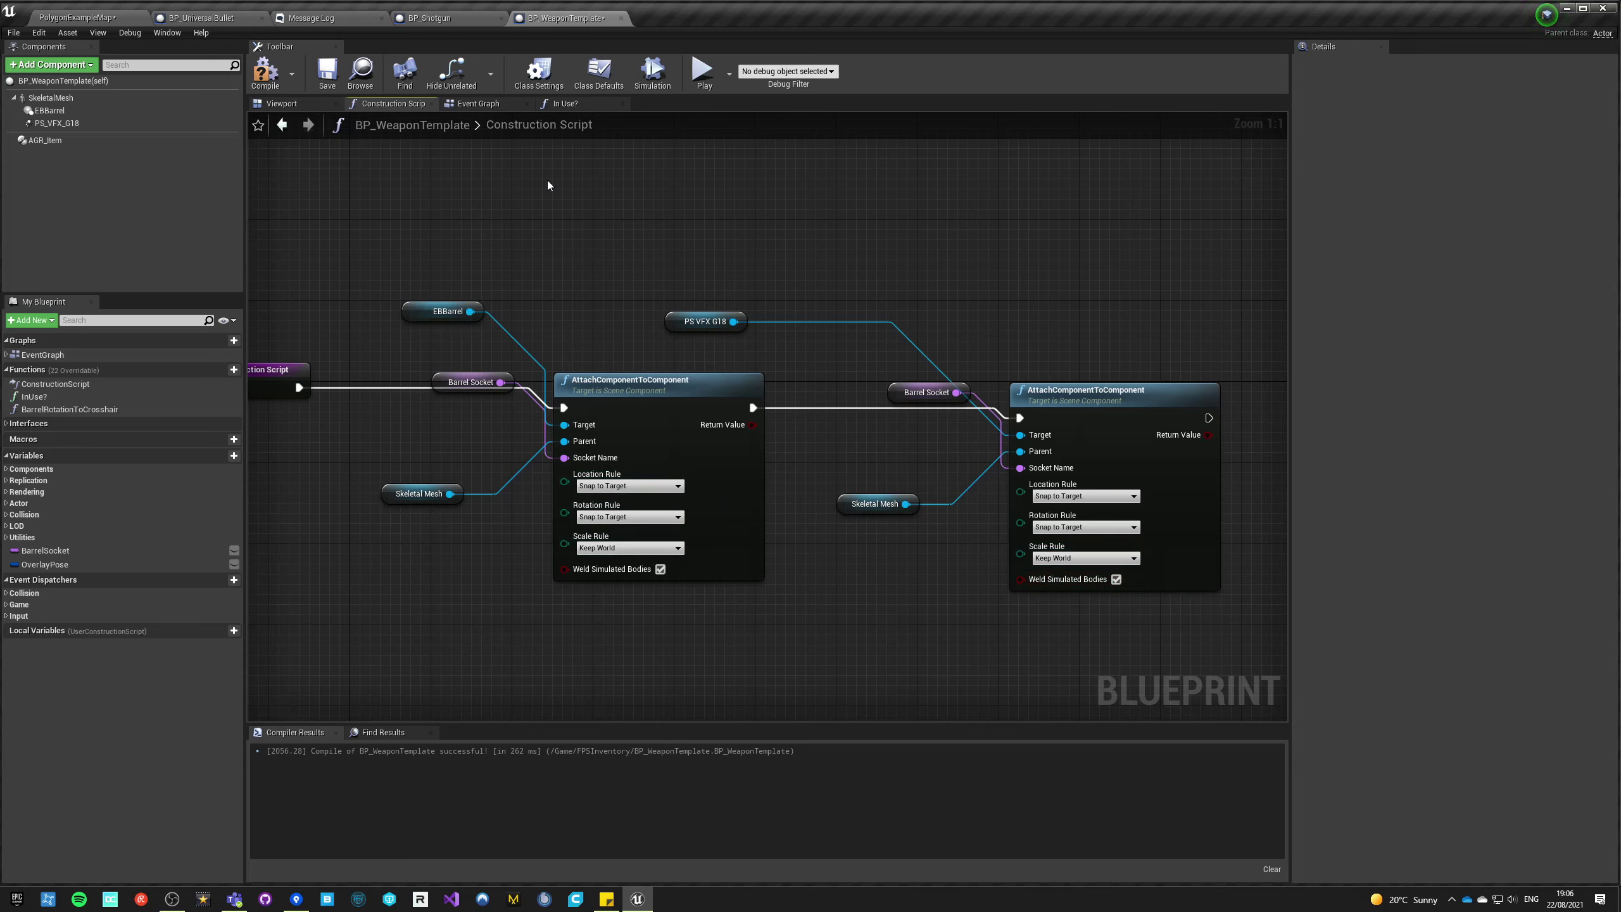
- Compile the blueprint and move the PS VFX G18 node above the second Barrel Socket node
click(270, 77)
right_drag(695, 236, 712, 188)
drag(706, 274, 928, 274)
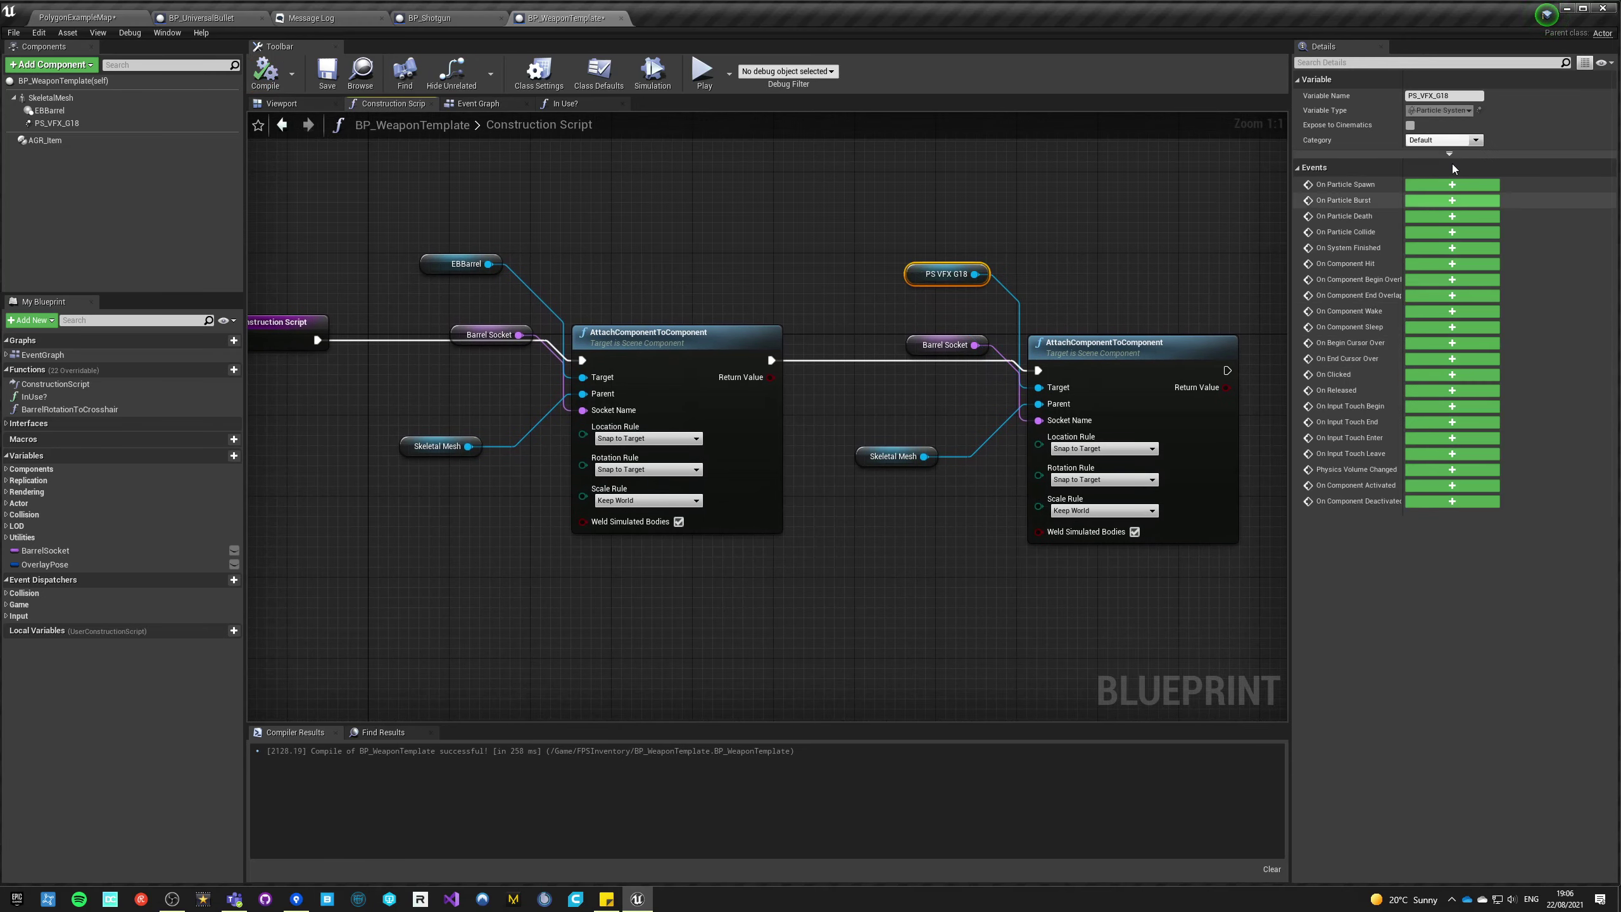
- Filter the PS_VFX_G18 component's details by "aut", turn off Auto Activate, and compile
click(98, 124)
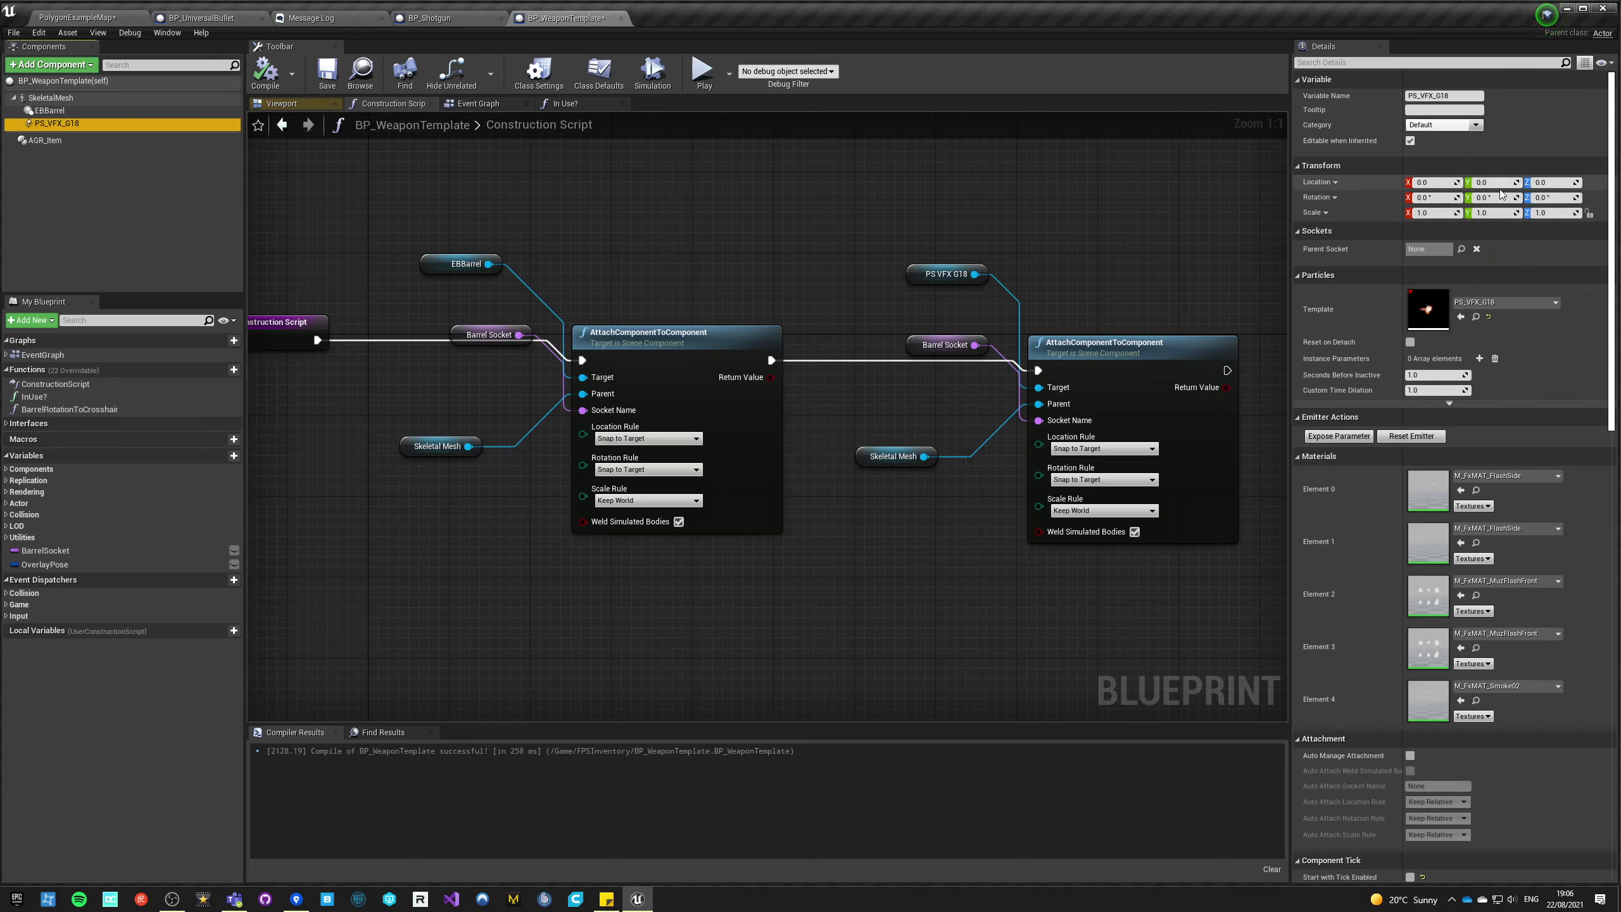
click(1351, 63)
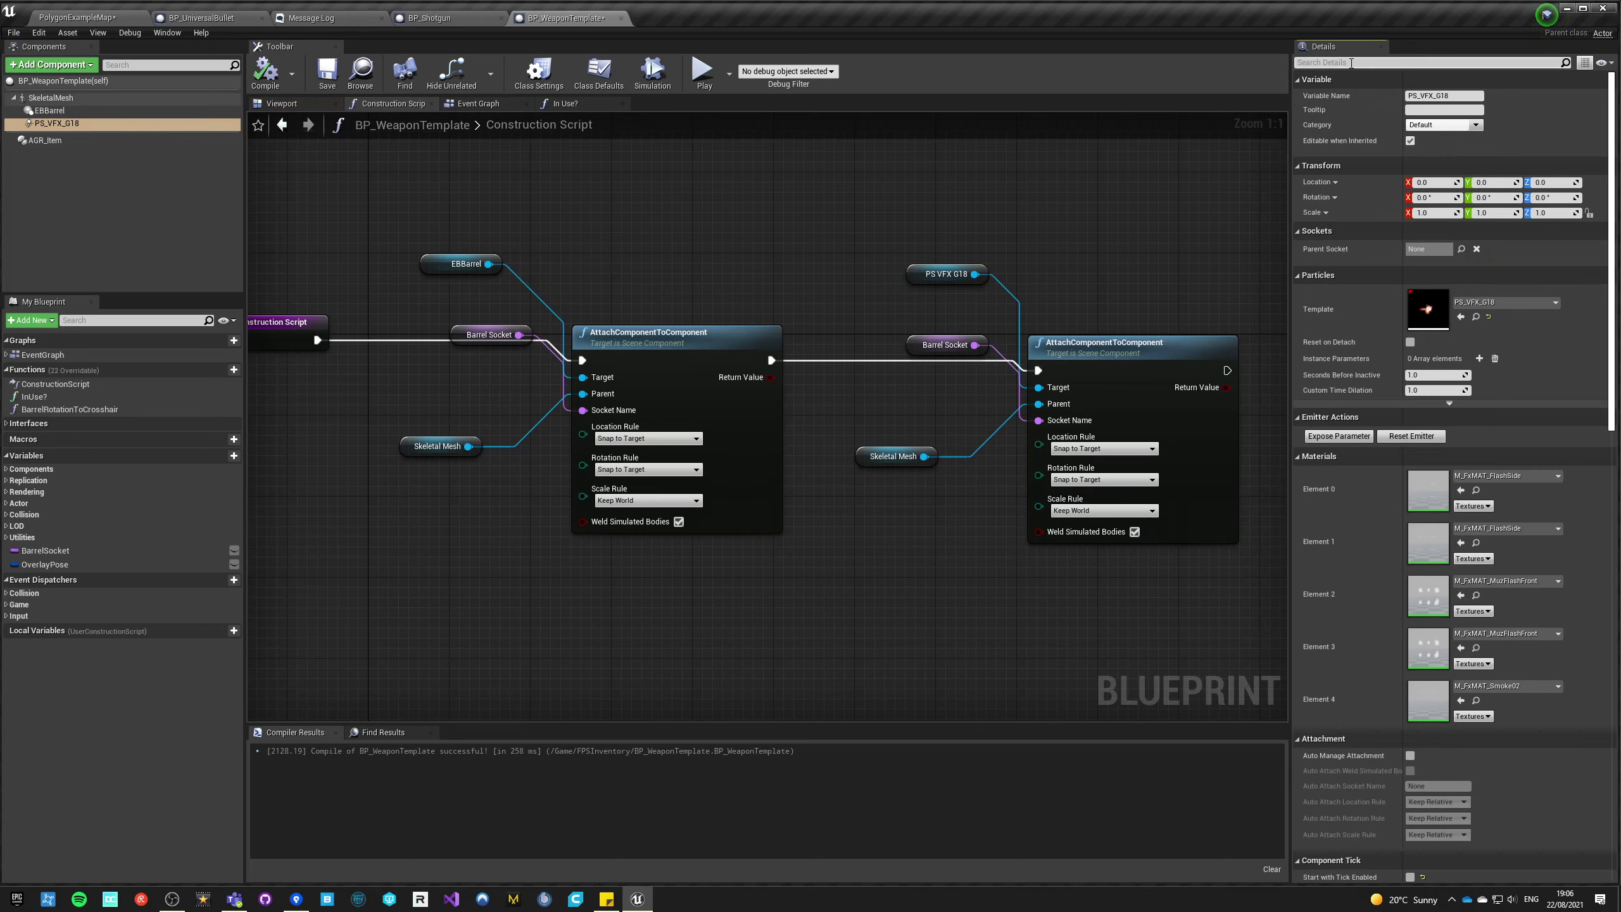
text(aut)
click(1409, 254)
click(261, 71)
- In the Event Graph, make Shot Fired call Activate on PS_VFX_G18 with Reset enabled, and place the reference below the execution wire
click(479, 103)
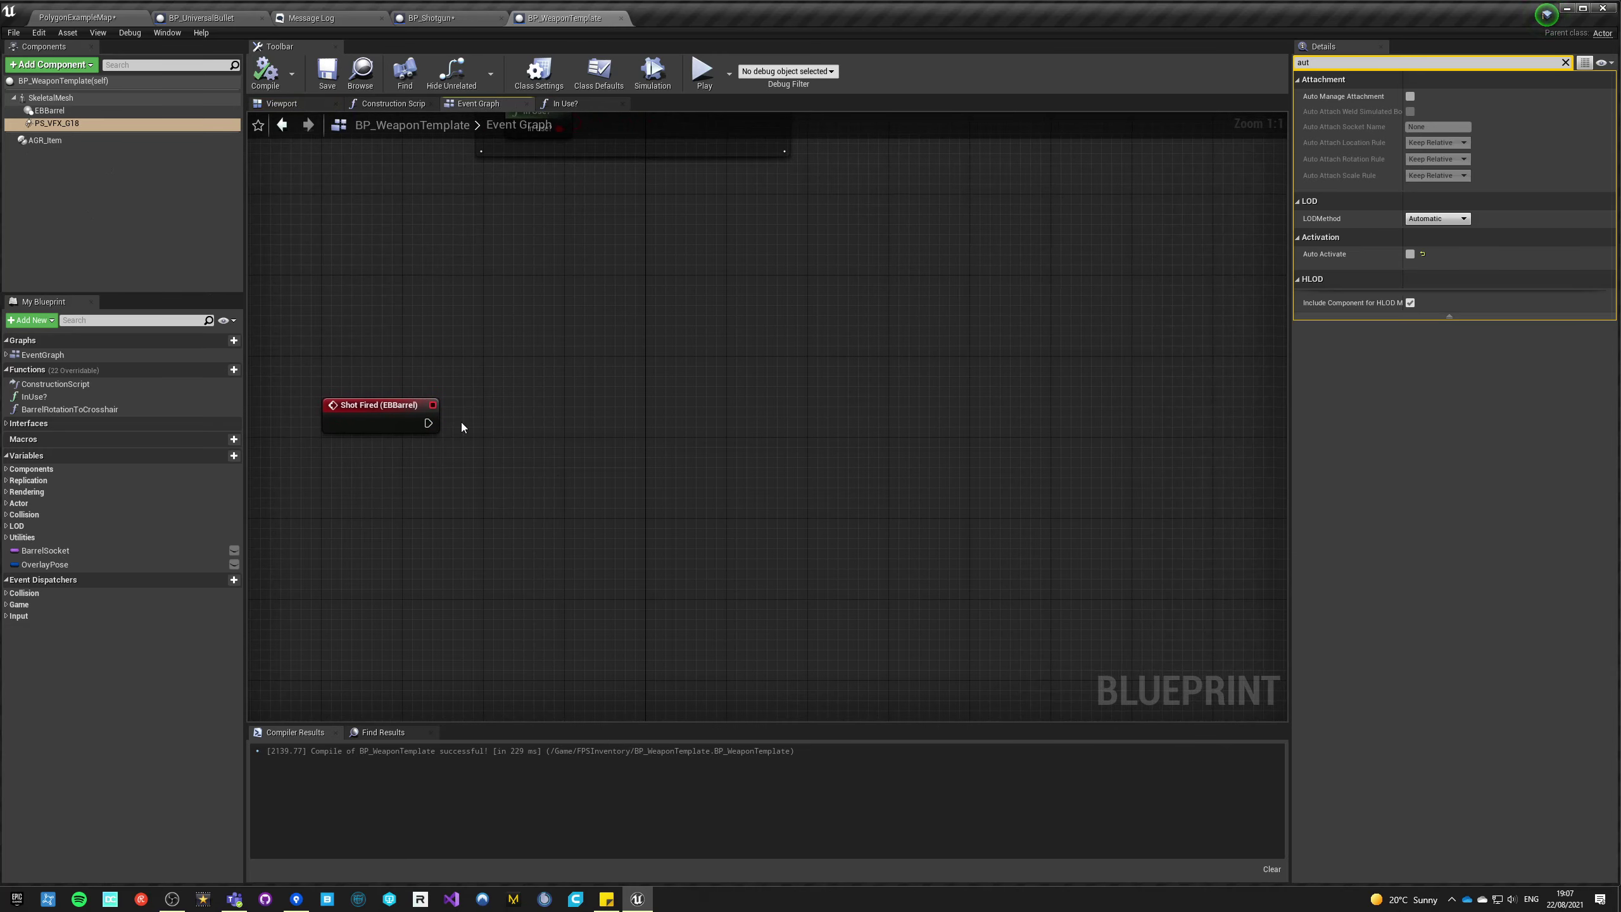
drag(57, 123, 607, 426)
text(activate)
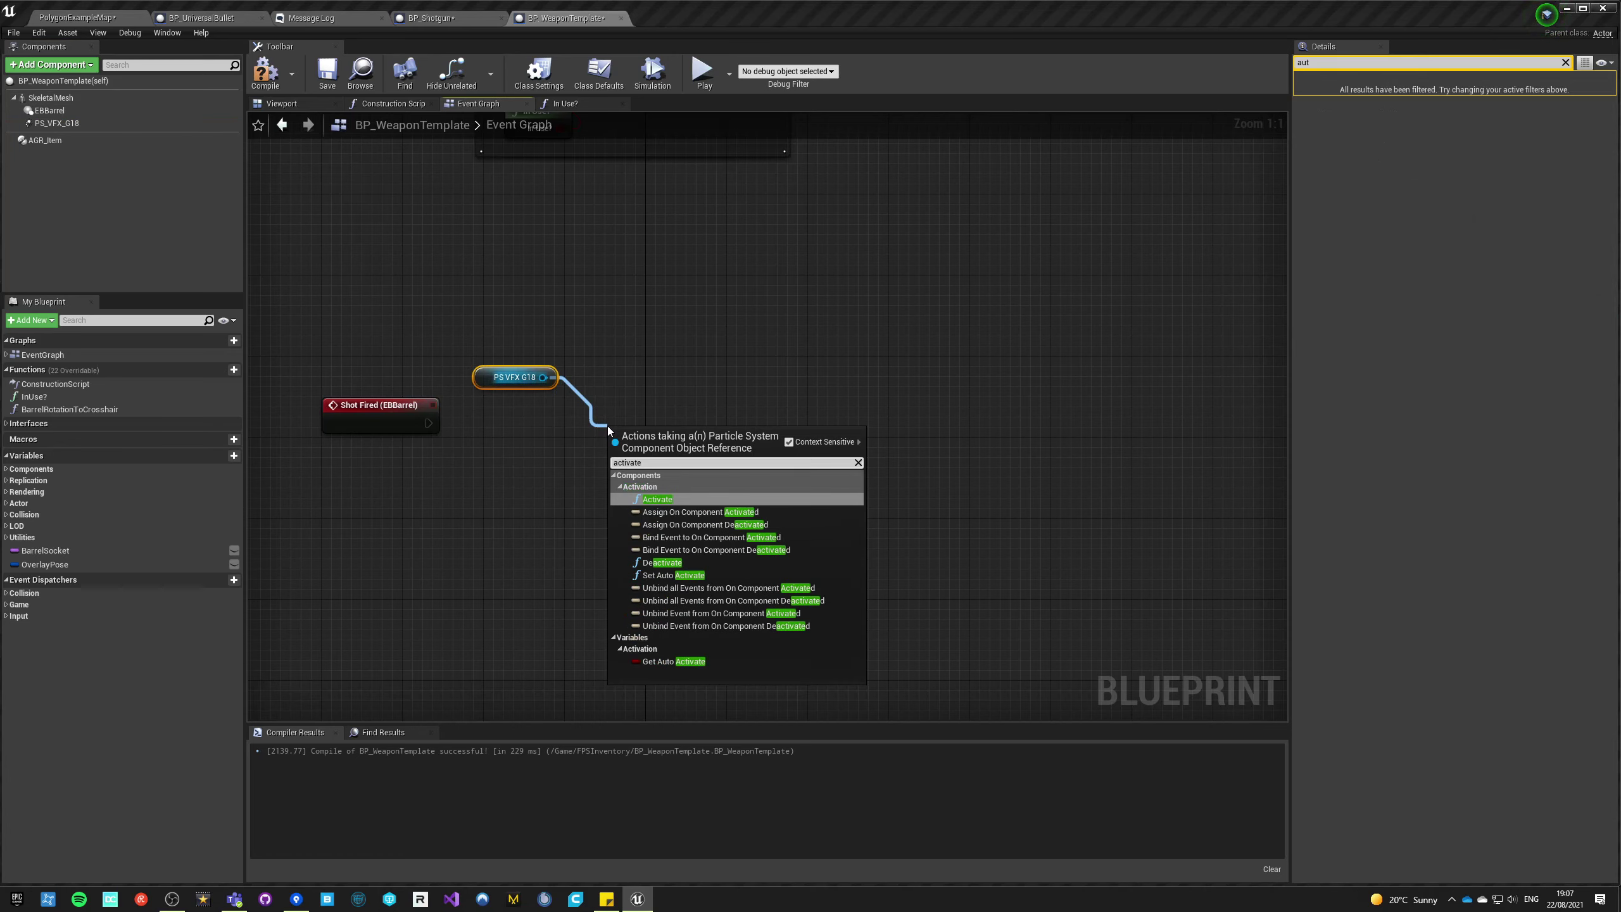
key(Return)
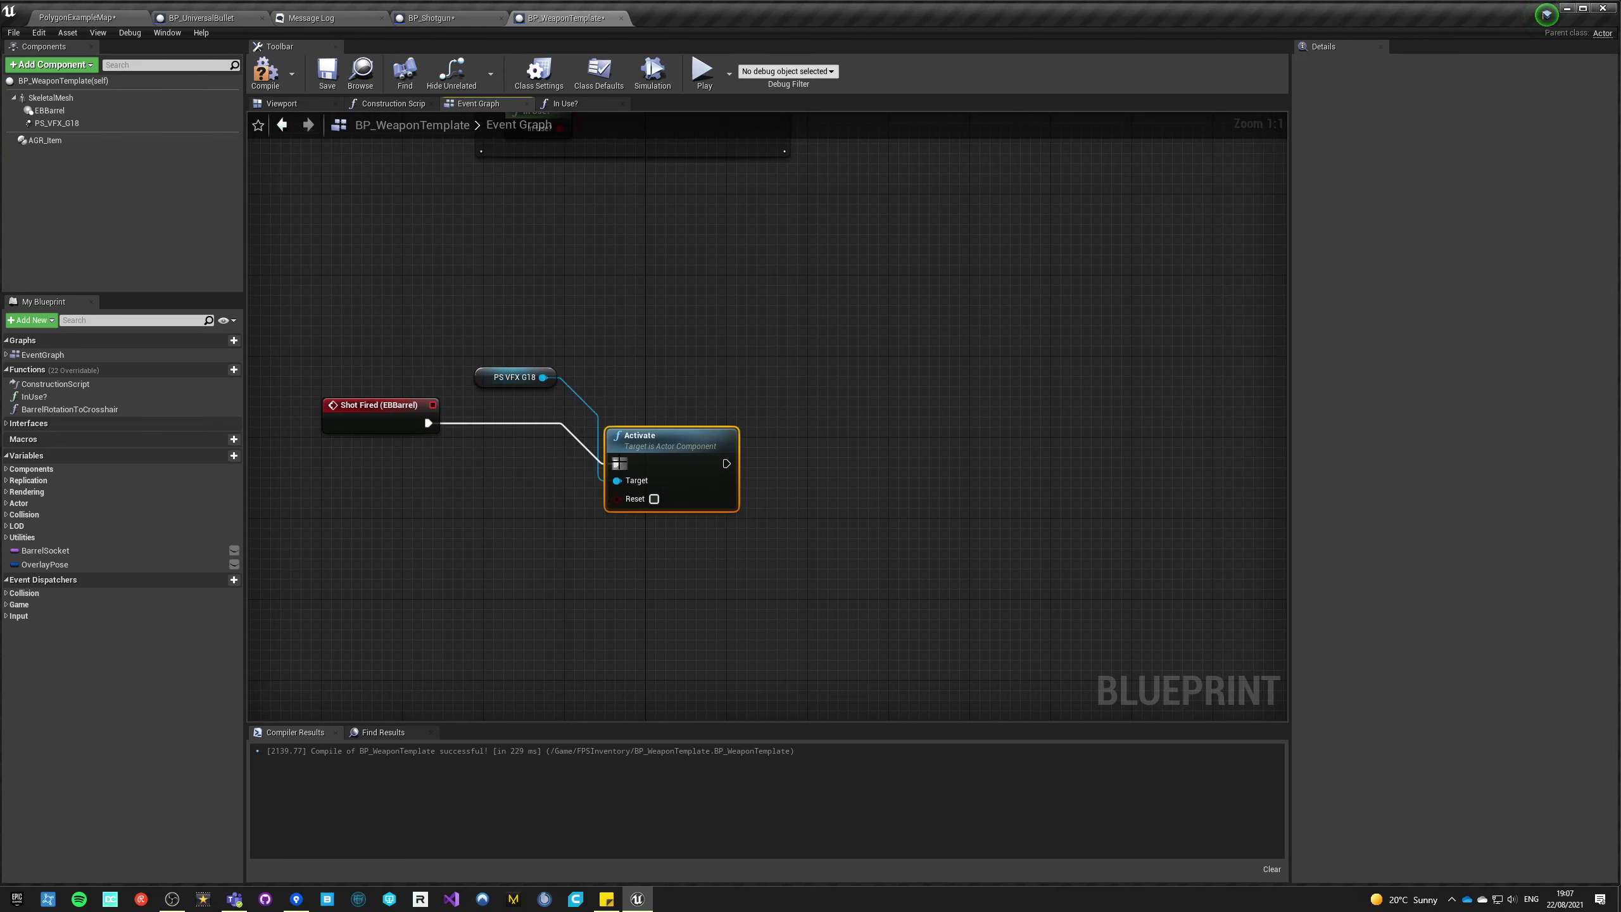
click(664, 458)
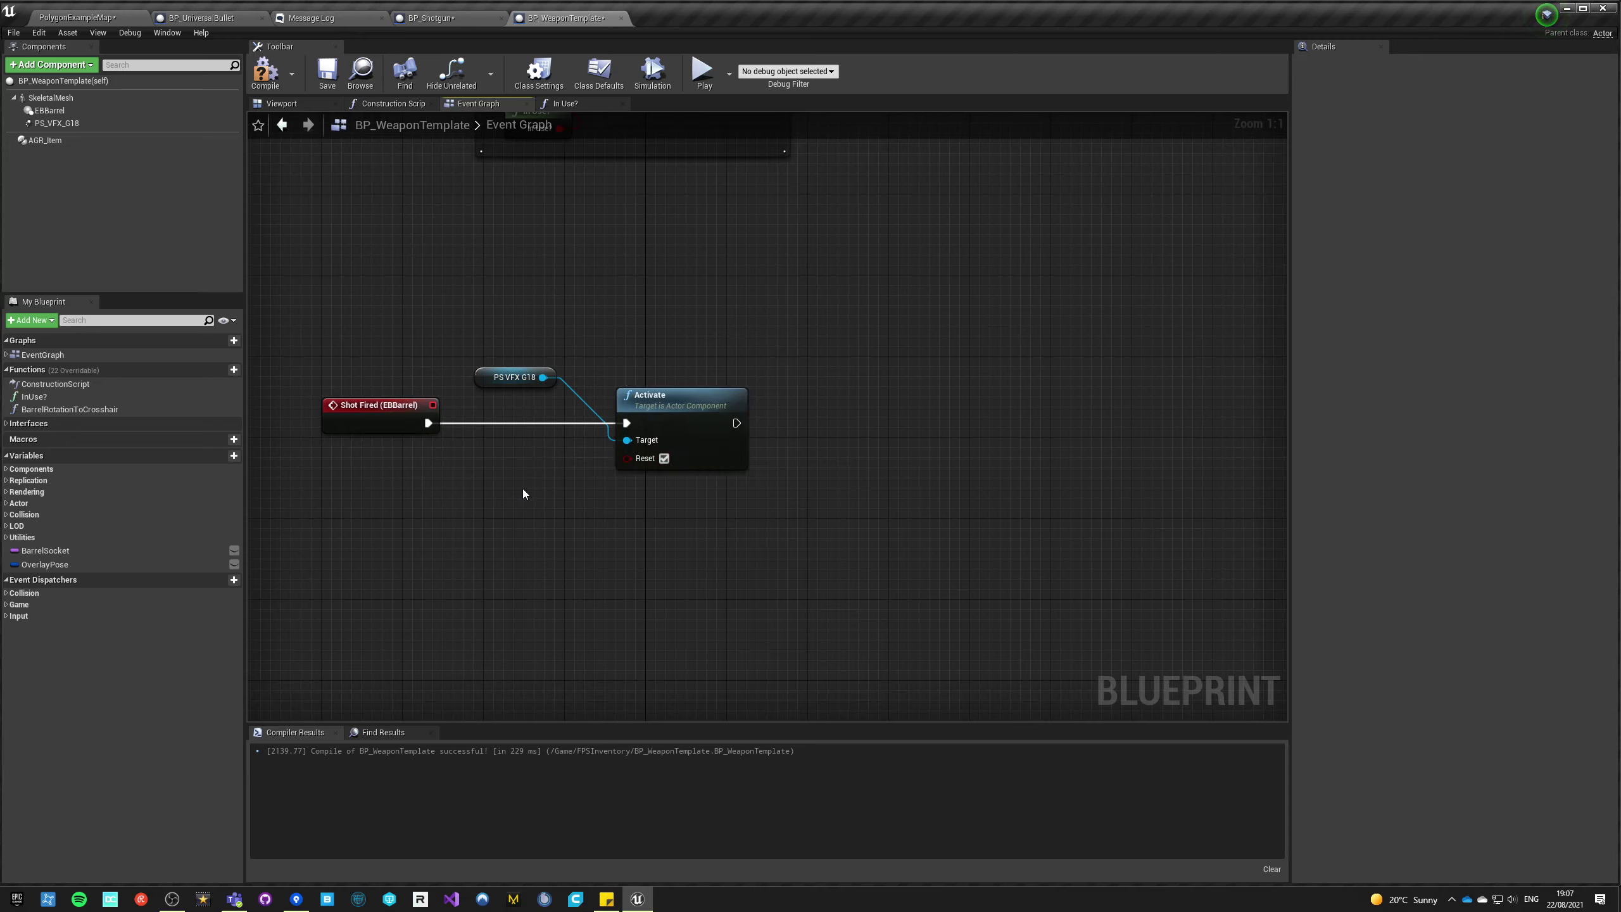
drag(491, 376, 511, 478)
- Rename the PS_VFX_G18 component to Flash and compile the blueprint
click(63, 124)
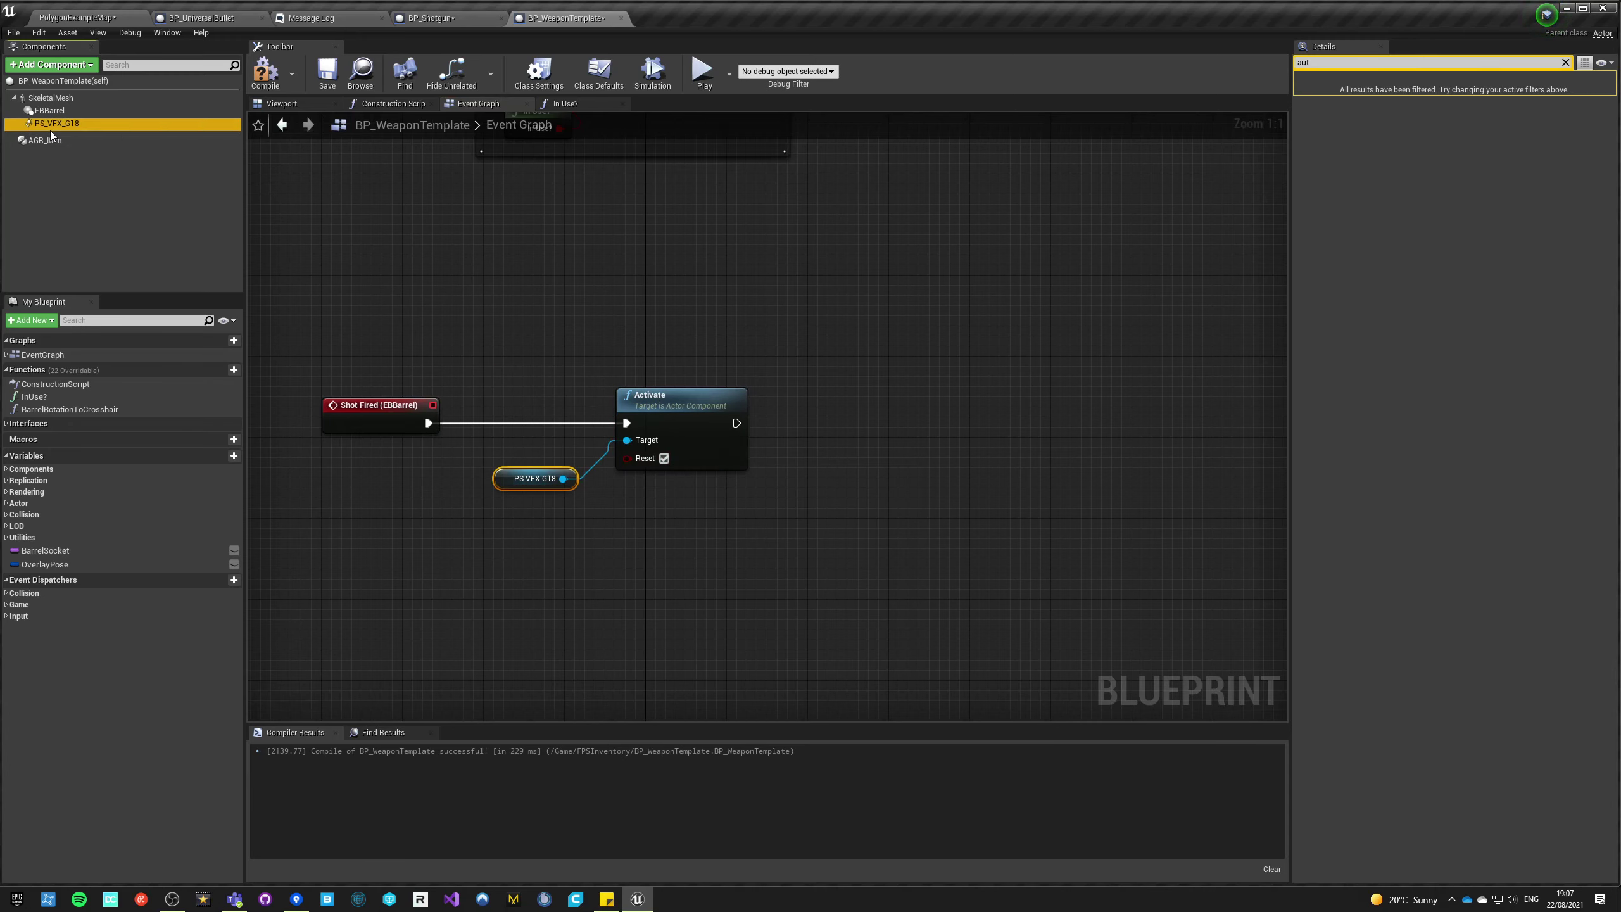
key(F2)
text(Flas)
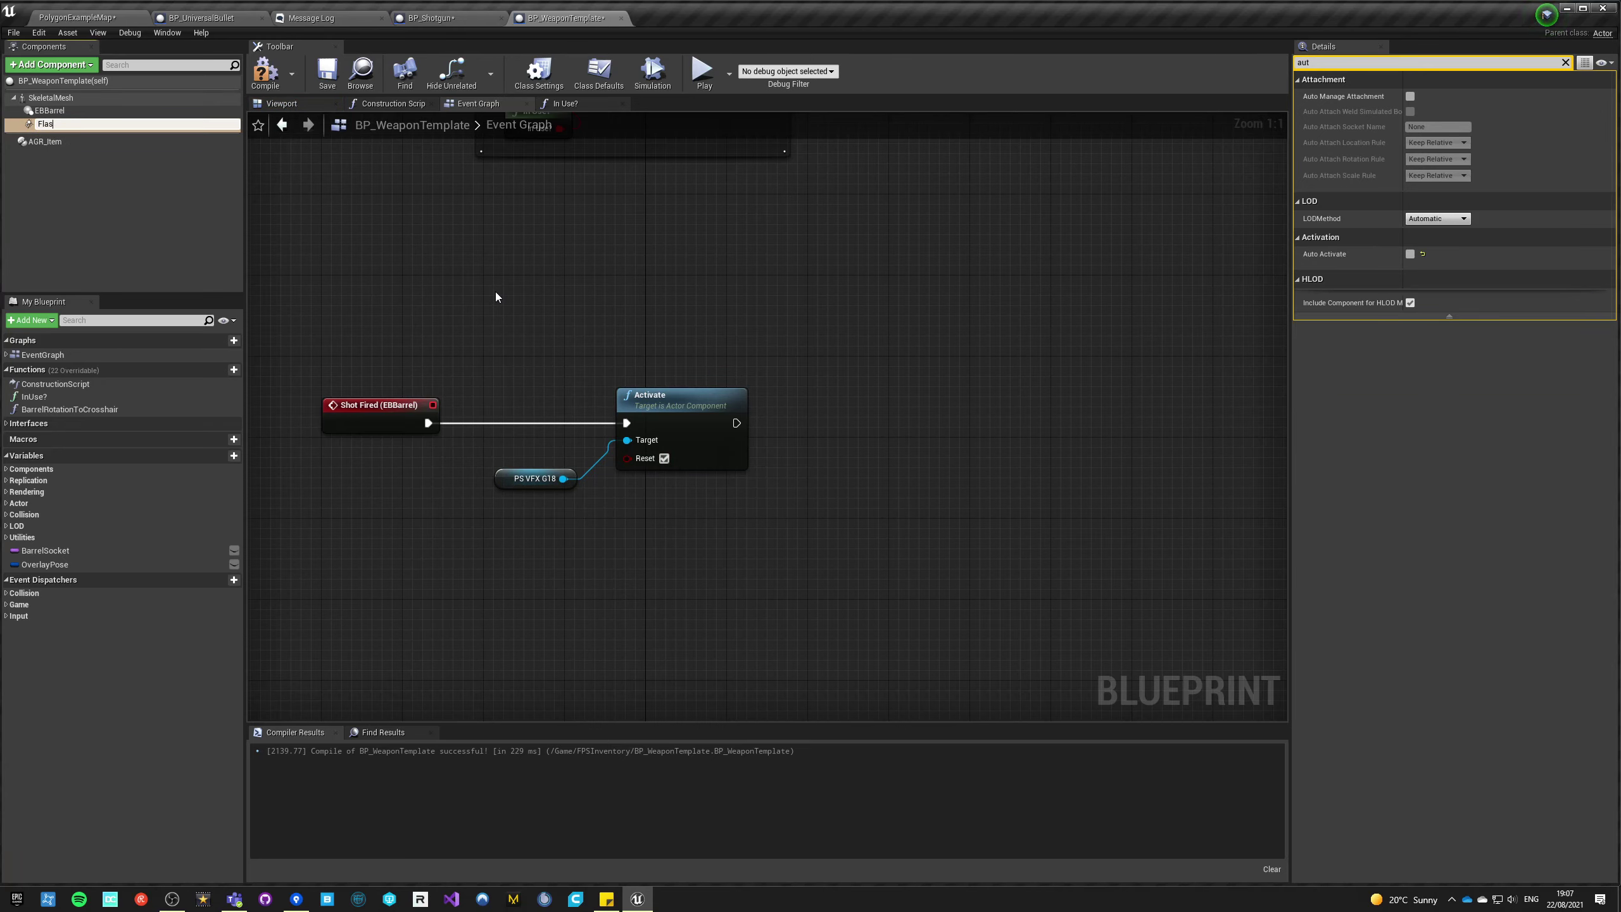
text(h)
key(Return)
right_drag(602, 317, 488, 298)
click(268, 75)
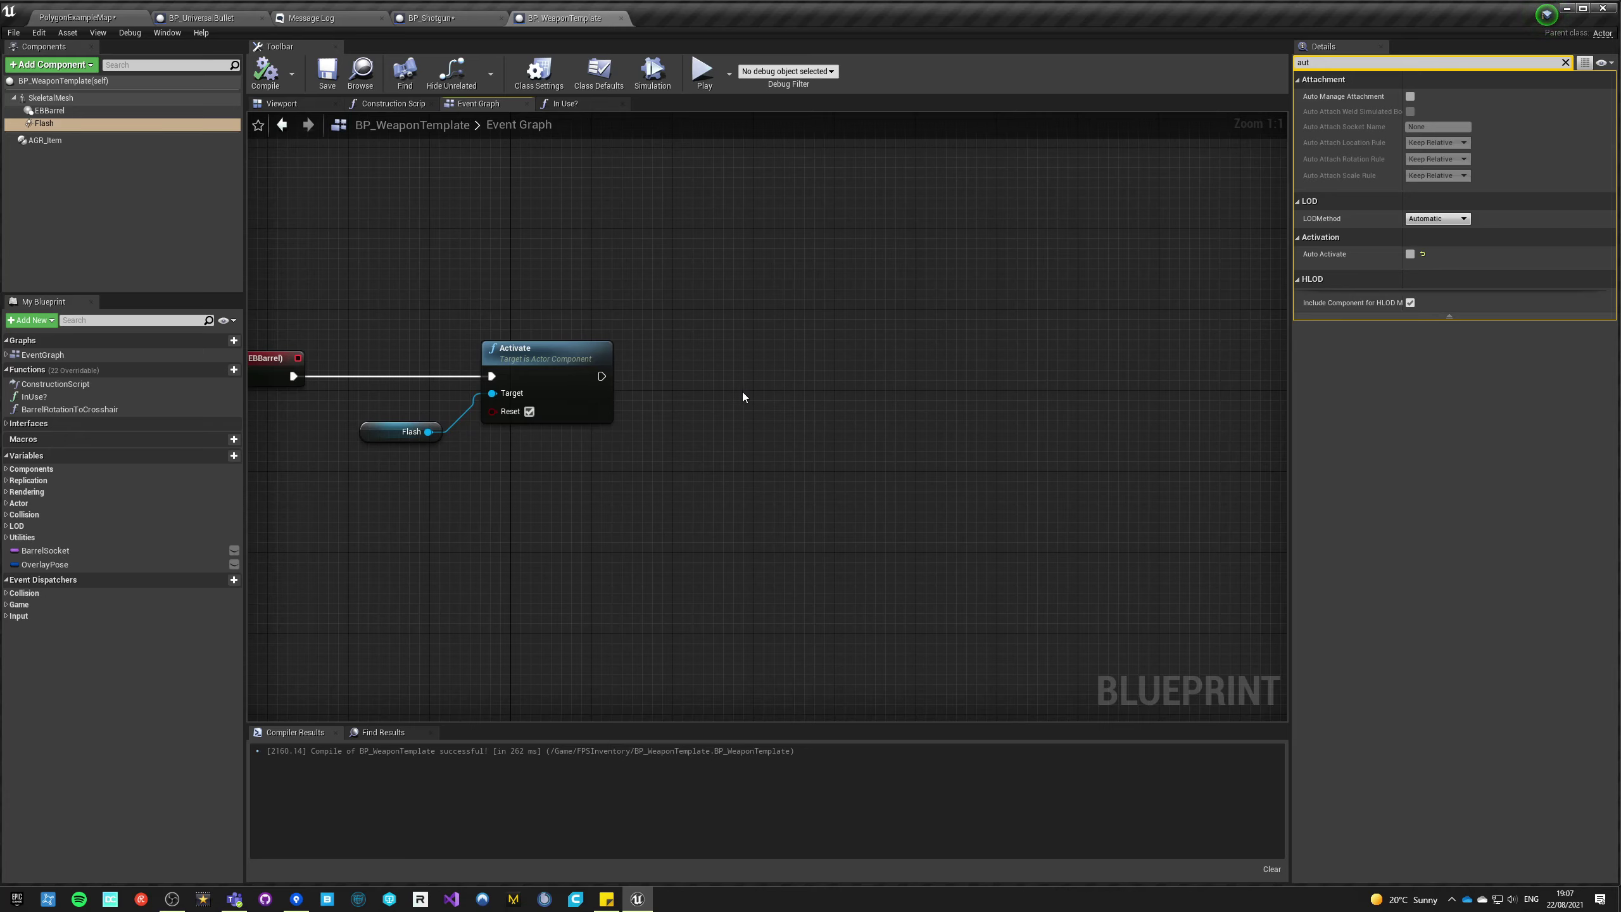
- Filter the IBFPSFirearmsKitV2 Animations/Arms folder by "fire" and open the ANIM_AK47-ADS_Fire animation as a docked editor
right_drag(498, 511, 513, 500)
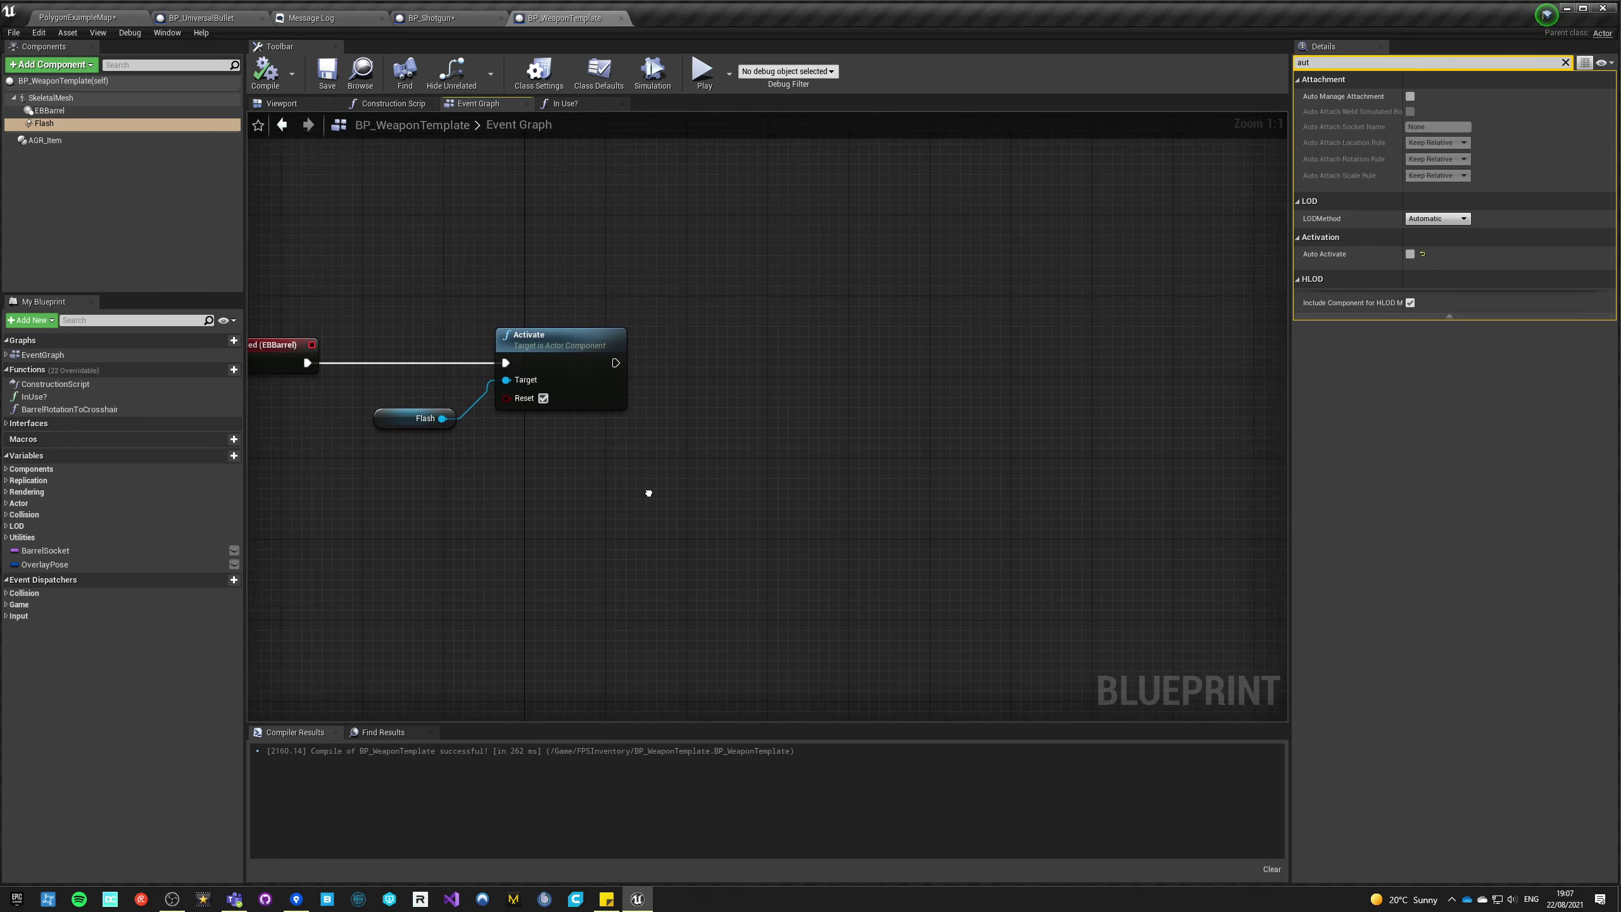
right_drag(617, 444, 550, 459)
click(90, 19)
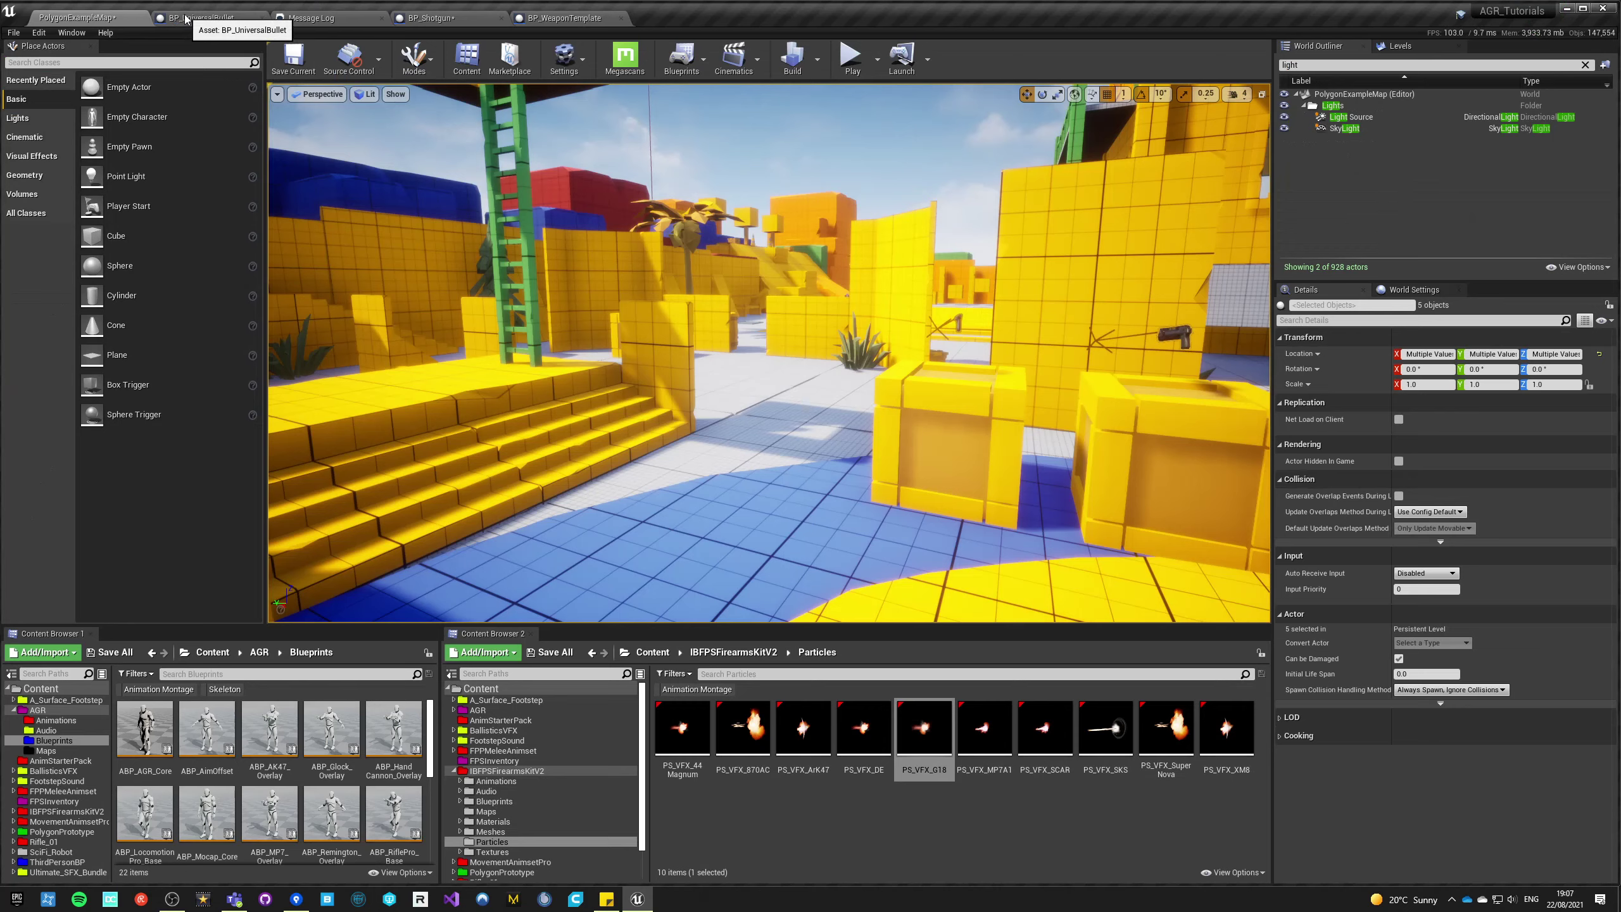
click(732, 657)
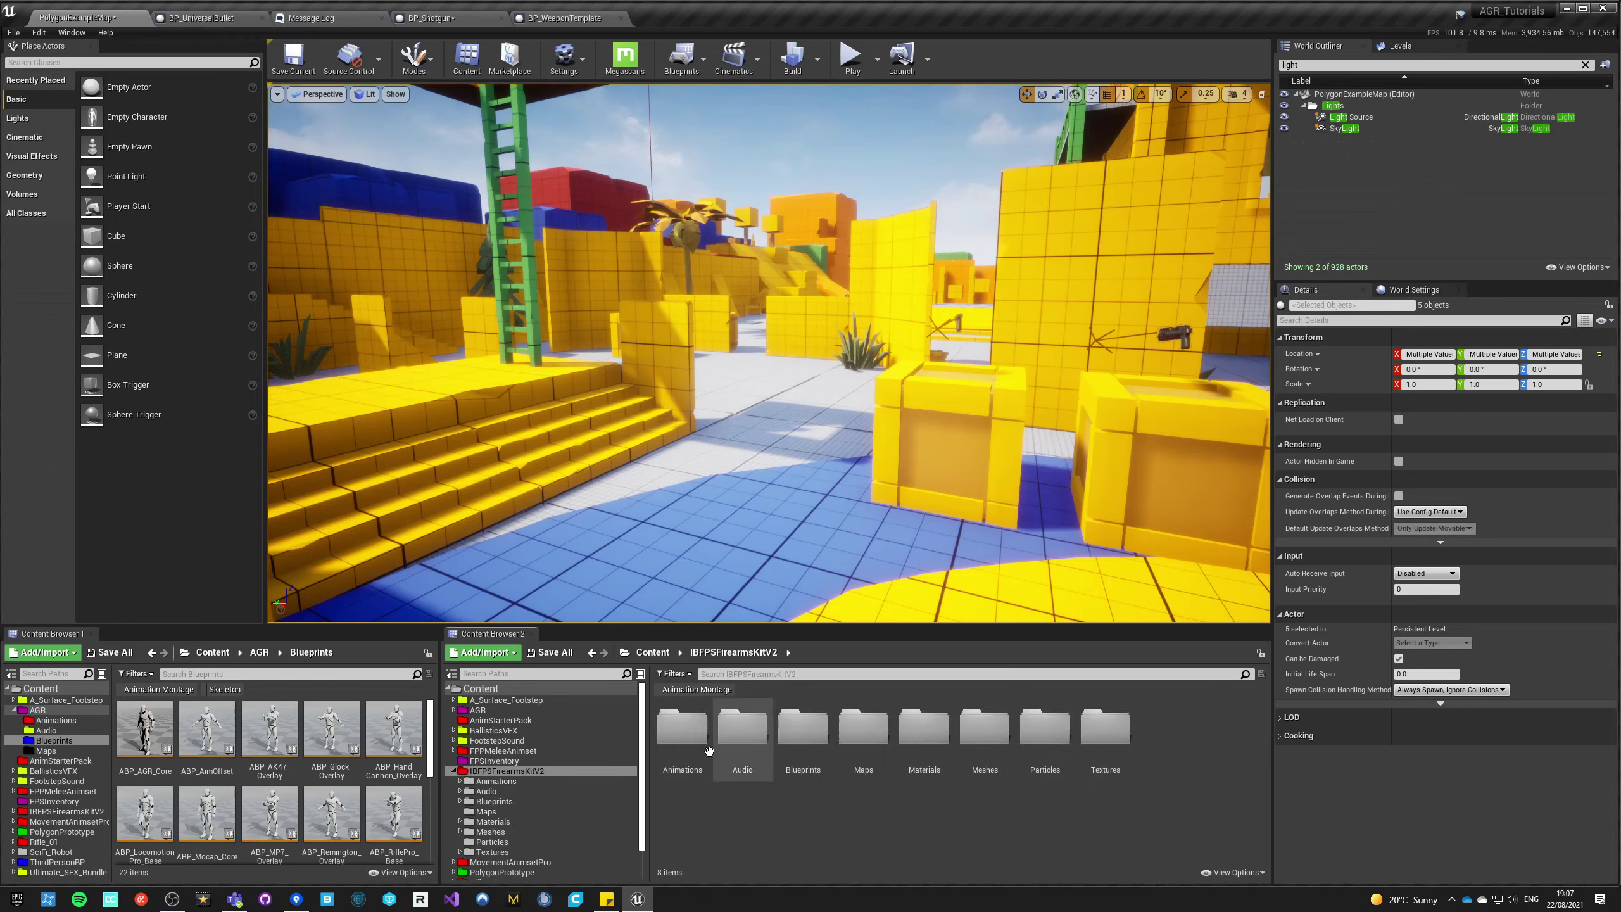
double_click(684, 734)
double_click(682, 734)
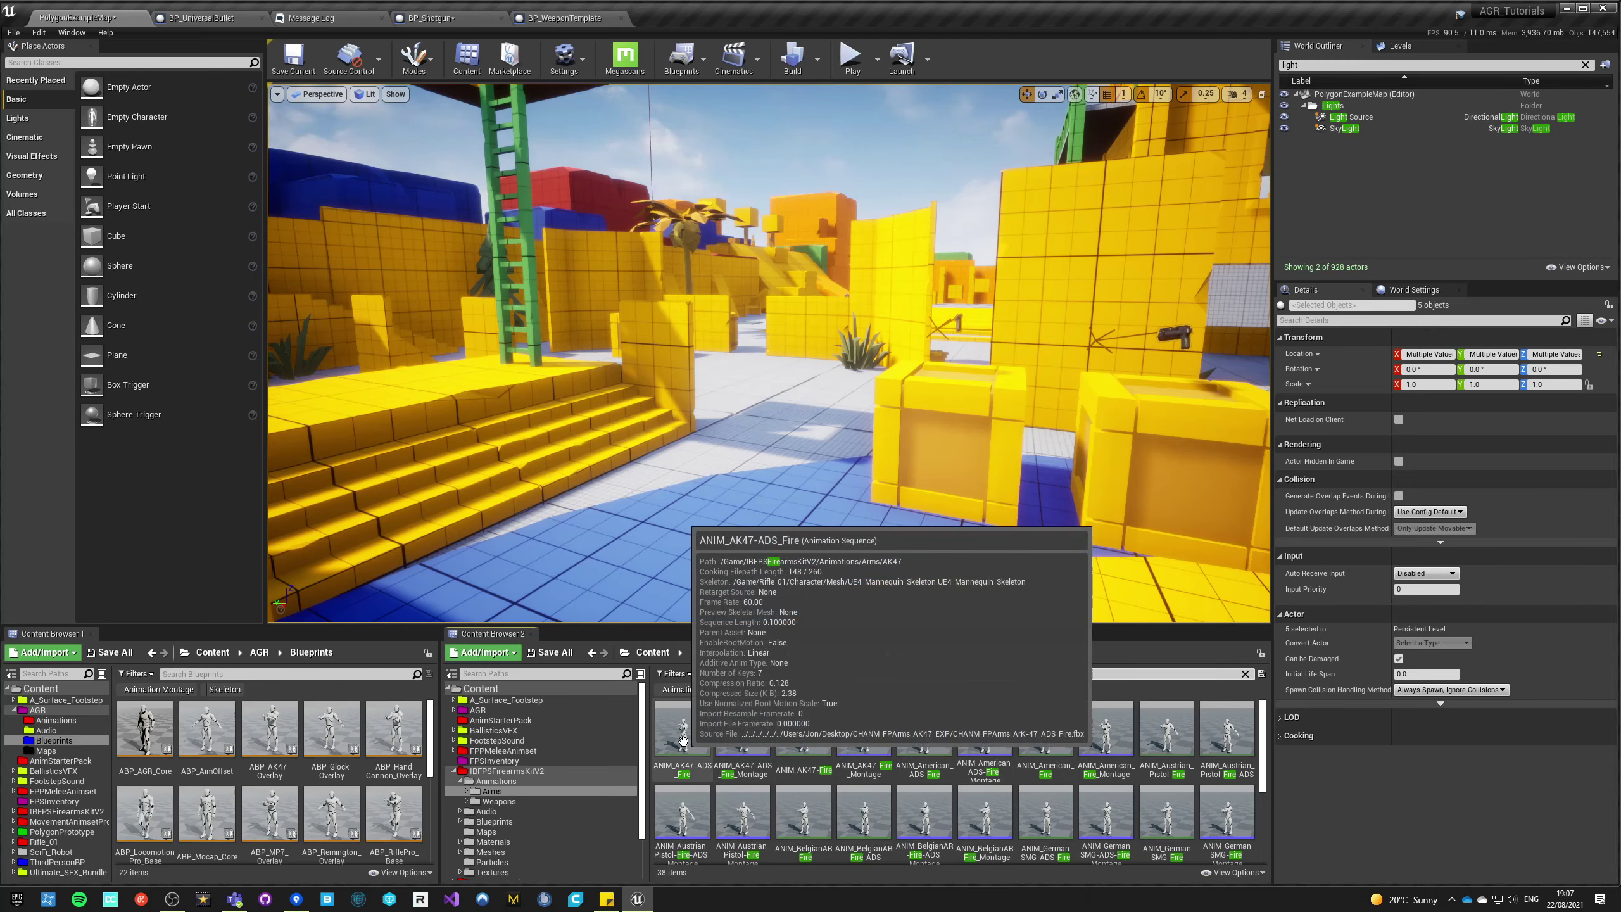
double_click(682, 741)
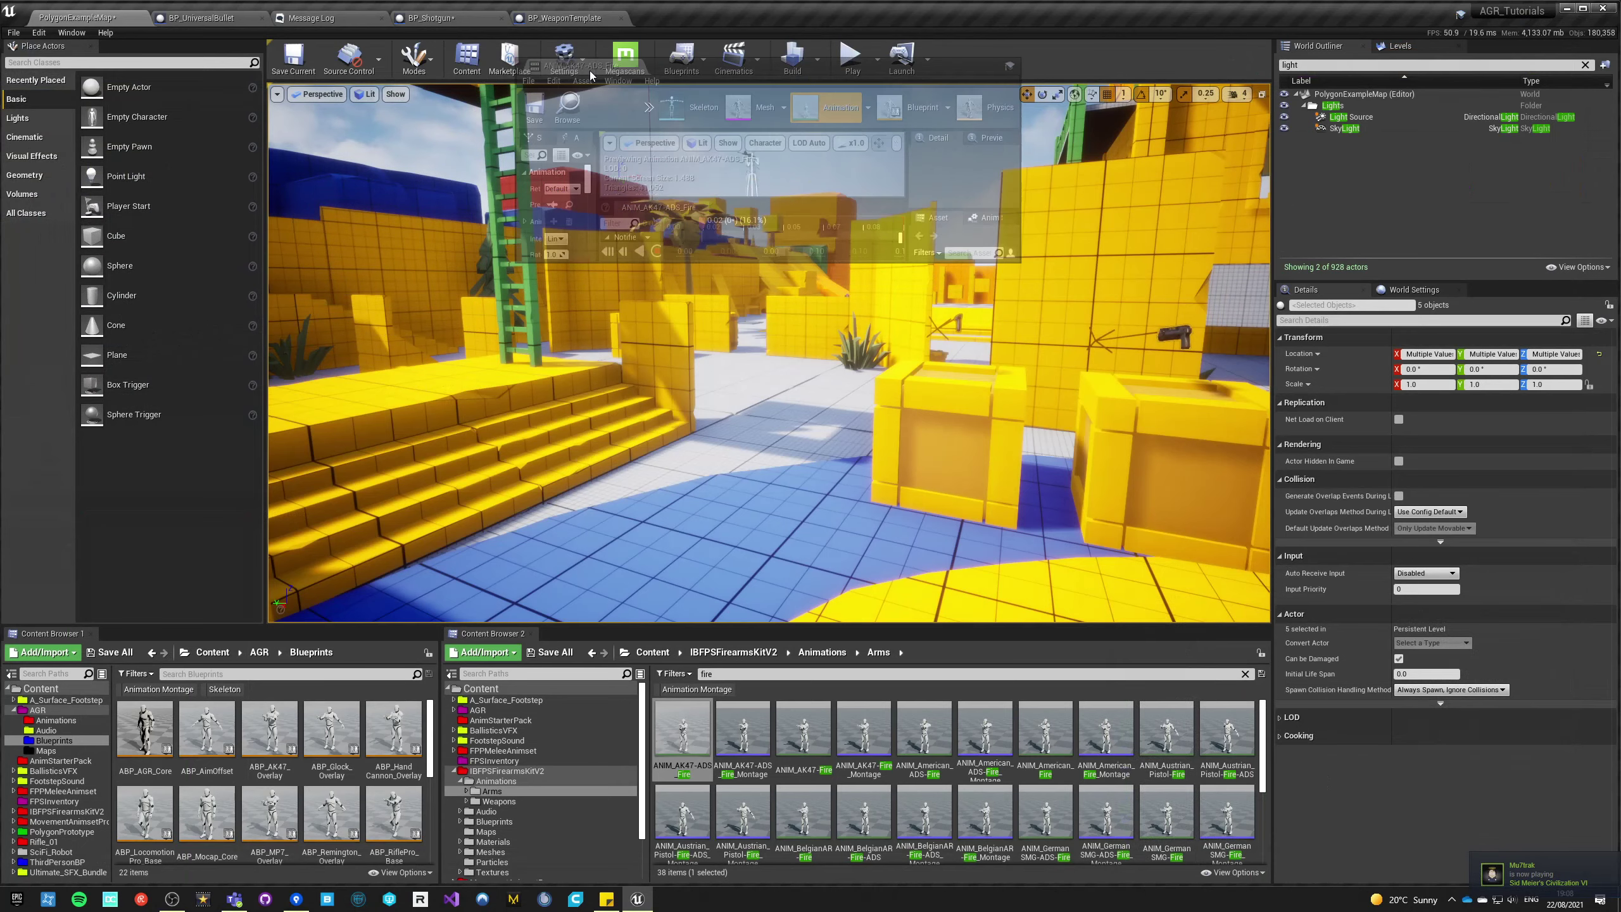
click(731, 19)
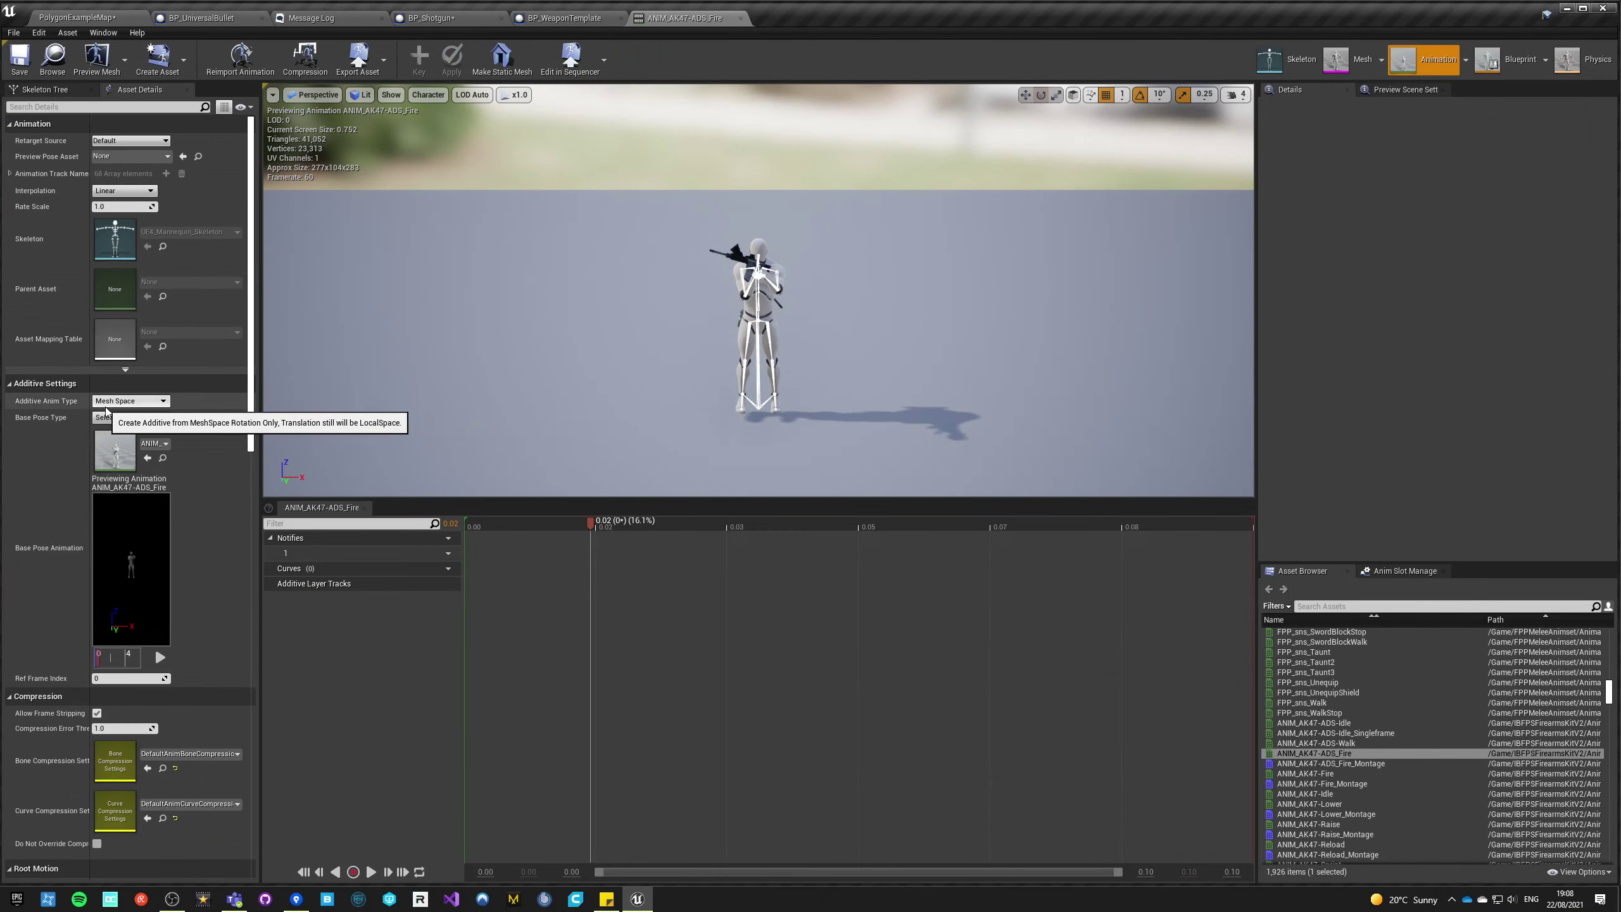
- Set the ANIM_AK47-ADS_Fire animation's Additive Anim Type to Mesh Space and its Base Pose Type to Selected animation frame
click(131, 400)
click(116, 411)
click(116, 400)
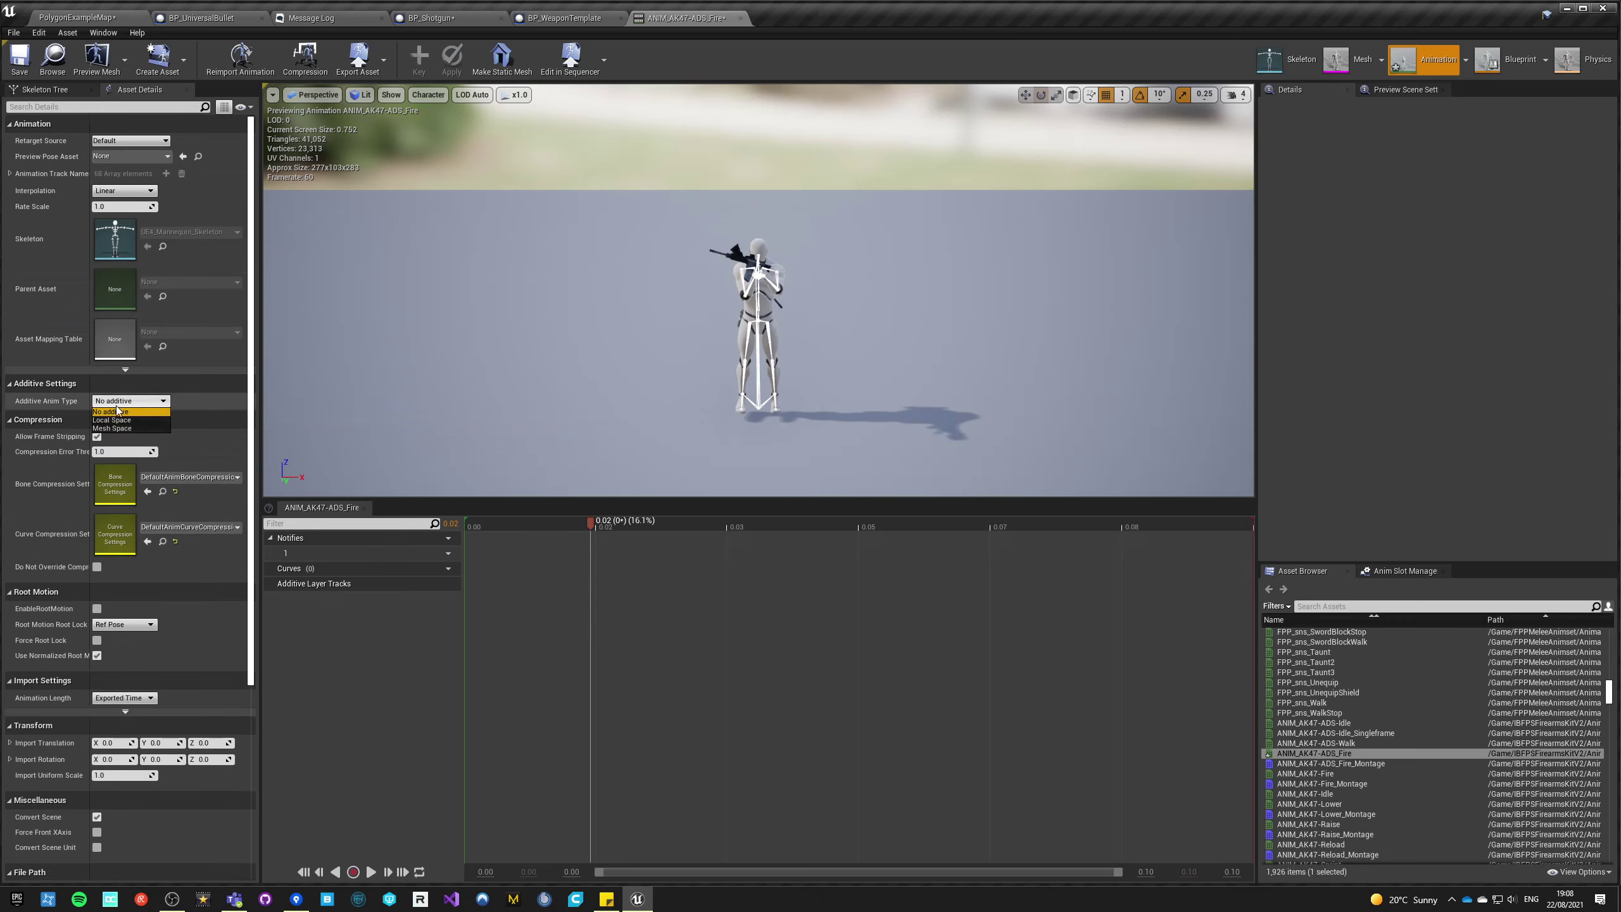
click(116, 429)
click(131, 416)
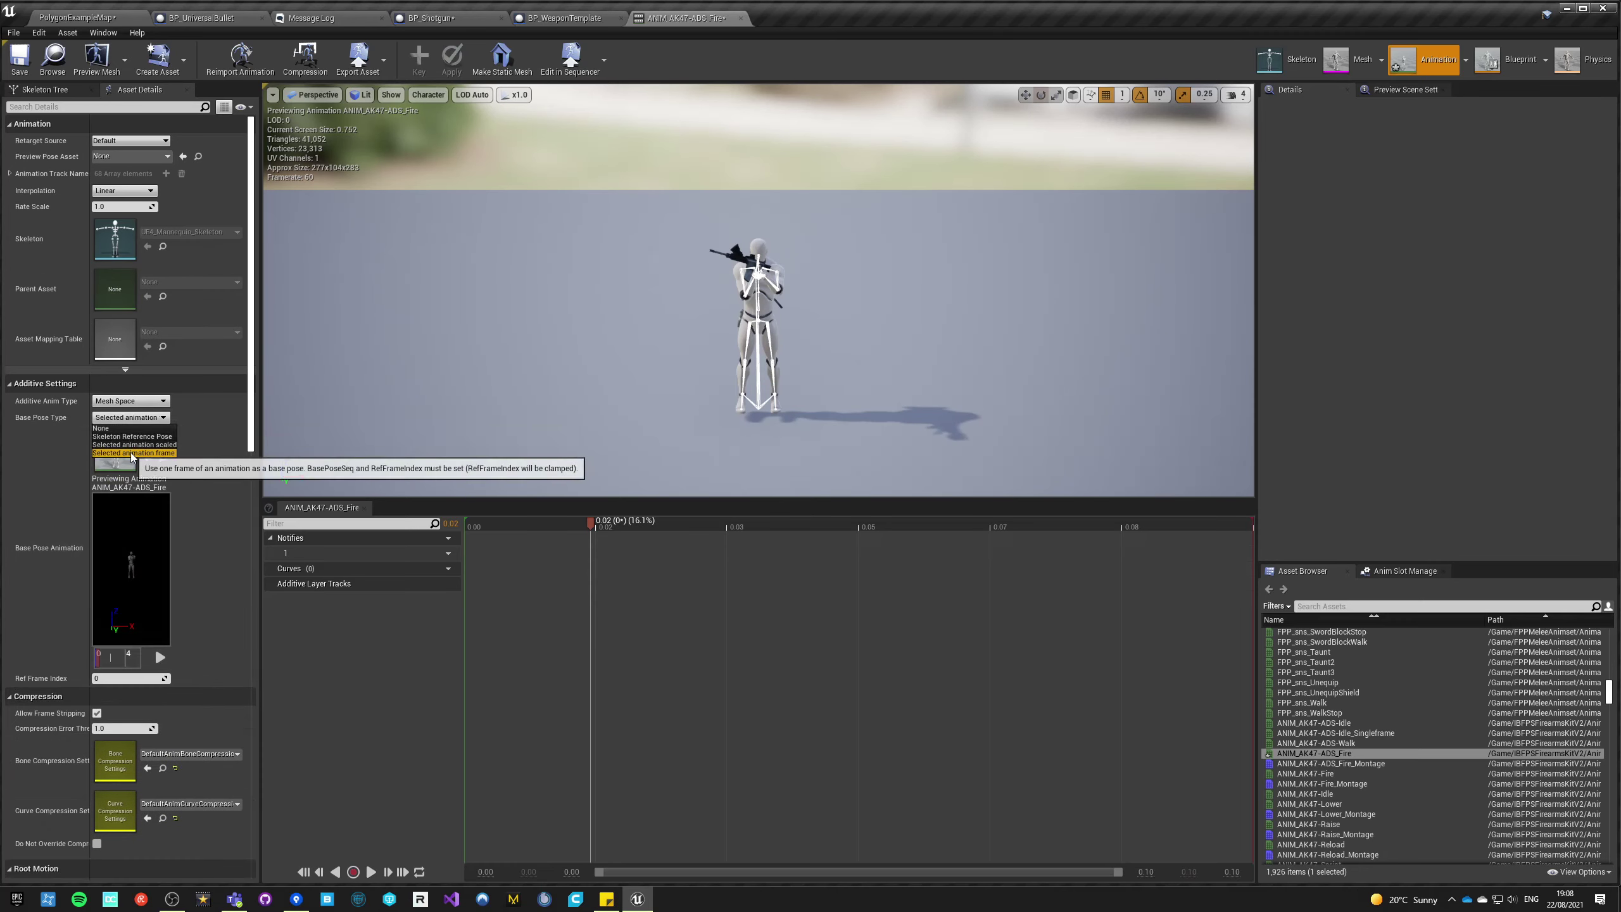
click(131, 453)
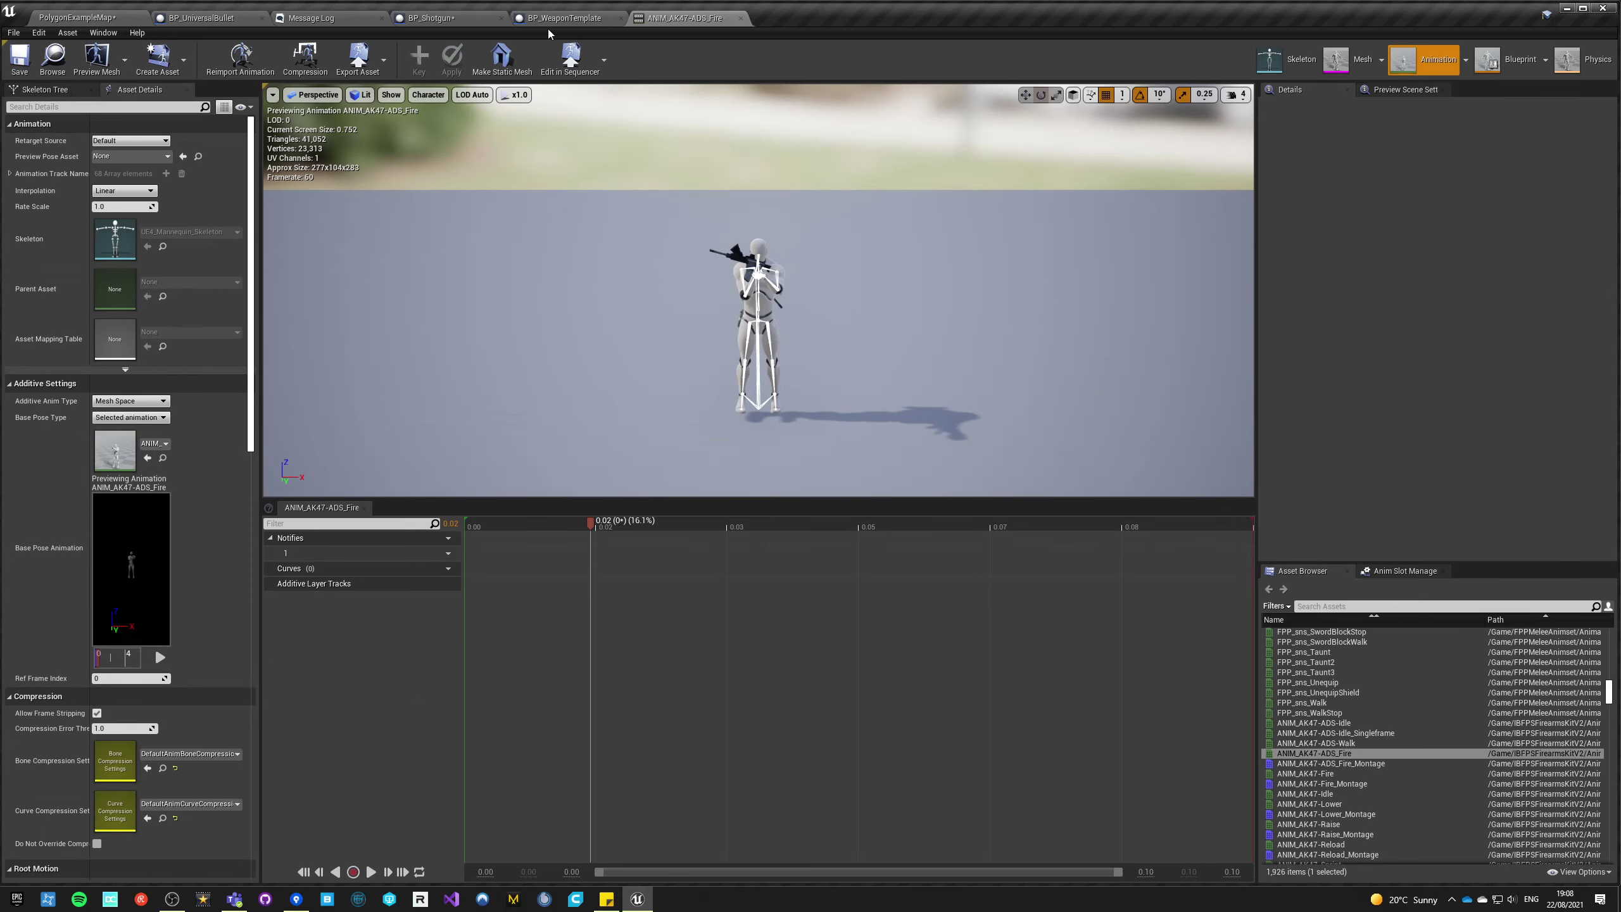
- Select the ANIM_AK47-ADS_Fire_Montage asset, and add a Get Owner node to BP_WeaponTemplate's Event Graph
click(90, 9)
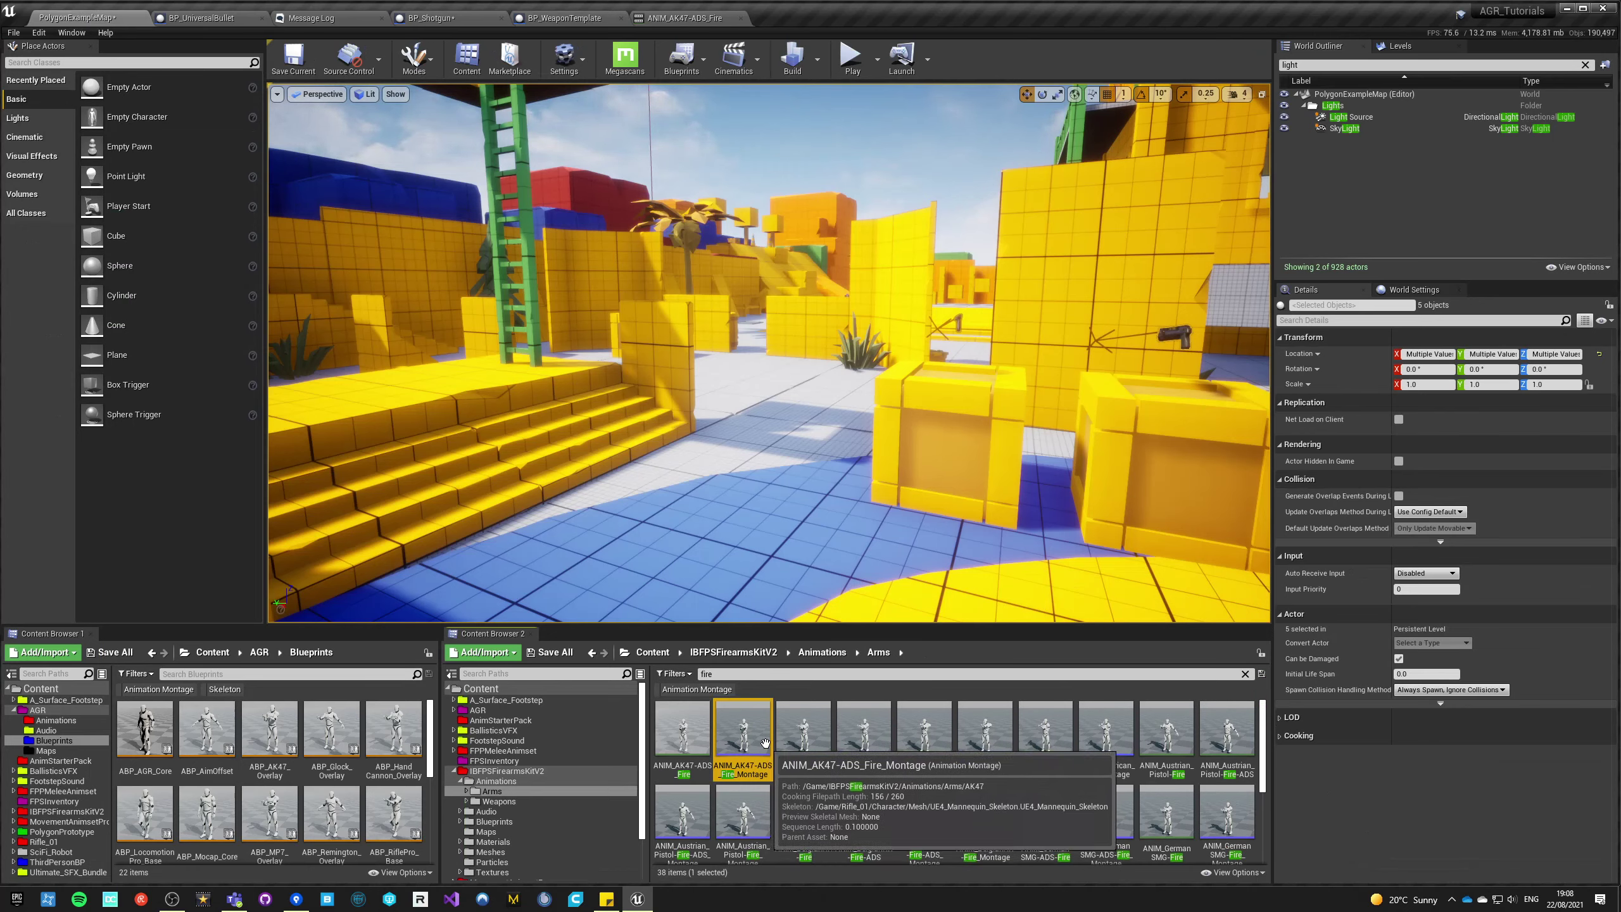
click(667, 19)
click(565, 18)
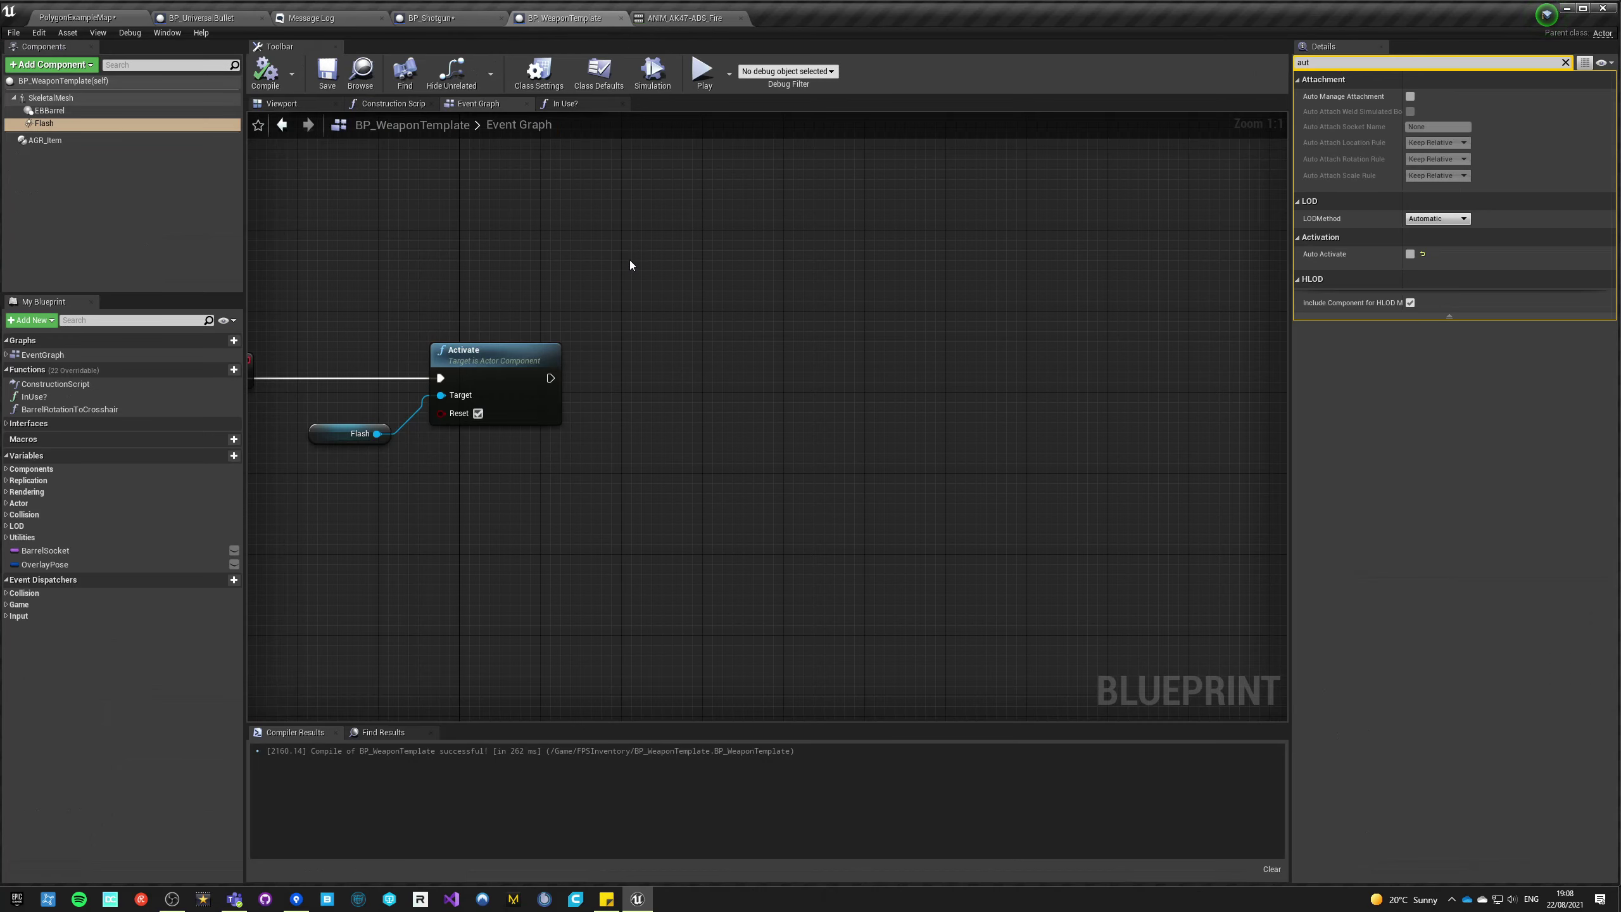
right_click(640, 378)
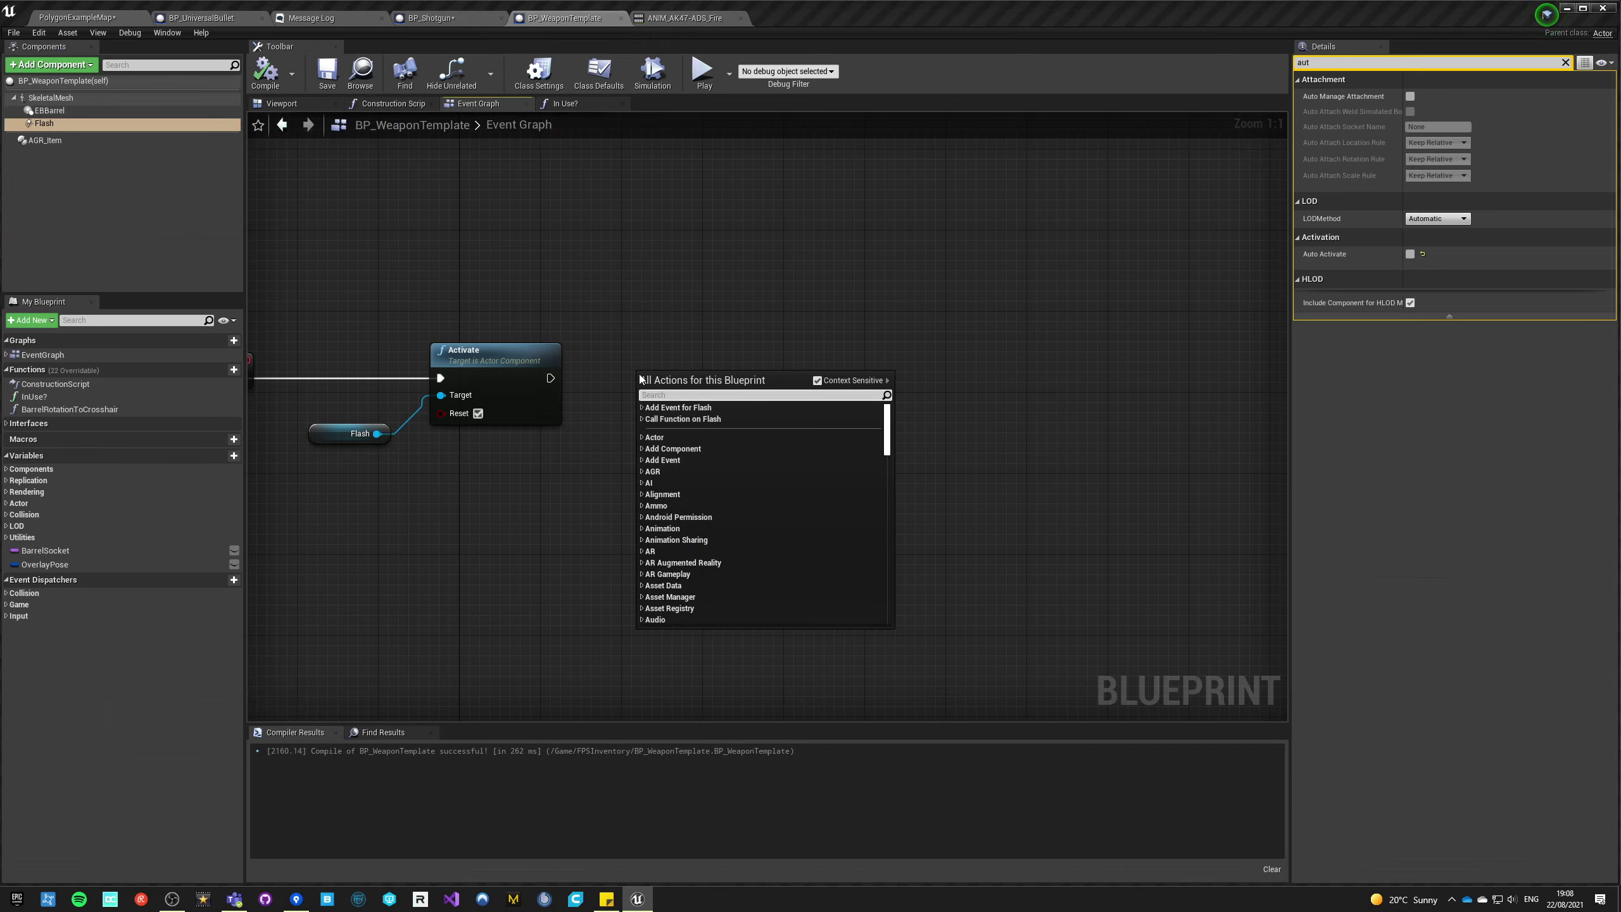
text(get owenr)
key(BackSpace)
key(BackSpace)
key(BackSpace)
key(BackSpace)
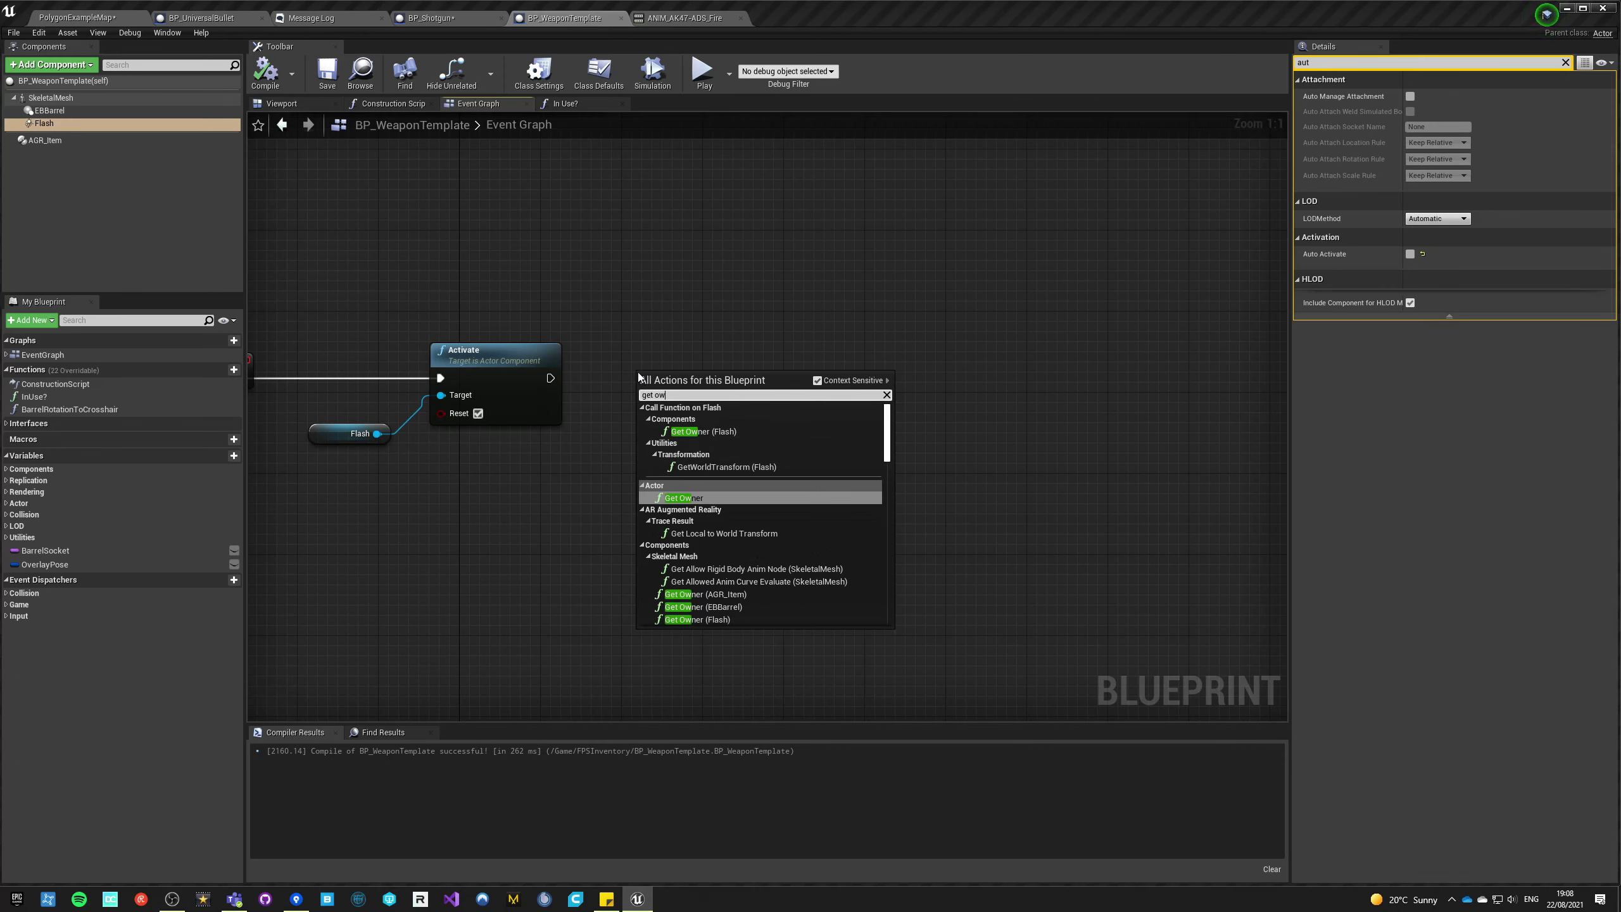
key(Return)
- Add a Cast To Character node fed by Get Owner's return value
drag(680, 383, 627, 366)
text(play monta)
key(BackSpace)
key(BackSpace)
key(BackSpace)
key(BackSpace)
key(BackSpace)
key(BackSpace)
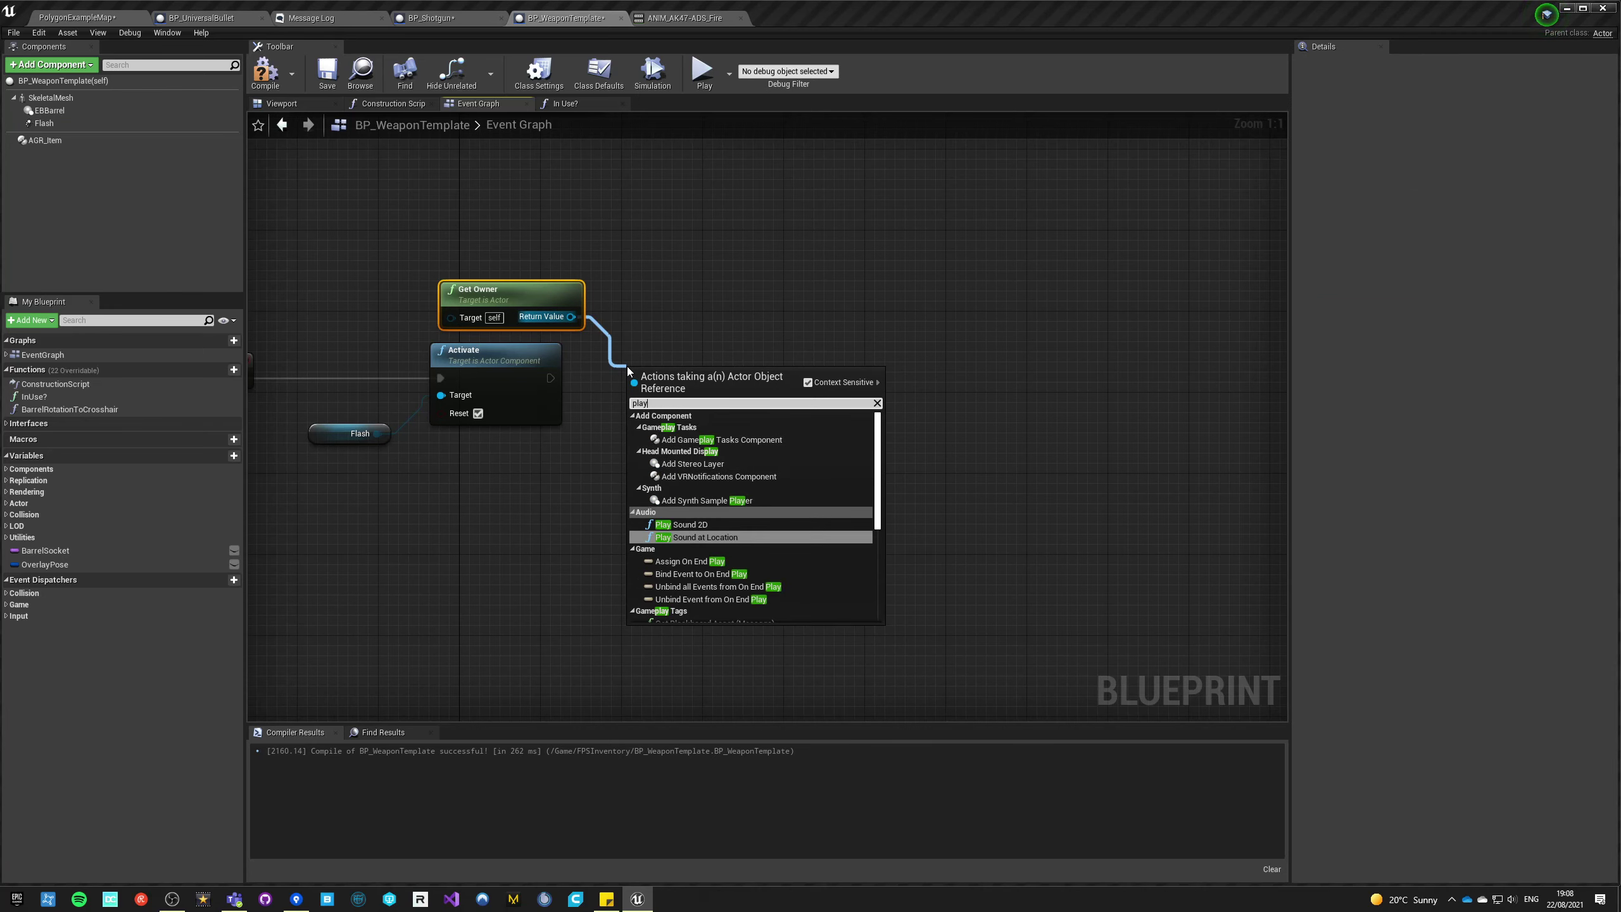
key(BackSpace)
key(BackSpace)
key(BackSpace)
key(BackSpace)
text(cast to character)
key(Return)
- Call Play Anim Montage on the cast's As Character output, using the selected ANIM_AK47-ADS_Fire_Montage asset
drag(734, 423, 822, 419)
text(montage)
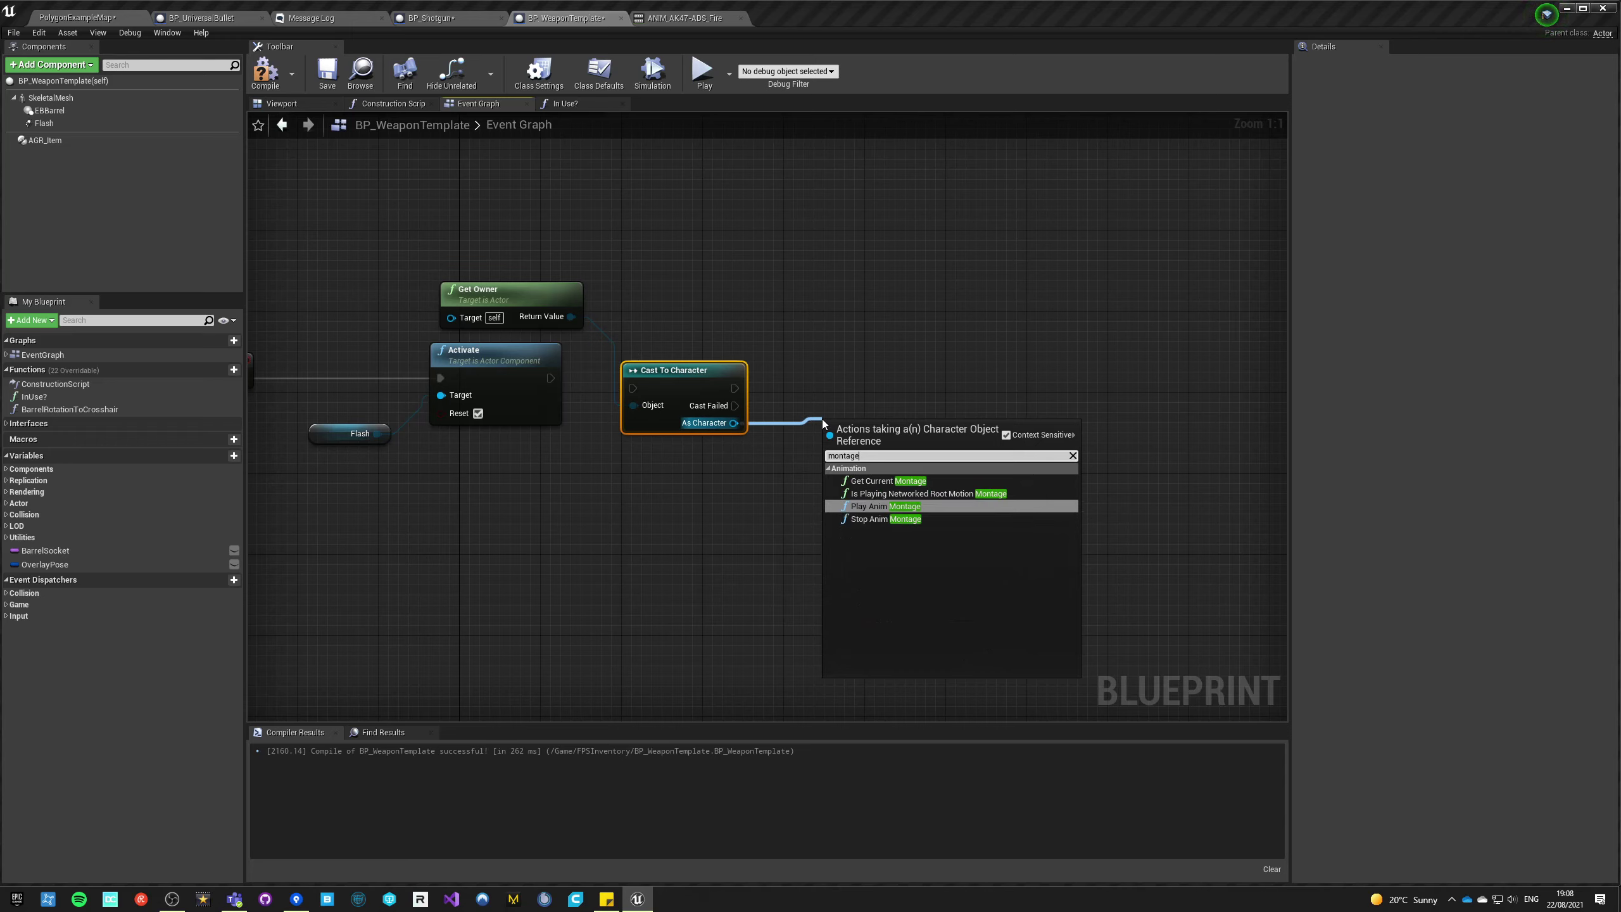
key(Return)
click(918, 503)
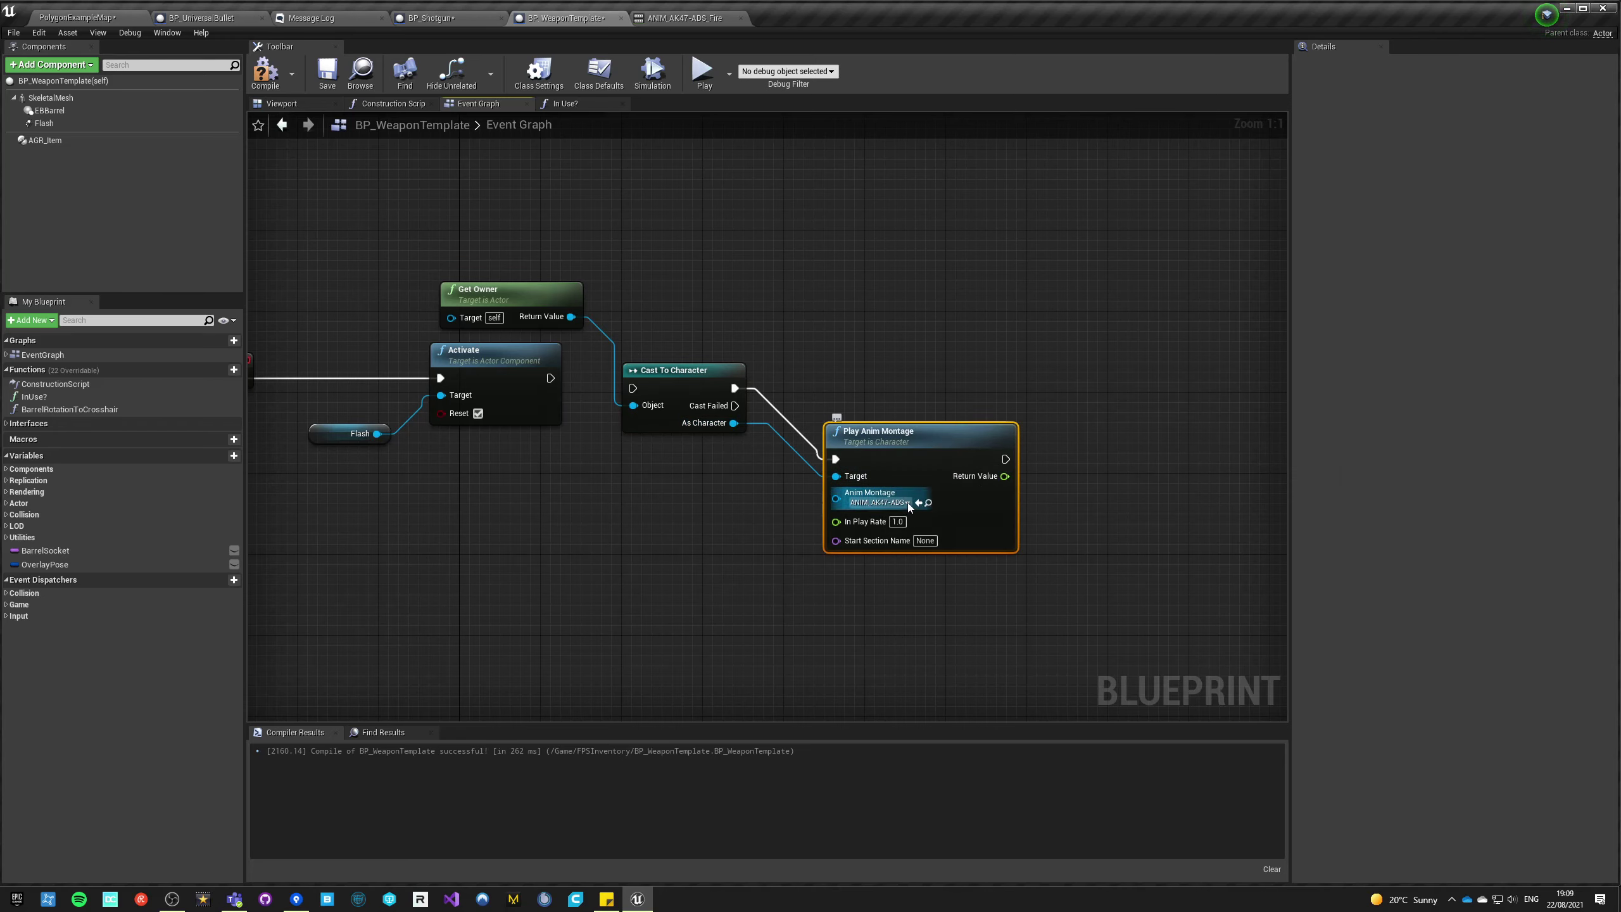
- Wire Activate's execution output to Cast To Character, and line up the cast, Get Owner and Play Anim Montage nodes
drag(875, 434, 854, 364)
drag(632, 387, 551, 378)
shift+click(674, 386)
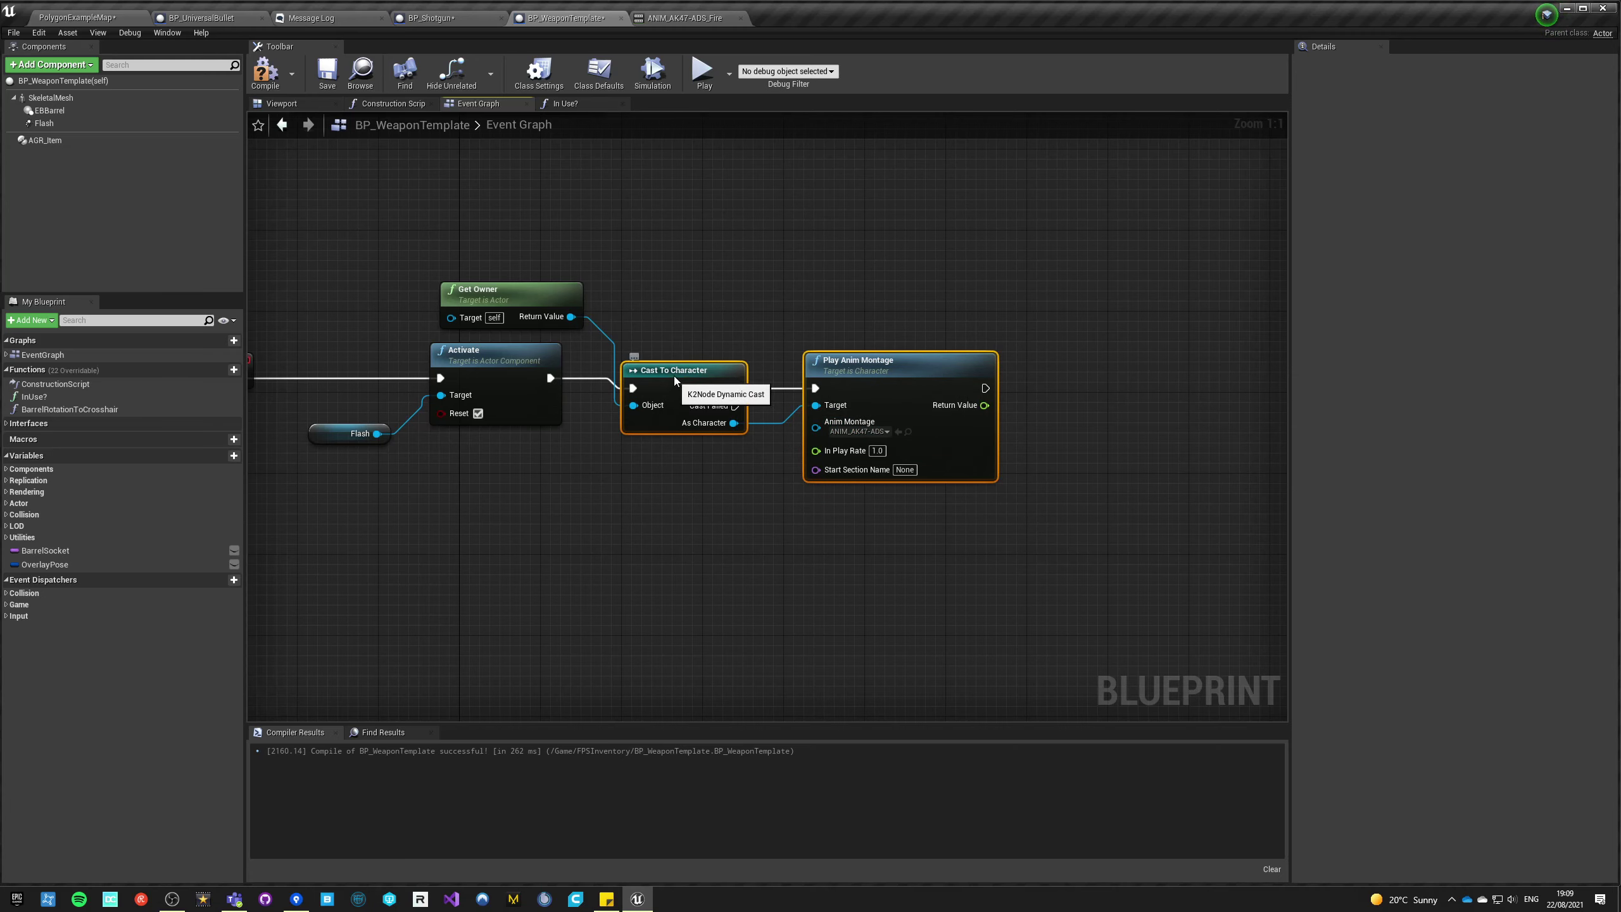
drag(674, 386, 816, 366)
drag(491, 294, 785, 304)
right_drag(805, 301, 627, 318)
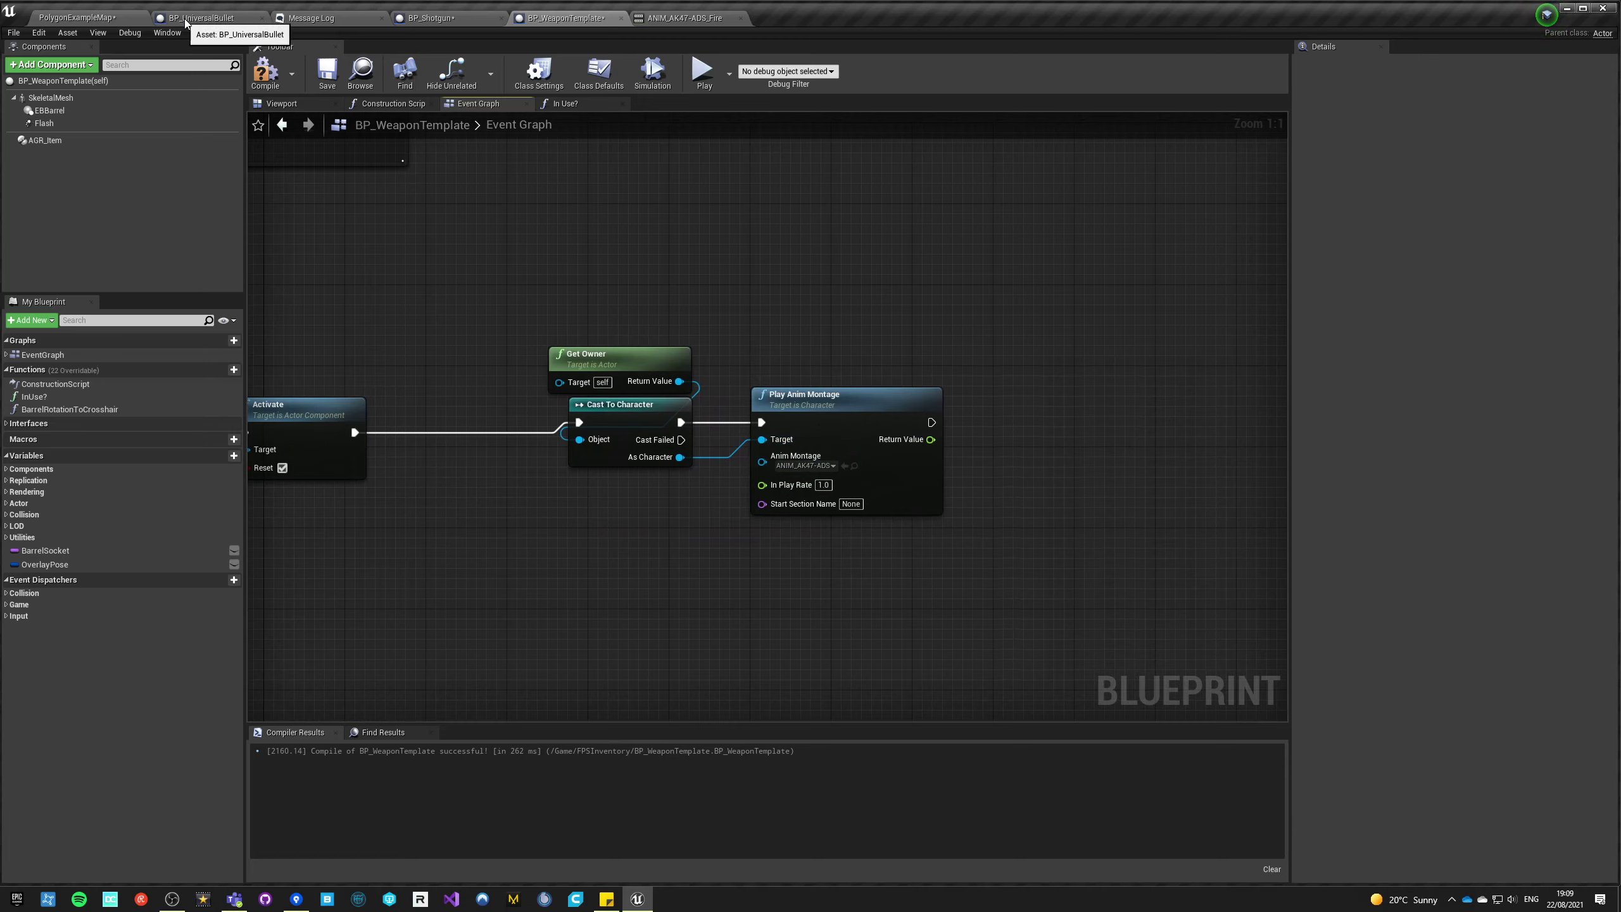
- Open ANIM_AK47-ADS_Fire_Montage, set its slot to DefaultGroup.UpperBody, and save it
click(675, 18)
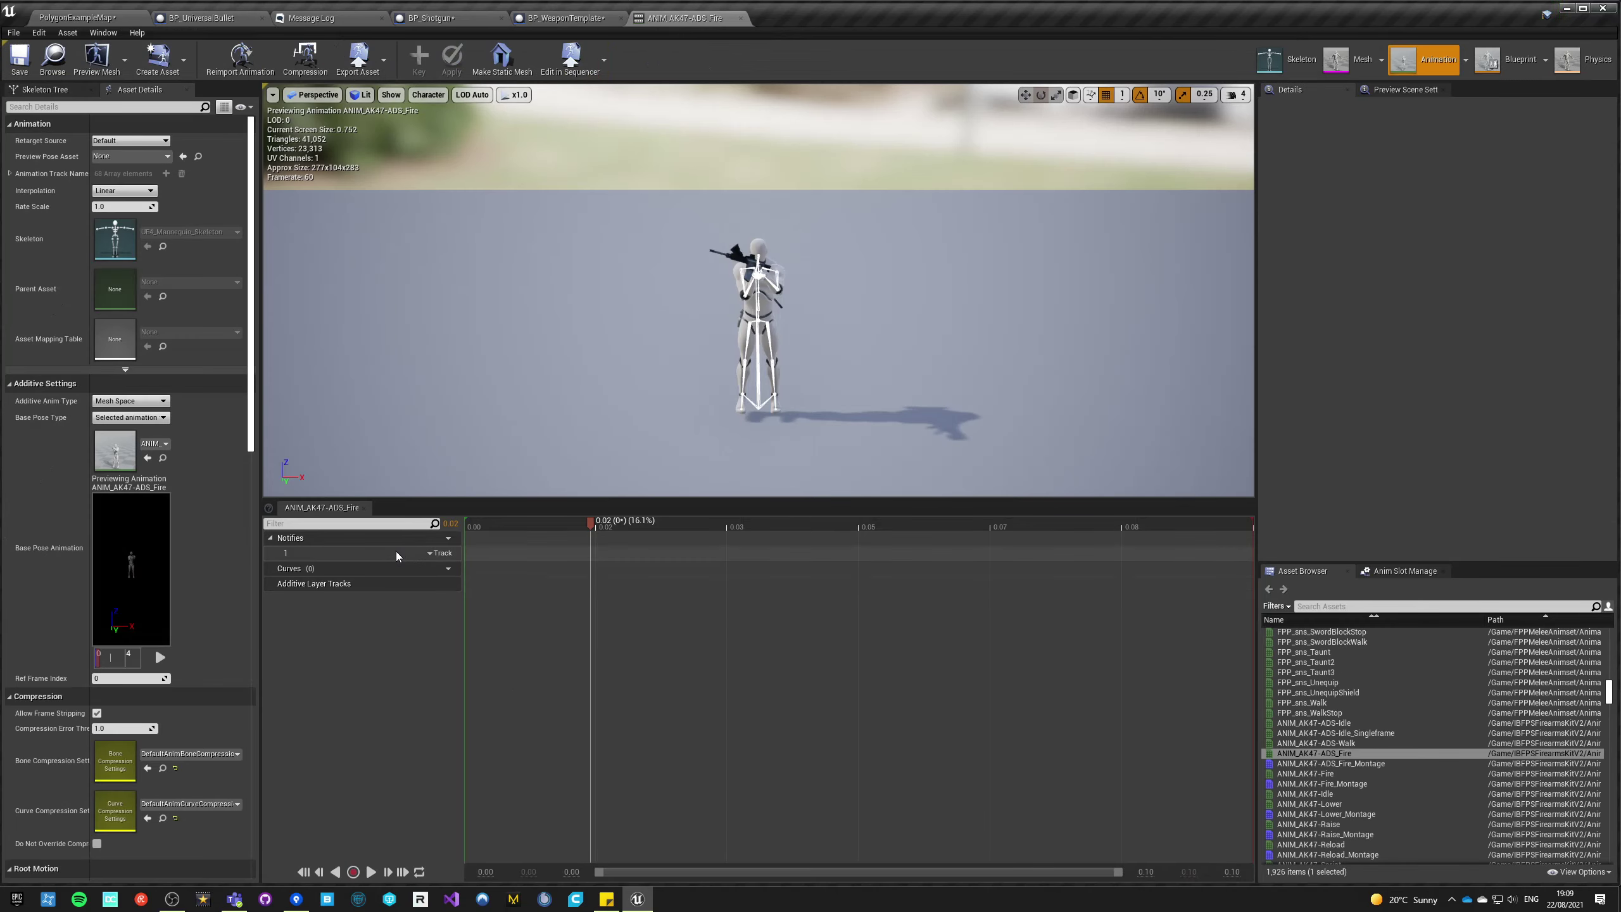
click(128, 17)
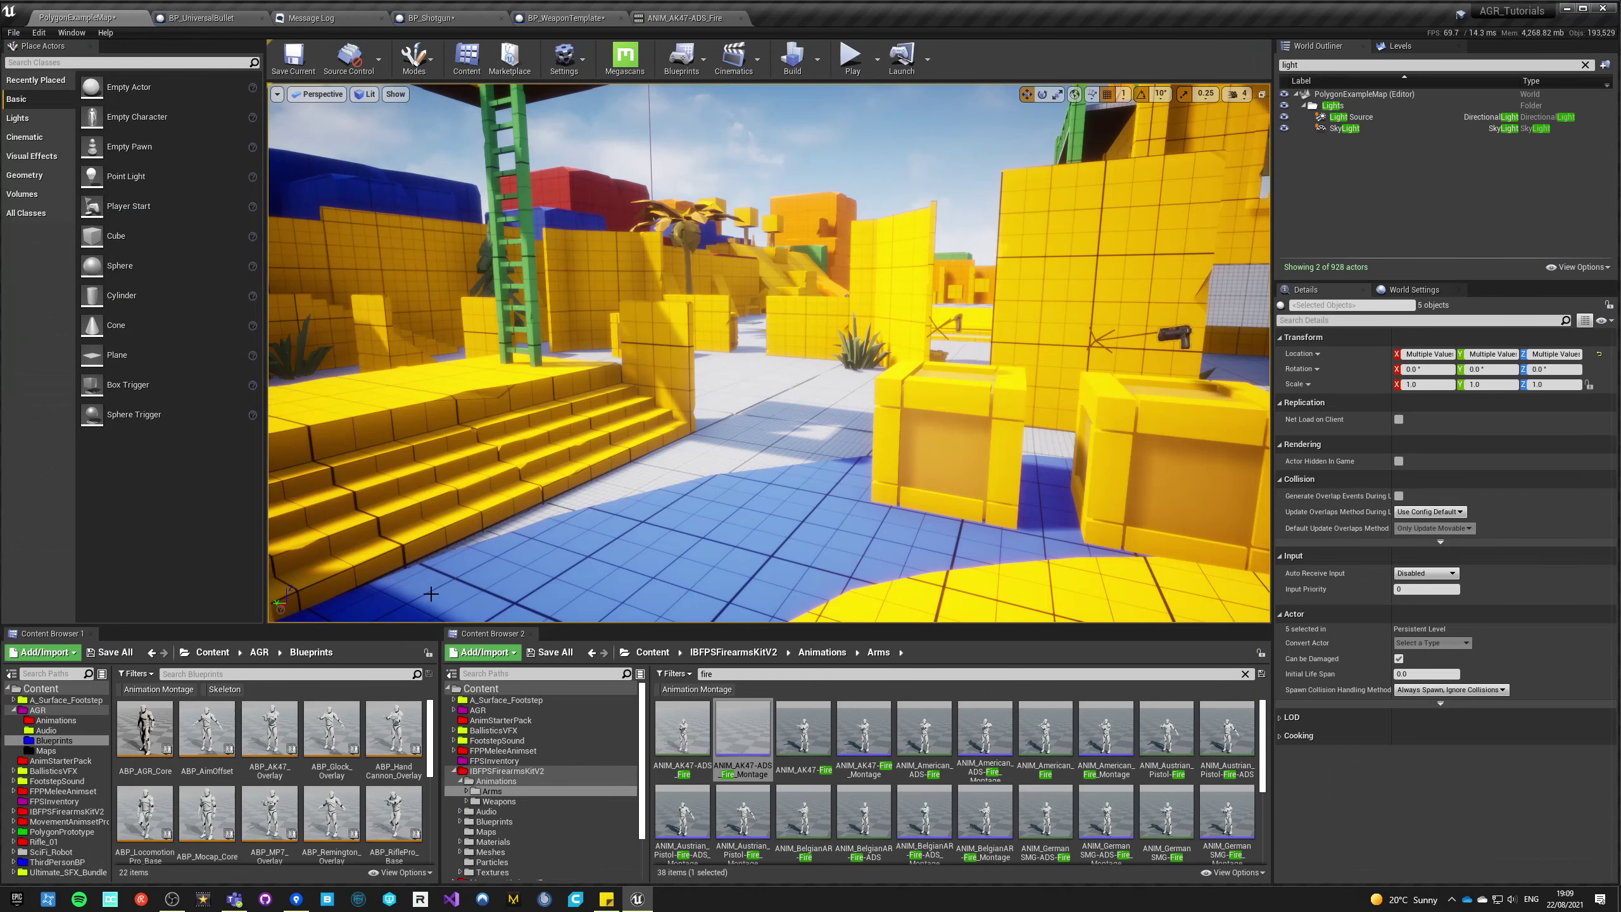
double_click(745, 736)
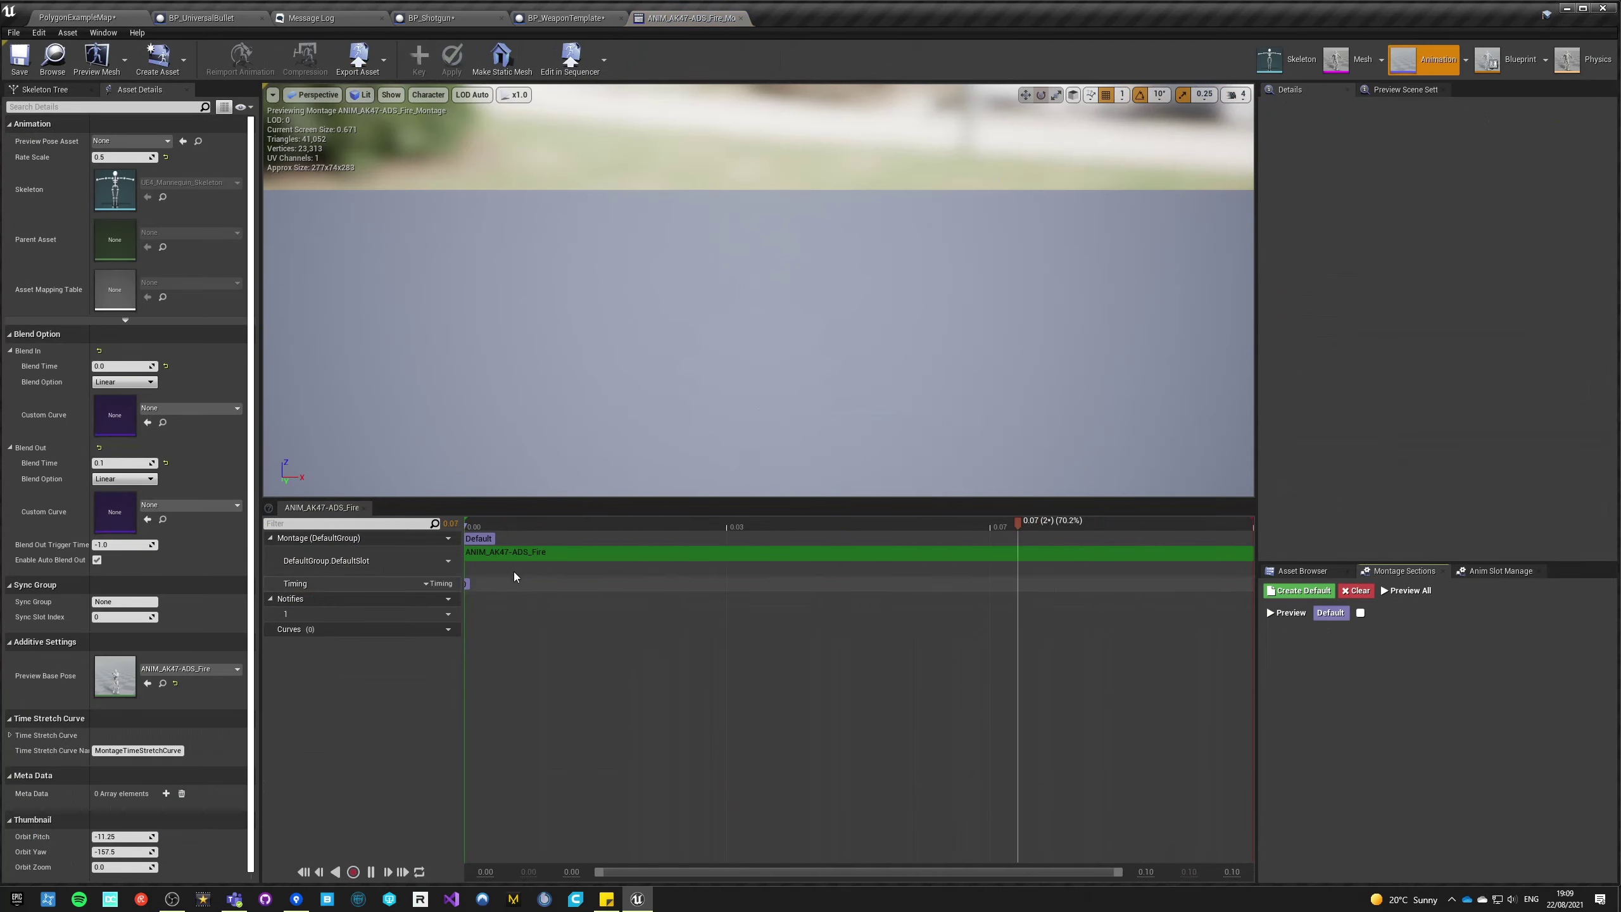
click(443, 560)
mouse_move(464, 594)
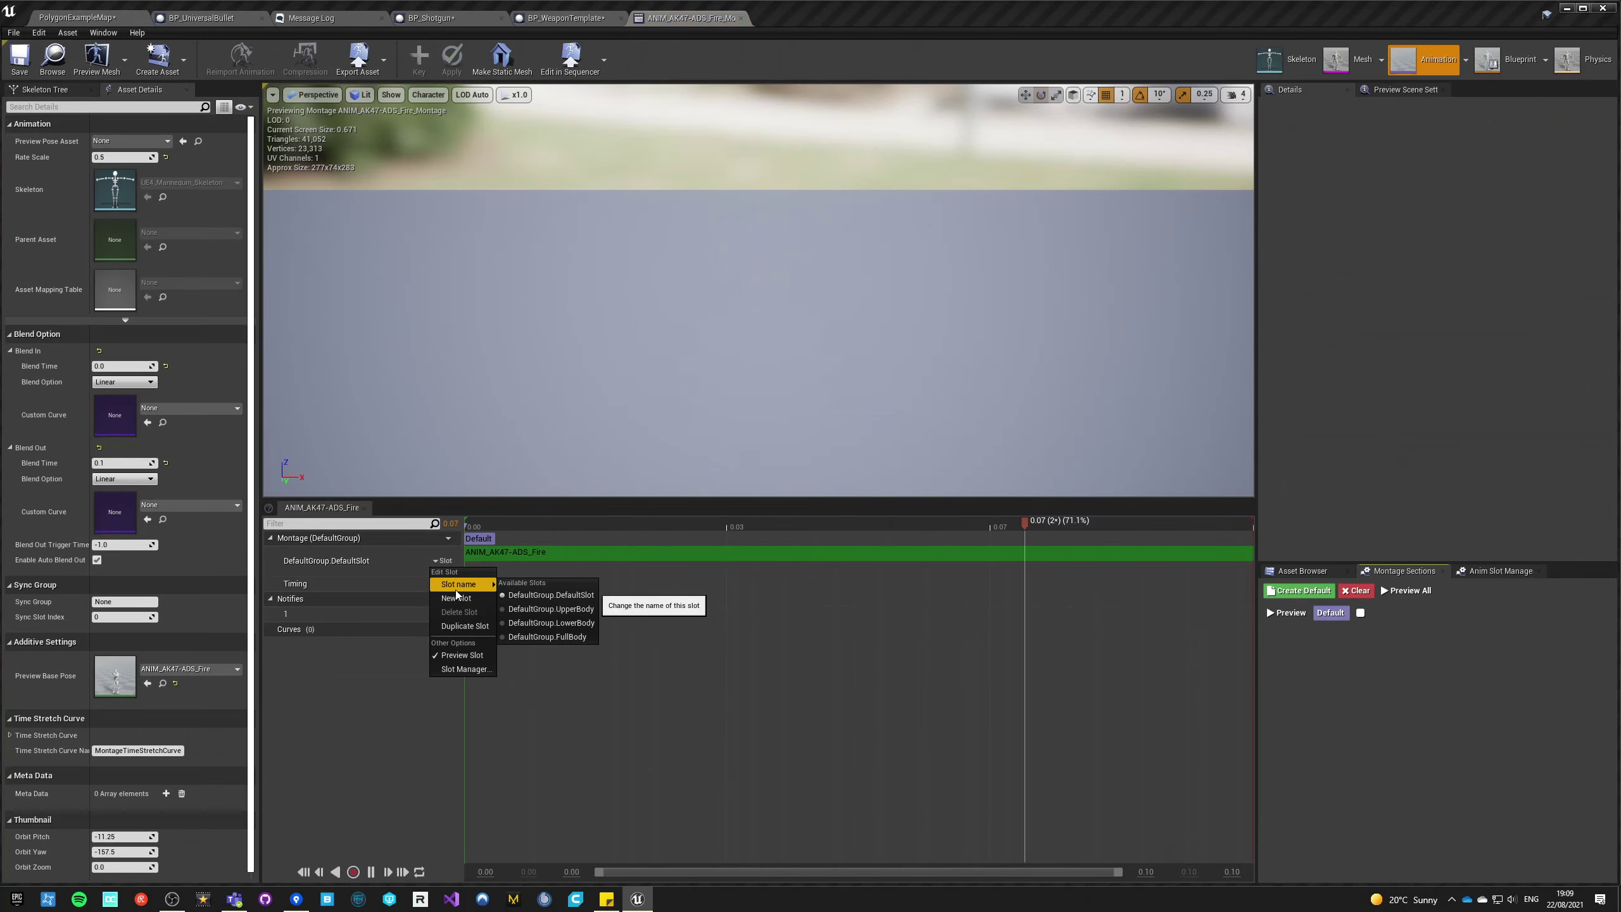
click(539, 609)
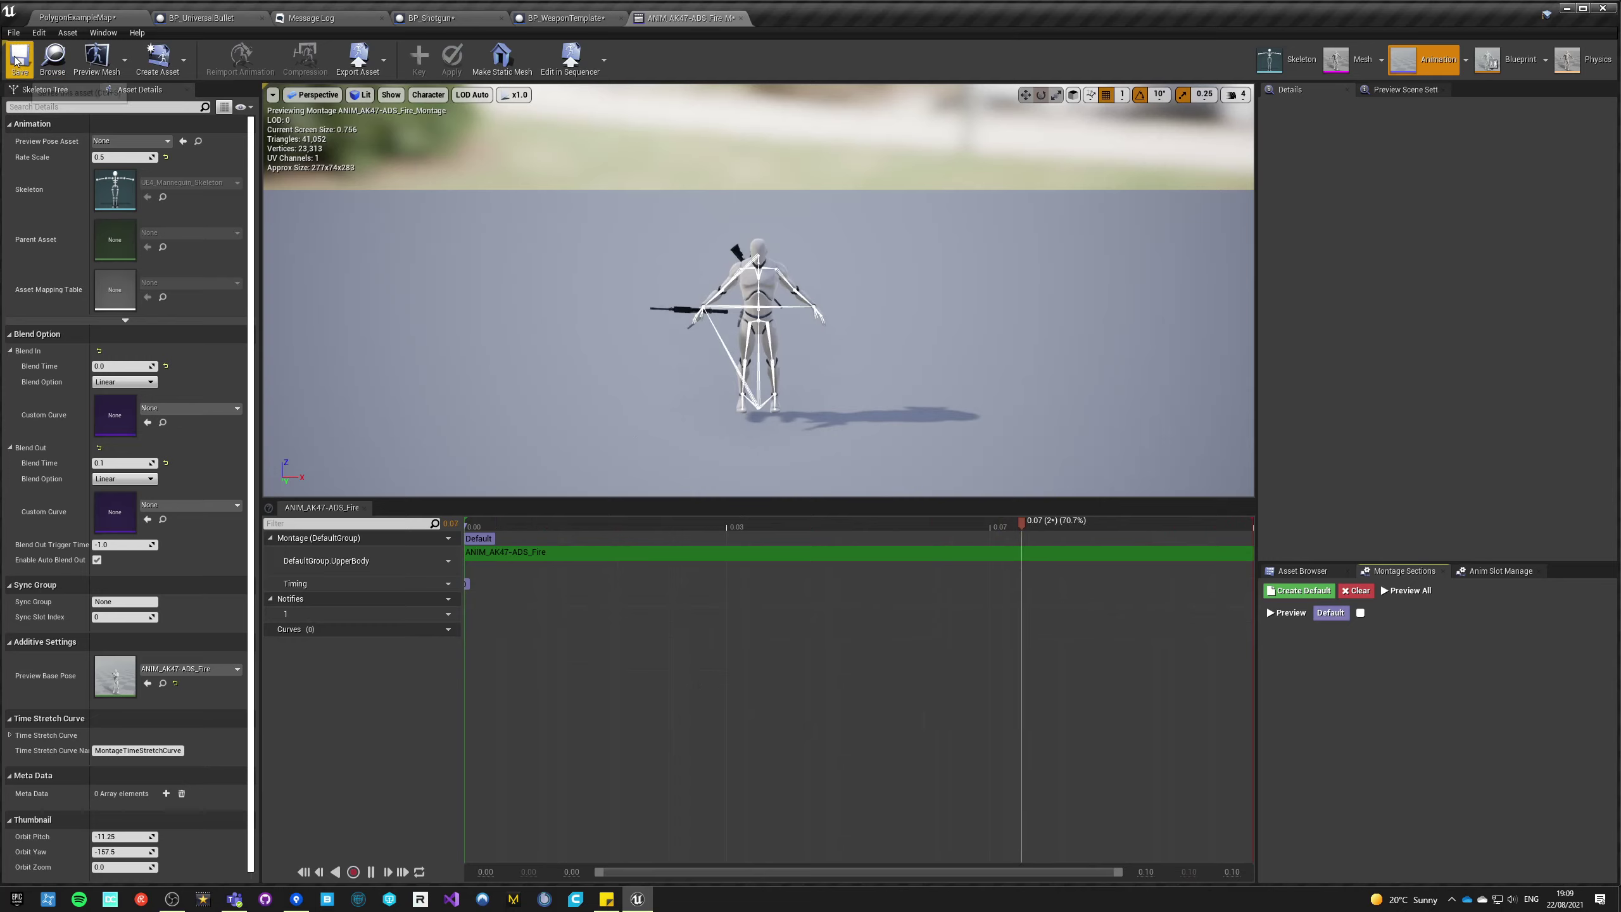
- Close the montage editor, and compile and save BP_WeaponTemplate
click(741, 19)
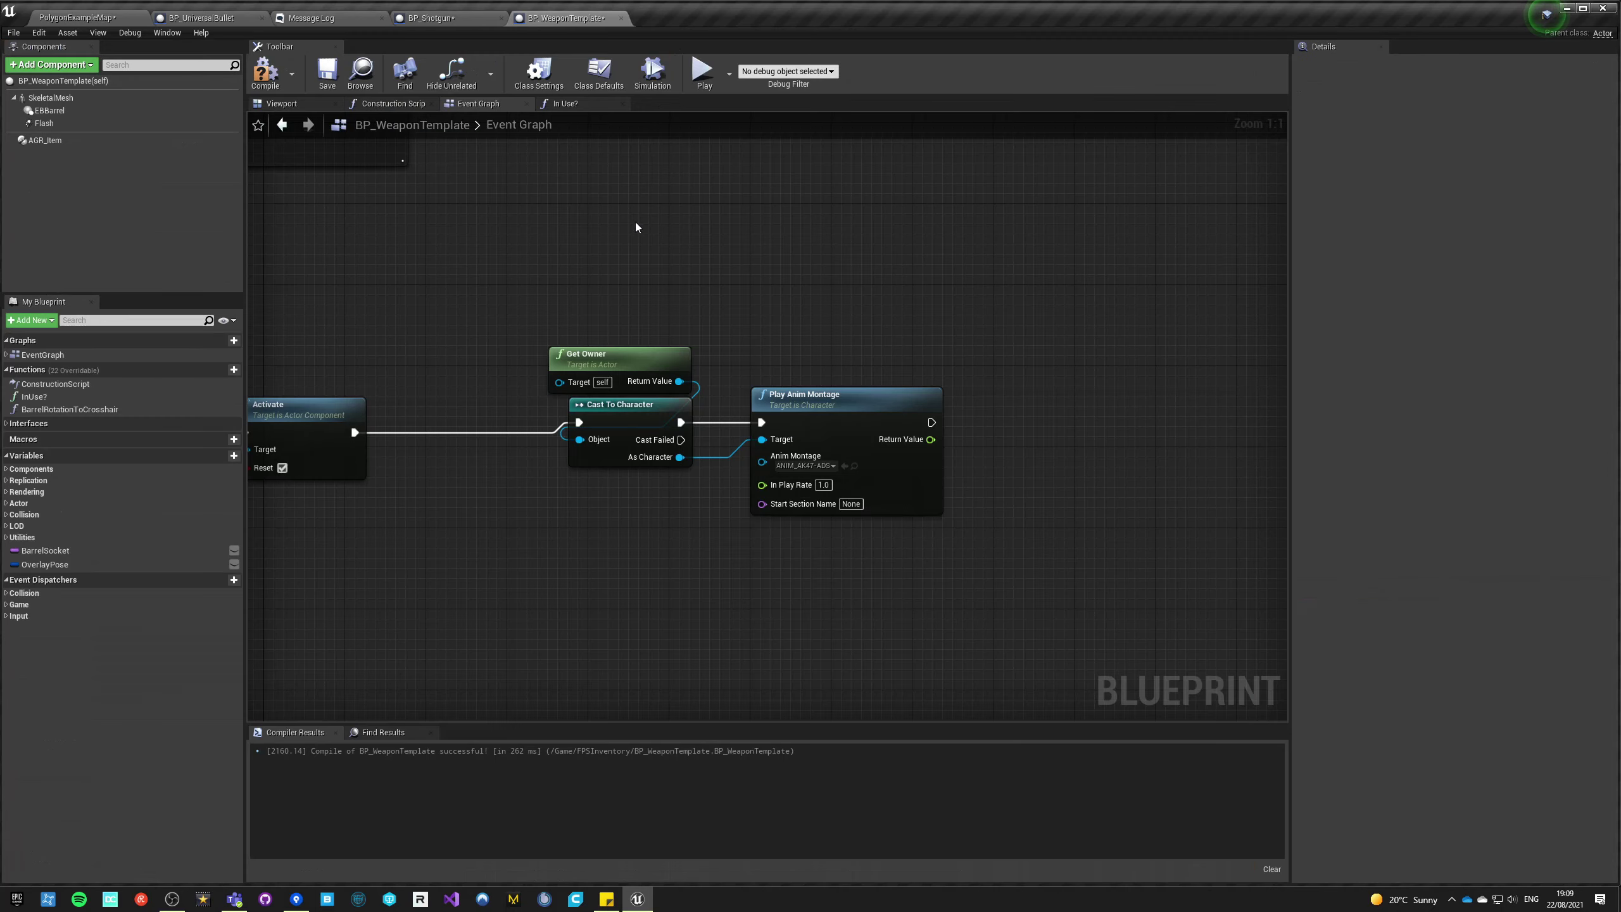
click(266, 72)
click(326, 71)
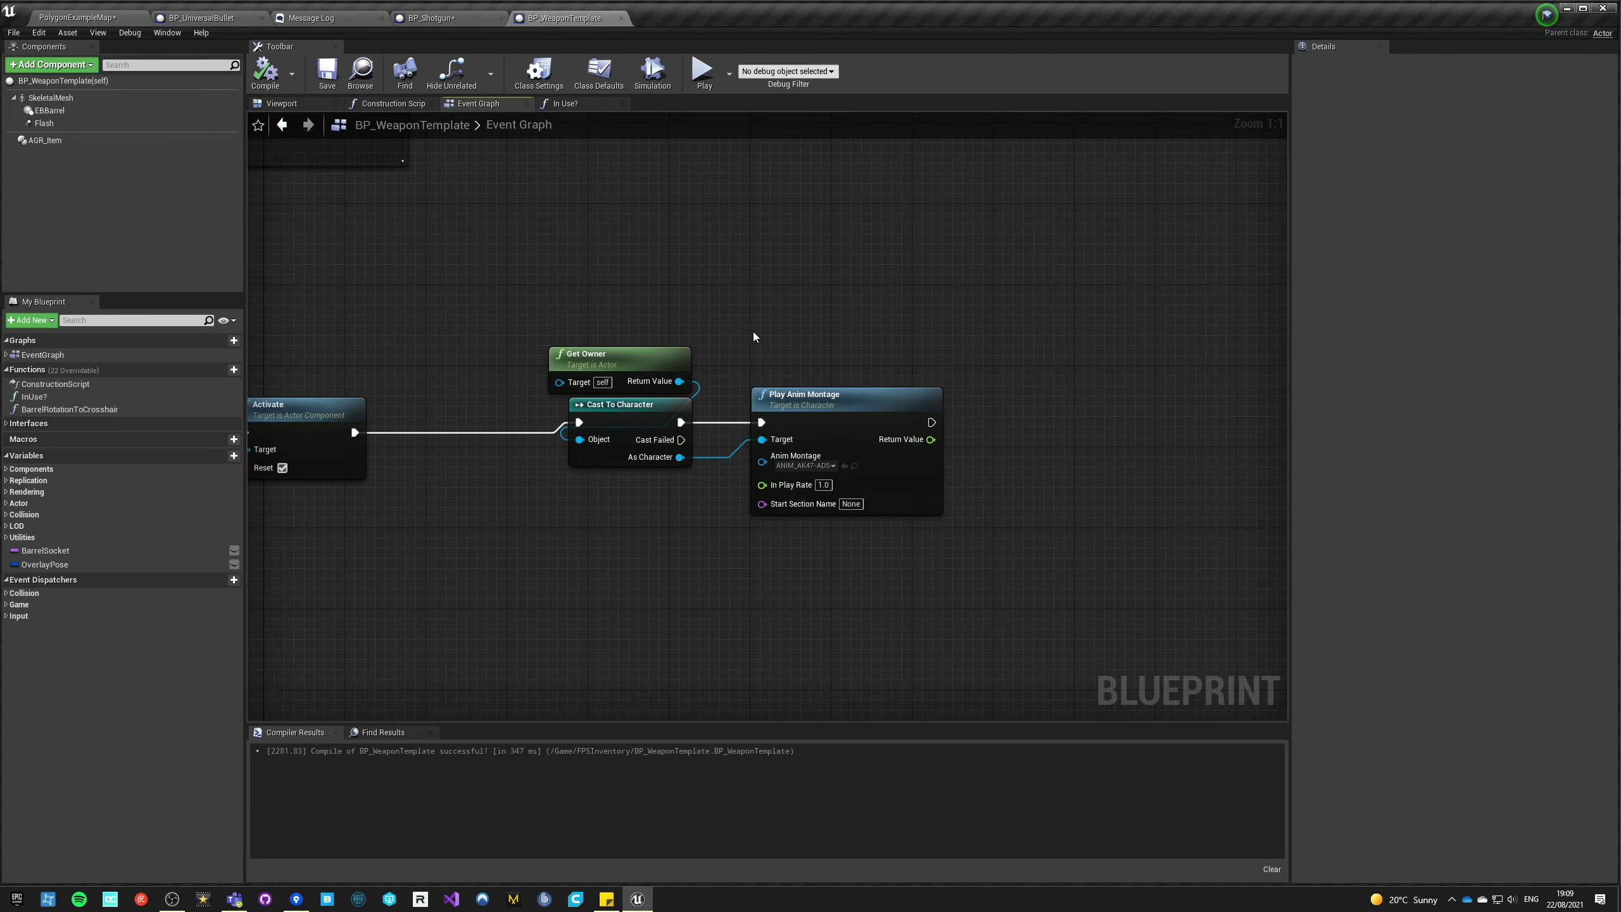
- Add a SkeletalMesh reference to the graph, and promote Play Anim Montage's Anim Montage input to an instance-editable variable named CharFireMontage
right_drag(690, 599, 569, 567)
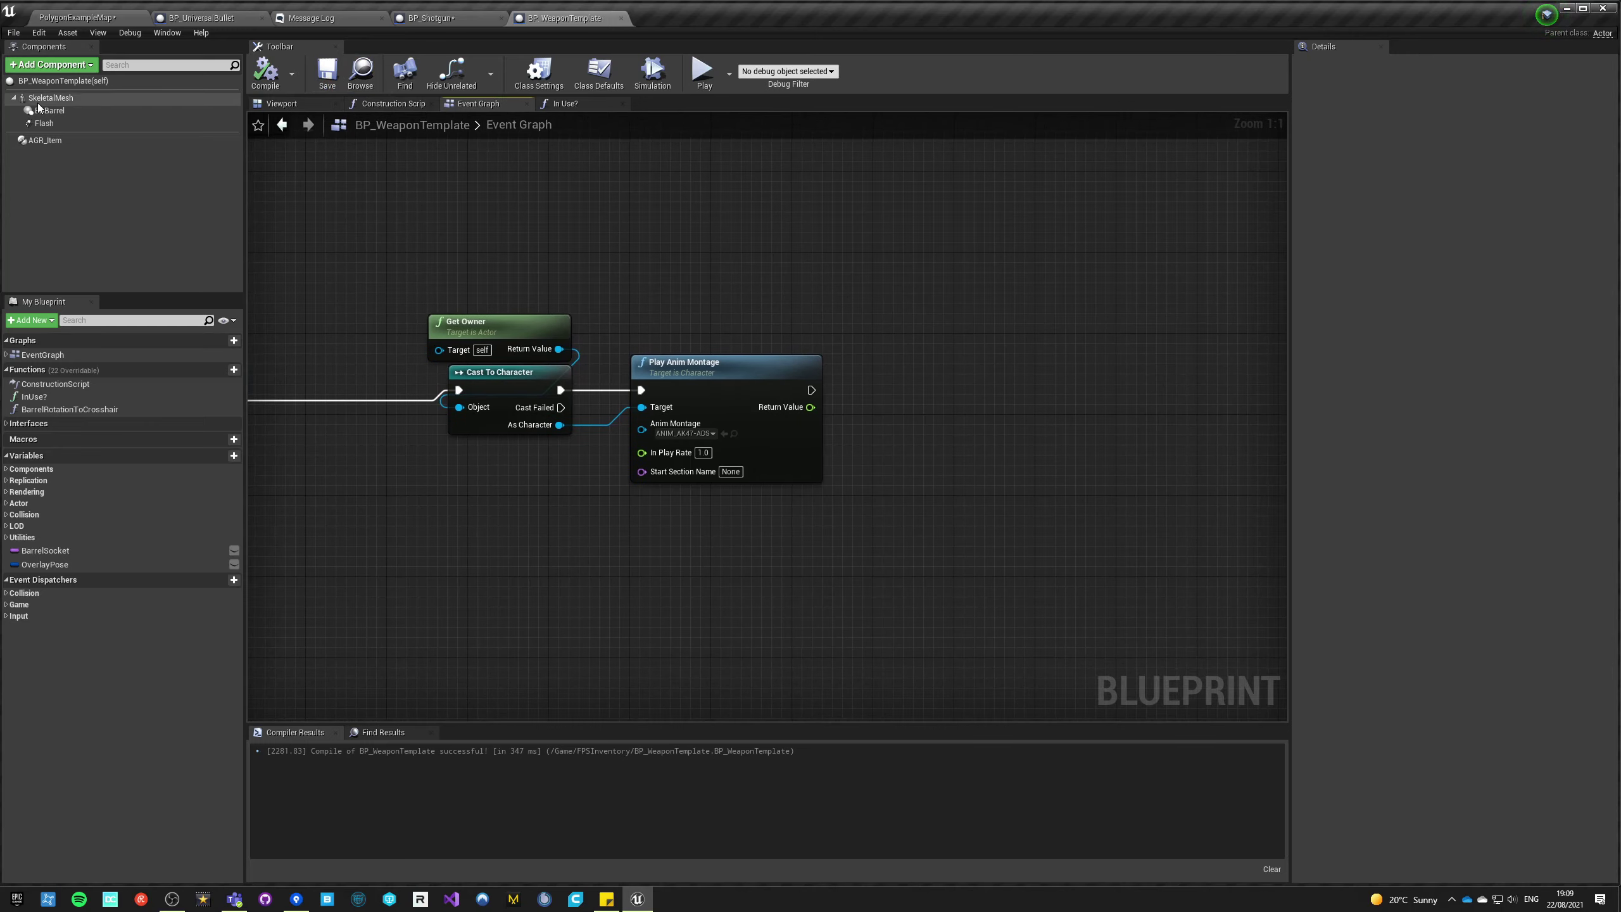
drag(50, 97, 766, 315)
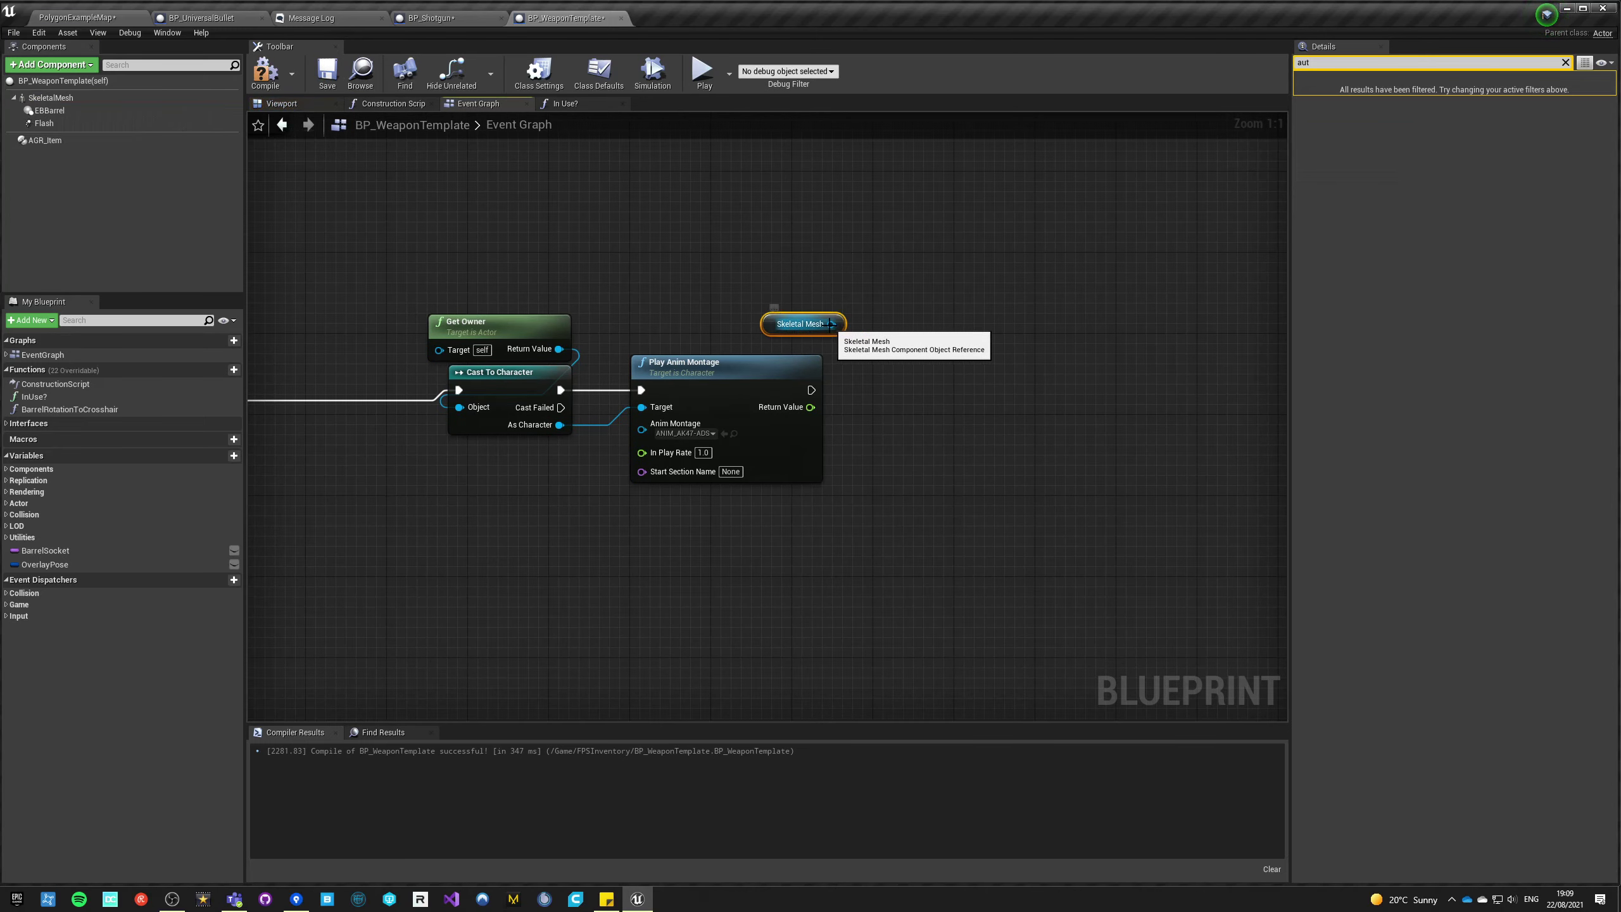
right_click(646, 431)
click(674, 450)
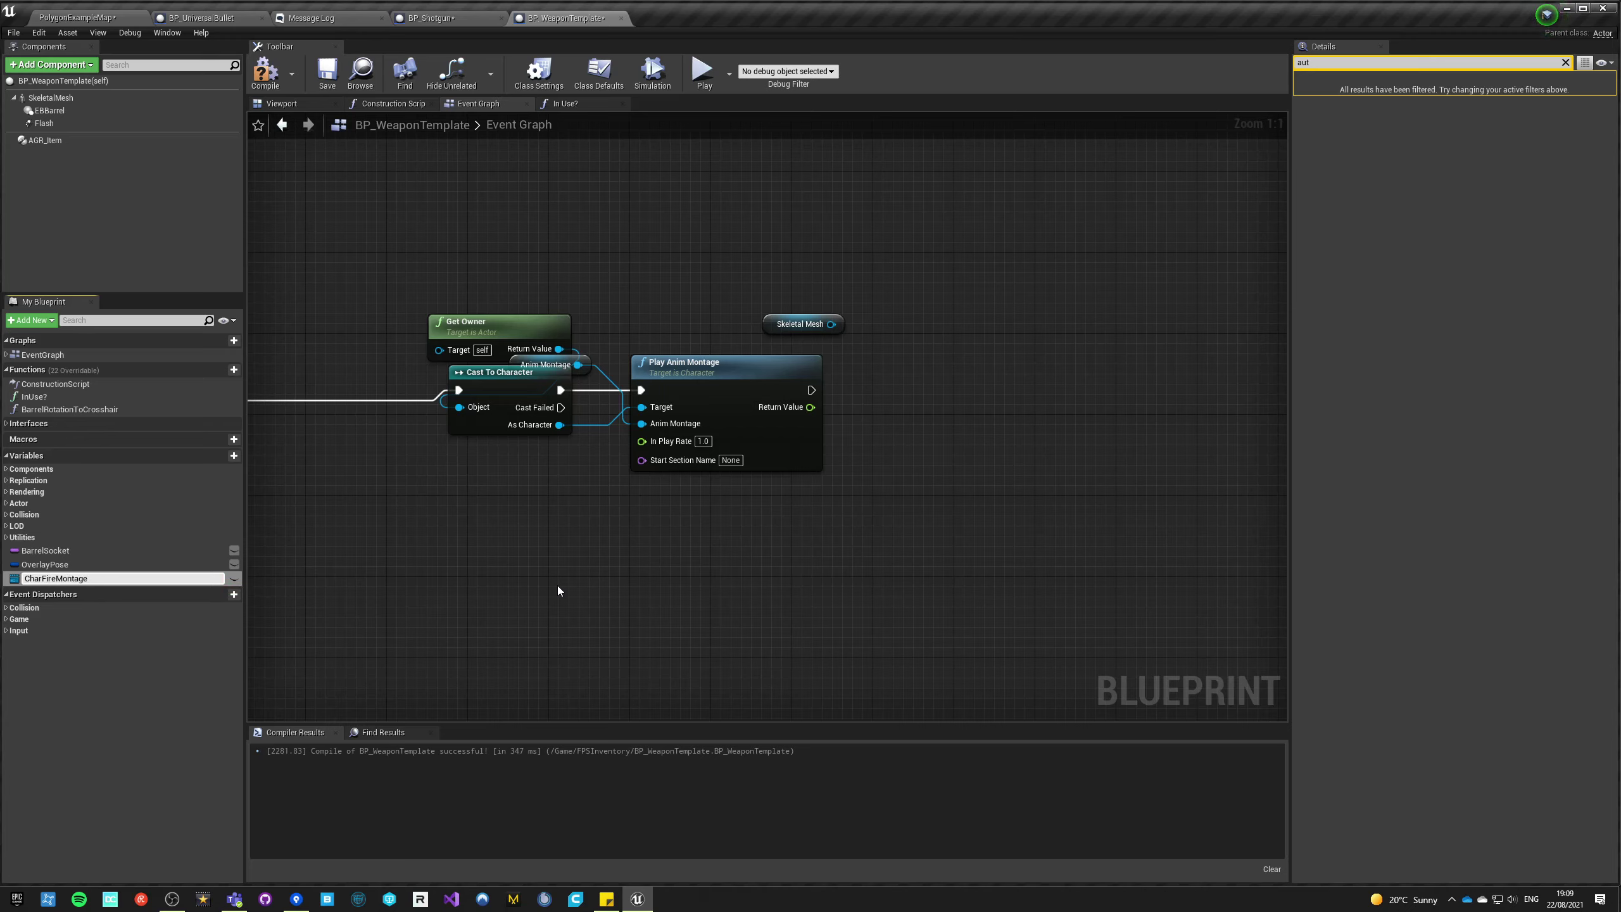
key(Return)
click(234, 578)
- Compile and save the blueprint, and move the Char Fire Montage node below Cast To Character
click(265, 72)
click(327, 72)
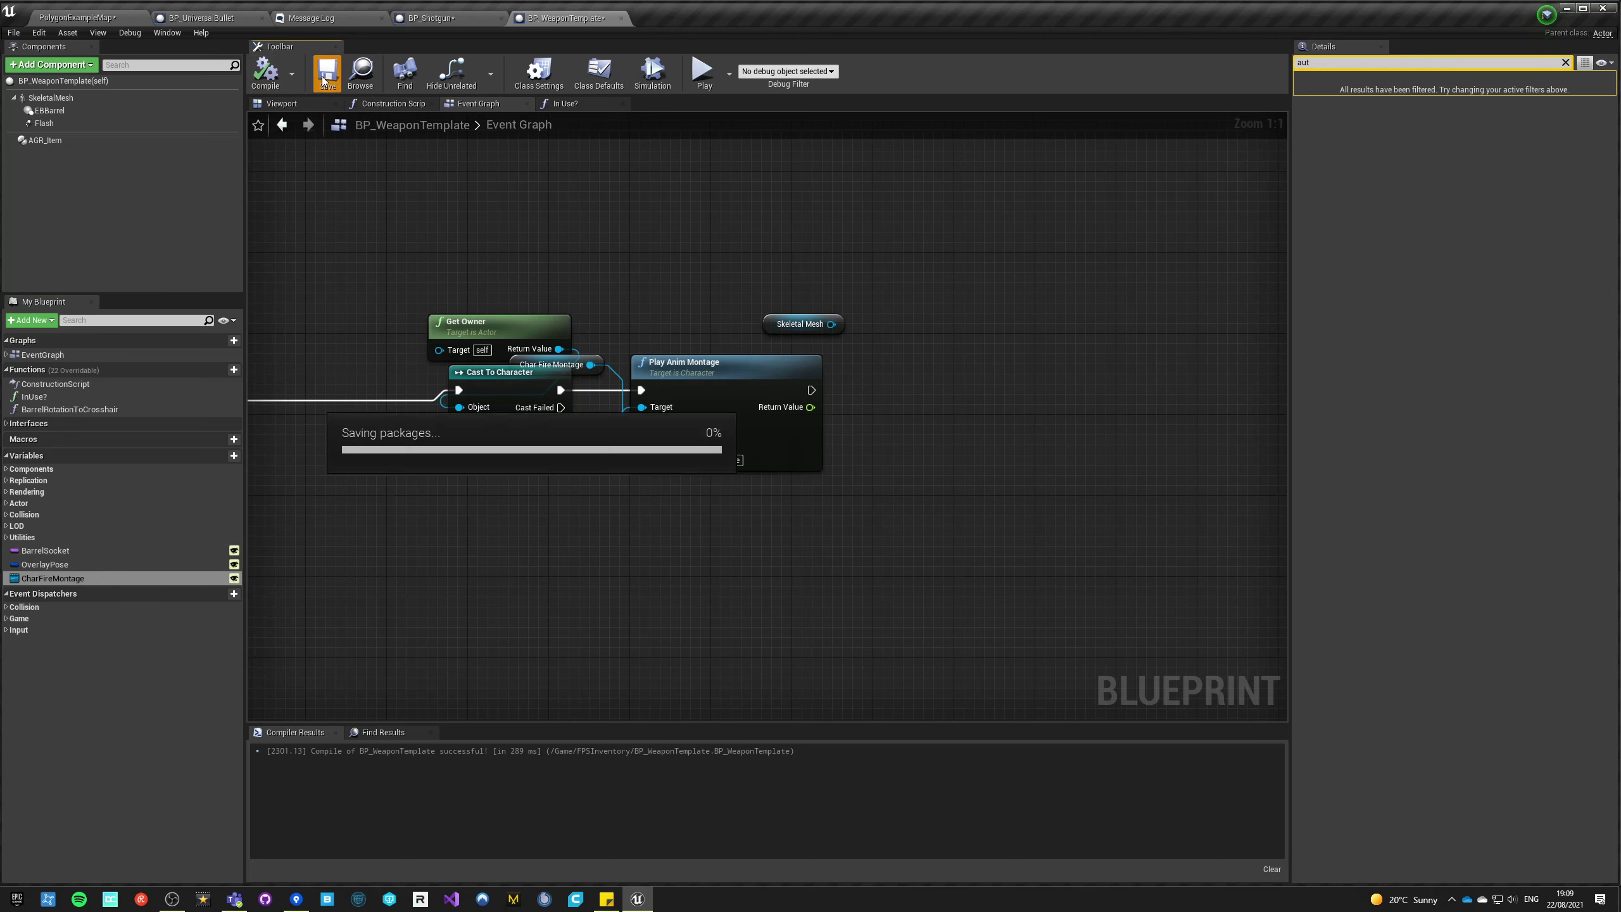
drag(585, 373, 595, 433)
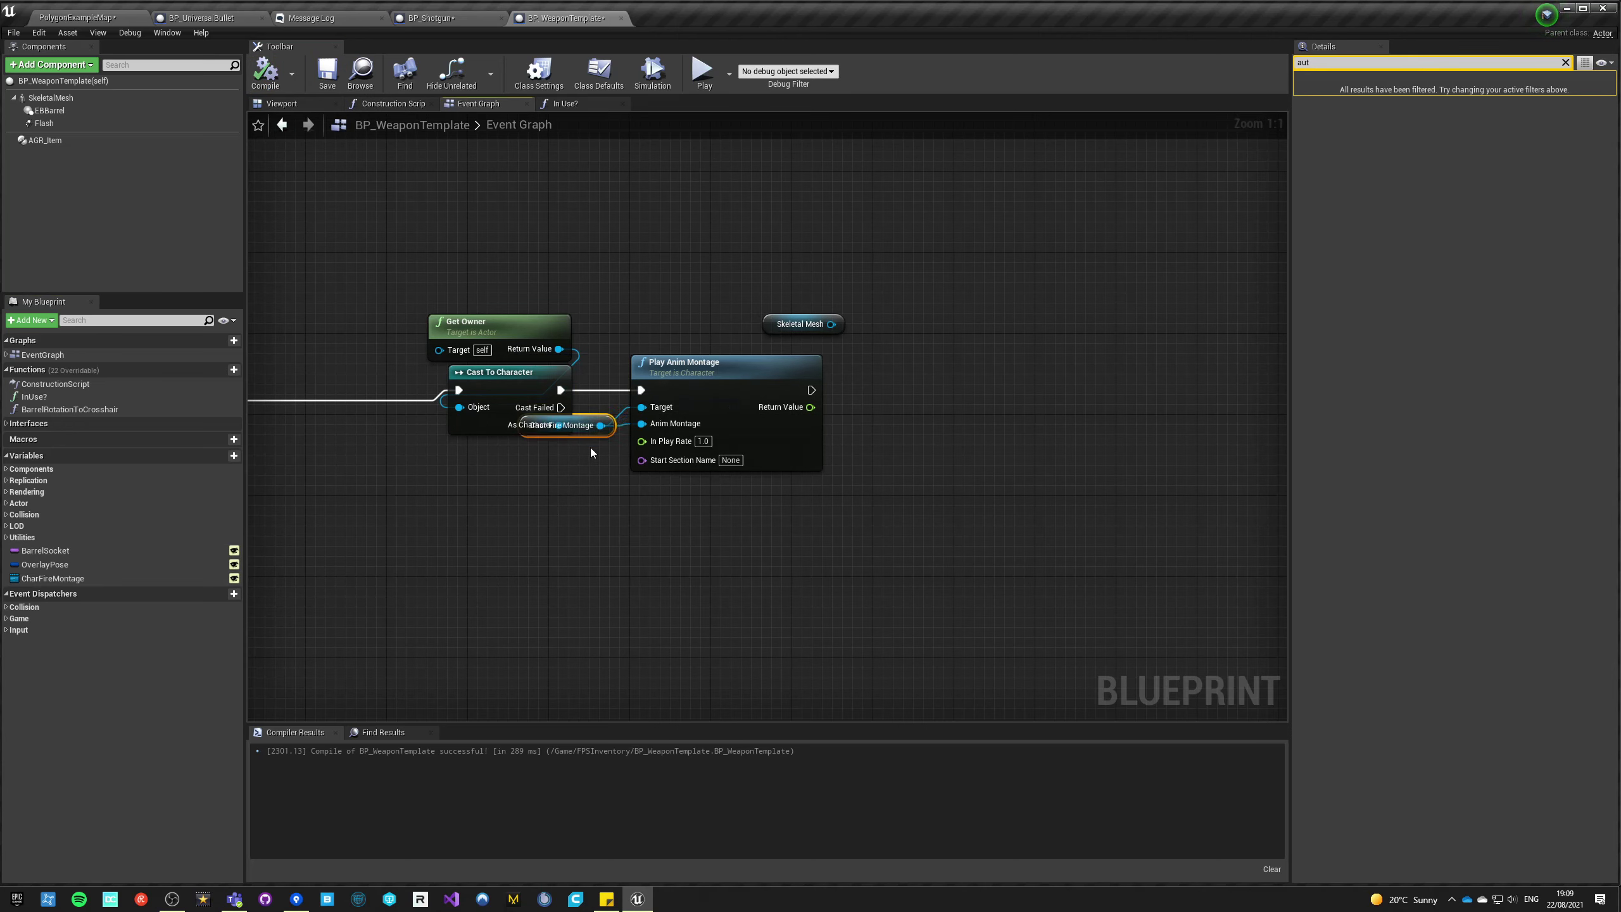
click(757, 513)
- Add a Play Montage node for the Skeletal Mesh and run it after Play Anim Montage
right_drag(757, 513, 602, 483)
drag(676, 294, 758, 359)
text(play montage)
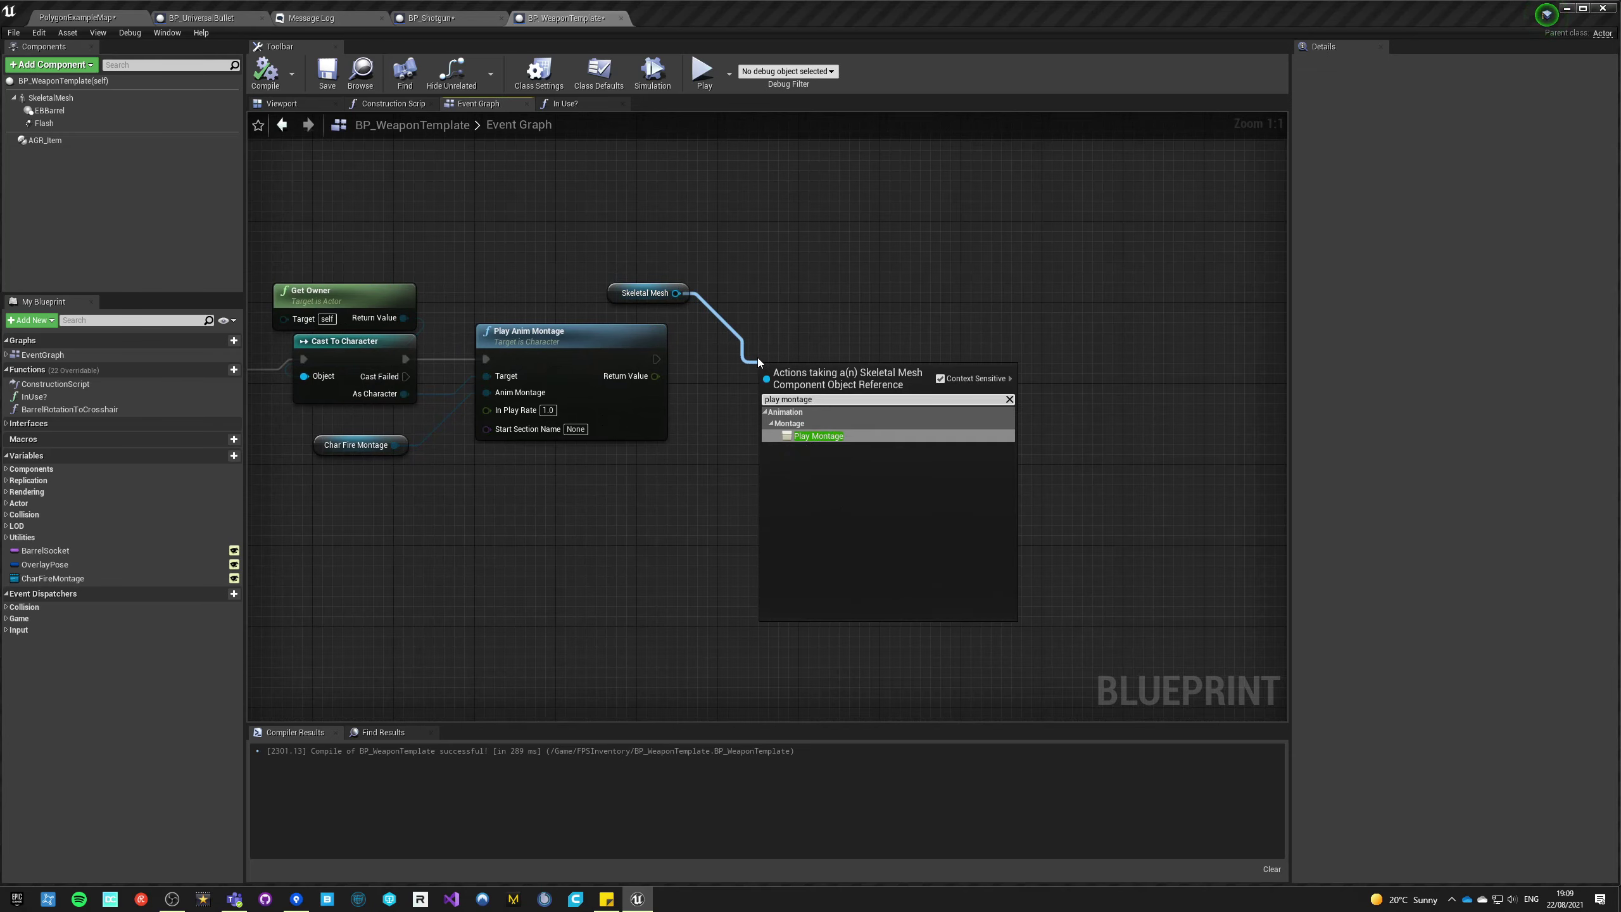
key(Return)
drag(656, 359, 795, 347)
- Promote Montage to Play to a variable named WeaponMontage and place its node below Play Montage
right_click(773, 401)
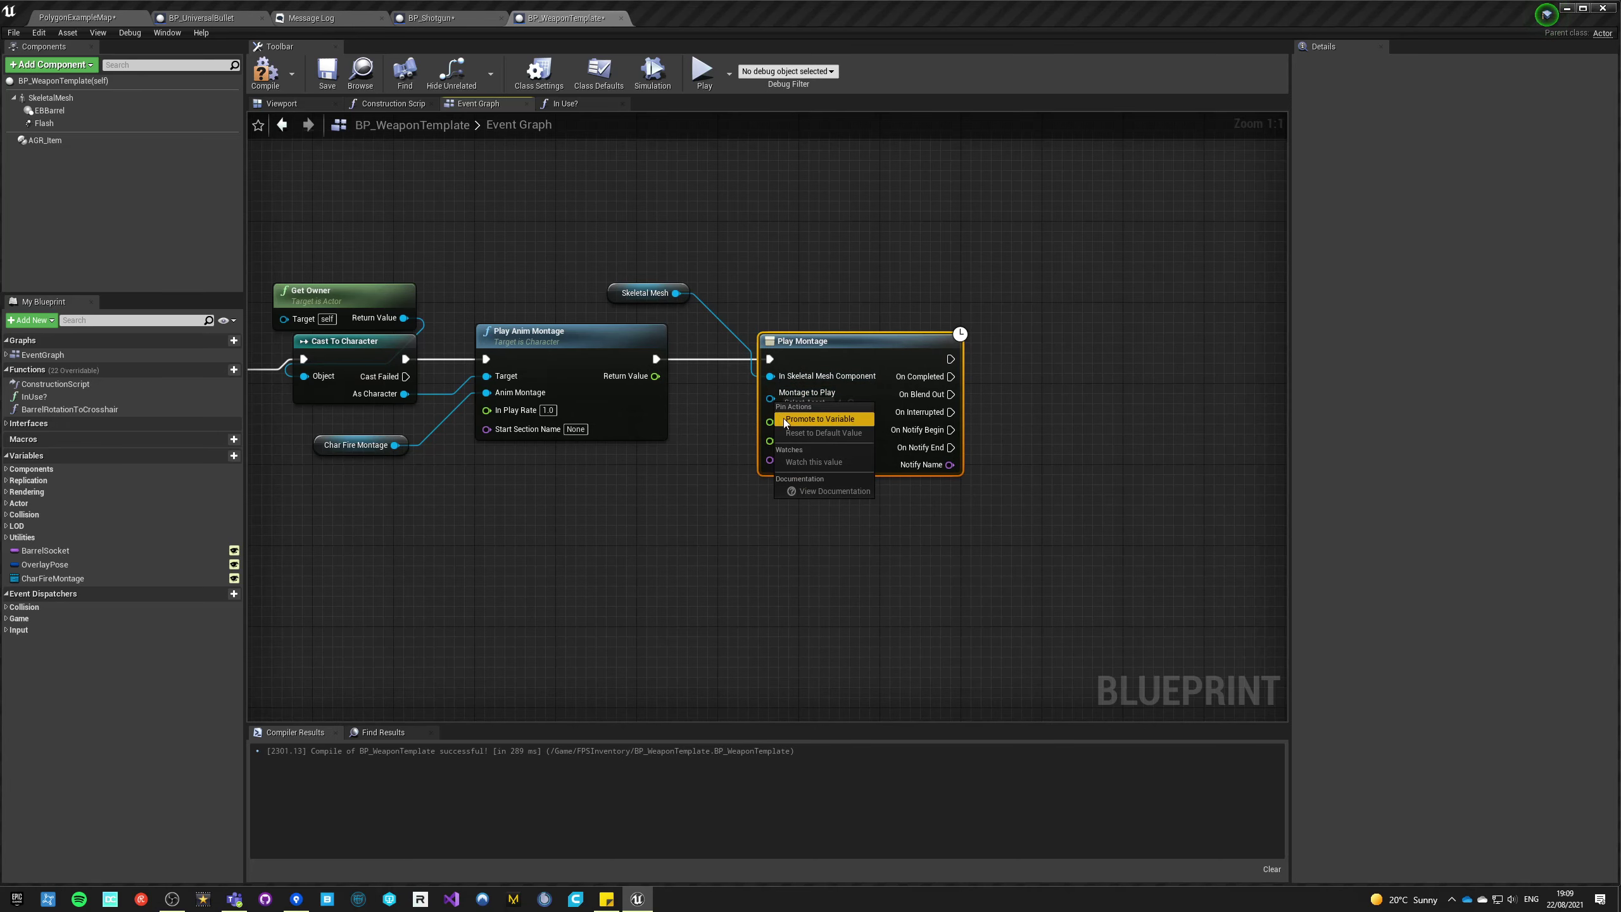
click(784, 414)
text(Weapo)
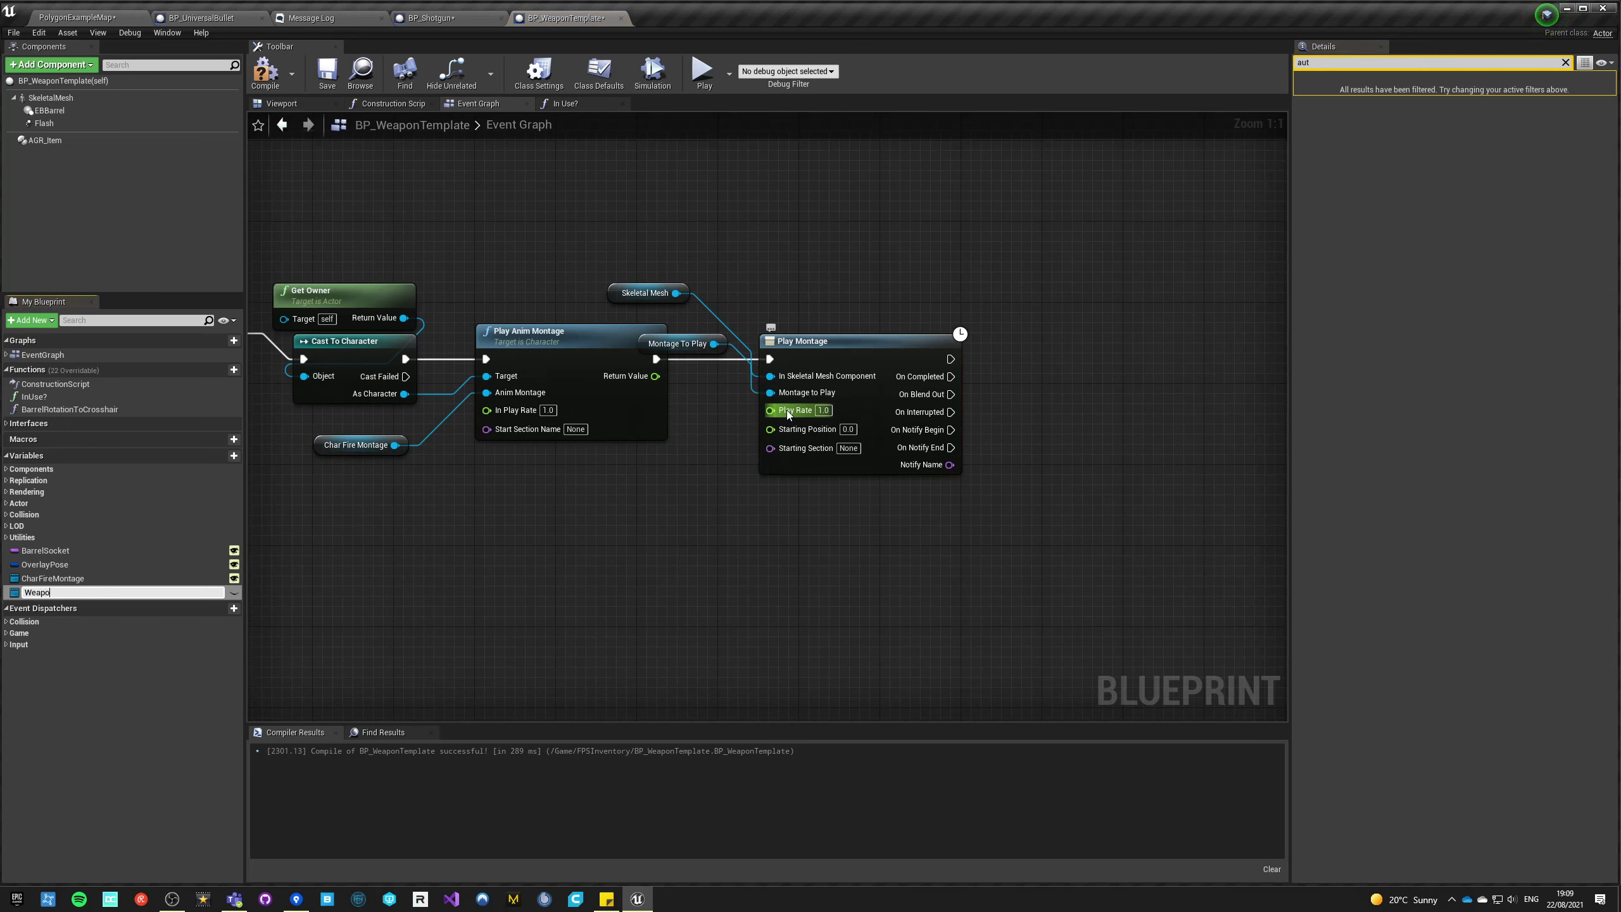
text(nMontage)
key(Return)
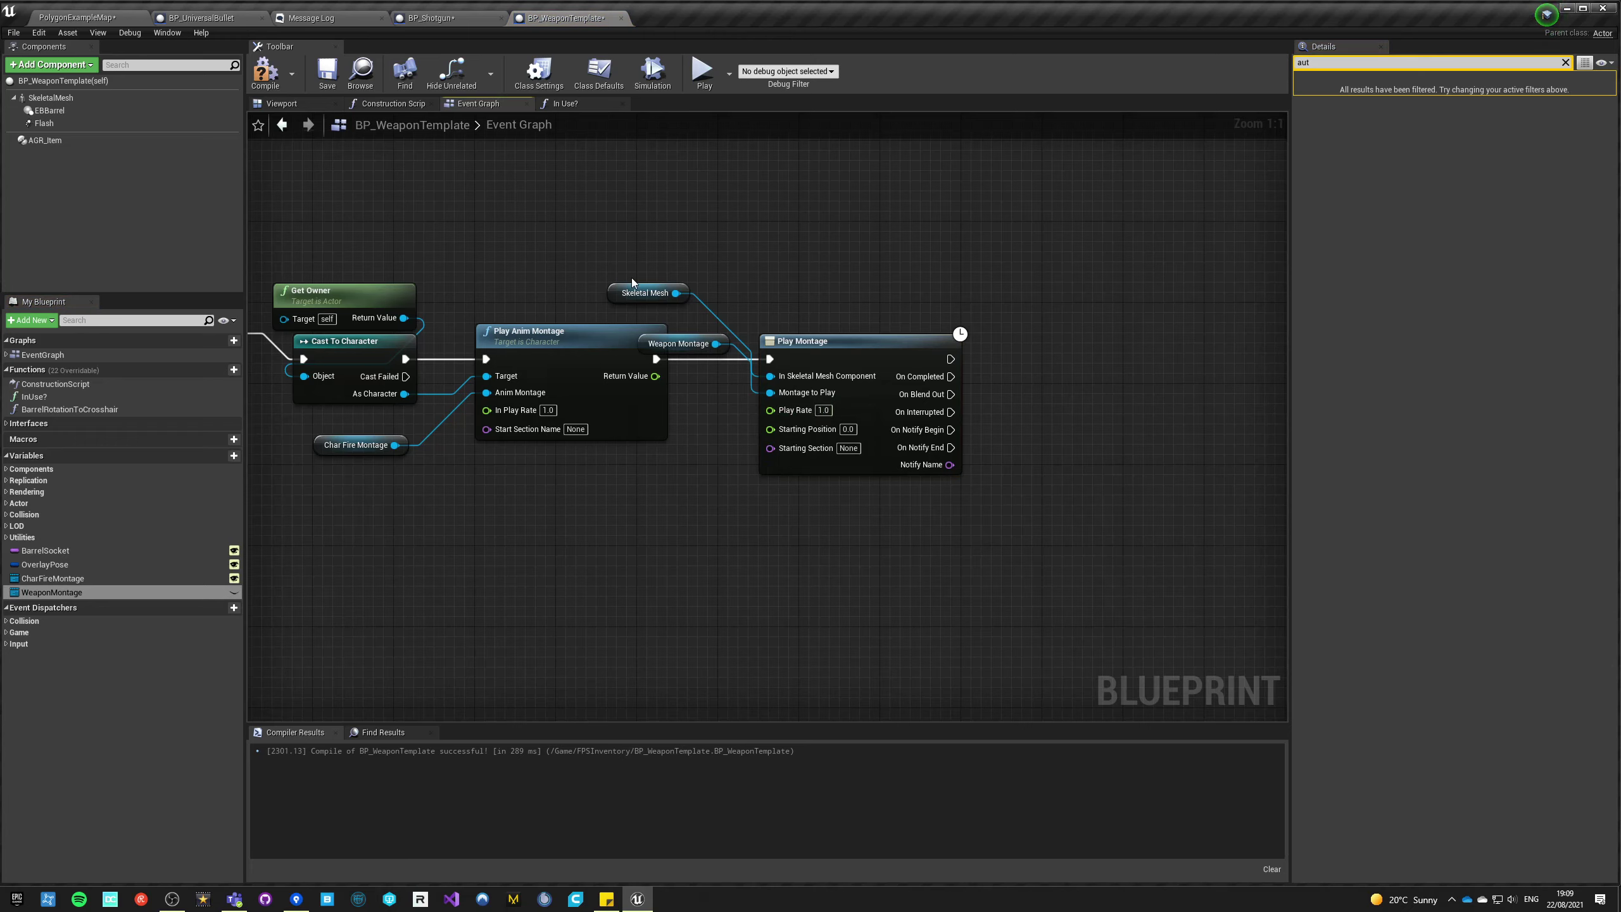
drag(716, 343, 802, 489)
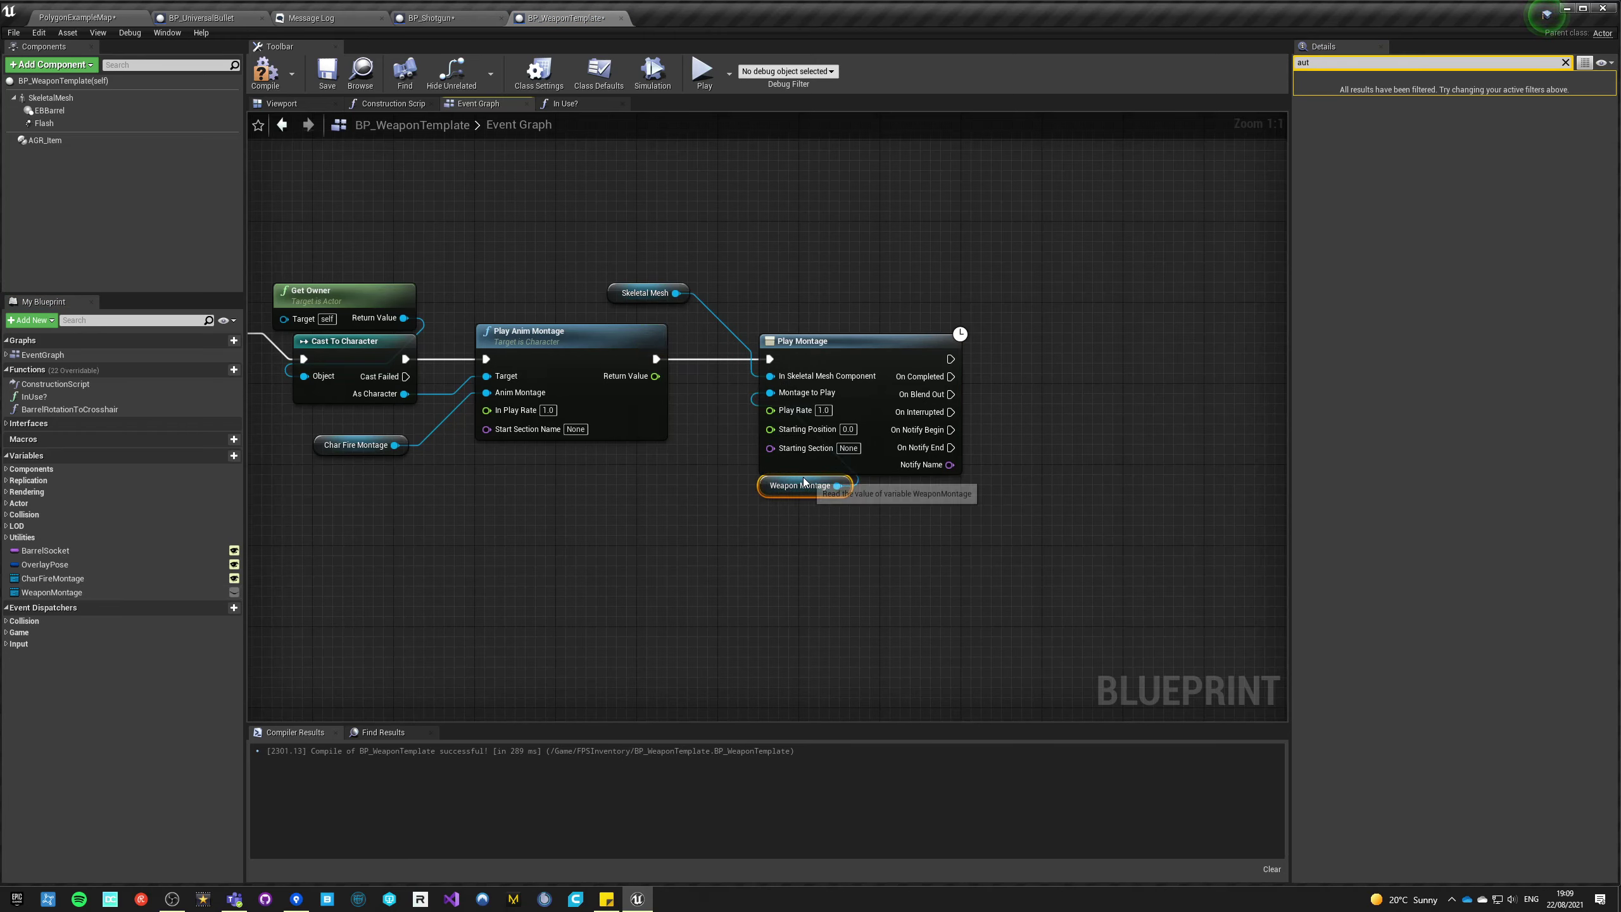
- Move the Char Fire Montage node below Play Anim Montage and frame all the montage nodes in a comment box titled "animations"
click(641, 522)
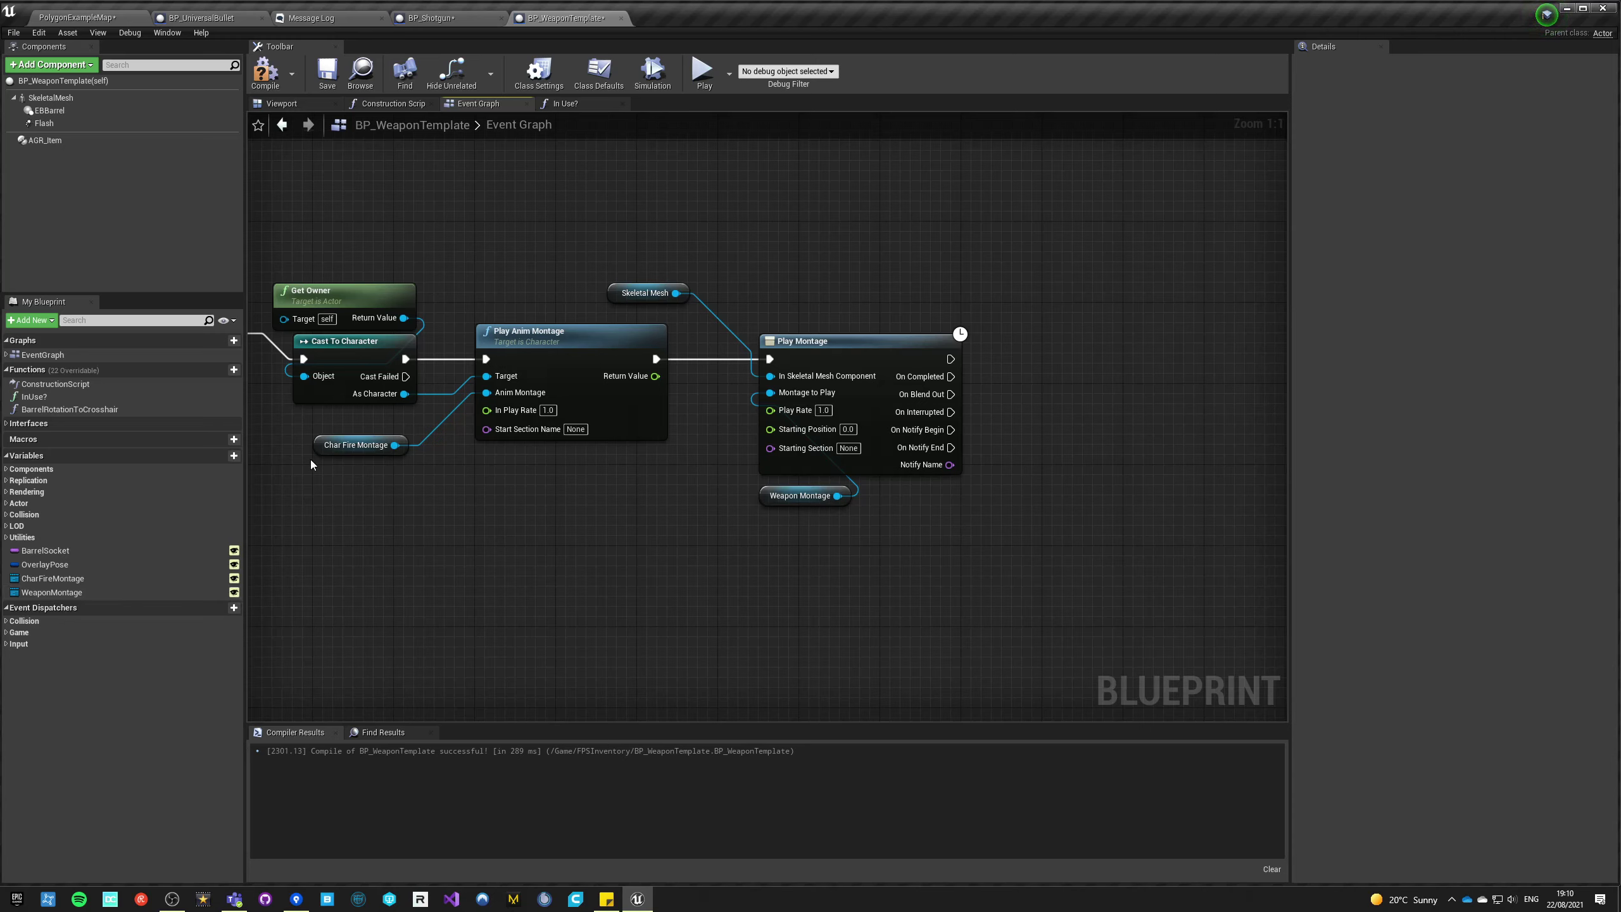
drag(355, 444, 517, 455)
drag(408, 200, 829, 525)
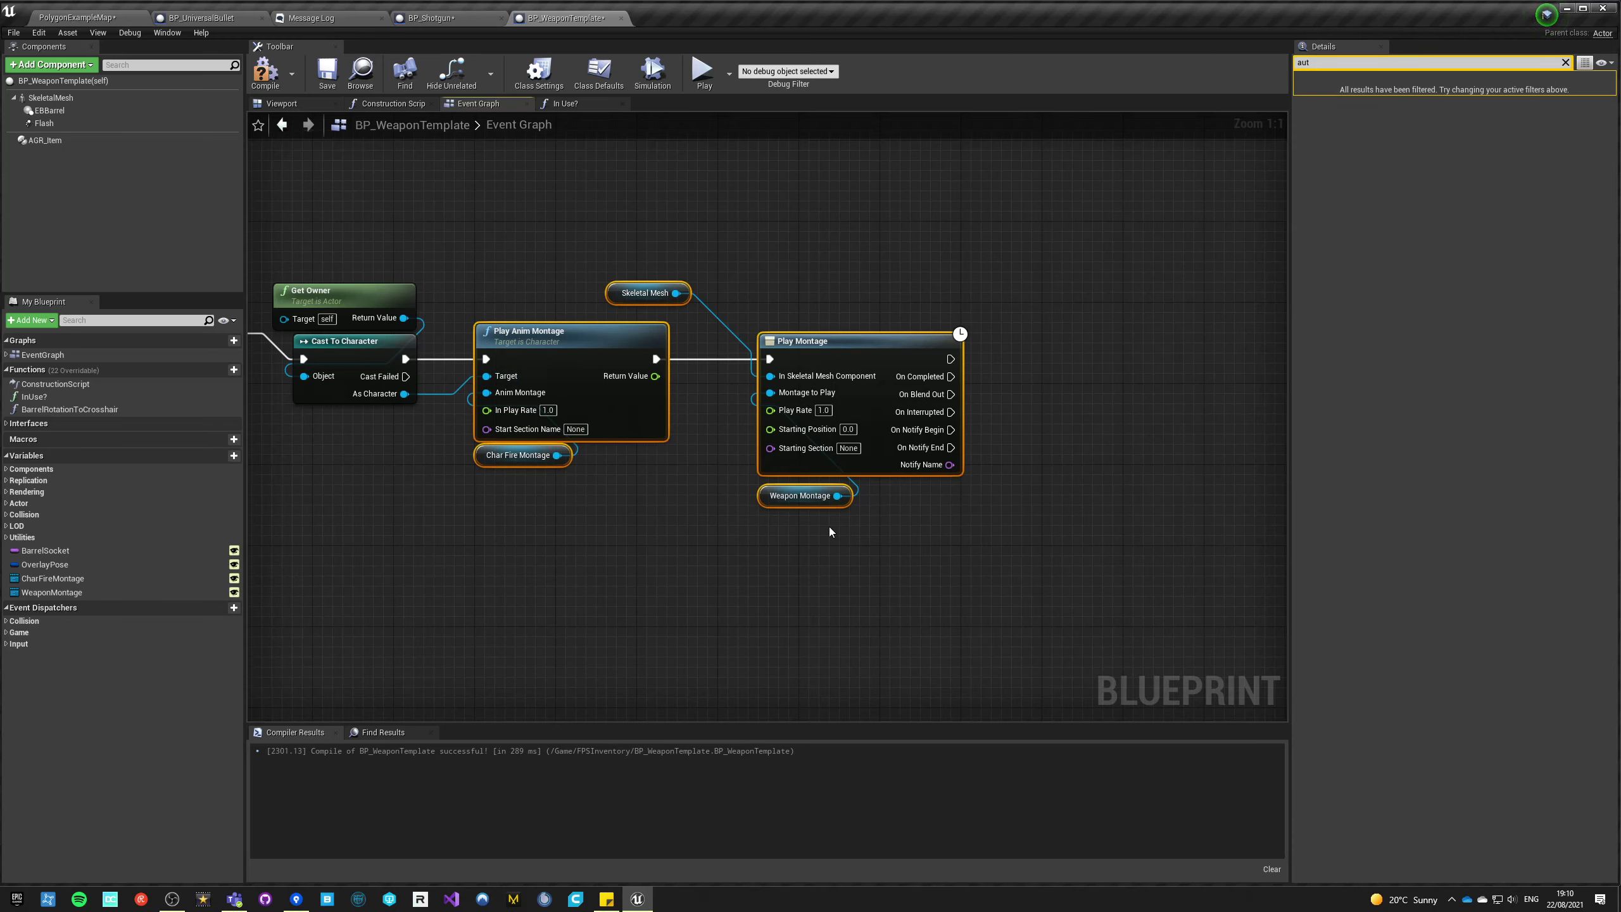
text(canimations)
key(Return)
right_drag(376, 409, 635, 394)
drag(503, 249, 653, 446)
drag(714, 263, 512, 275)
- Frame the Flash and Activate nodes in a comment box titled "flash"
right_drag(362, 322, 786, 325)
drag(525, 275, 755, 492)
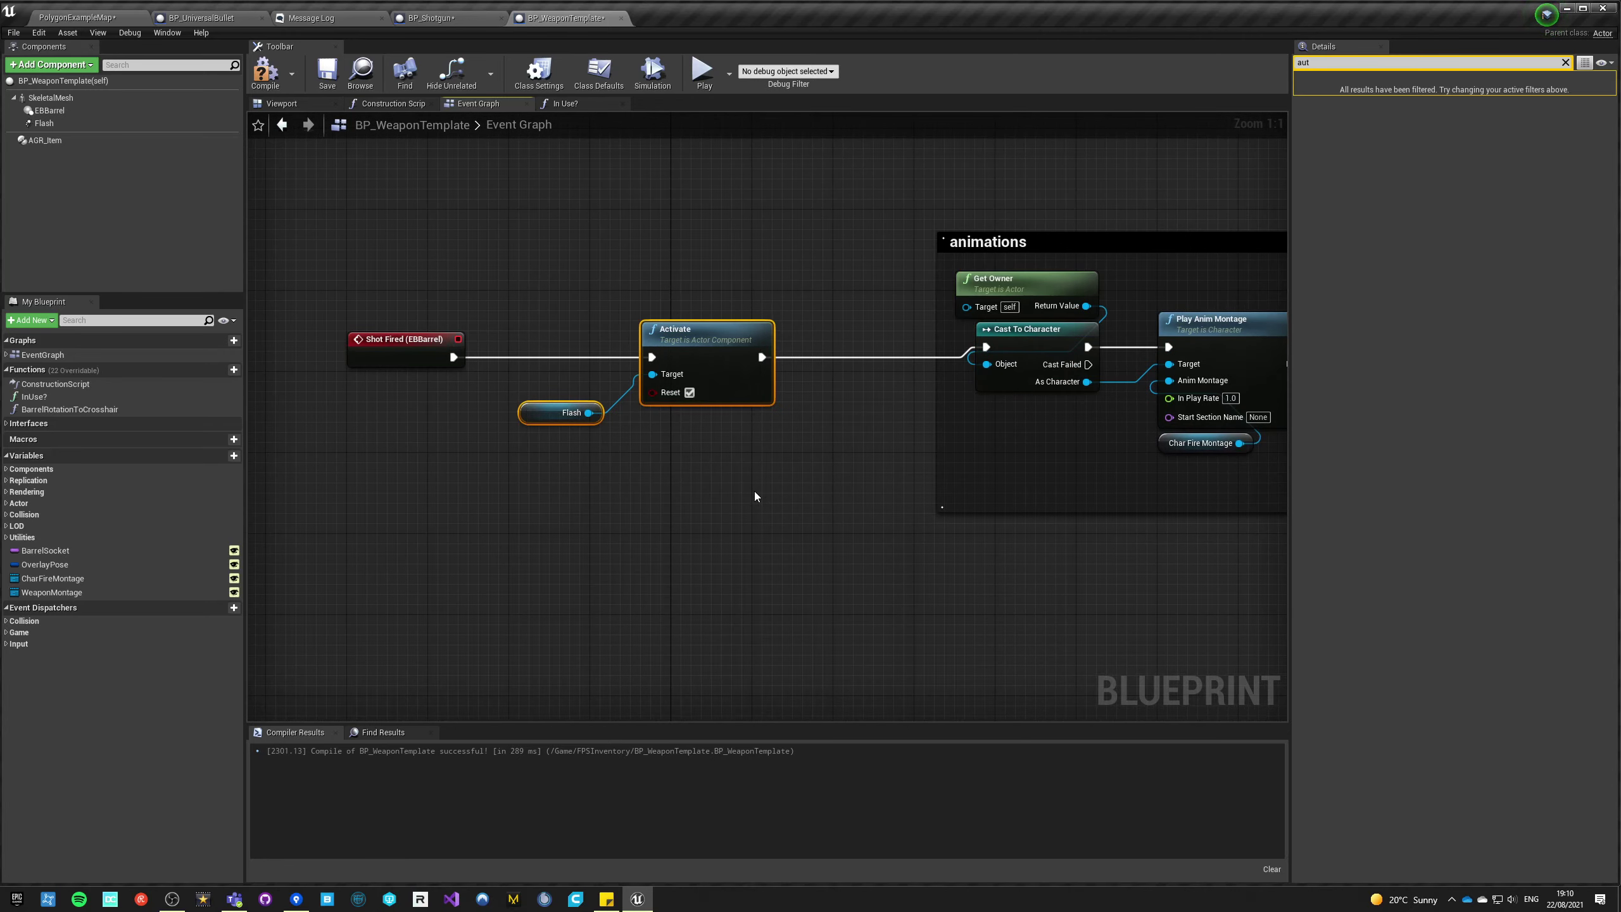
text(cflash)
key(Return)
- Add an Audio component under its default name and place a reference to it in the event graph beyond the animations section
right_drag(742, 494, 290, 552)
right_drag(923, 497, 492, 505)
right_drag(659, 367, 563, 363)
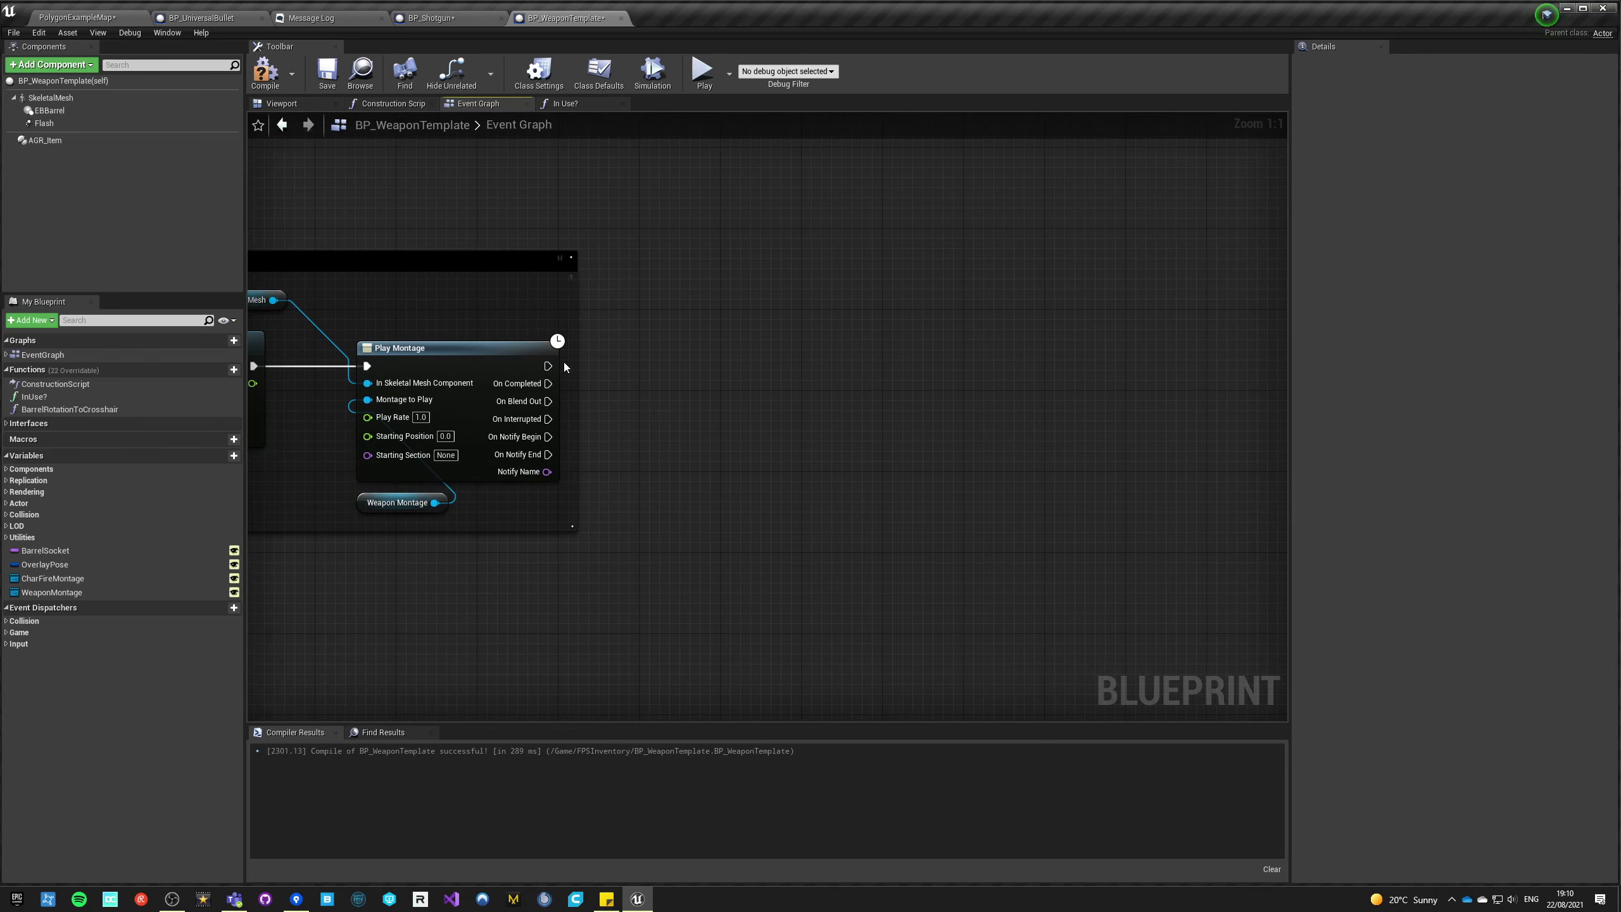
click(68, 67)
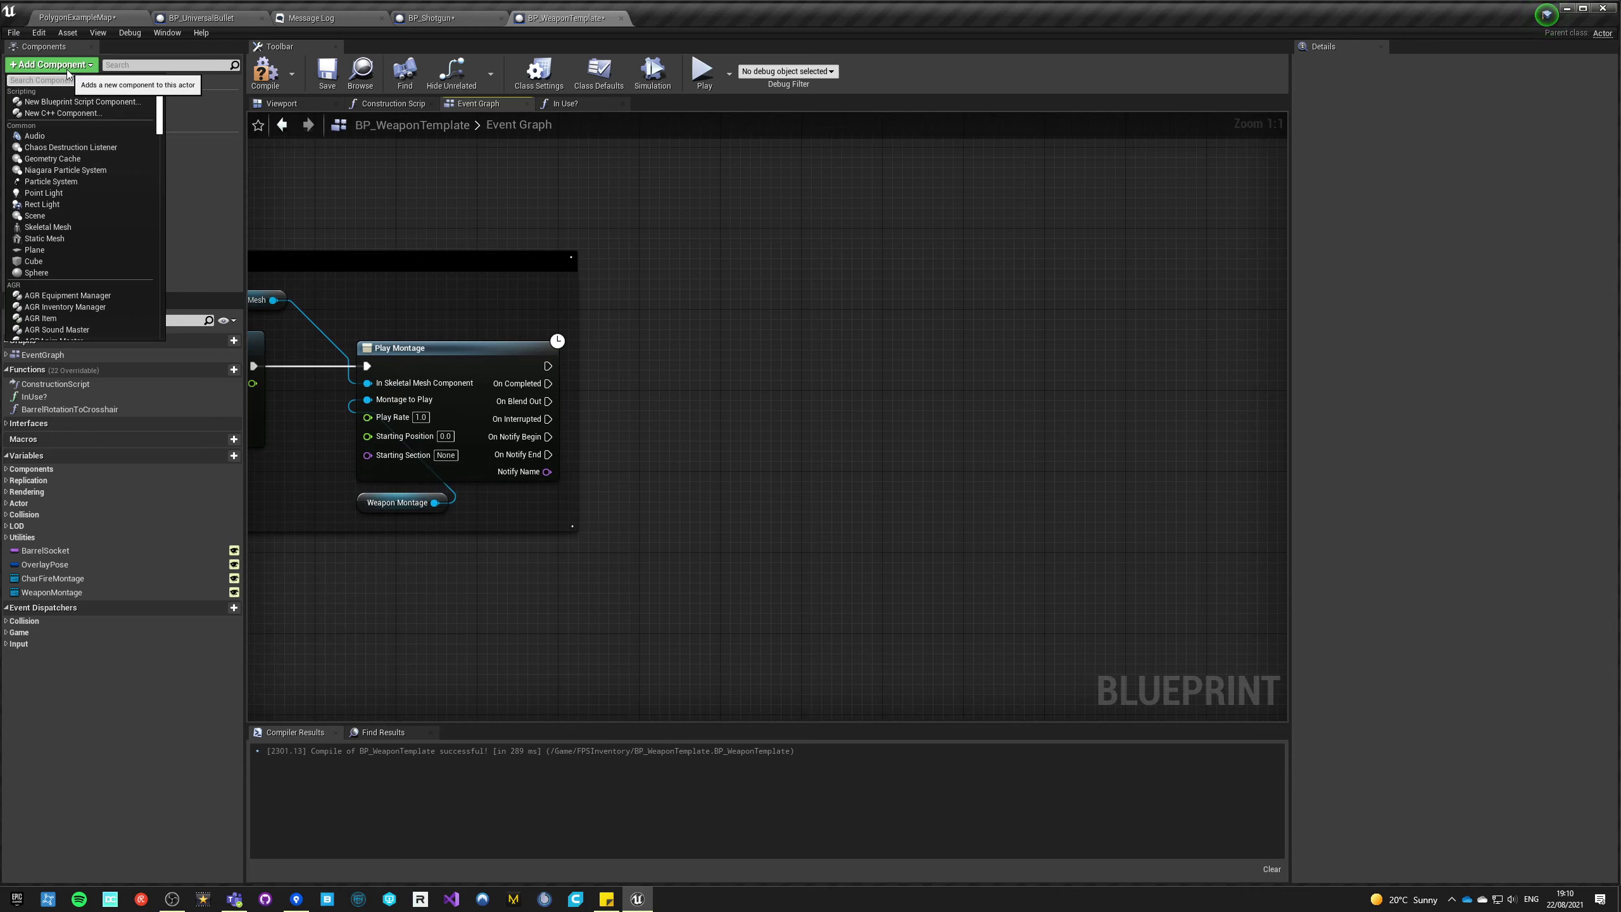
text(au)
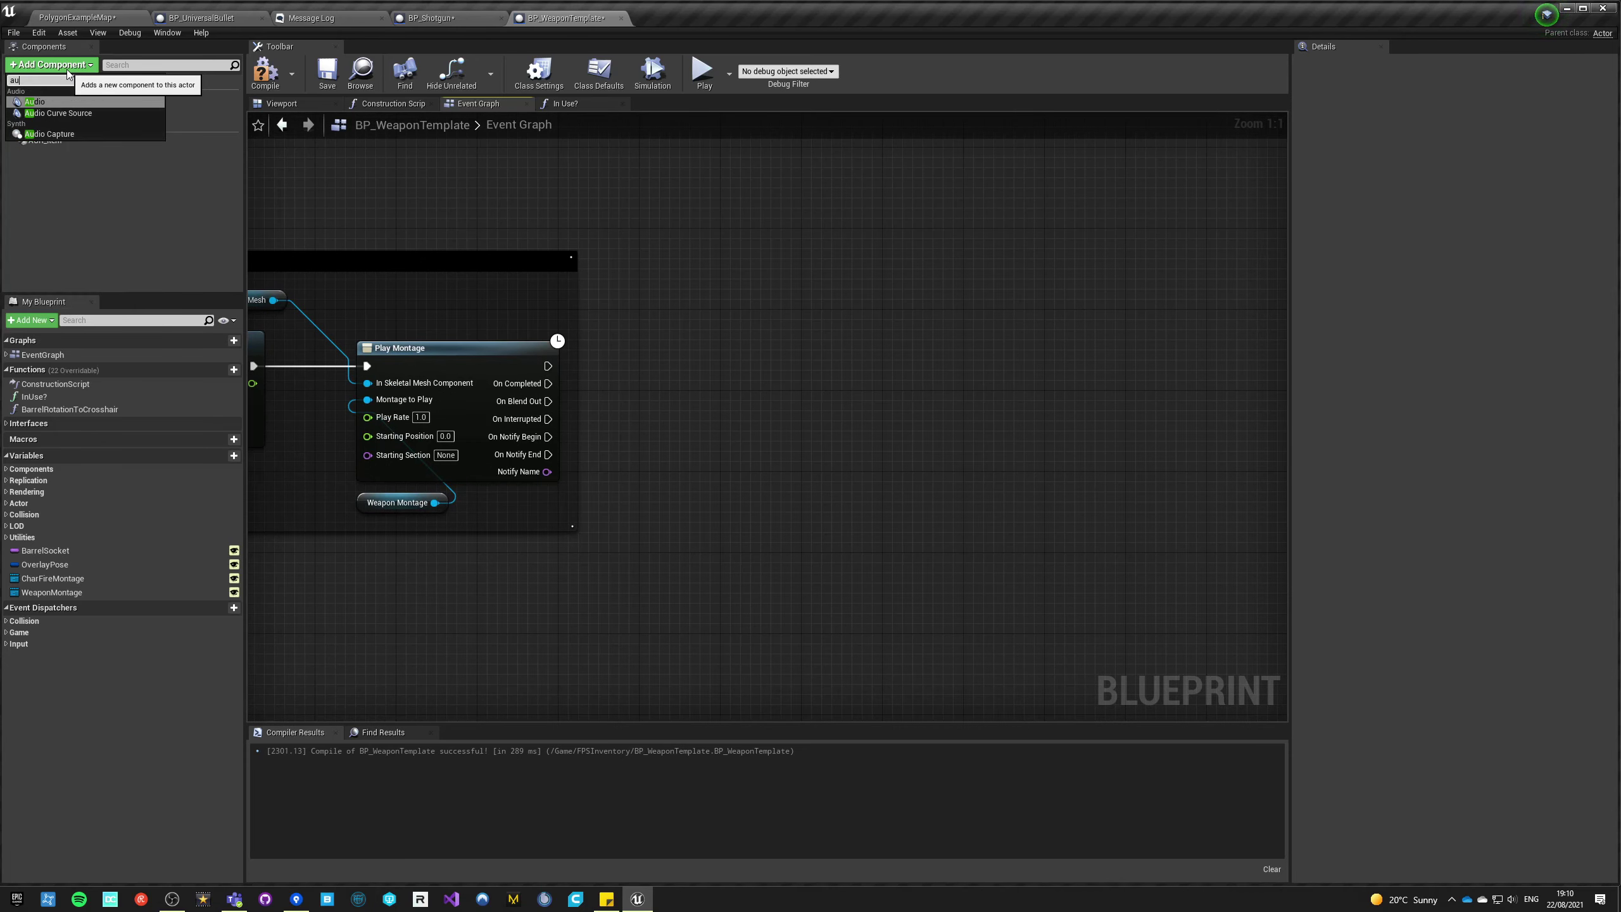
text(dio)
key(Return)
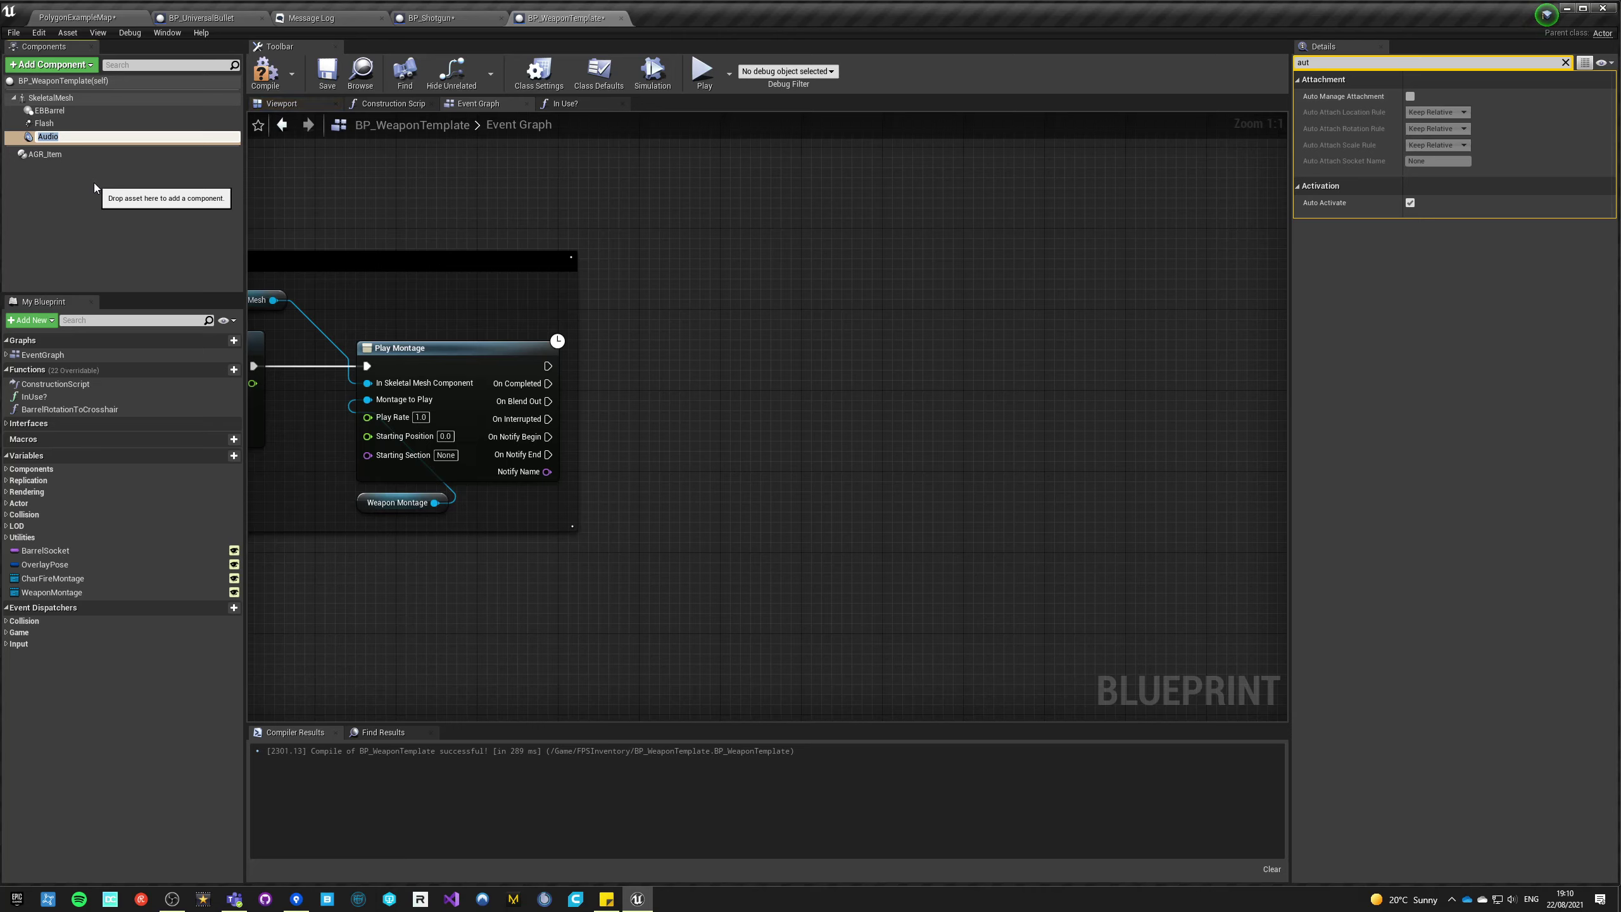
key(Return)
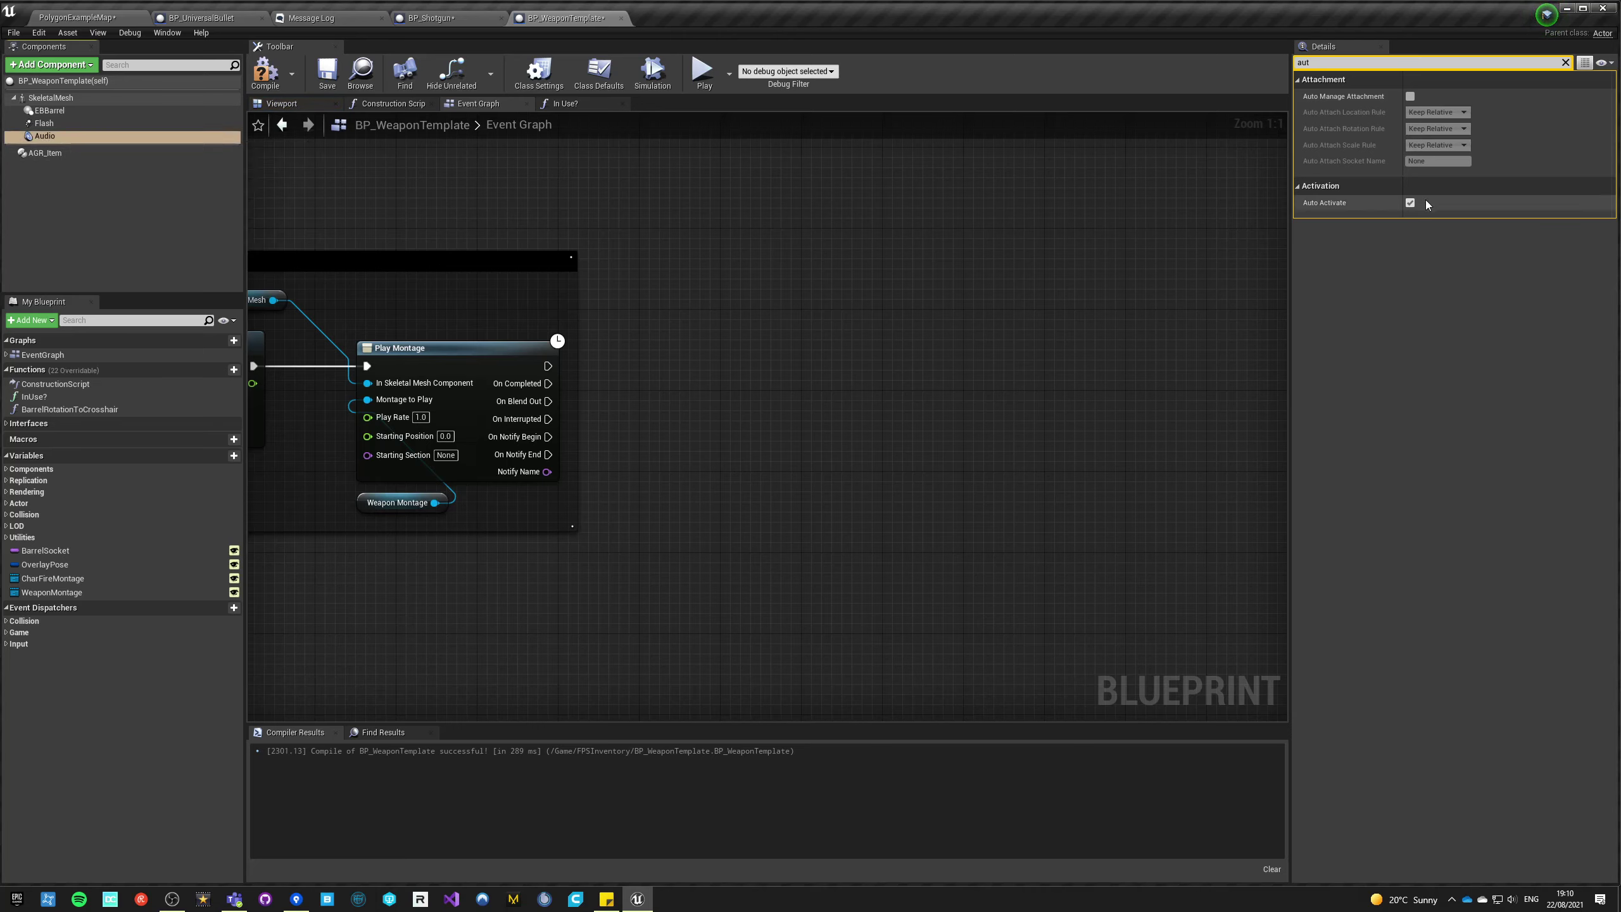
drag(45, 136, 780, 353)
text(set templa)
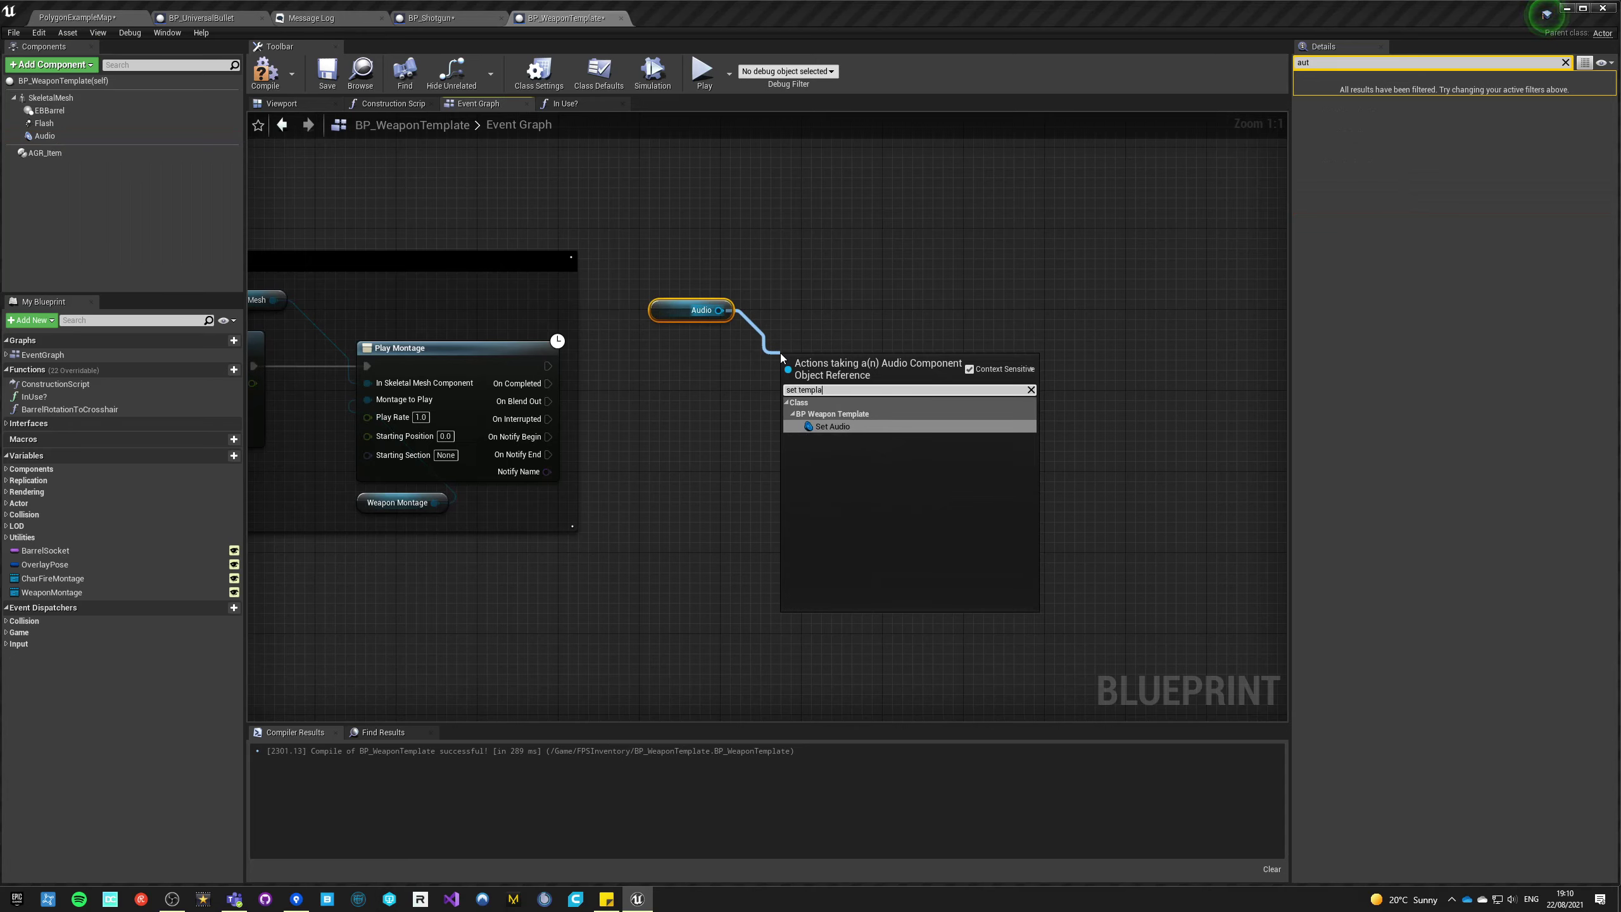
key(Return)
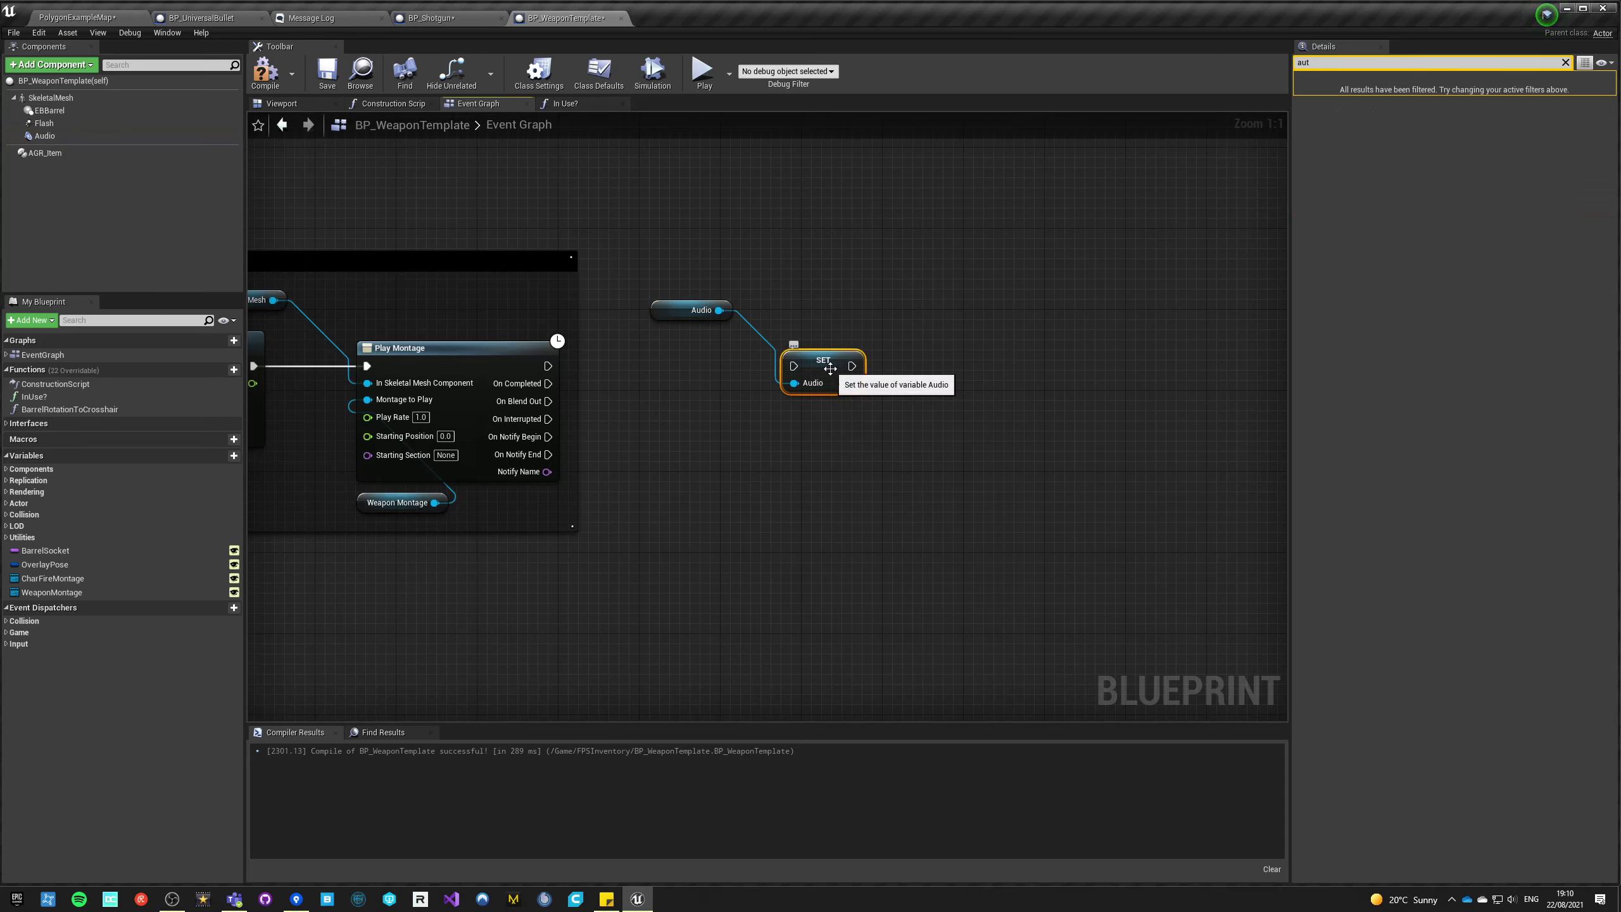
key(Delete)
- Add a Play node targeting the Audio component, run it after Play Montage and line it up with the execution wire
drag(719, 311, 786, 390)
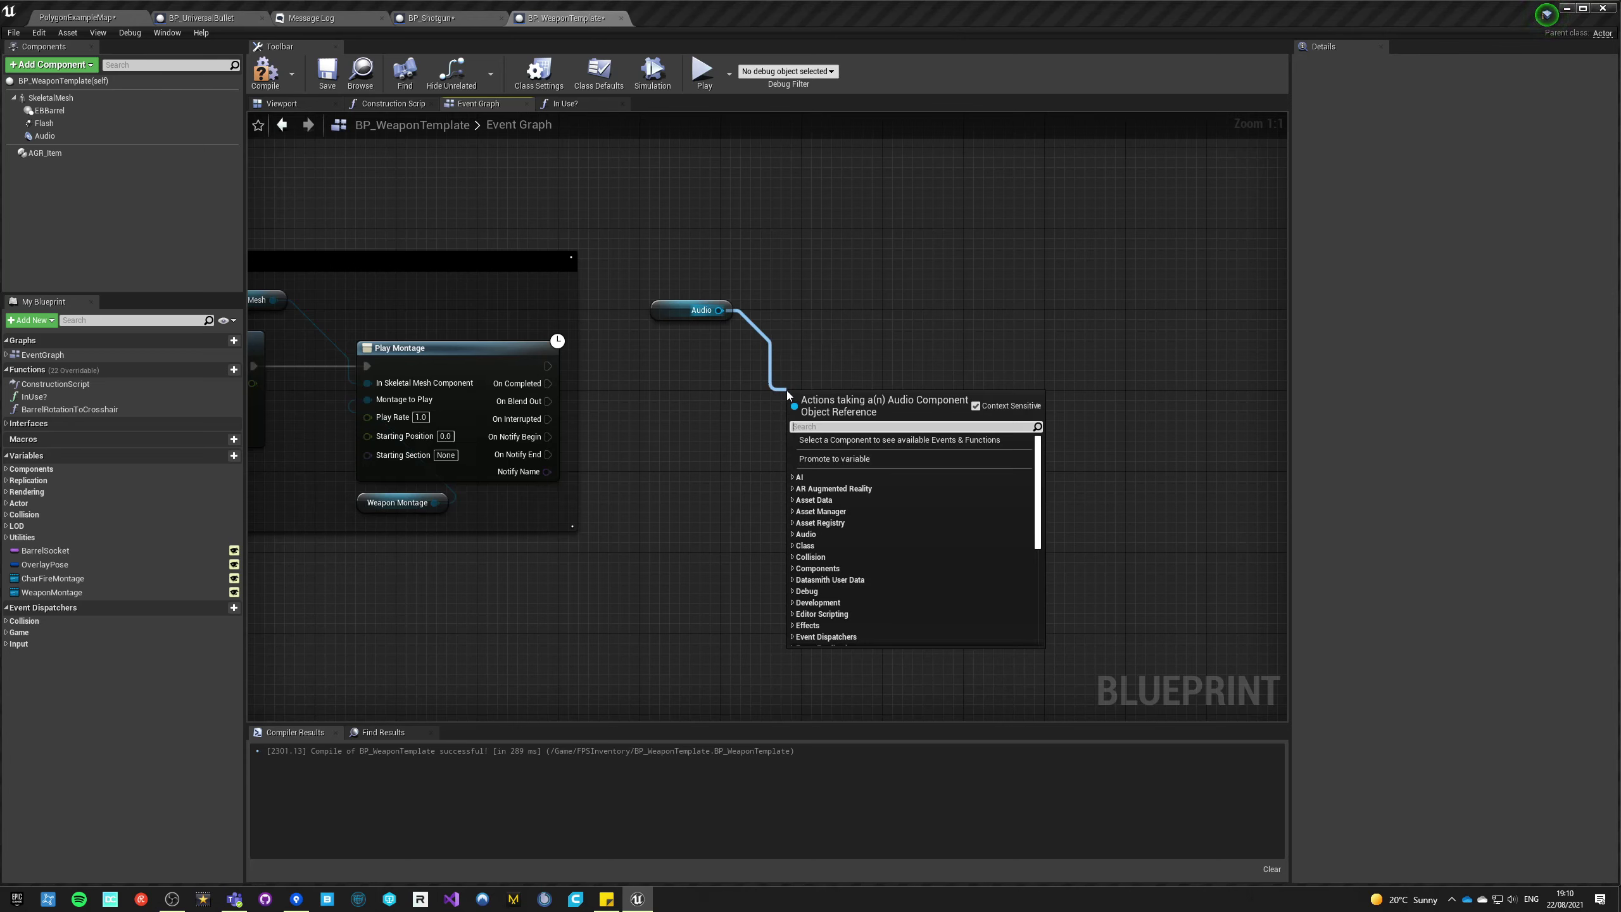
text(activate)
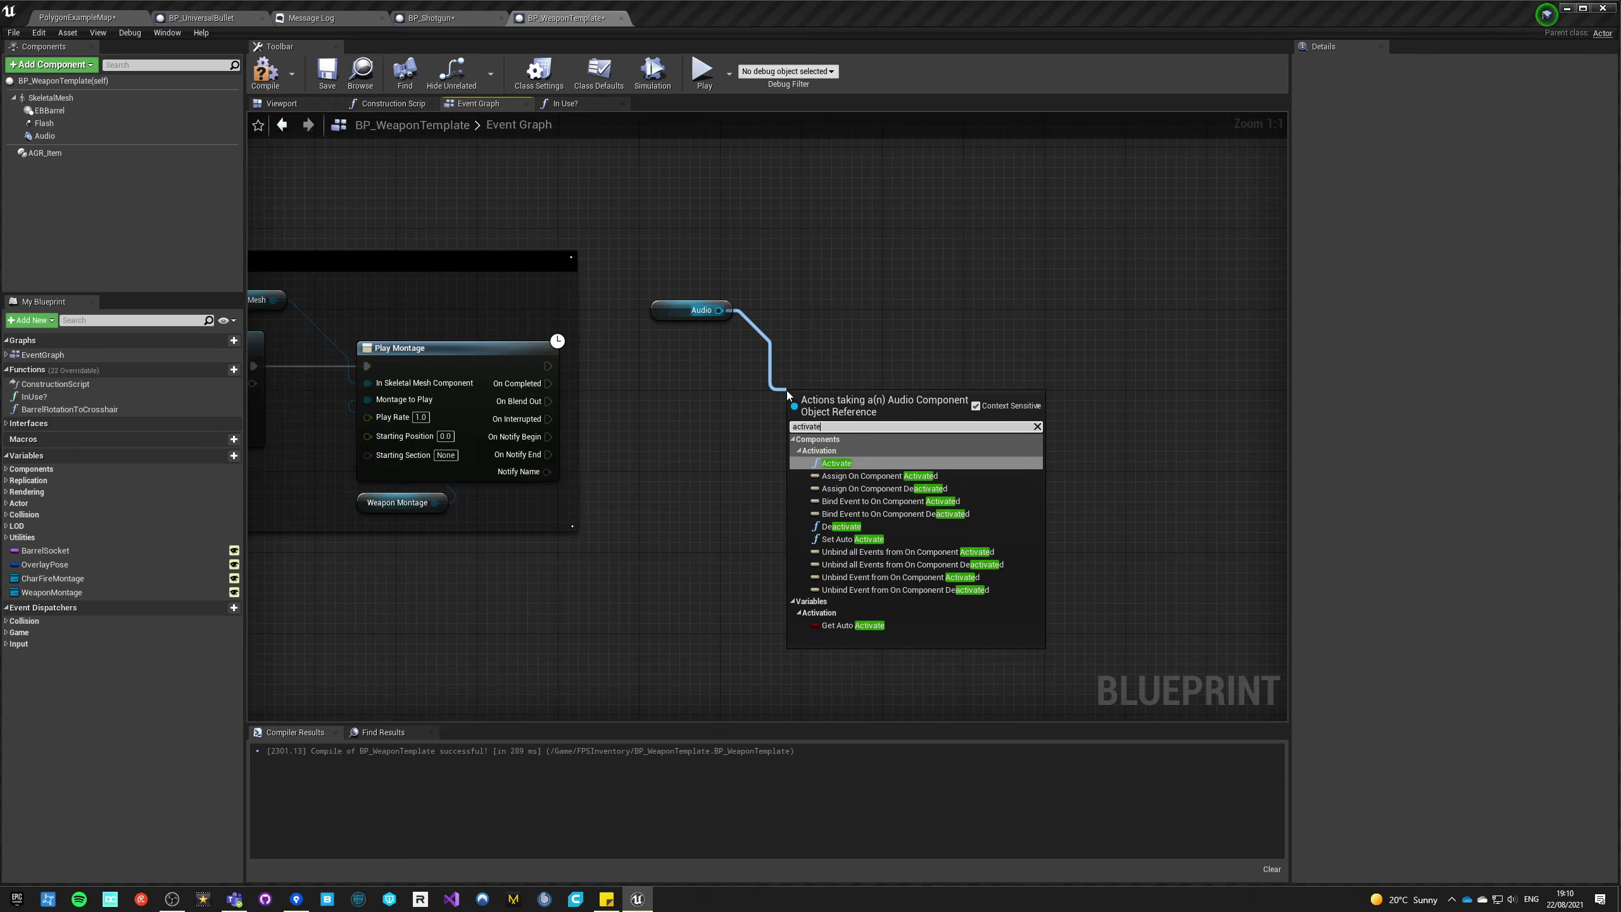
key(BackSpace)
key(BackSpace)
key(BackSpace)
key(BackSpace)
key(BackSpace)
key(BackSpace)
key(BackSpace)
key(BackSpace)
text(play)
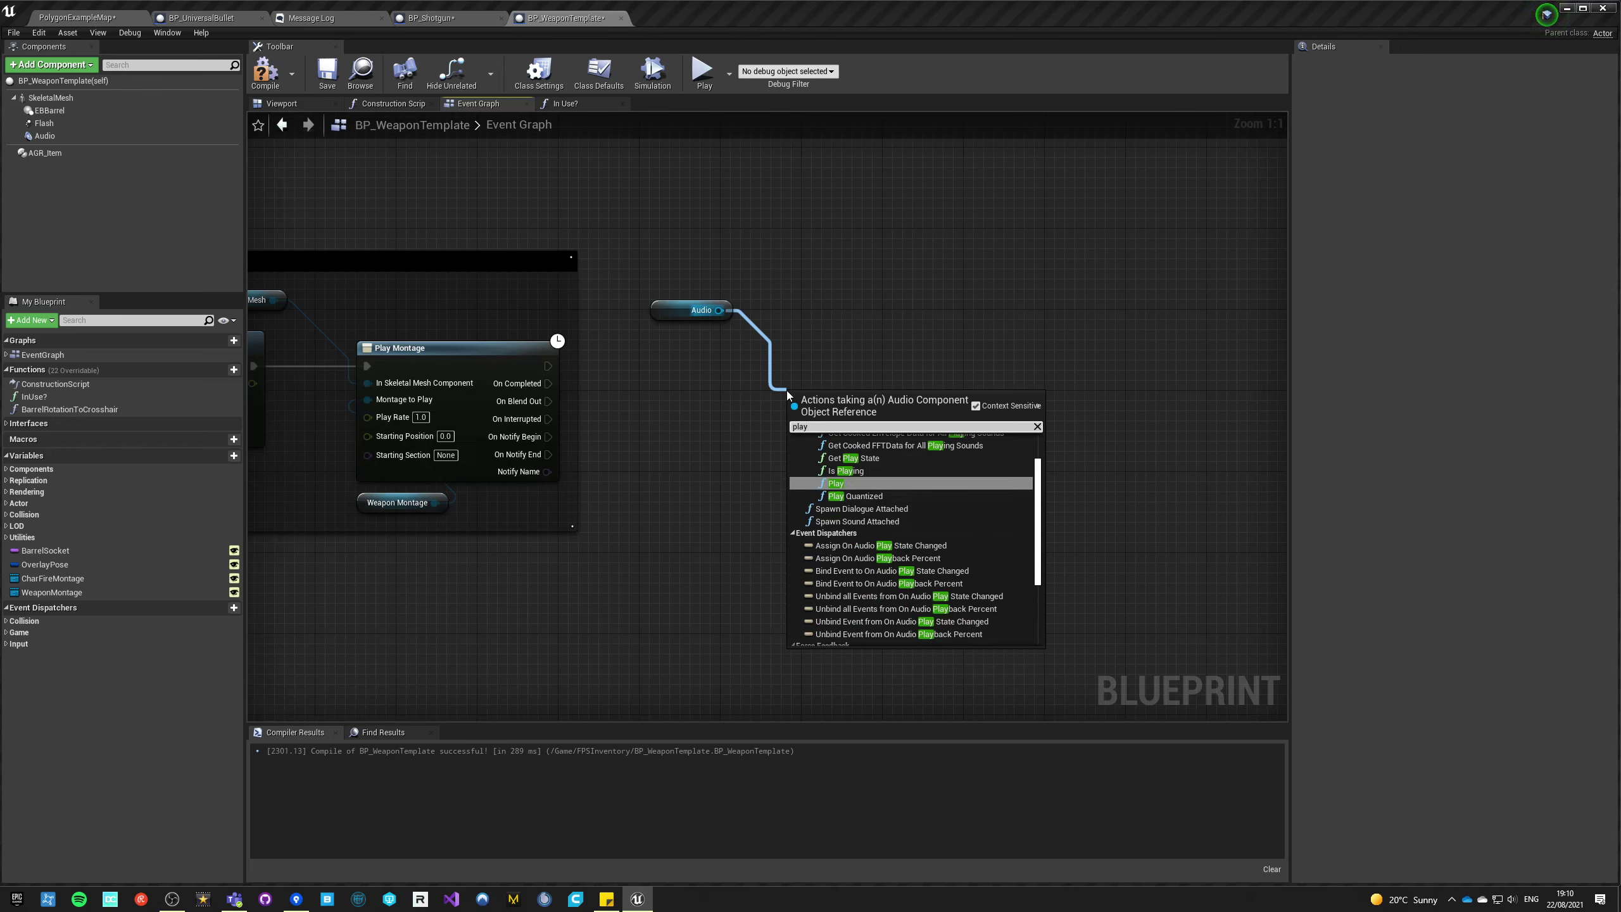
scroll(849, 545, up, 3)
click(840, 527)
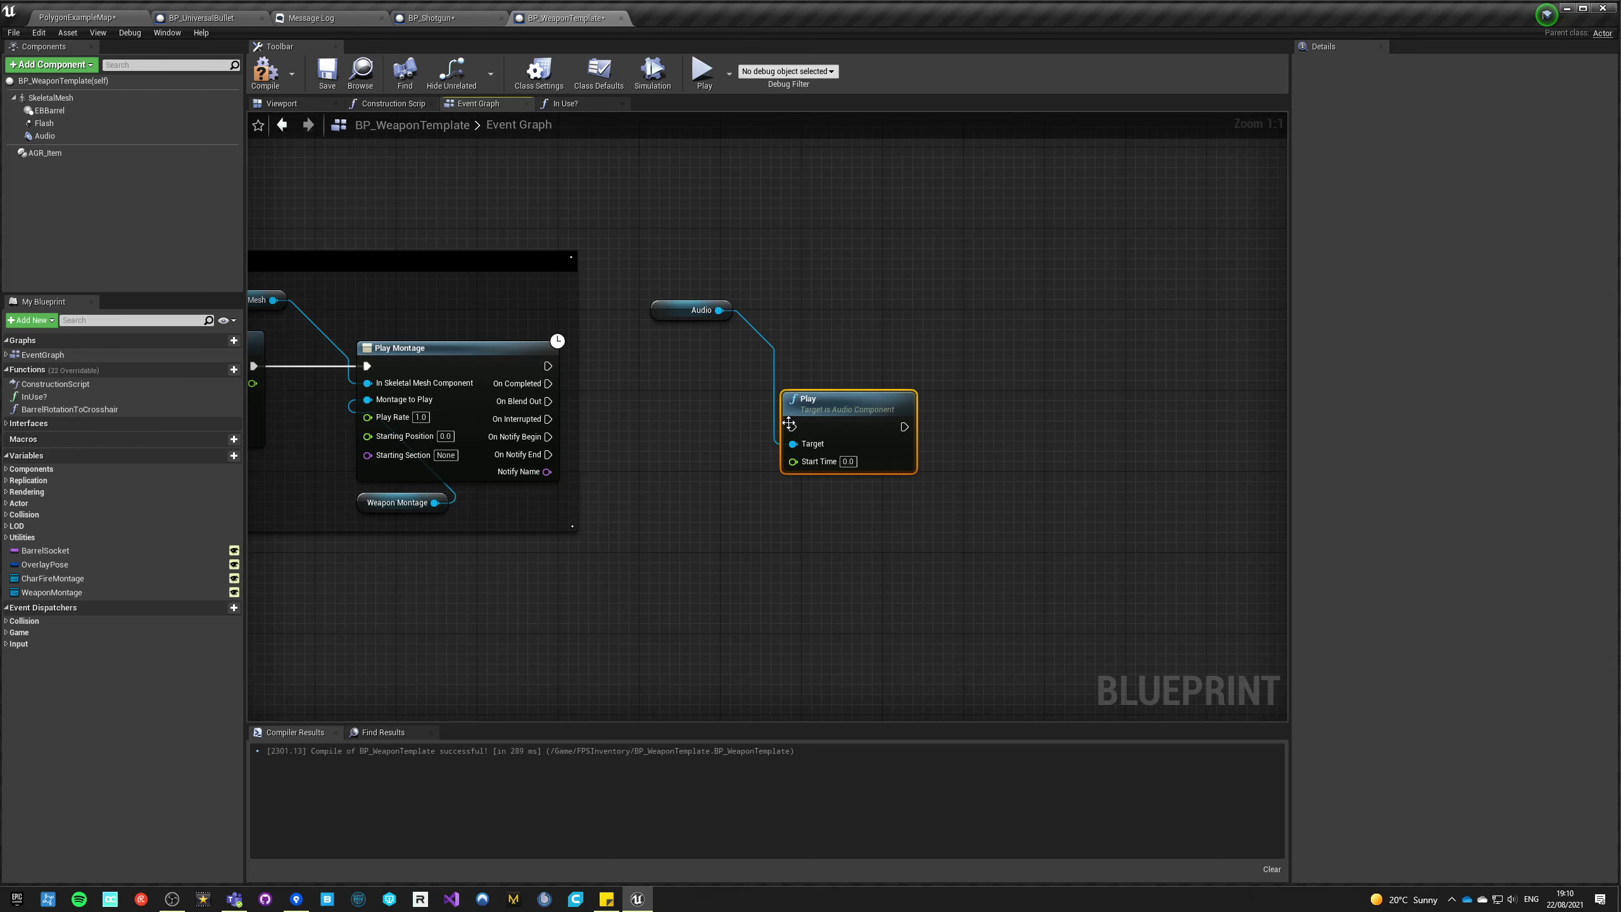
drag(792, 426, 548, 366)
drag(835, 416, 835, 356)
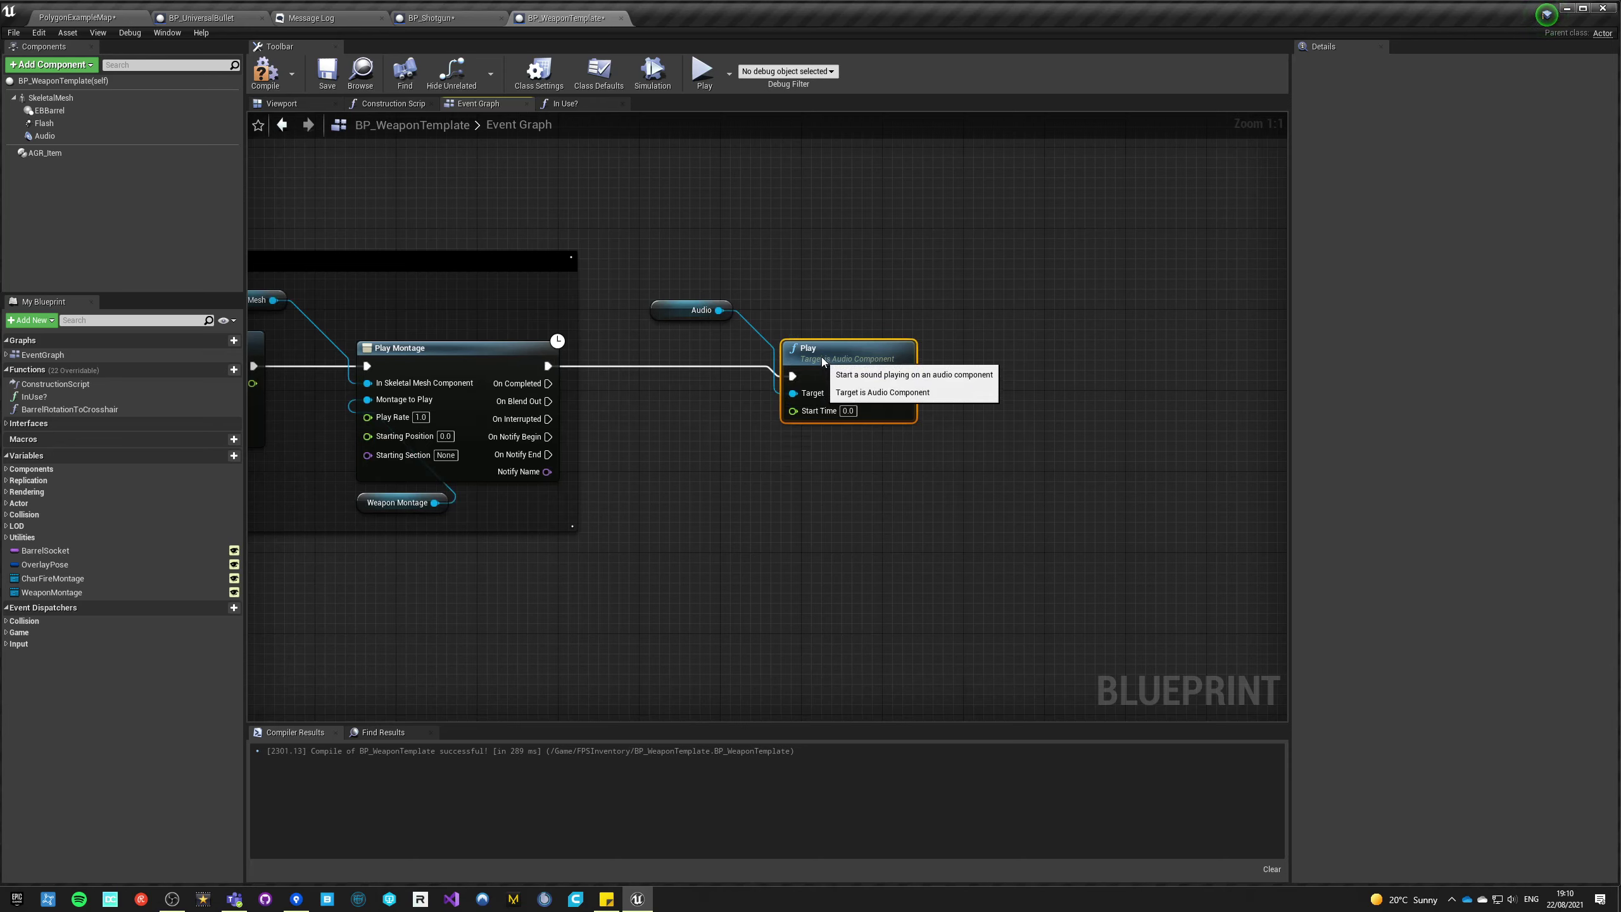
- Frame the Audio and Play nodes in a comment box titled "fire audio" and compile the blueprint
drag(644, 290, 932, 455)
text(cfi)
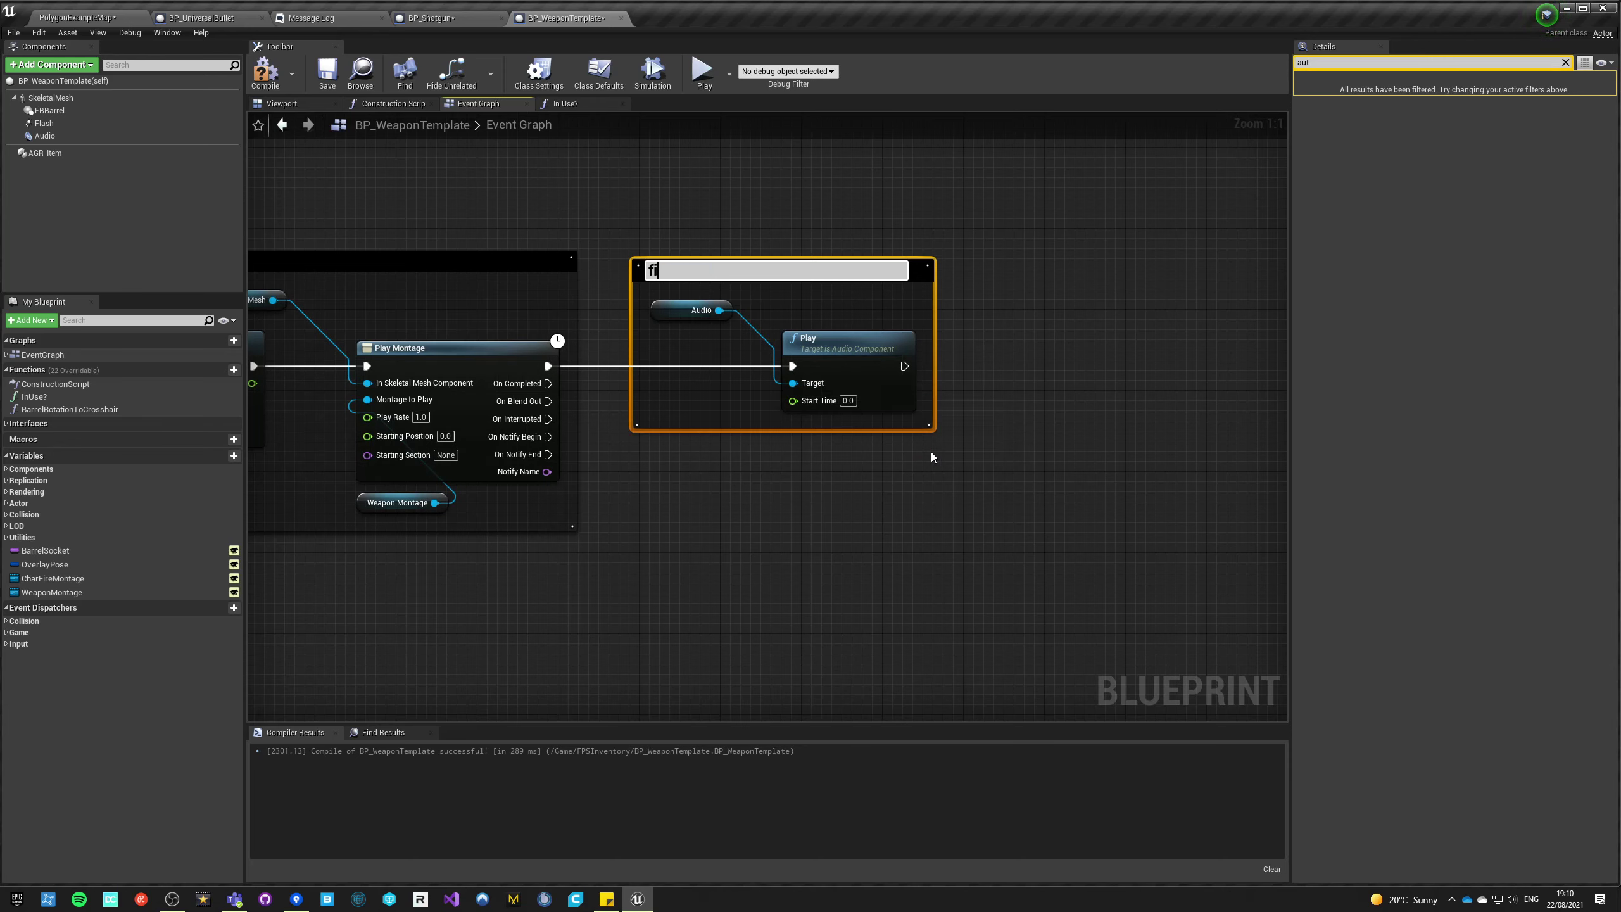
text(re audio)
key(Return)
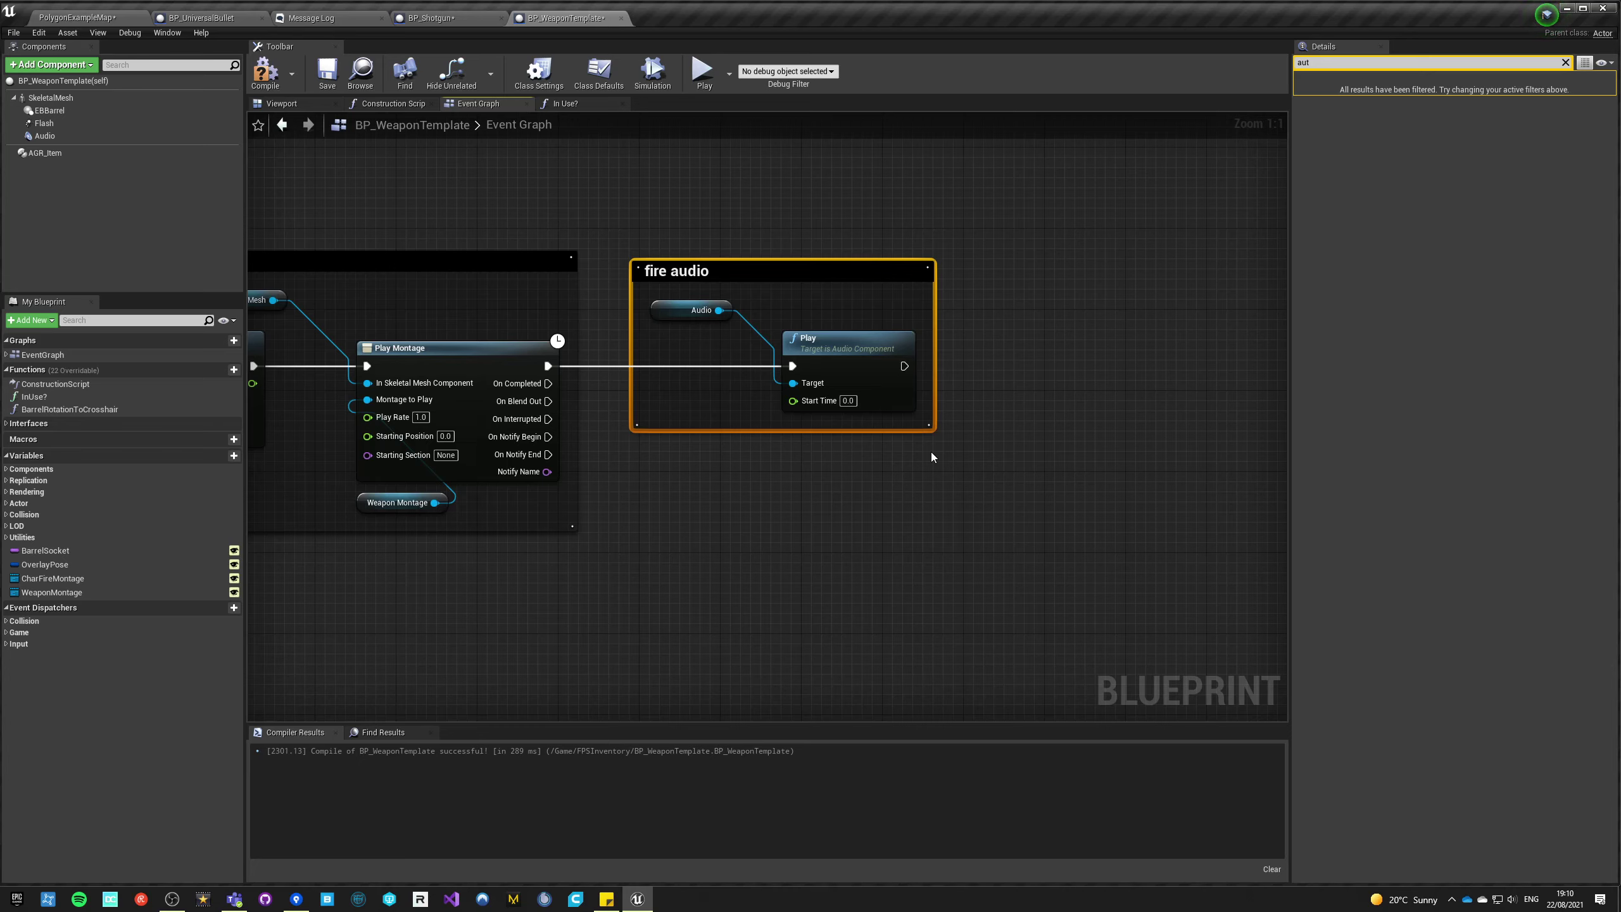
right_drag(894, 492, 657, 502)
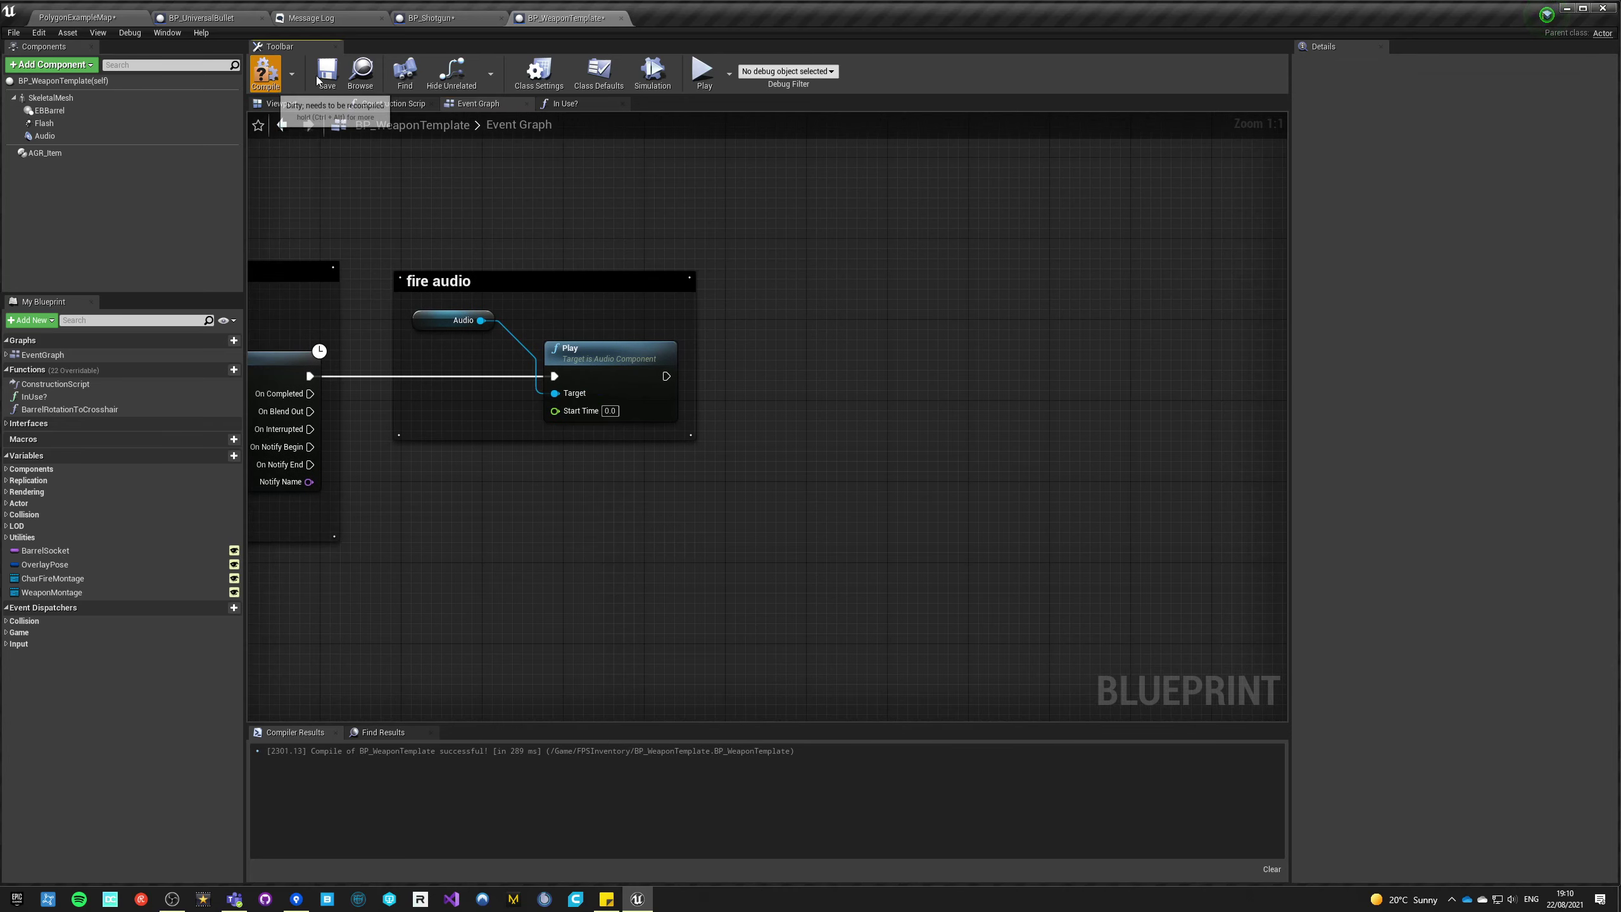
click(267, 69)
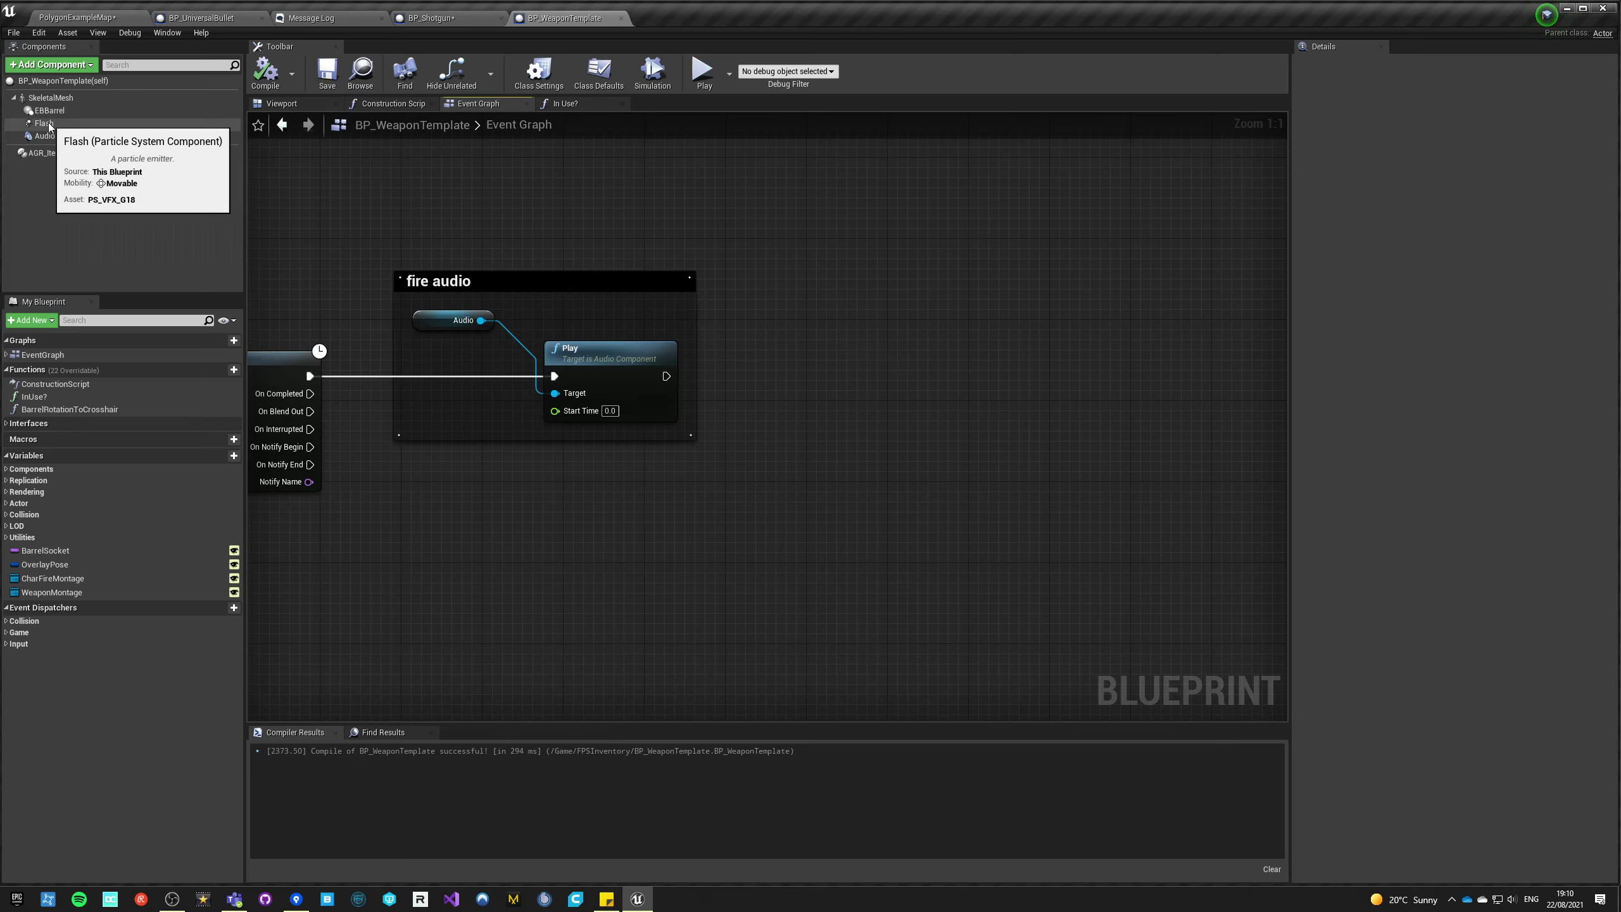
- Review the flash, animations and fire audio sections of the Shot Fired node chain
right_drag(381, 433, 766, 348)
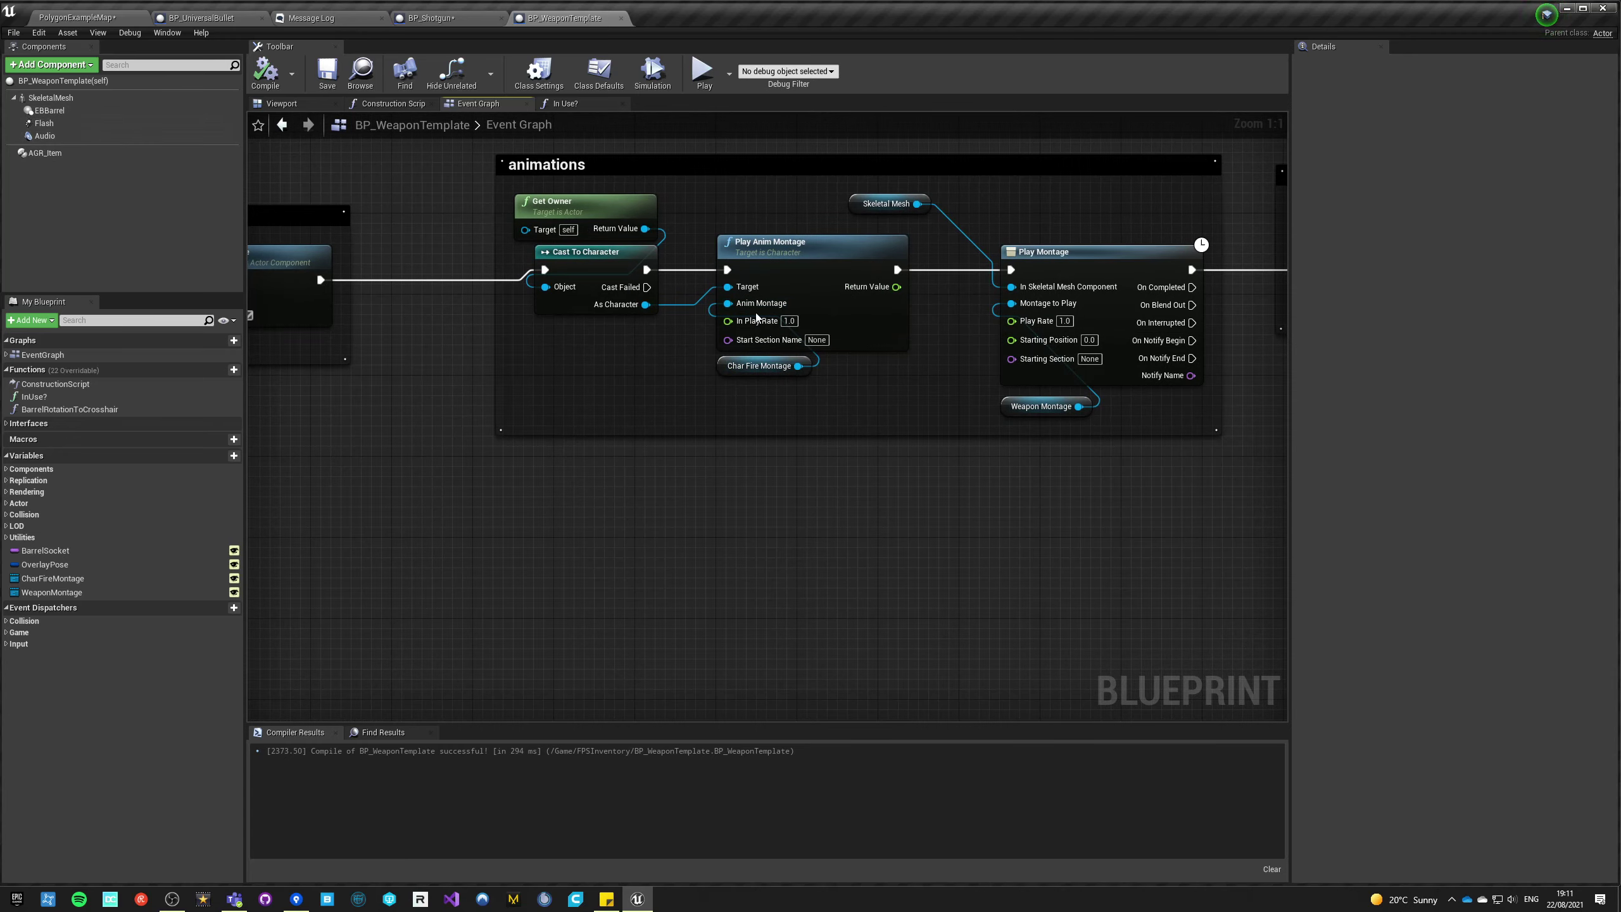
right_drag(981, 453, 525, 491)
right_drag(966, 482, 671, 506)
scroll(671, 506, down, 2)
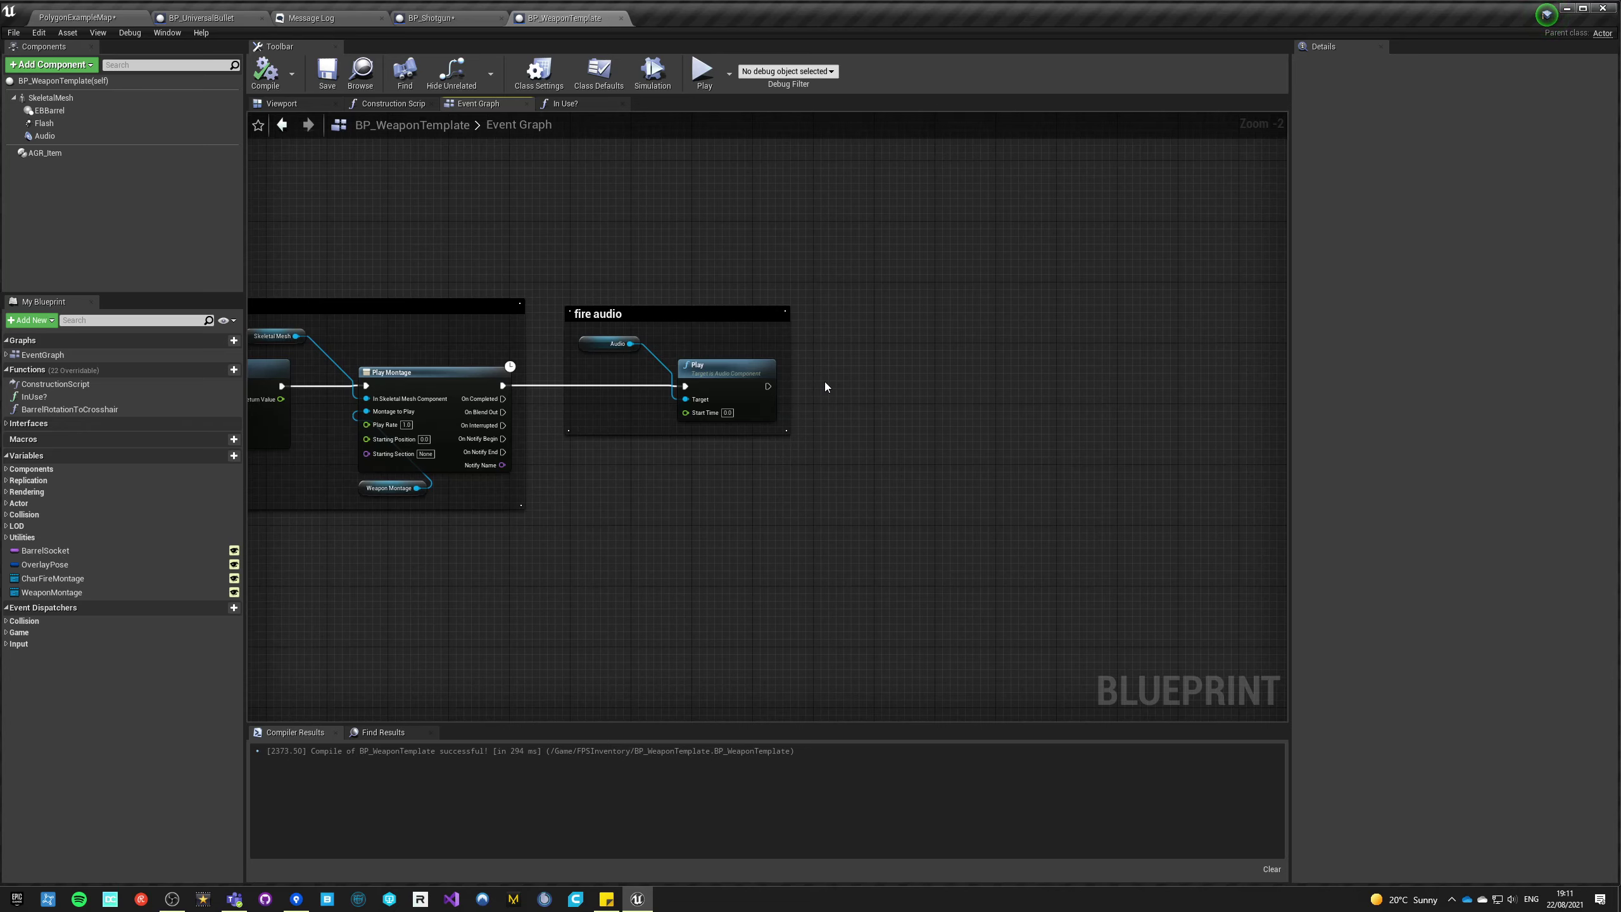
right_drag(539, 495, 698, 514)
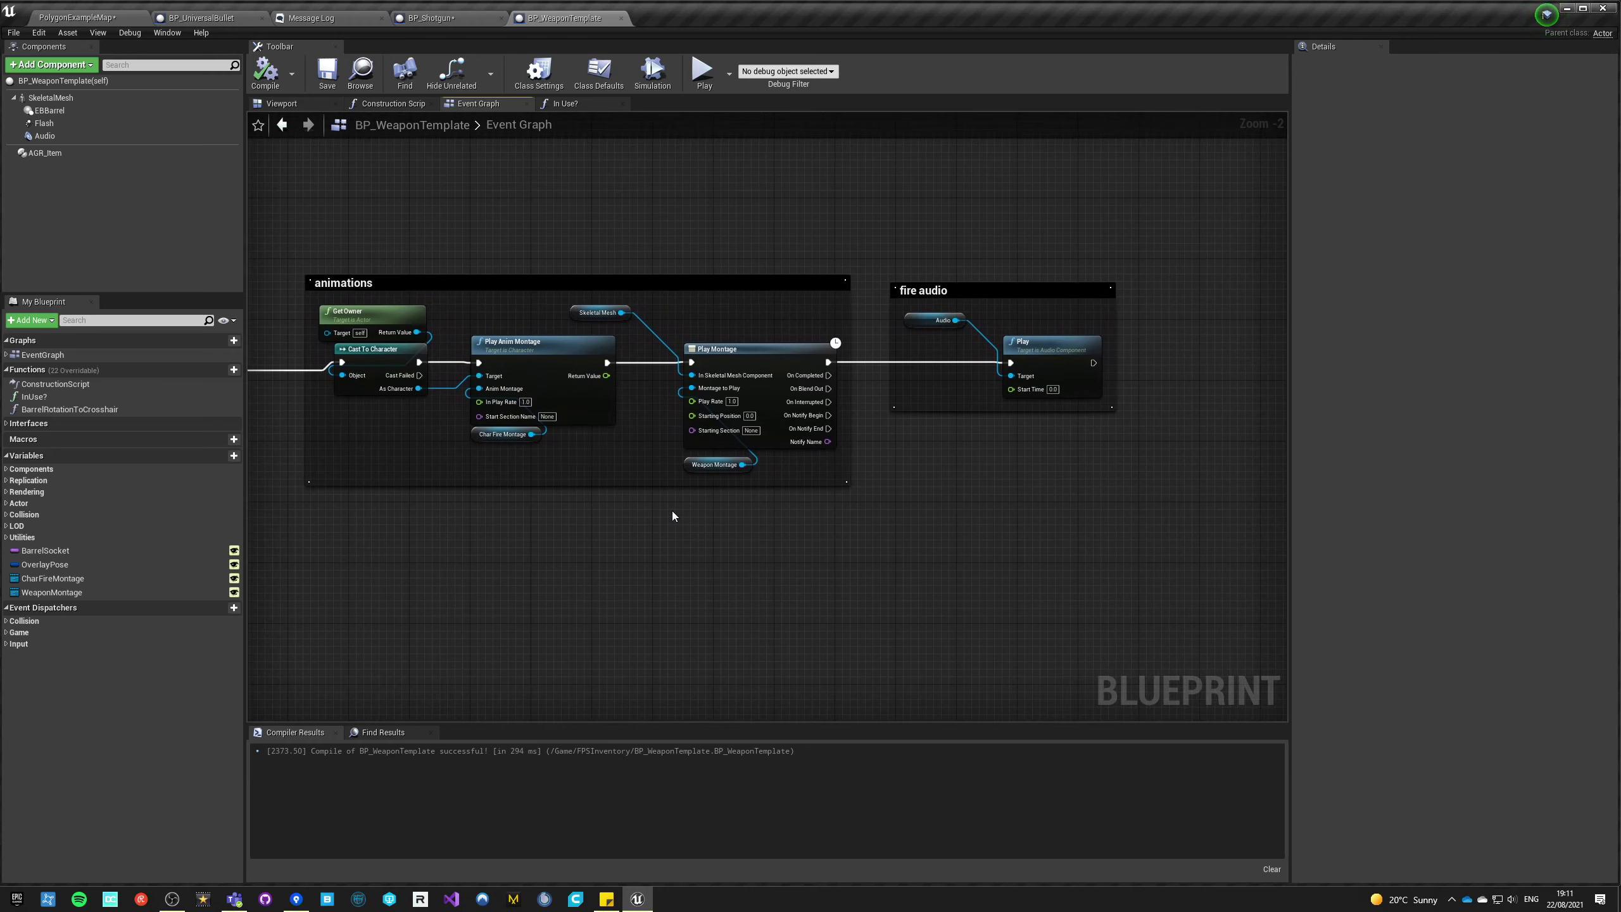
scroll(435, 581, down, 2)
right_drag(436, 581, 585, 573)
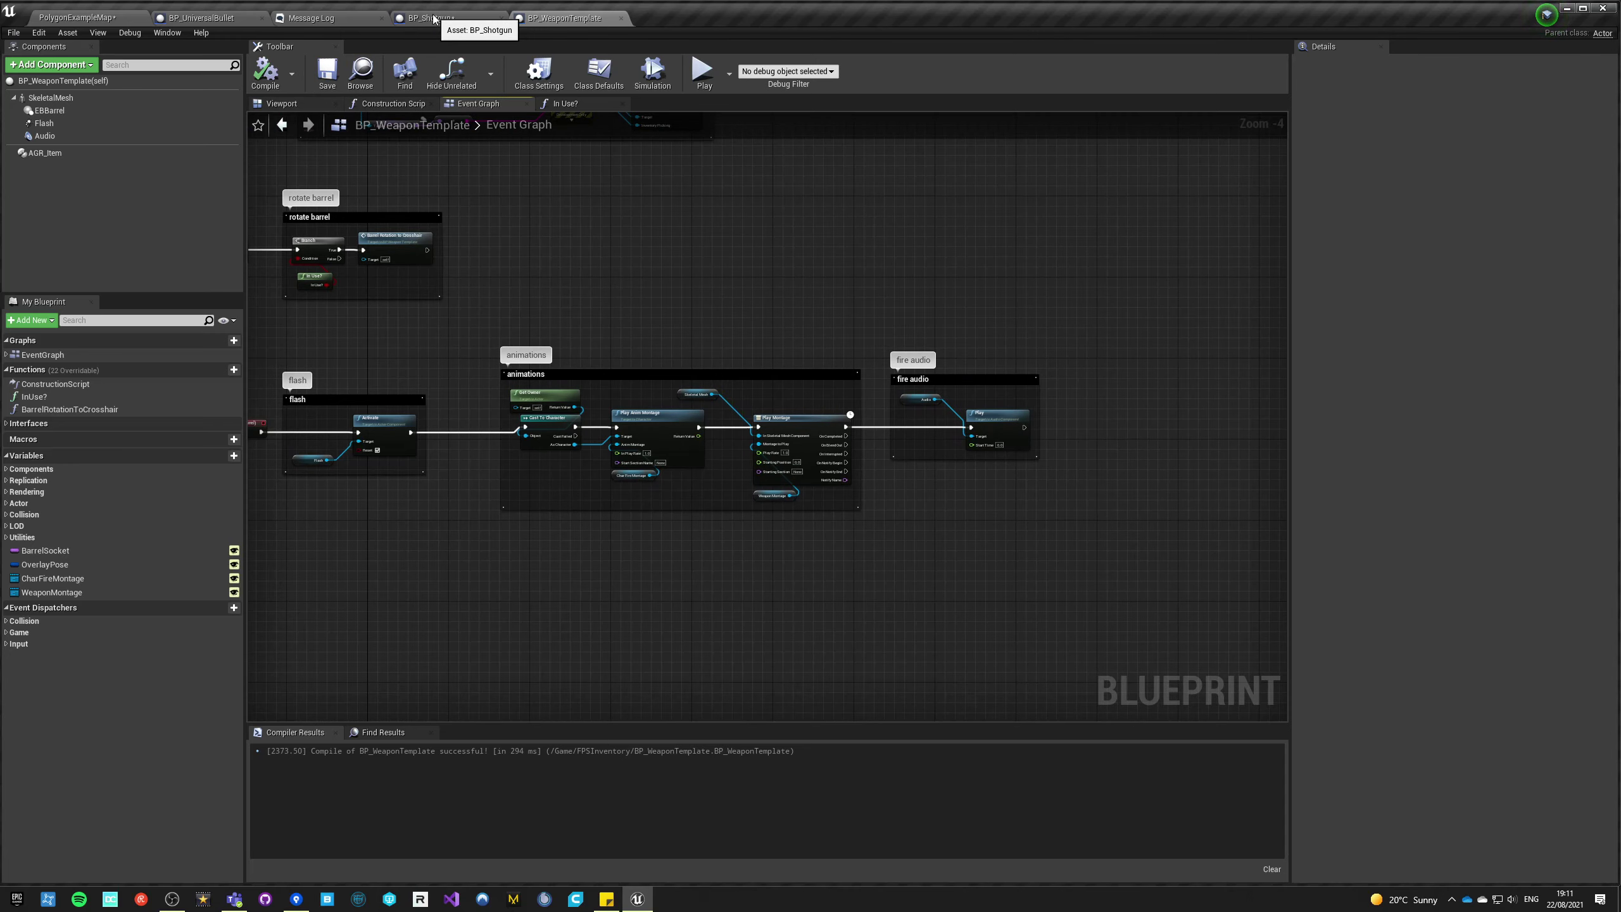
- Save BP_Shotgun and close the BP_Shotgun, Message Log and BP_UniversalBullet windows
click(429, 19)
click(326, 71)
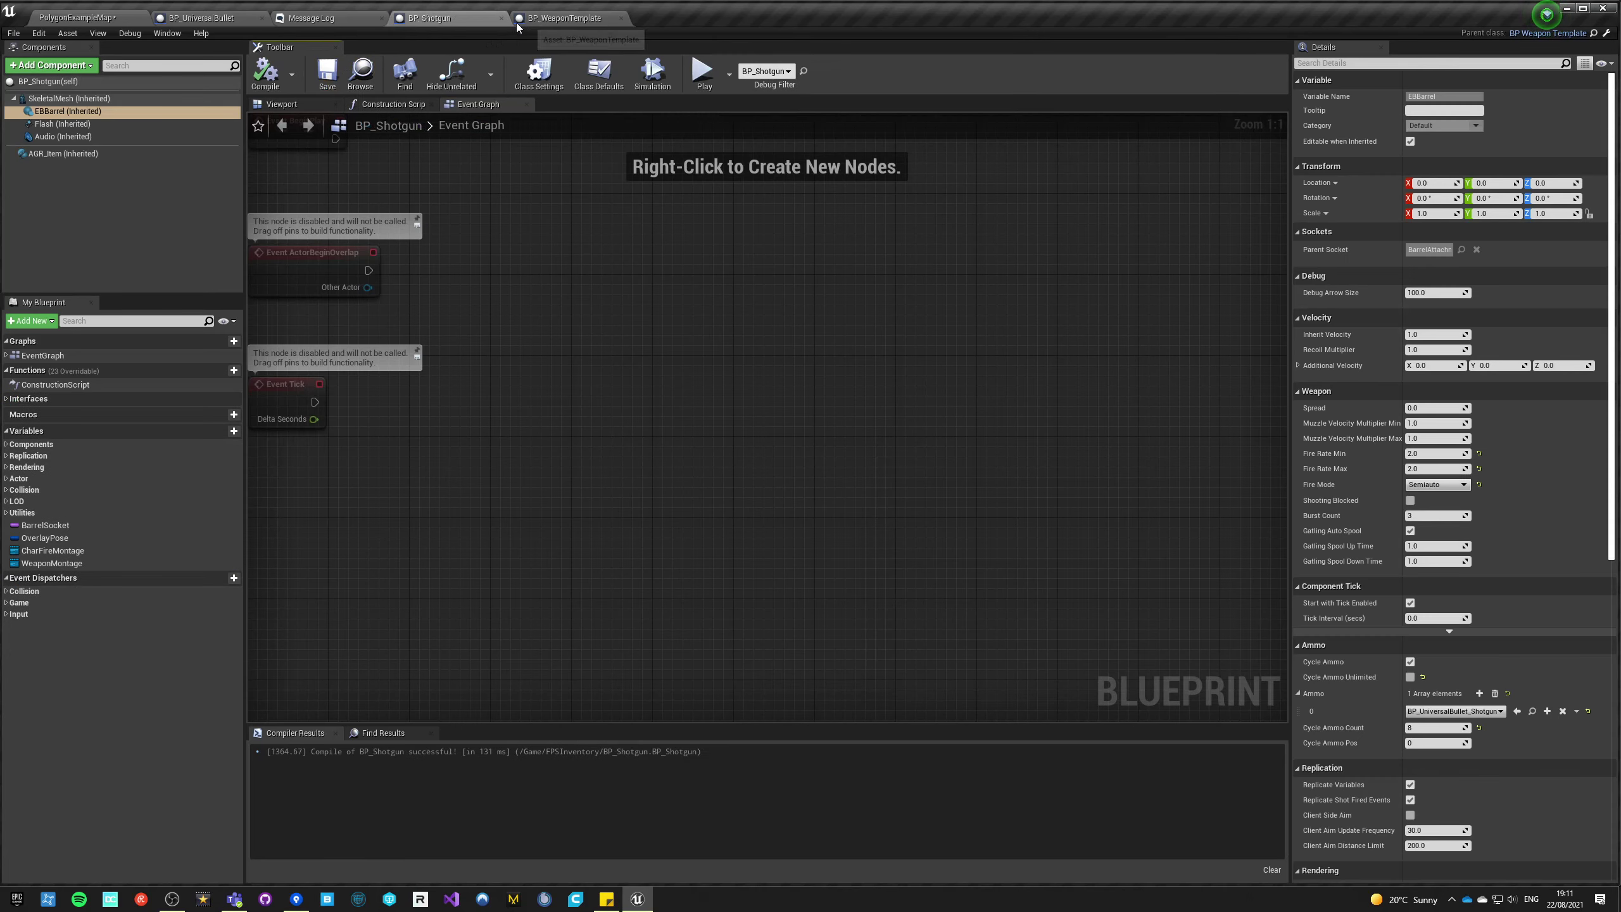
click(501, 18)
click(381, 18)
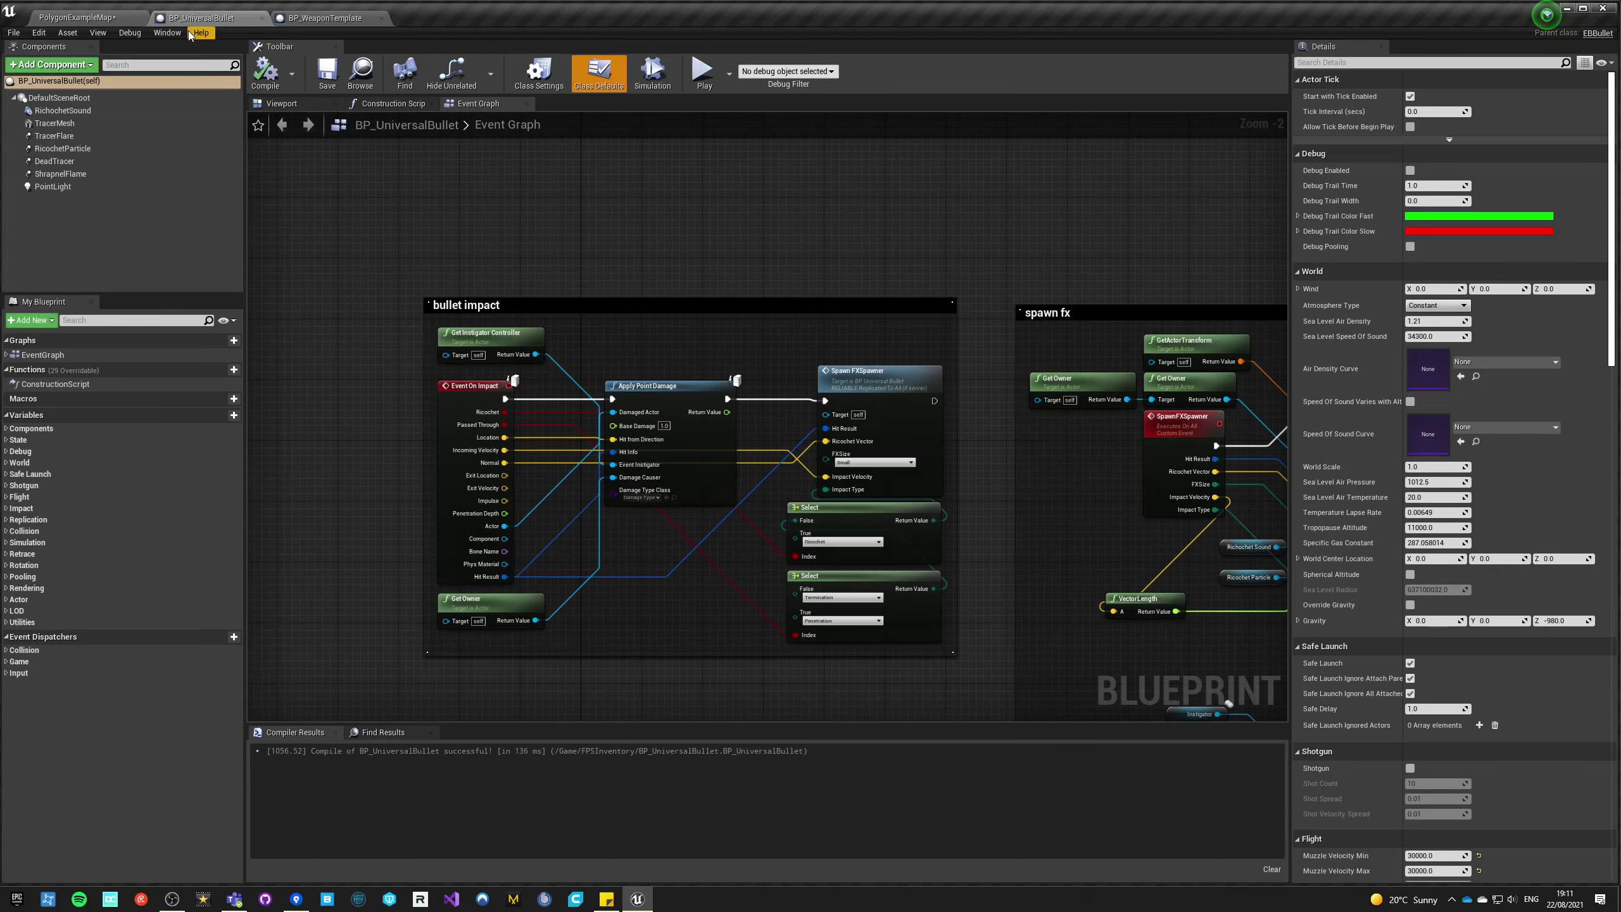
click(262, 18)
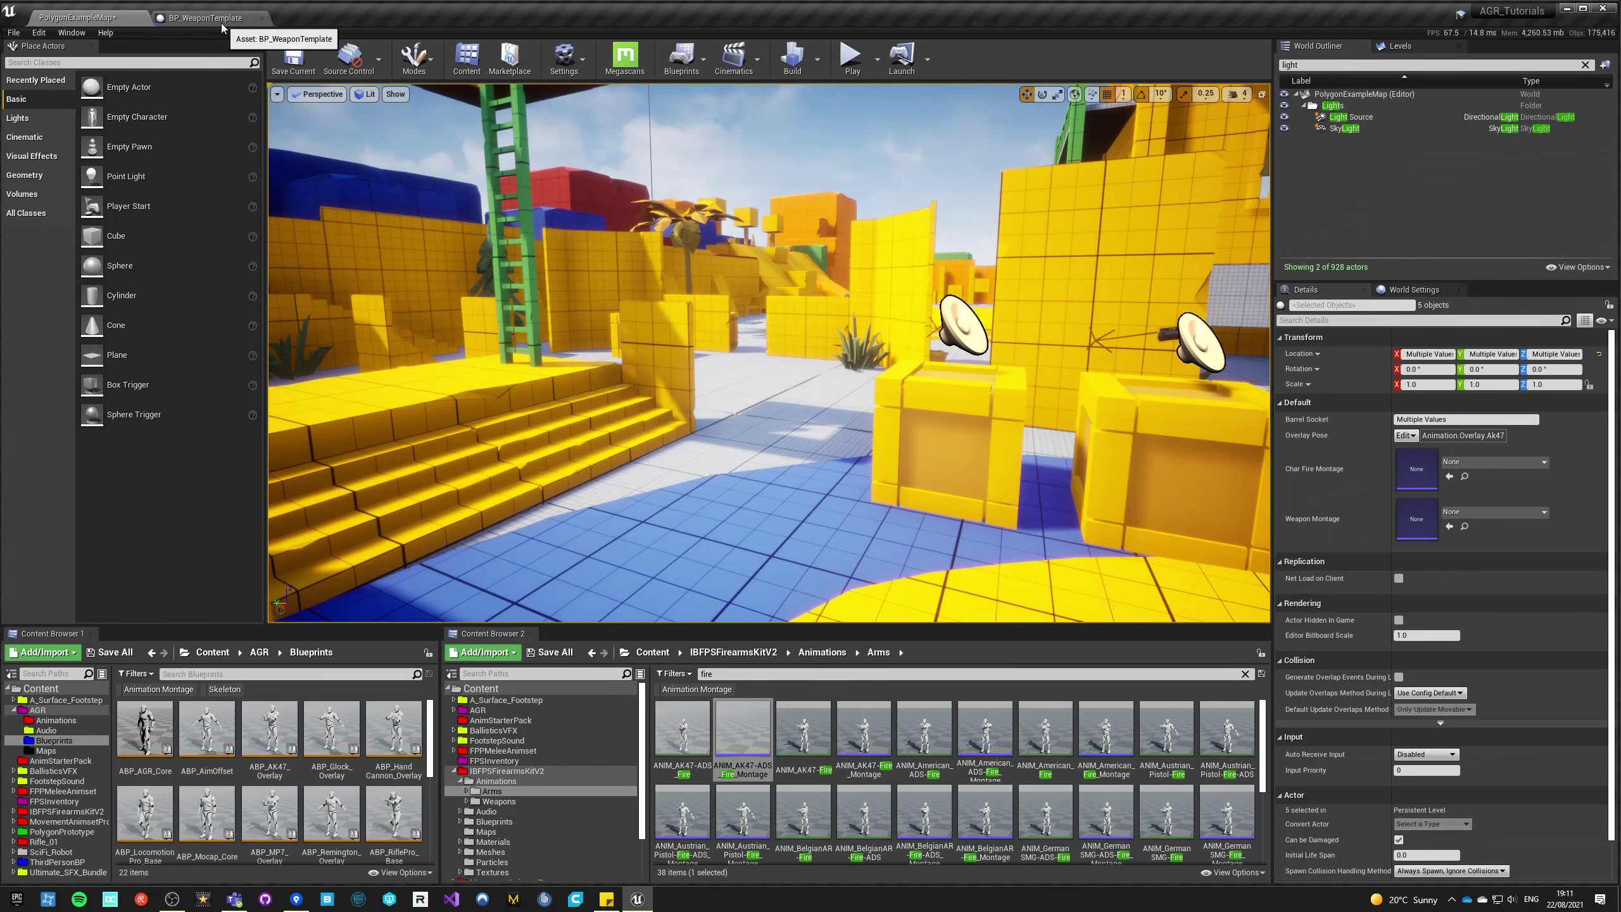
- In BP_WeaponTemplate, set the Shot Fired event apart in a comment box titled "on shot fired", and compile and save the blueprint
click(219, 23)
right_drag(445, 559, 717, 557)
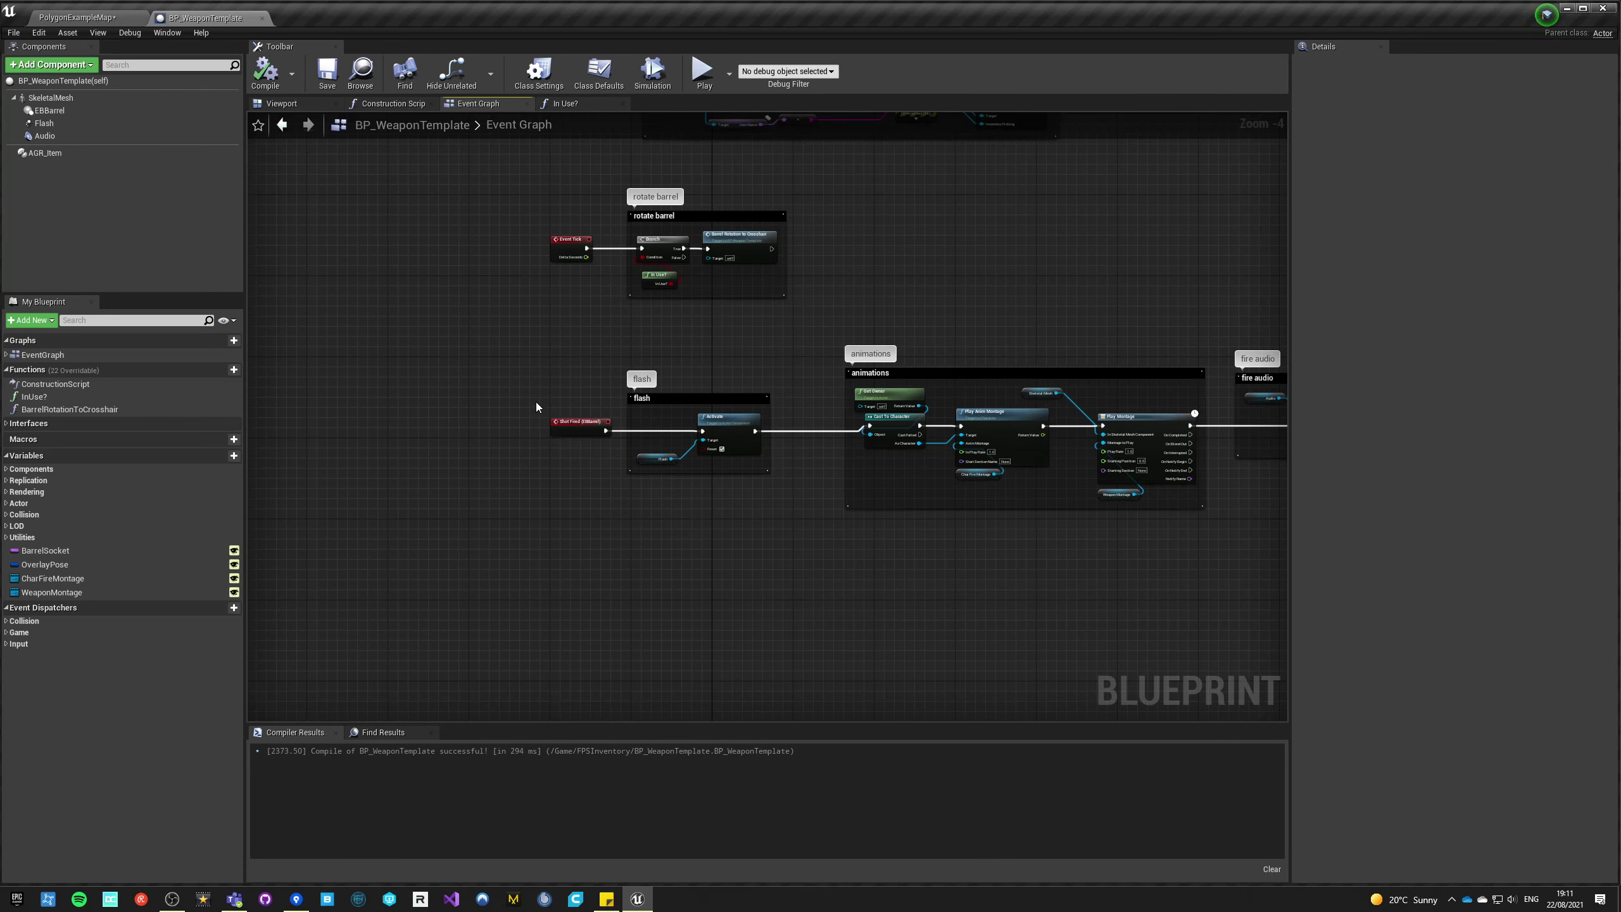
drag(555, 426, 455, 422)
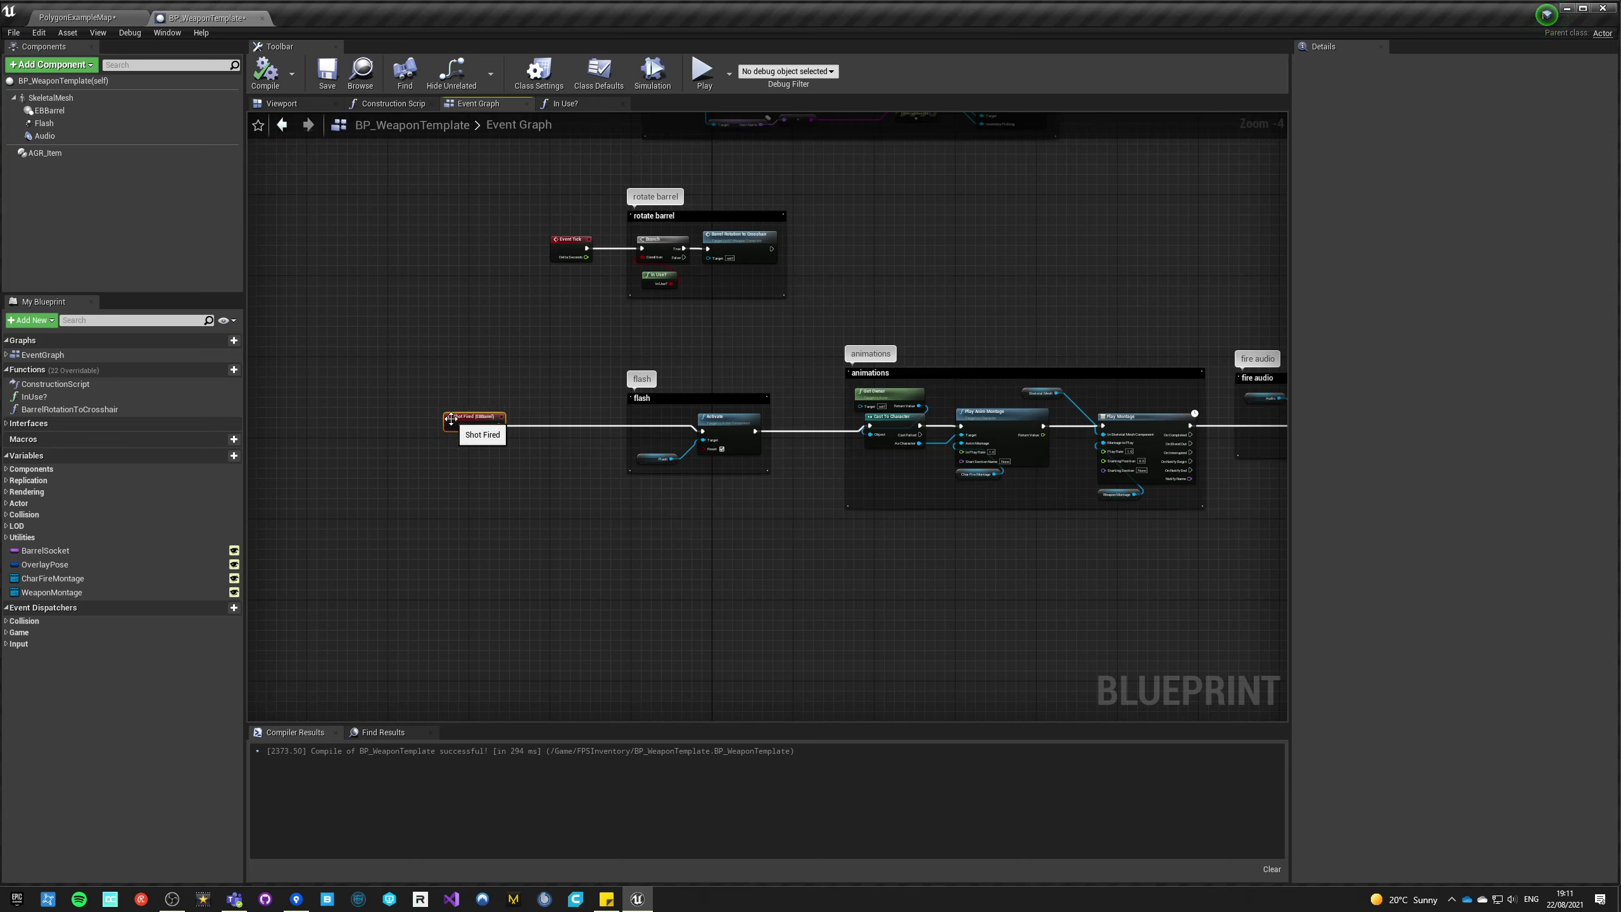
text(con)
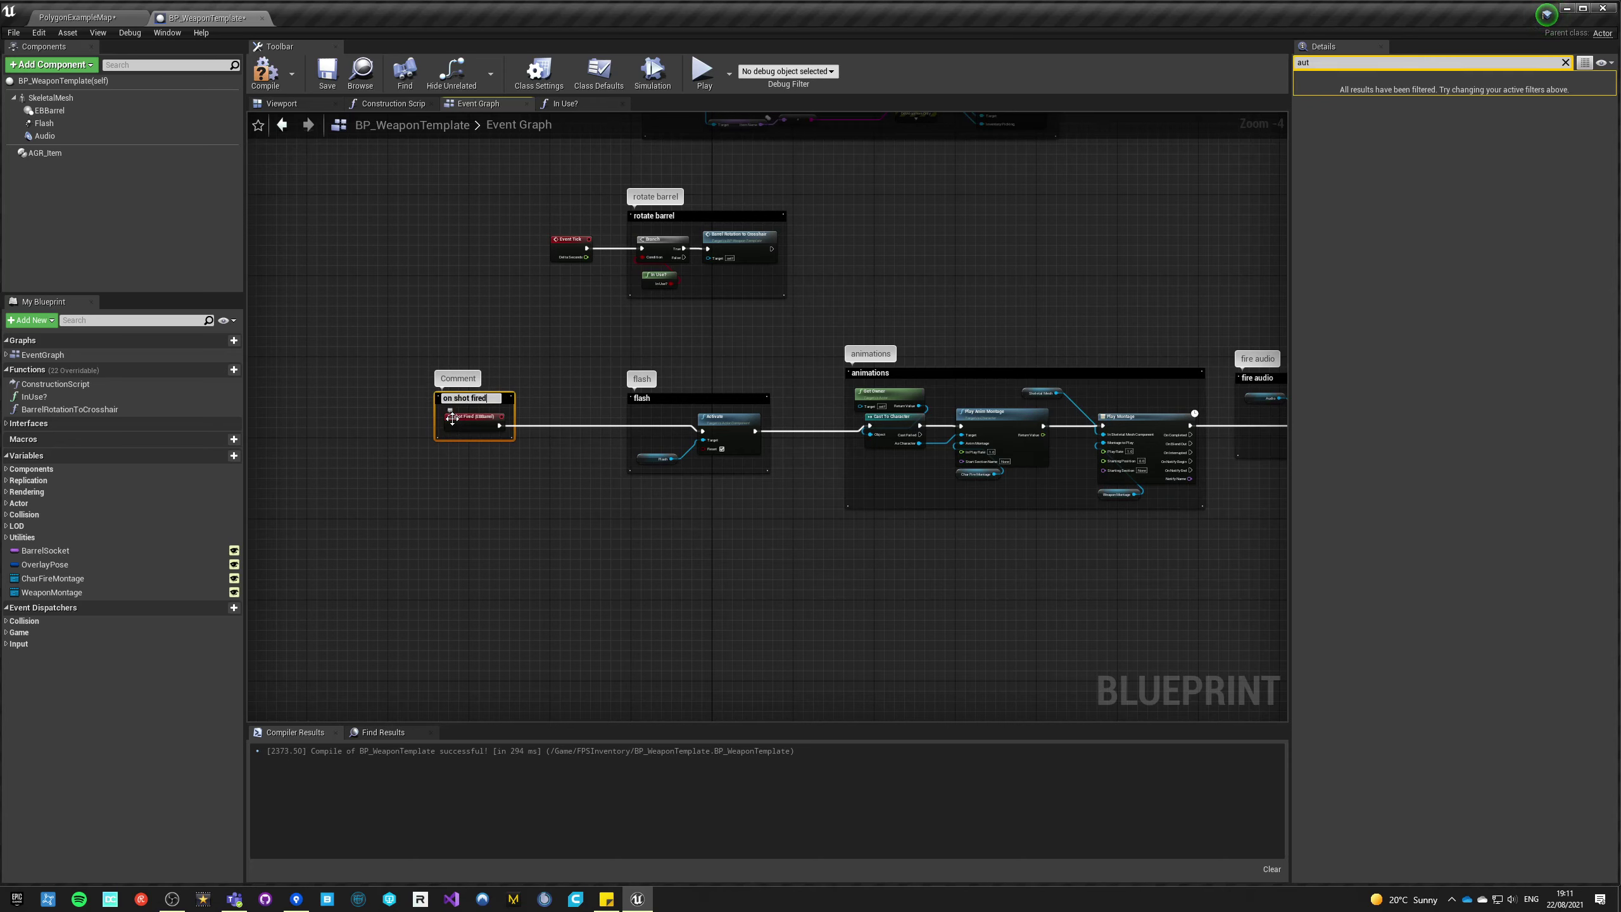
click(265, 76)
click(323, 74)
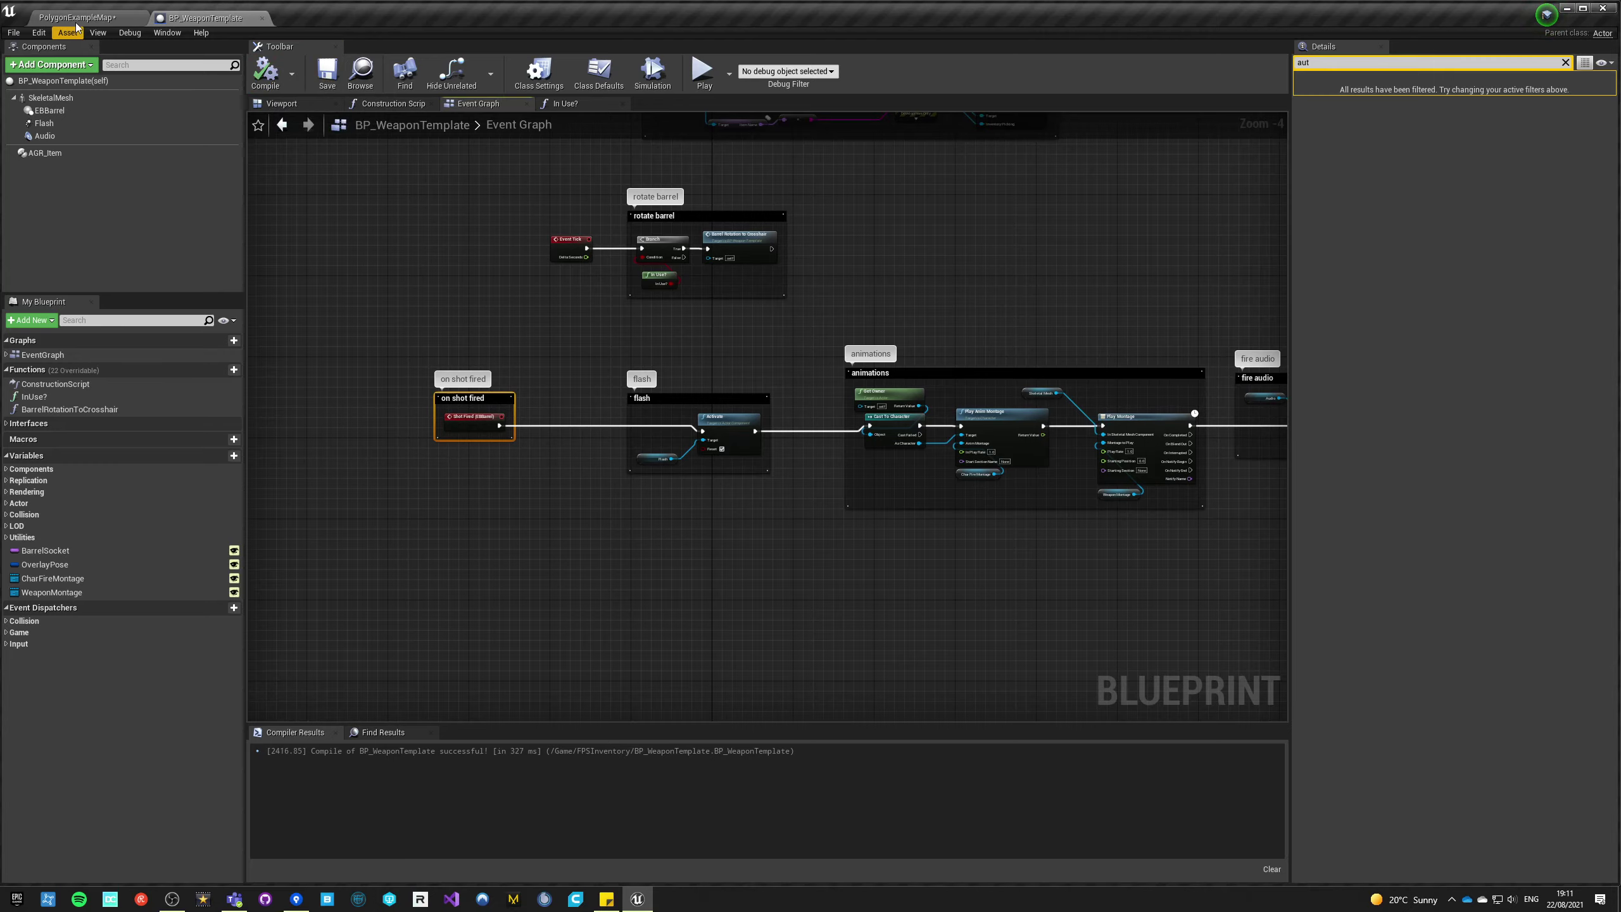
- Open the BP_Ak47, BP_Glock17, BP_HandCannon, BP_Mp7 and BP_Shotgun blueprints together from the project content
click(71, 19)
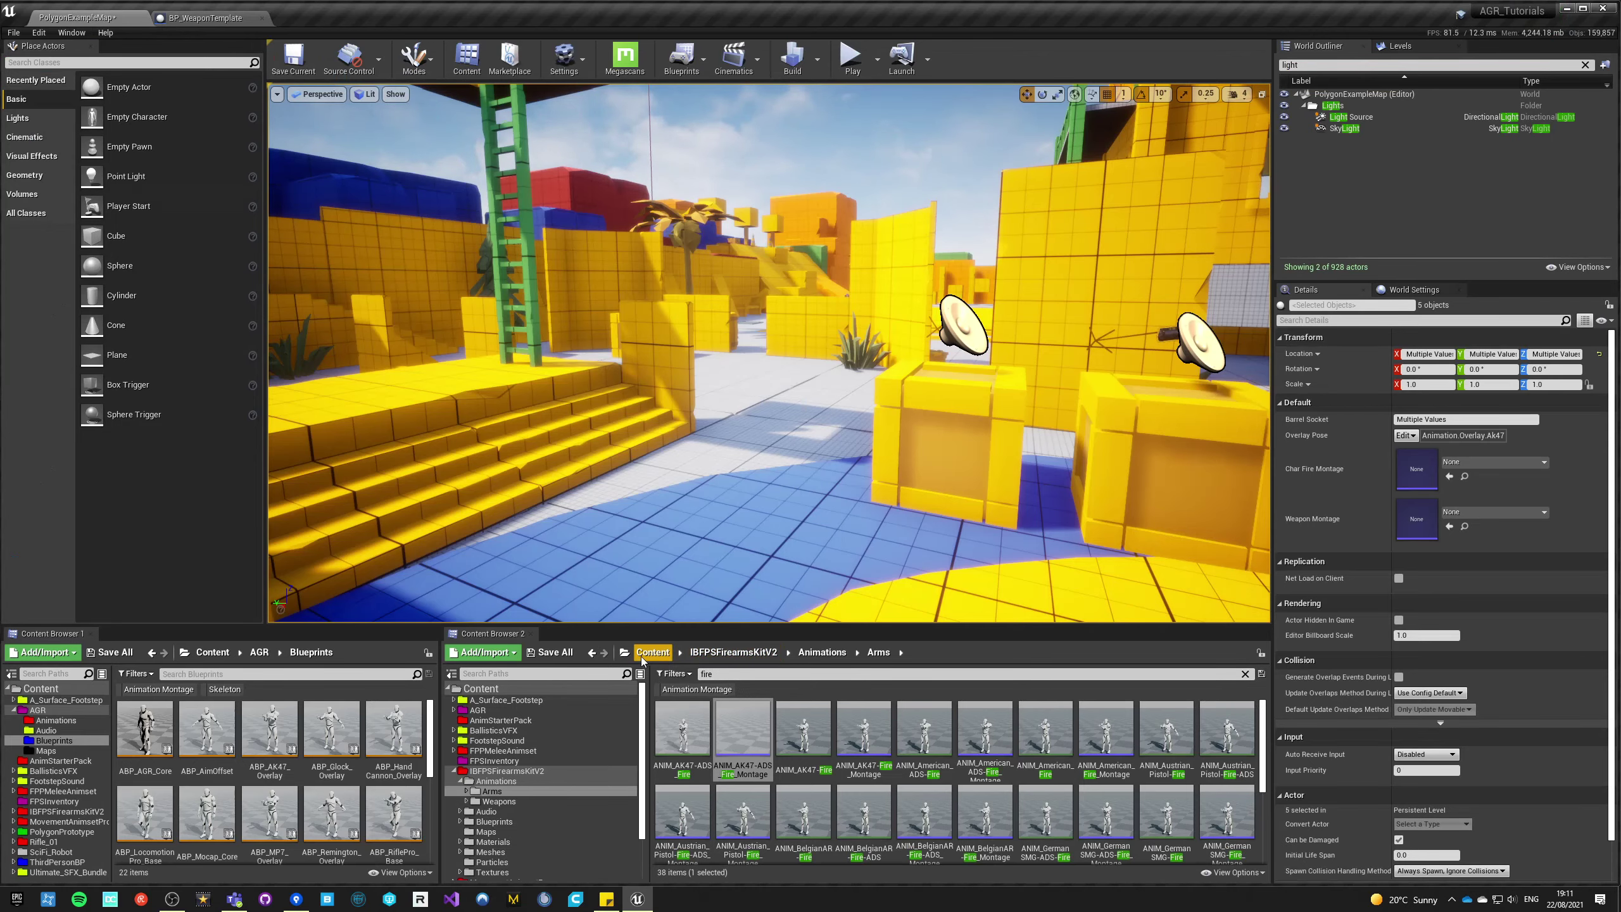
click(641, 657)
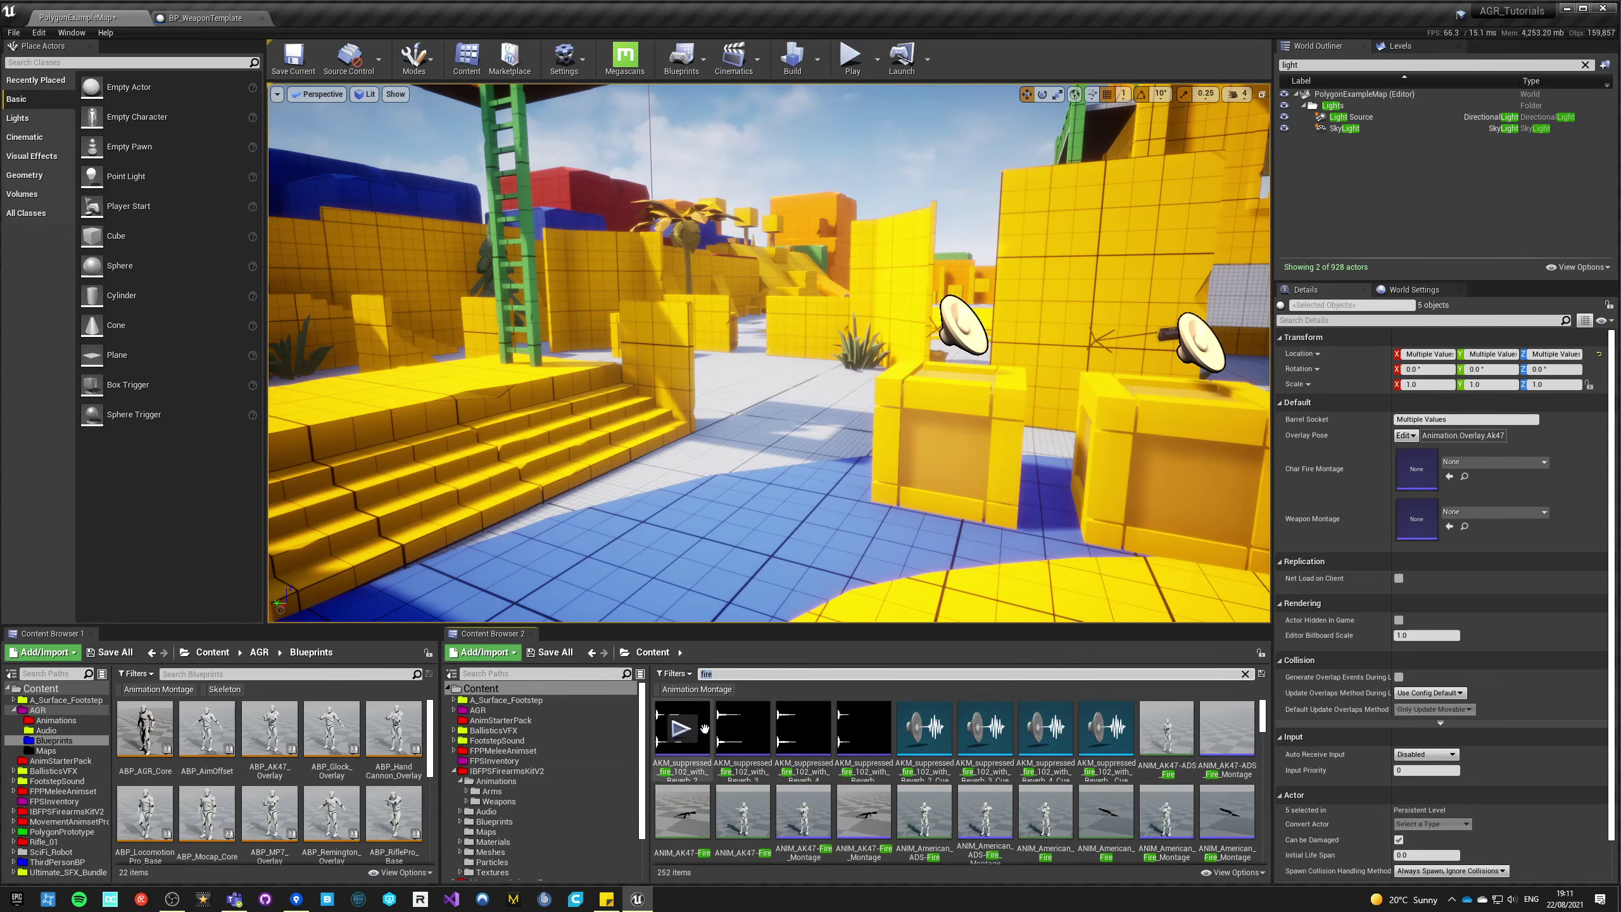
key(BackSpace)
double_click(1059, 729)
click(666, 753)
ctrl+click(806, 728)
ctrl+click(867, 728)
ctrl+click(928, 728)
ctrl+click(995, 748)
key(Return)
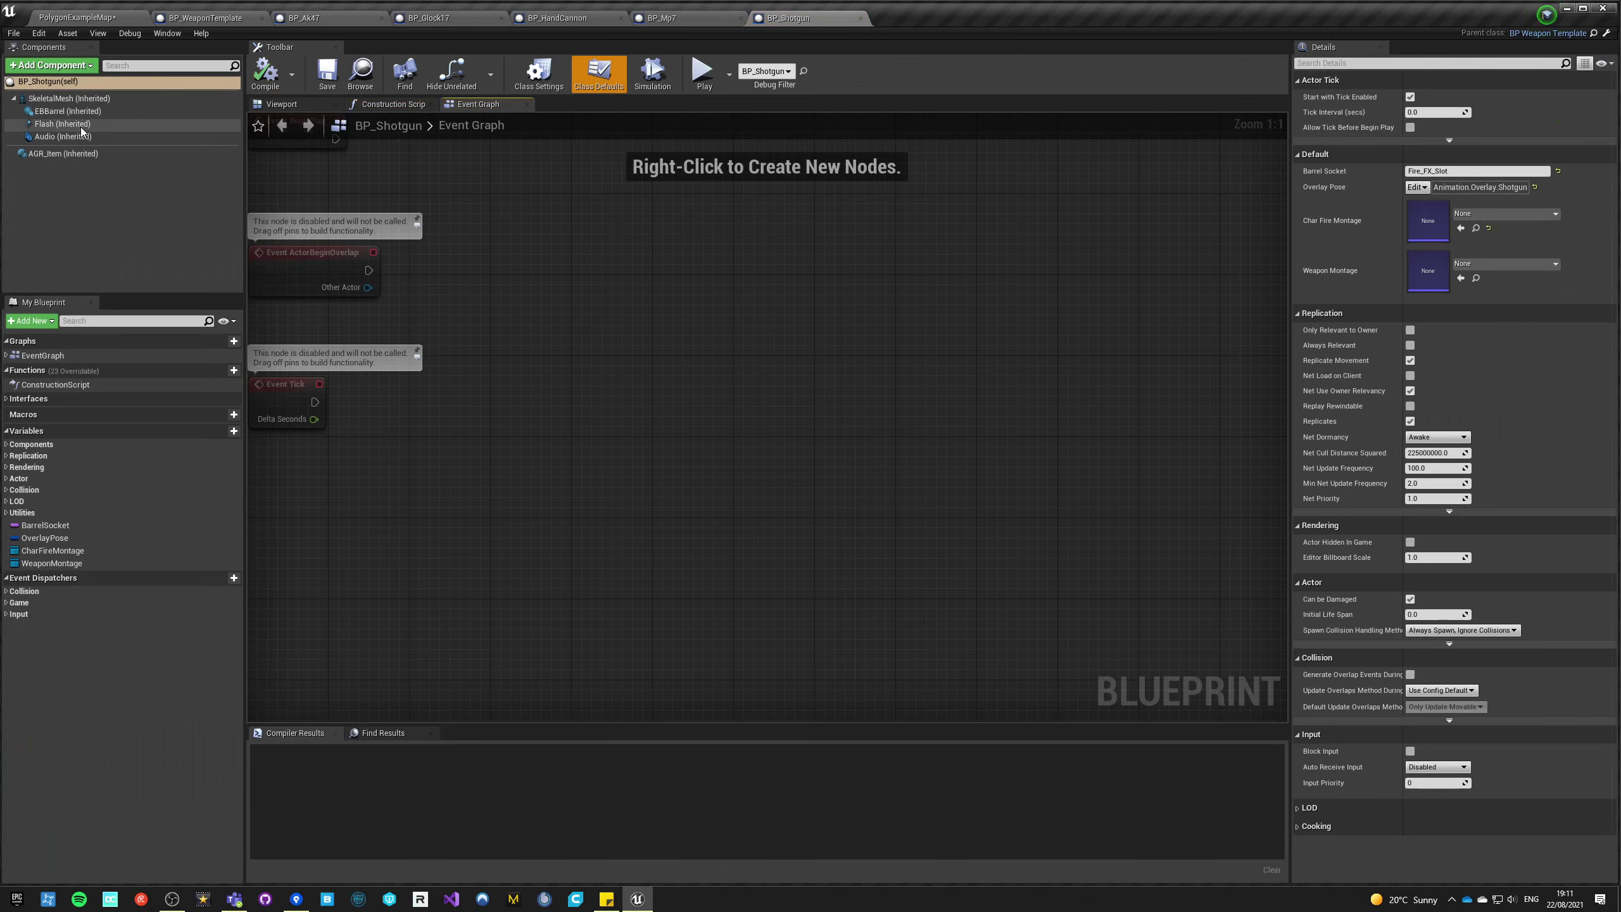
- Set the particle template of BP_Shotgun's inherited Flash component to PS_VFX_870AC
click(62, 124)
click(1512, 300)
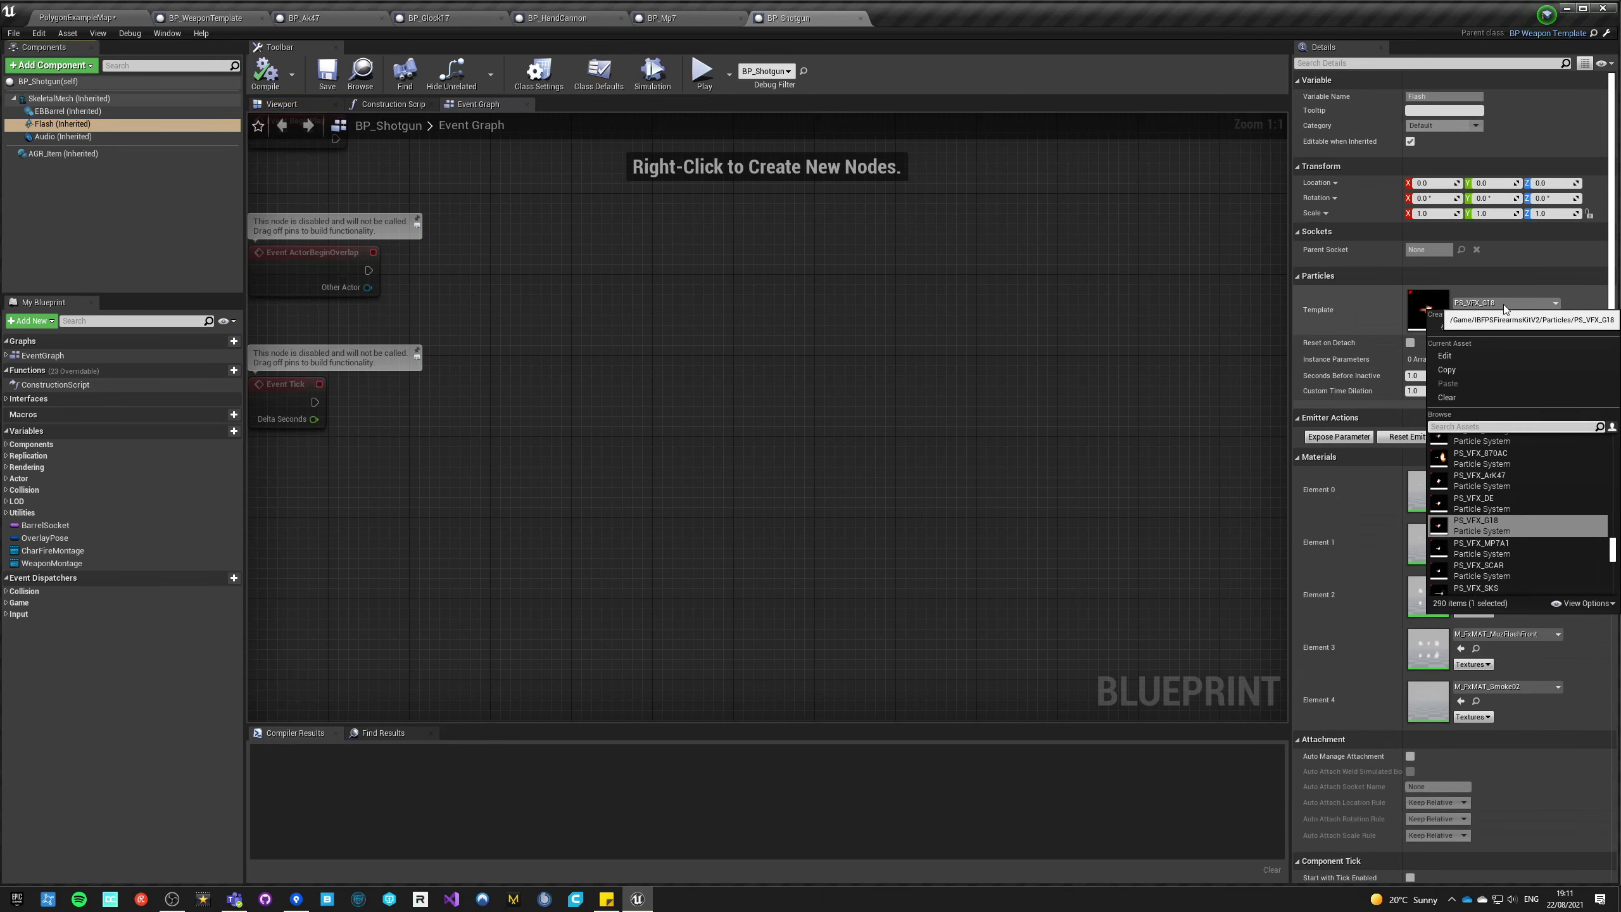
click(1482, 477)
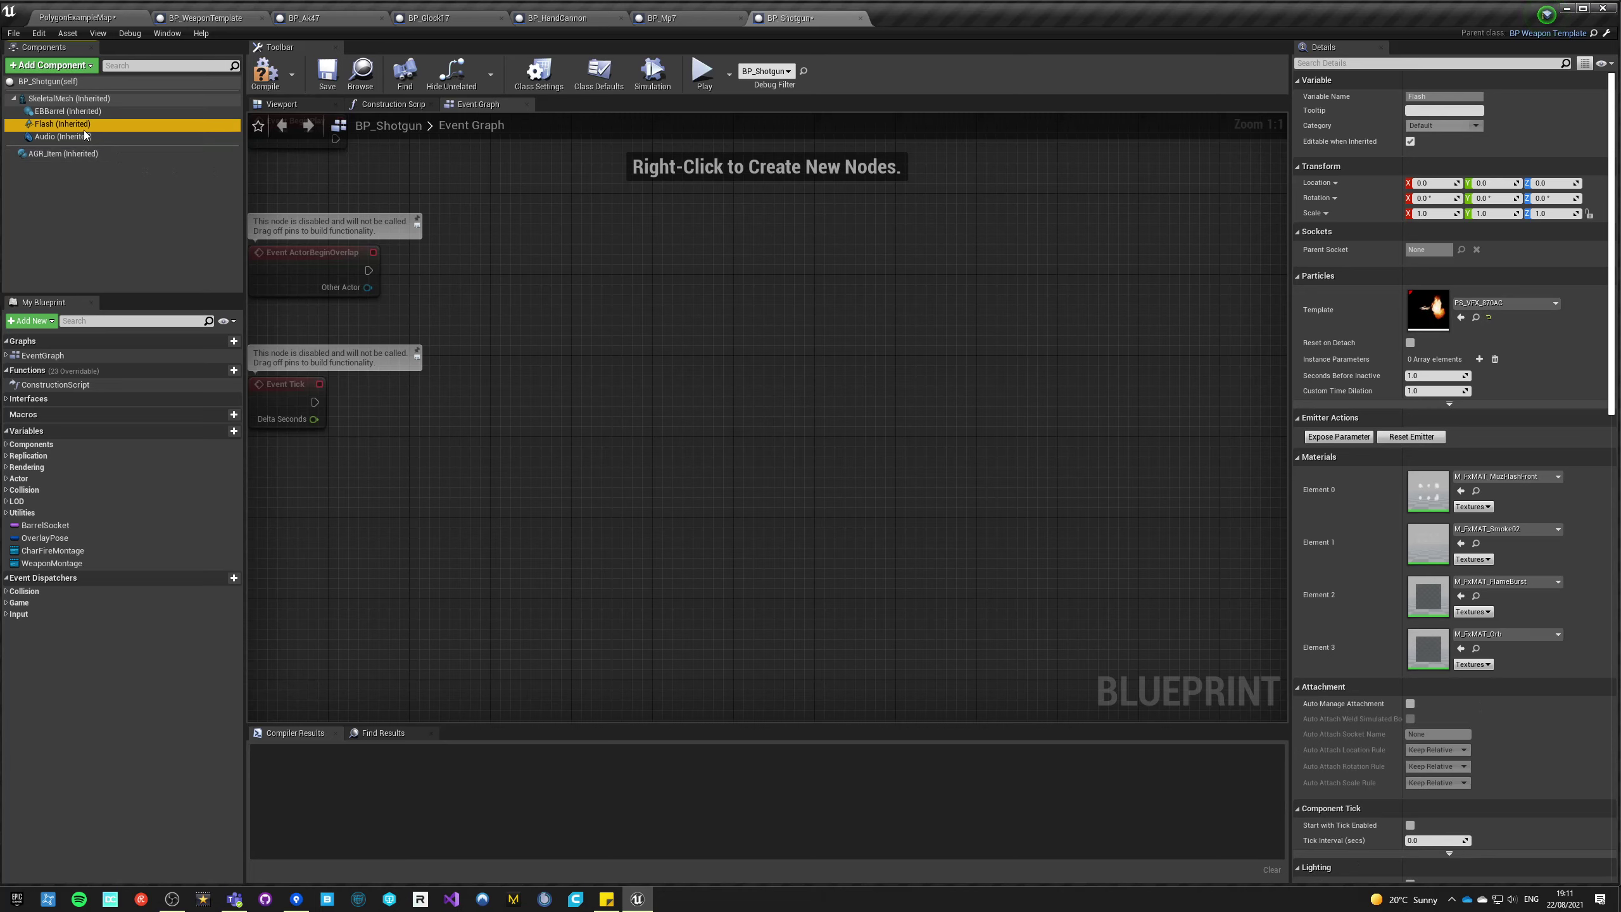
- Set the sound of BP_Shotgun's inherited Audio component to the Shooting_ShotGun_1 sound wave
click(62, 137)
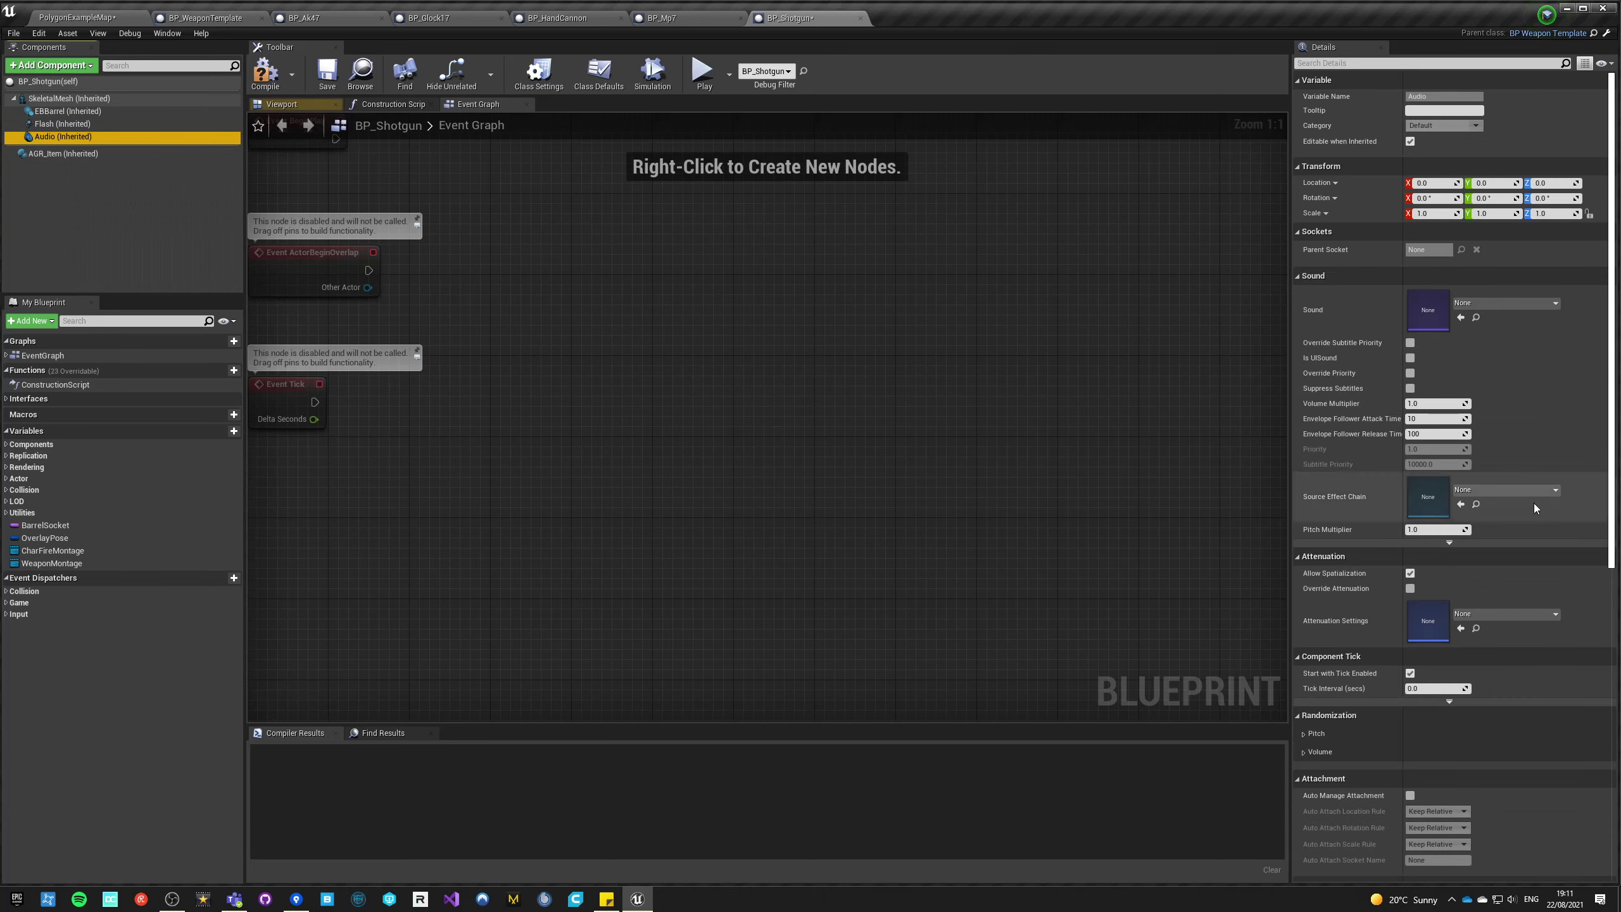
click(1507, 301)
text(shotgun)
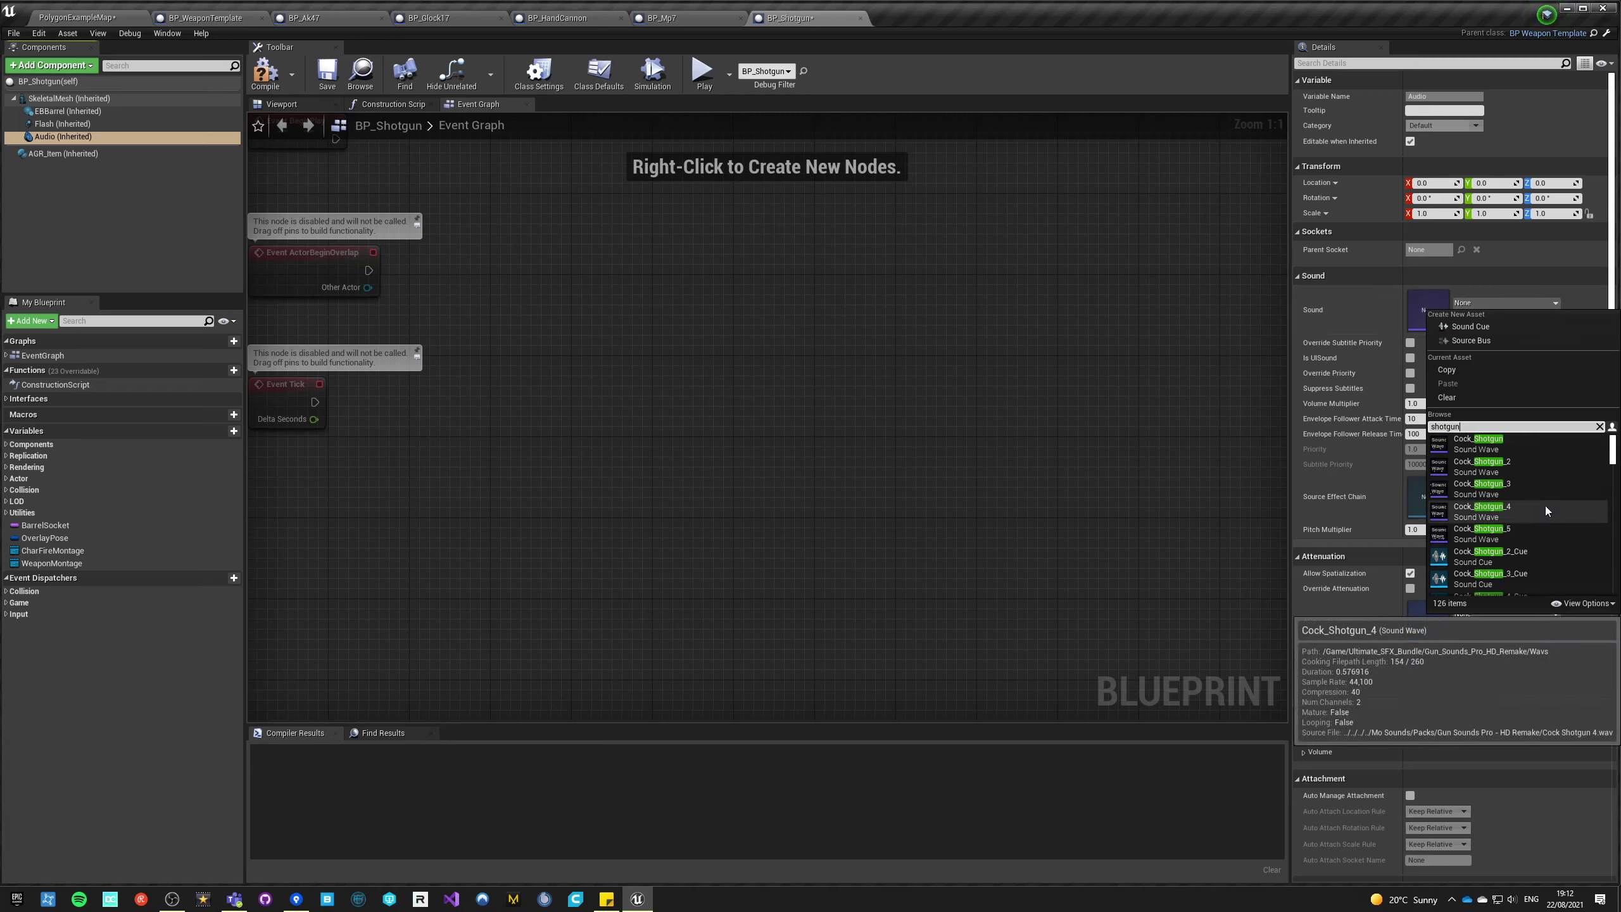
scroll(1545, 506, down, 5)
scroll(1545, 510, down, 10)
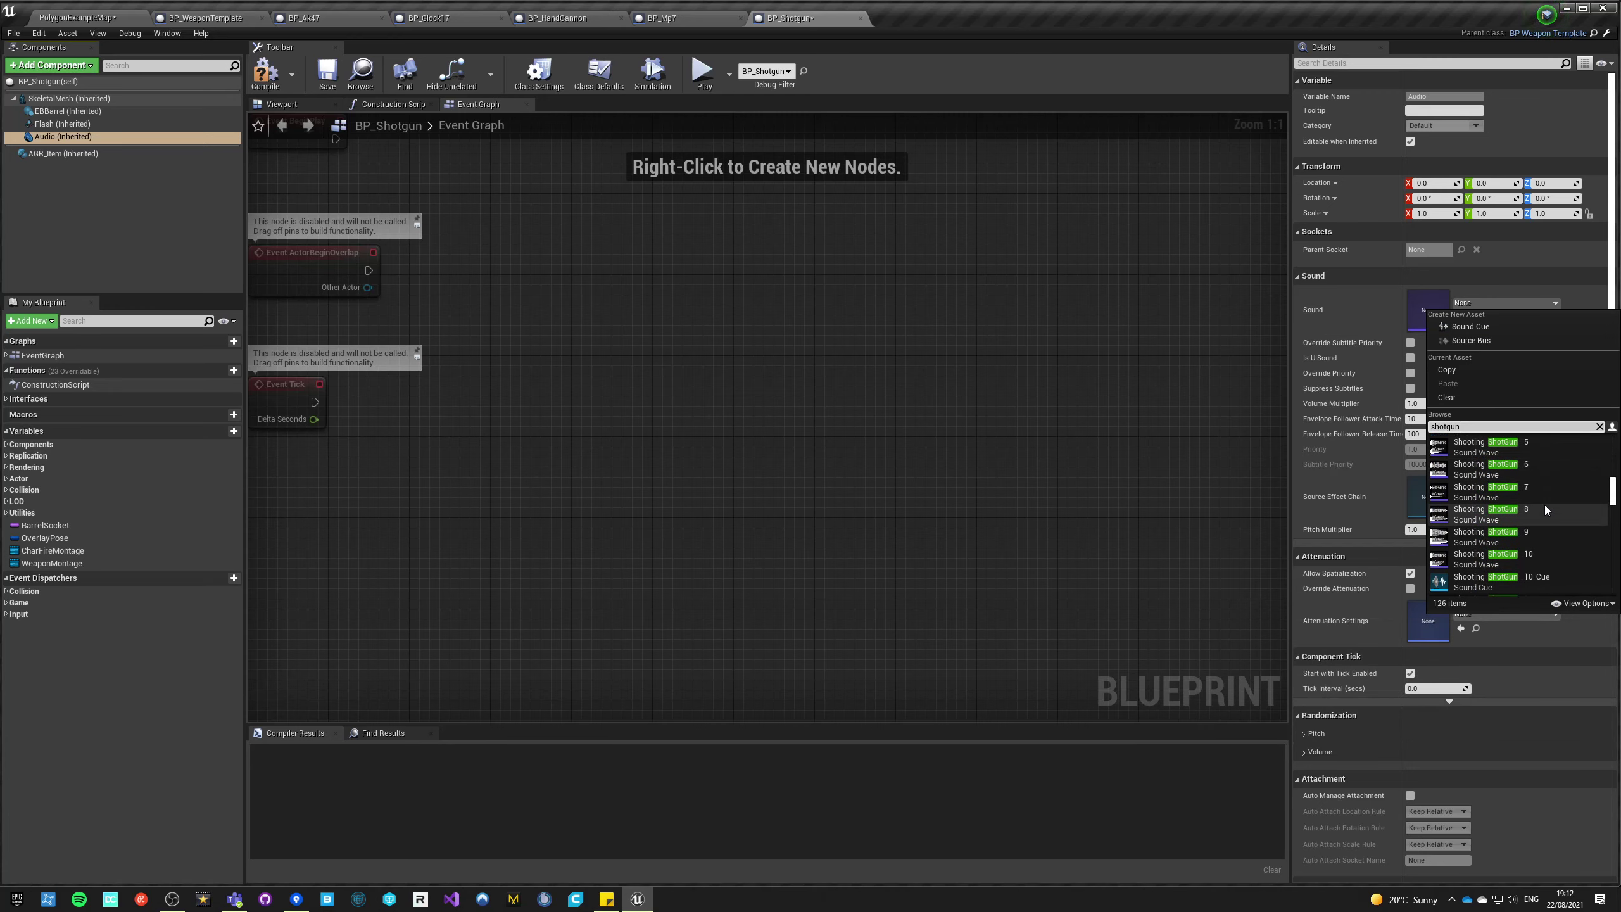
scroll(1512, 513, up, 2)
scroll(1512, 512, up, 3)
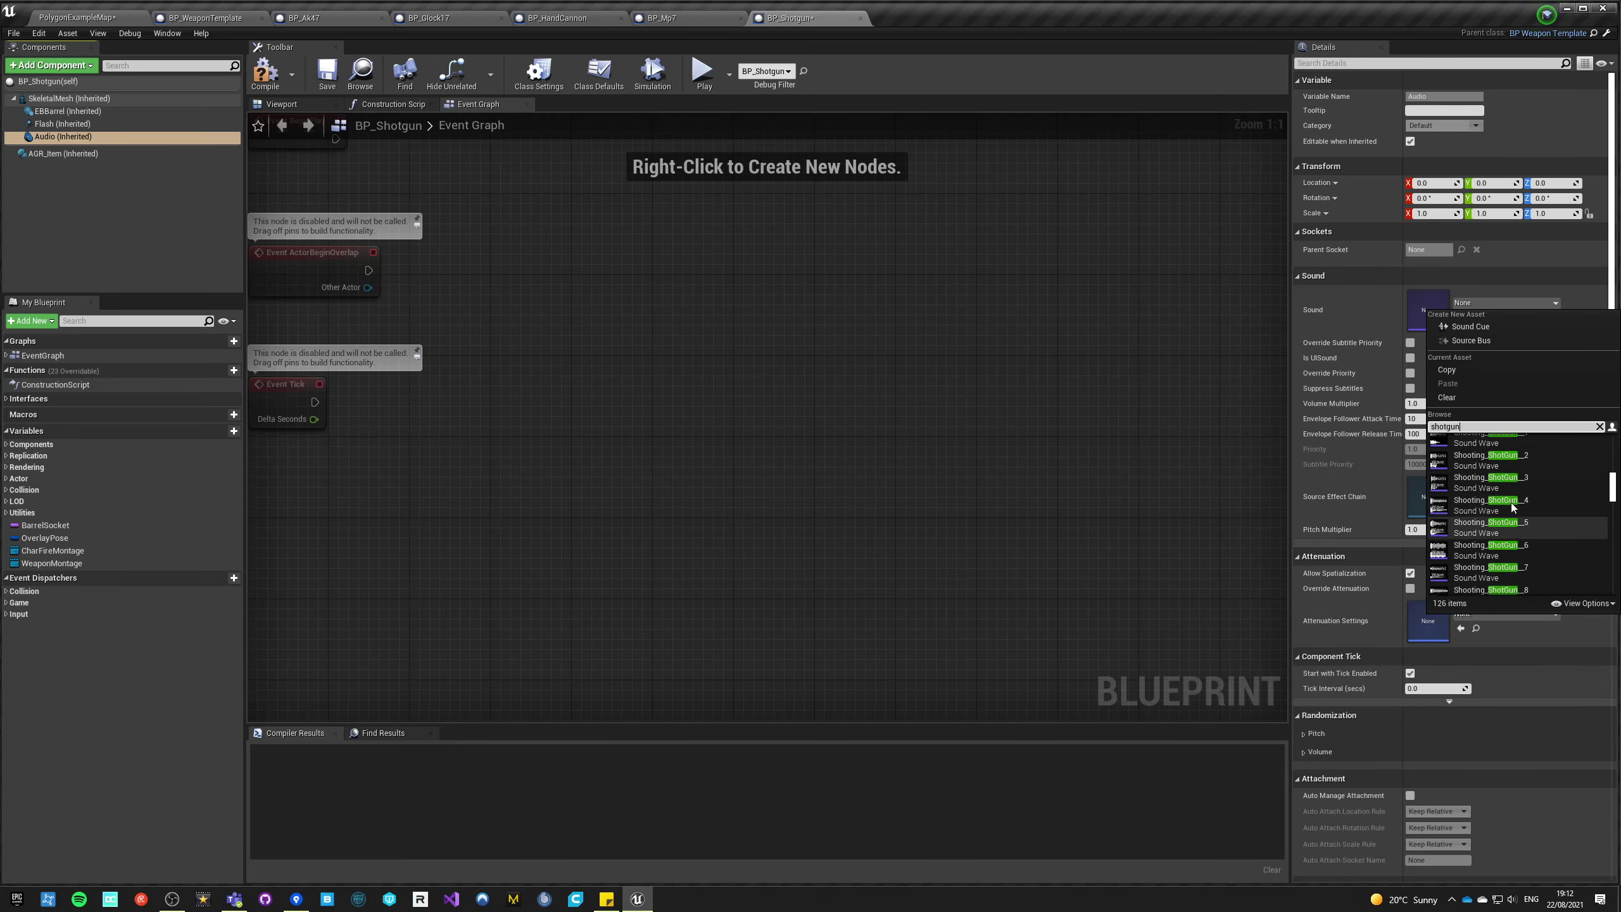
click(1509, 481)
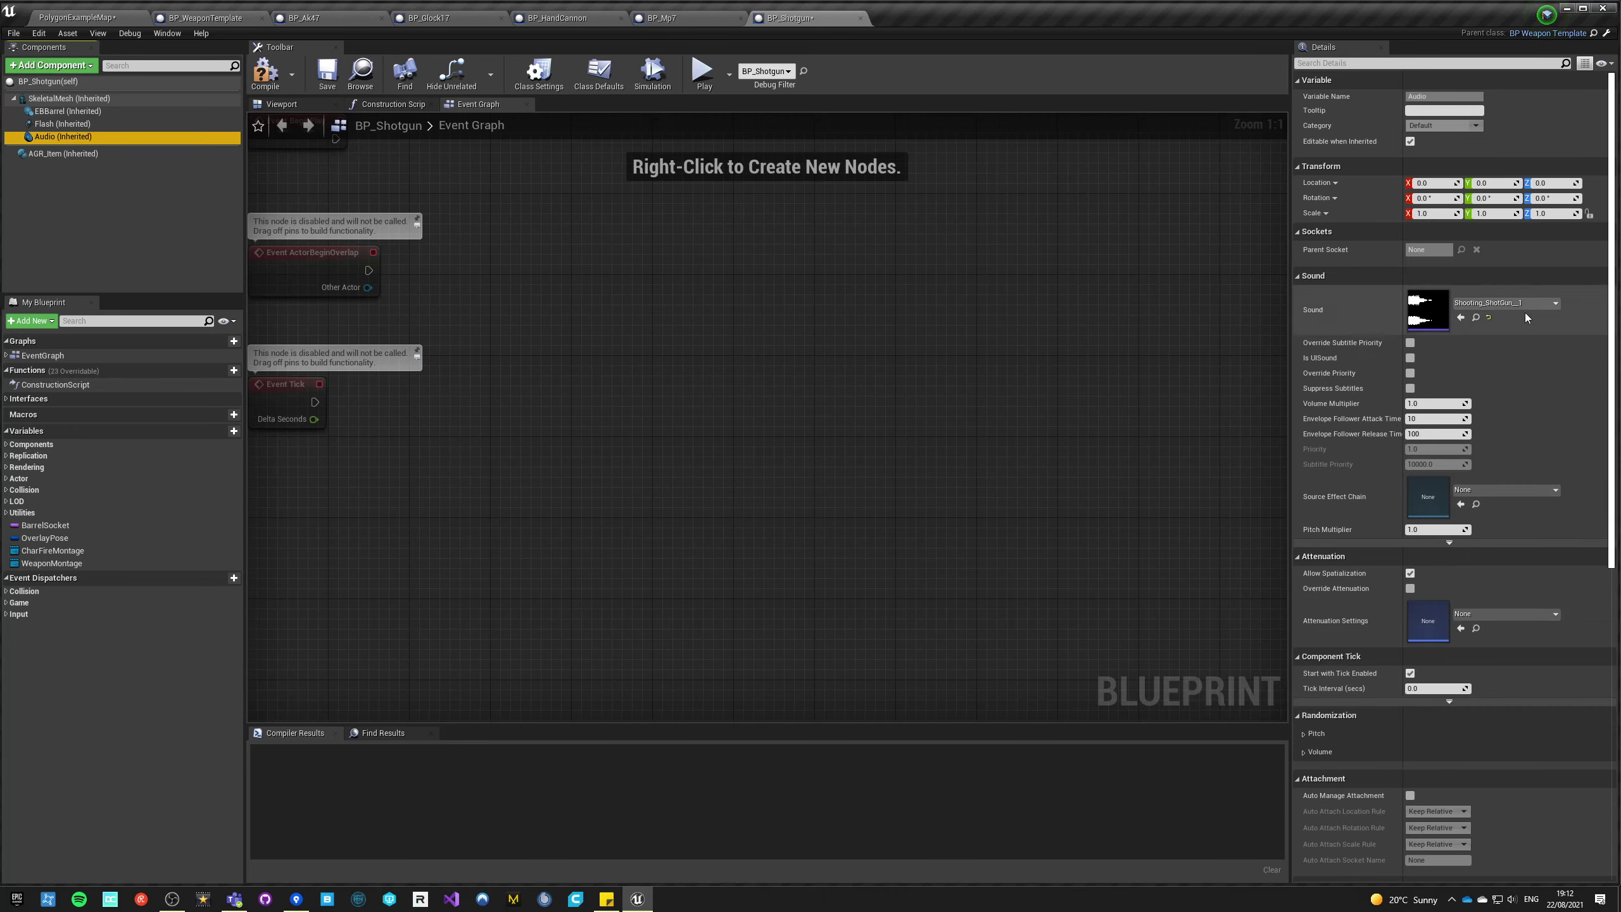
- Open the Shotgun_01 sound cue folder under Ultimate_SFX_Bundle/Real_Recorded_Guns/Cues/Guns in the project content
click(1478, 320)
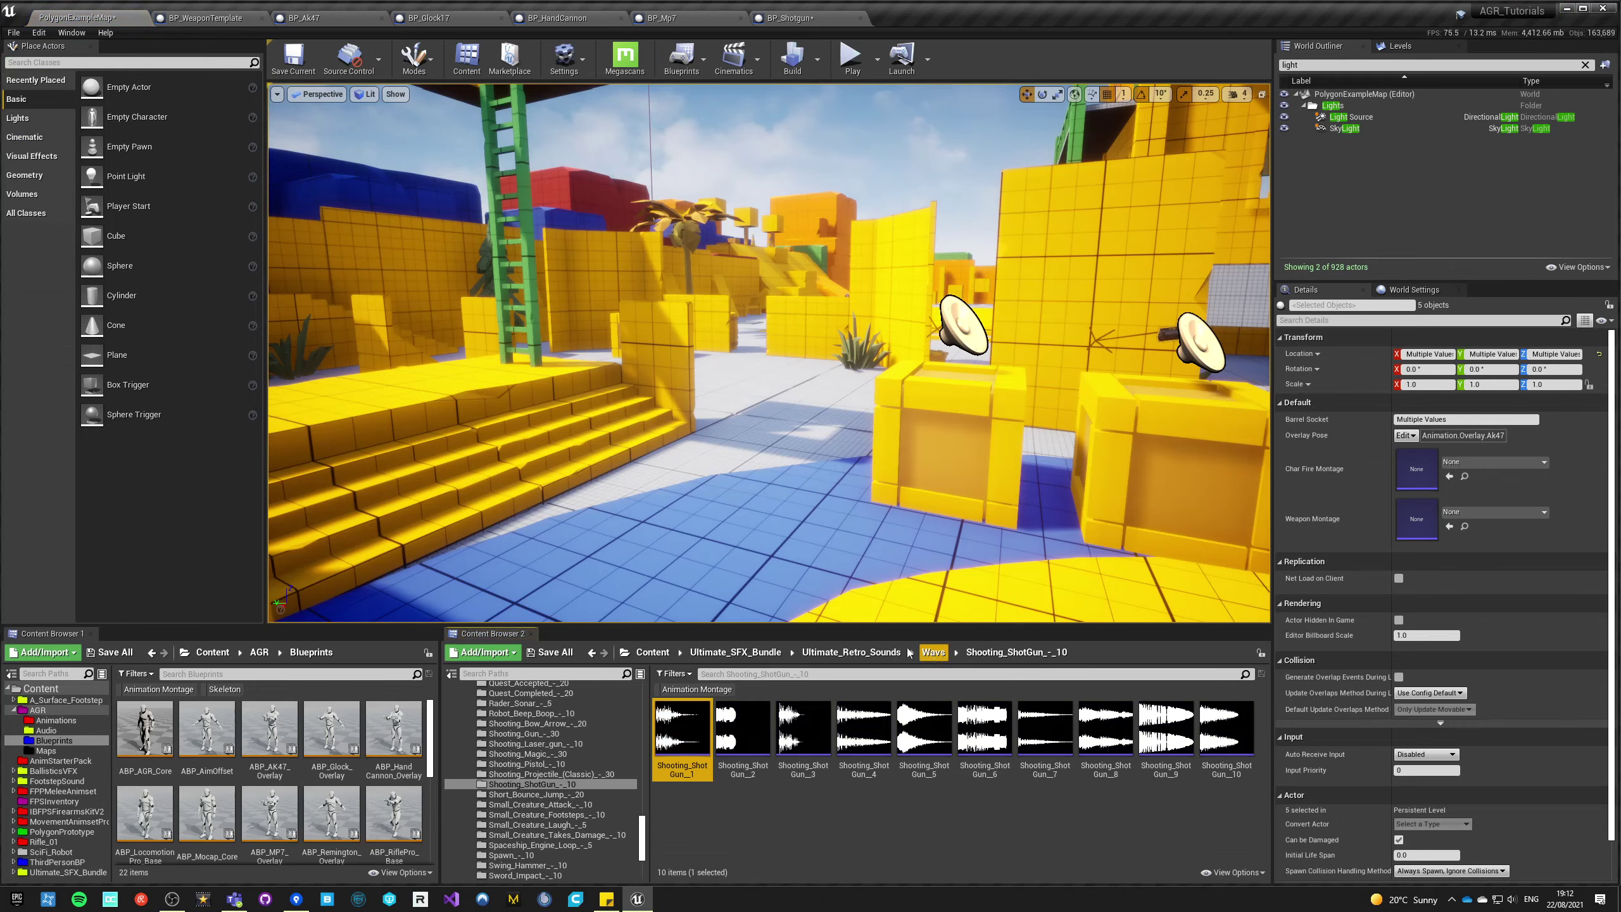
click(752, 655)
scroll(1169, 840, down, 2)
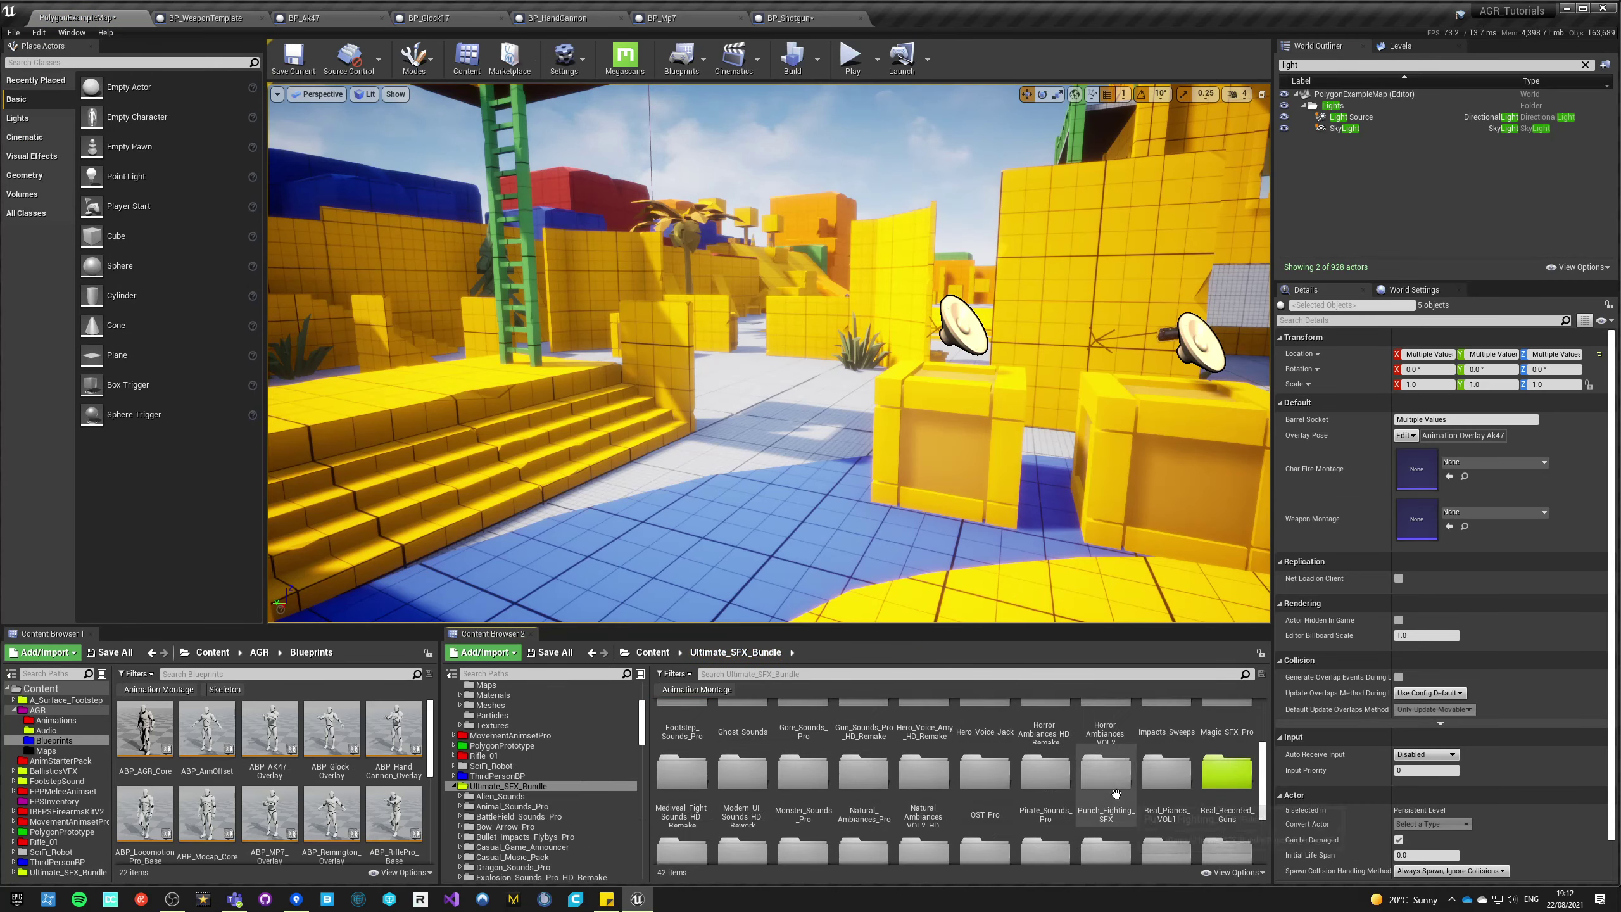
double_click(1227, 754)
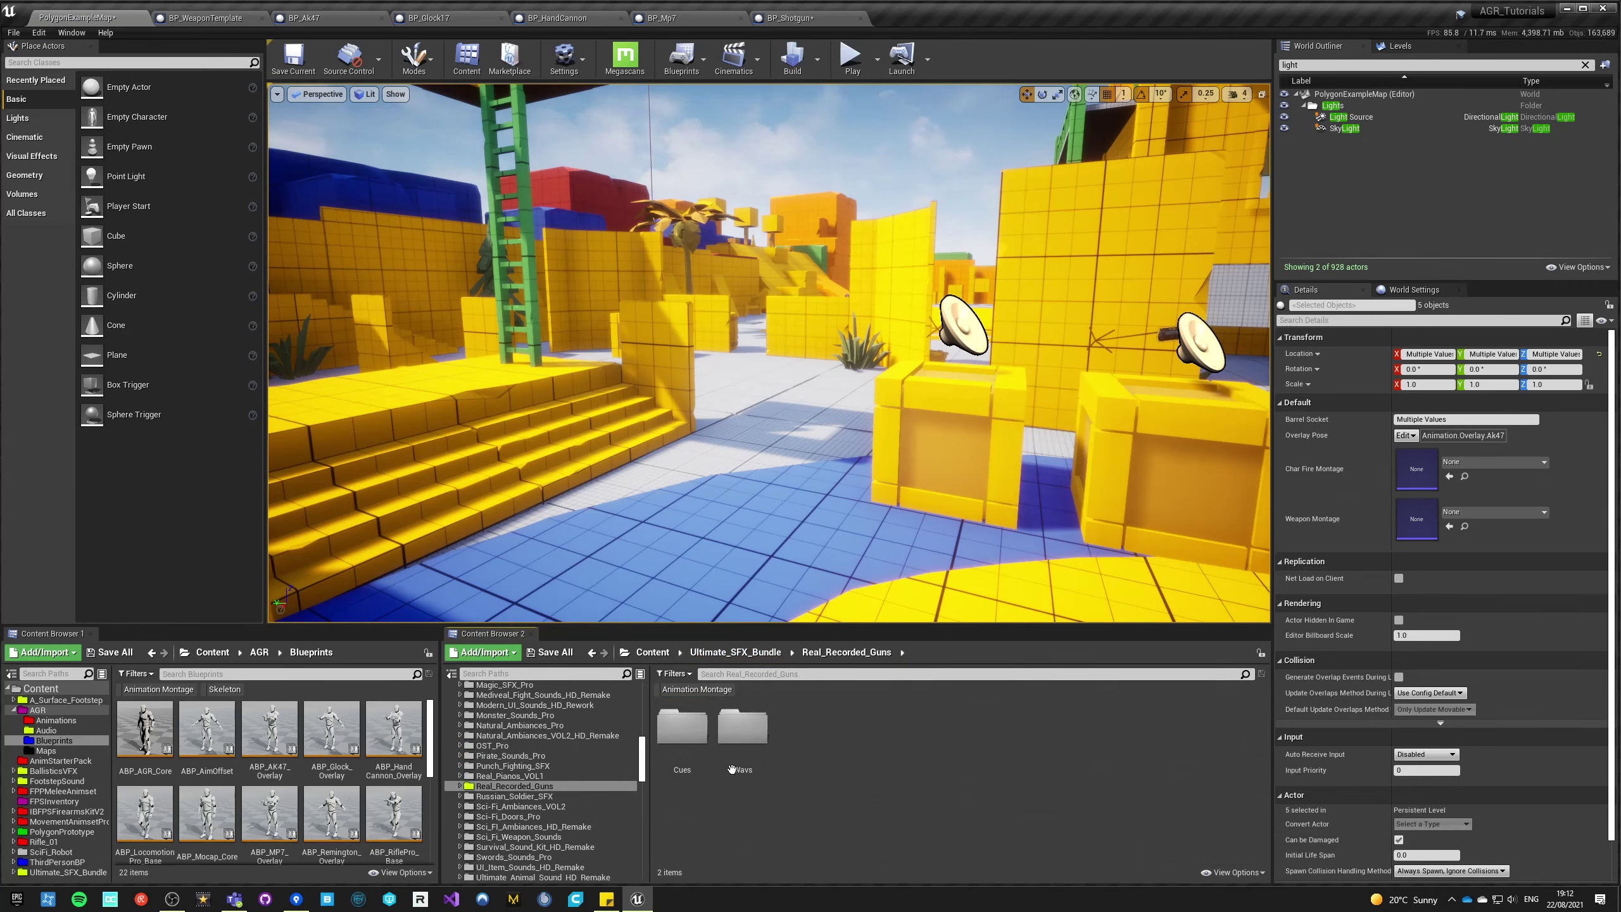
double_click(681, 729)
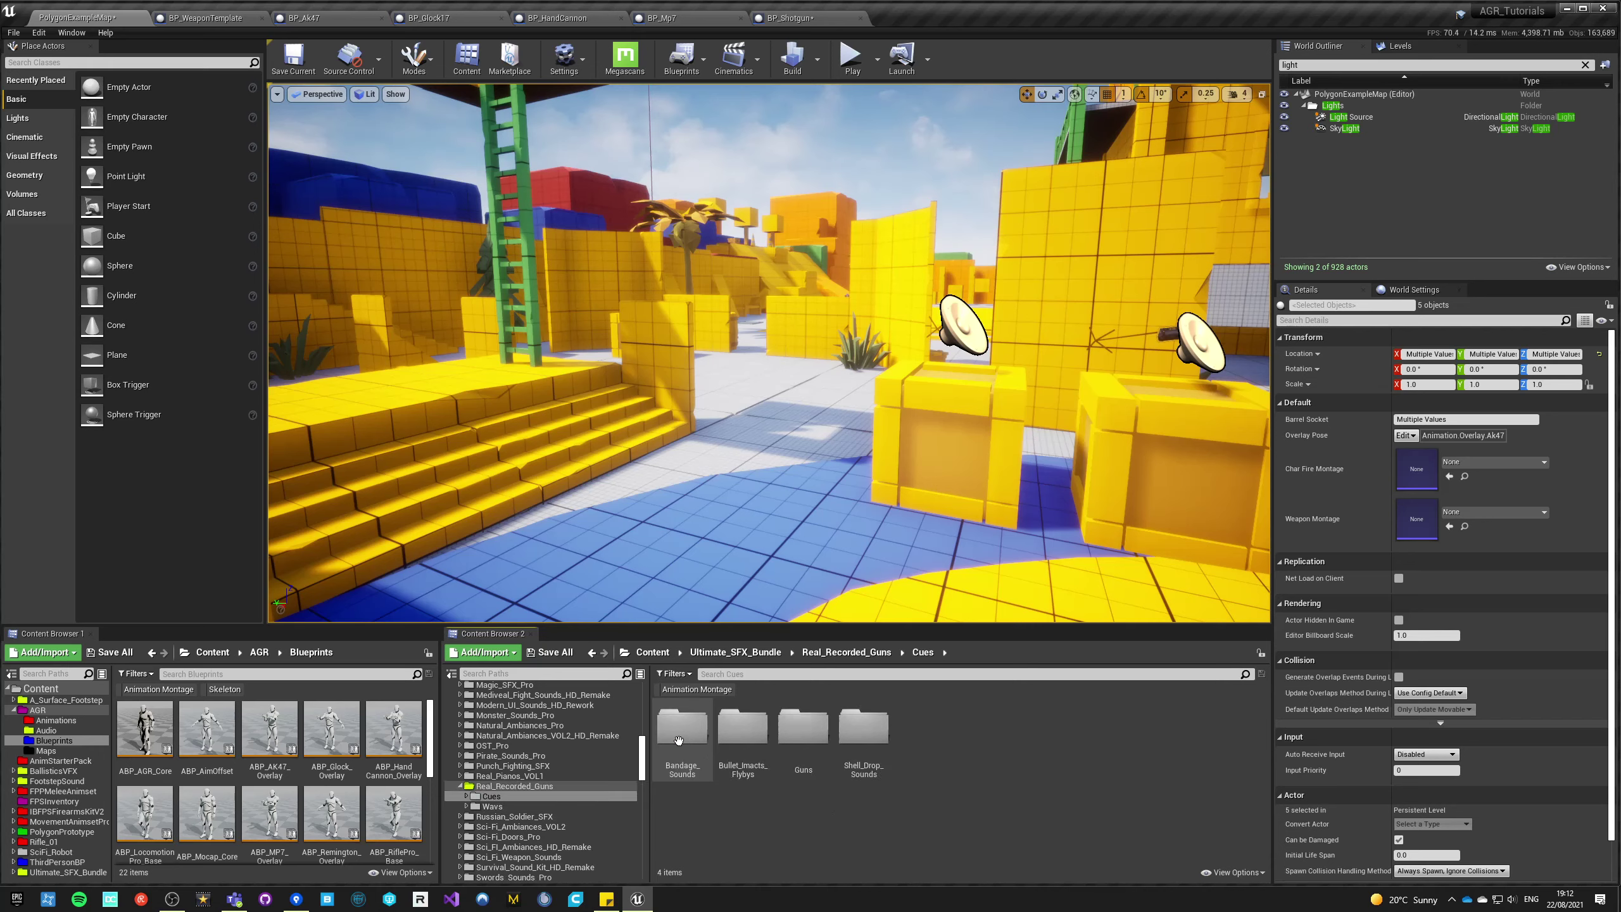
double_click(797, 733)
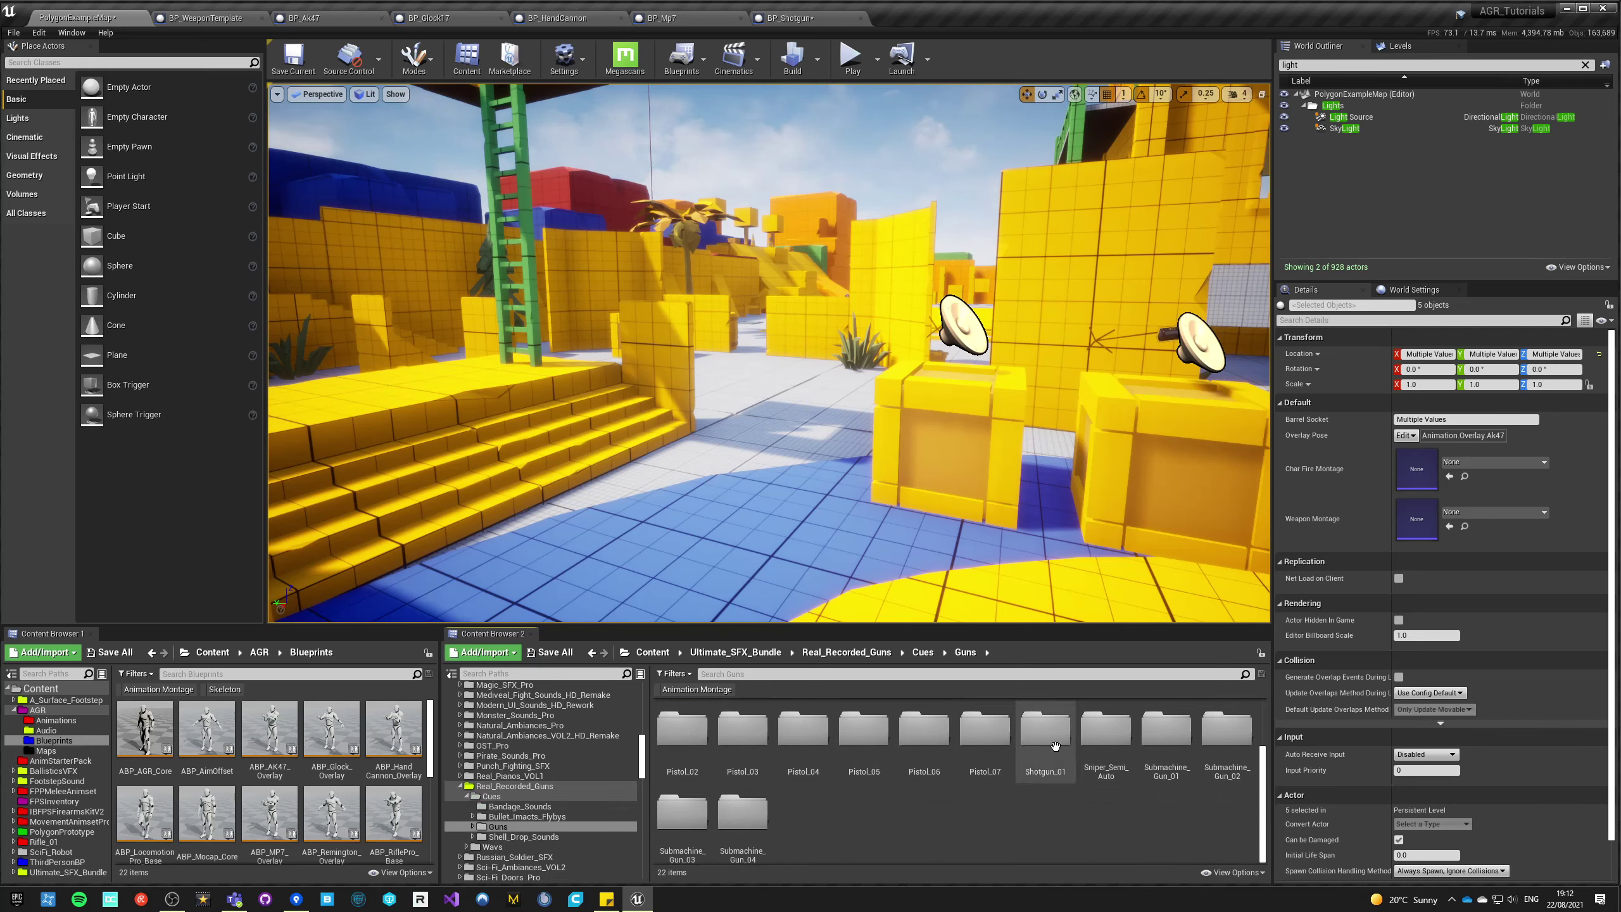
double_click(1053, 744)
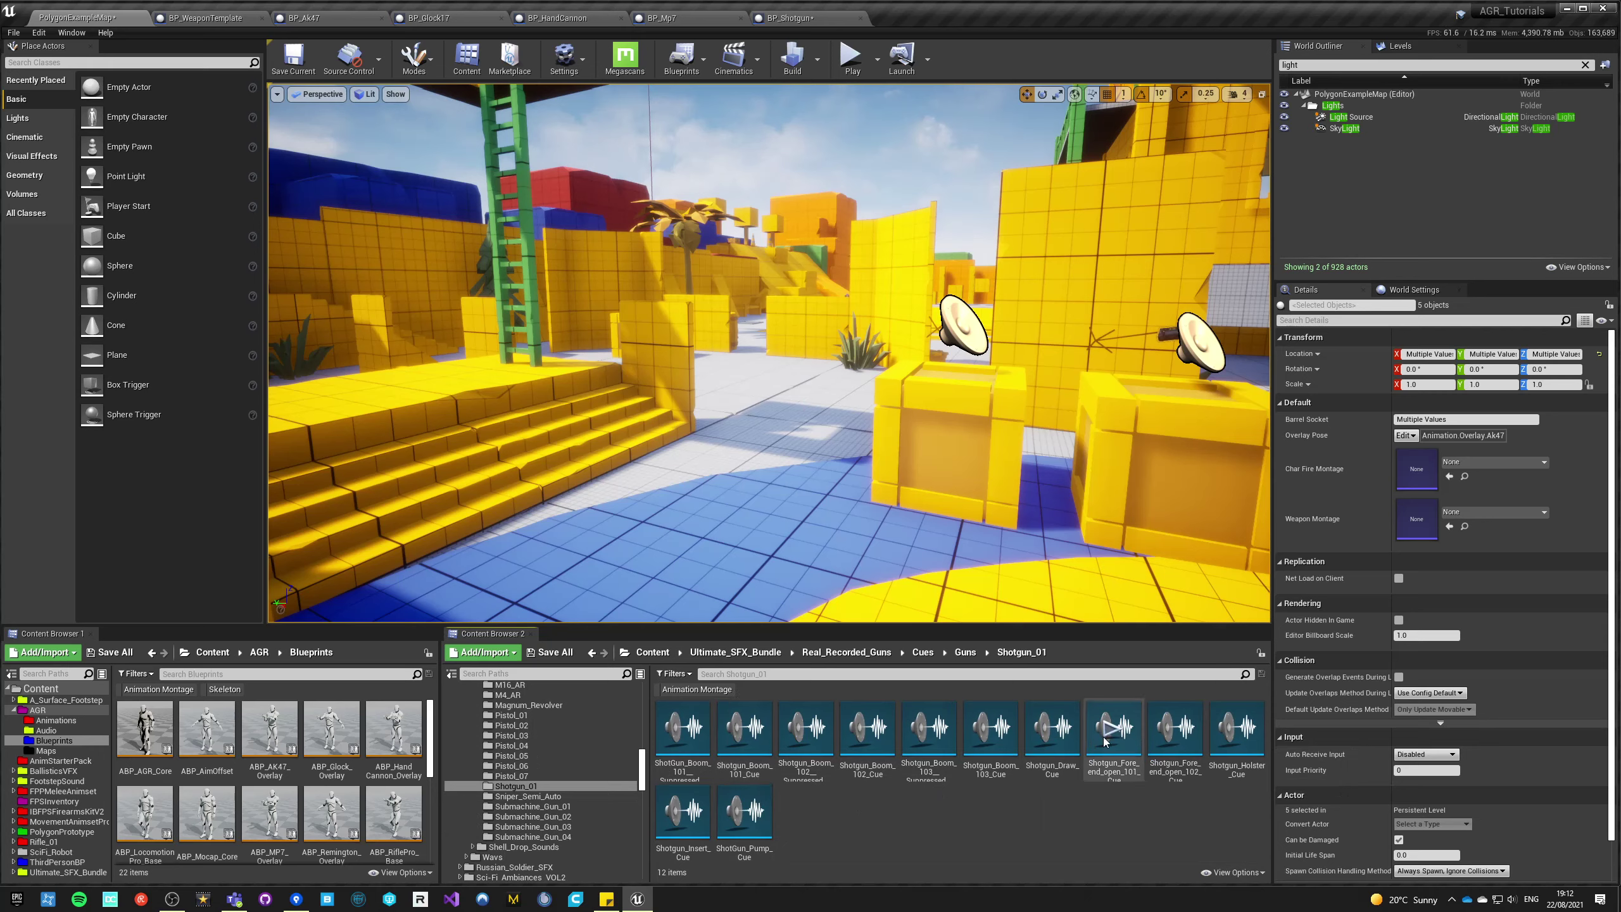
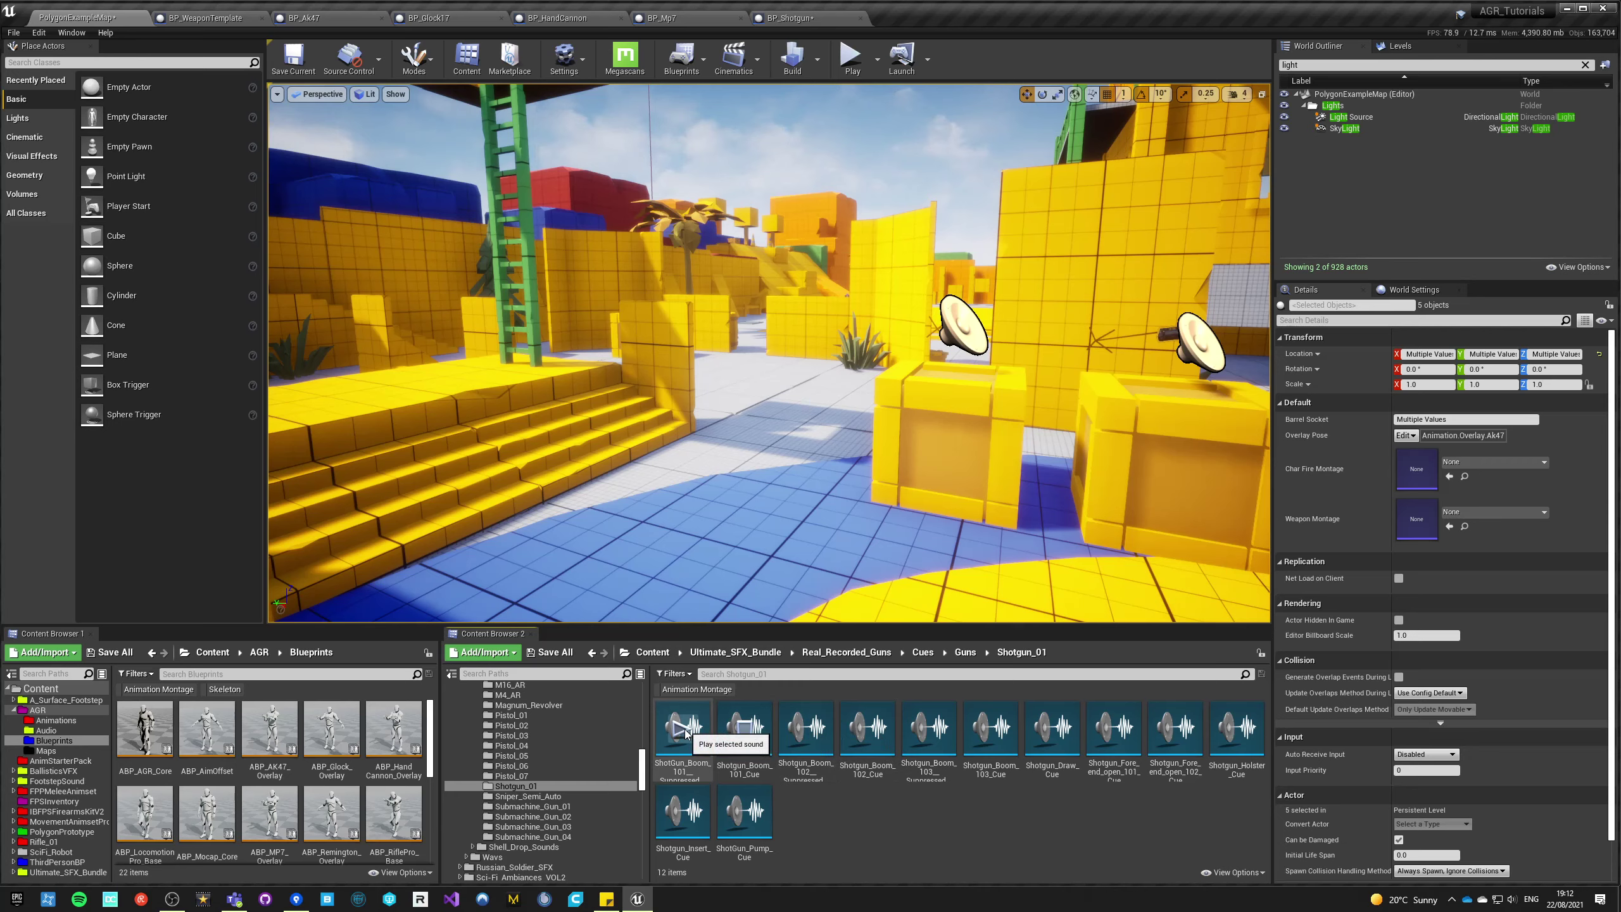
- Assign Shotgun_Boom_101_Cue as the sound of BP_Shotgun's inherited Audio component
click(743, 729)
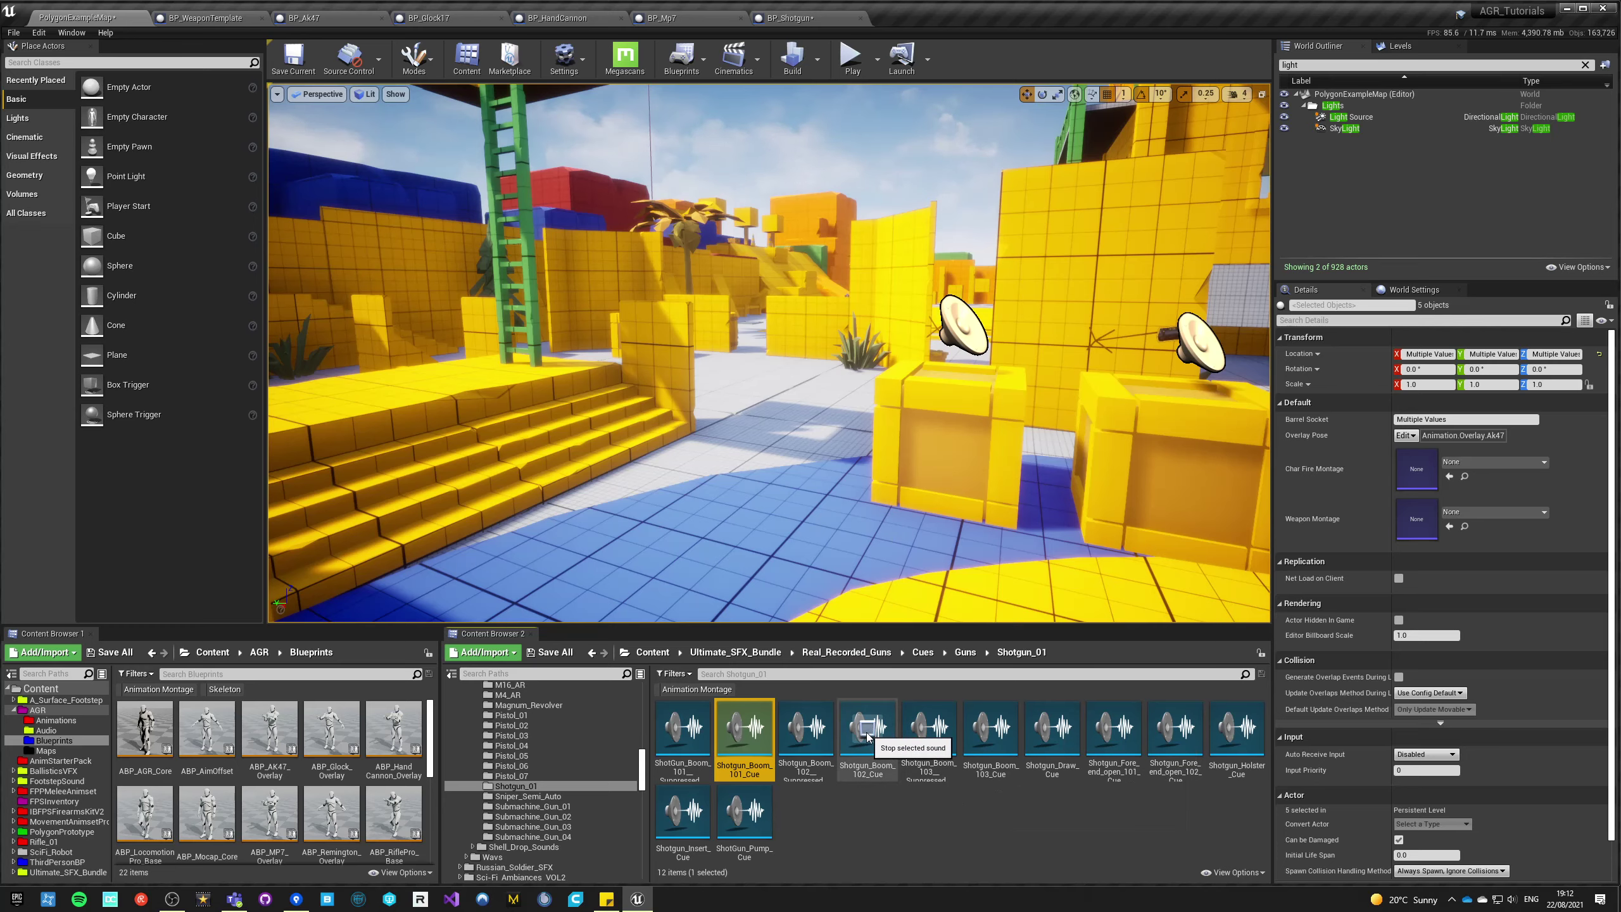
click(763, 18)
click(1460, 318)
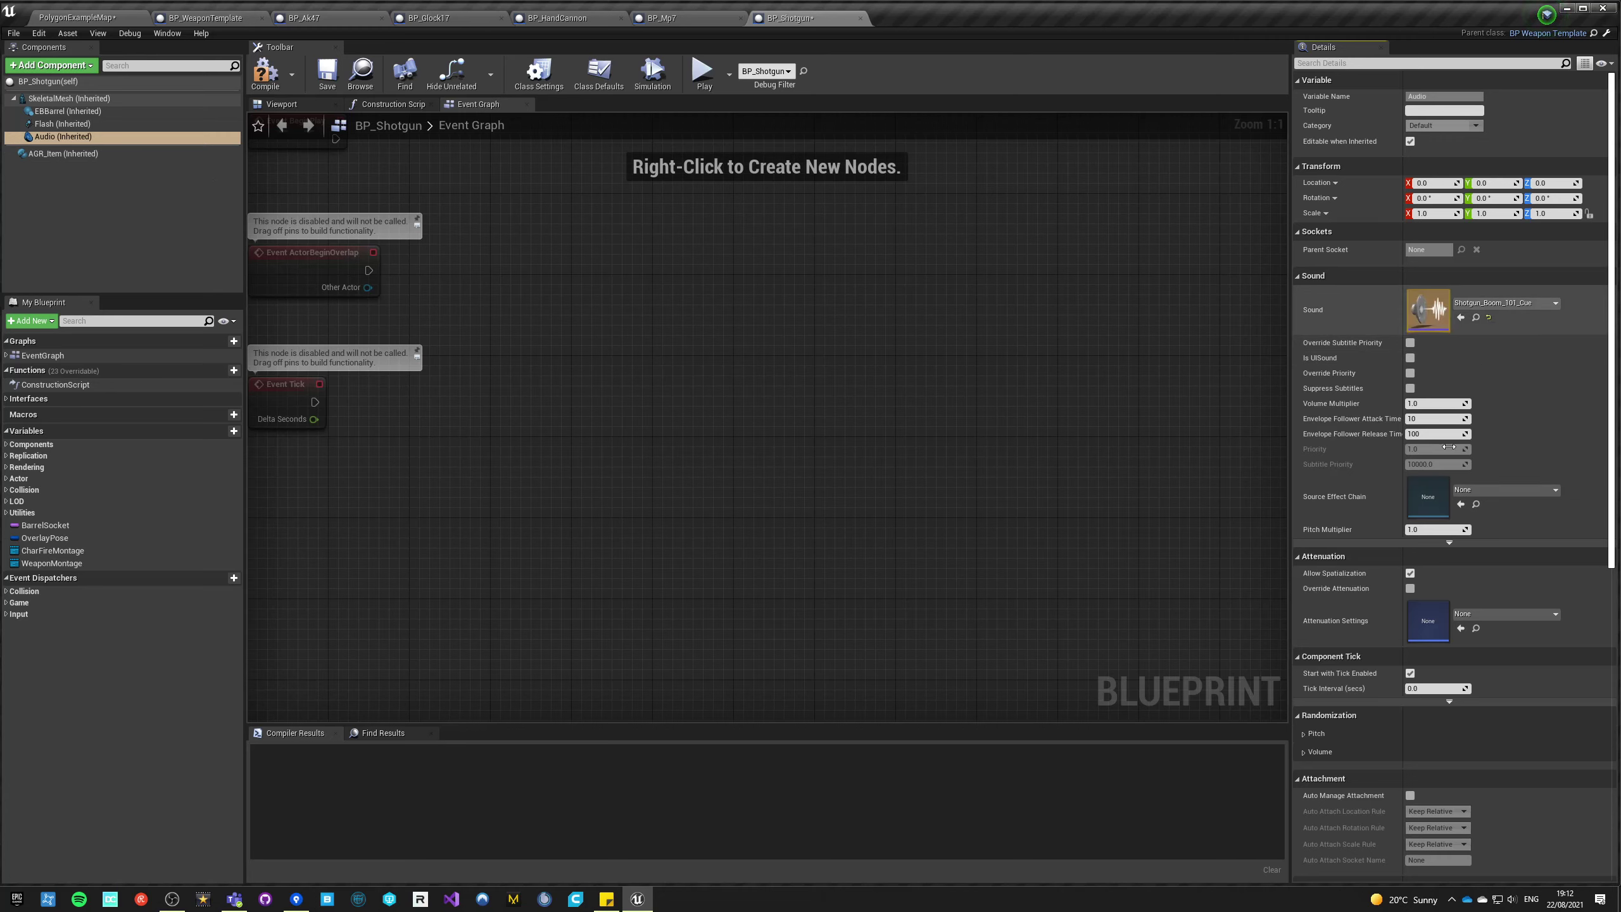
click(1496, 613)
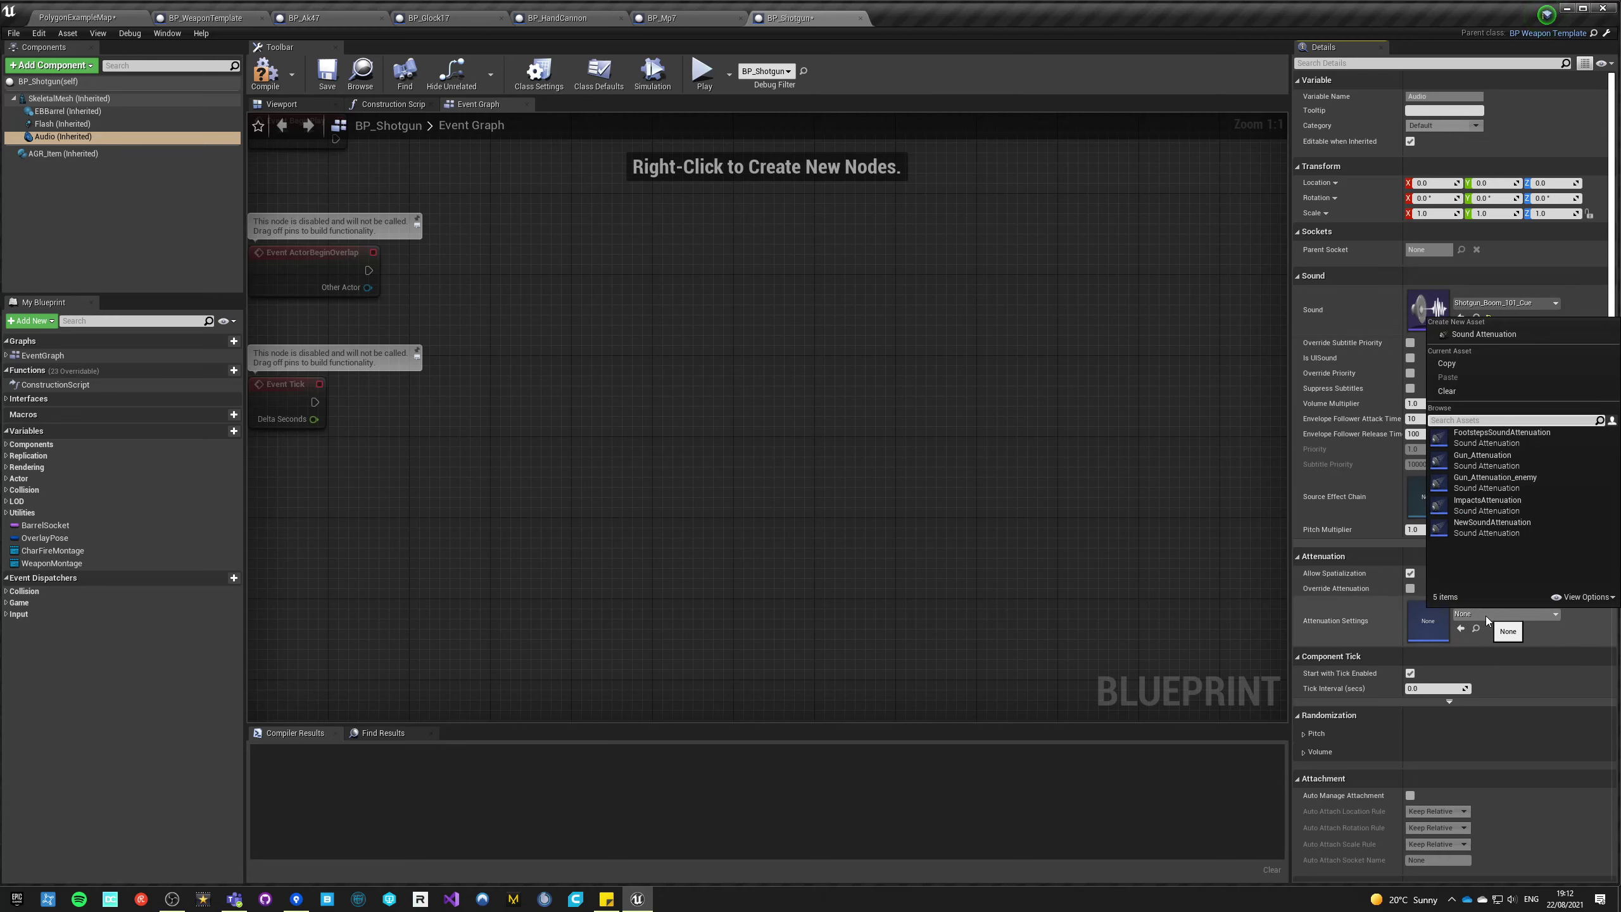
click(804, 460)
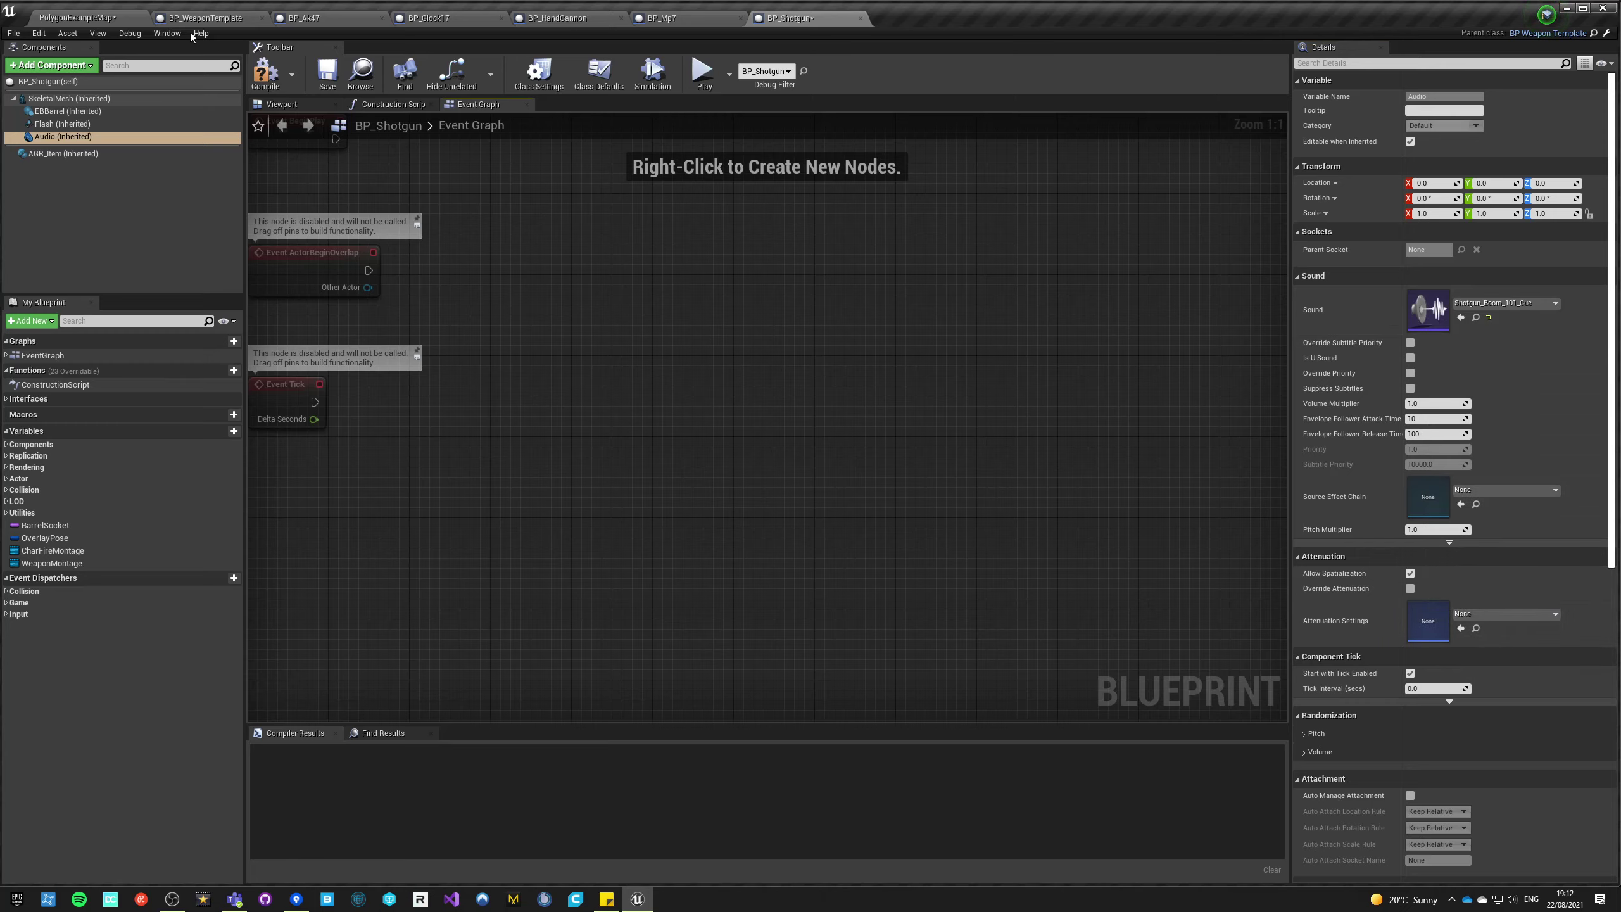
- Open the BP_WeaponTemplate blueprint from the FPSInventory content folder
click(117, 17)
click(641, 653)
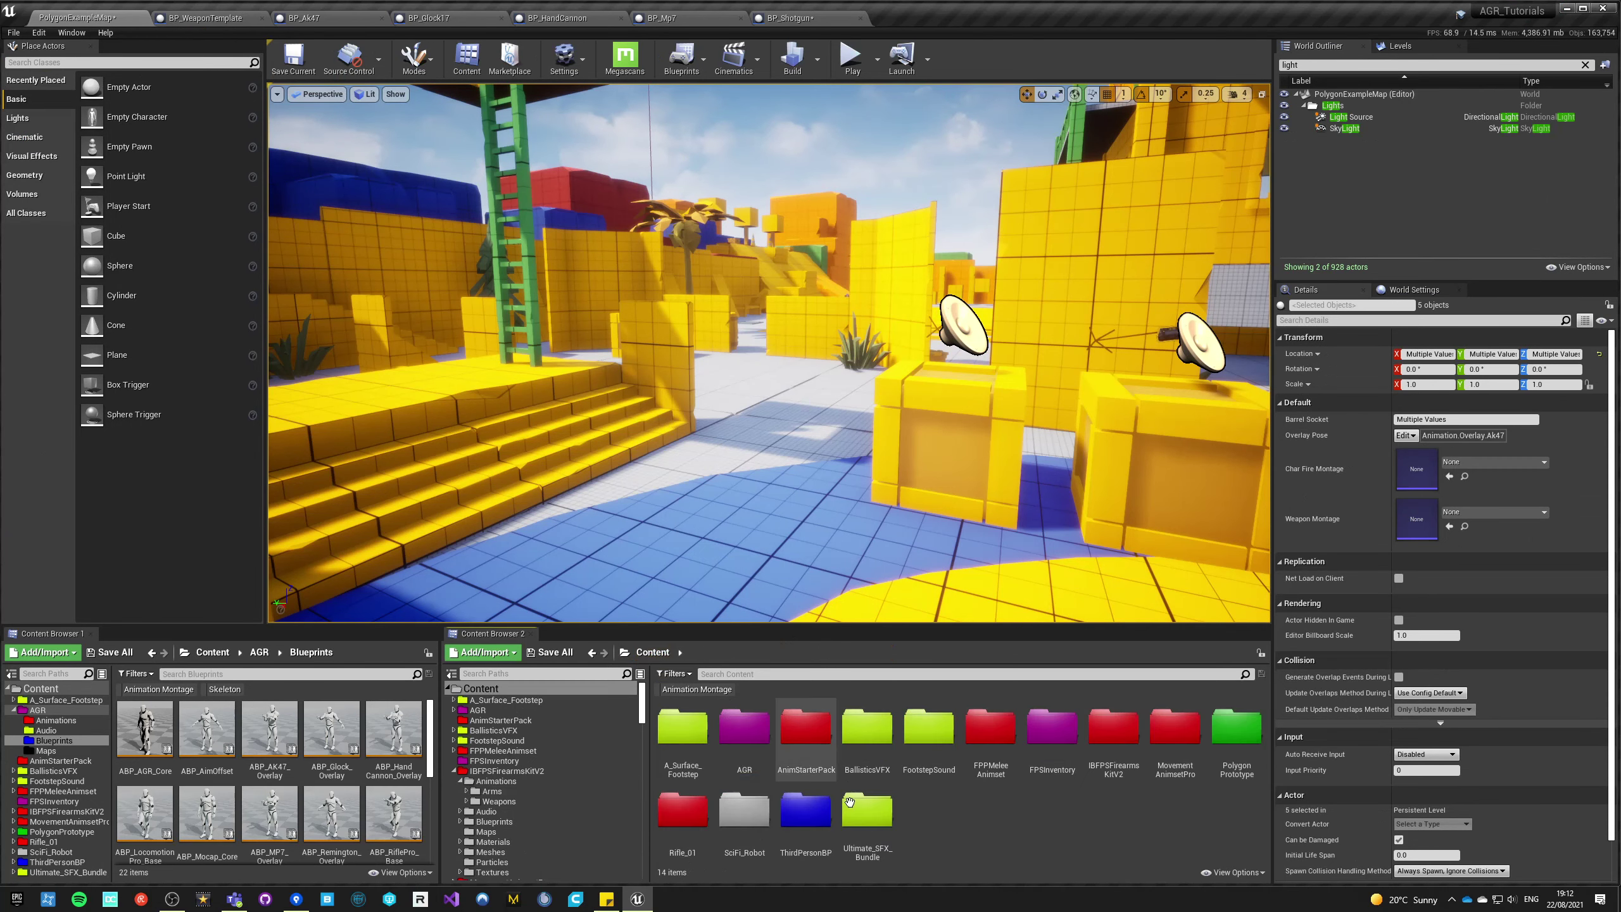
double_click(1052, 728)
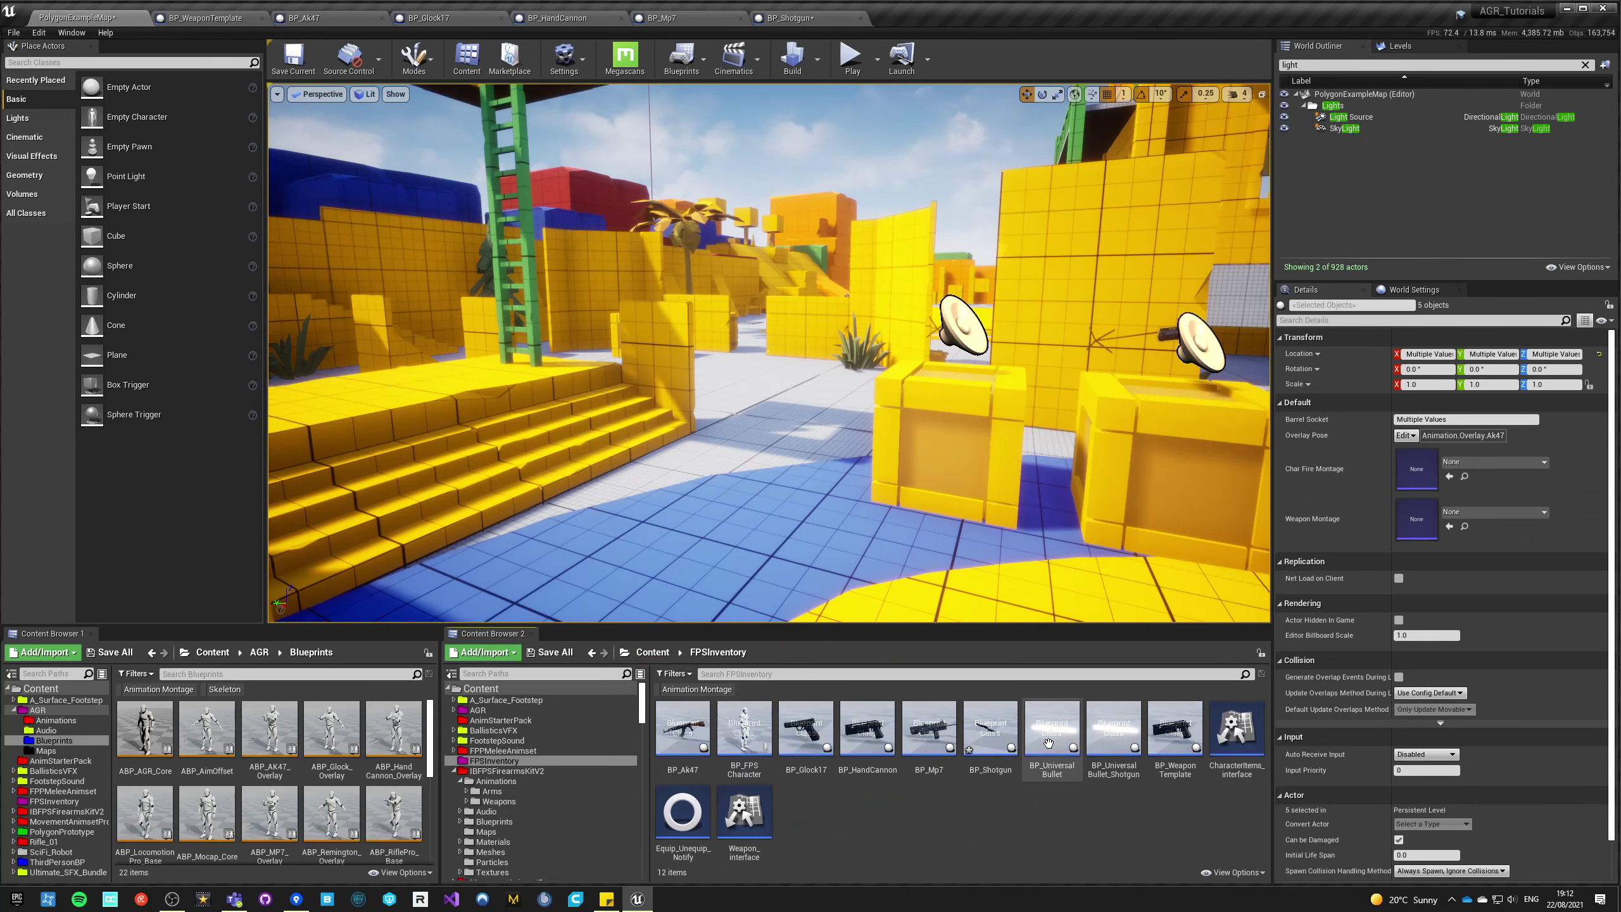
double_click(1174, 729)
- Set the attenuation settings of BP_WeaponTemplate's Audio component to Gun_Attenuation and compile the blueprint
click(45, 135)
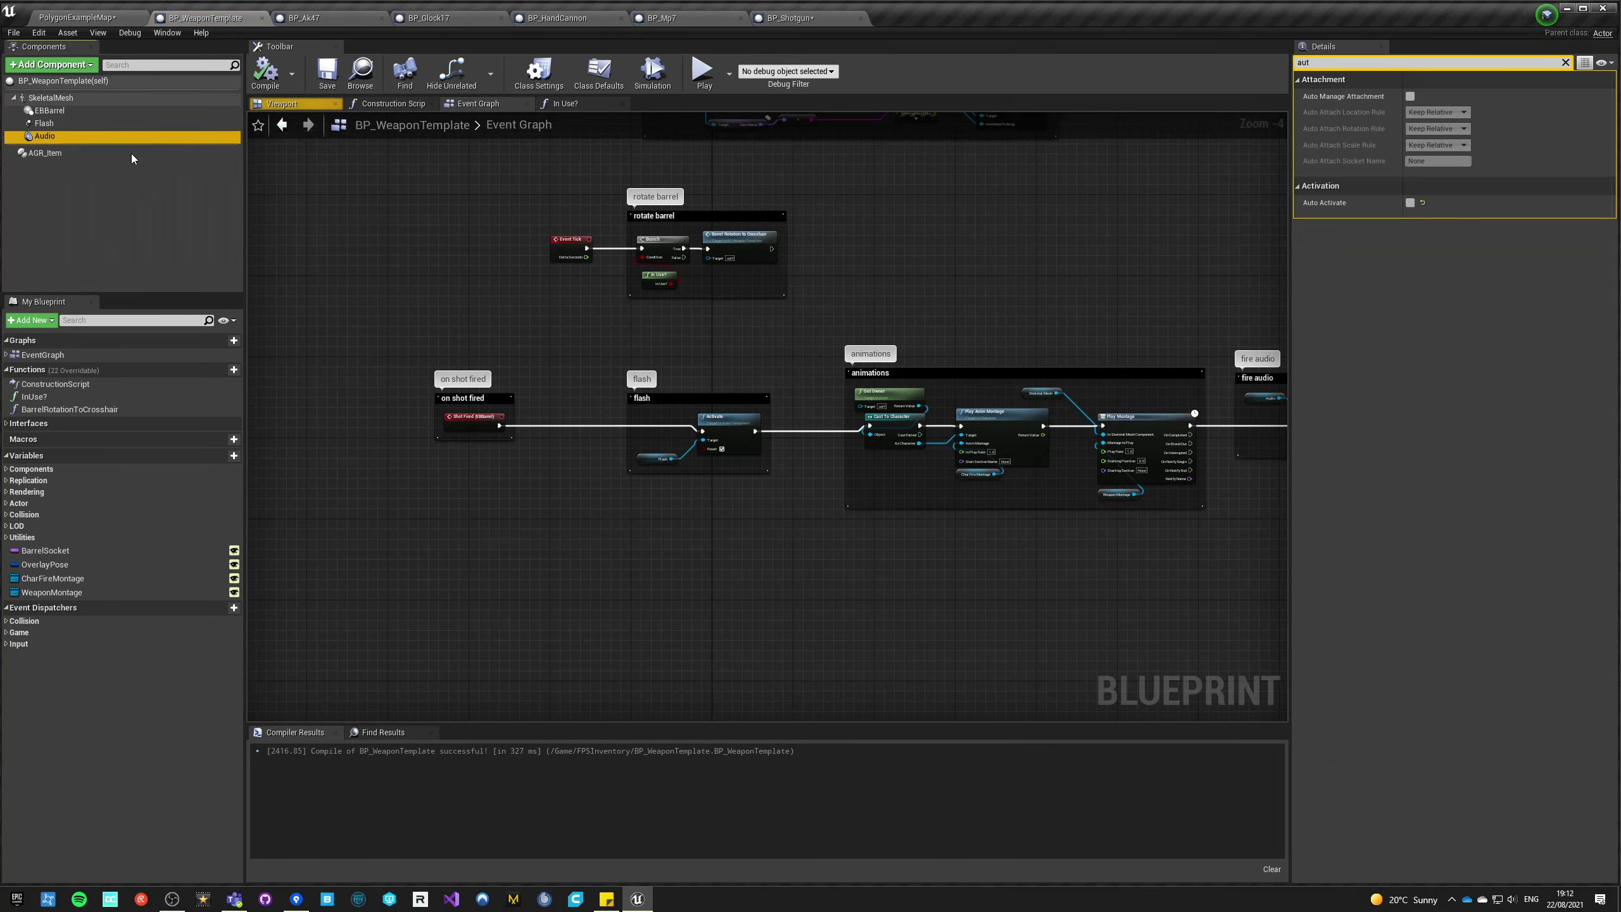
click(1331, 63)
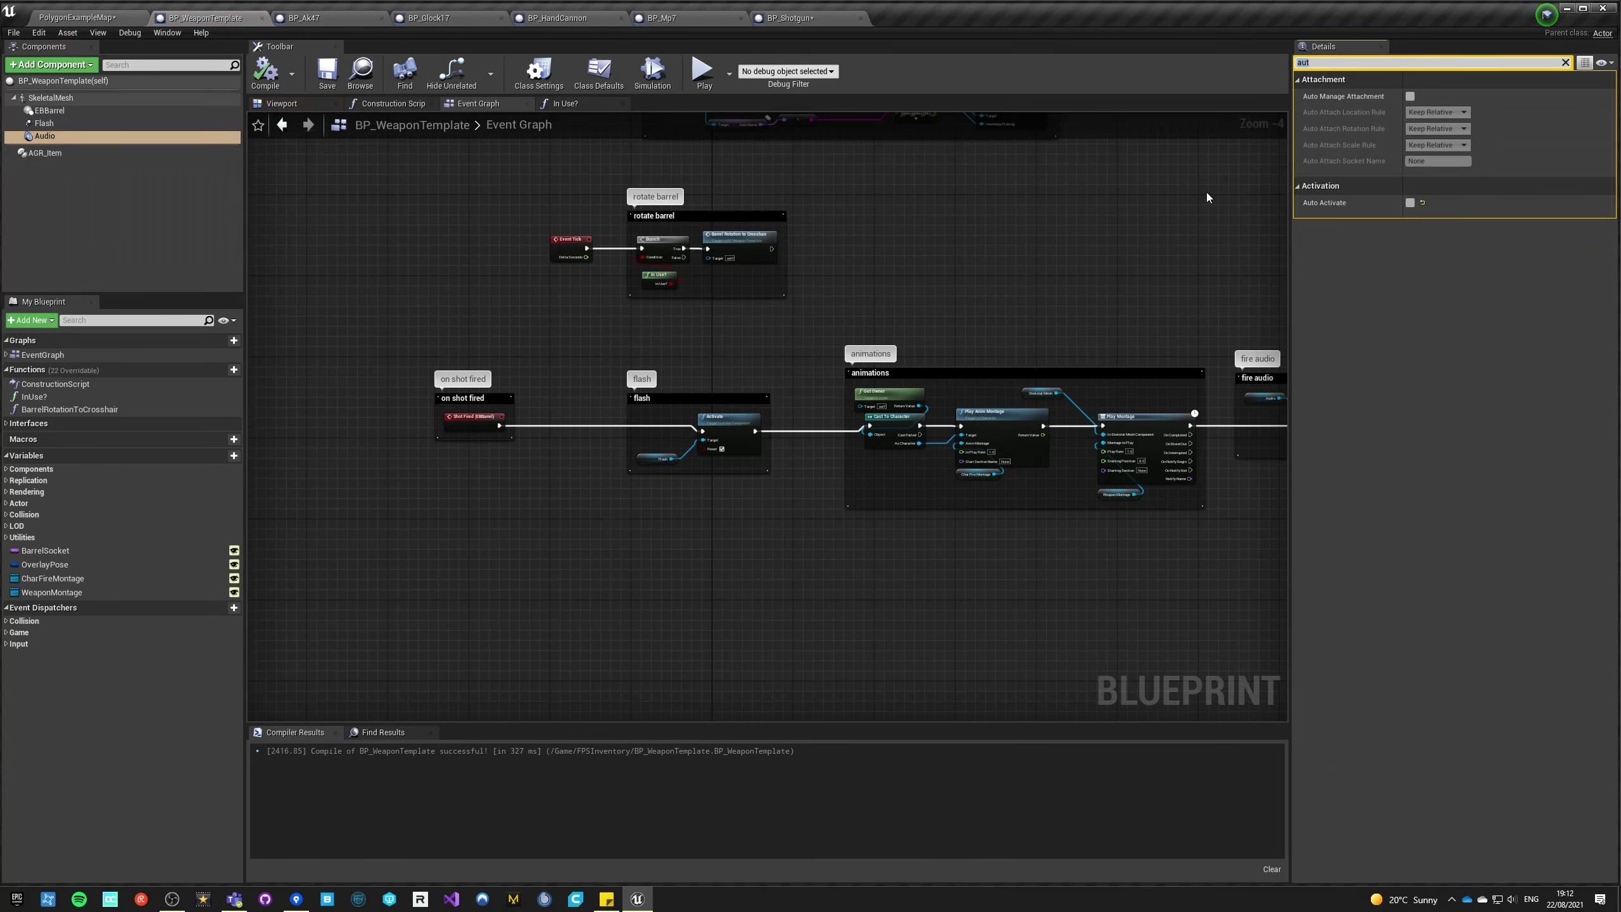
key(BackSpace)
key(BackSpace)
key(BackSpace)
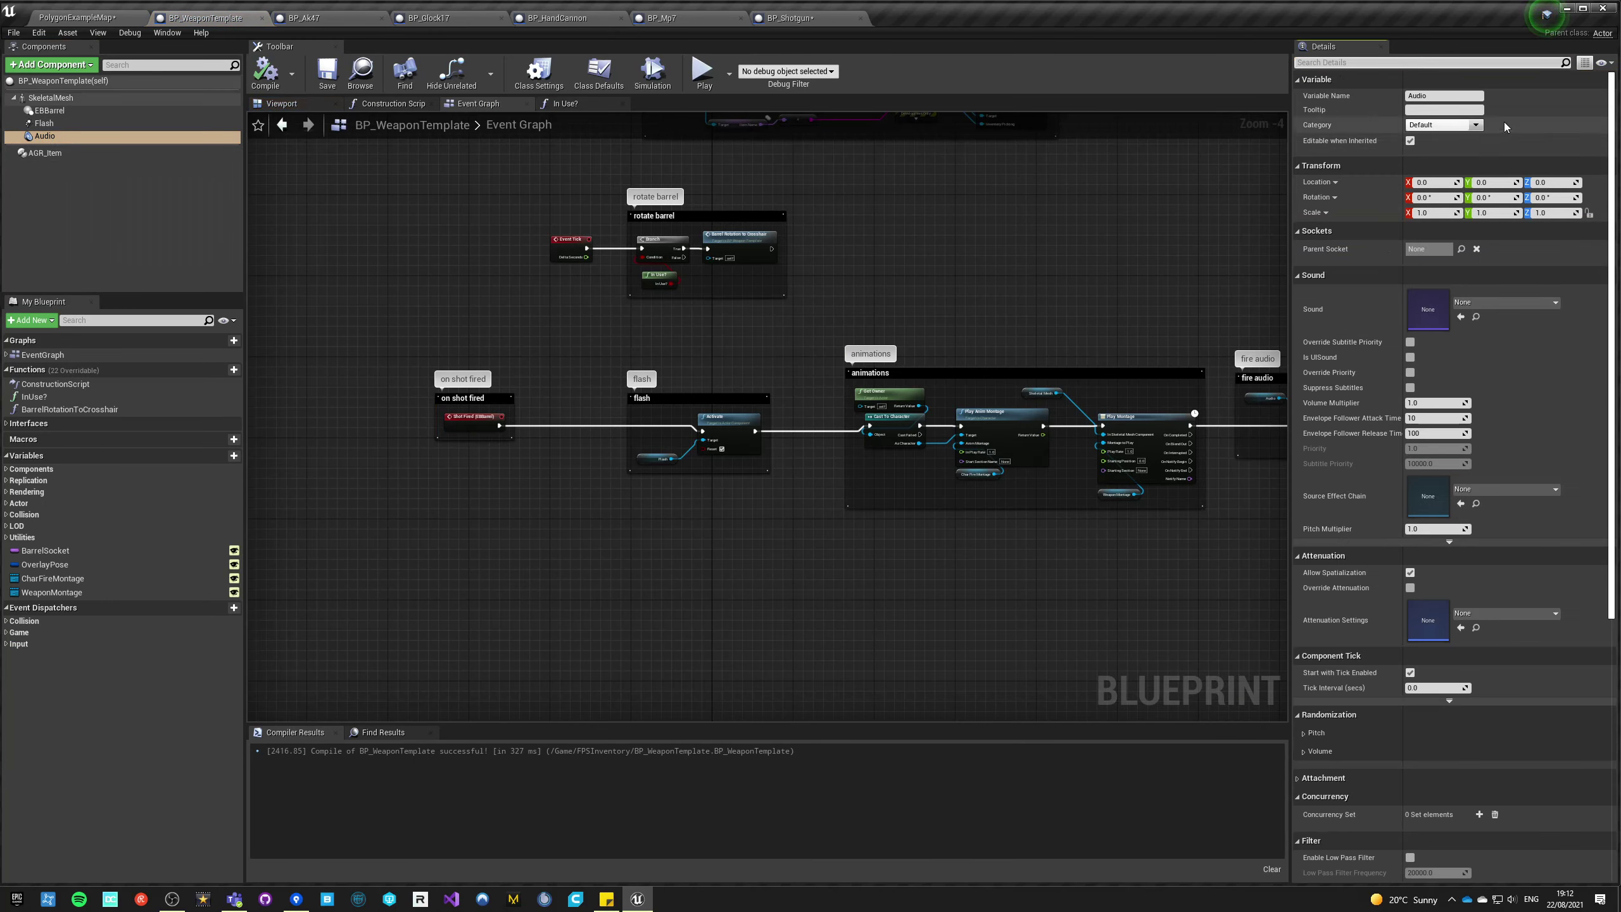
click(1504, 614)
click(1505, 464)
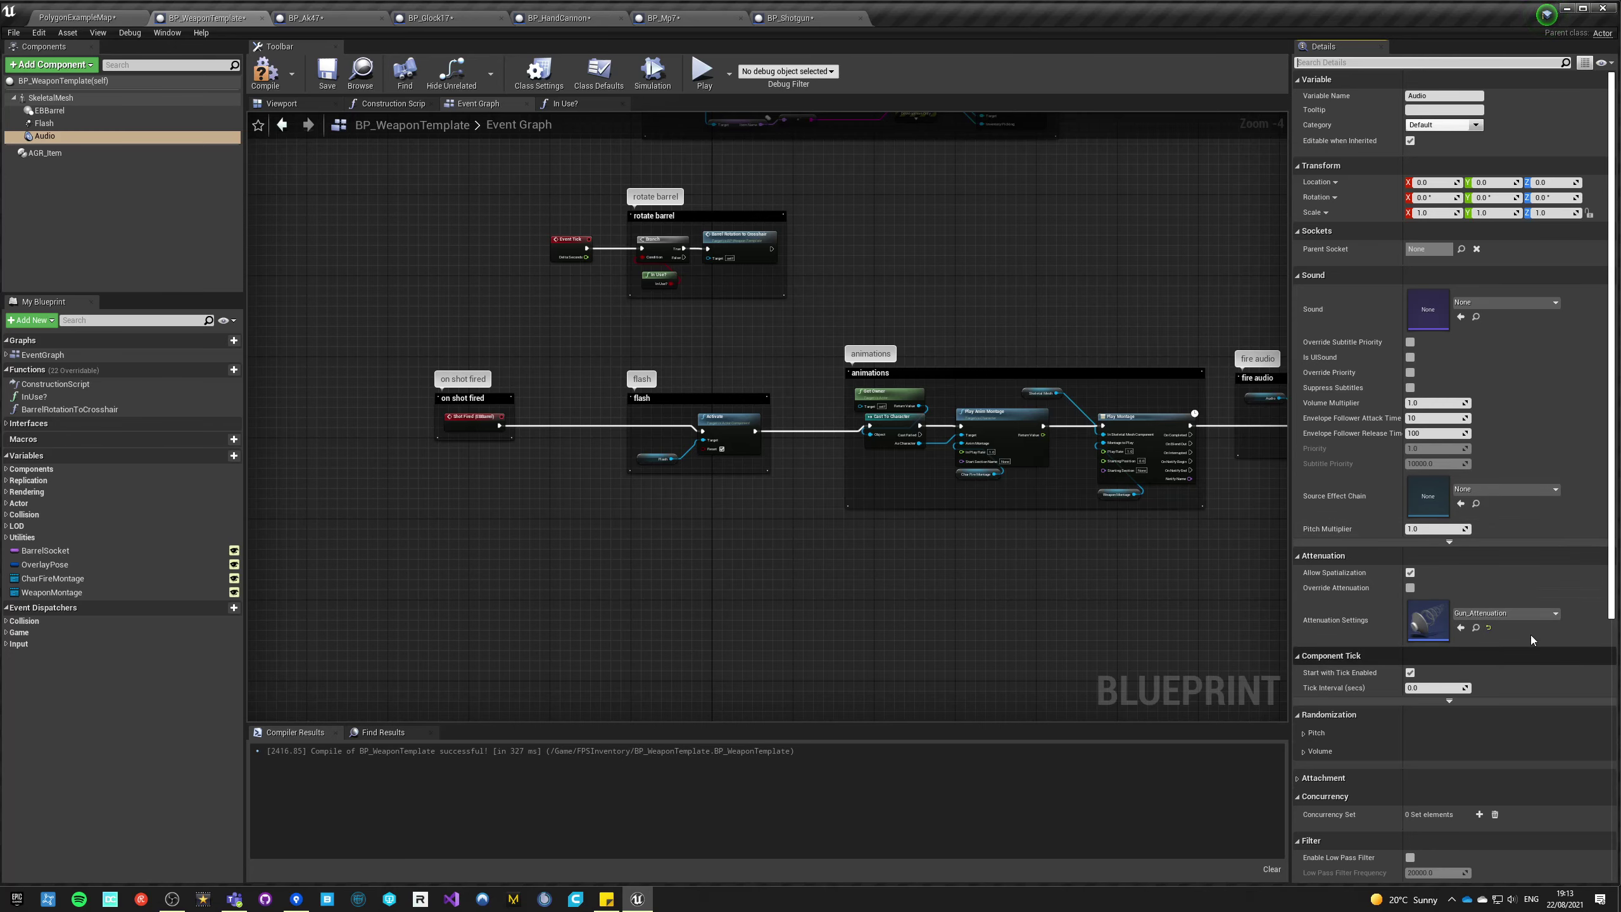
click(266, 71)
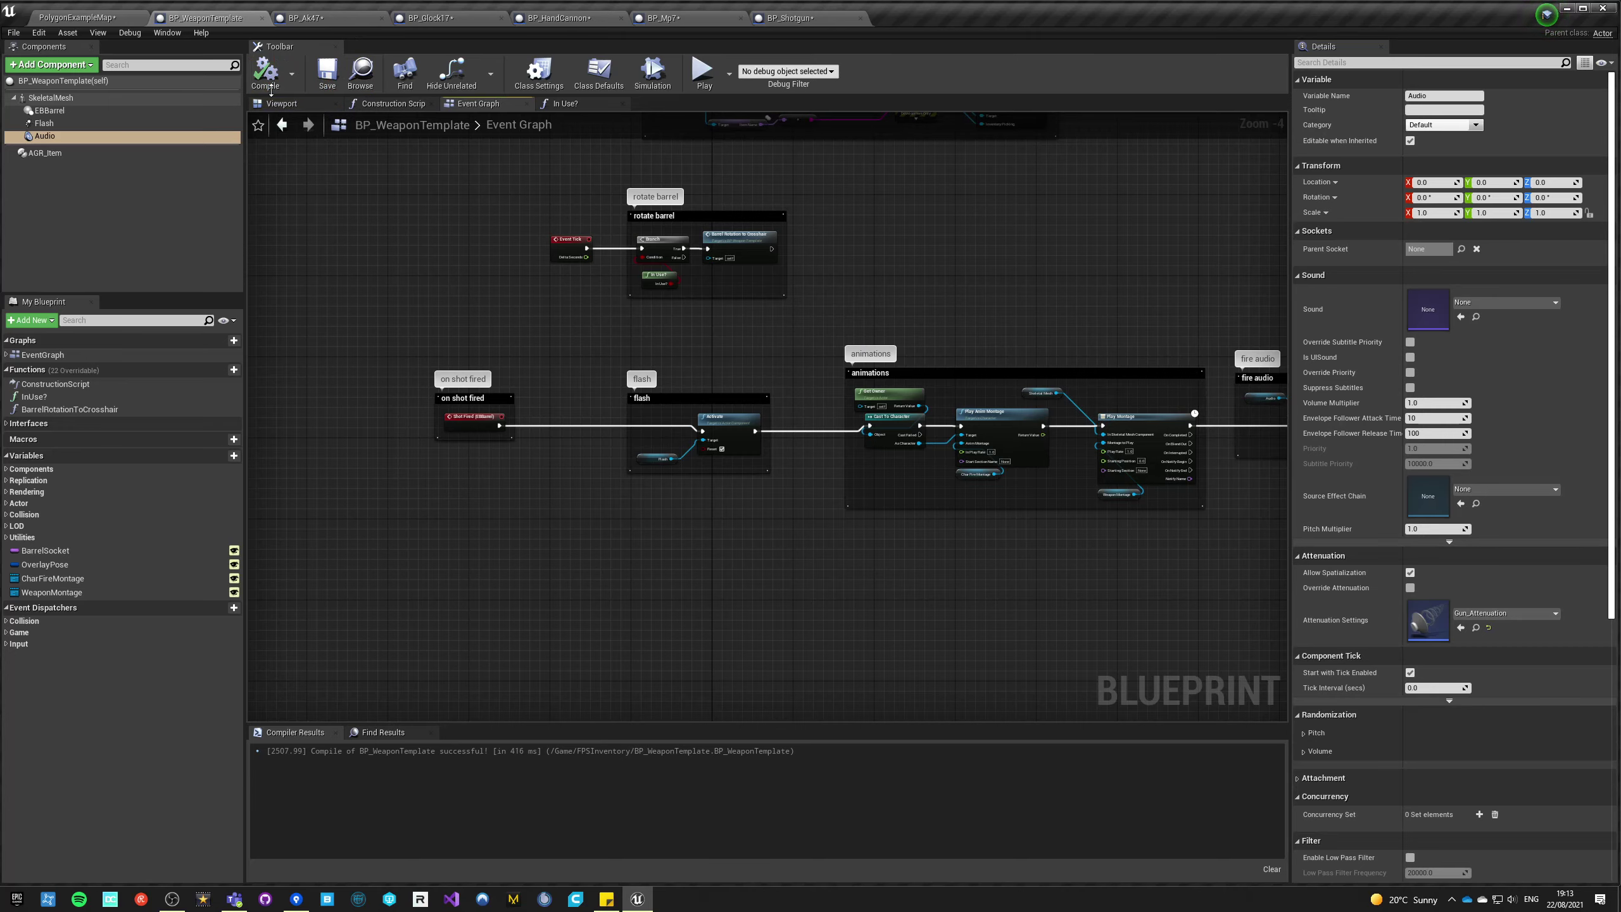
- In BP_Shotgun, set the CharFireMontage default to the ANIM_American_Fire_Montage from the Arms animations
click(792, 19)
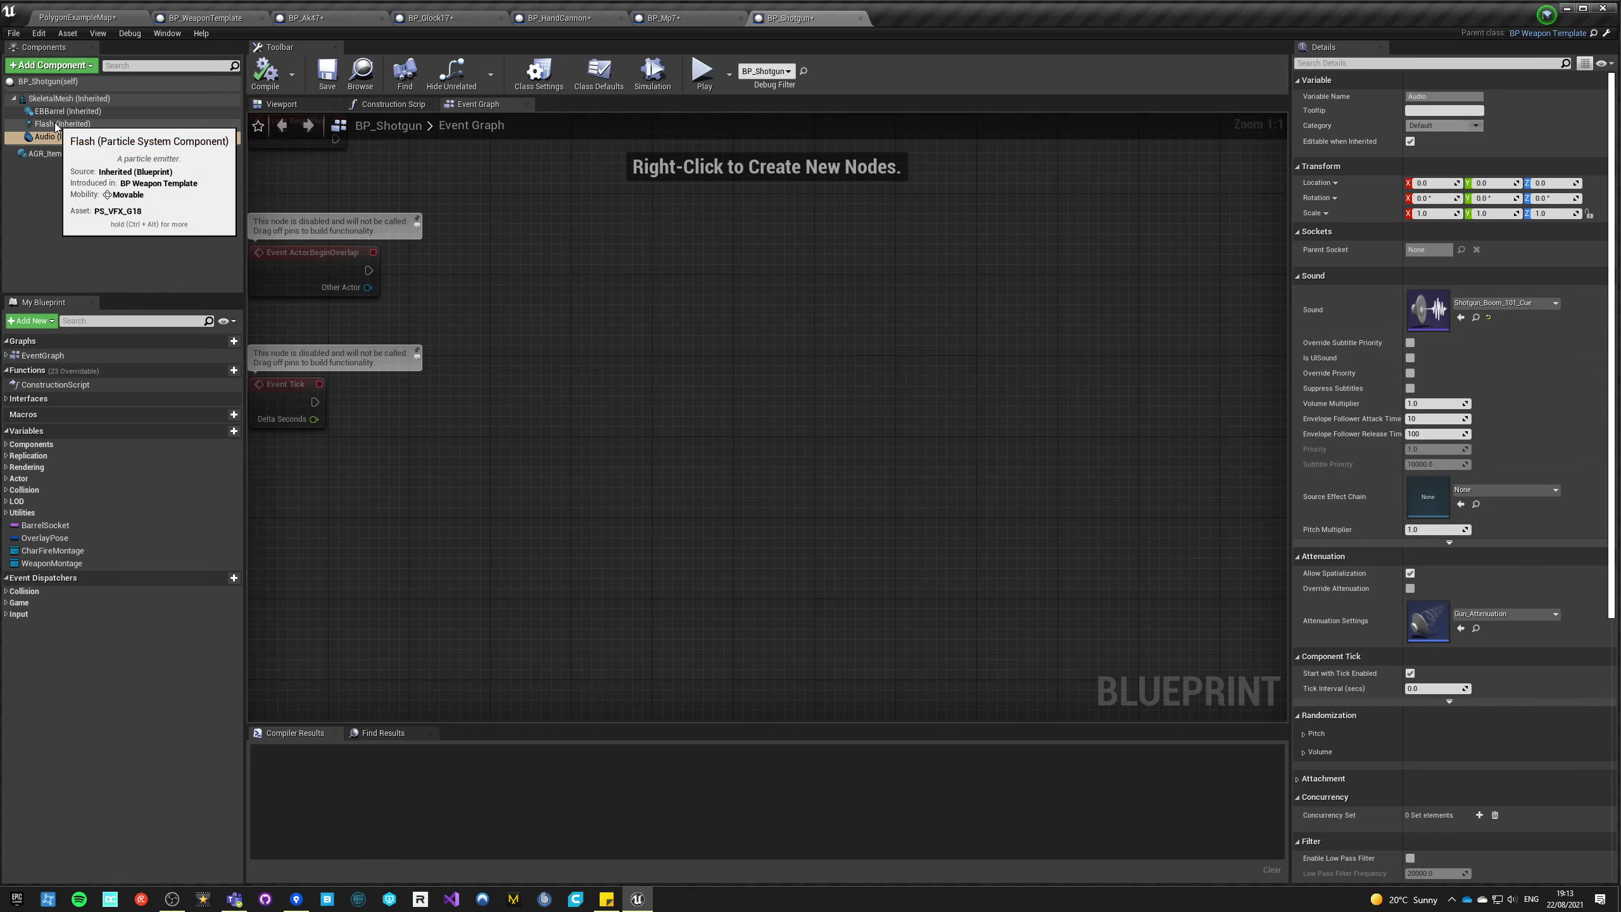
click(52, 550)
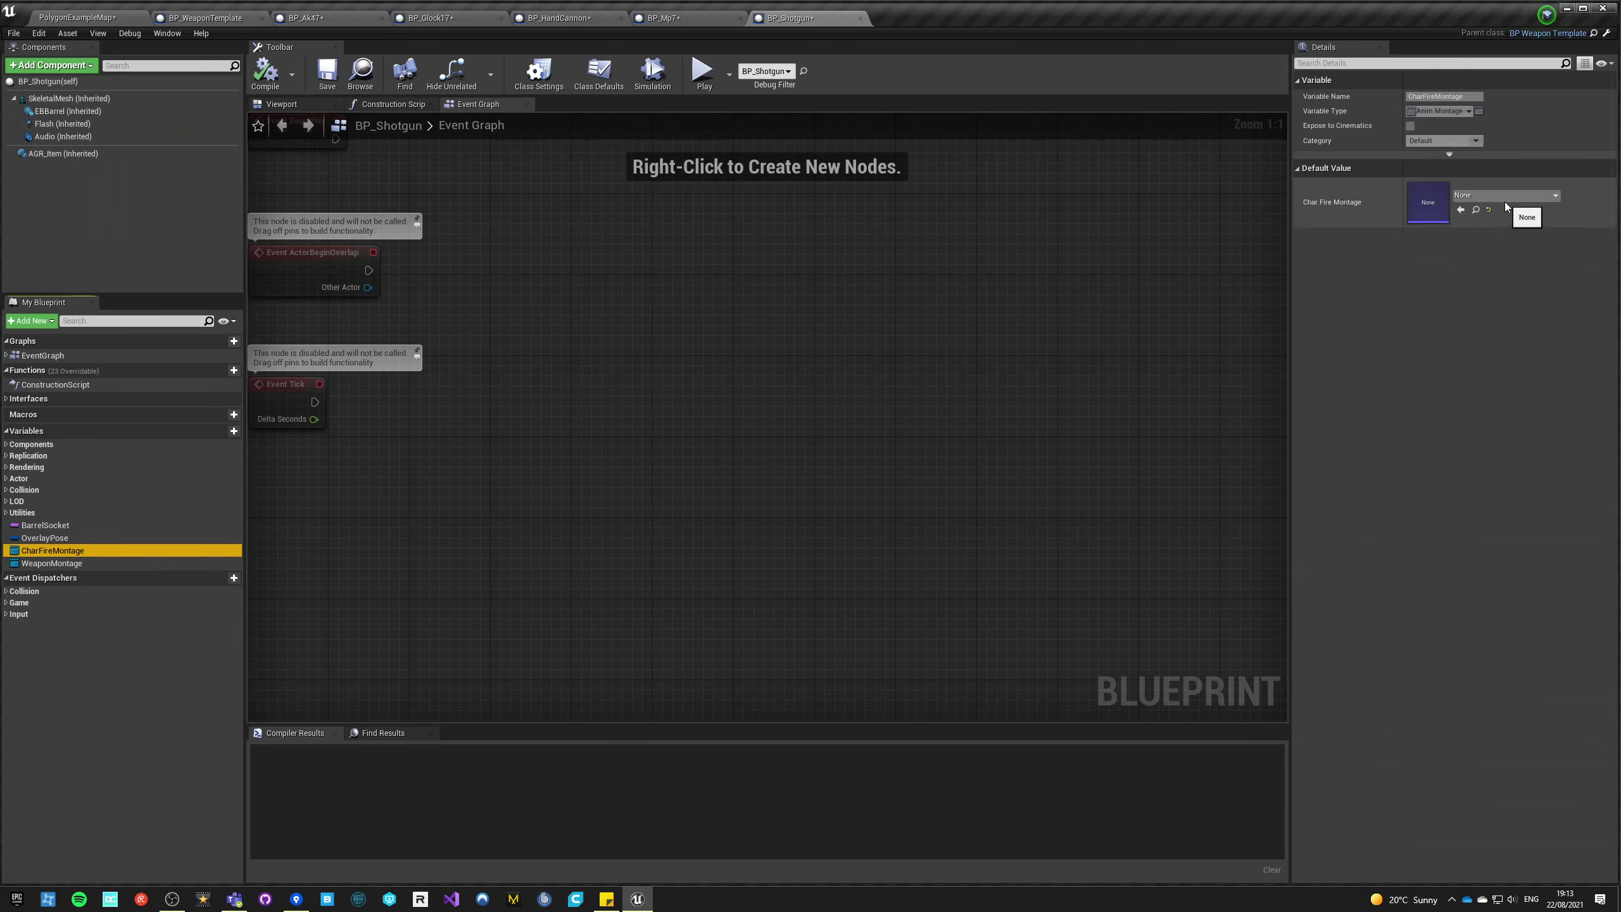
click(1503, 197)
text(american)
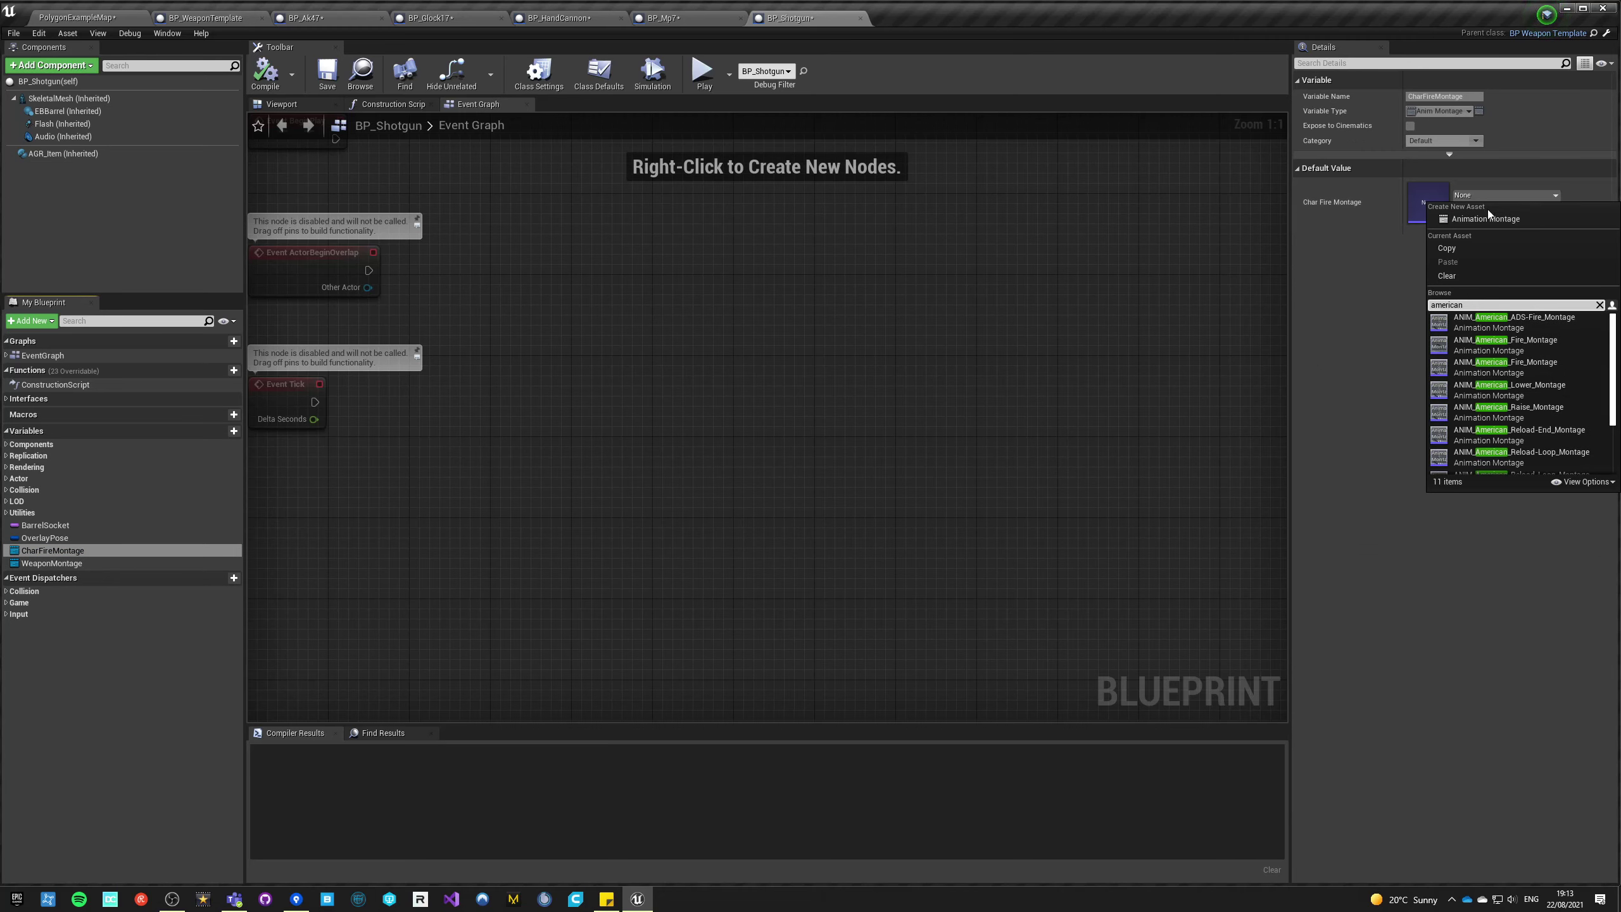
mouse_move(1546, 349)
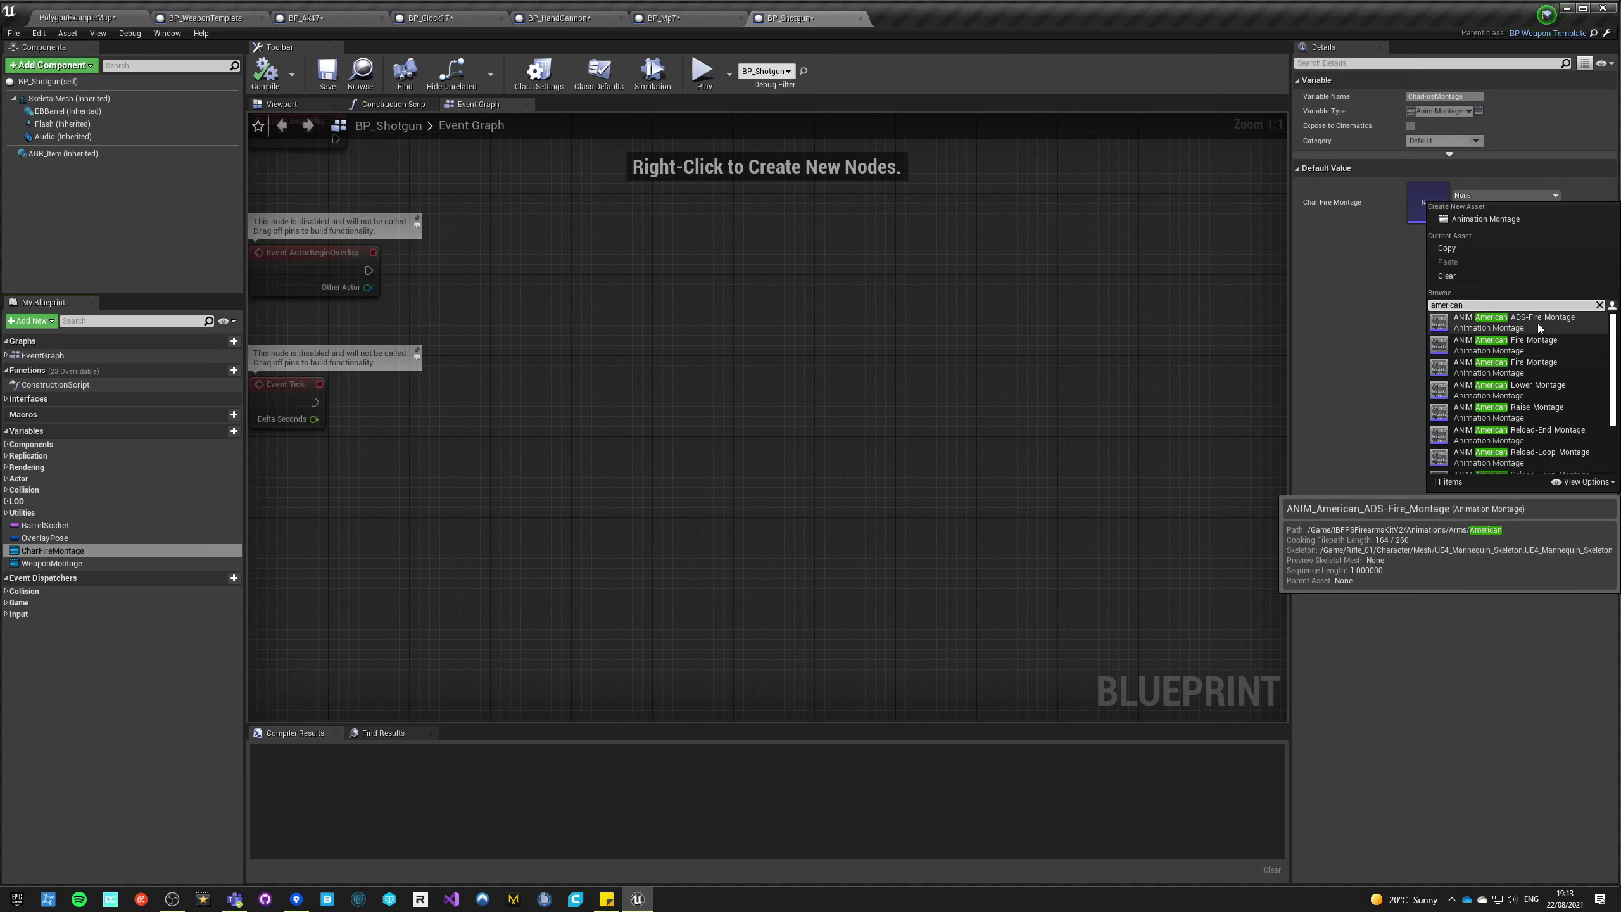
click(1532, 370)
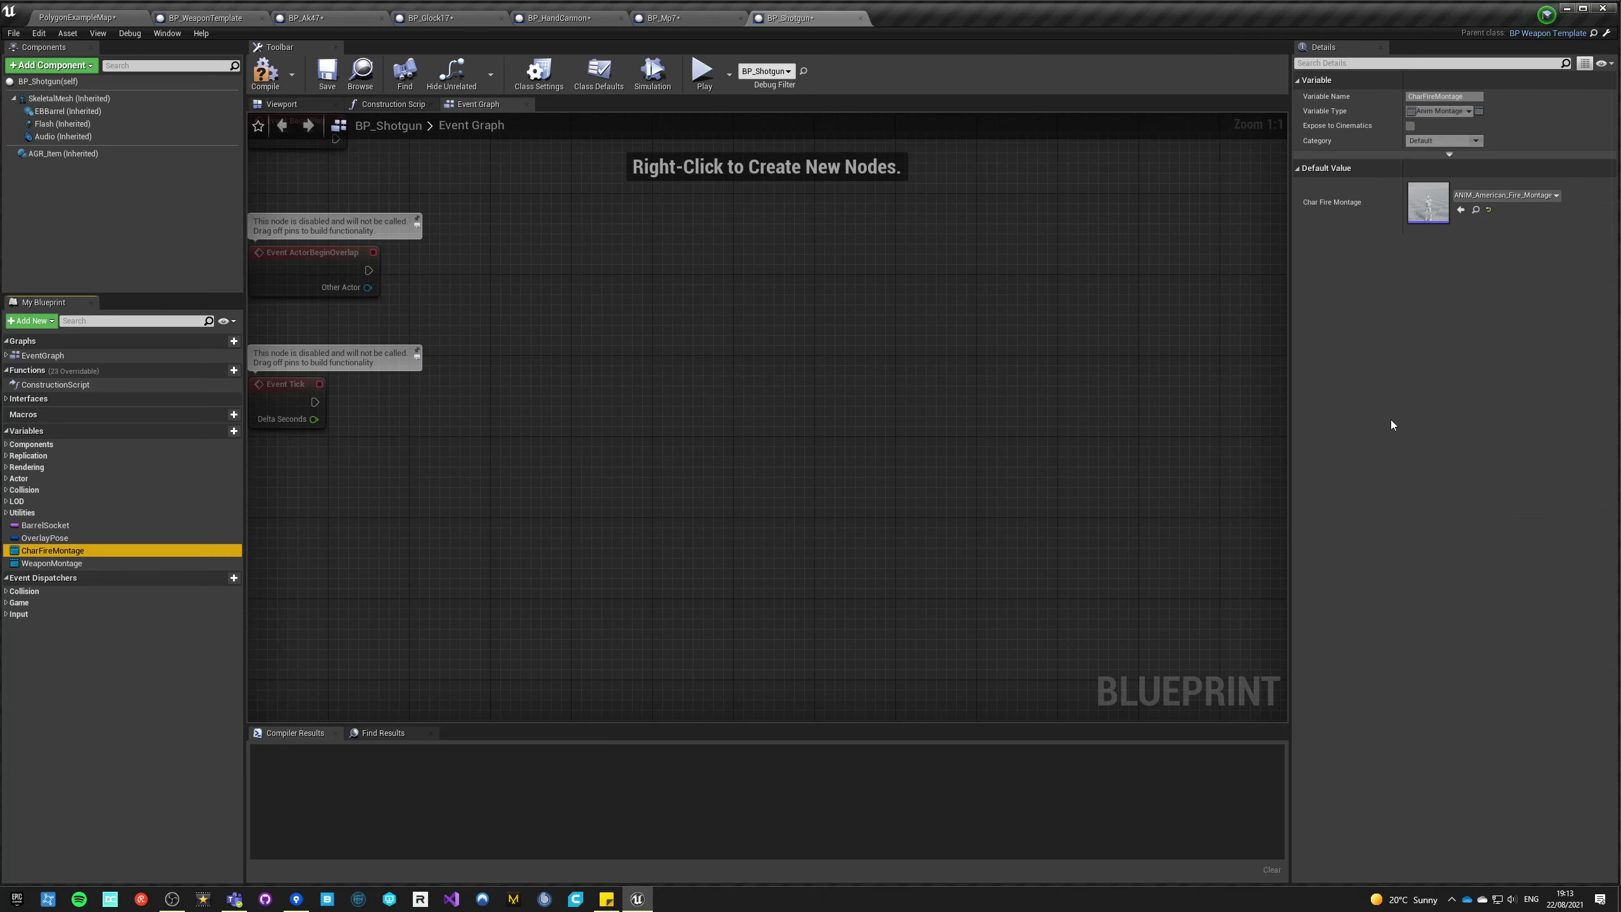
- Set the shotgun's WeaponMontage default to the other ANIM_American_Fire_Montage, the one for the weapon
click(56, 563)
click(1515, 200)
text(american fire)
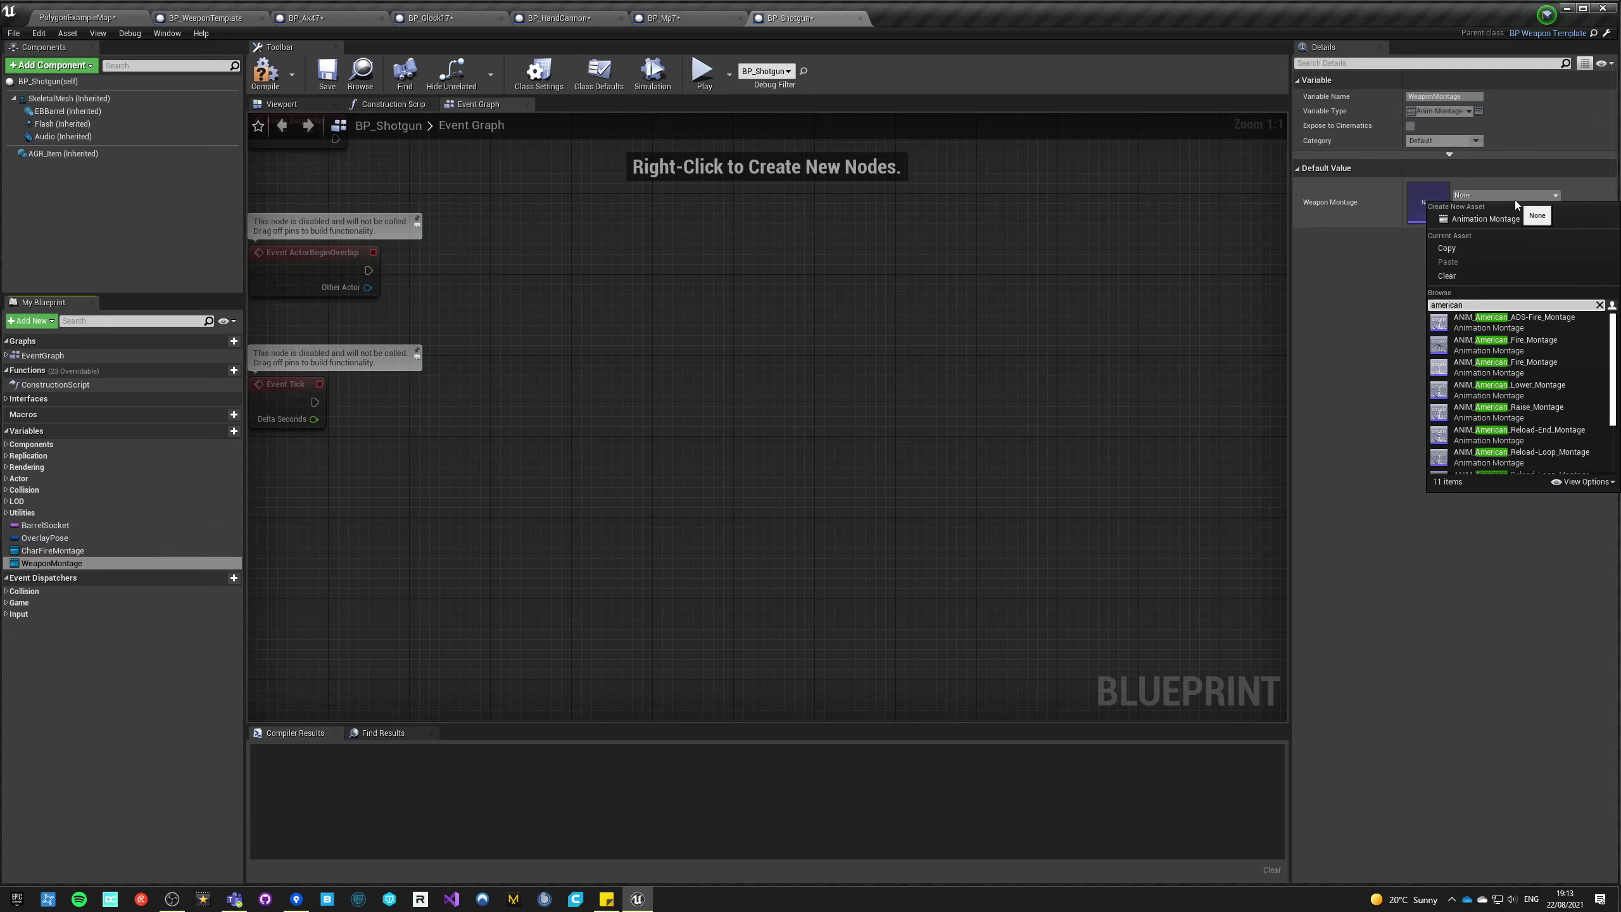
click(1527, 346)
- Locate the shotgun's character fire montage among the project assets and open the neighbouring ANIM_American_Fire animation
click(53, 551)
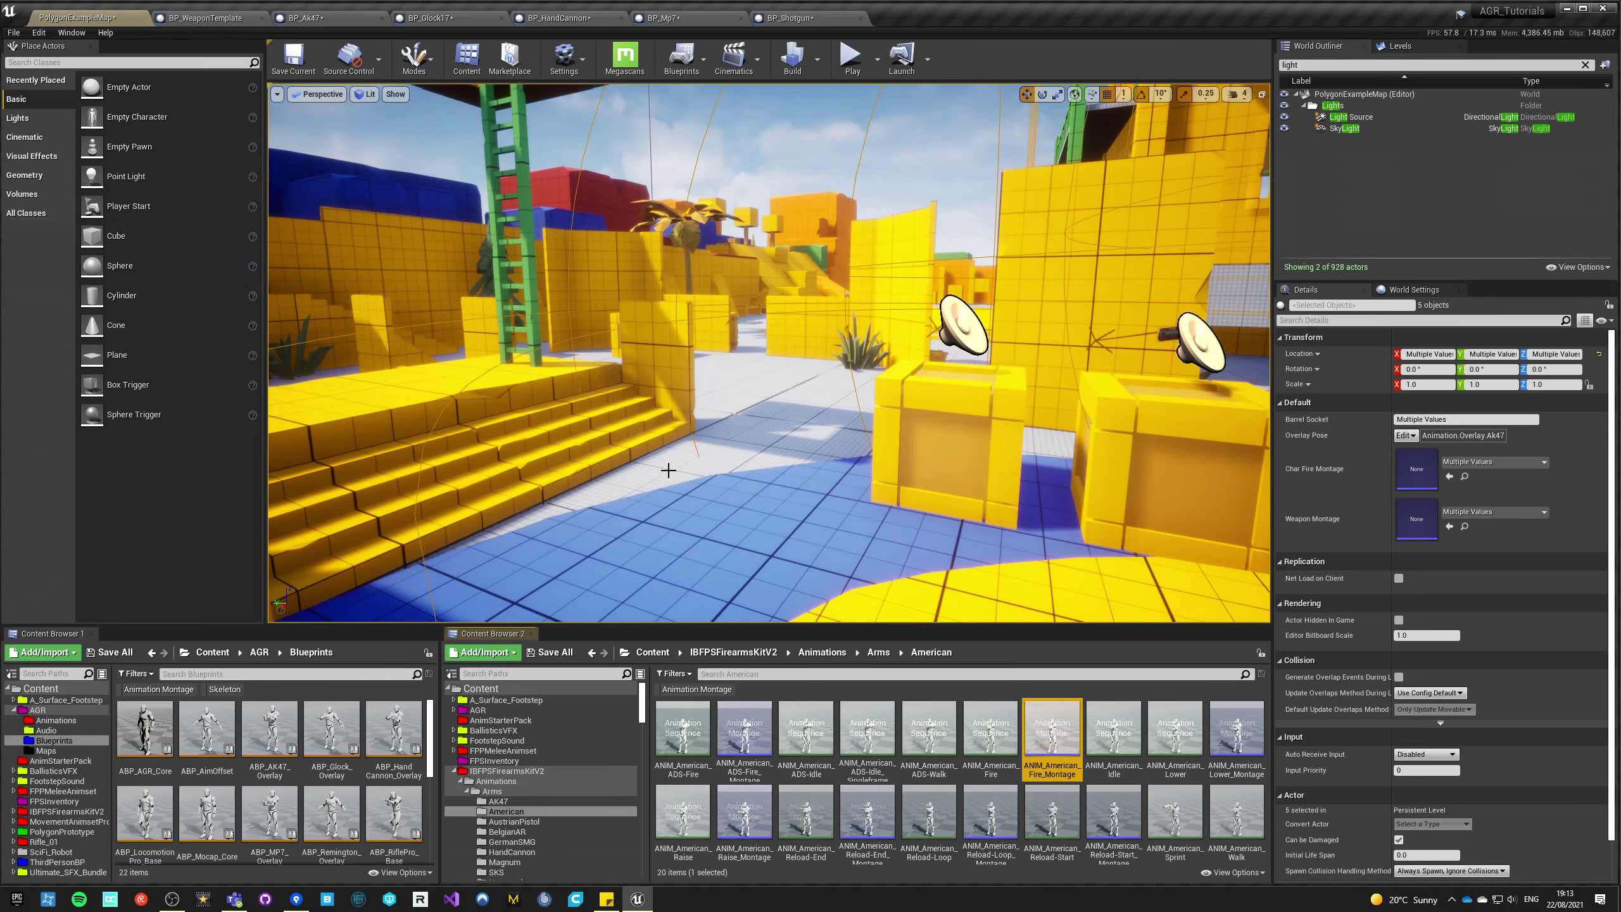
click(997, 738)
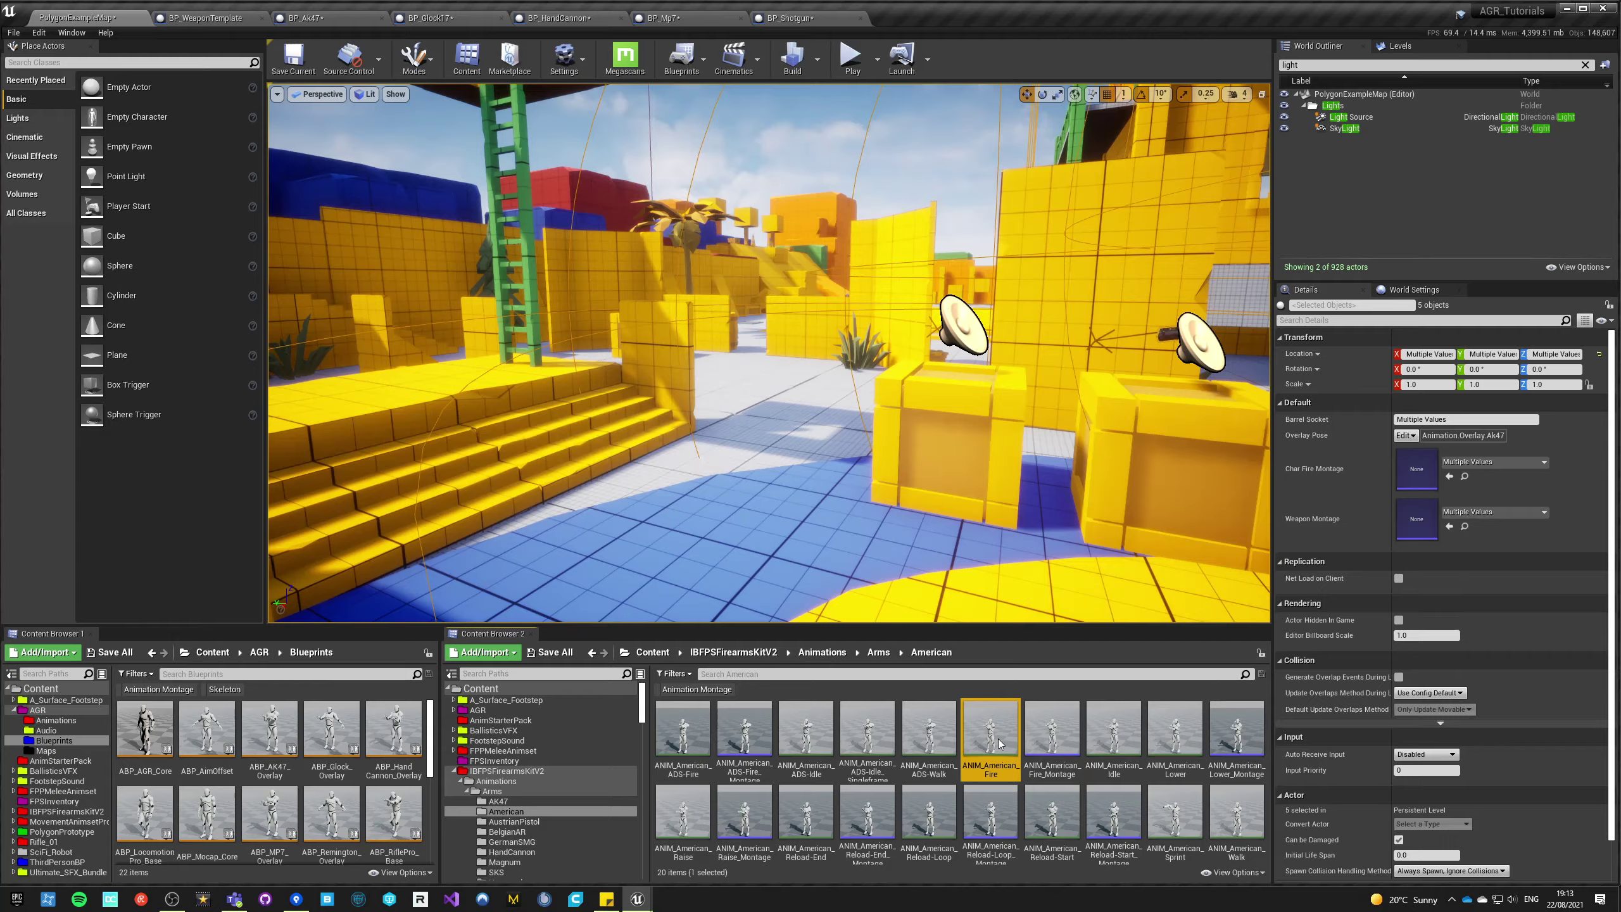
double_click(999, 743)
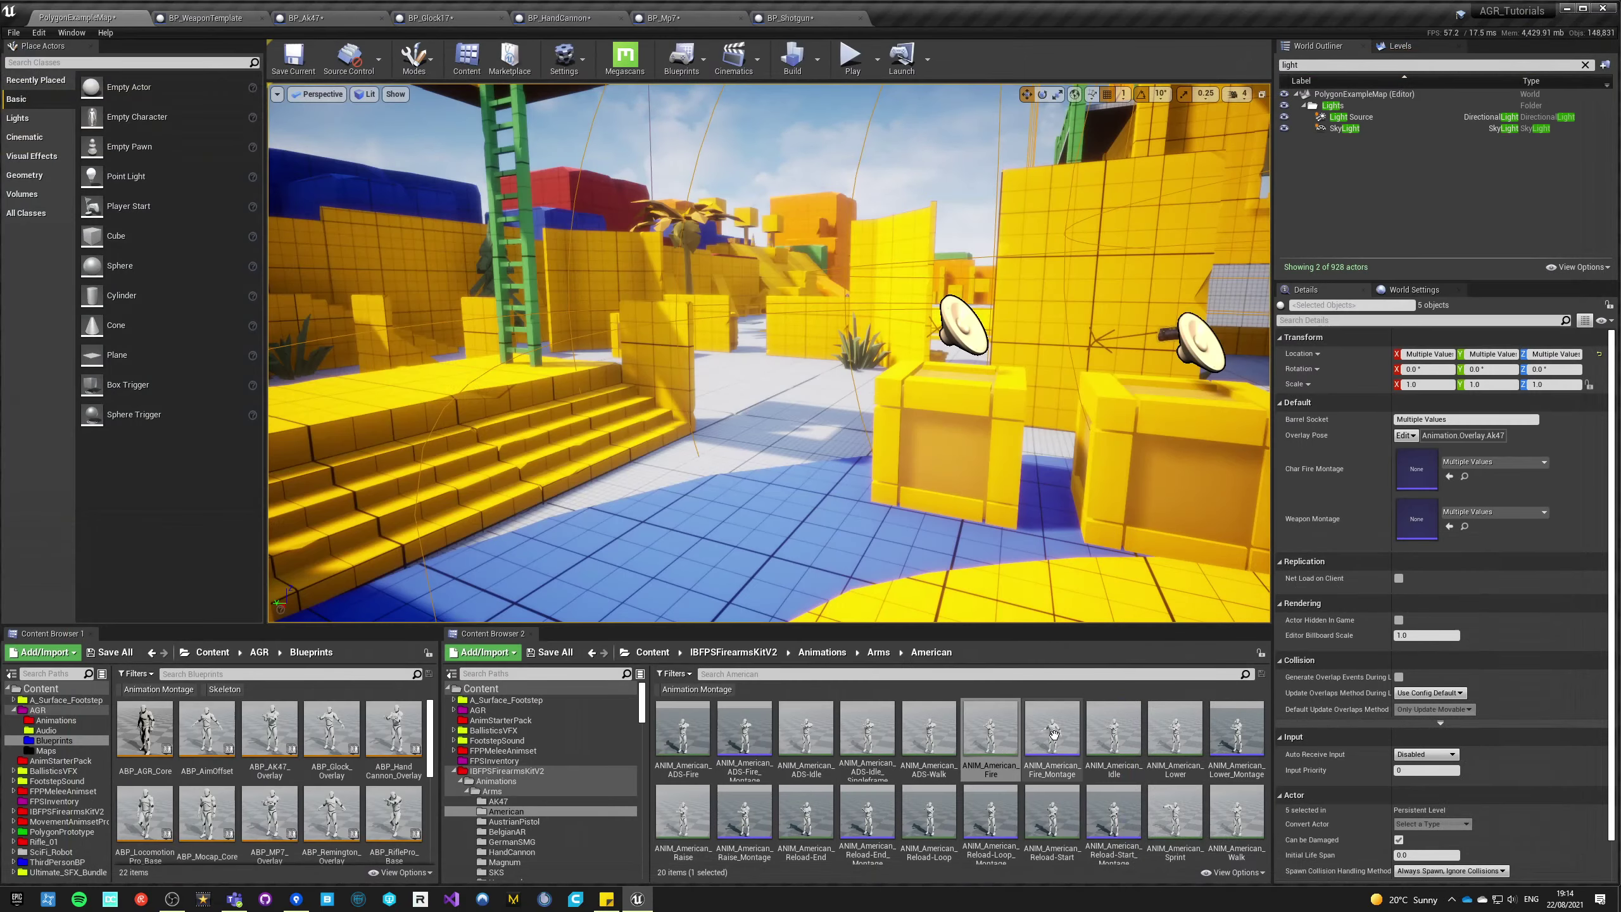
- Open ANIM_American_Fire_Montage, assign its slot to DefaultGroup.UpperBody, and return to the level editor
double_click(1053, 734)
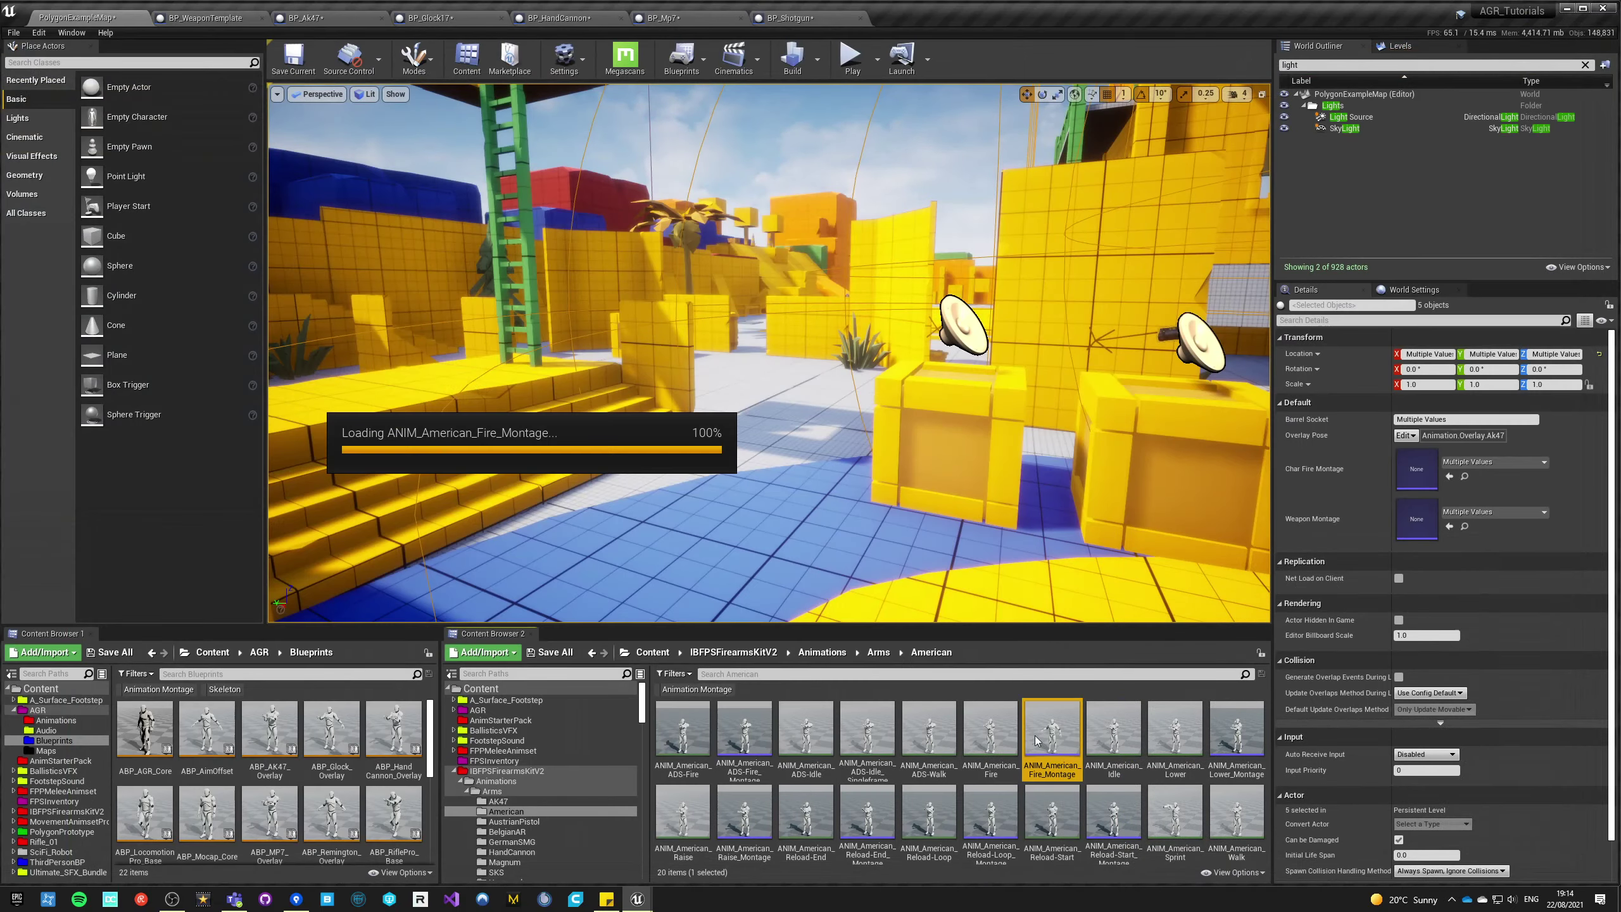
click(51, 559)
mouse_move(51, 580)
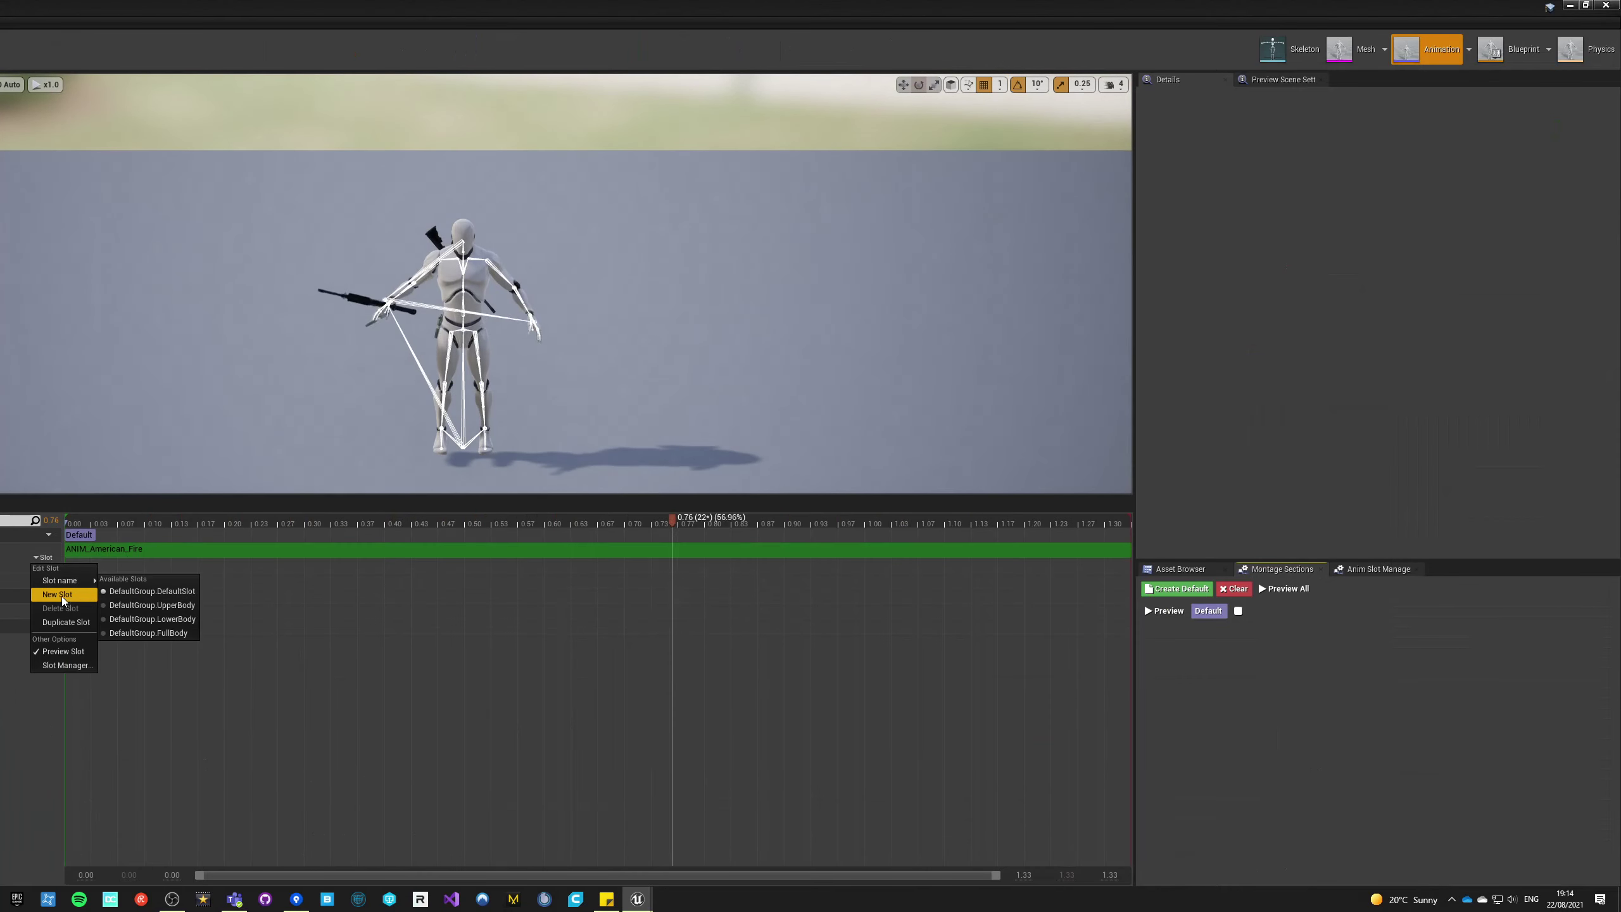
click(163, 610)
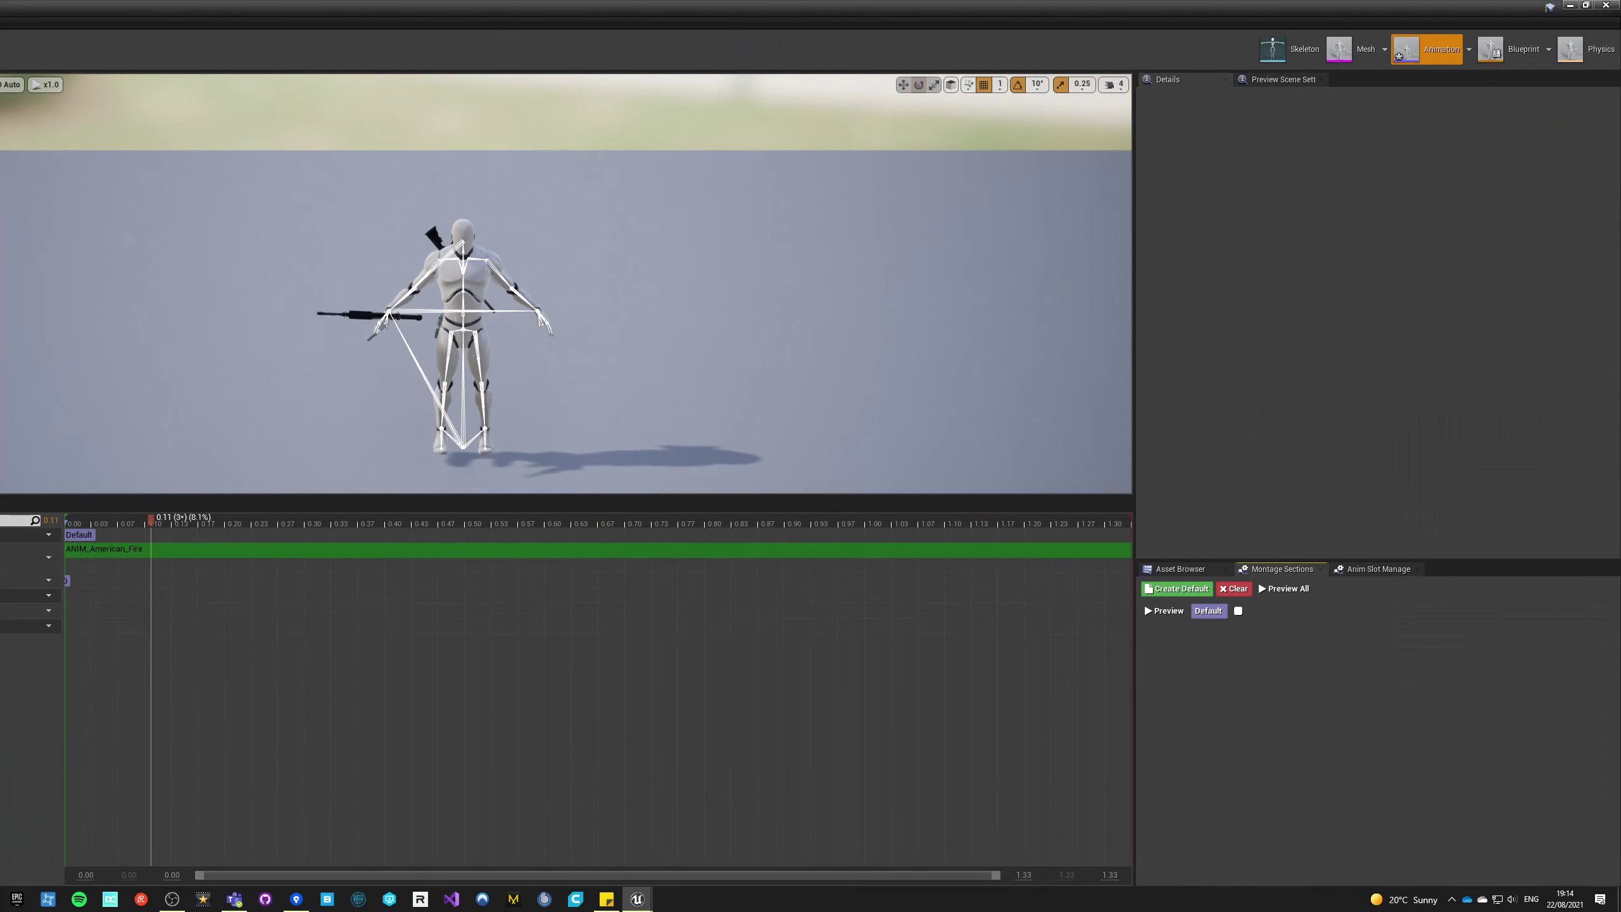
key(alt+Tab)
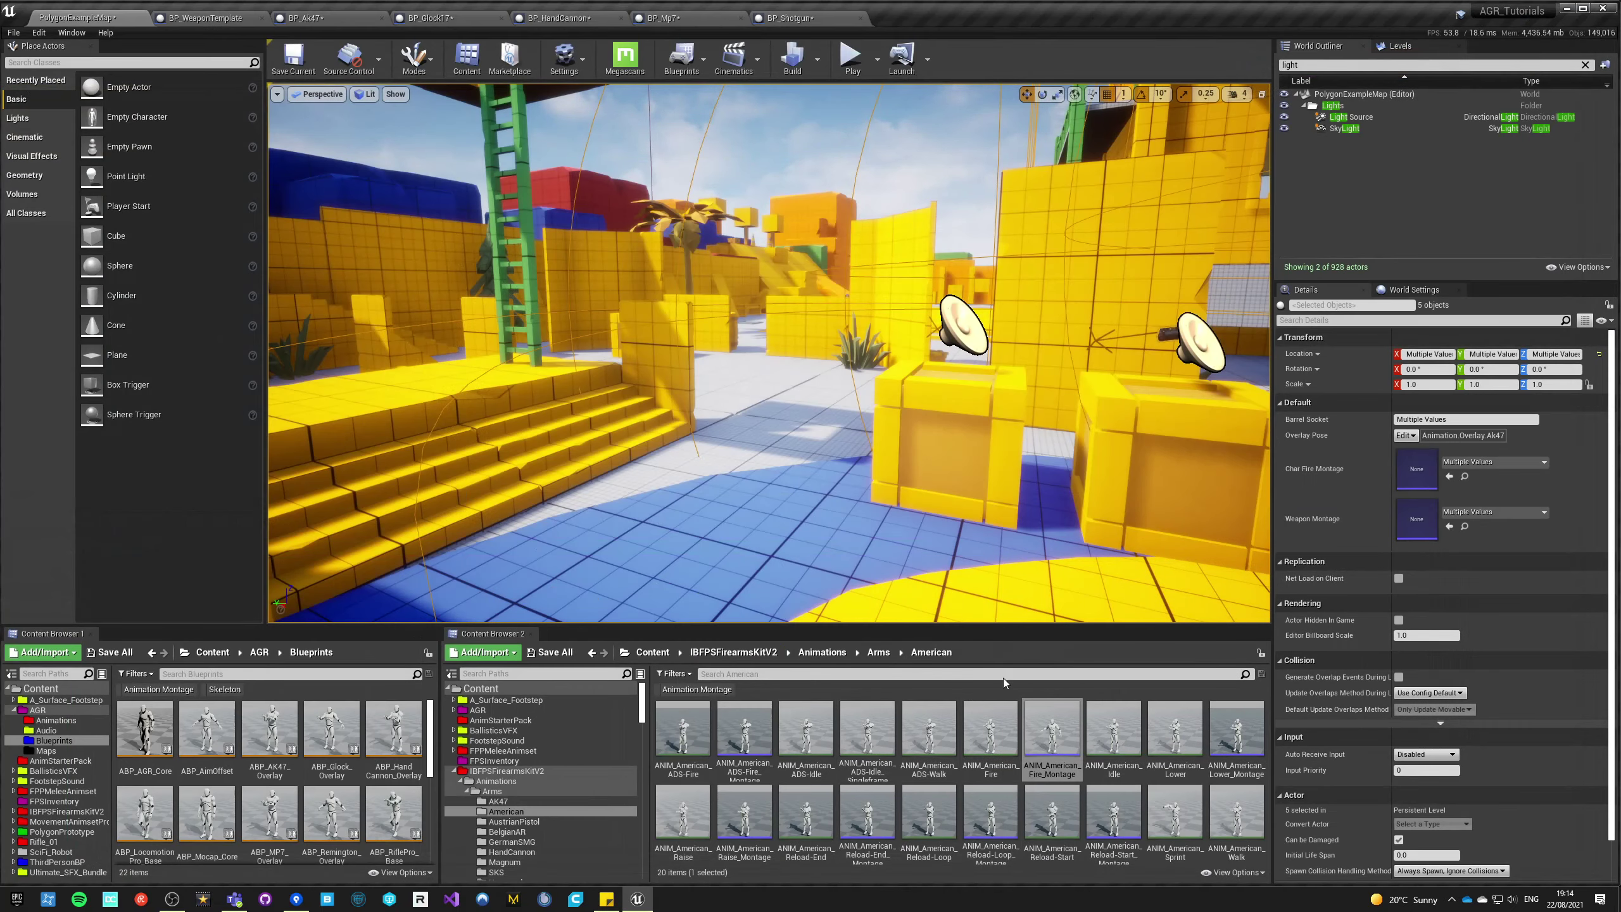
- Compile and save BP_Shotgun, and check the settings of its inherited Flash component
click(789, 18)
click(265, 71)
click(327, 72)
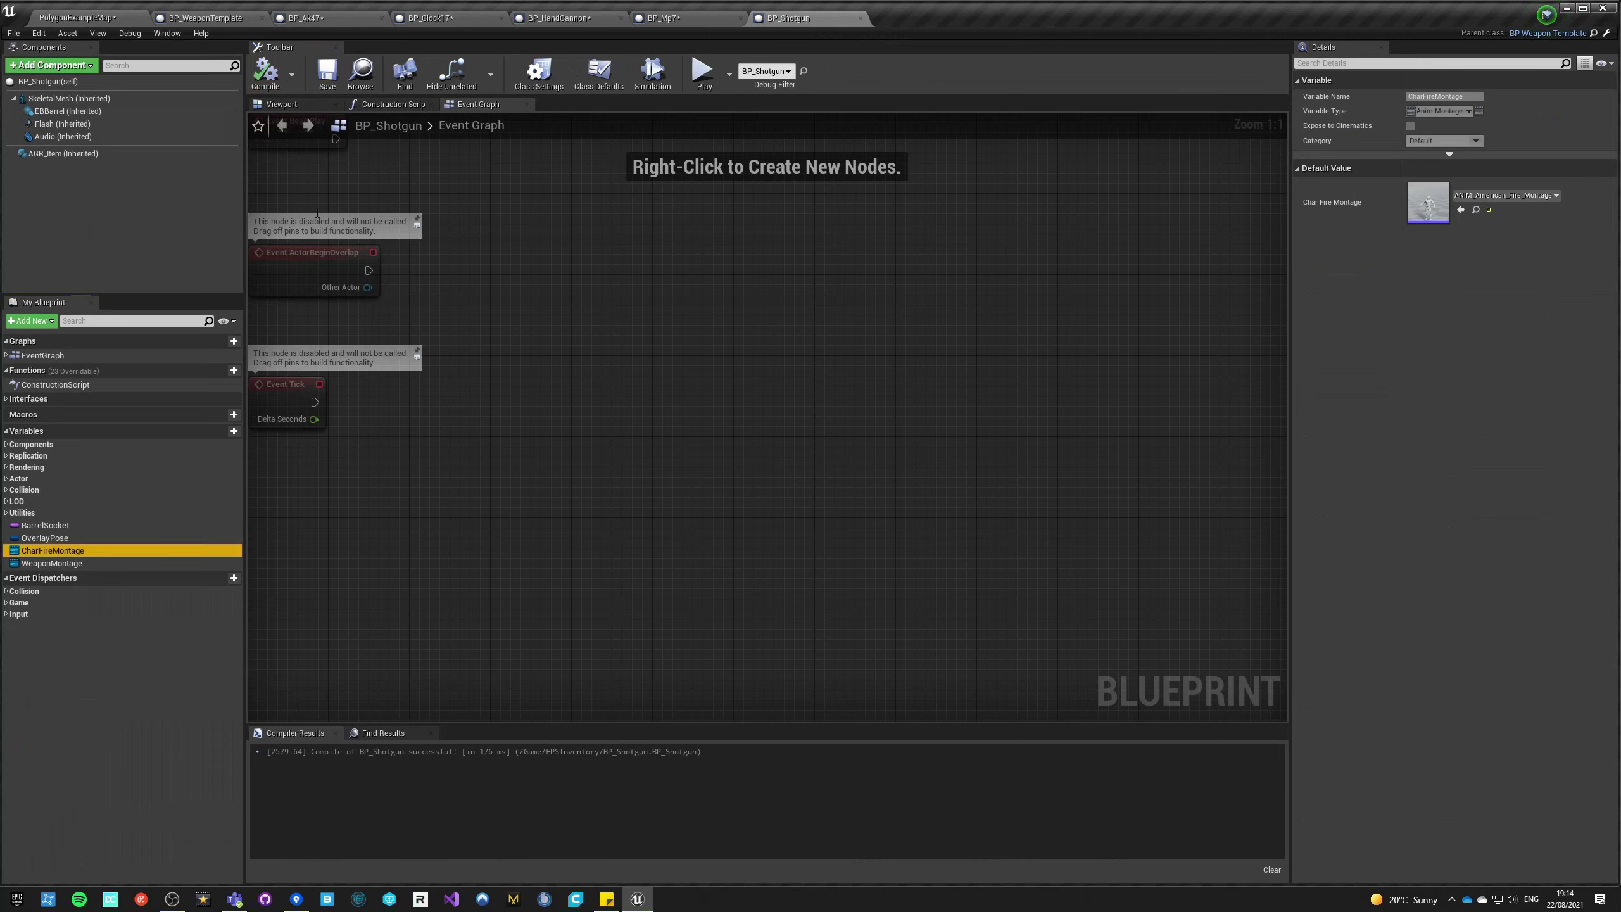
click(63, 123)
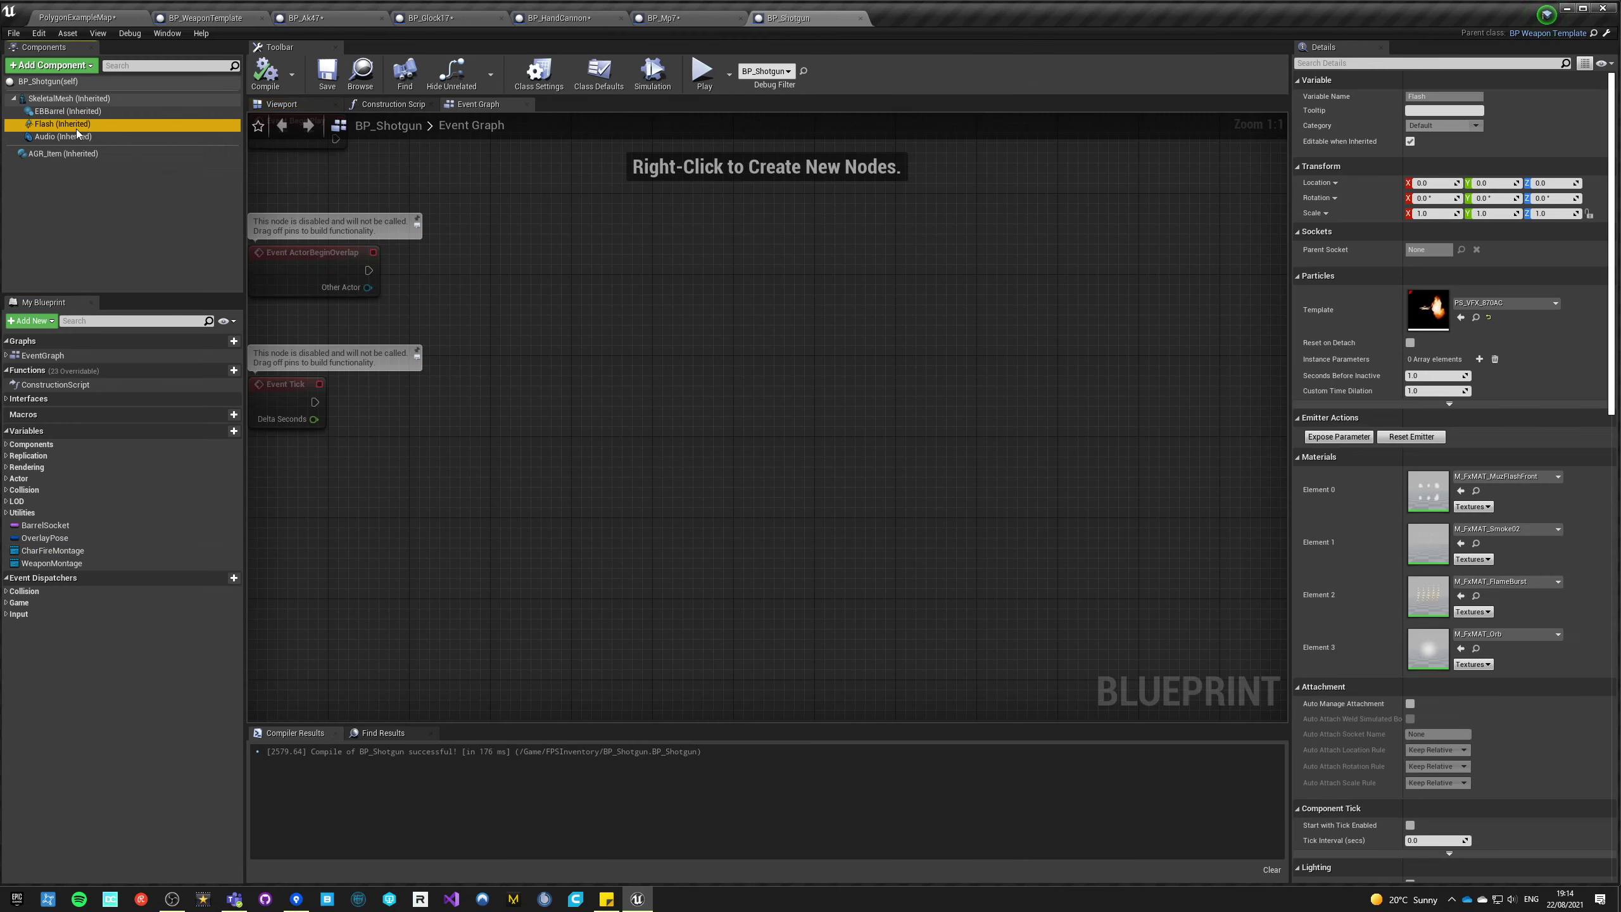
- Play the level, pick up the shotgun, and test firing it both from the hip and while aiming
click(111, 22)
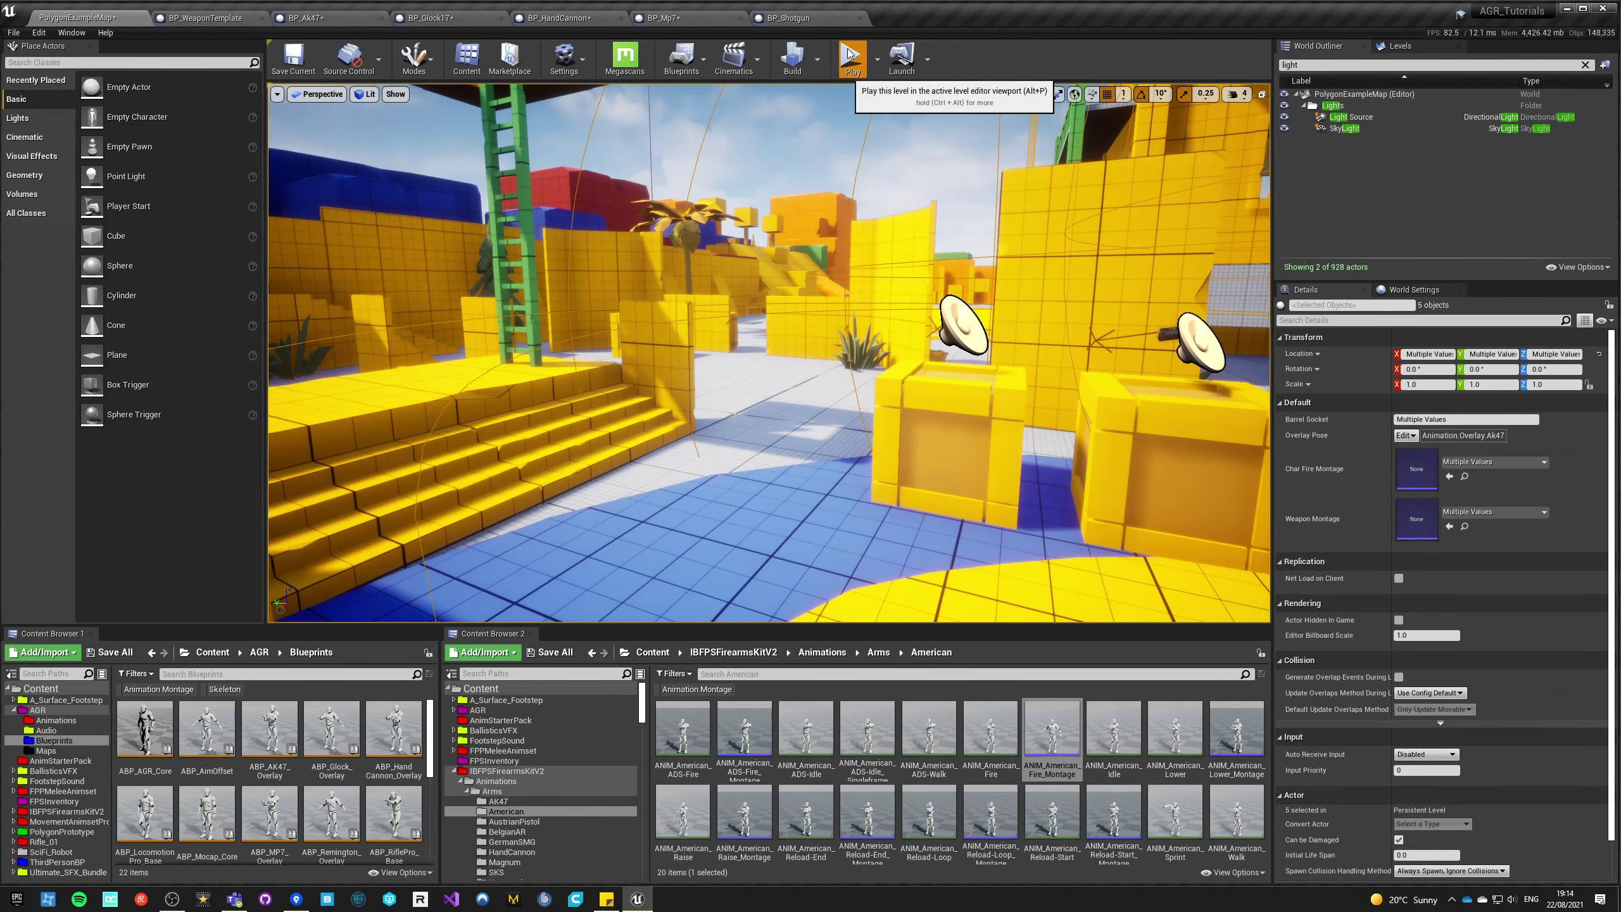
click(849, 54)
key(w)
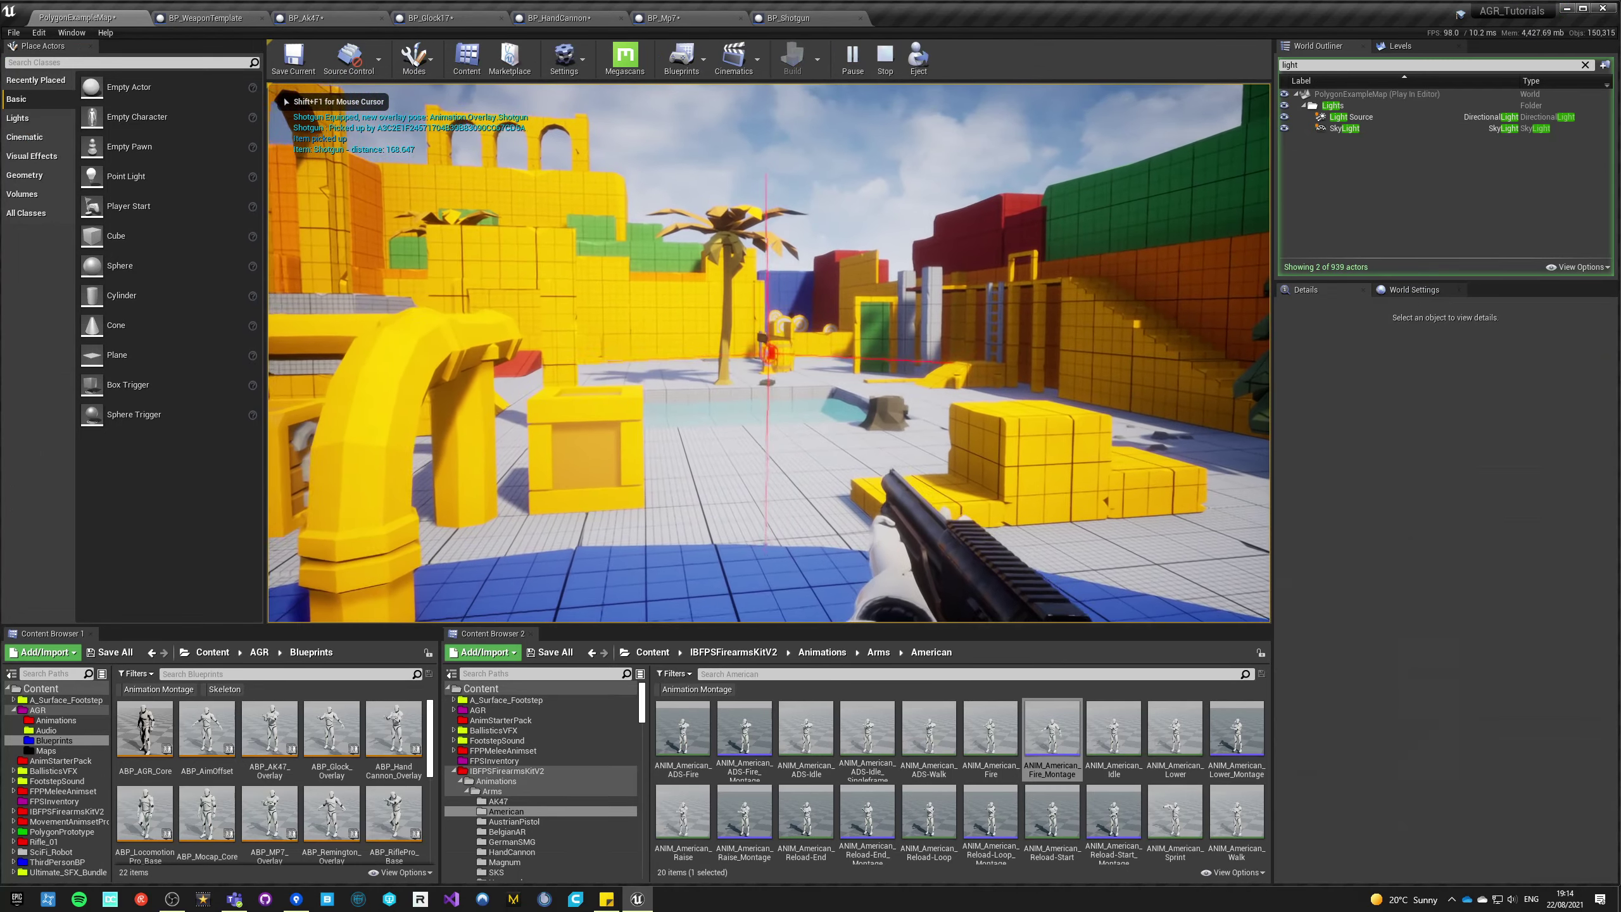
click(769, 353)
click(769, 354)
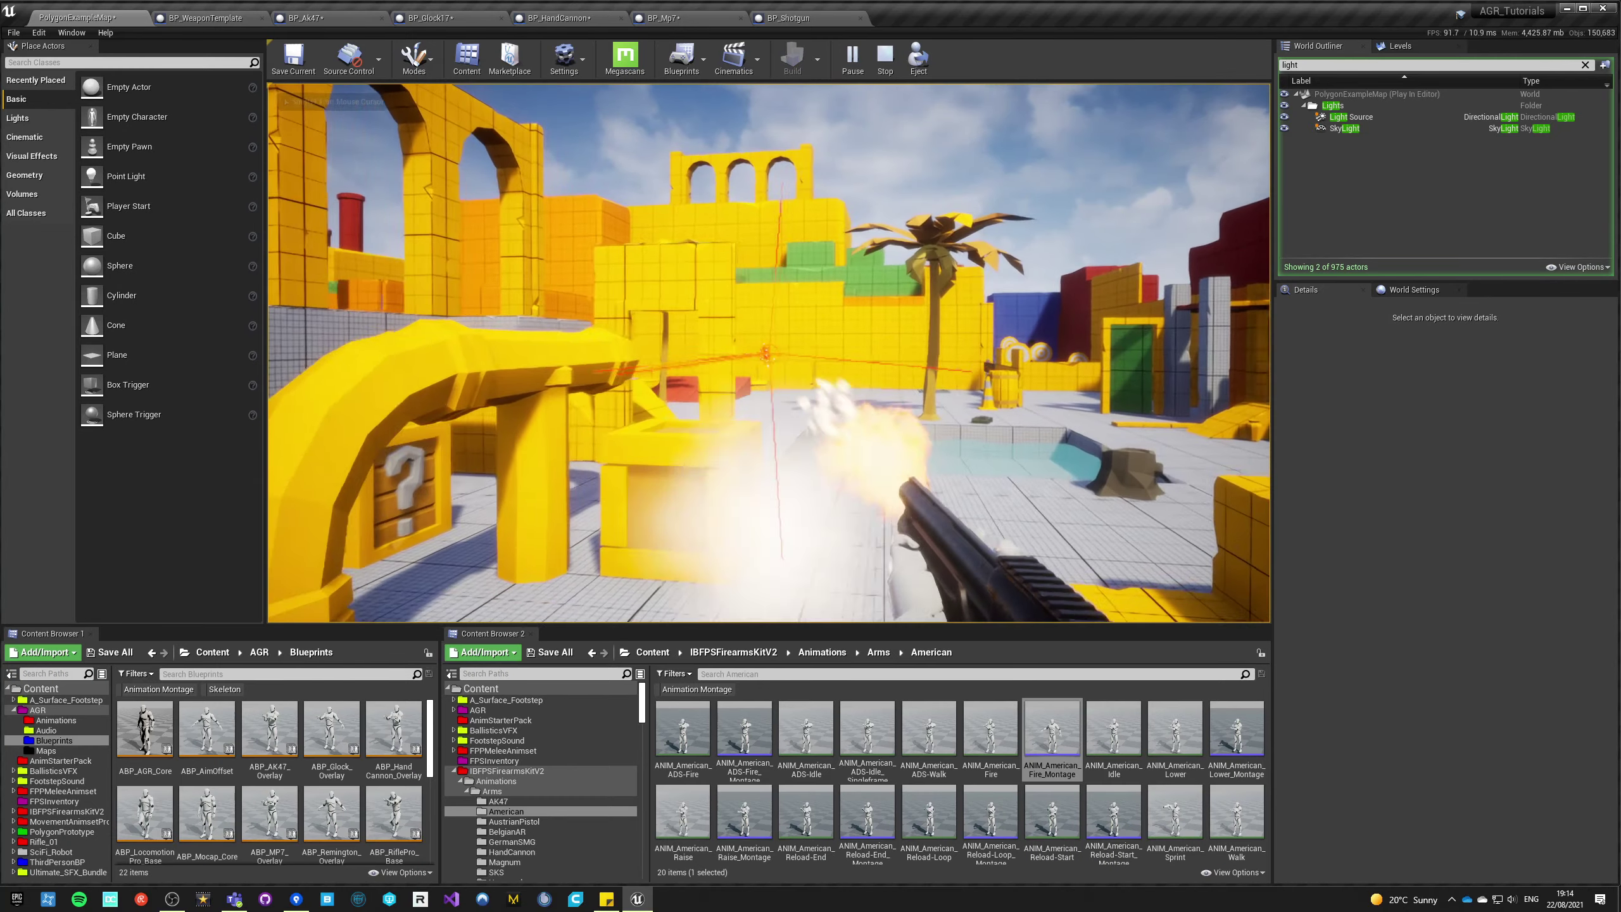
right_click(769, 353)
click(769, 353)
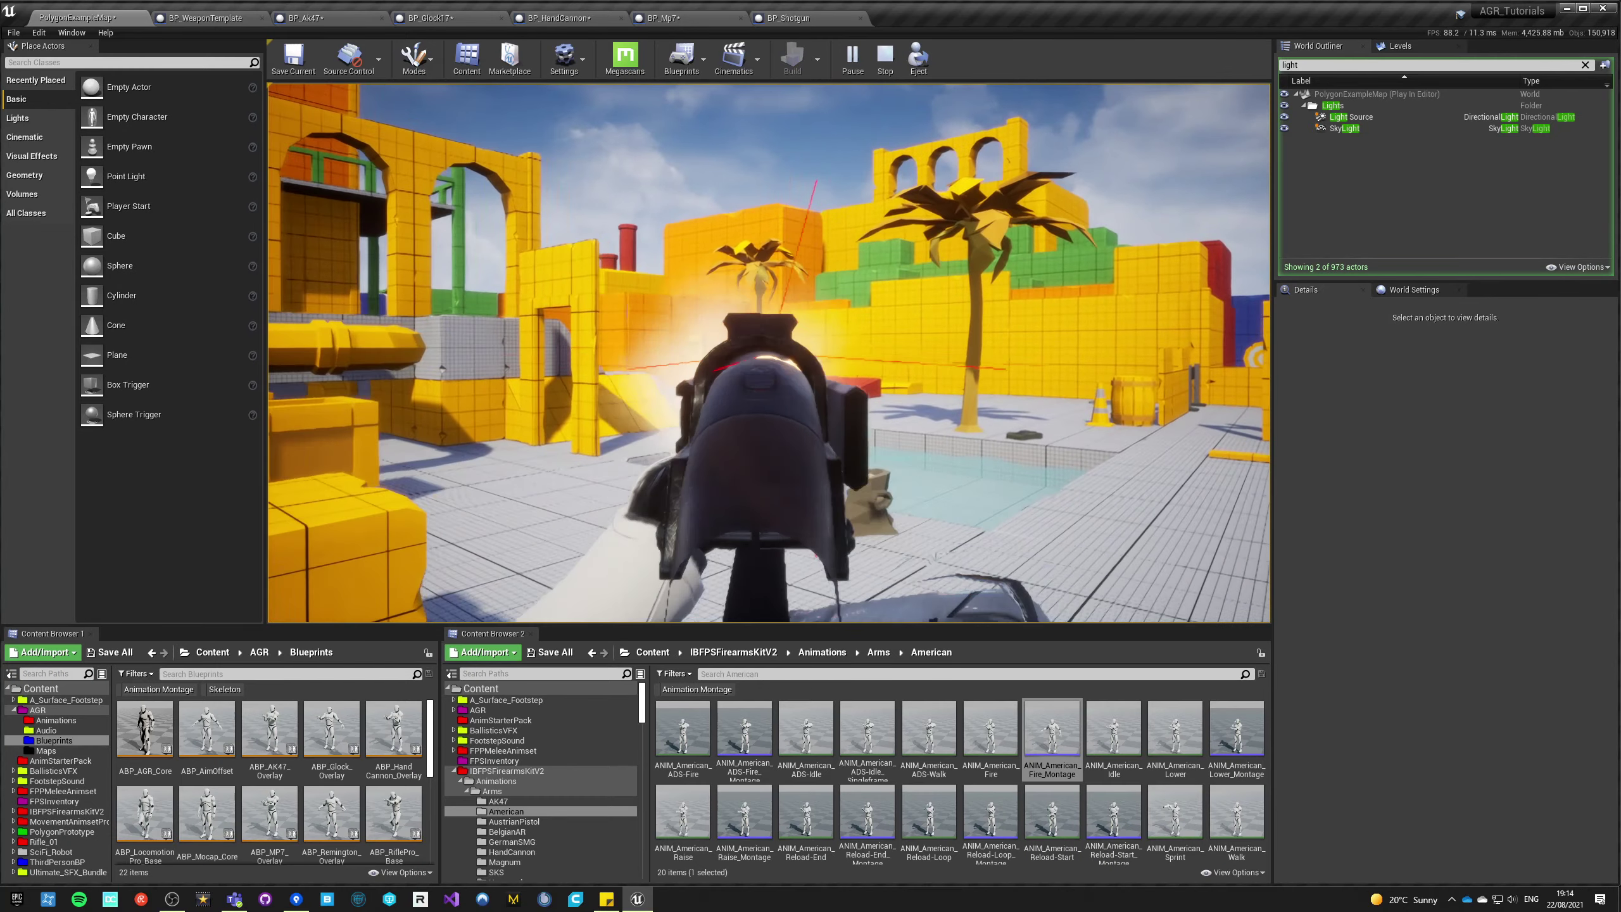
key(s)
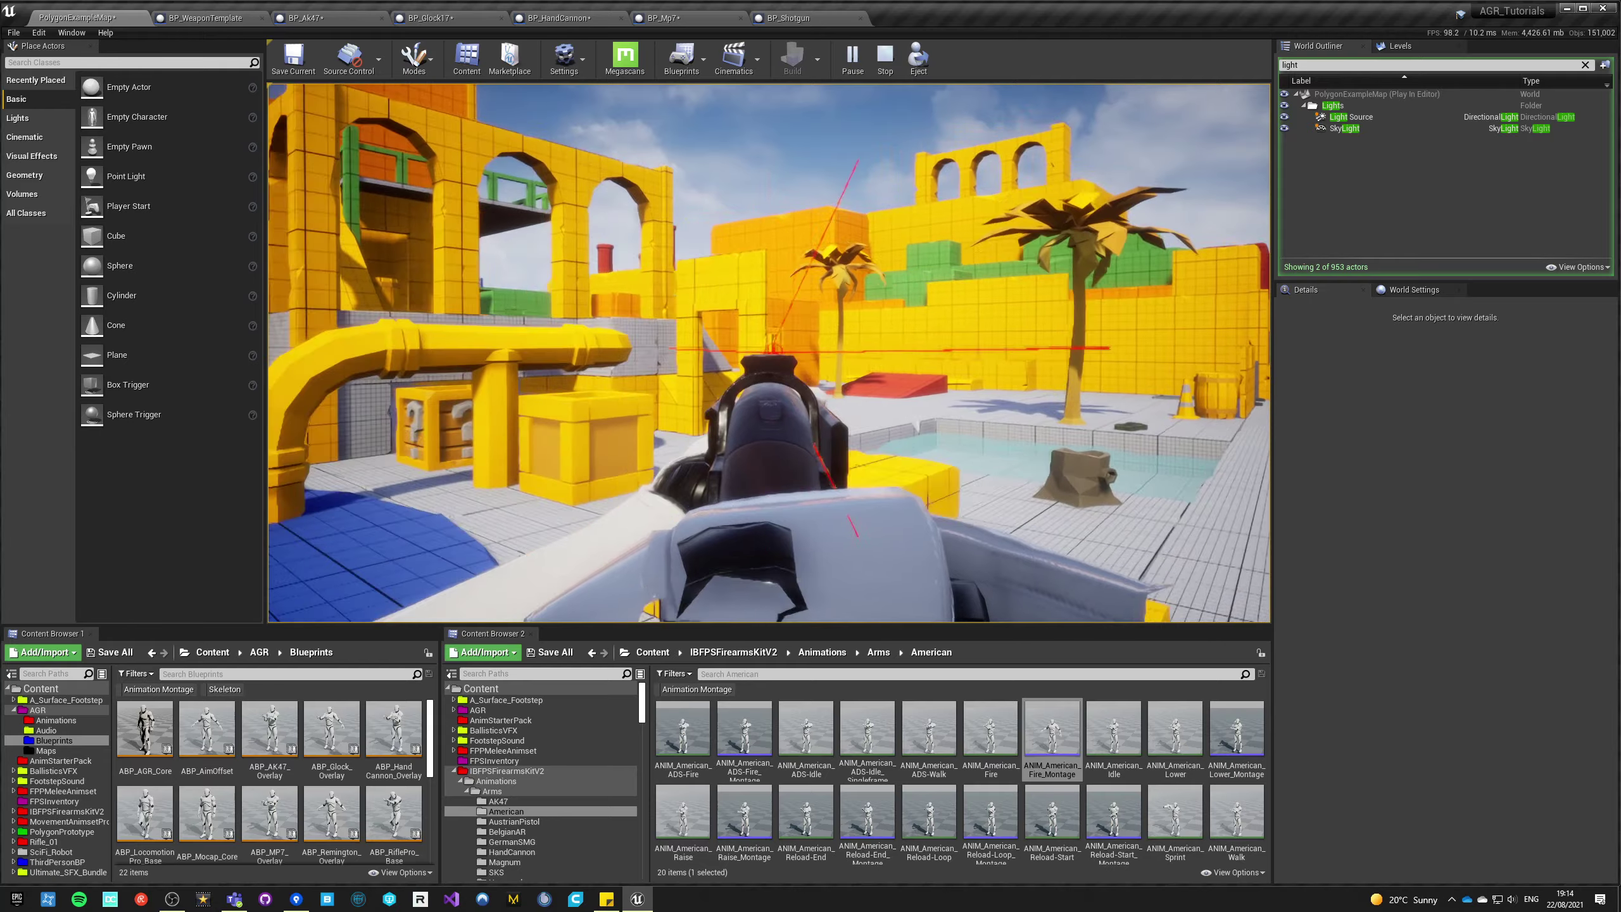
key(w)
click(768, 353)
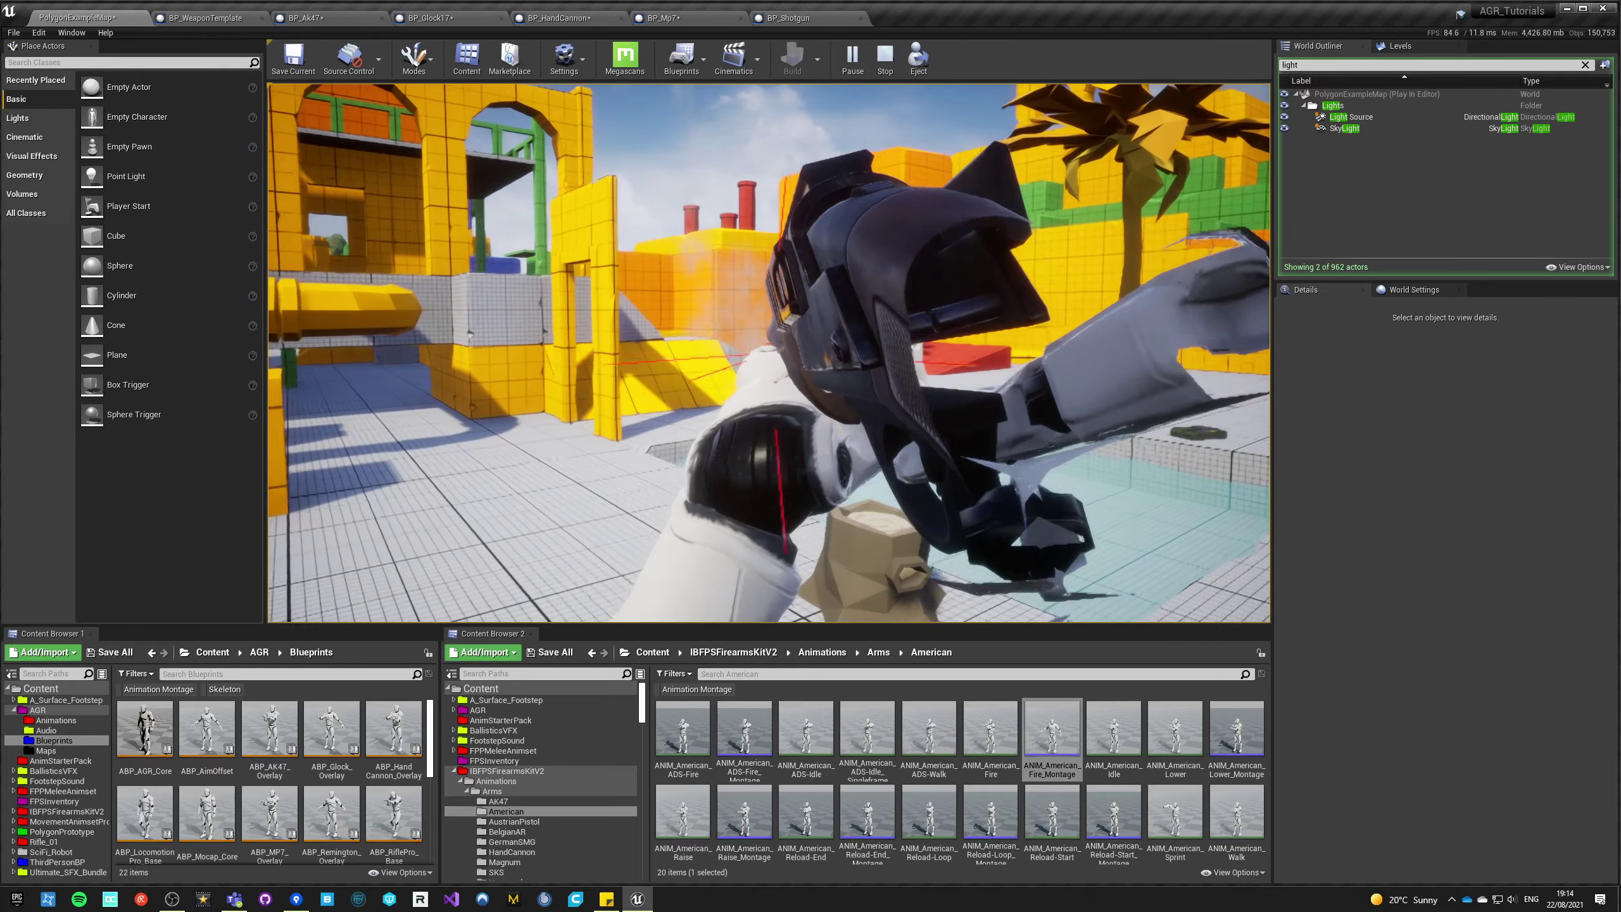
key(w)
right_click(768, 353)
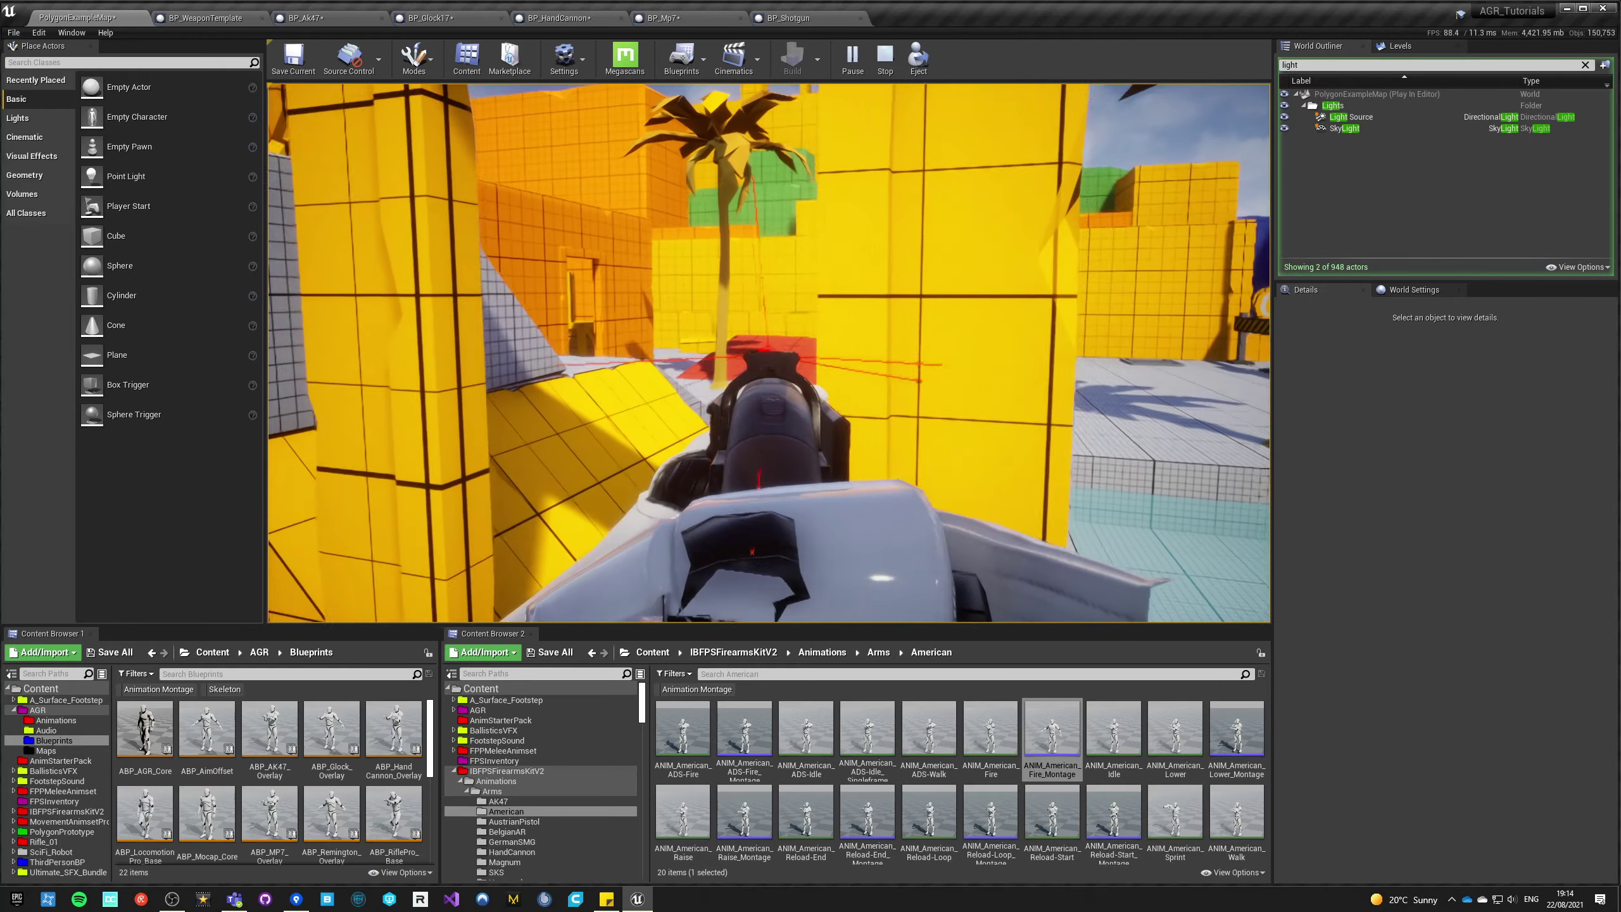
- Test hip-firing the shotgun while moving around the orange wall and its doorway, and end the play session
key(w)
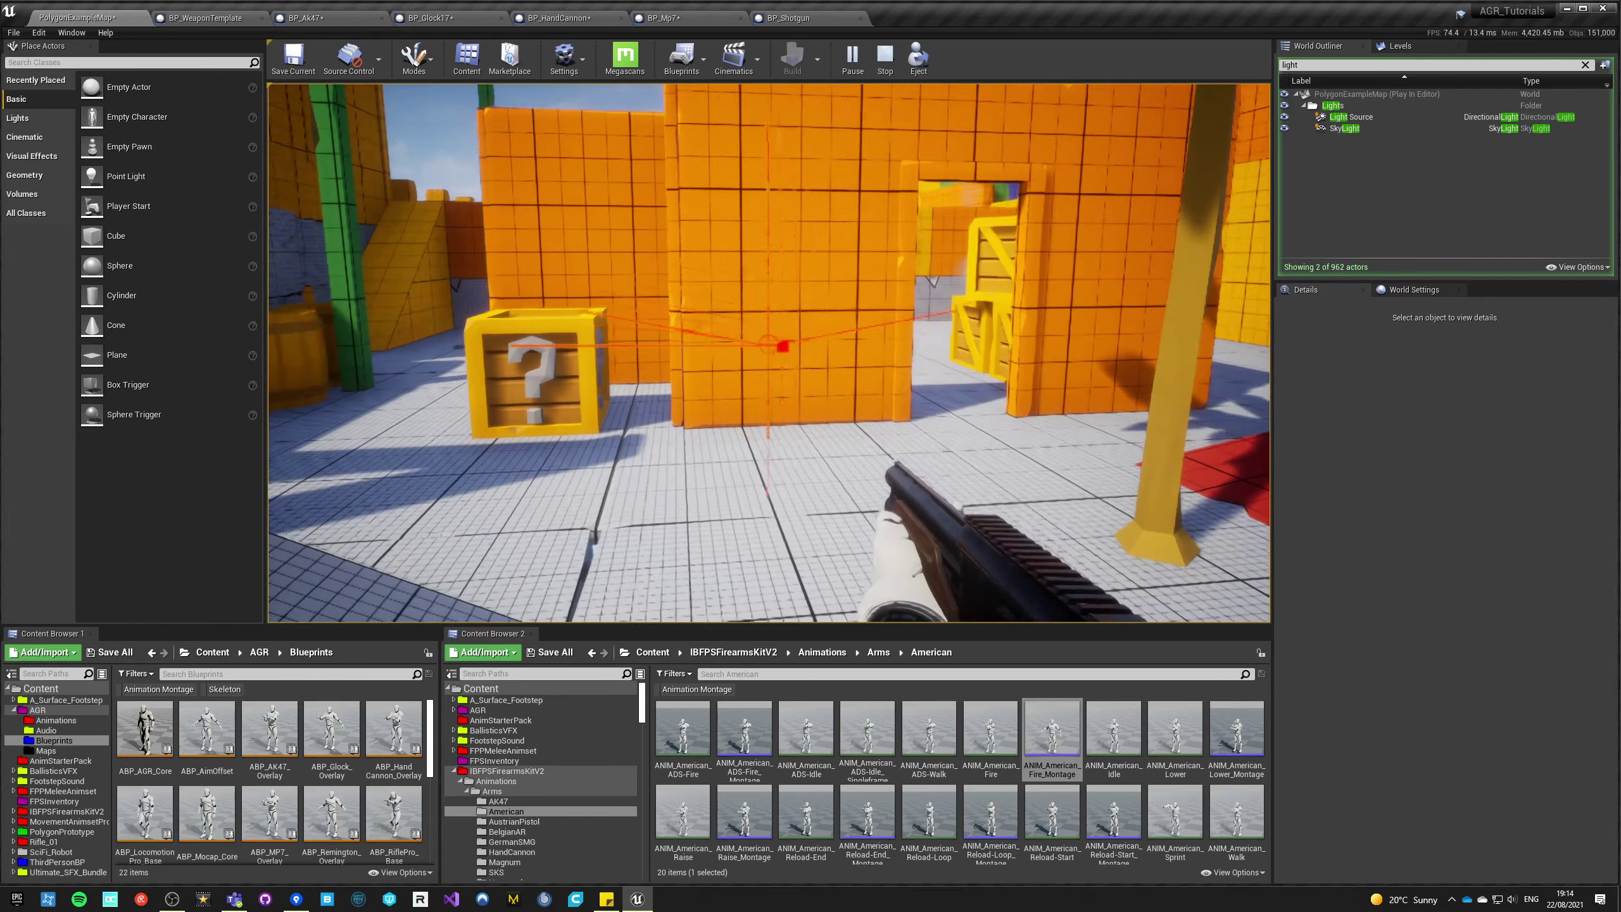
click(774, 354)
key(w)
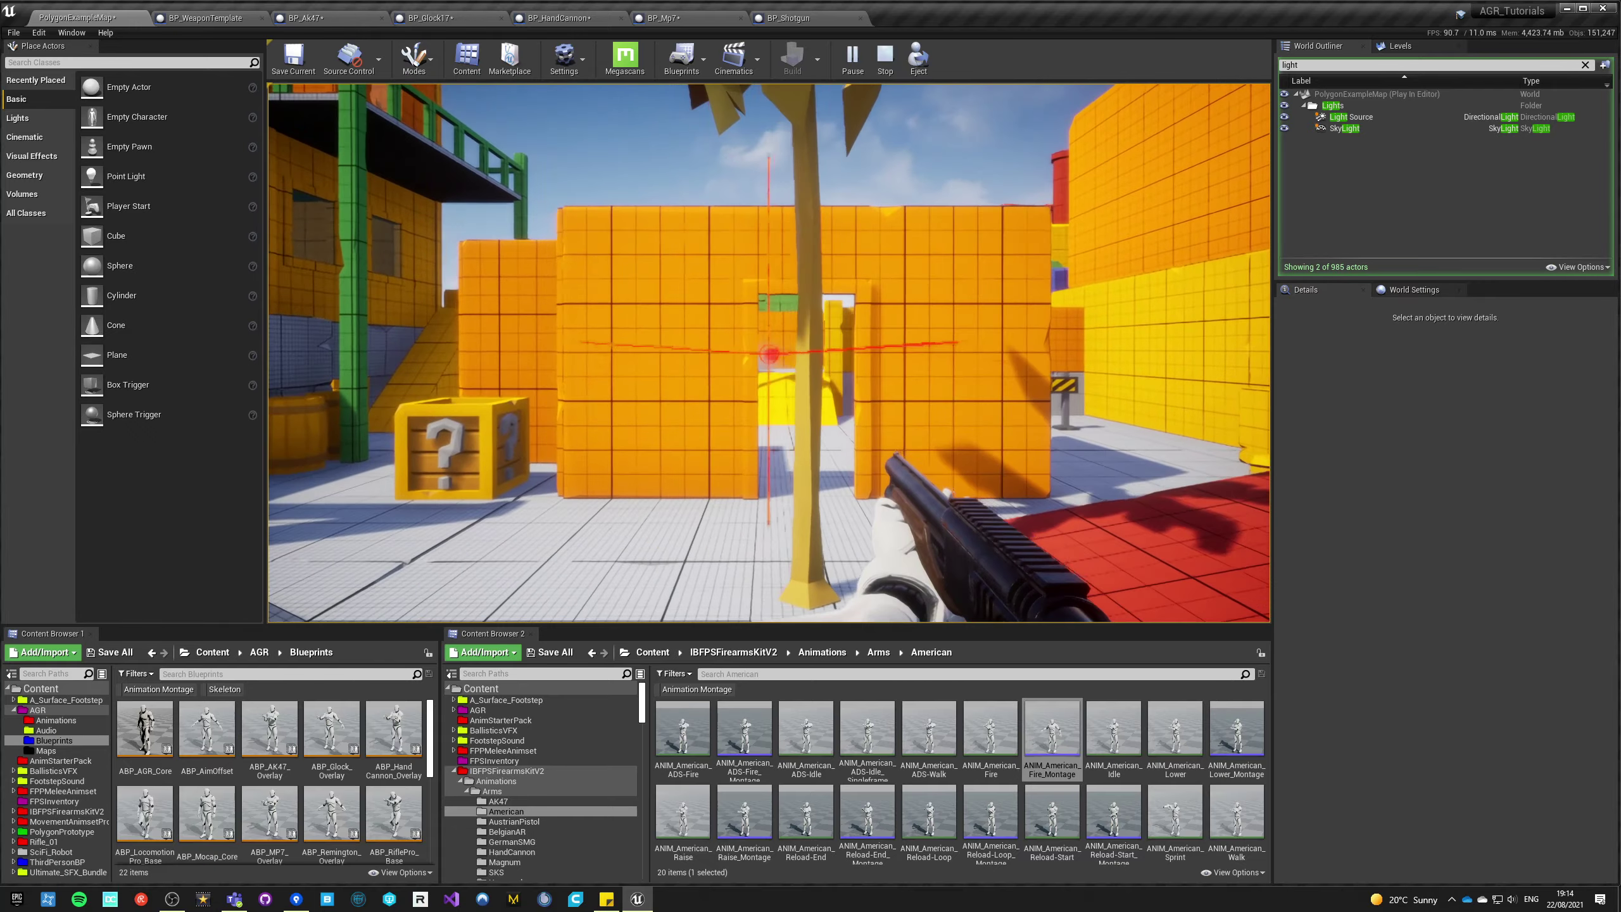
click(771, 352)
key(w)
click(772, 352)
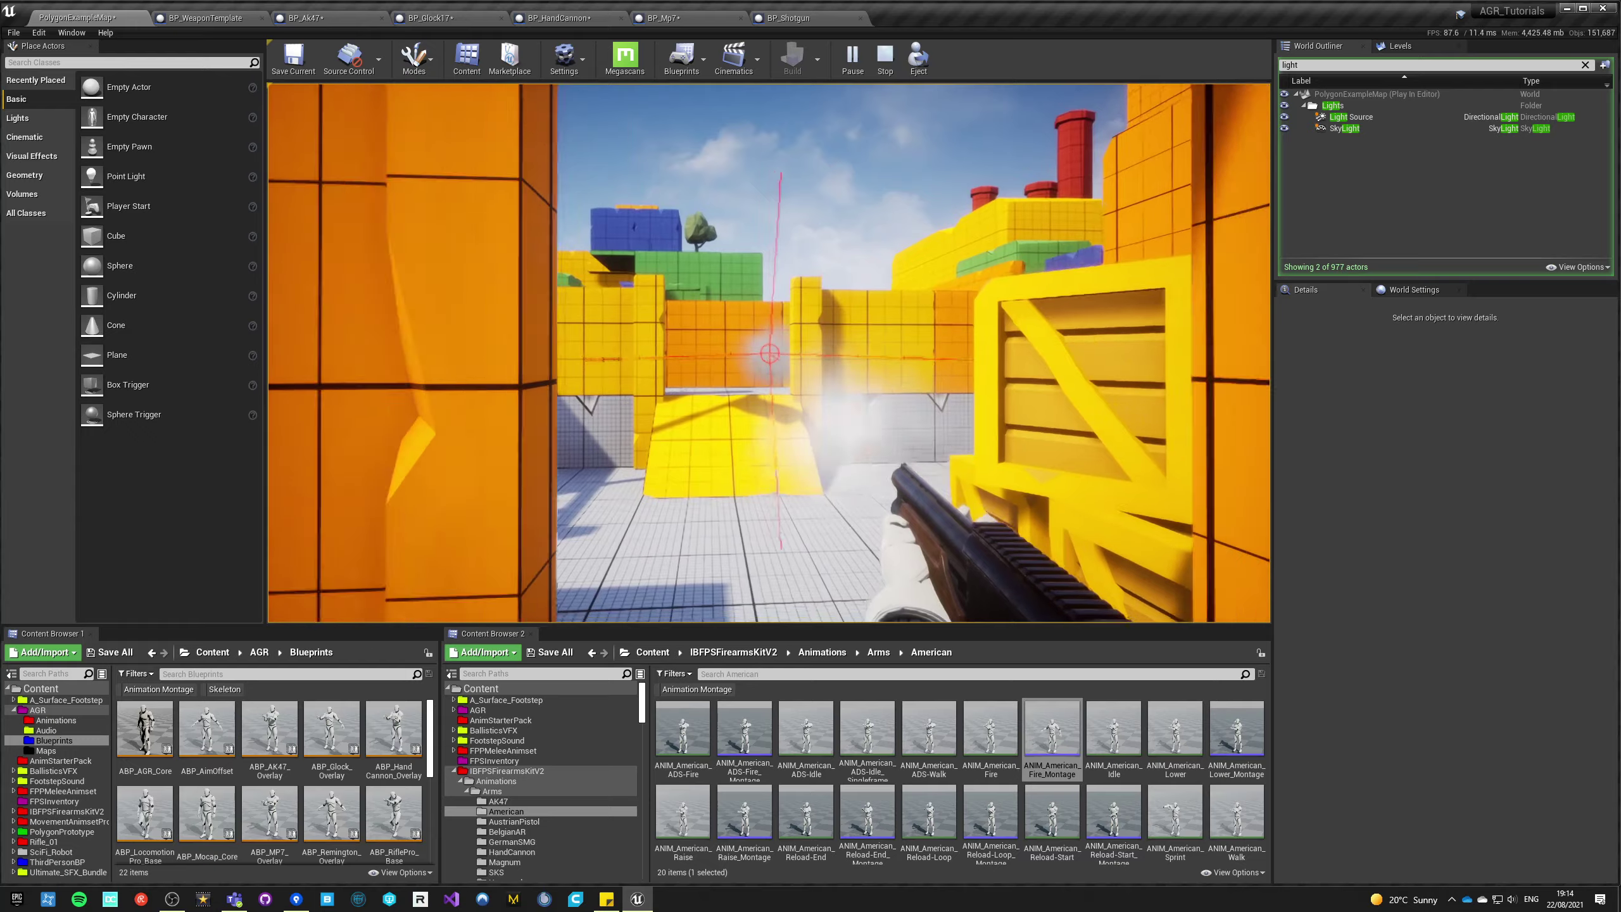
key(s)
key(w)
key(s)
key(w)
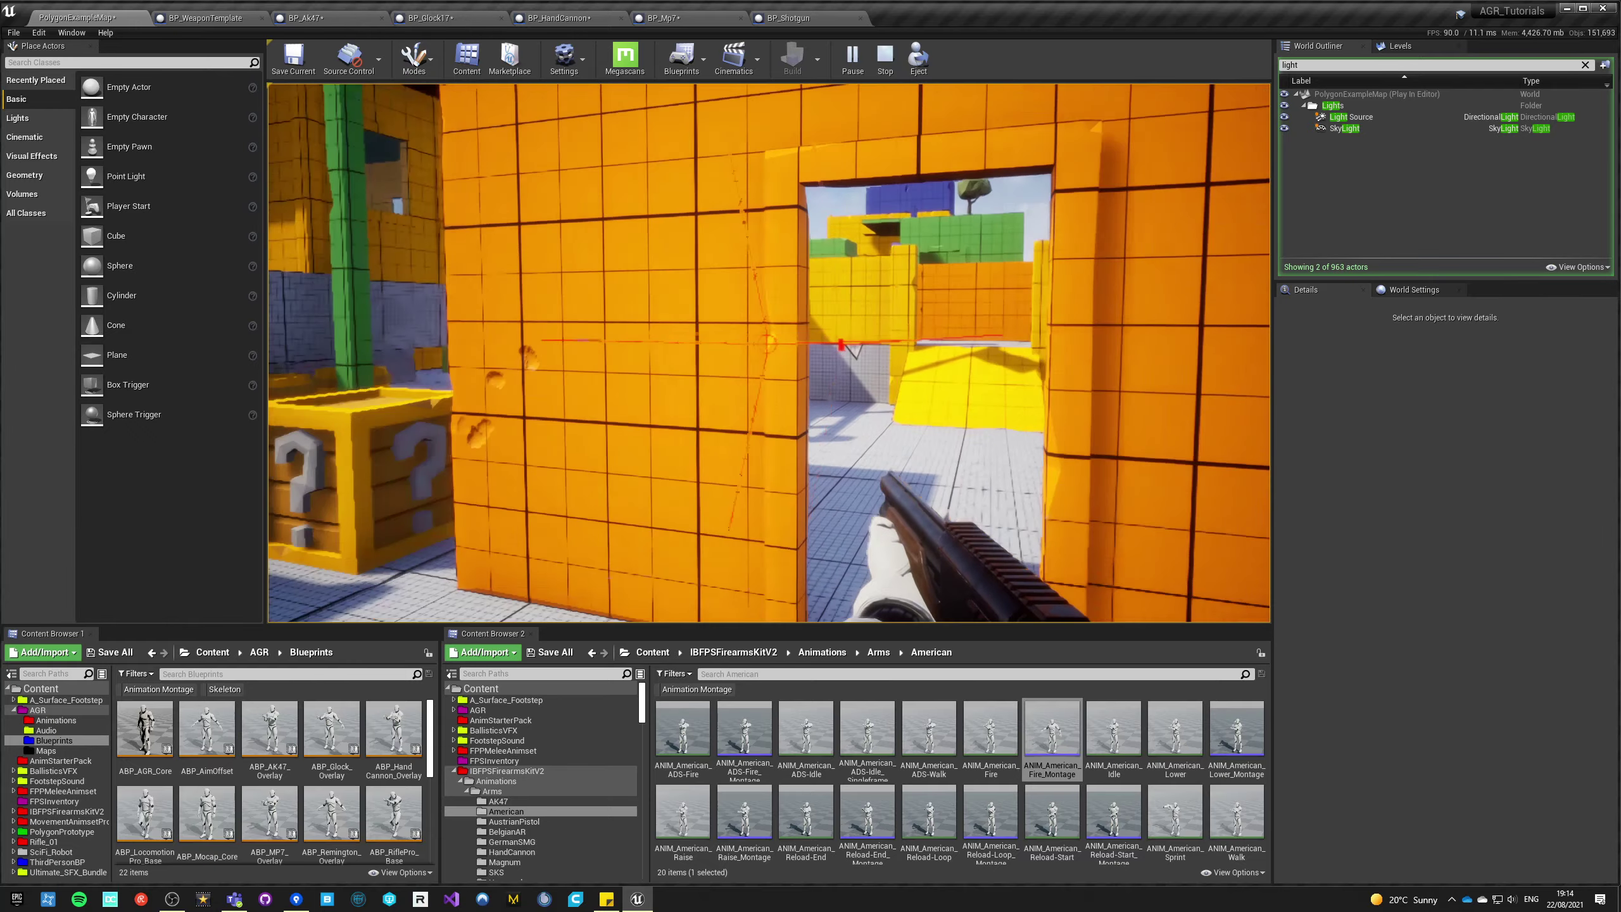
key(w)
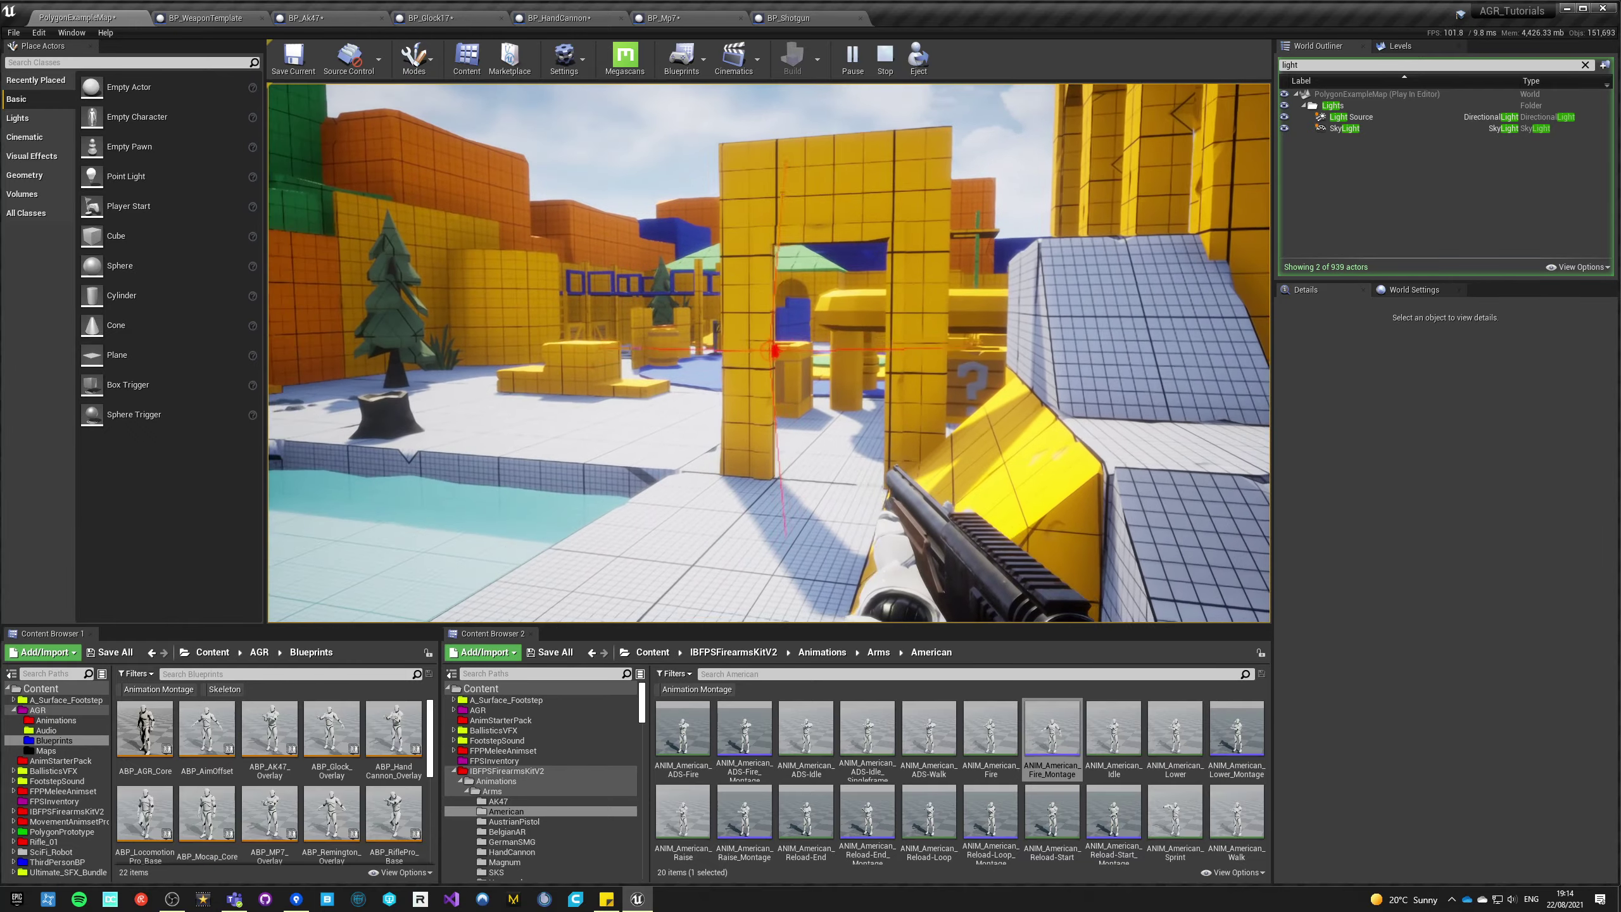
key(Escape)
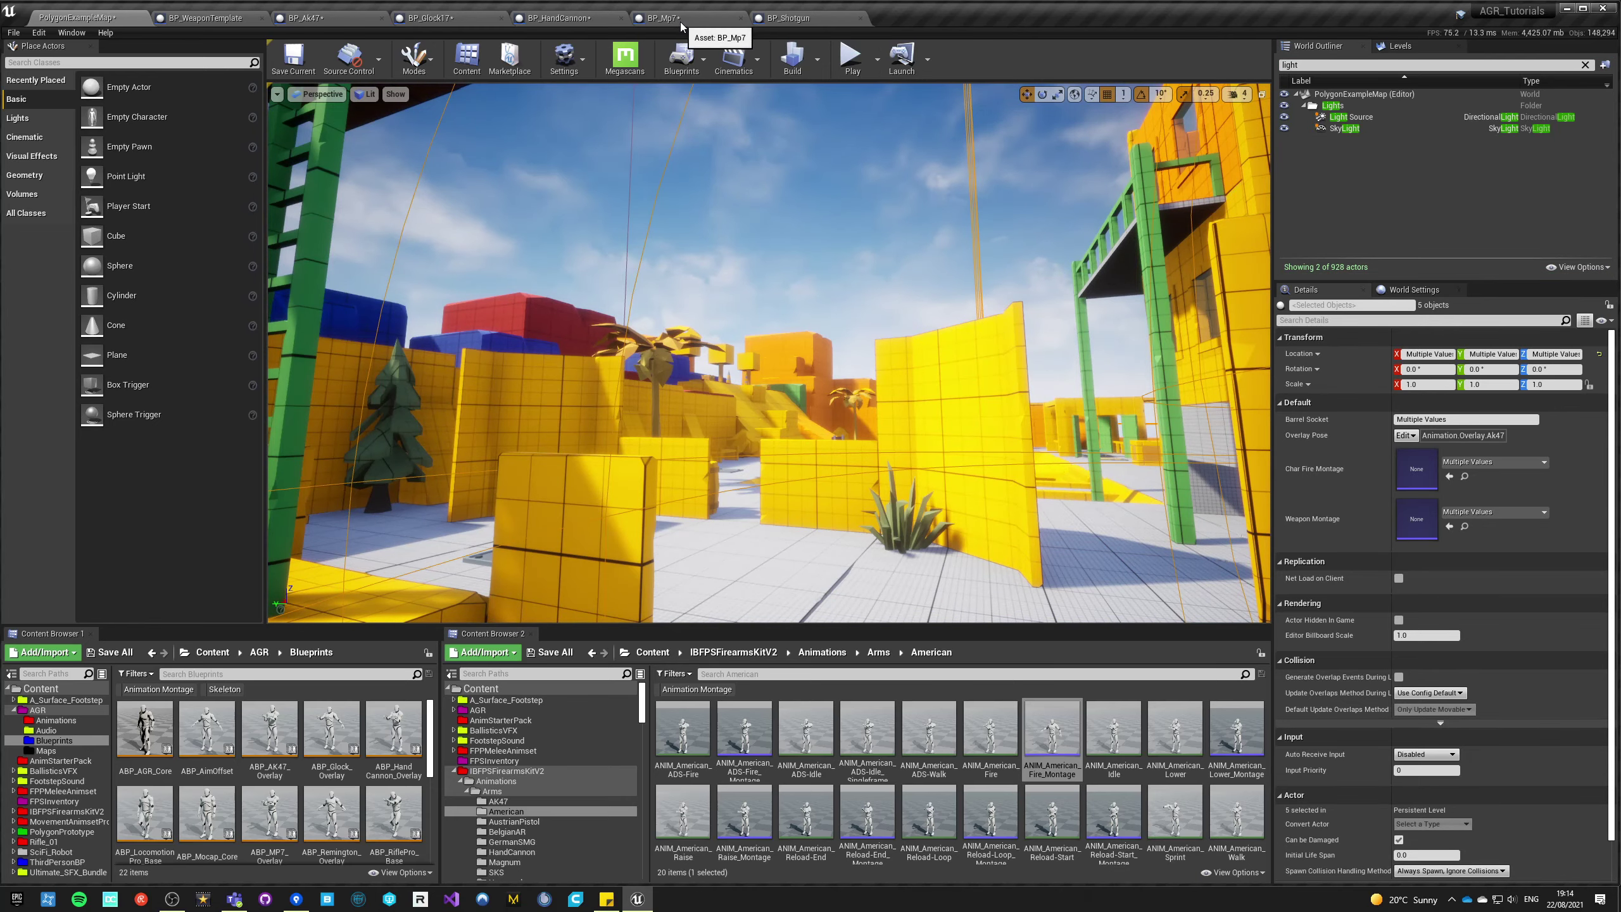
- In BP_Mp7, set the Char Fire Montage default to the ANIM_GermanSMG-Fire_Montage from the Arms animations
click(681, 26)
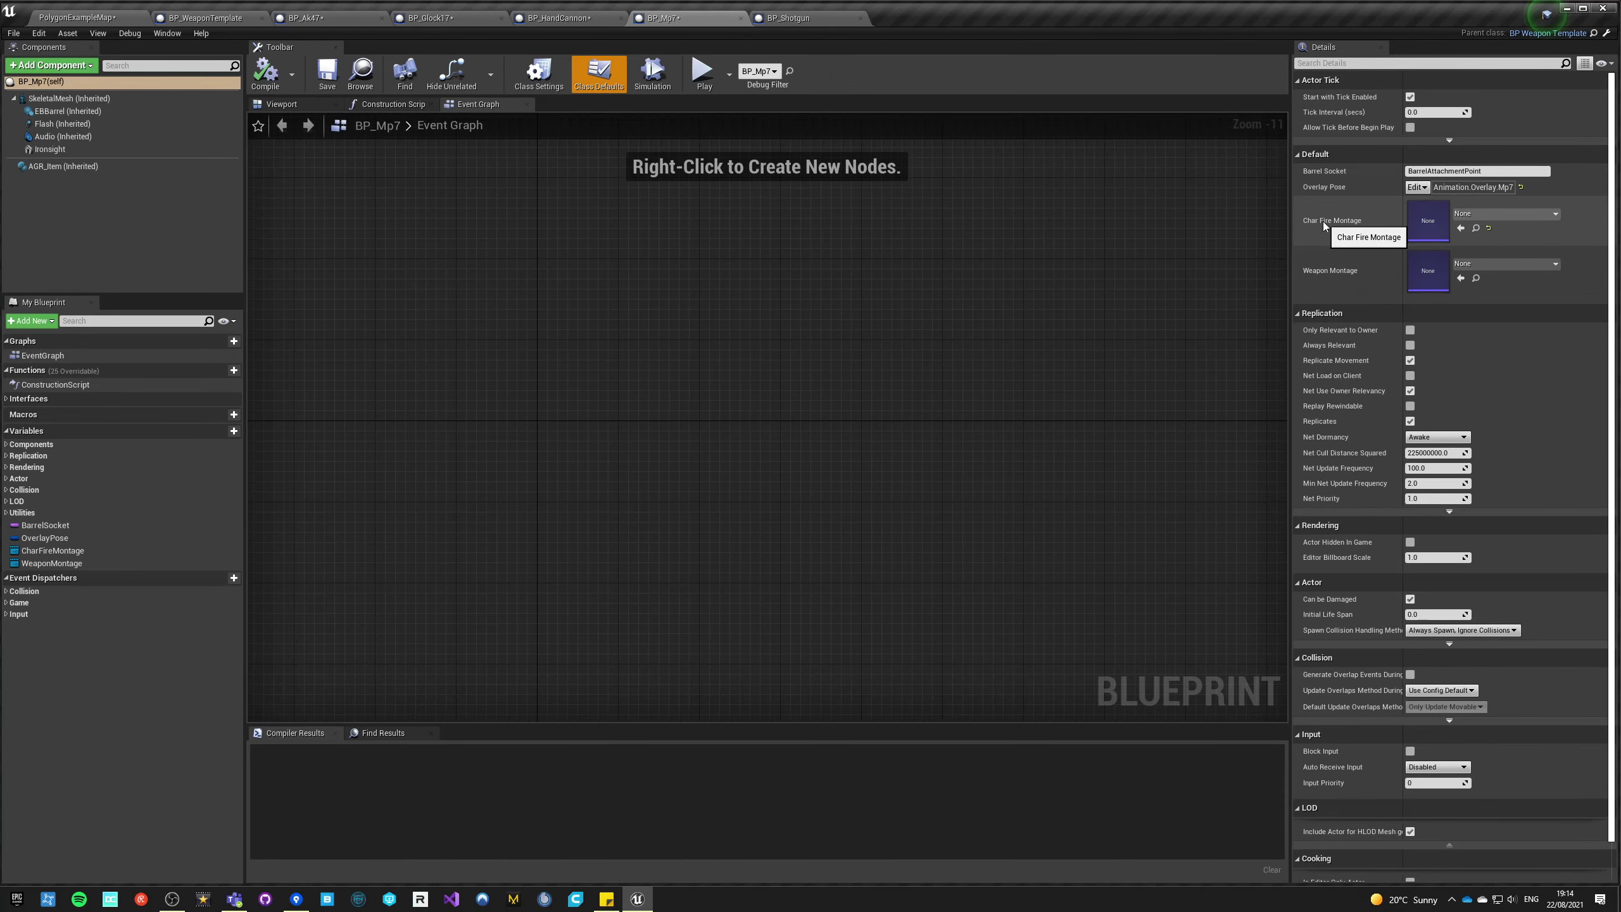
click(1531, 216)
text(mp7)
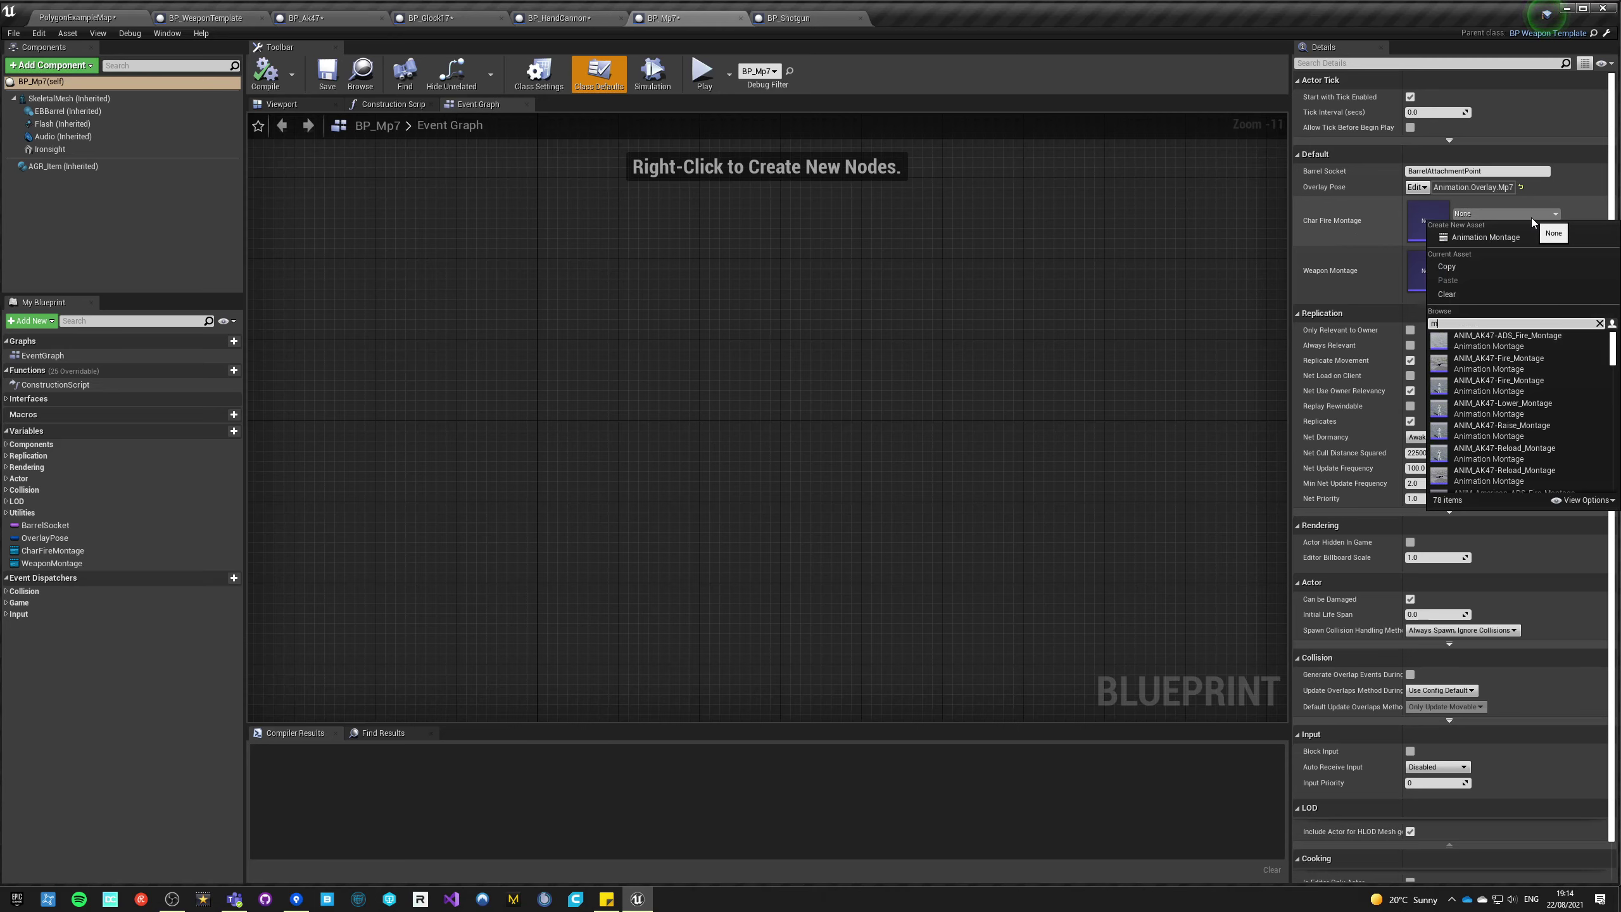
key(BackSpace)
key(BackSpace)
key(BackSpace)
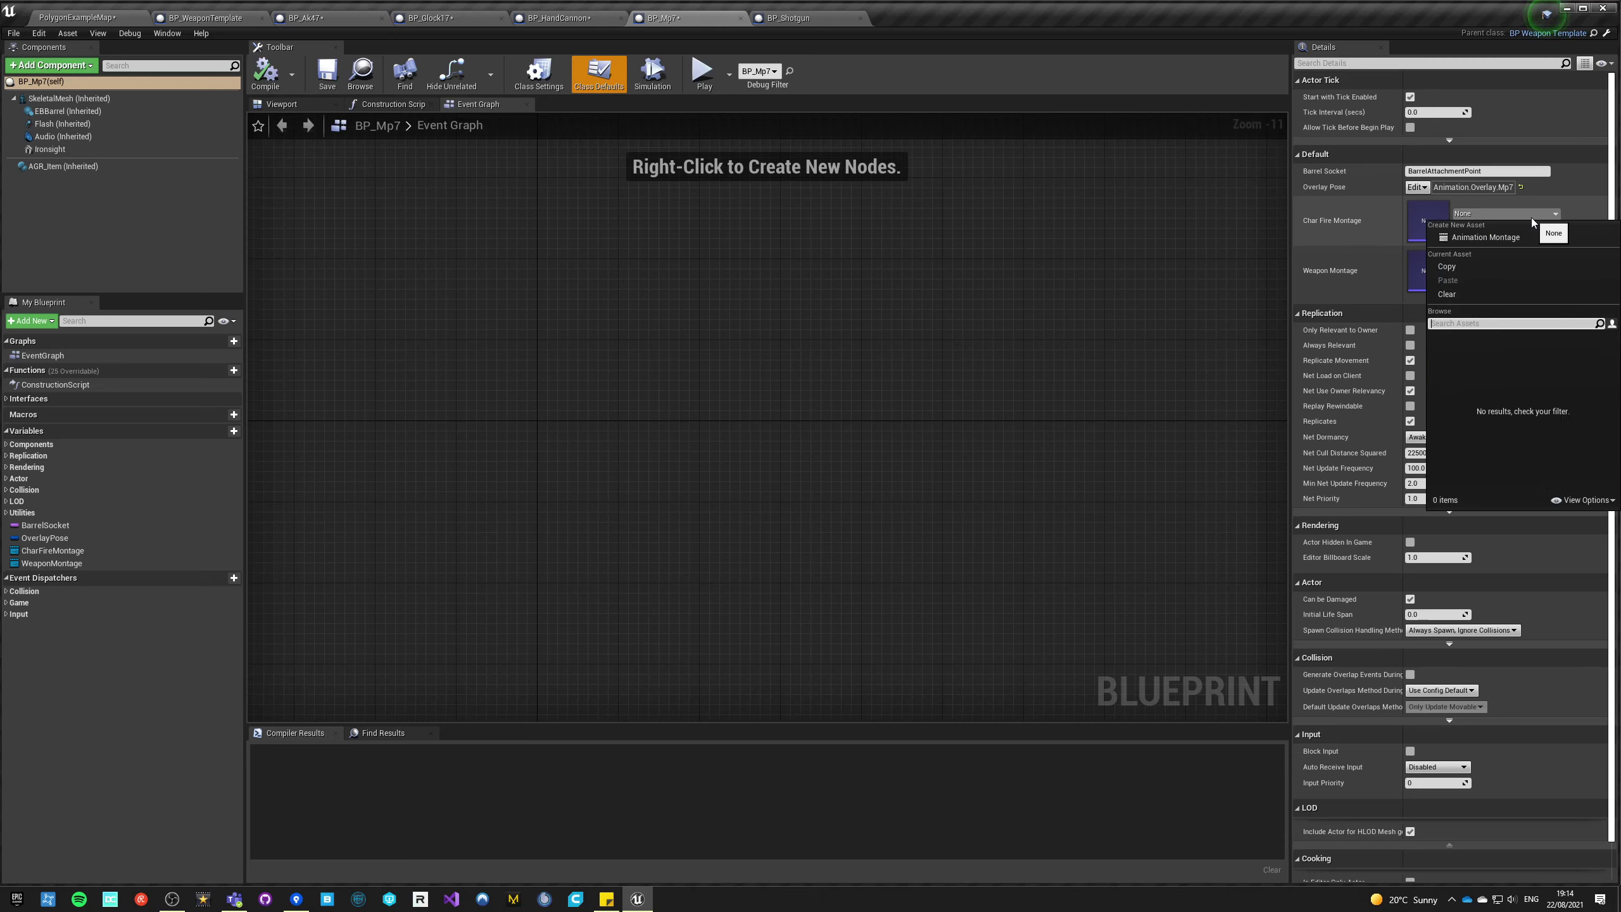
text(smg)
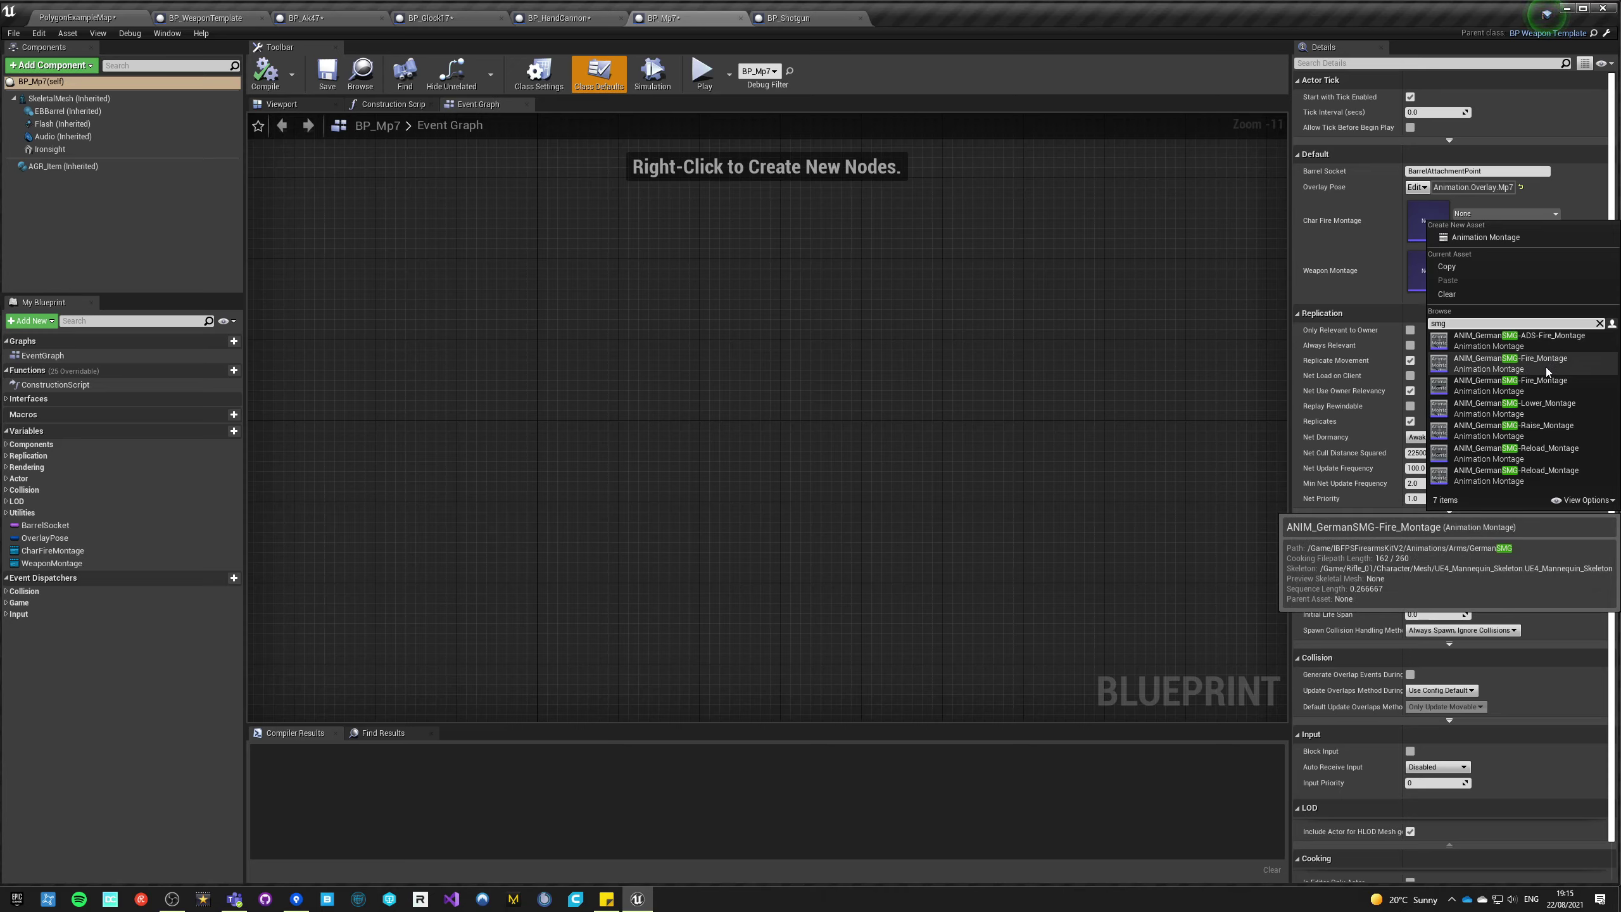
click(1545, 367)
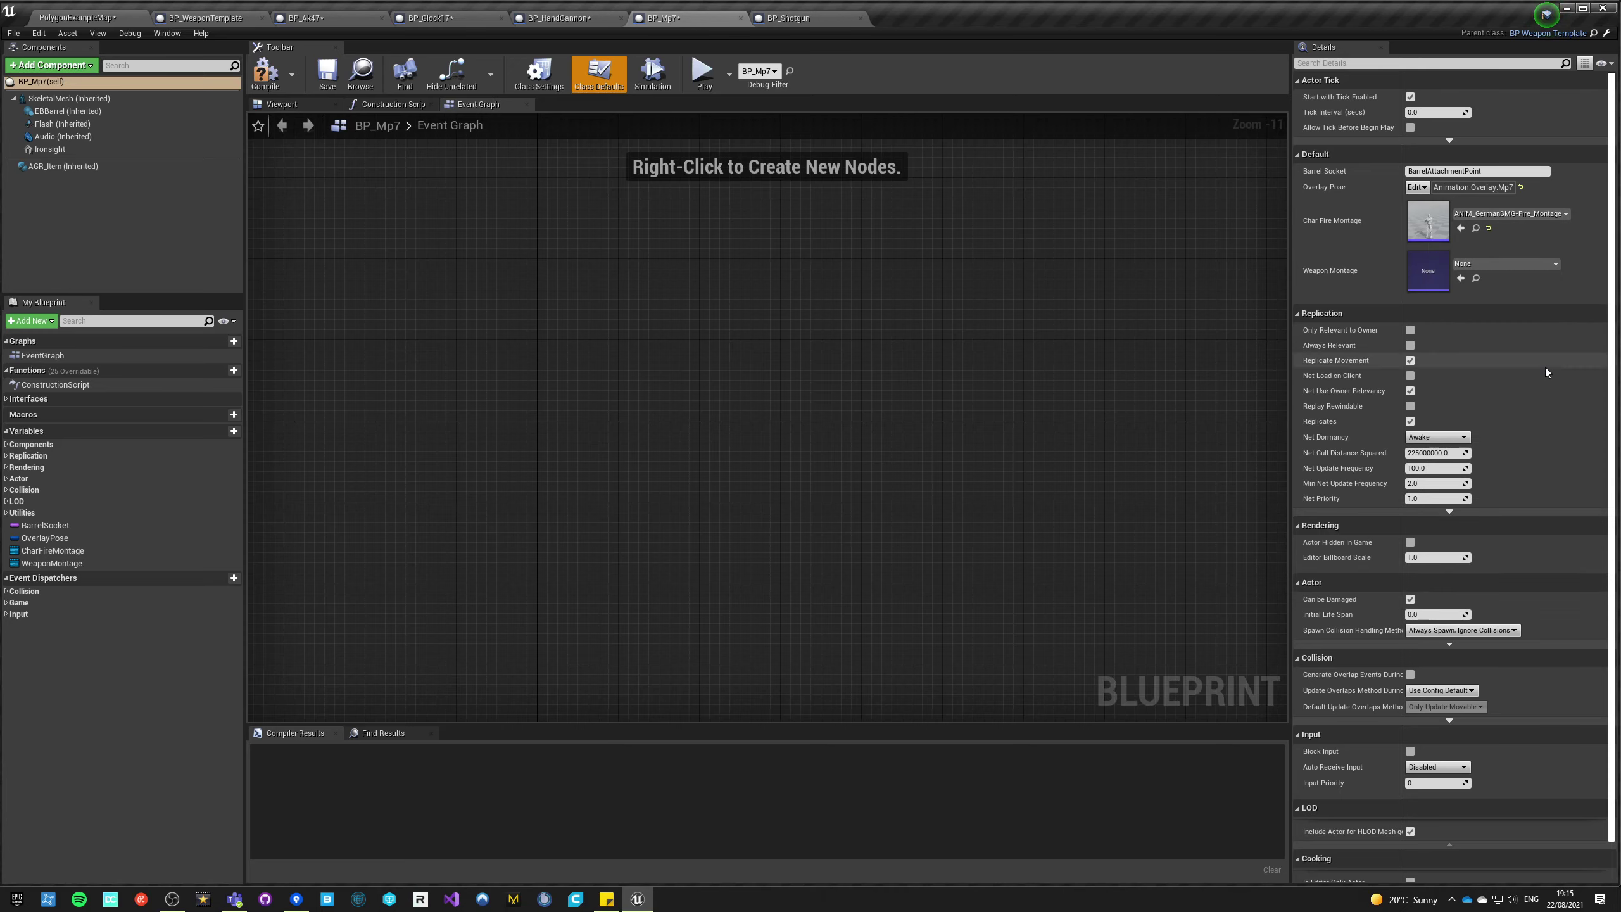
- Locate the MP7's character fire montage among the project assets and open the neighbouring ANIM_GermanSMG-Fire animation
click(1476, 227)
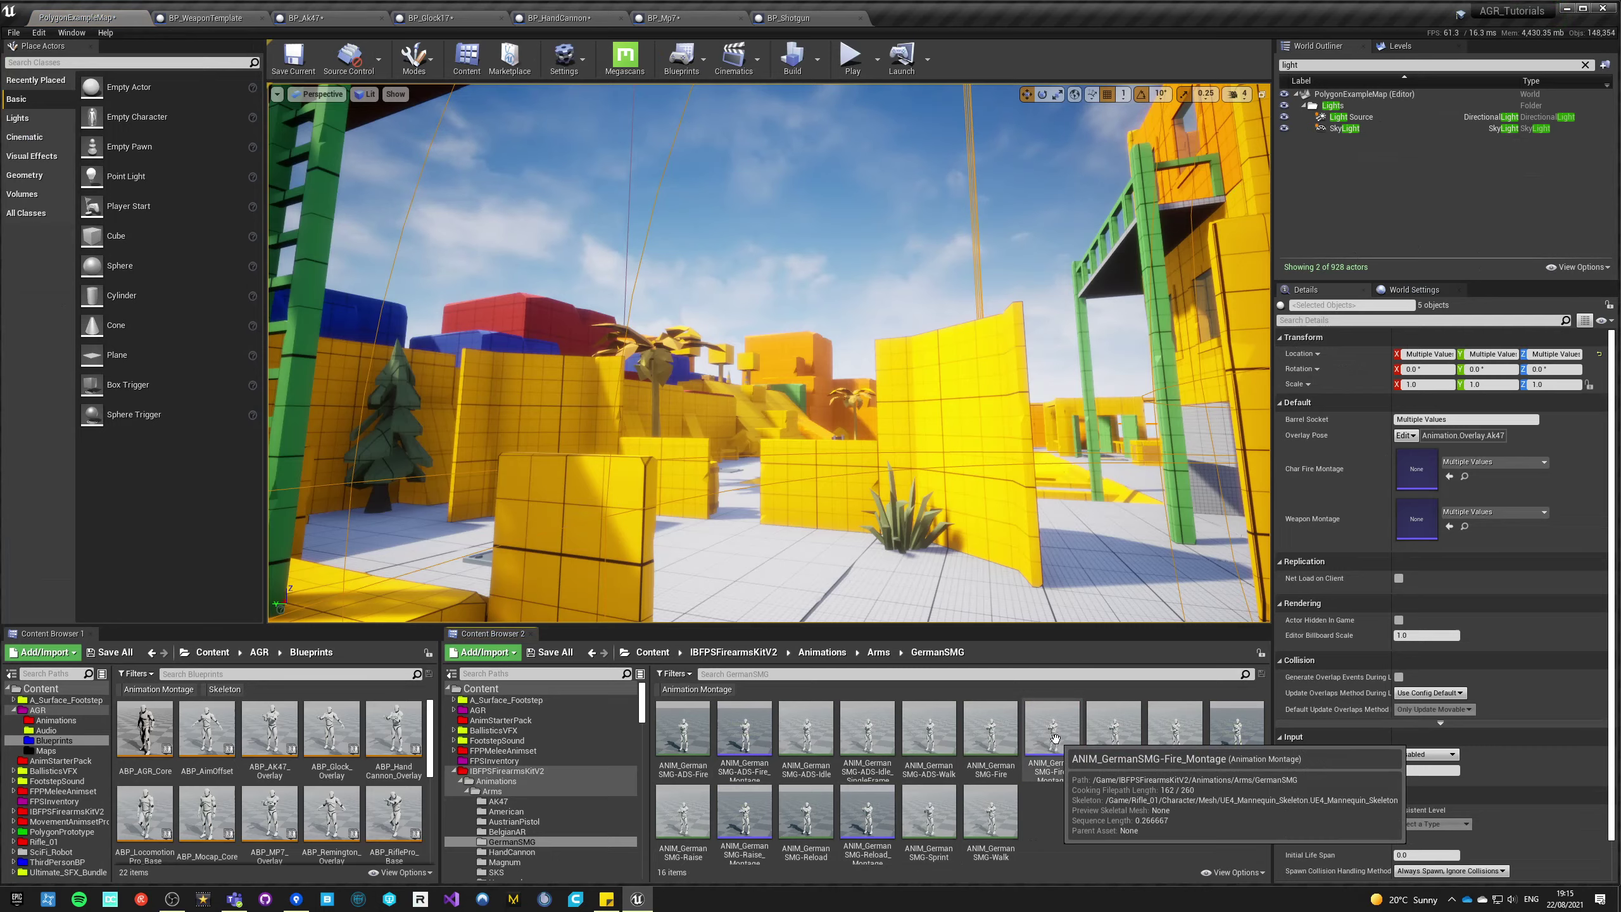
double_click(978, 743)
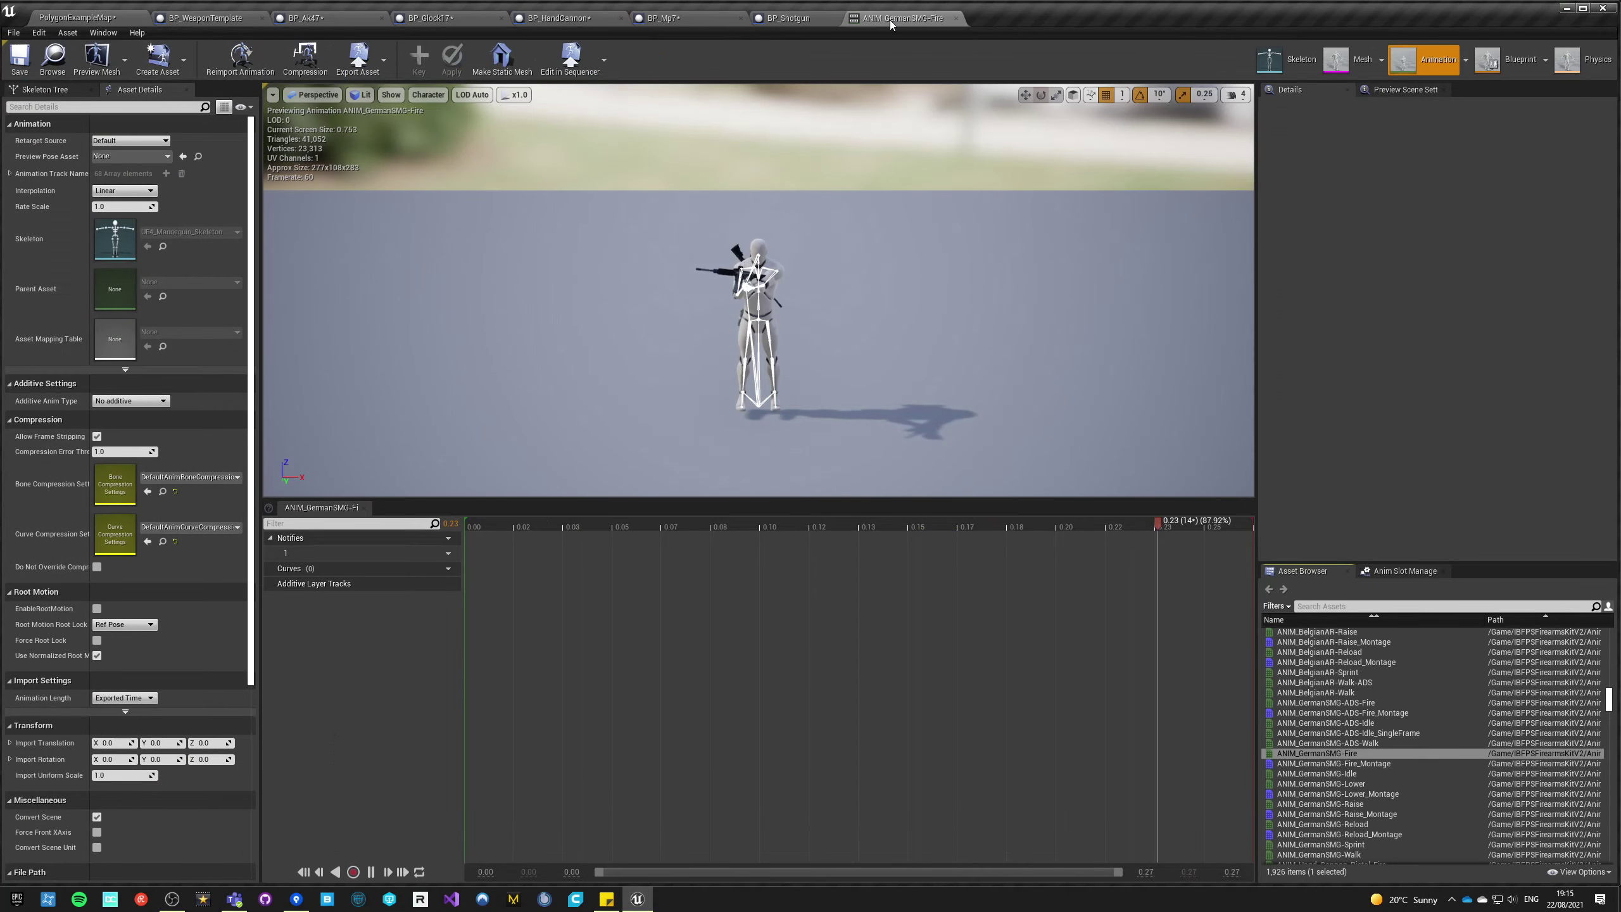
- Make the ANIM_GermanSMG-Fire animation additive in Mesh Space, with a selected animation frame as its base pose
click(131, 400)
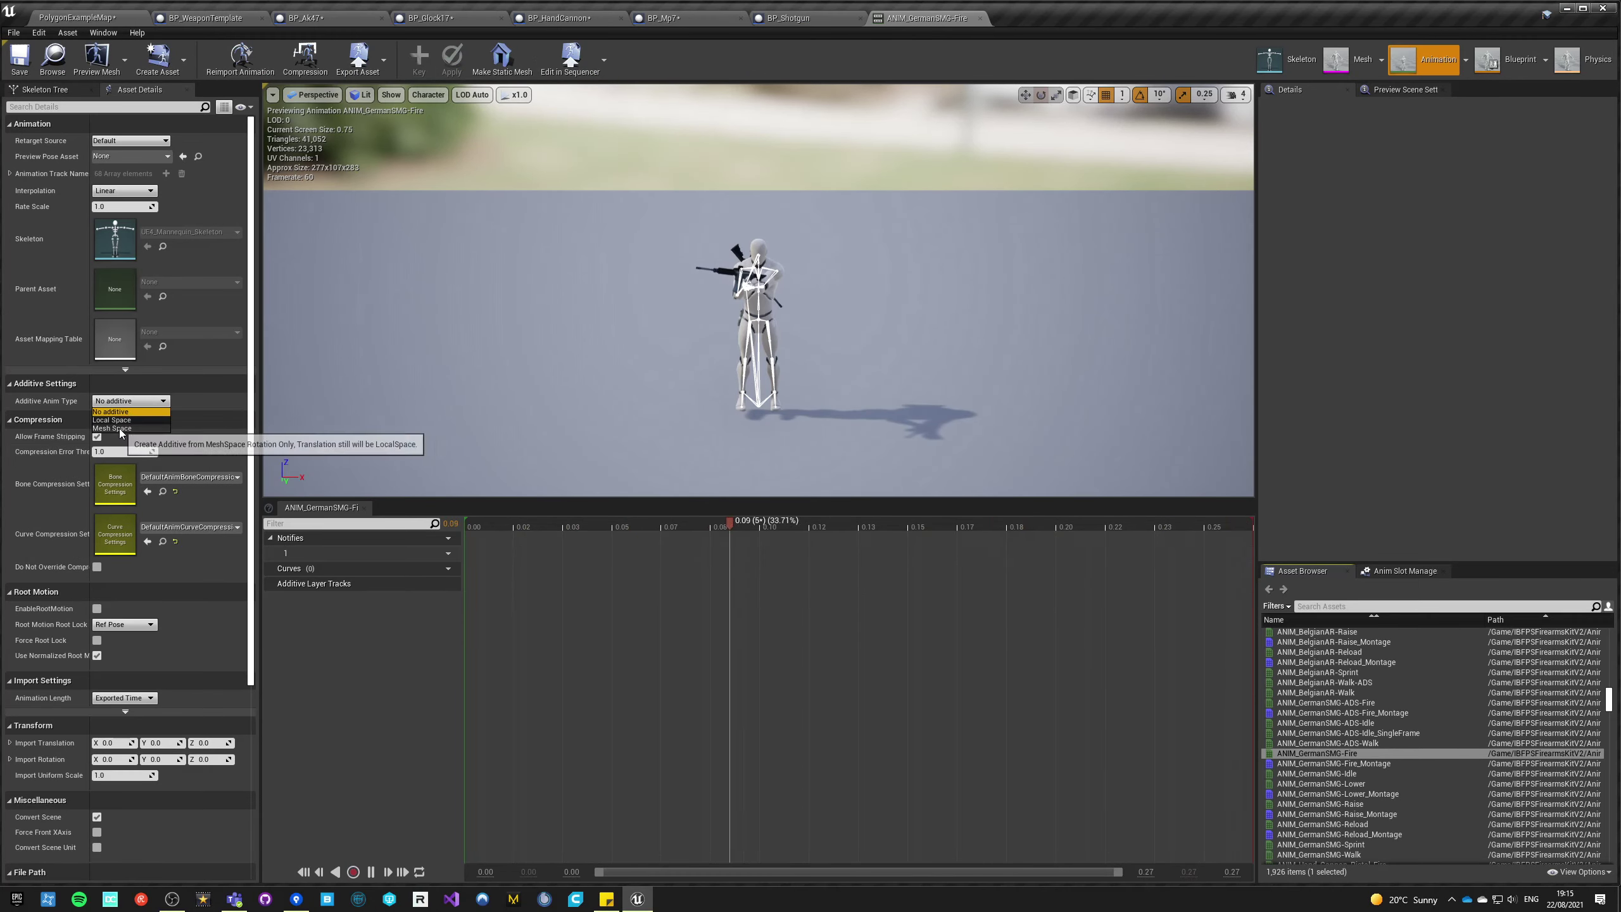
click(125, 429)
click(128, 417)
click(134, 453)
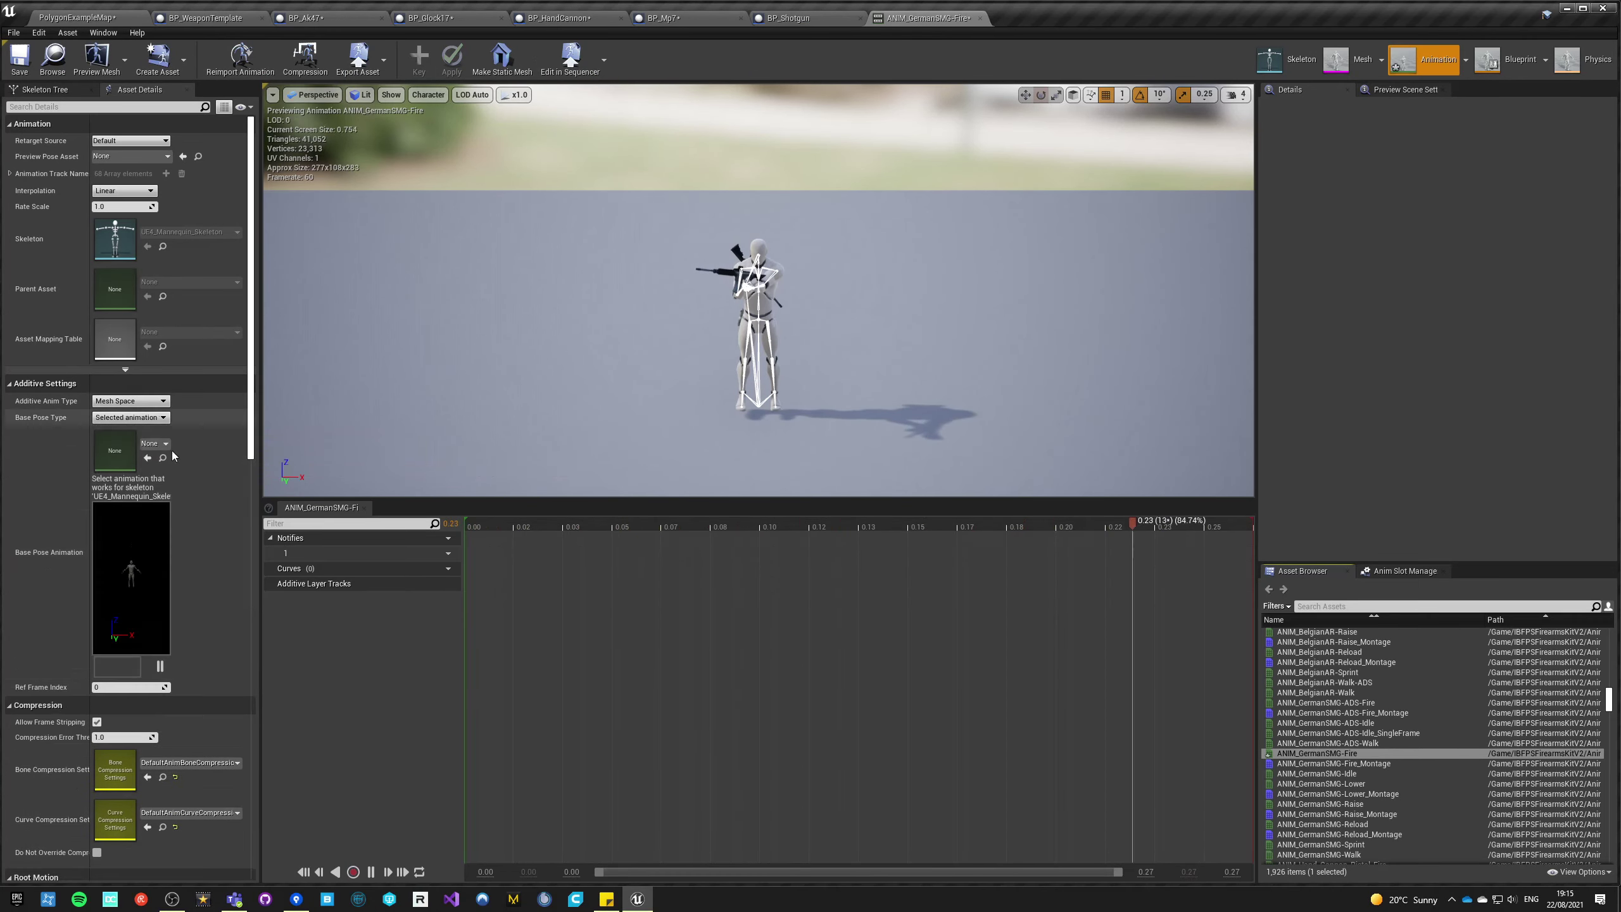
- Choose the character's ANIM_GermanSMG-Fire as its own base pose animation, then save and close the asset
click(155, 444)
text(german fire)
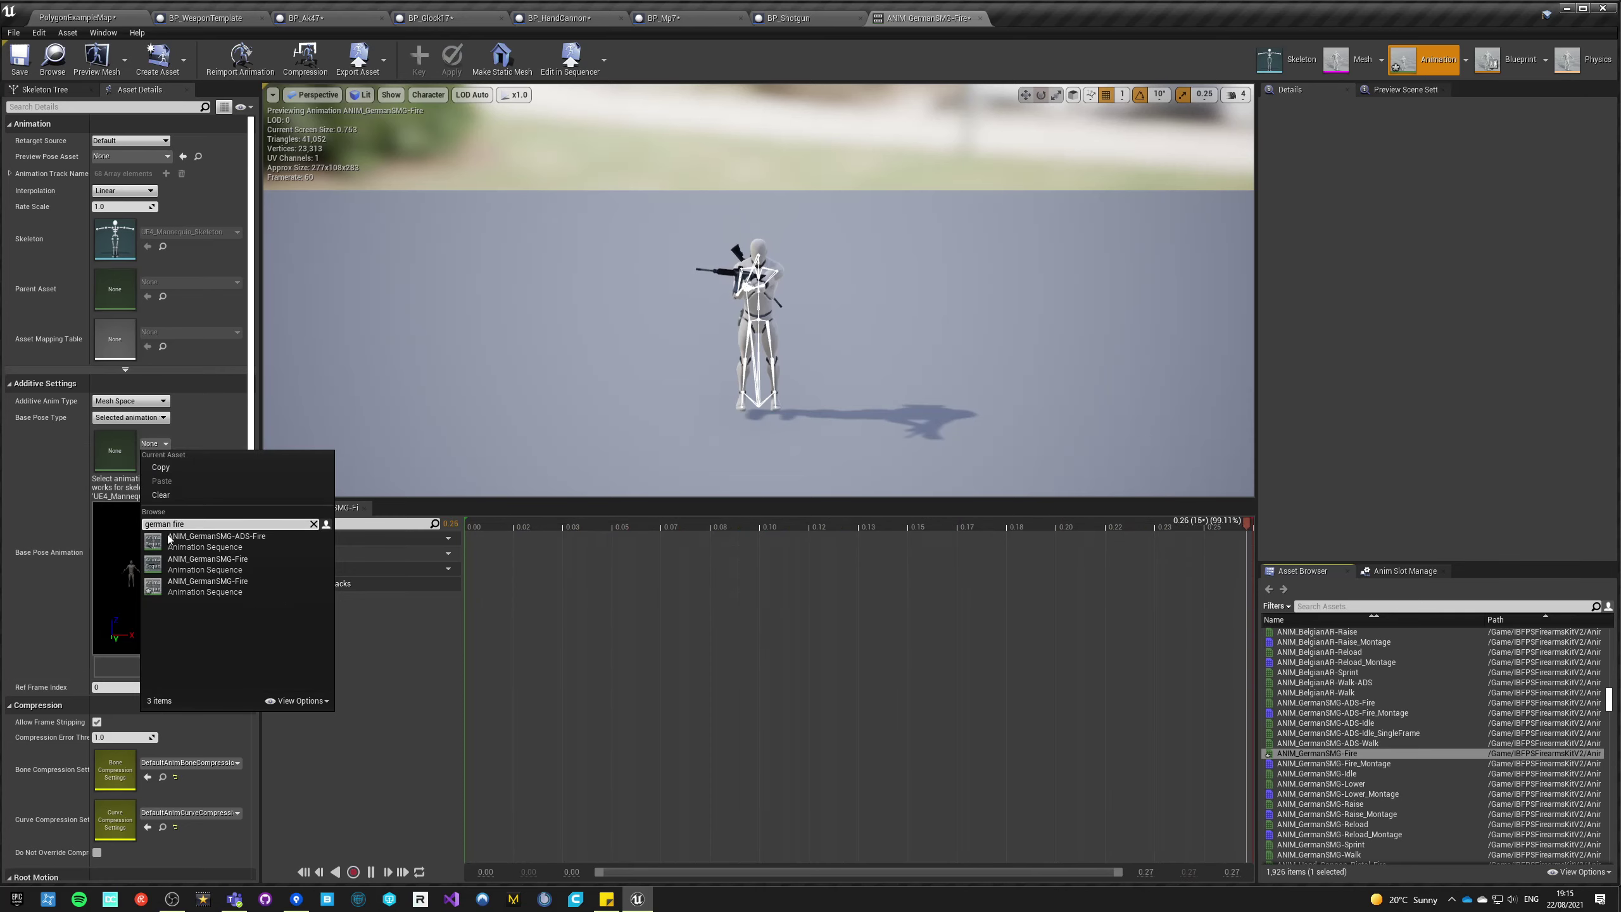
click(200, 582)
click(19, 58)
click(980, 19)
- Change the animation slot used by the Arms ANIM_GermanSMG-Fire_Montage and close the montage
click(86, 18)
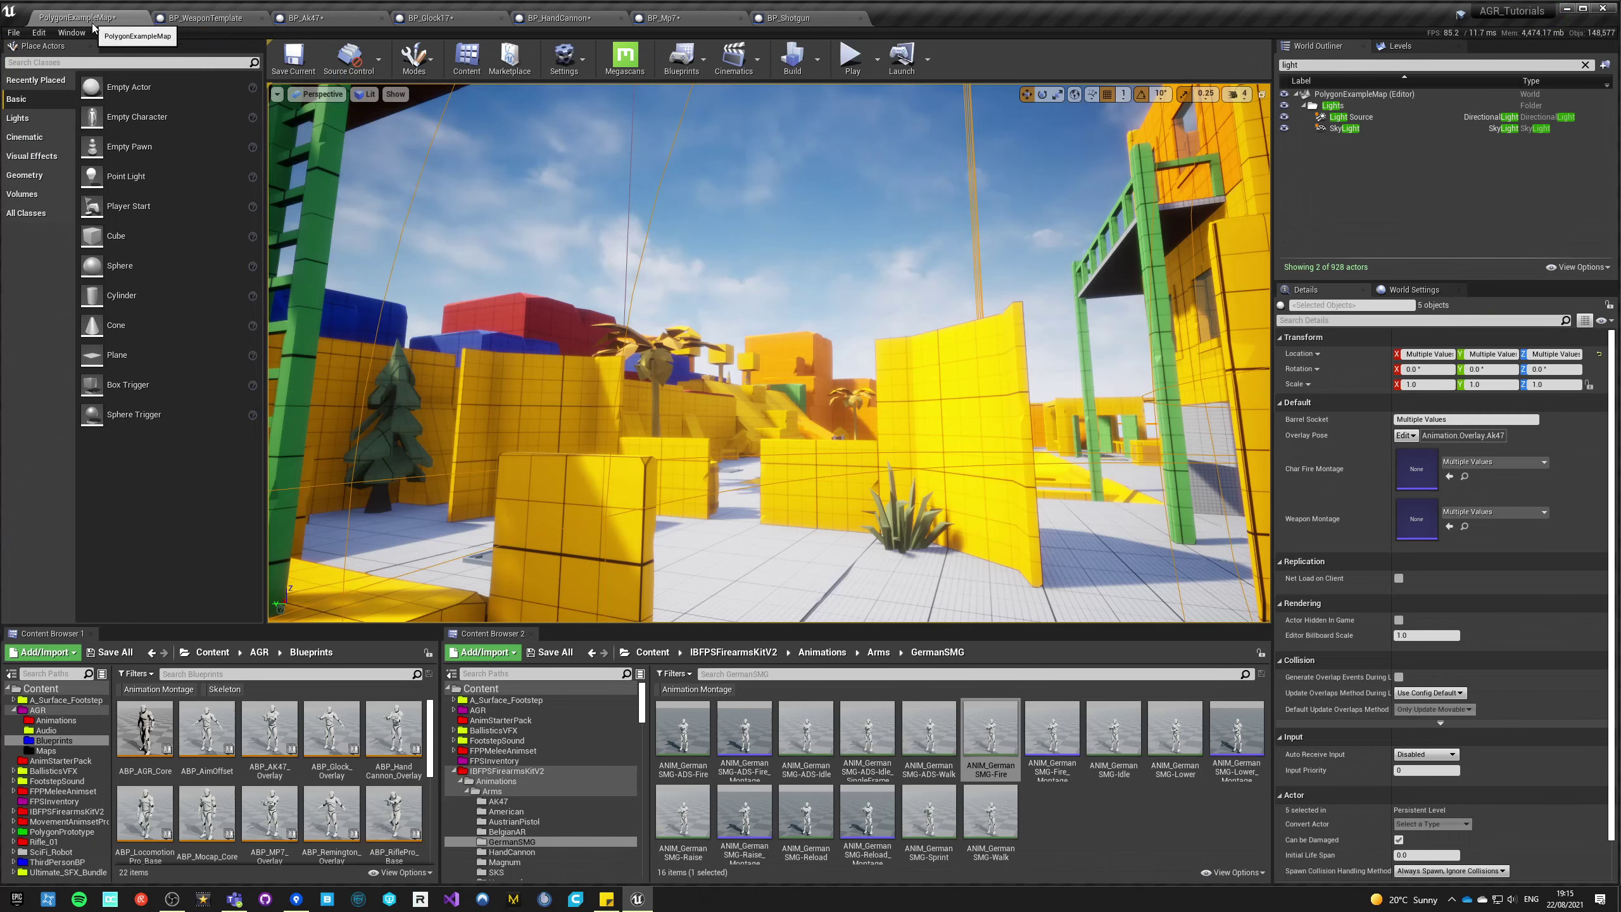
double_click(1075, 747)
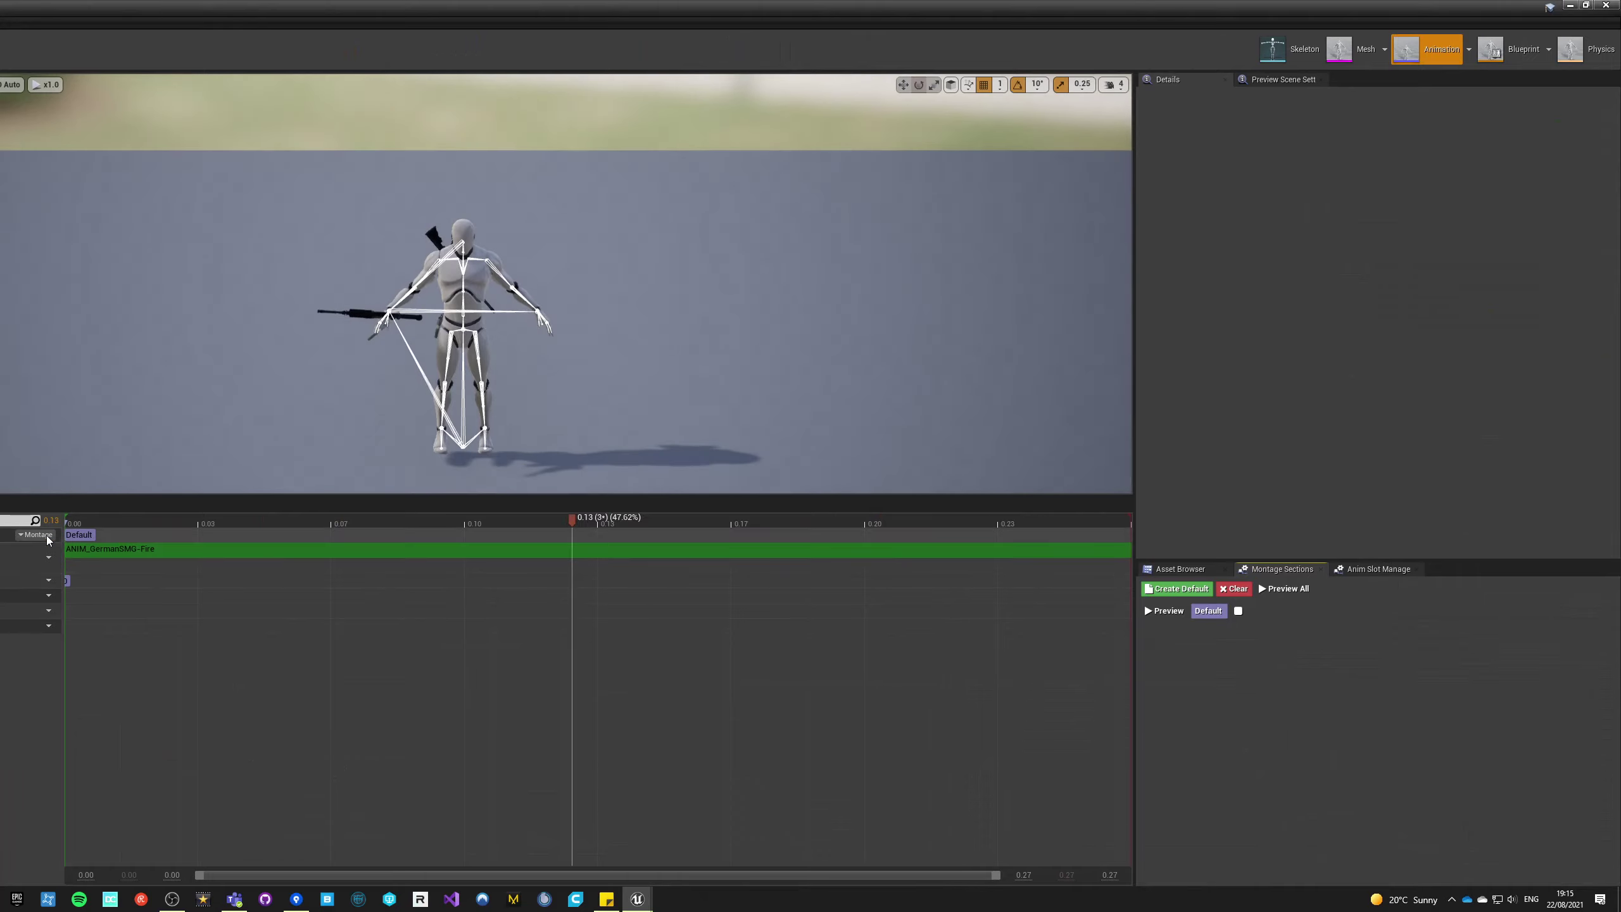
right_click(33, 563)
mouse_move(64, 580)
click(152, 604)
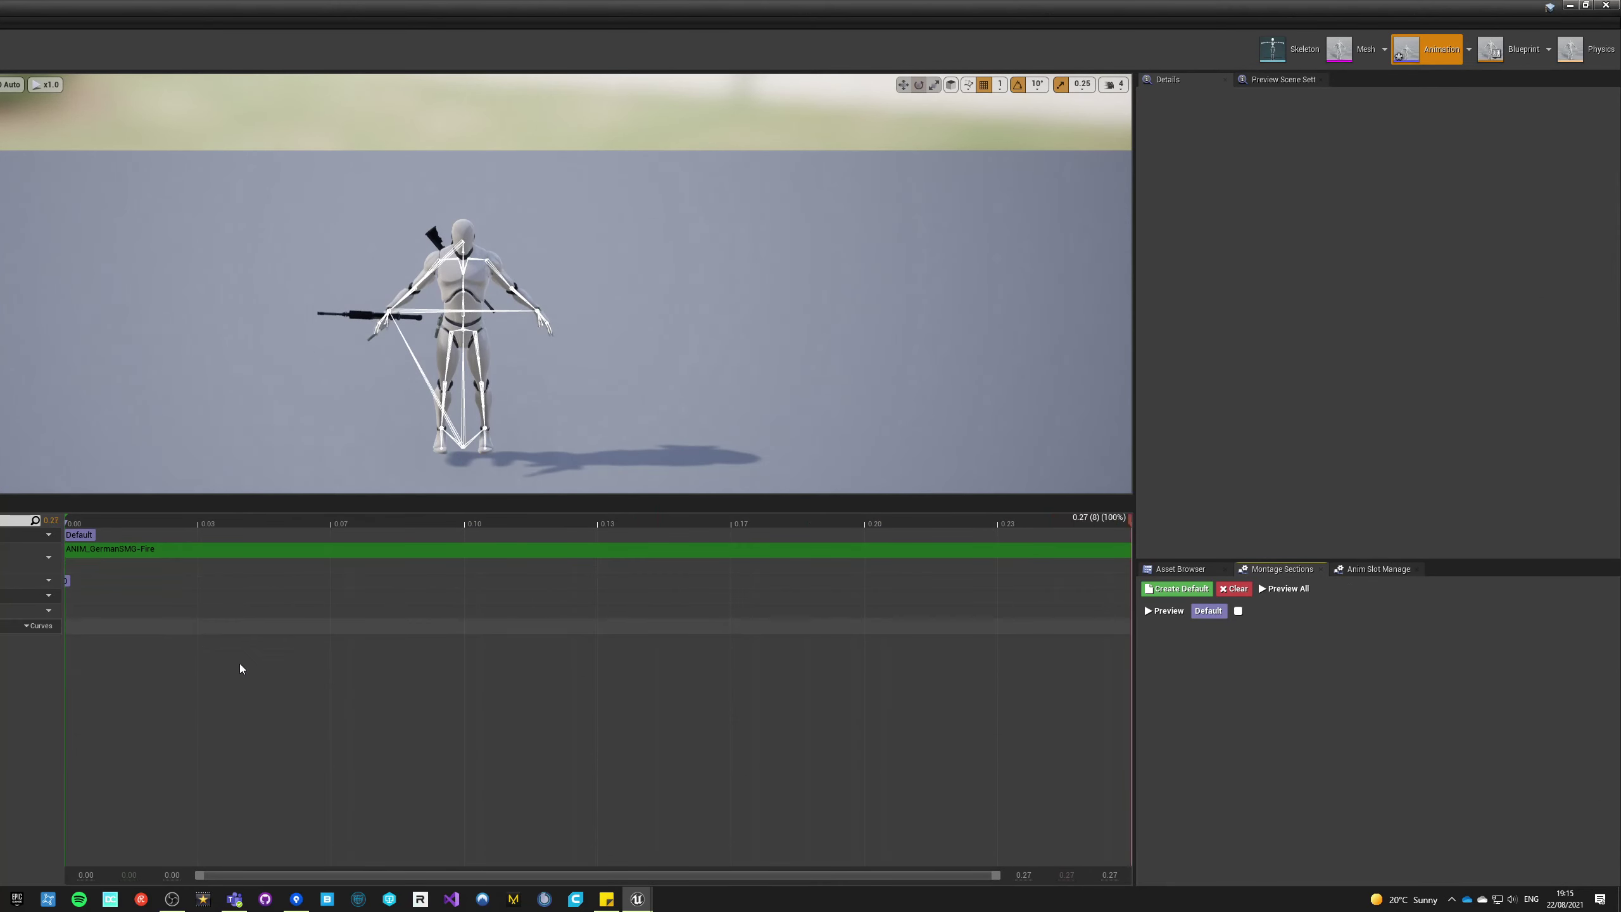
key(alt+F4)
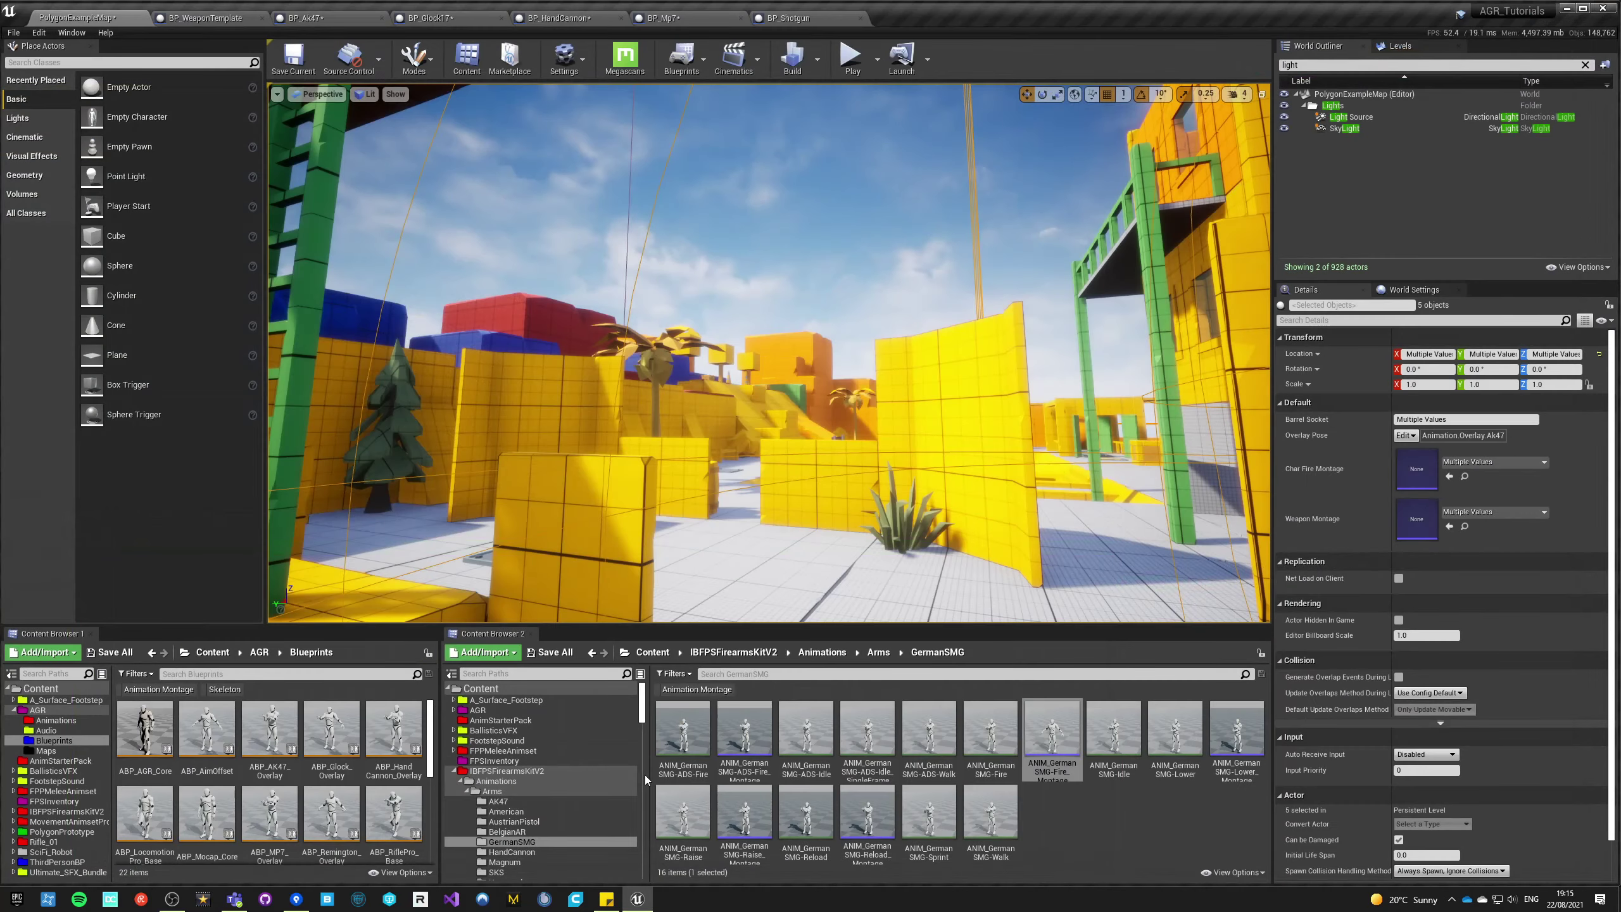
- Close BP_Shotgun, set BP_Mp7's Weapon Montage default to the weapon's own ANIM_GermanSMG-Fire_Montage, and compile
click(811, 18)
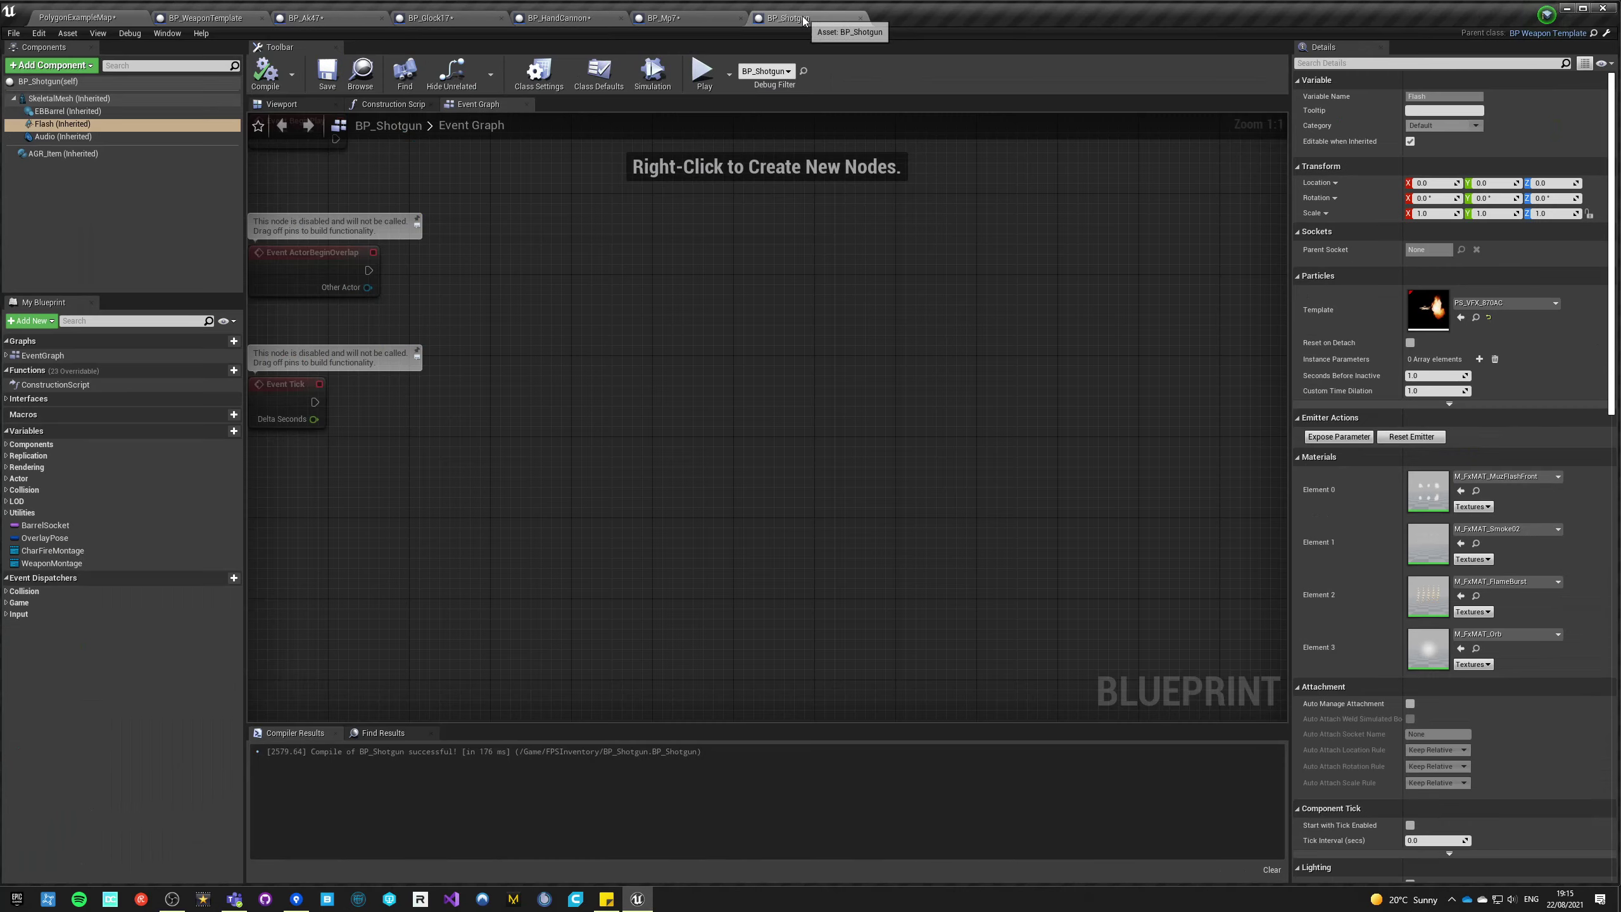
click(860, 19)
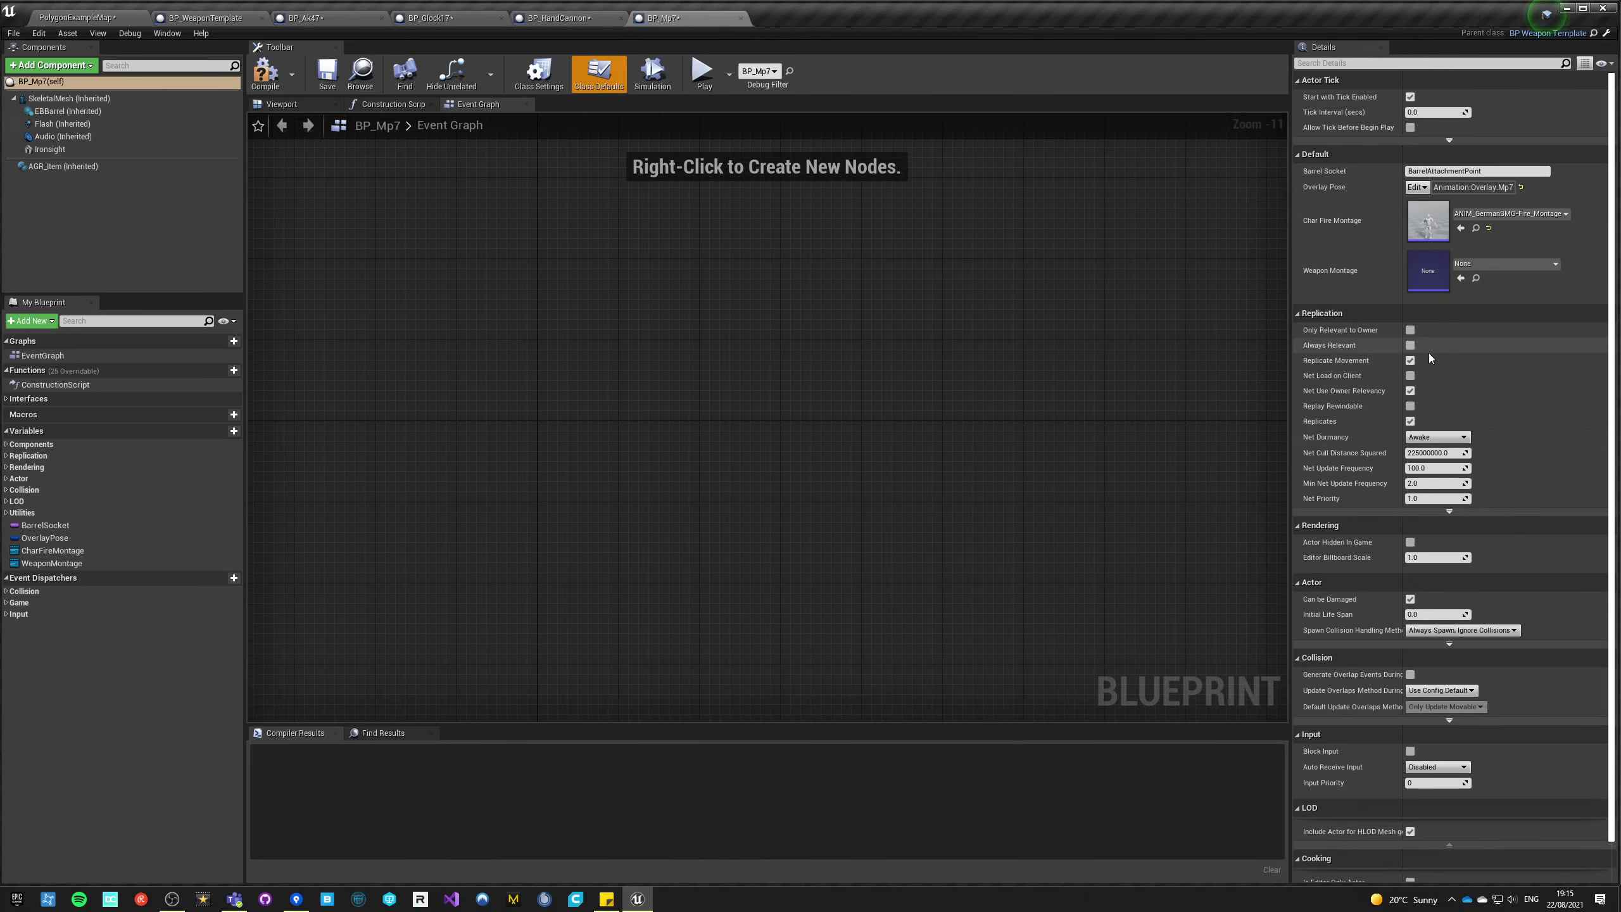
click(1484, 261)
text(germ)
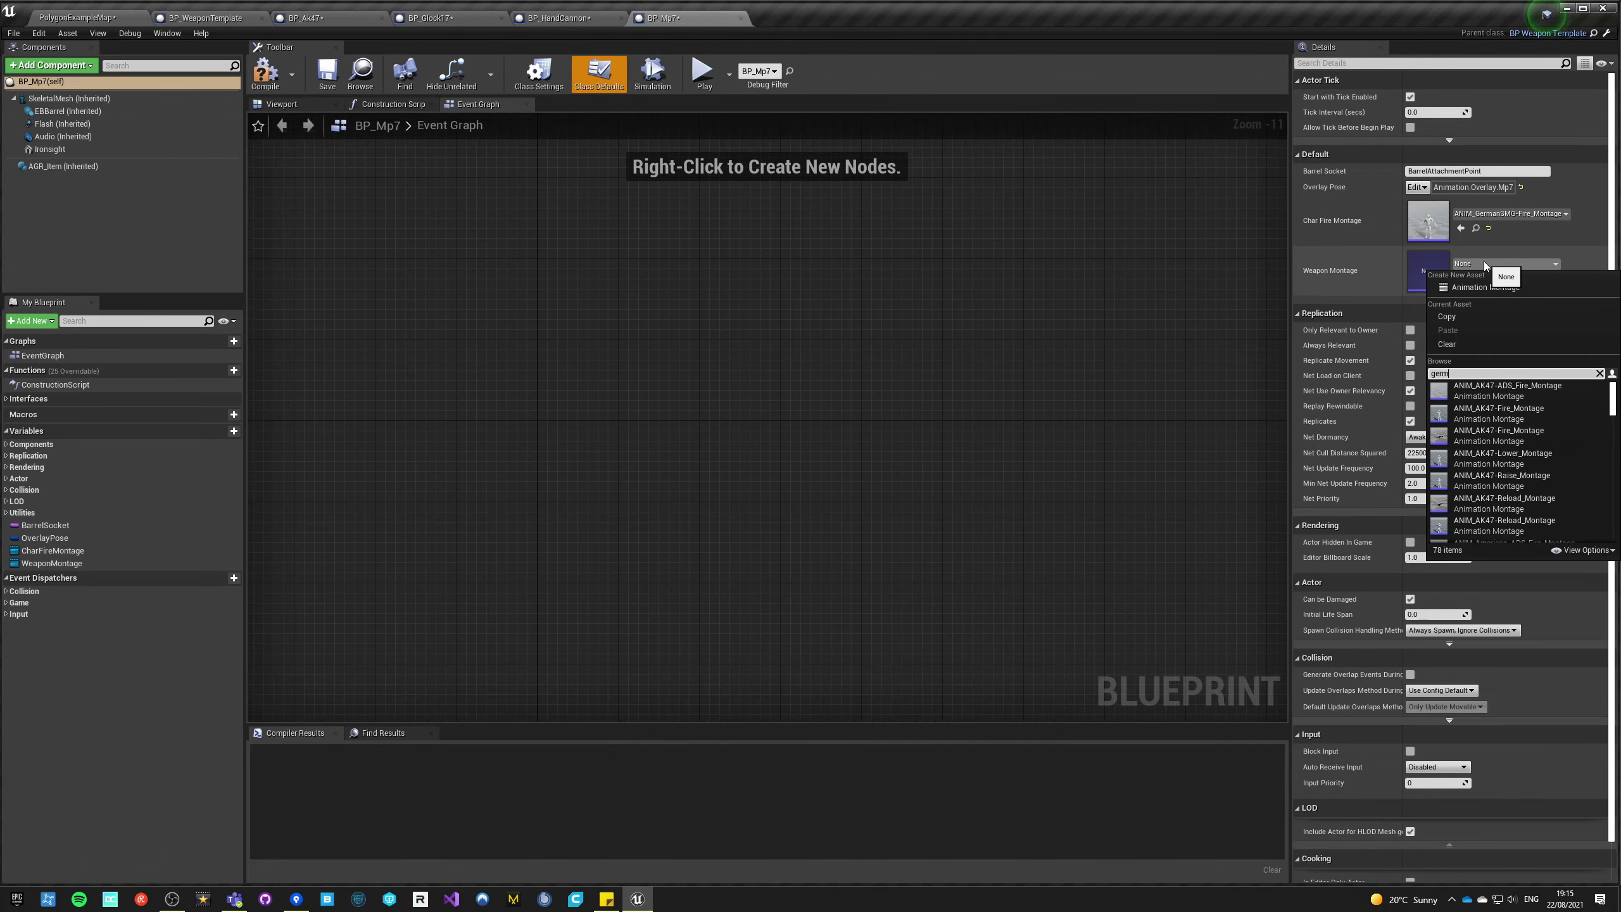
text(an fi)
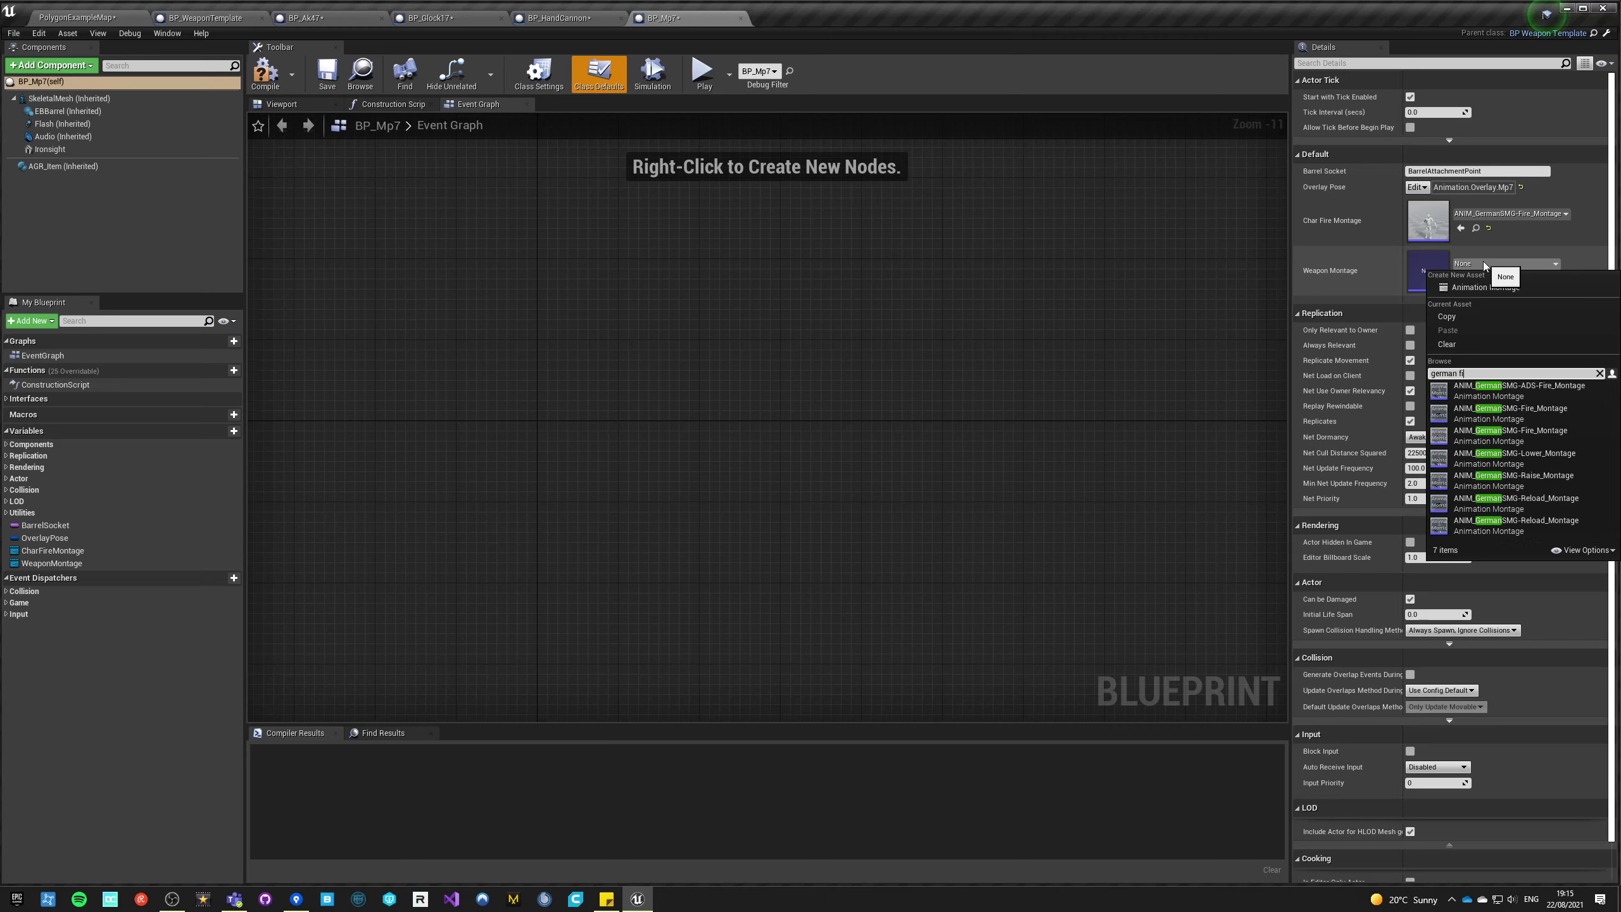
text(re)
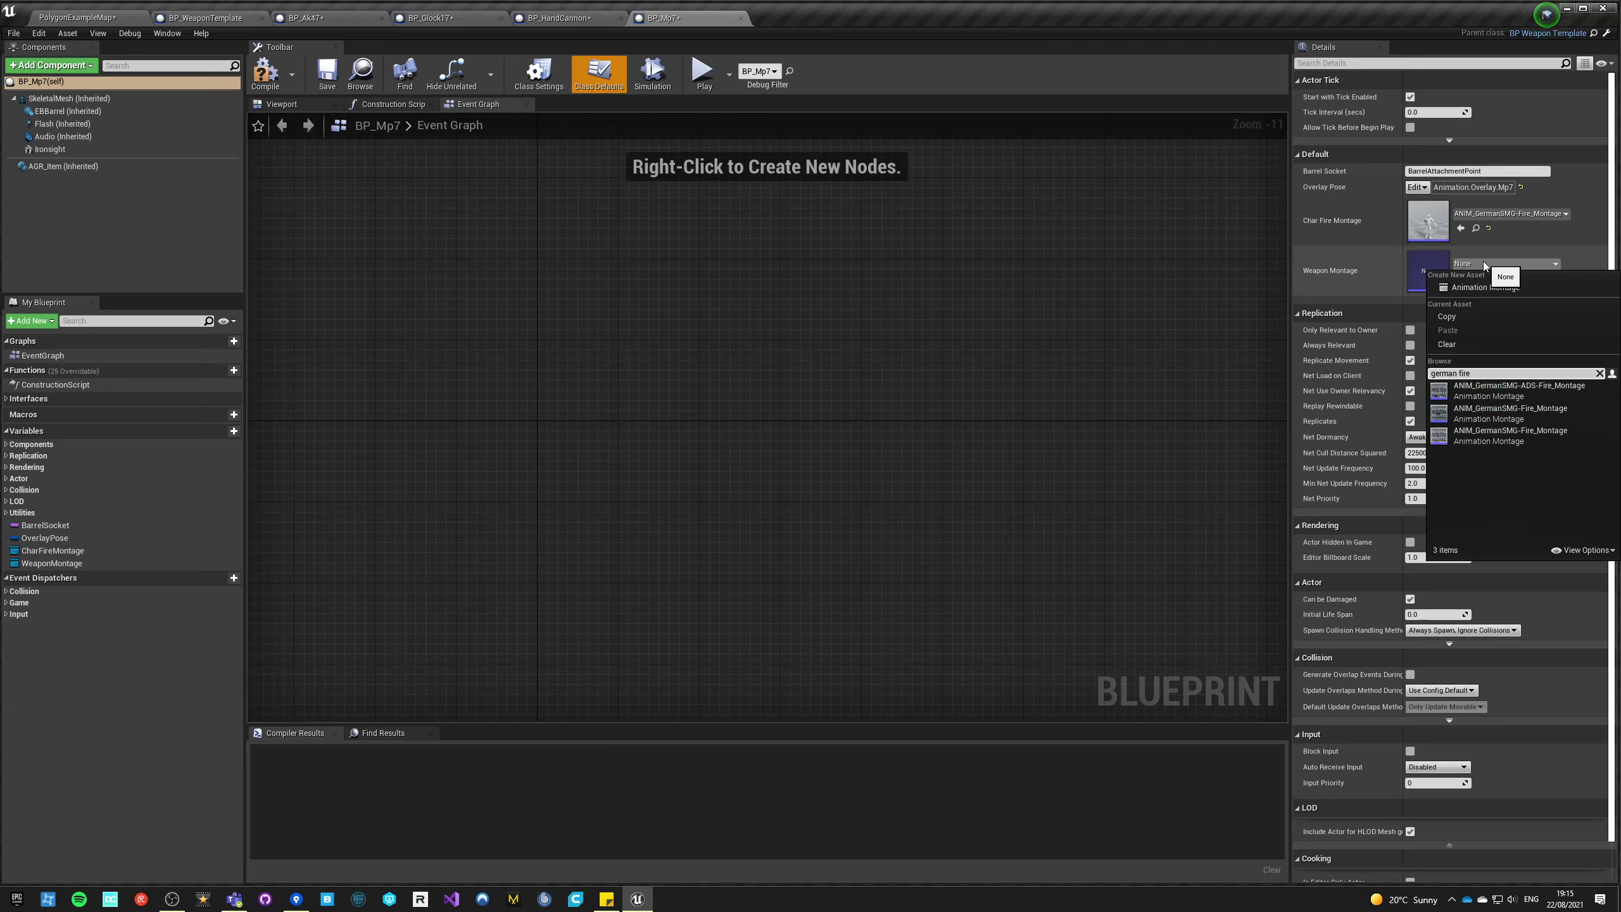
click(1523, 409)
click(264, 72)
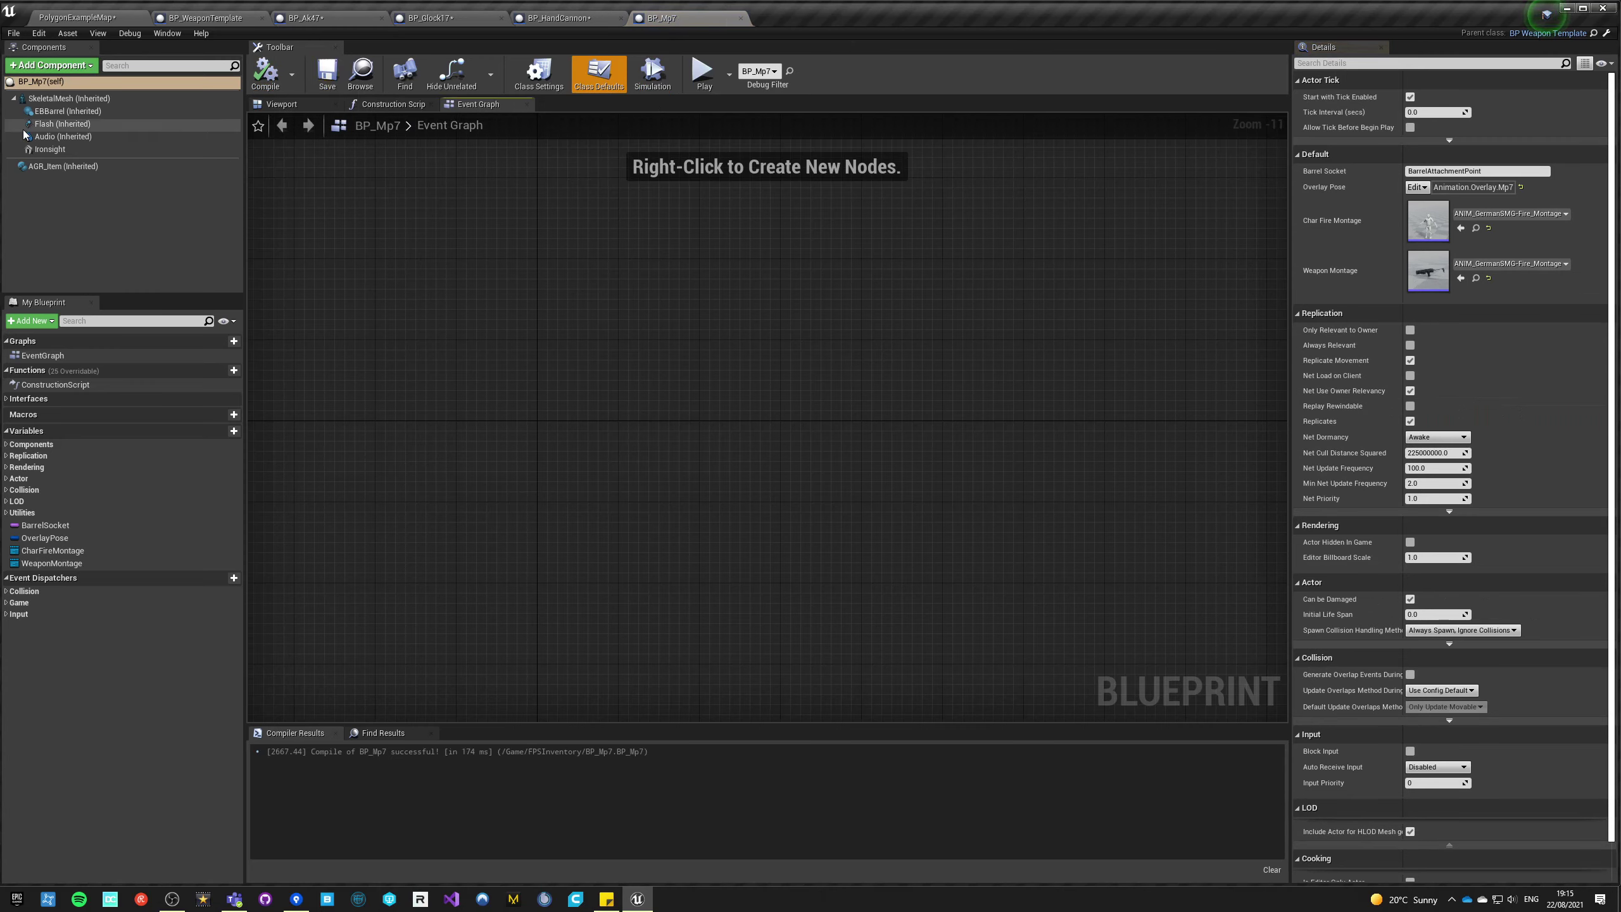
- Set the particle template of BP_Mp7's Flash component to PS_VFX_MP7A1
click(58, 124)
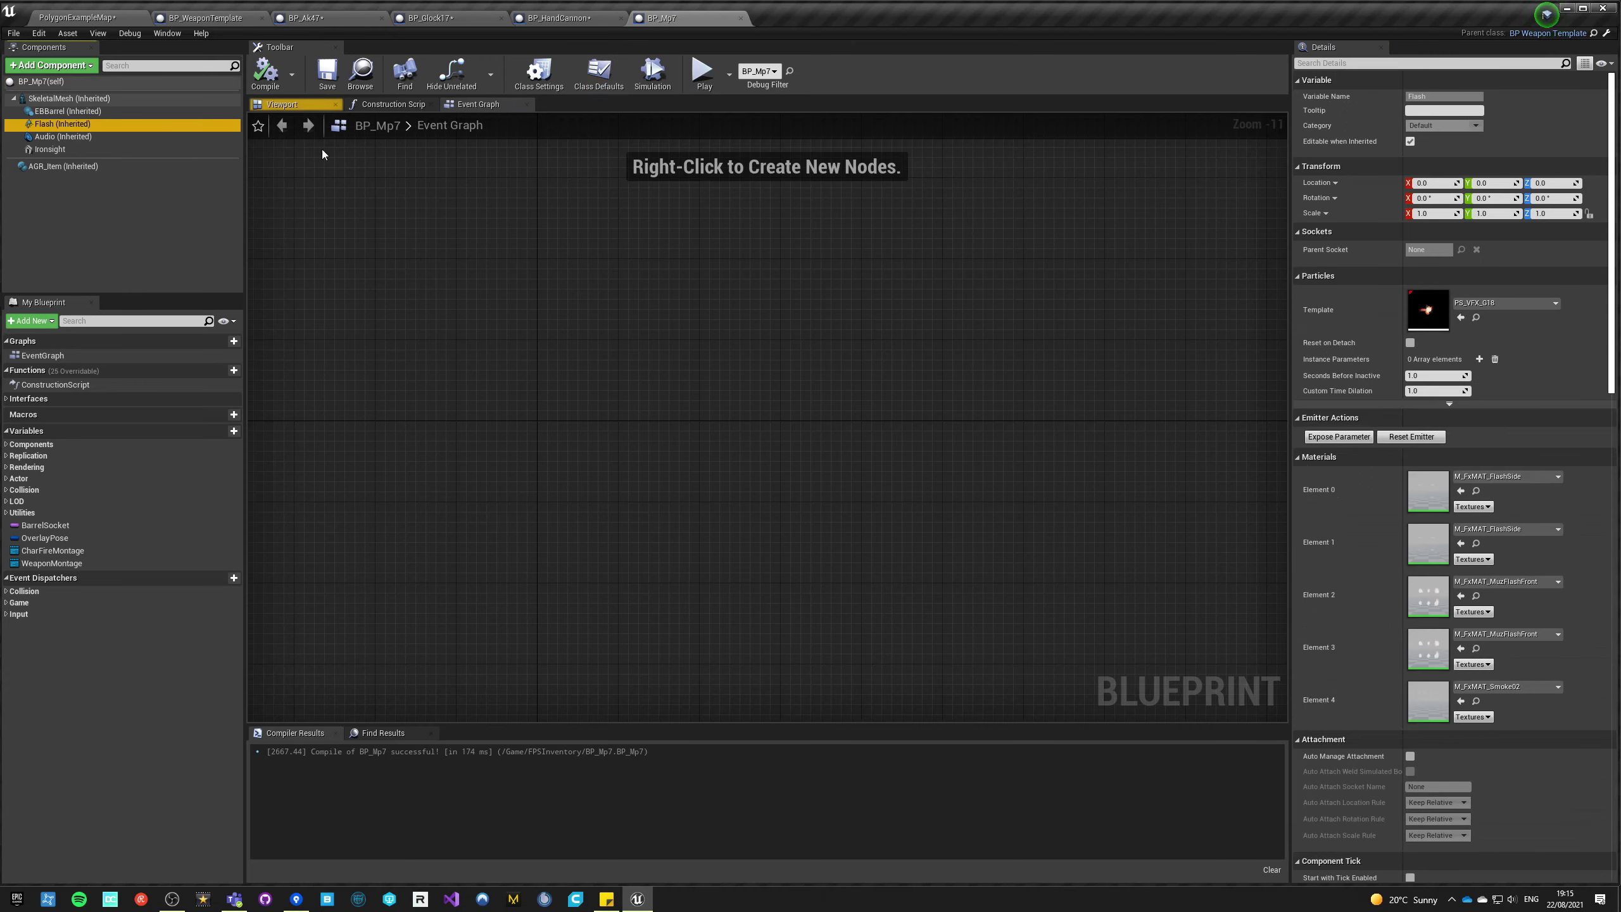
click(1487, 303)
text(m)
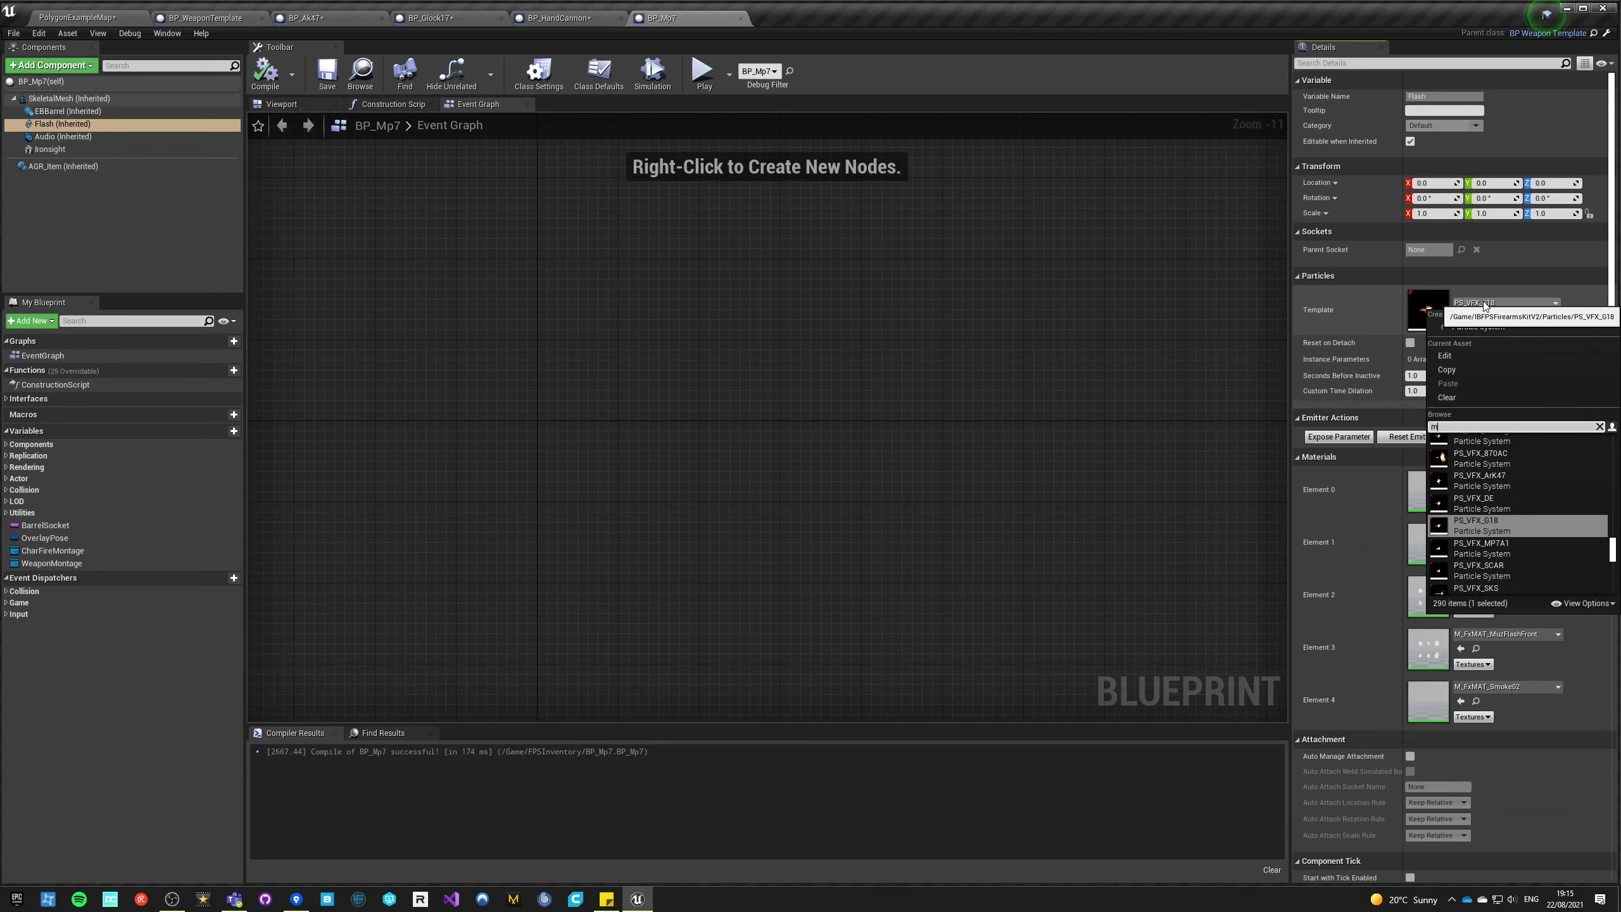
text(p)
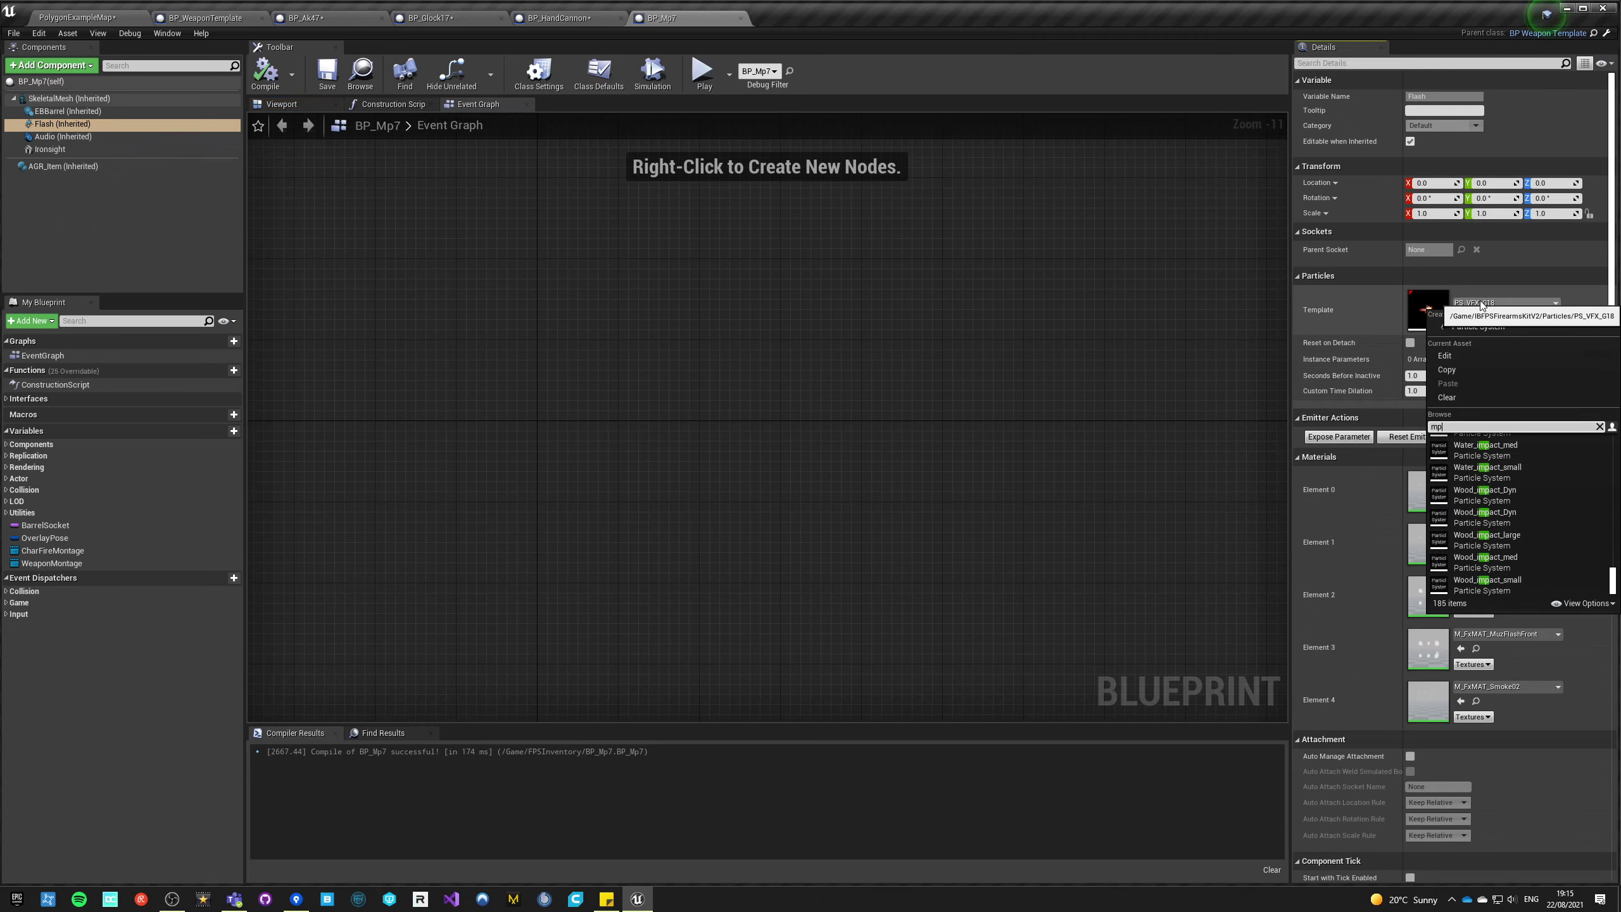
text(7)
click(1503, 445)
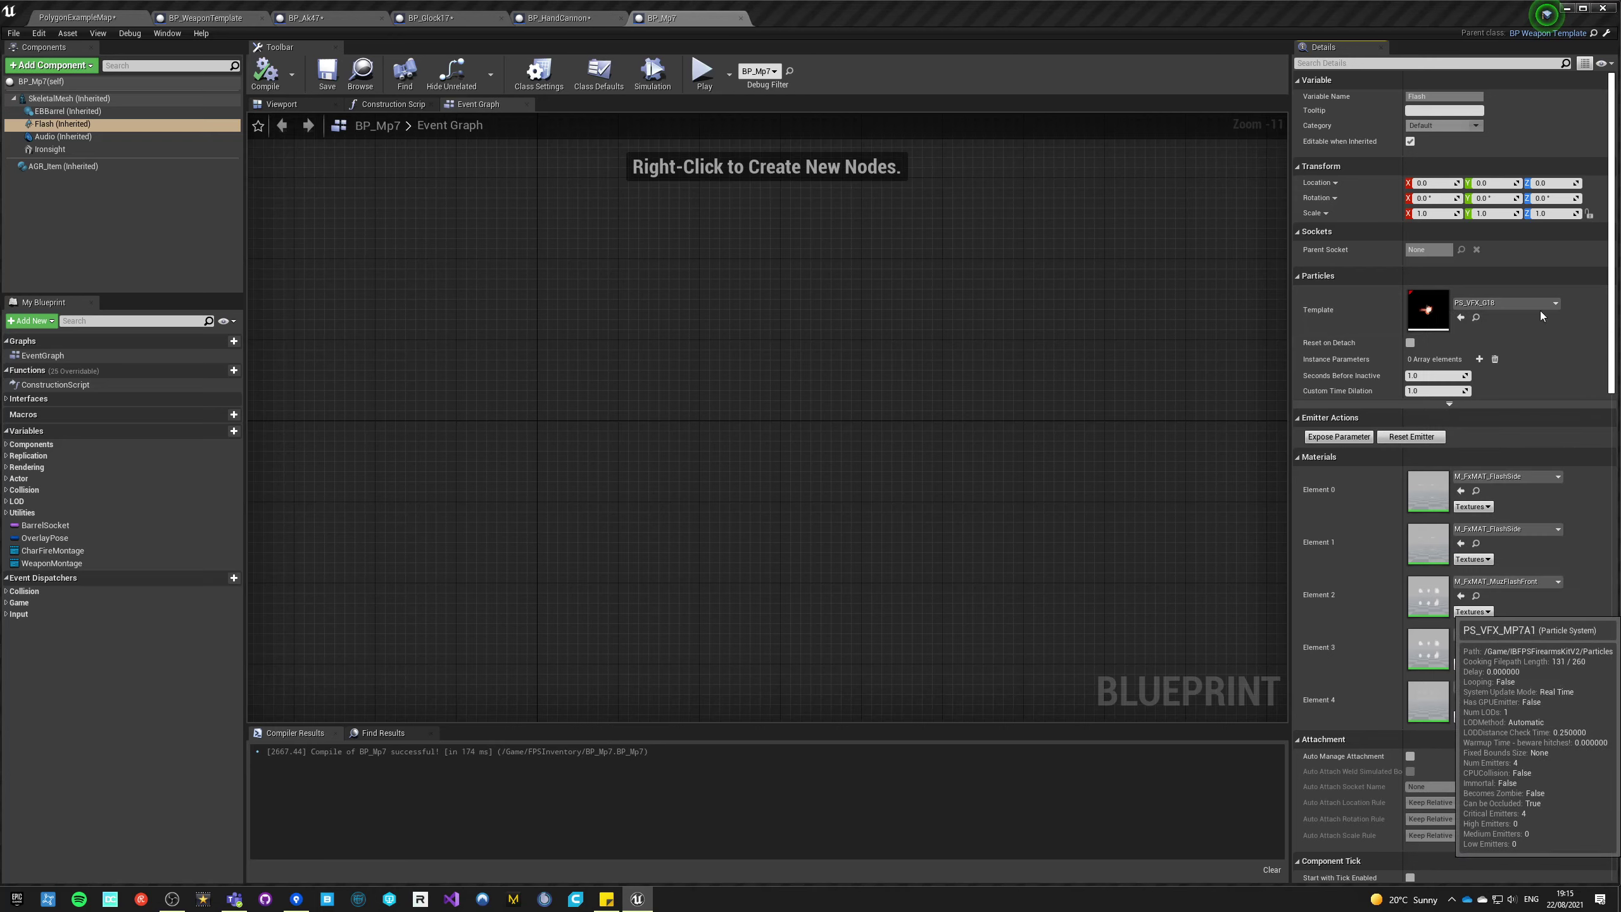
- Browse the level's project assets to the Submachine_Gun_01 sound cues under Ultimate_SFX_Bundle, Real_Recorded_Guns, Cues and Guns
click(51, 138)
click(89, 23)
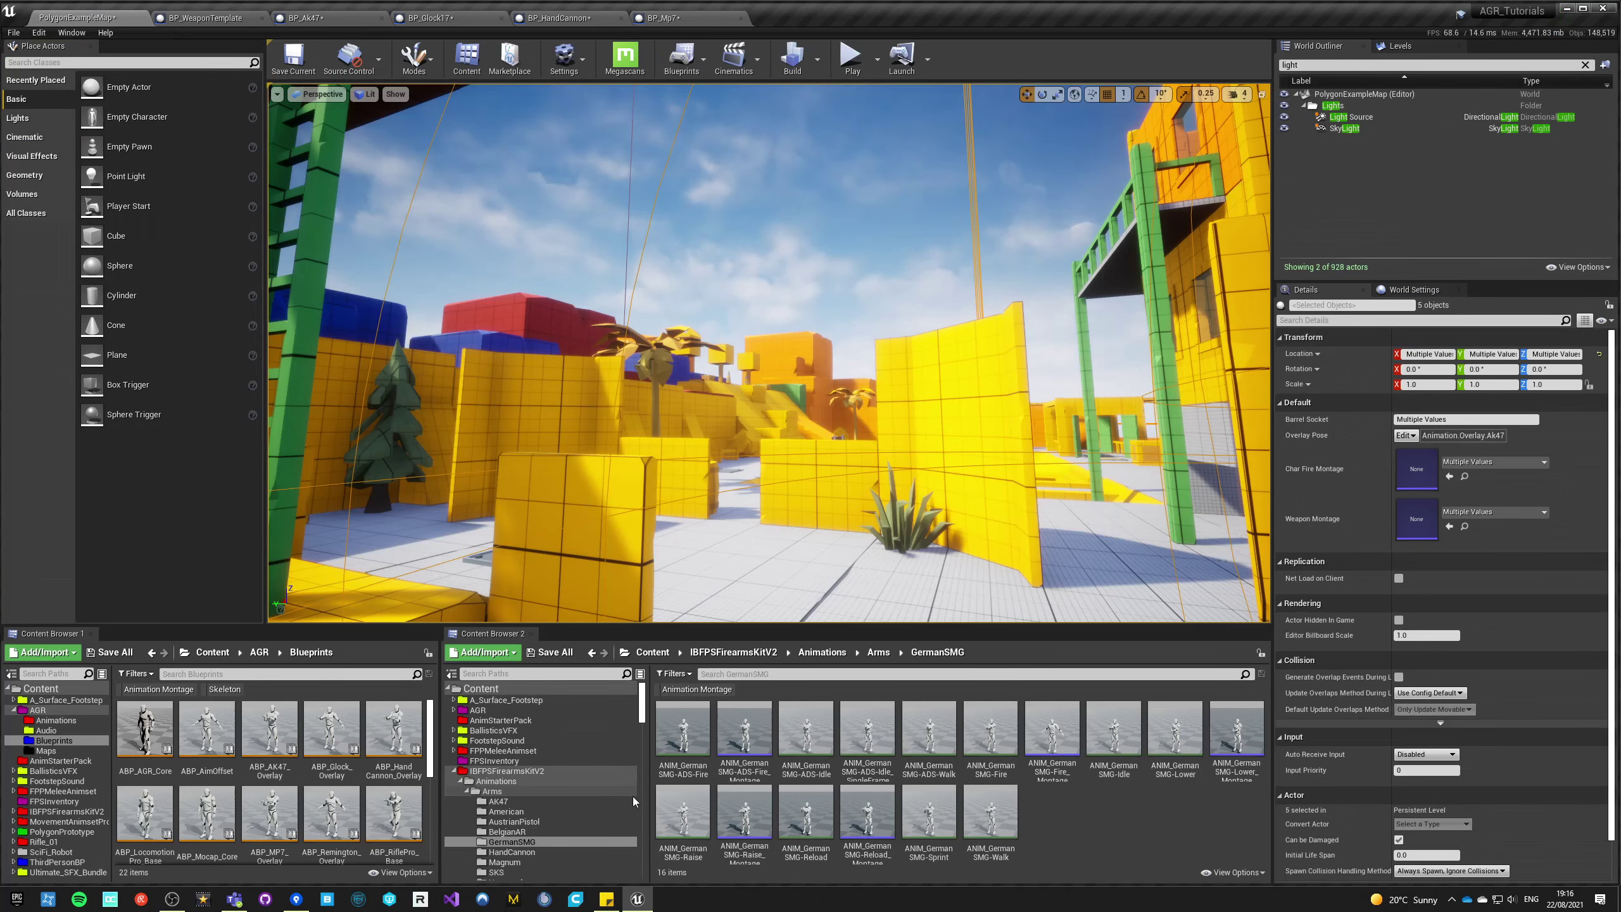
click(201, 655)
scroll(362, 780, down, 2)
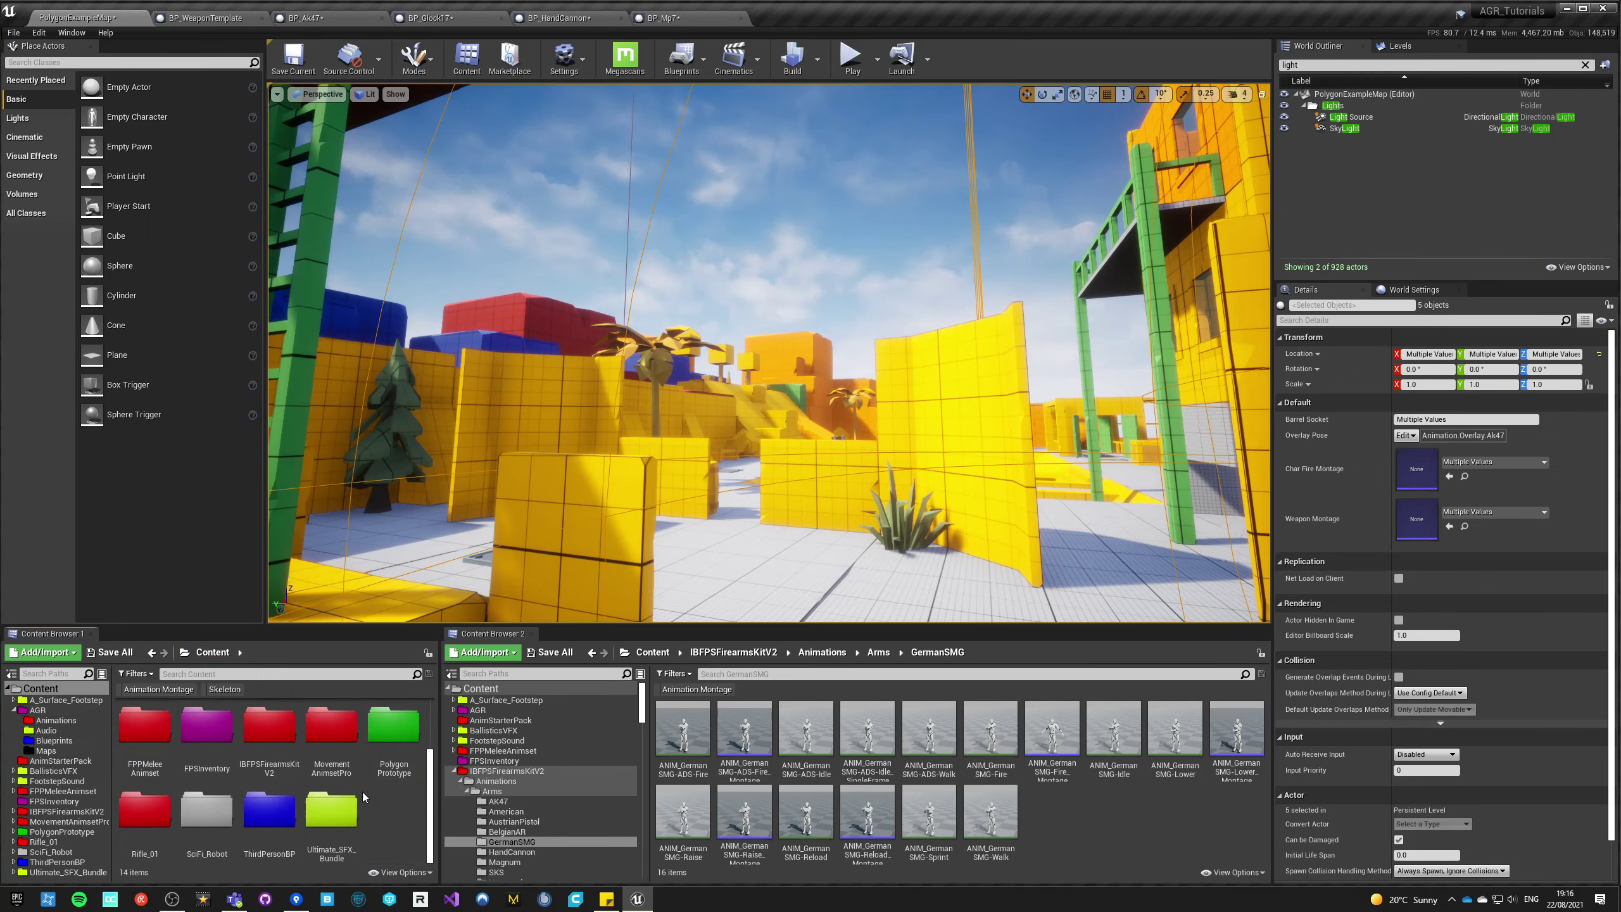
double_click(366, 786)
scroll(393, 803, down, 3)
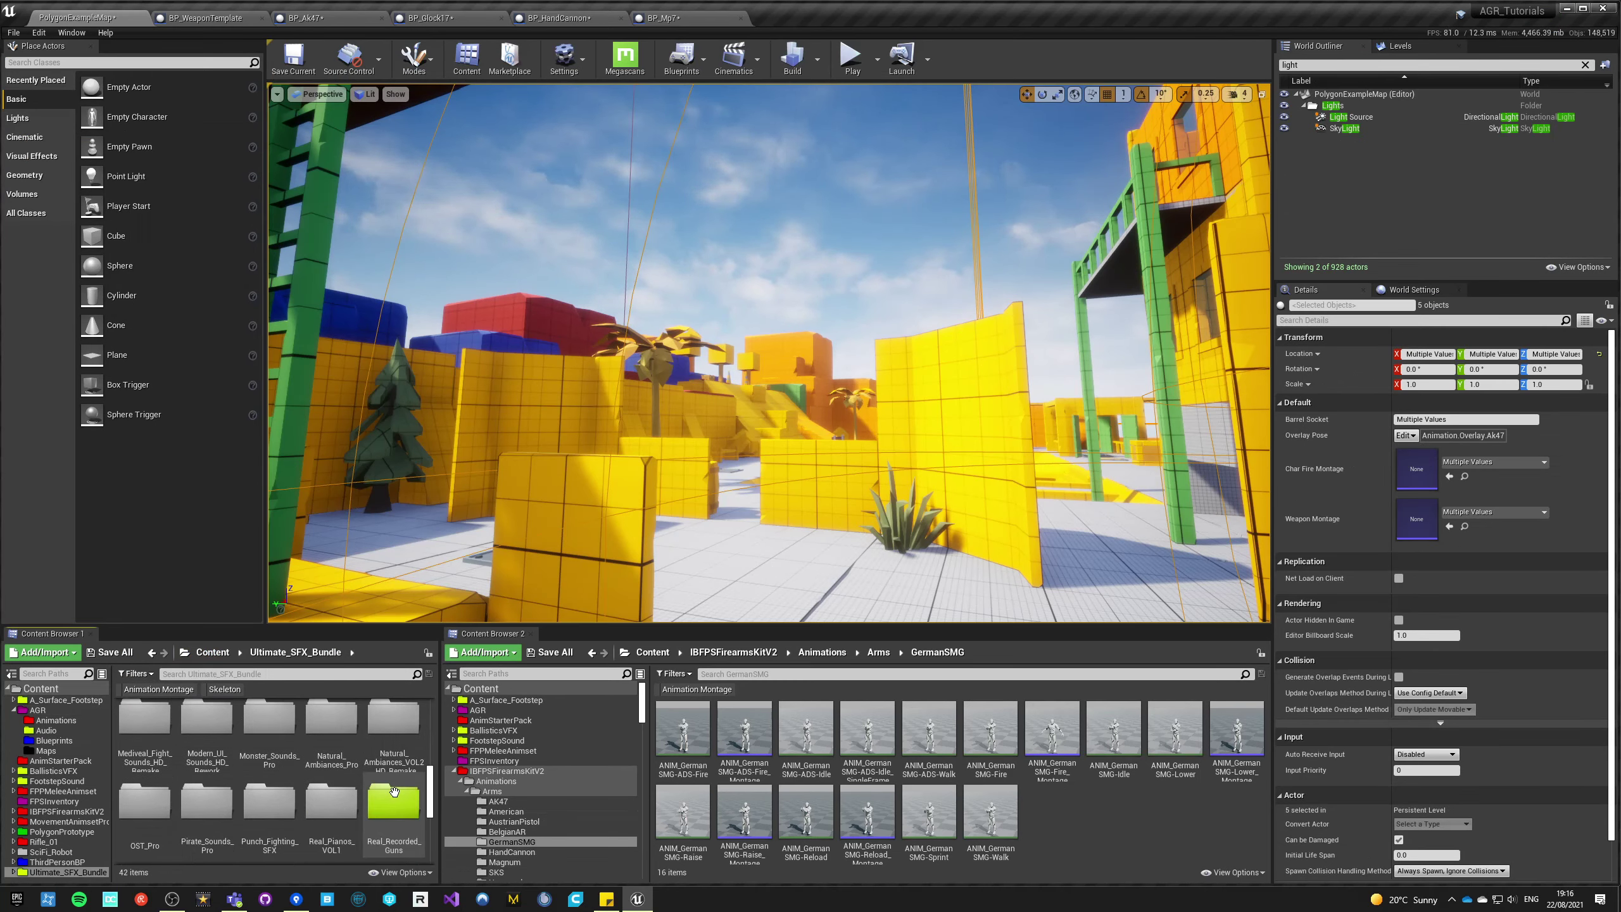
double_click(393, 794)
double_click(145, 754)
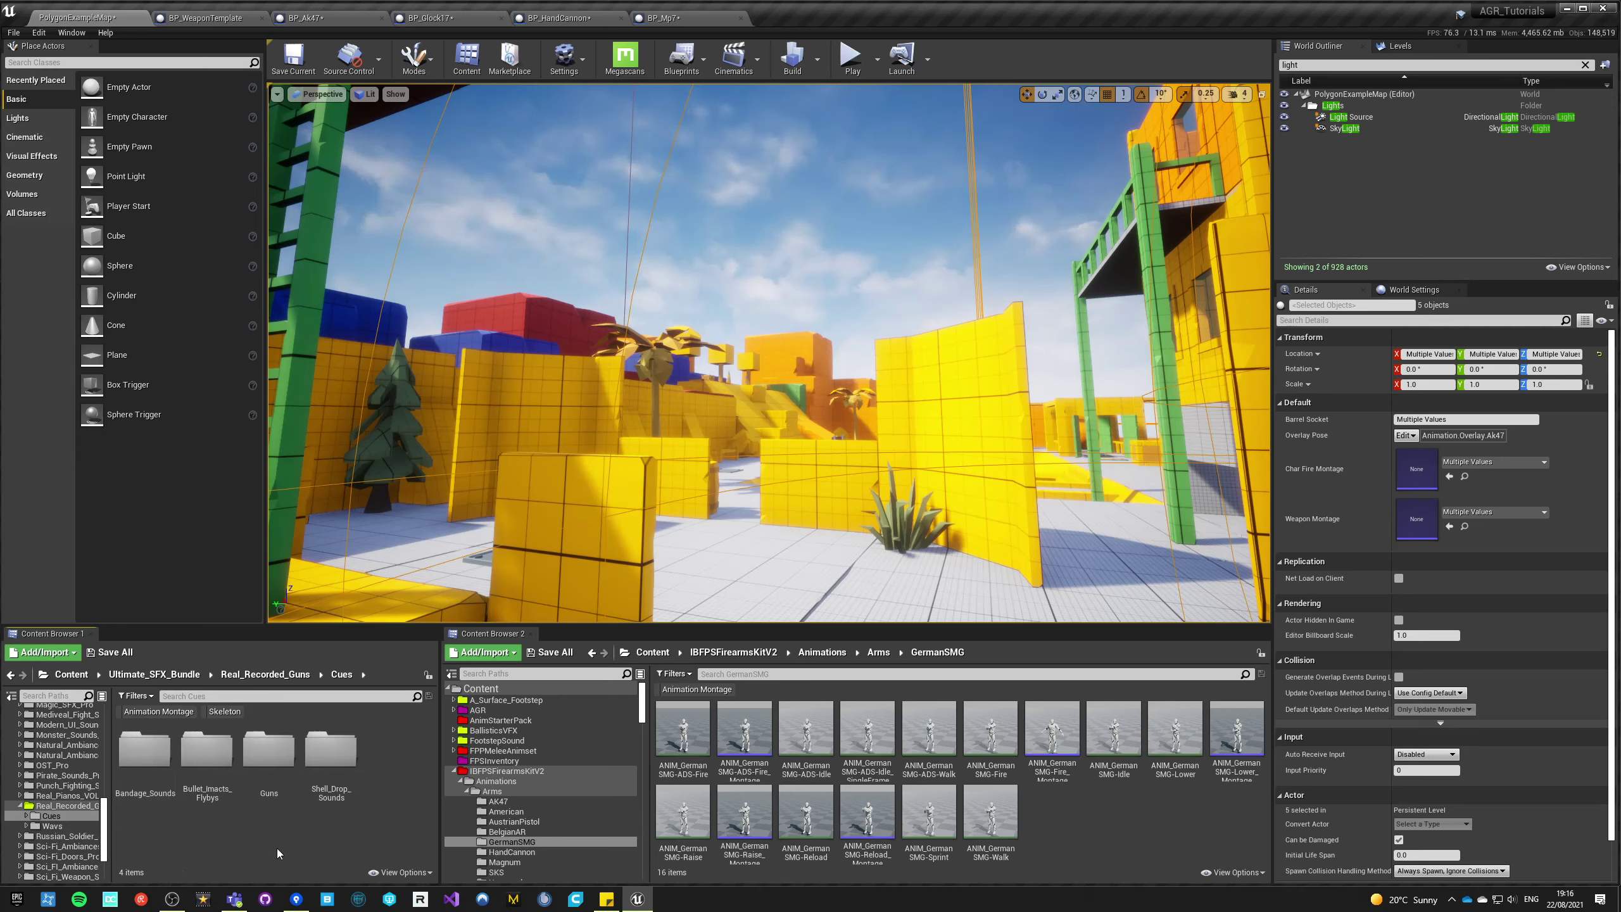
double_click(269, 760)
scroll(241, 792, down, 3)
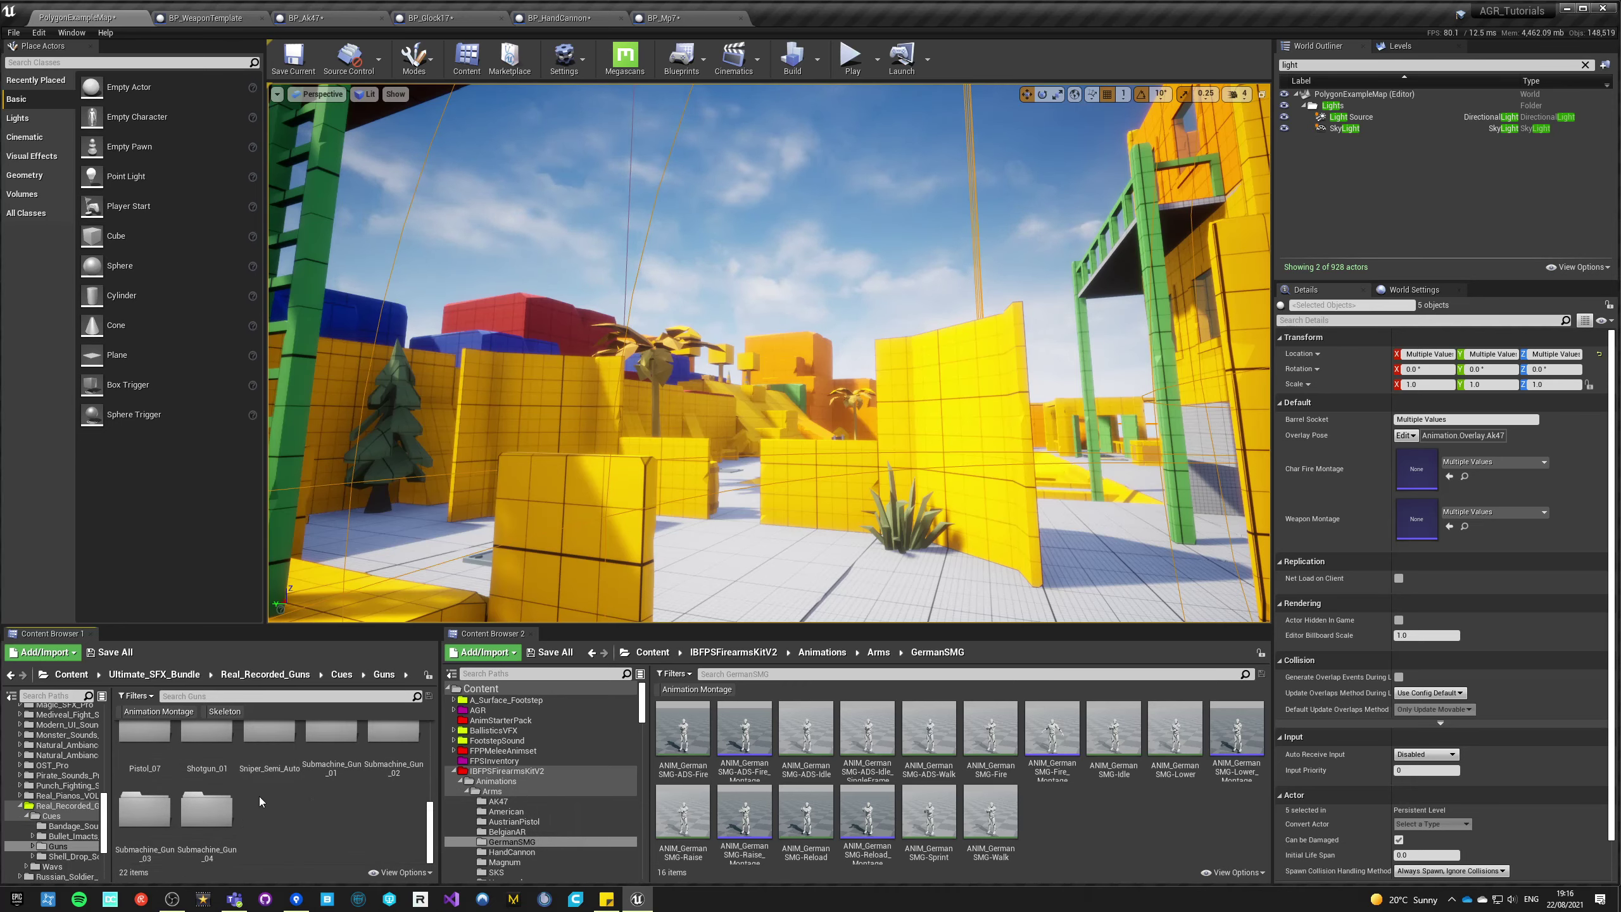
click(331, 763)
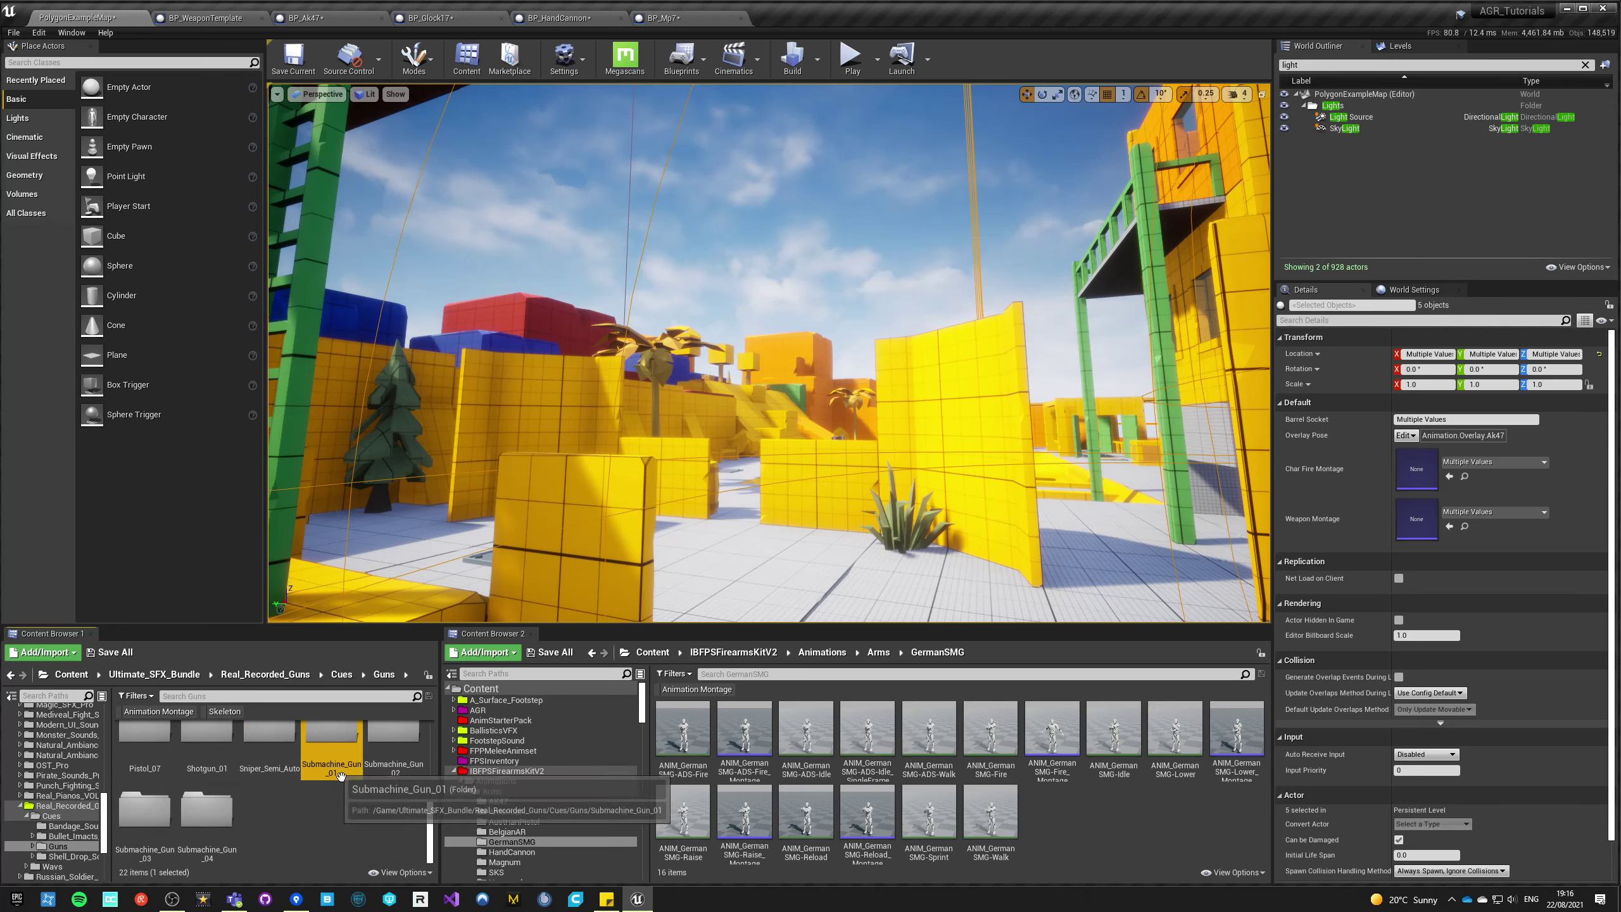
double_click(331, 753)
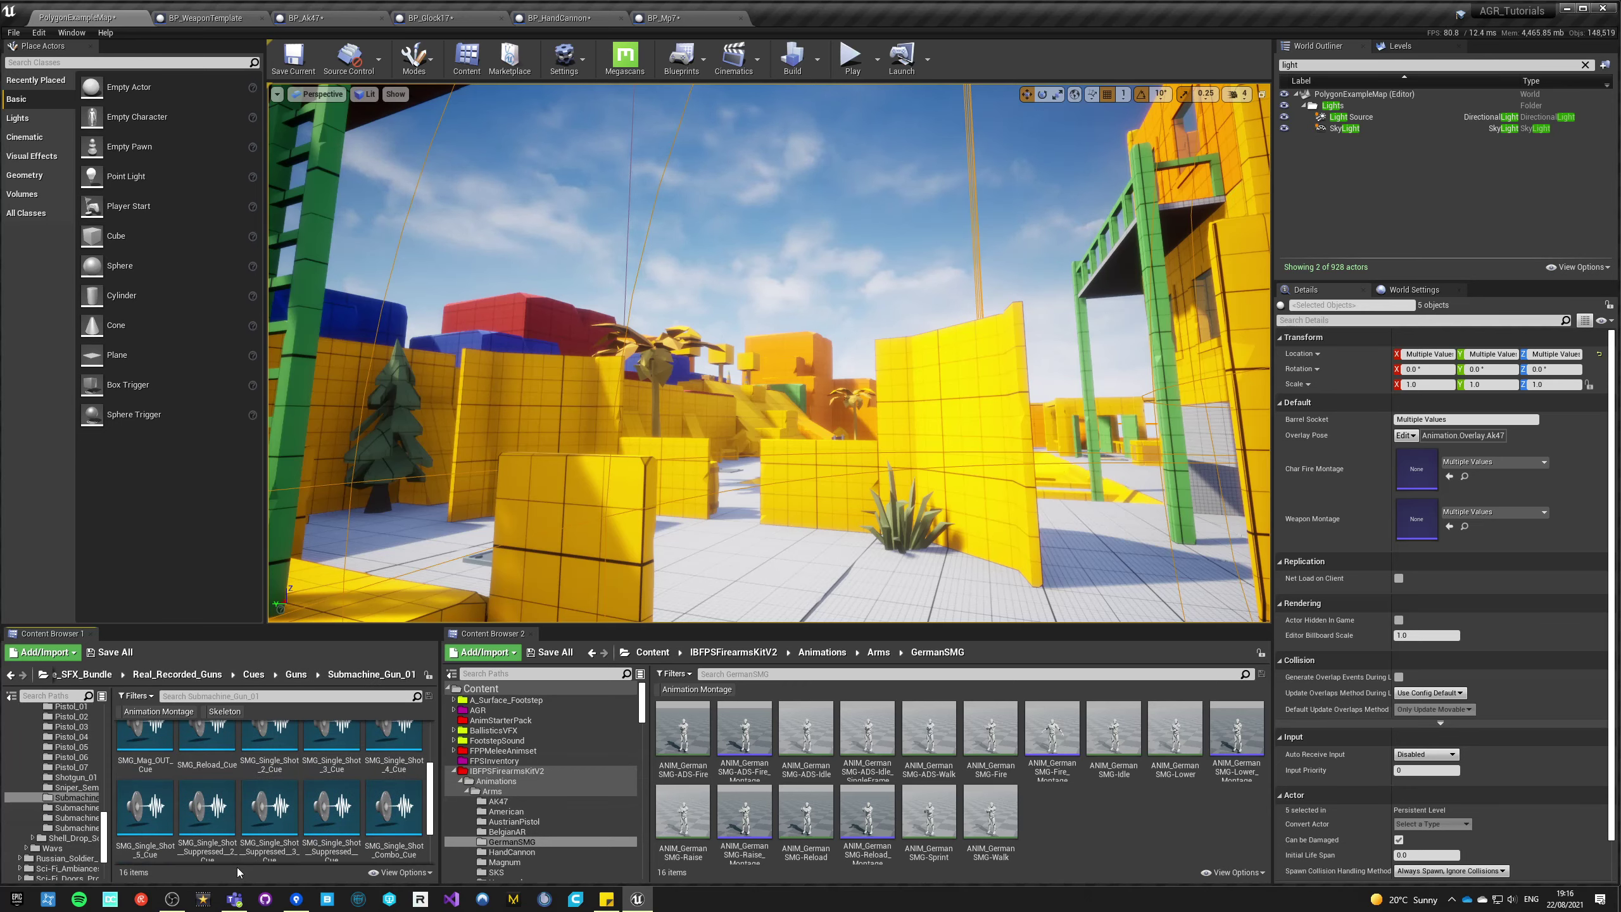
- Preview the SMG single-shot cues and assign SMG_Single_Shot_3_Cue as the sound of BP_Mp7's Audio component
scroll(225, 795, up, 3)
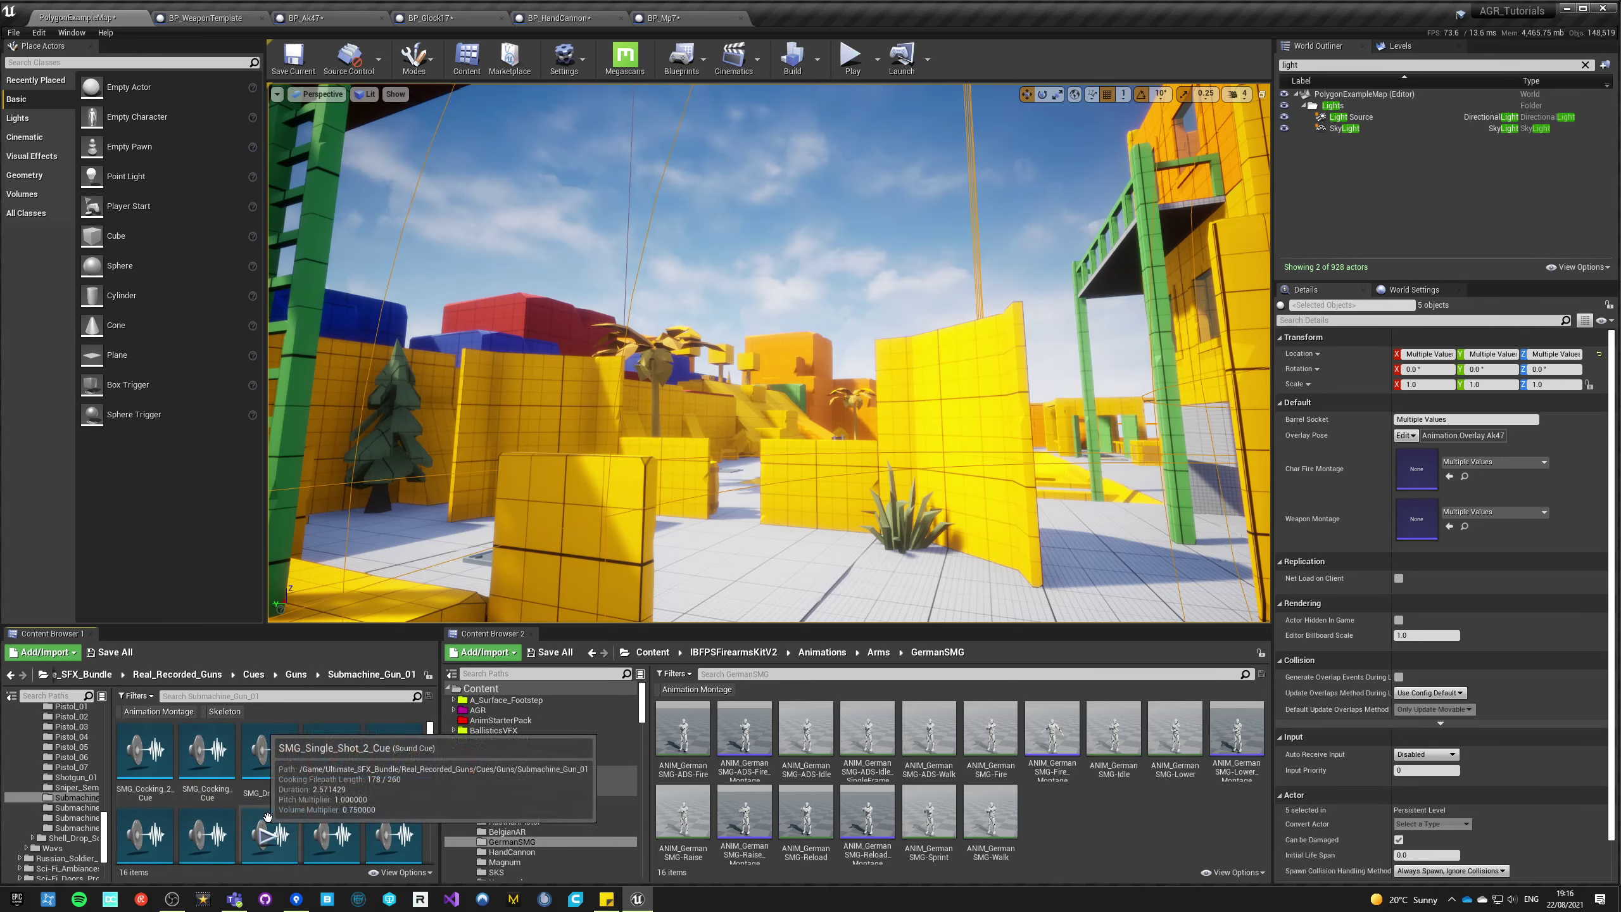
scroll(395, 760, down, 1)
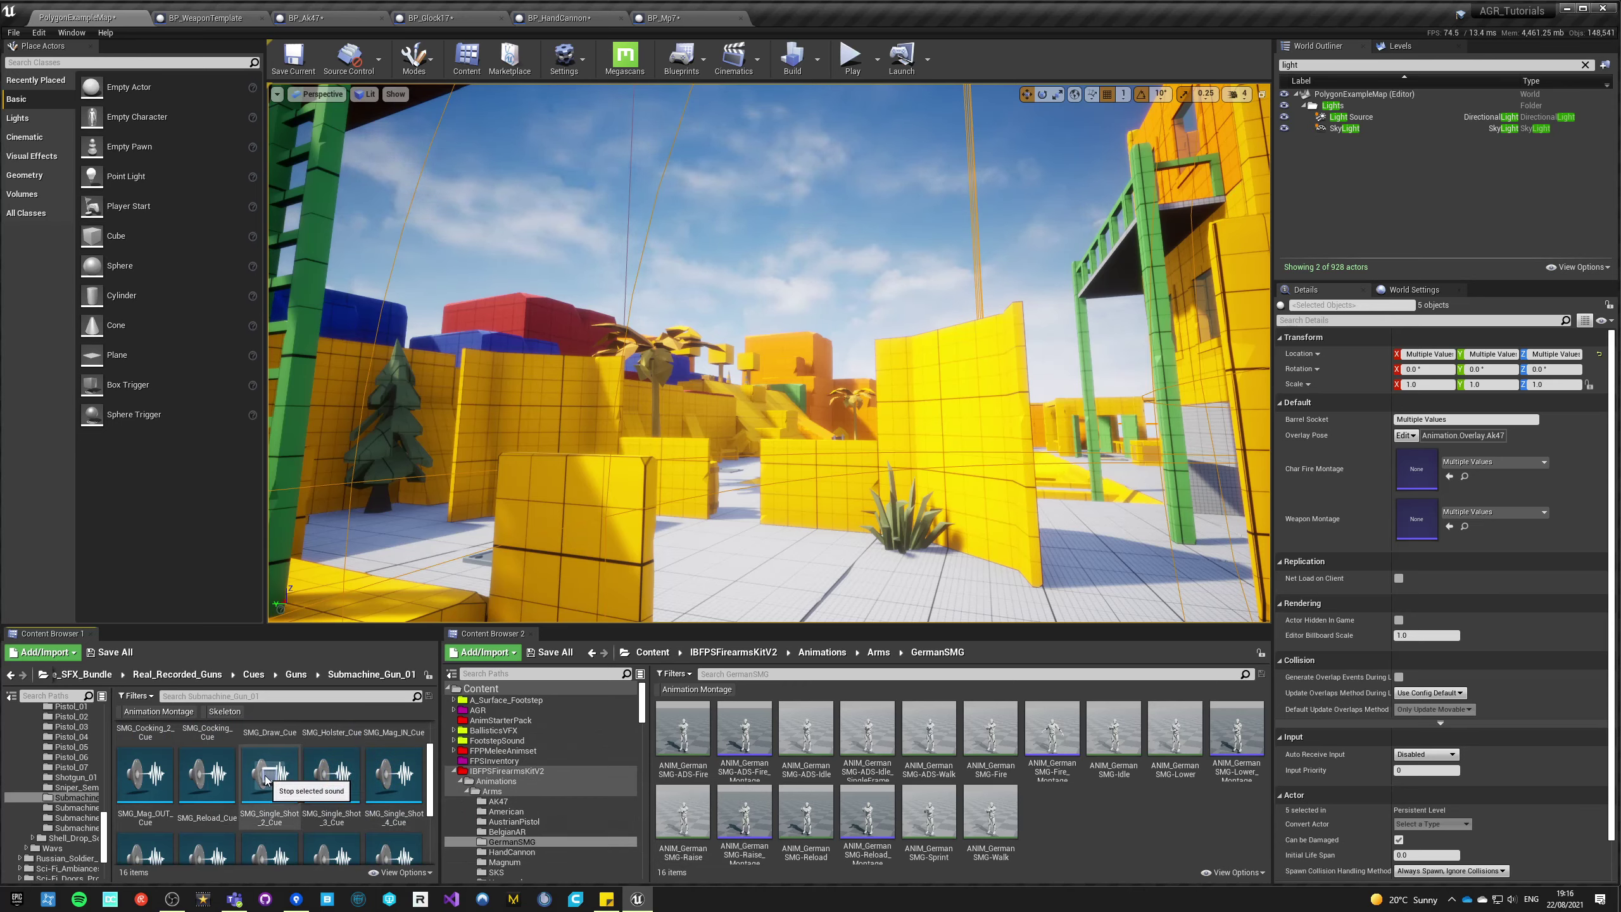
scroll(128, 824, down, 1)
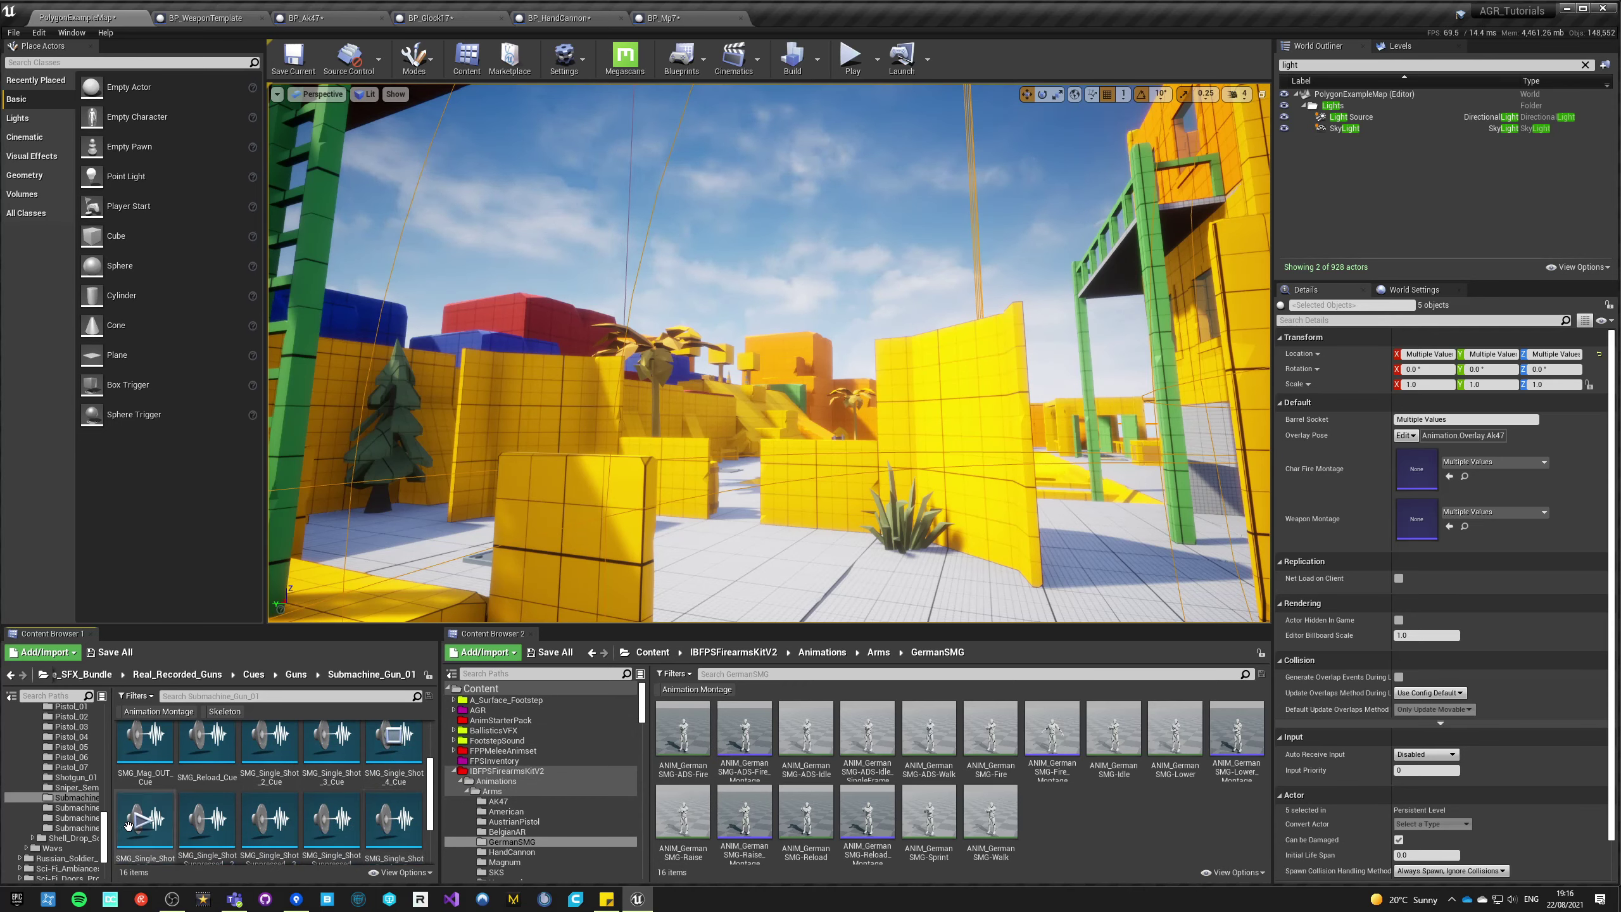
click(142, 827)
scroll(141, 824, down, 1)
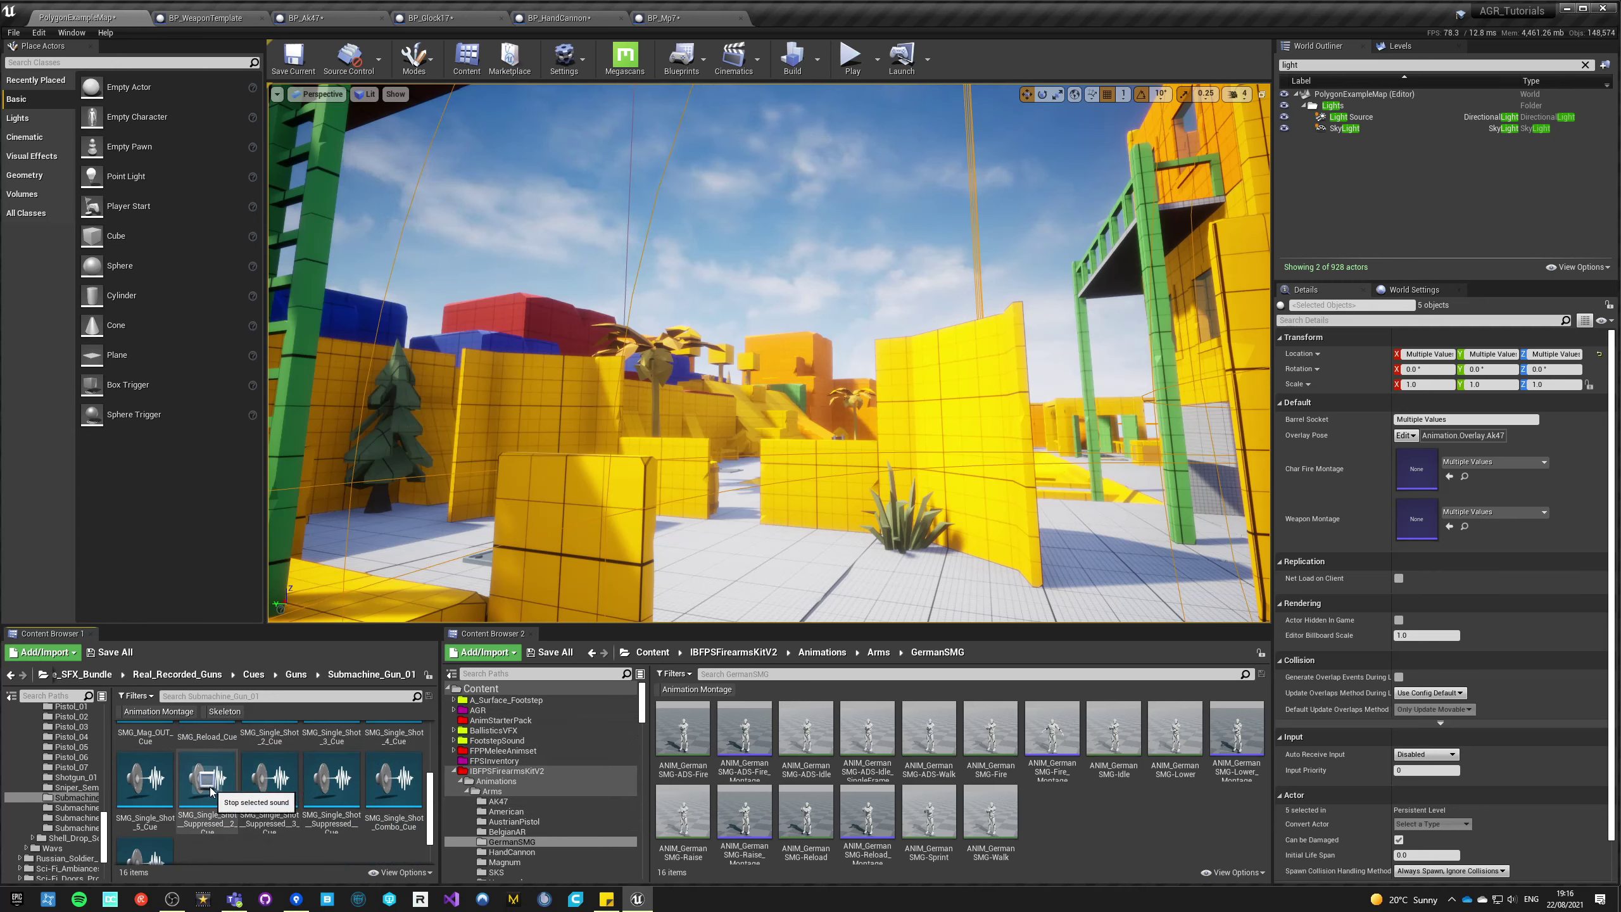
scroll(145, 792, up, 1)
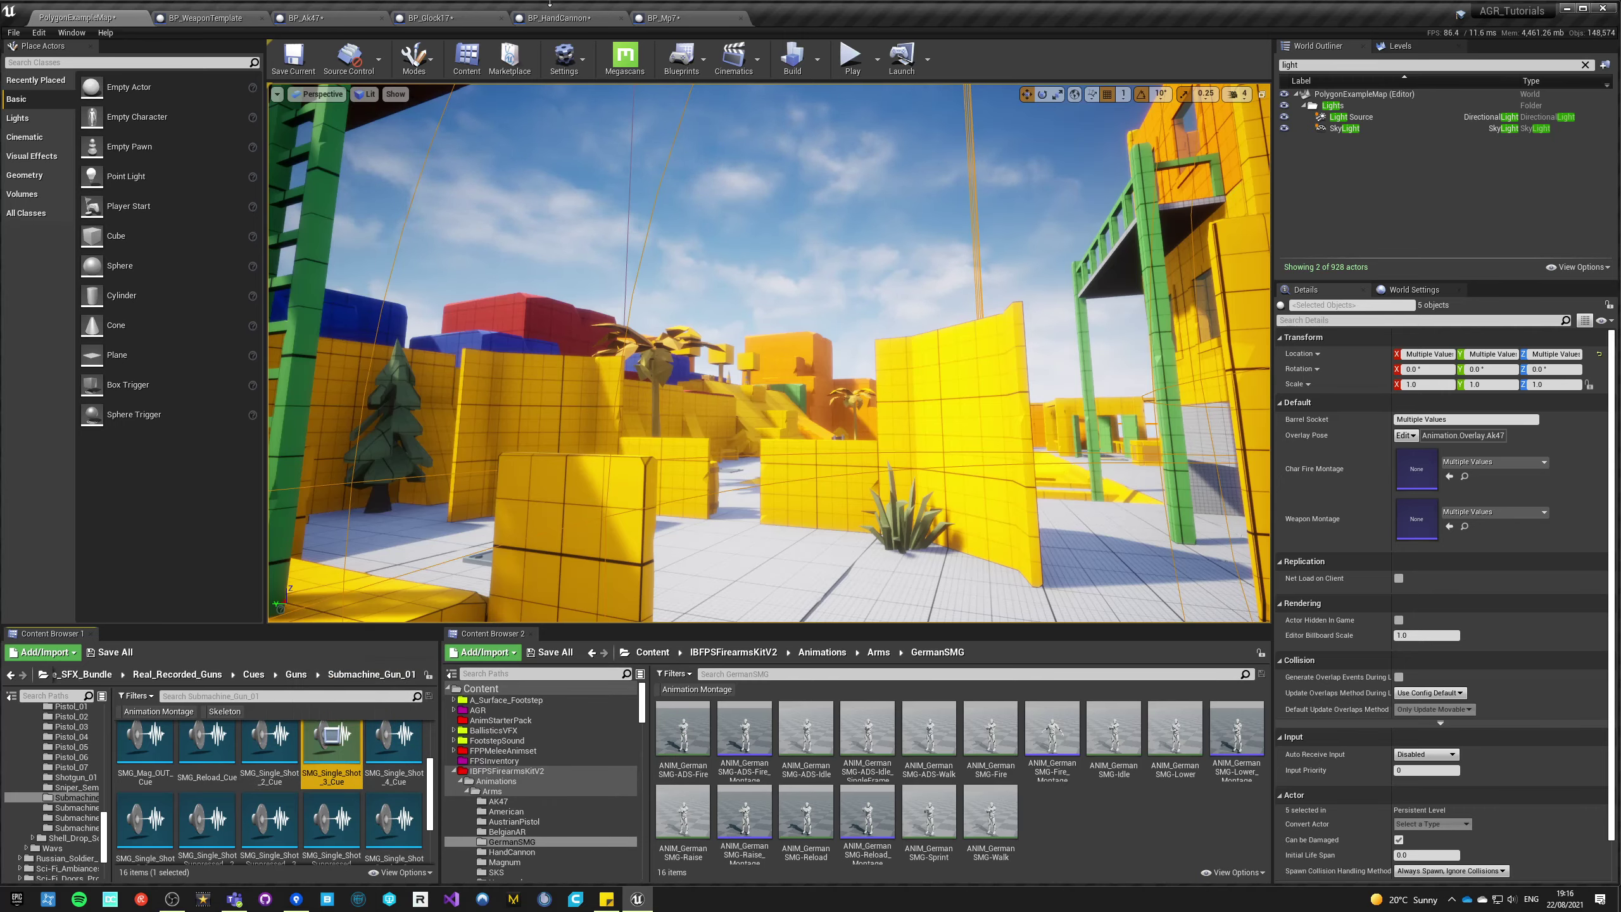
click(664, 18)
click(1460, 317)
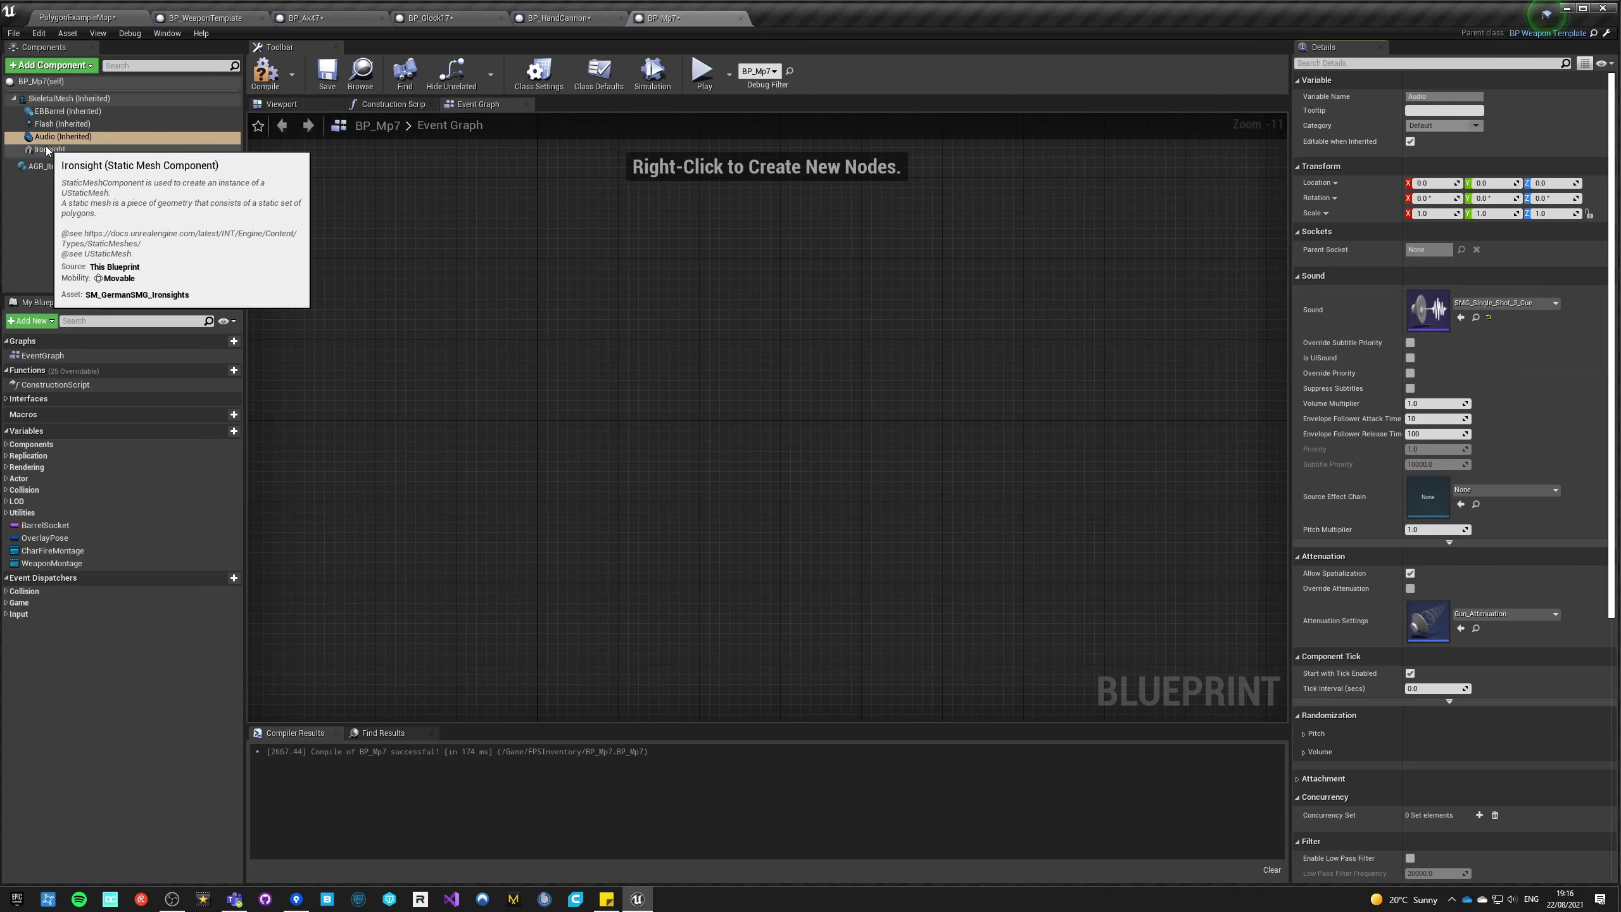
- Review BP_Mp7's barrel, skeletal mesh and montage variable settings, then compile and save the blueprint
click(53, 113)
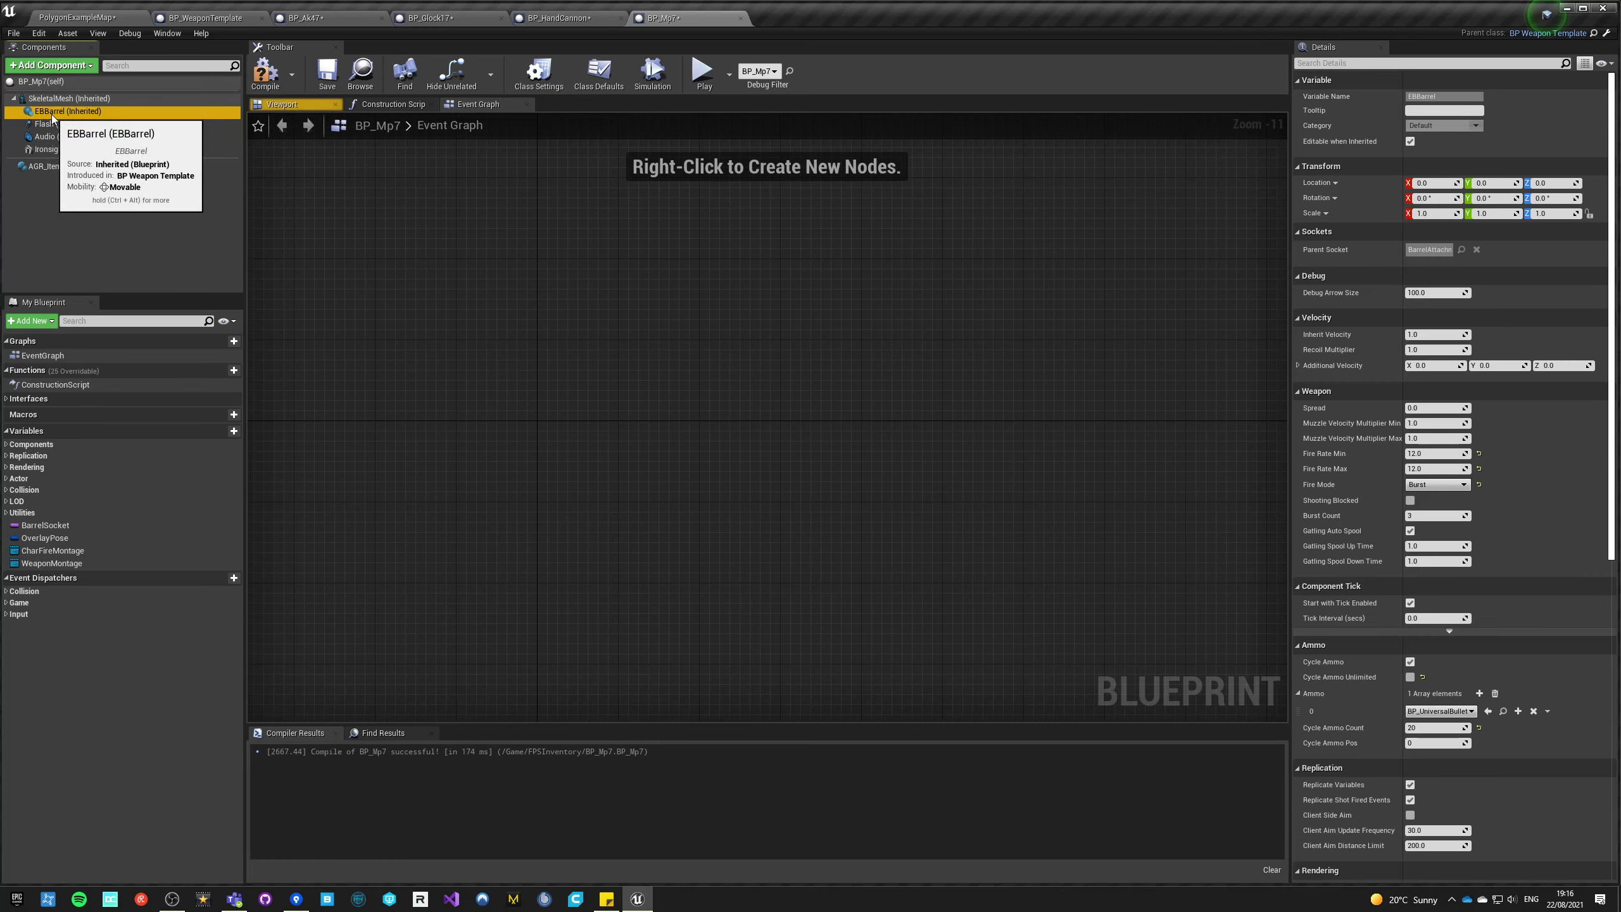
click(64, 98)
click(66, 550)
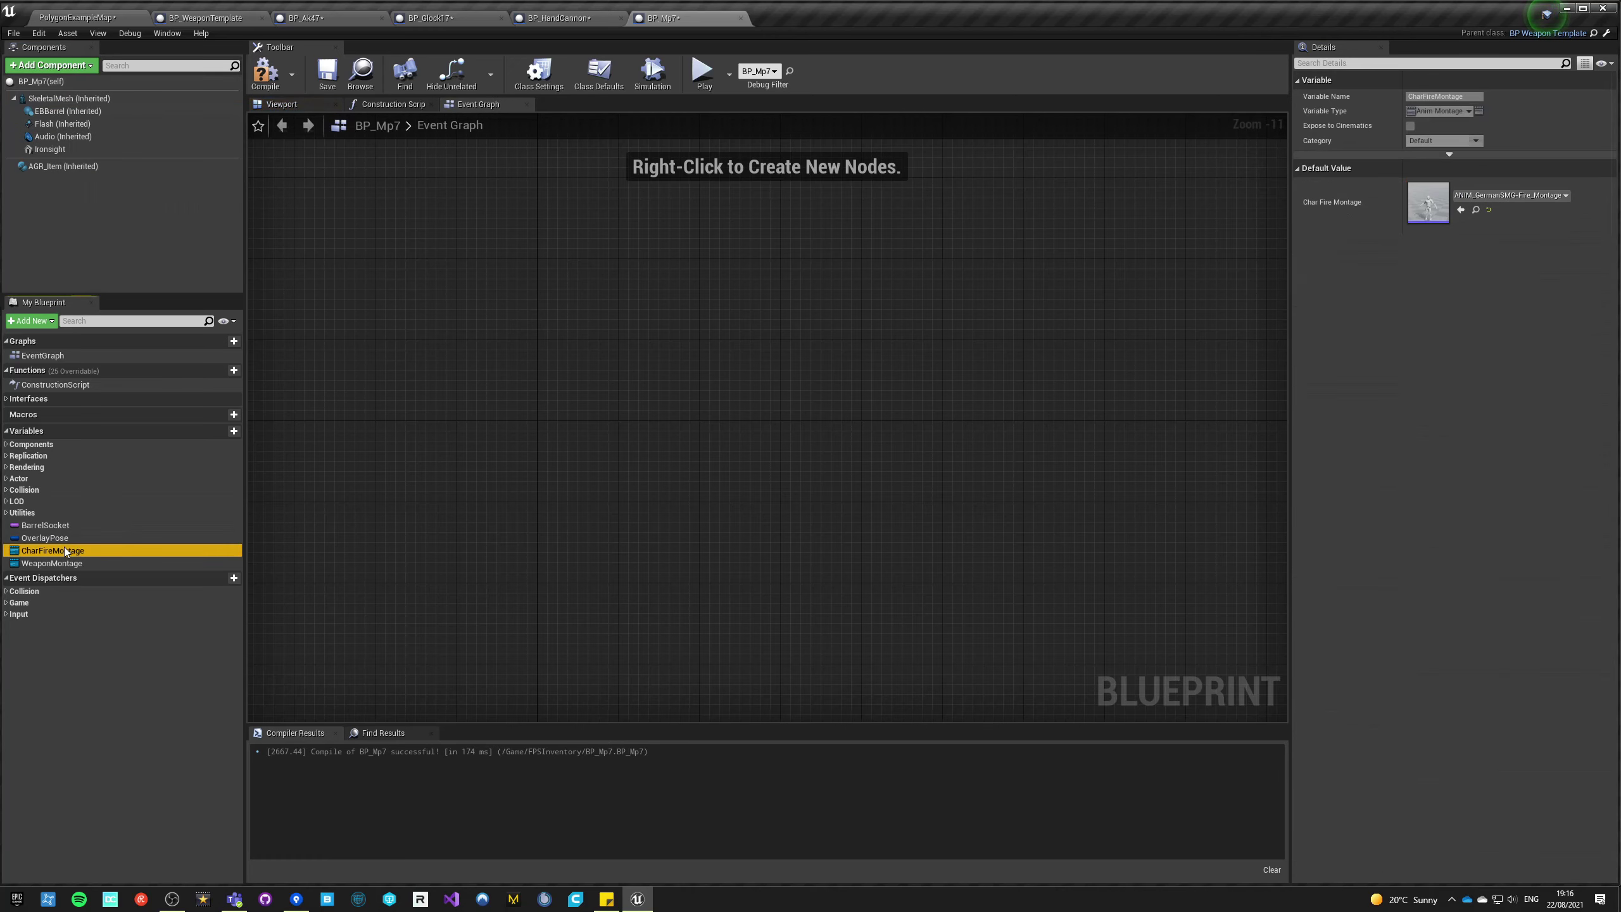
click(51, 563)
click(265, 73)
click(327, 73)
- Play the level, pick up the MP7 from the crate, and test aiming and firing it across the map
click(77, 17)
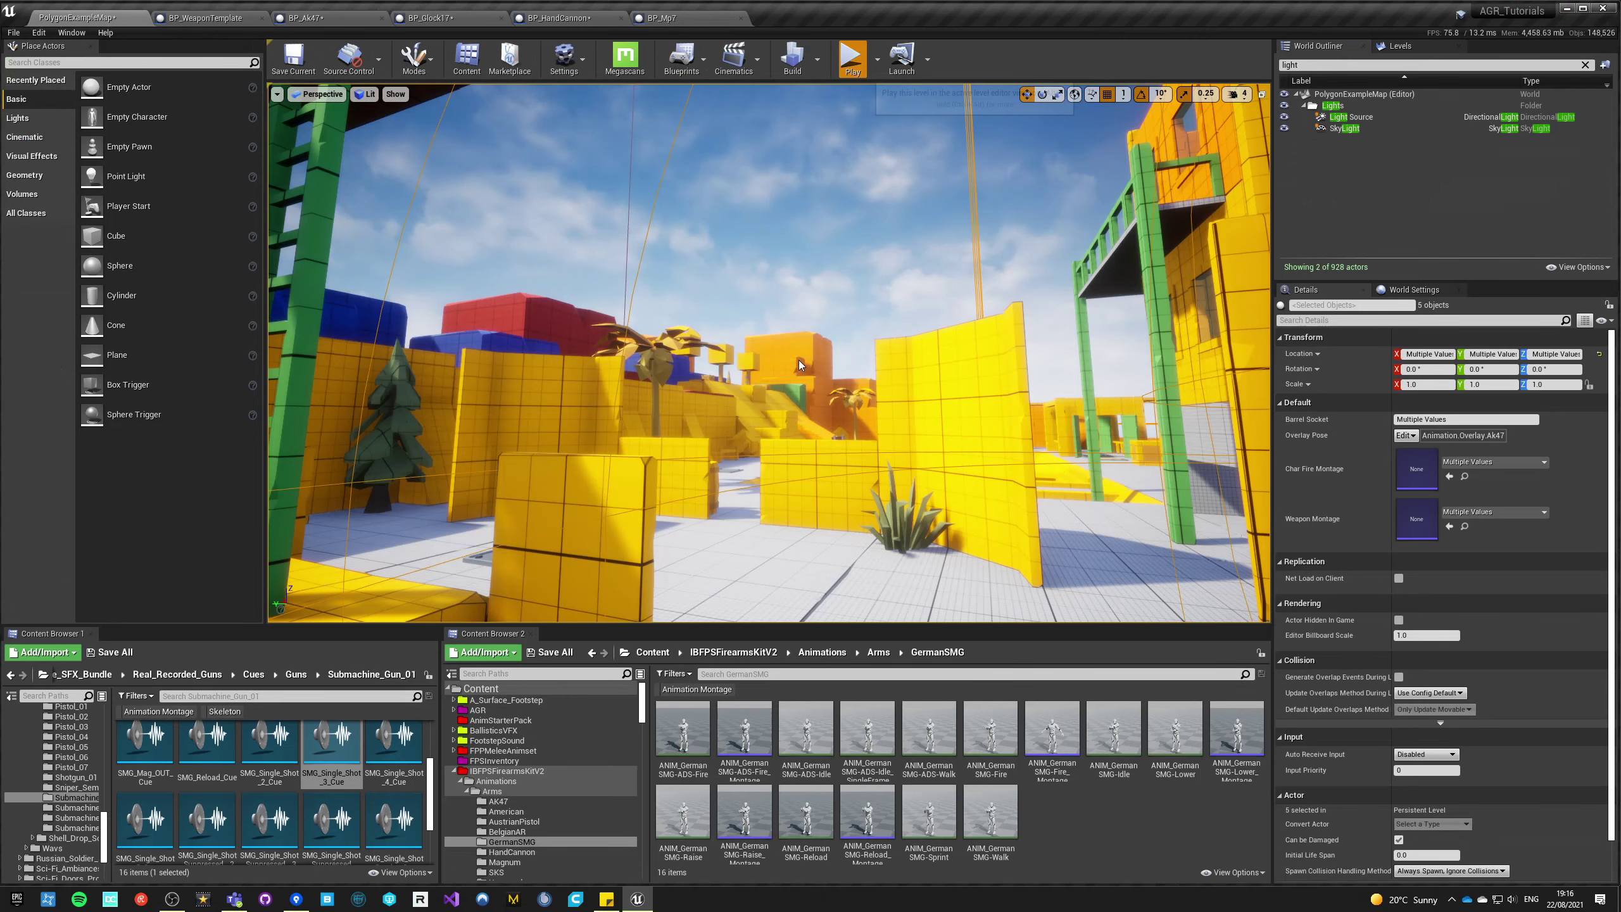
key(w)
key(e)
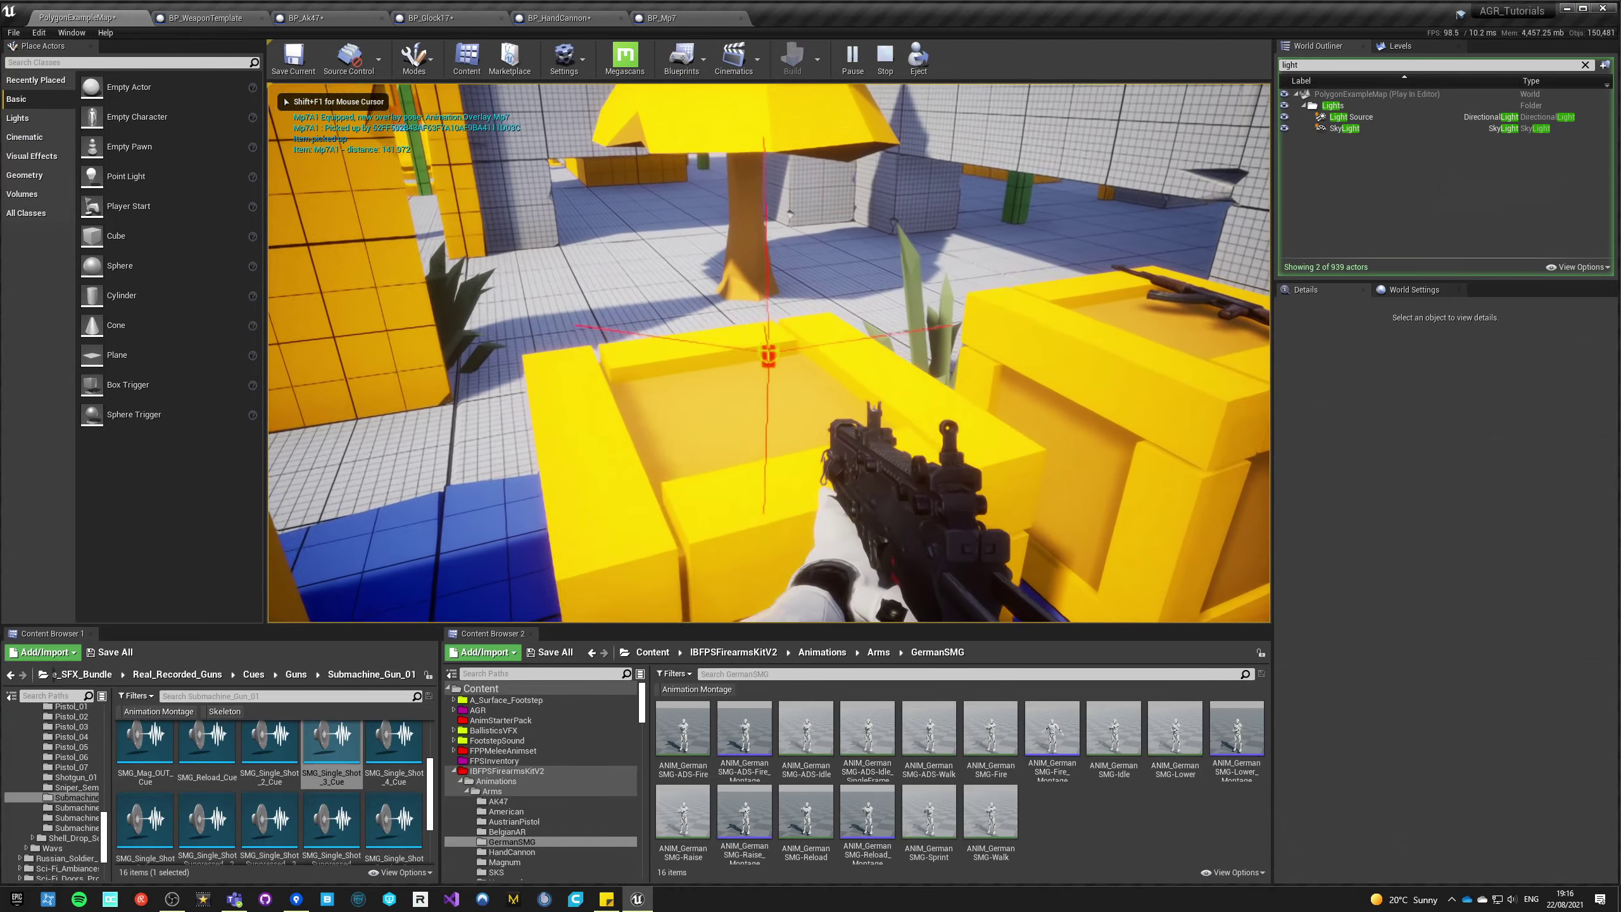
key(s)
right_click(769, 353)
click(769, 353)
click(769, 353)
click(769, 353)
click(769, 352)
click(768, 353)
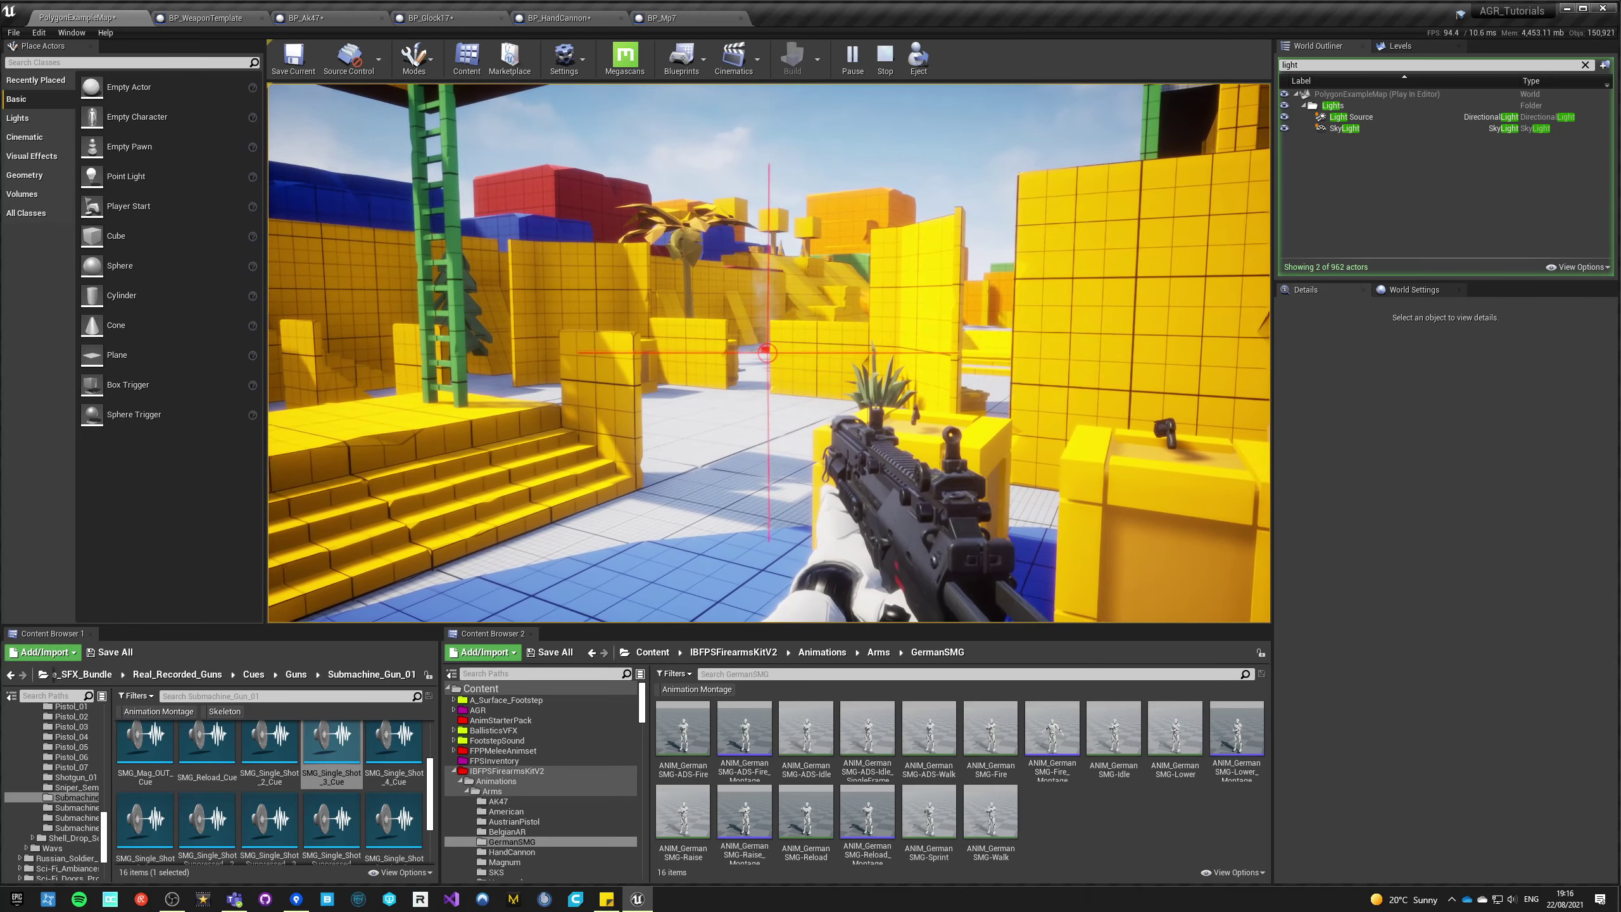
- Stop the play session and review the particle settings of BP_Mp7's Flash component with the weapon shown in its viewport
key(Escape)
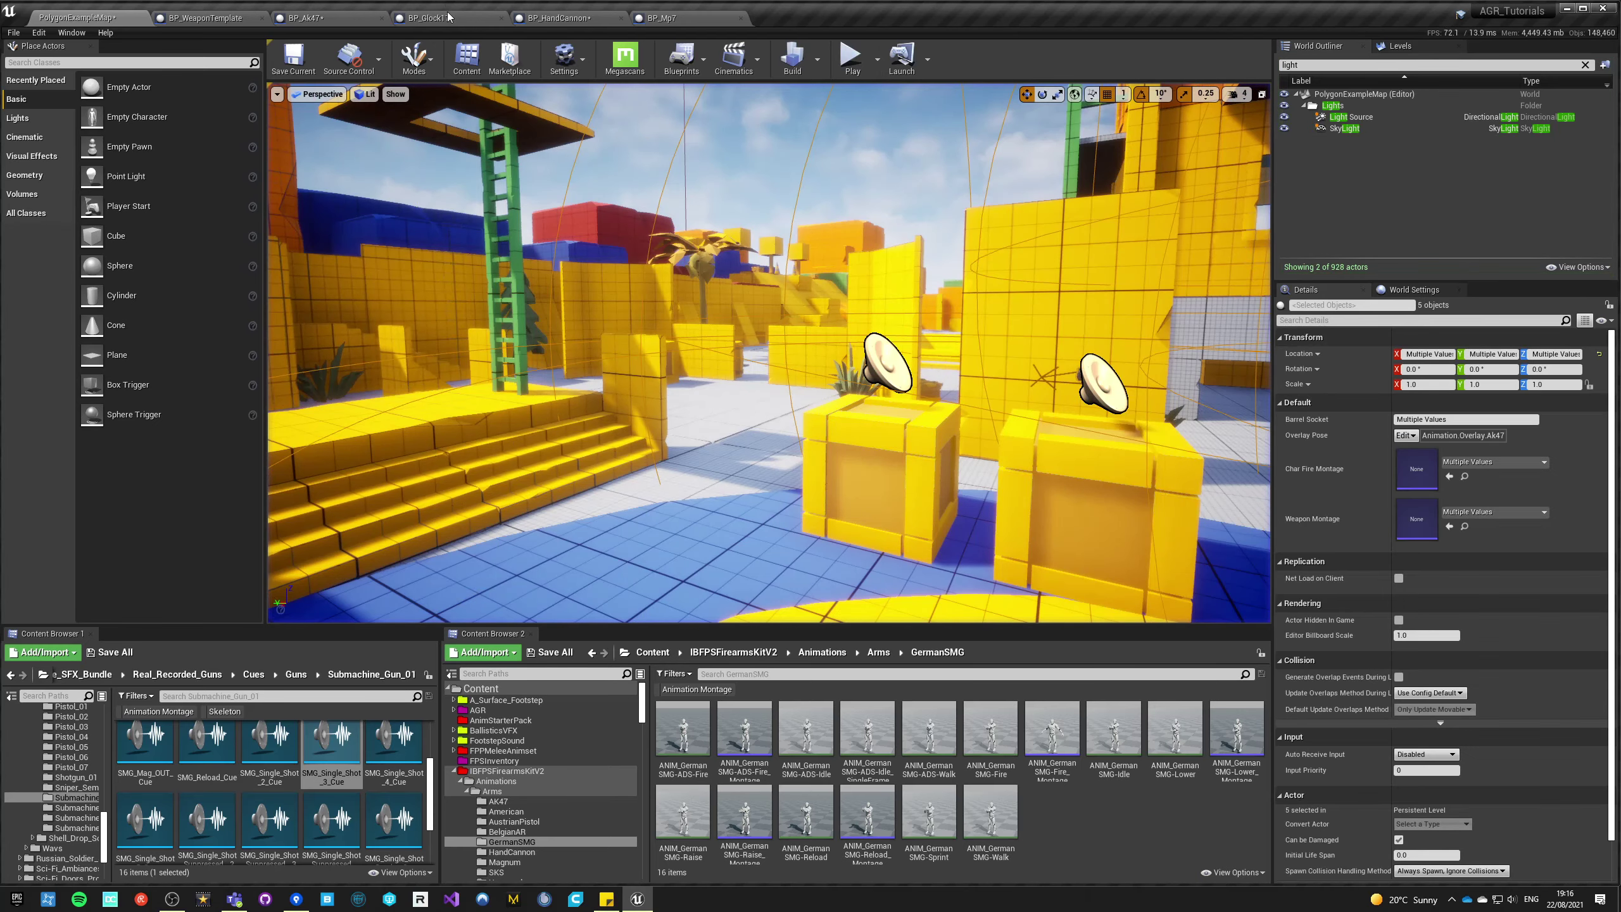
click(662, 17)
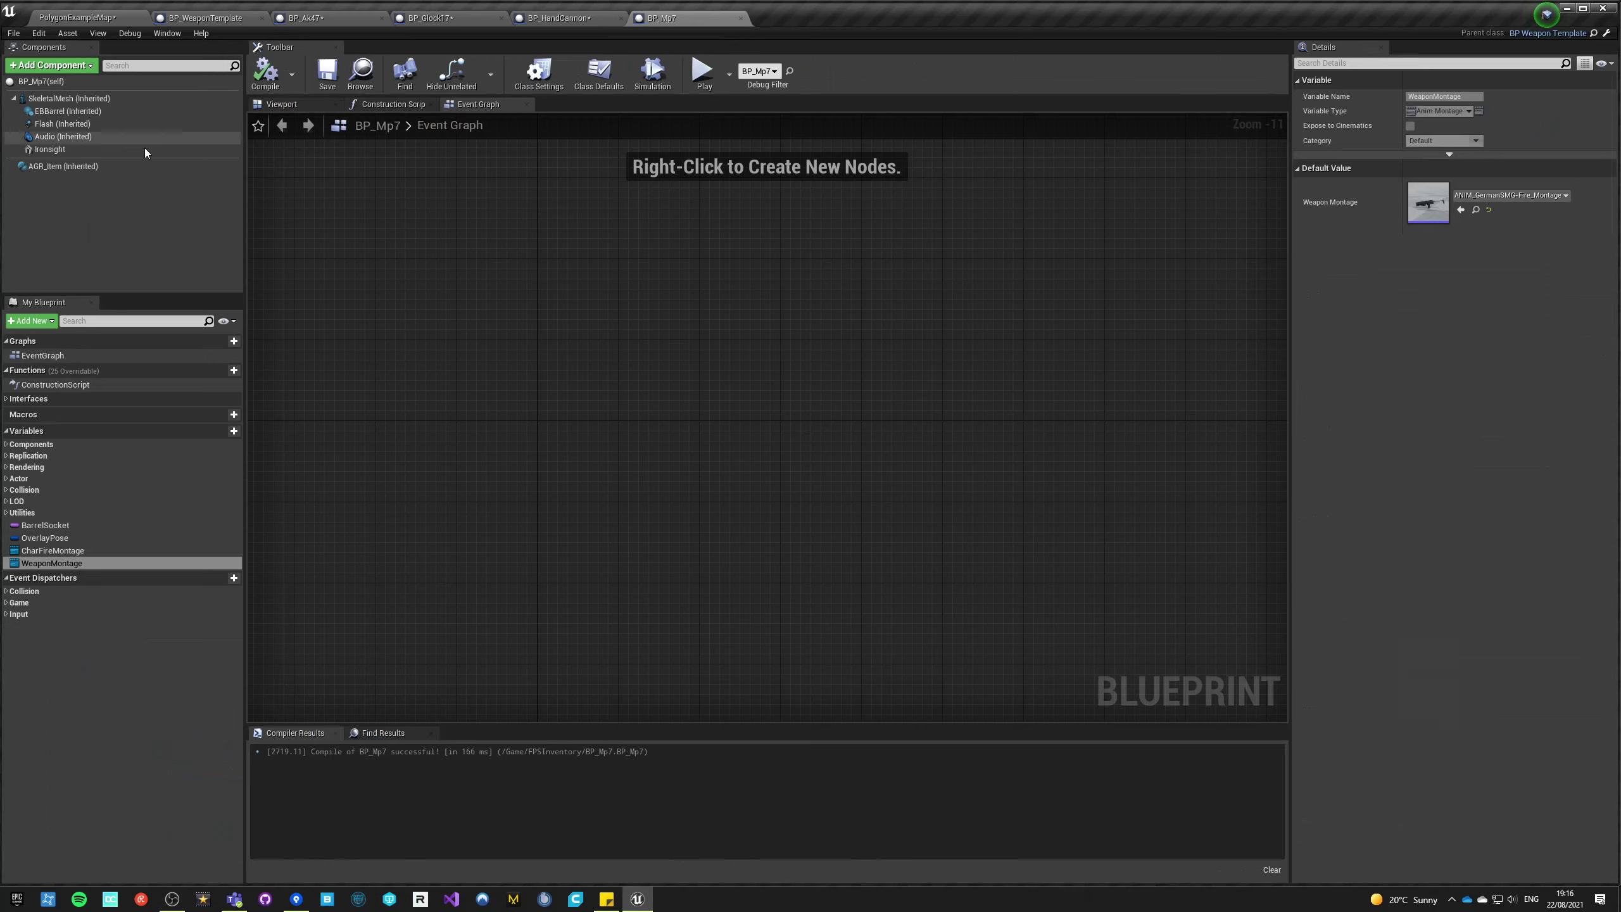
click(285, 104)
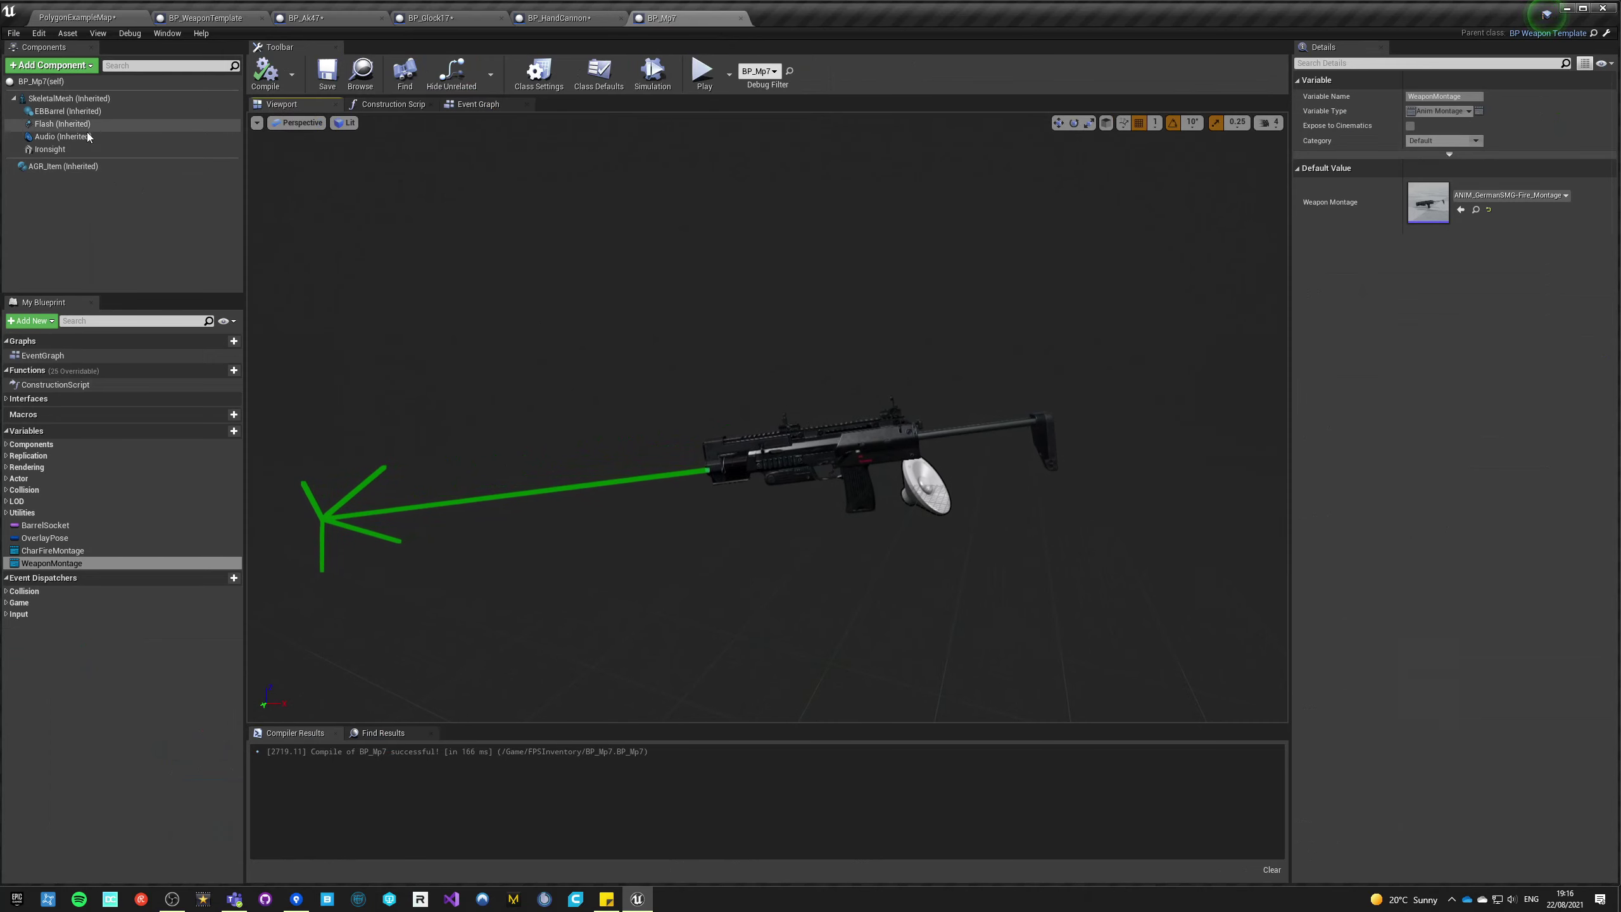
click(59, 125)
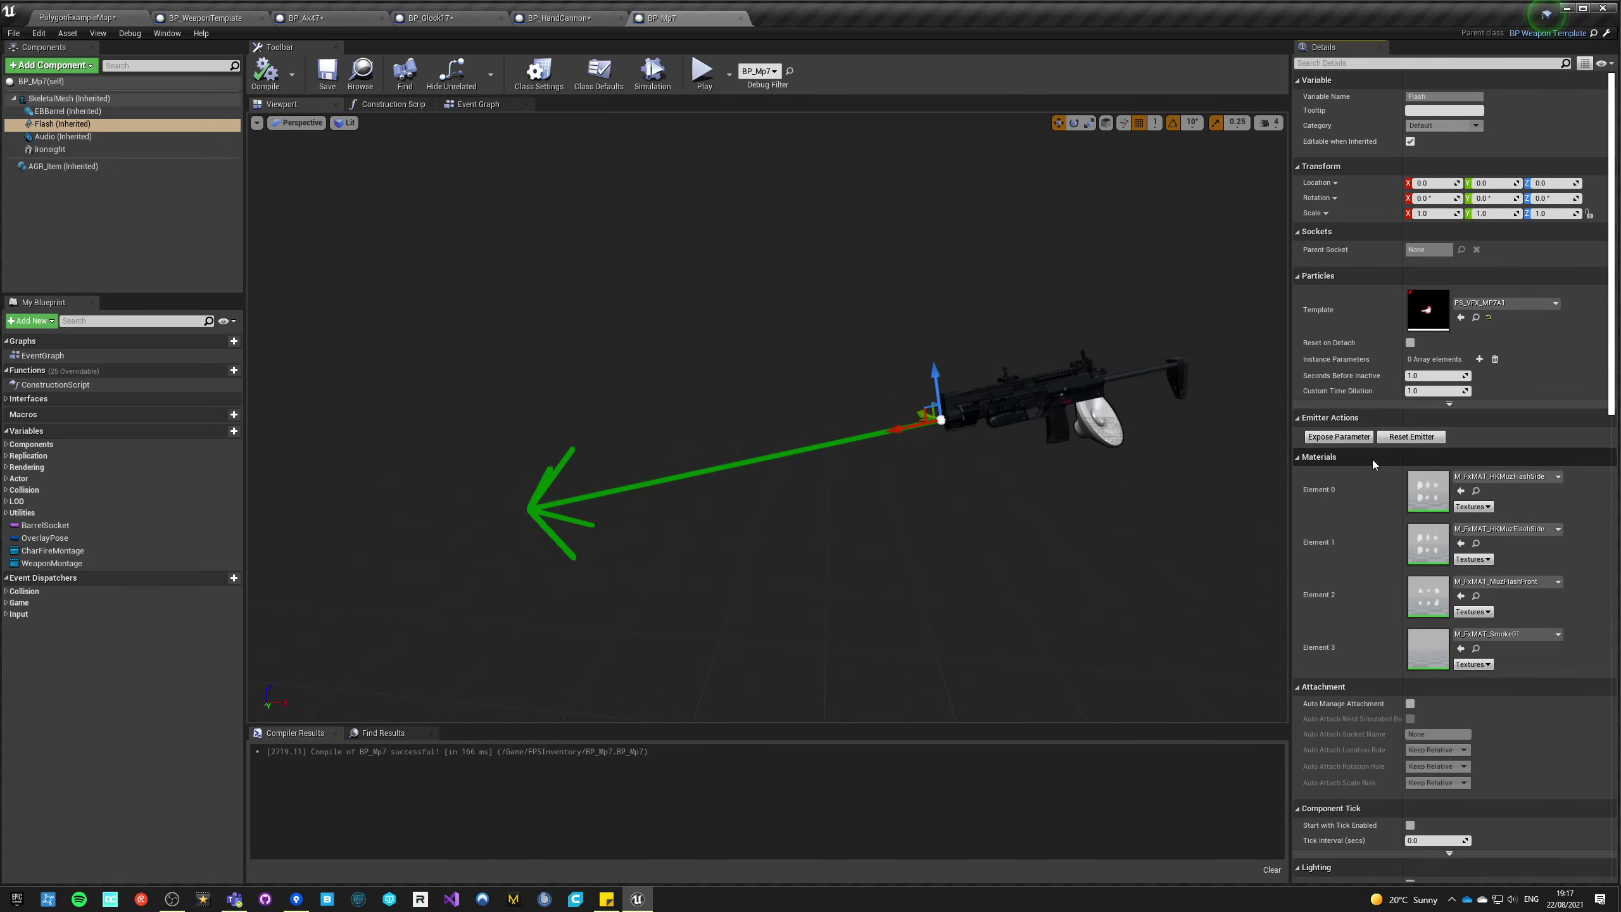
scroll(1562, 651, down, 3)
scroll(1563, 657, down, 4)
scroll(1537, 663, up, 6)
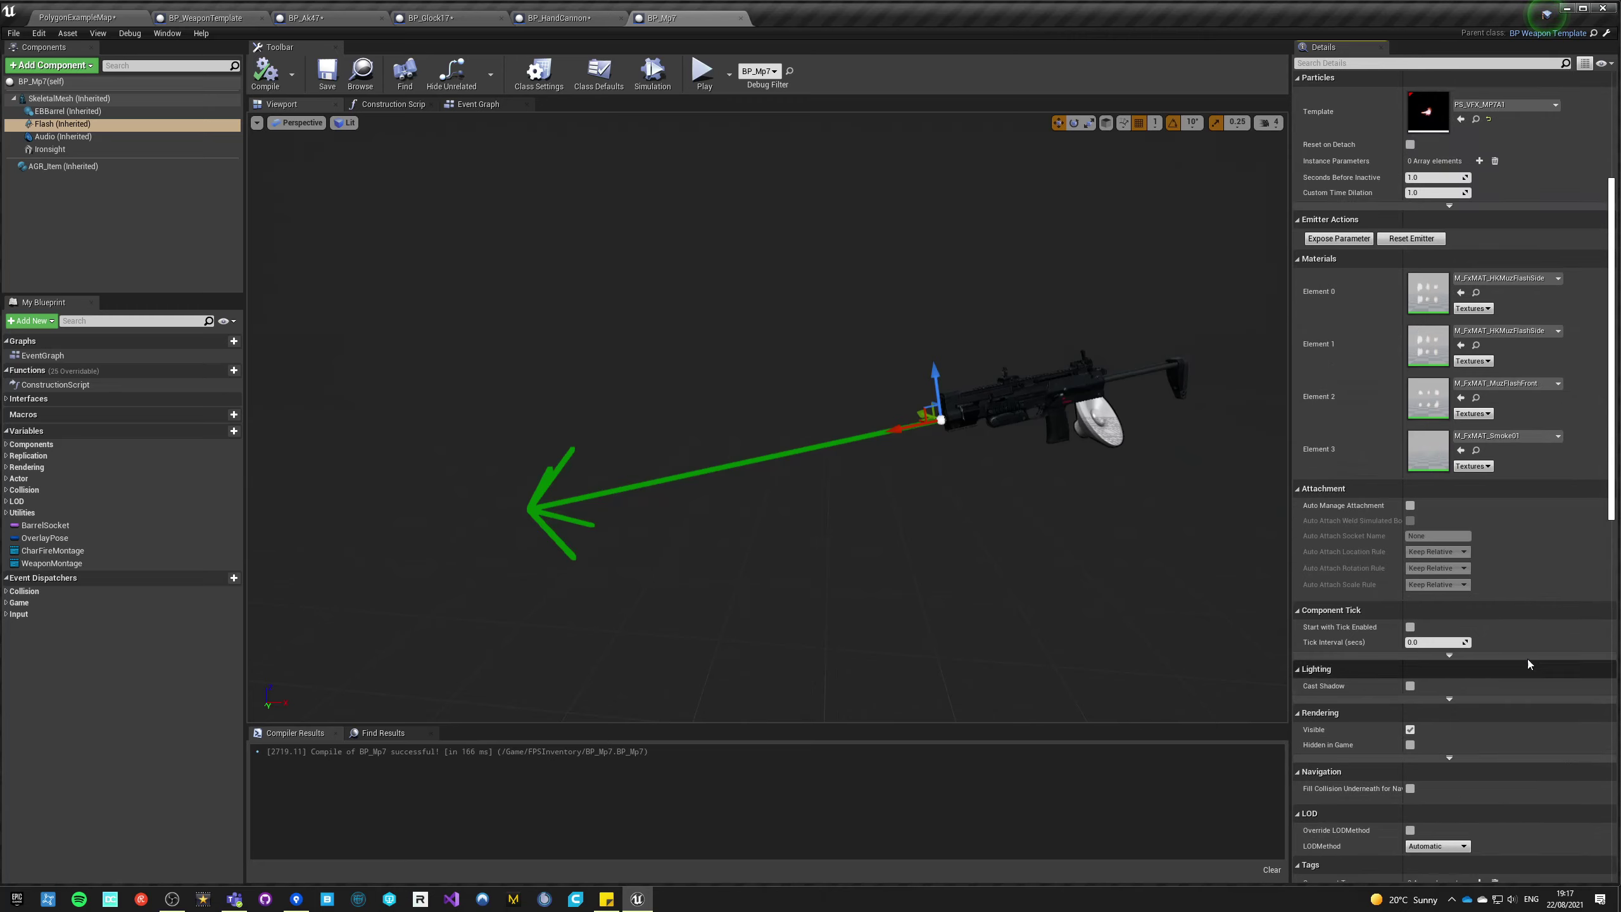
- Preview the MP7 muzzle flash by toggling the Flash component's Auto Activate on and back off, and close BP_Mp7
click(1343, 64)
text(act)
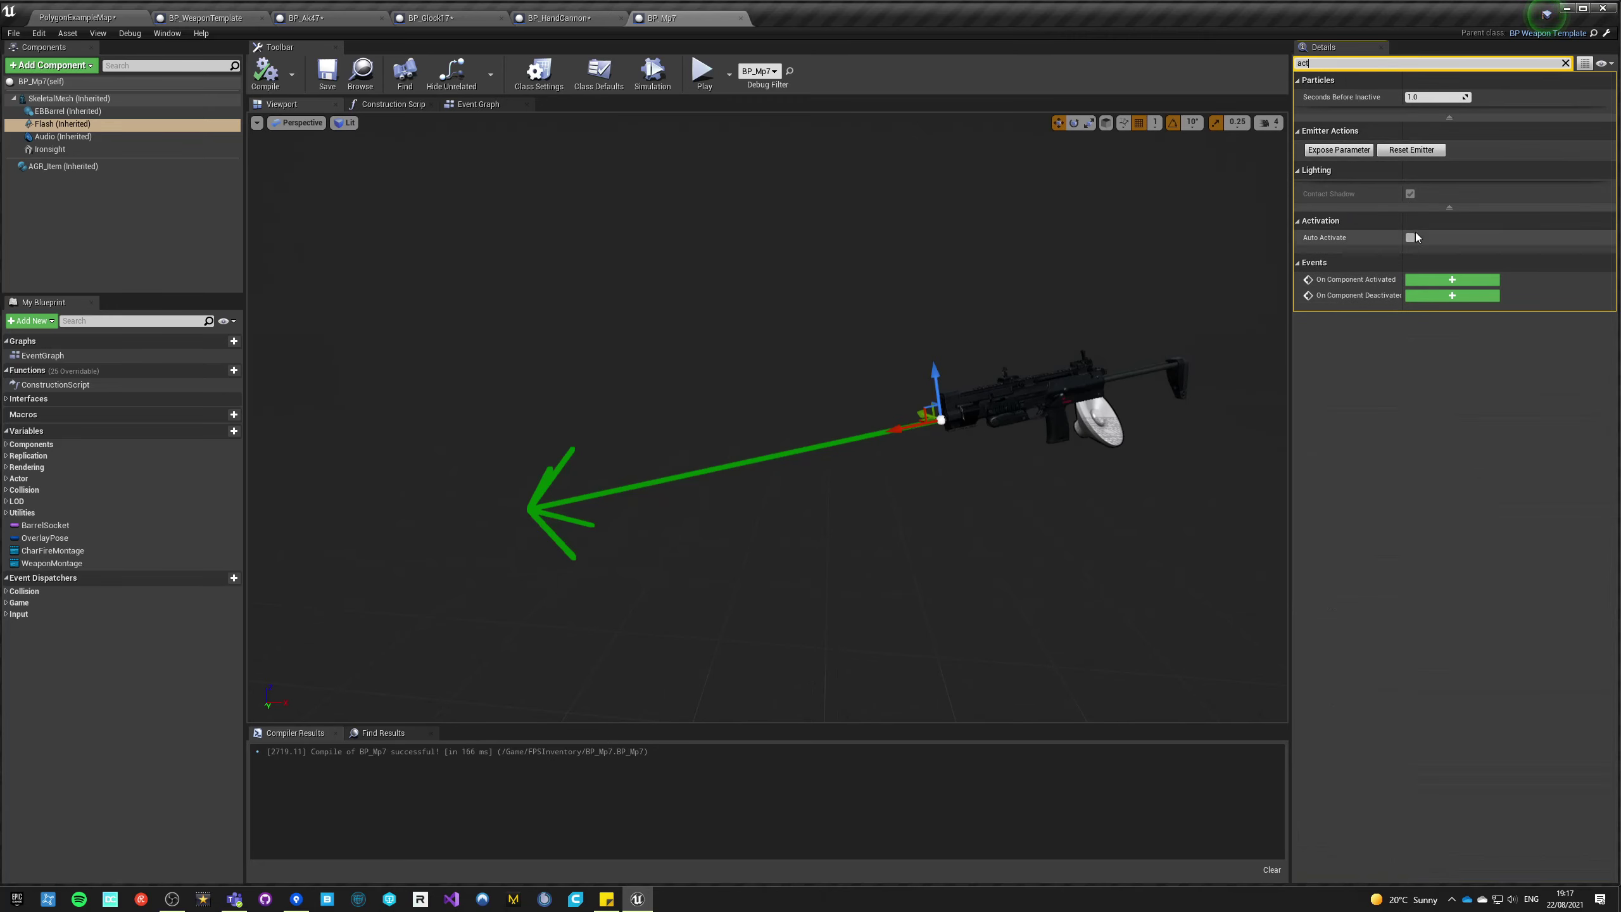
click(1409, 237)
click(1409, 237)
click(1410, 237)
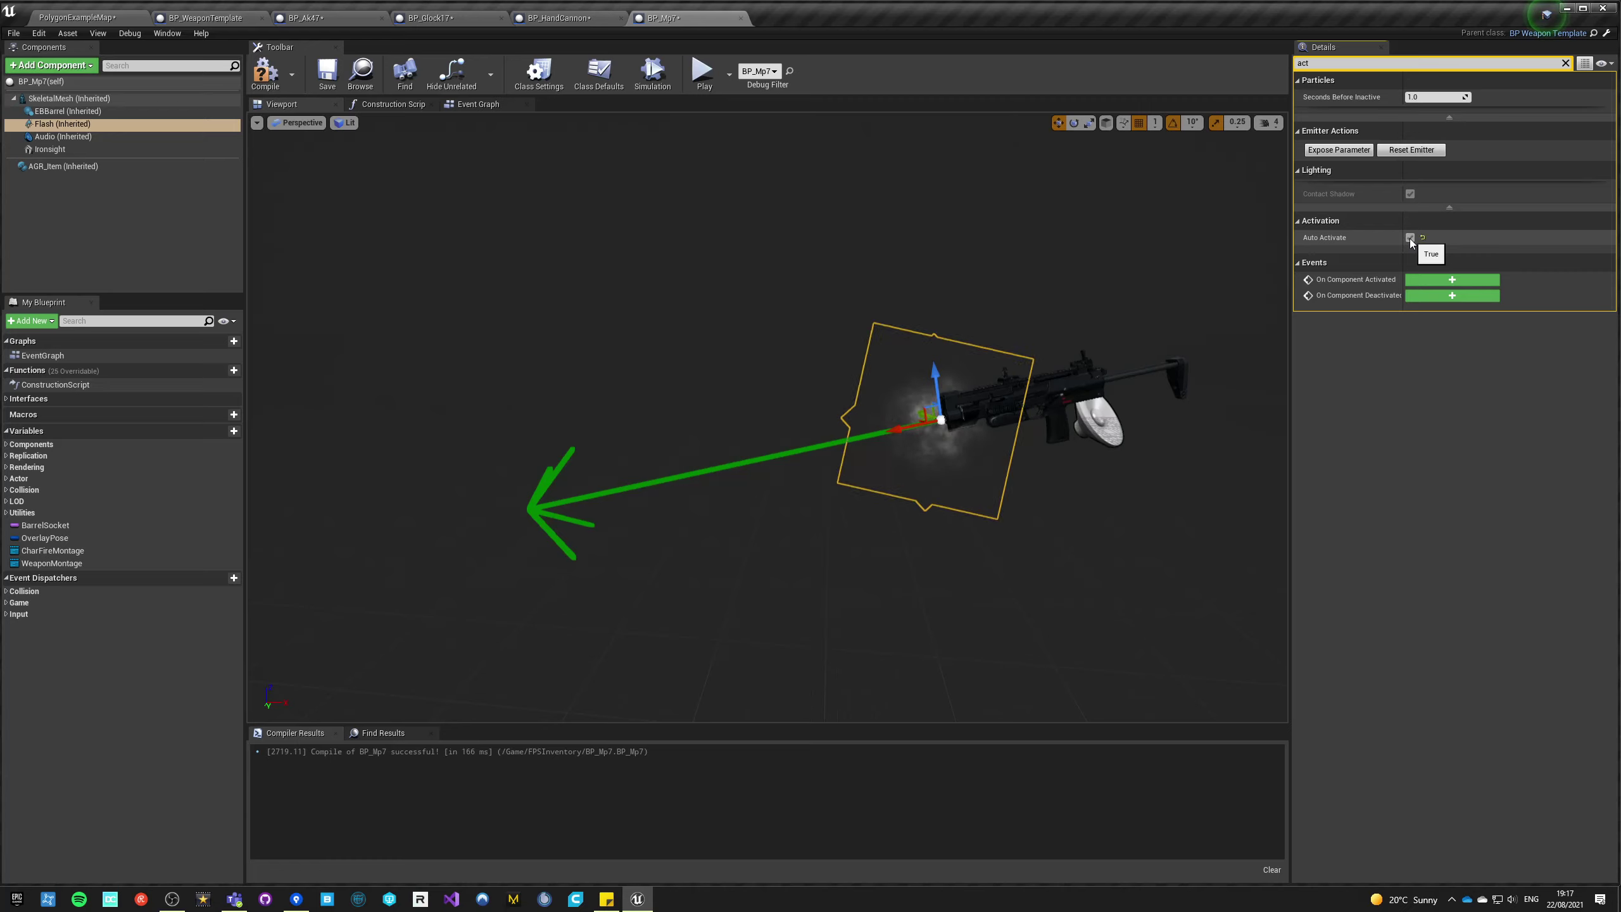
click(1409, 238)
right_drag(957, 421, 909, 419)
mouse_move(780, 497)
right_down()
mouse_move(829, 498)
mouse_move(782, 499)
right_up()
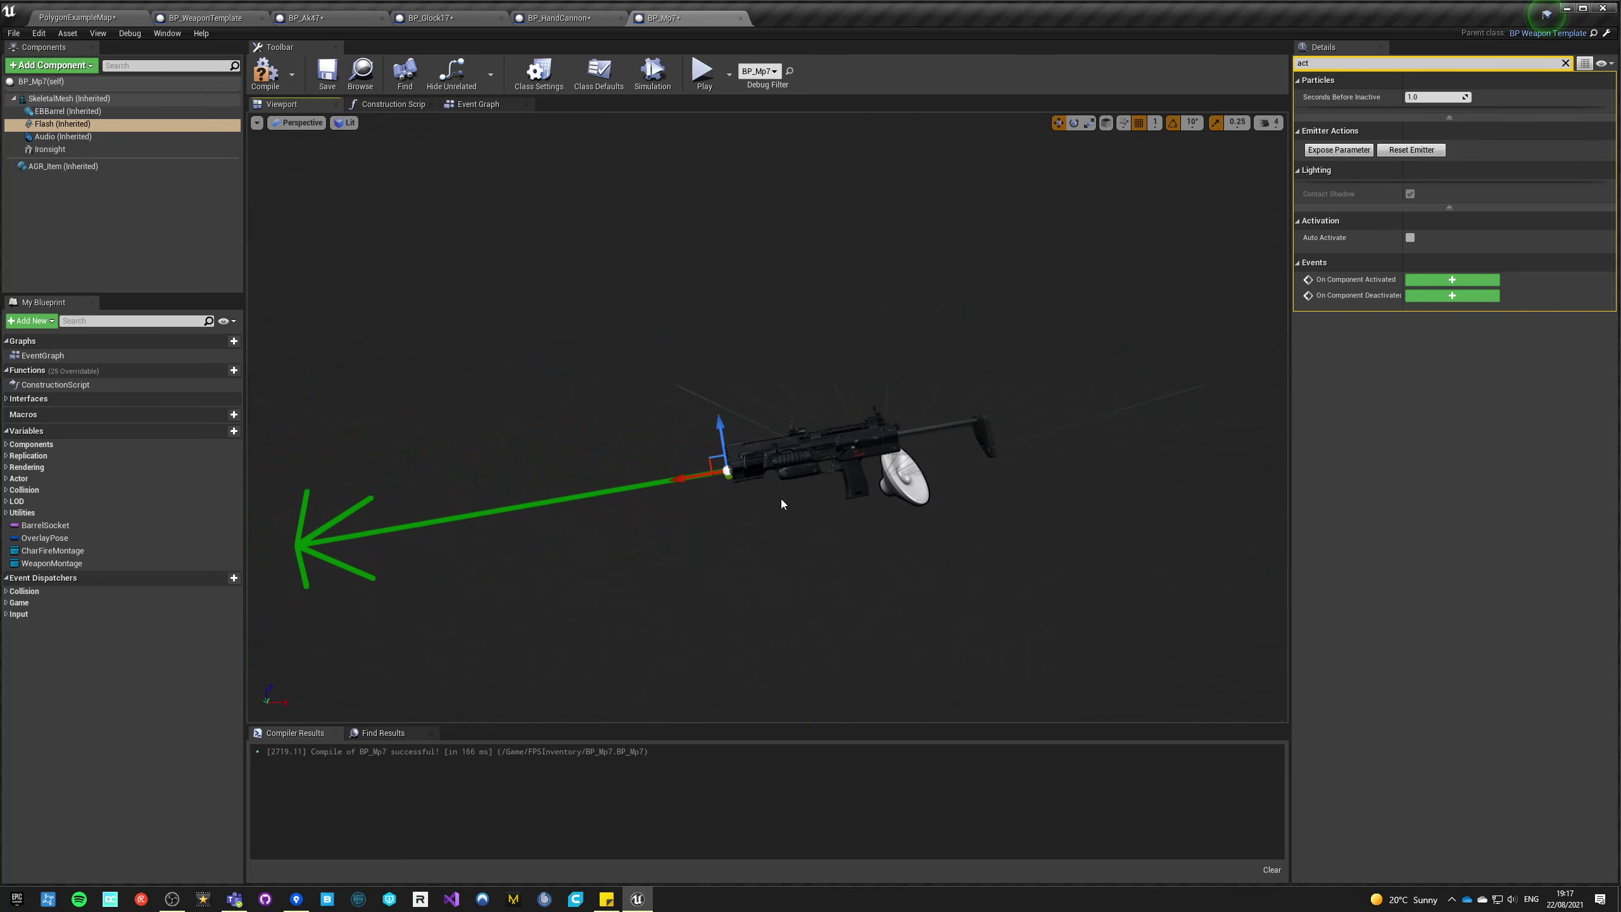
click(740, 18)
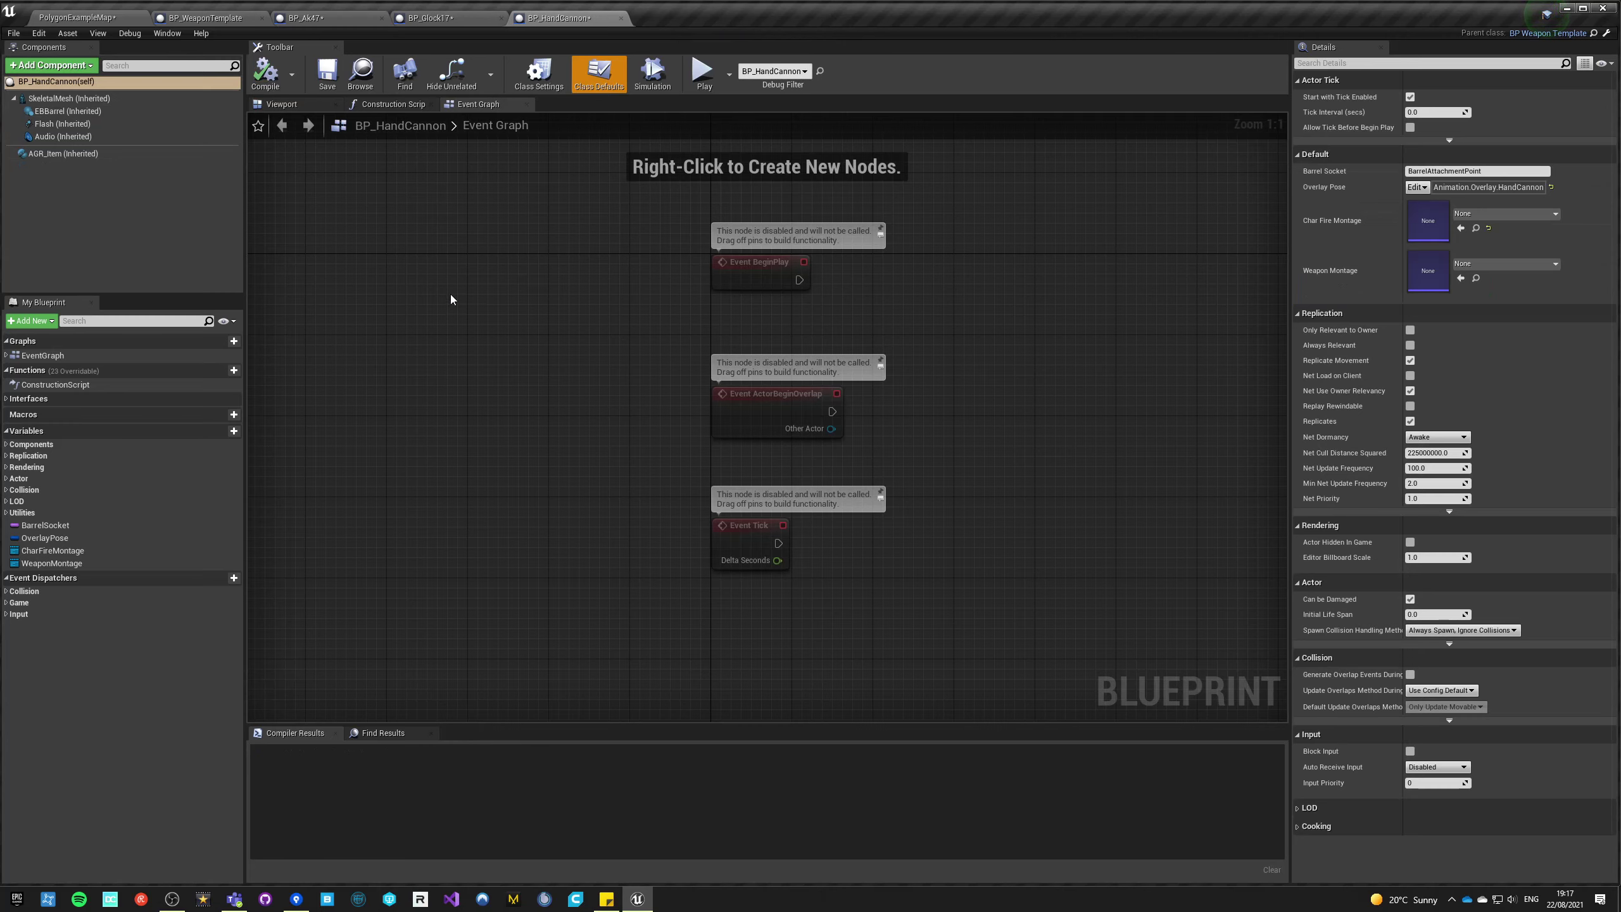
- Search the particle templates for BP_HandCannon's Flash component for a magnum or hand cannon effect
click(62, 123)
click(1500, 303)
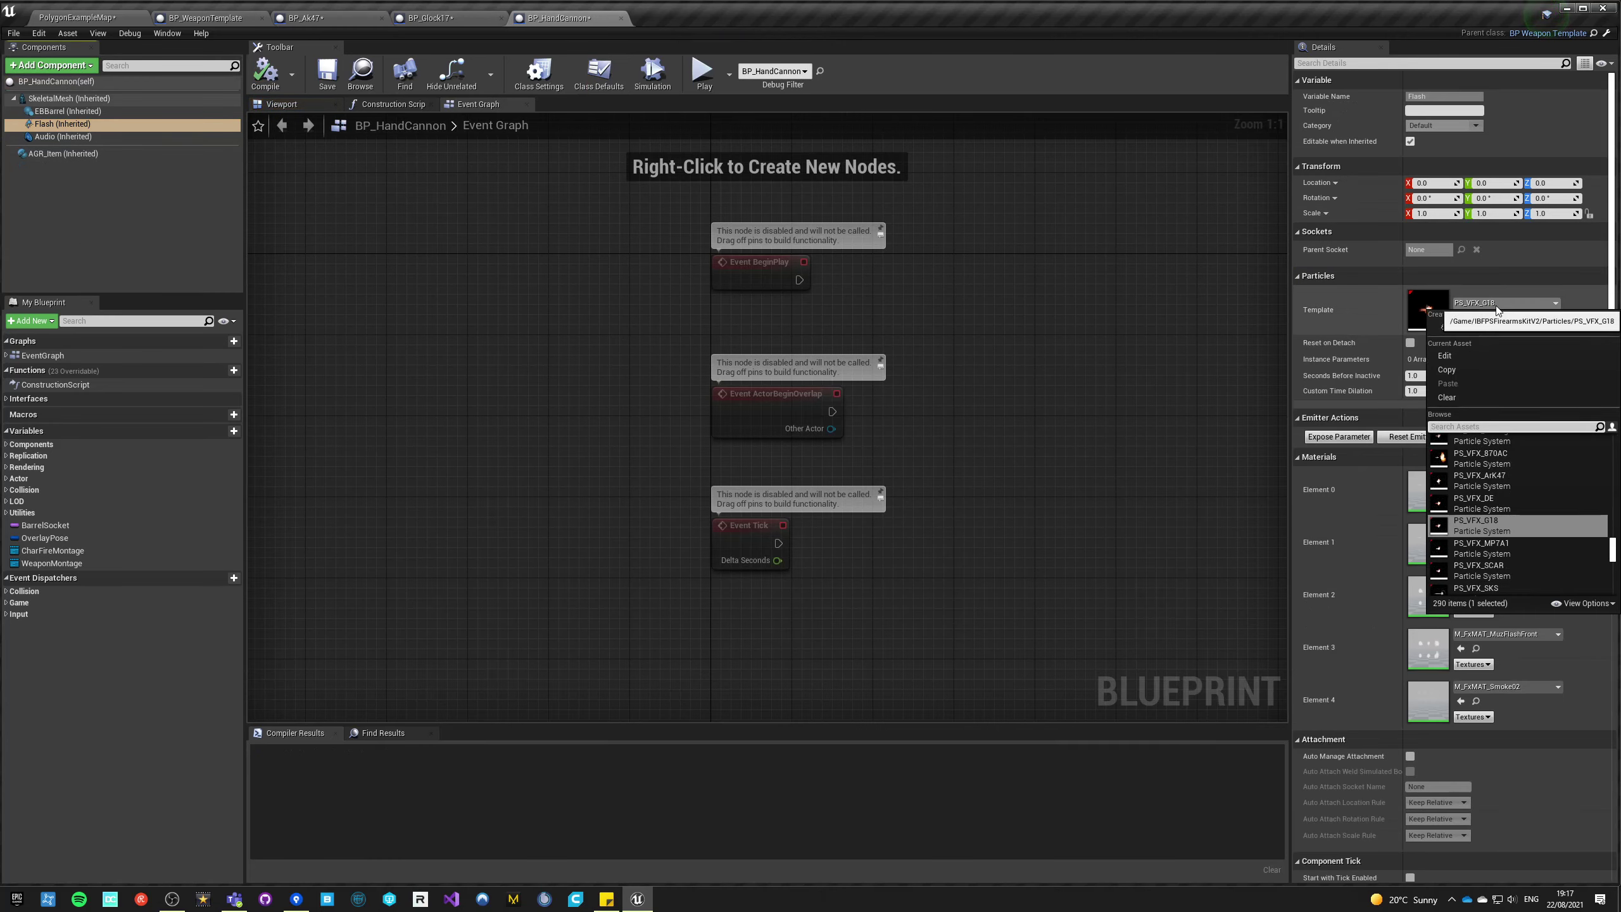
text(magn)
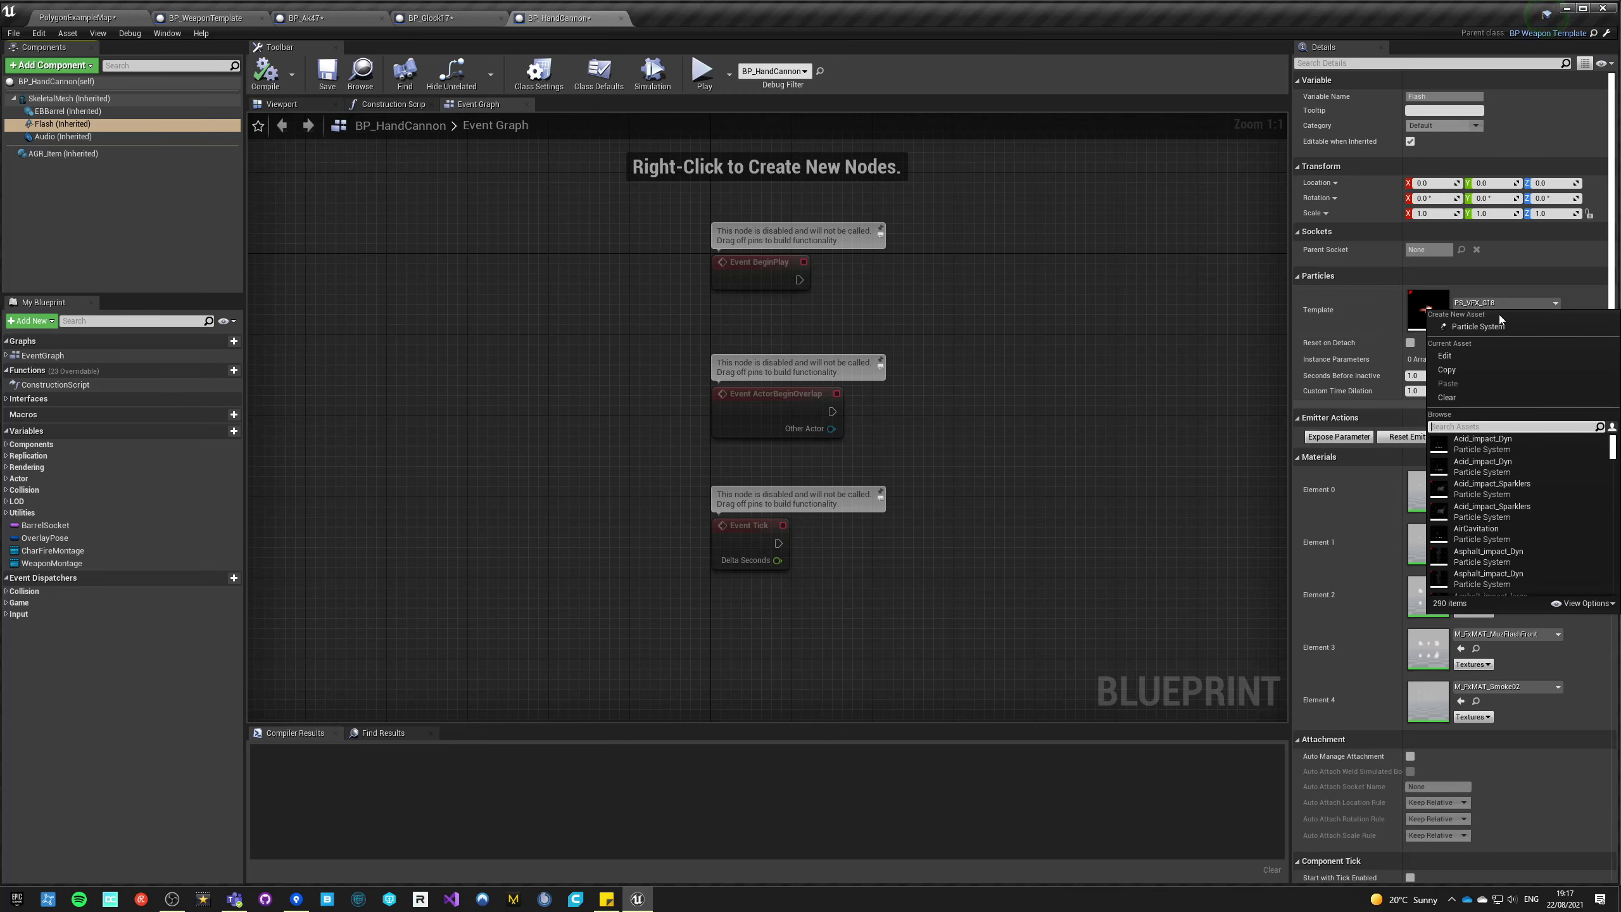
text(hand)
key(BackSpace)
key(BackSpace)
key(BackSpace)
key(BackSpace)
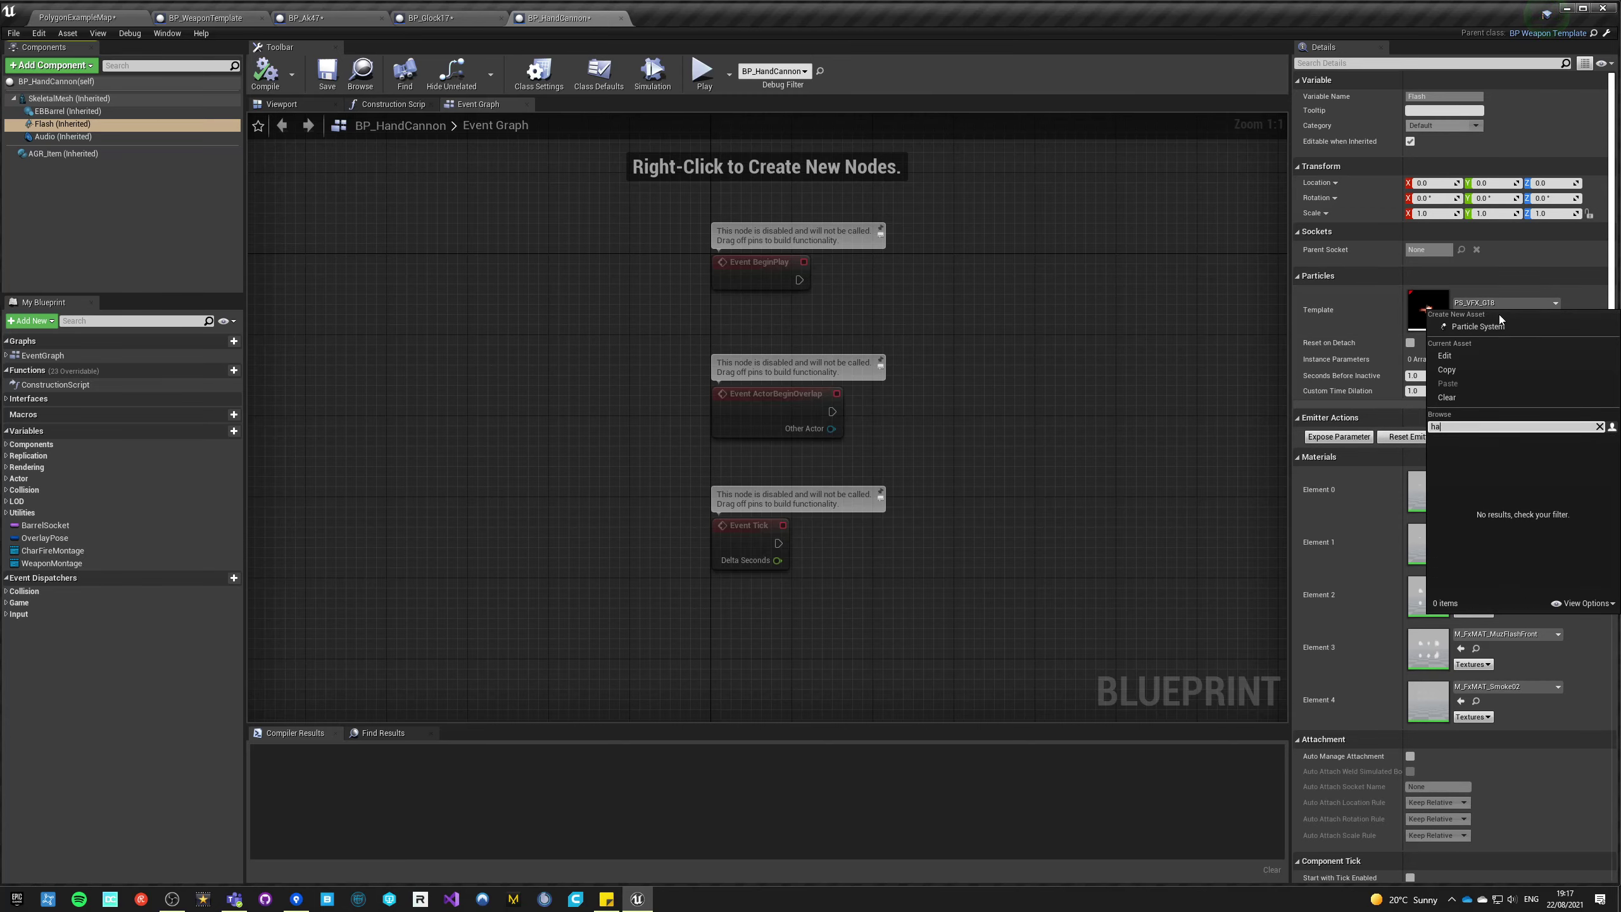
- Browse the level's project assets from the Content root to the IBFPSFirearmsKitV2 folder
click(76, 17)
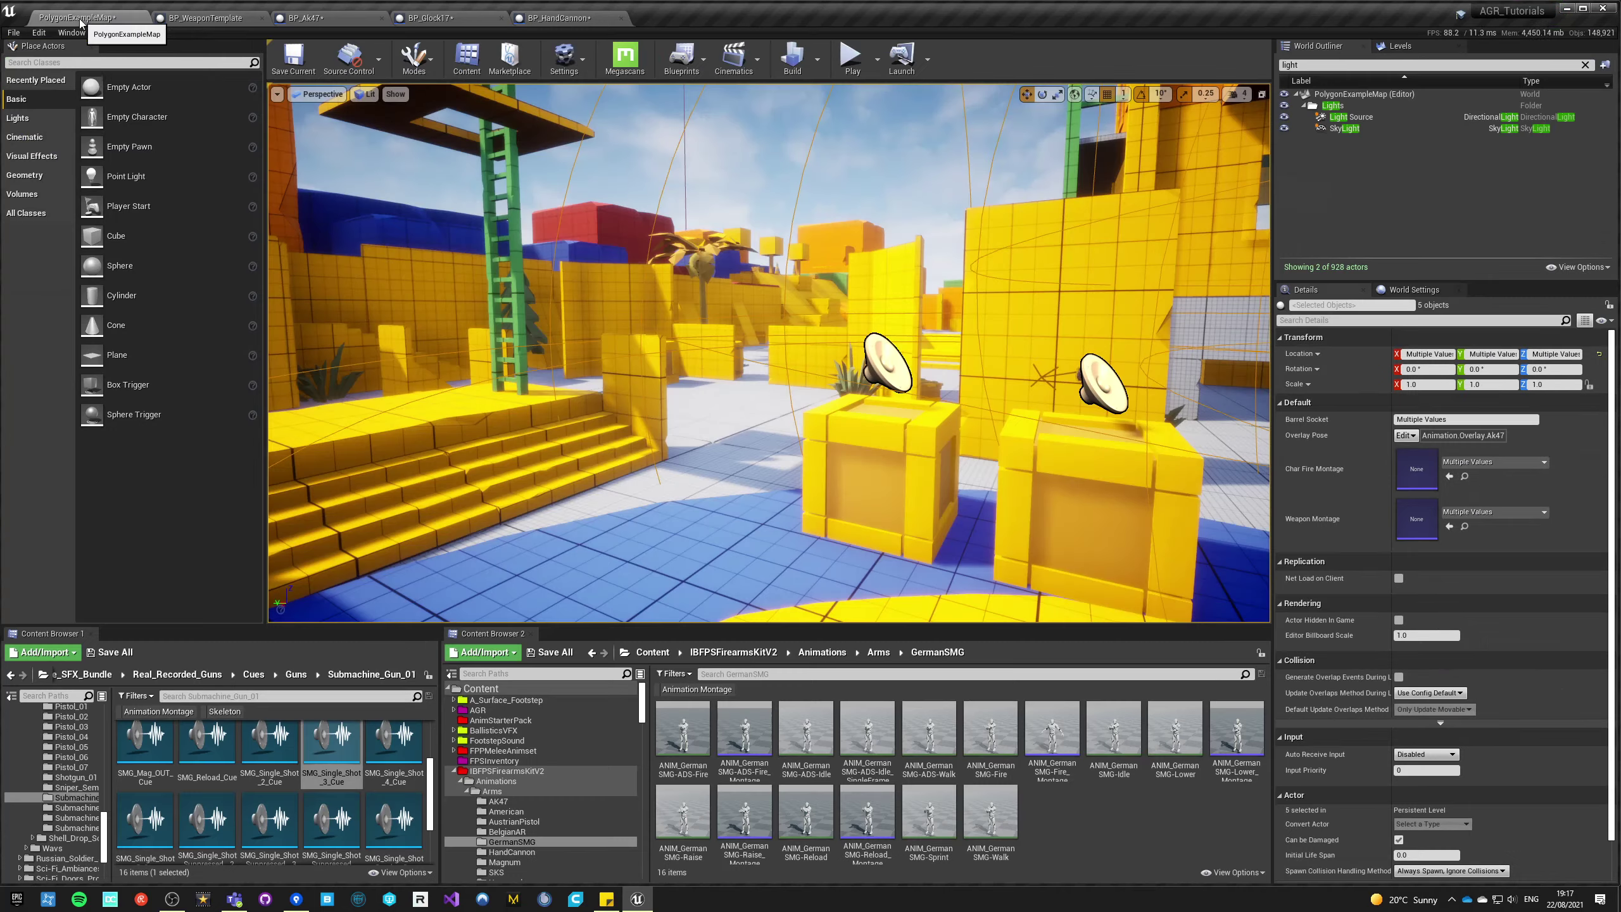
click(652, 652)
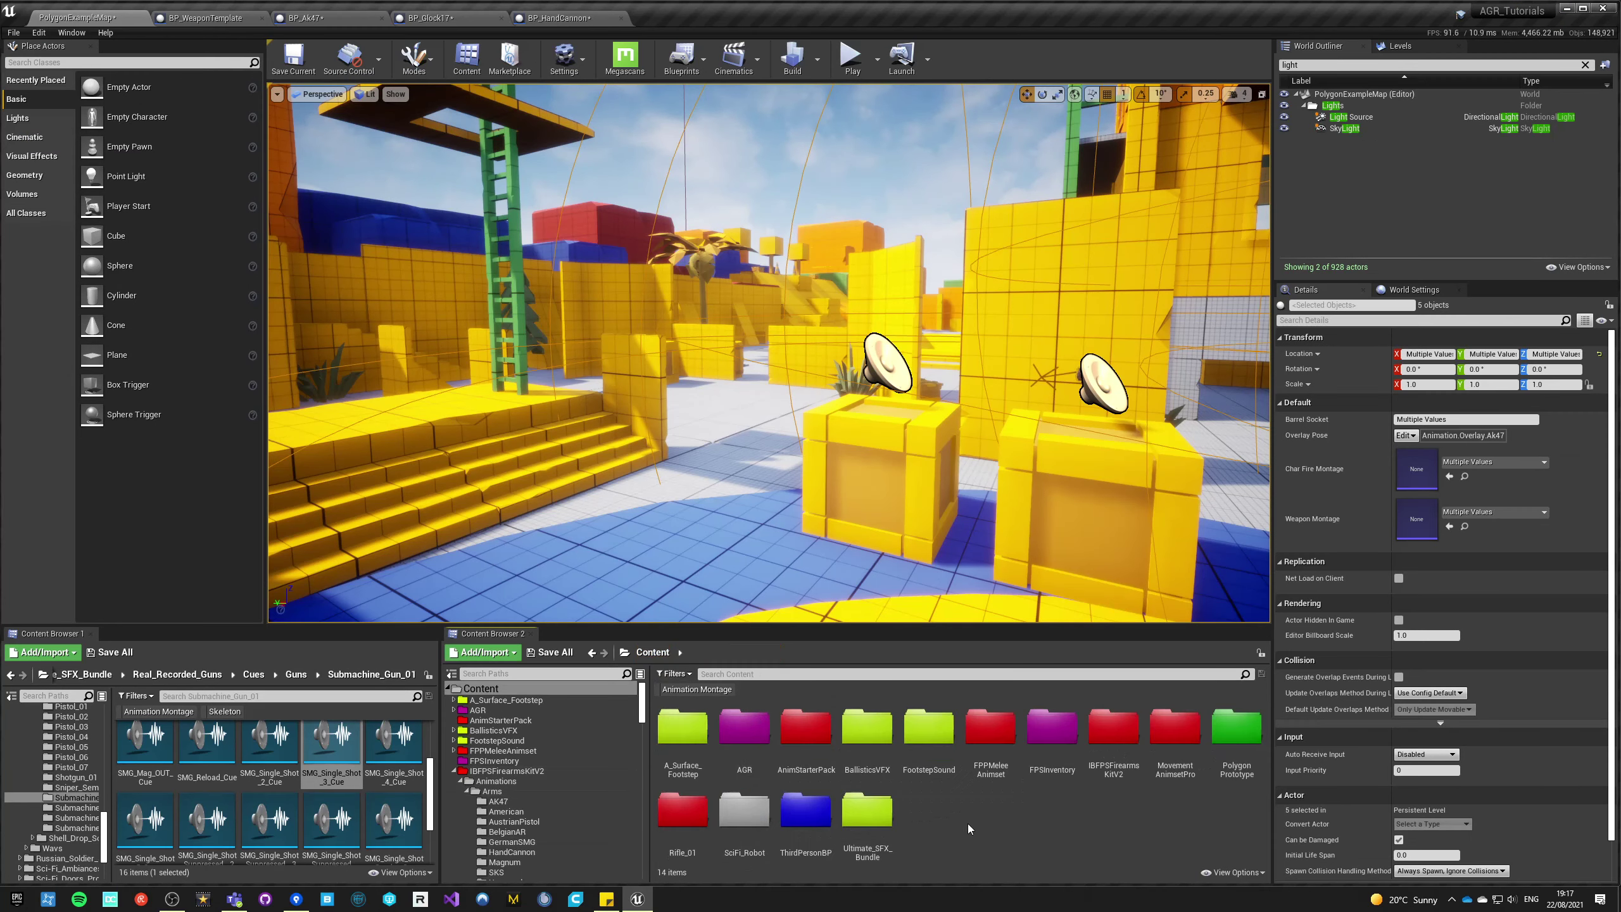
click(867, 734)
key(Right)
key(Right)
key(Right)
key(Right)
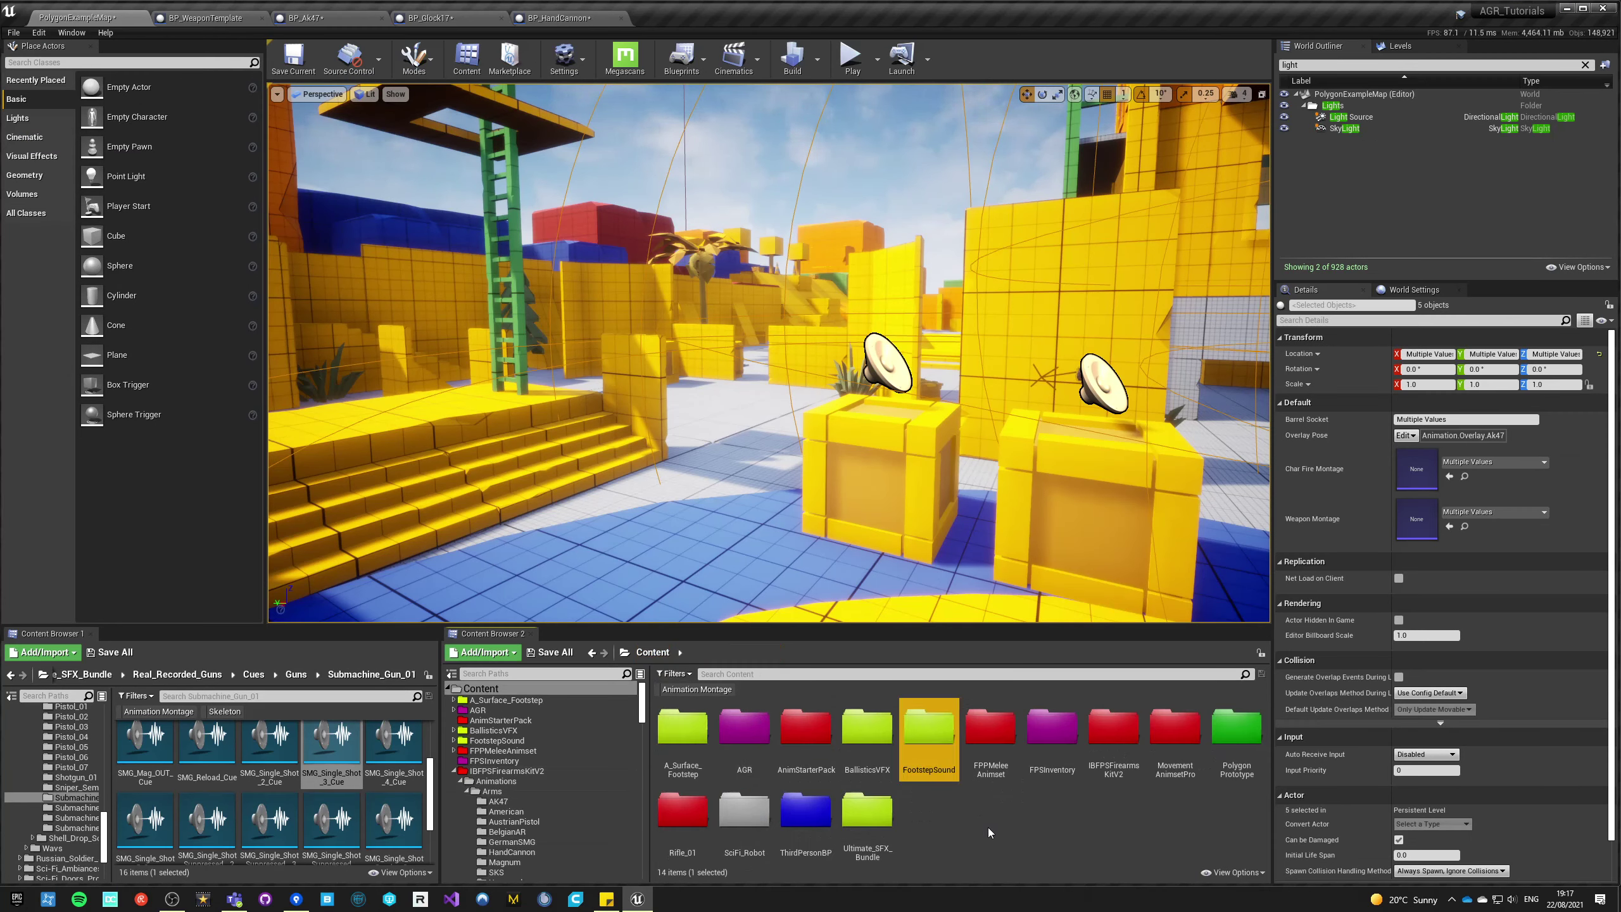
key(Return)
click(730, 743)
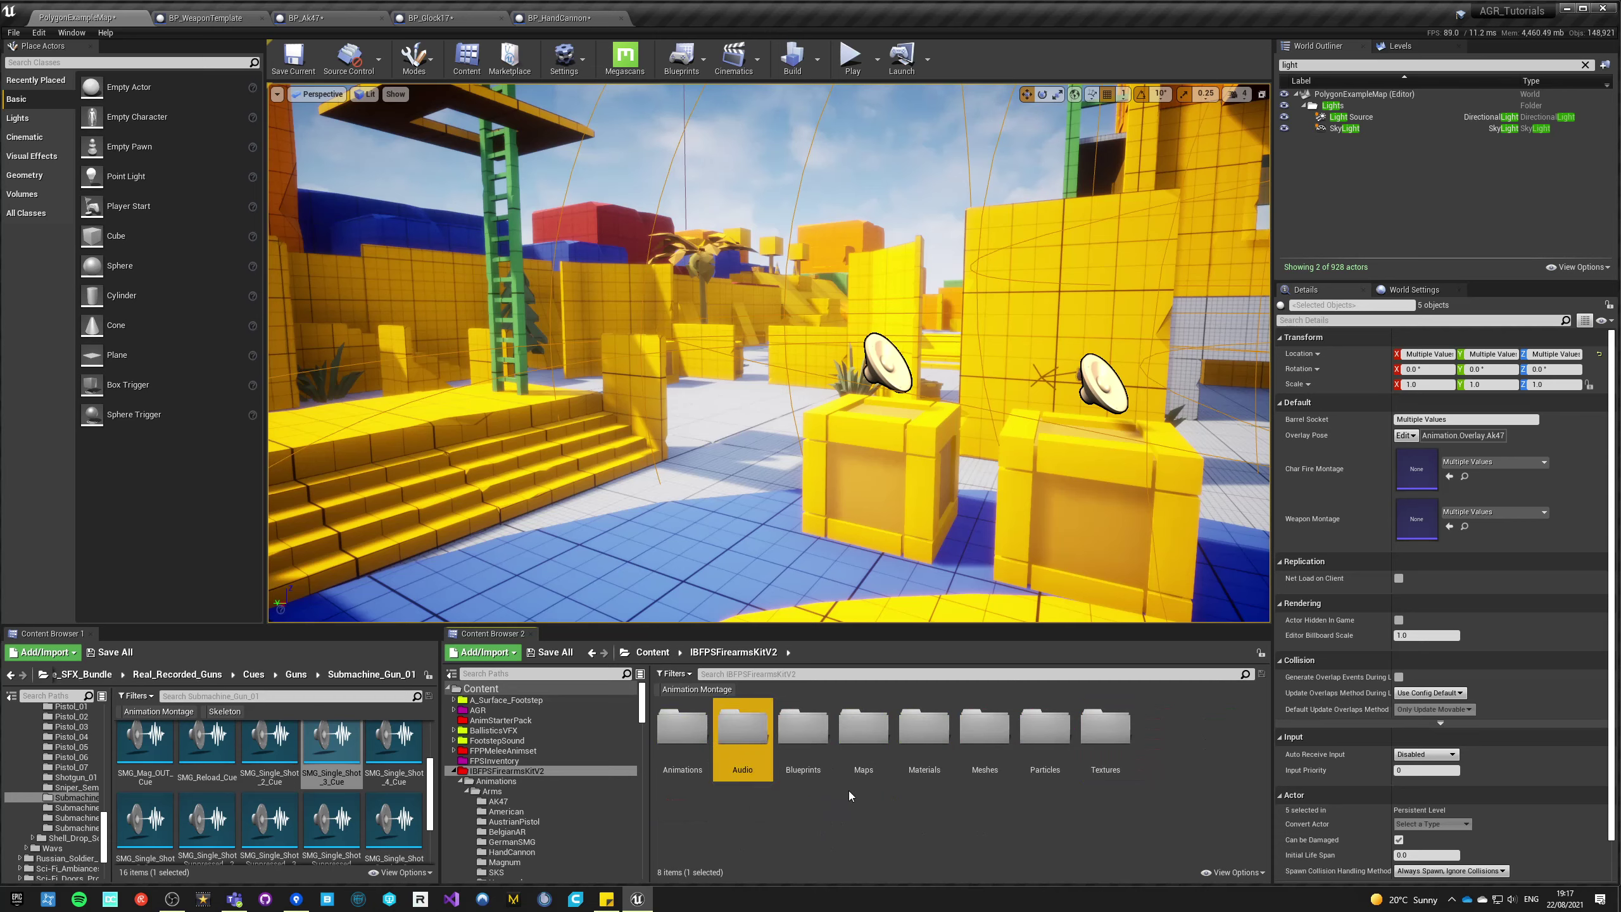
- Select PS_VFX_DE in the Particles folder and assign it as the template of BP_HandCannon's Flash component
key(Right)
key(Right)
key(Right)
key(Right)
key(Right)
key(Return)
key(Right)
key(Right)
key(Right)
key(Right)
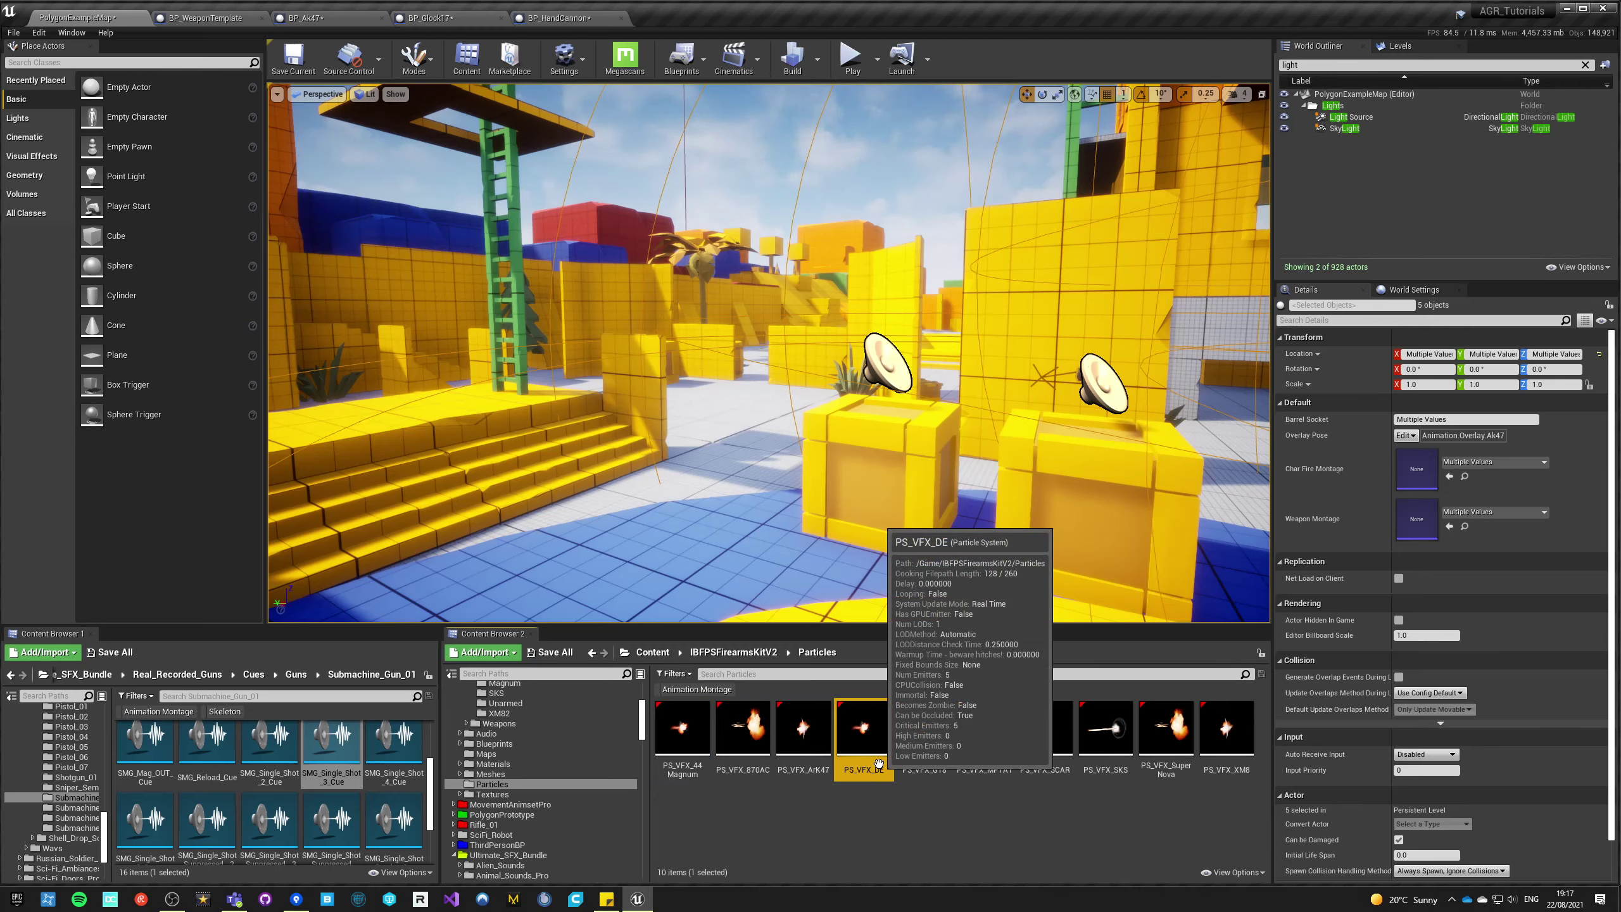
click(559, 17)
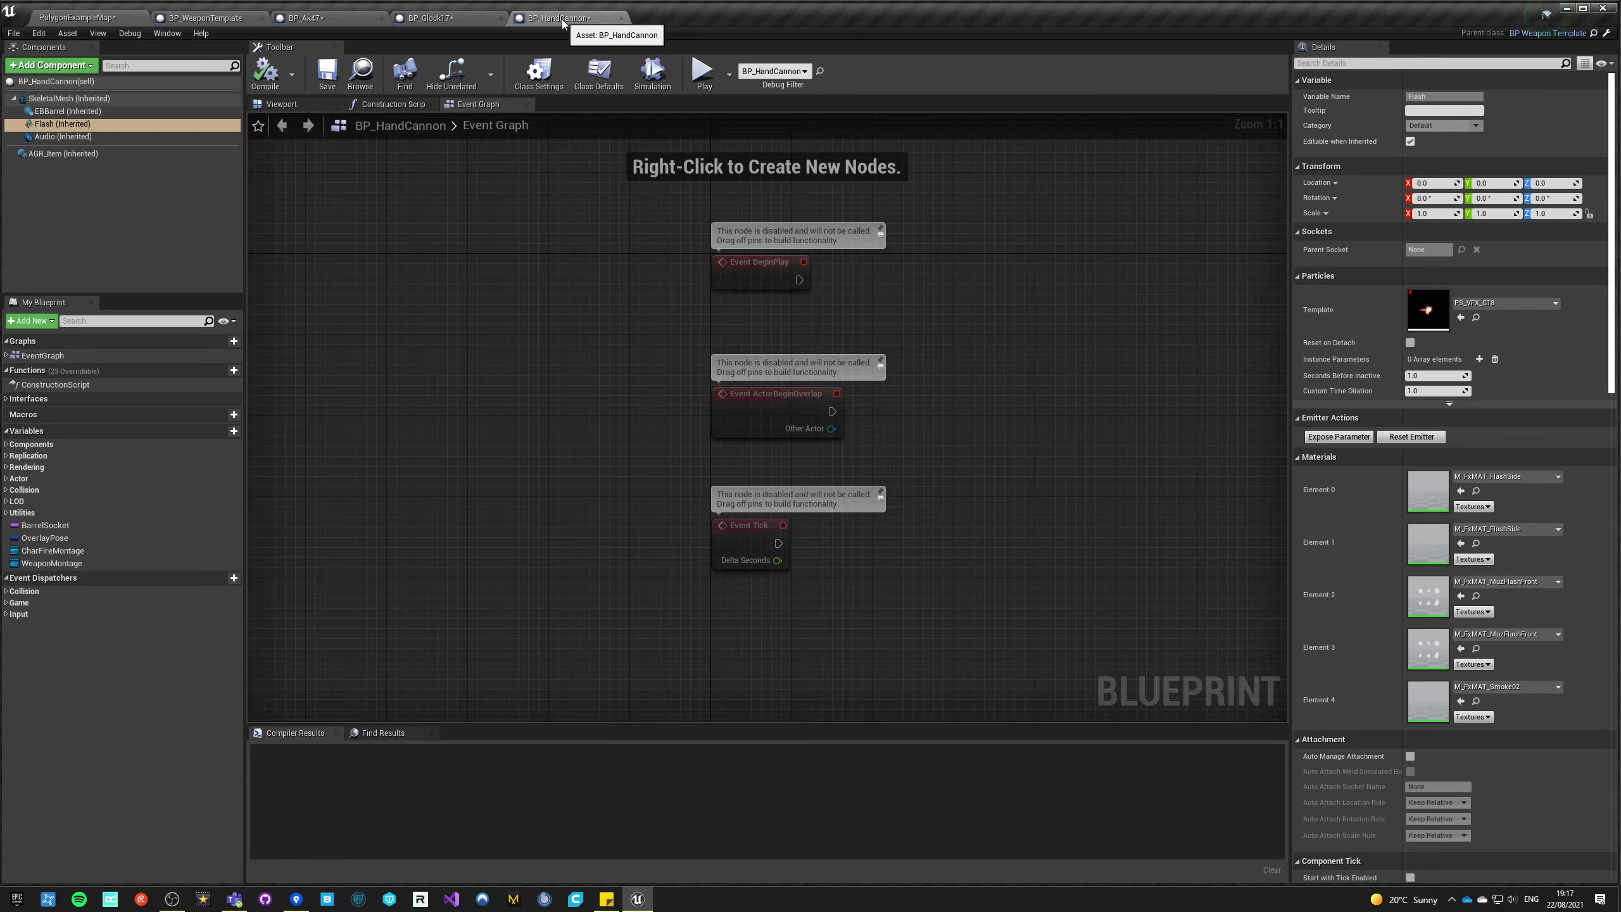
click(1461, 318)
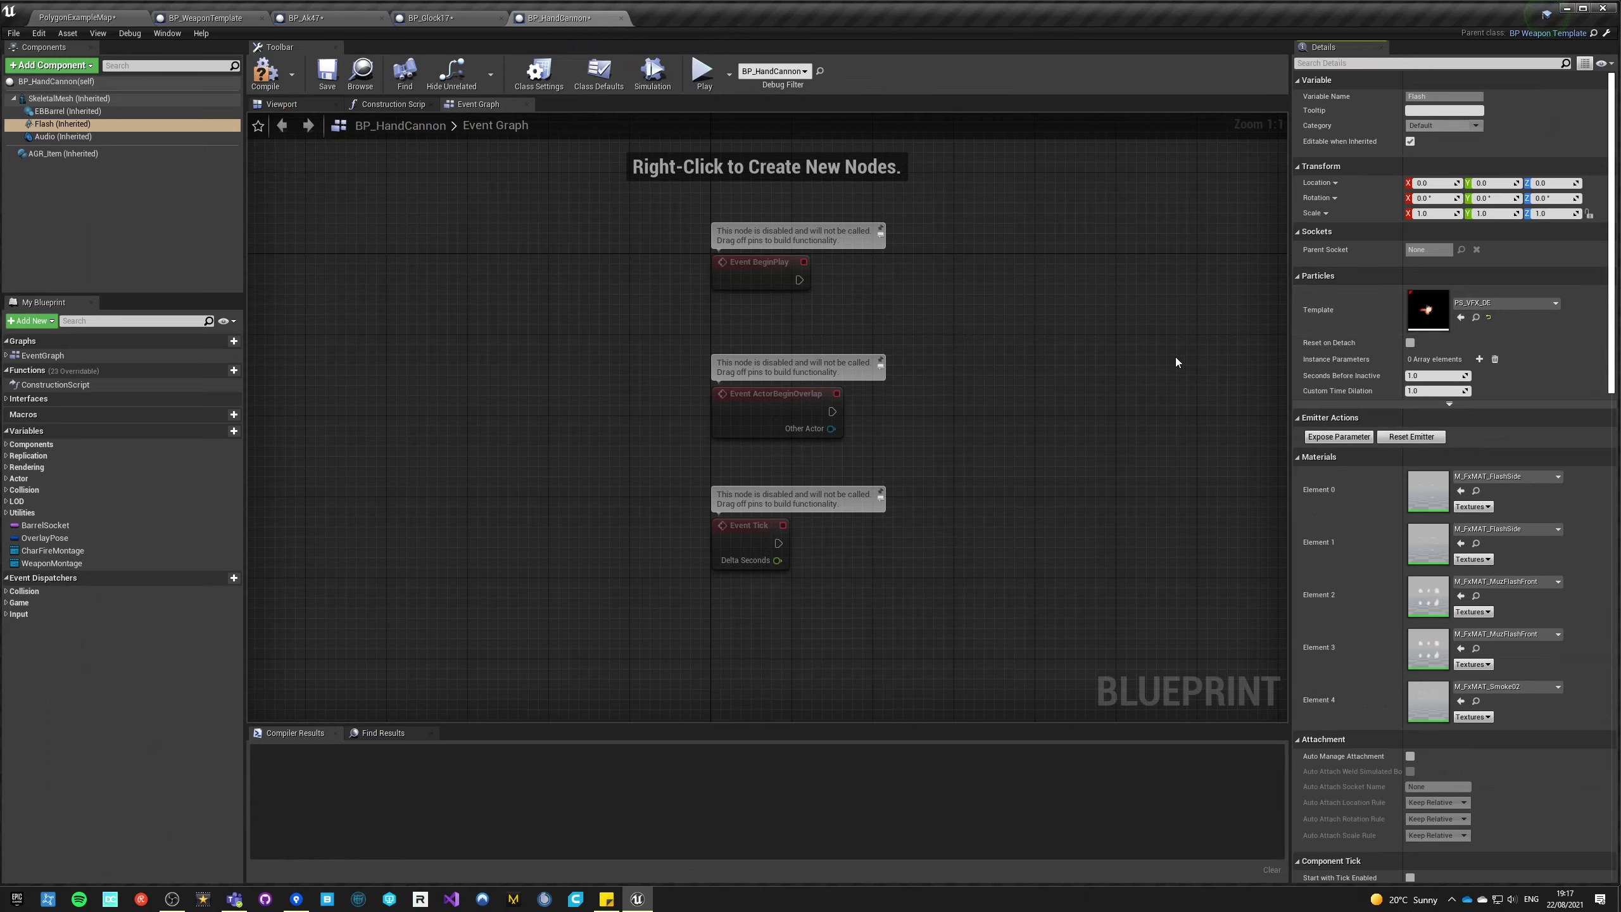
- Select BP_HandCannon's Audio component and browse the level's gun sound cues to the Magnum_Revolver folder
click(59, 137)
click(83, 18)
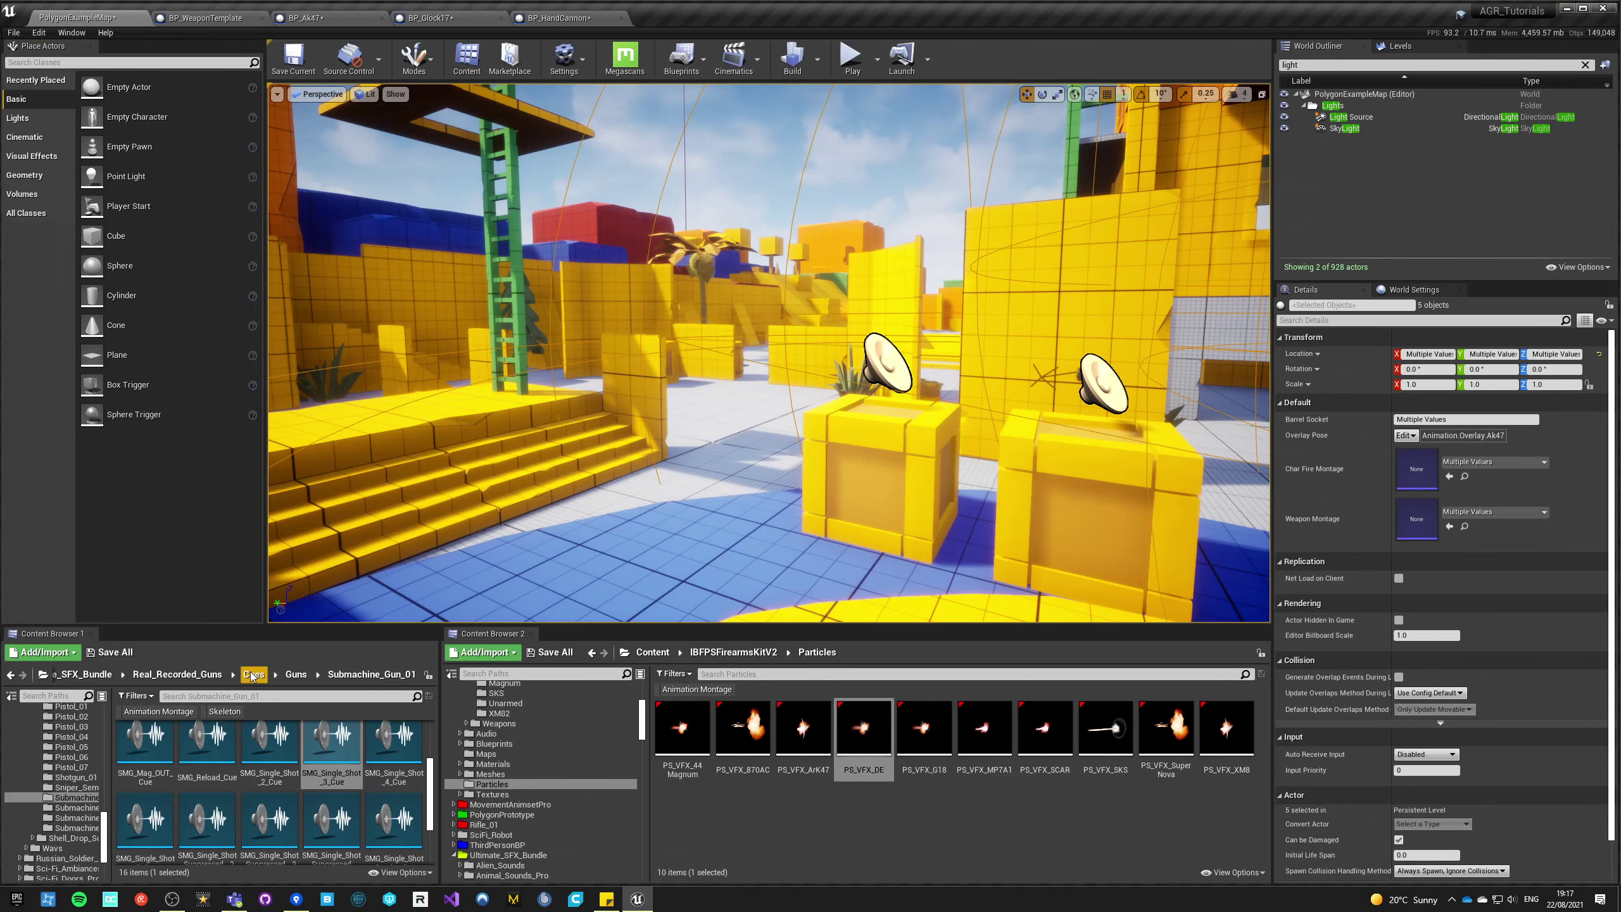
click(303, 678)
scroll(344, 806, down, 5)
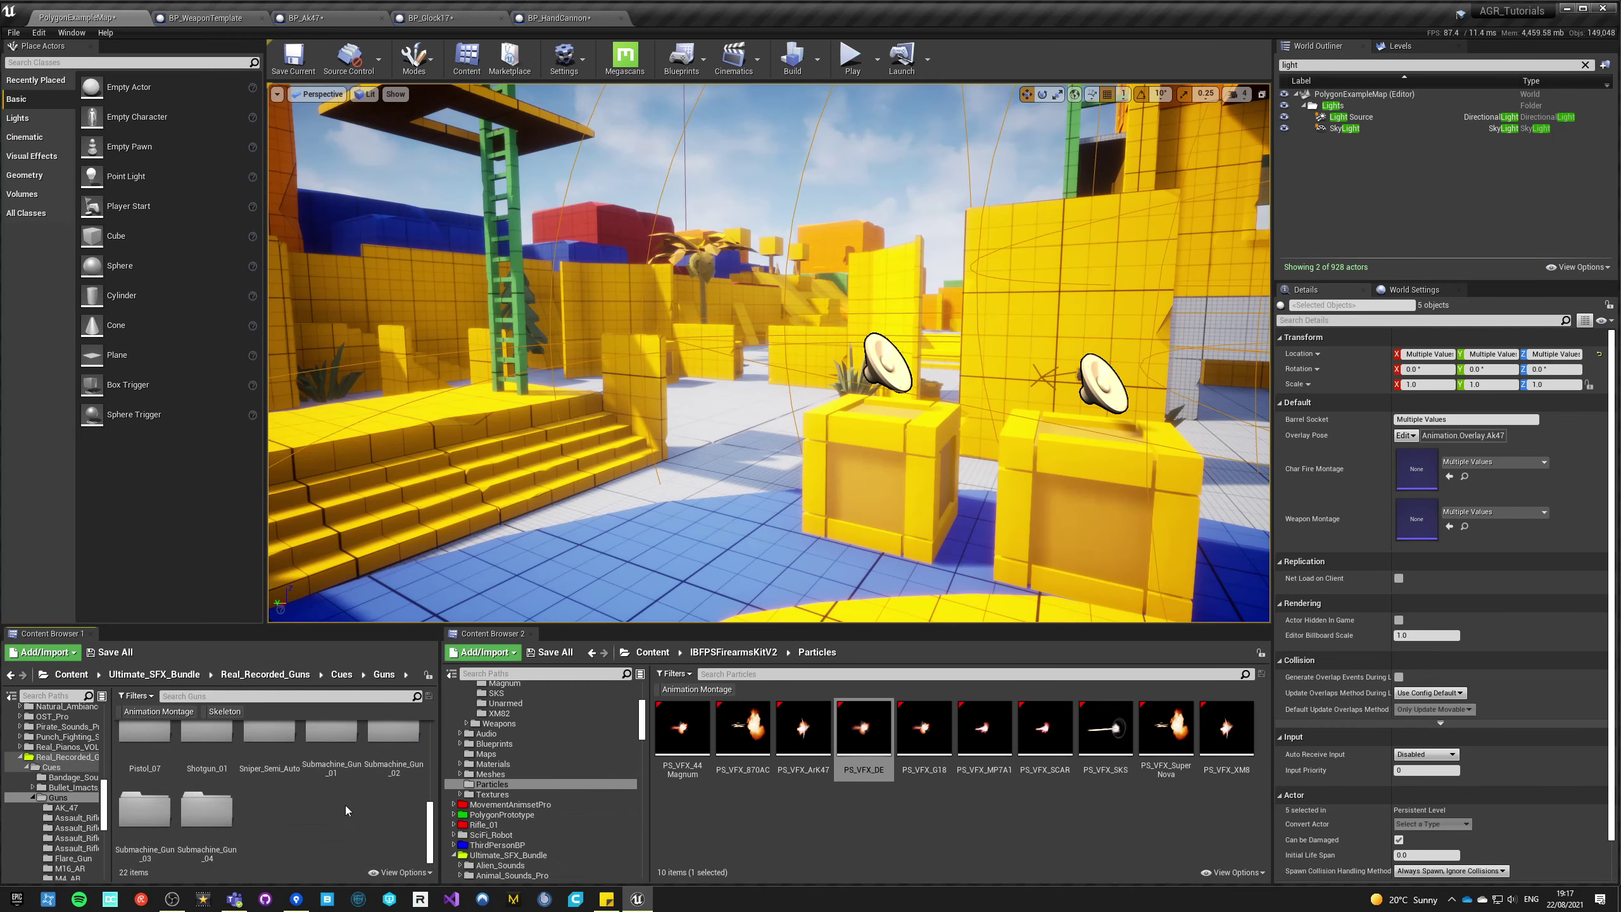
scroll(351, 804, up, 3)
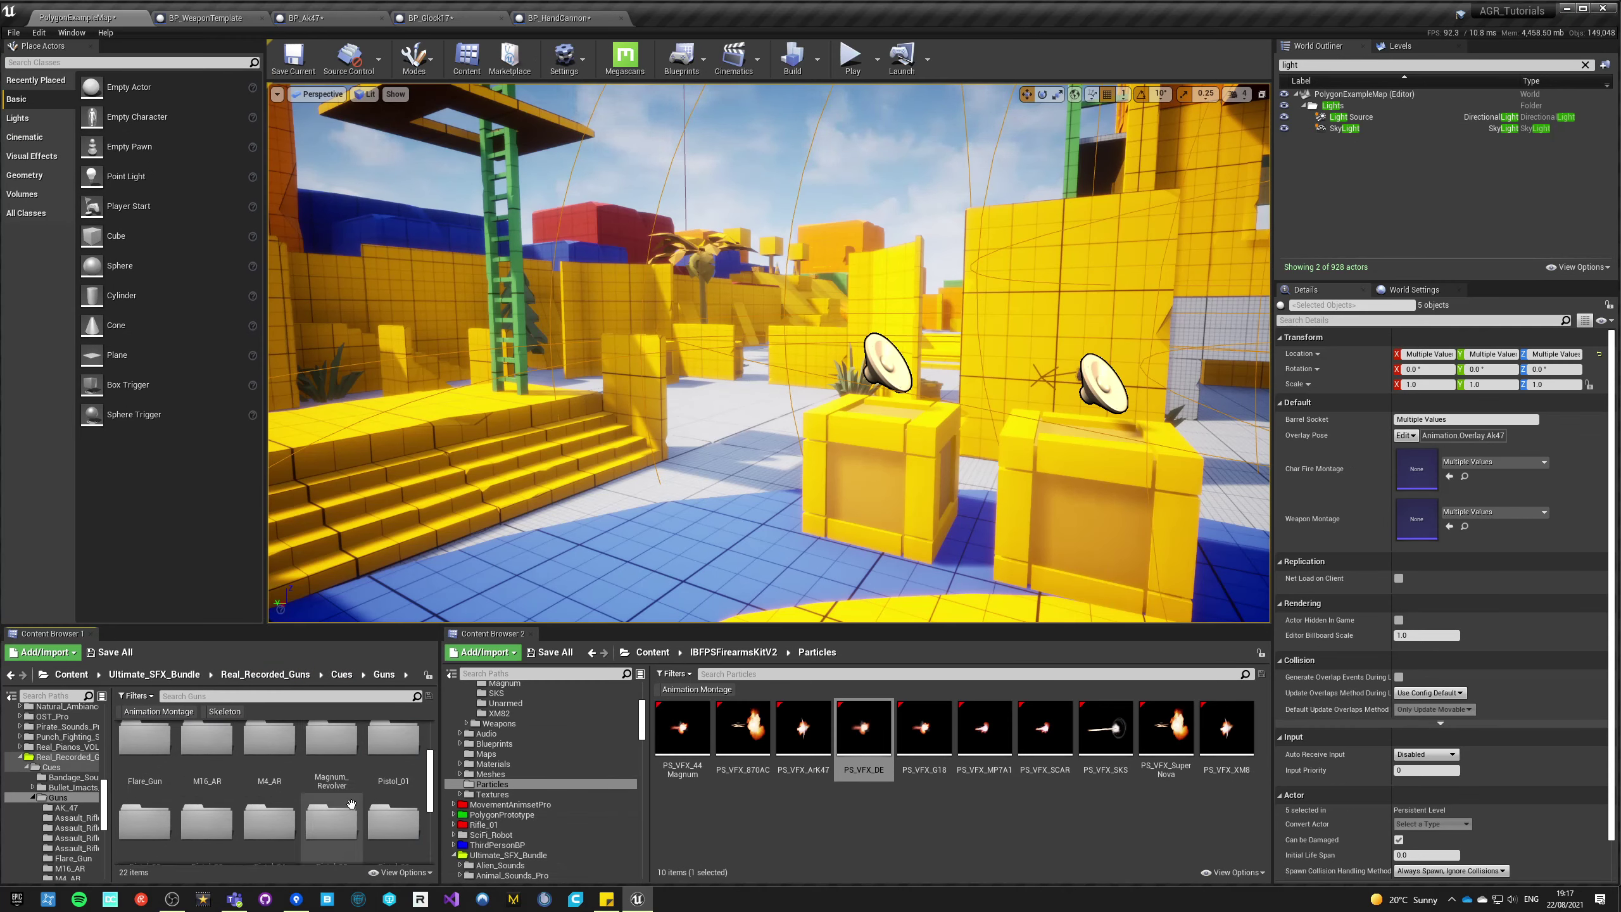
scroll(351, 804, up, 2)
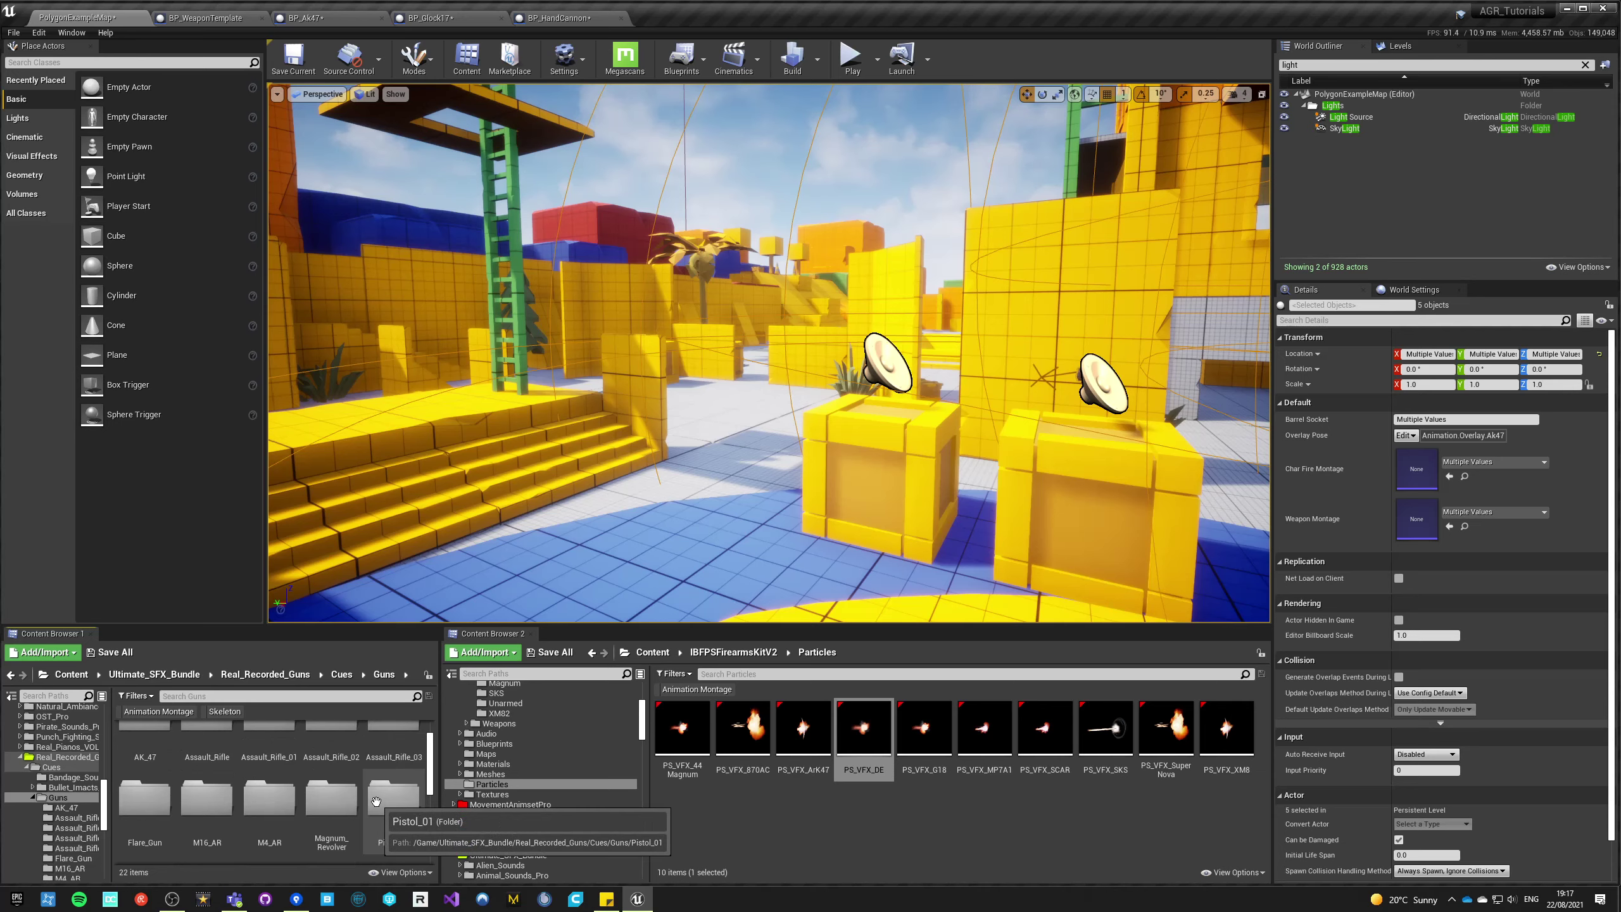
scroll(396, 800, down, 1)
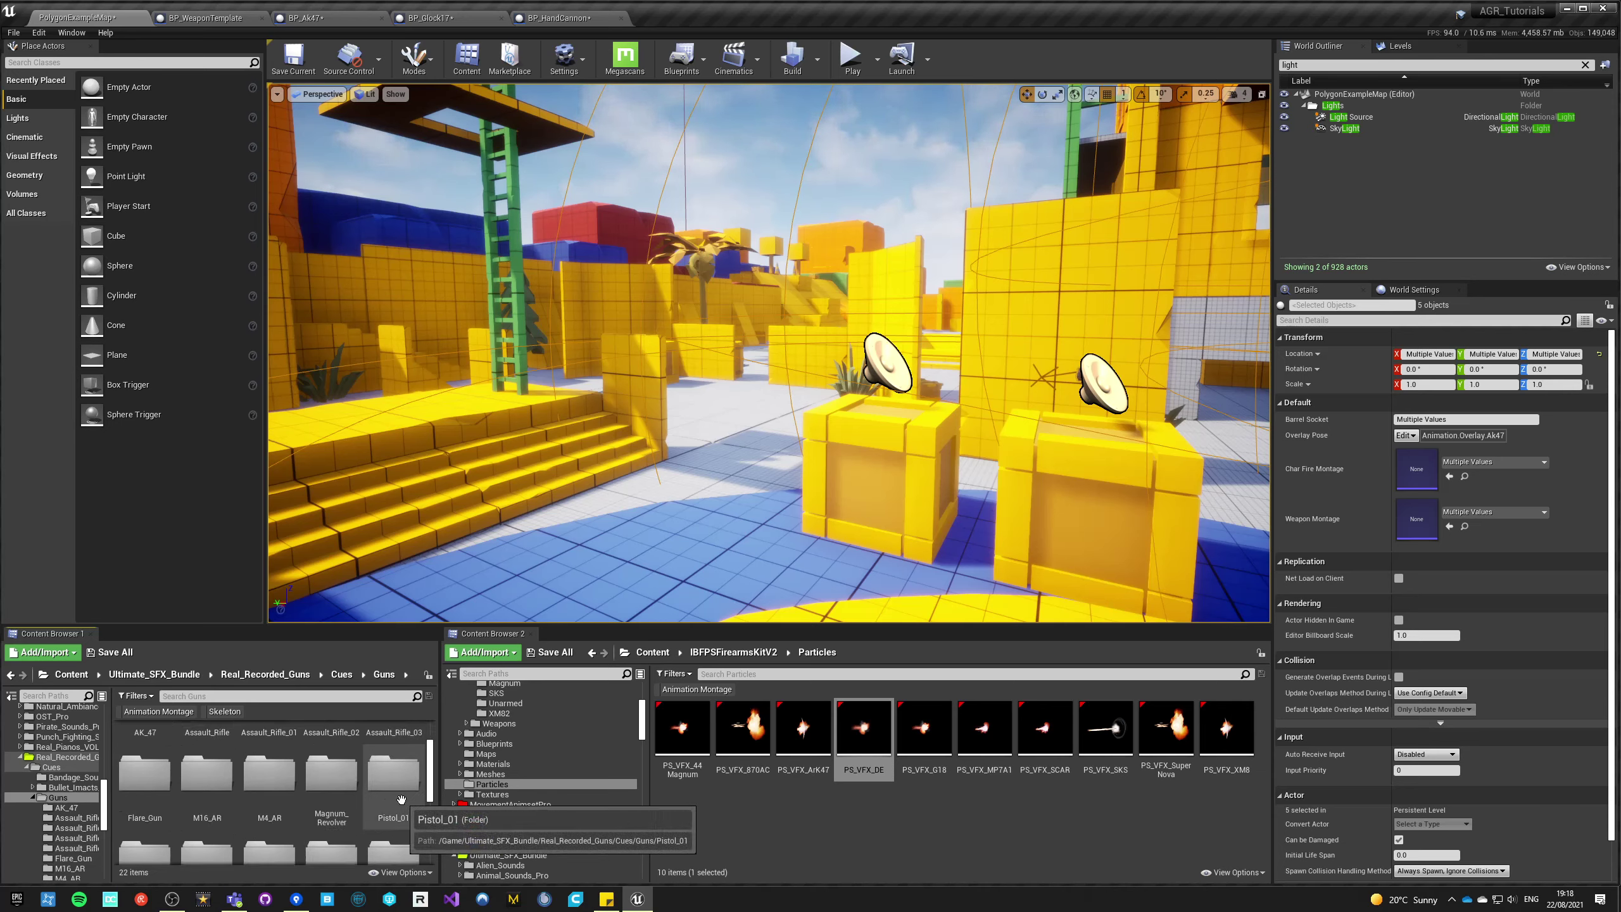
scroll(401, 800, down, 1)
click(325, 744)
- Preview the revolver shot cues, pick Revolver_Single_Shot_2_Cue for BP_HandCannon's Audio component, and recheck the Flash component's template
scroll(244, 772, down, 5)
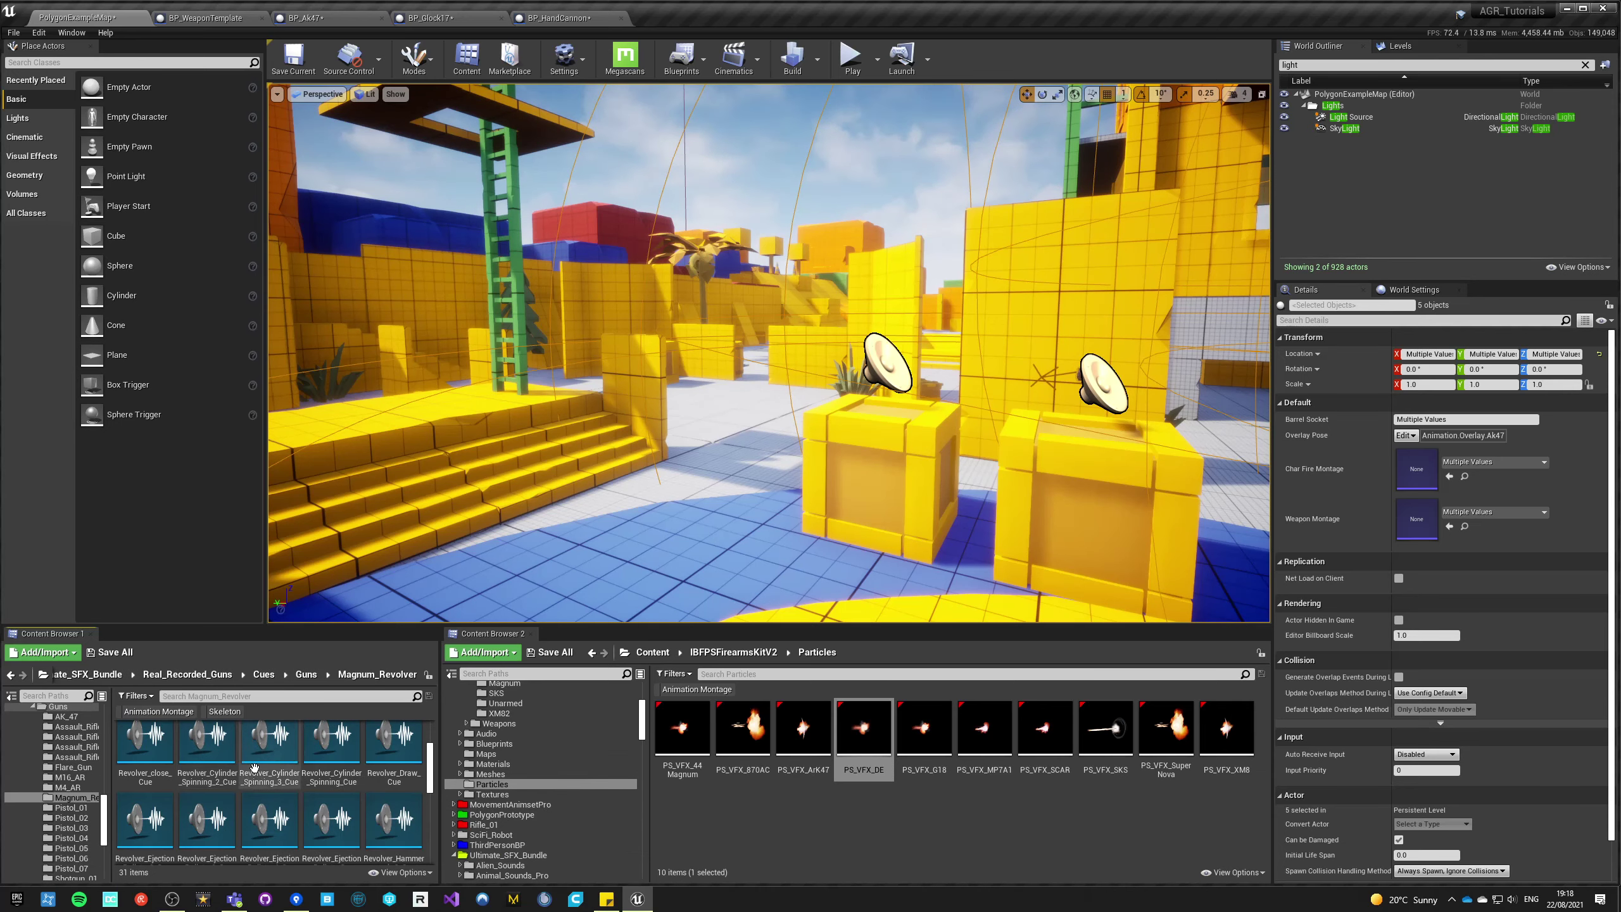
scroll(308, 773, down, 4)
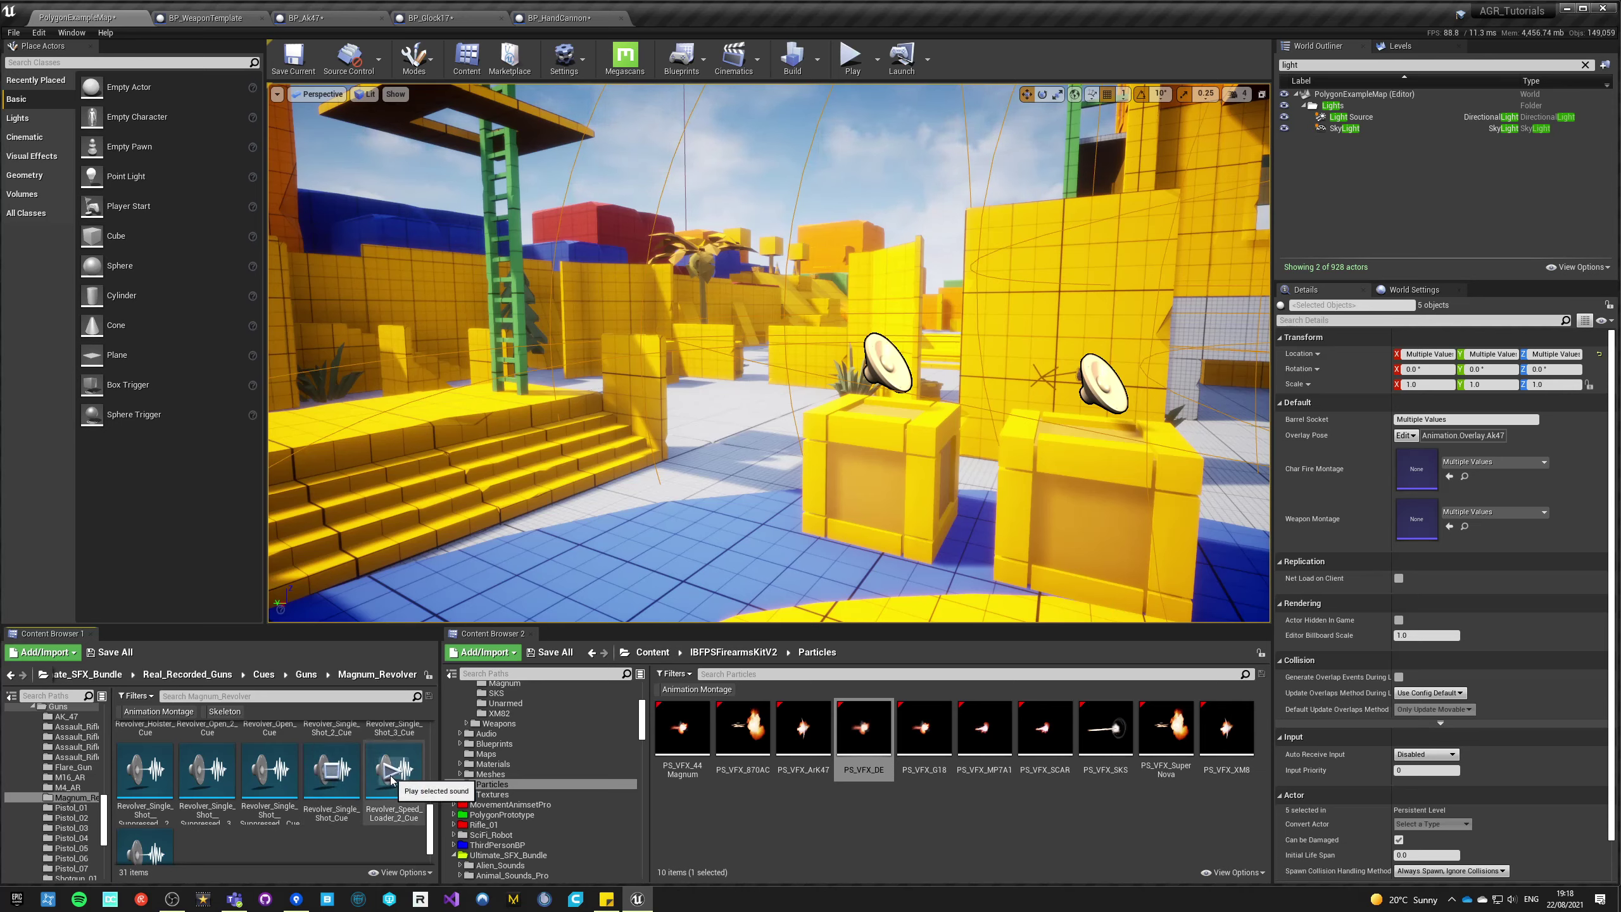
click(268, 774)
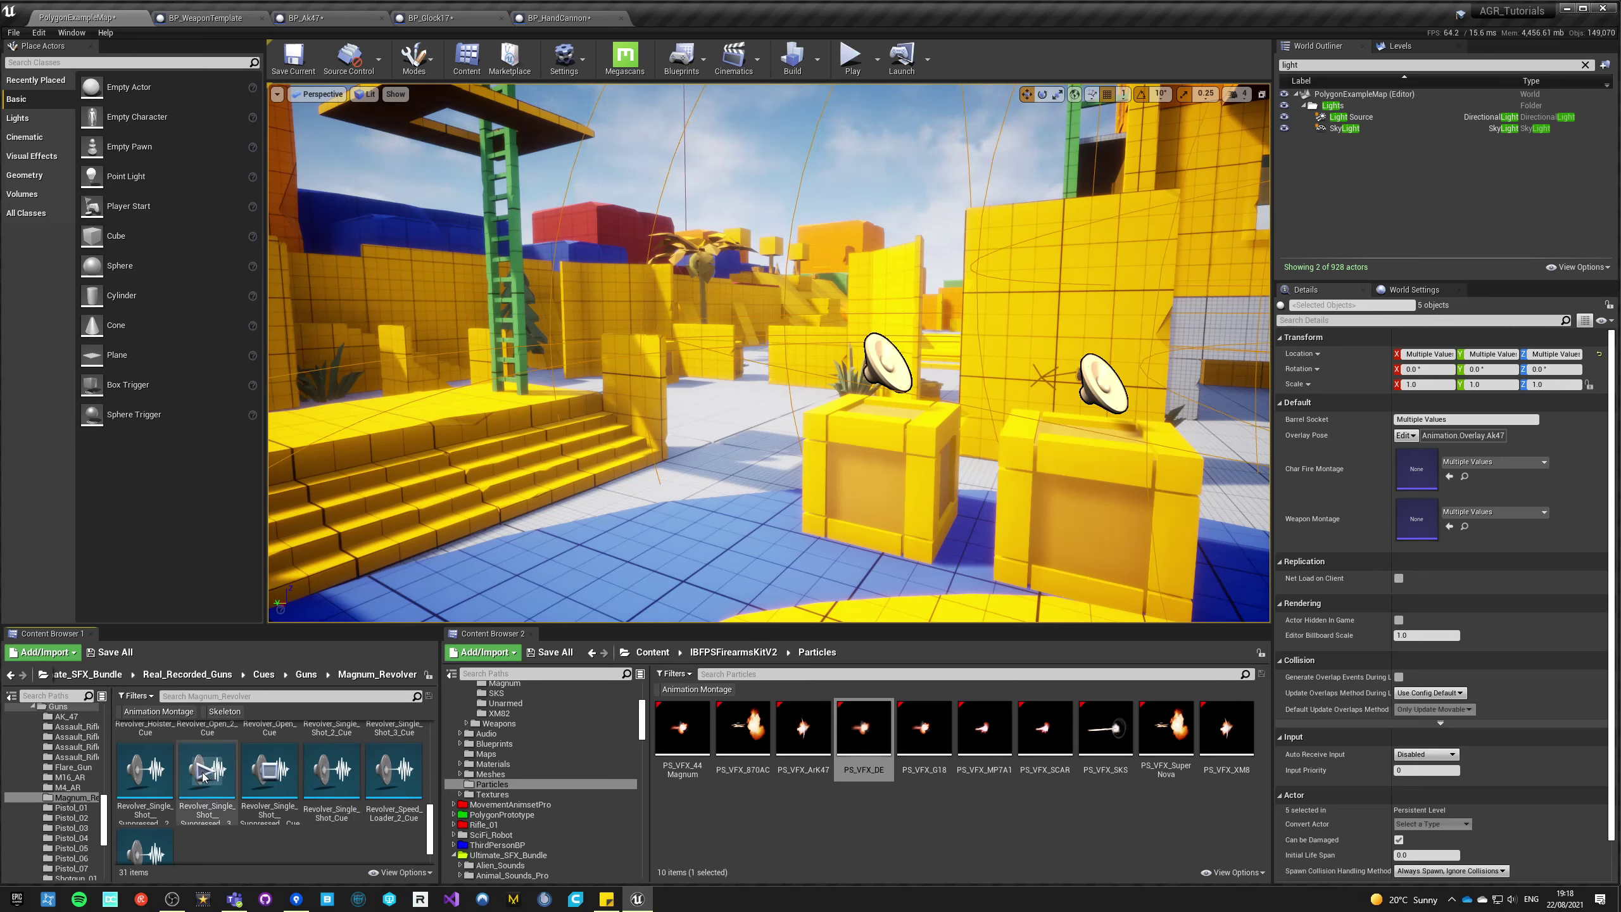
click(203, 774)
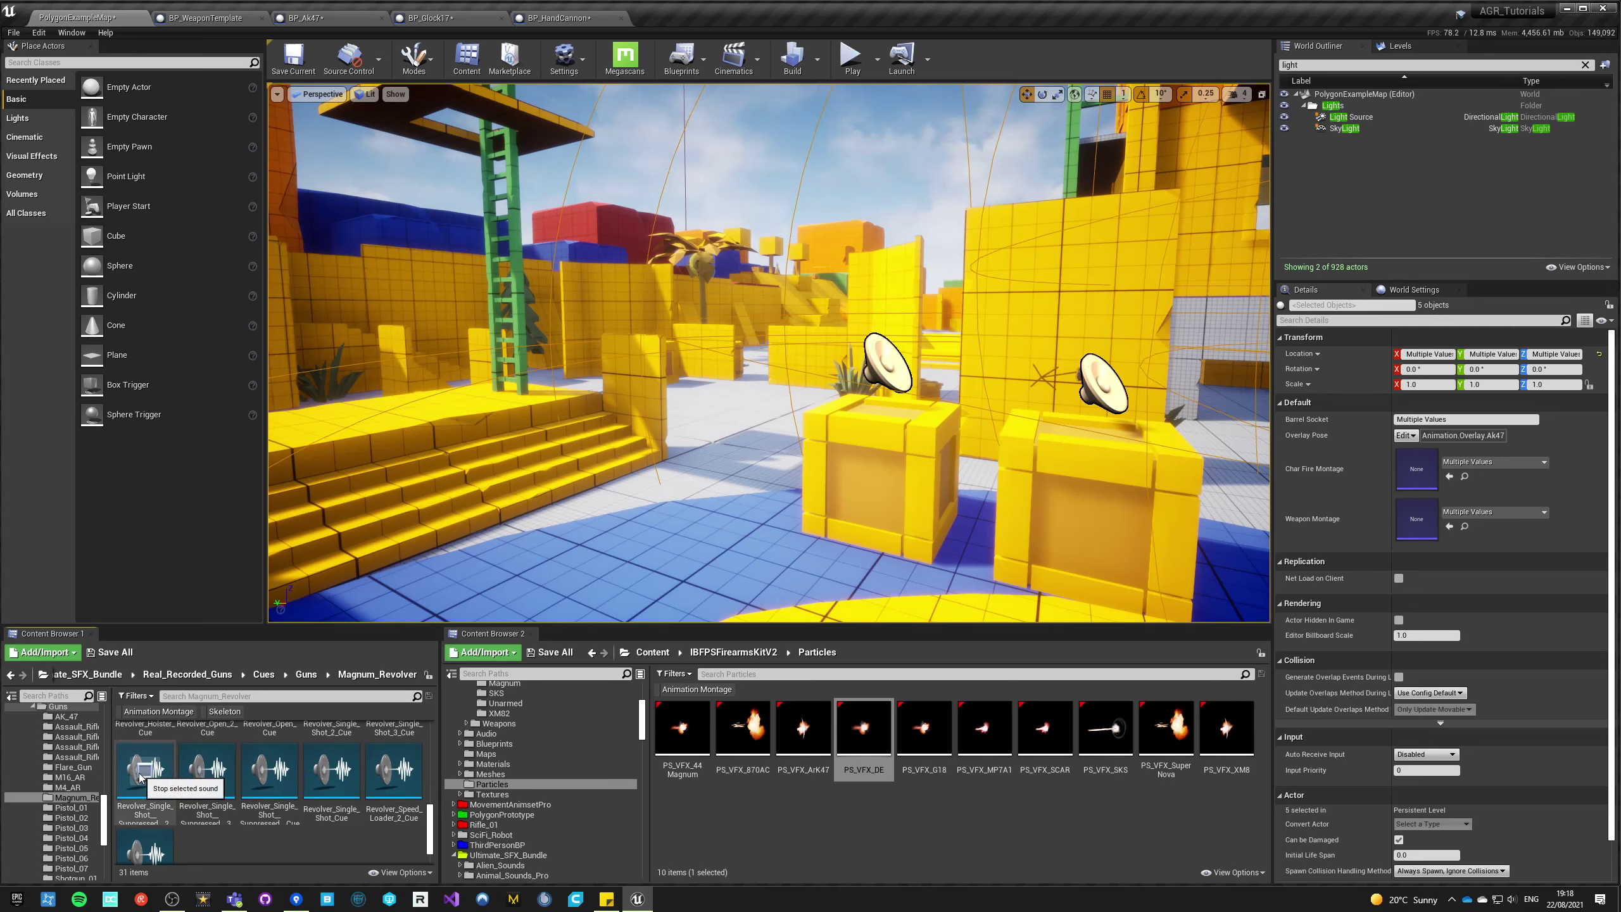
scroll(363, 785, up, 1)
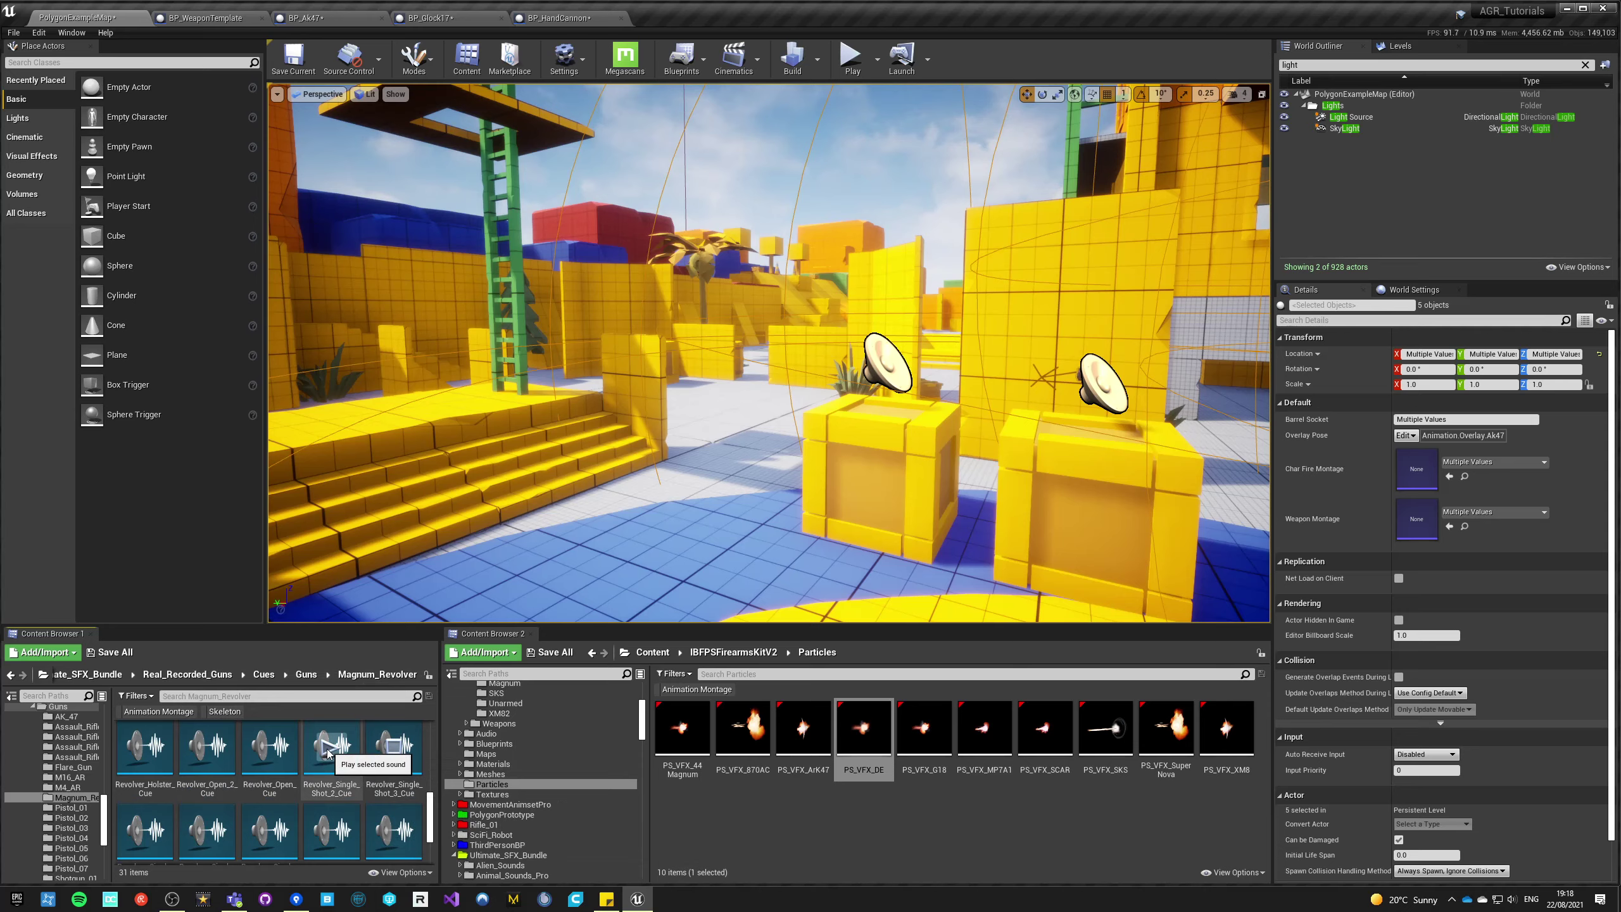
click(393, 775)
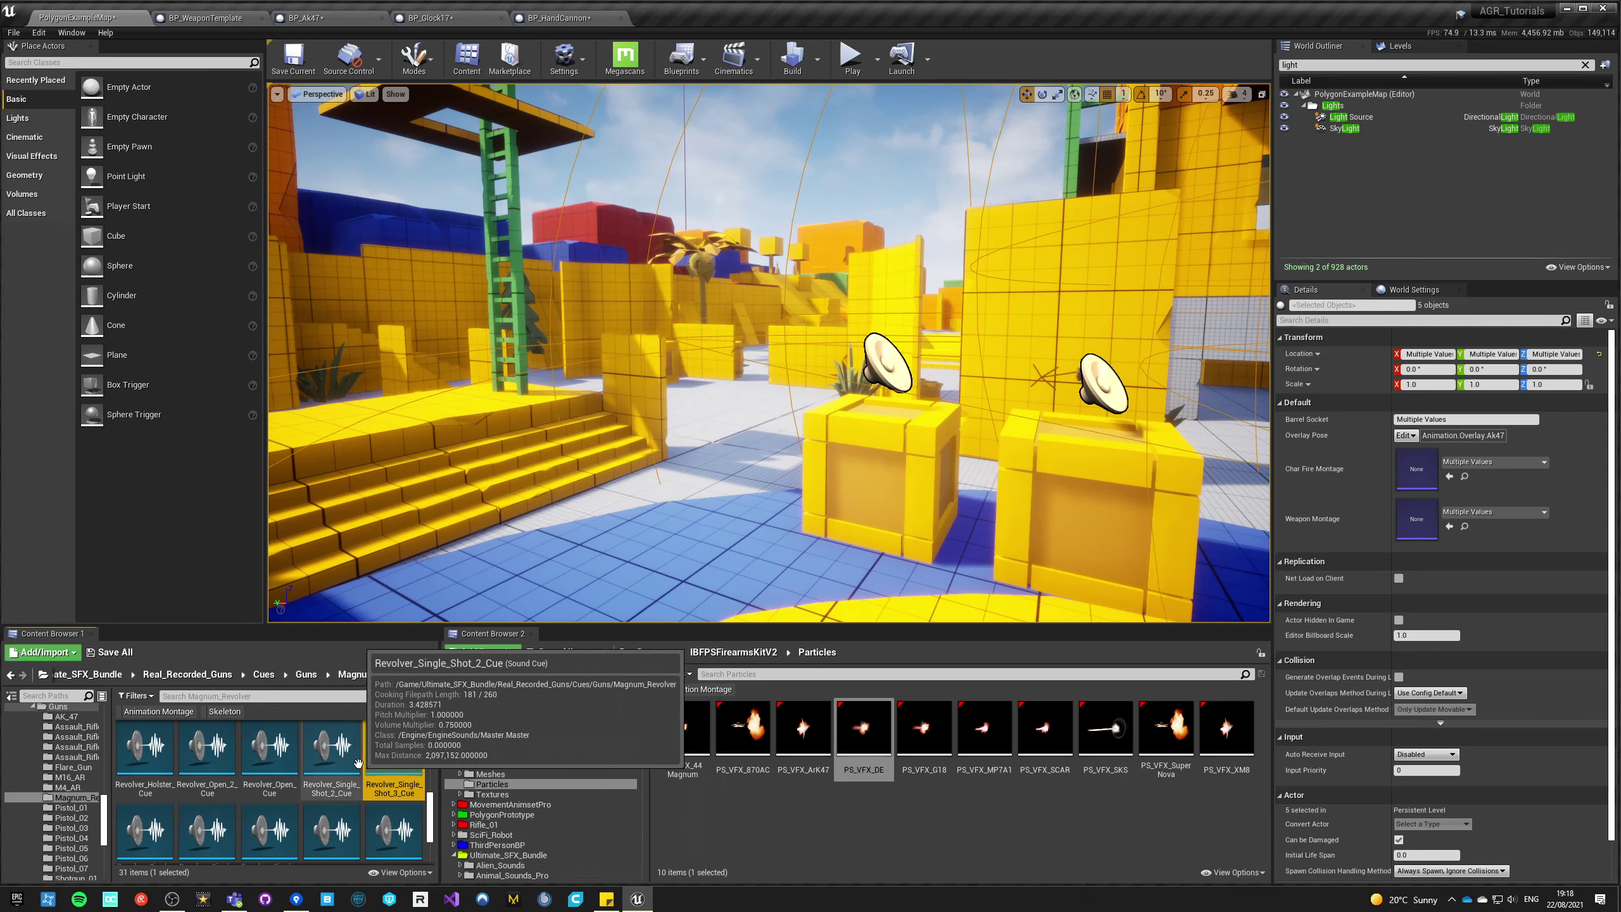
click(319, 782)
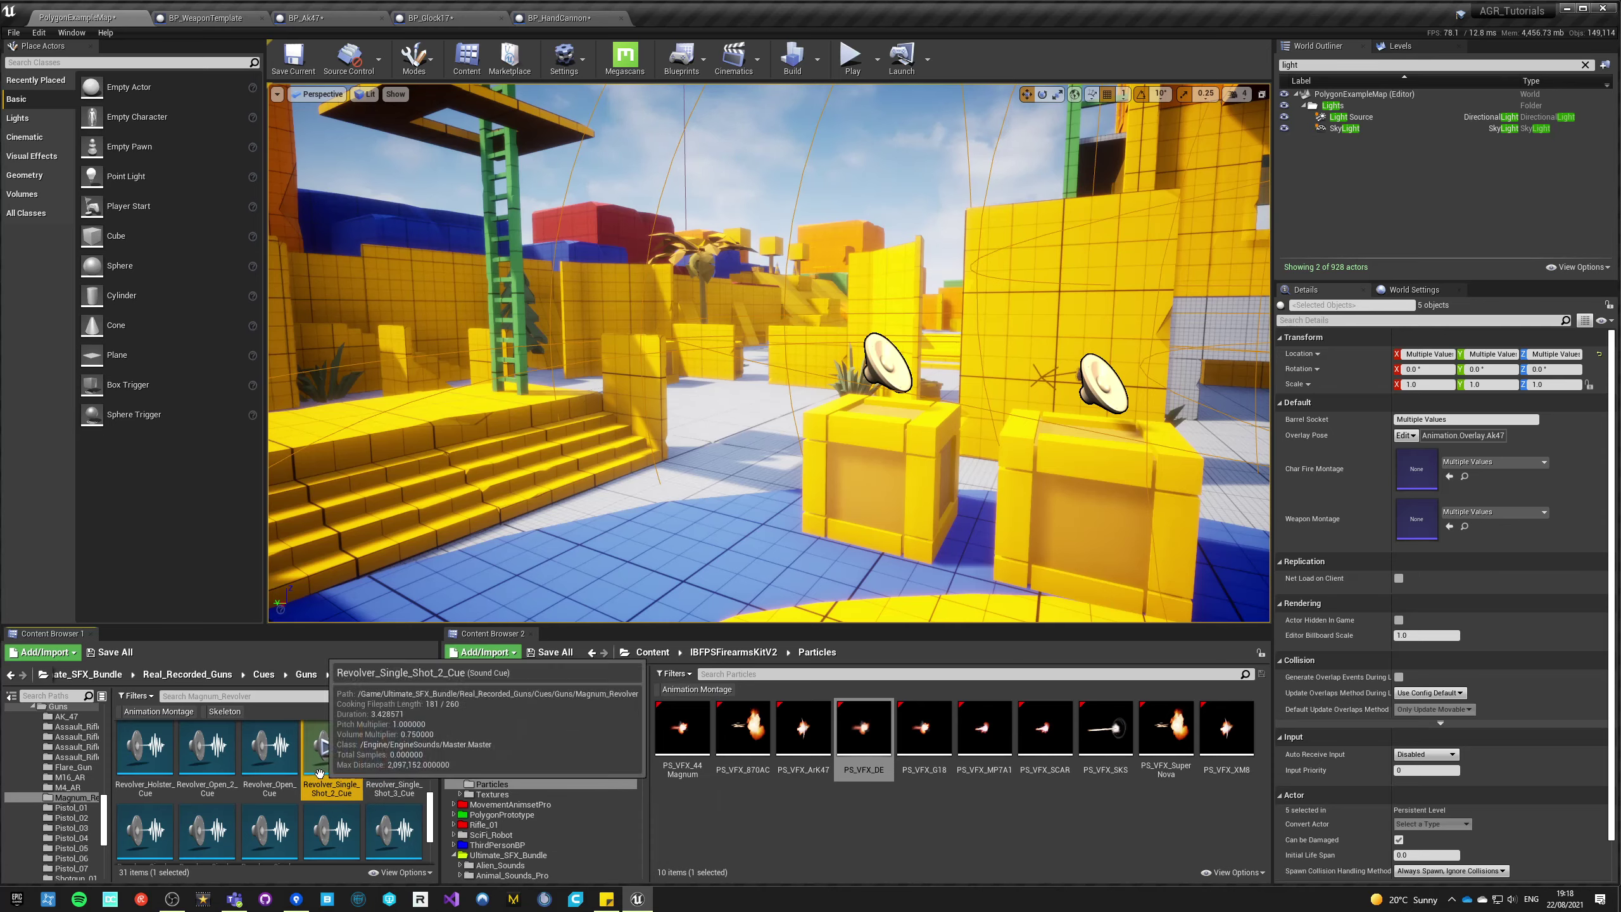
click(556, 19)
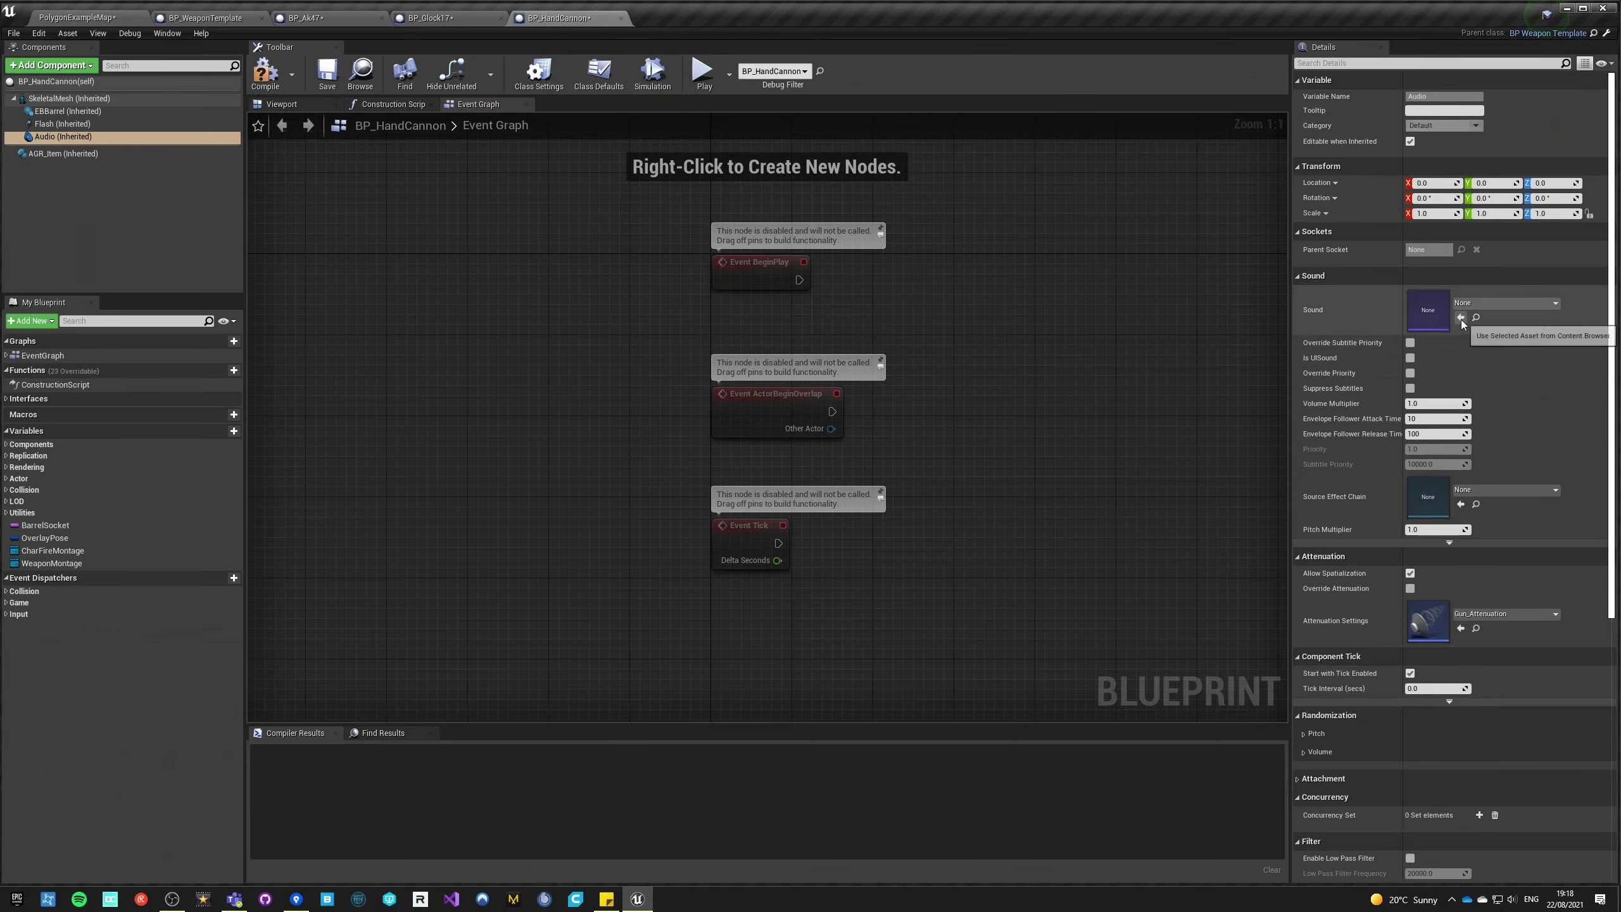
click(64, 124)
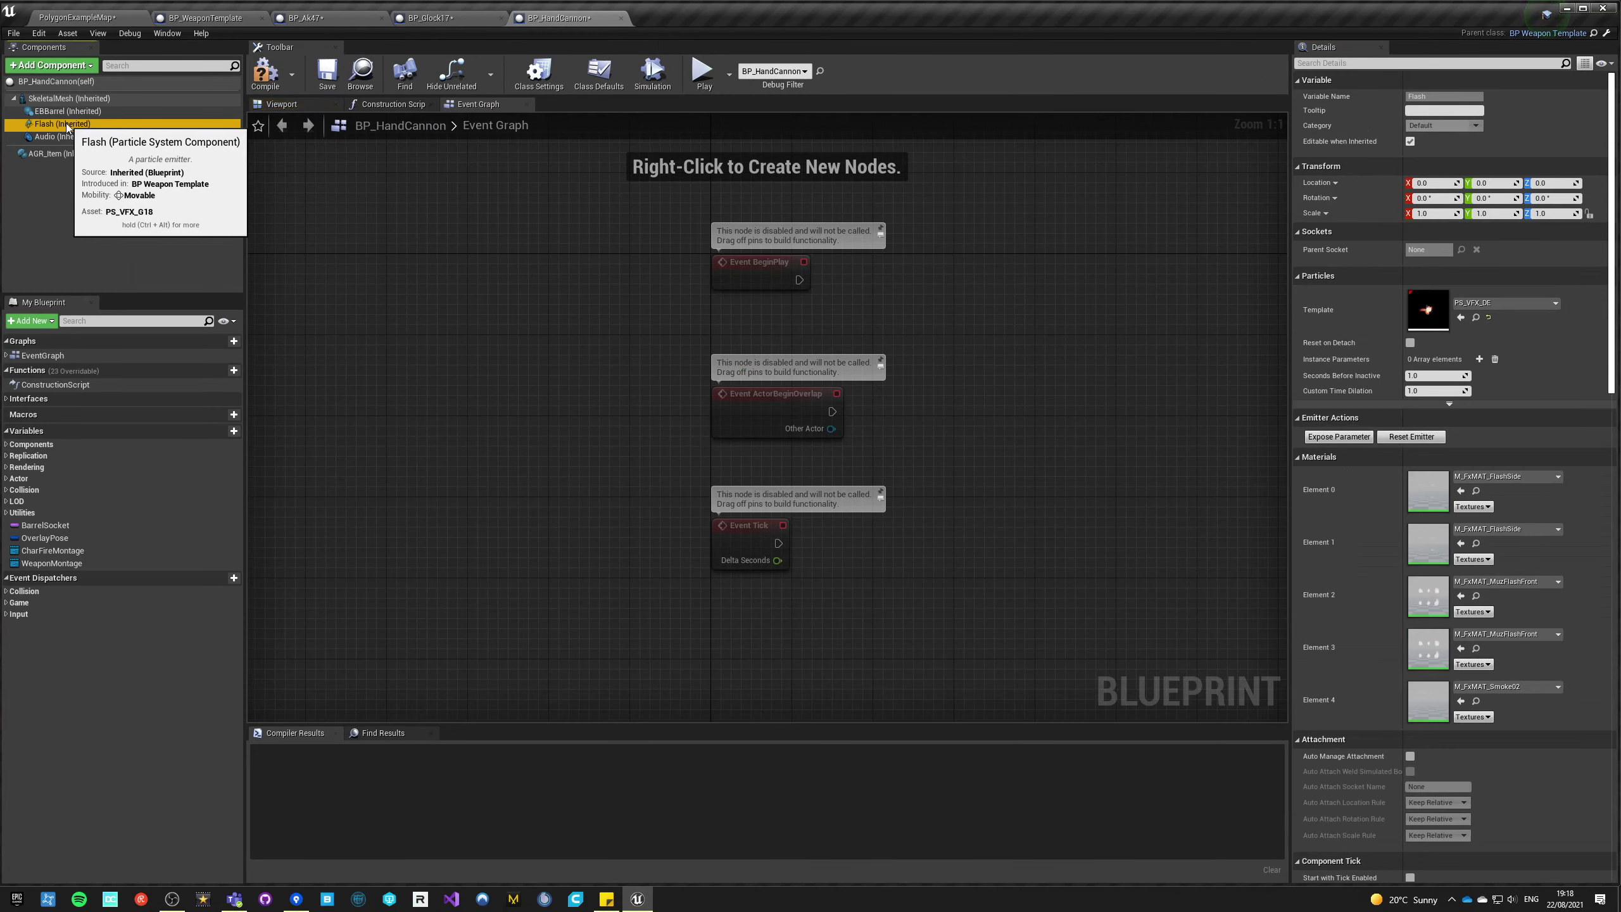
- Set BP_HandCannon's CharFireMontage default value to ANIM_Hand_Cannon_Pistol-FireADS_Montage
click(56, 553)
click(1501, 197)
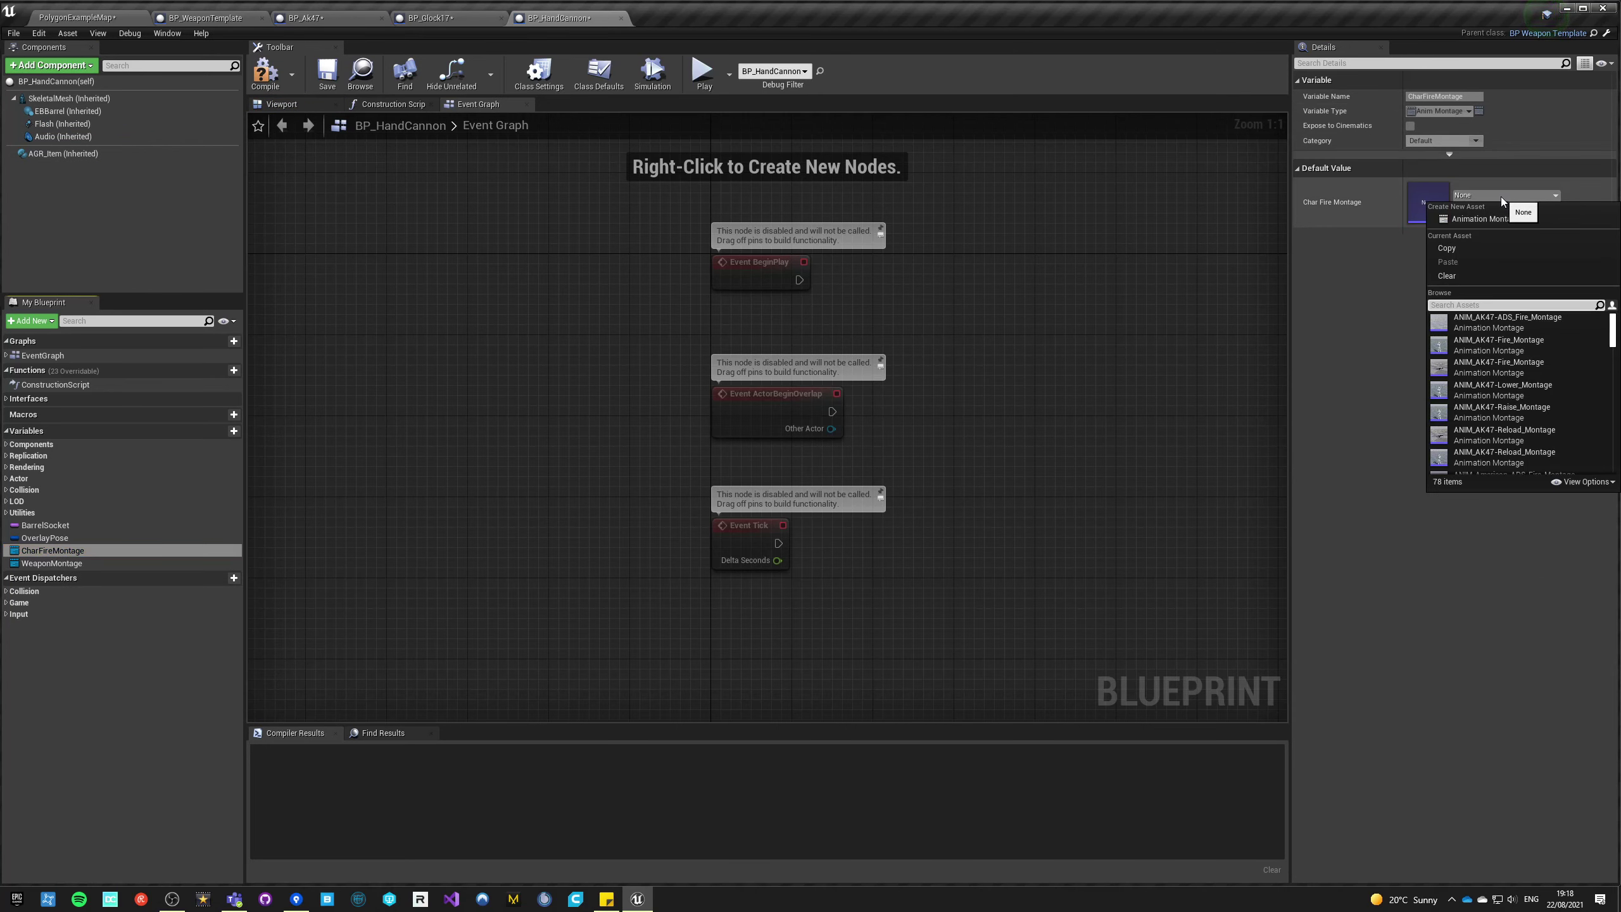
text(hand cann)
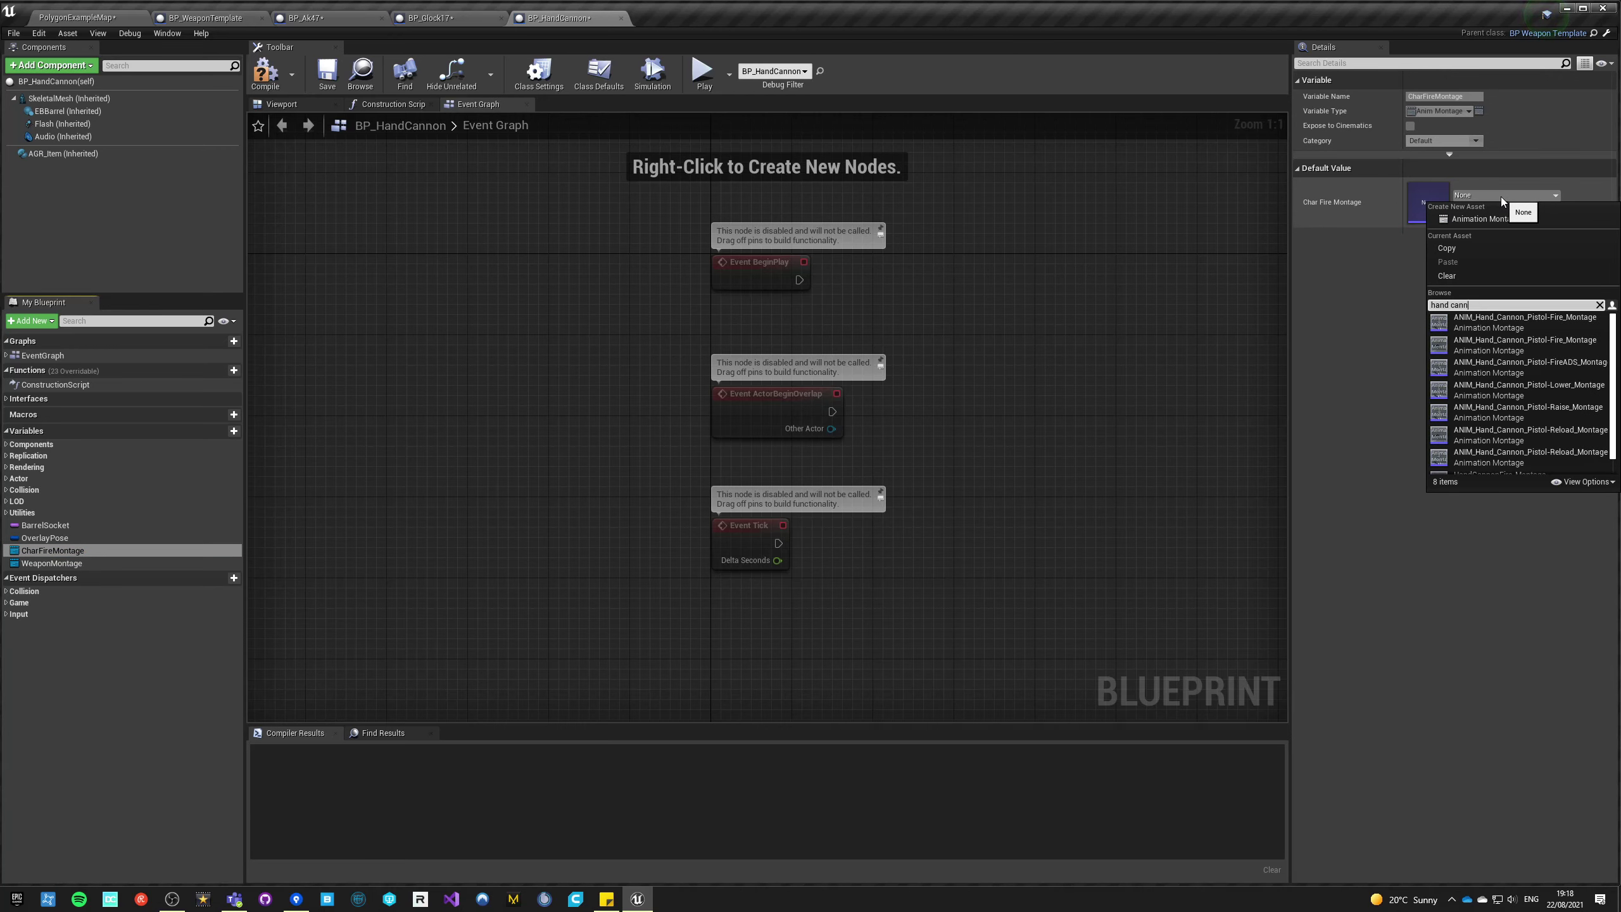
text(on fire)
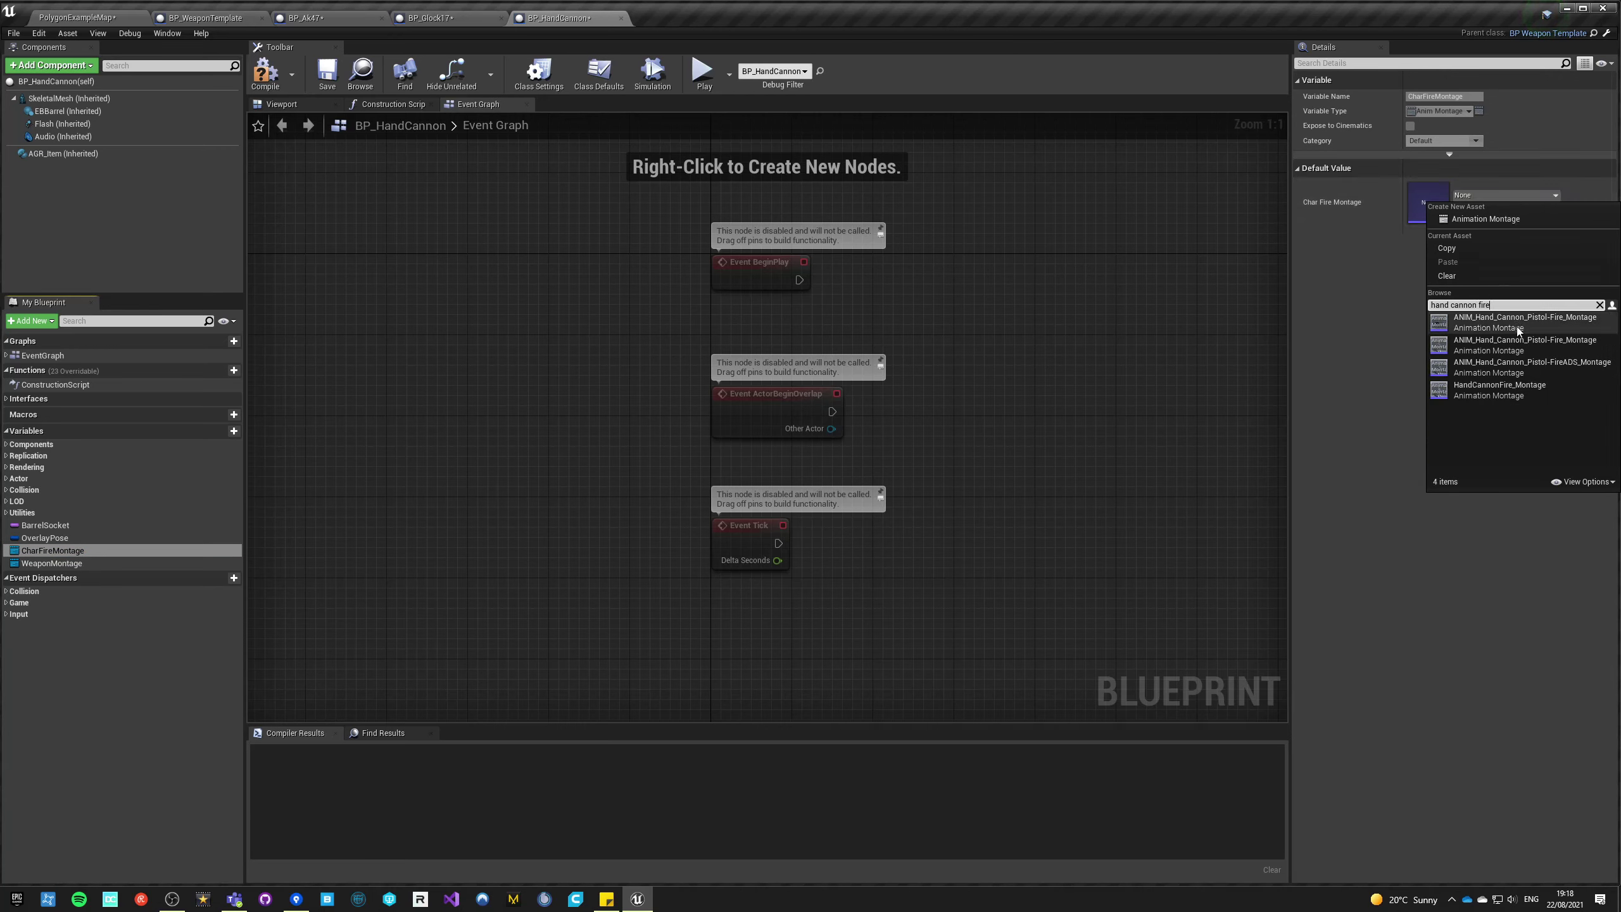
click(1501, 368)
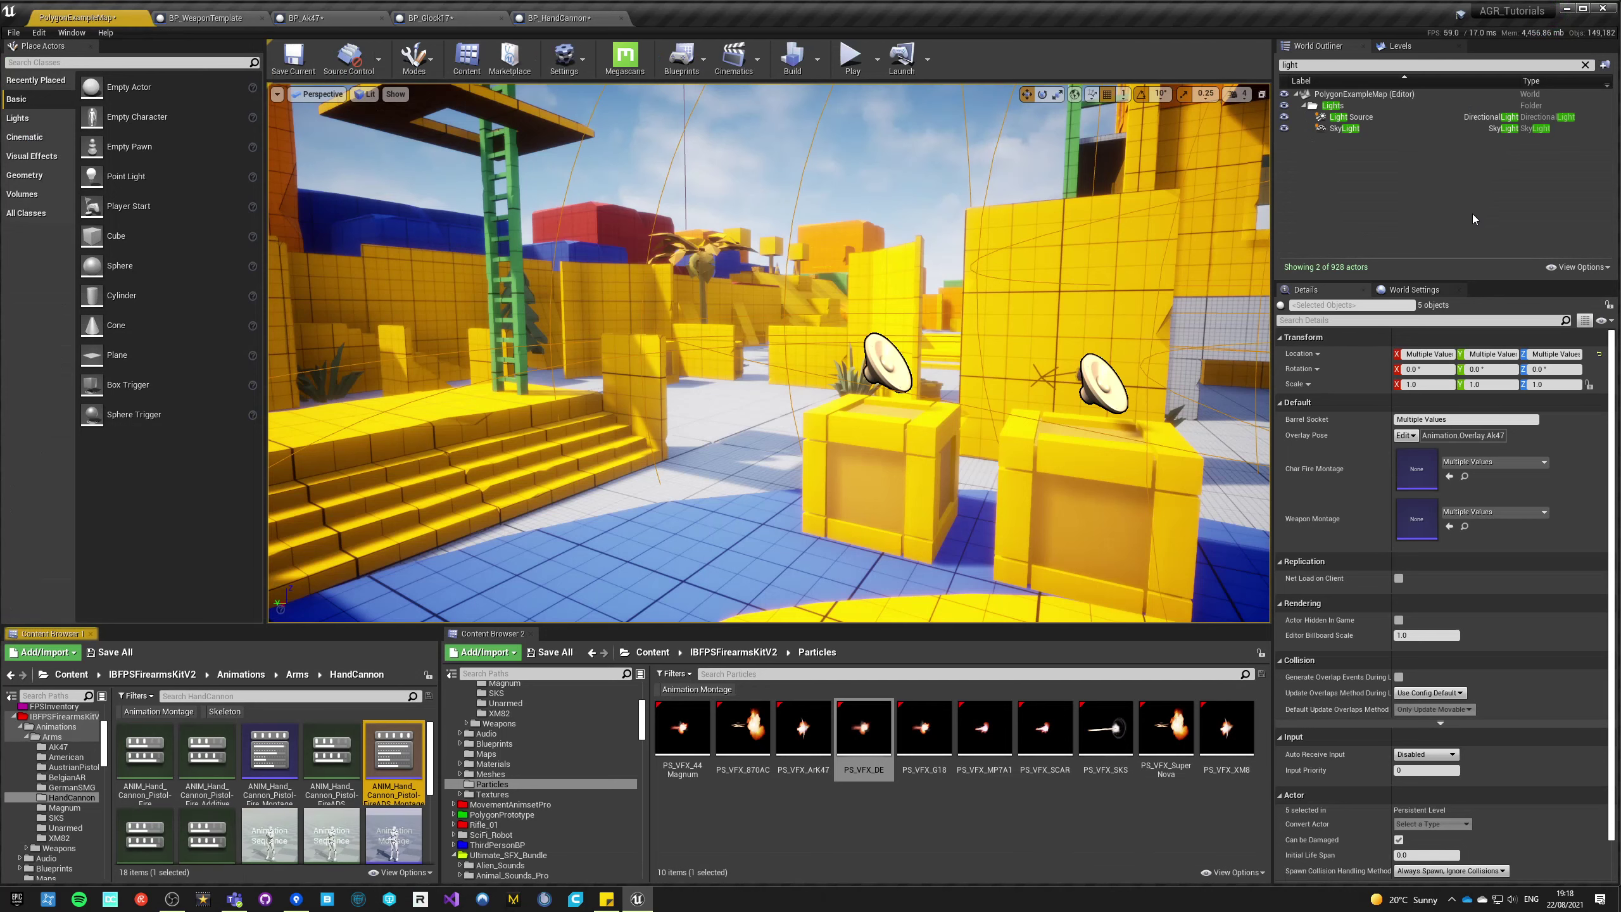
- Open the ANIM_Hand_Cannon_Pistol-FireADS animation and set its additive type to Mesh Space with Selected animation frame as base pose type
double_click(318, 775)
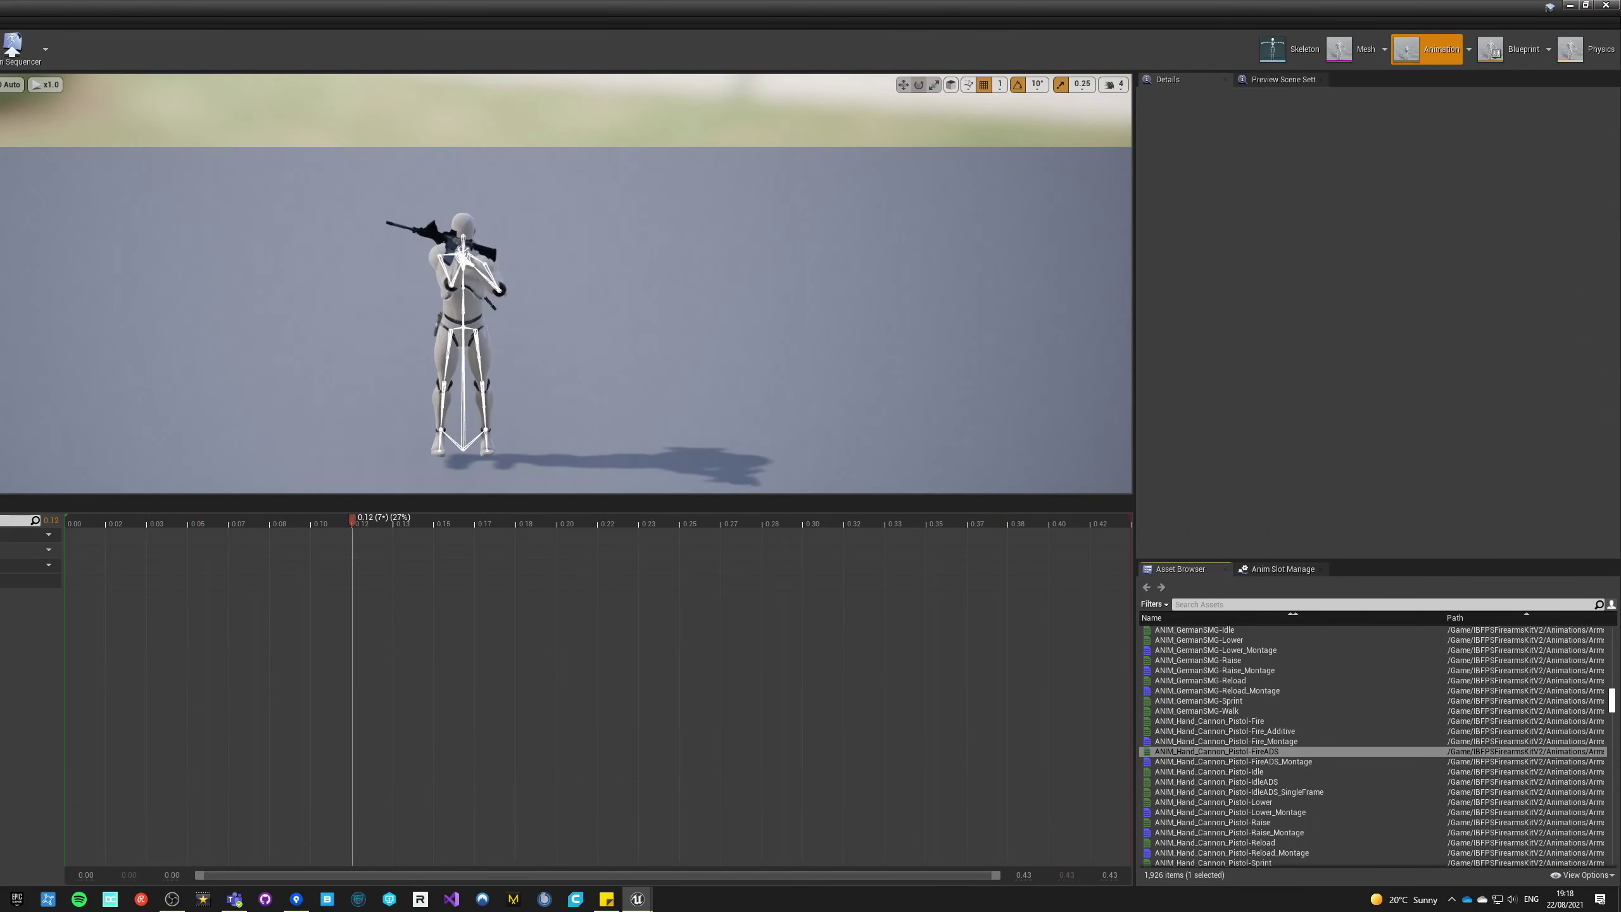
drag(0, 13, 692, 19)
click(132, 400)
click(112, 429)
click(131, 417)
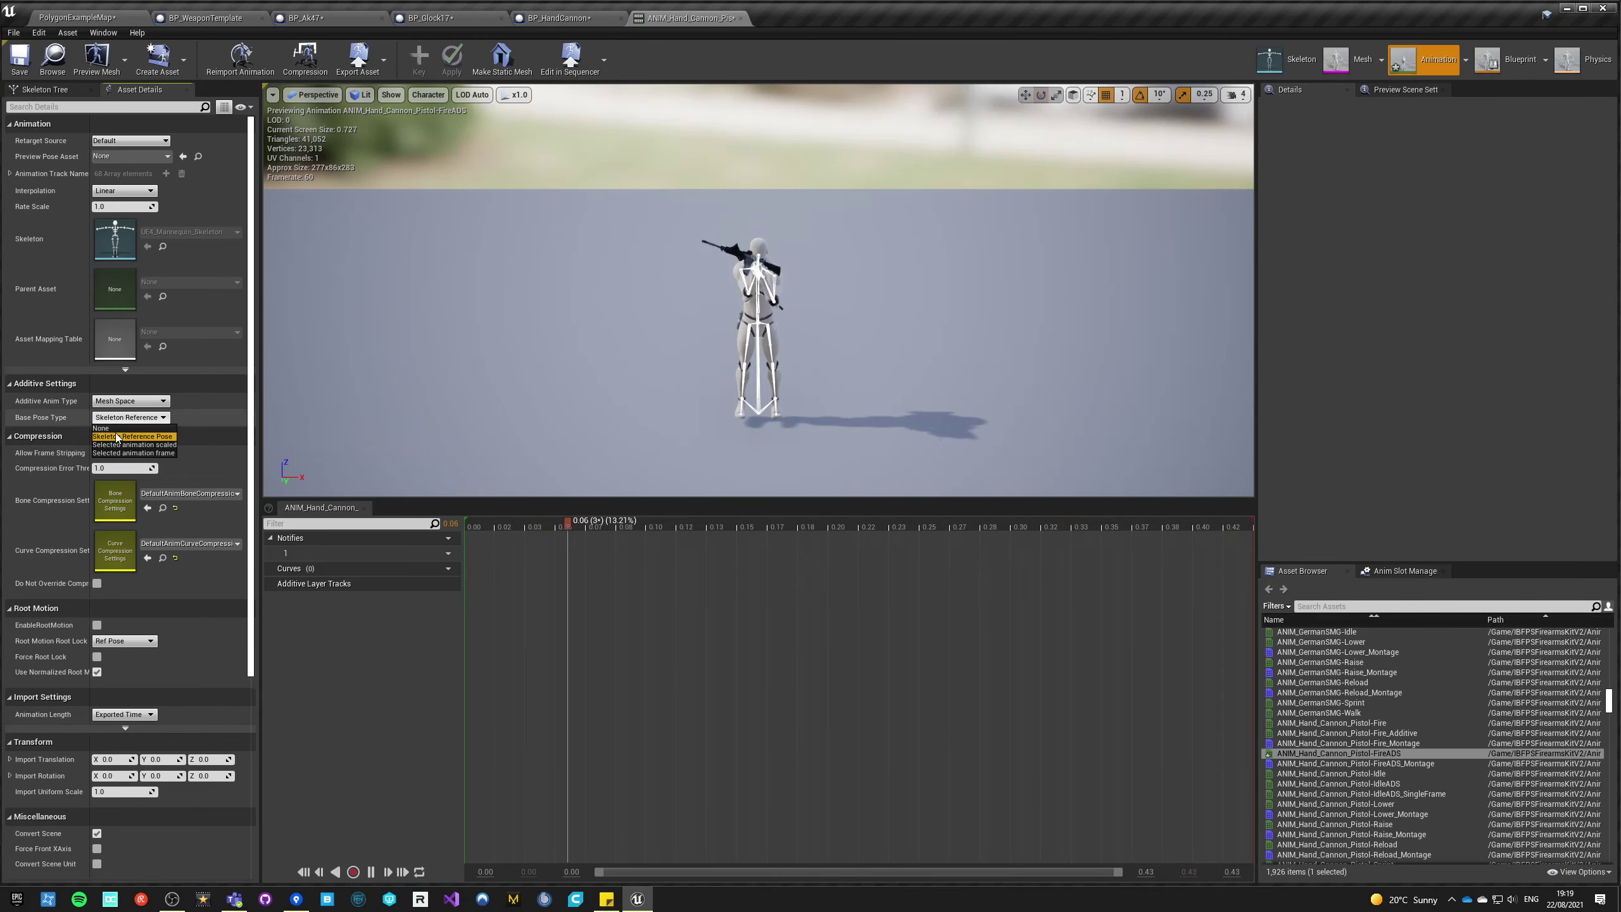
click(137, 450)
- Assign the arms' ANIM_Hand_Cannon_Pistol-Fire sequence as the base pose animation of the FireADS animation
click(155, 444)
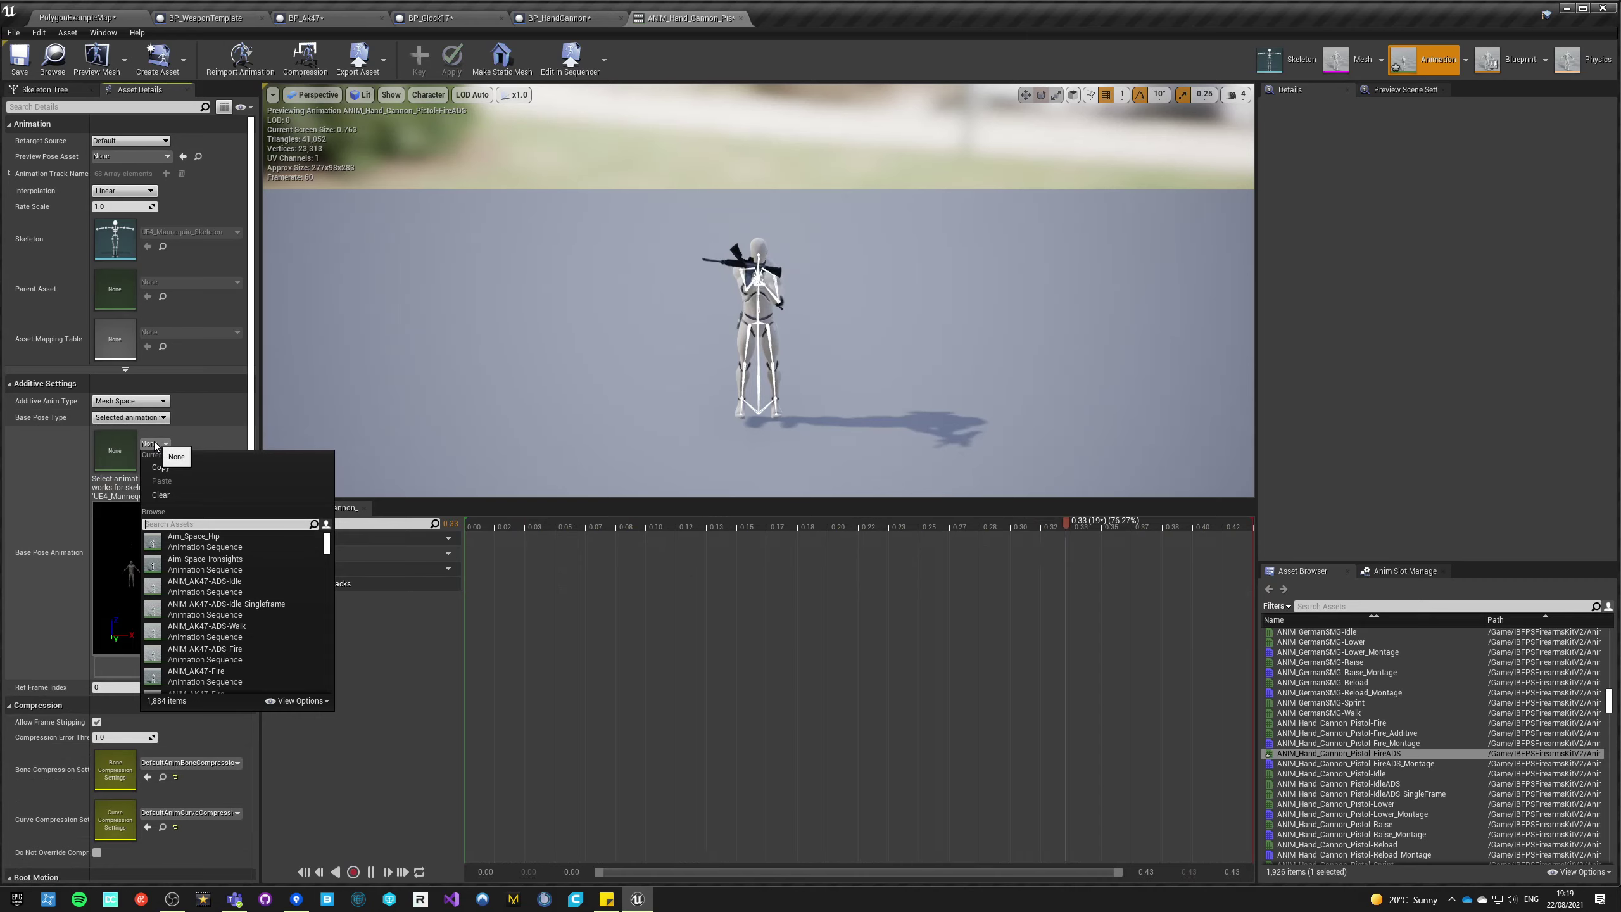
text(hand cannon)
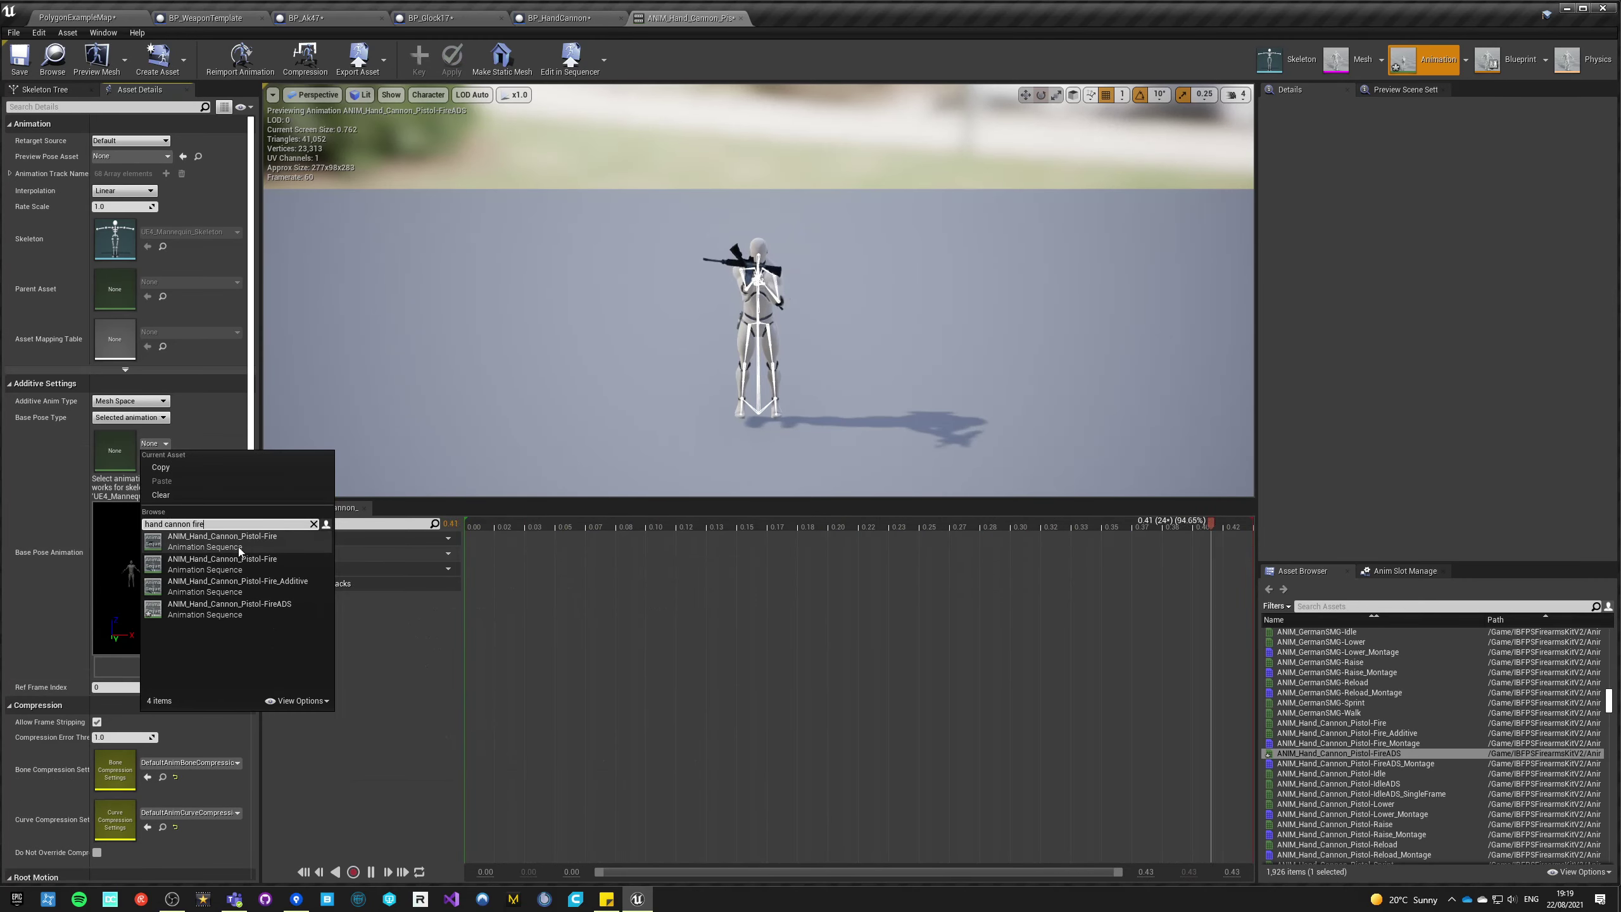
text( fire)
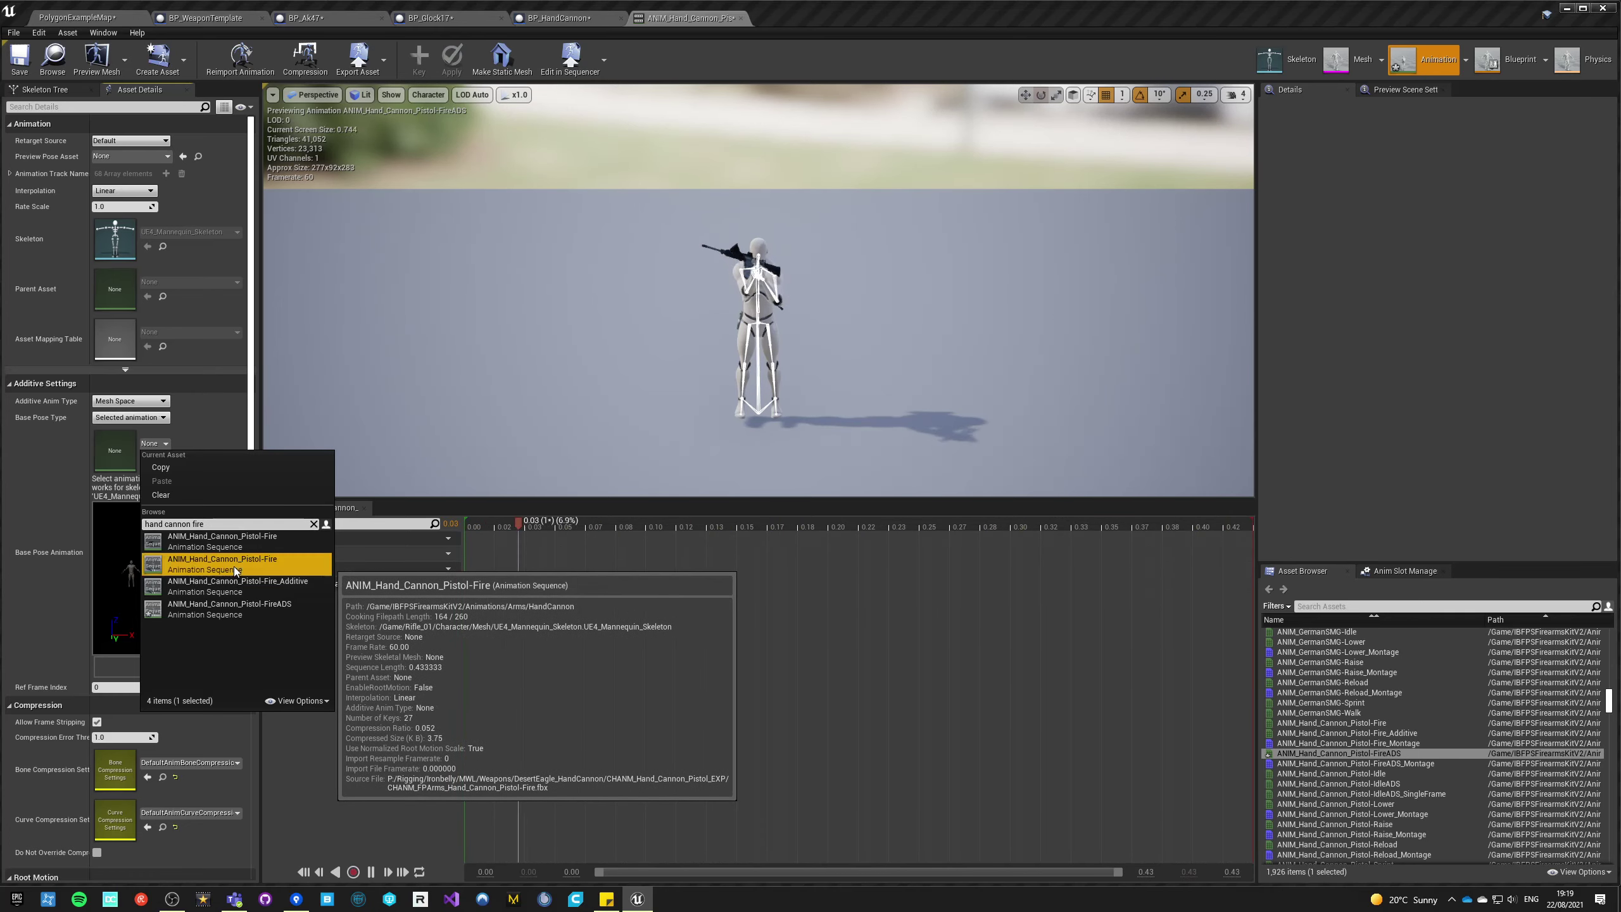
click(233, 566)
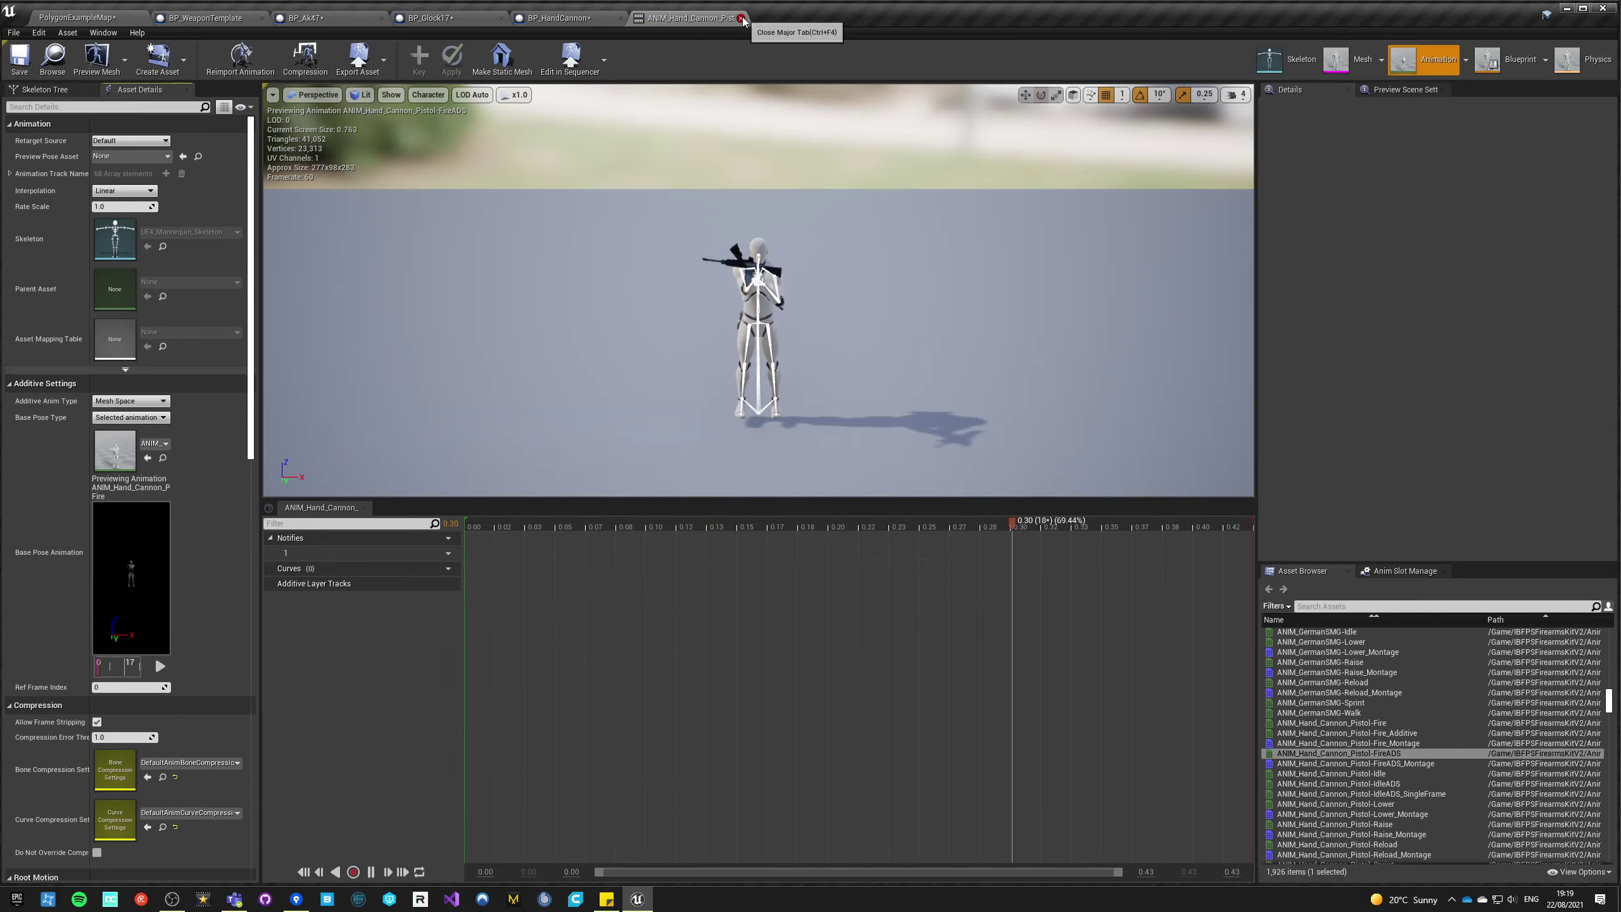
- View the hand cannon FireADS montage and locate the asset assigned to BP_HandCannon's CharFireMontage
click(114, 20)
double_click(395, 760)
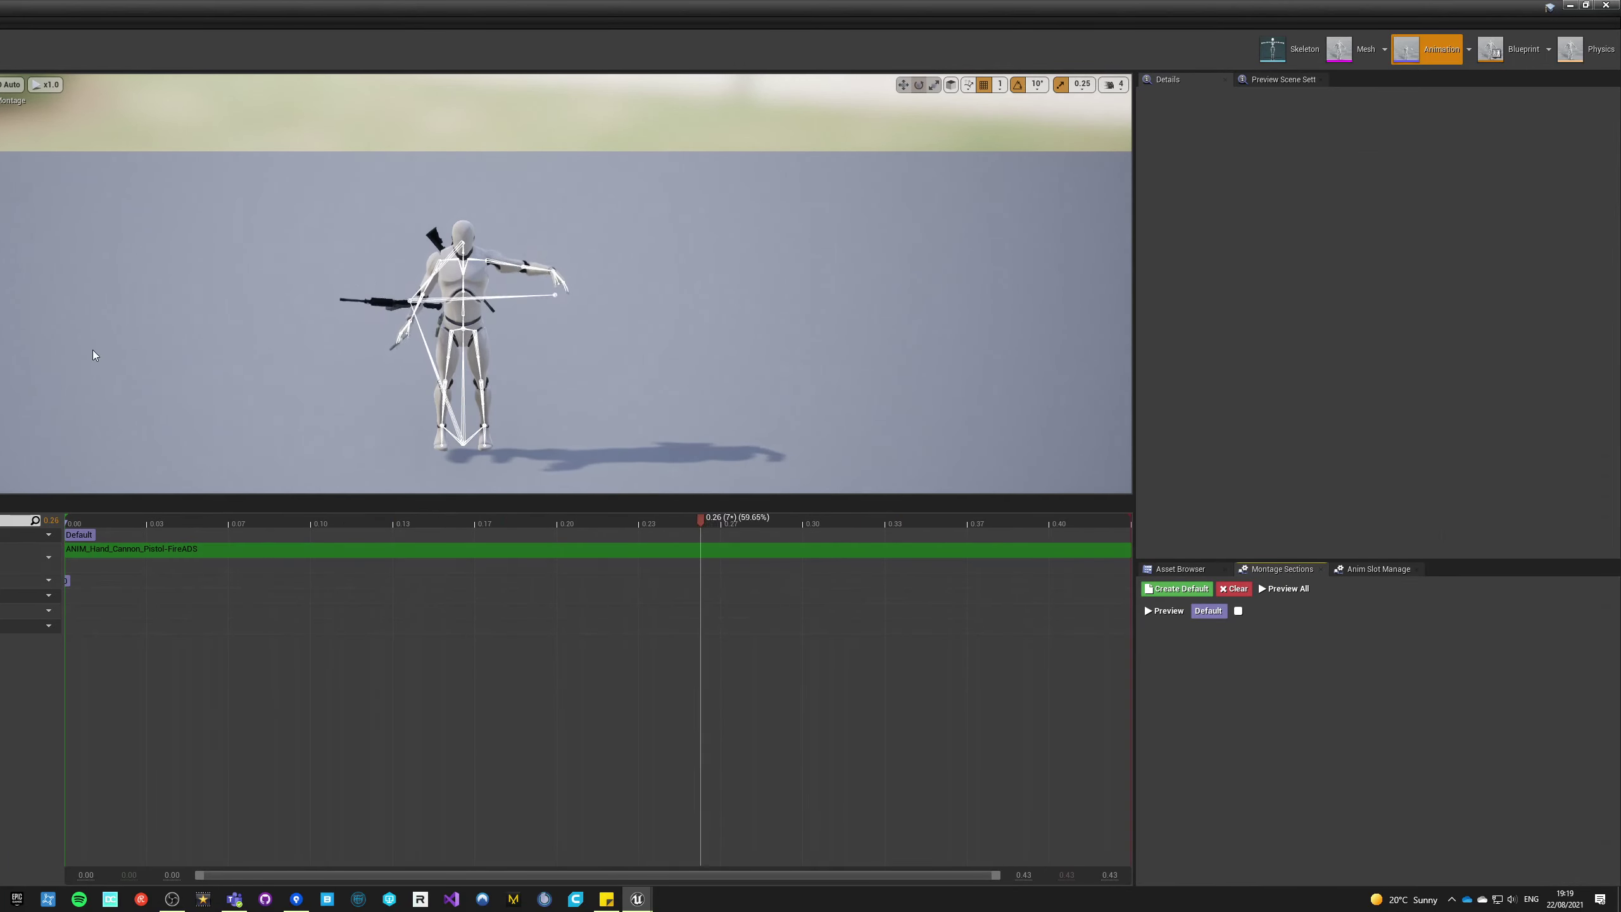
drag(1, 9, 712, 22)
click(561, 18)
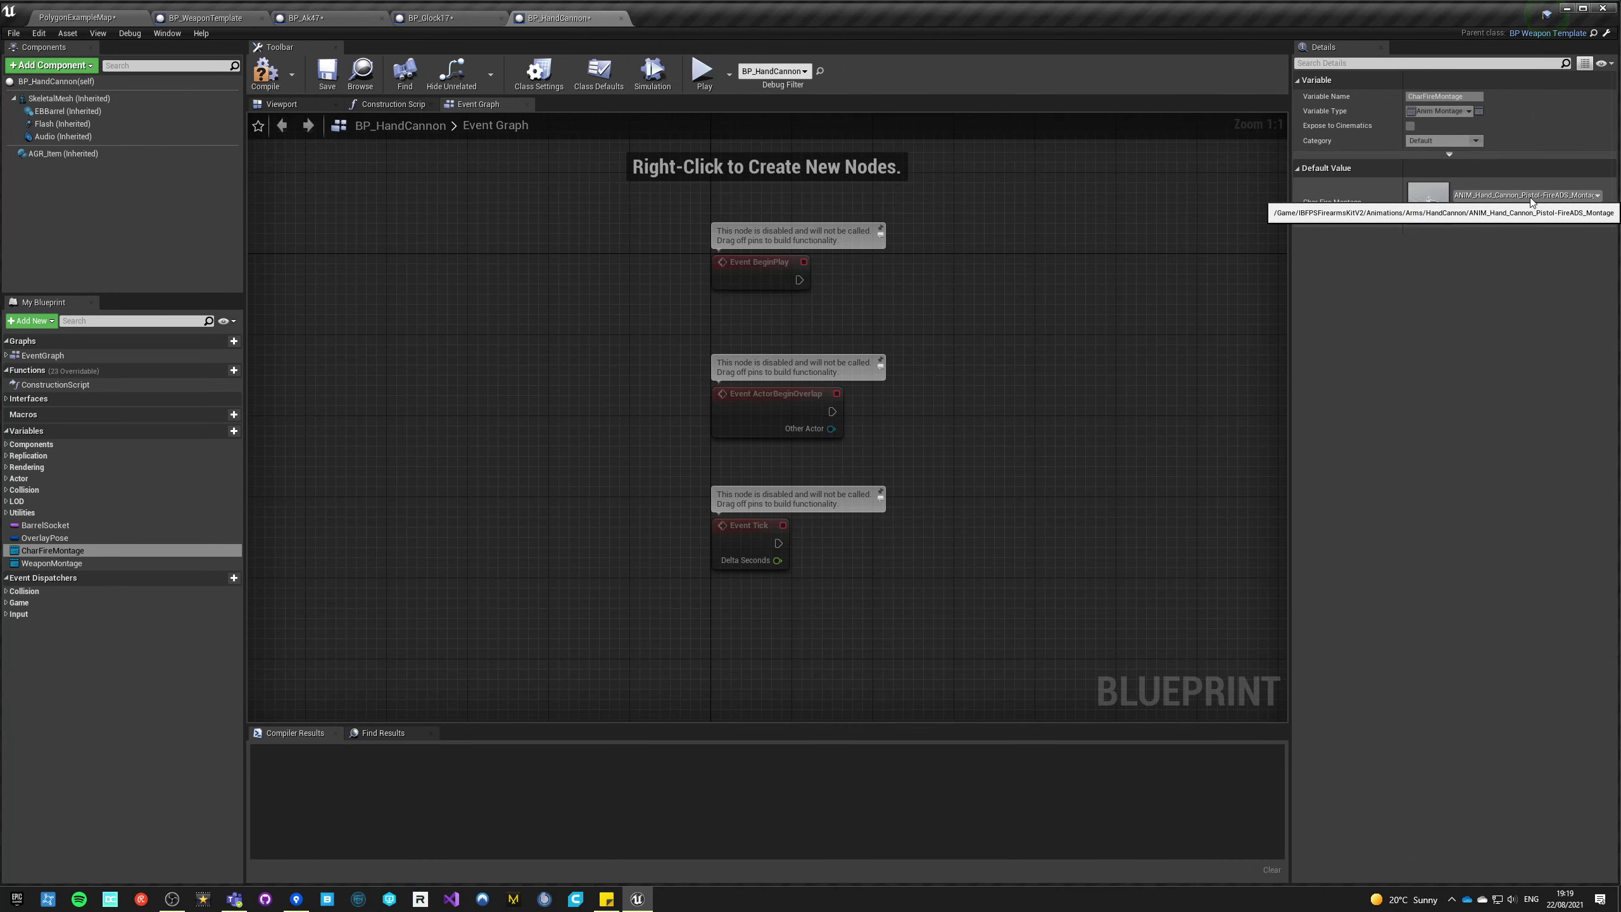
click(1477, 211)
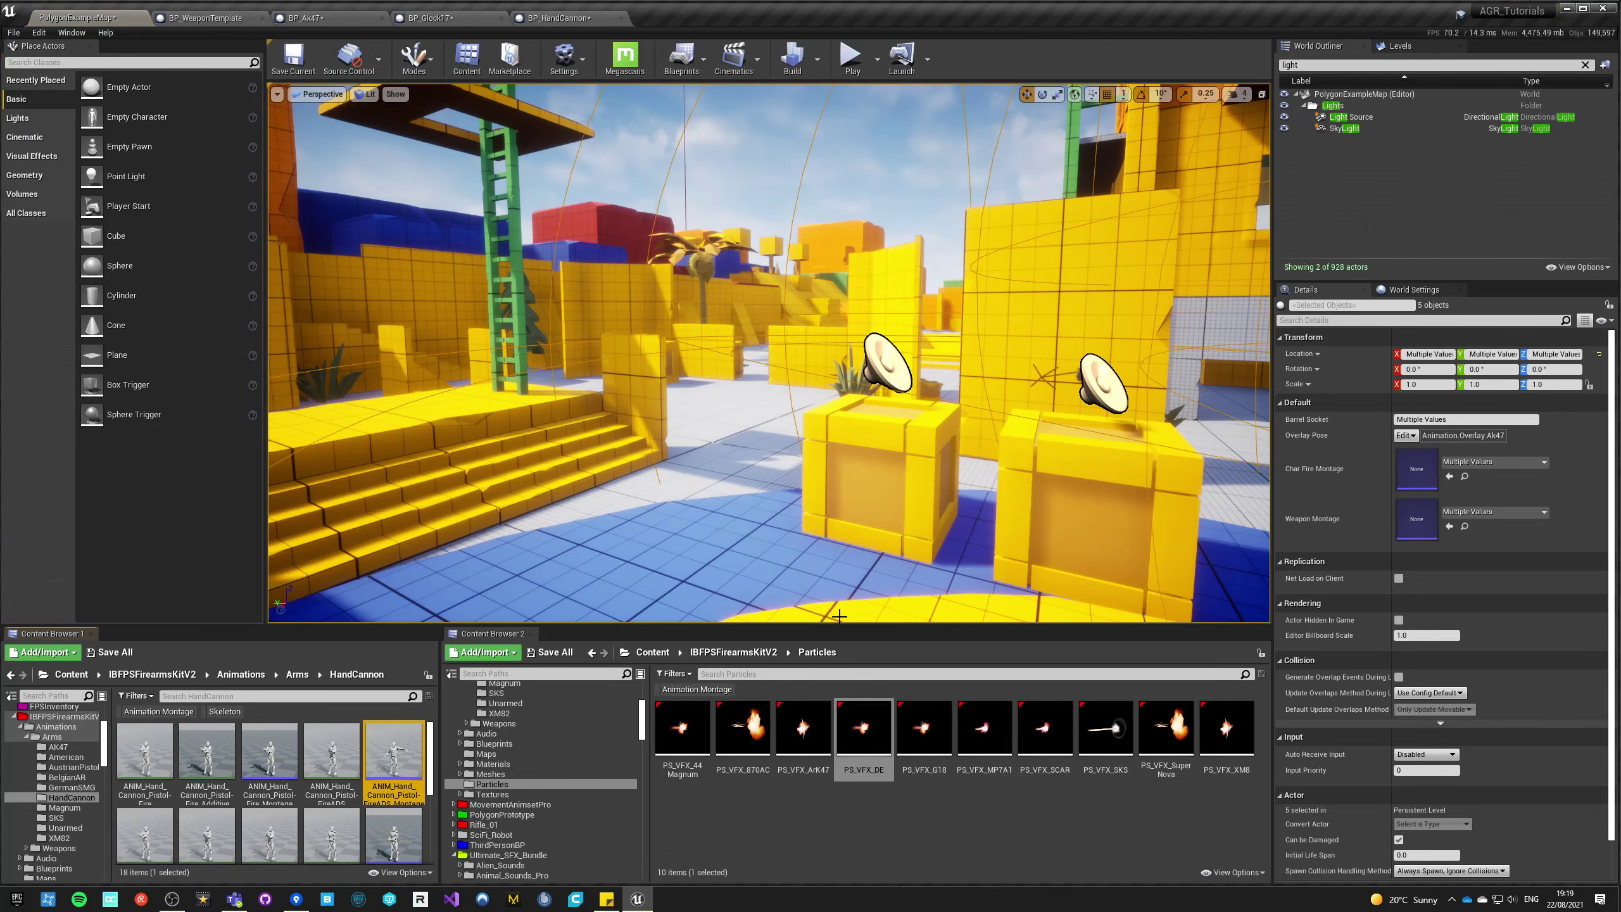
- Inspect the FireADS montage's animation segment and recheck the additive settings of the animation it references
double_click(402, 769)
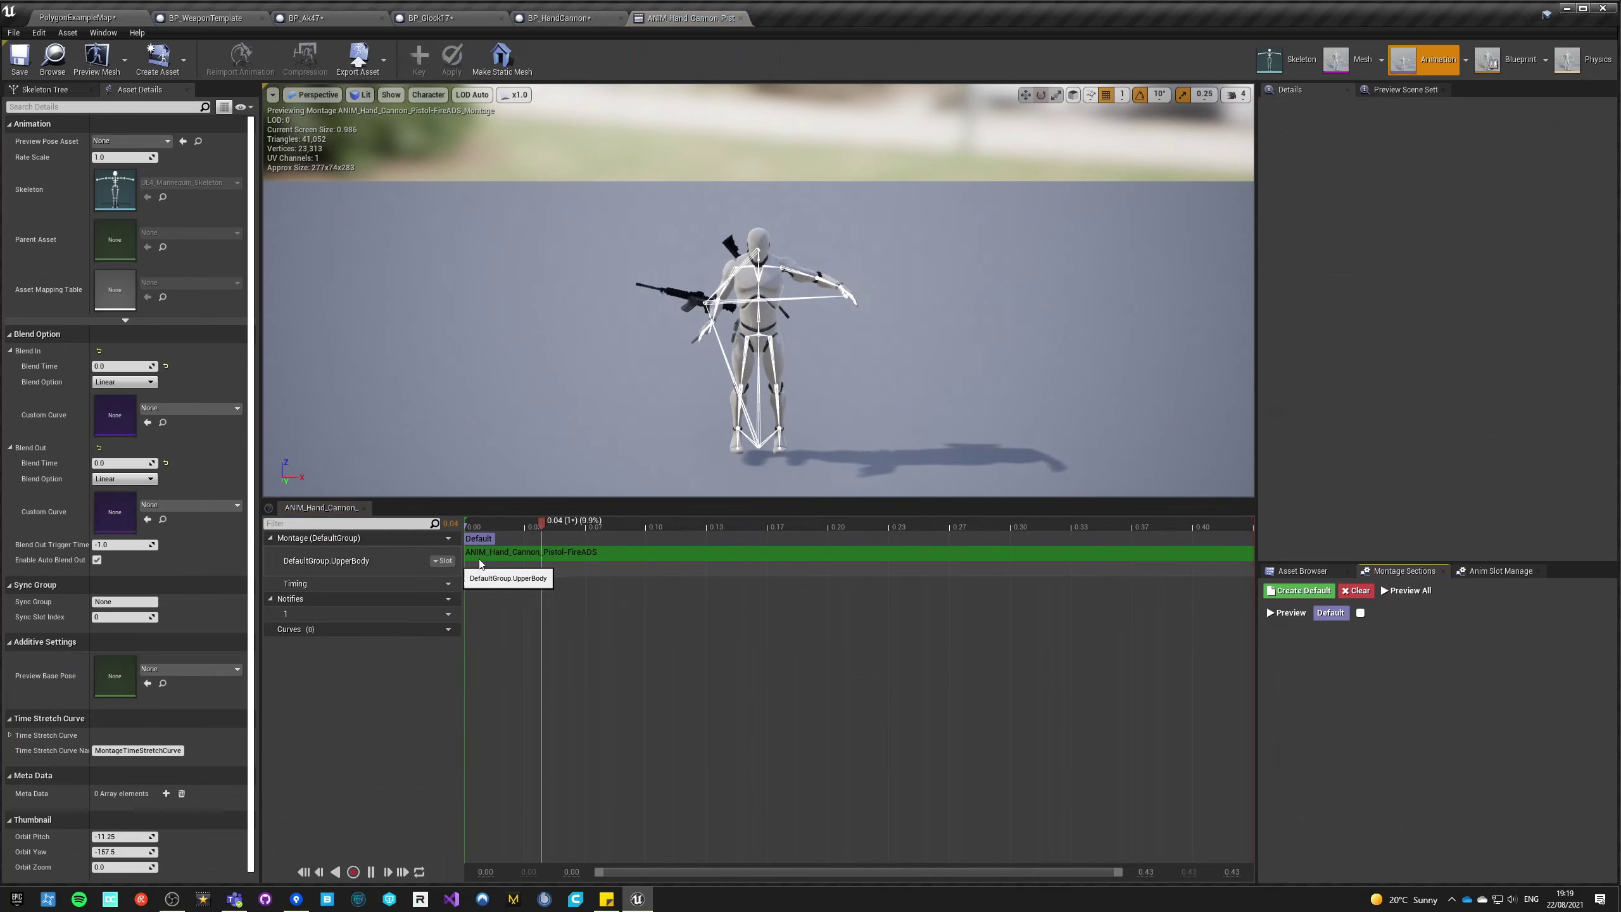
click(581, 554)
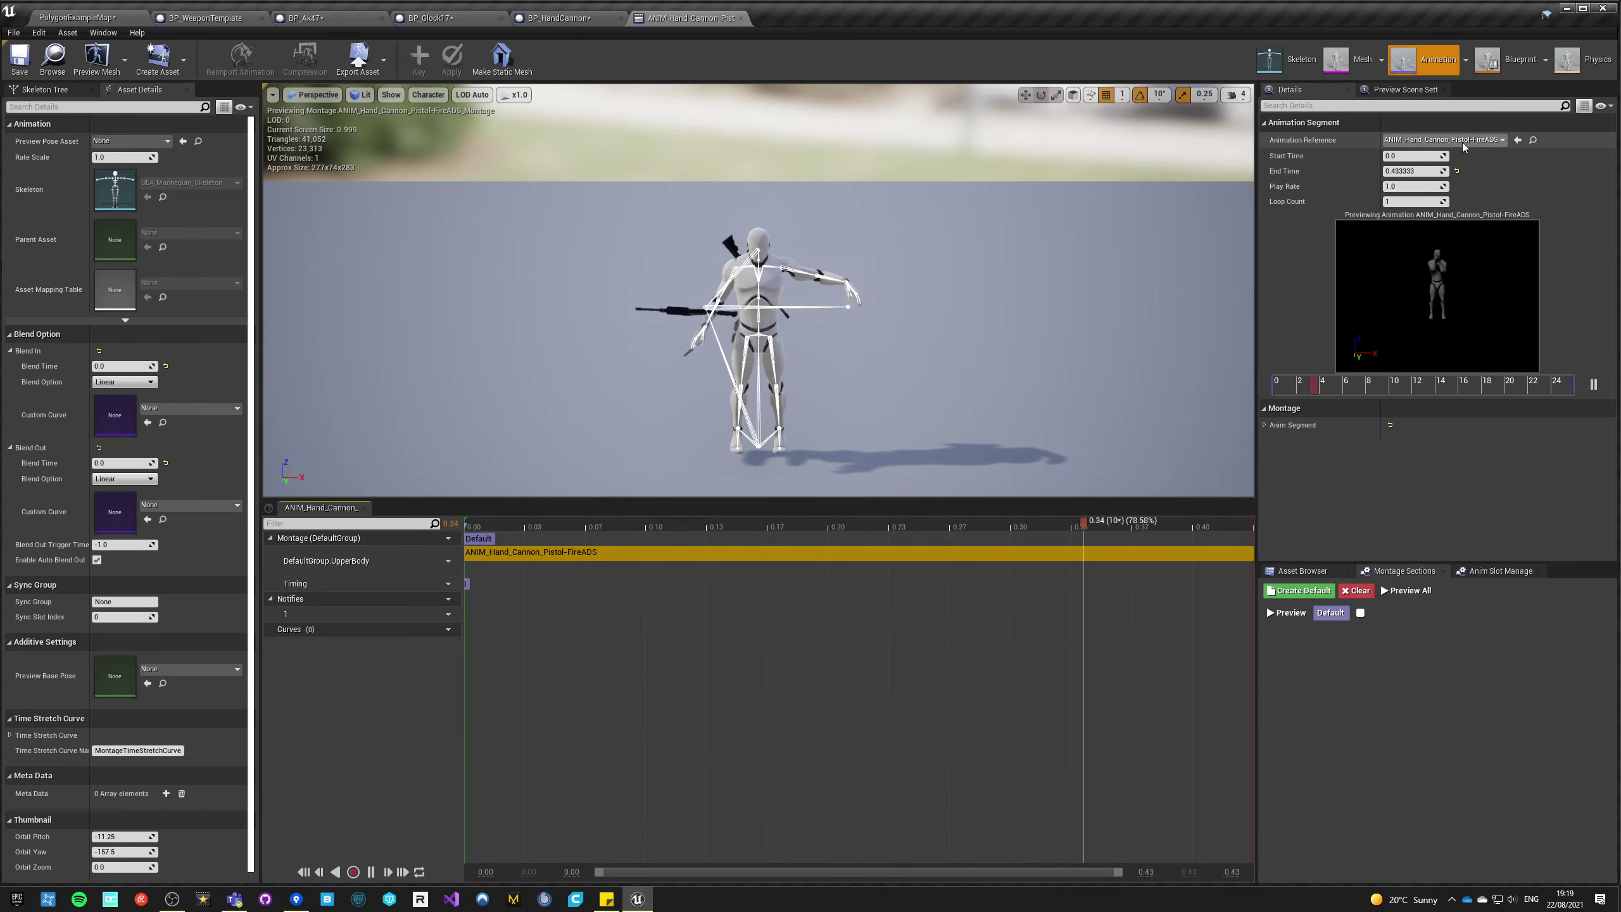
click(1532, 140)
double_click(317, 758)
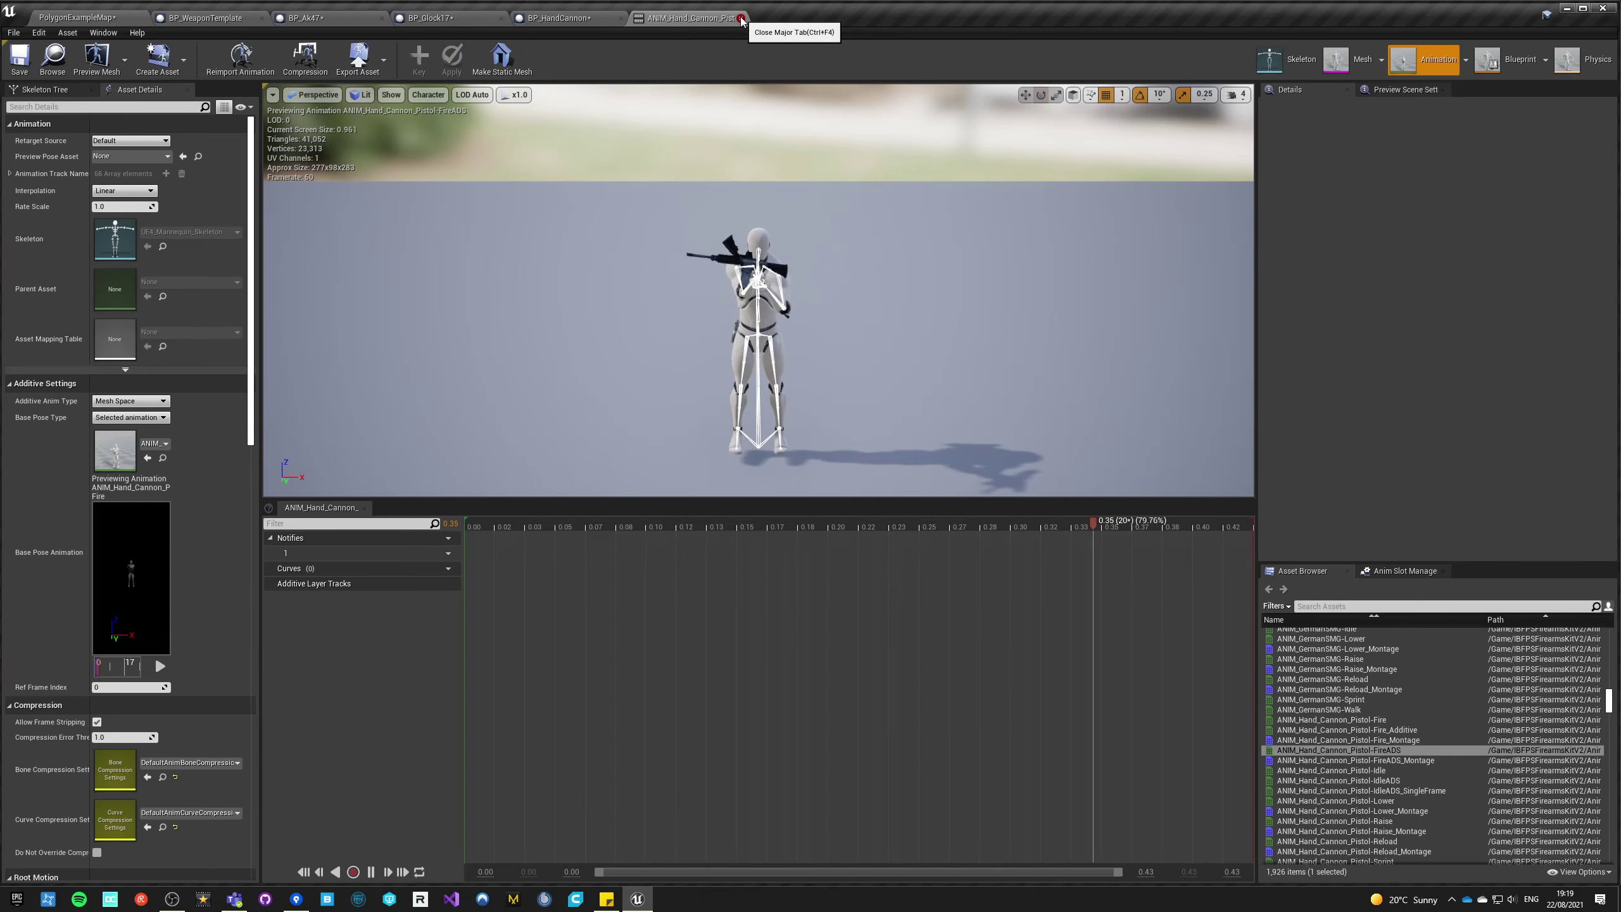
- Compile and save BP_HandCannon, and set its WeaponMontage default value to the gun's ANIM_Hand_Cannon_Pistol-Fire_Montage
click(571, 19)
click(324, 74)
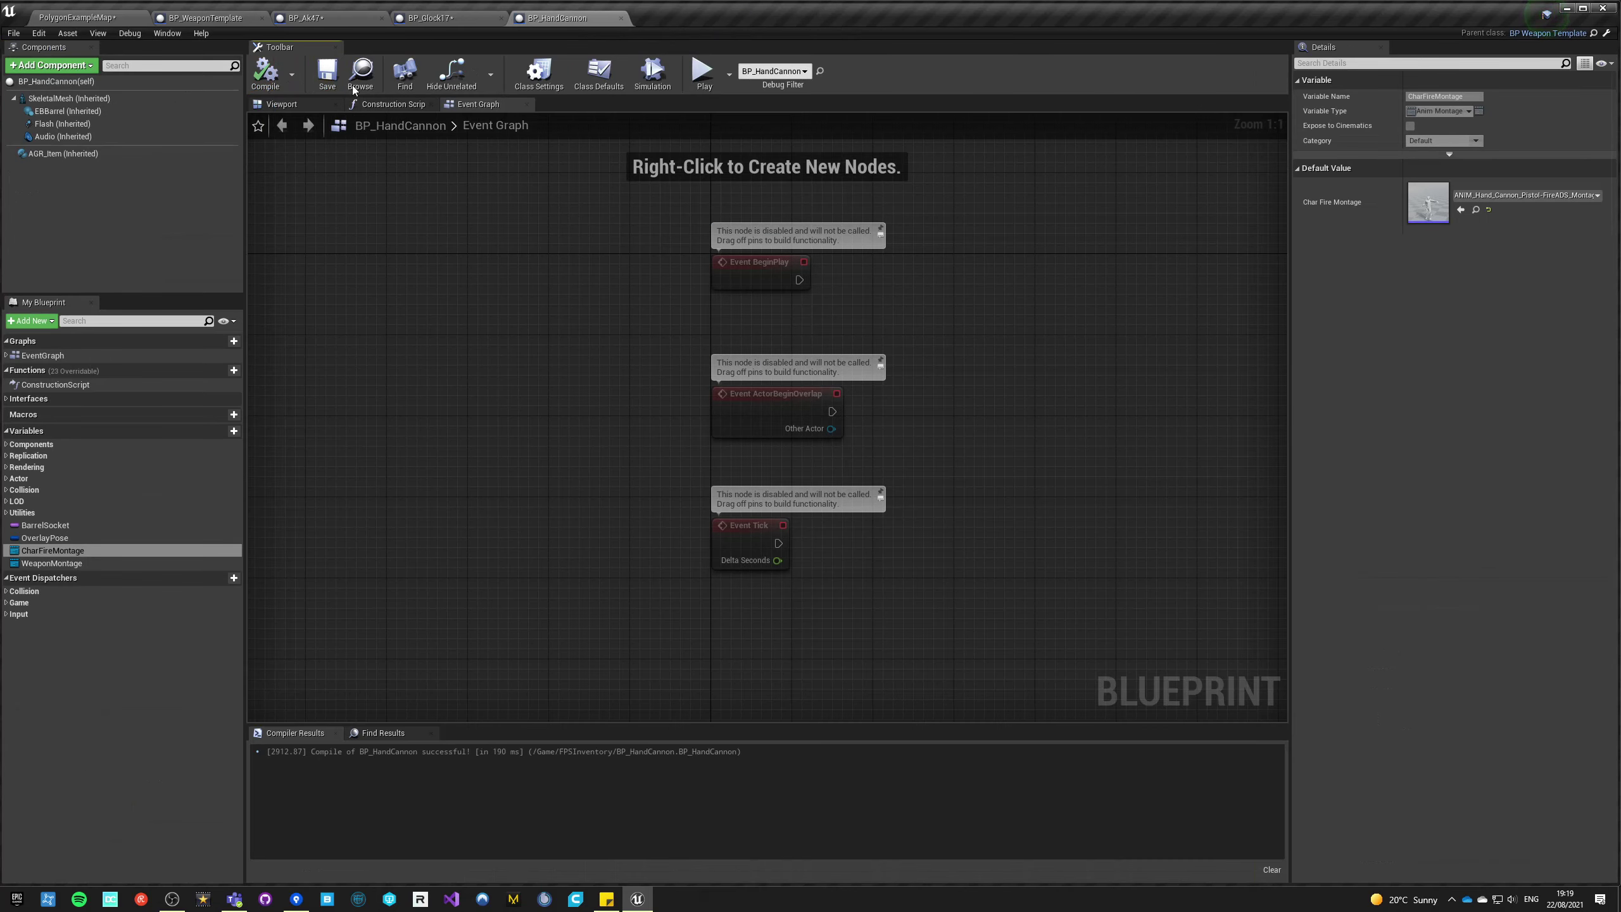
click(62, 563)
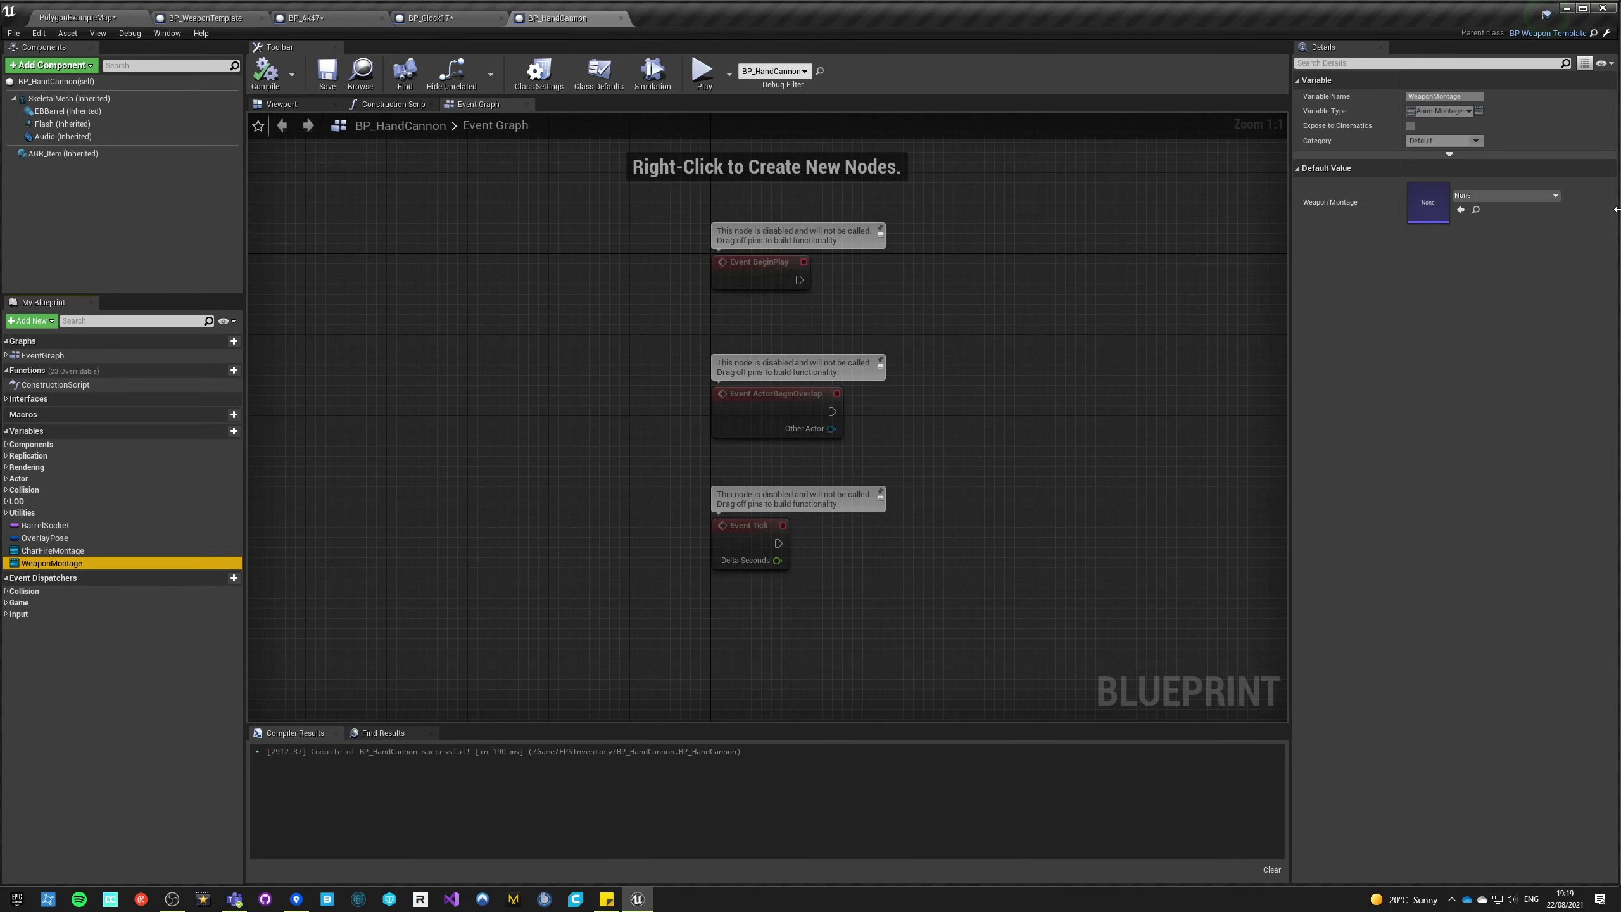
click(1538, 196)
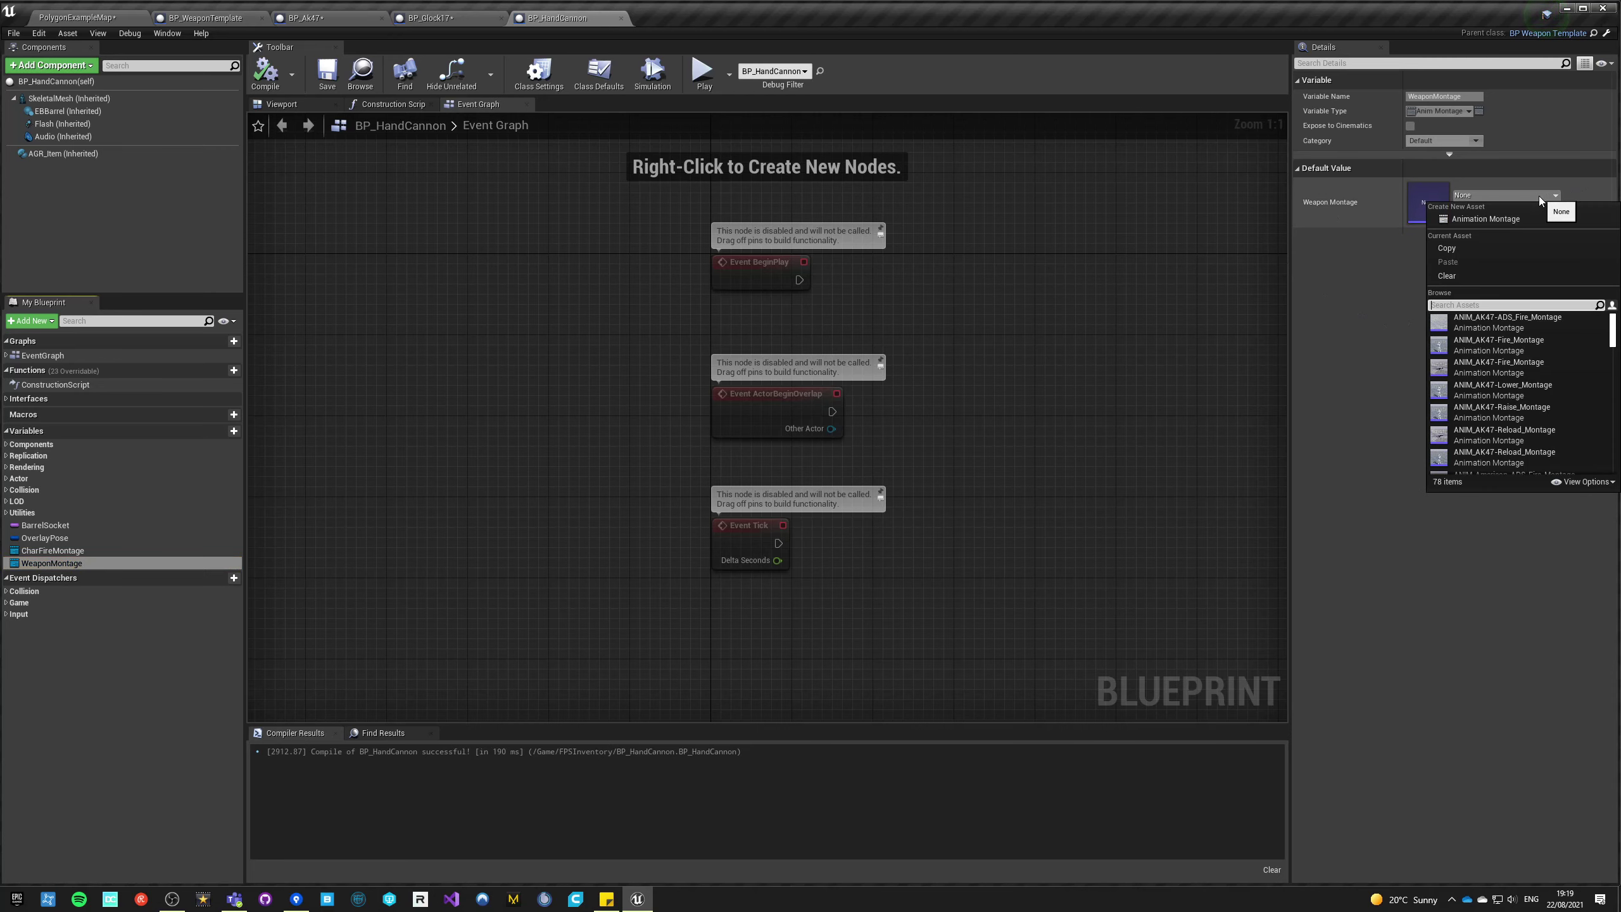
text(hand cannon fire)
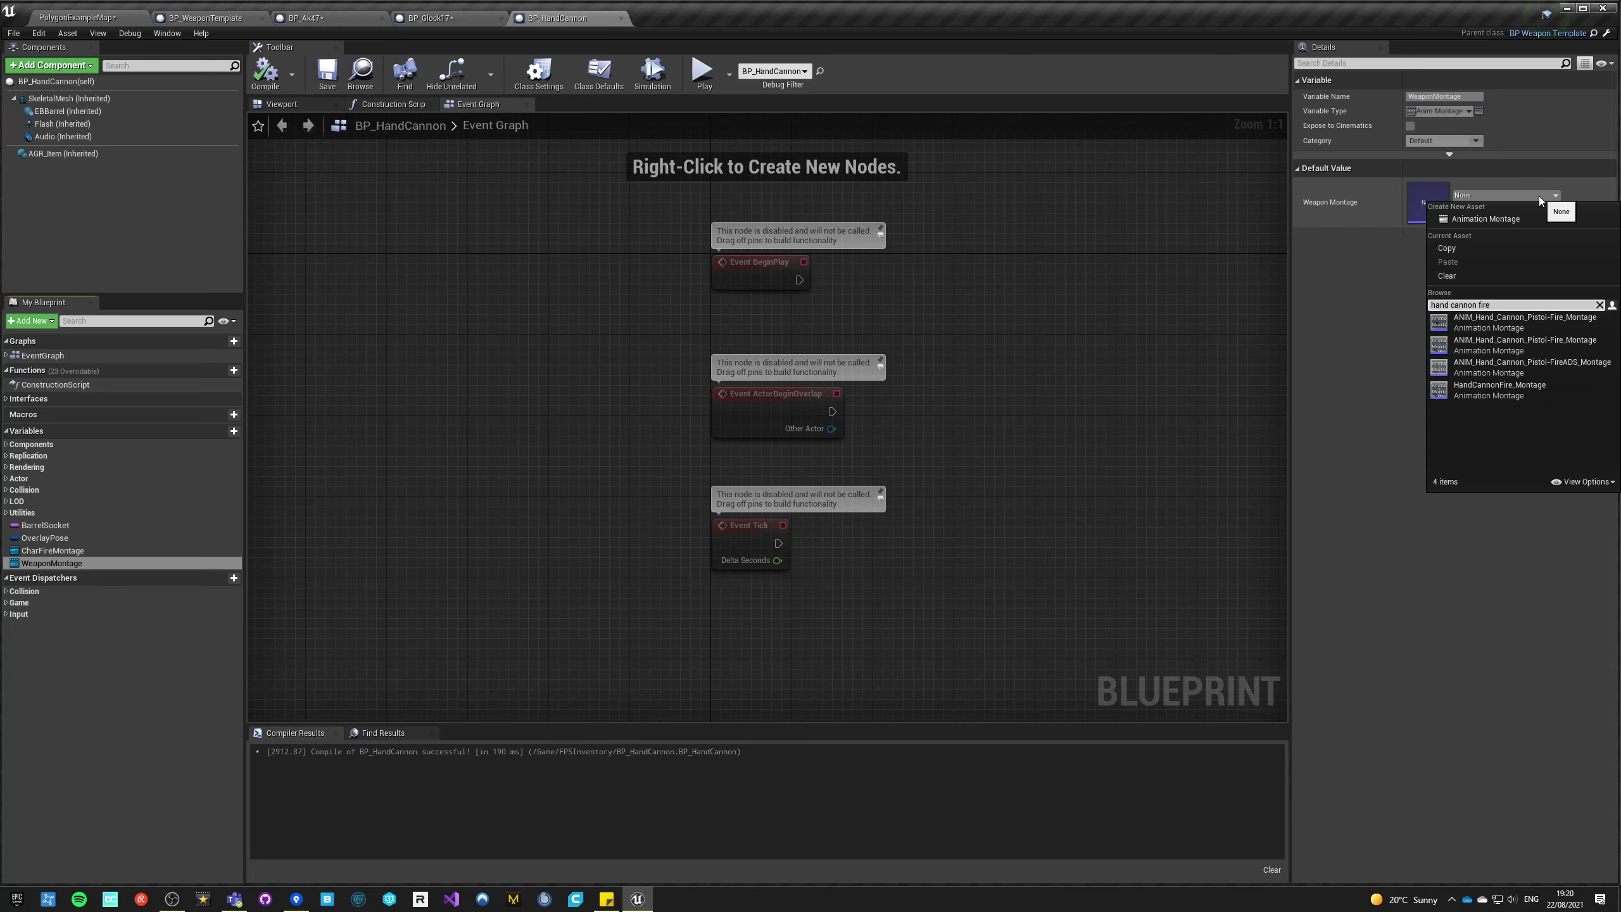
click(1515, 324)
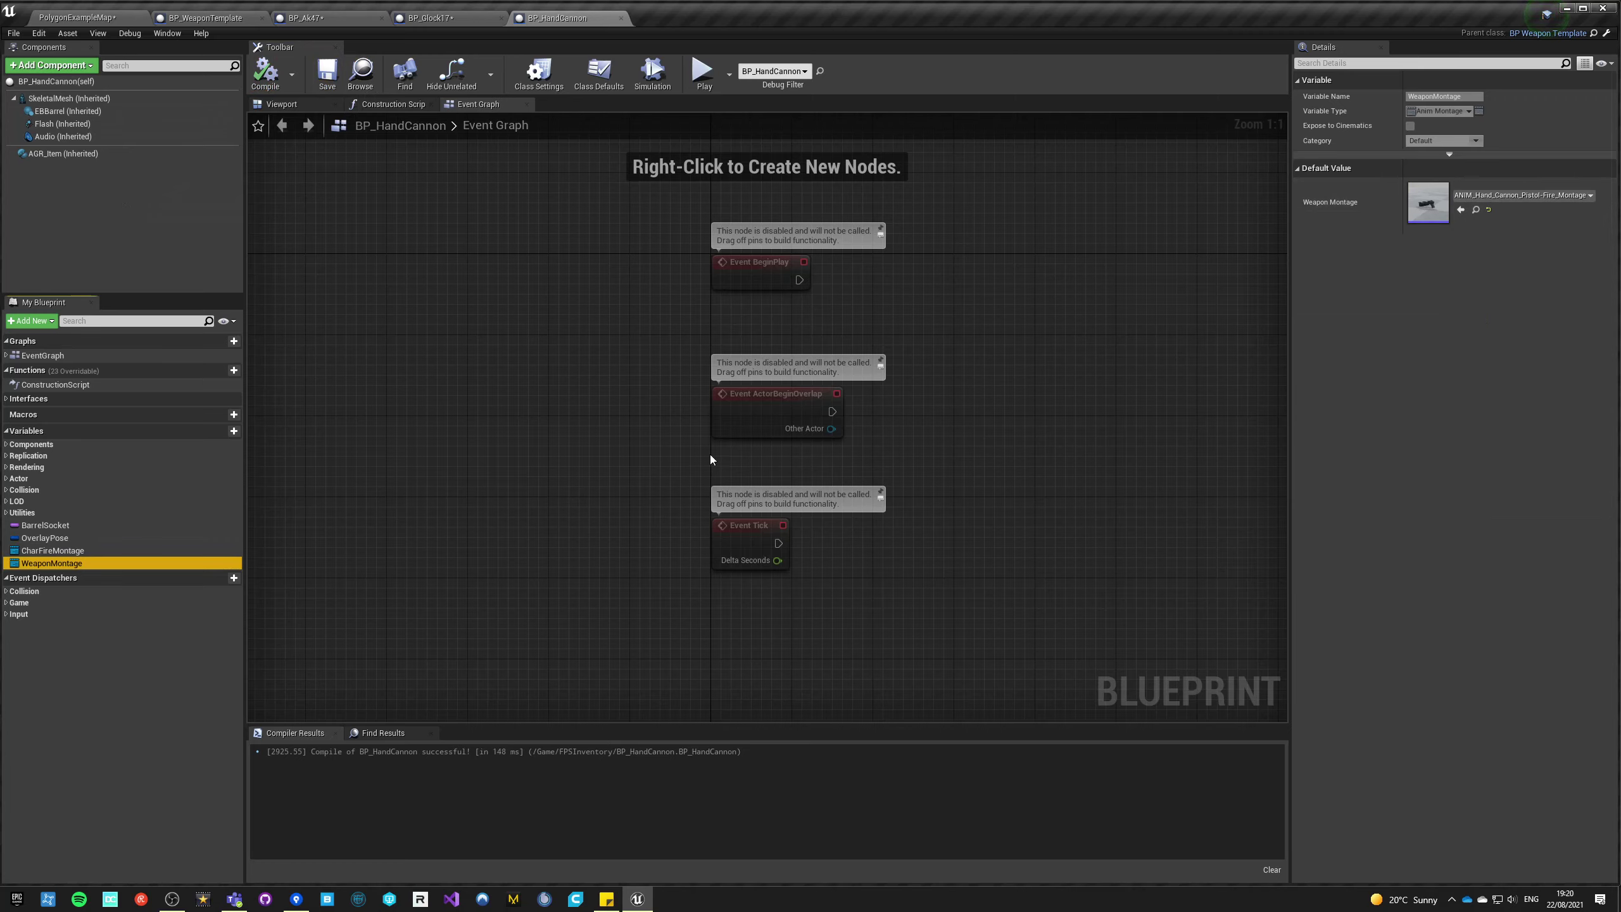
- Play the PolygonExampleMap level, pick up the hand cannon, test firing and aiming it, and stop the session
click(130, 19)
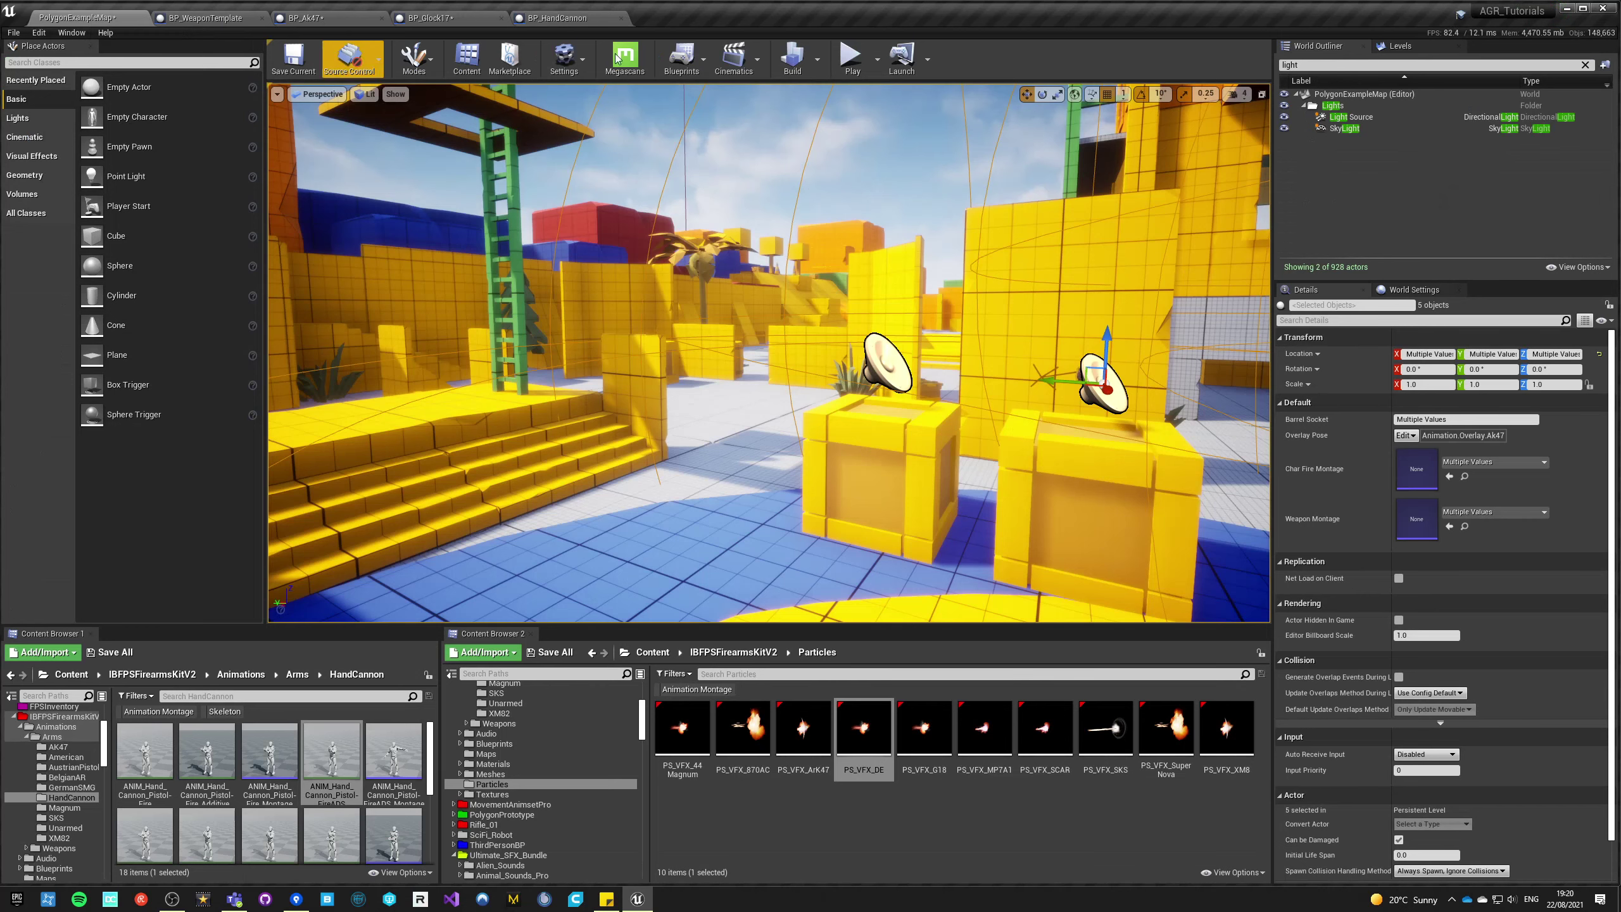
click(673, 430)
key(w)
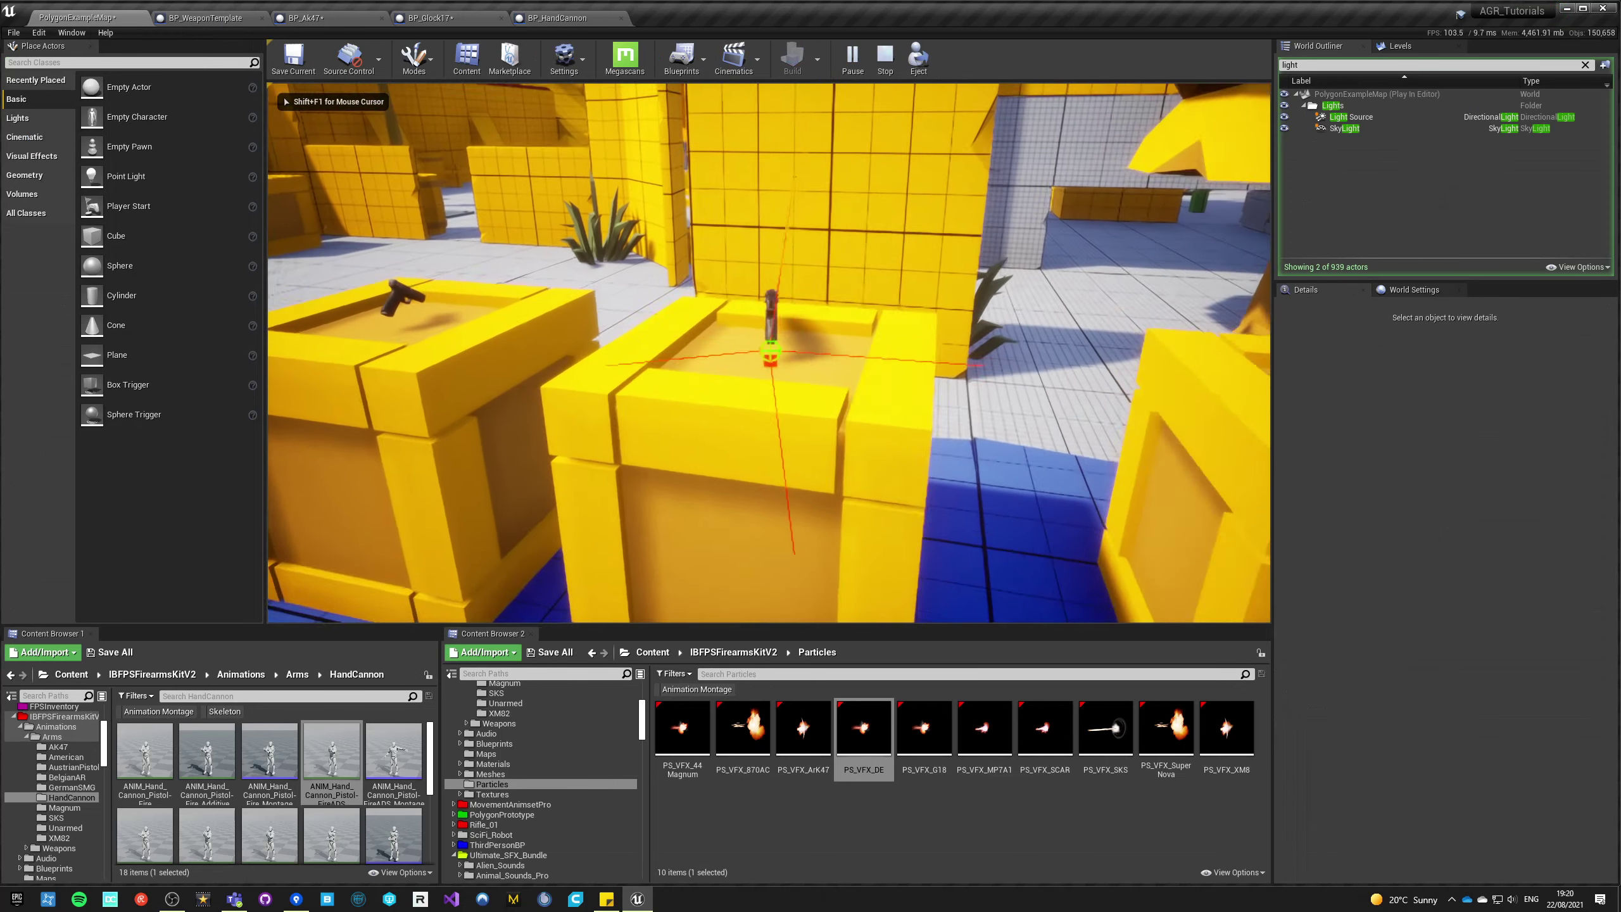
key(e)
click(770, 355)
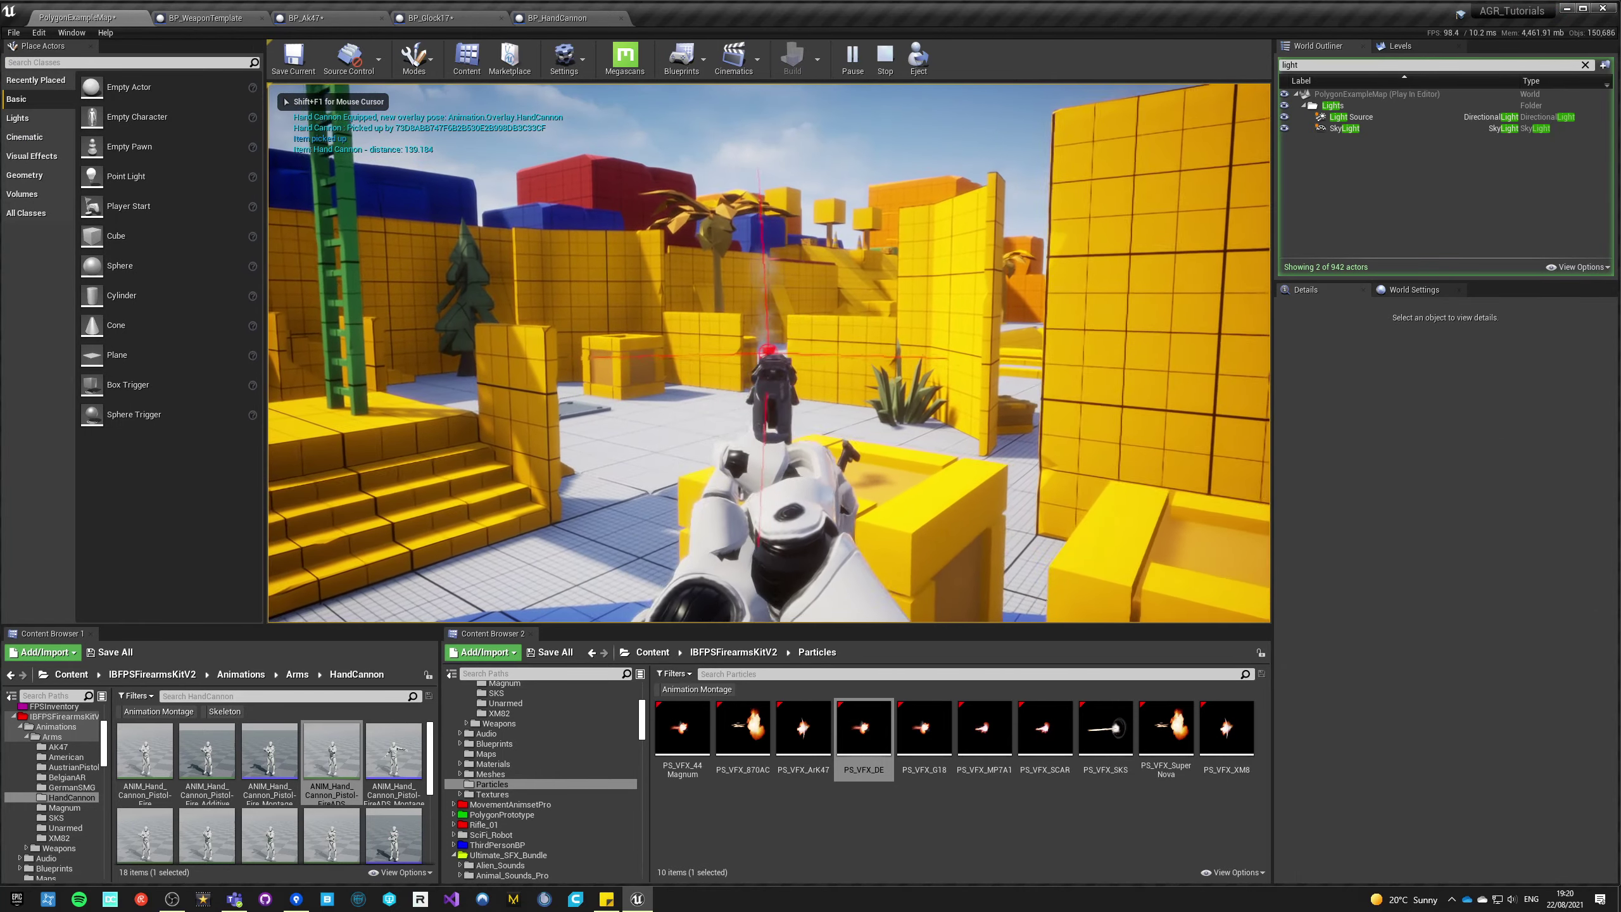
key(a)
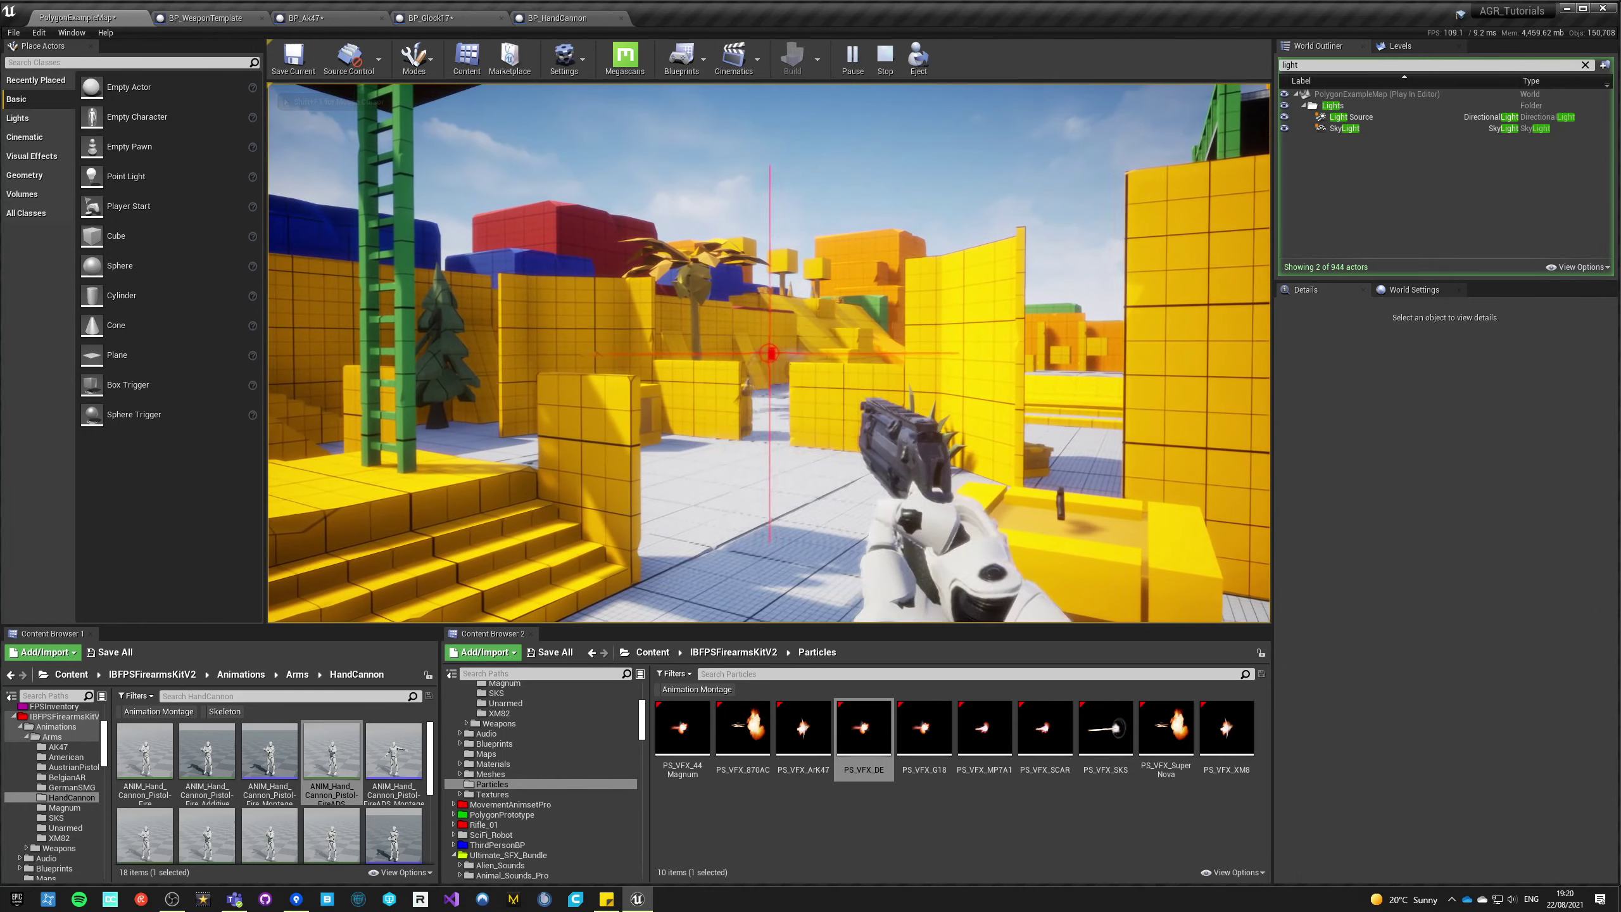
right_click(770, 353)
key(Escape)
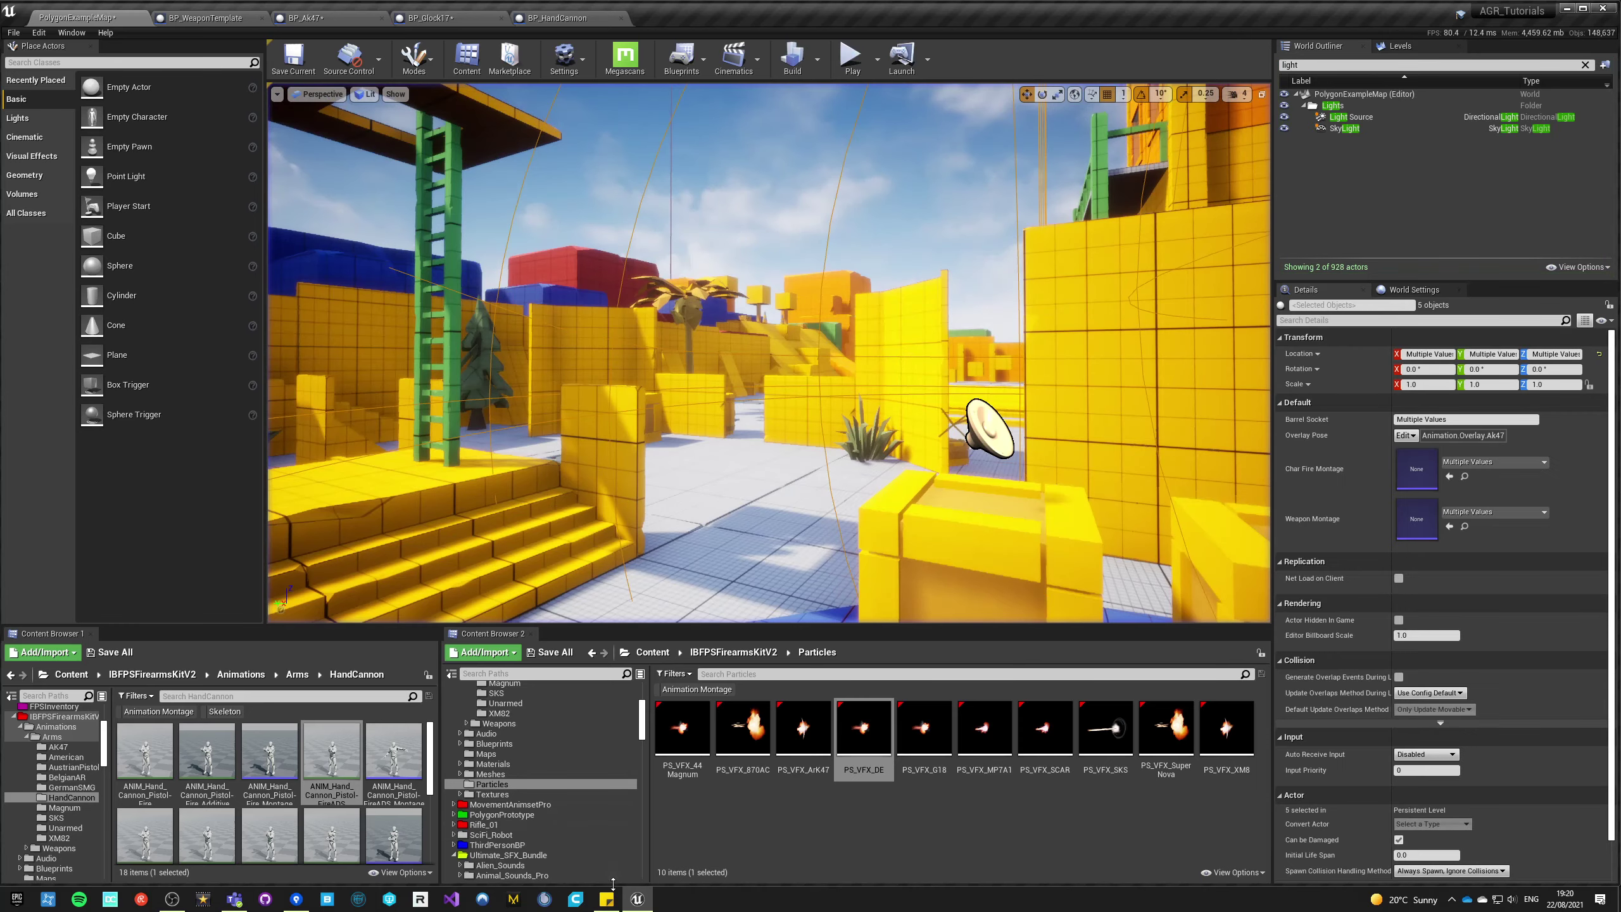
- Open the arms' ANIM_Hand_Cannon_Pistol-Fire_Montage and change the slot name of its animation track
click(399, 761)
scroll(399, 761, down, 1)
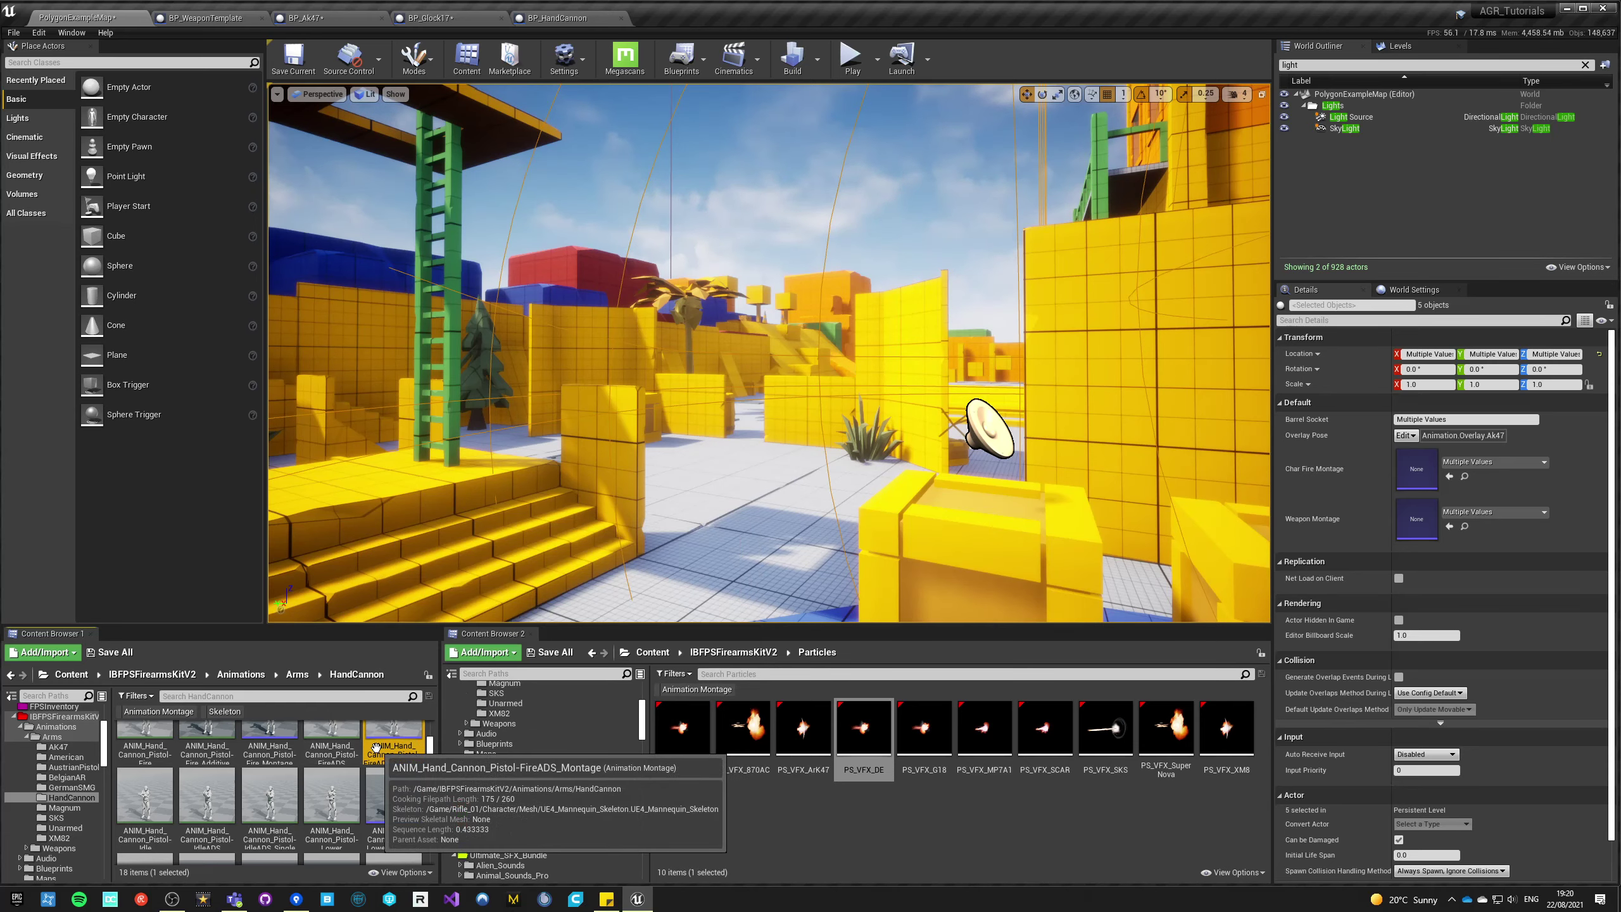
scroll(364, 753, up, 1)
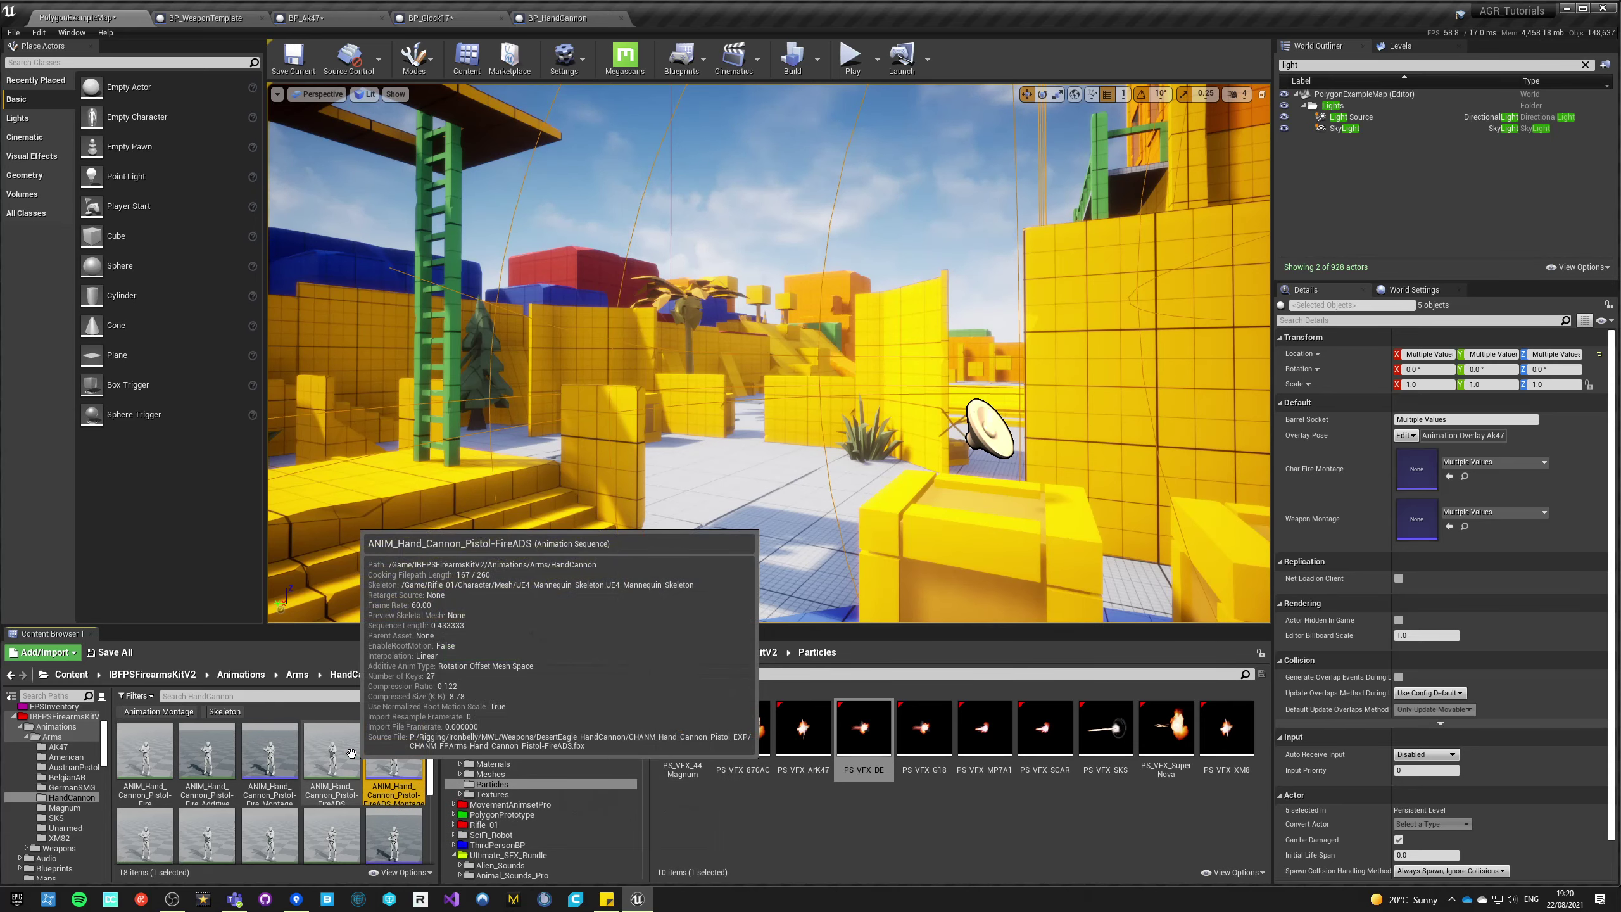
double_click(276, 766)
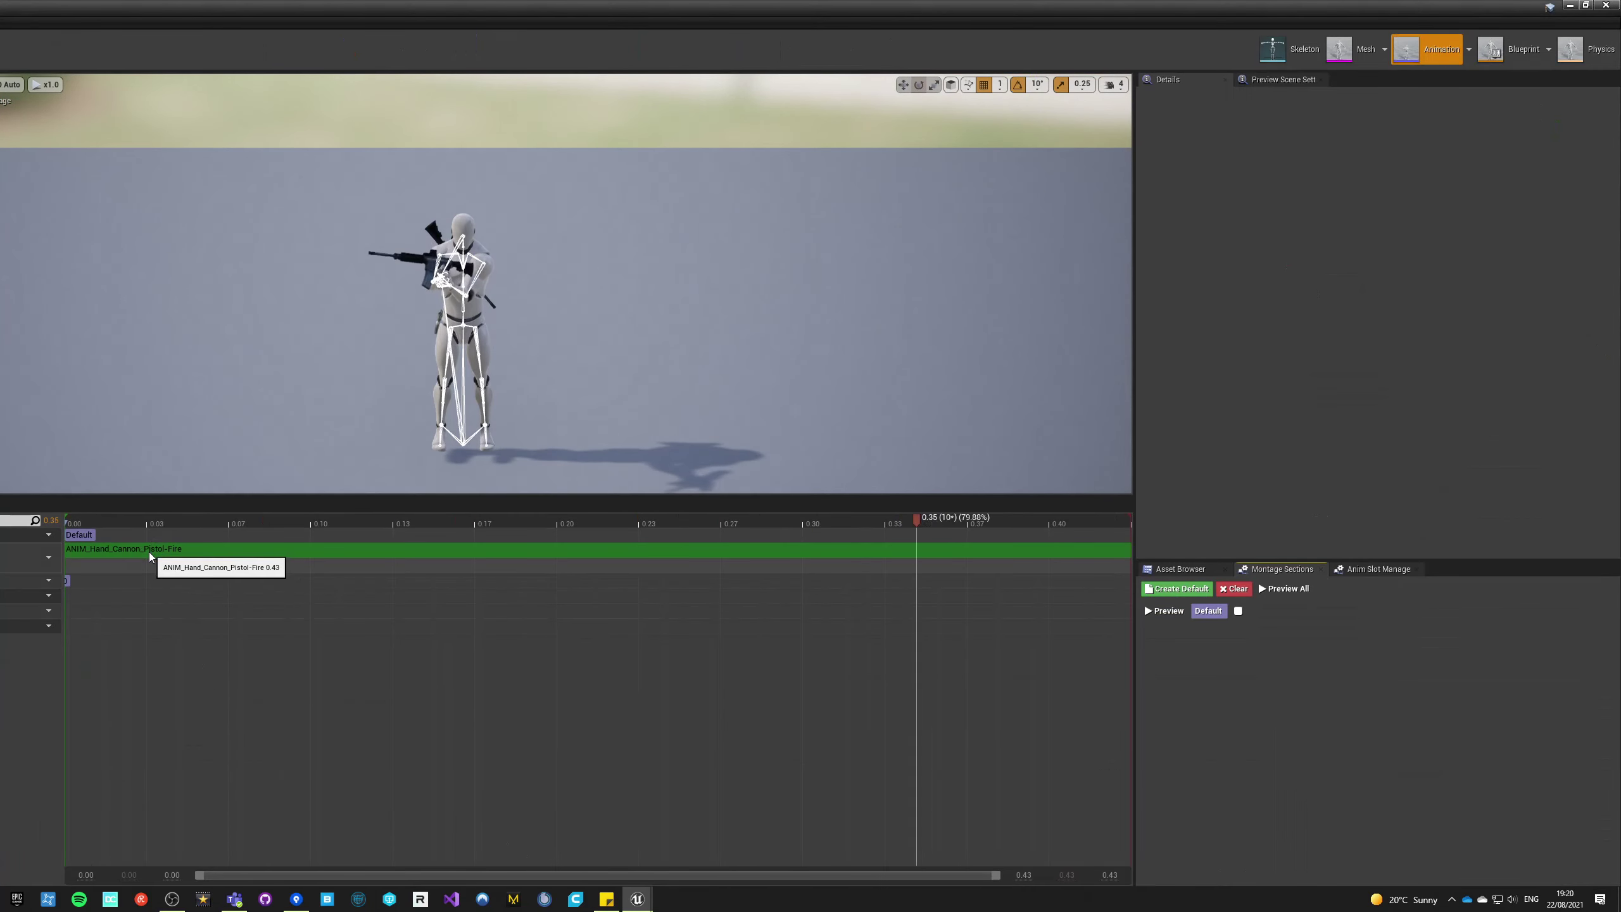
click(150, 553)
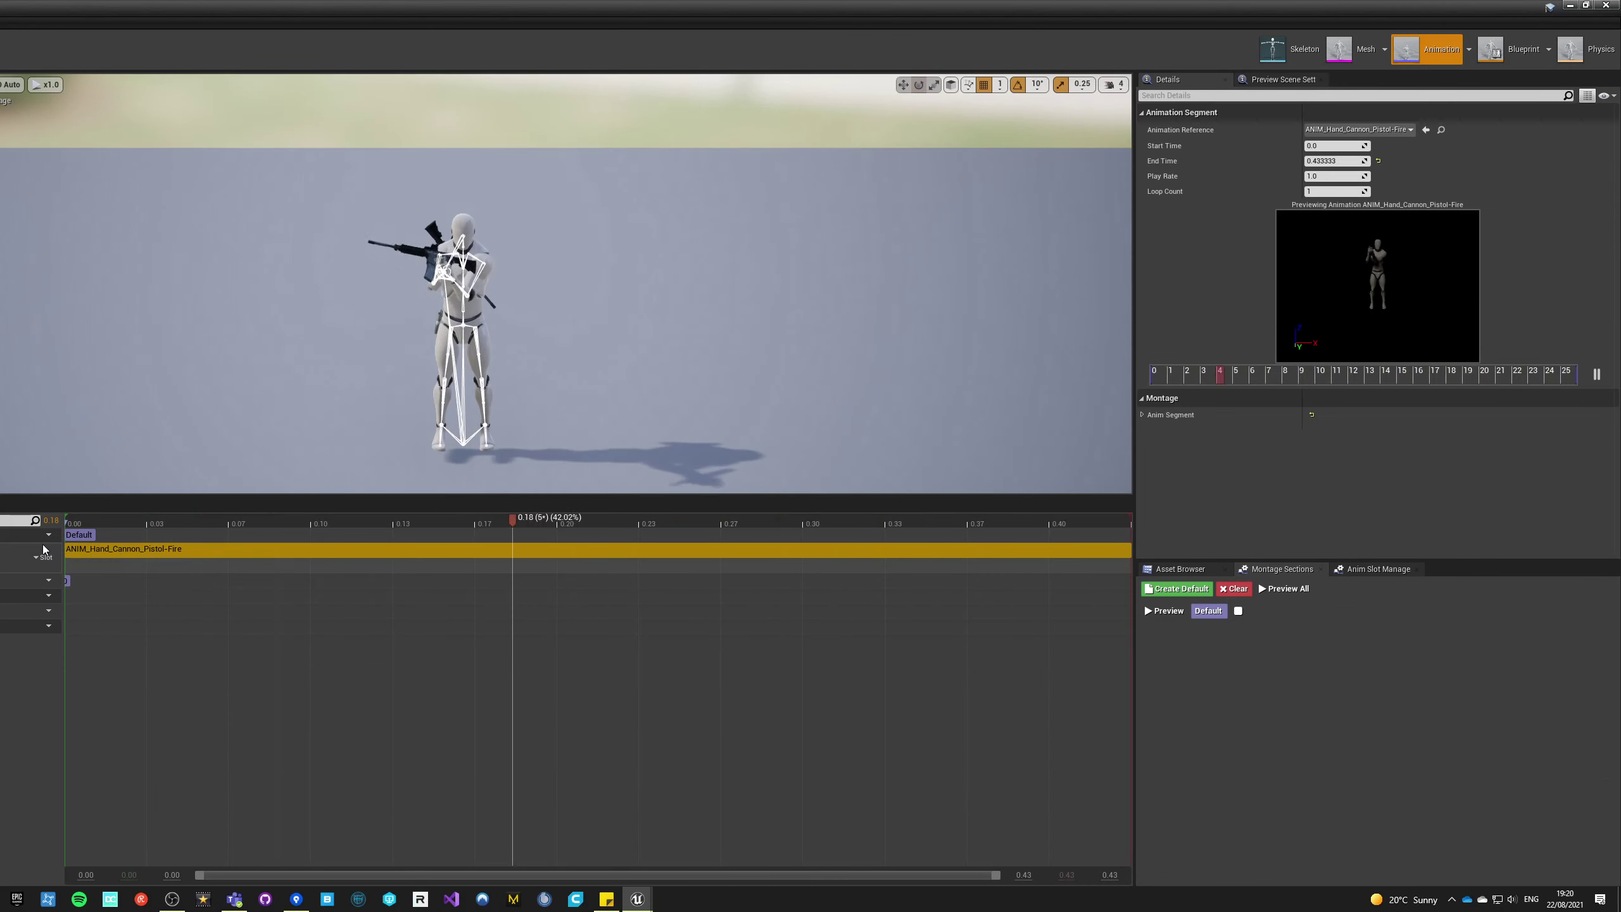
click(45, 557)
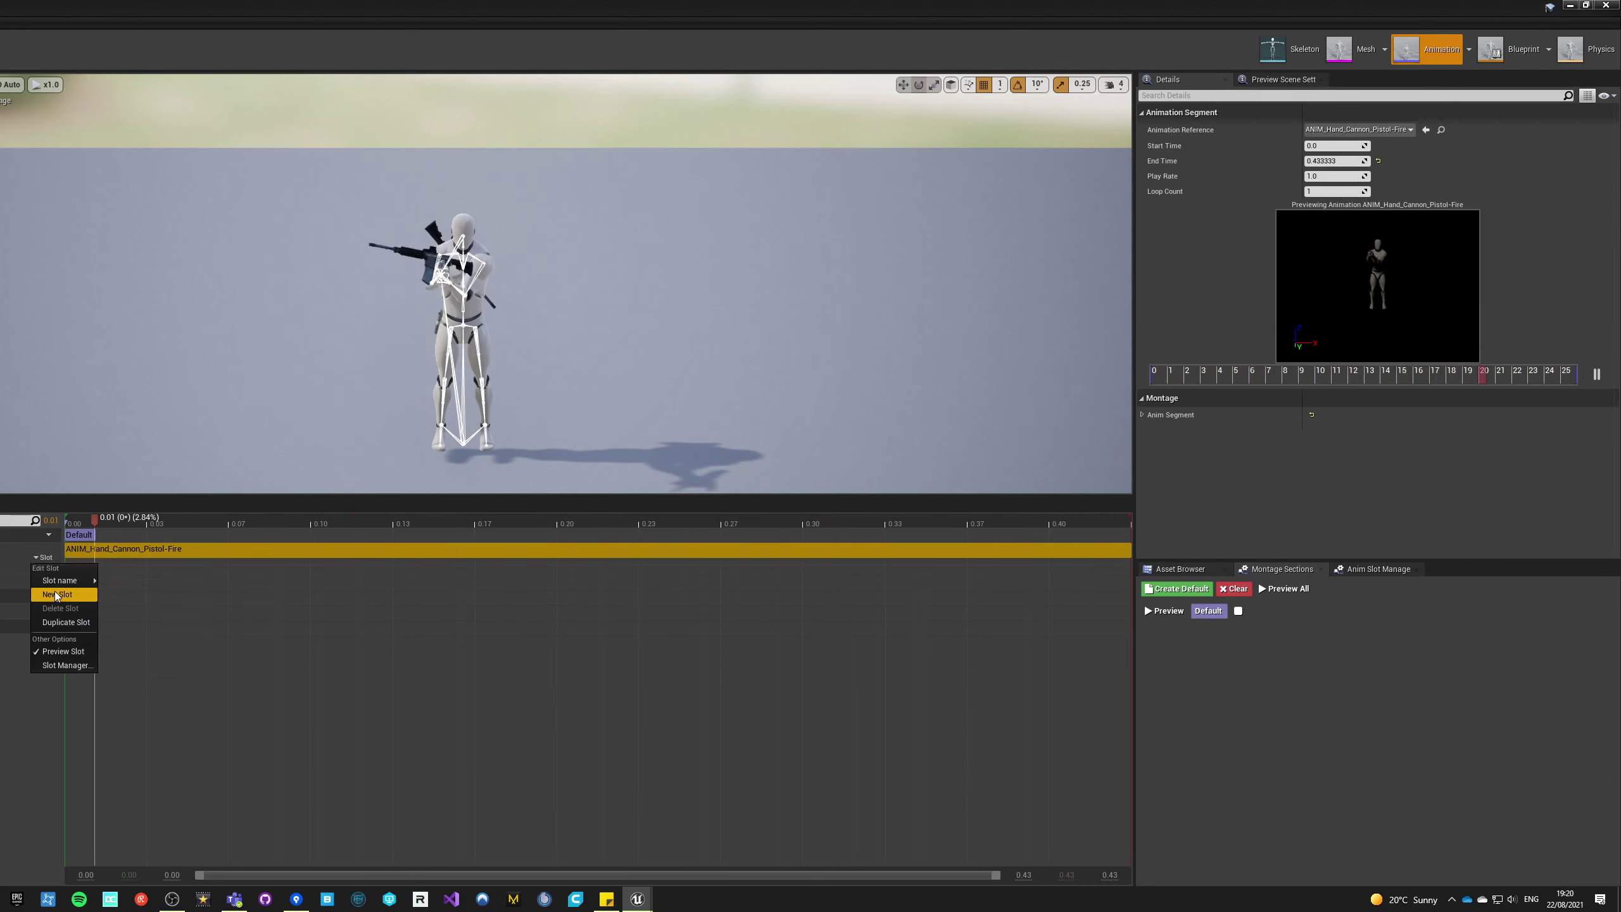
mouse_move(64, 580)
click(154, 612)
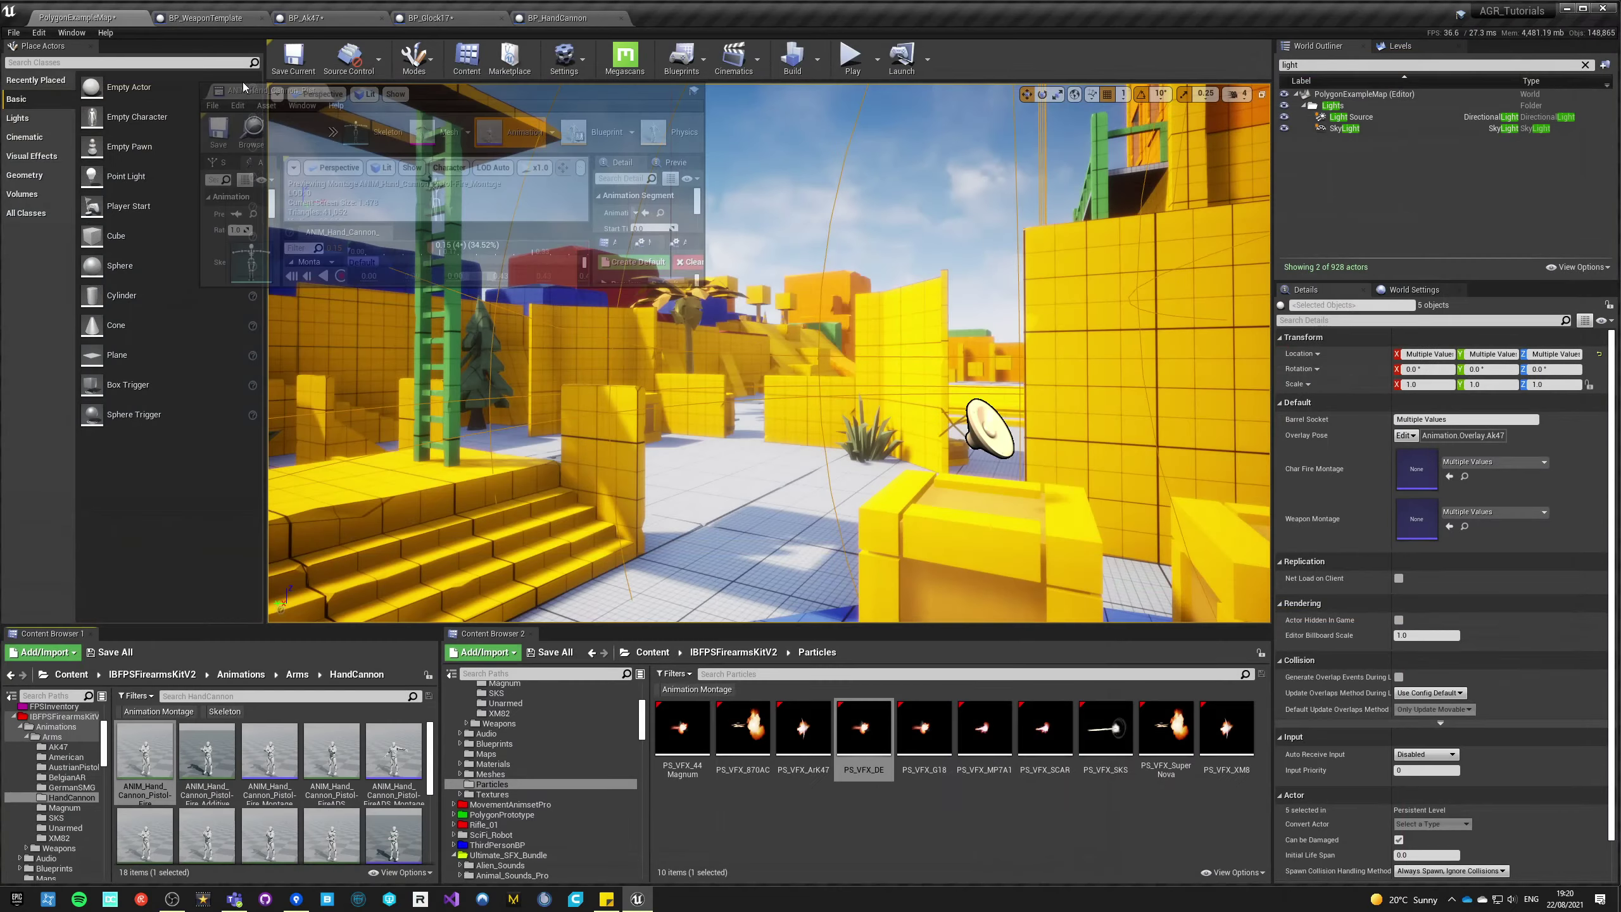
click(722, 14)
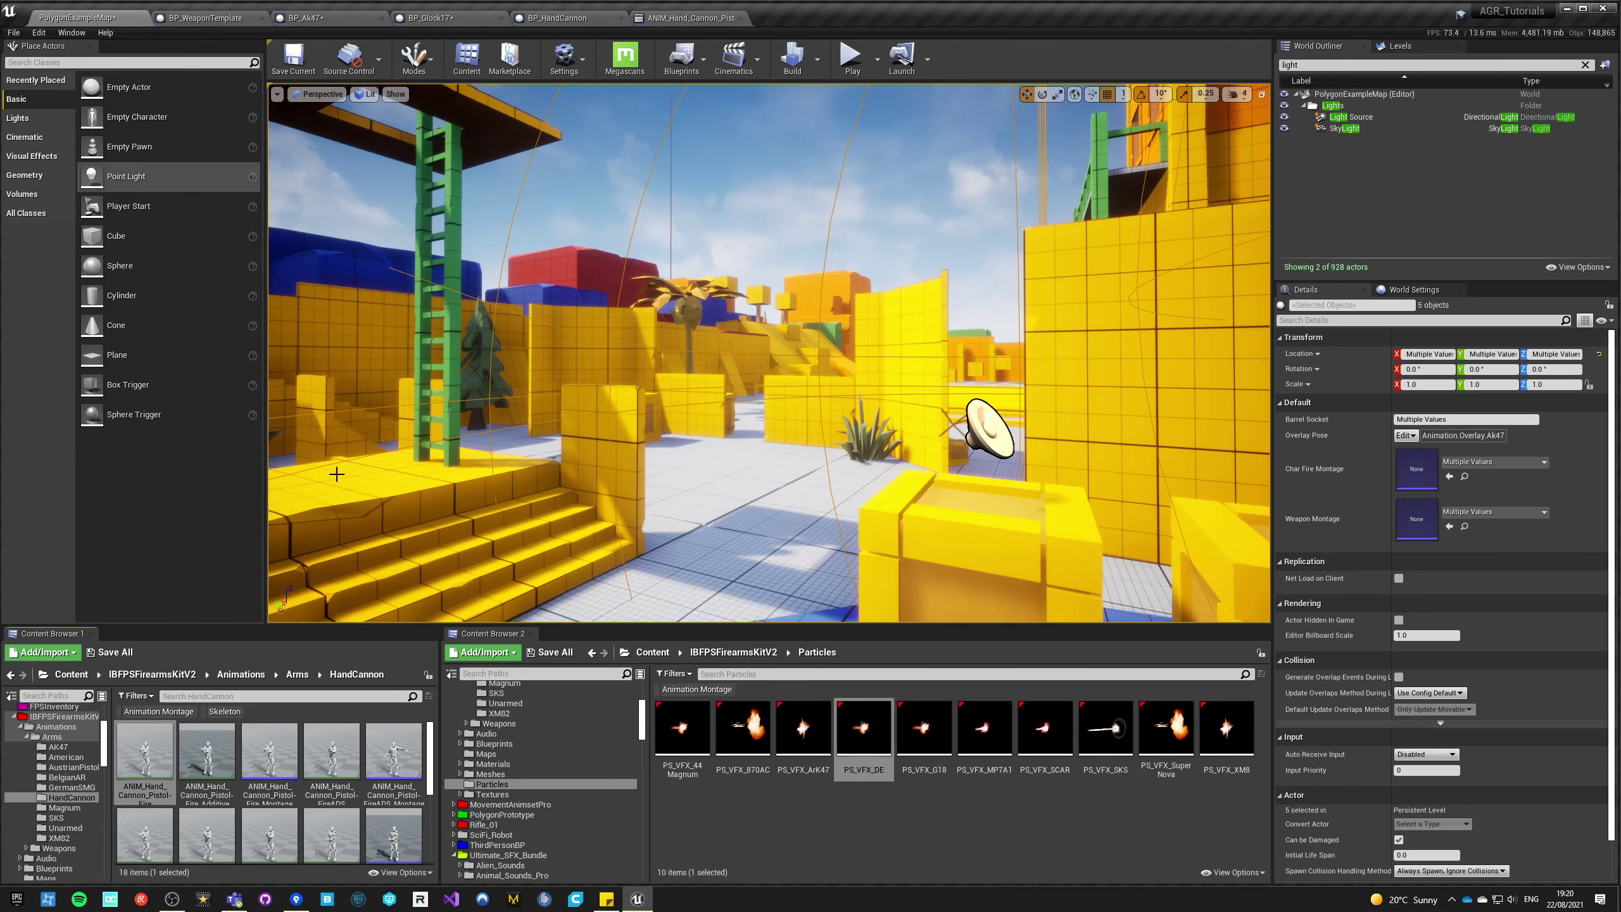
- Open the arms' ANIM_Hand_Cannon_Pistol-Fire animation and set its additive type to Mesh Space with a selected animation frame as base pose type
double_click(146, 755)
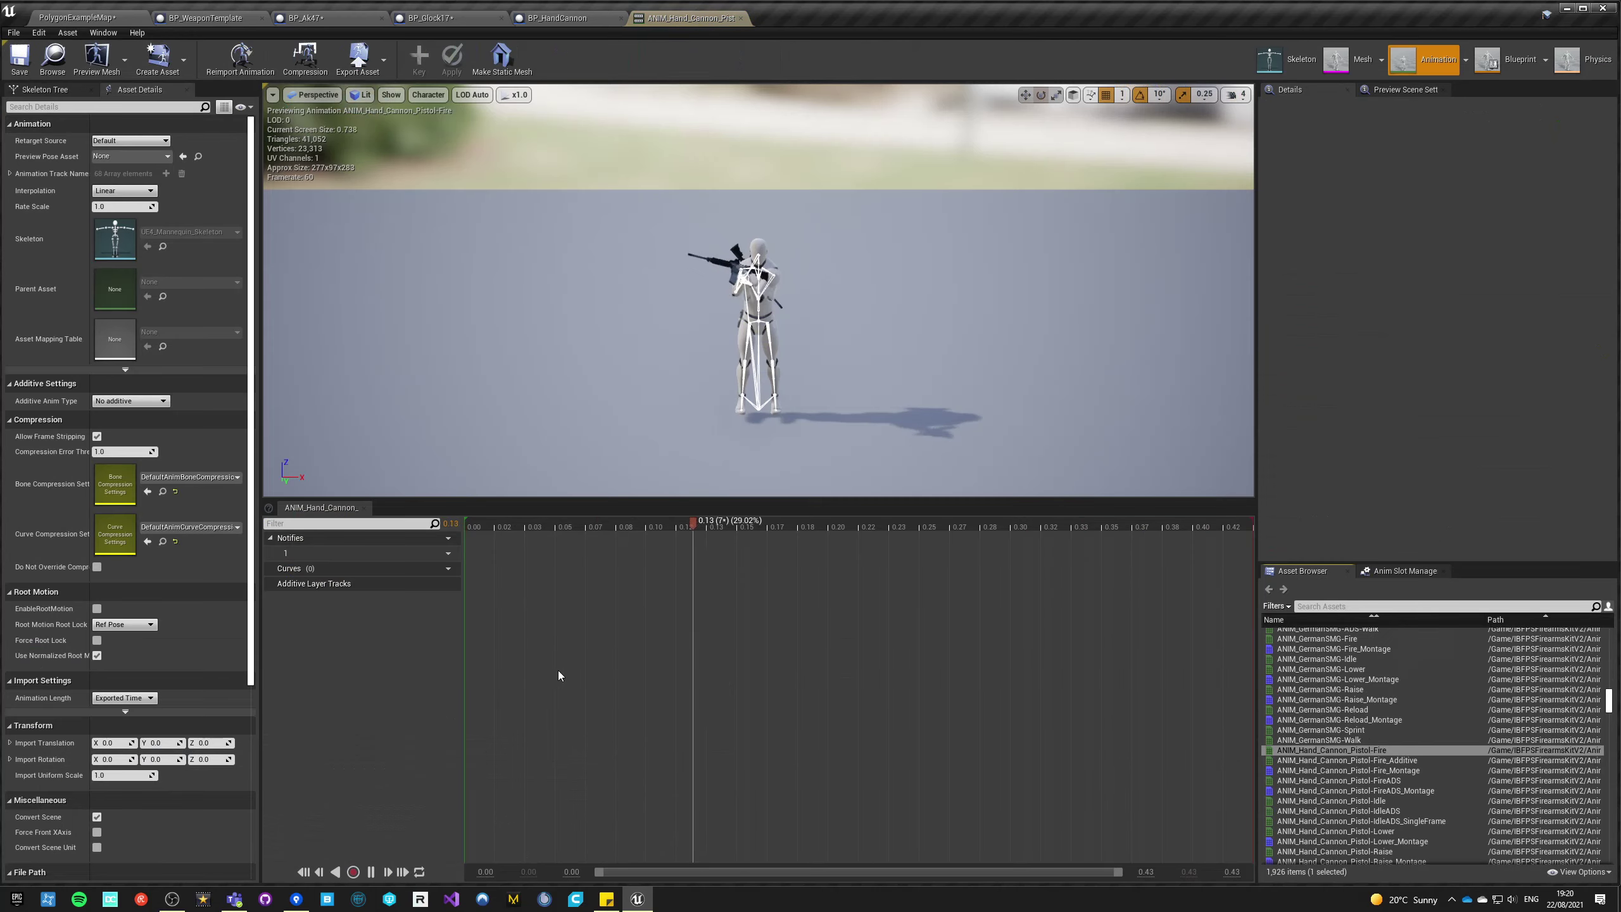
click(131, 401)
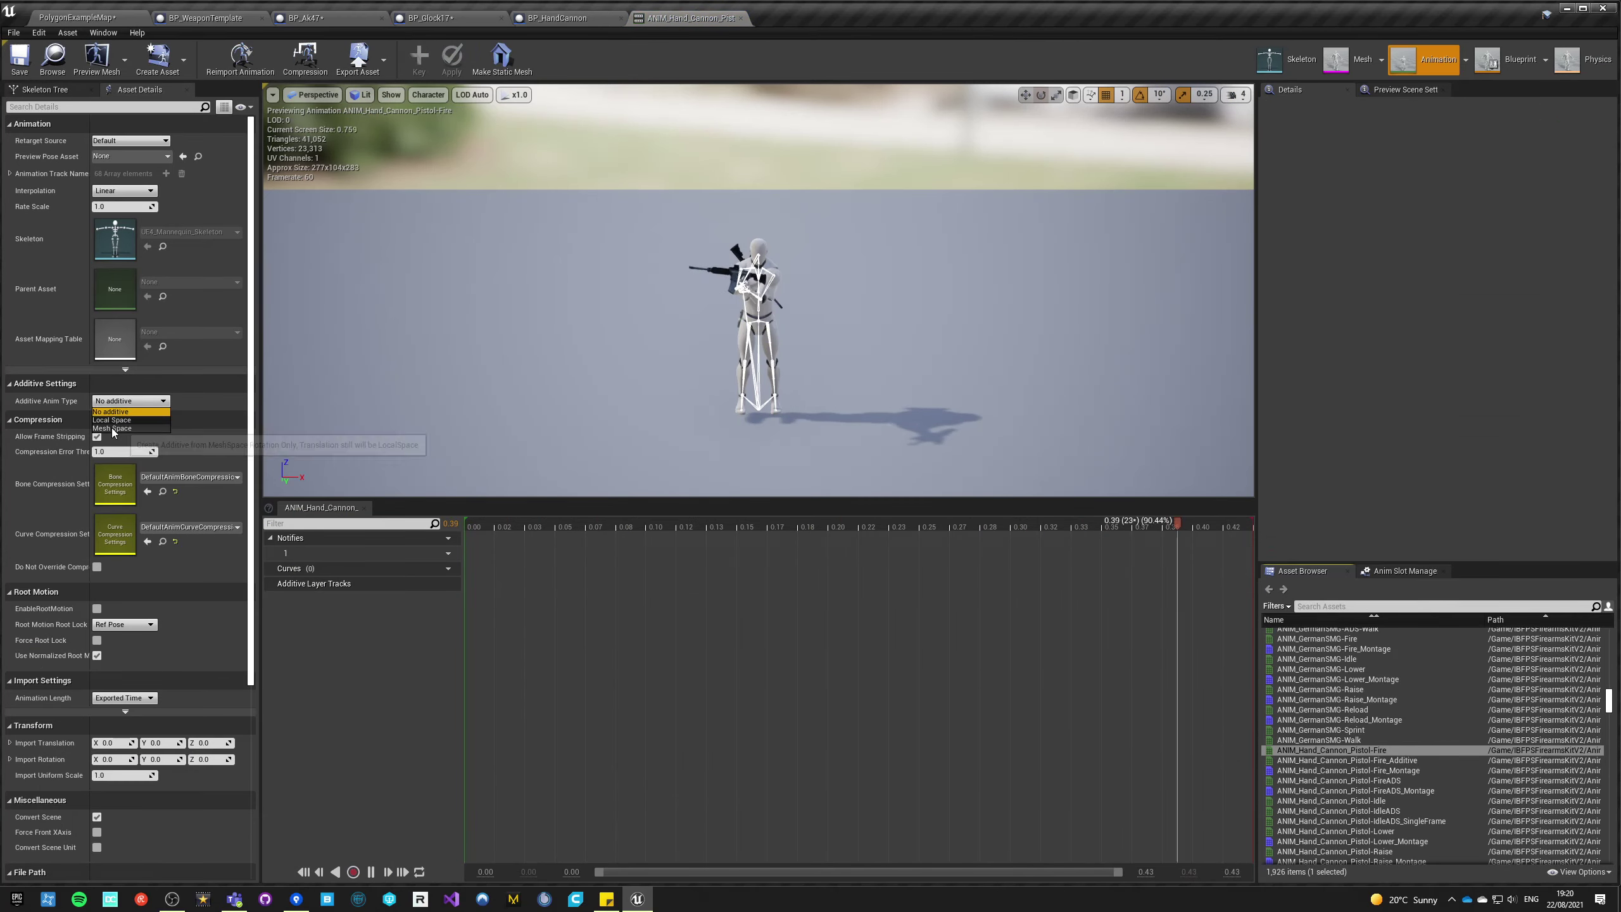
click(111, 429)
click(131, 417)
click(125, 440)
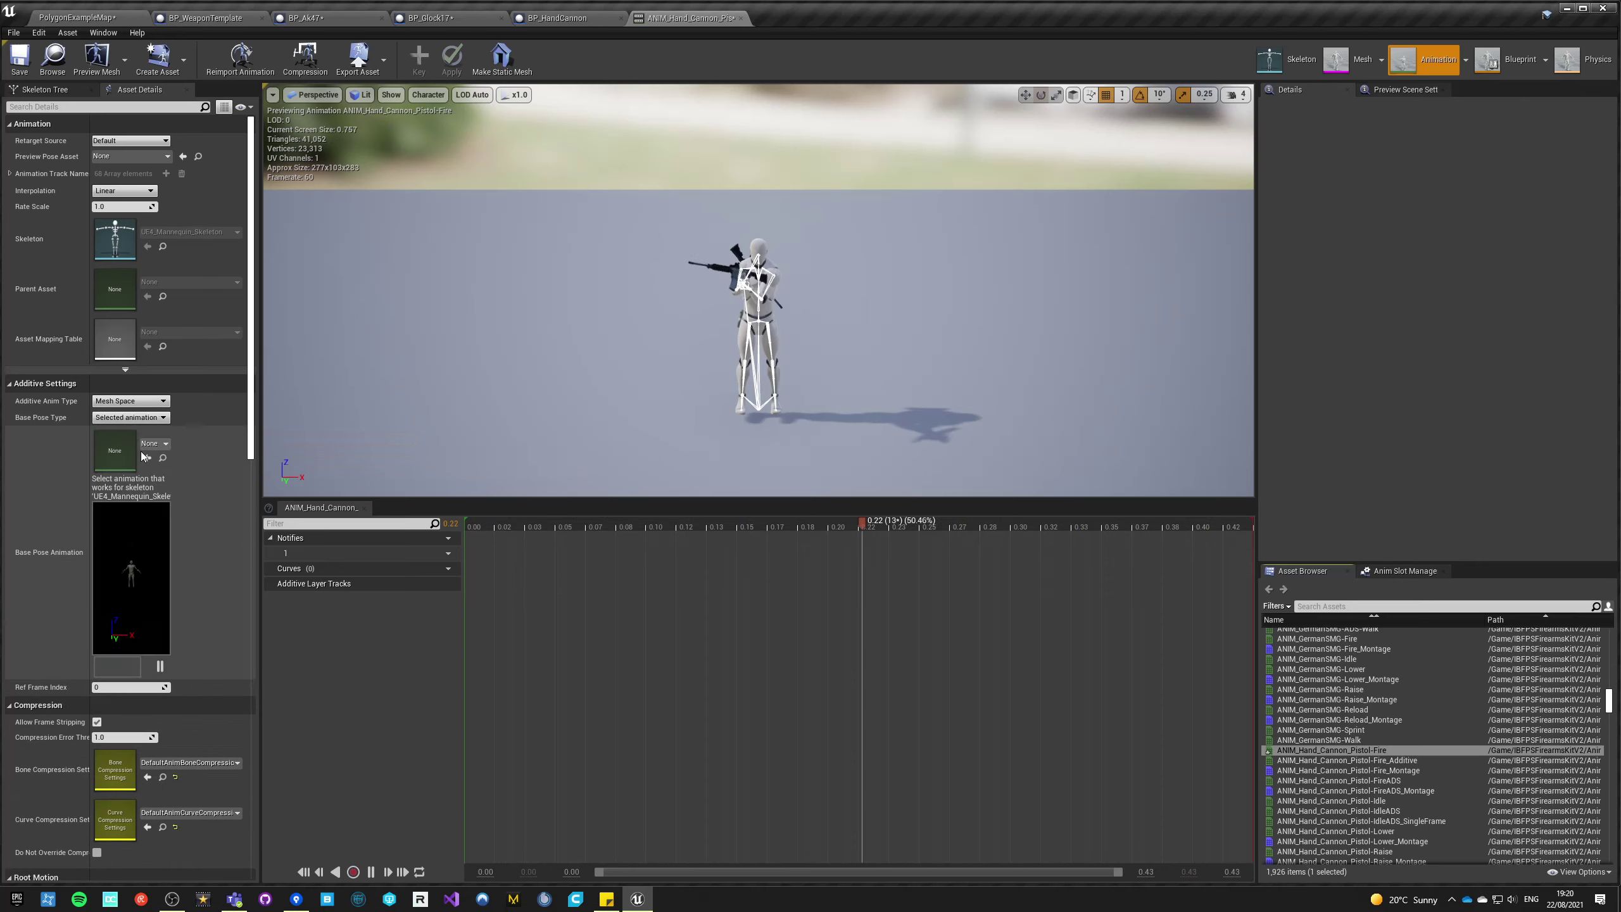
- Set the base pose animation to the arms' ANIM_Hand_Cannon_Pistol-Fire and save the animation
click(153, 443)
text(fire)
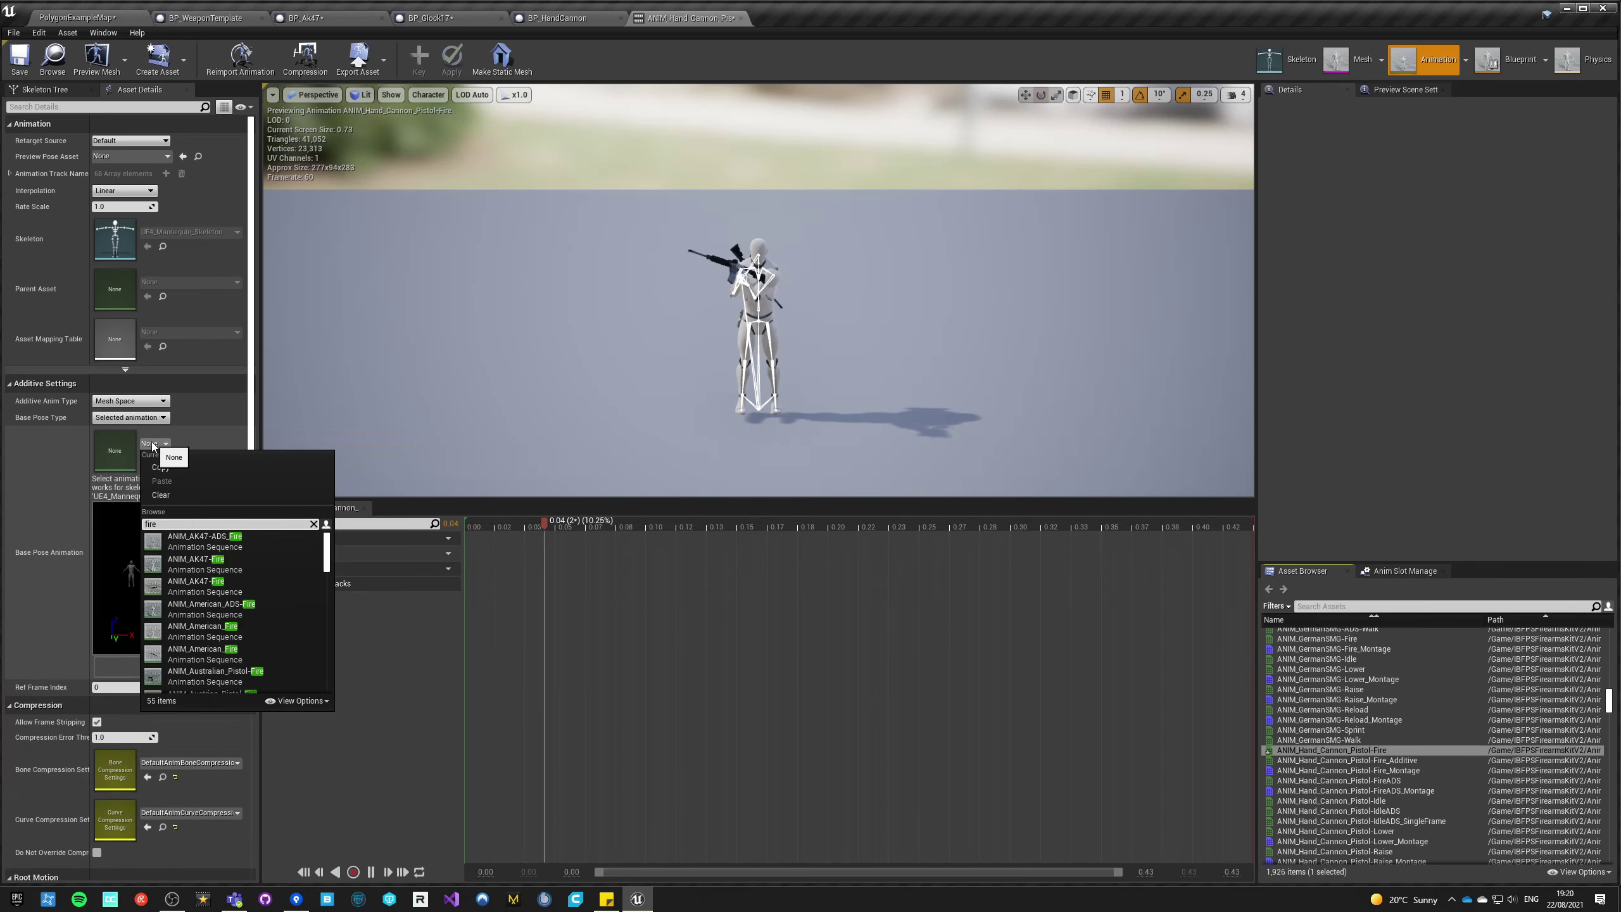
text( hand cann)
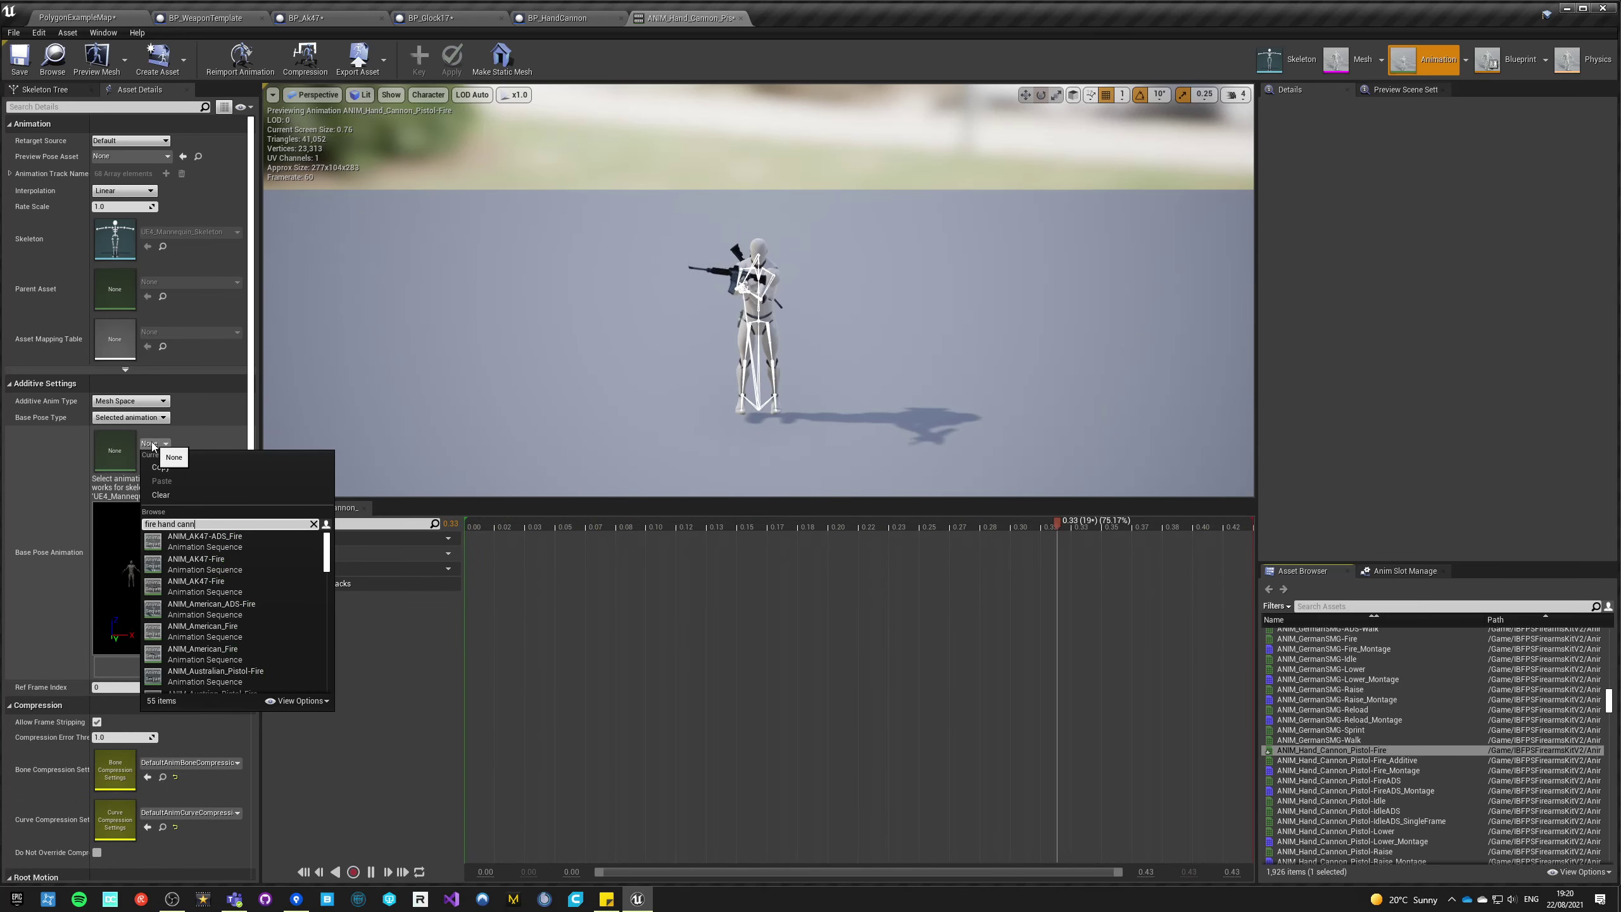
text(on)
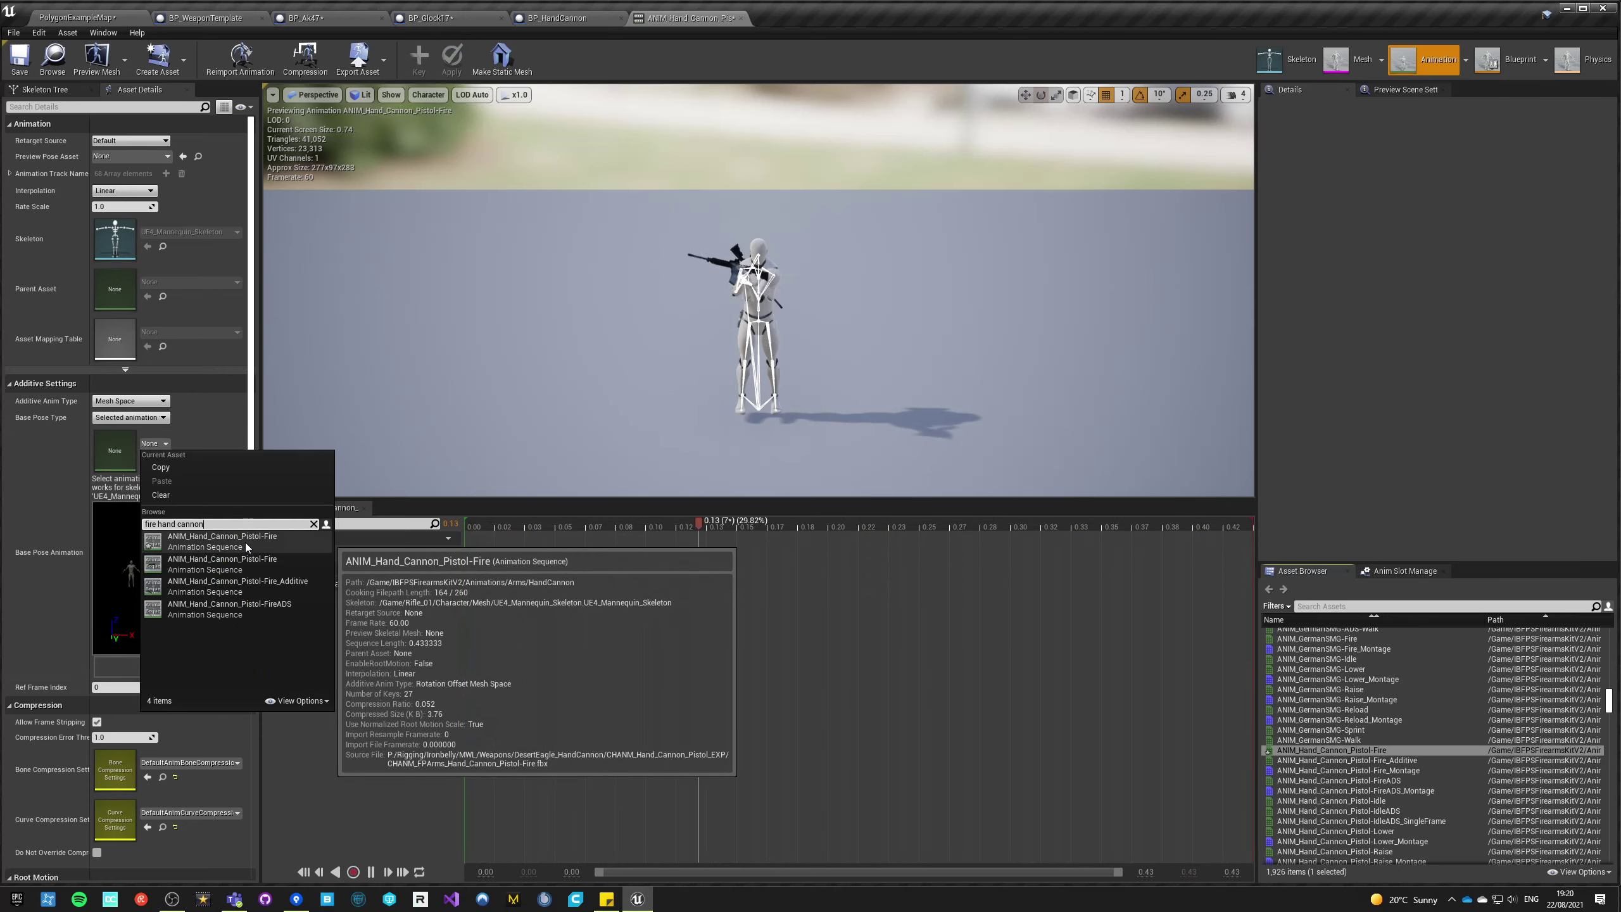
mouse_move(242, 565)
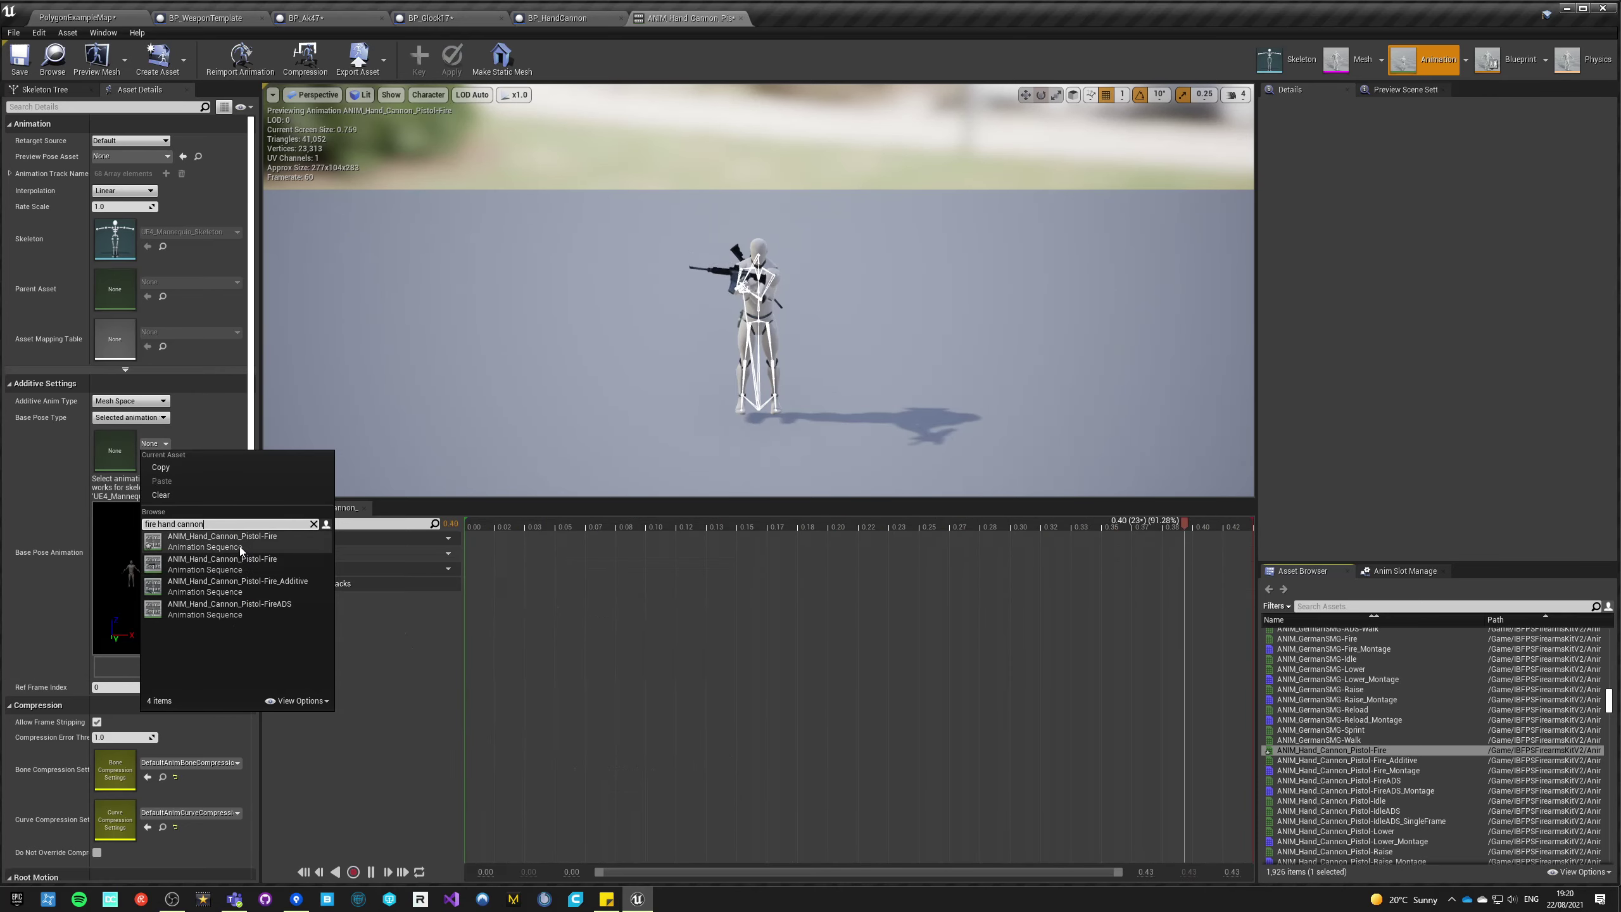
click(239, 542)
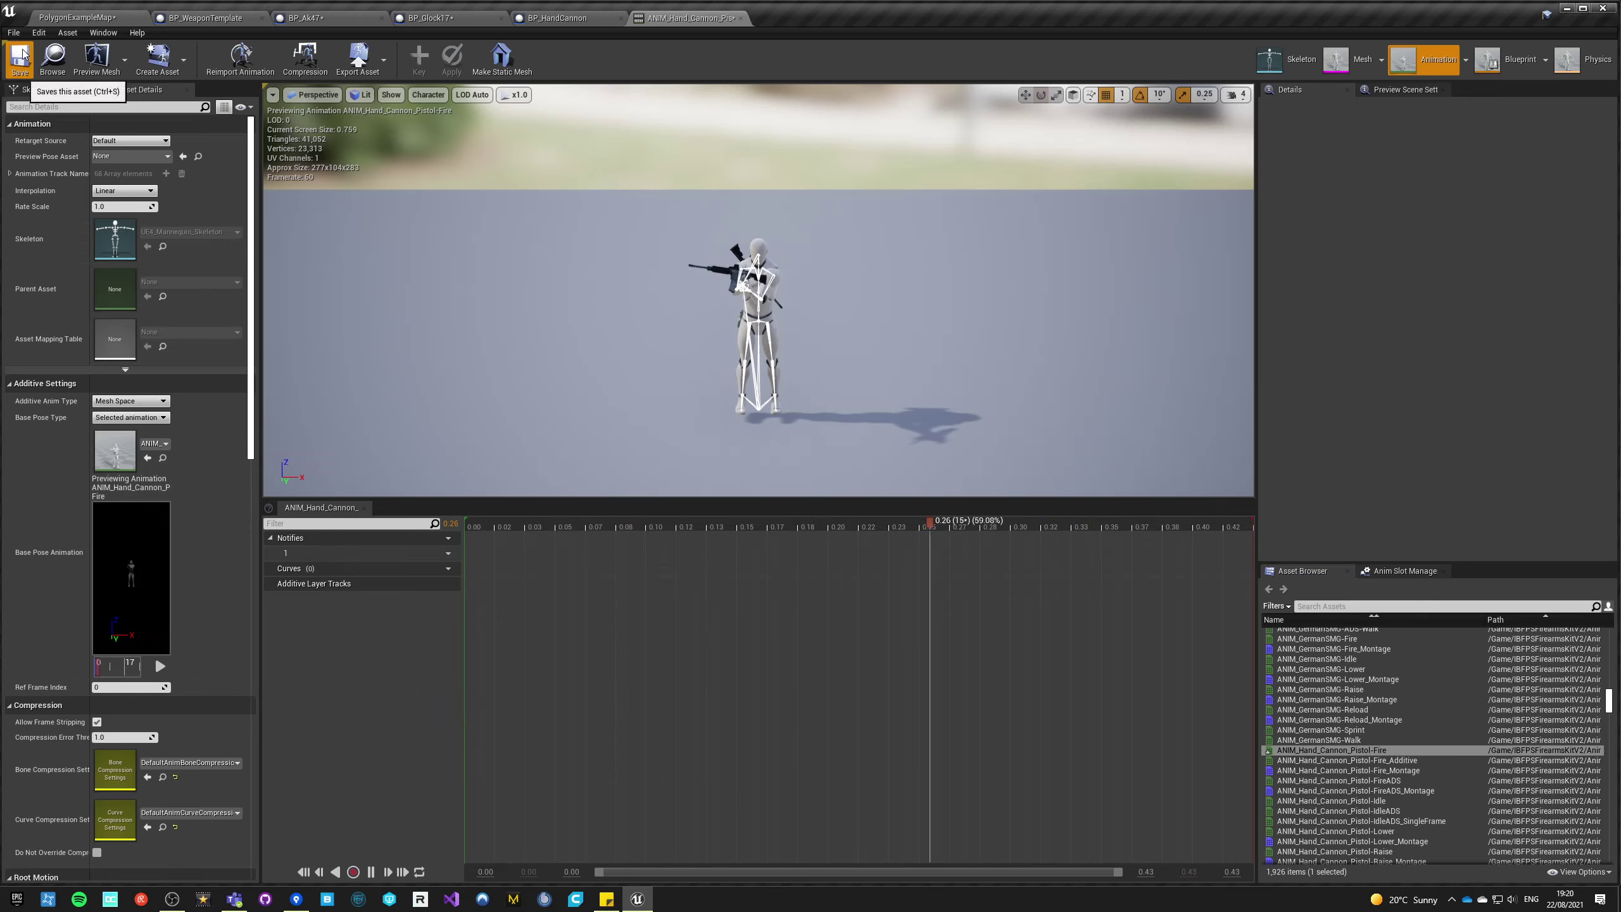
- Set BP_HandCannon's CharFireMontage default value to the arms' ANIM_Hand_Cannon_Pistol-Fire_Montage and save all modified assets
click(562, 17)
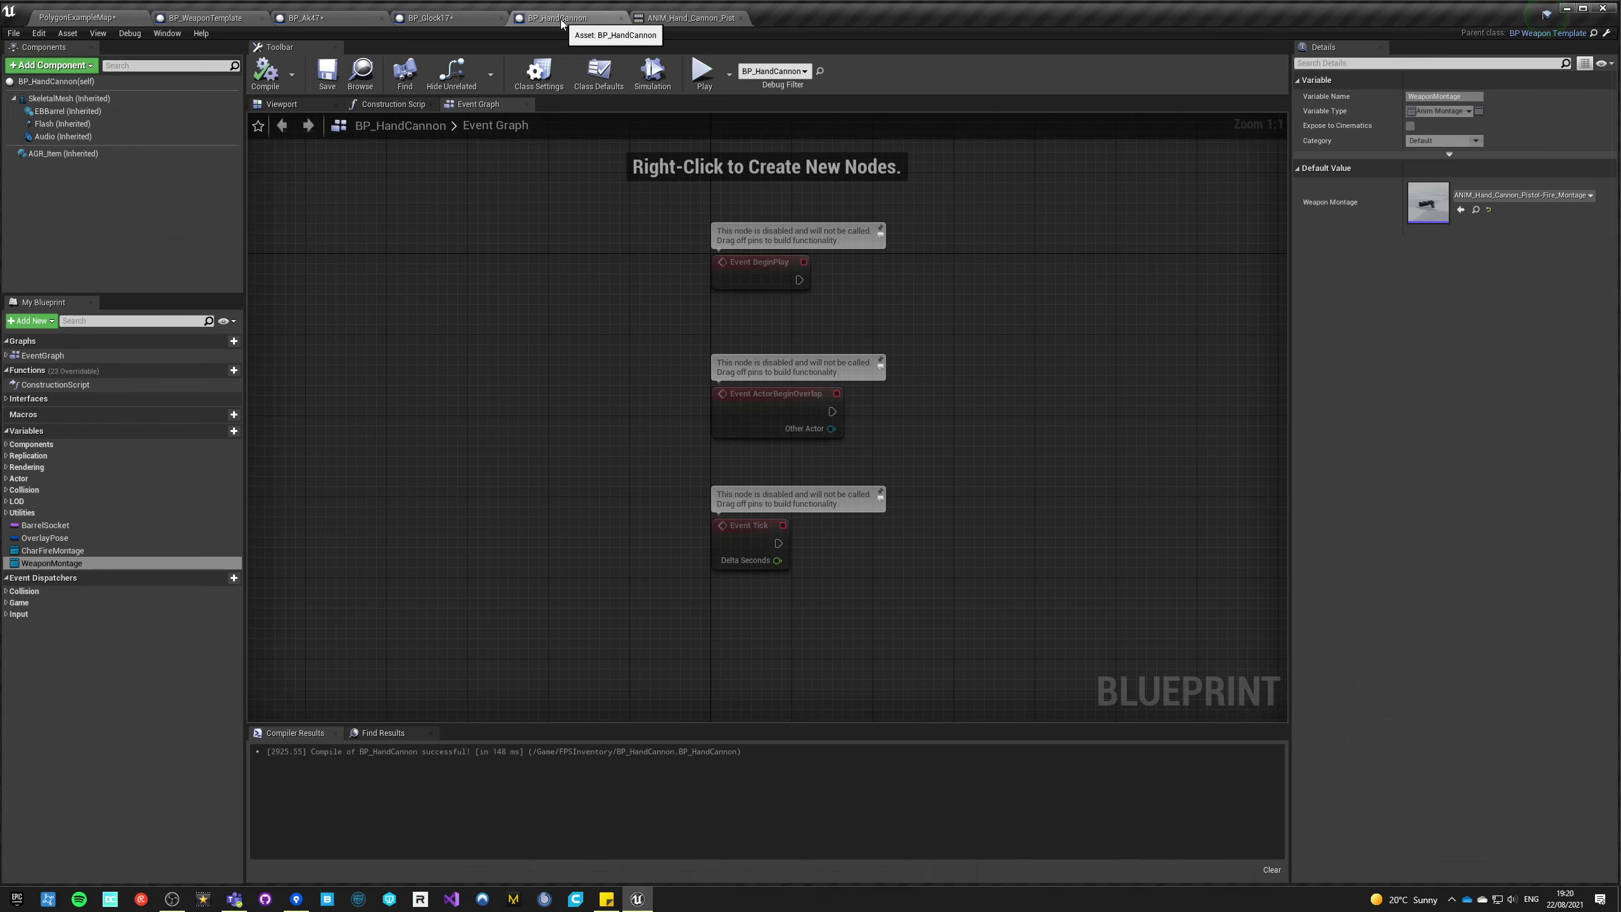
click(726, 16)
click(593, 18)
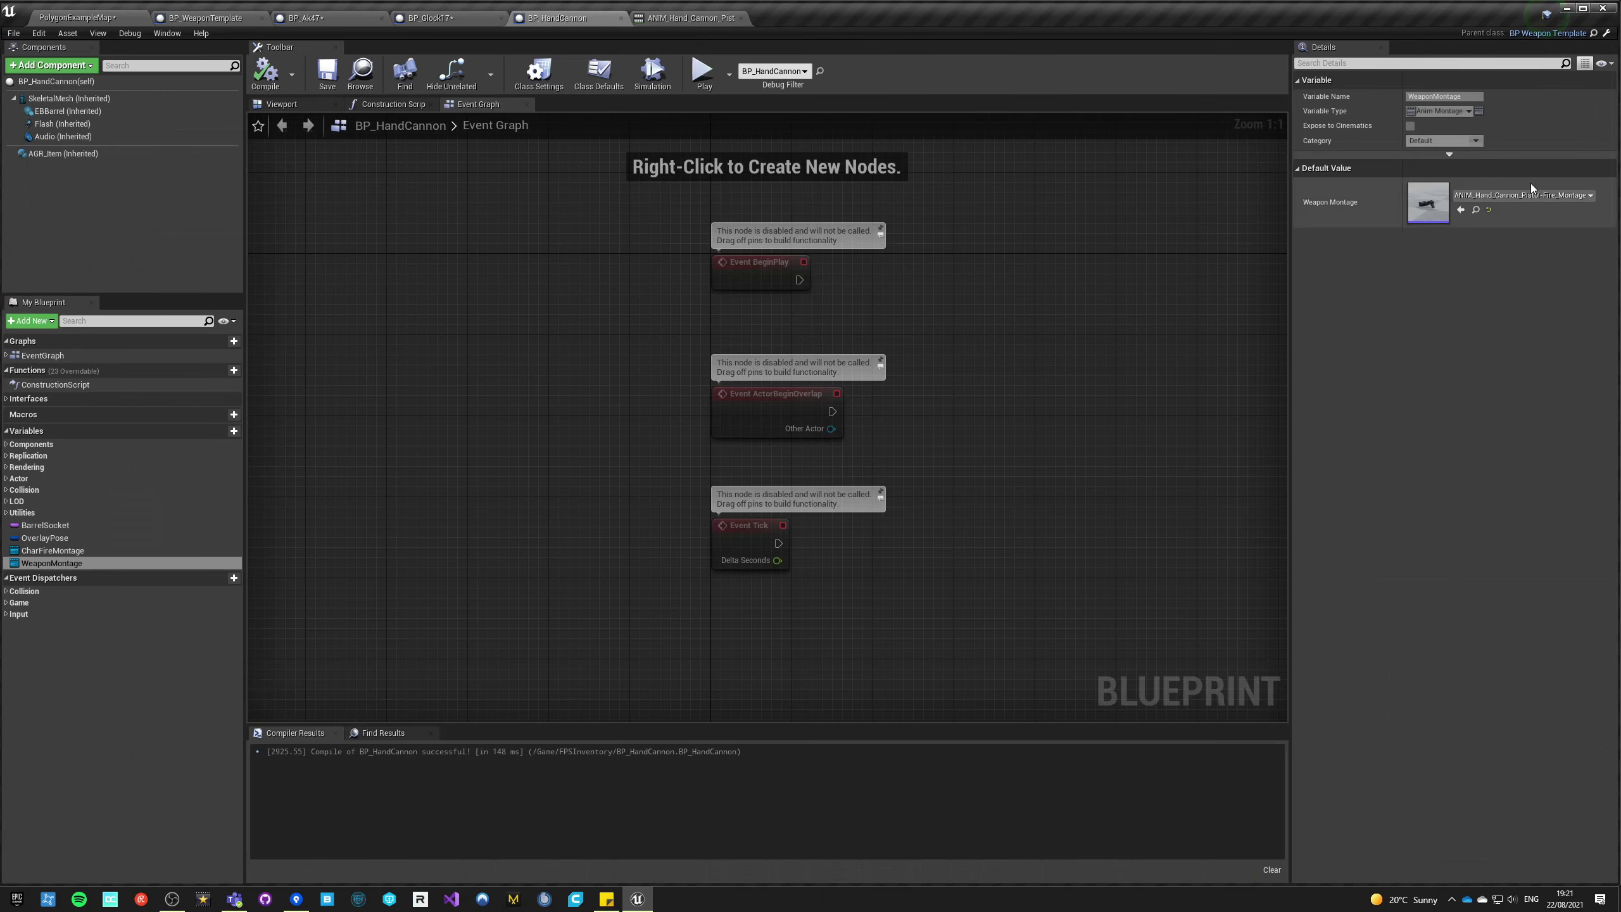
click(58, 551)
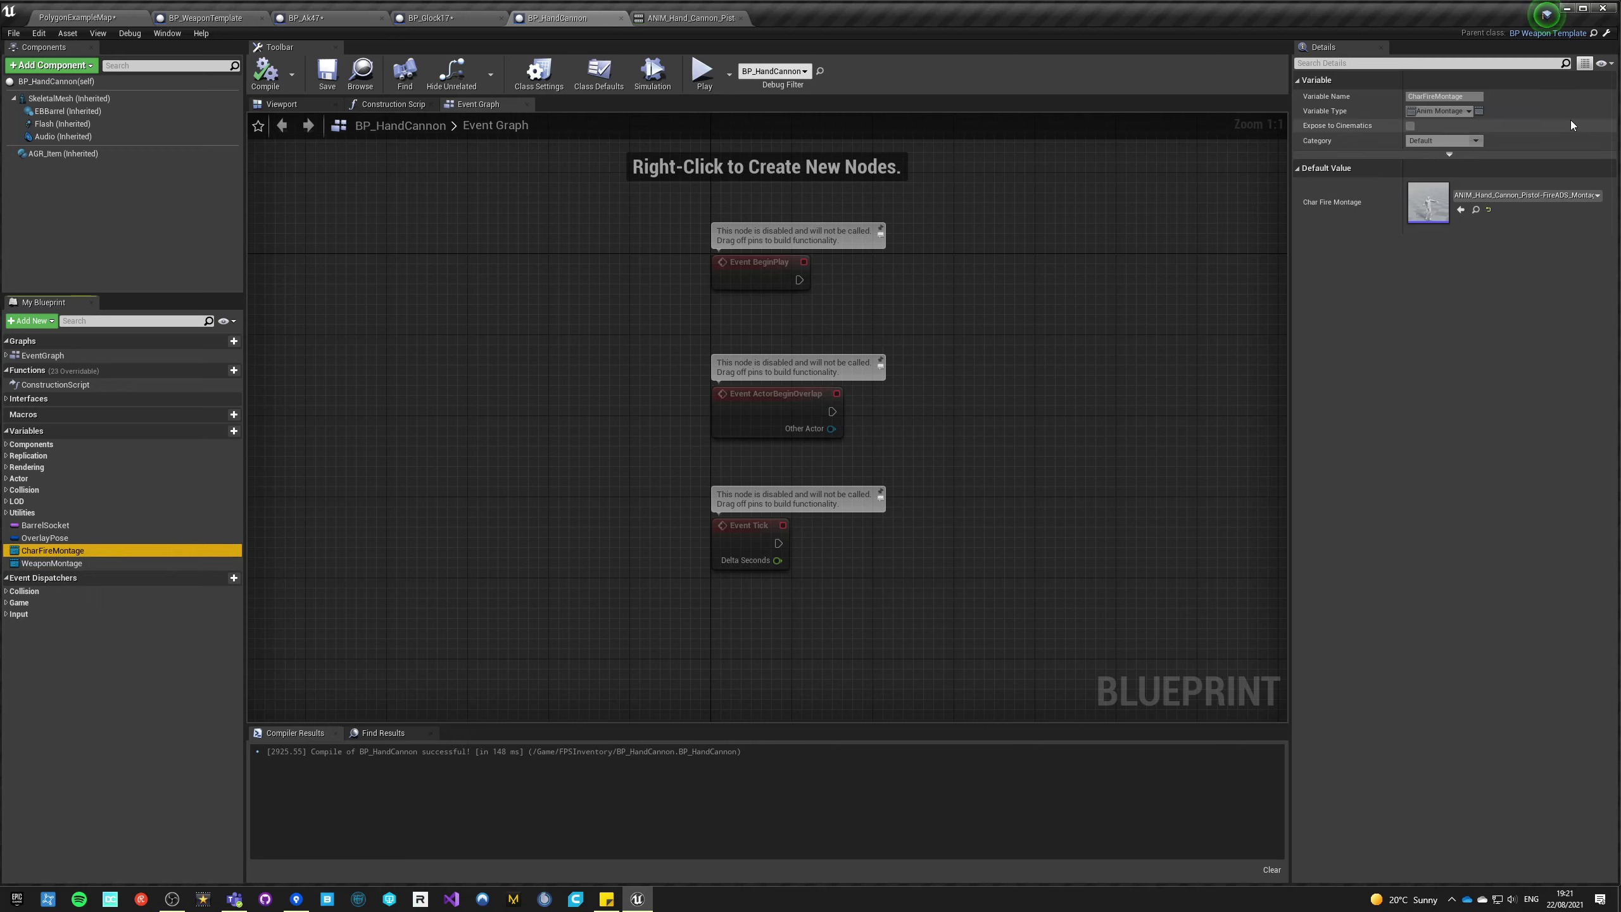
click(1476, 210)
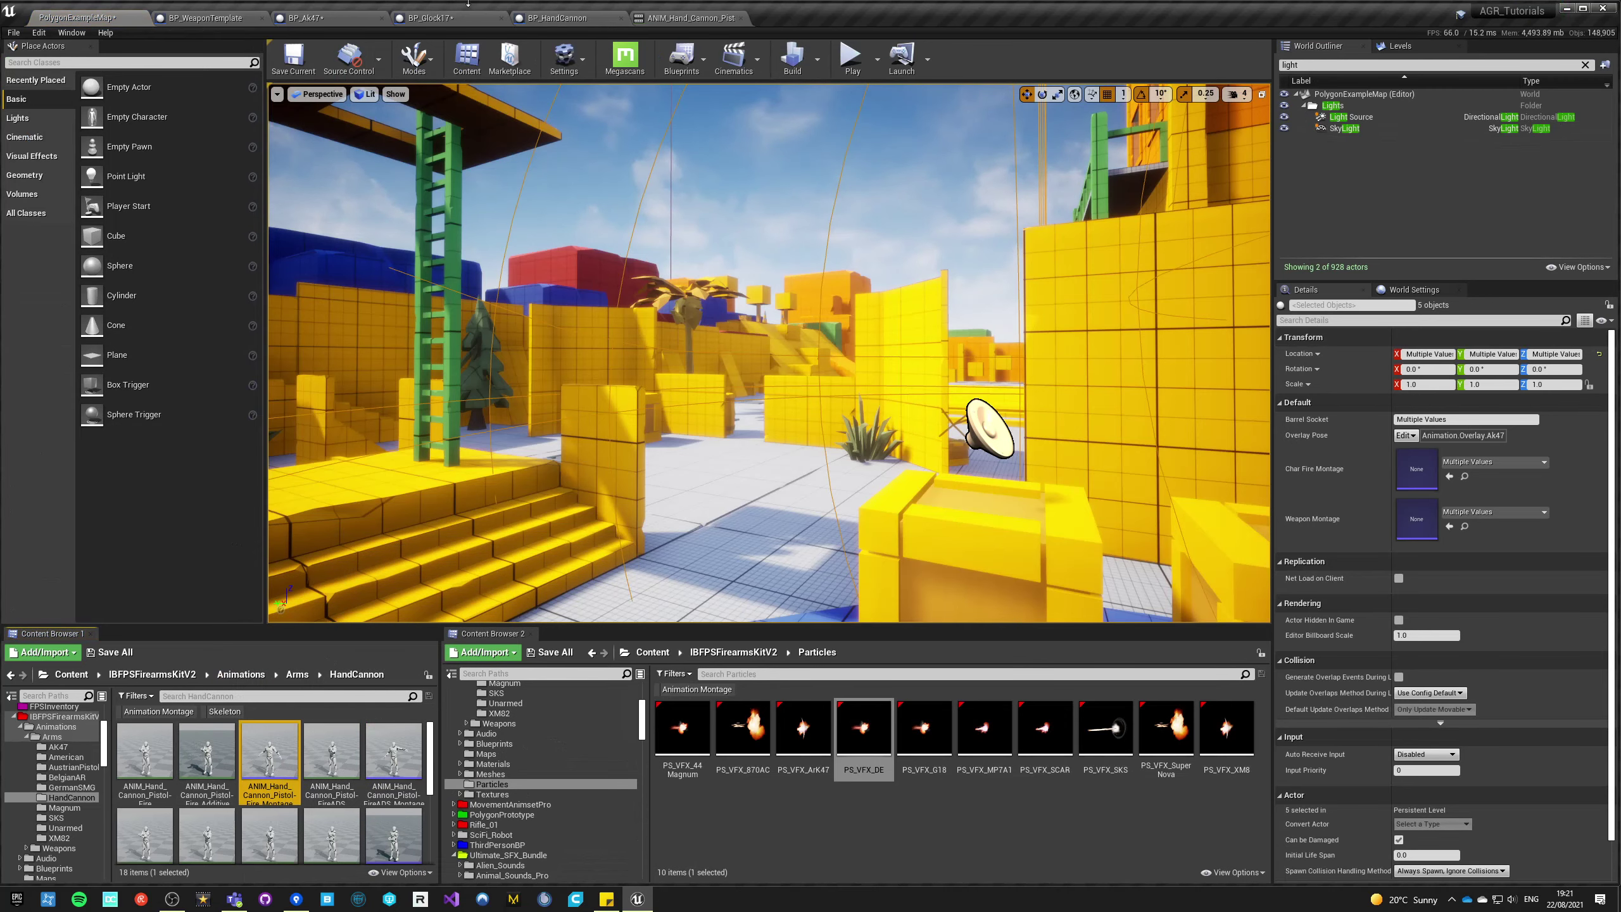
click(715, 18)
click(558, 18)
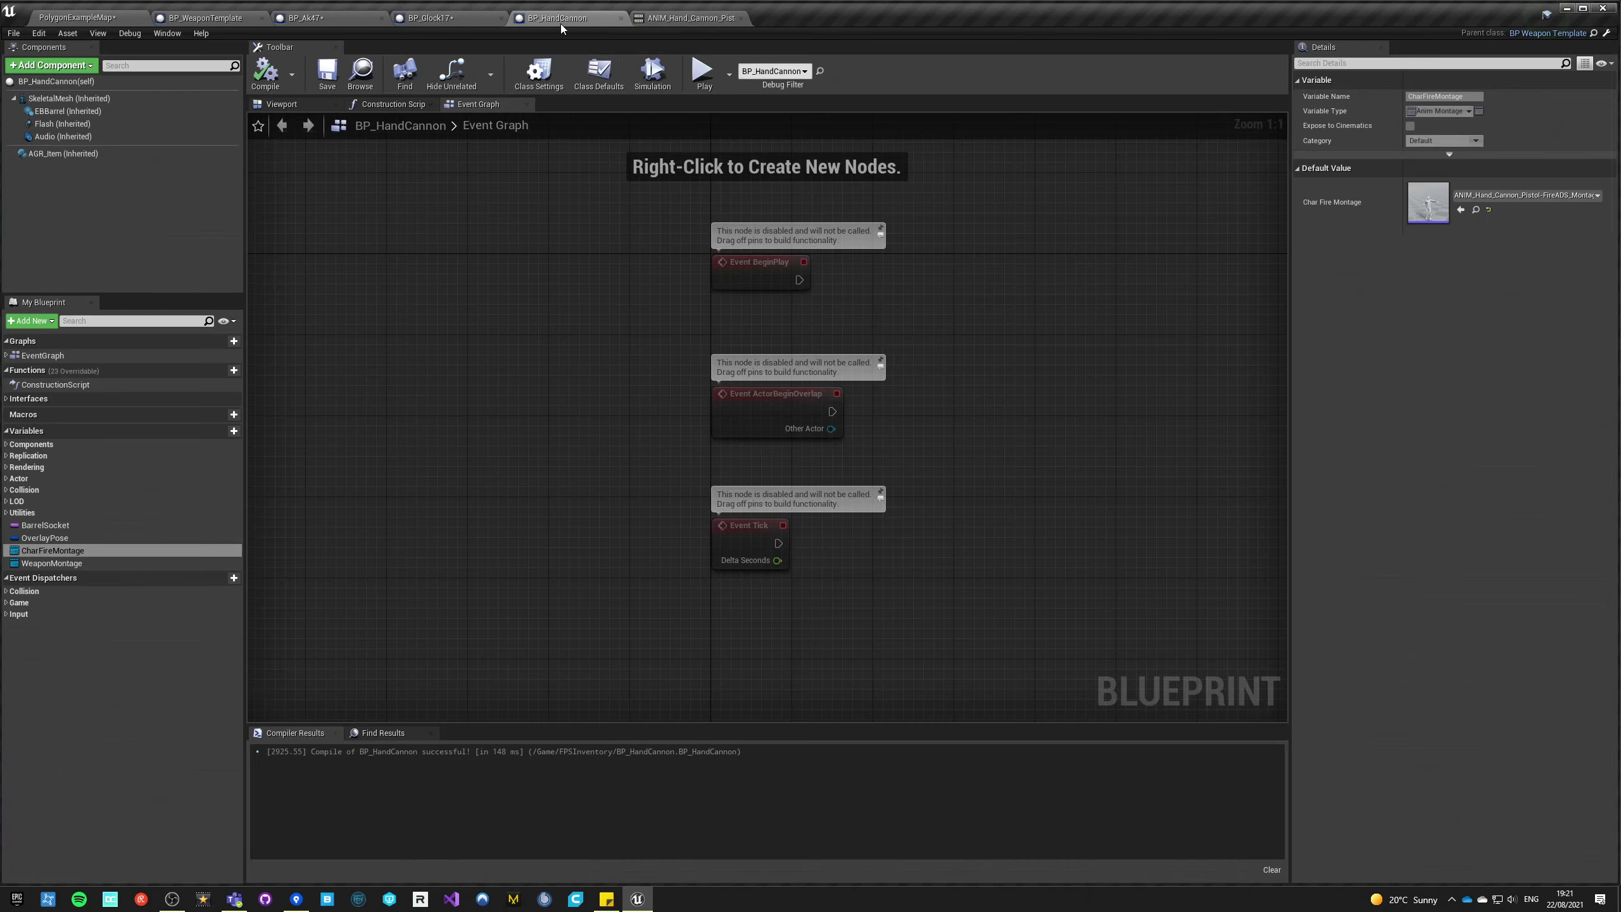
click(1460, 210)
click(93, 15)
key(ctrl+shift+s)
- Play the level, pick up the hand cannon, test firing it both aimed and from the hip, and stop the session
click(850, 58)
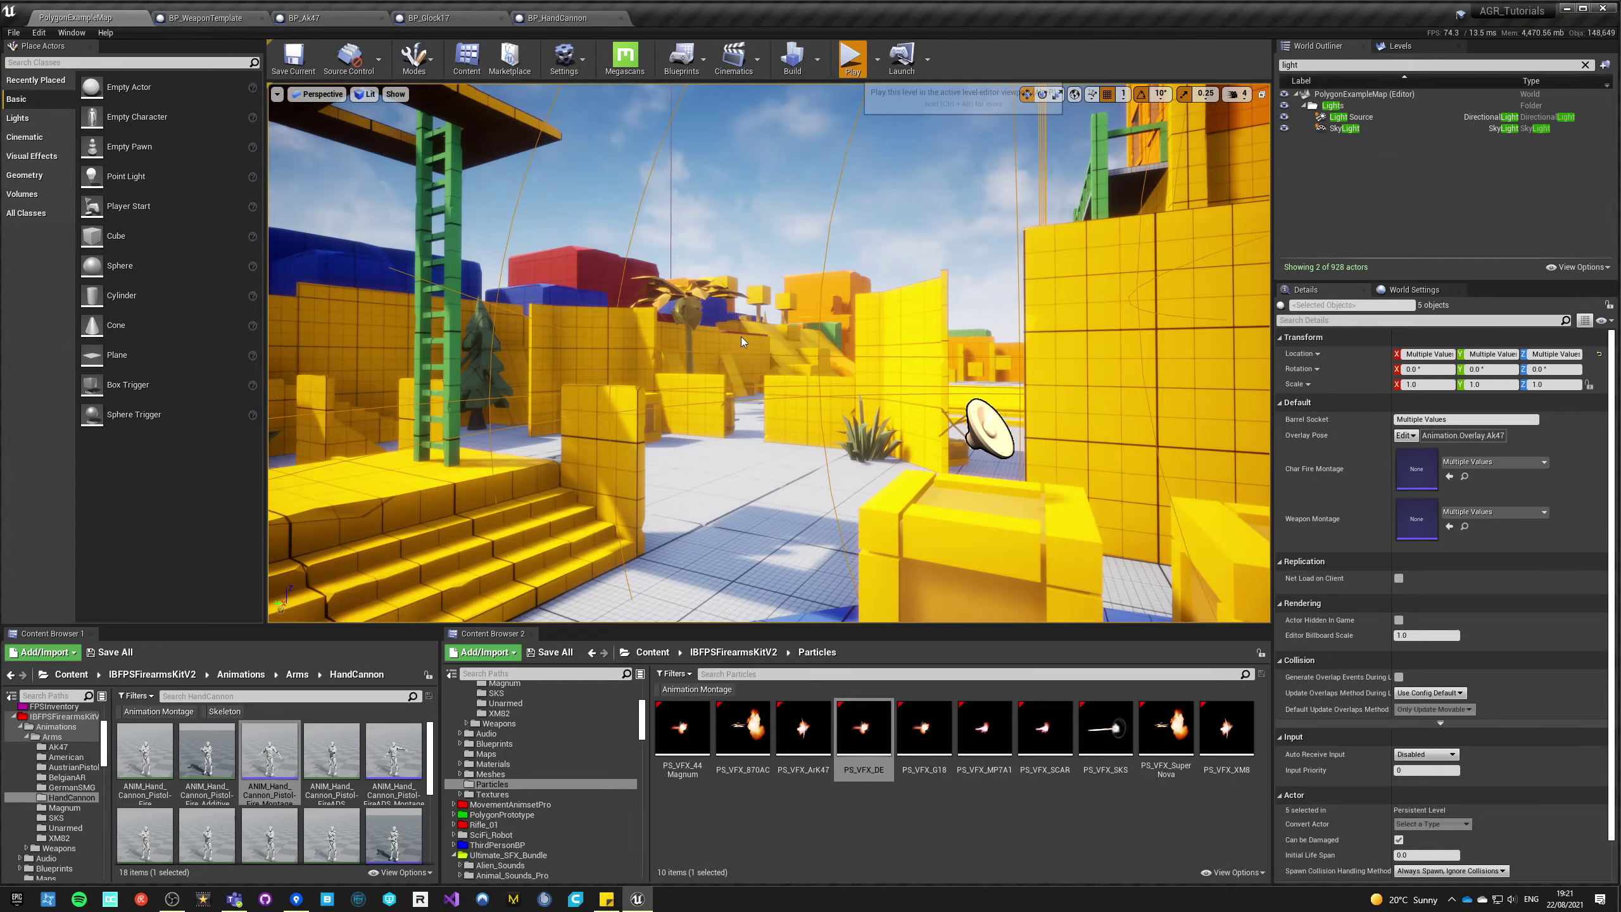
key(e)
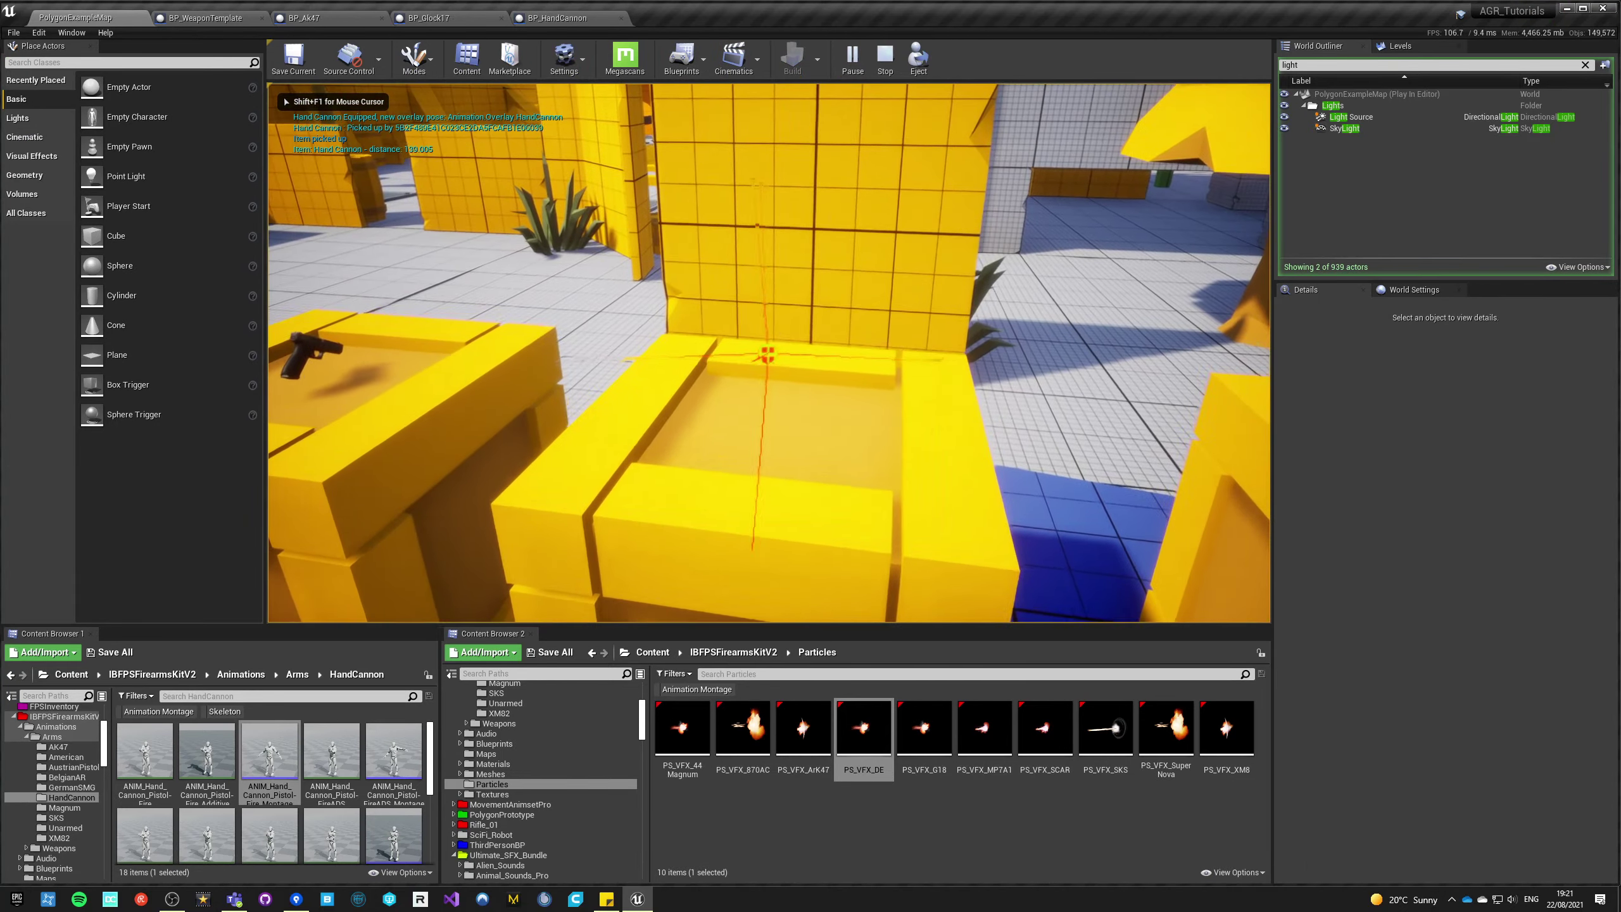
click(769, 353)
key(w)
right_click(769, 352)
click(769, 353)
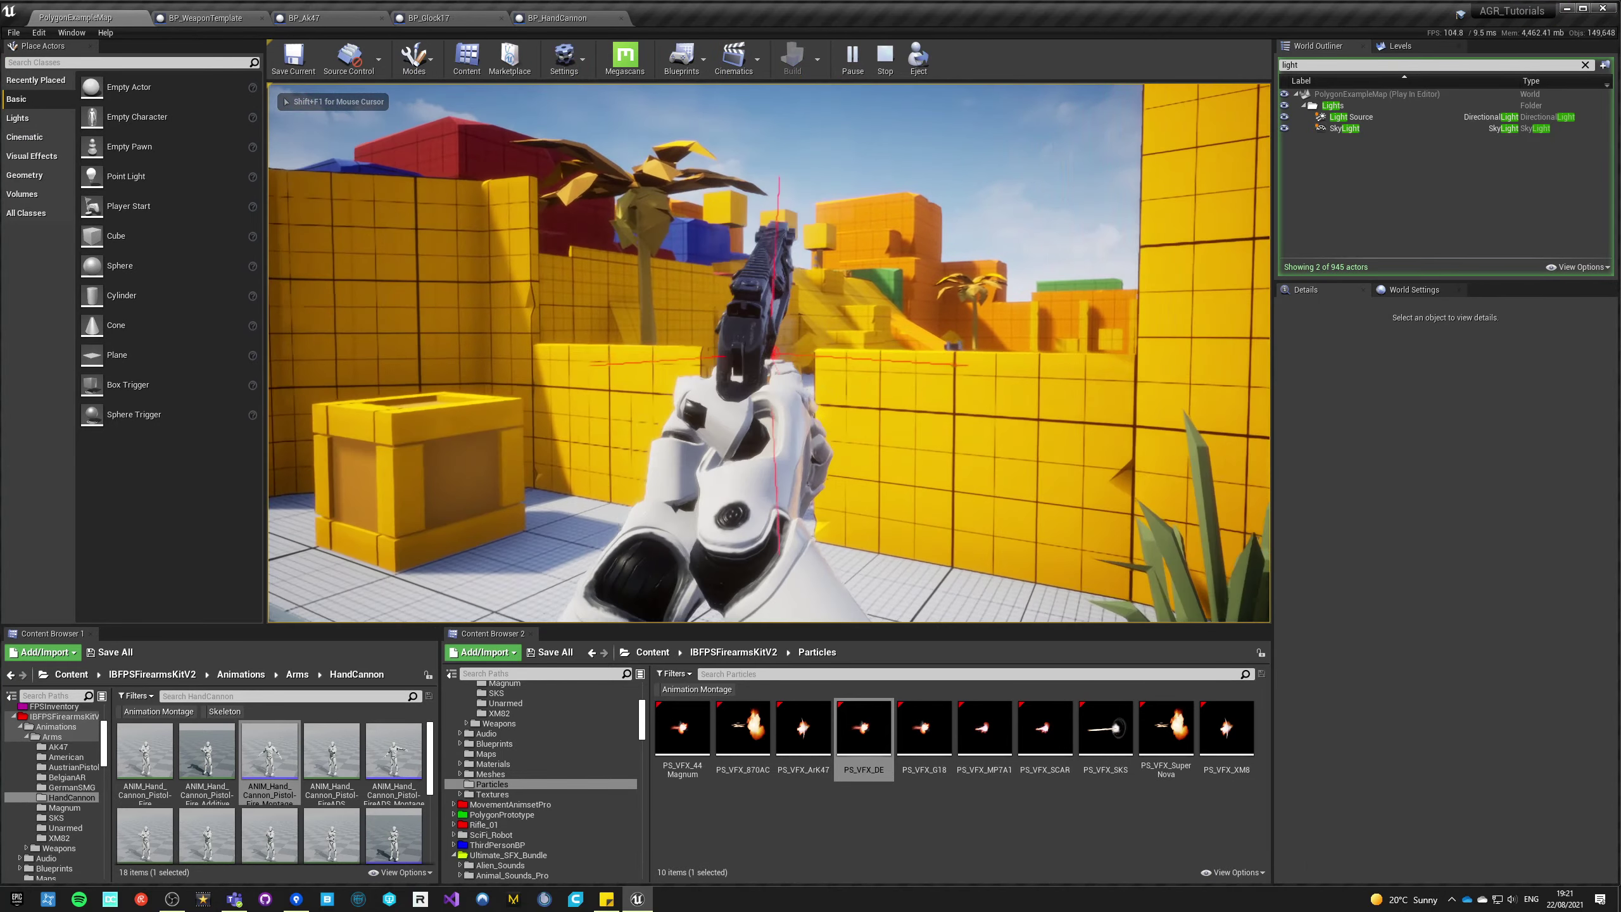
click(769, 353)
click(769, 353)
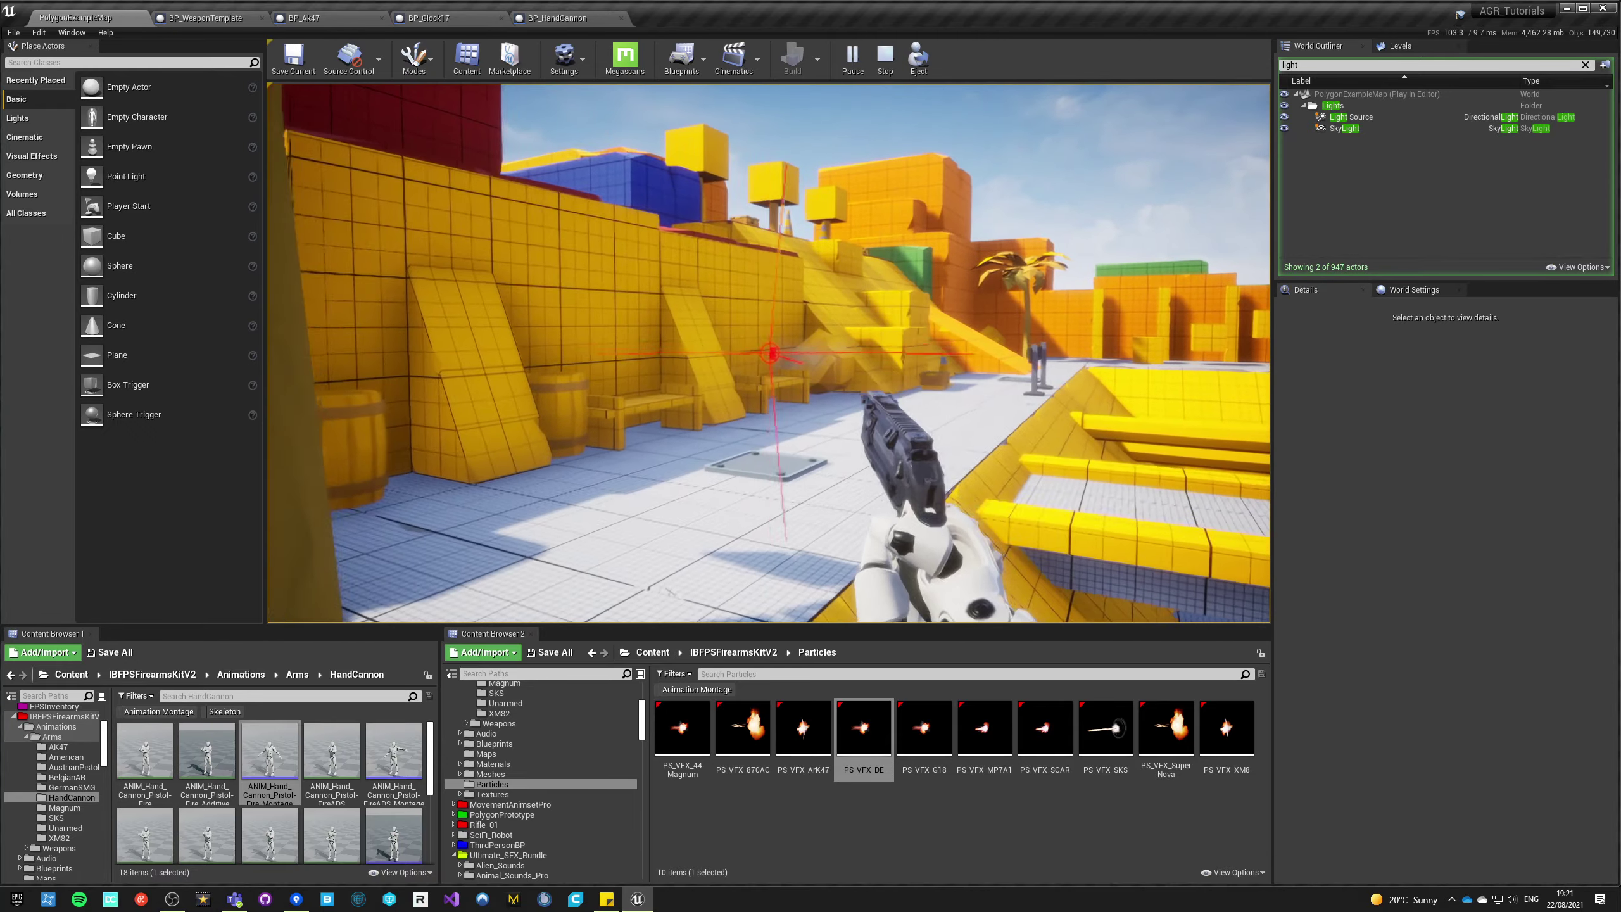
key(w)
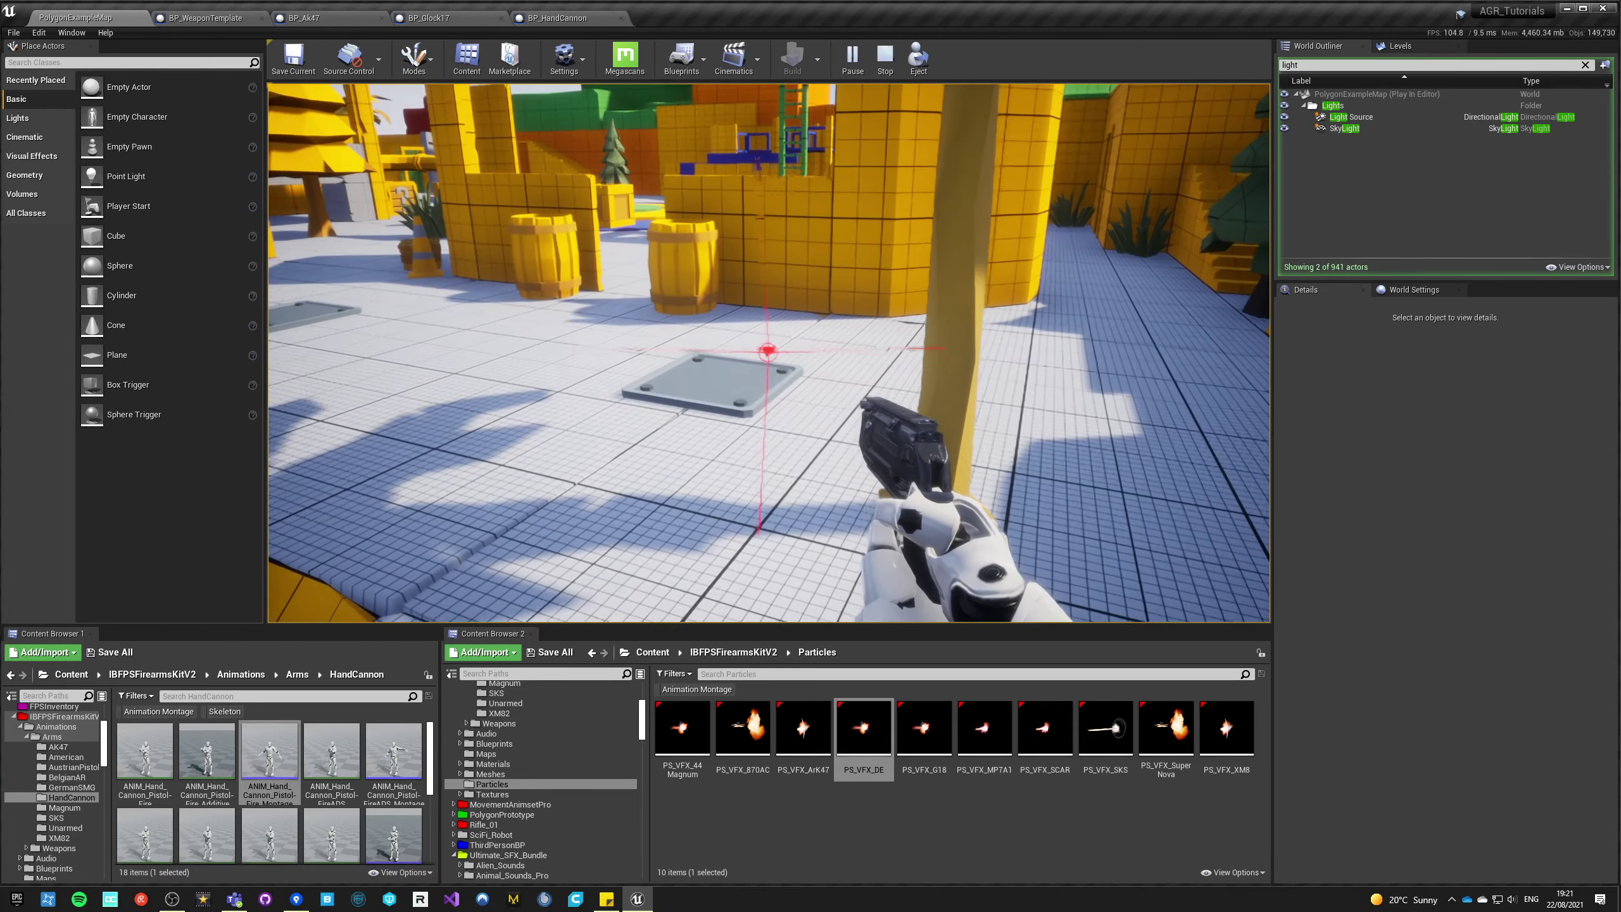
key(Escape)
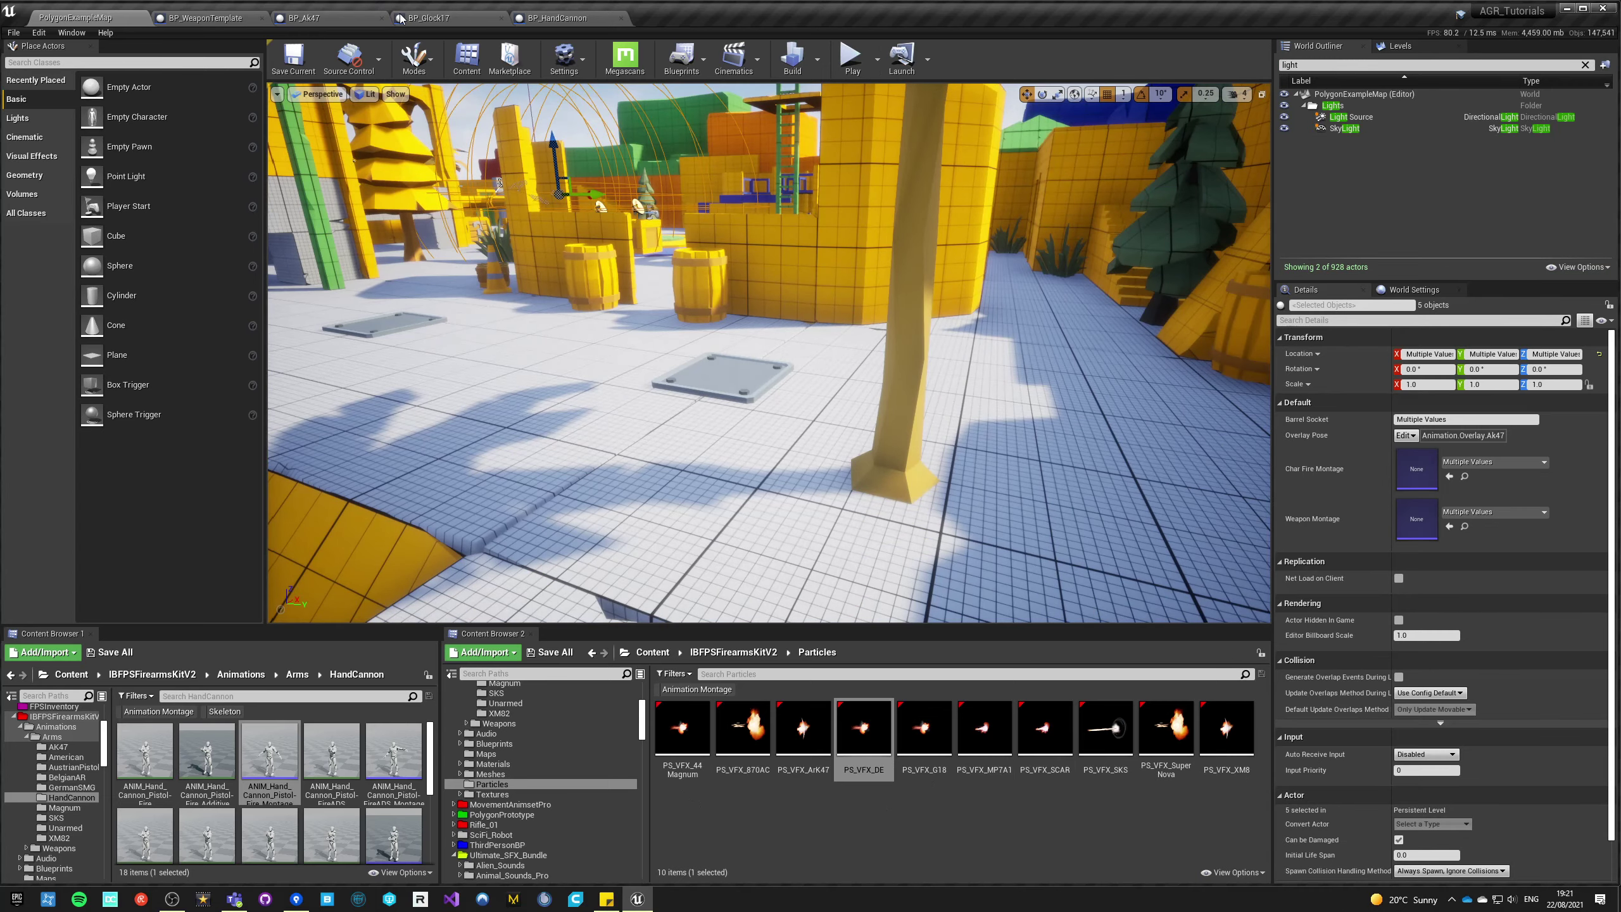
- Close BP_HandCannon, check the particle template of BP_Glock17's Flash component, and select its Audio component
click(574, 19)
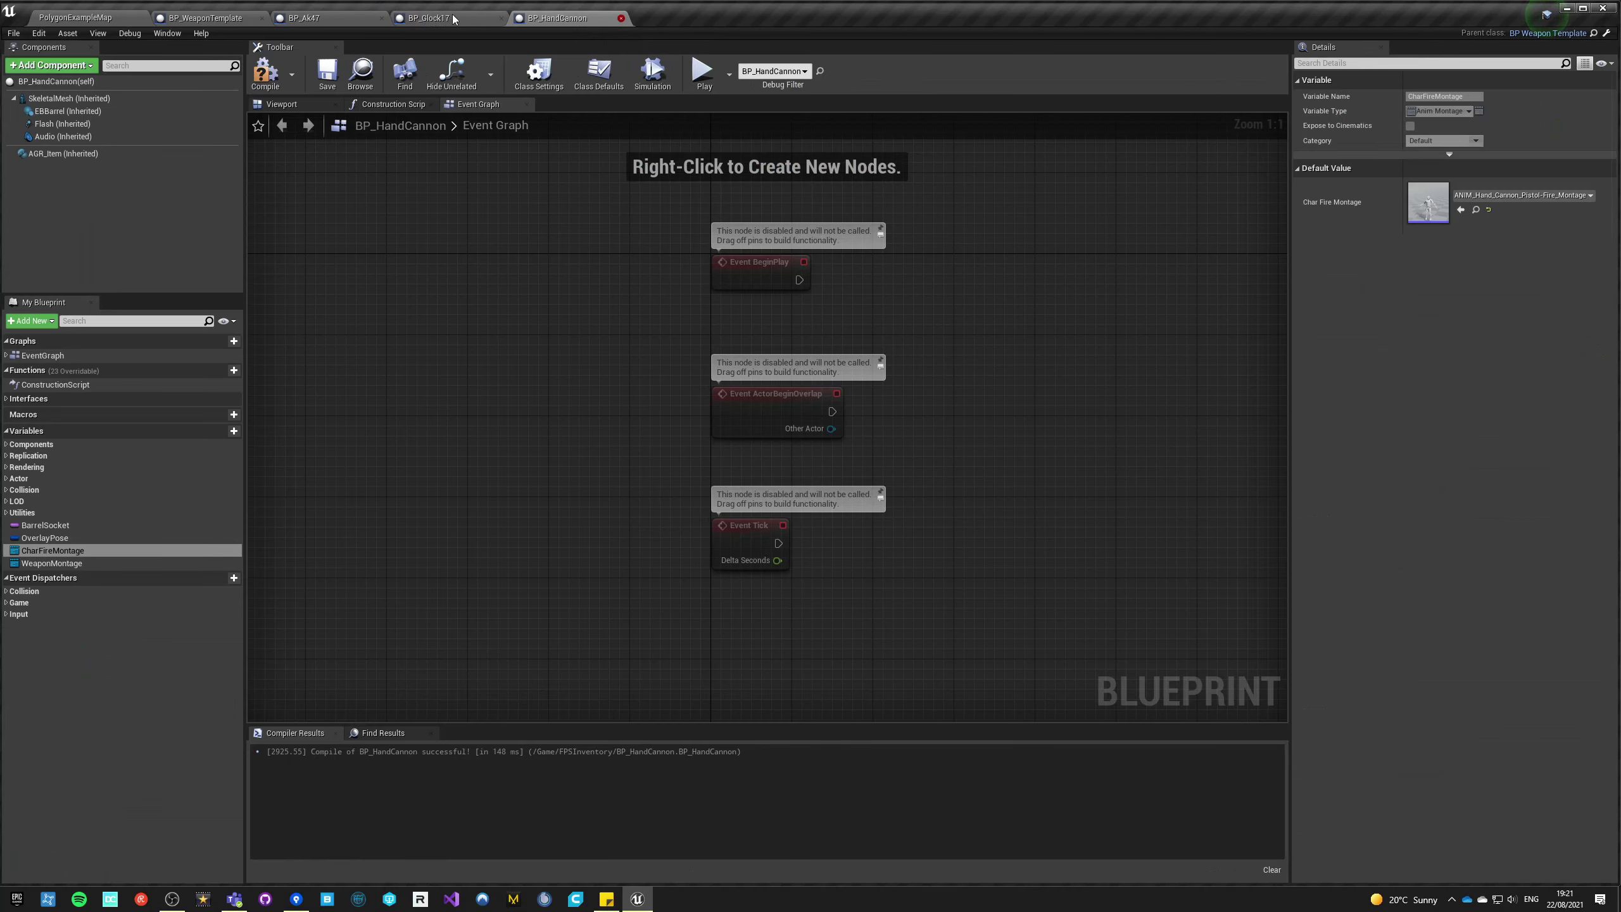
click(429, 19)
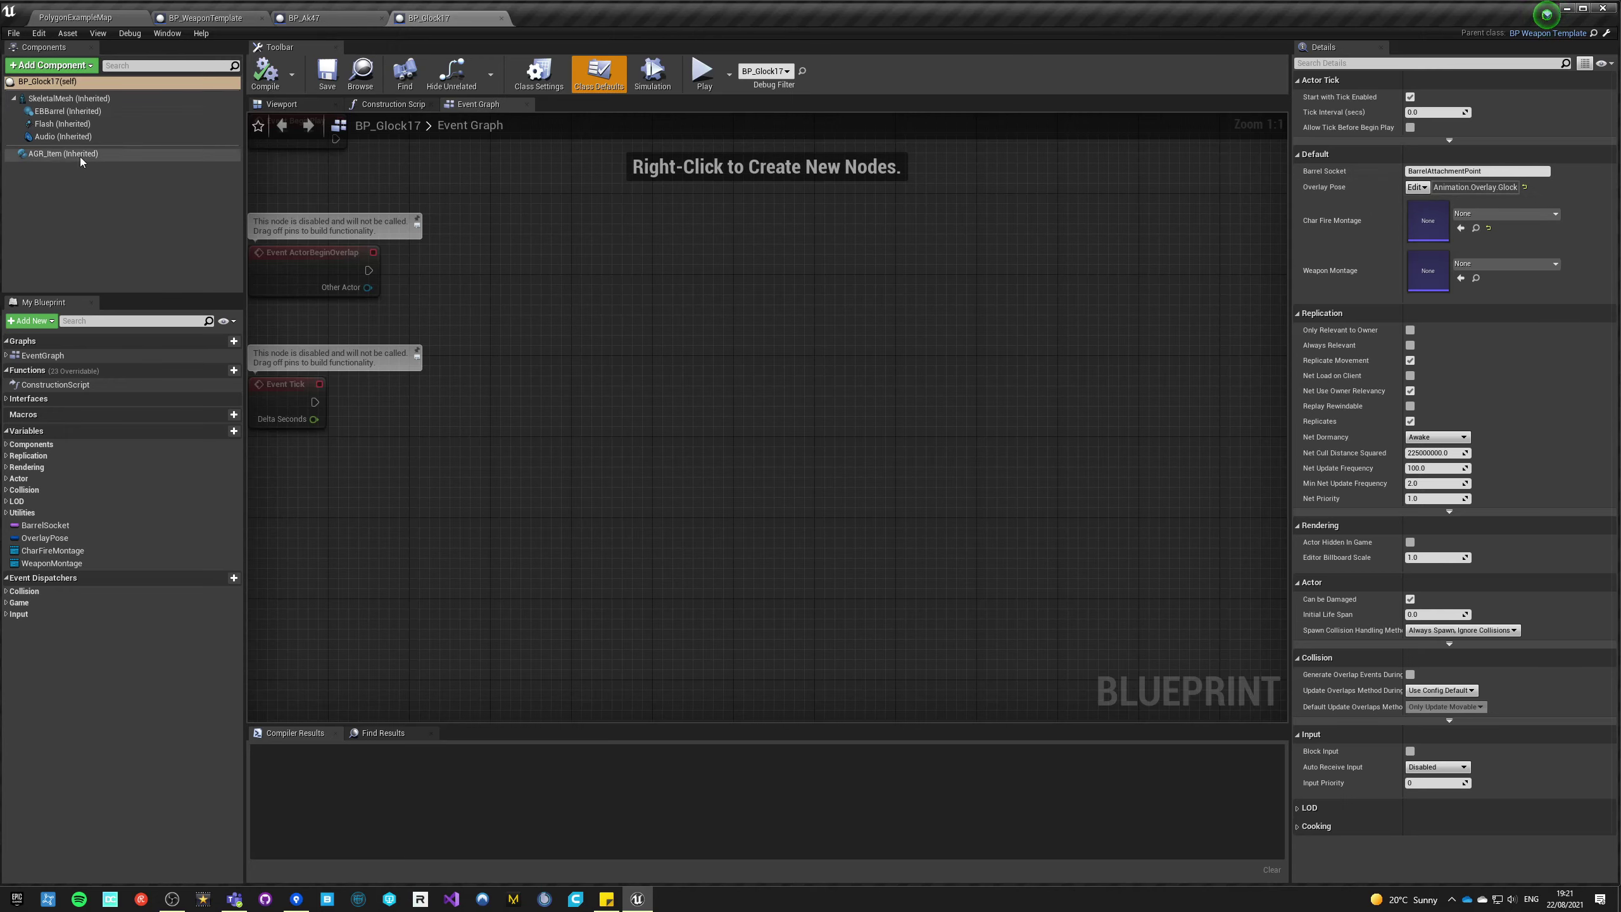
click(50, 125)
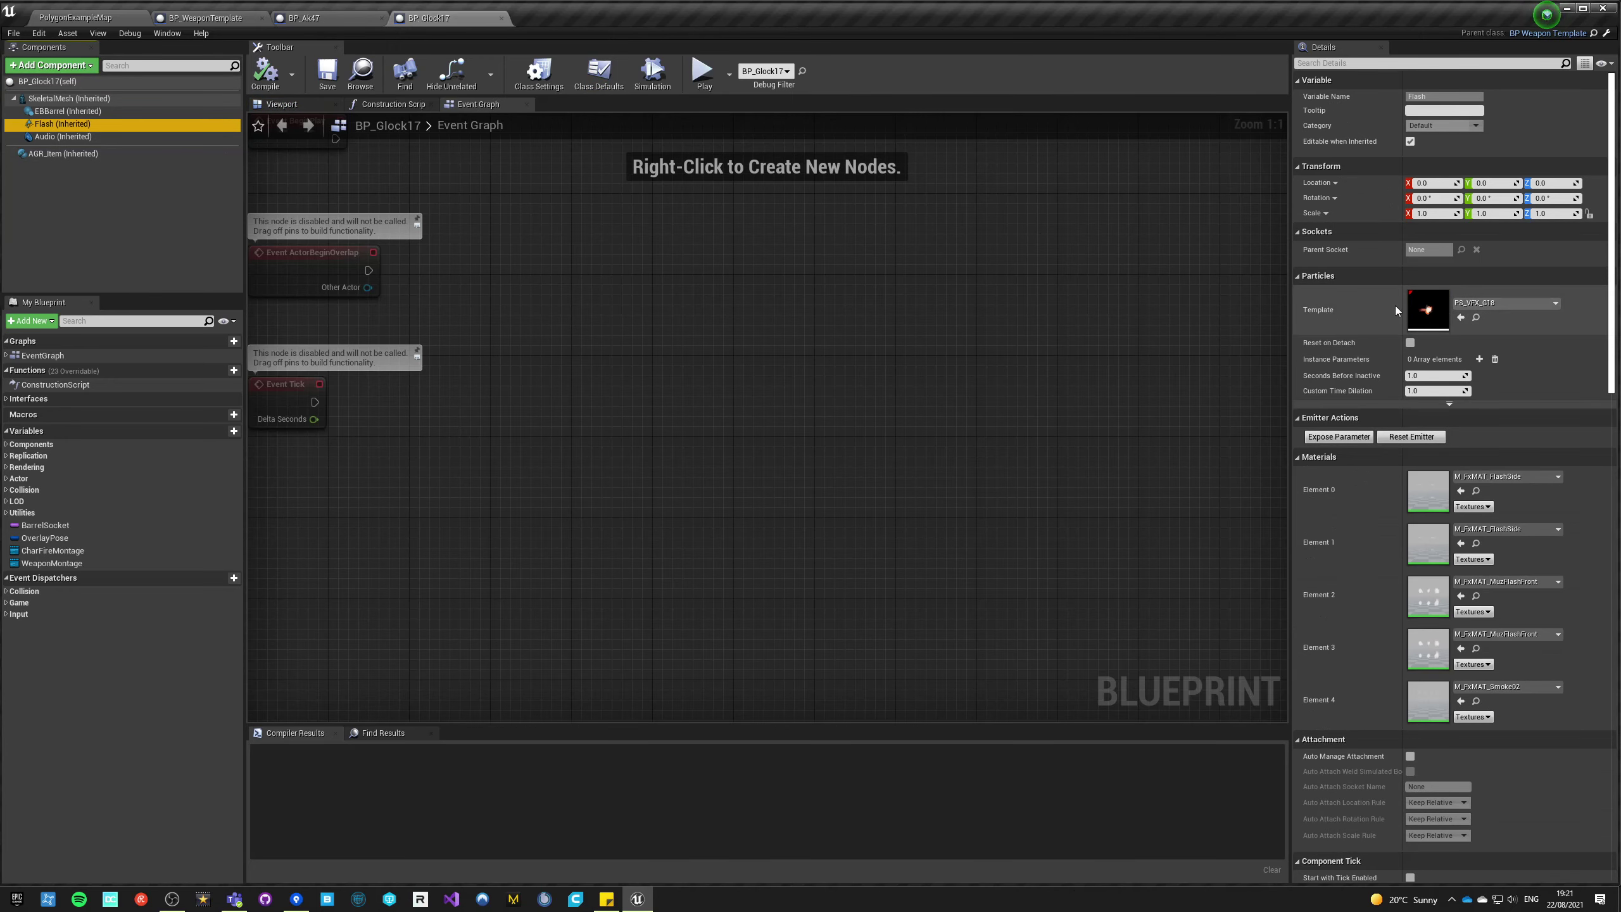
click(51, 137)
- Browse the project content to Ultimate_SFX_Bundle/Real_Recorded_Guns/Cues/Guns/Pistol_01
click(75, 17)
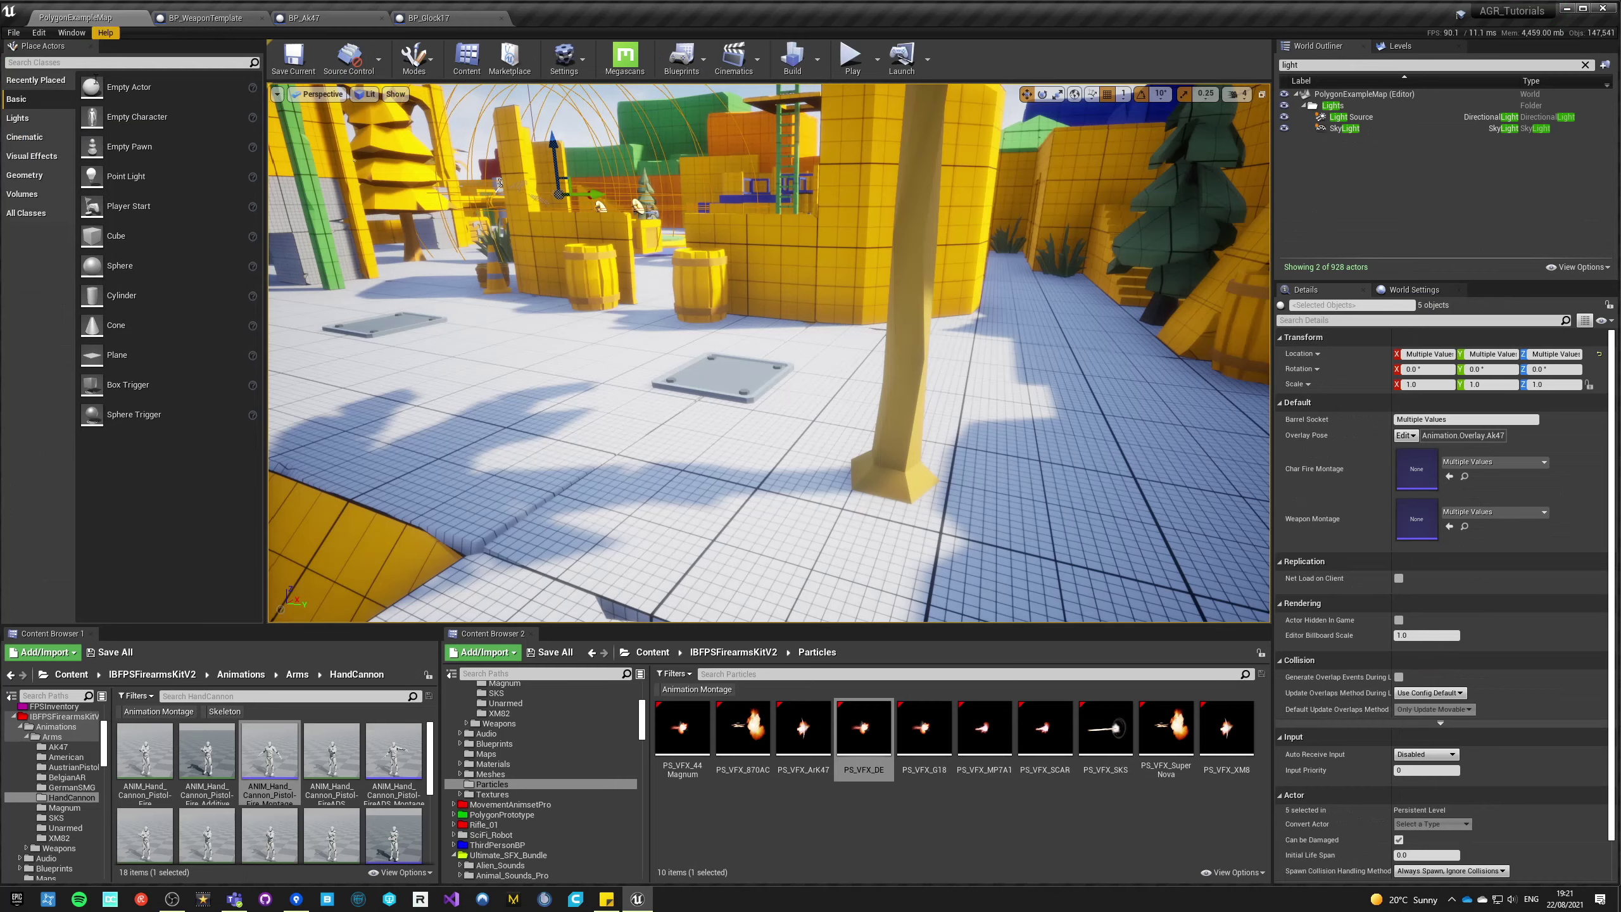
click(83, 676)
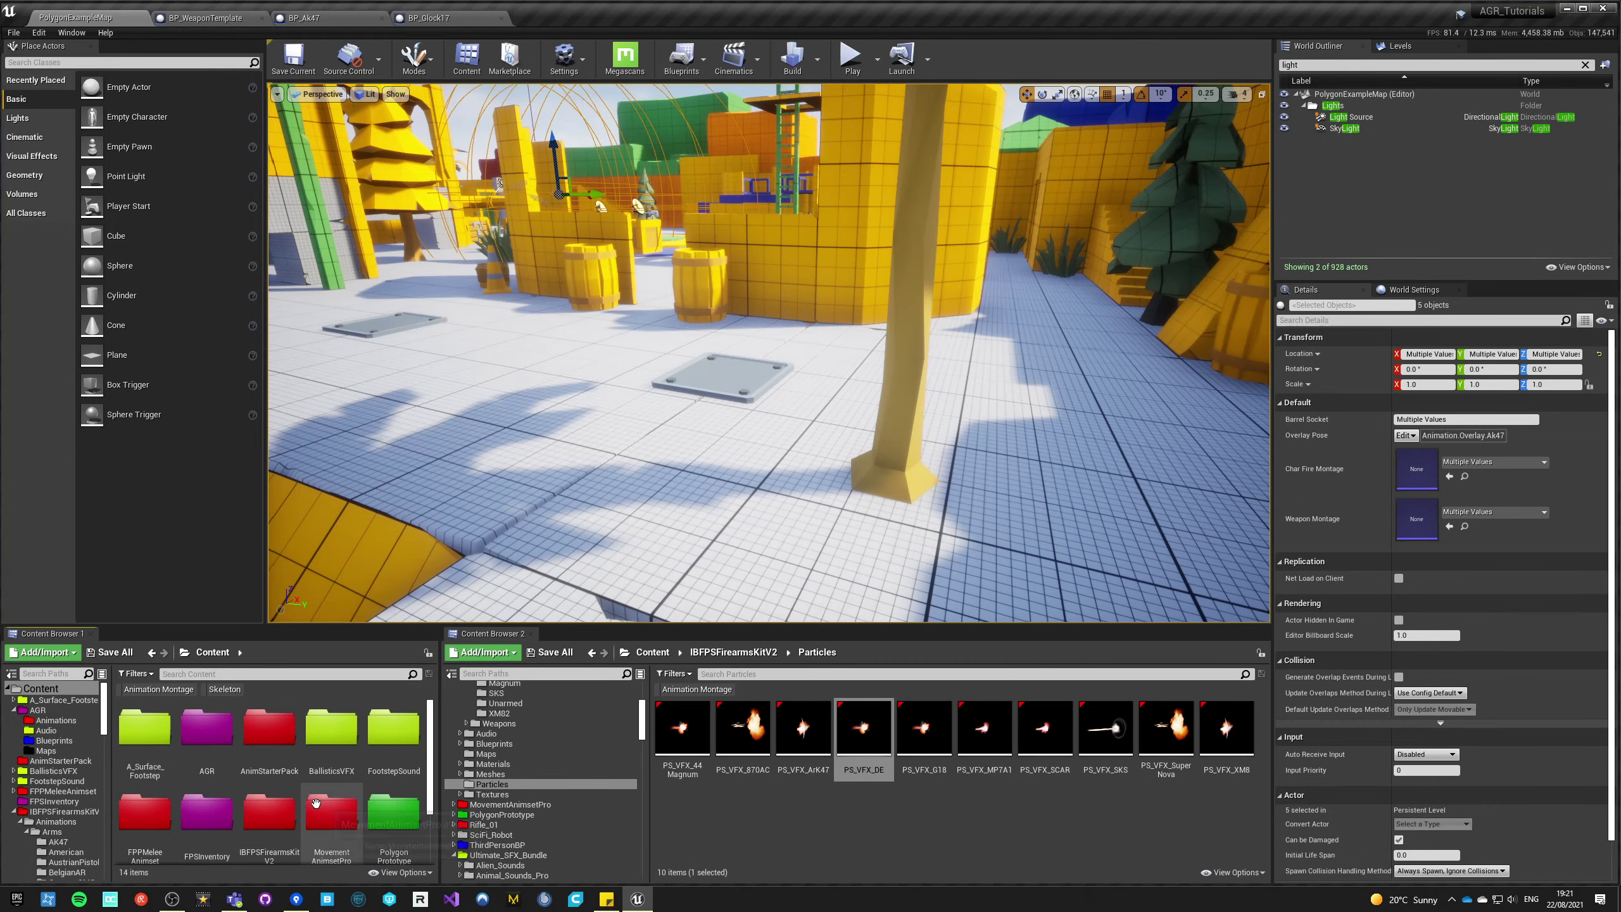
double_click(366, 802)
scroll(335, 811, down, 5)
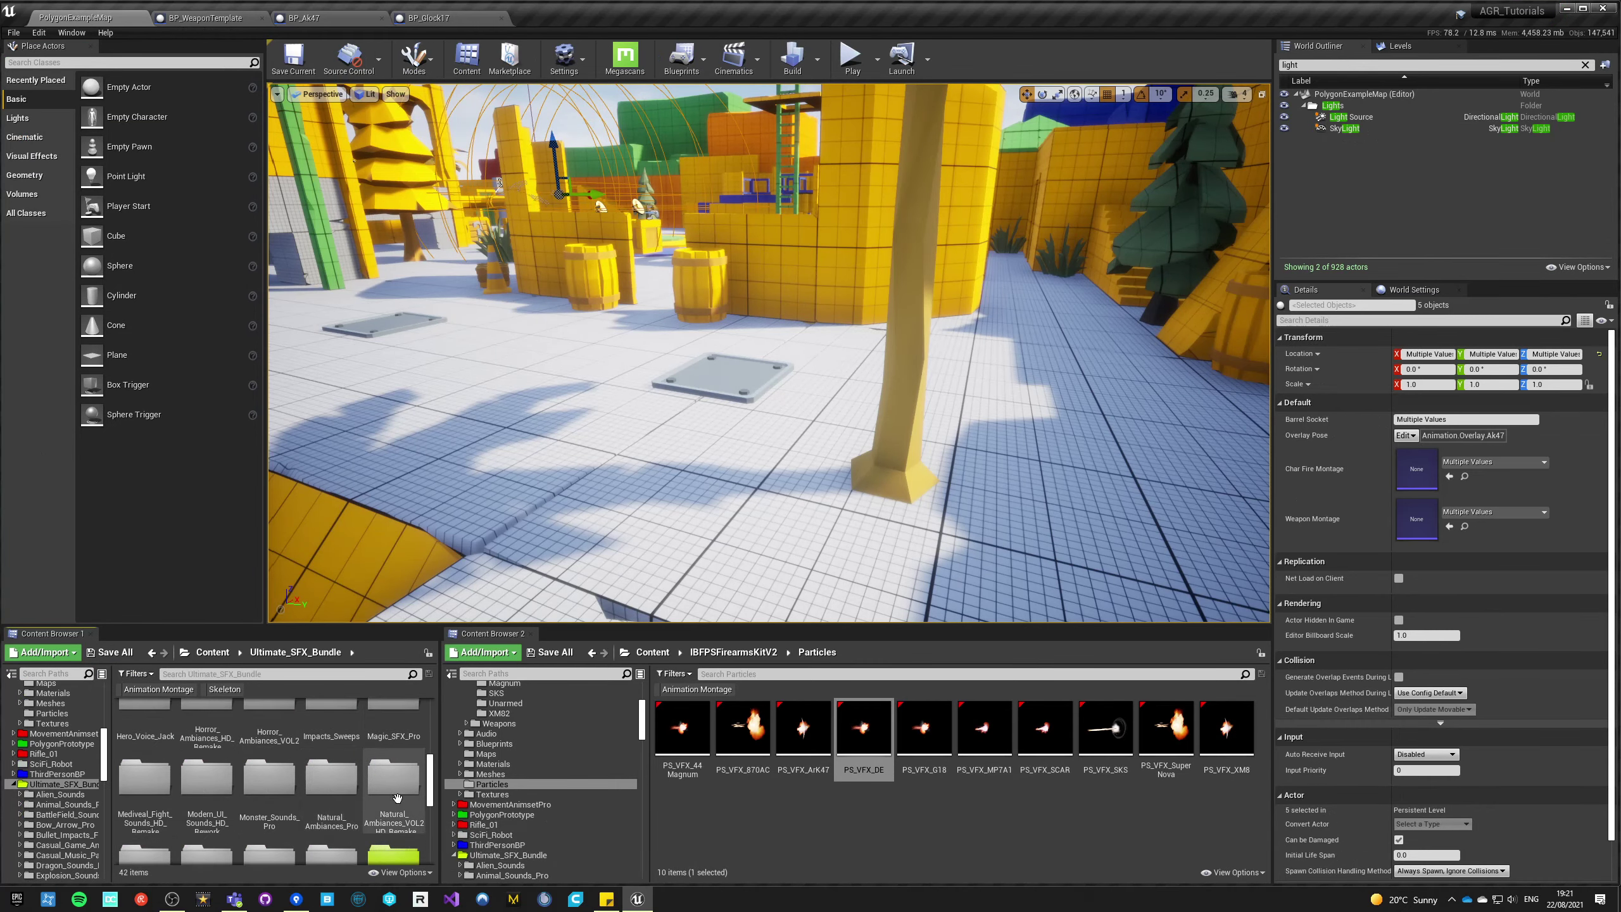
double_click(385, 803)
double_click(146, 754)
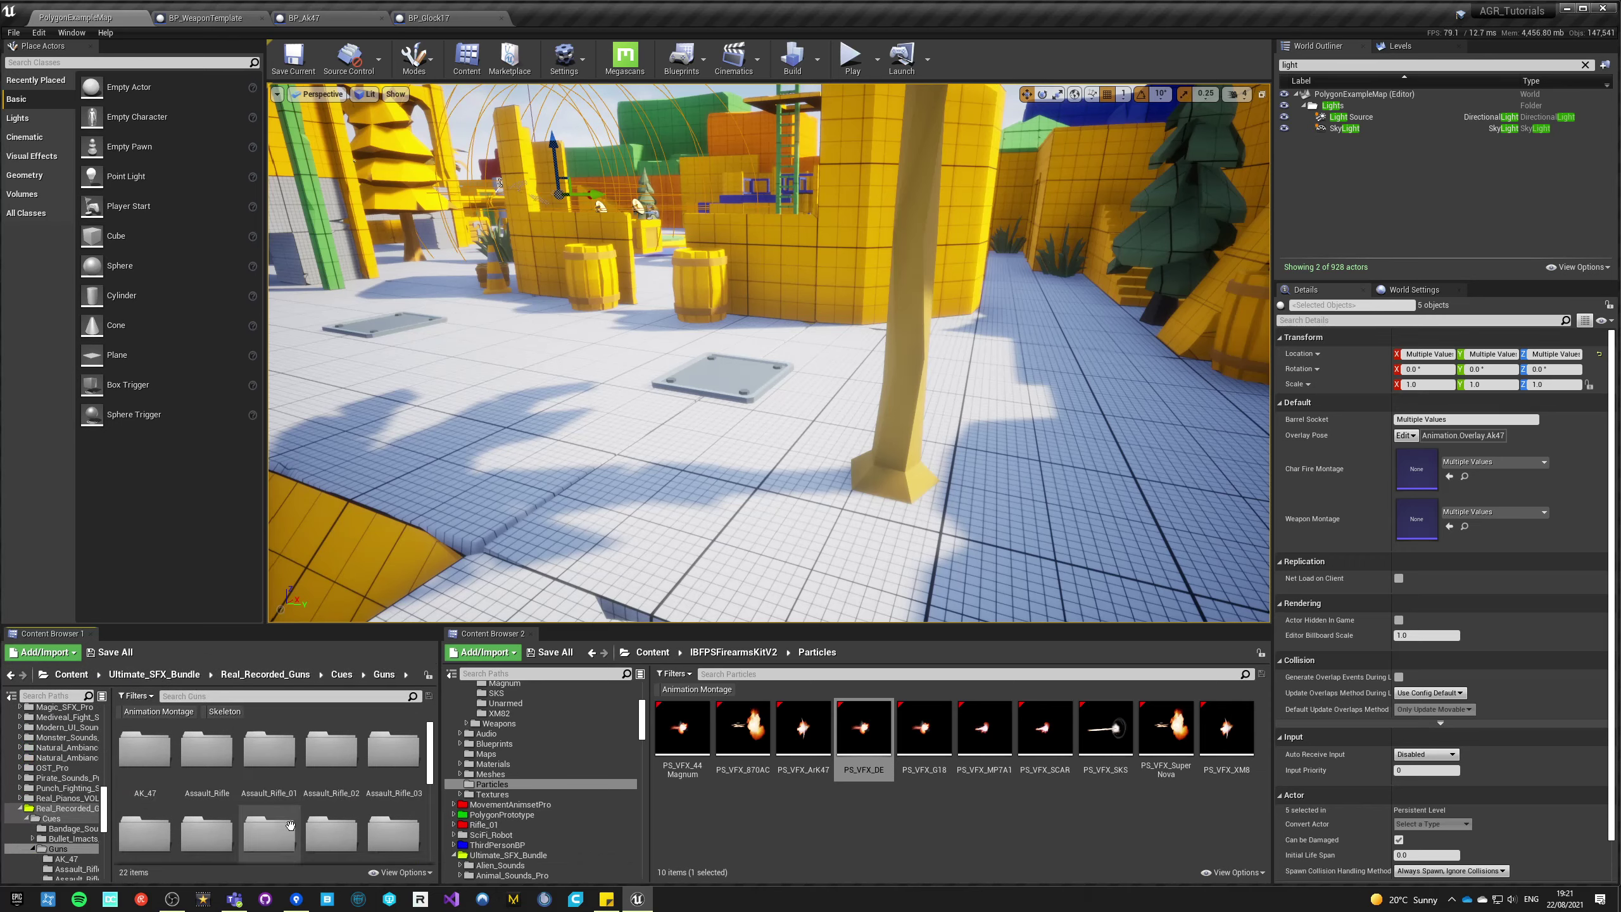
double_click(269, 753)
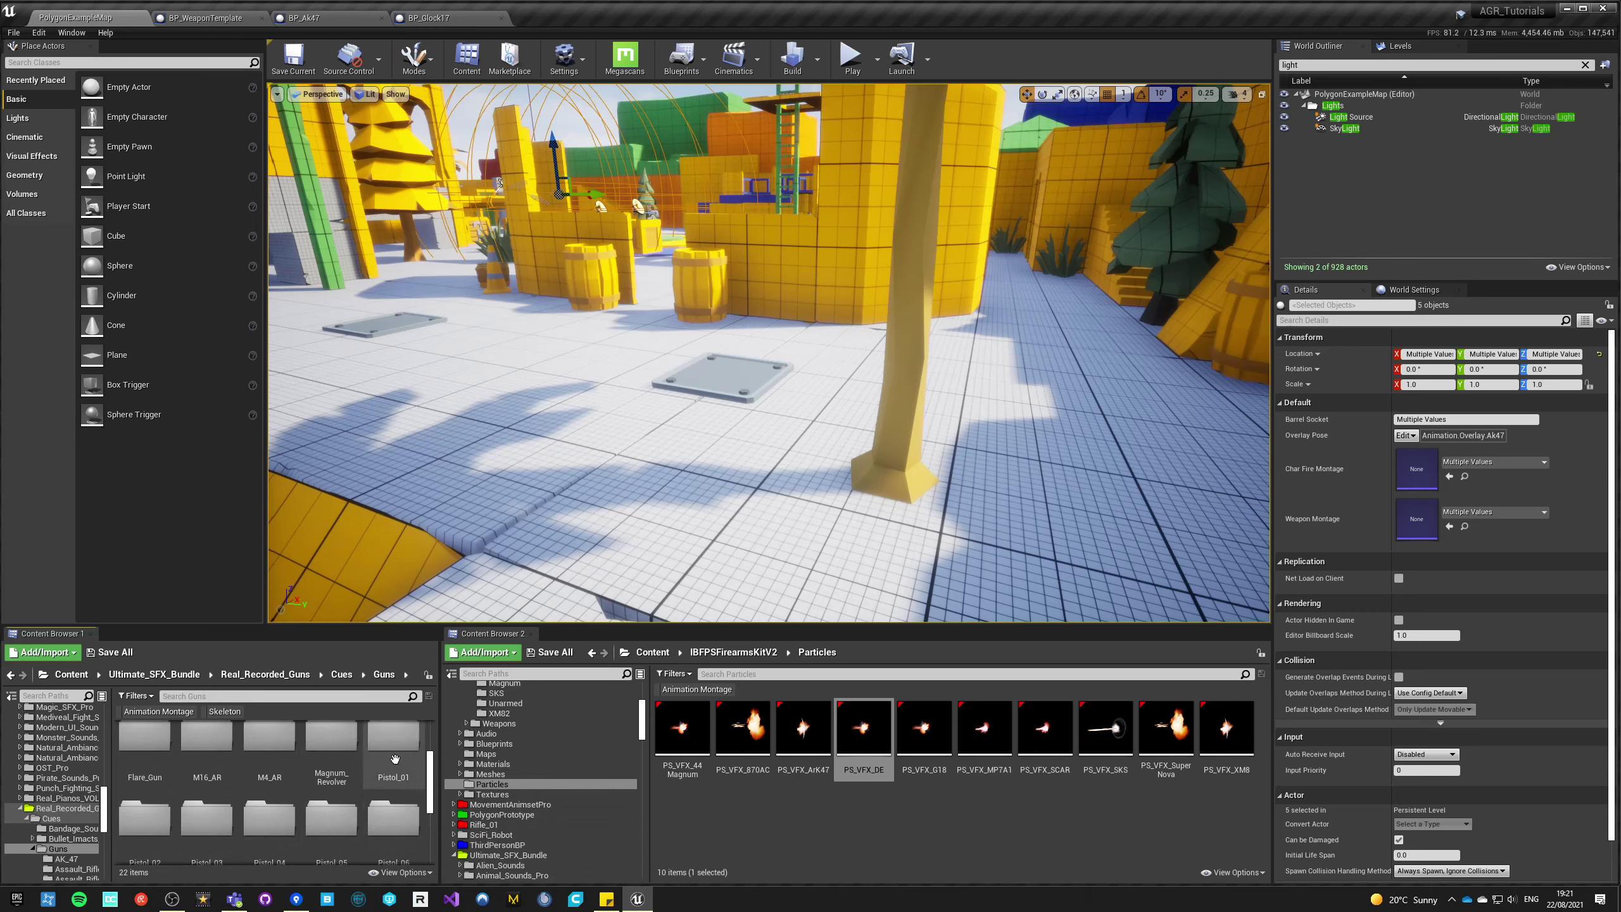
double_click(393, 740)
- Audition the pistol single-shot cues and assign Pistol_Single_Shot_Cue as the sound of BP_Glock17's Audio component
scroll(342, 827, up, 1)
scroll(342, 826, down, 2)
click(209, 815)
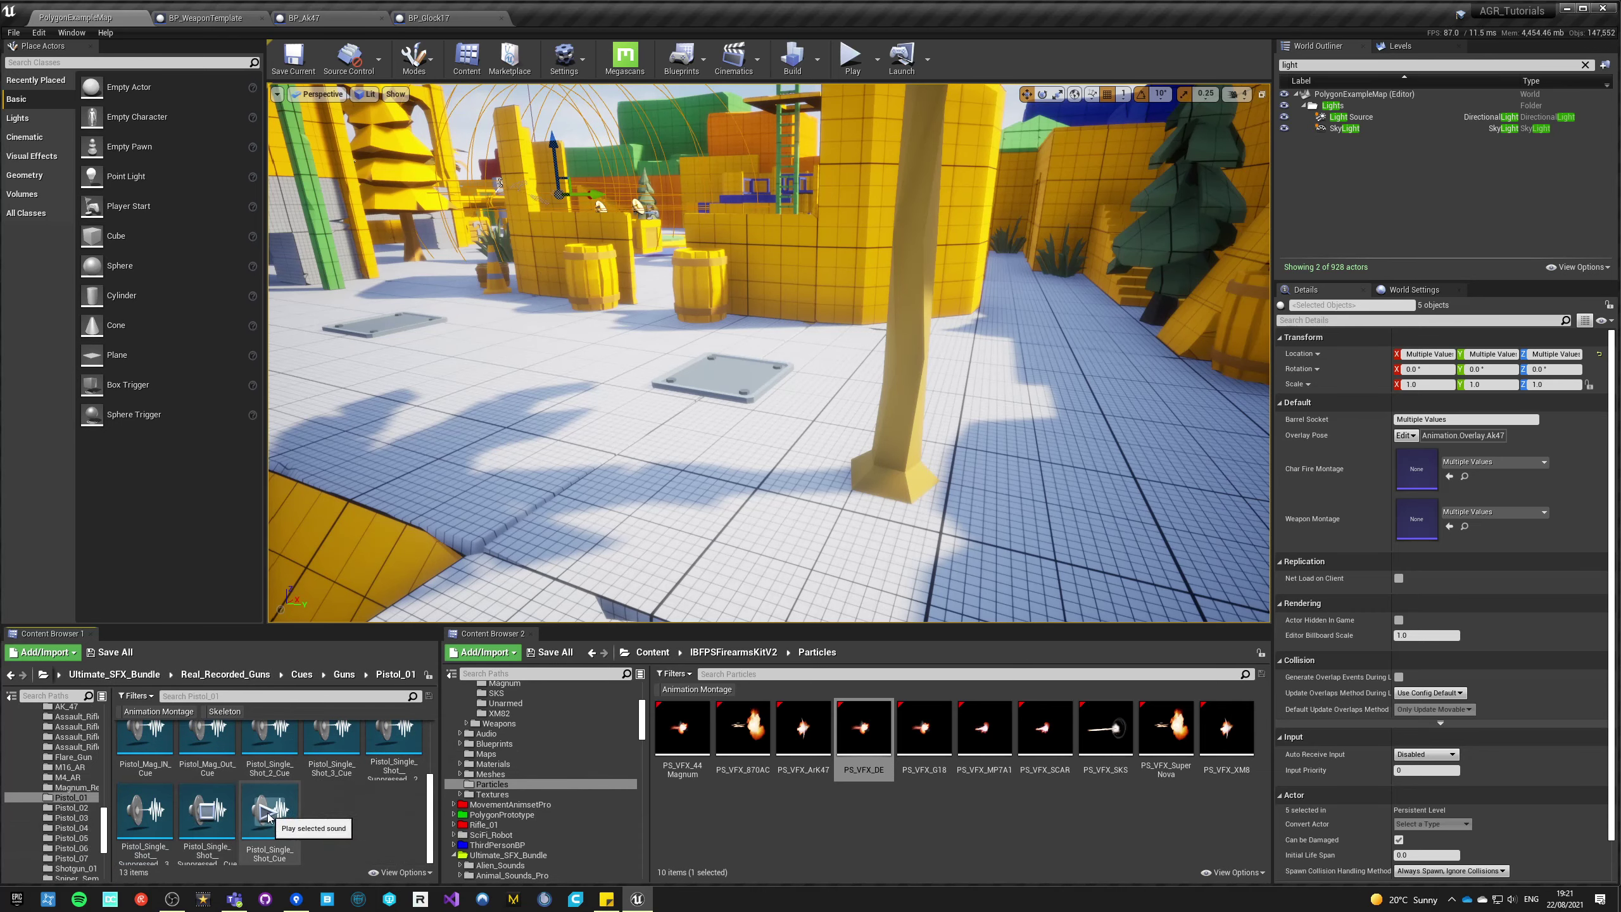
scroll(352, 828, up, 2)
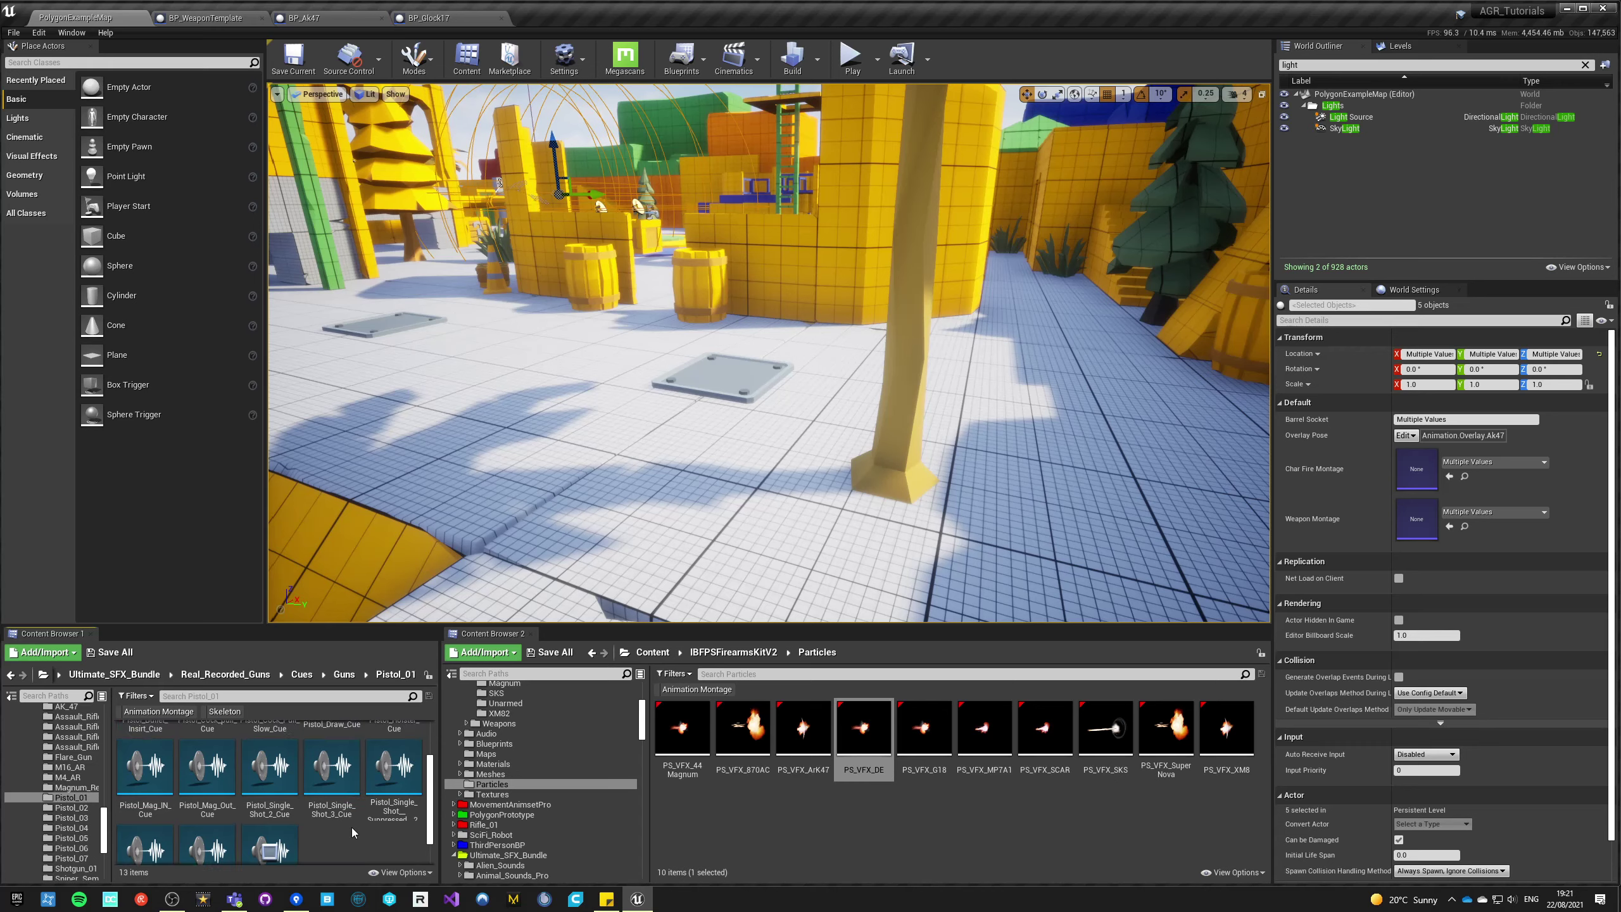
click(329, 780)
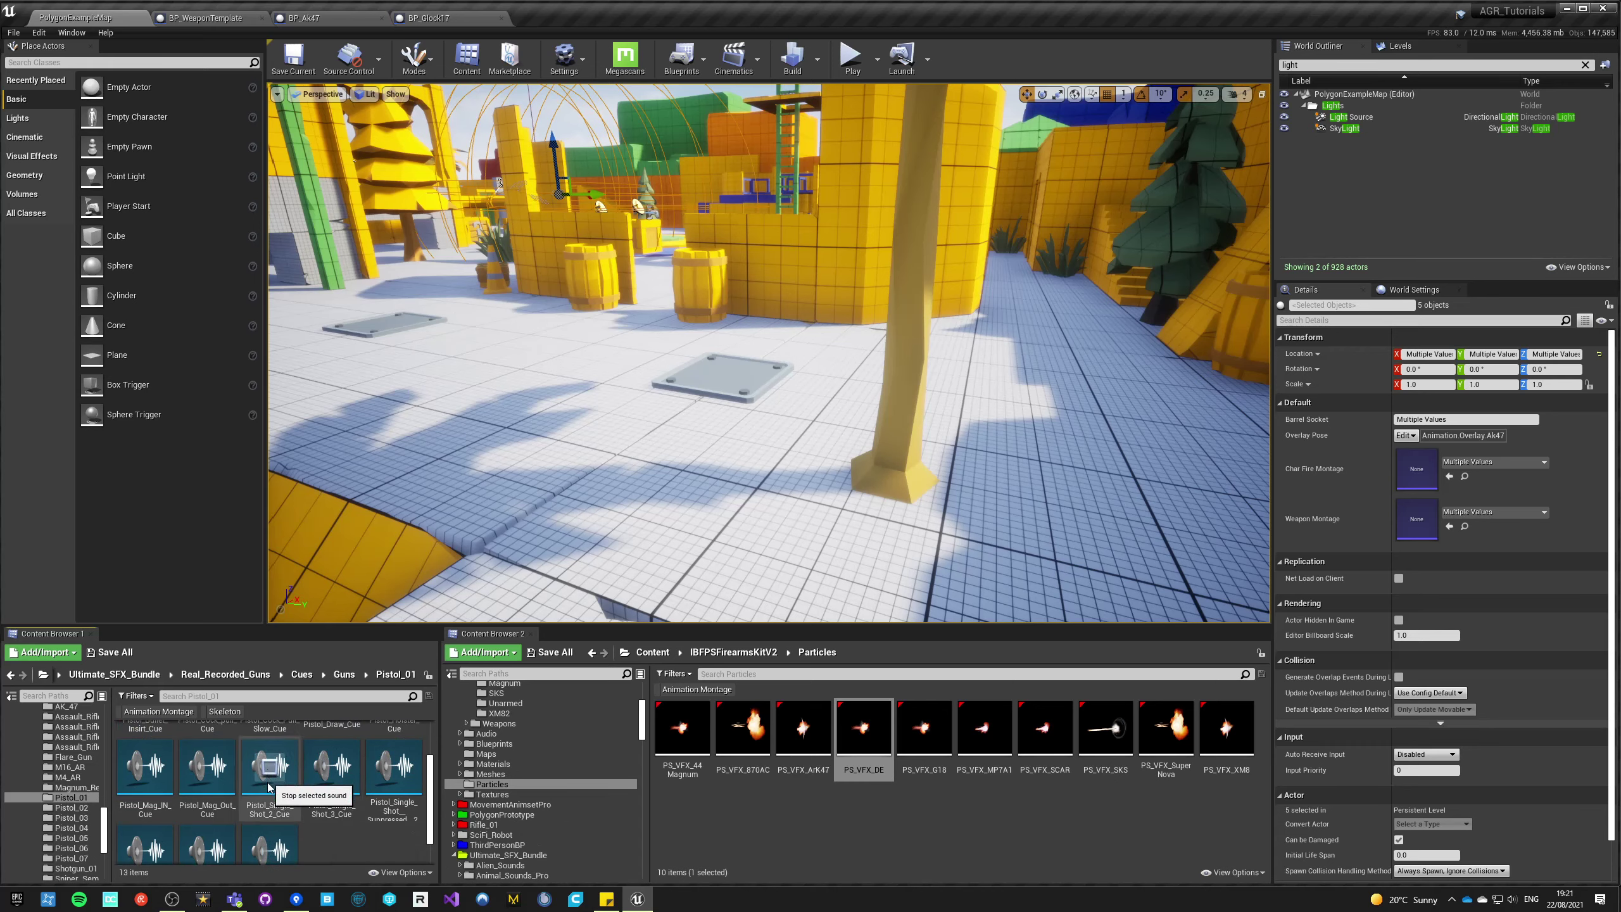
scroll(298, 806, down, 1)
click(268, 821)
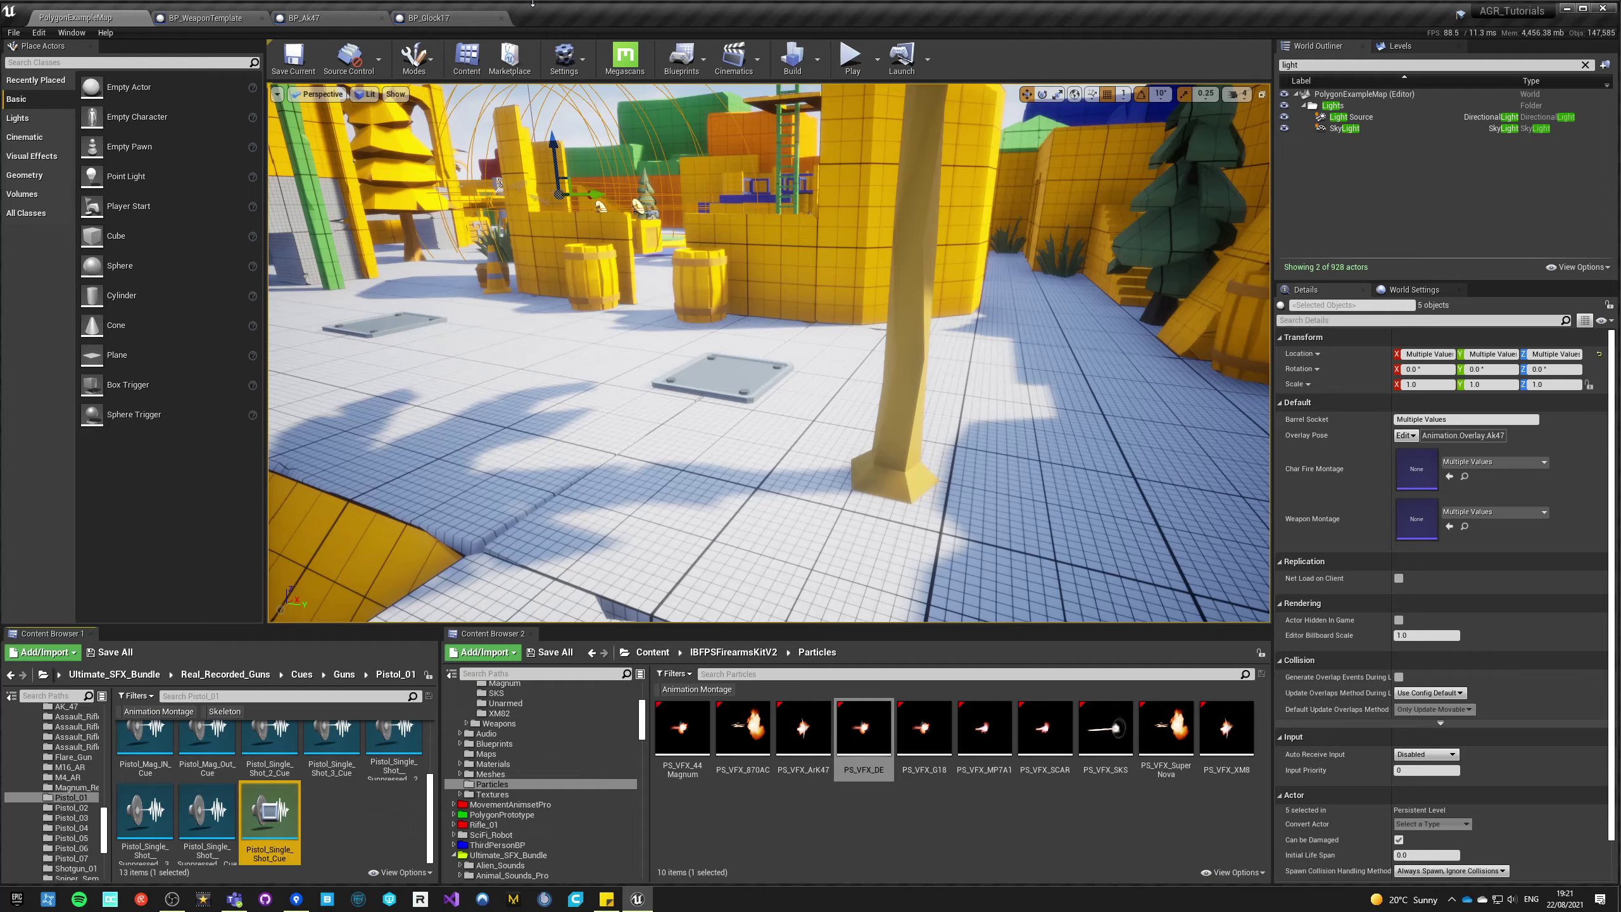
click(429, 17)
click(1460, 317)
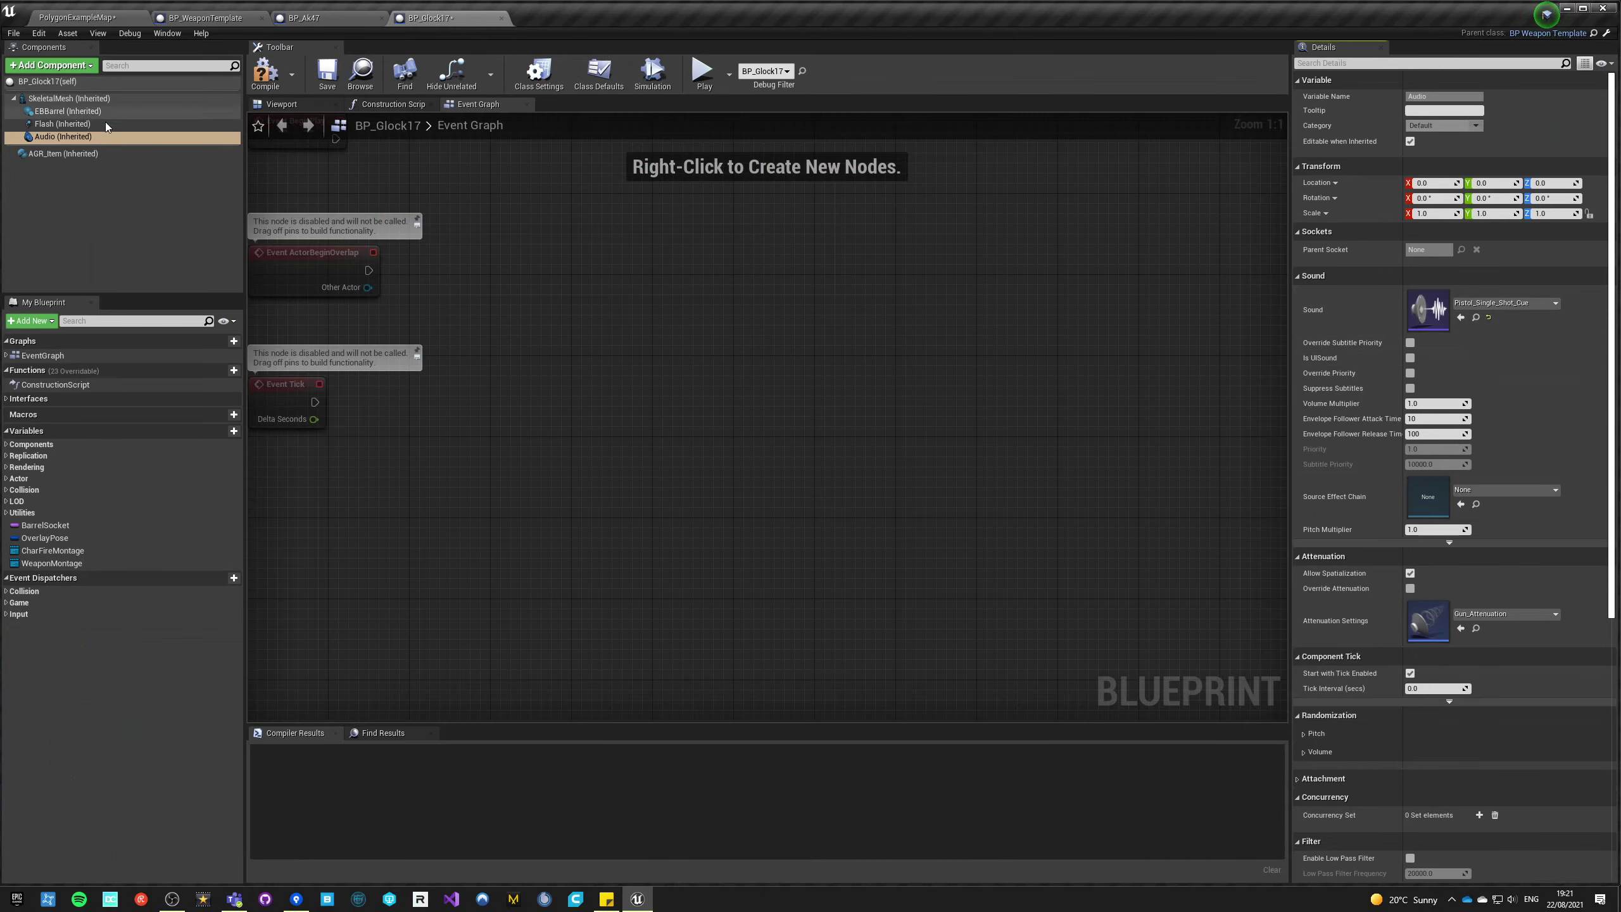
- Set the CharFireMontage variable of BP_Glock17 to ANIM_Austrian_Pistol-Fire_Montage
click(47, 124)
click(51, 111)
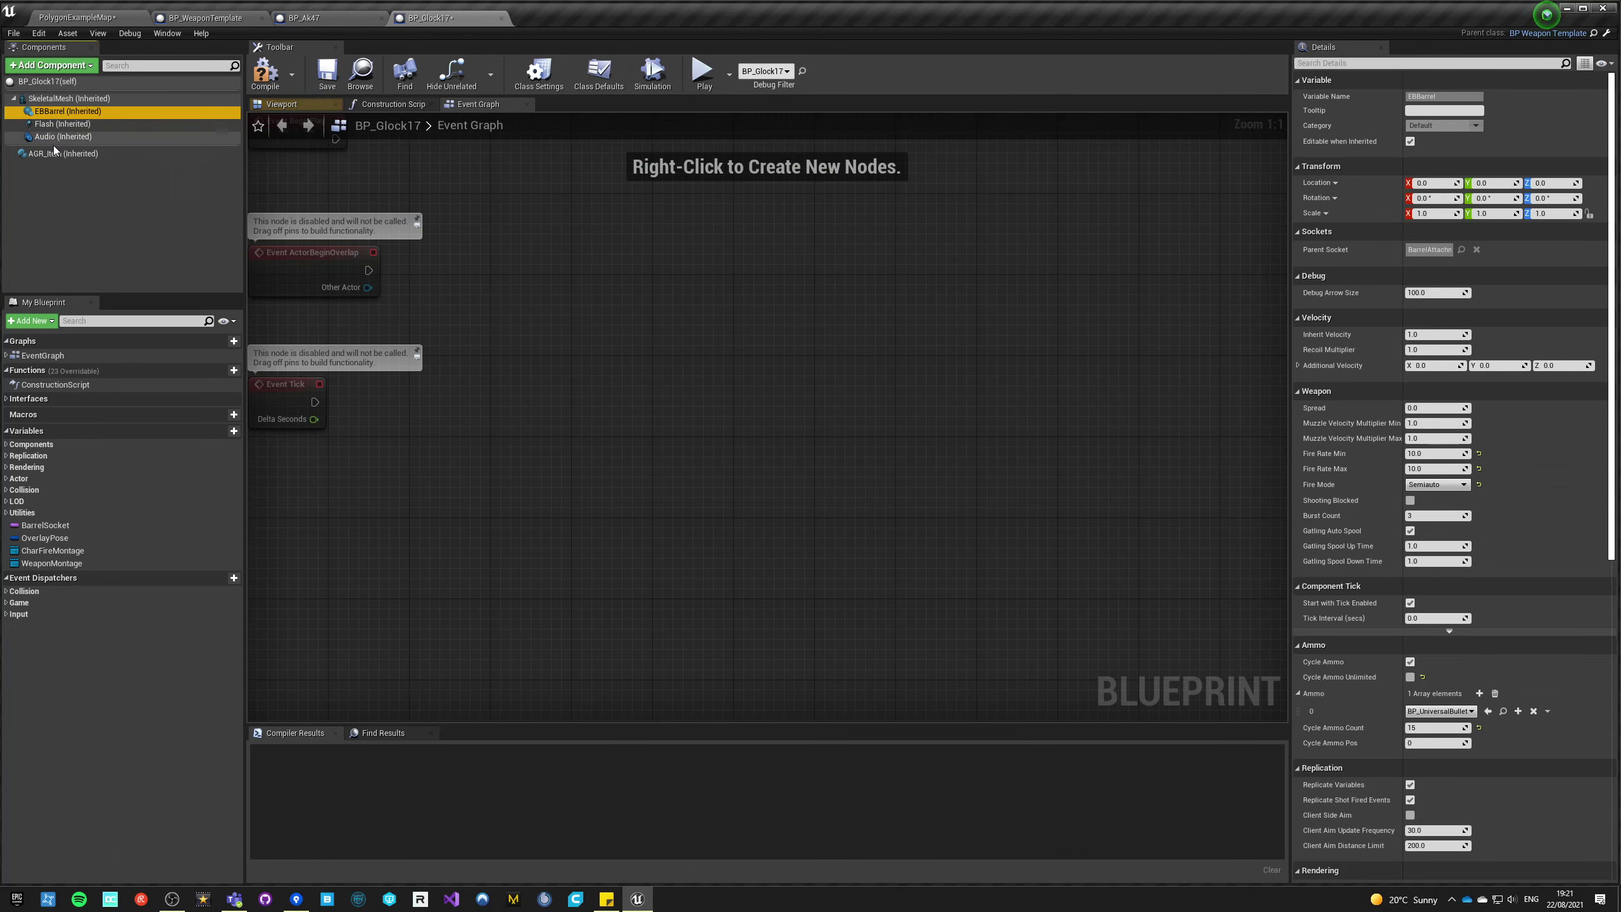
click(63, 549)
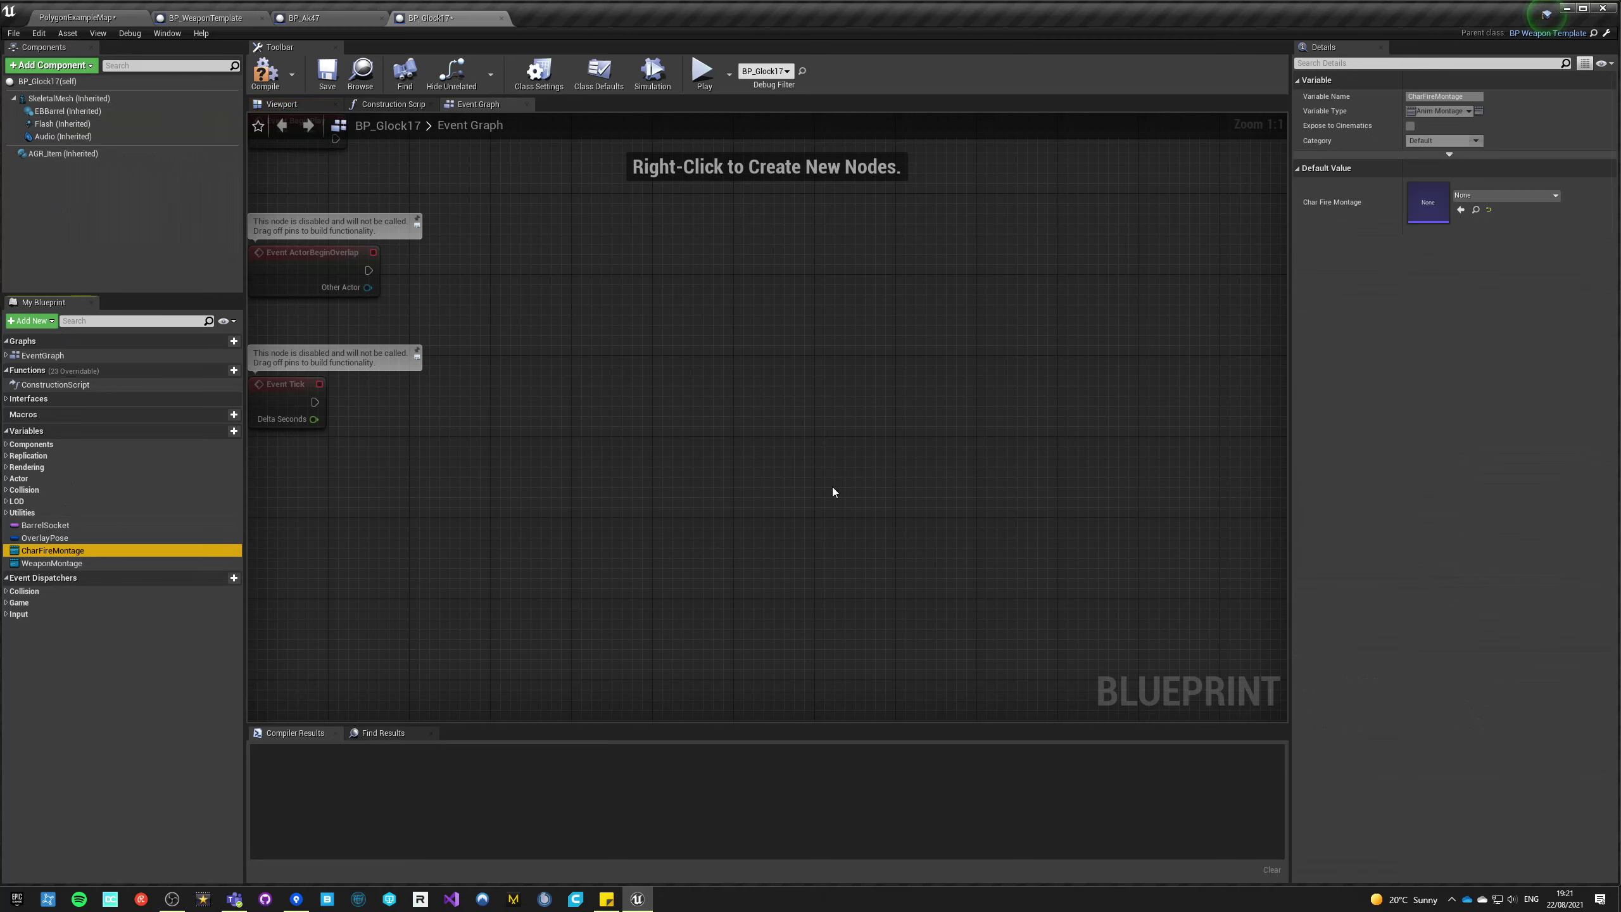
click(1509, 196)
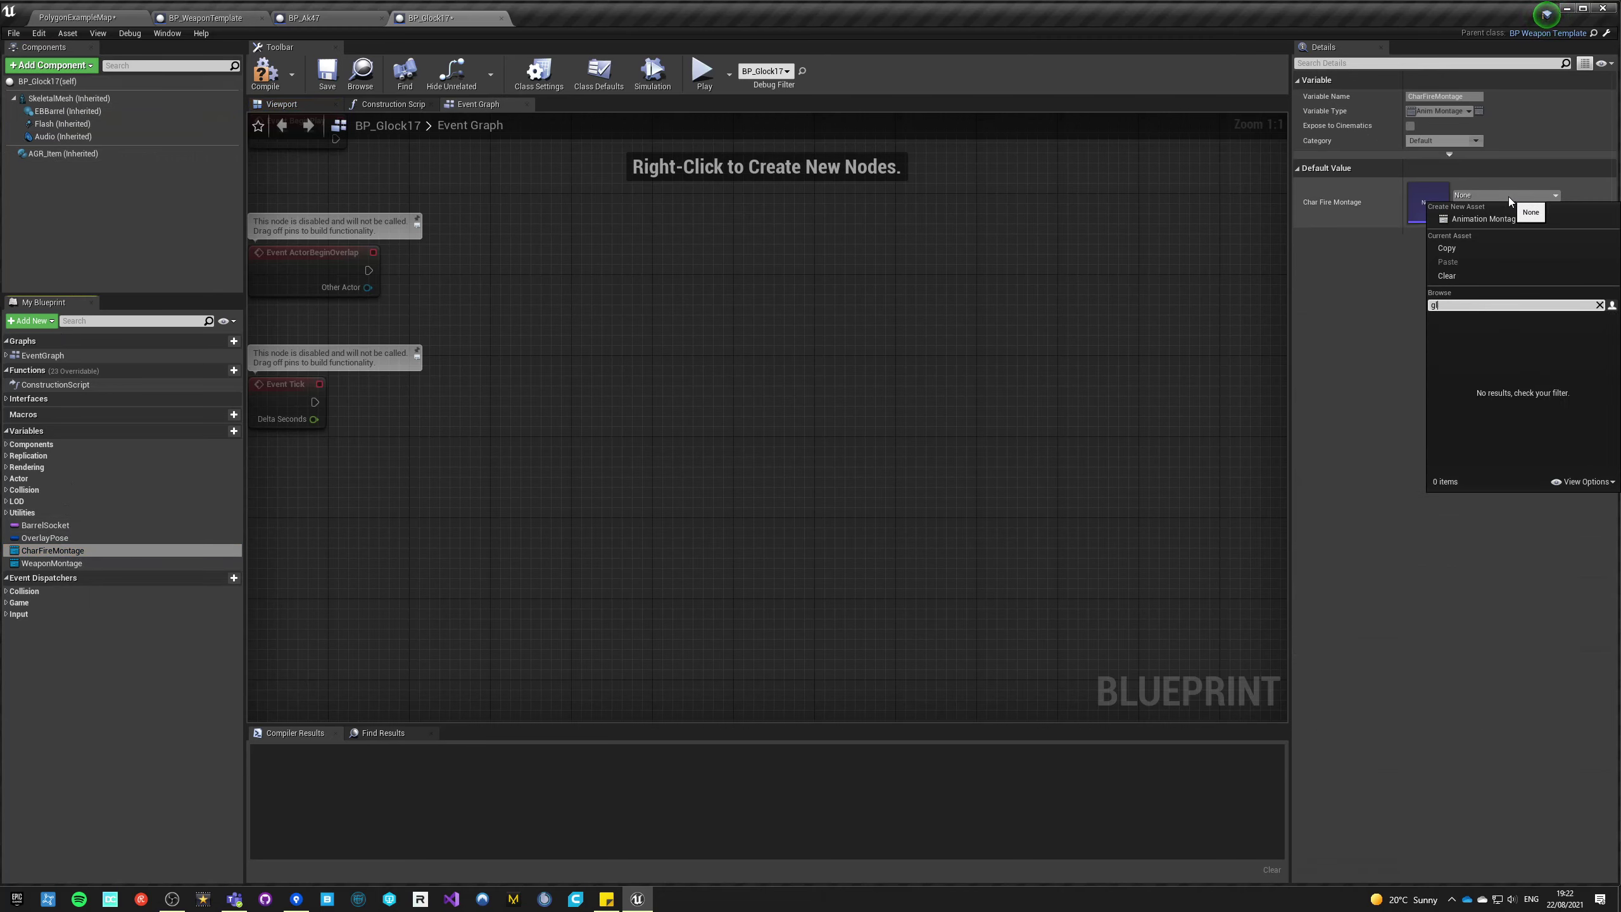
text(austrian)
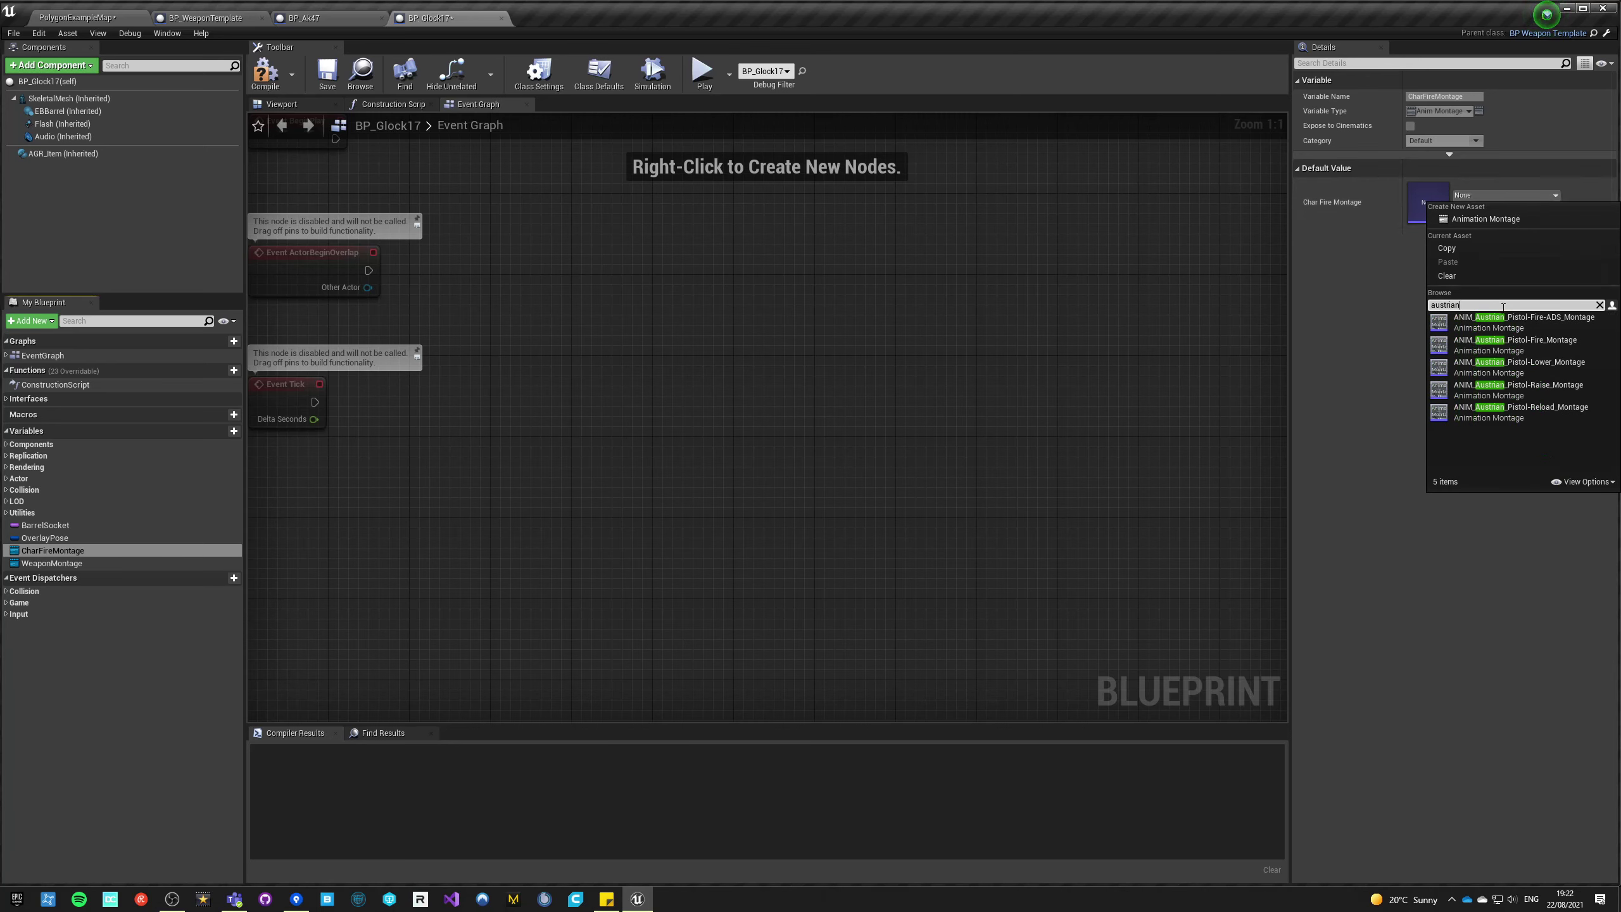
click(1517, 345)
- Locate the assigned montage in the project content, open the ANIM_Austrian_Pistol-Fire sequence beside it and dock its editor with the other open assets
click(1465, 211)
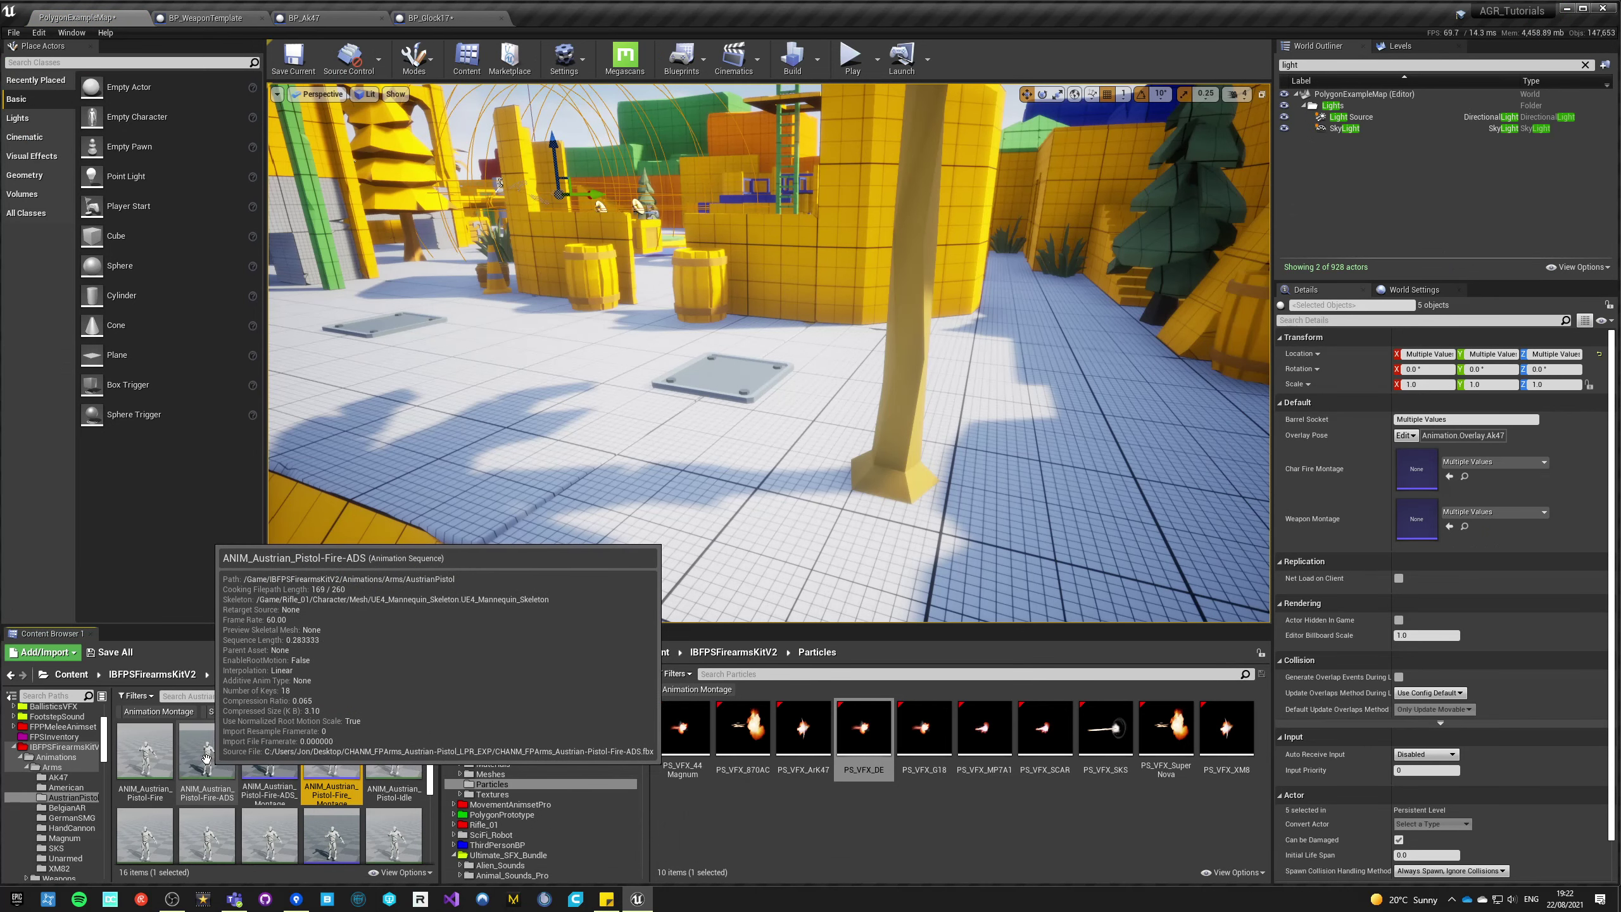
double_click(146, 760)
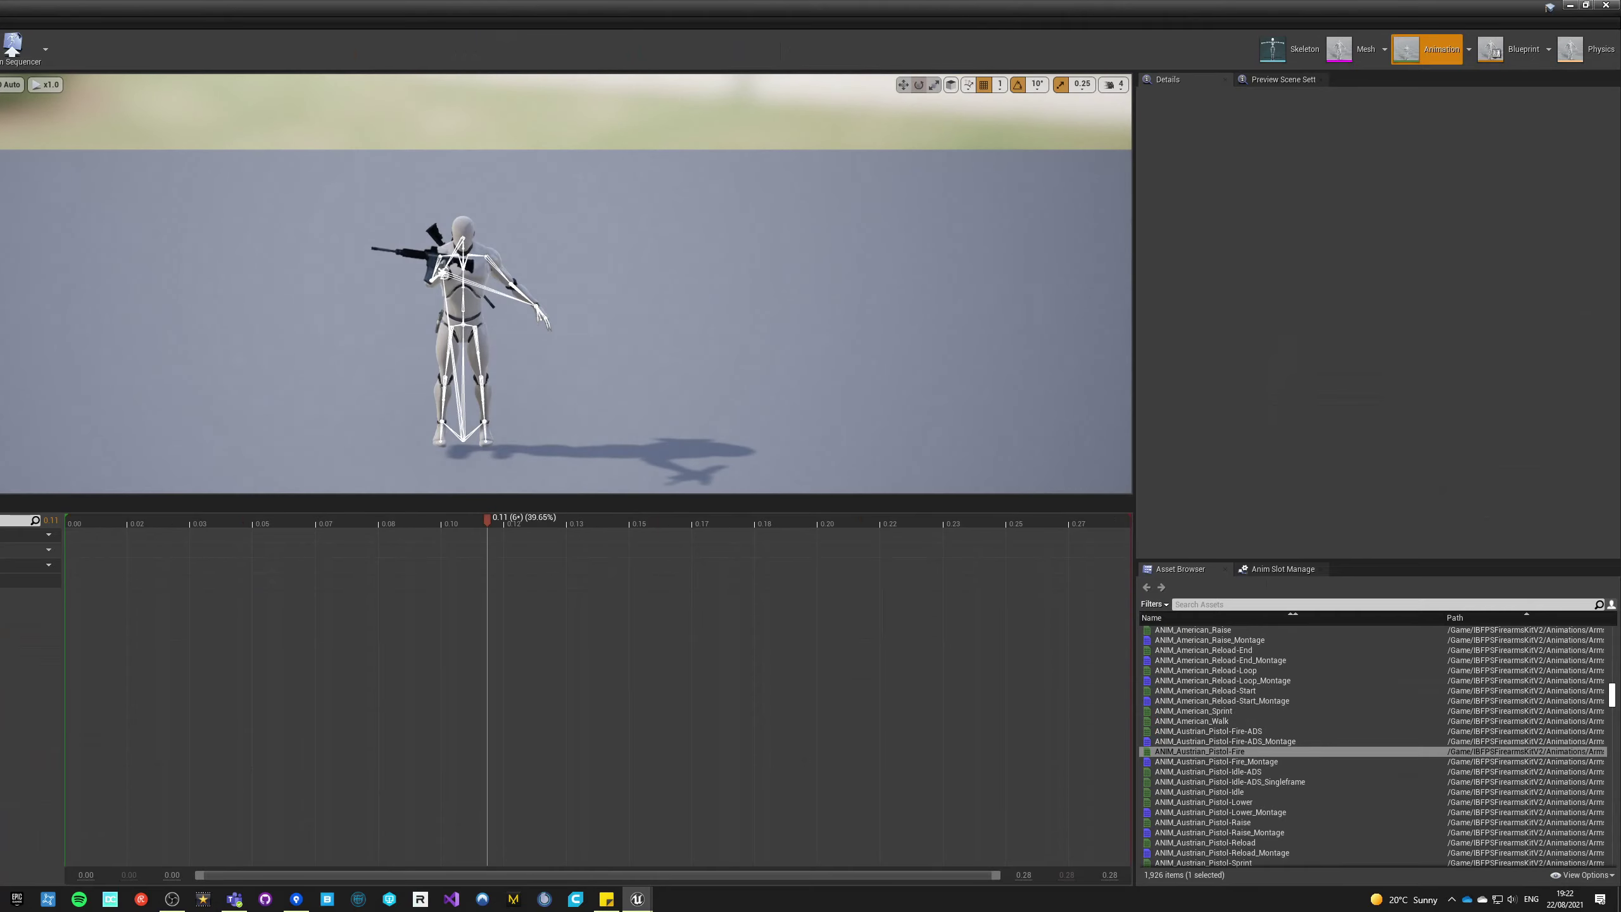
drag(0, 9, 651, 19)
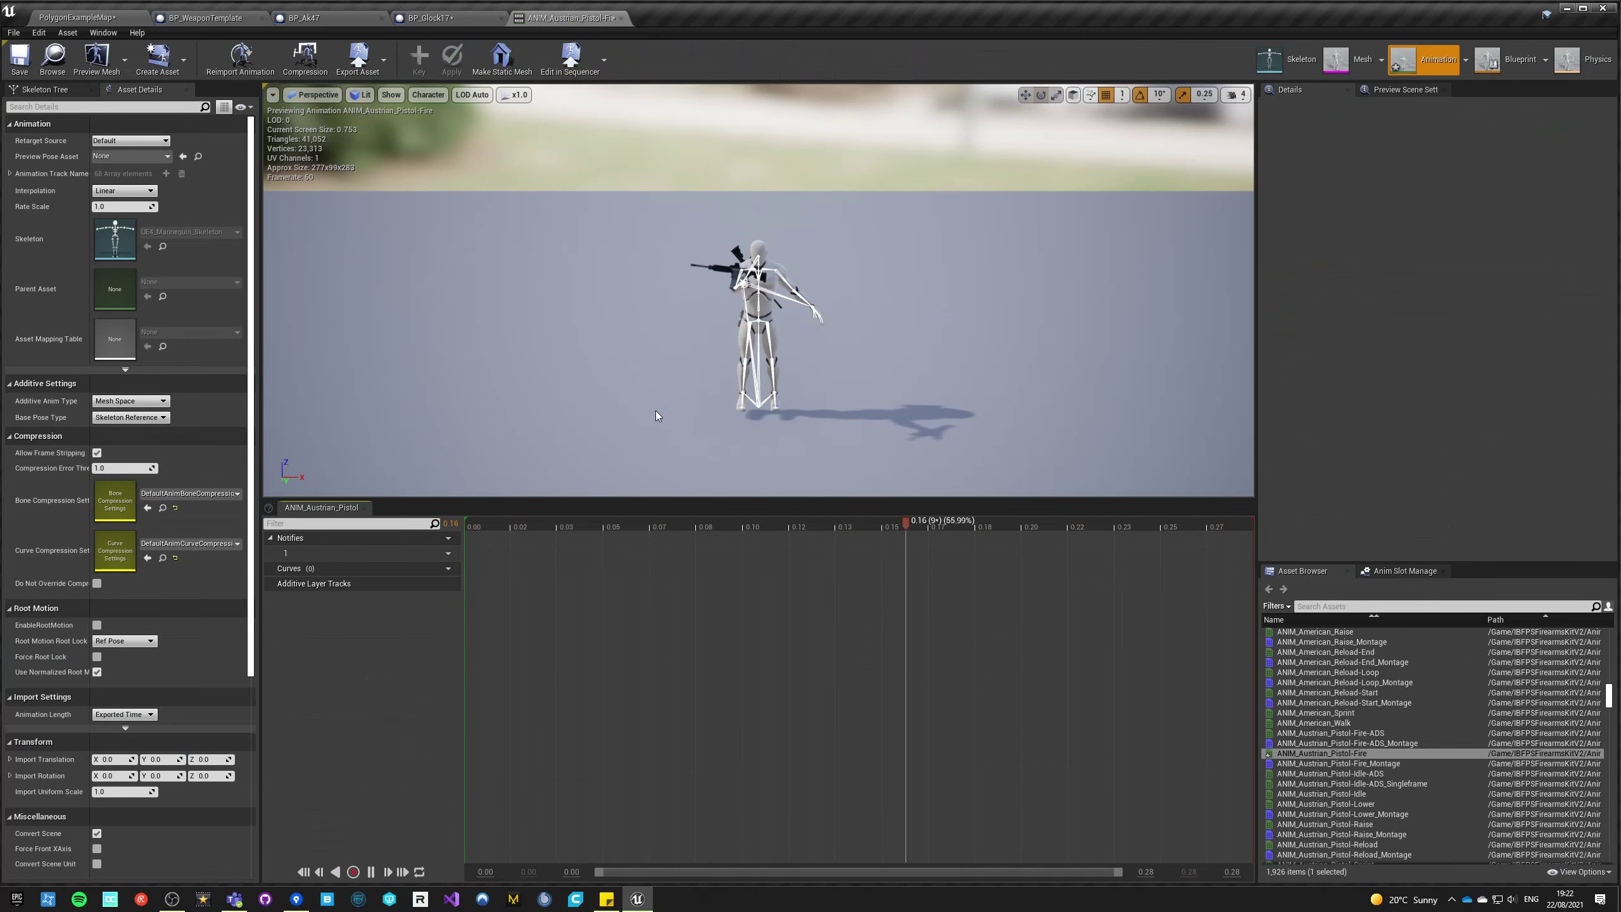
- With Mesh Space as additive type, set the base pose type to Selected animation, choose ANIM_Austrian_Pistol-Fire as base pose and close the sequence
click(118, 419)
click(134, 445)
click(153, 443)
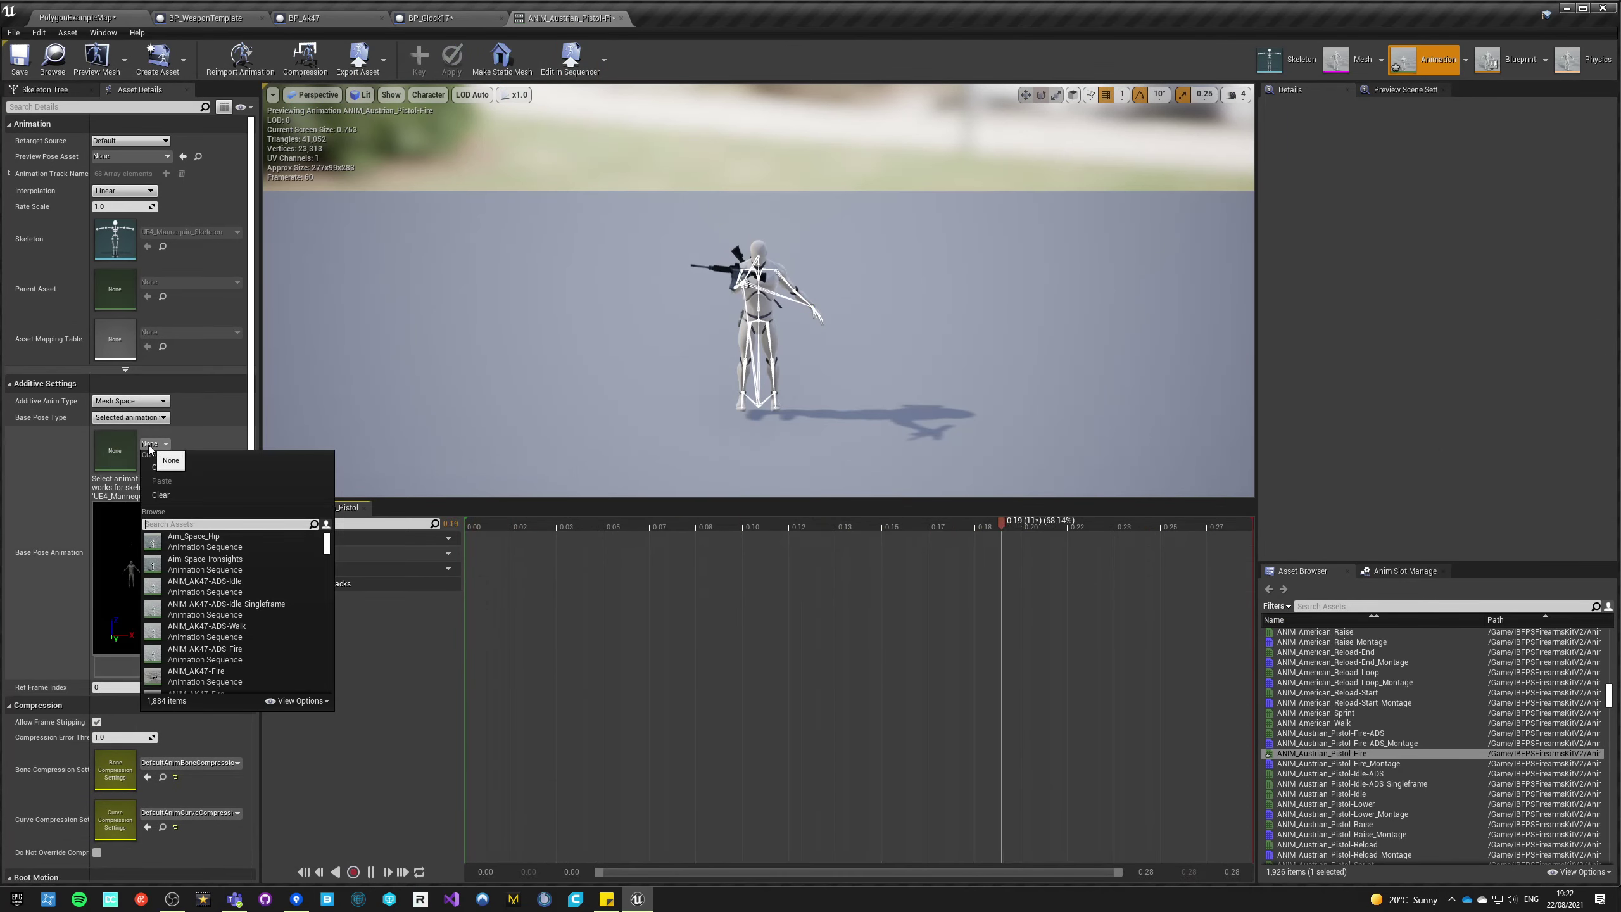
text(austria)
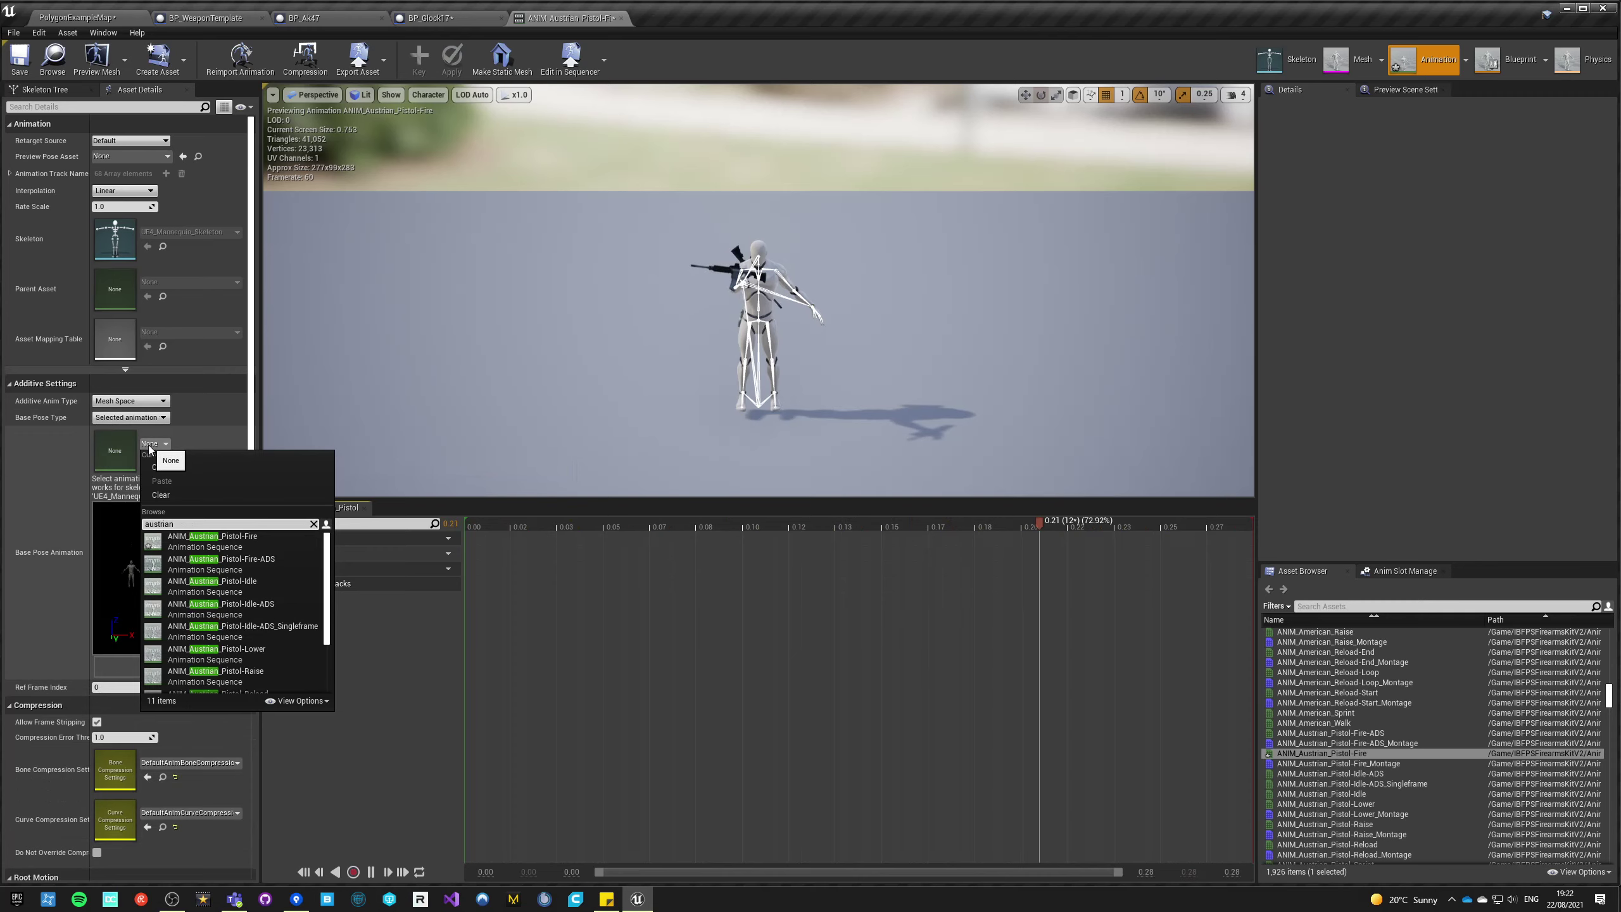
text(n)
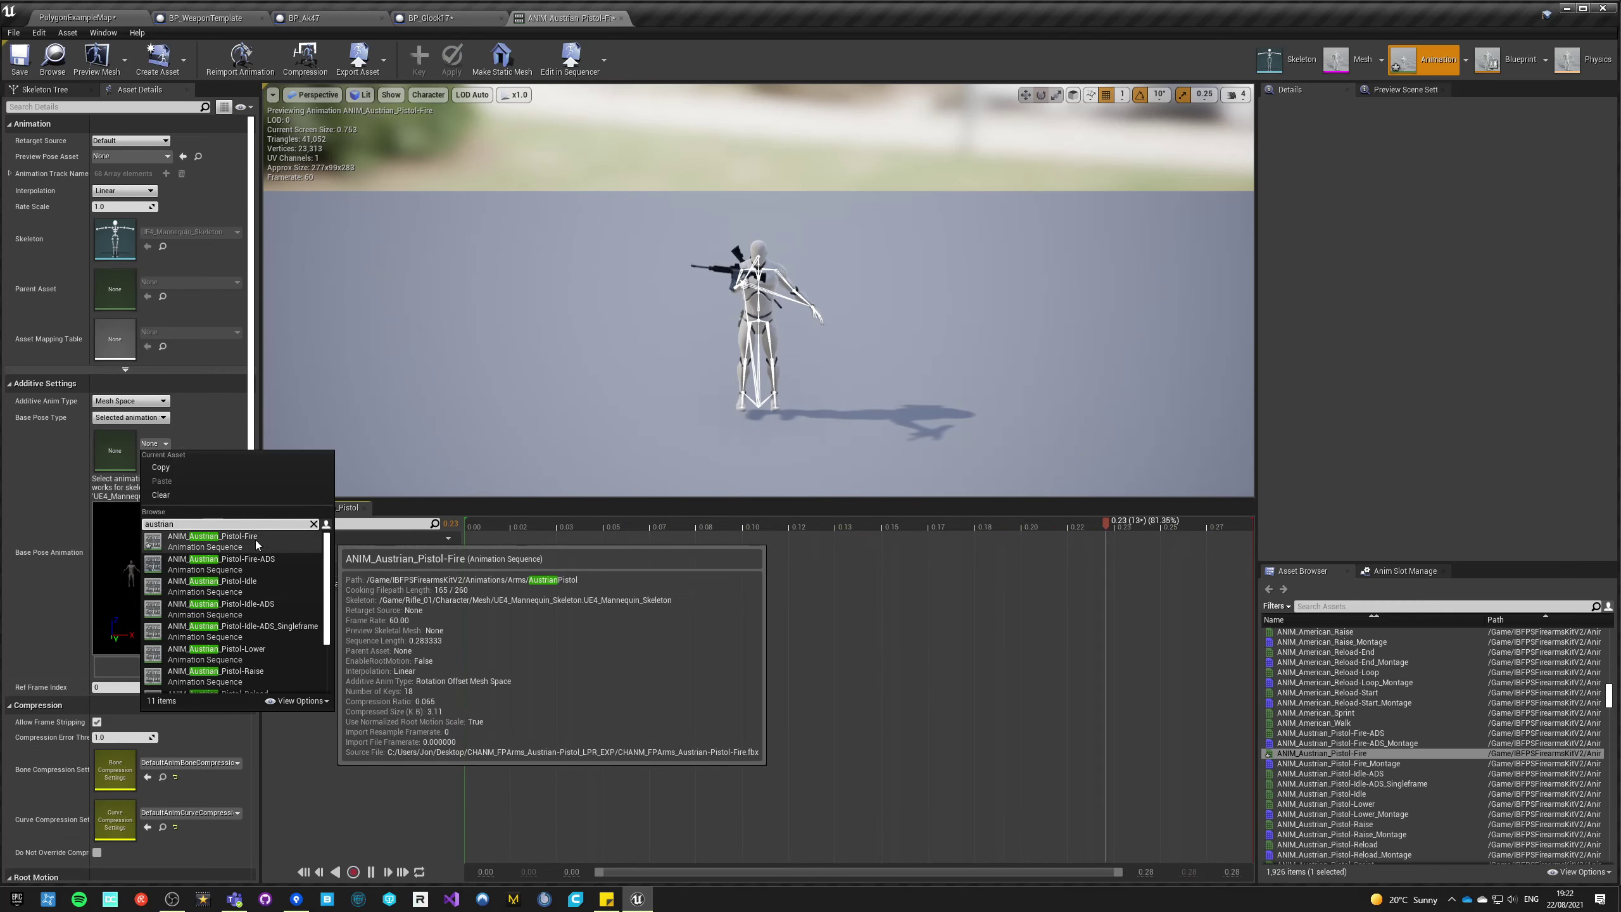
click(256, 539)
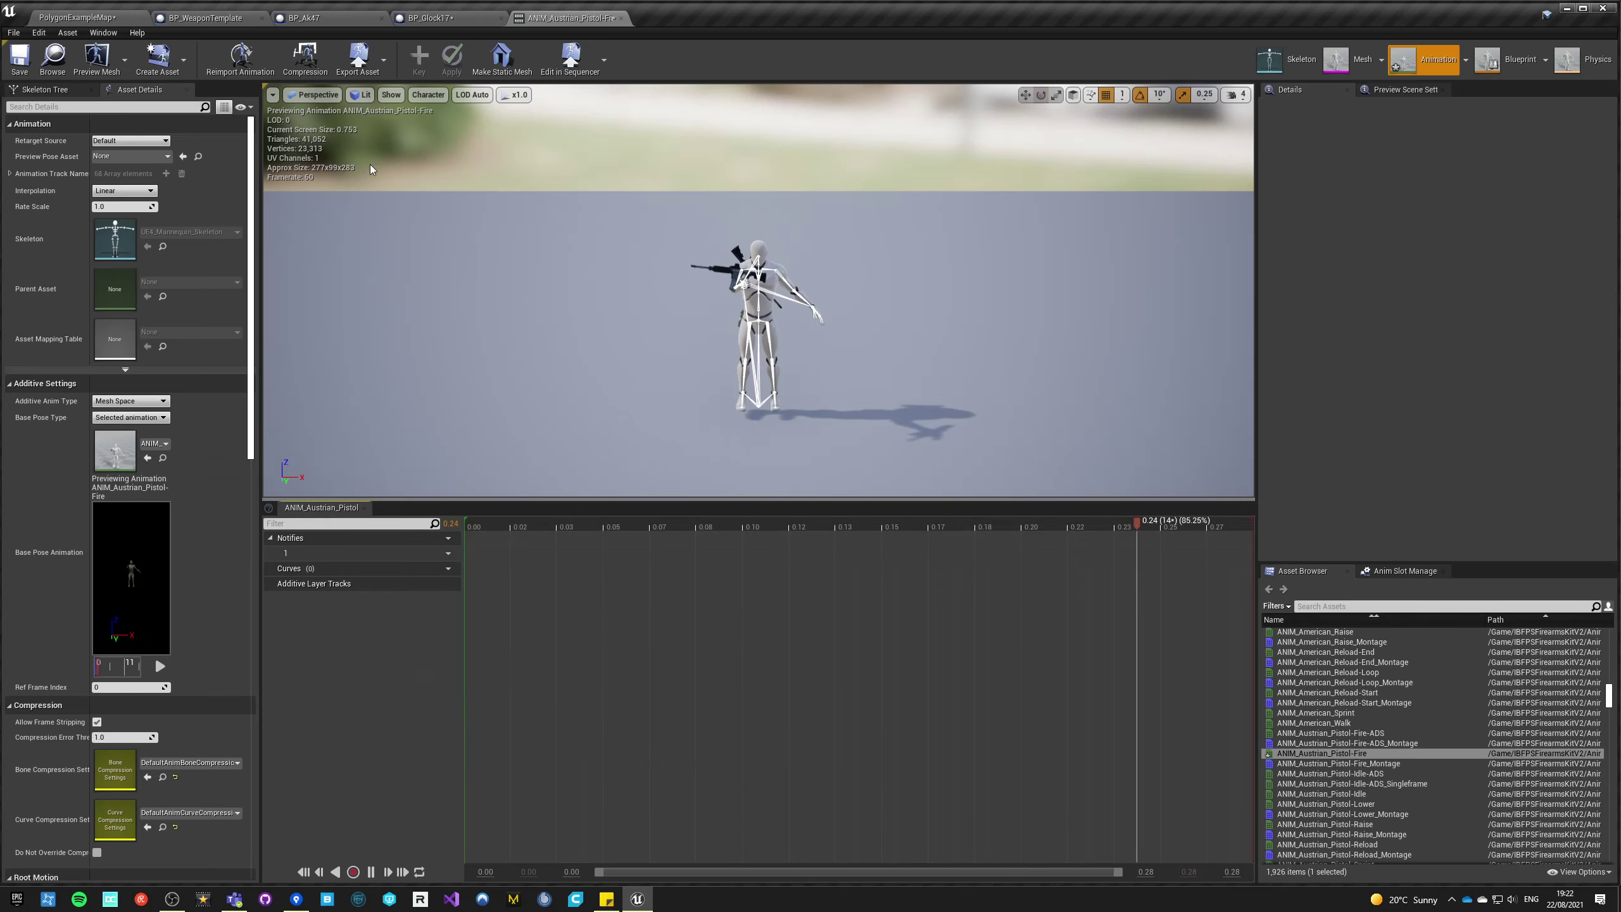
click(622, 18)
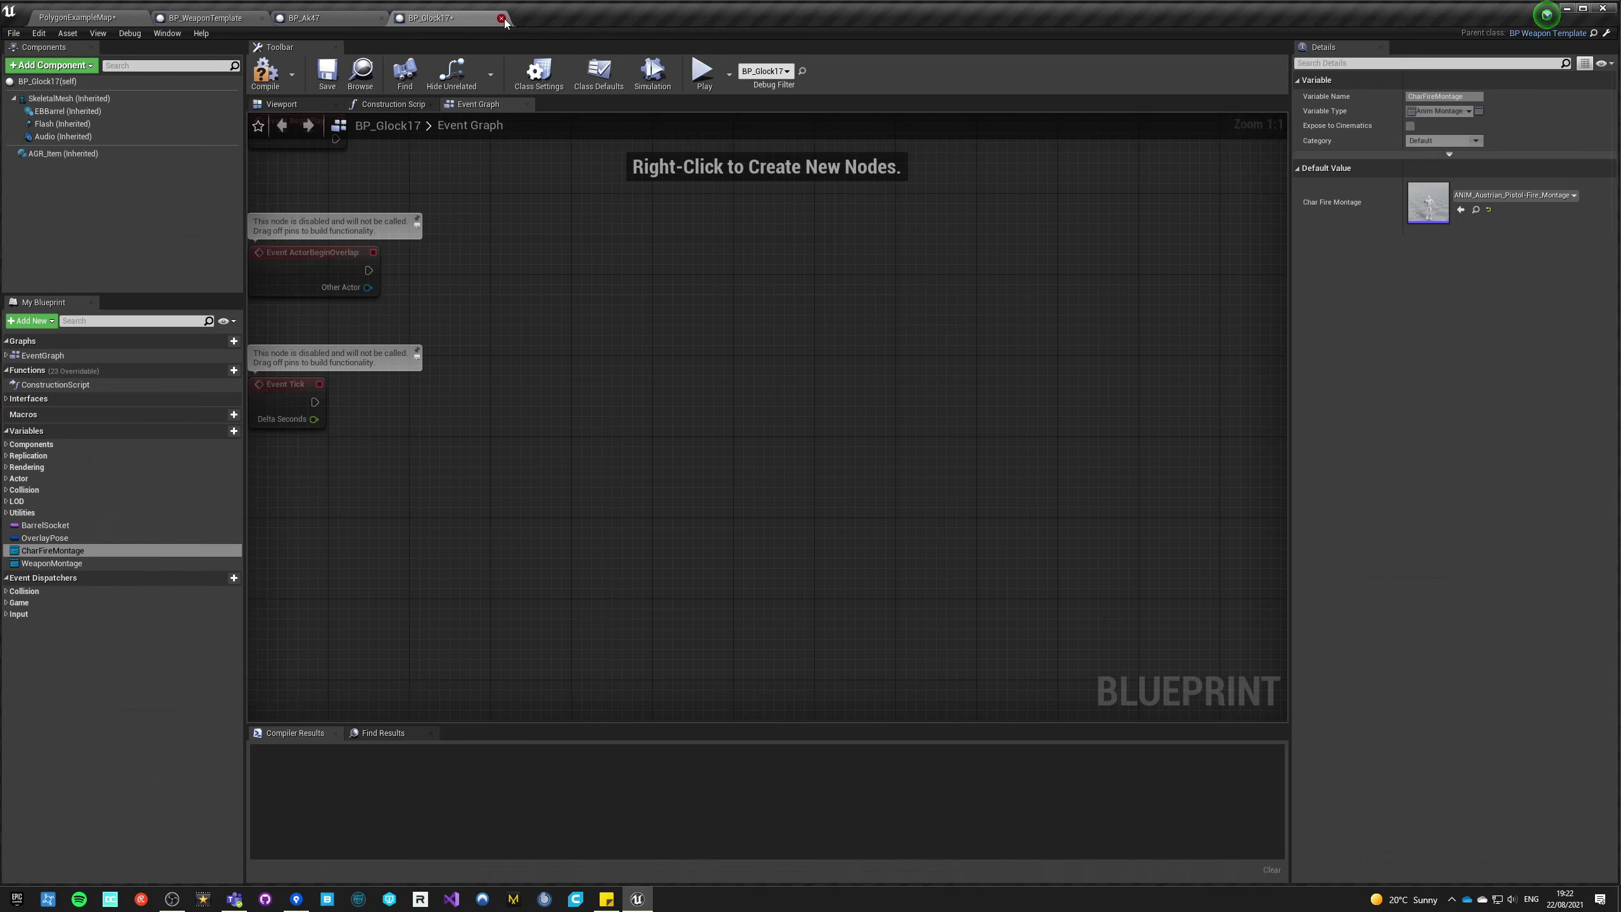
- Select BP_Glock17's WeaponMontage variable and search its available montages for "austrian pis"
click(38, 564)
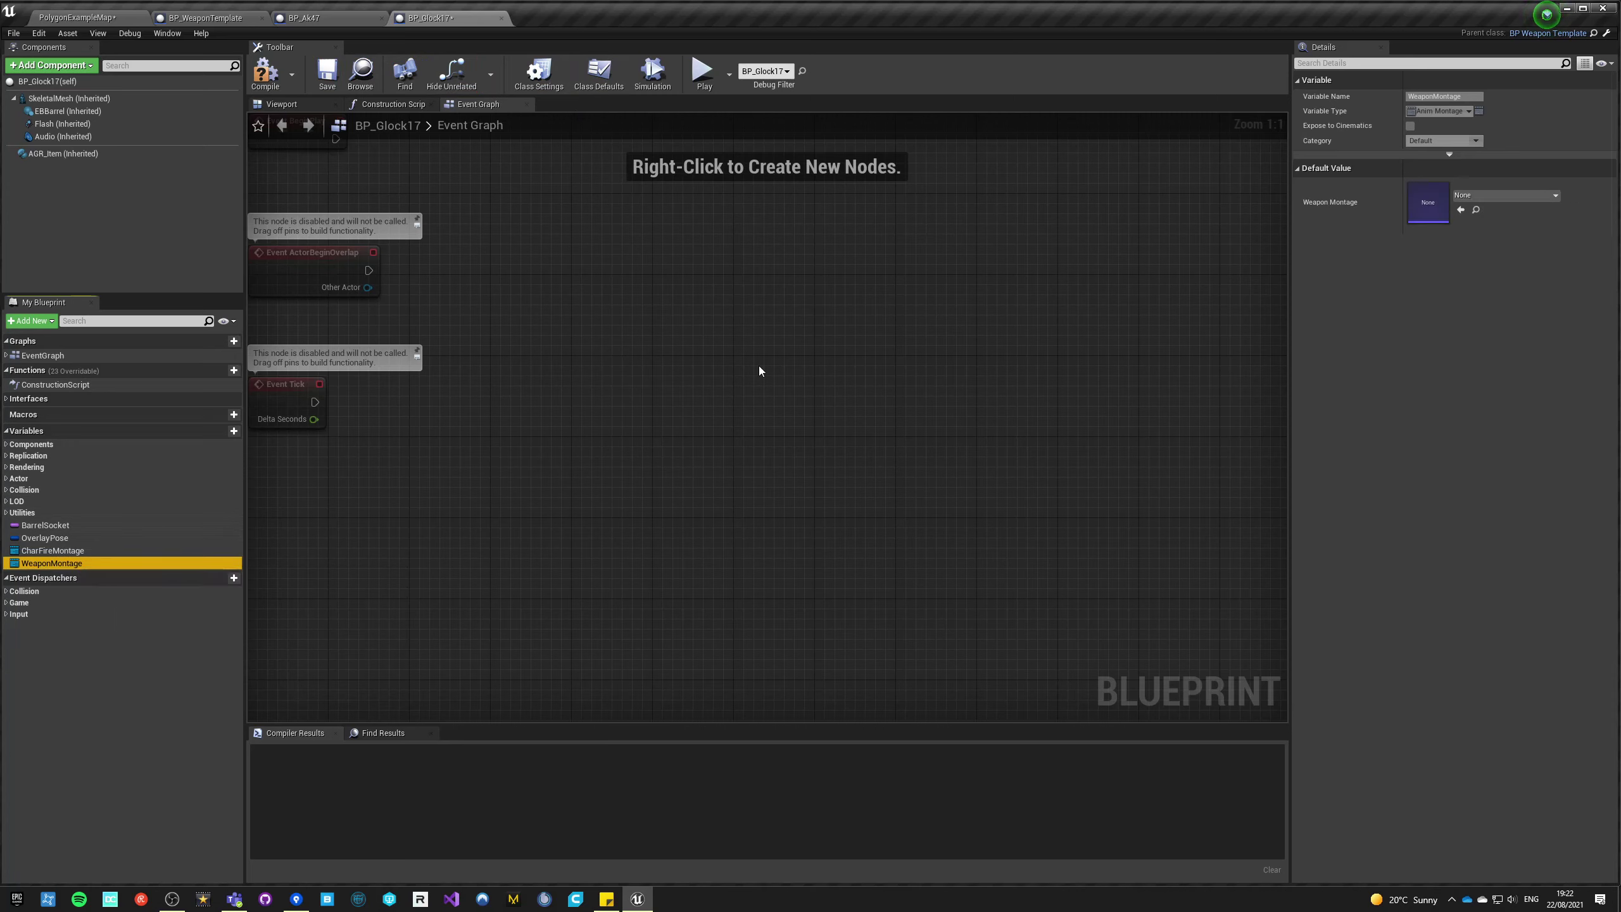
click(1476, 196)
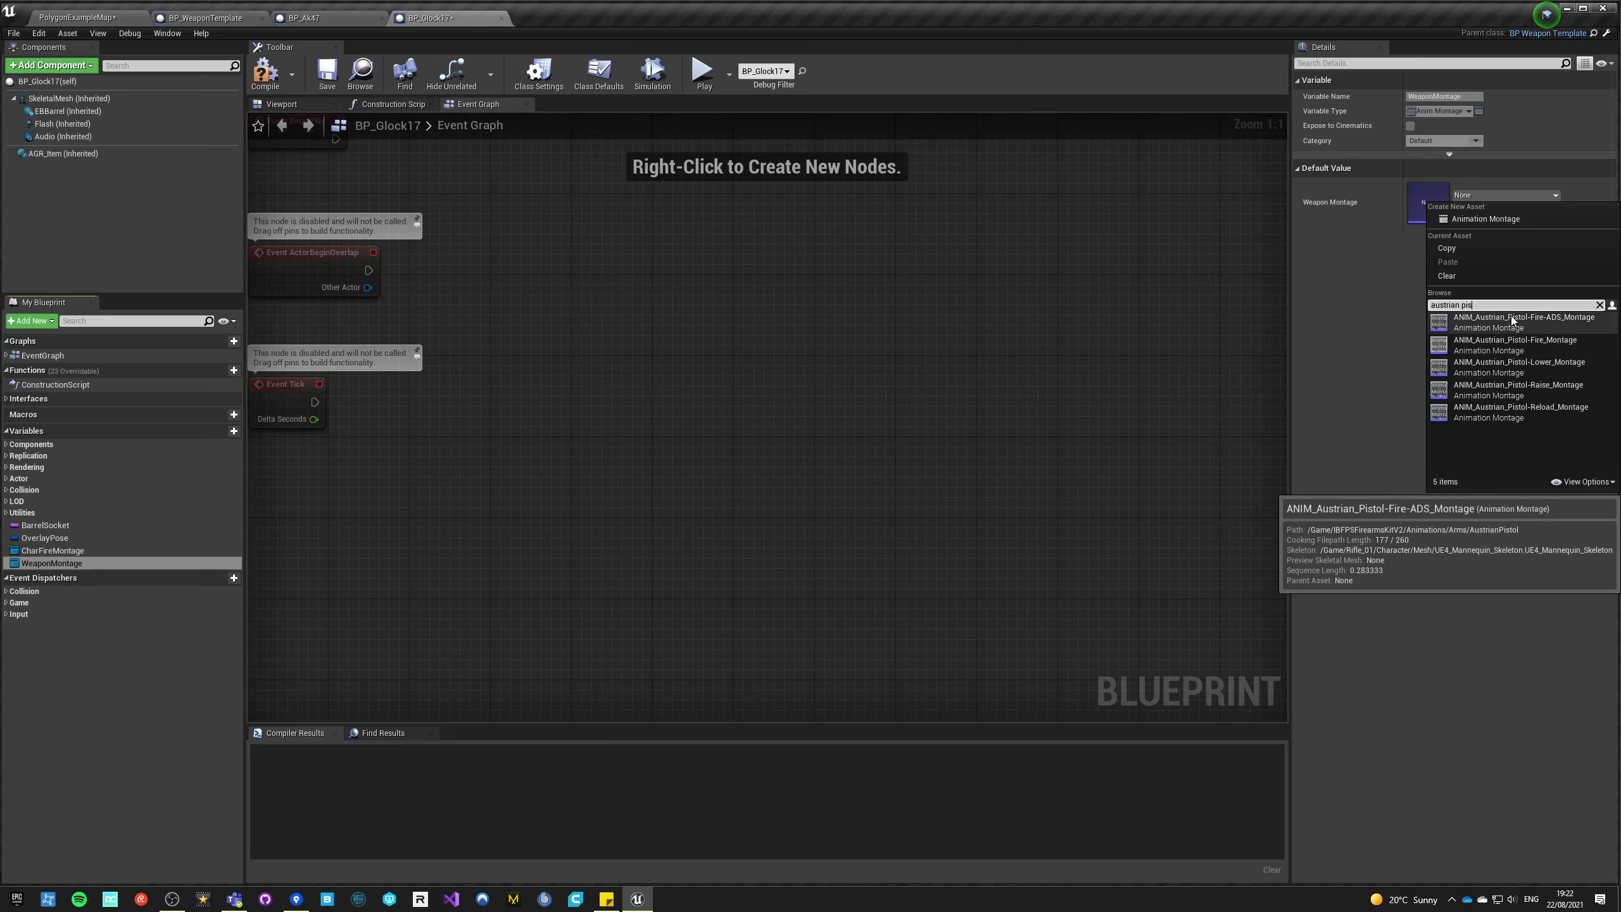
click(928, 417)
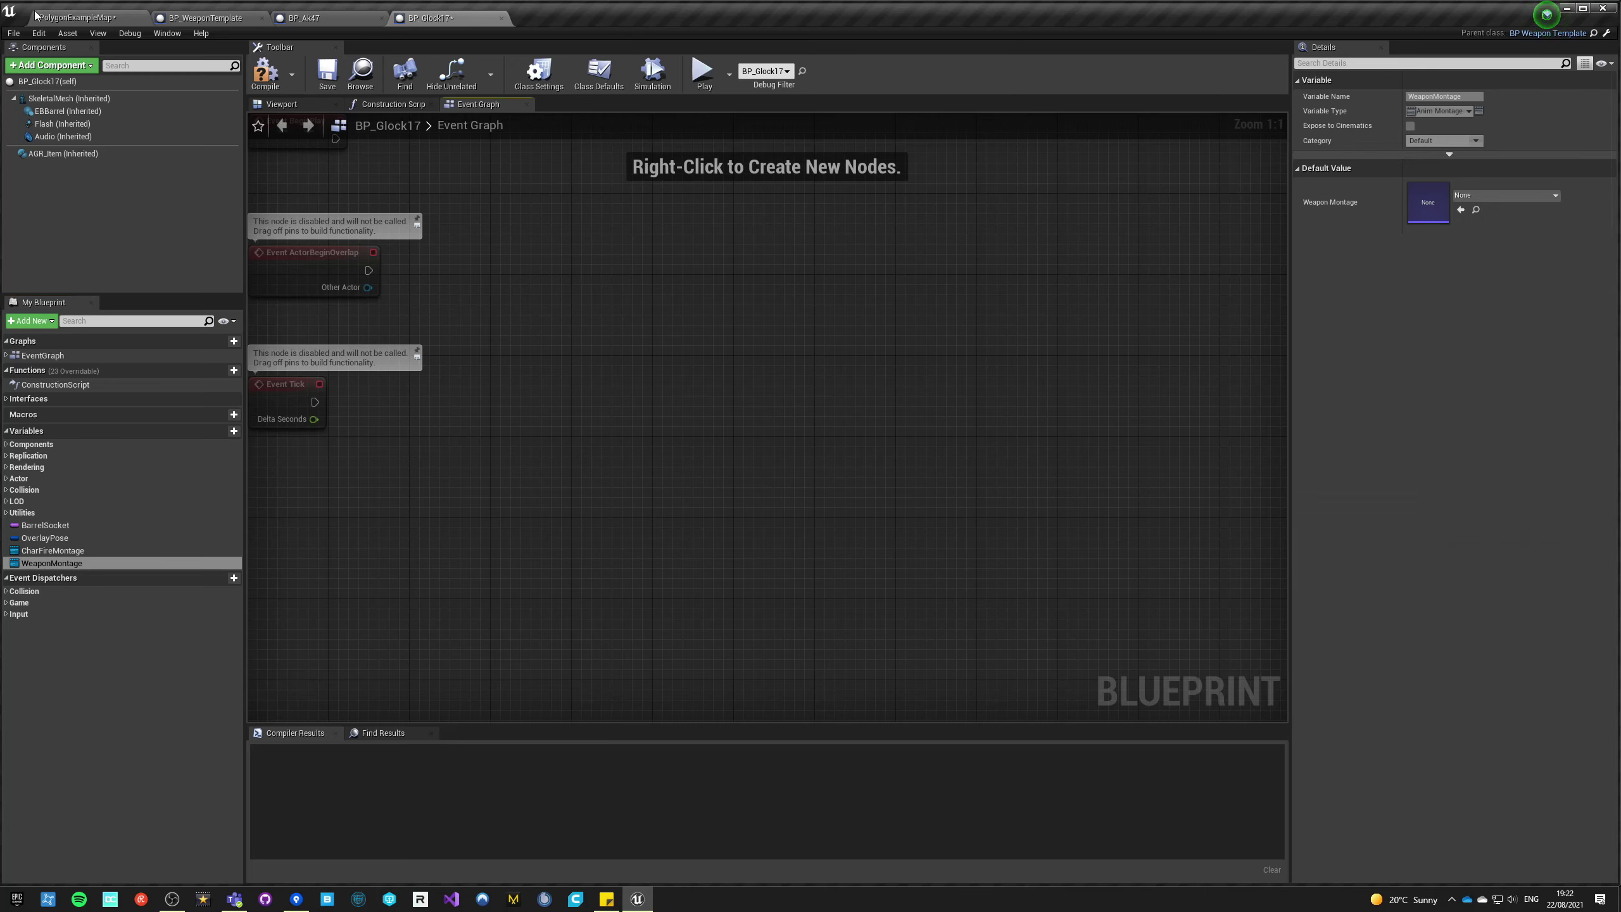
- Browse the project content to IBFPSFirearmsKitV2/Animations/Weapons/AustrianPistol
click(69, 18)
click(723, 654)
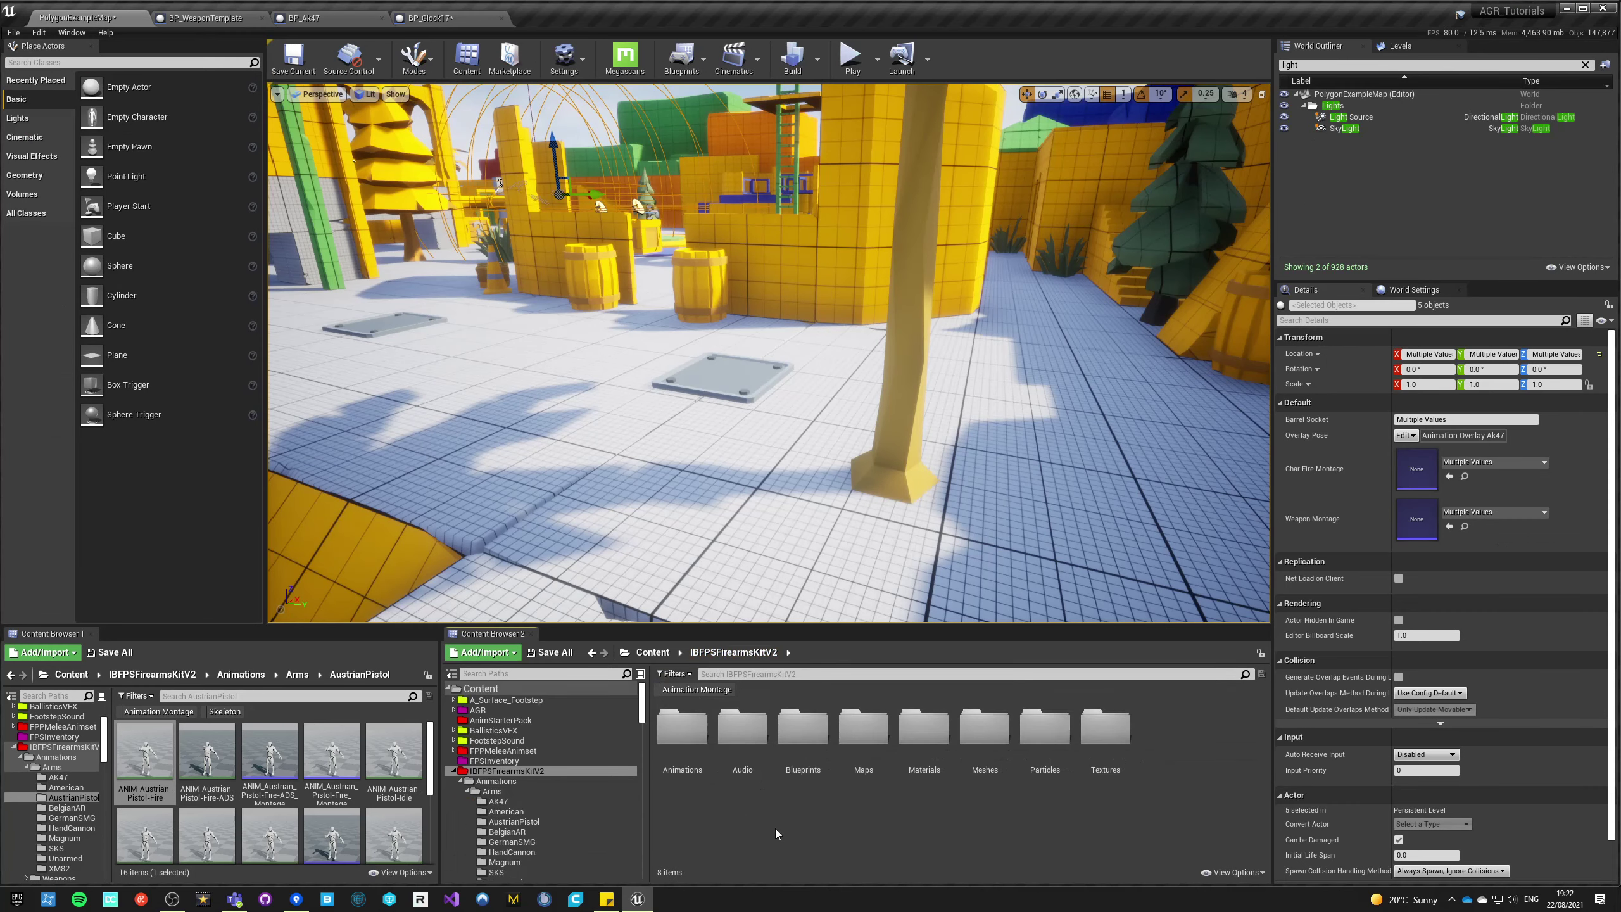
double_click(681, 728)
double_click(742, 734)
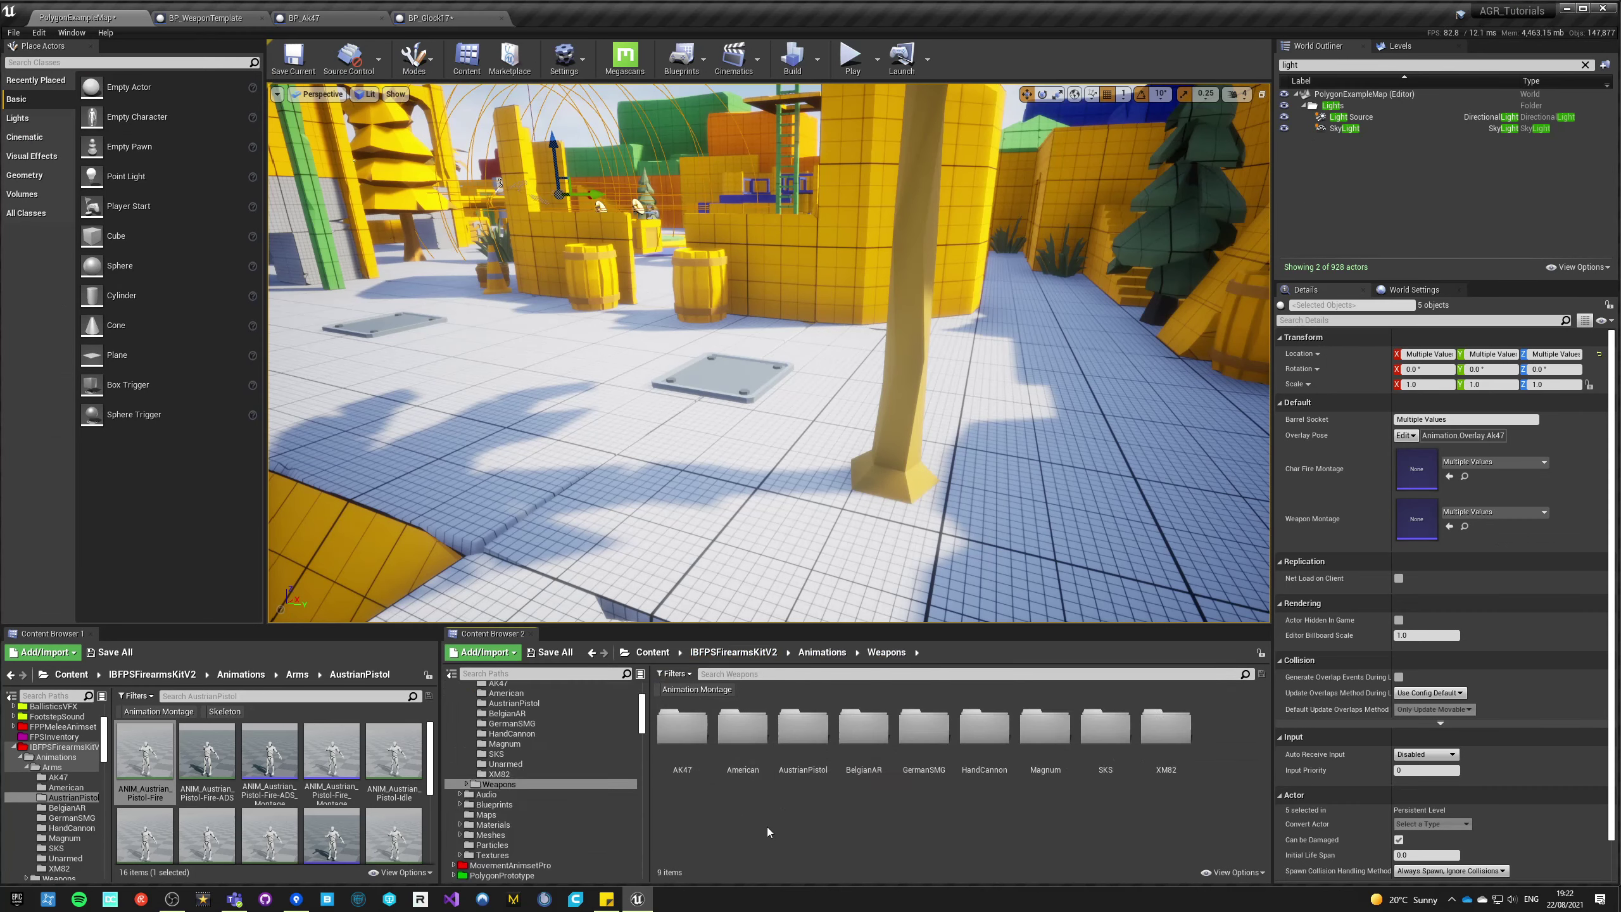
double_click(803, 734)
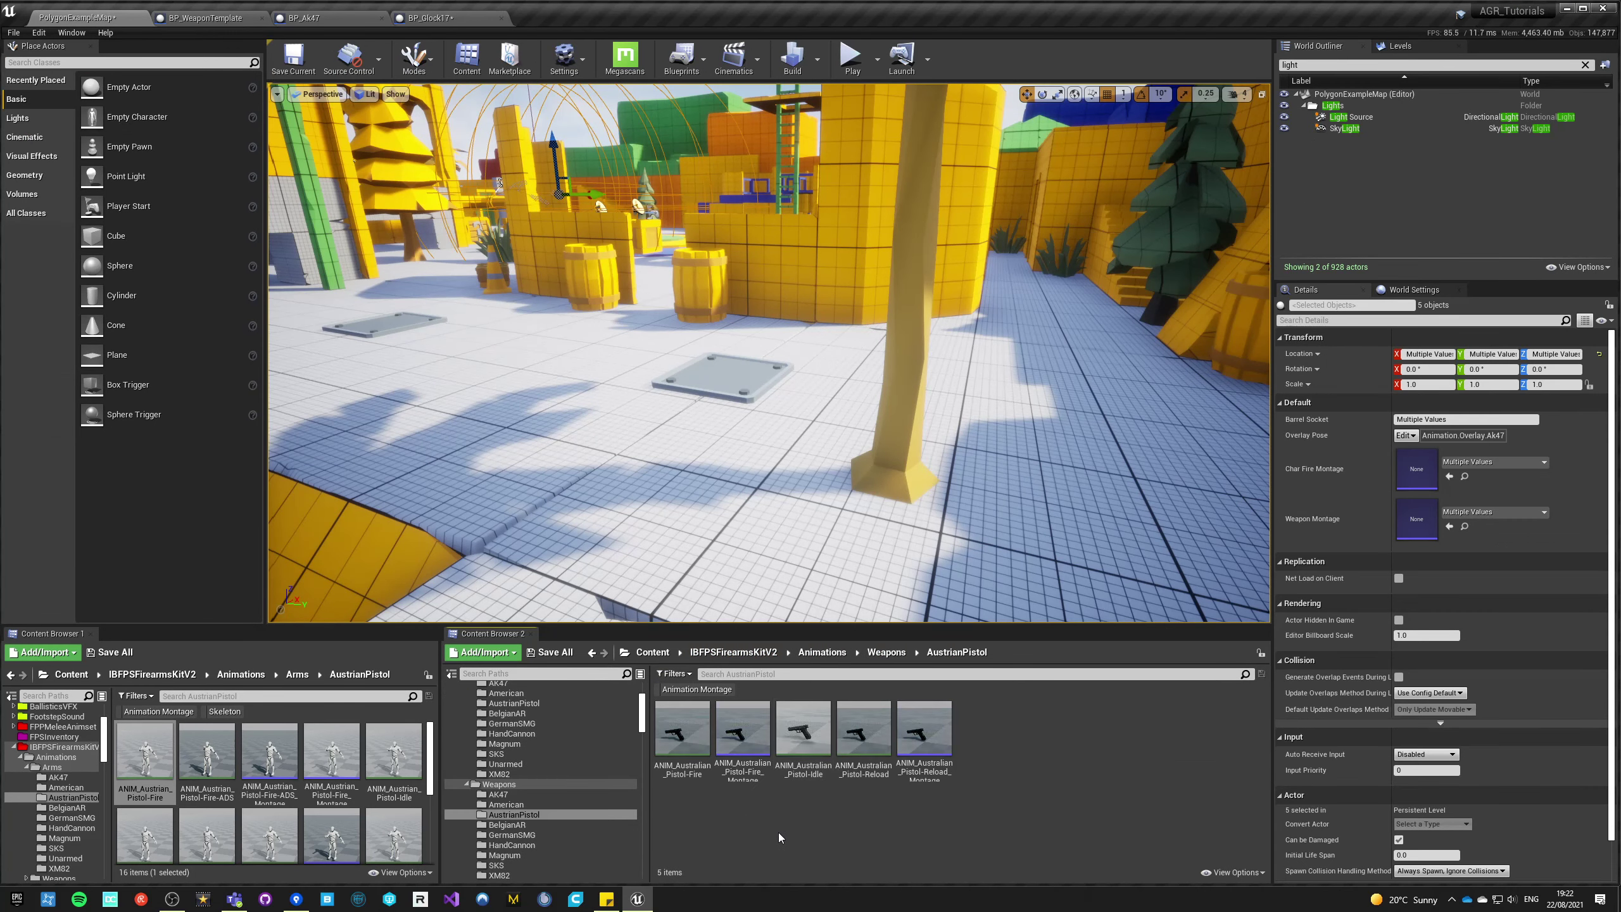
- Assign ANIM_Australian_Pistol-Fire_Montage to the WeaponMontage variable of BP_Glock17 and compile the blueprint
click(743, 738)
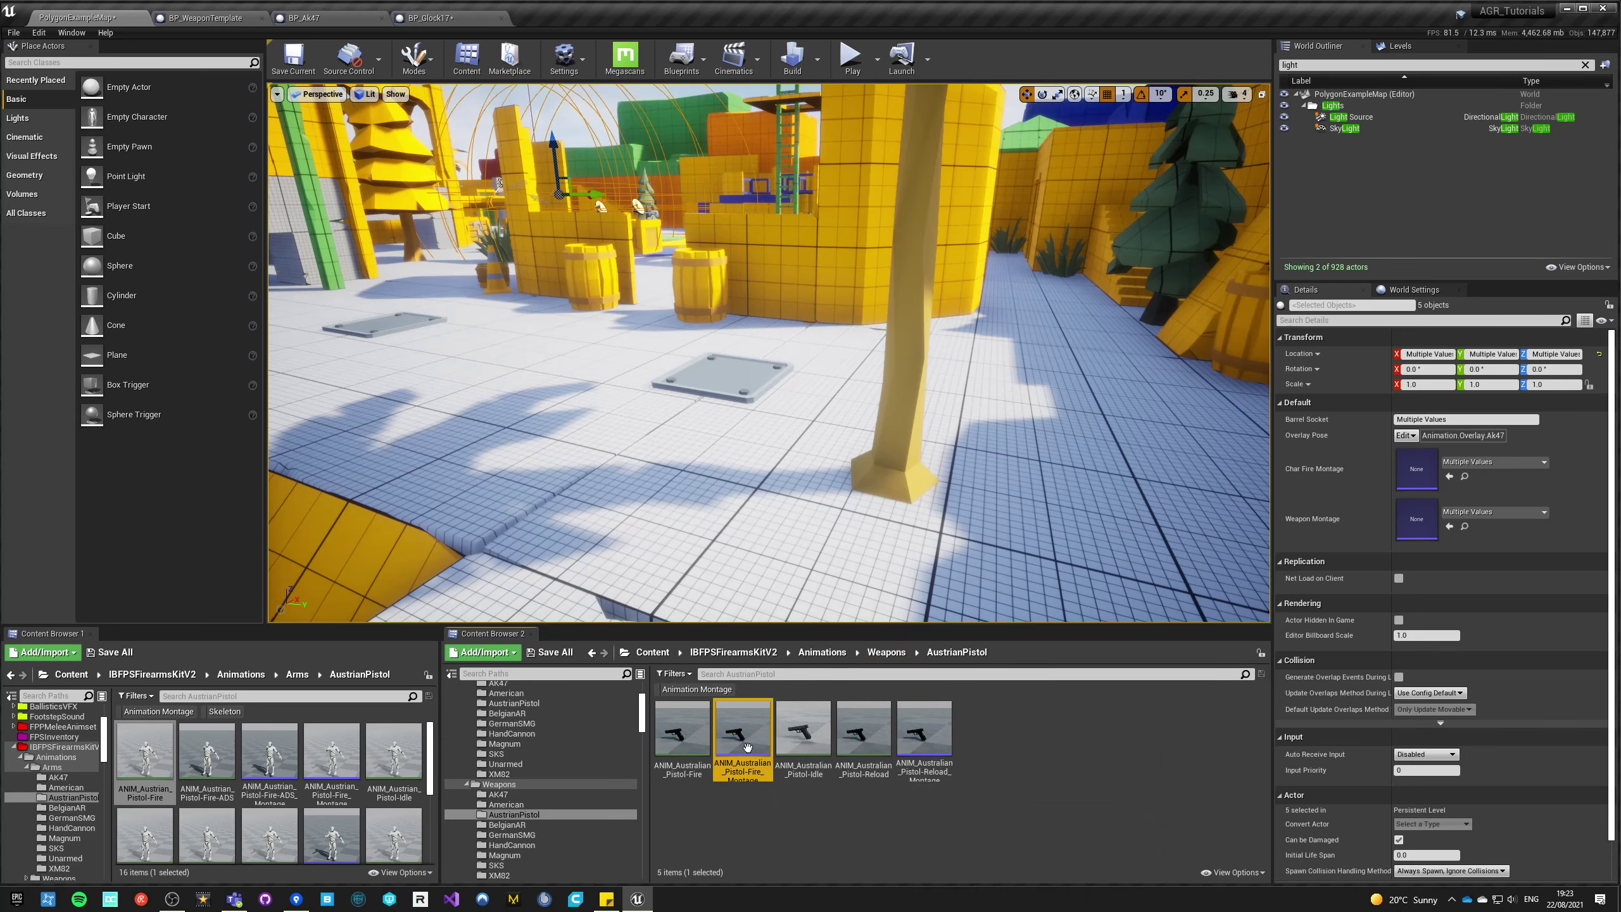
click(420, 20)
click(1461, 209)
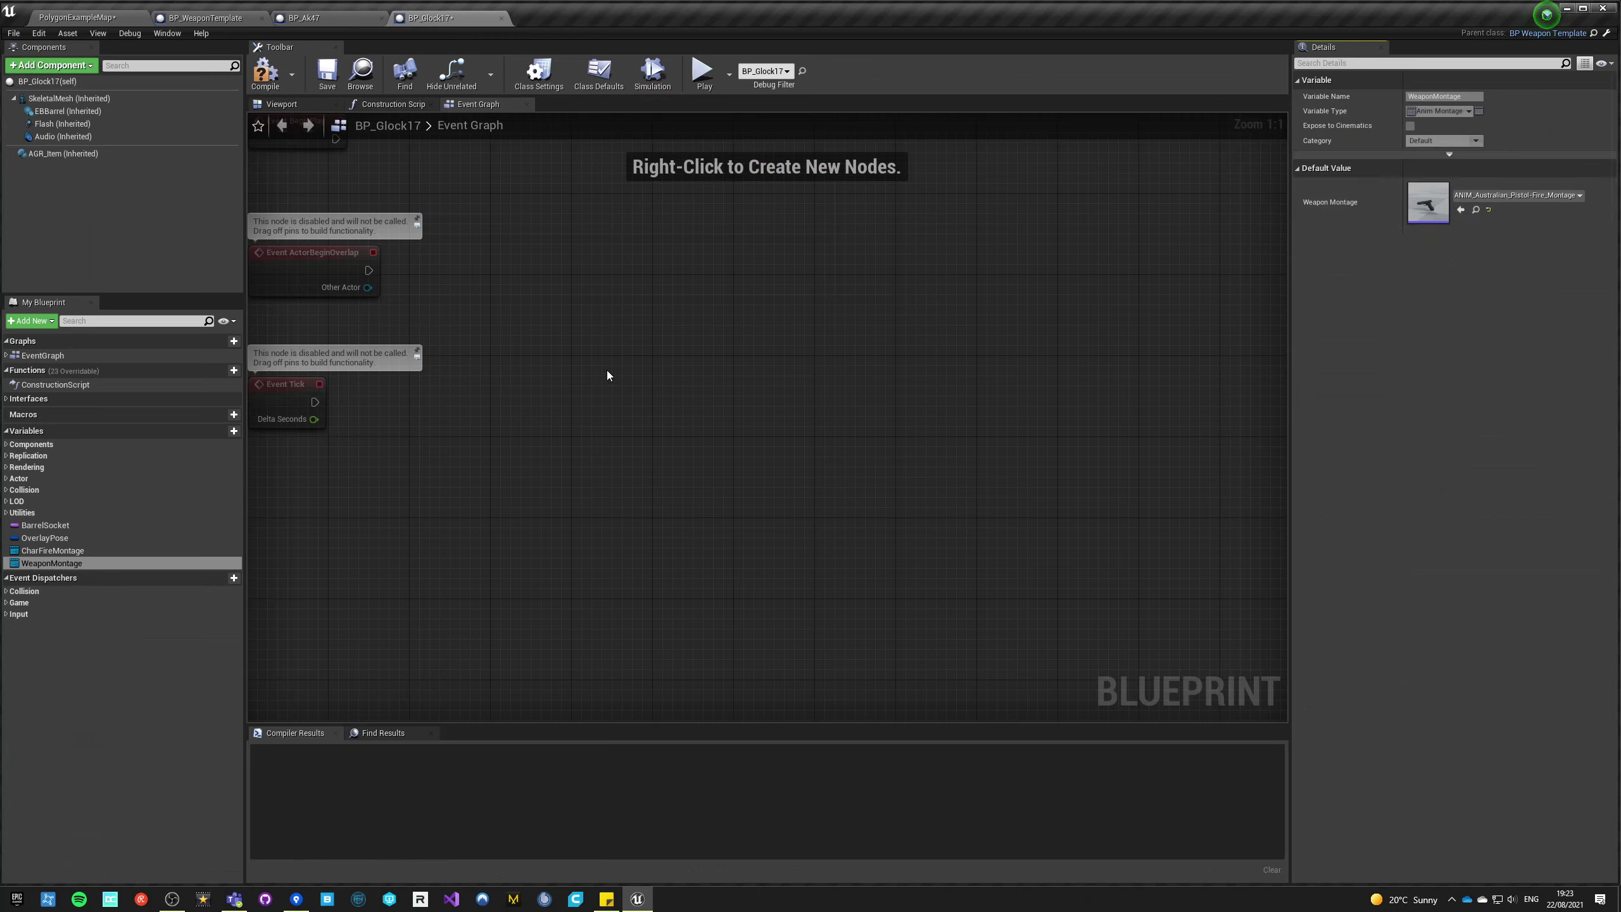
click(264, 72)
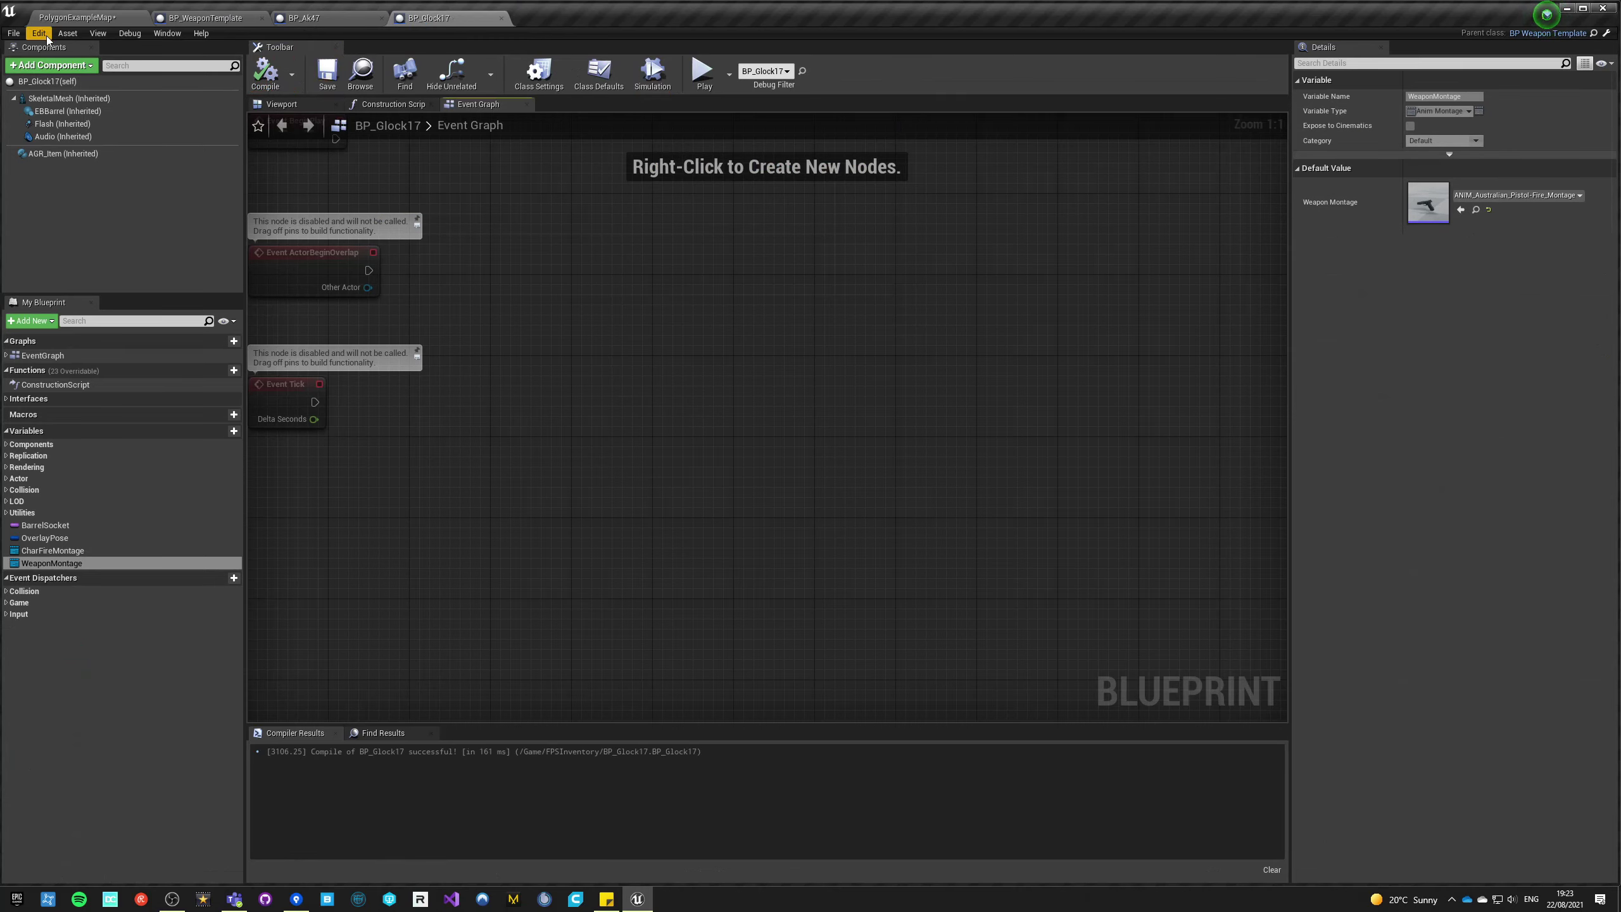
- Play the PolygonExampleMap level, pick up the Glock 17 from the crate and test firing it
click(77, 17)
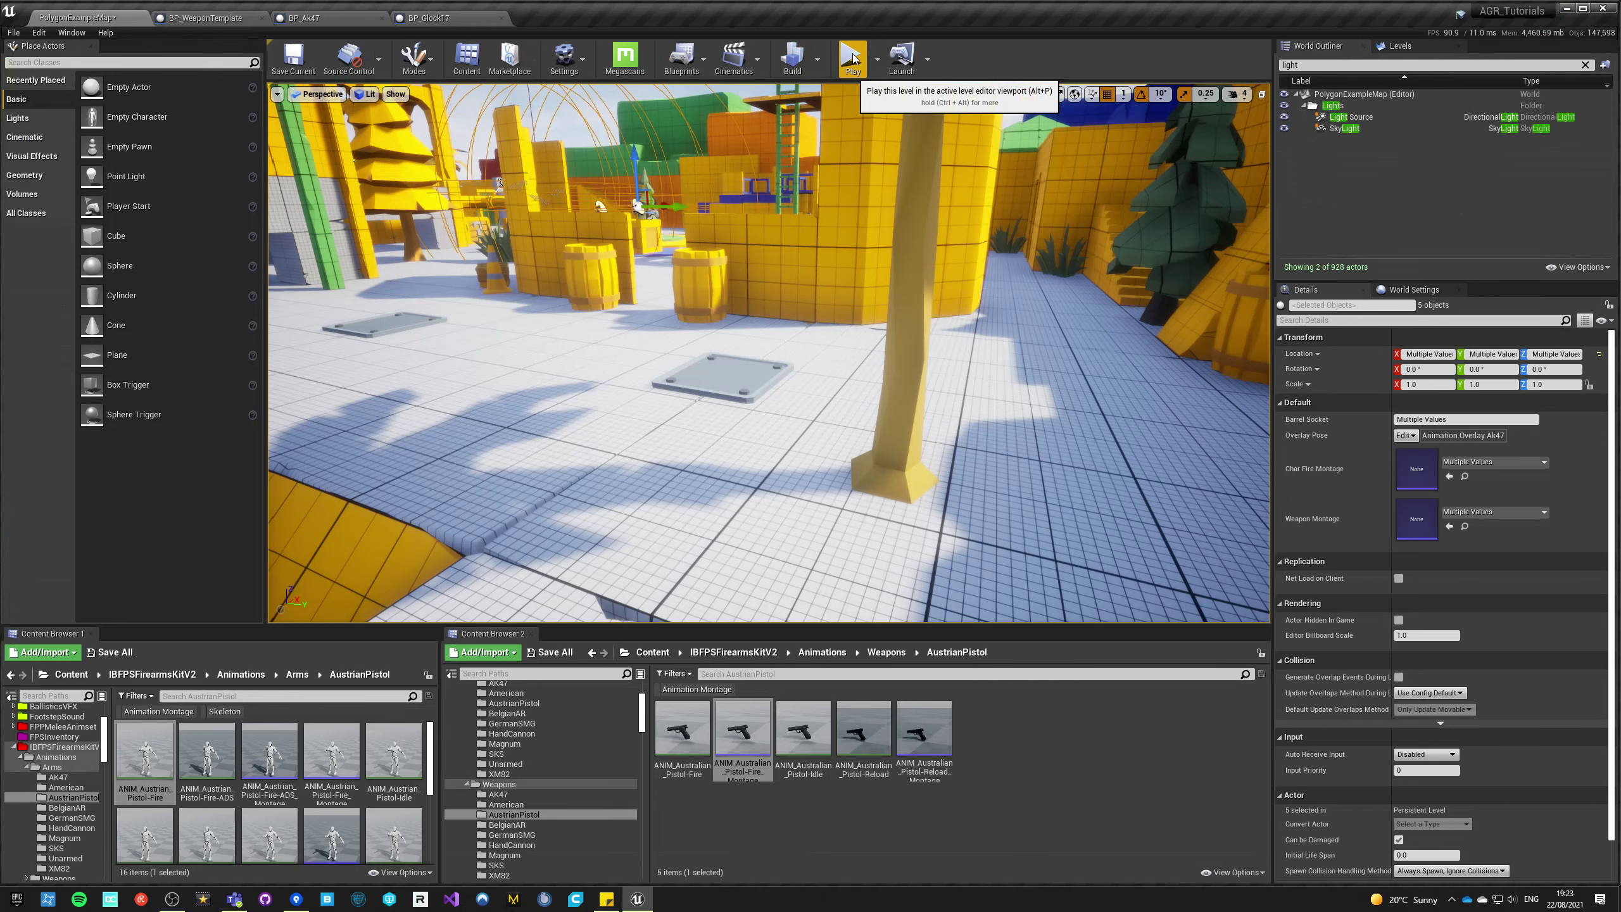
click(853, 58)
key(w)
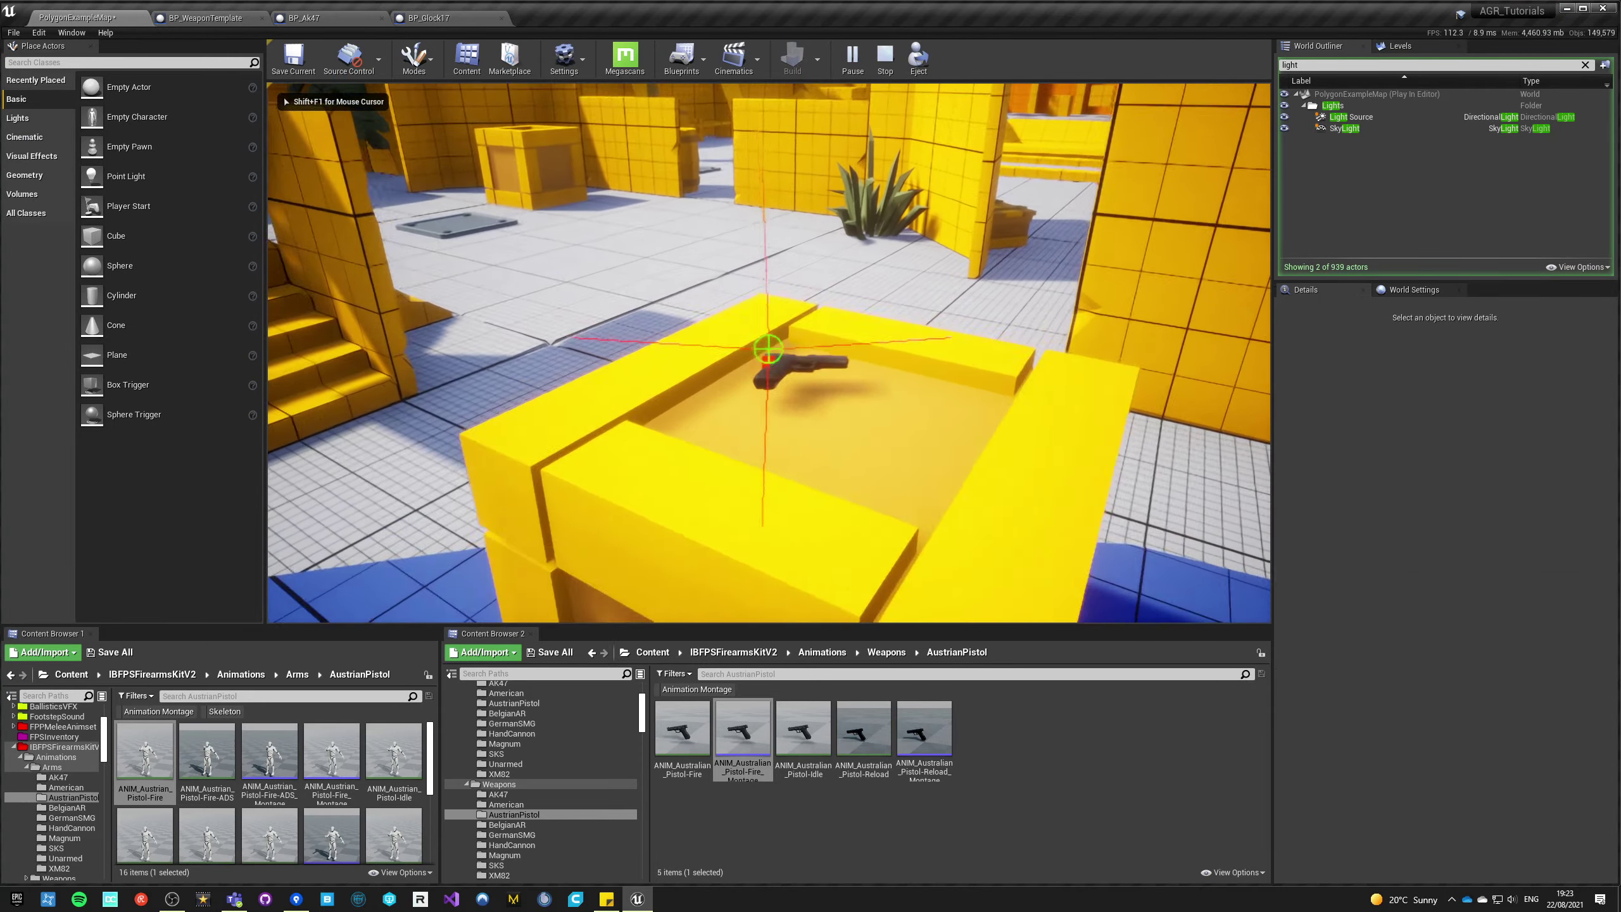
key(e)
key(w)
click(769, 353)
right_click(768, 353)
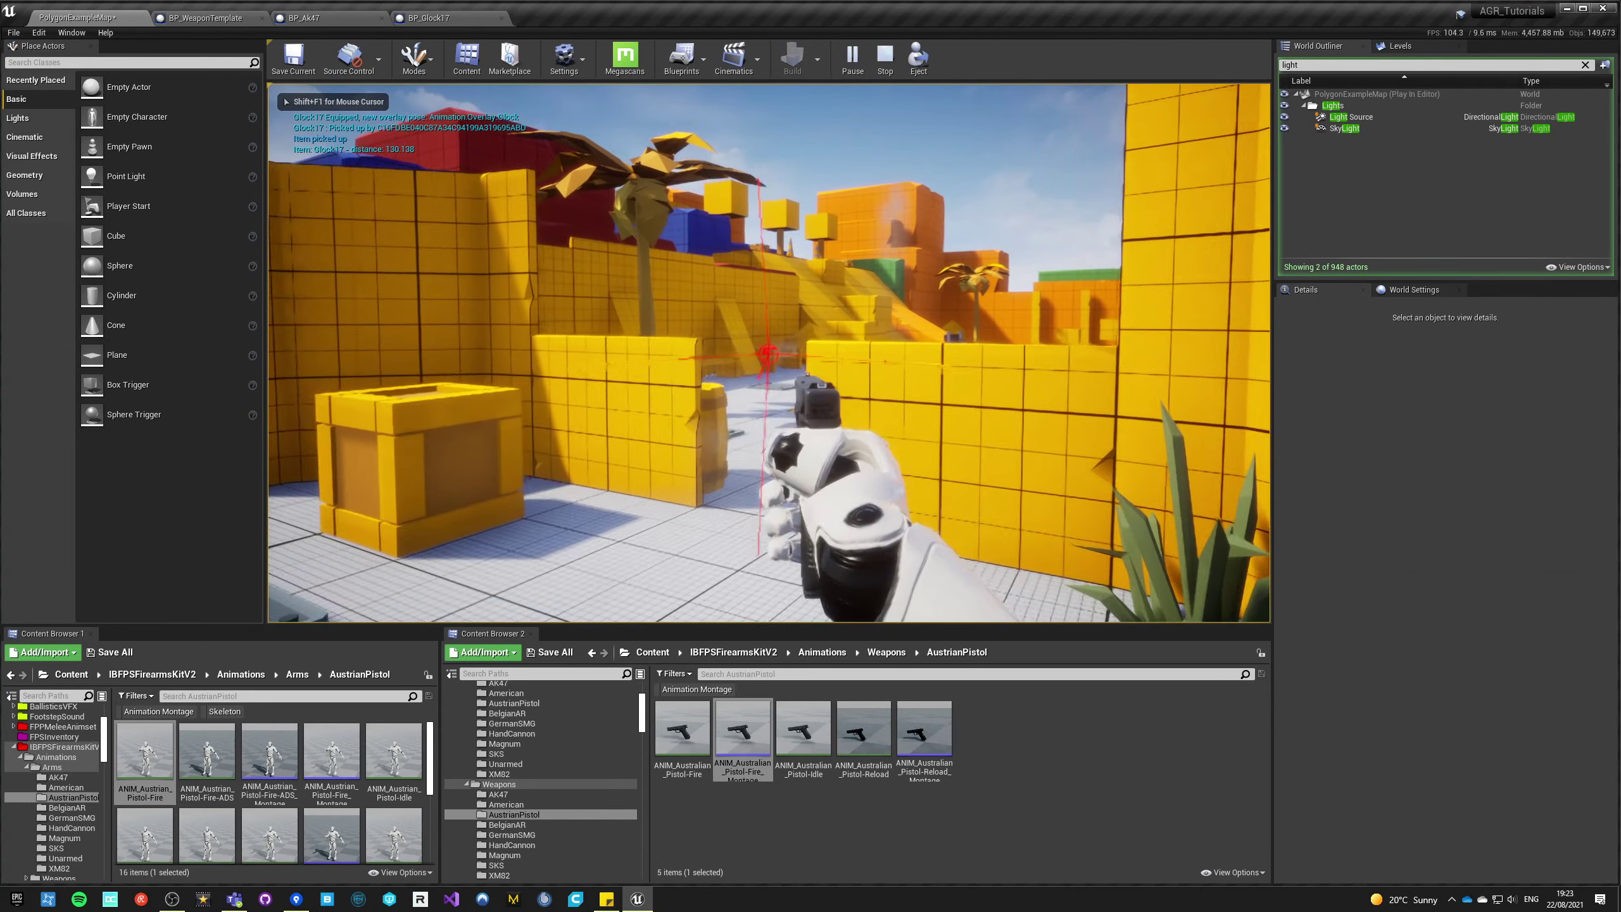
click(768, 353)
key(s)
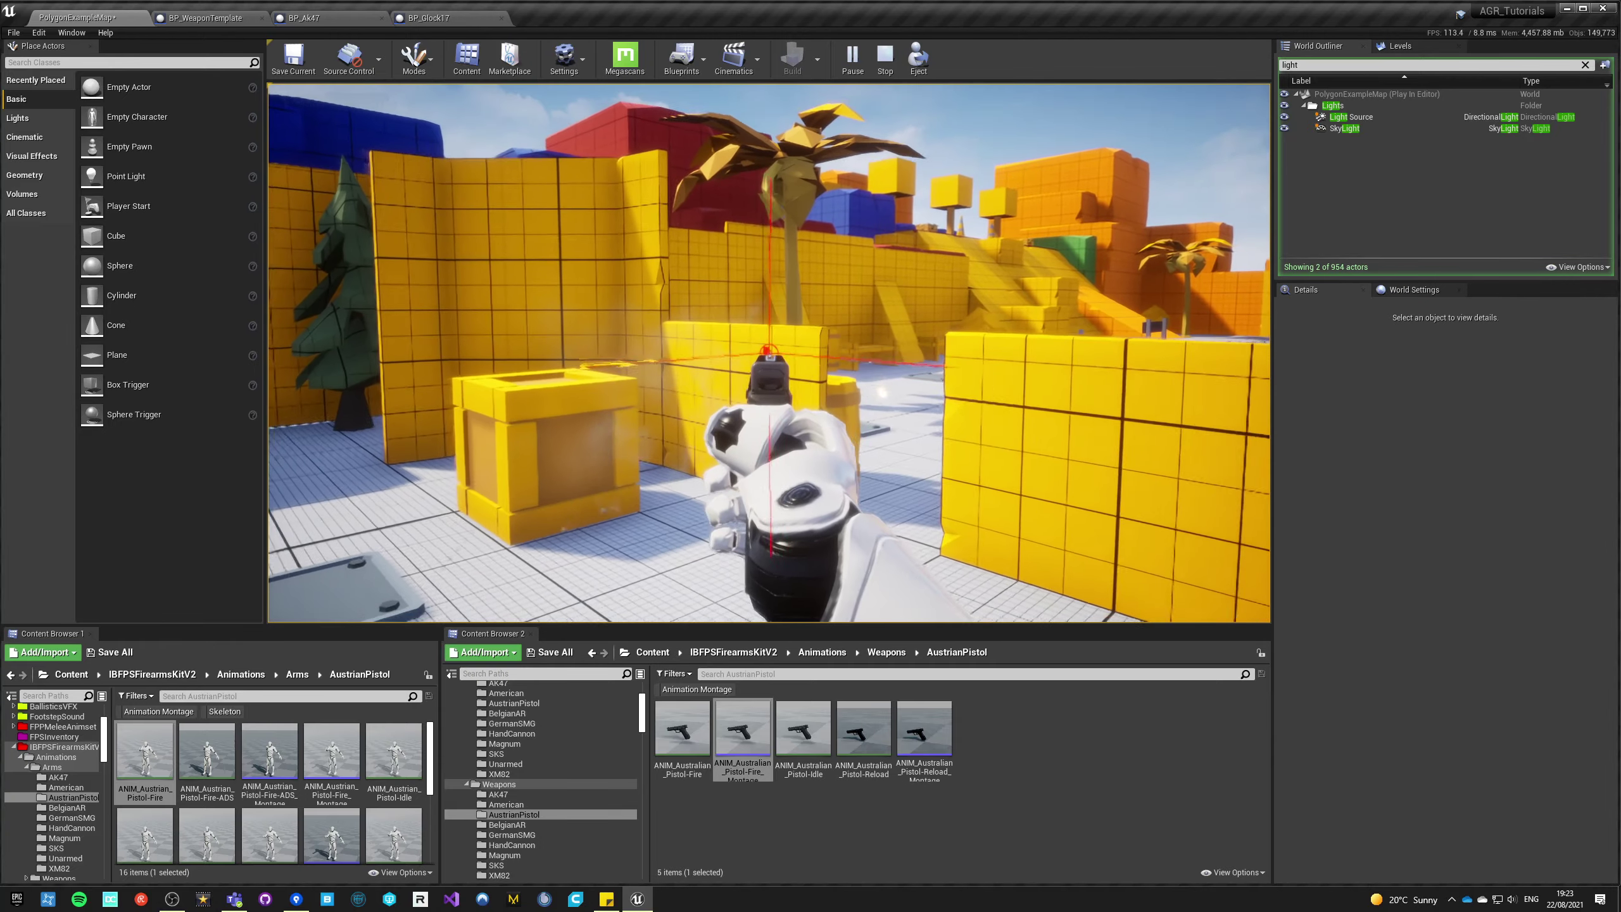
- Move back and forth through the level with the Glock 17, switching between aiming and hip hold
right_click(769, 353)
key(w)
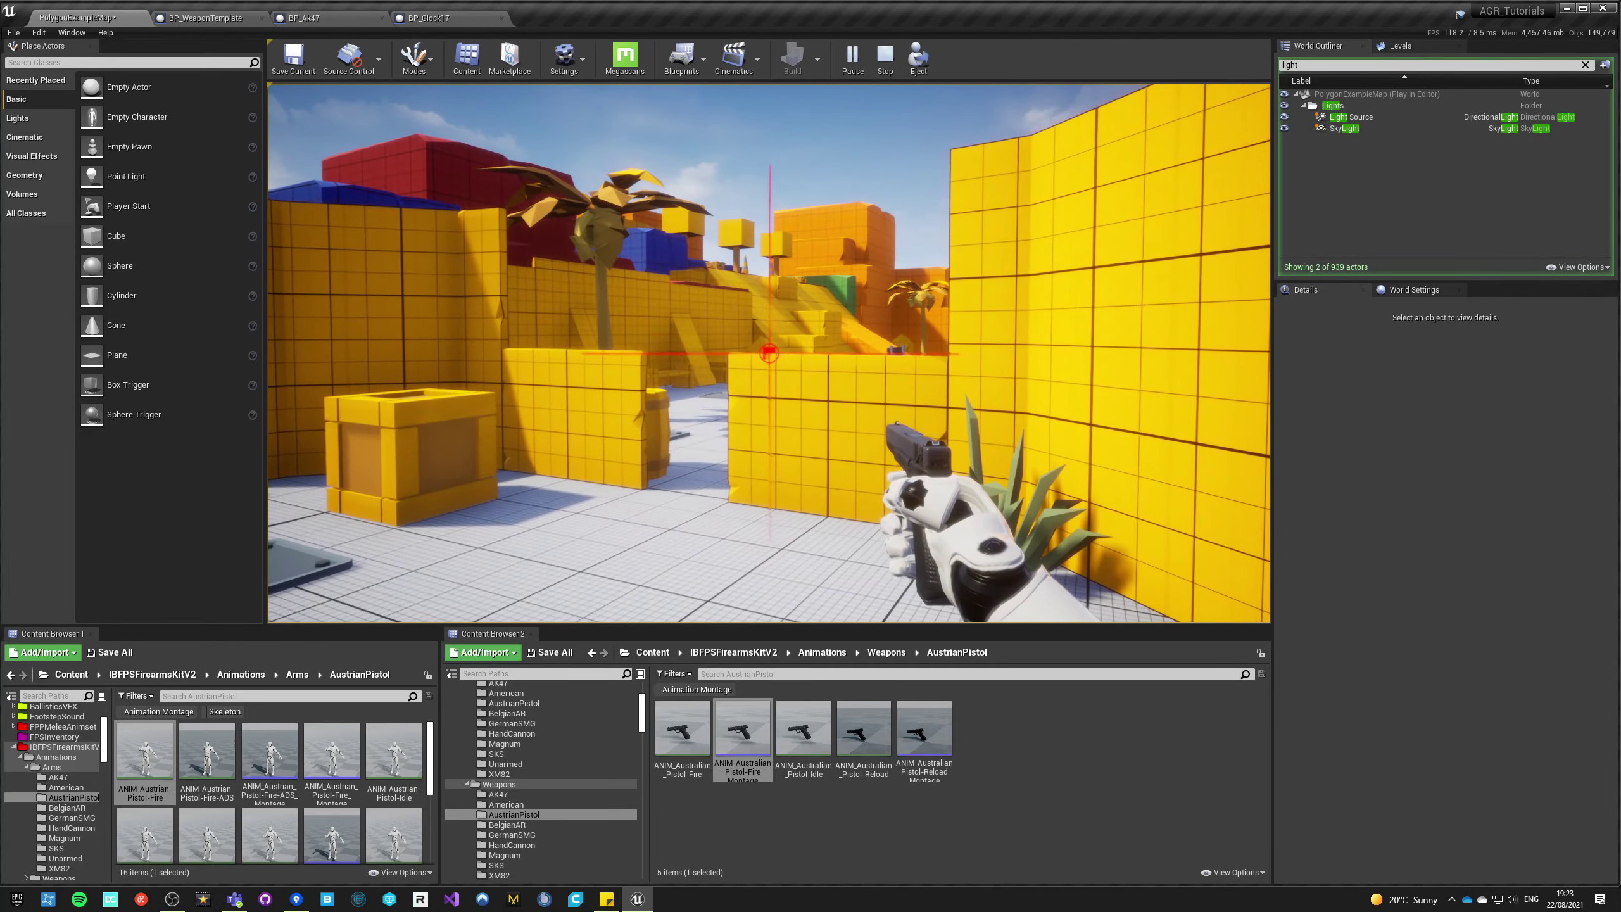
key(s)
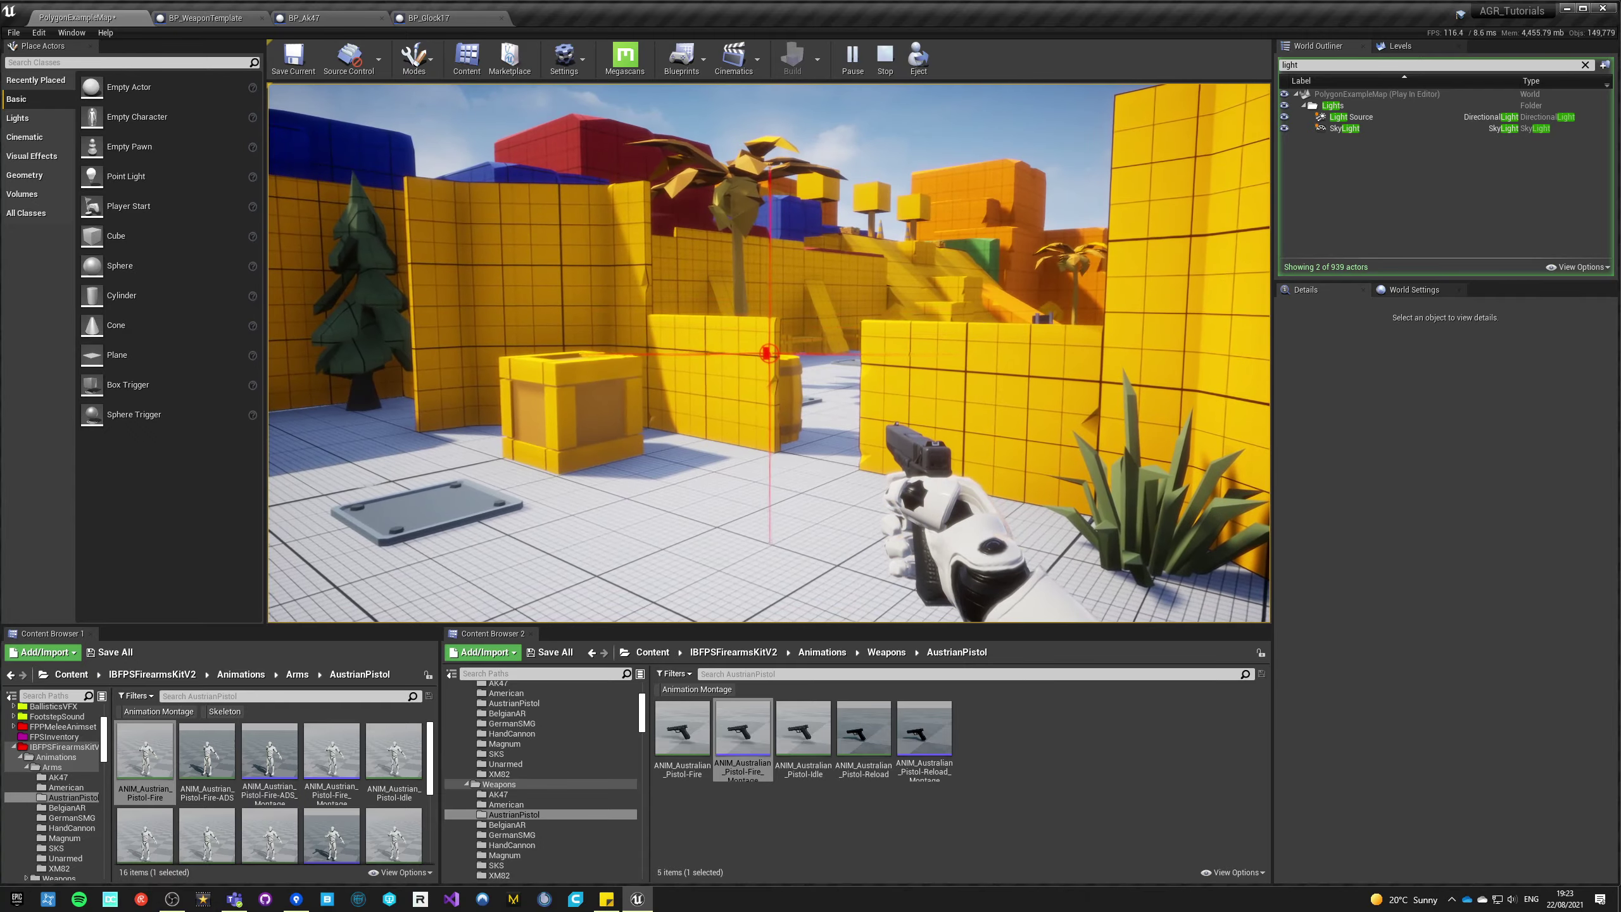
right_click(768, 353)
key(w)
right_click(769, 353)
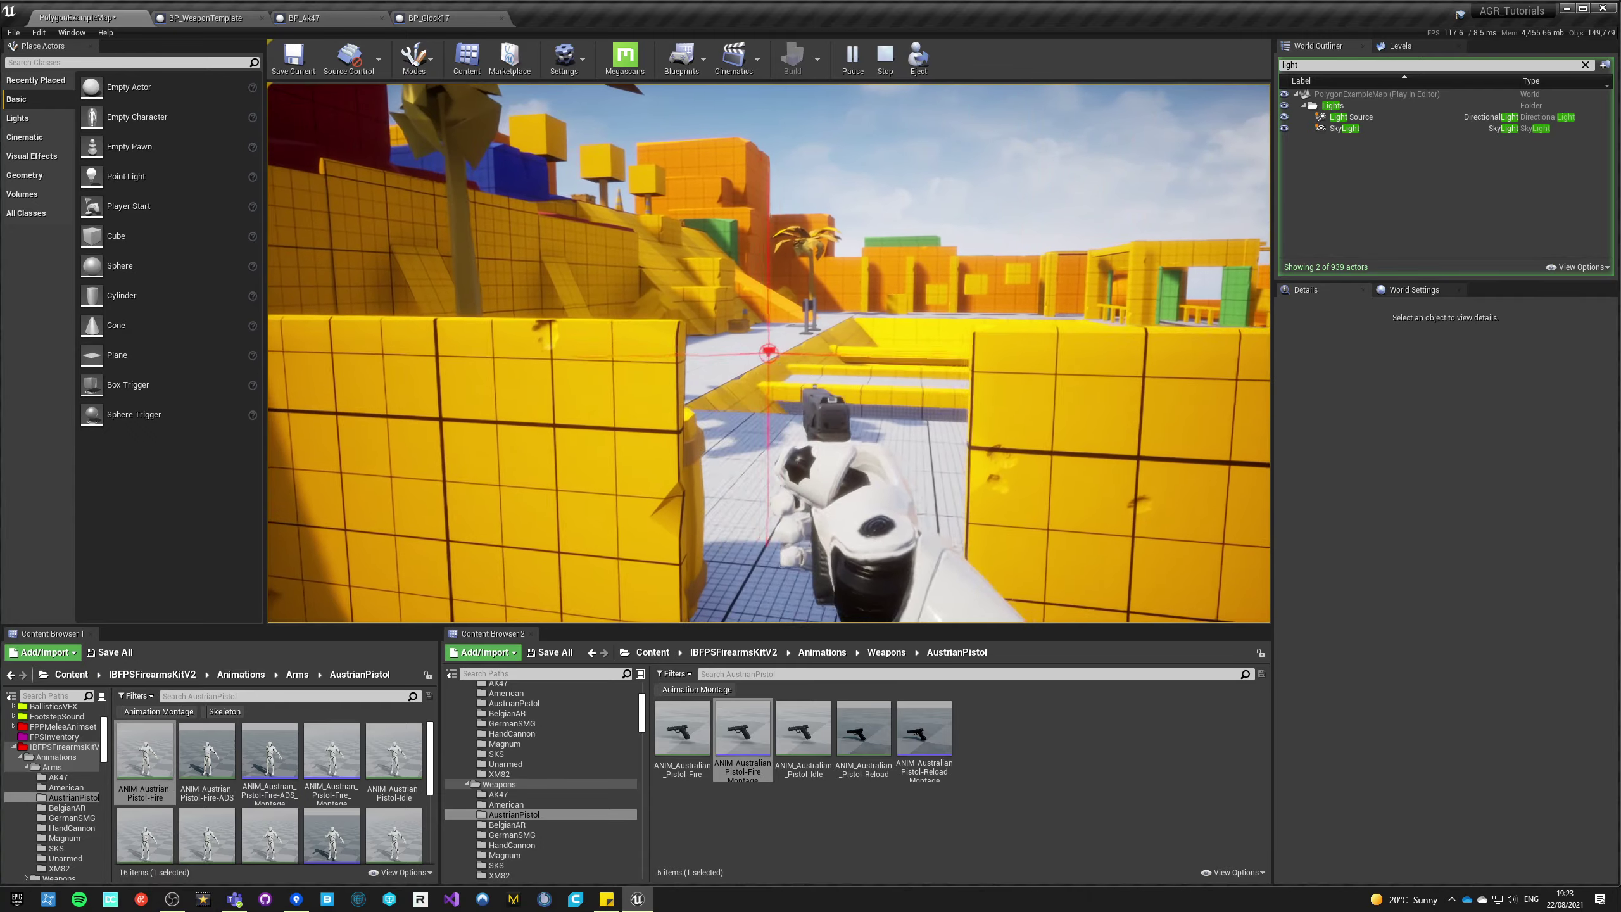
key(s)
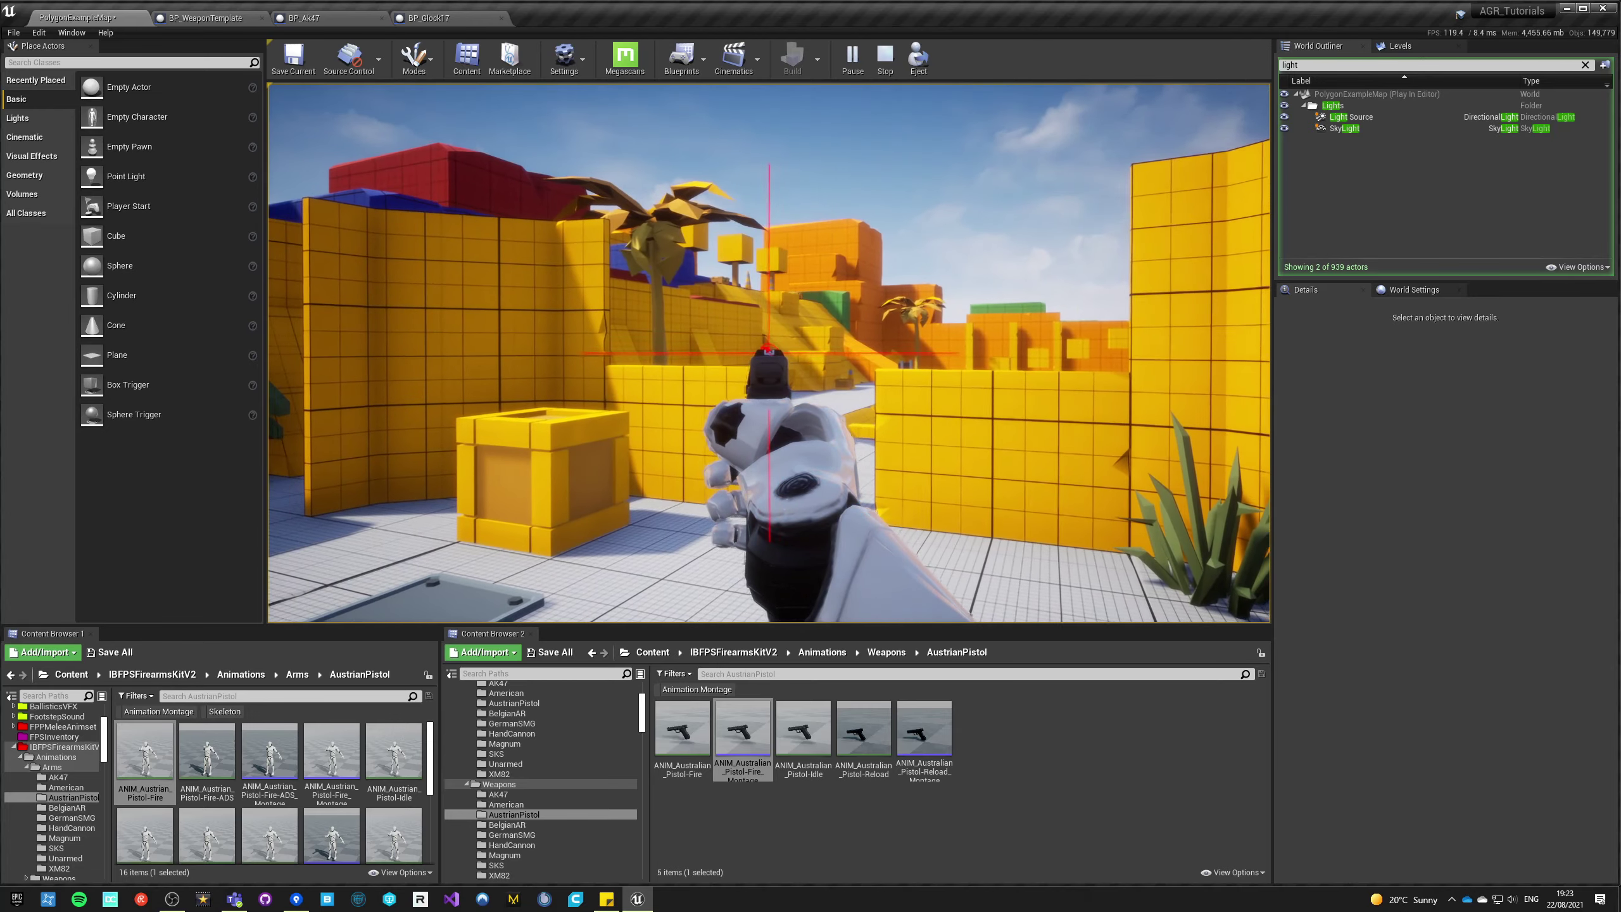
- Fire a series of shots with the Glock 17 while aiming, lower the pistol and stop the play session
click(768, 353)
click(769, 353)
click(769, 353)
click(769, 353)
click(769, 353)
right_click(769, 352)
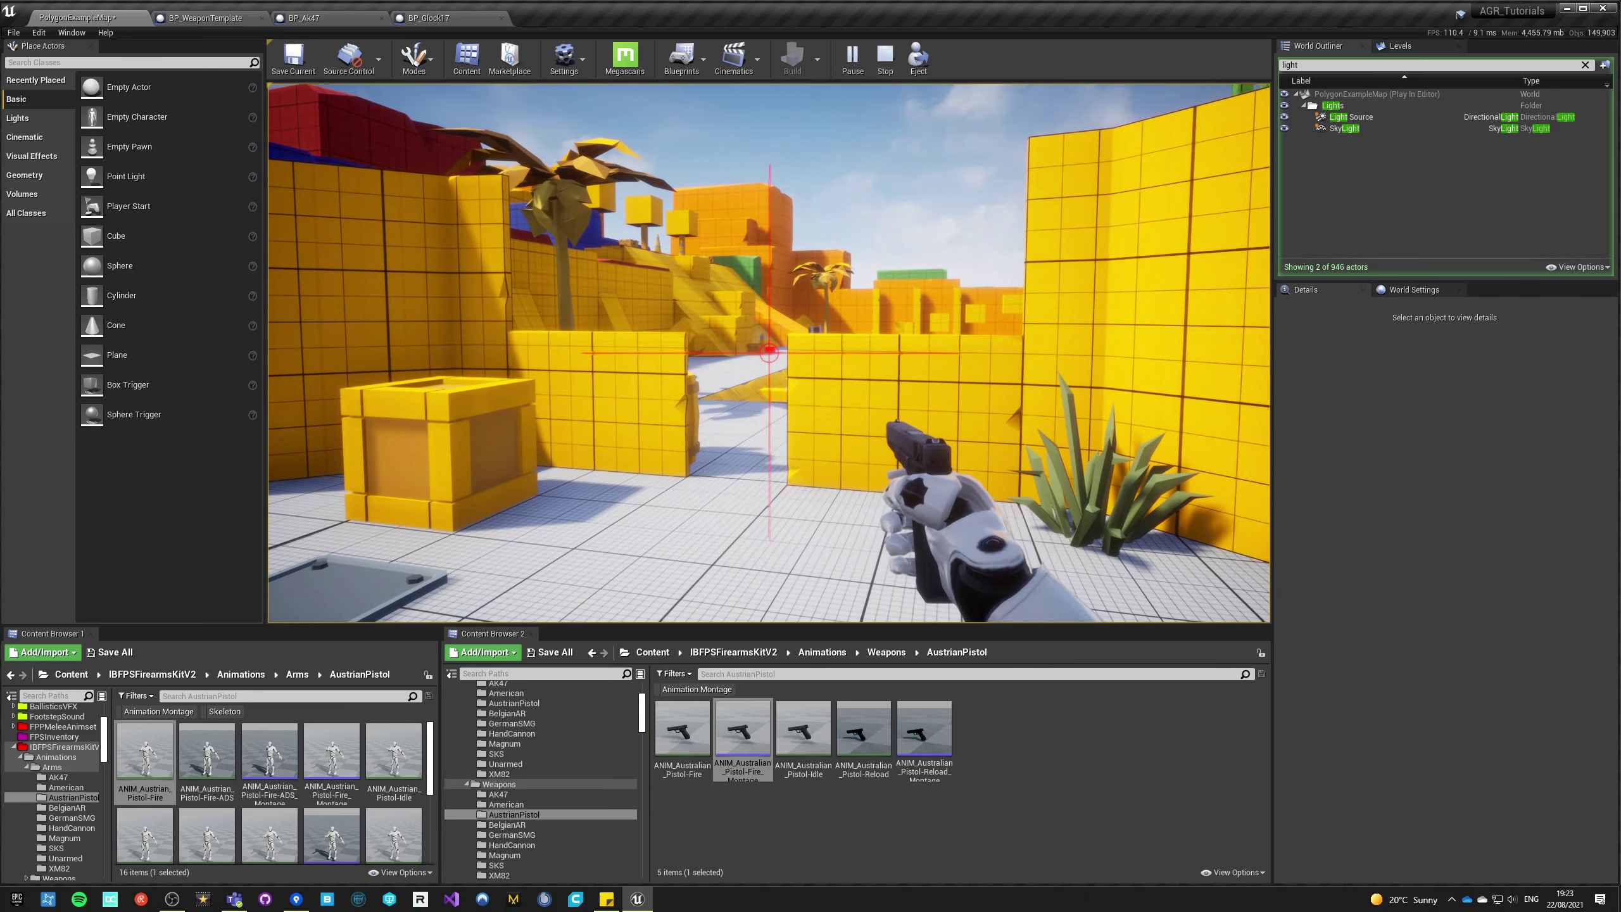
key(Escape)
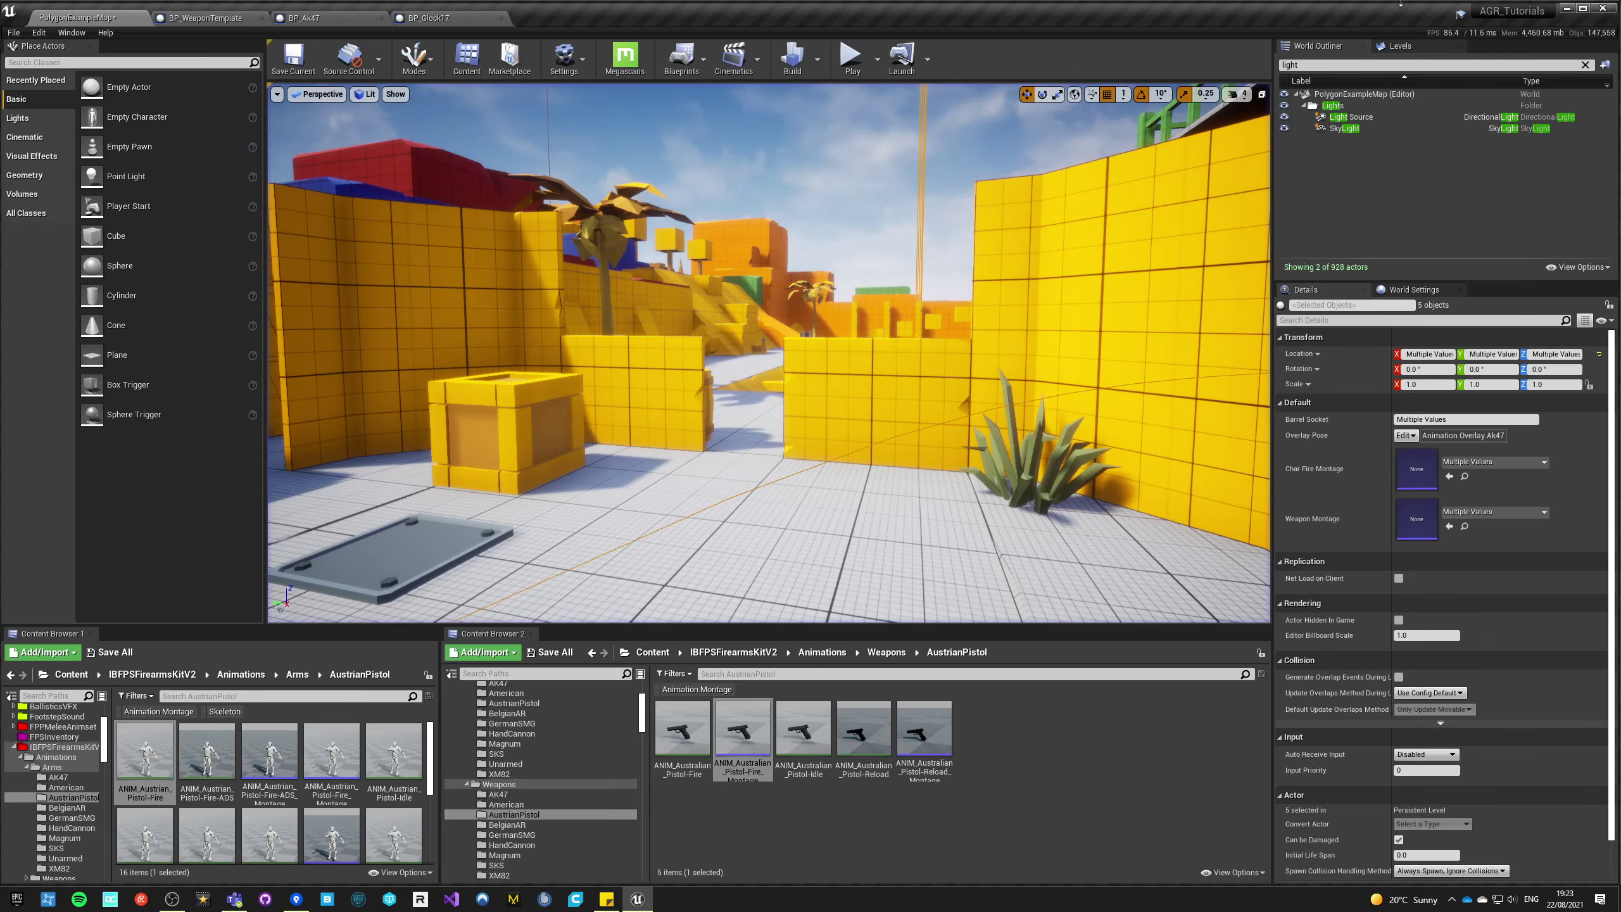
- Close BP_Glock17 and look through the particle template choices for the Flash component of BP_Ak47
click(501, 19)
click(322, 21)
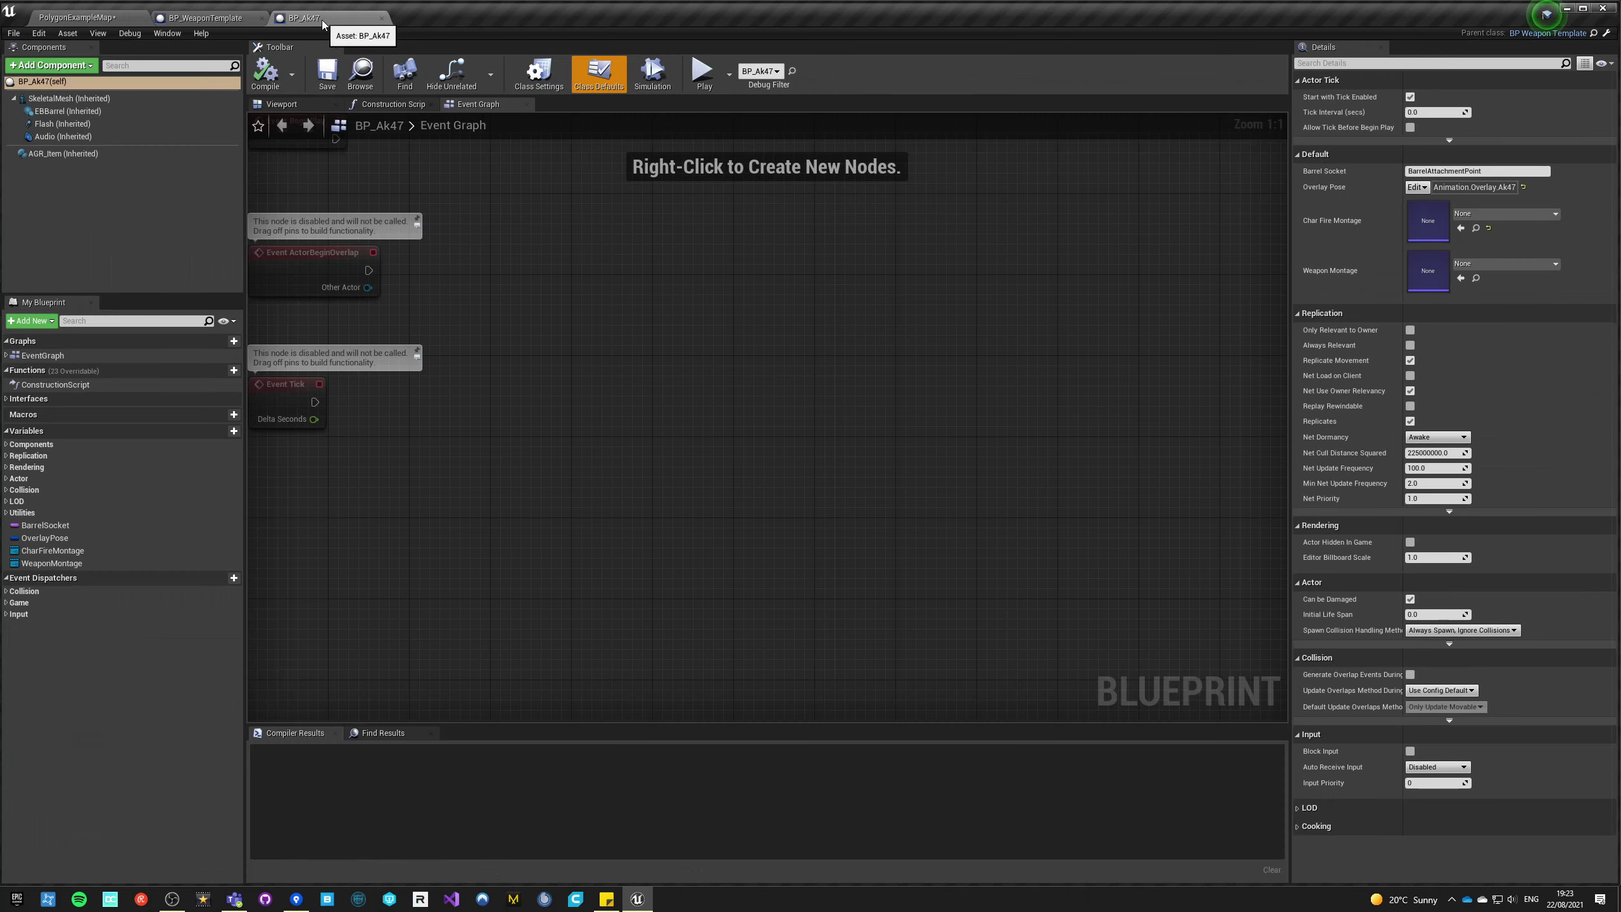
click(69, 123)
click(1494, 302)
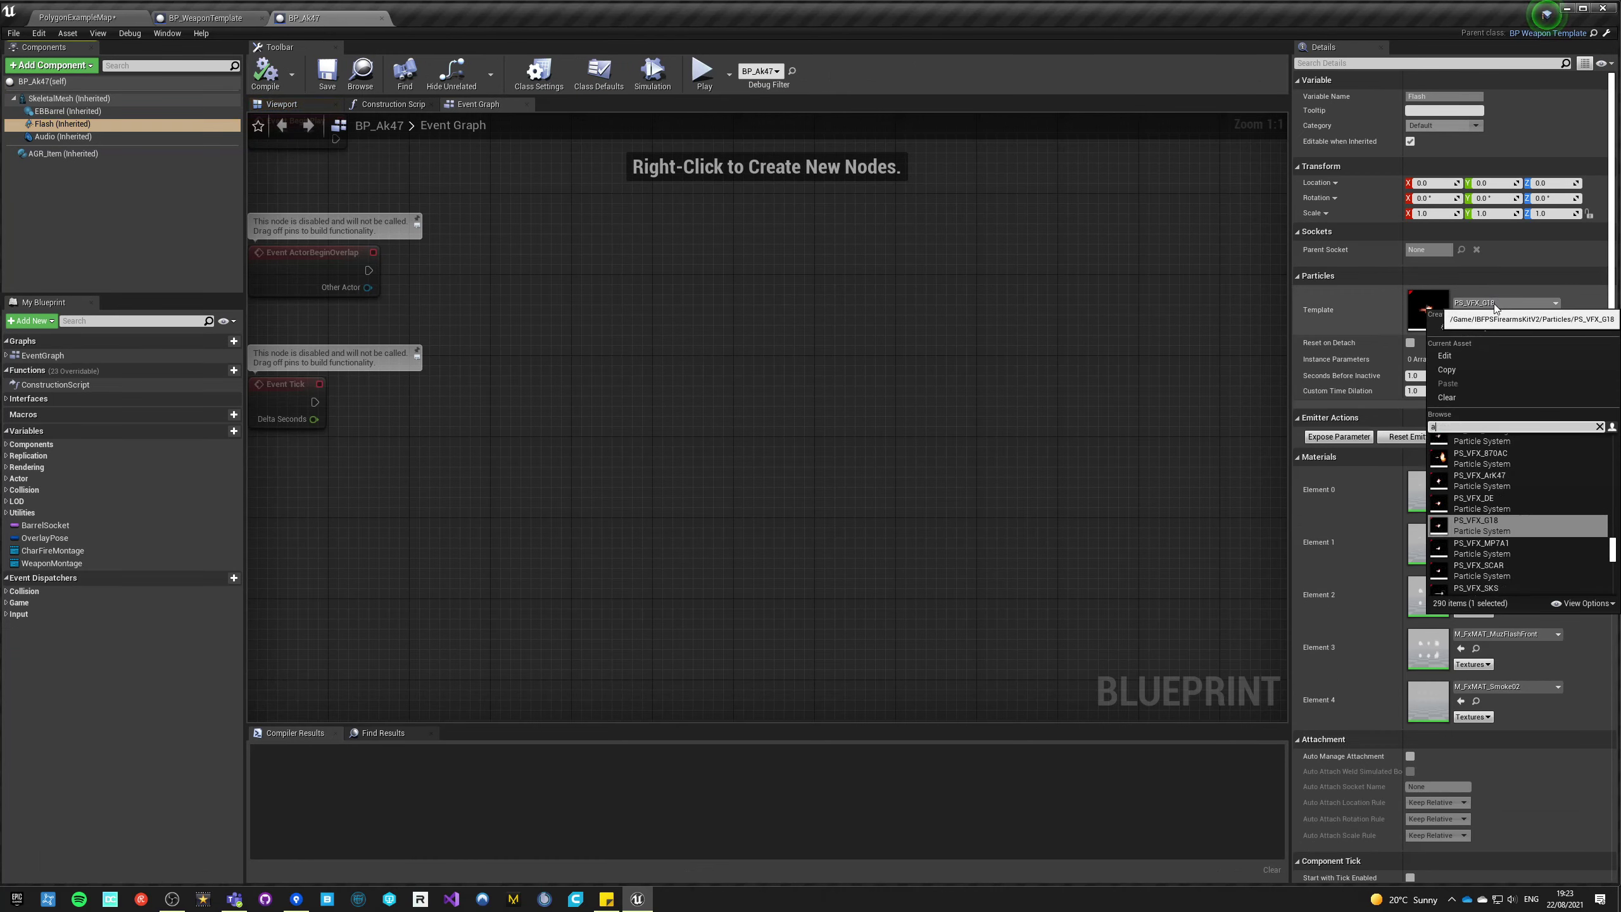
key(BackSpace)
click(97, 32)
- Assign the PS_VFX_ArK47 particle system from the IBFPSFirearmsKitV2 Particles folder as the template of BP_Ak47's Flash component
click(80, 19)
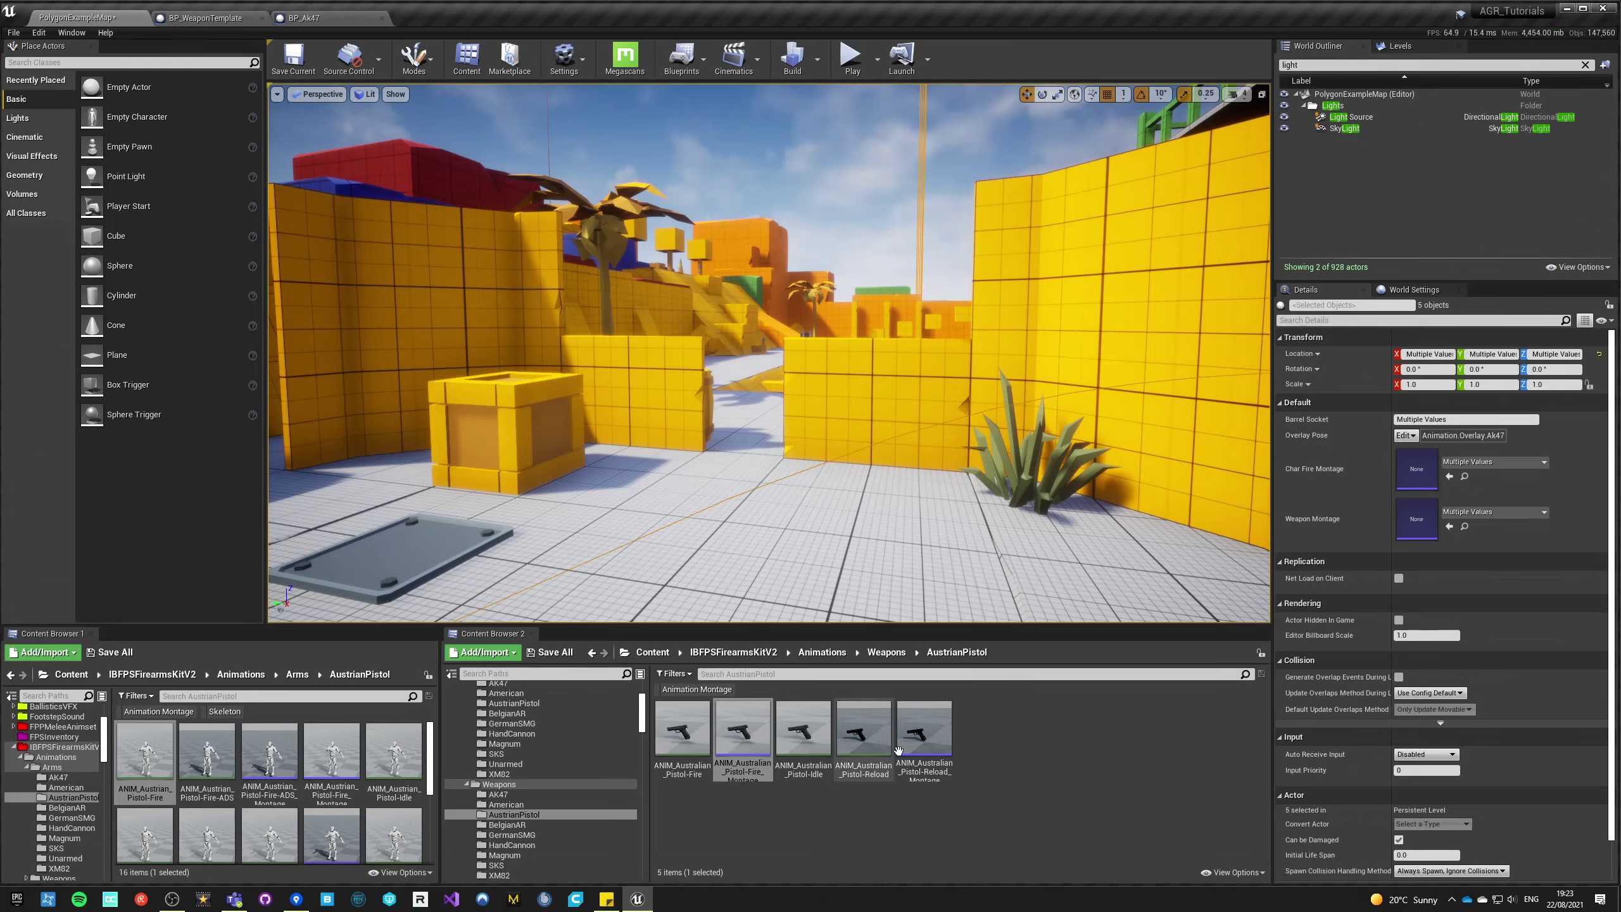
click(880, 654)
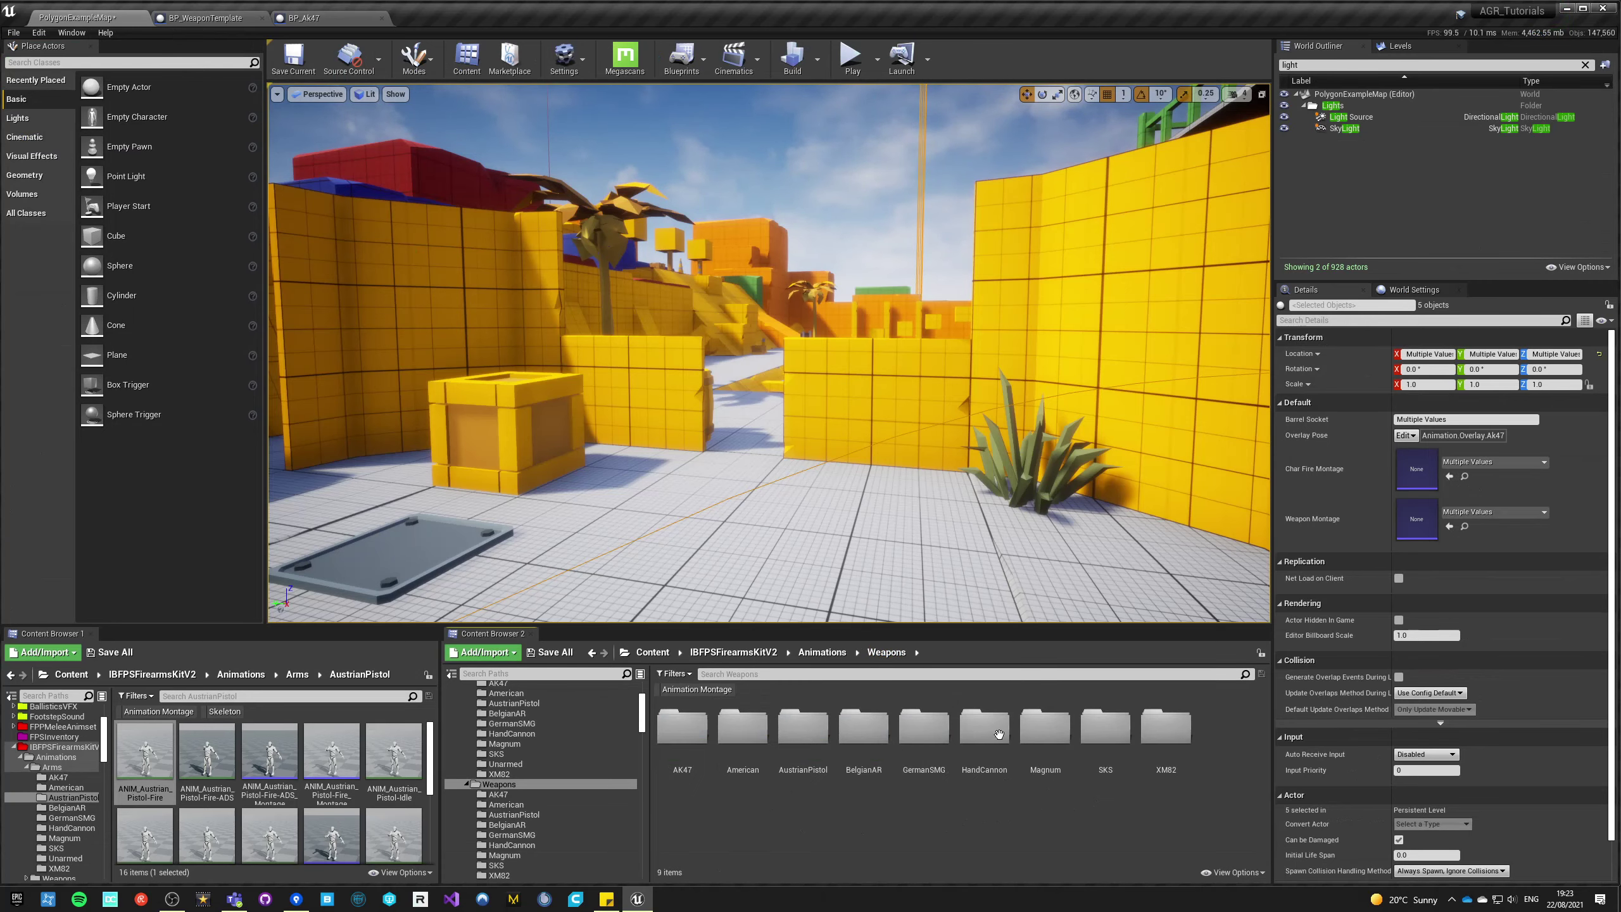
click(822, 654)
click(755, 654)
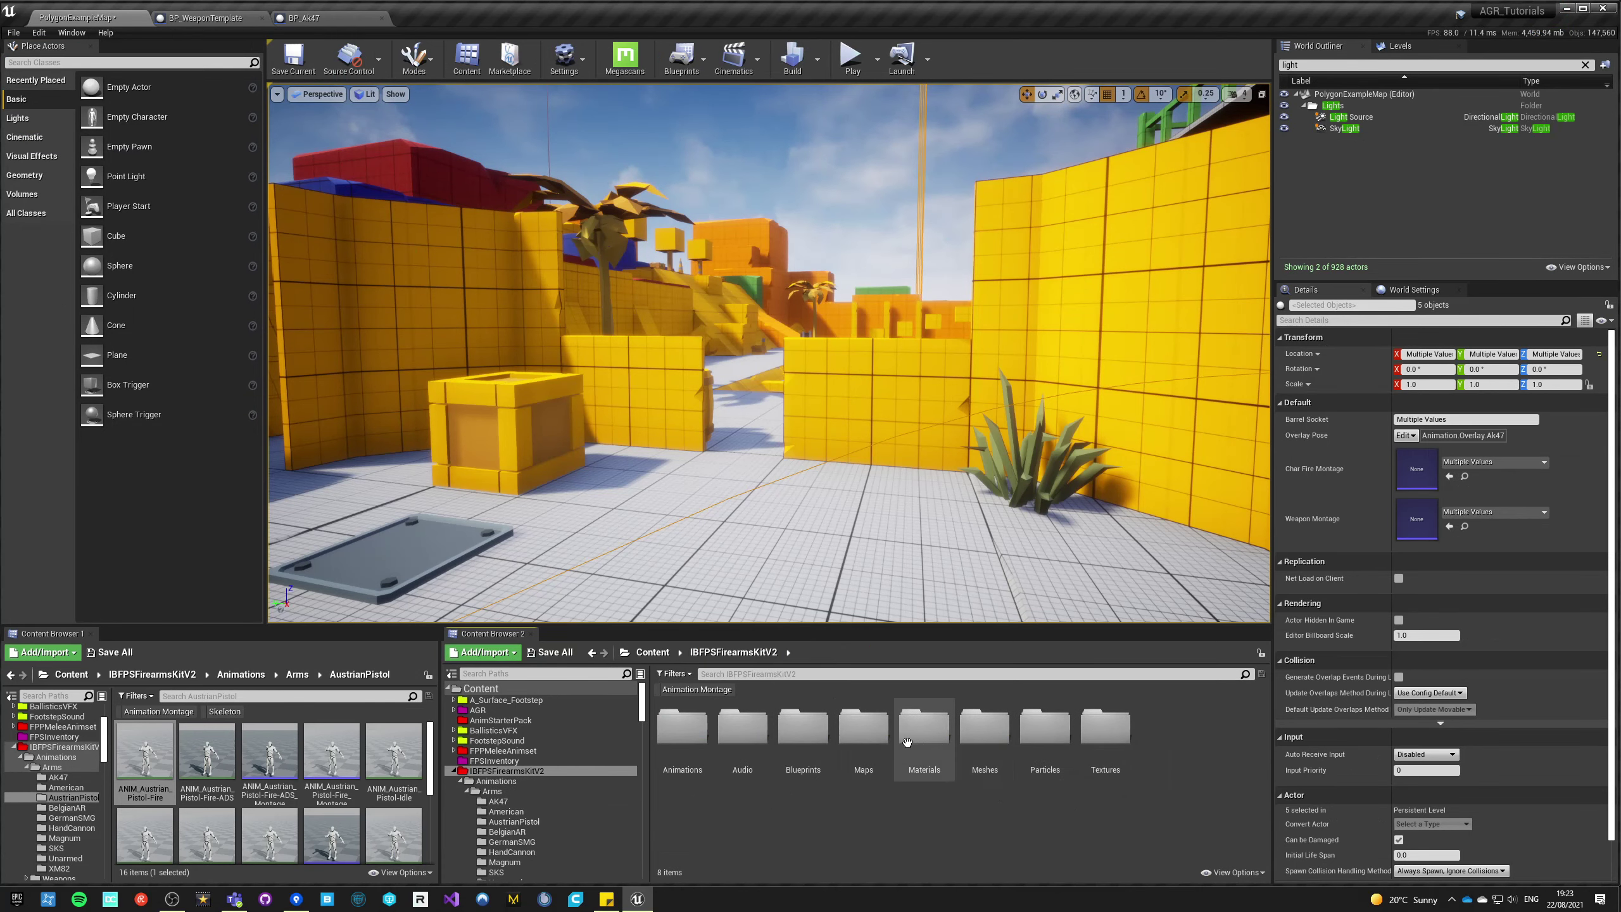
double_click(1045, 734)
click(809, 747)
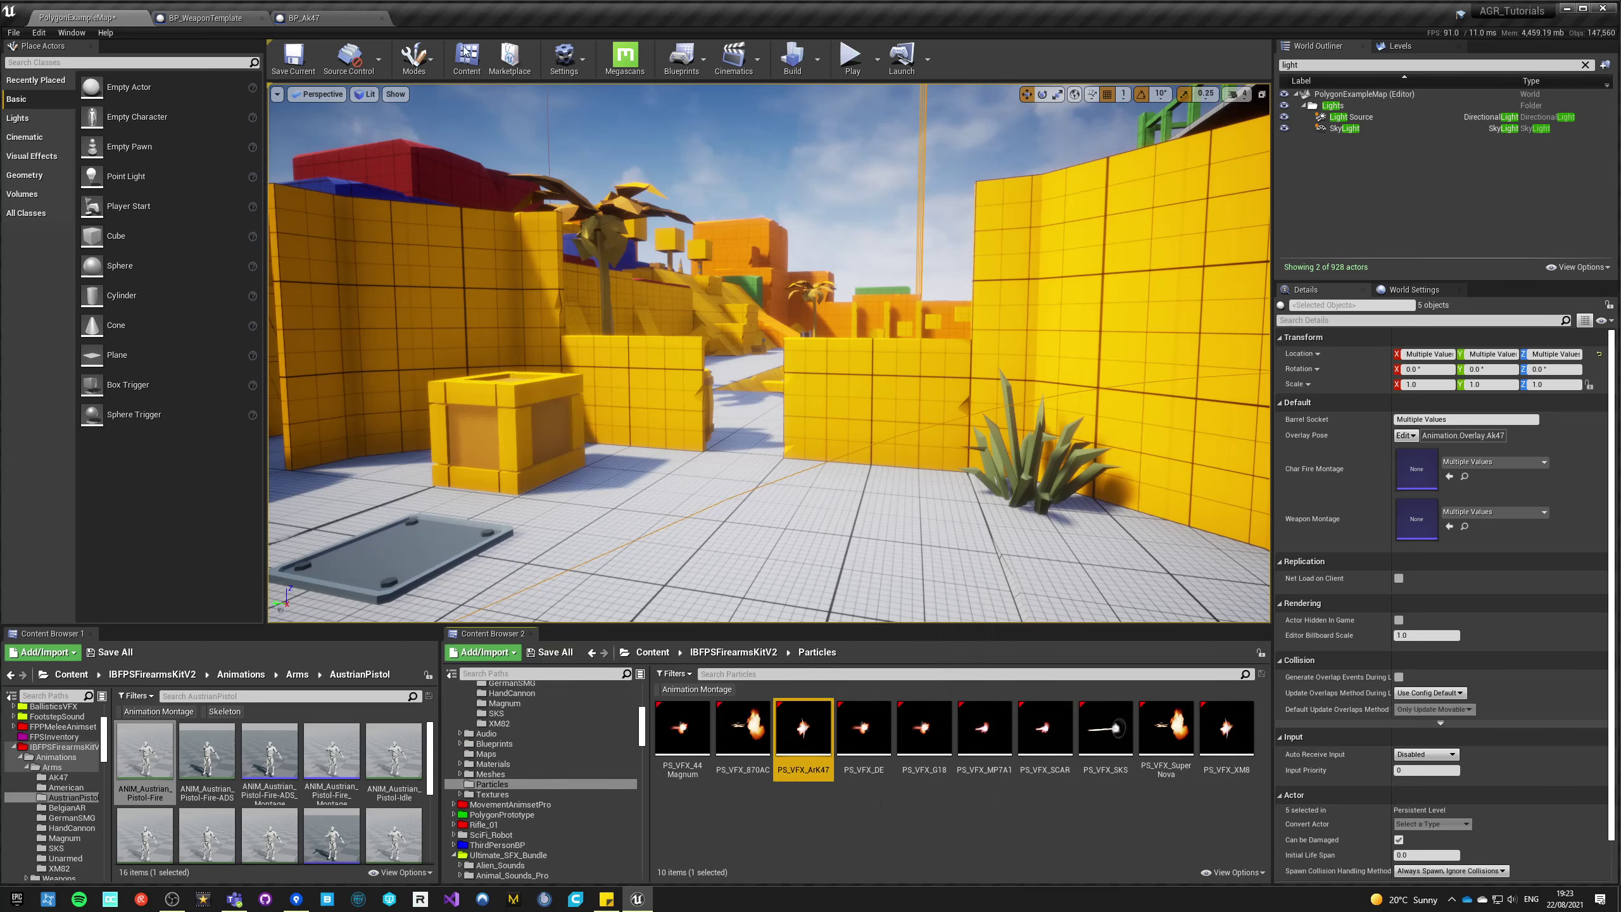
click(323, 18)
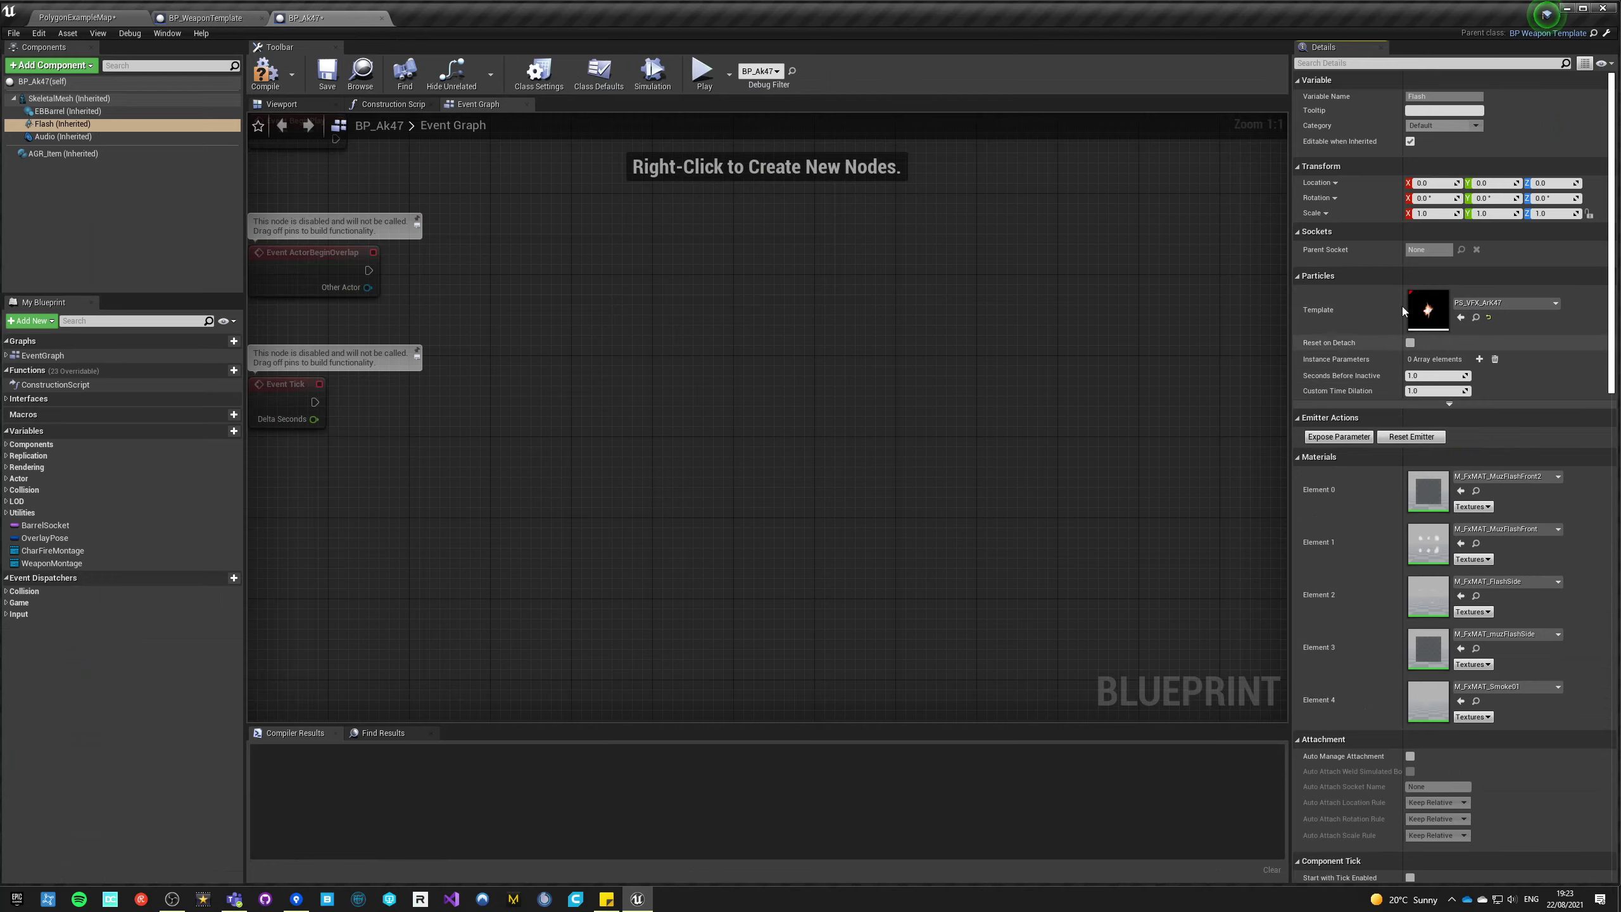
- Select BP_Ak47's Audio component and open the Ultimate_SFX_Bundle/Real_Recorded_Guns/Cues/Guns/AK_47 folder in the level editor
click(63, 136)
click(88, 18)
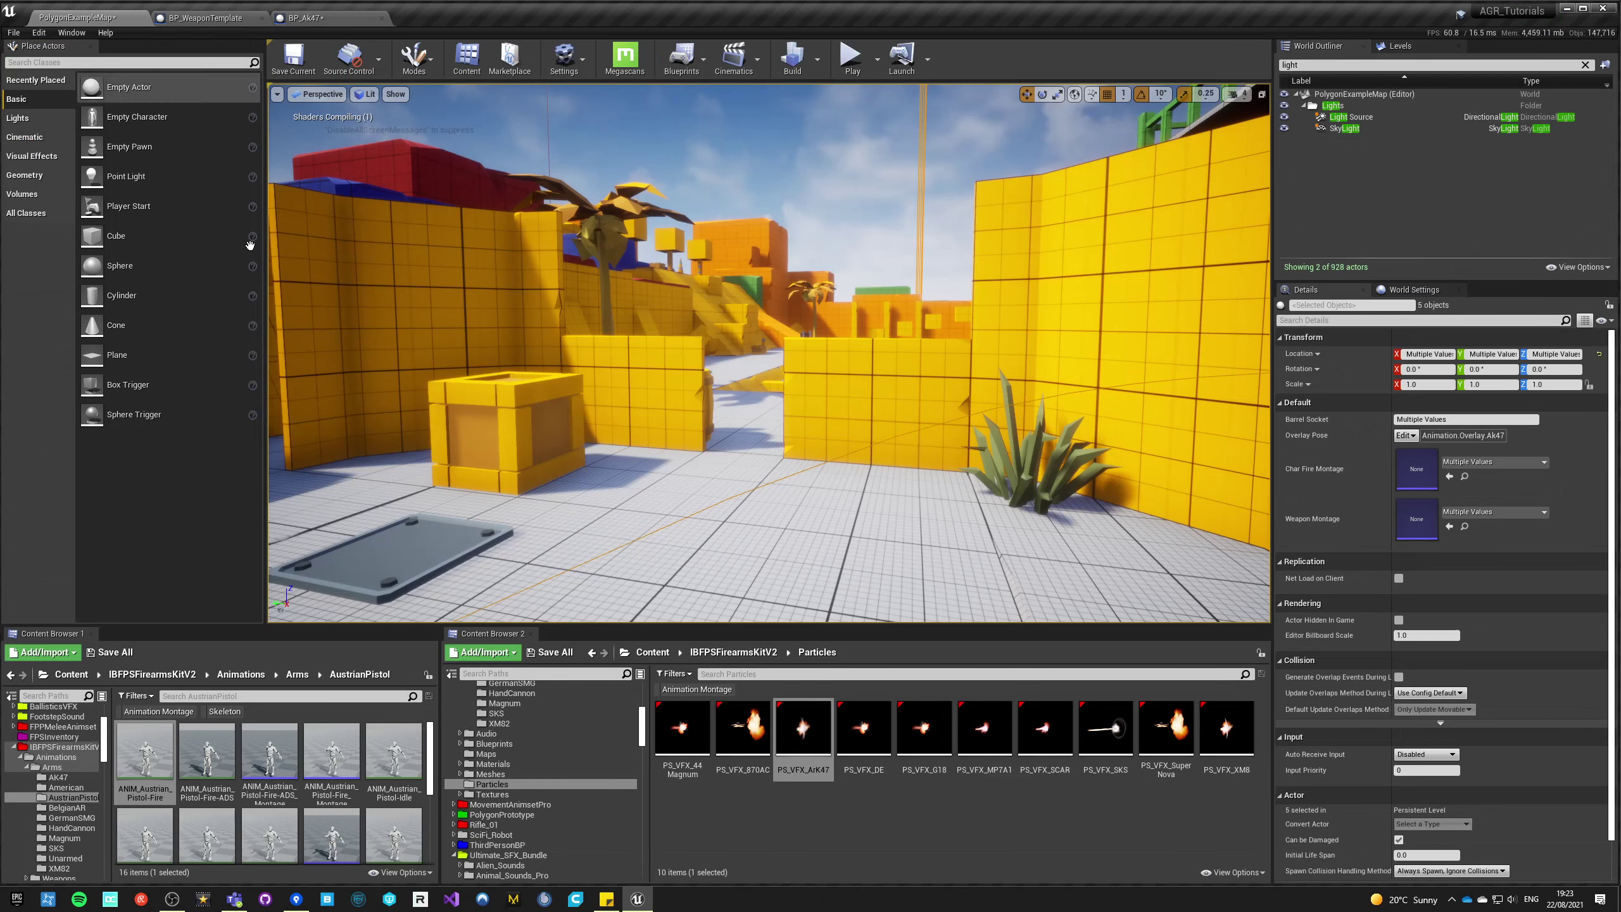
click(72, 674)
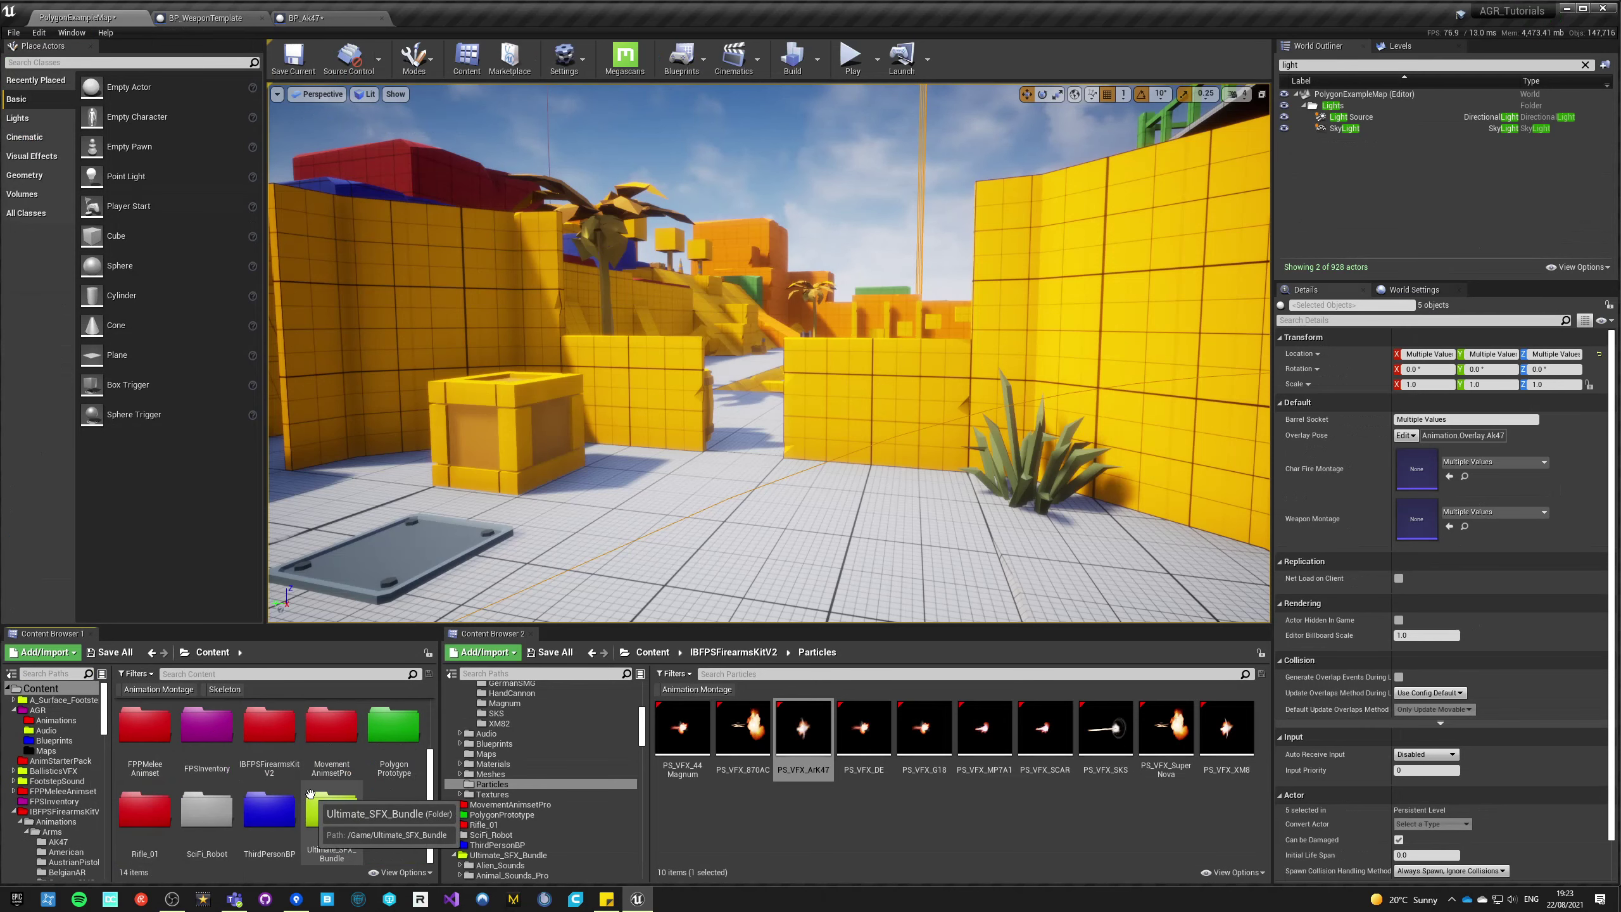
double_click(338, 773)
scroll(343, 777, down, 6)
double_click(389, 763)
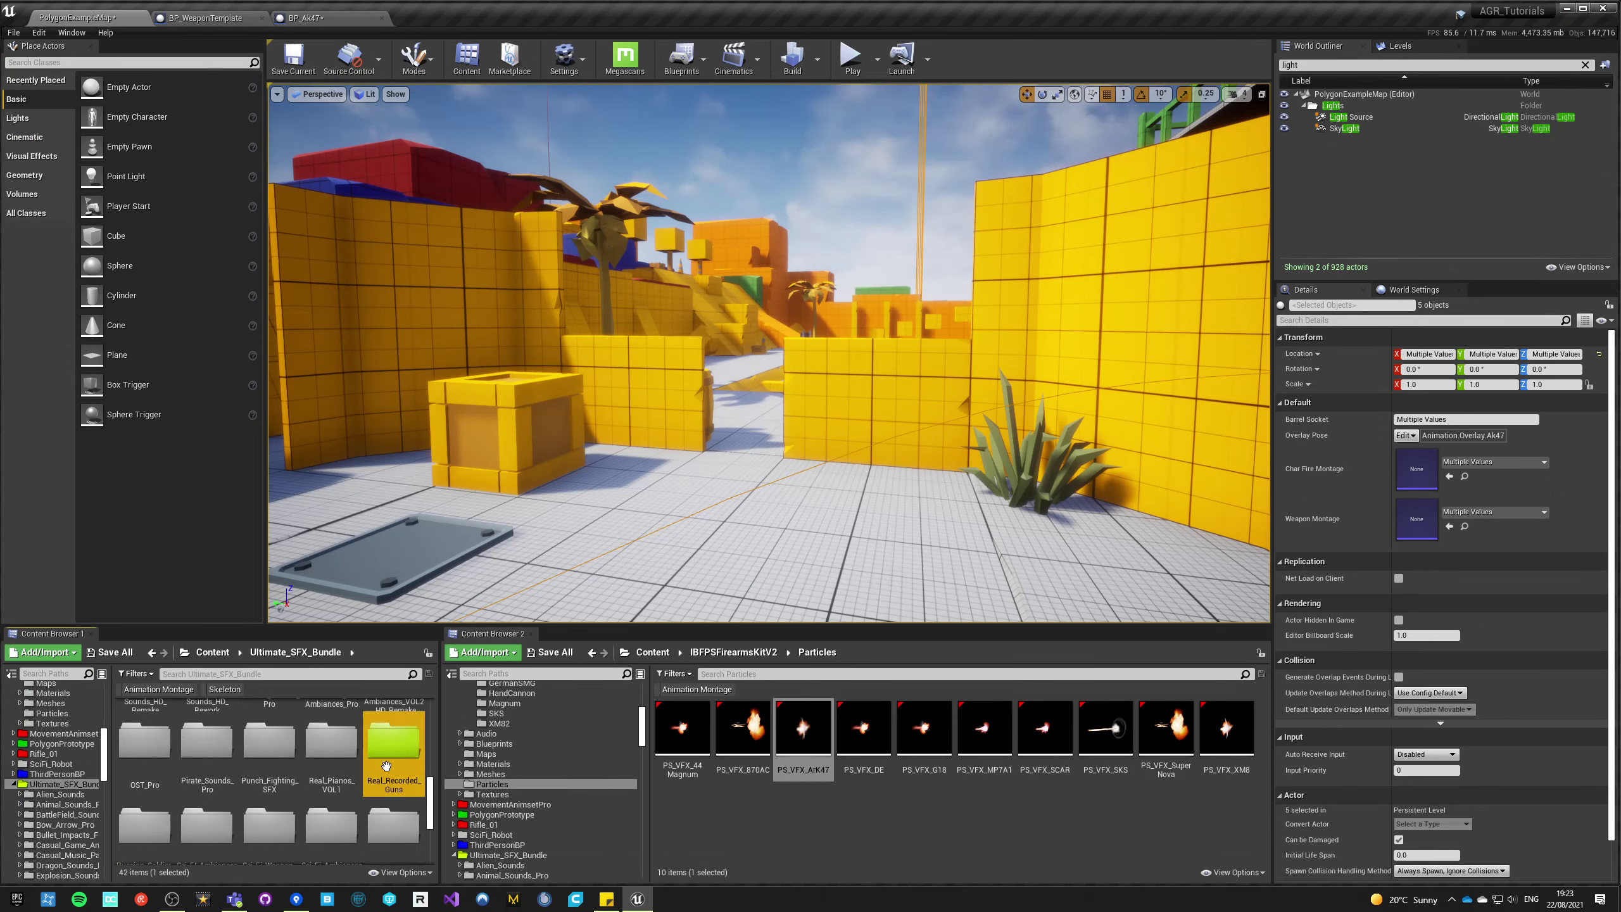
click(149, 764)
double_click(148, 764)
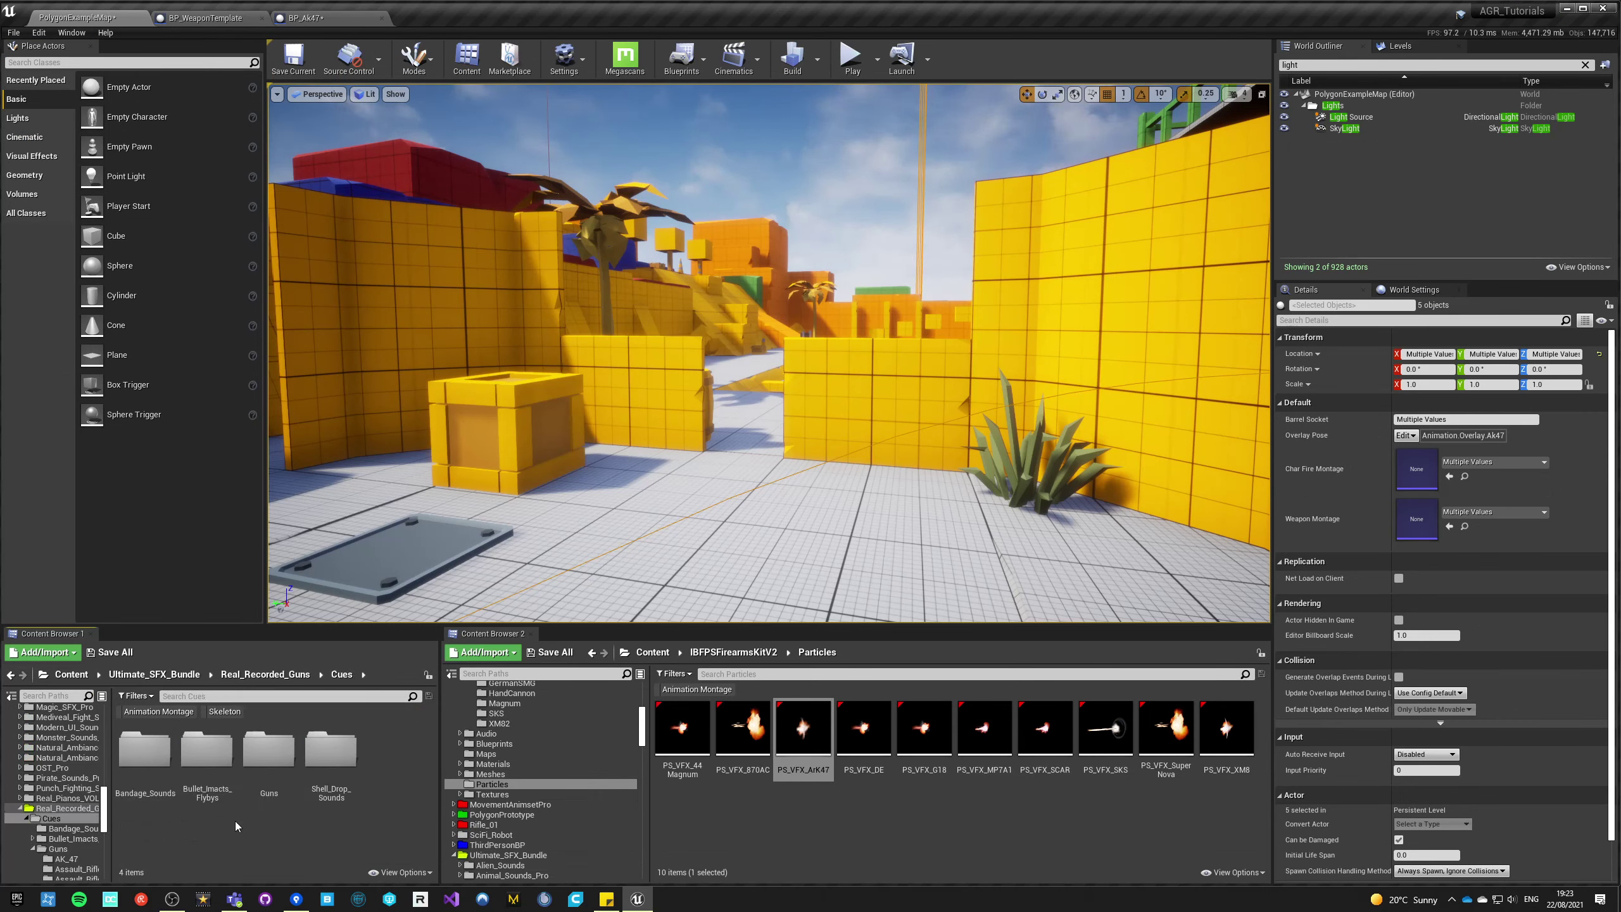
double_click(270, 757)
double_click(145, 748)
- Pick AKM_Single_Shot2_Cue from the AK_47 cues and assign it as the sound of BP_Ak47's Audio component
scroll(316, 820, down, 2)
scroll(319, 824, down, 1)
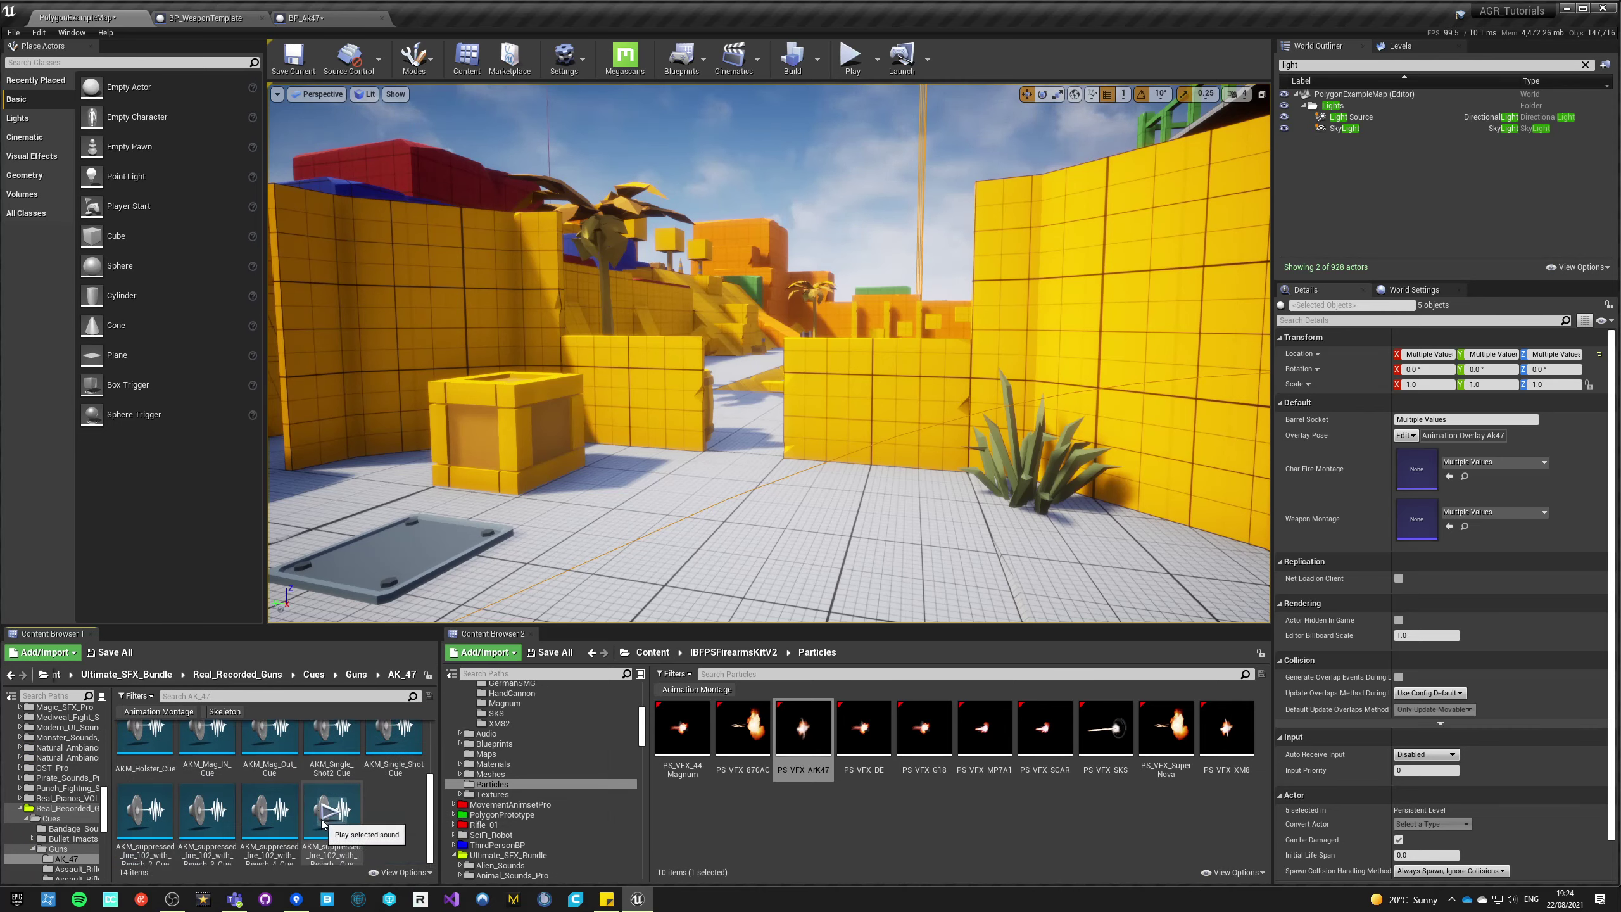
scroll(394, 824, up, 2)
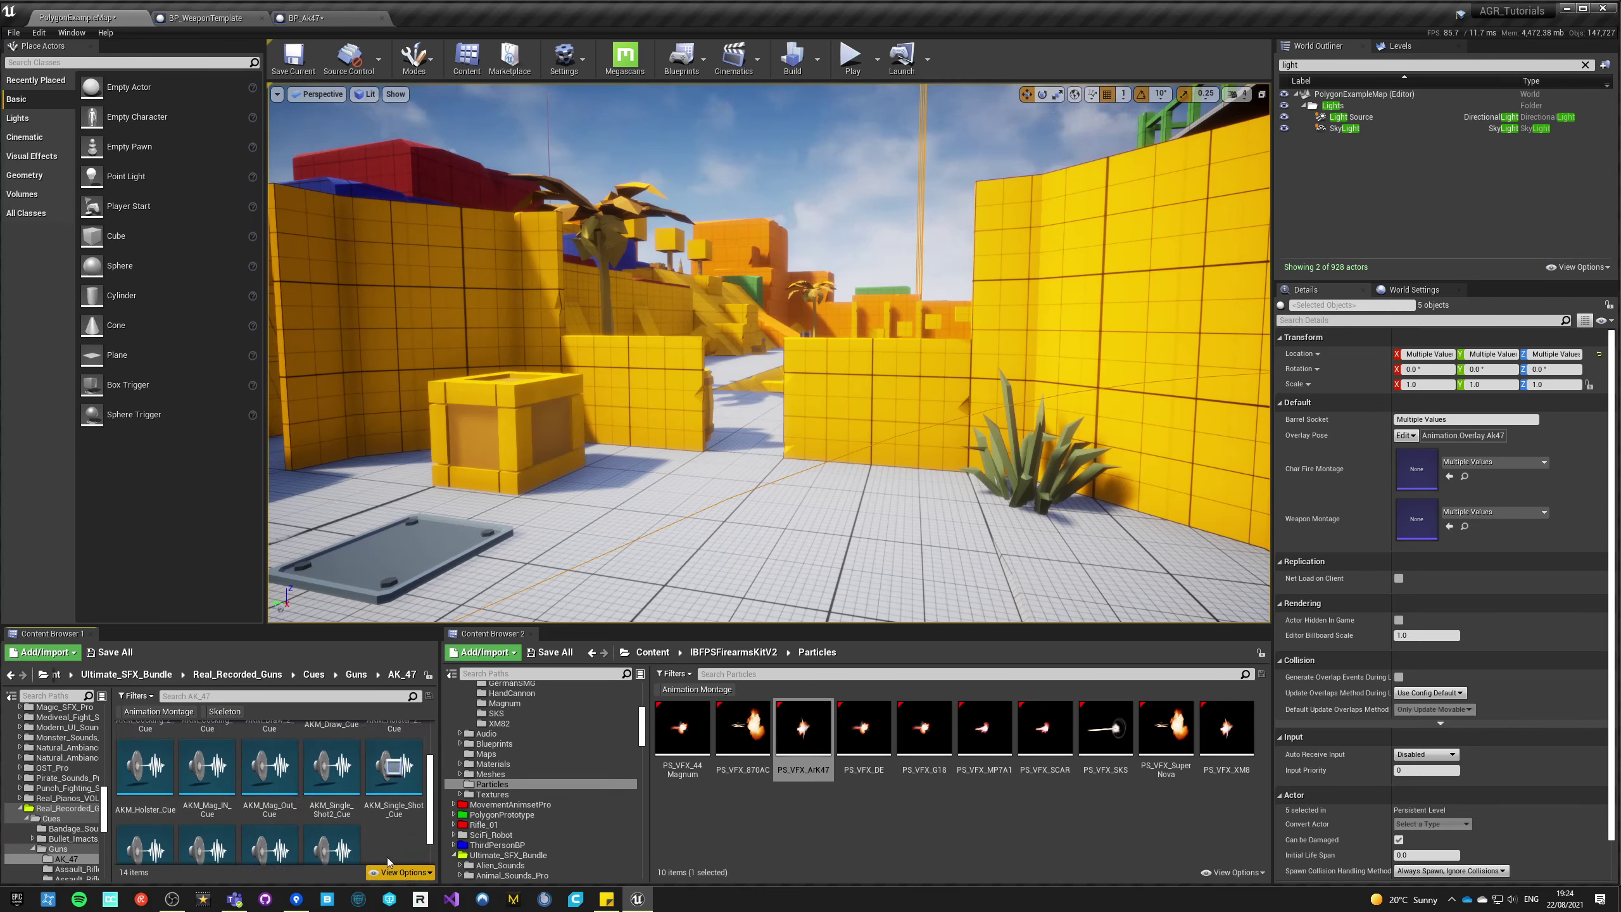
click(336, 800)
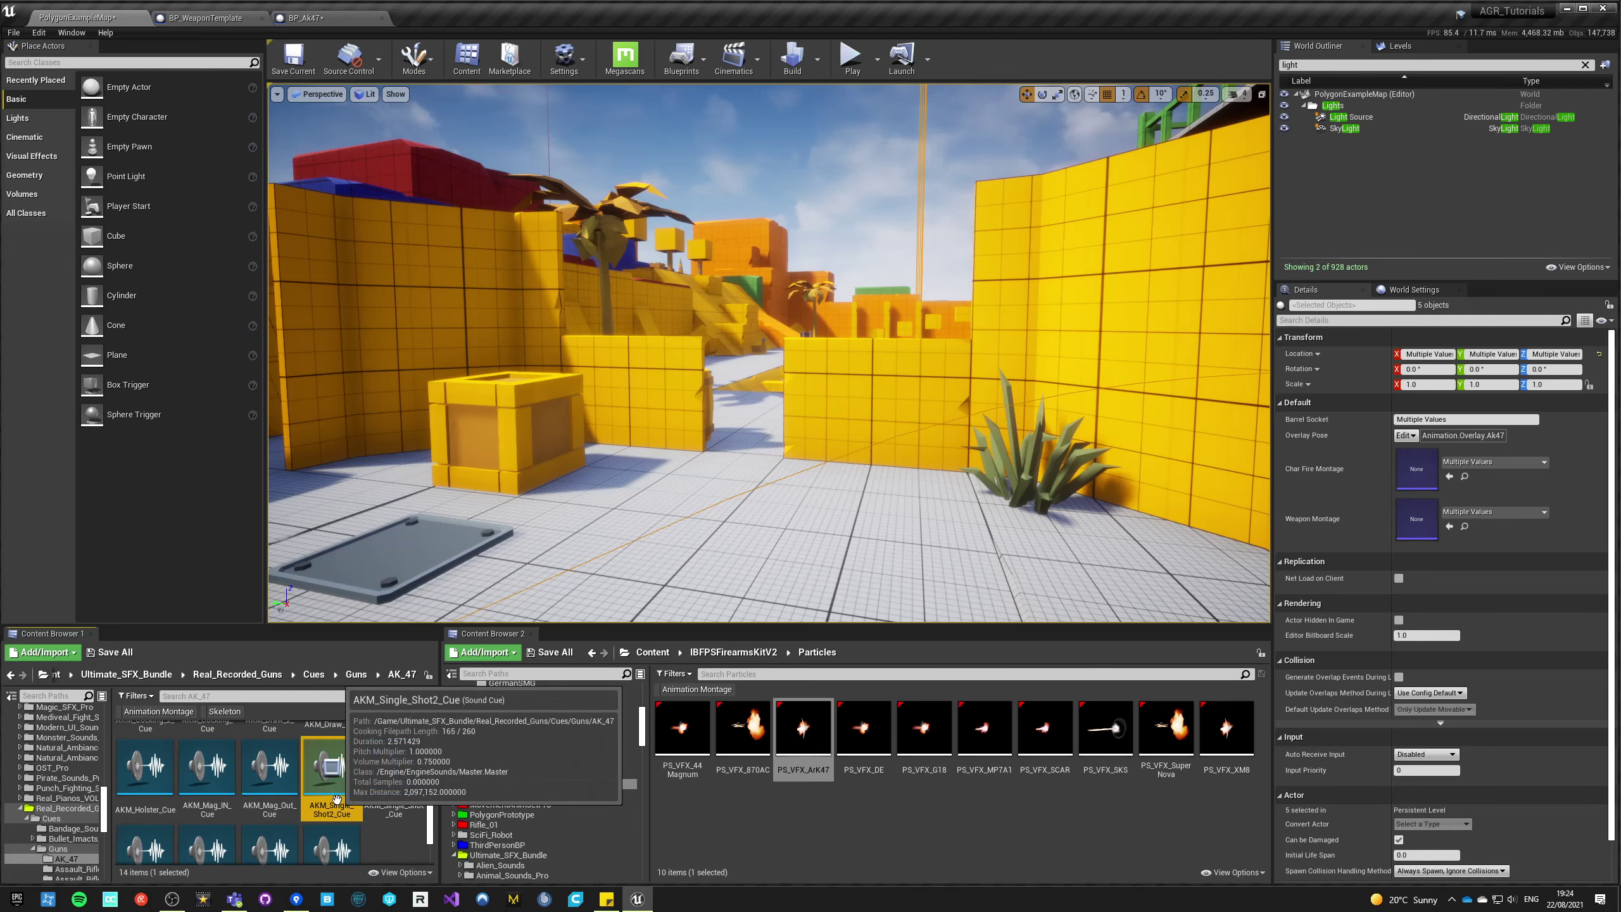
click(305, 17)
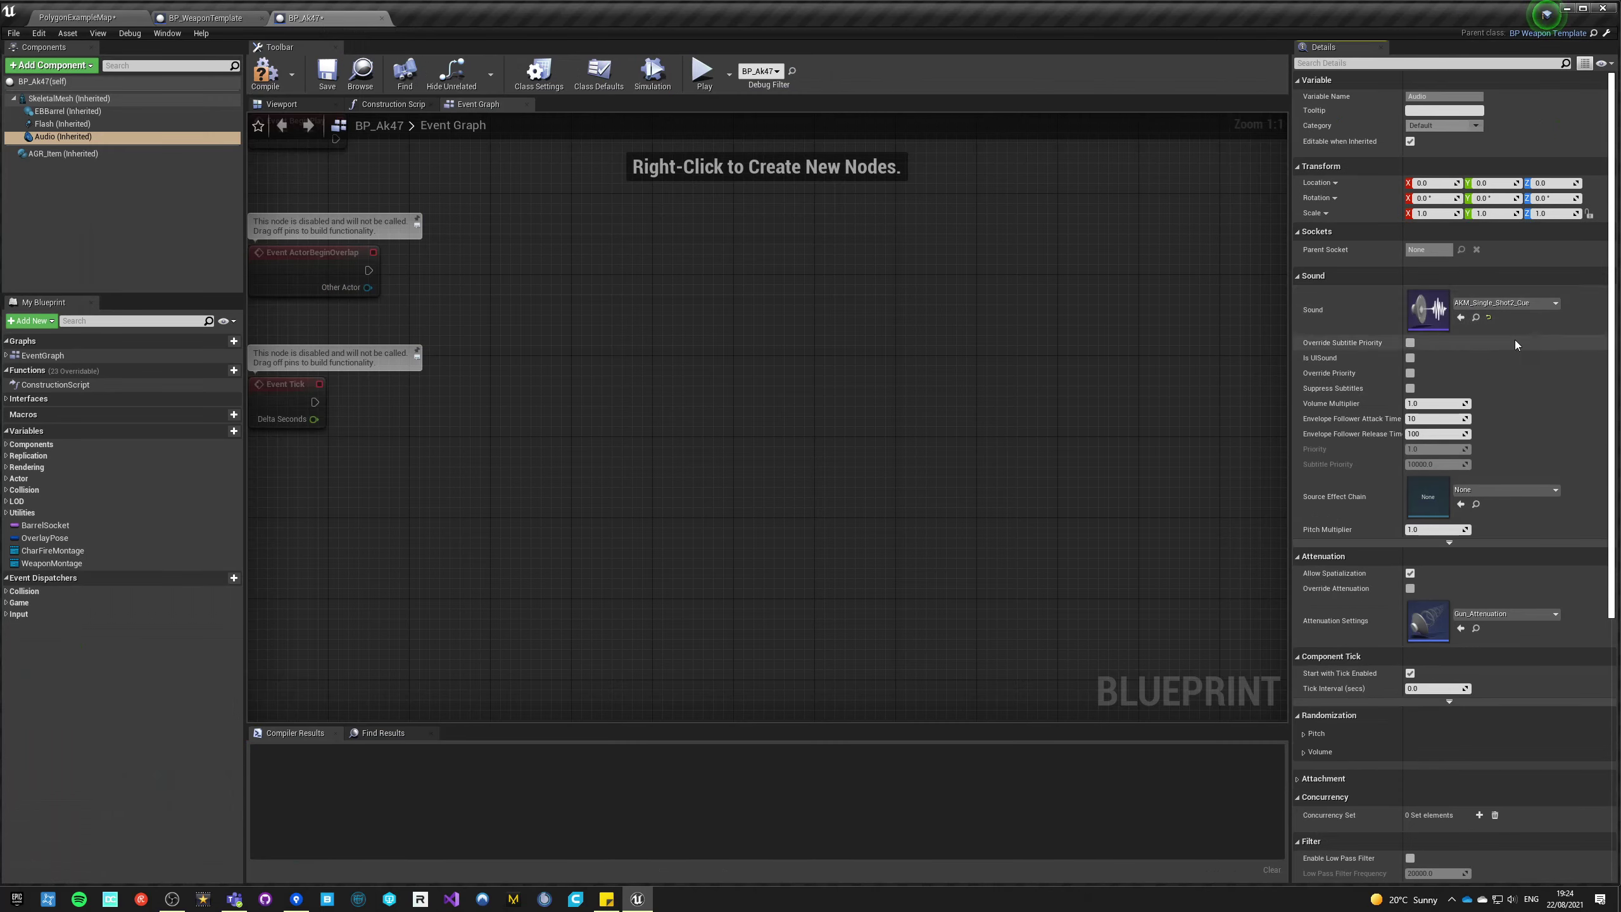
- Set the default value of BP_Ak47's CharFireMontage variable to the arms version of ANIM_AK47-Fire_Montage
click(54, 124)
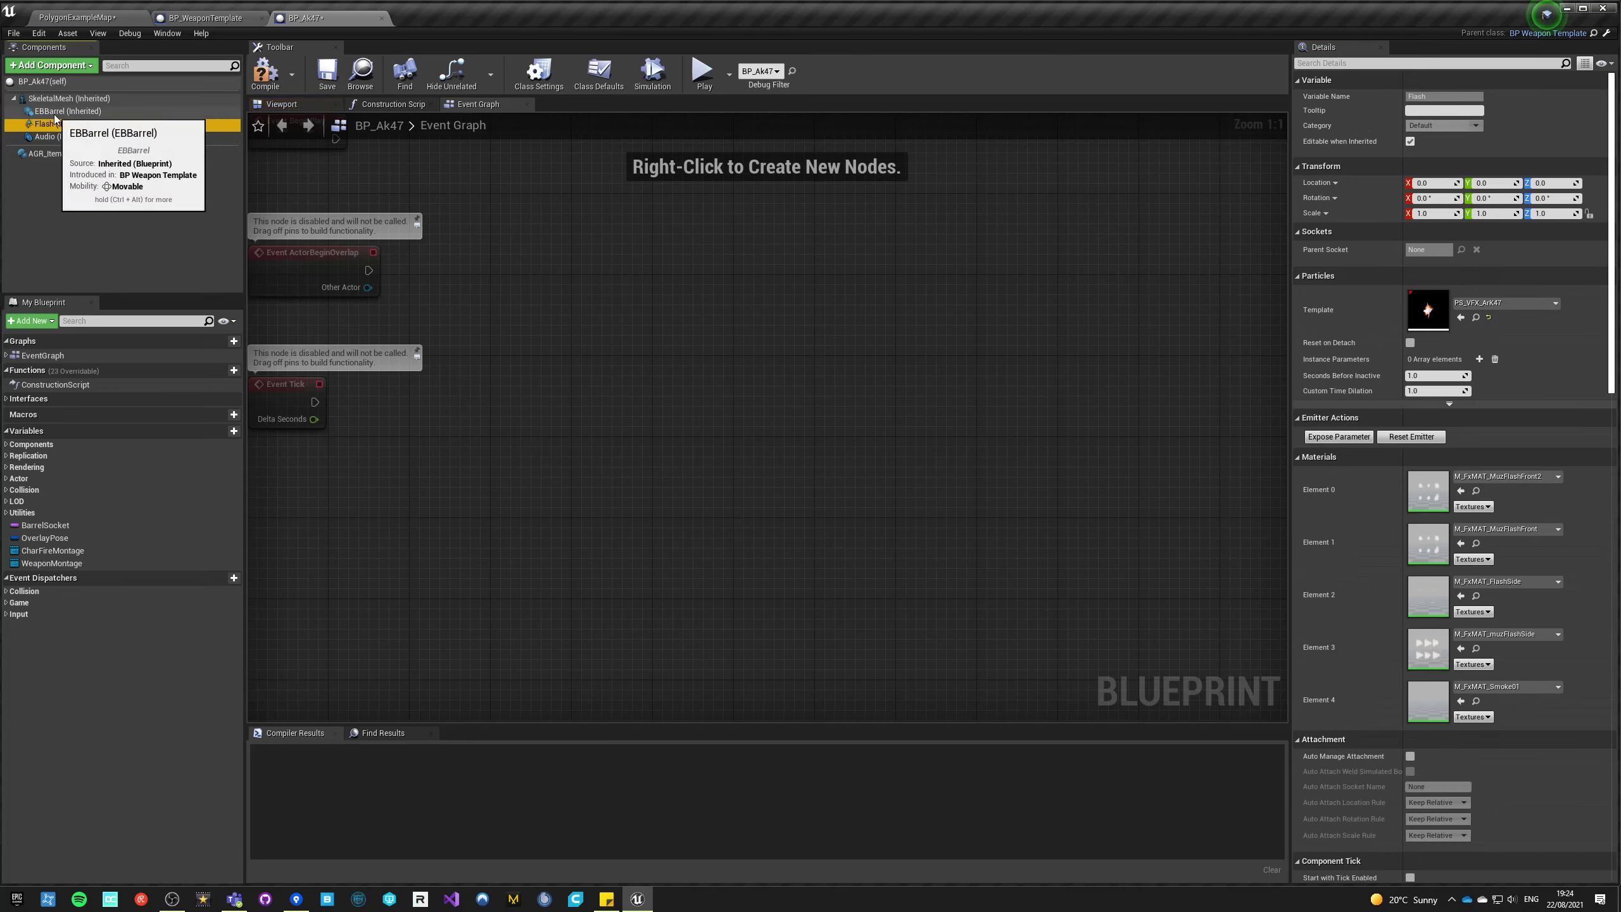
click(43, 81)
click(54, 550)
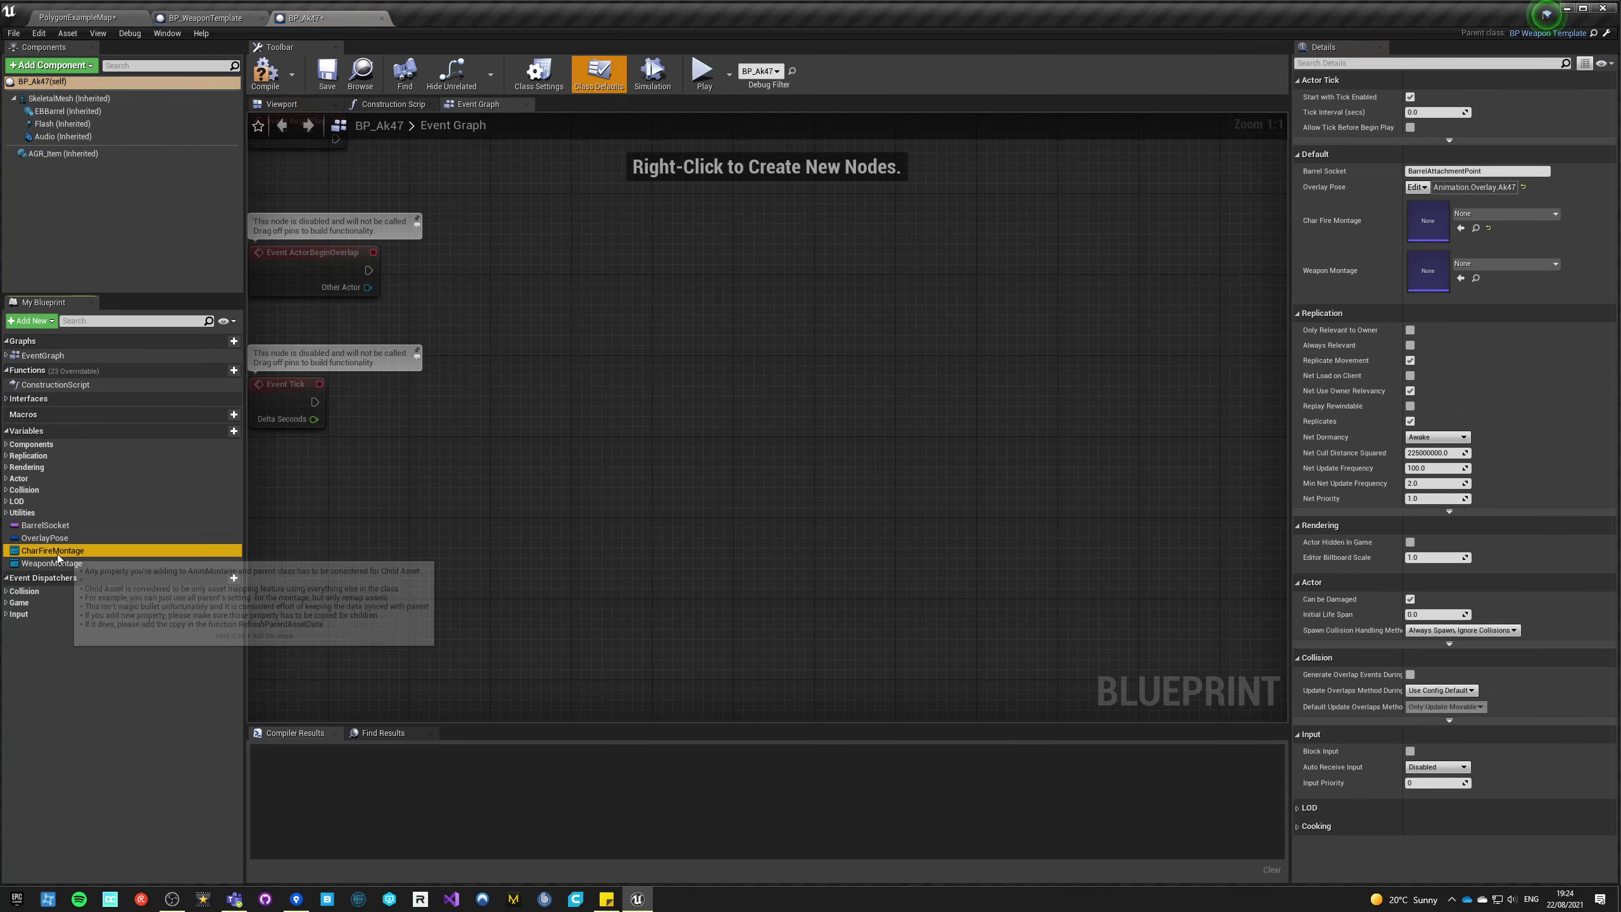
click(1517, 199)
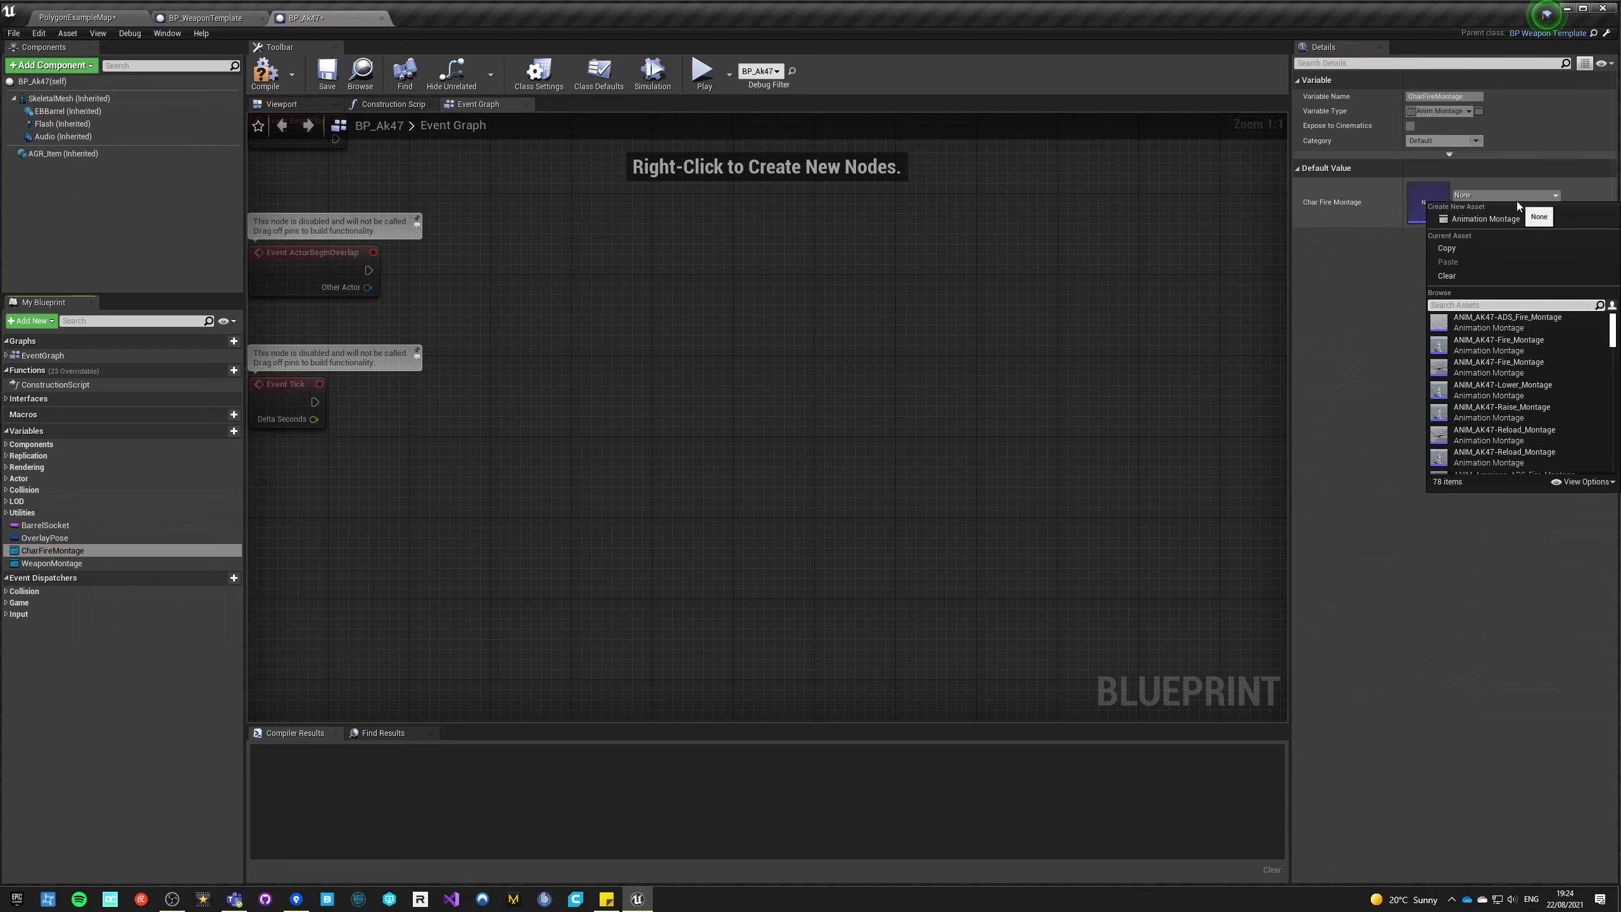
text(ak)
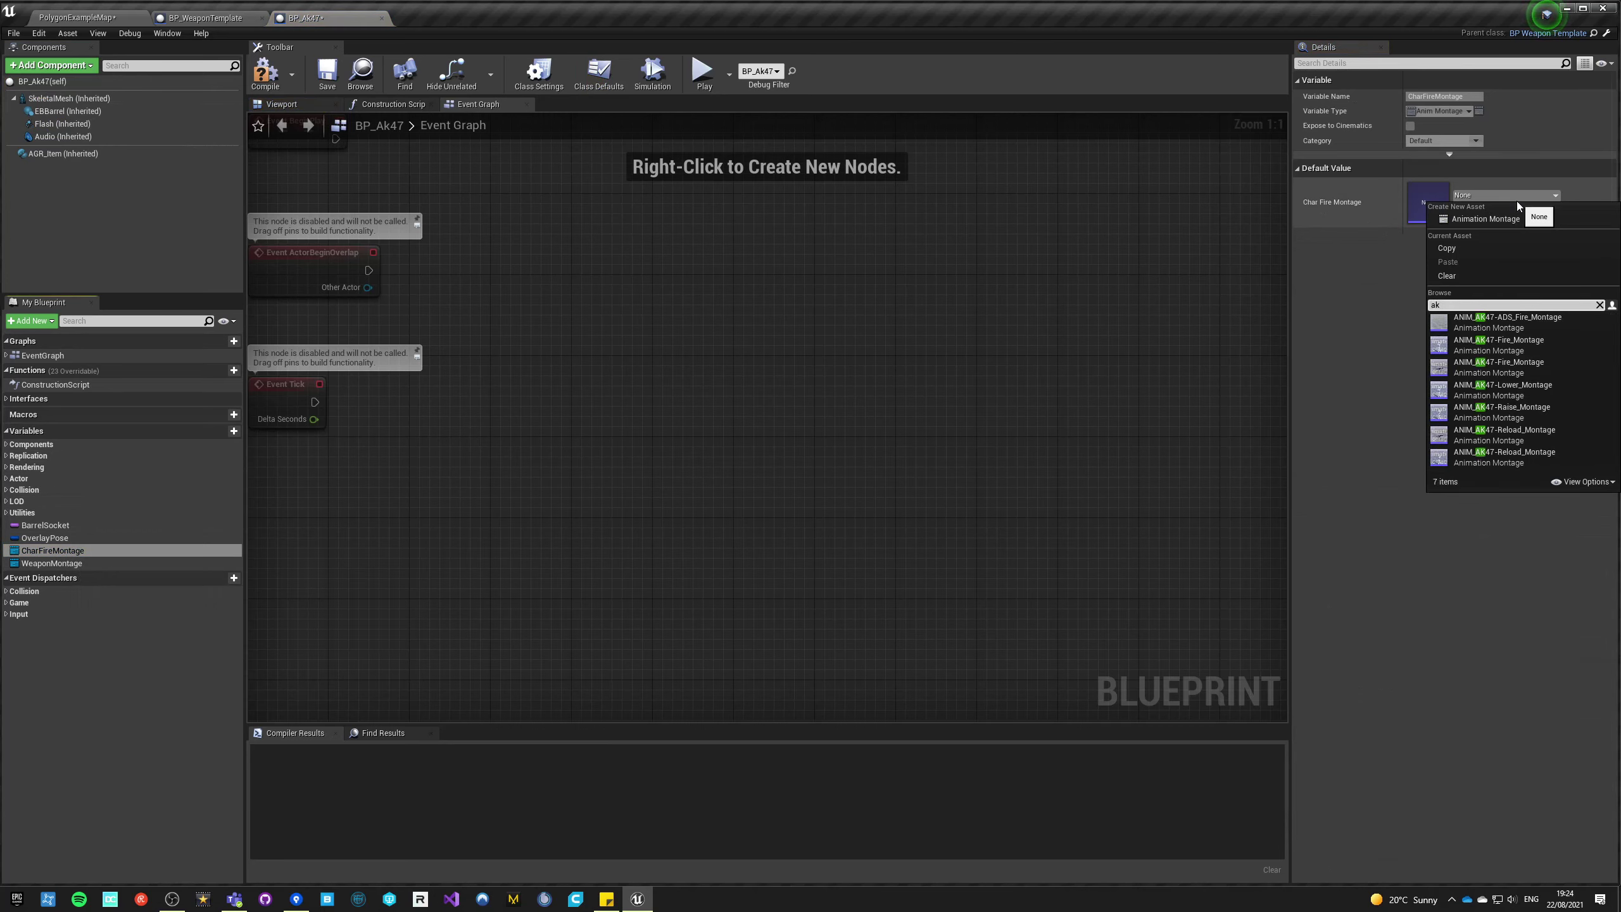
text( fire)
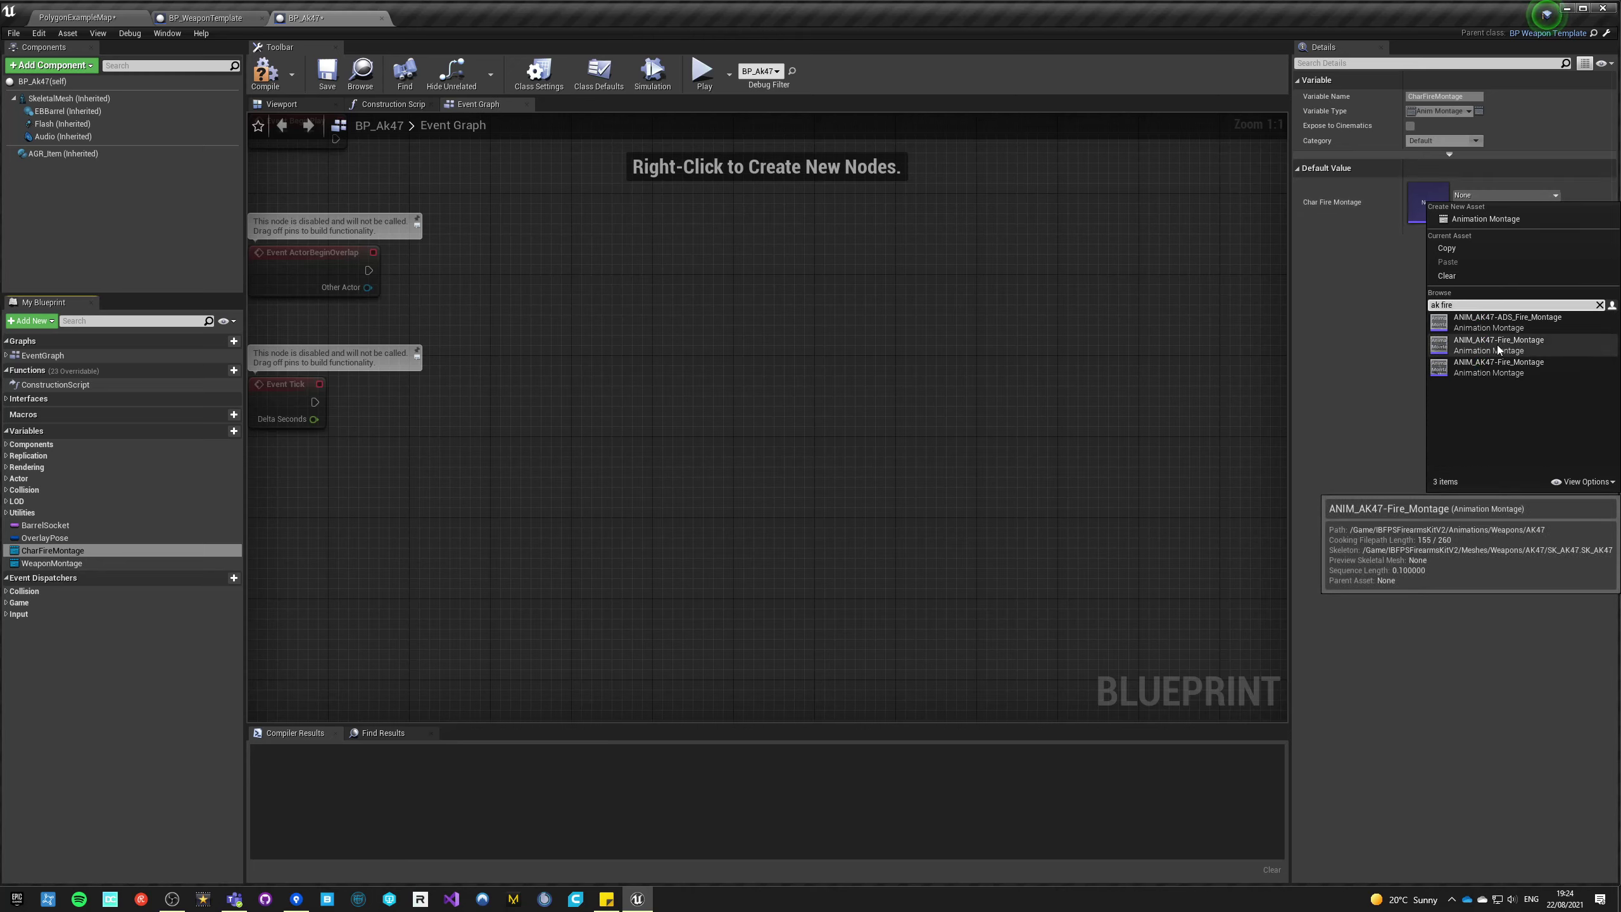
click(1494, 369)
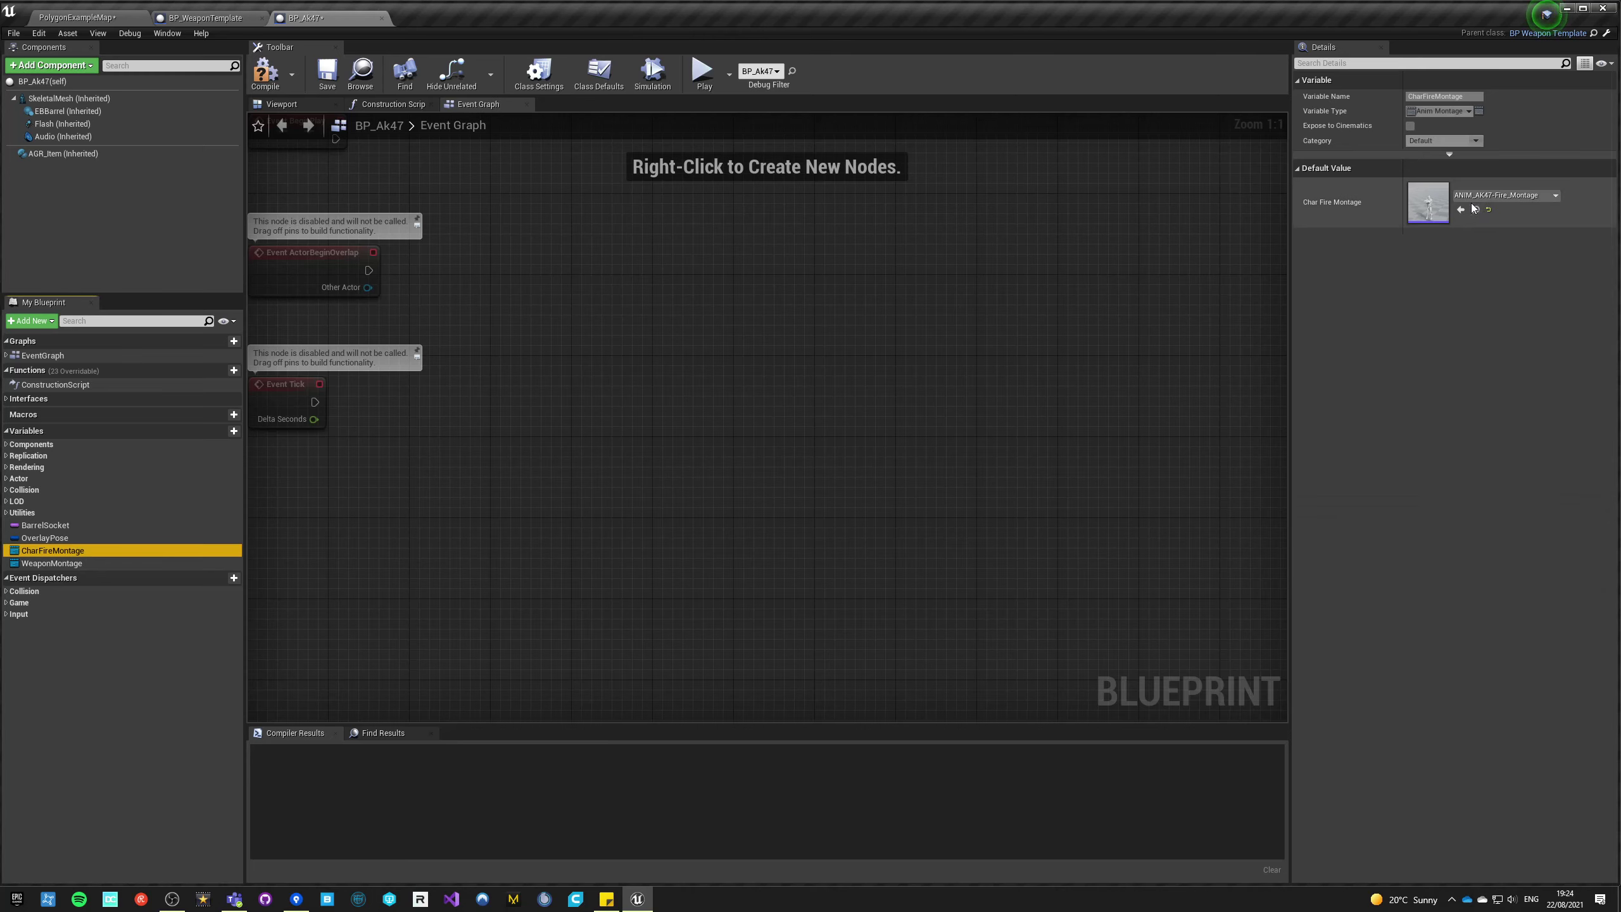
- Open the arms ANIM_AK47-Fire animation from its folder, check its additive settings and close it
click(1473, 209)
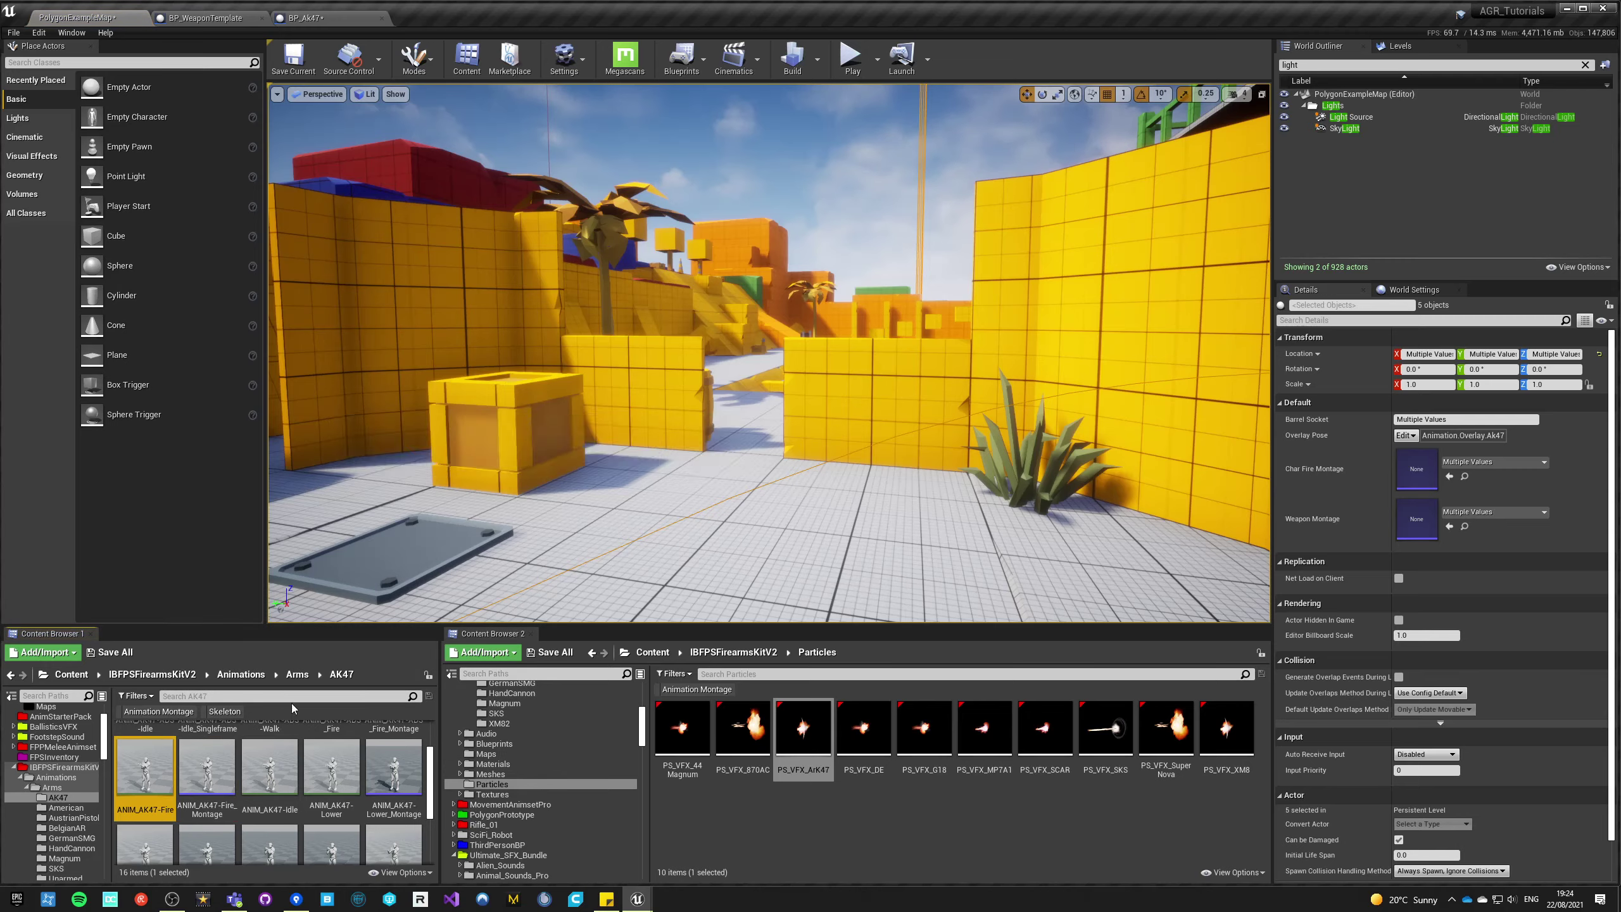
double_click(144, 769)
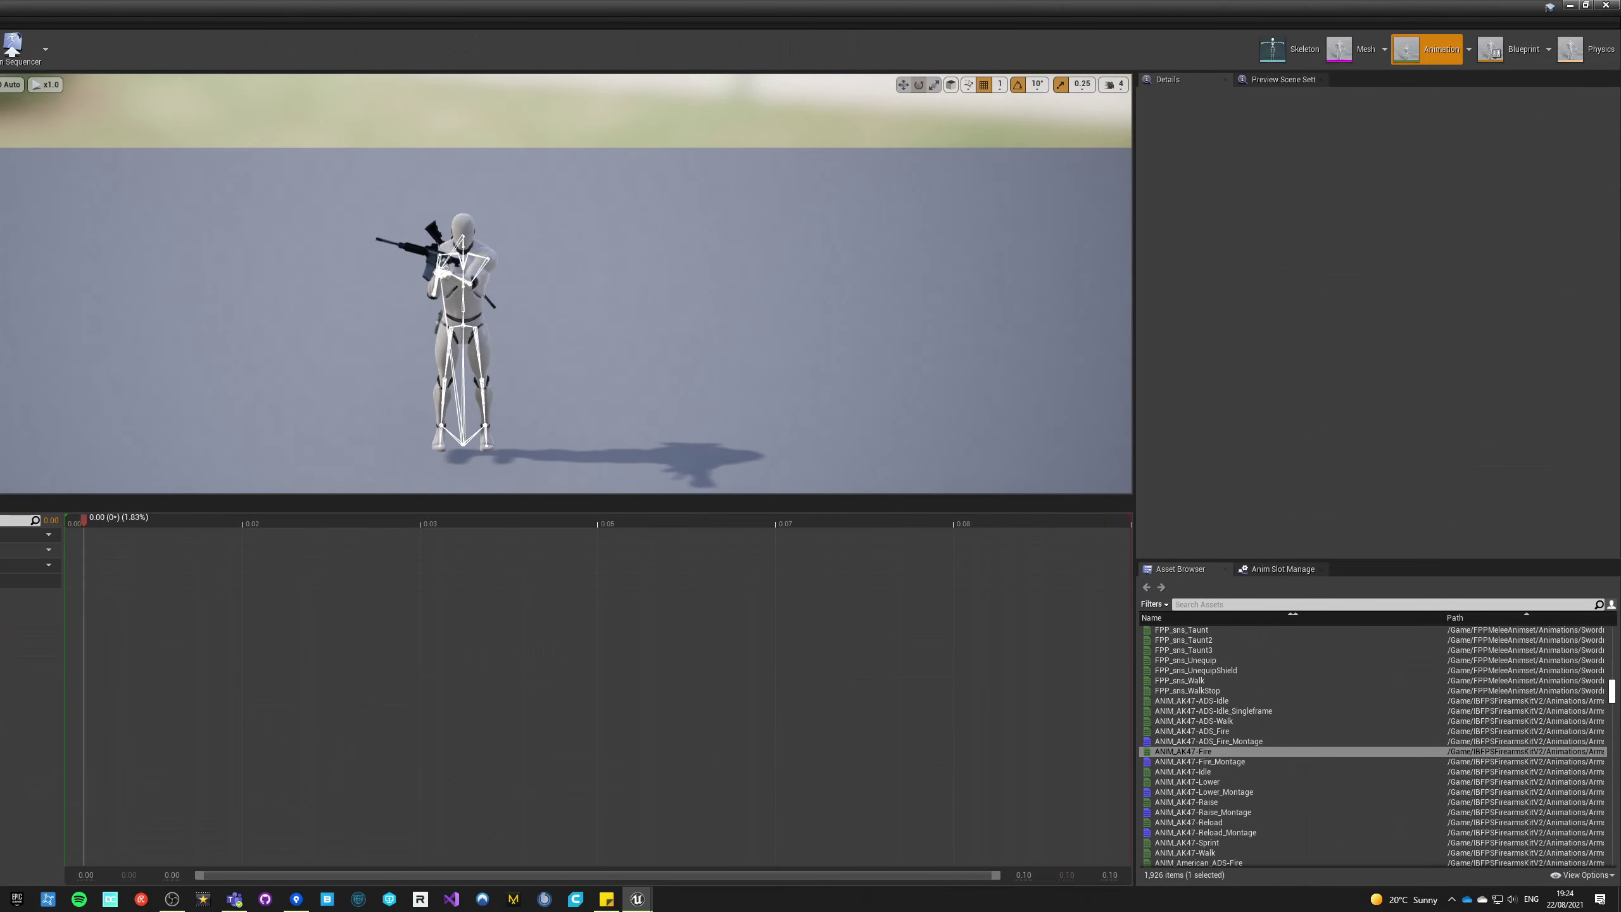
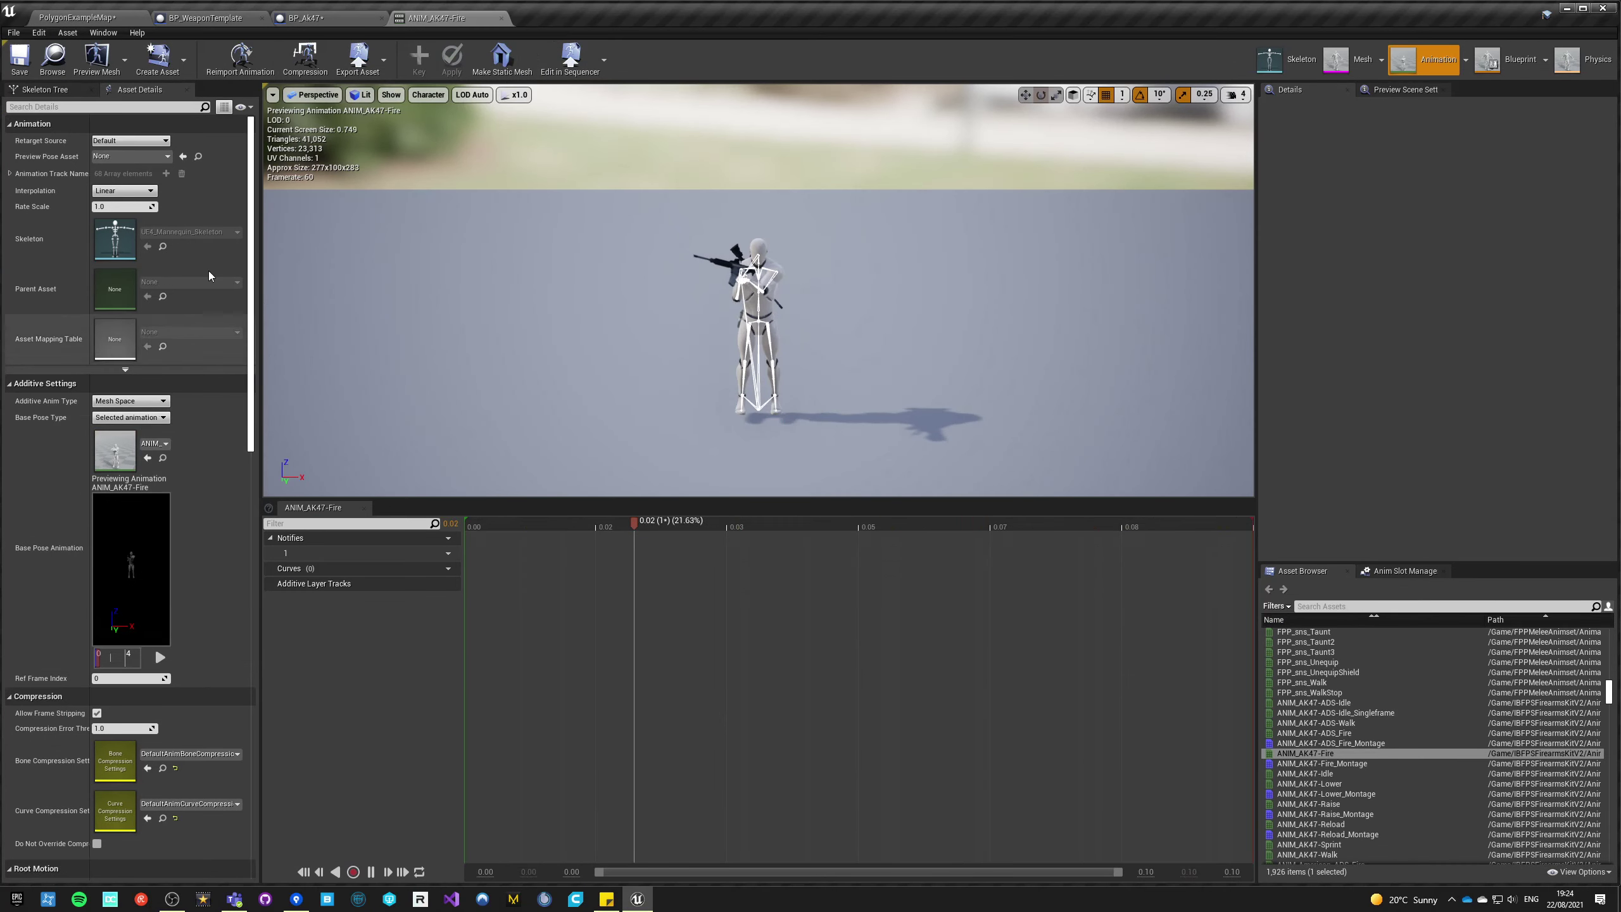
click(501, 19)
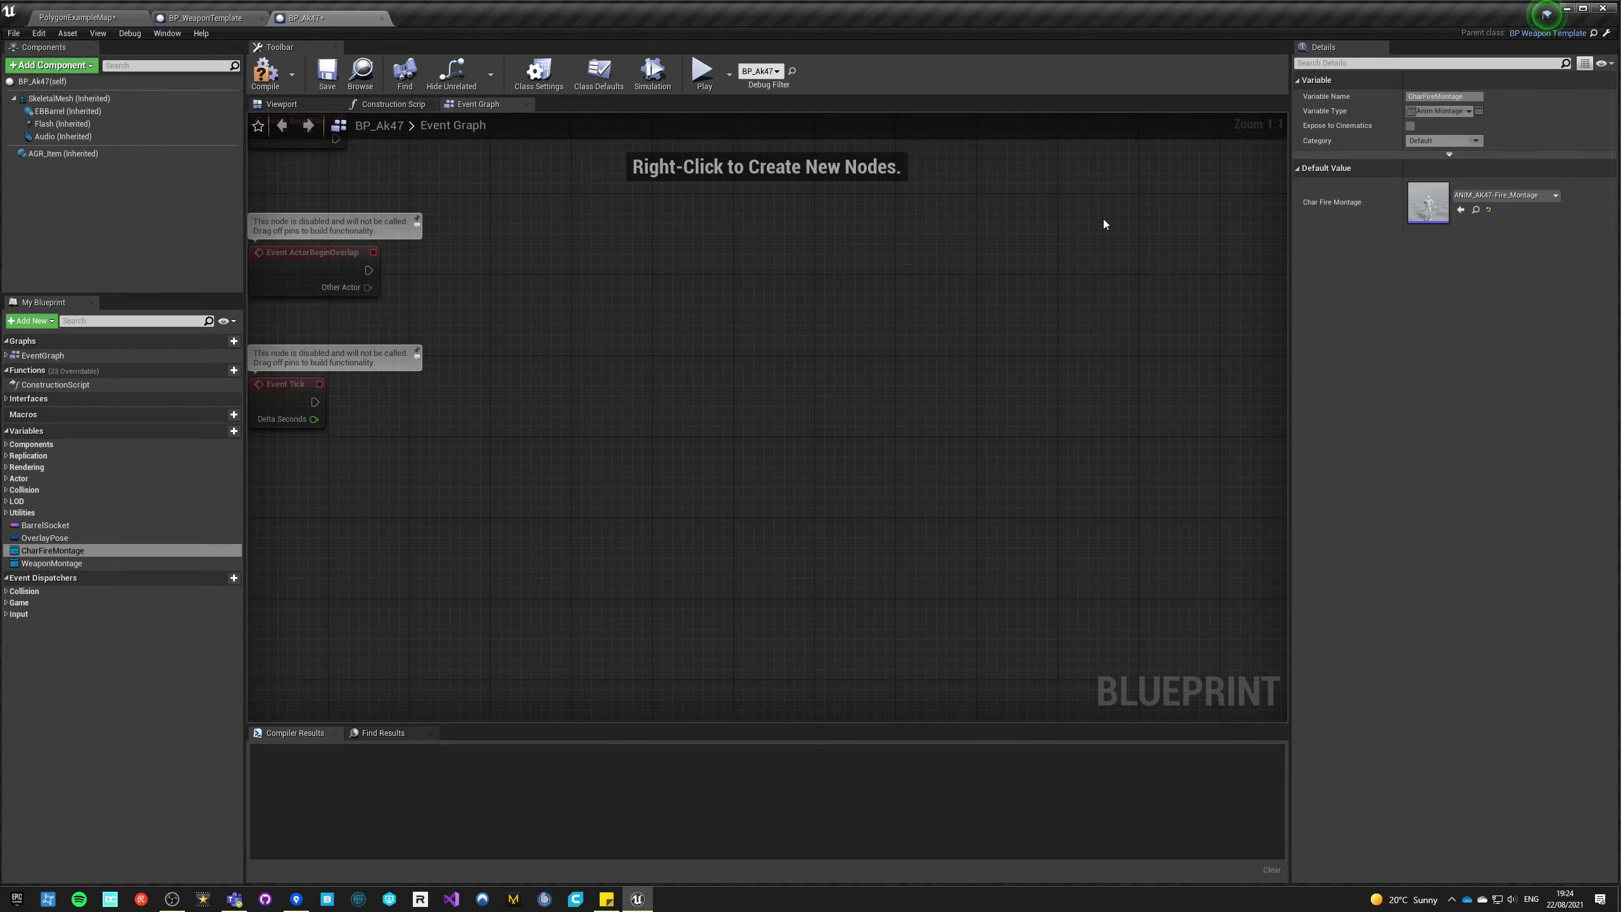
- Set the default value of WeaponMontage to the weapon version of ANIM_AK47-Fire_Montage, then compile and save BP_Ak47
click(51, 563)
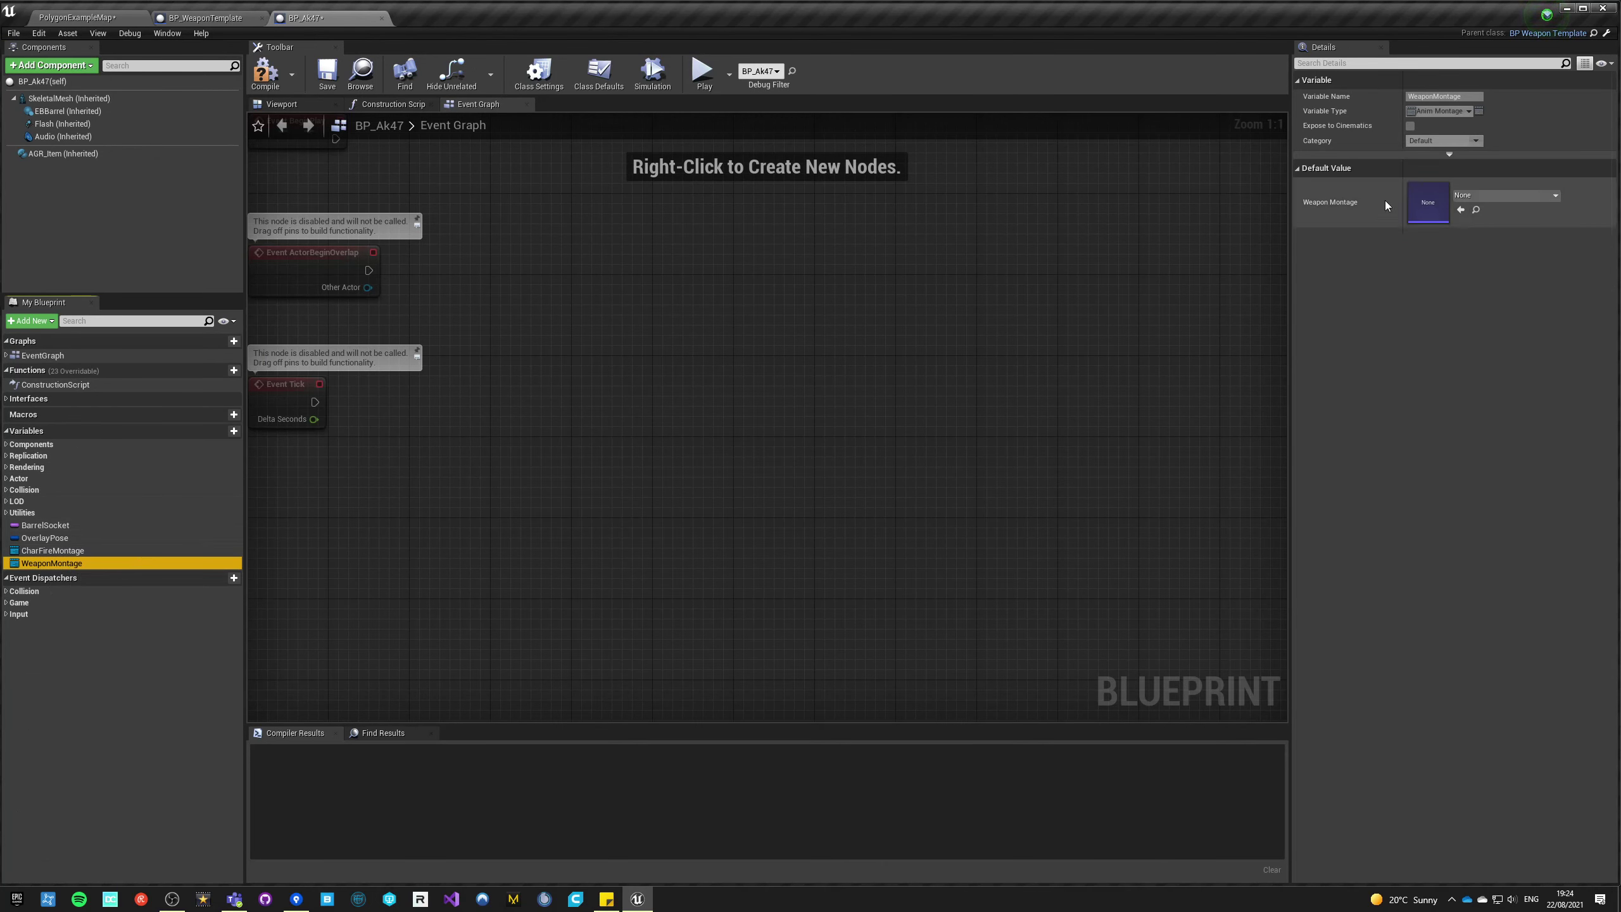
click(1476, 196)
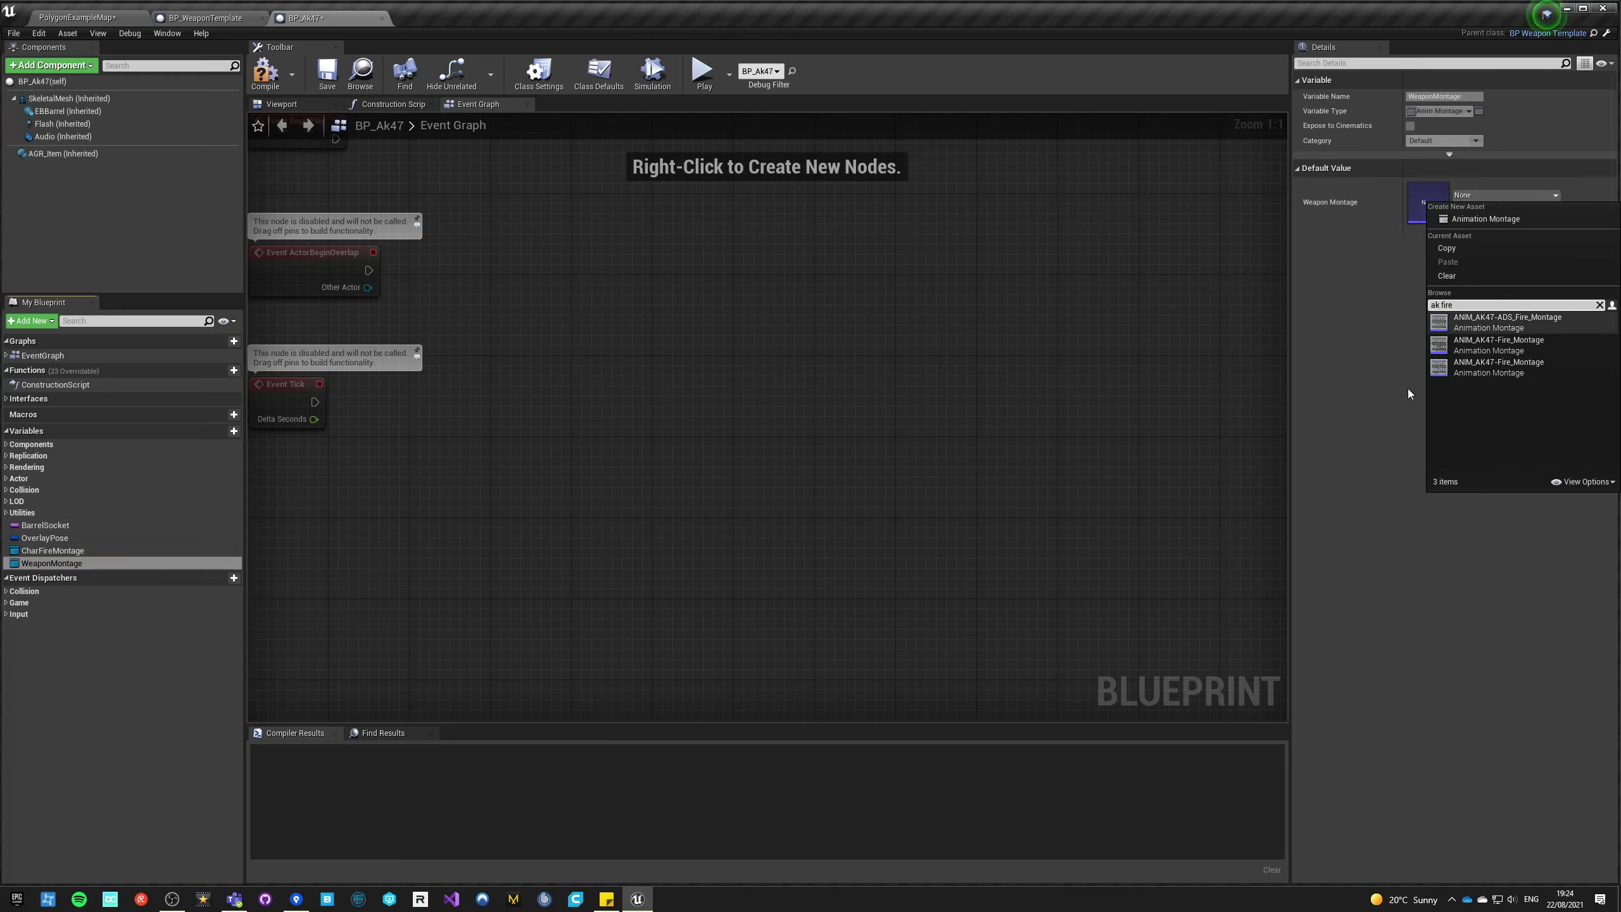
mouse_move(1494, 347)
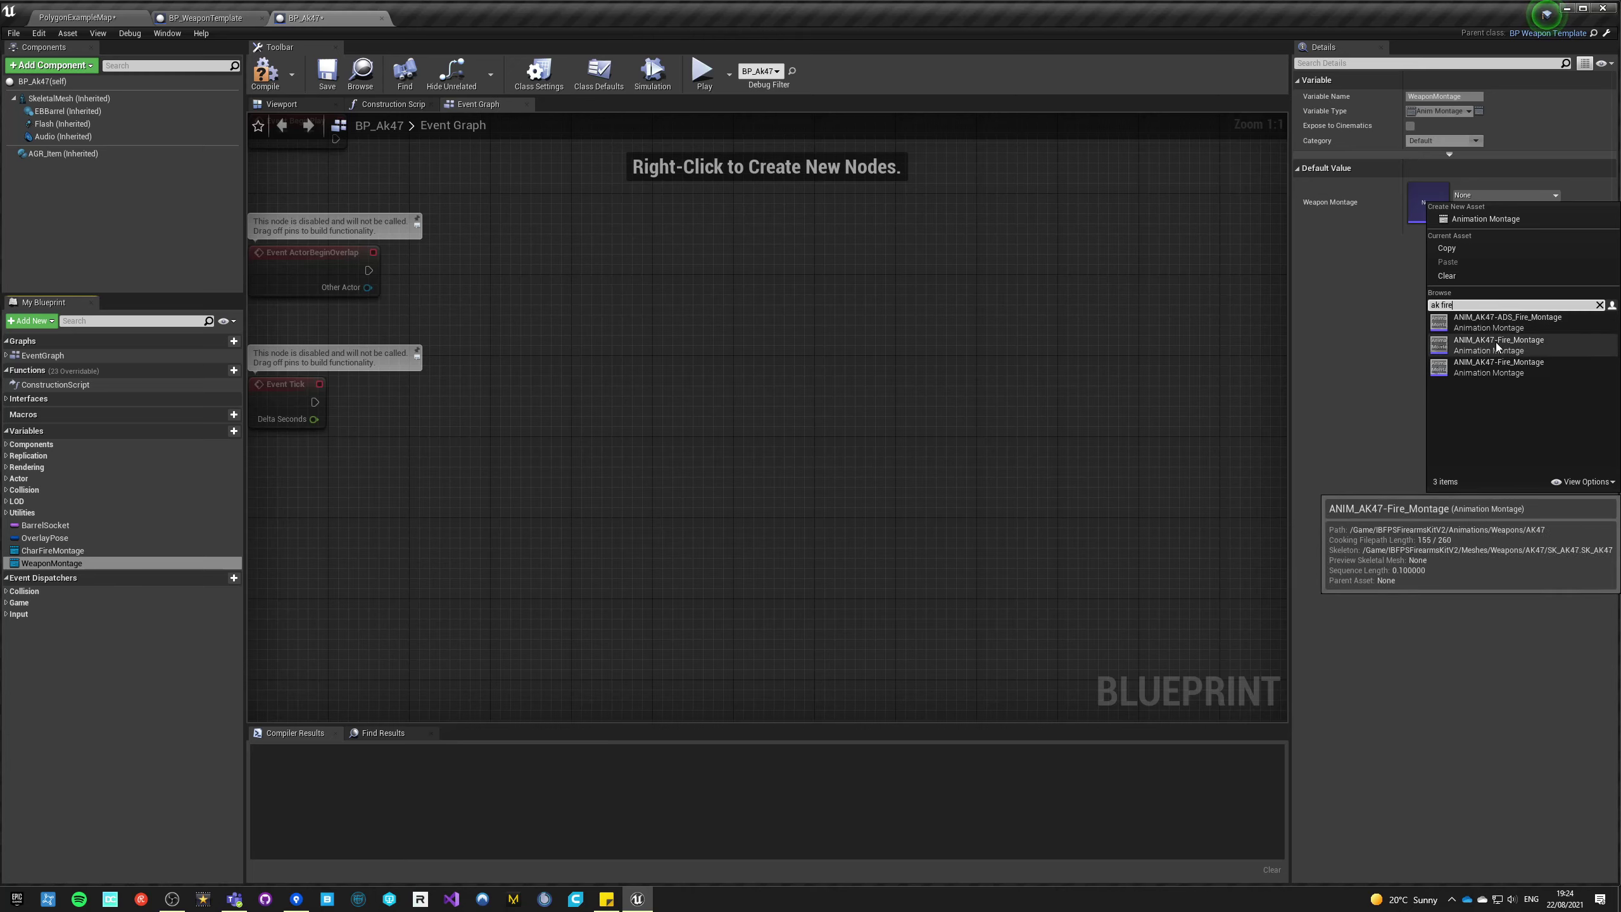
click(1496, 346)
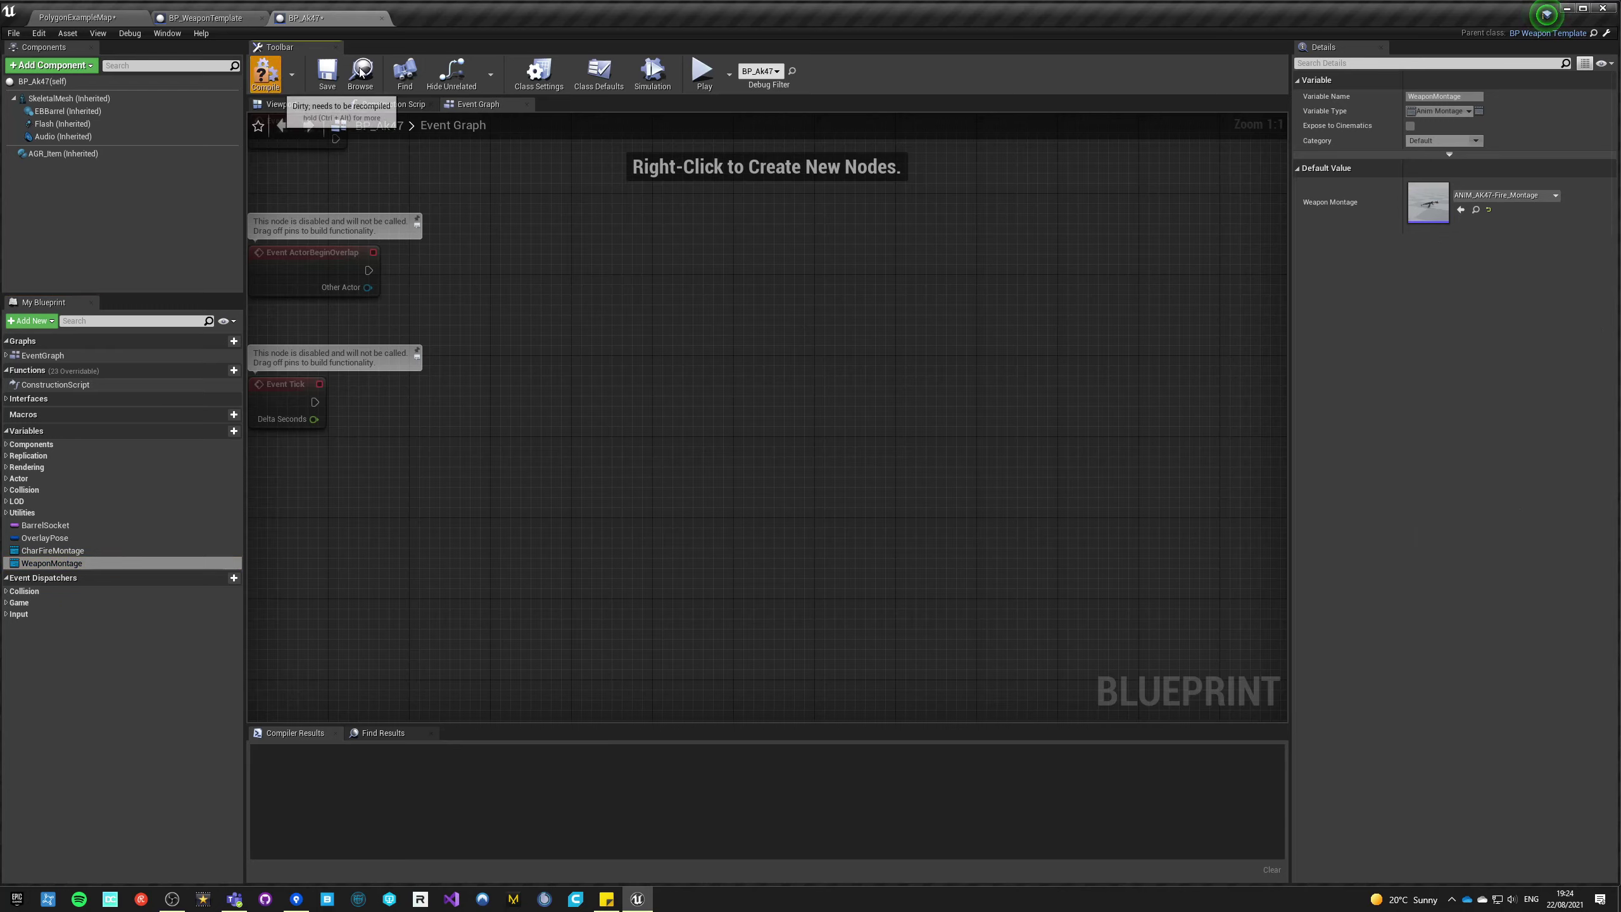
- Open the arms ANIM_AK47-Fire_Montage, set its slot to DefaultGroup.UpperBody and return to the level editor
click(99, 18)
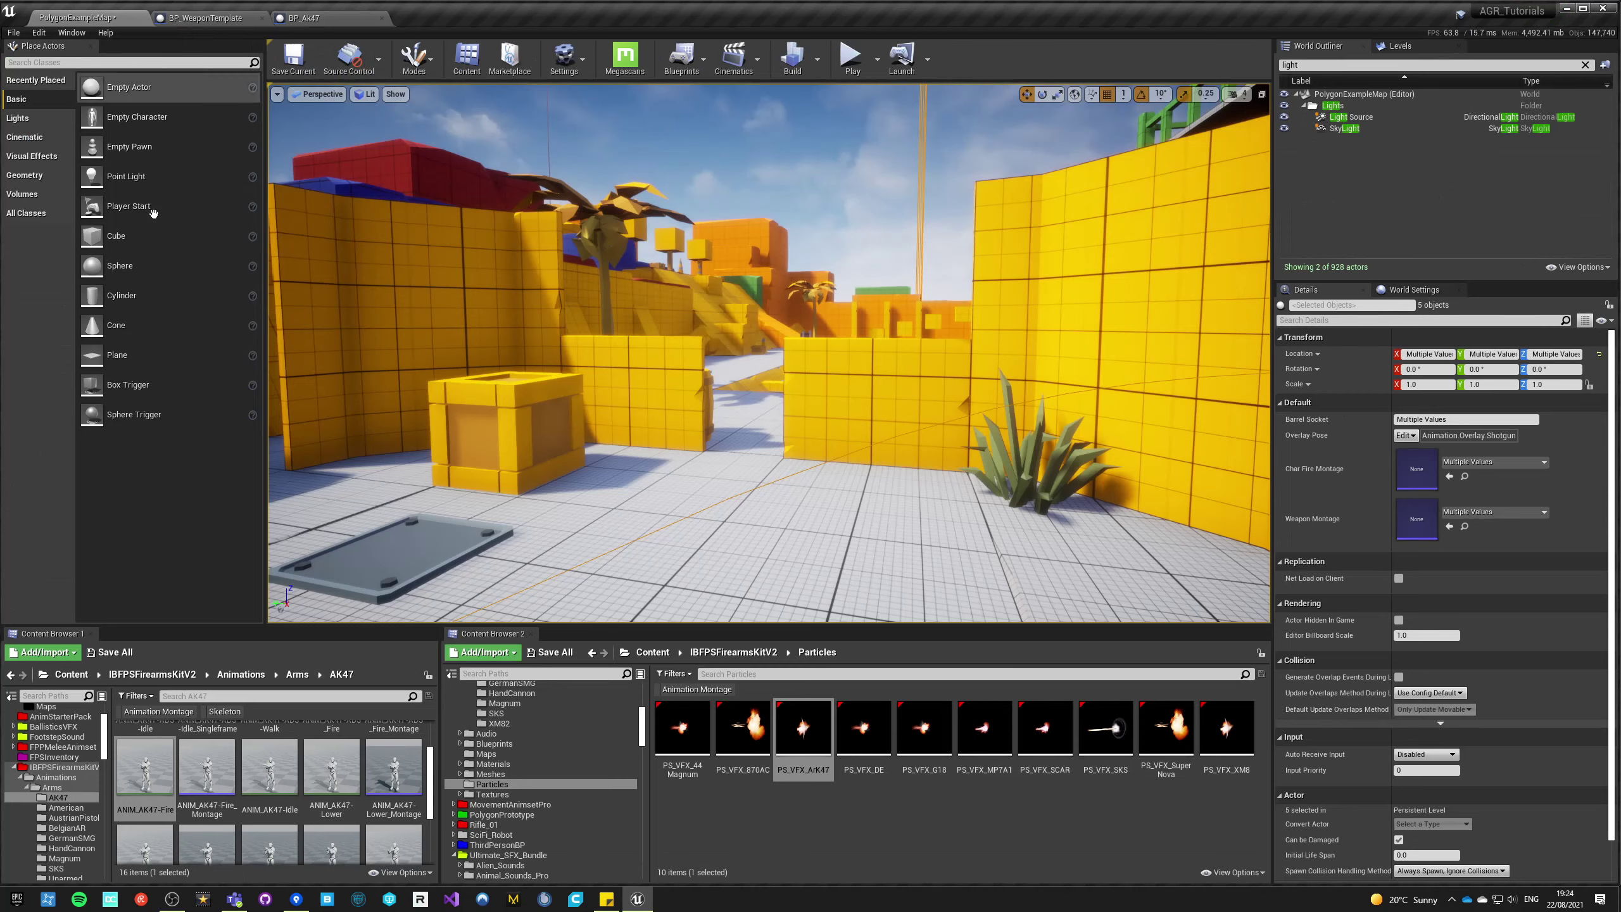
double_click(206, 772)
click(39, 556)
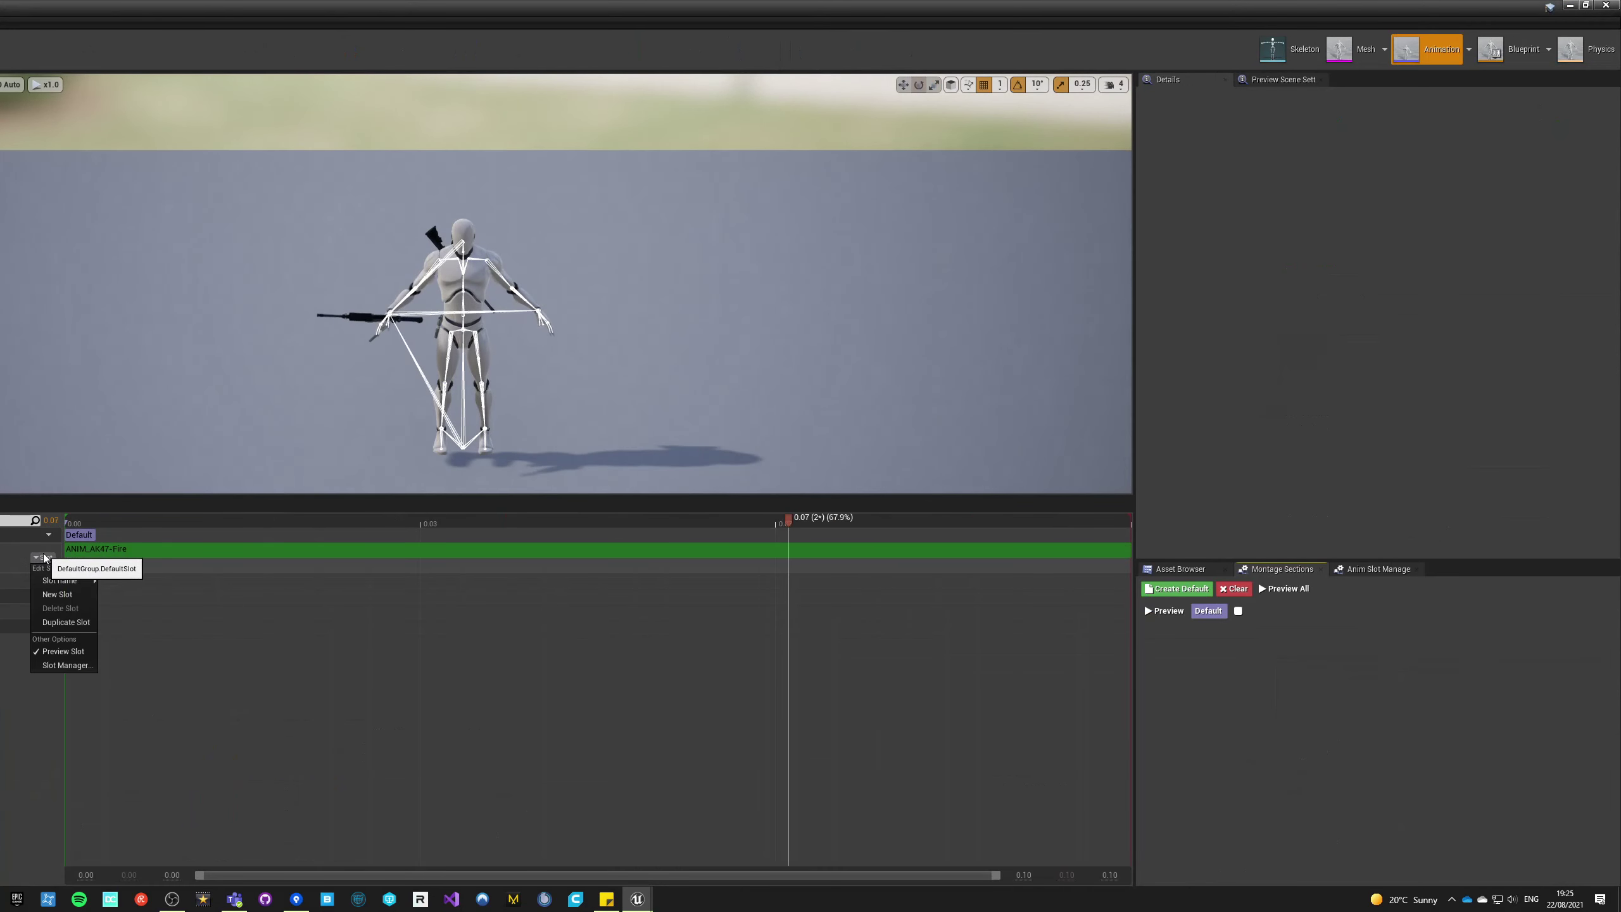
mouse_move(64, 580)
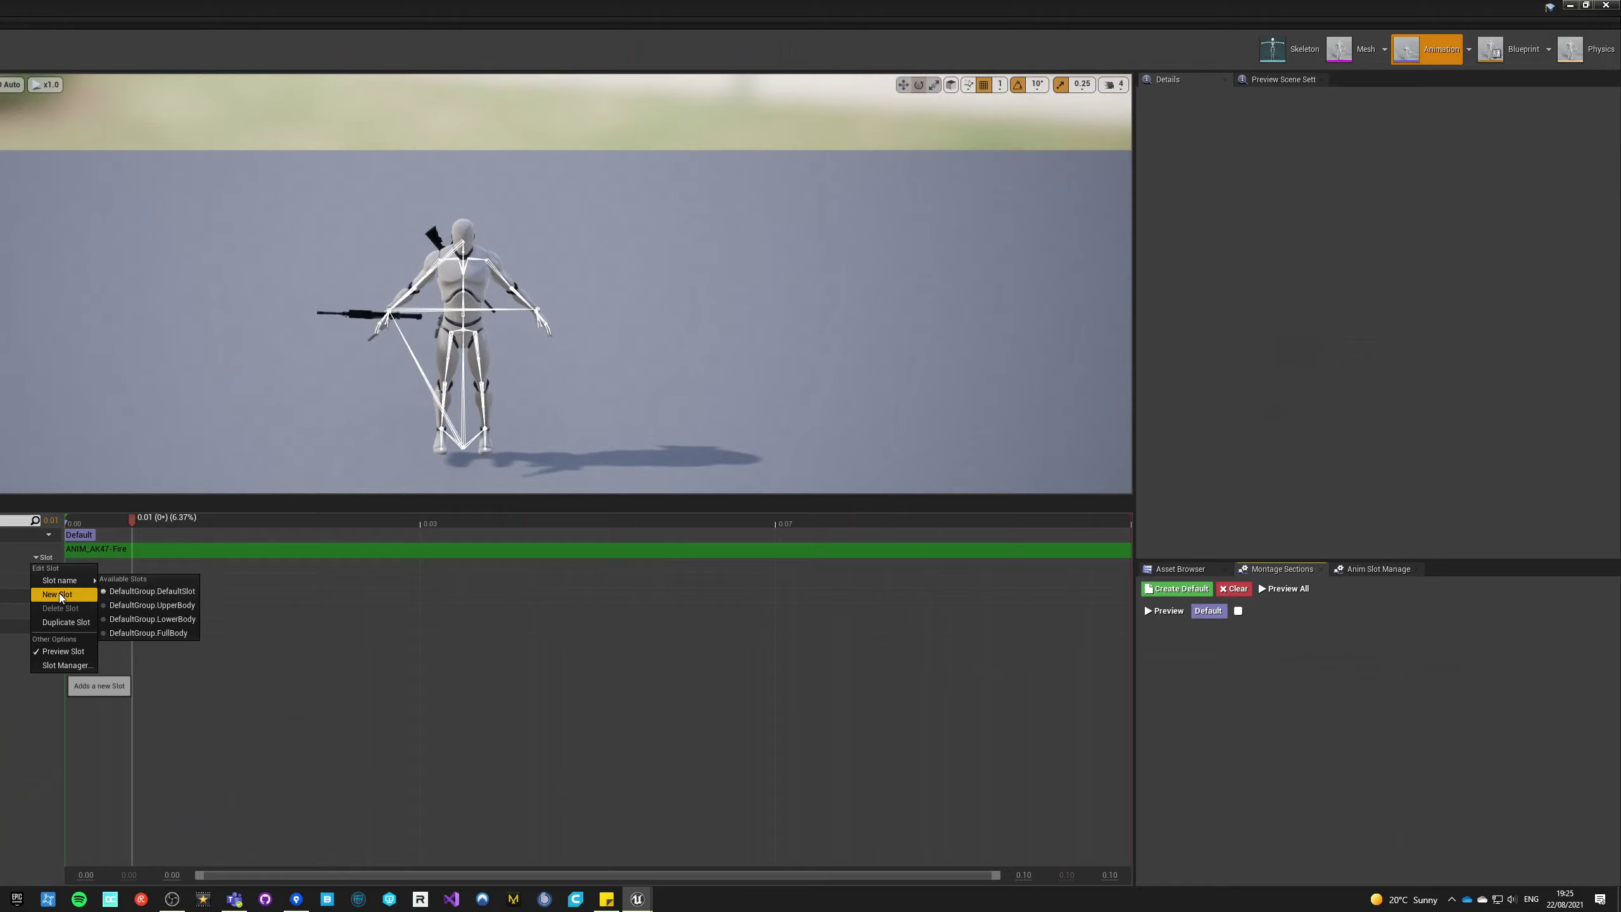
click(130, 606)
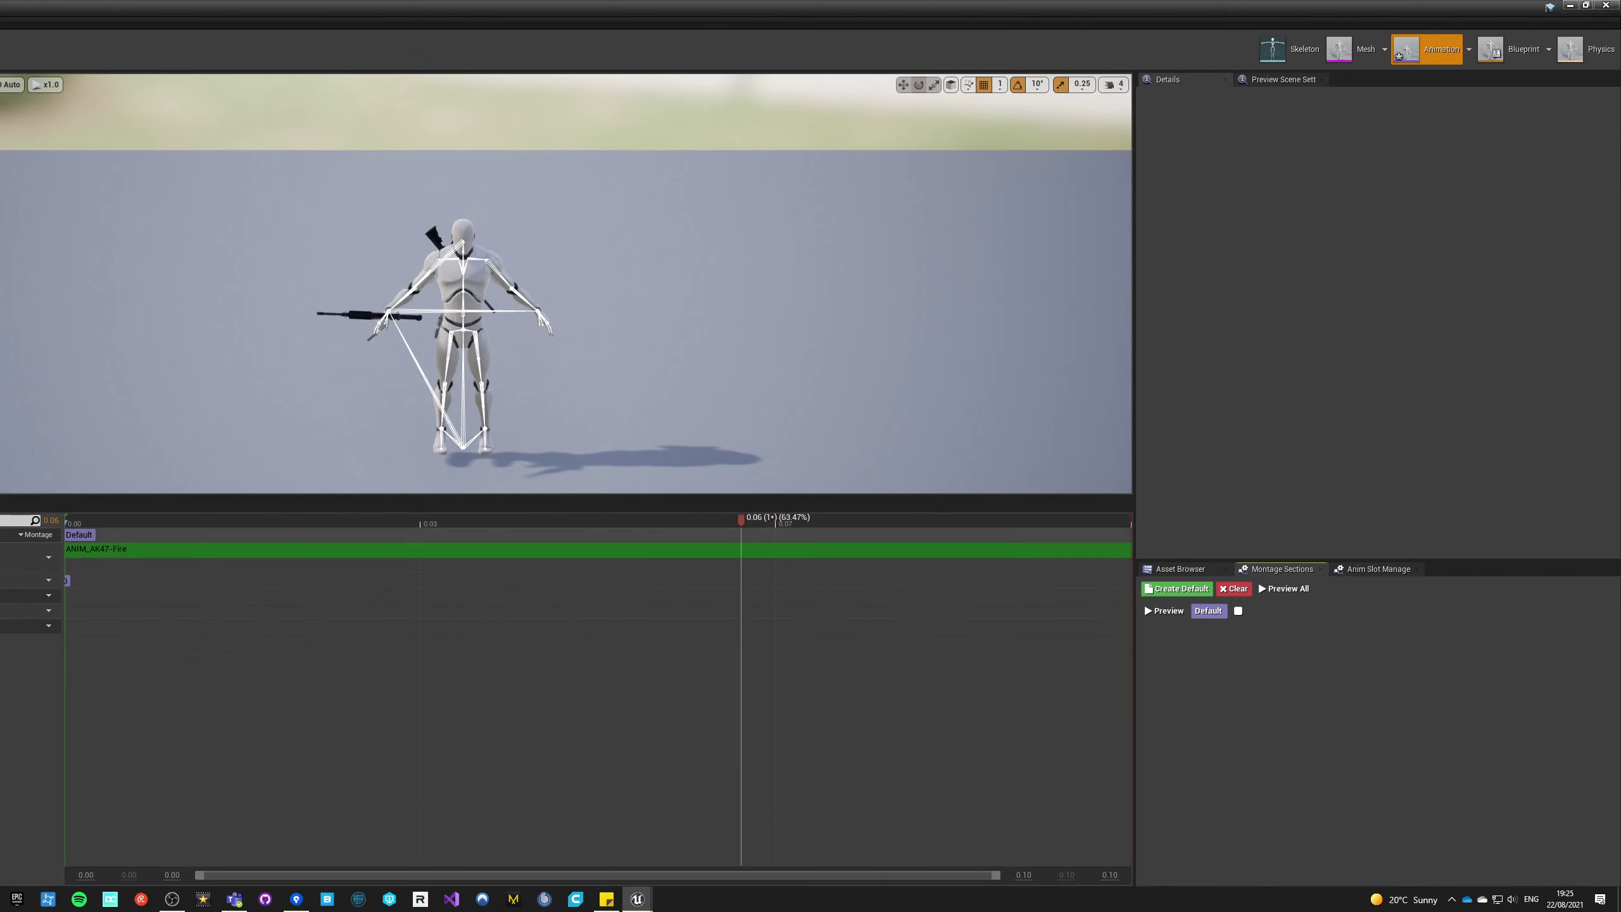
key(alt+Tab)
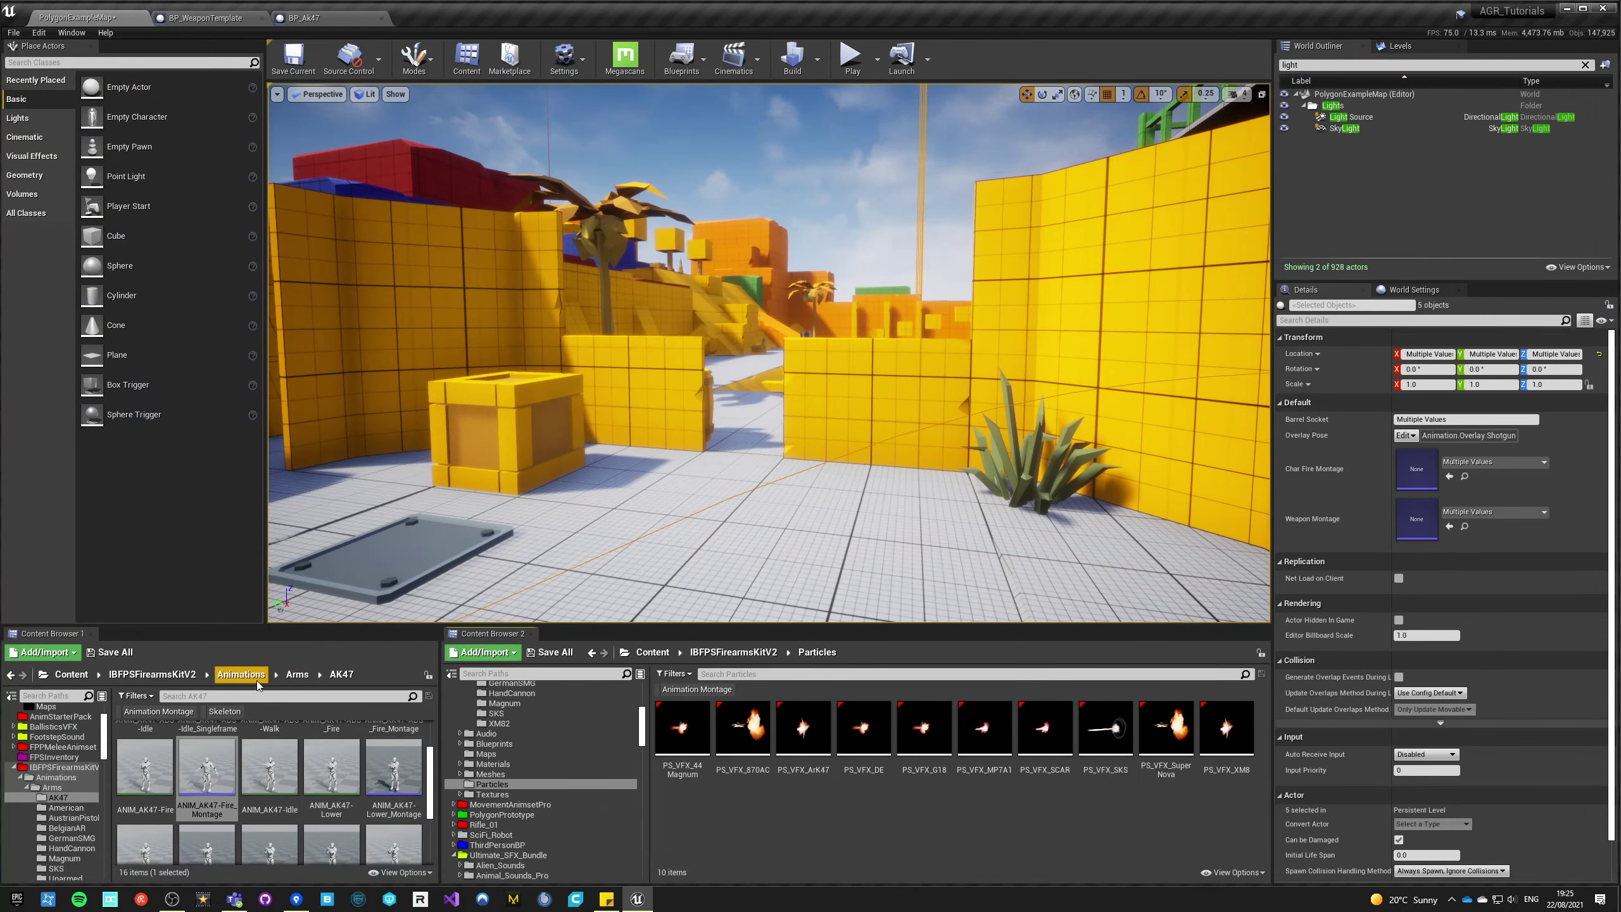
- Search the kit's Animations folder, covering arms and weapons, for assets matching "fire"
click(242, 675)
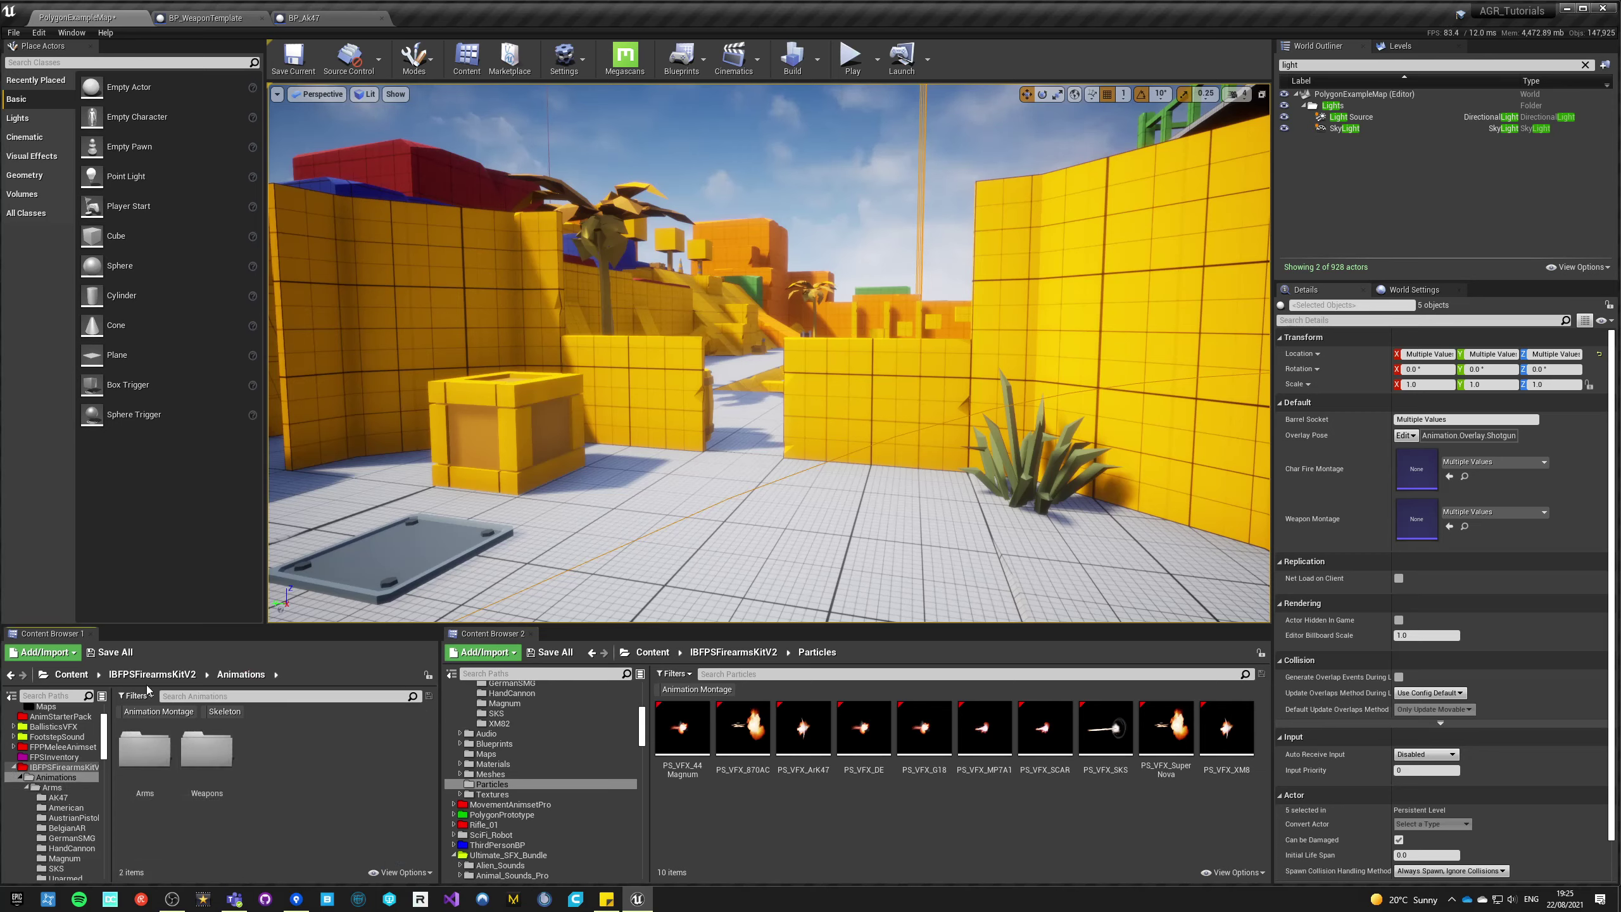
click(252, 695)
text(fire)
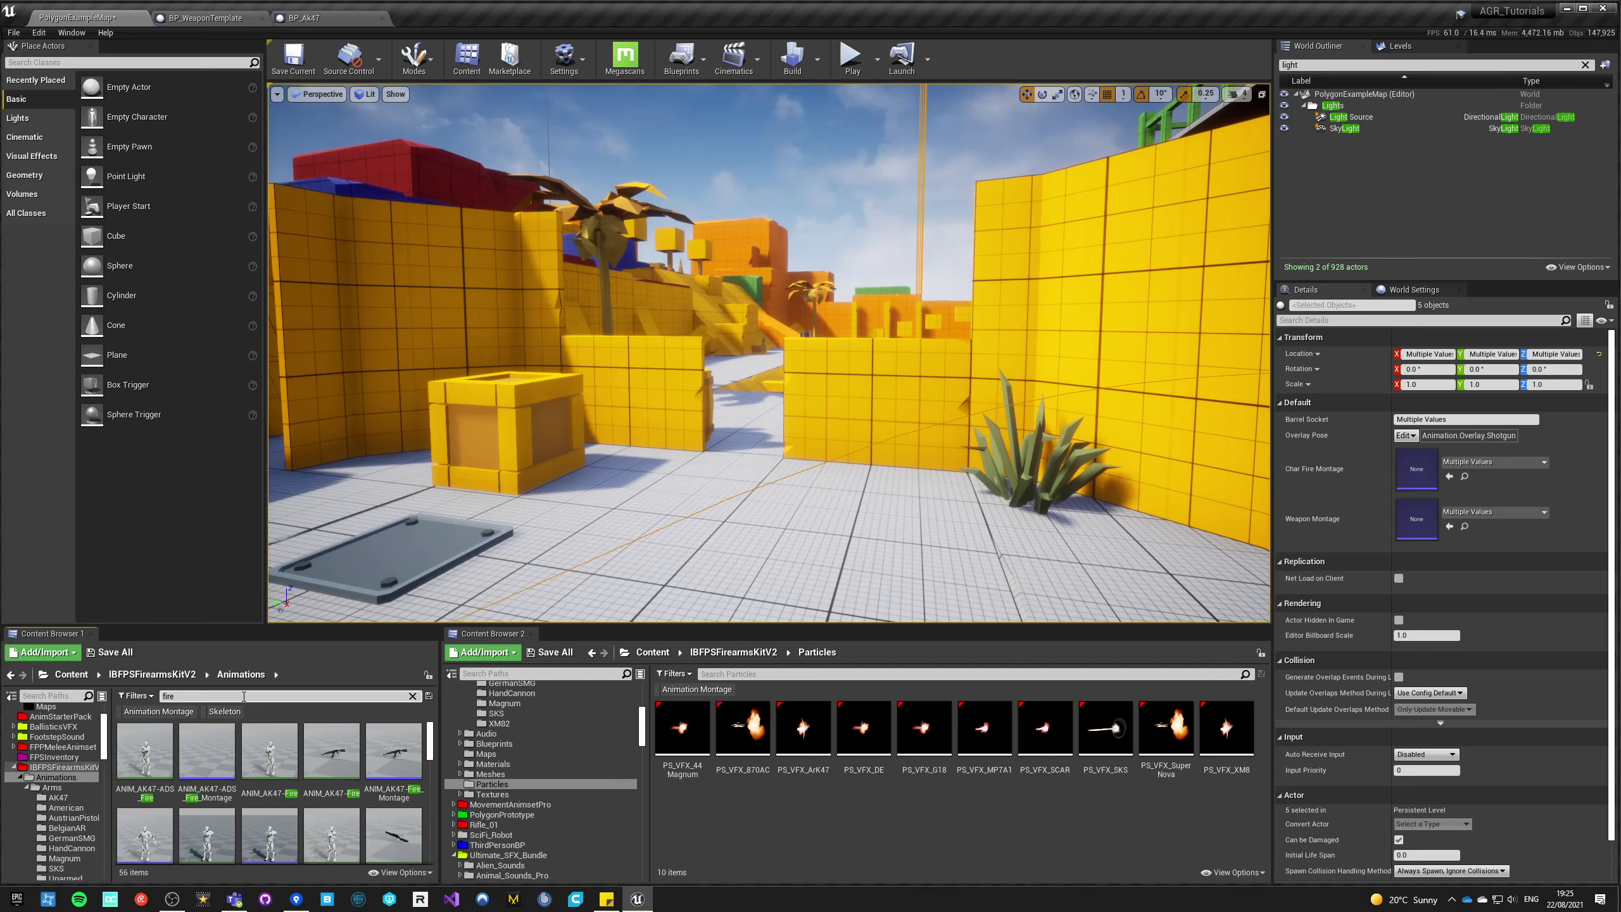
- Select the character (arms) fire montages of every weapon, including the ADS versions, and open them all together
click(207, 757)
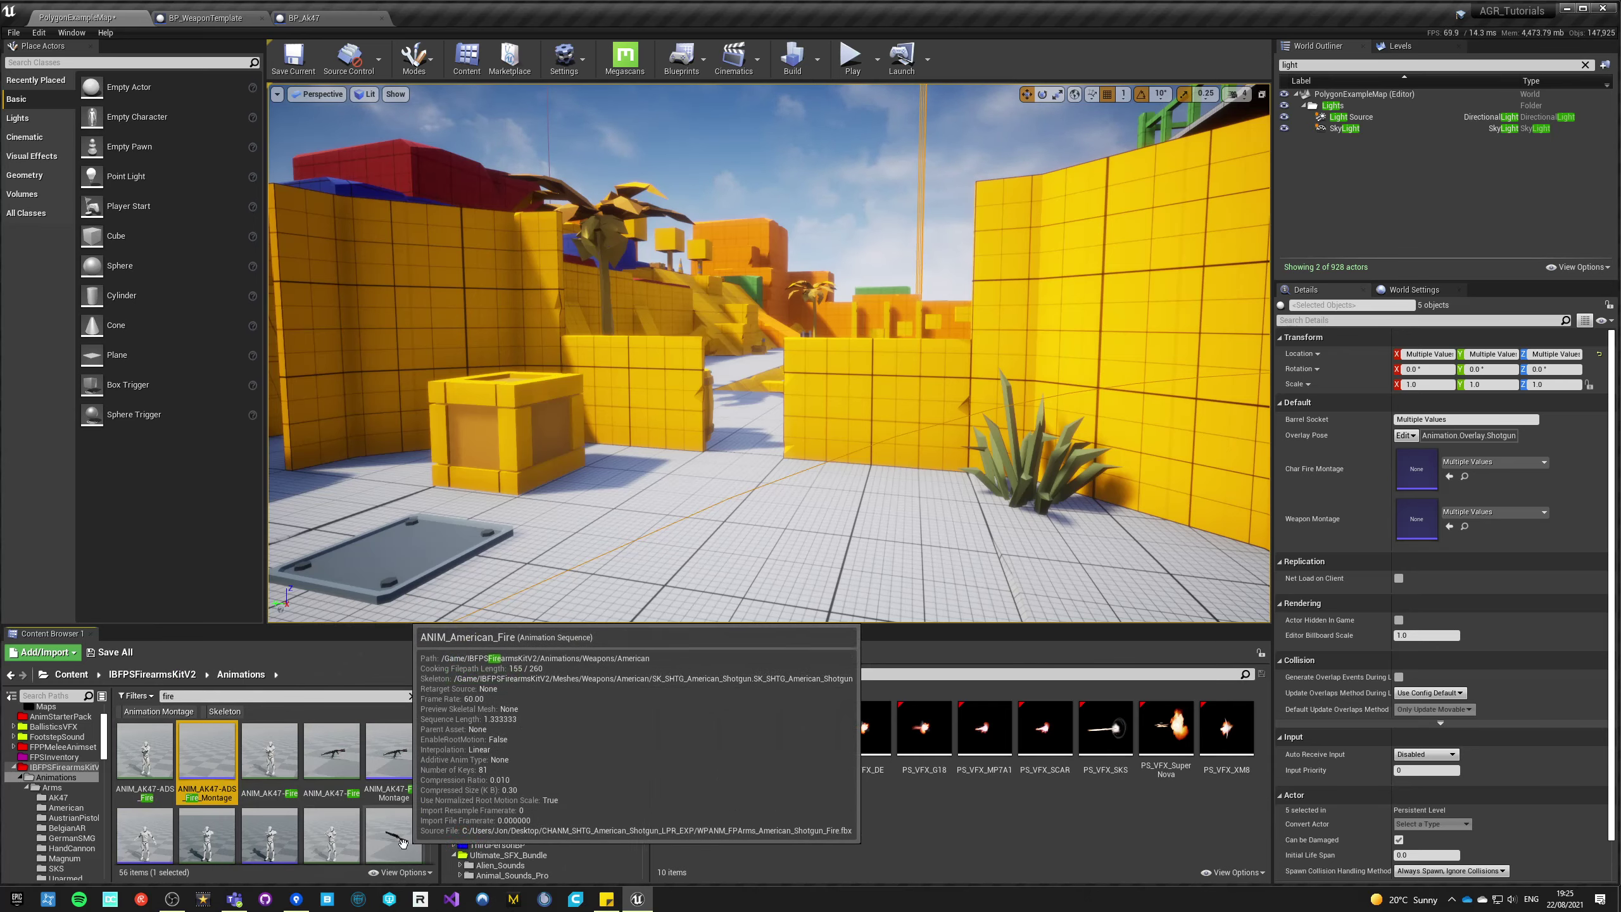
scroll(370, 792, down, 3)
ctrl+click(261, 784)
ctrl+click(159, 793)
scroll(383, 778, down, 3)
ctrl+click(217, 760)
scroll(268, 785, down, 1)
ctrl+click(207, 791)
ctrl+click(269, 791)
scroll(305, 805, down, 2)
scroll(324, 799, down, 3)
ctrl+click(203, 790)
ctrl+click(269, 788)
scroll(383, 815, down, 3)
scroll(424, 811, down, 3)
ctrl+click(134, 757)
ctrl+click(380, 749)
scroll(408, 794, down, 3)
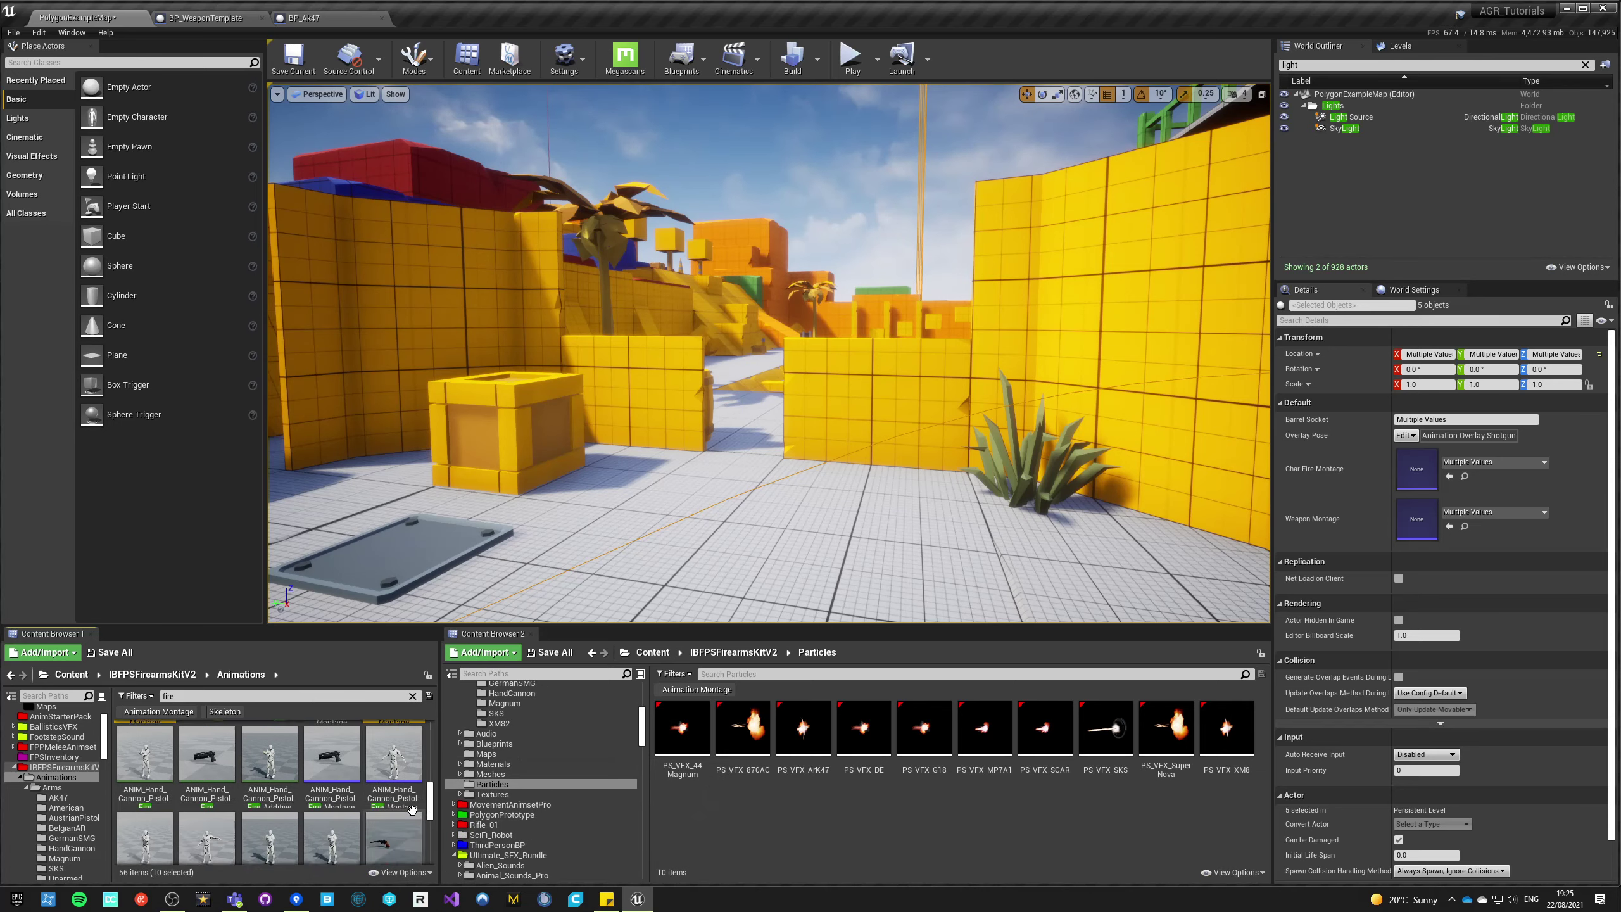
scroll(376, 811, down, 1)
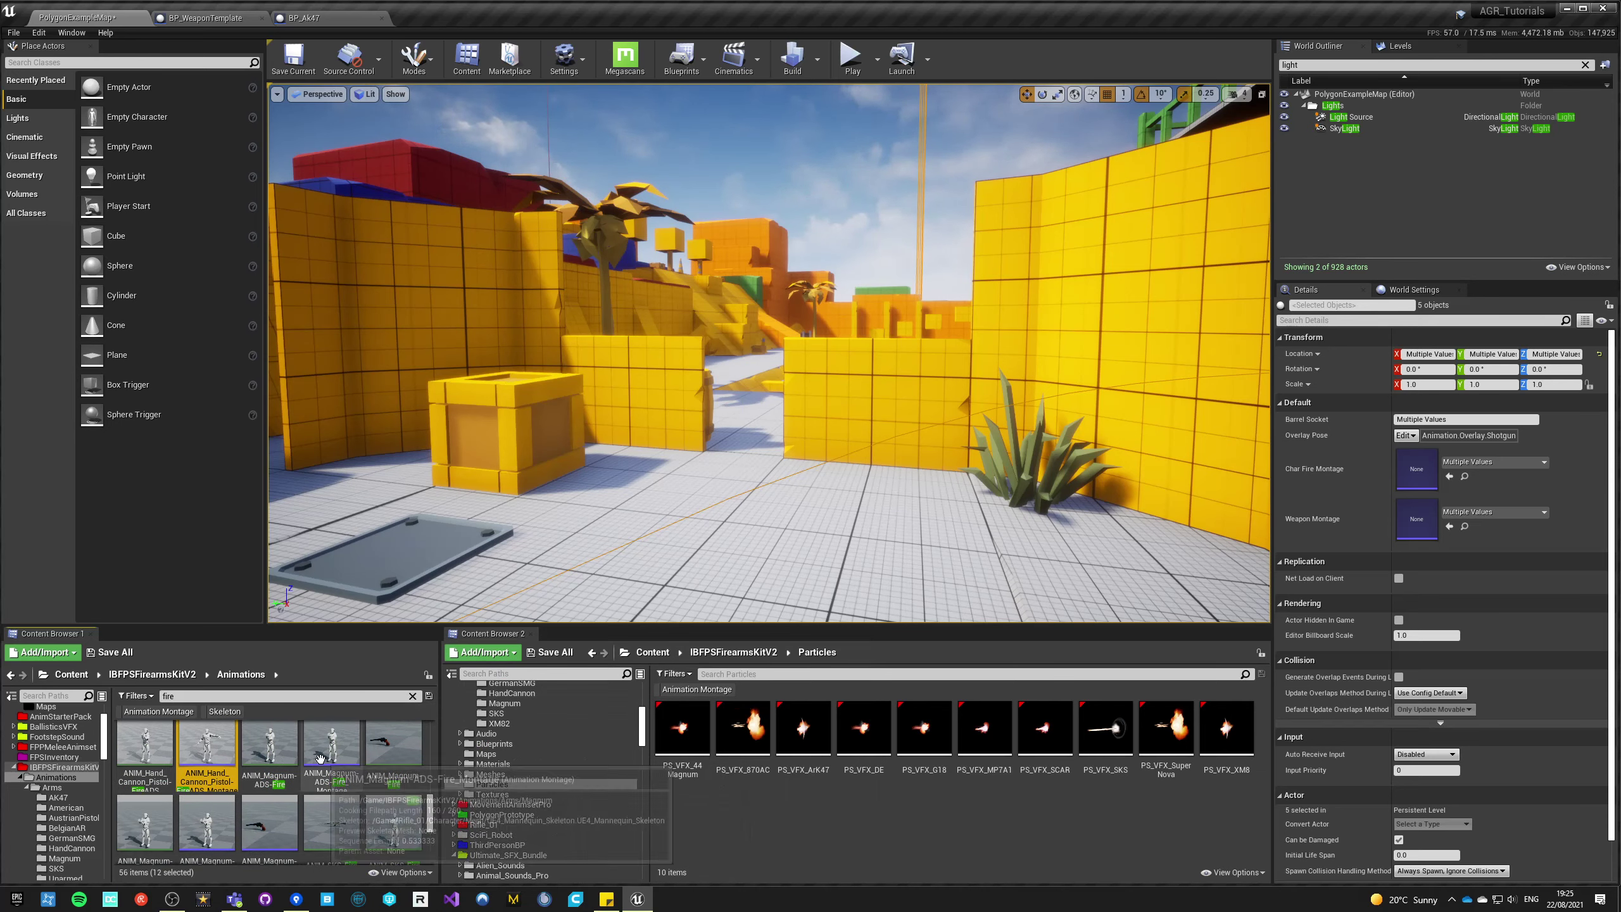
scroll(319, 758, down, 1)
ctrl+click(207, 782)
ctrl+click(269, 782)
scroll(410, 794, down, 1)
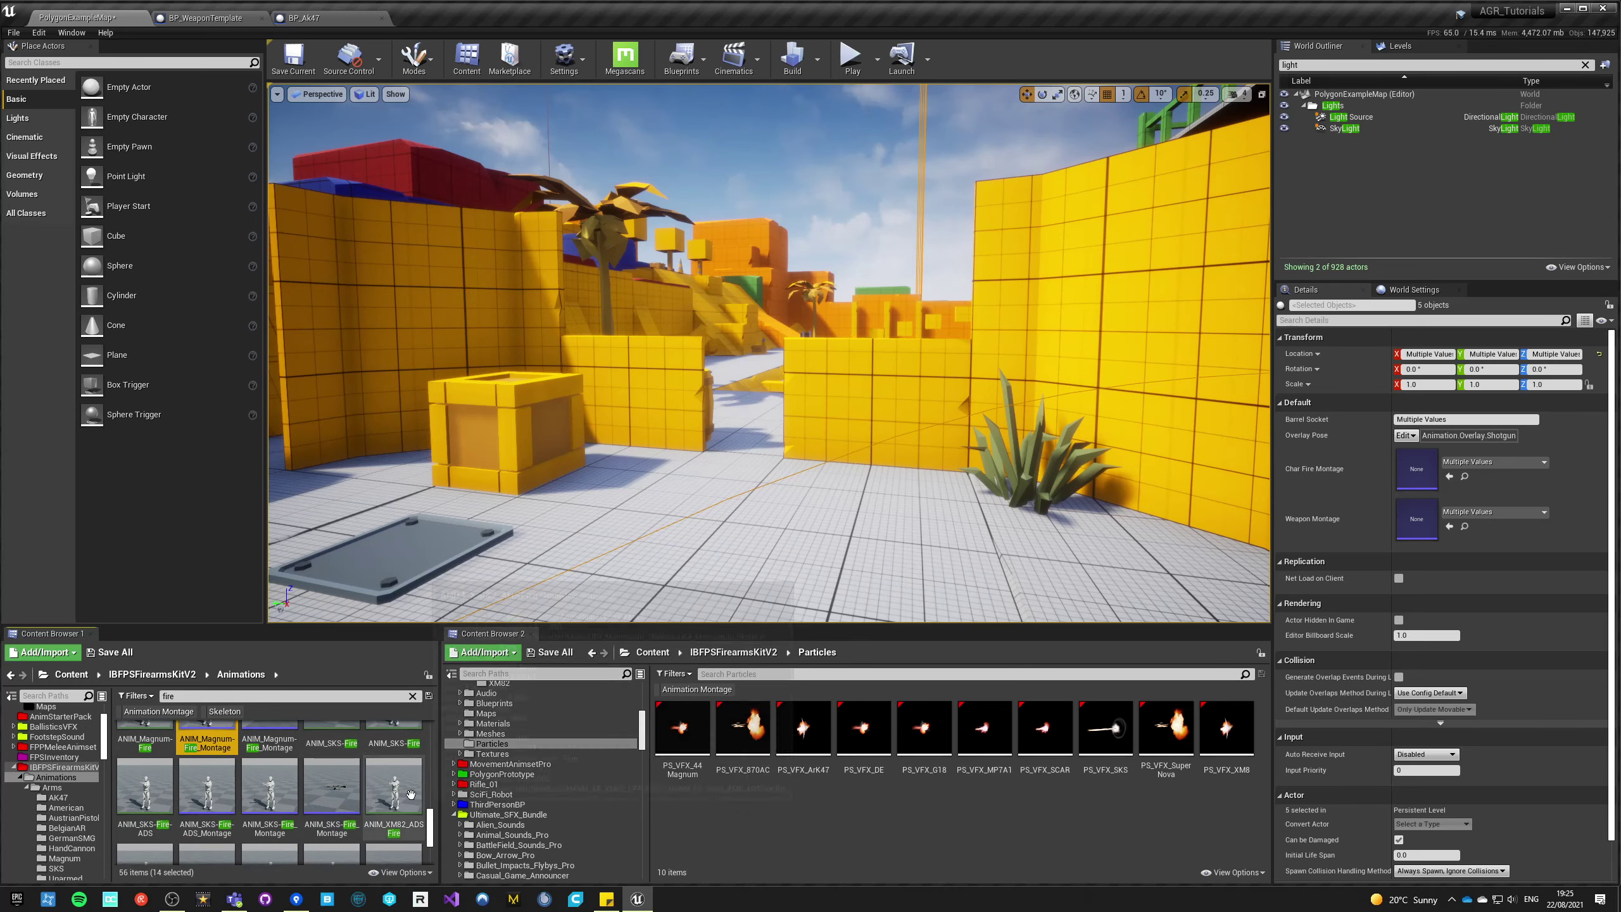
scroll(410, 793, down, 1)
ctrl+click(207, 747)
ctrl+click(269, 747)
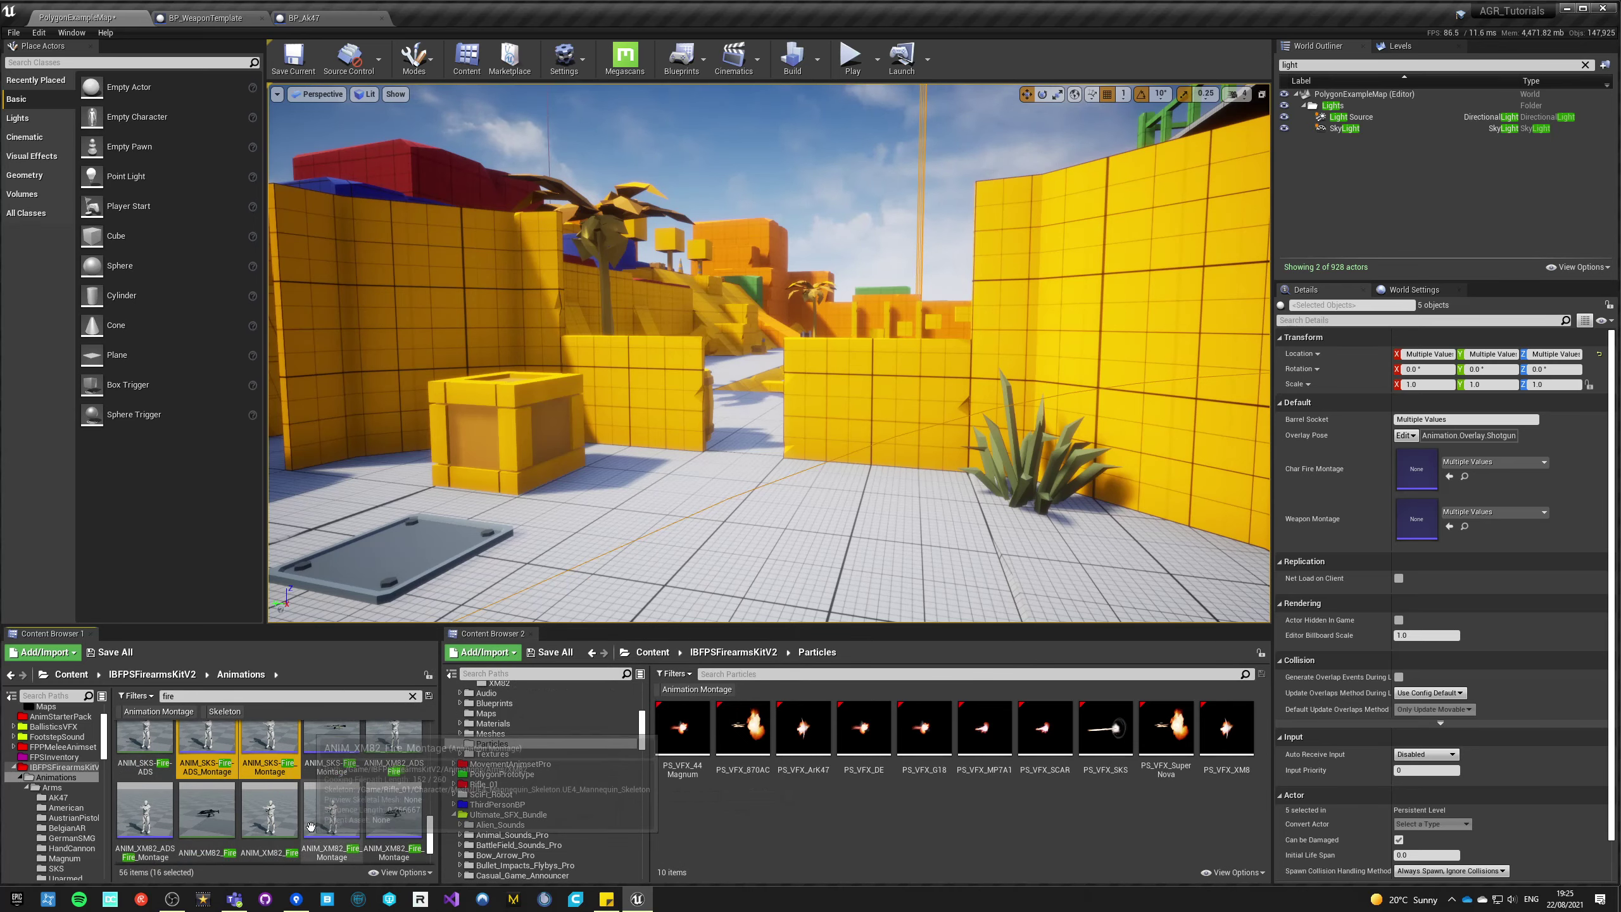
scroll(319, 818, down, 1)
ctrl+click(333, 770)
ctrl+click(149, 771)
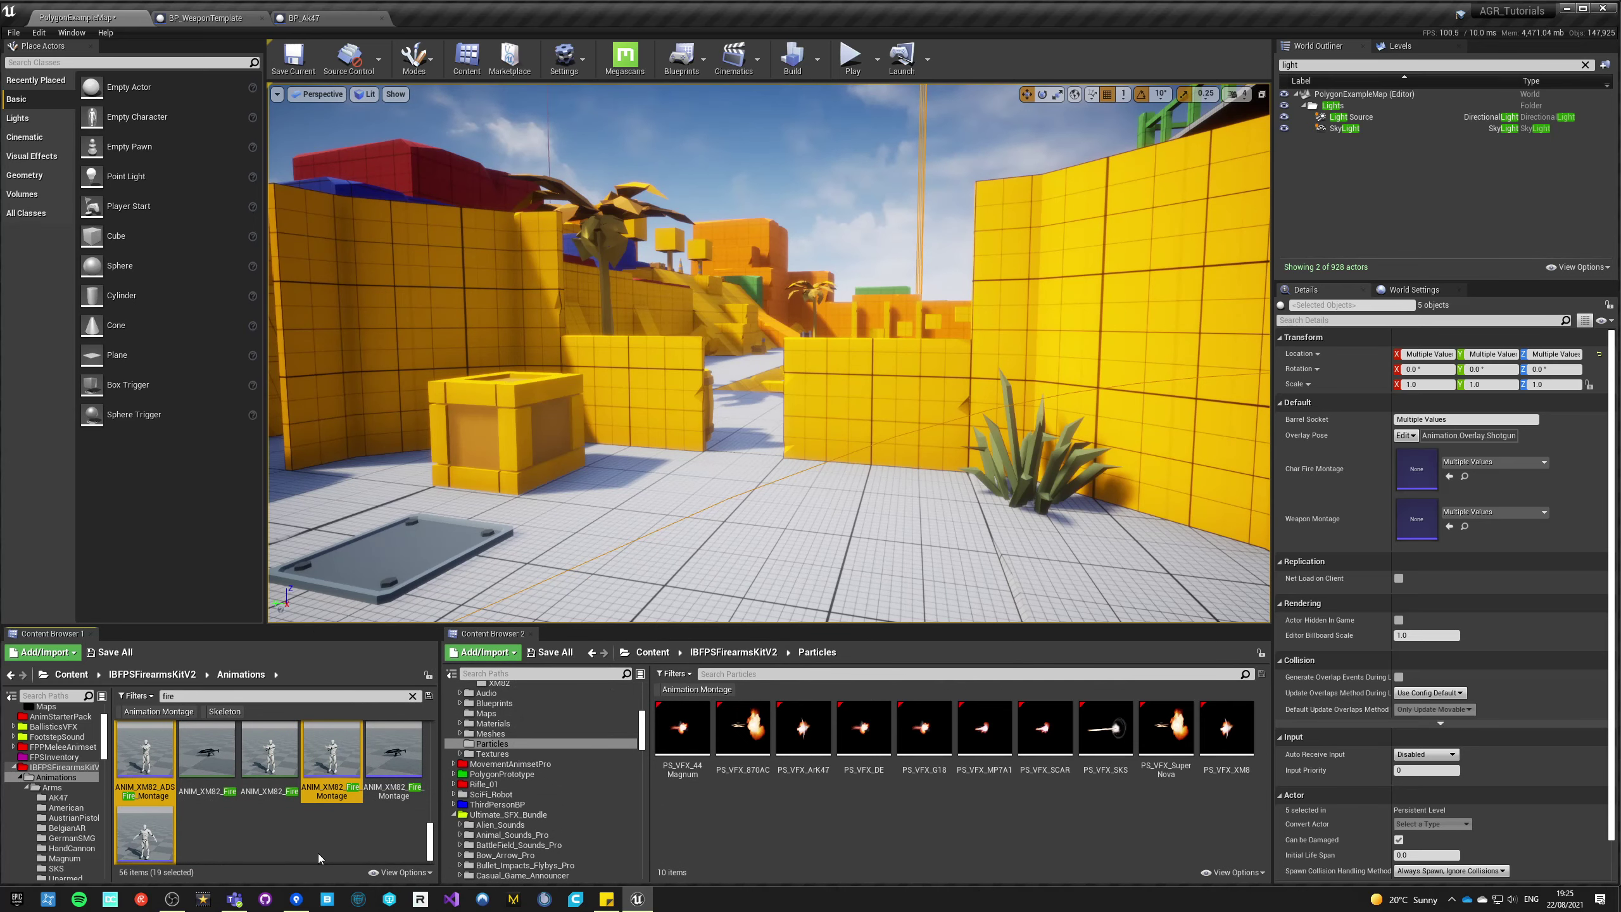
scroll(331, 836, up, 4)
scroll(378, 827, up, 2)
scroll(384, 806, up, 3)
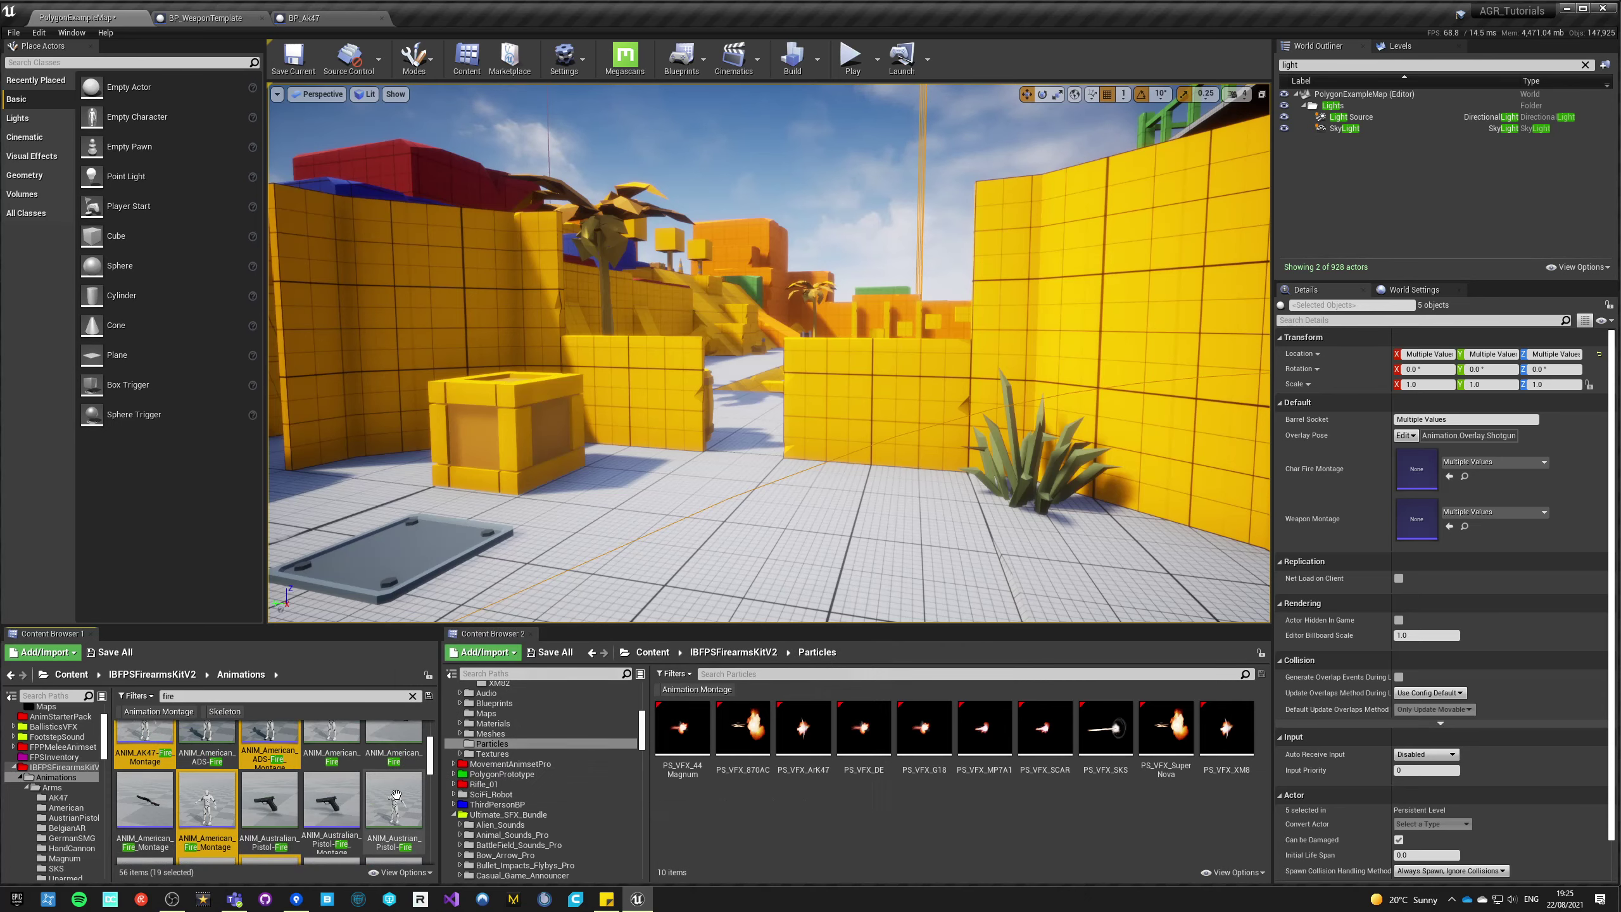
scroll(396, 794, up, 2)
key(Return)
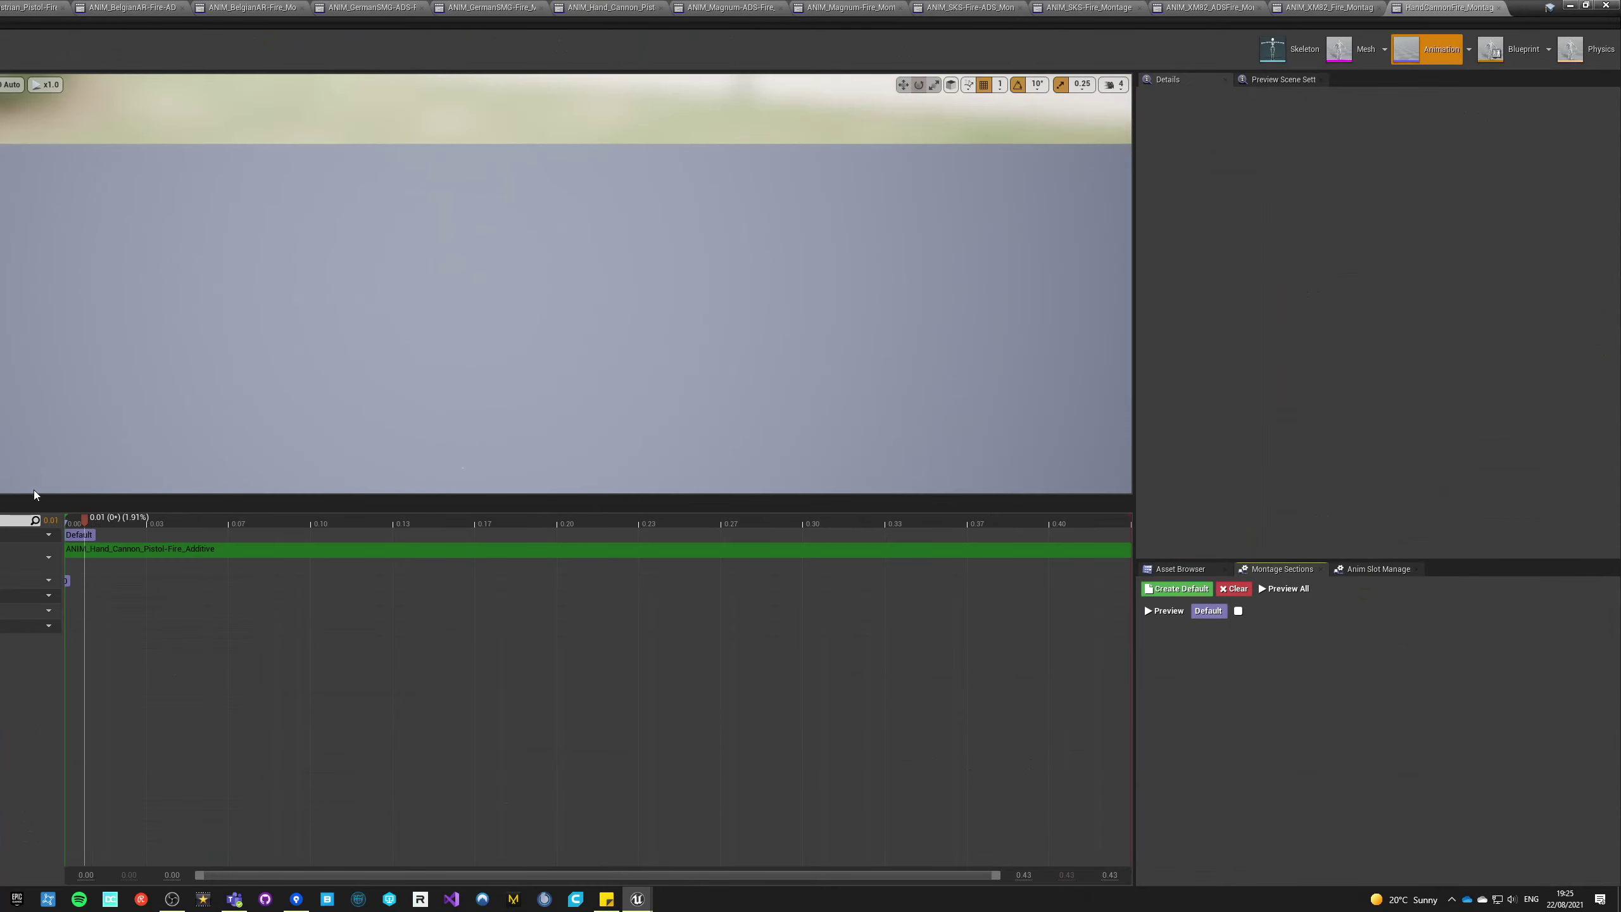
- Move and resize the montage editor window so it fills the screen
drag(1522, 9, 1226, 16)
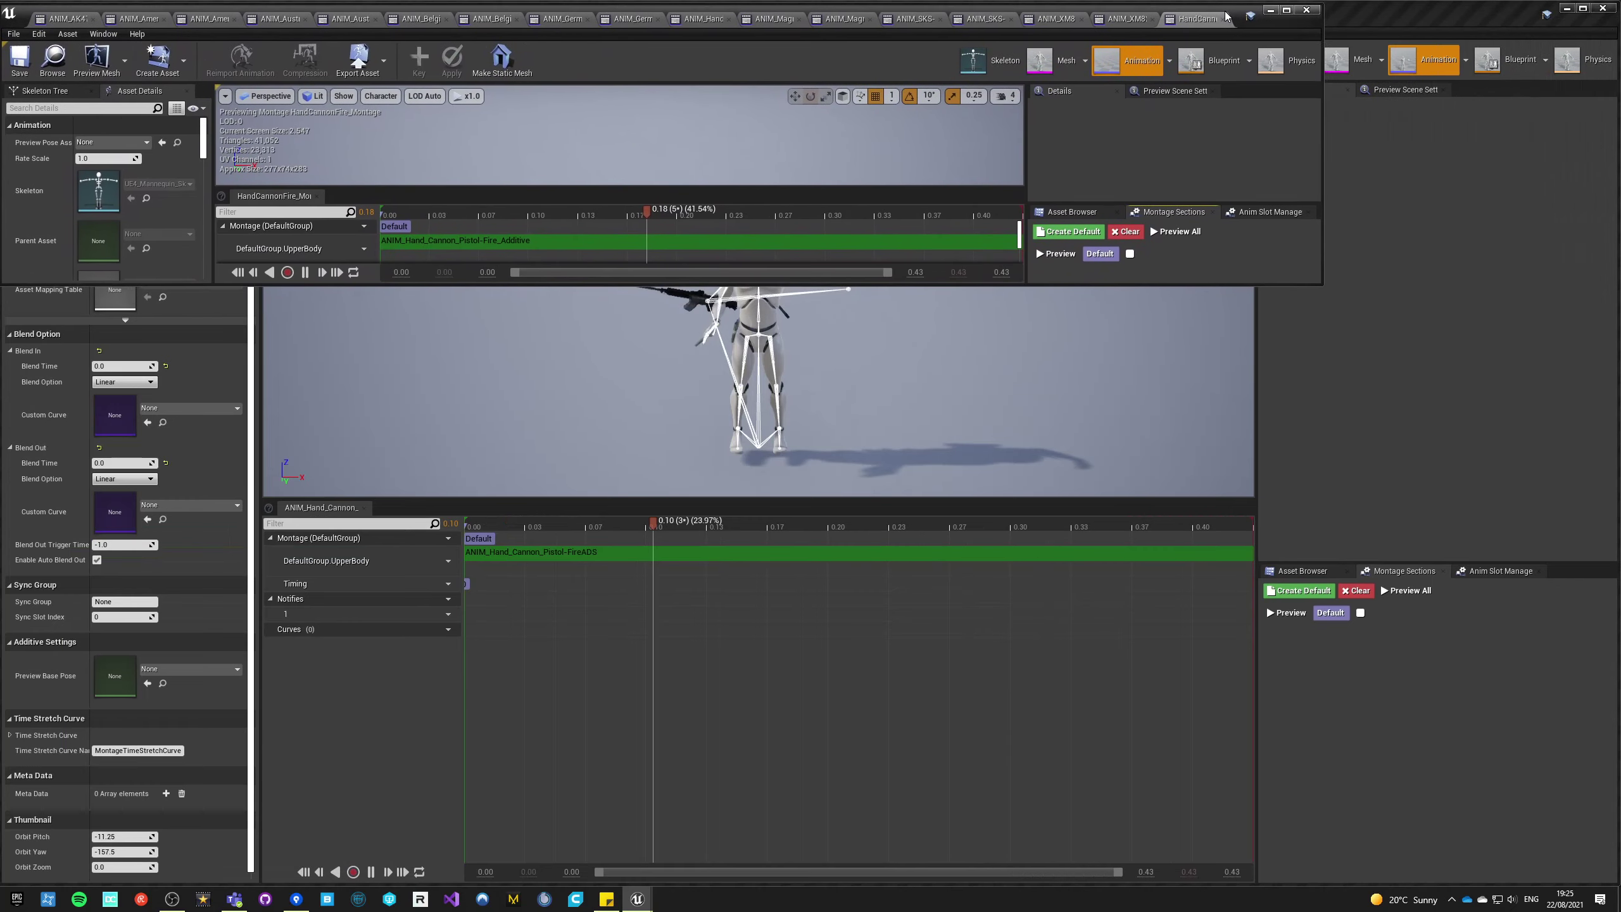
drag(1322, 102, 1618, 102)
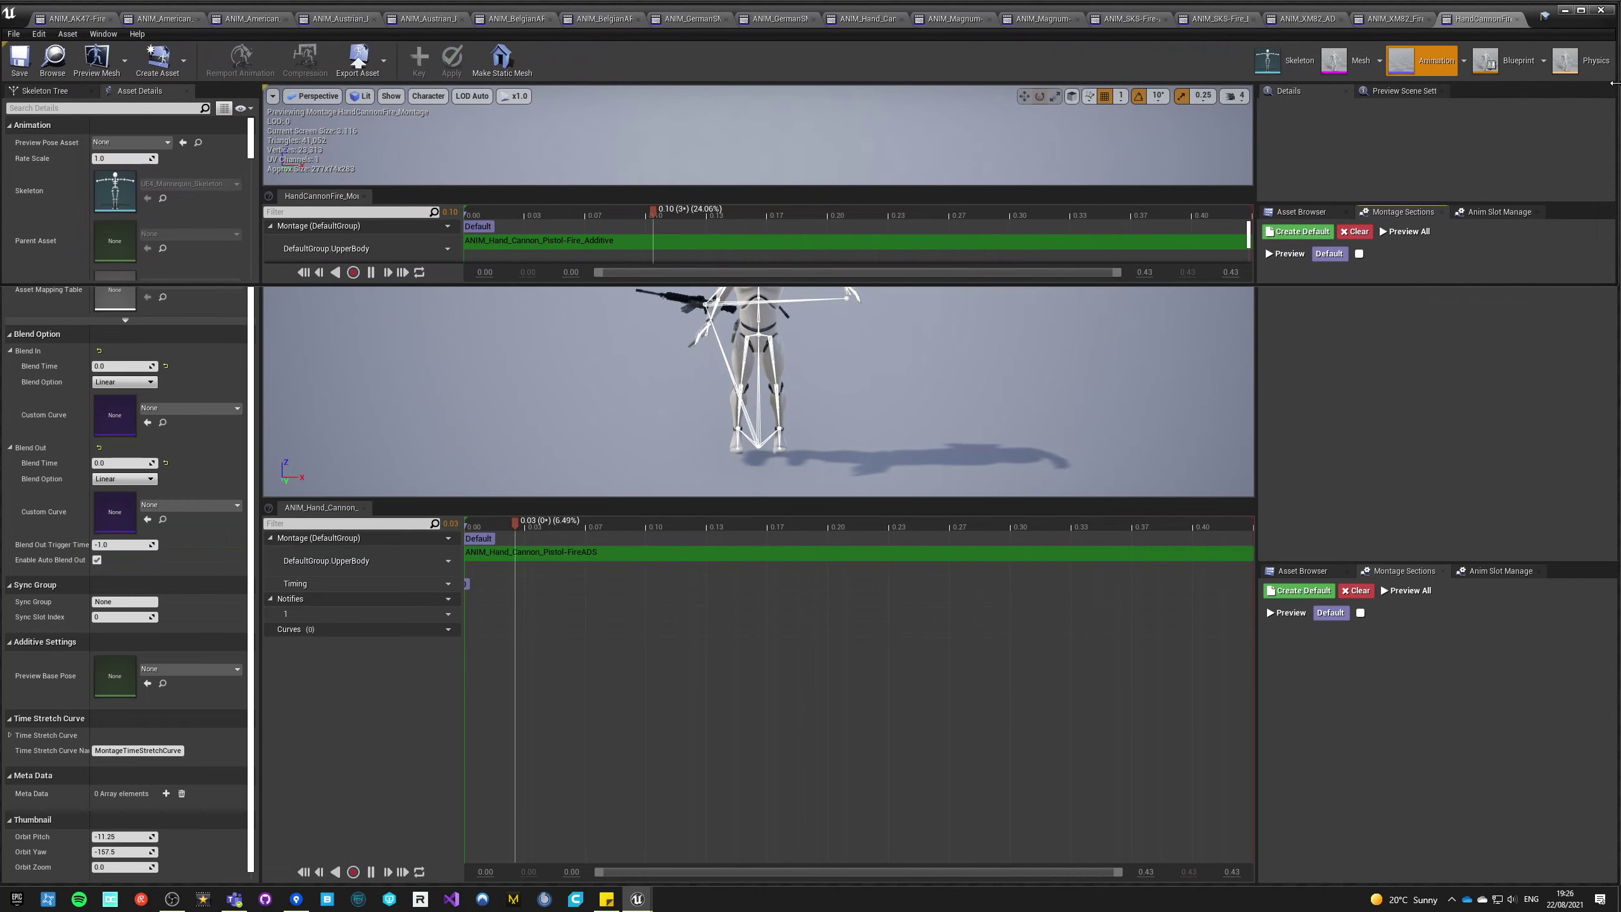
drag(1494, 3, 1495, 0)
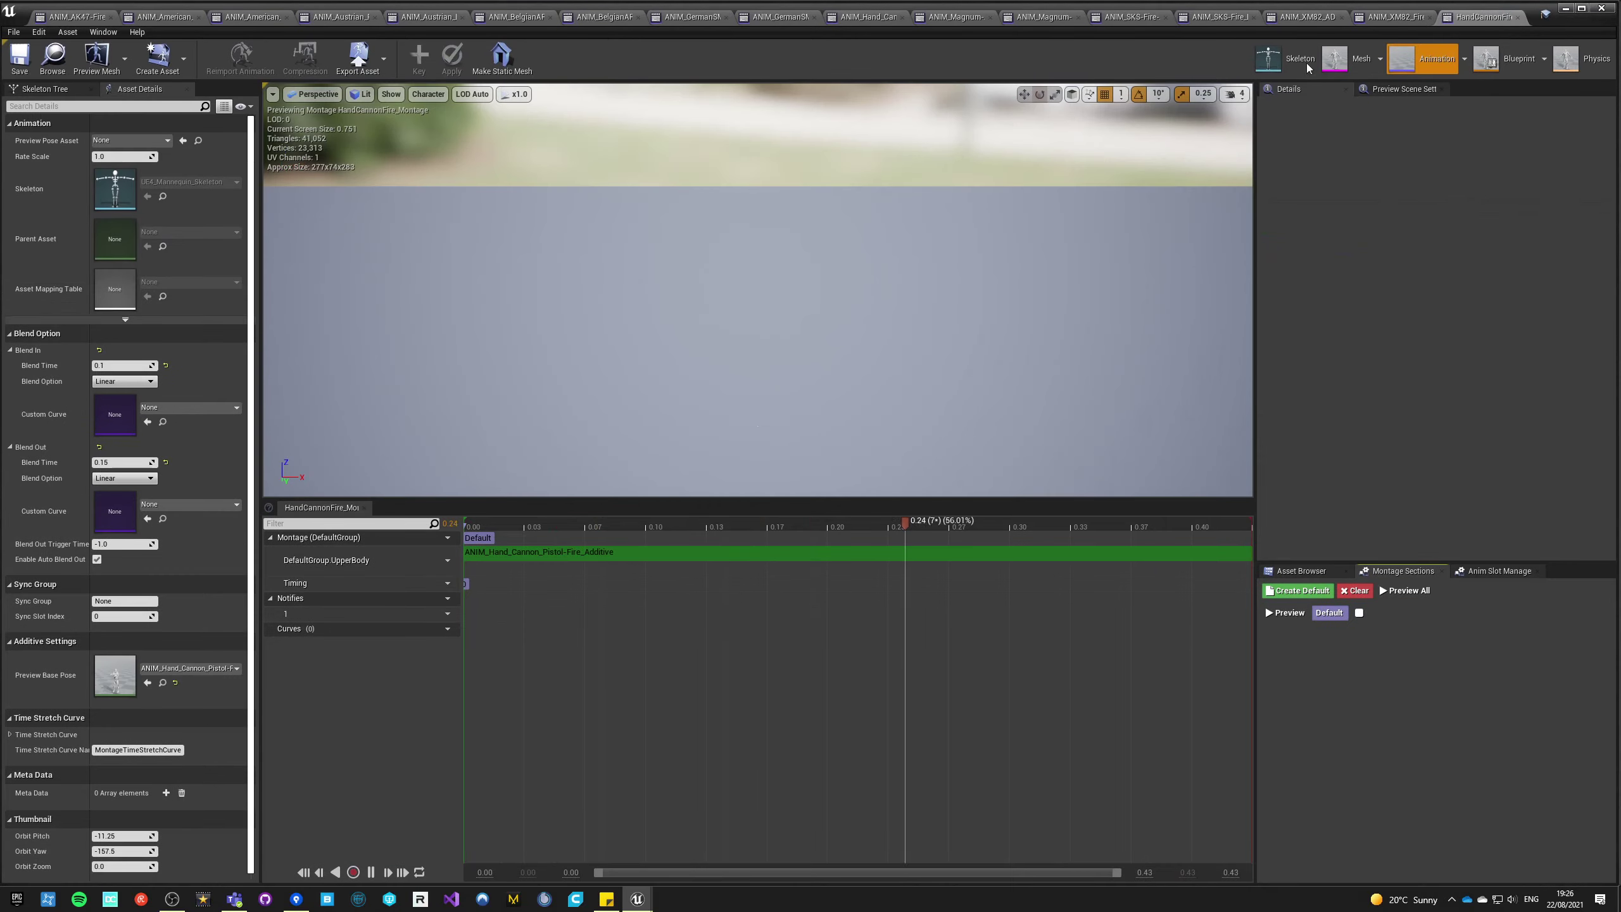
- Close HandCannonFire_Montage, and set the slot of ANIM_XM82_Fire_Montage and the XM82 ADS fire montage to DefaultGroup.UpperBody, closing each
click(1518, 17)
click(440, 560)
mouse_move(463, 584)
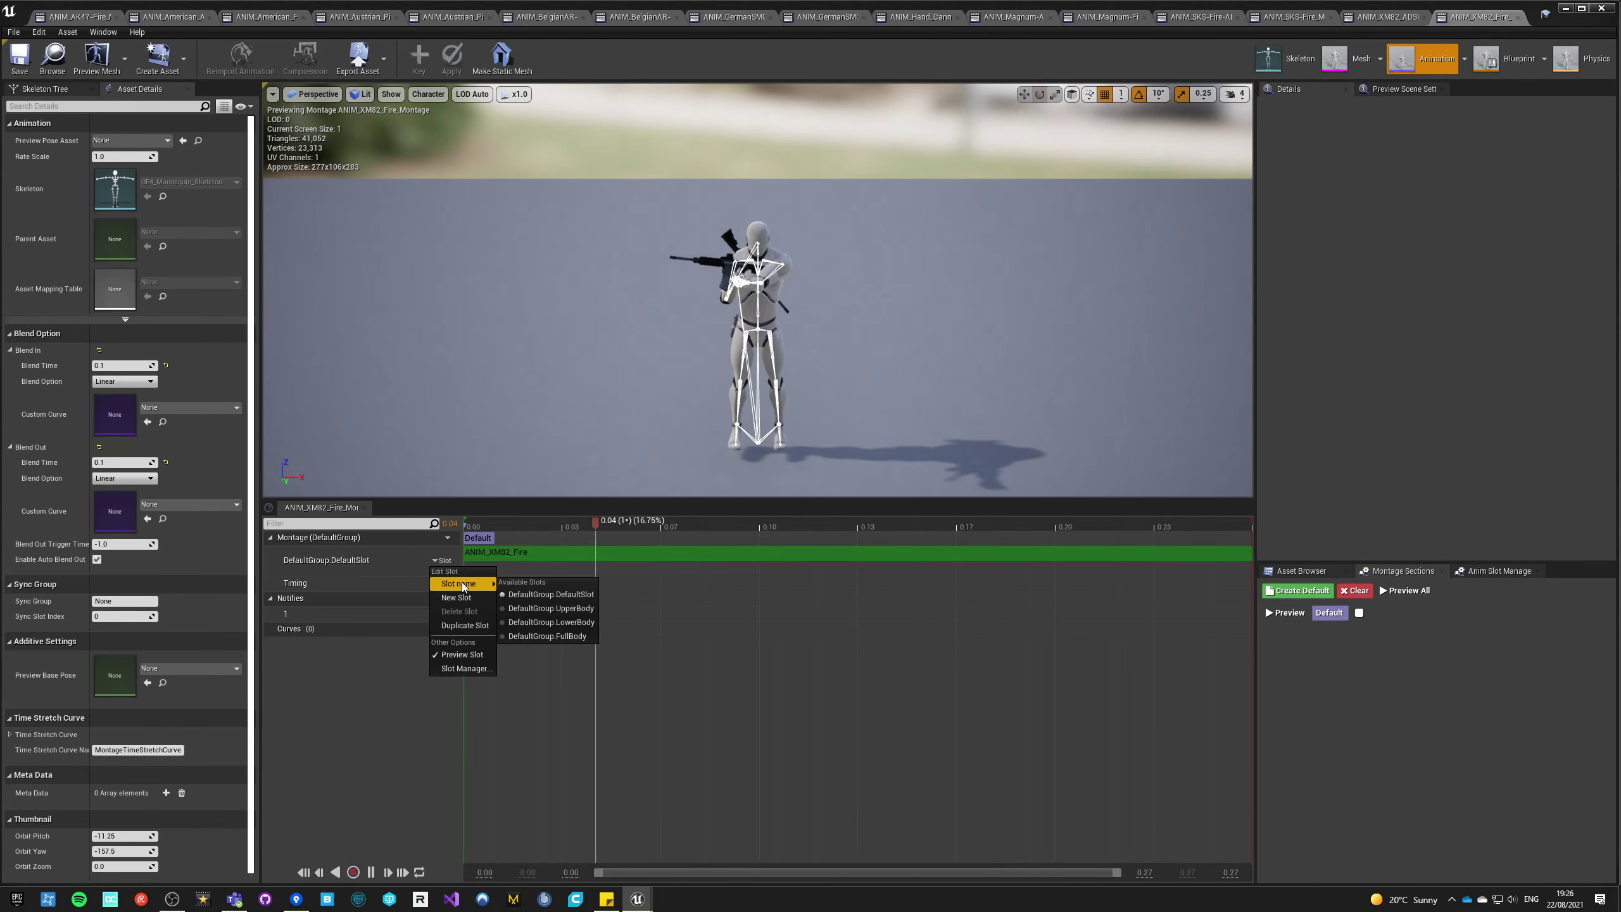
click(559, 608)
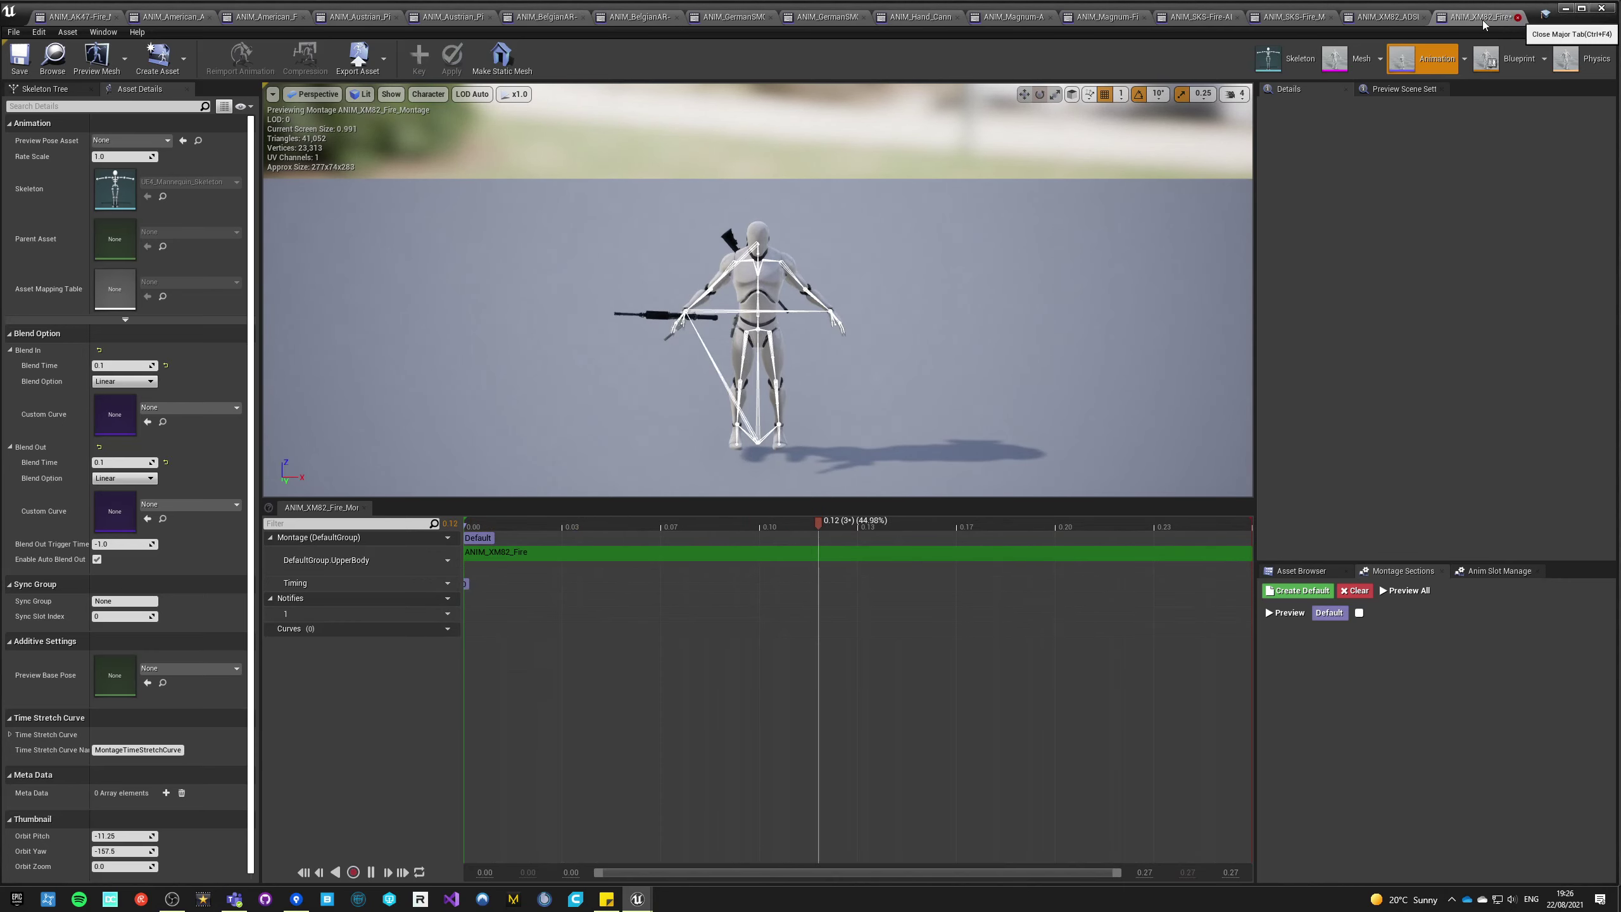
click(1517, 17)
click(440, 560)
mouse_move(463, 584)
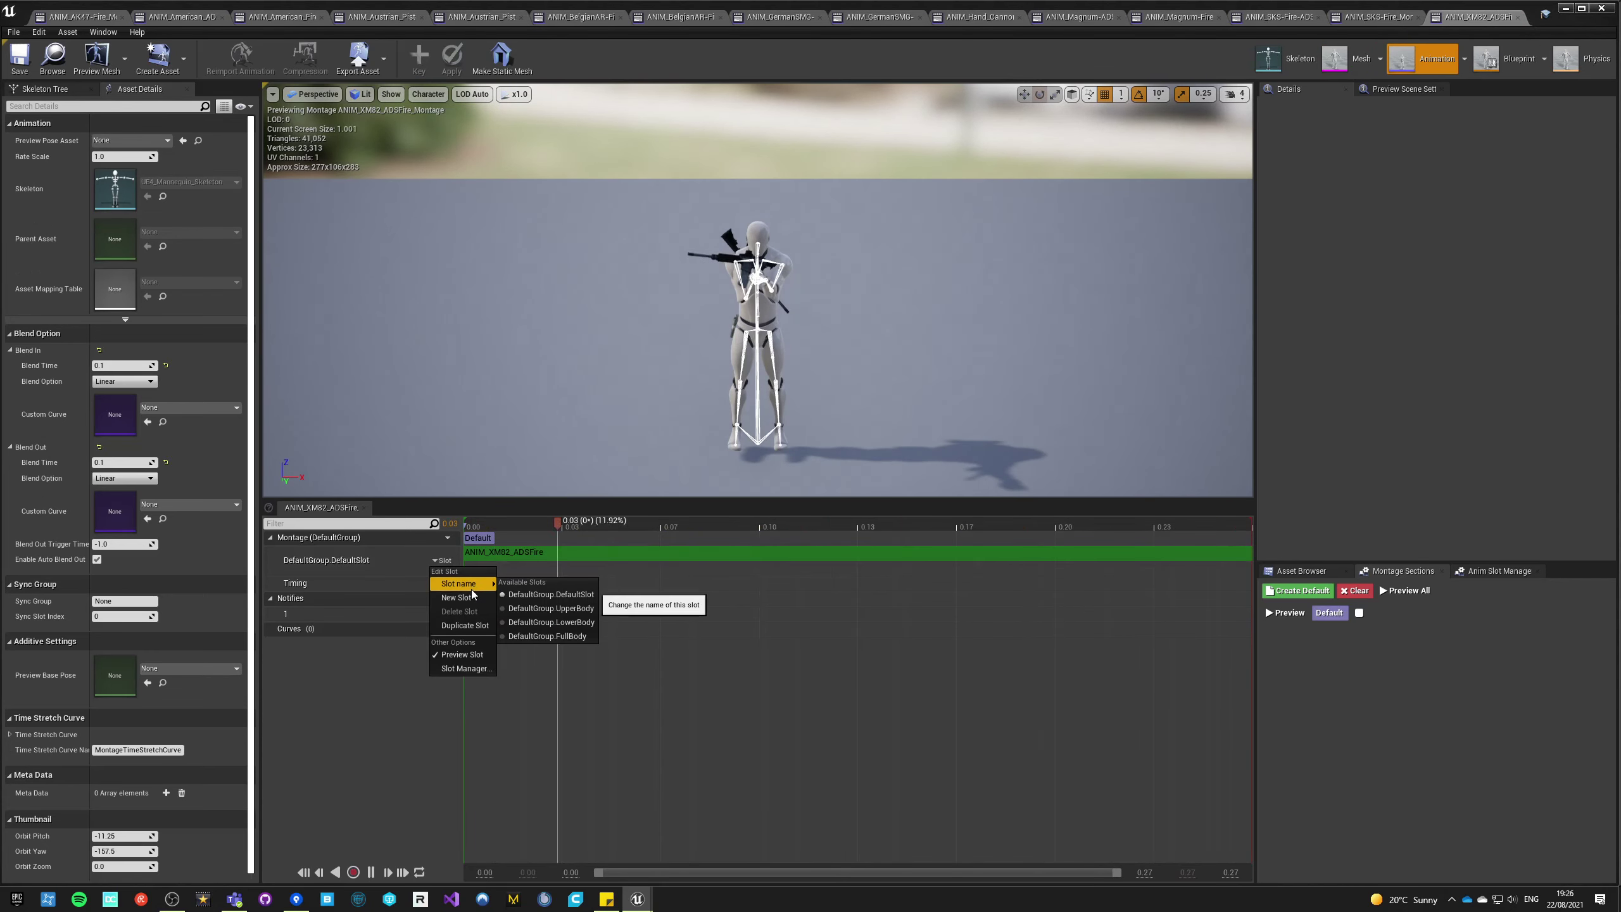
click(535, 608)
click(1518, 19)
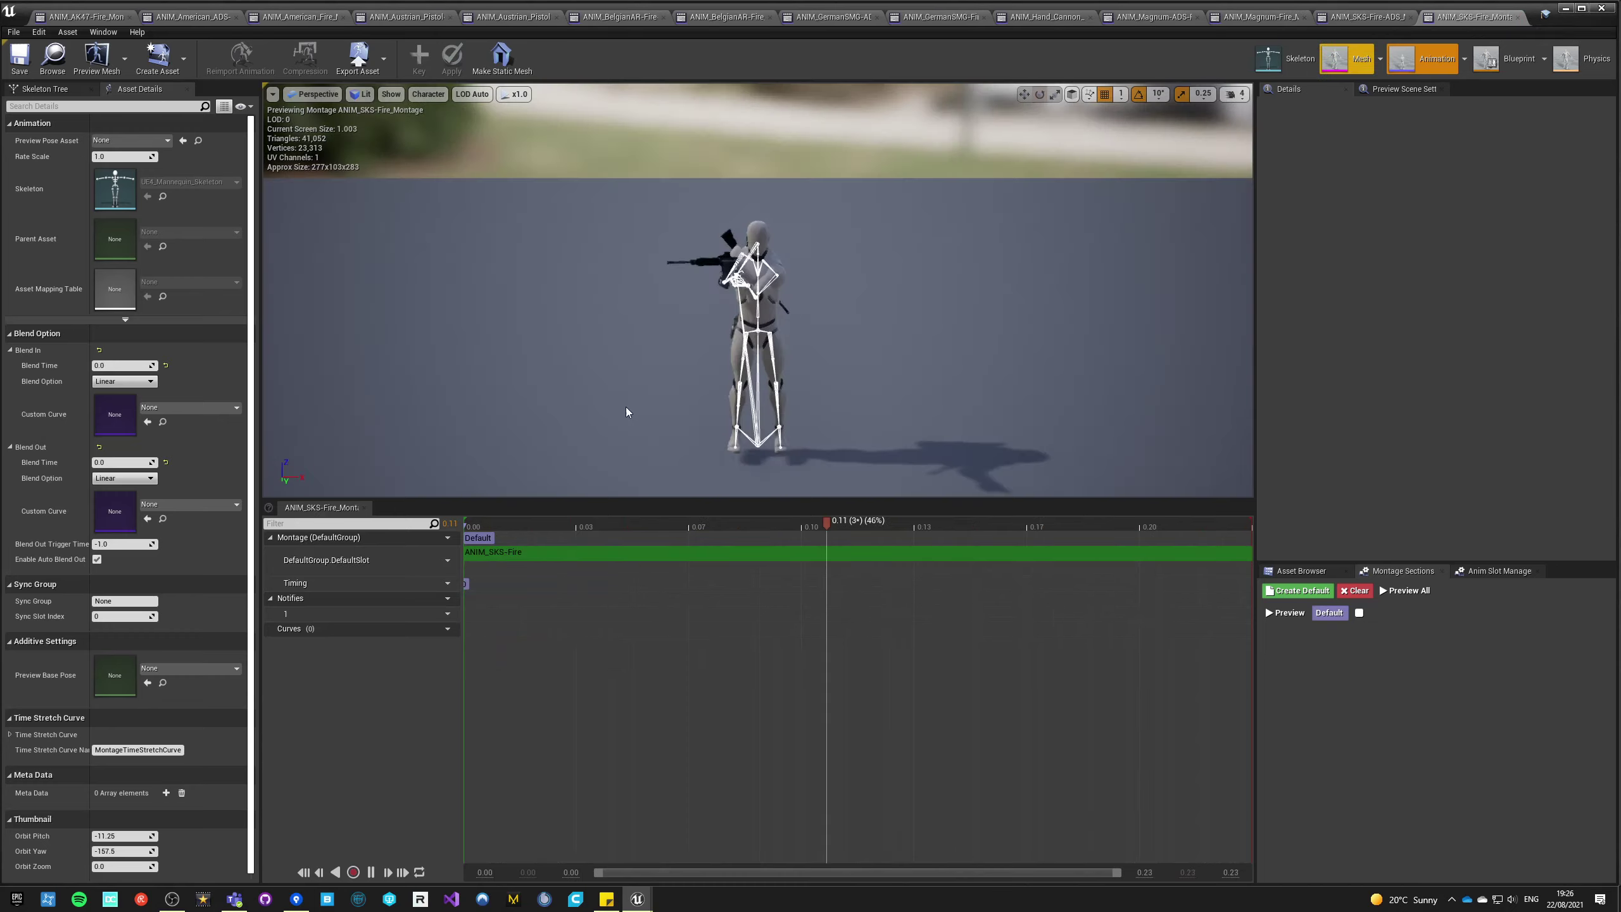
- Set the slot of ANIM_SKS-Fire_Montage and ANIM_SKS-Fire-ADS_Montage to DefaultGroup.UpperBody, closing each montage
click(440, 560)
mouse_move(462, 584)
click(543, 608)
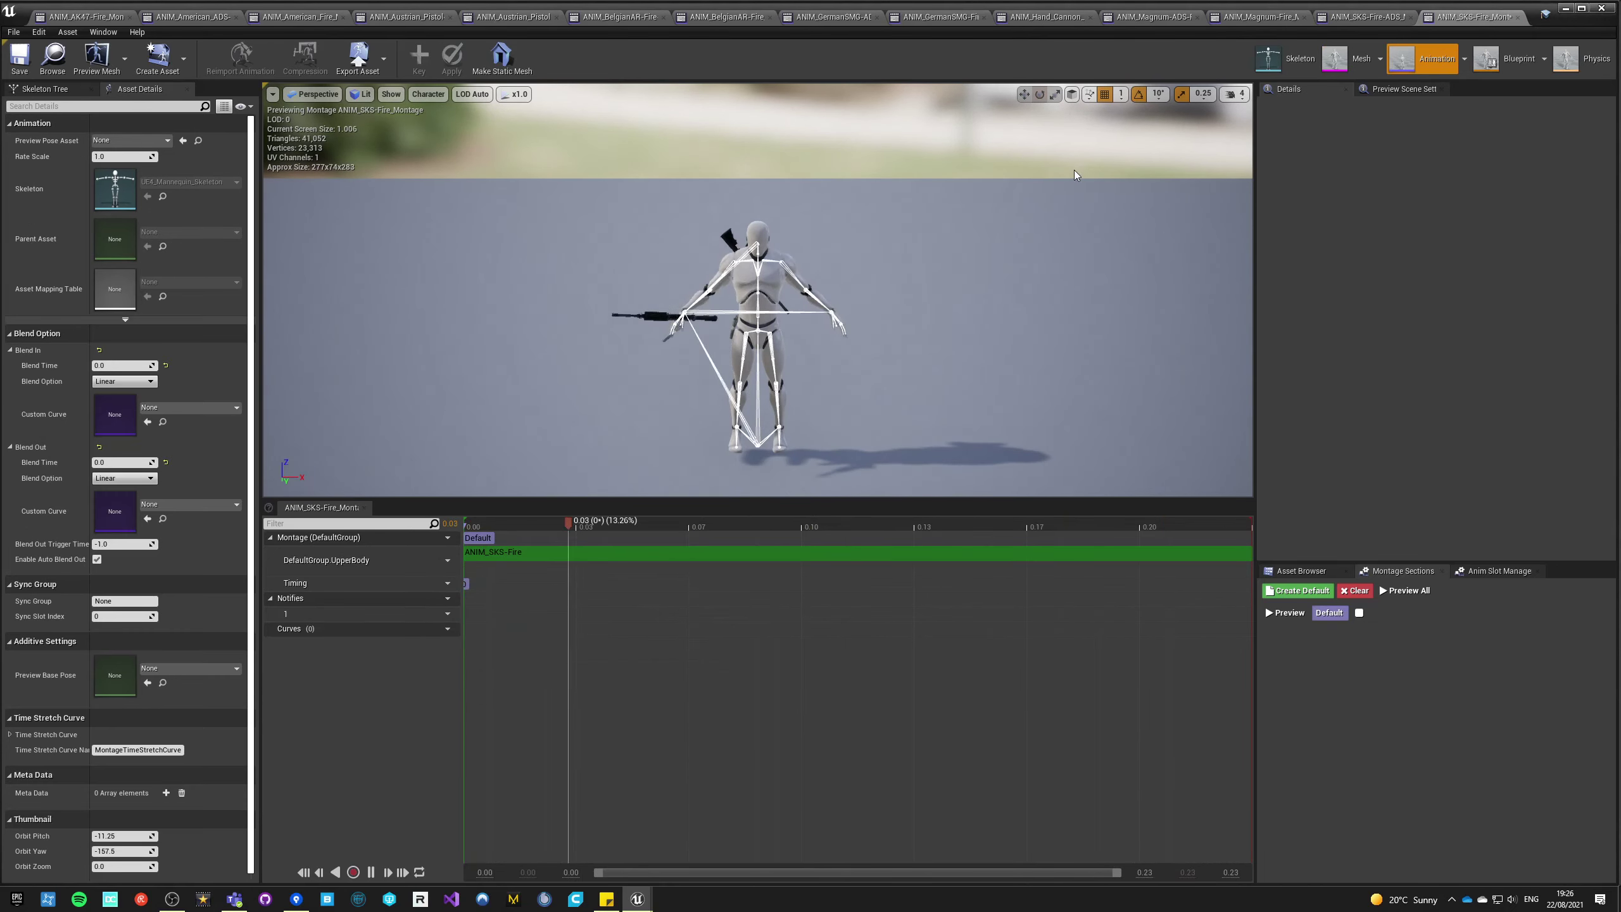
click(1518, 17)
click(440, 560)
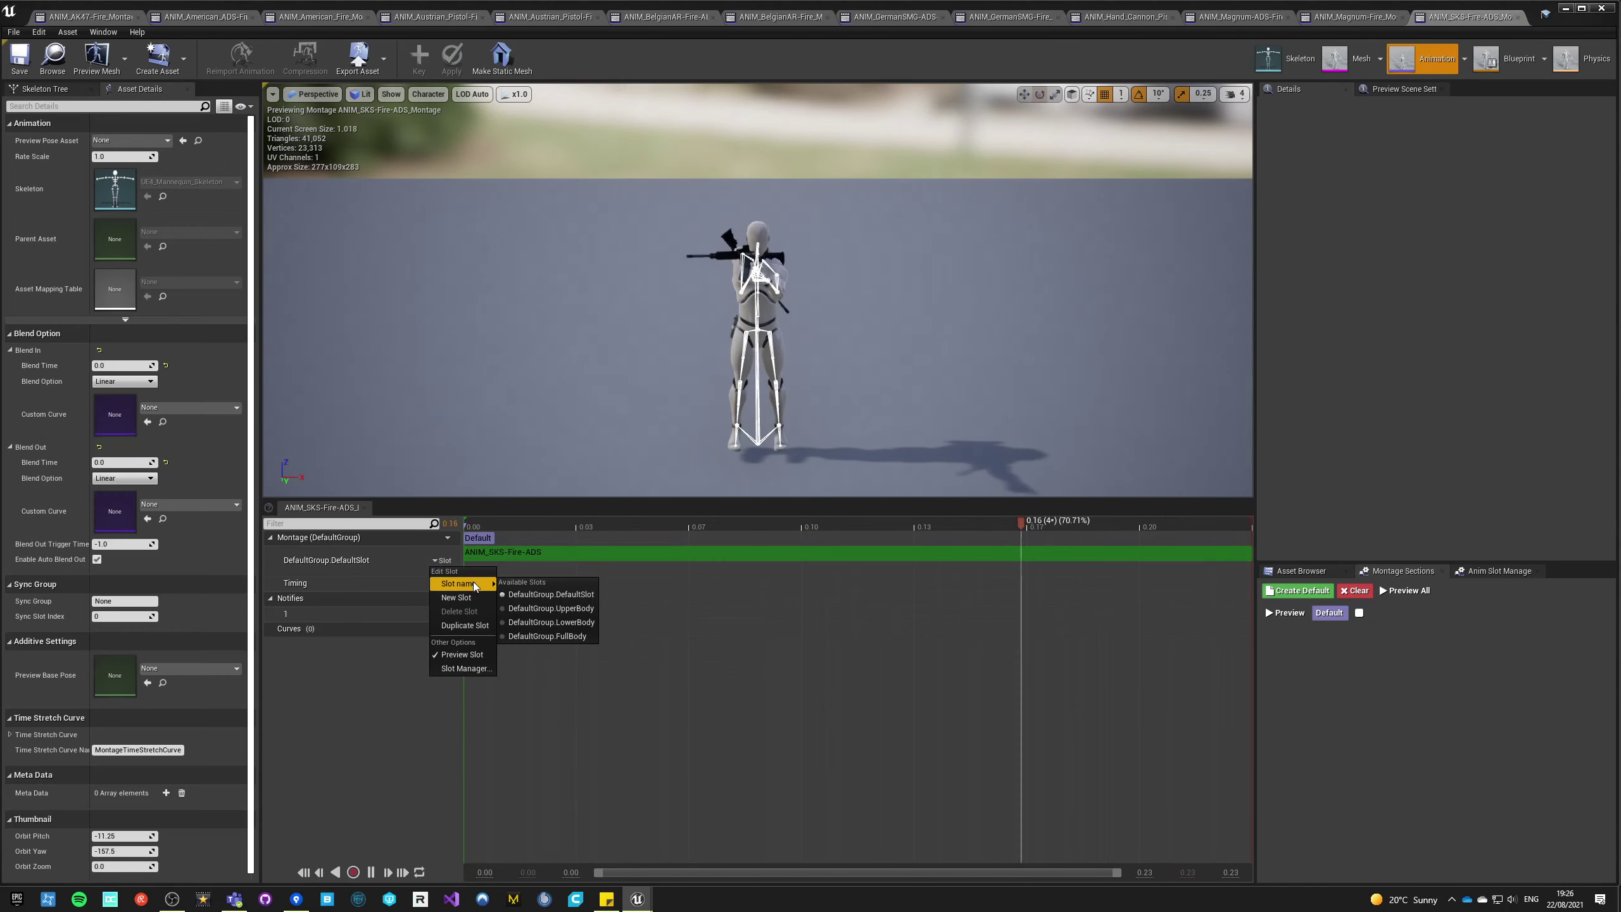
click(544, 609)
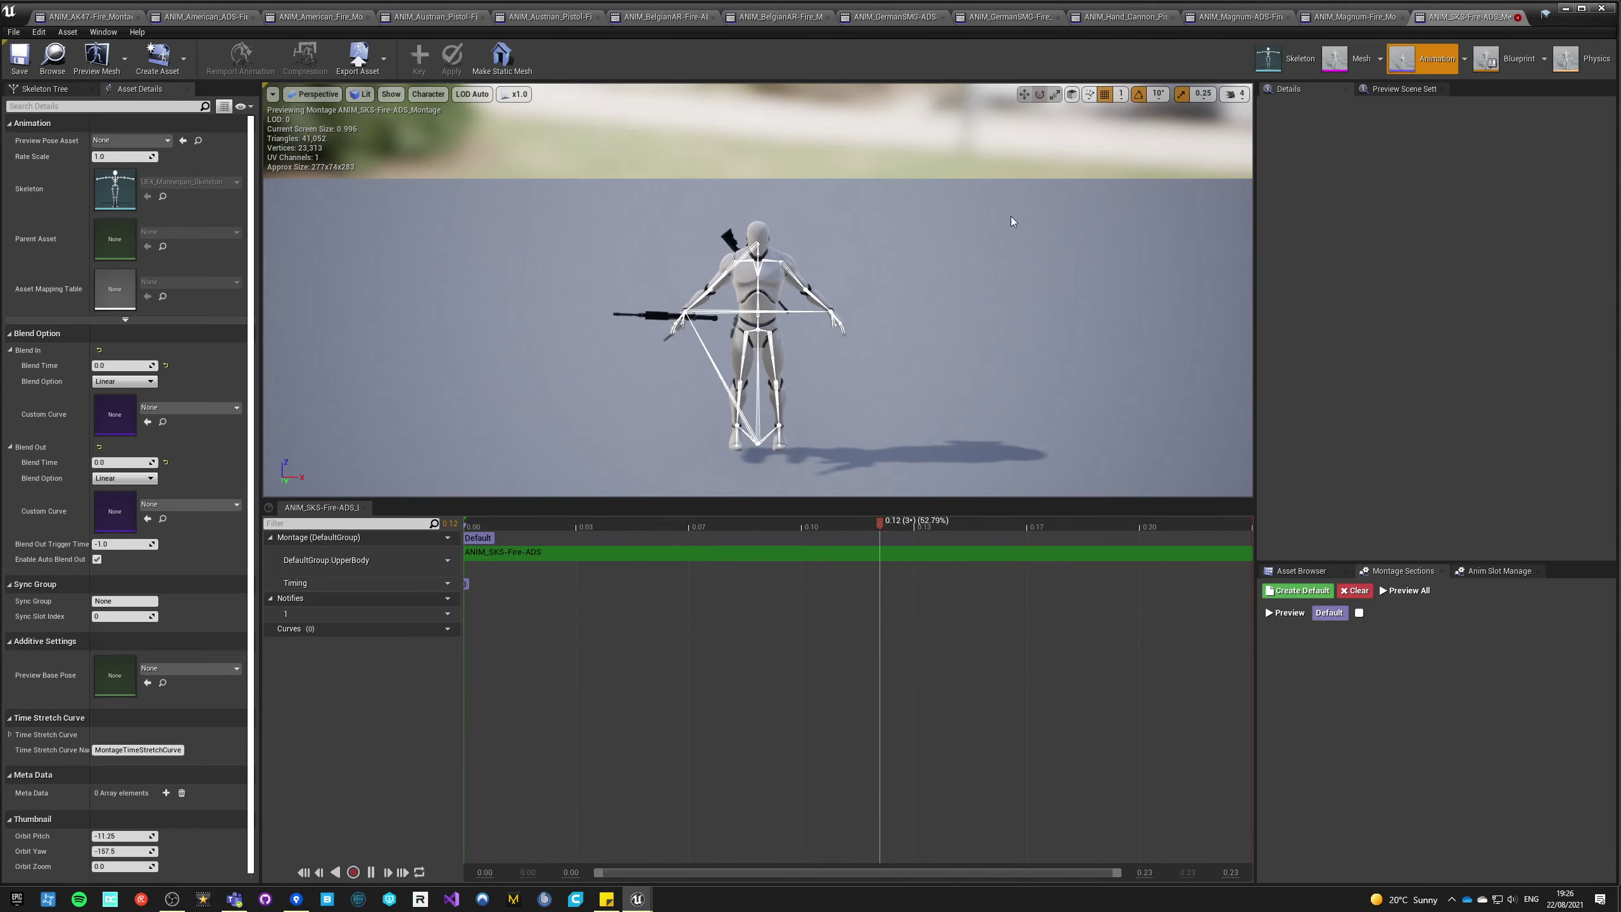
click(1517, 17)
- Set the slot of ANIM_Magnum-Fire_Montage and ANIM_Magnum-ADS-Fire_Montage to DefaultGroup.UpperBody, closing each montage
click(440, 560)
mouse_move(476, 583)
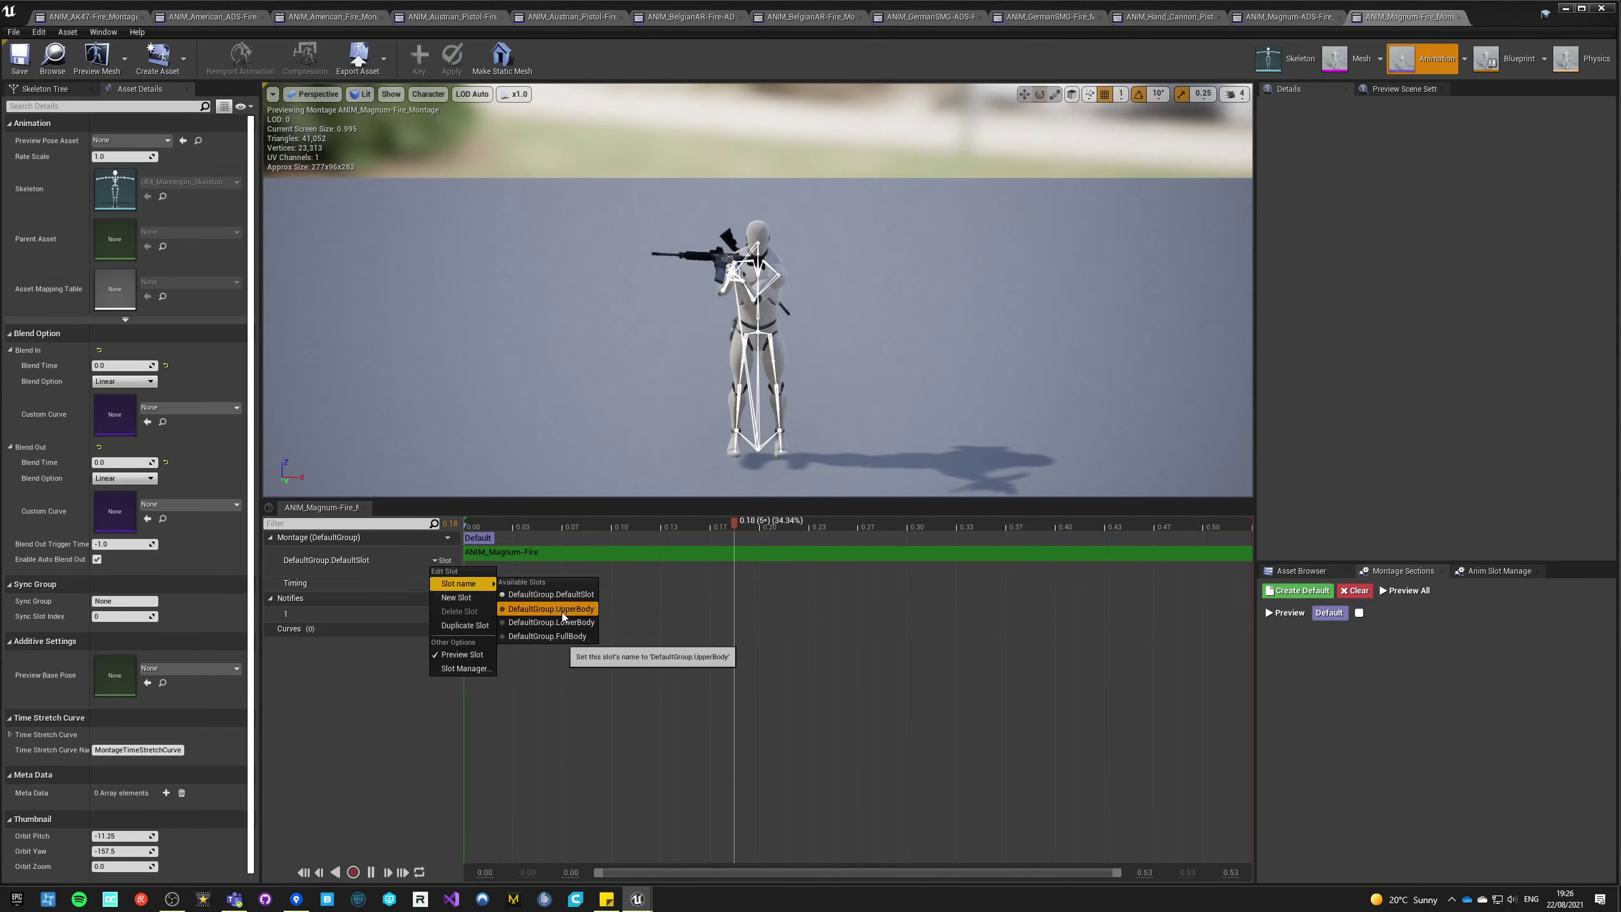
click(550, 609)
click(1458, 17)
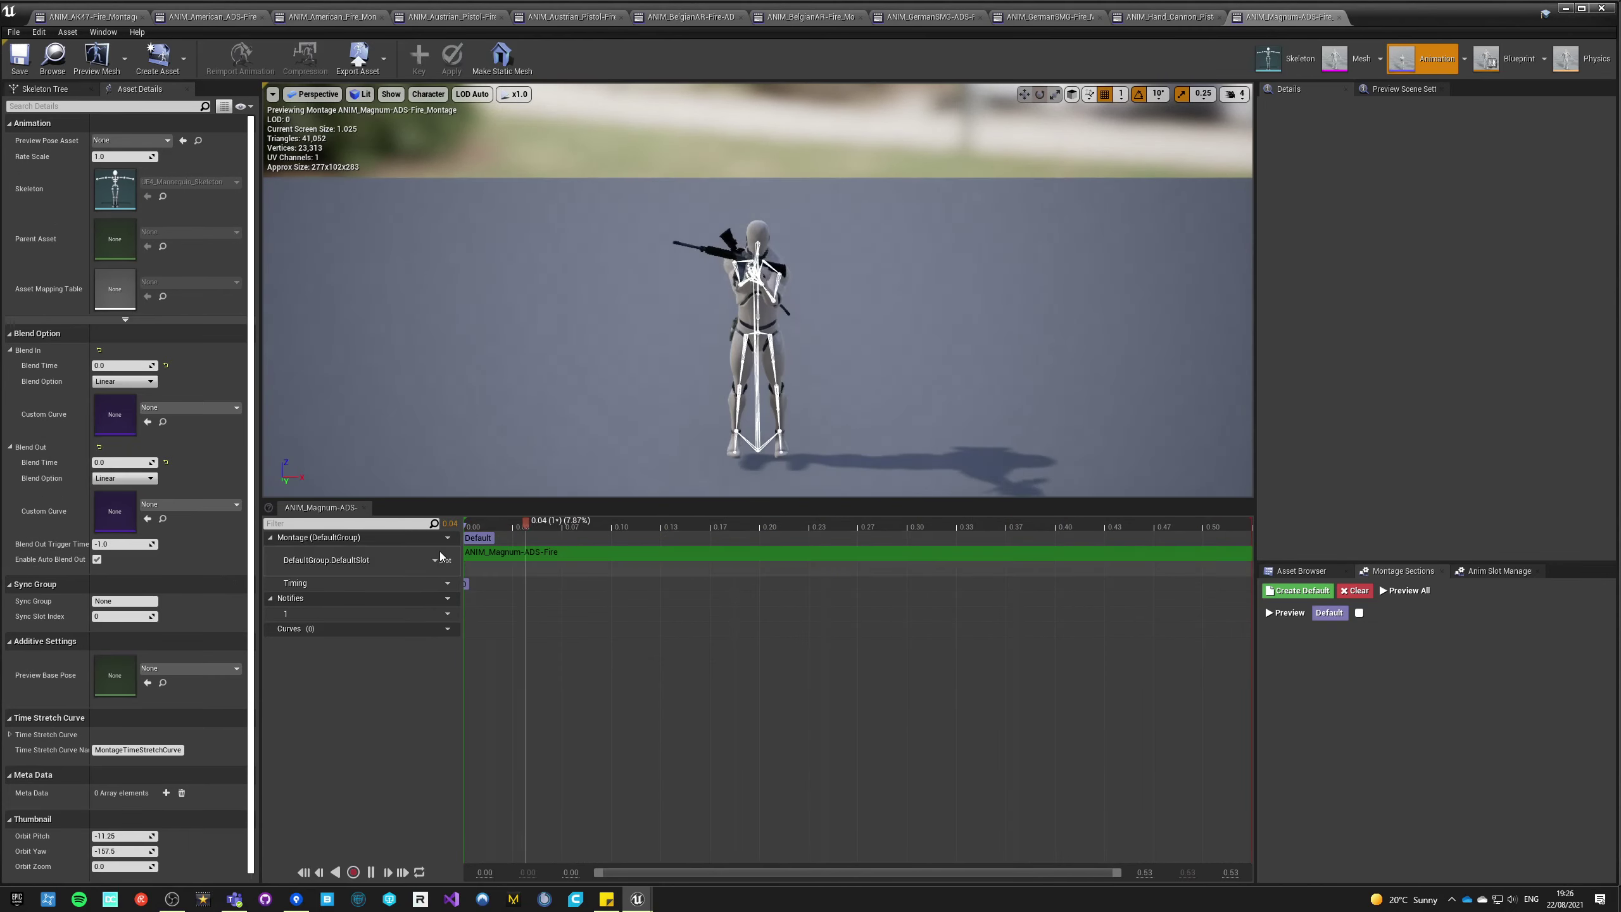
click(440, 560)
mouse_move(476, 584)
click(552, 608)
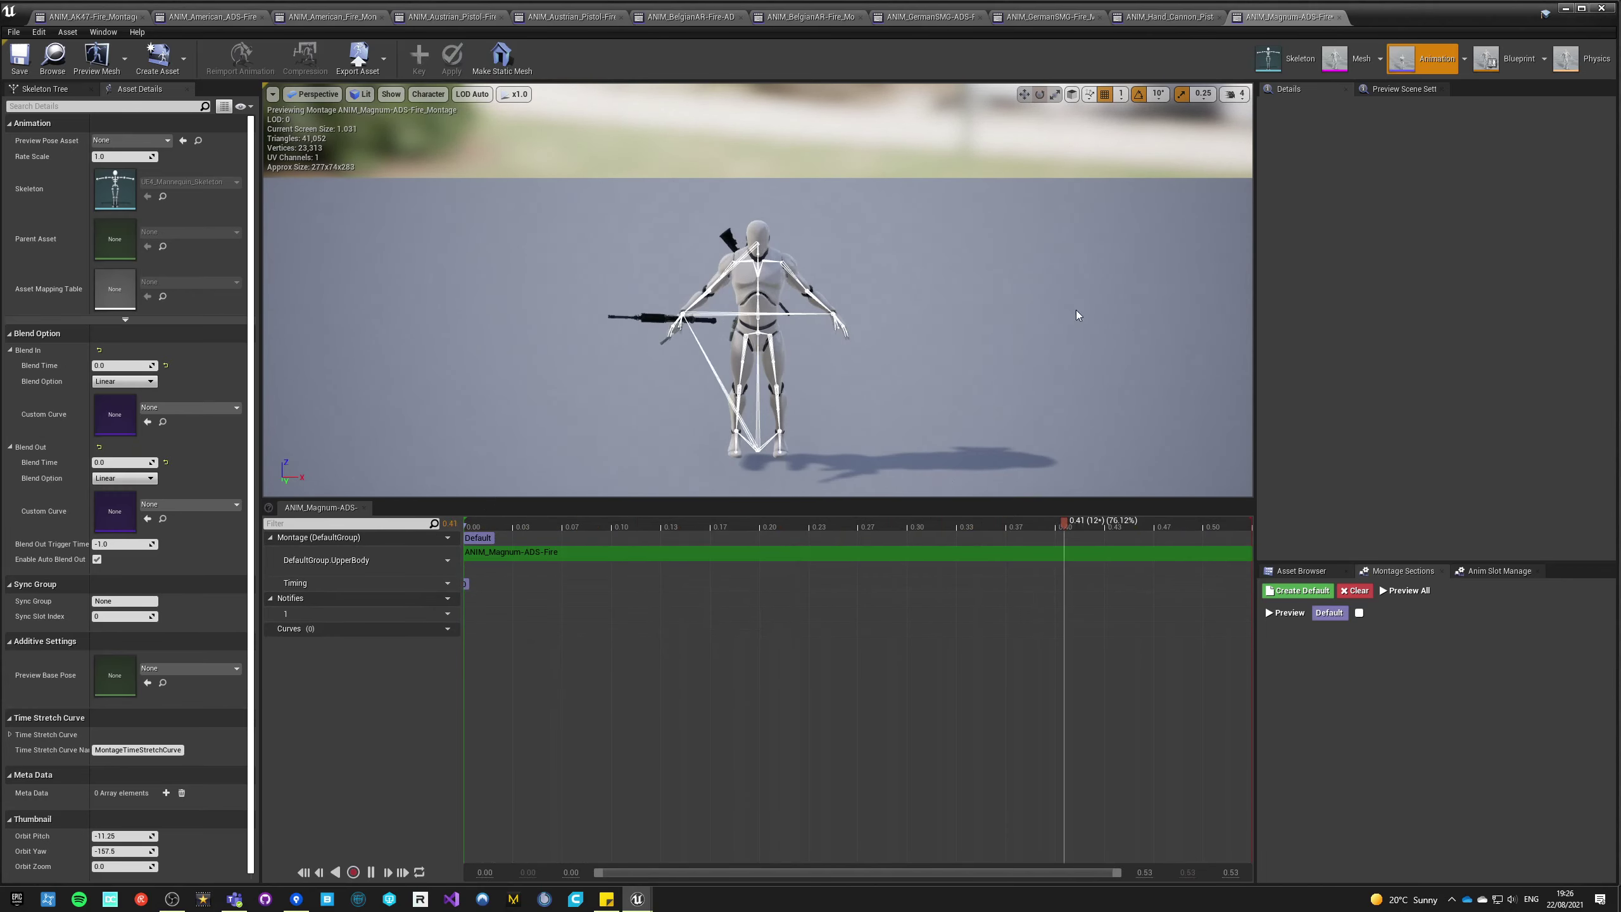
click(1339, 17)
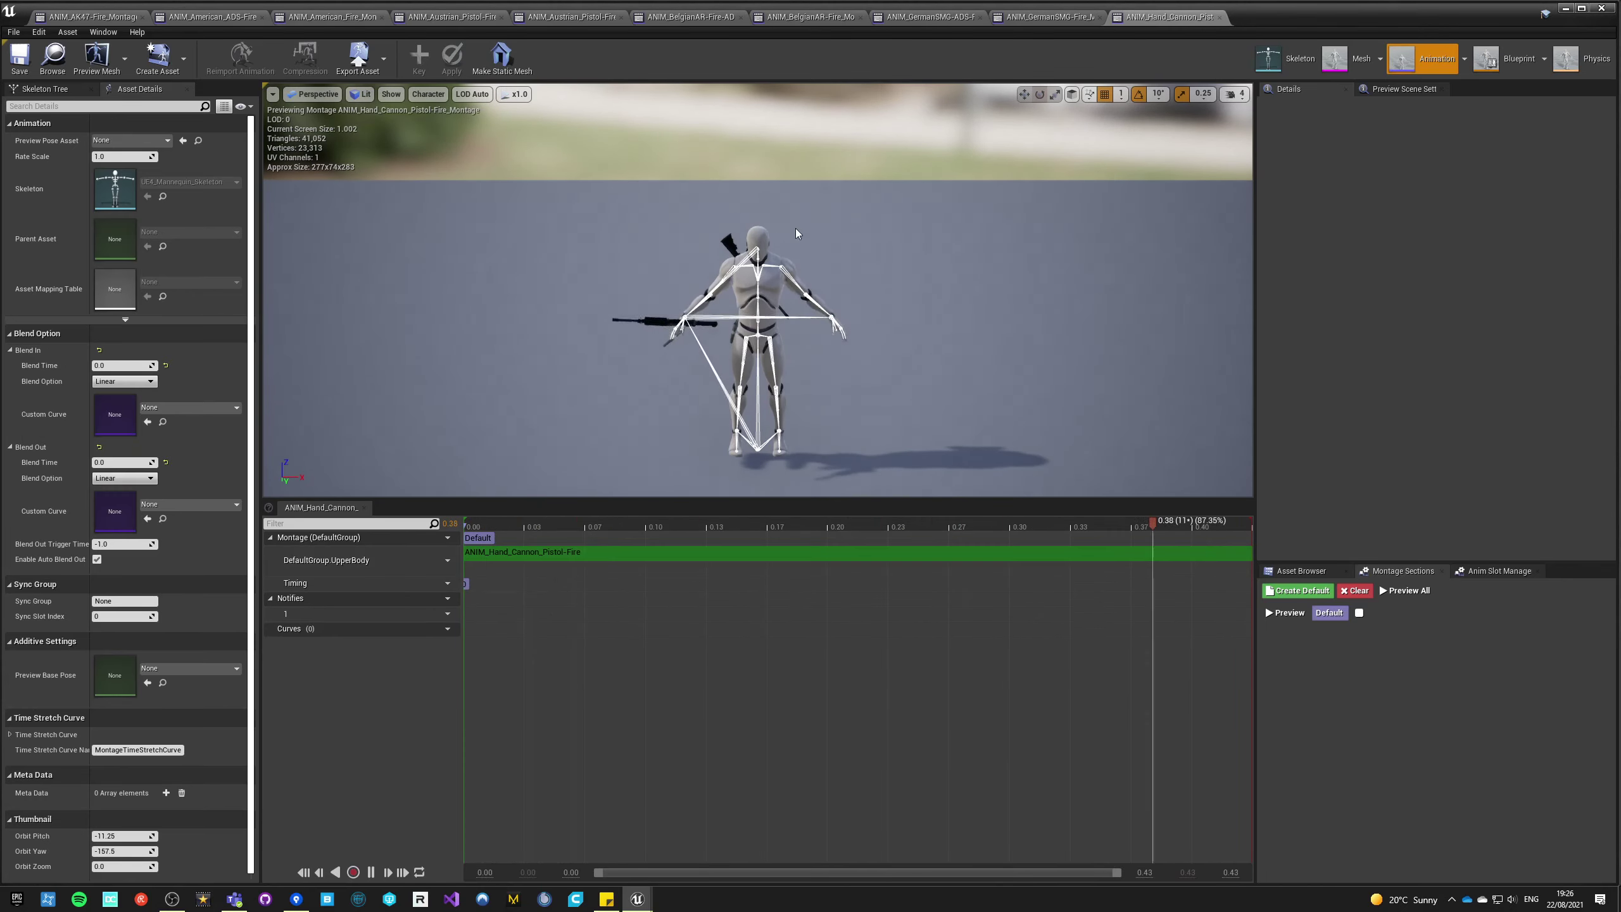
- Close the Hand Cannon pistol and GermanSMG fire montages, and set ANIM_GermanSMG-ADS-Fire_Montage's slot to DefaultGroup.UpperBody before closing it
click(1219, 18)
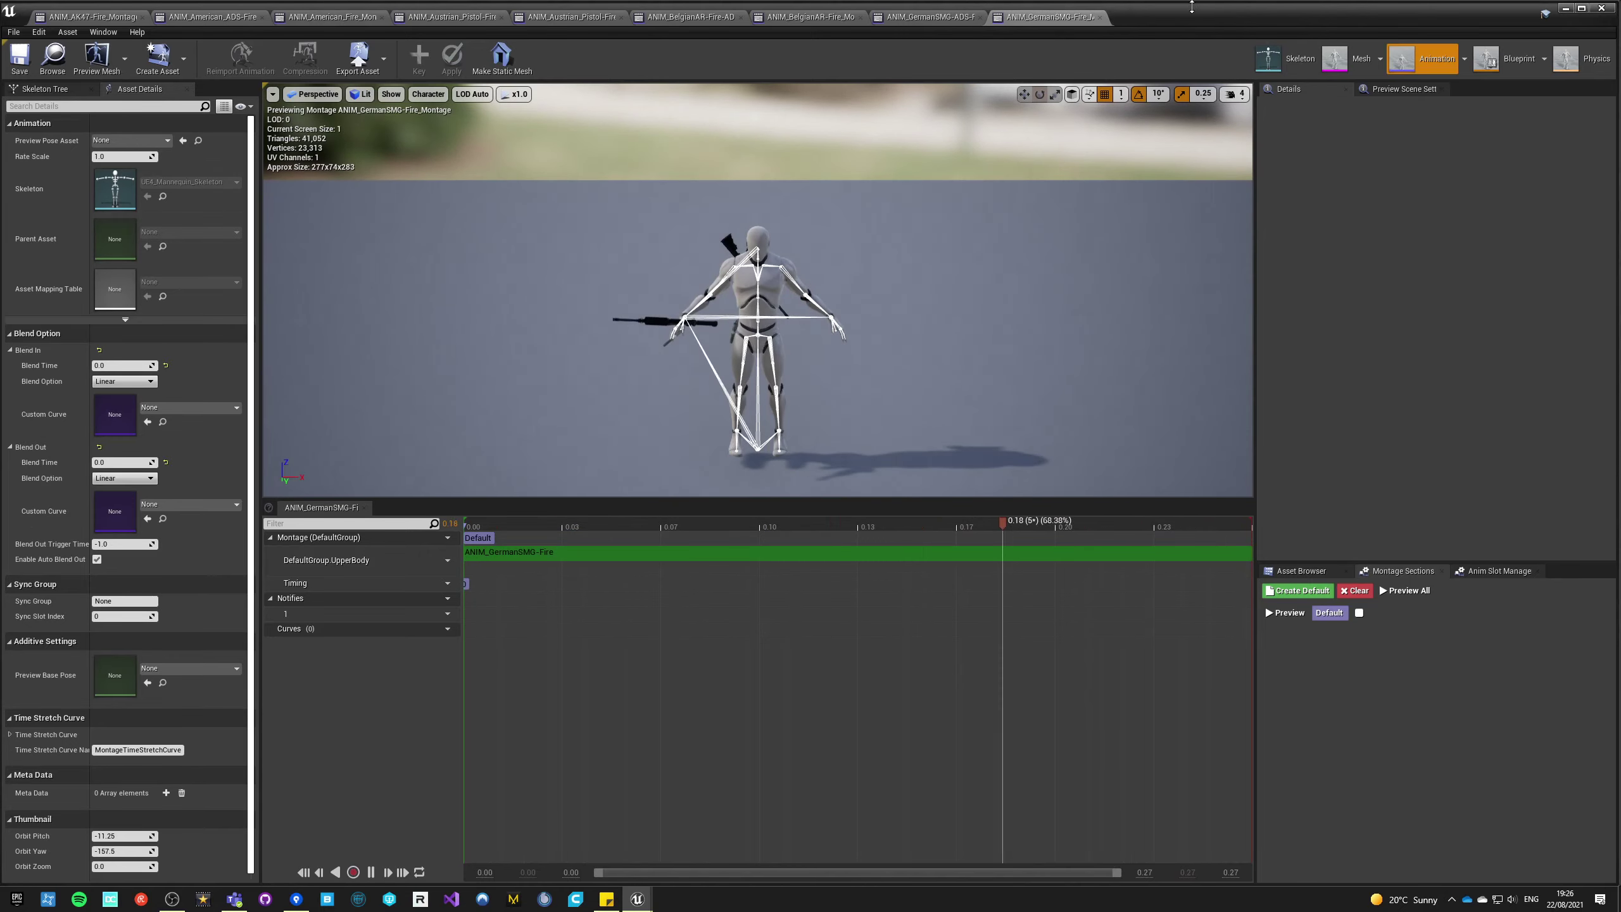
click(1099, 18)
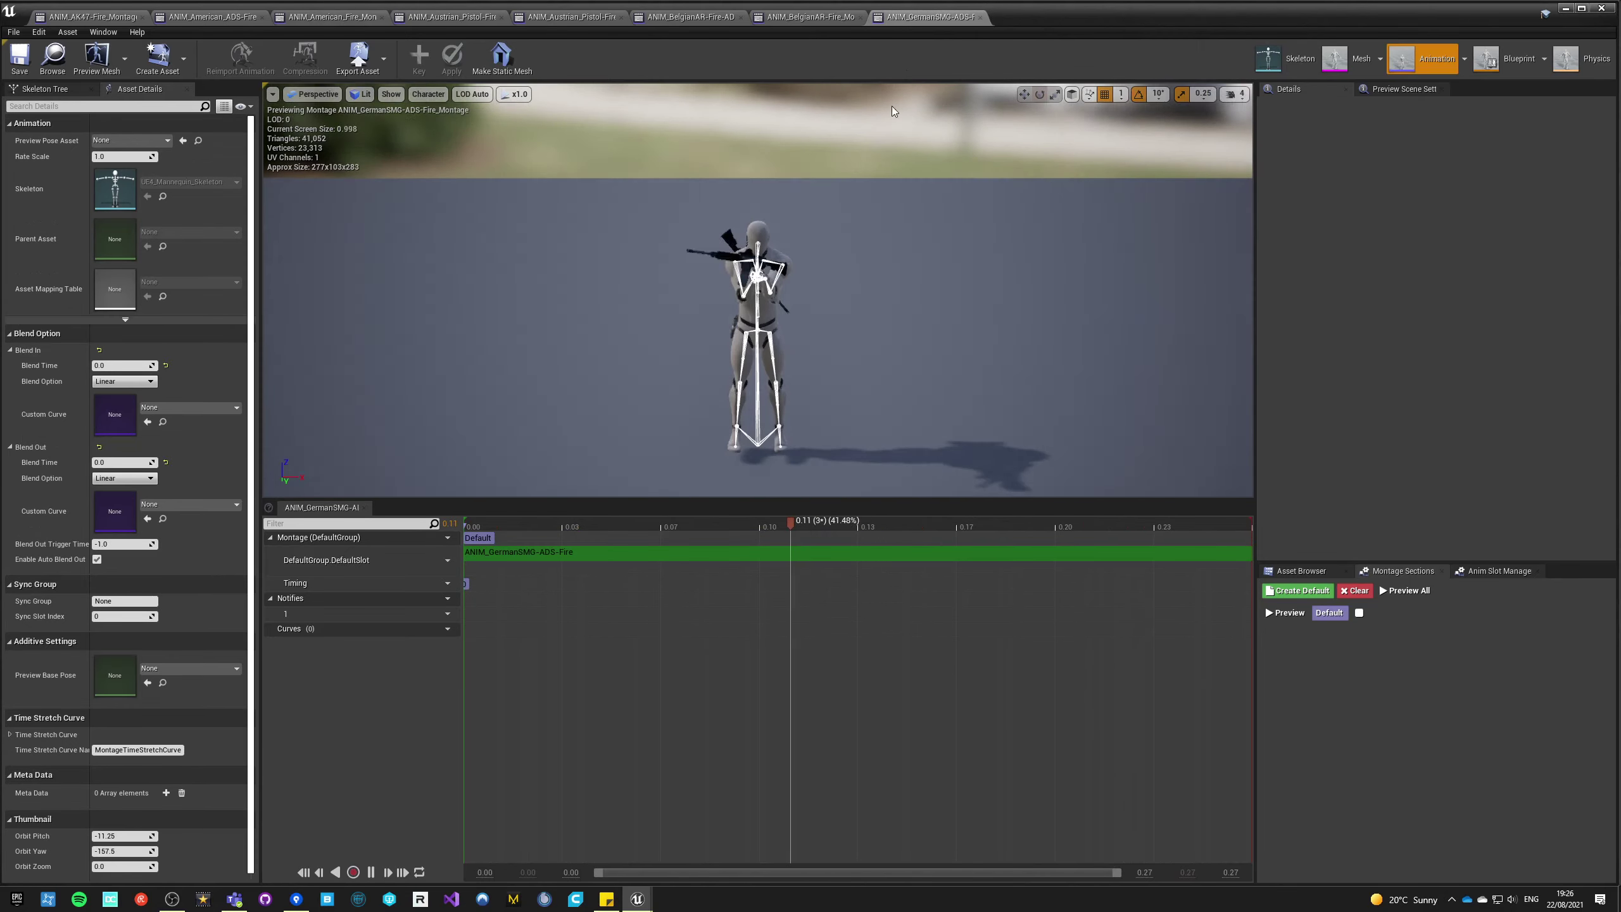
click(442, 560)
mouse_move(459, 583)
click(546, 608)
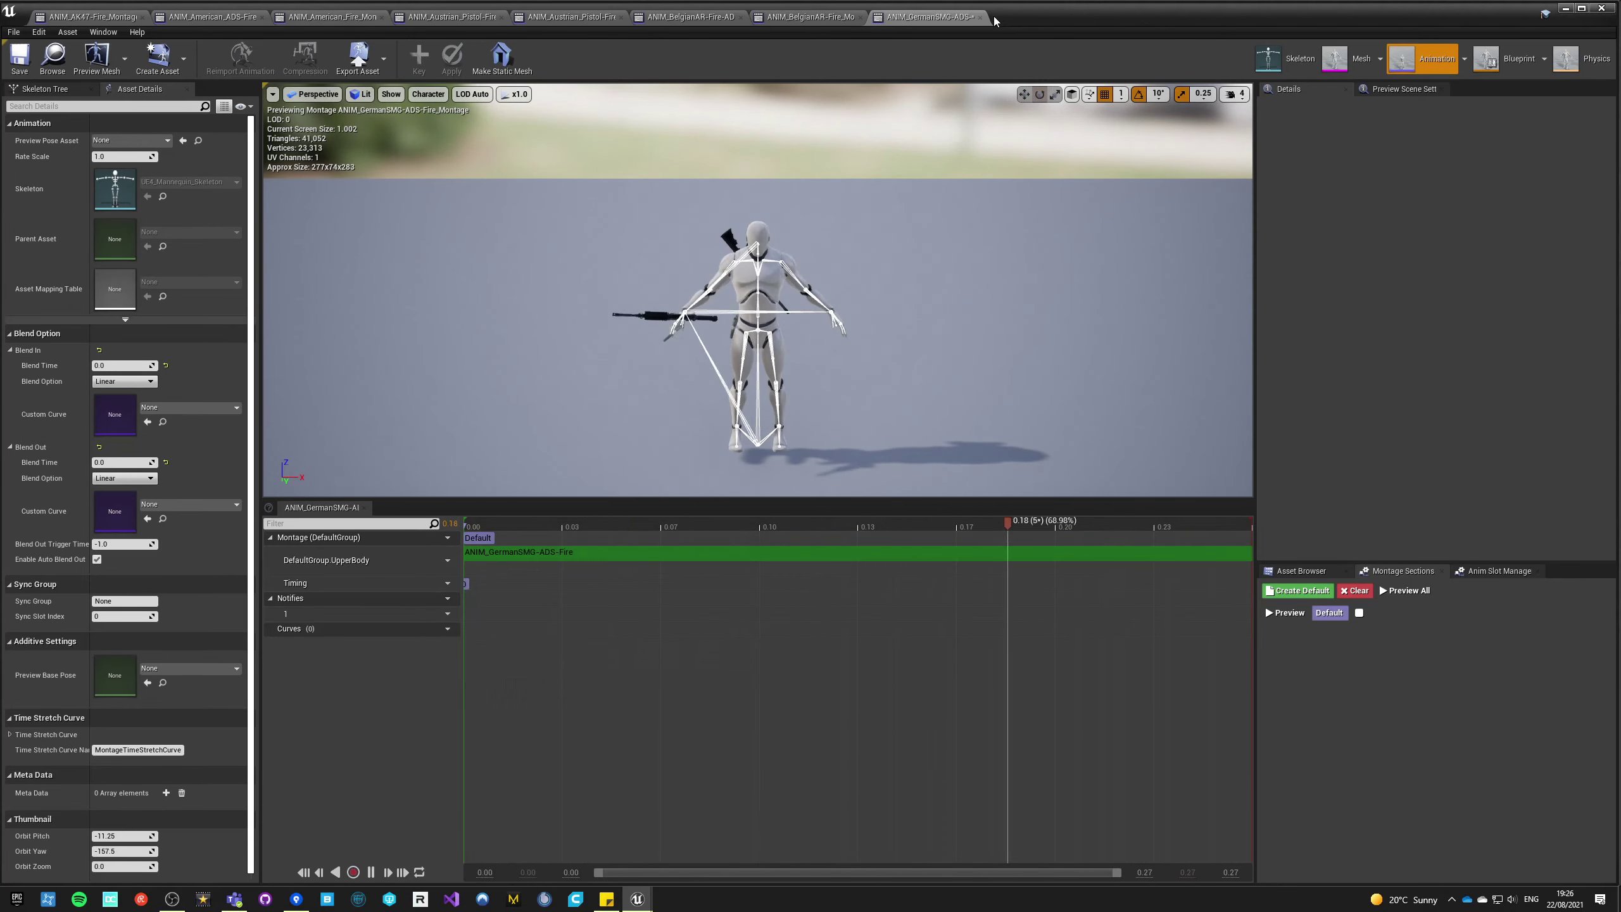
click(979, 18)
- Set the slot of ANIM_BelgianAR-Fire_Montage and ANIM_BelgianAR-Fire-ADS_Montage to DefaultGroup.UpperBody, closing each montage
click(443, 560)
mouse_move(459, 583)
click(546, 608)
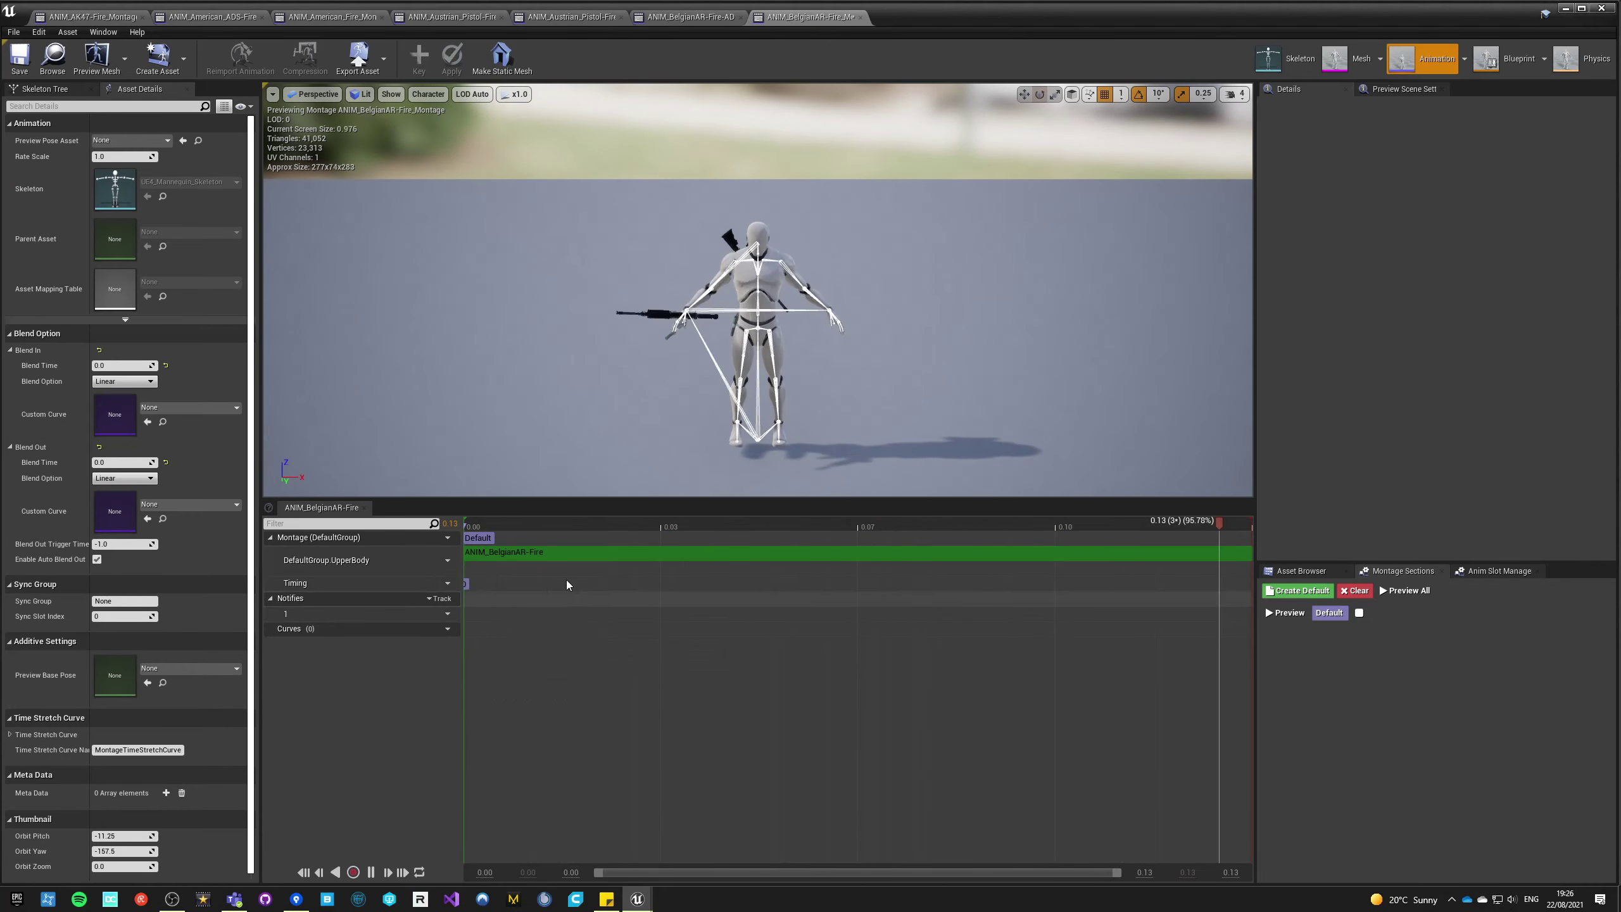
click(859, 18)
click(441, 560)
mouse_move(462, 585)
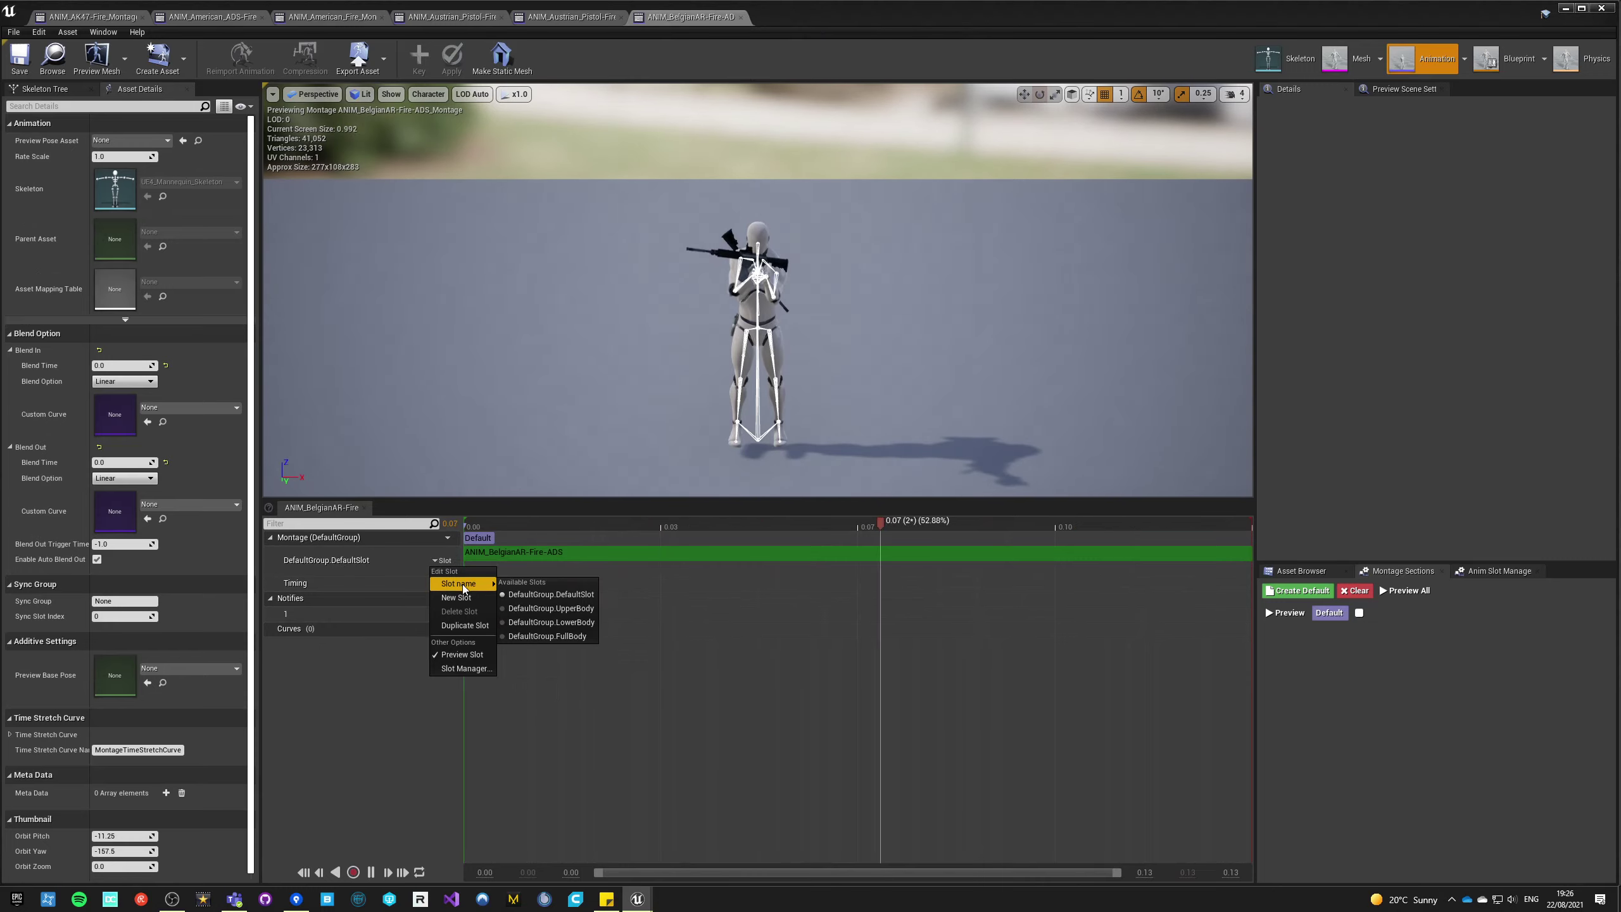
click(534, 612)
click(740, 17)
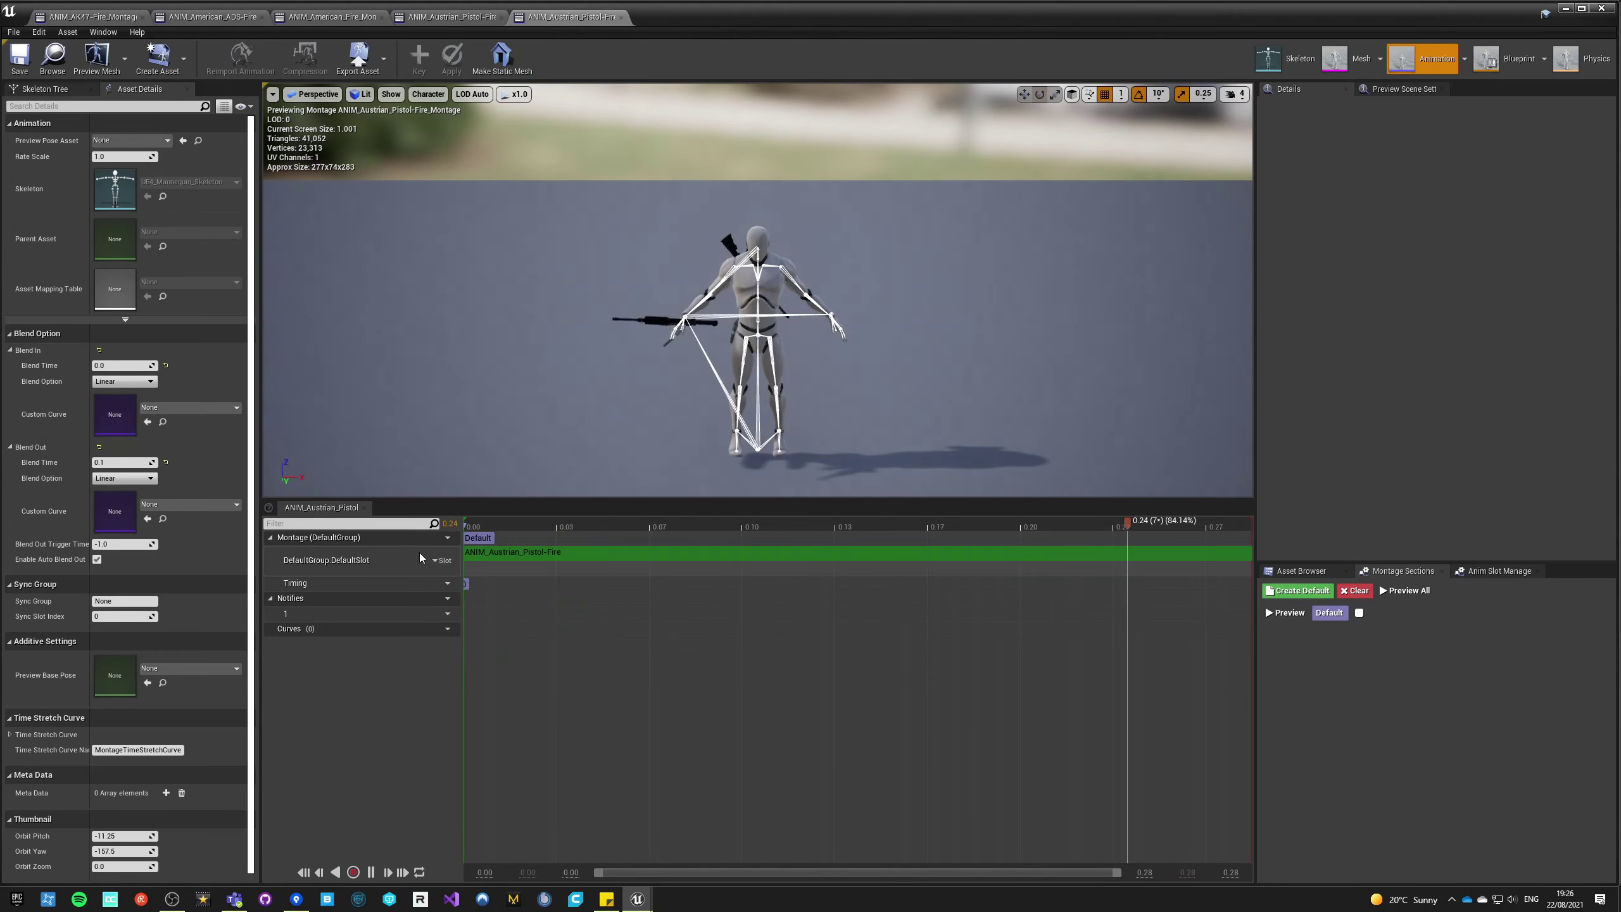
- Set the slot of ANIM_Austrian_Pistol-Fire_Montage and ANIM_Austrian_Pistol-Fire-ADS_Montage to DefaultGroup.UpperBody, closing each montage
click(441, 559)
click(445, 562)
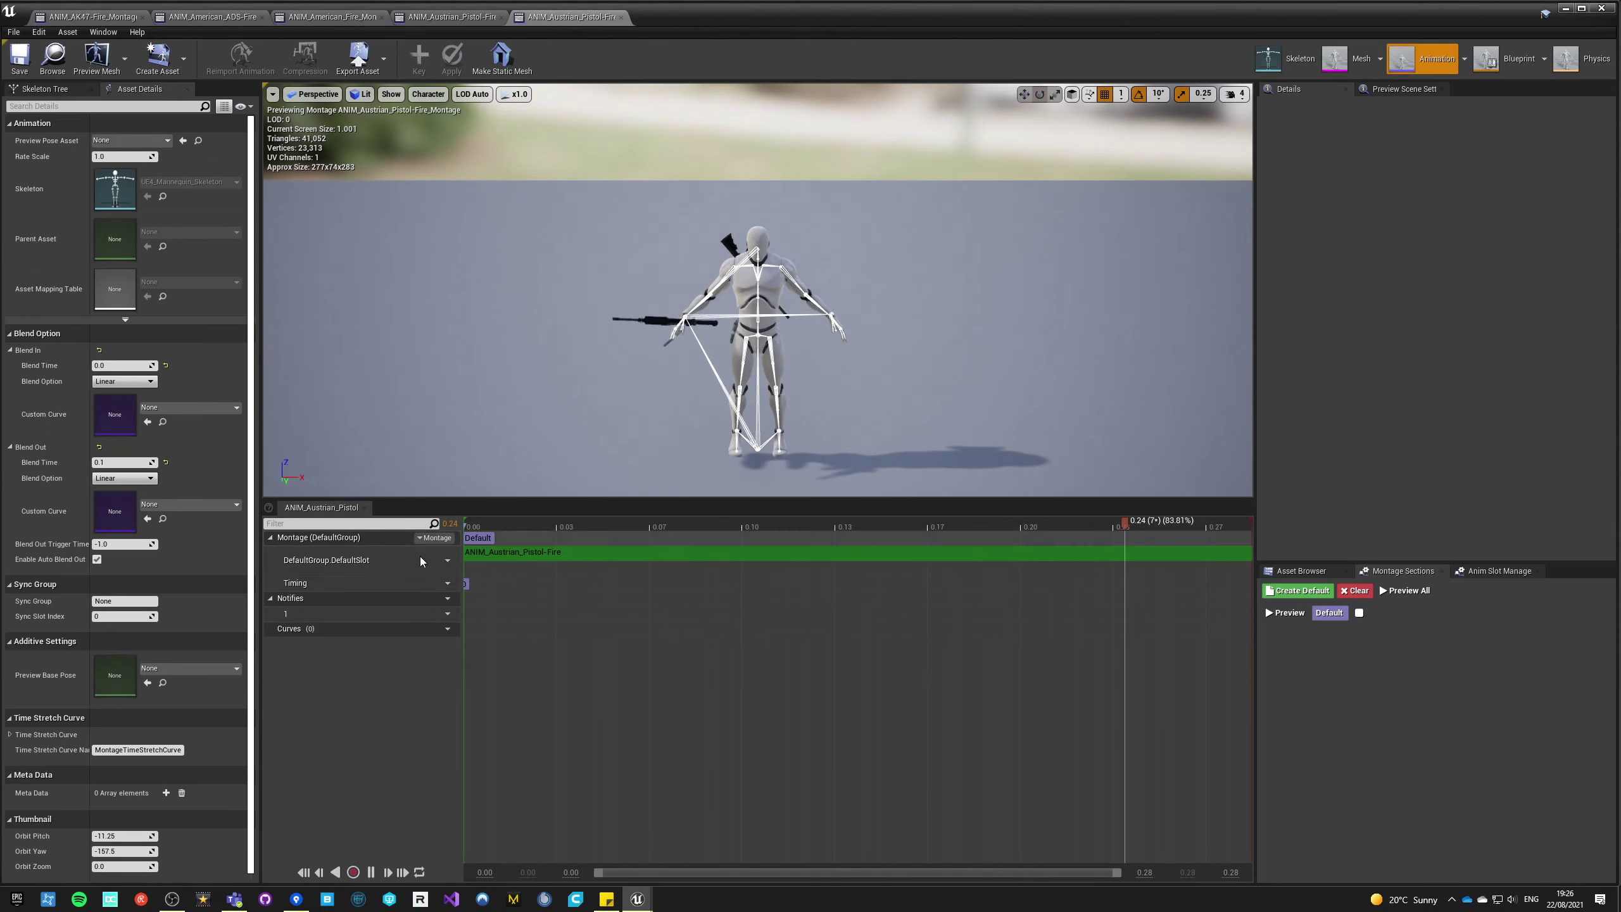
click(449, 559)
mouse_move(470, 587)
click(550, 607)
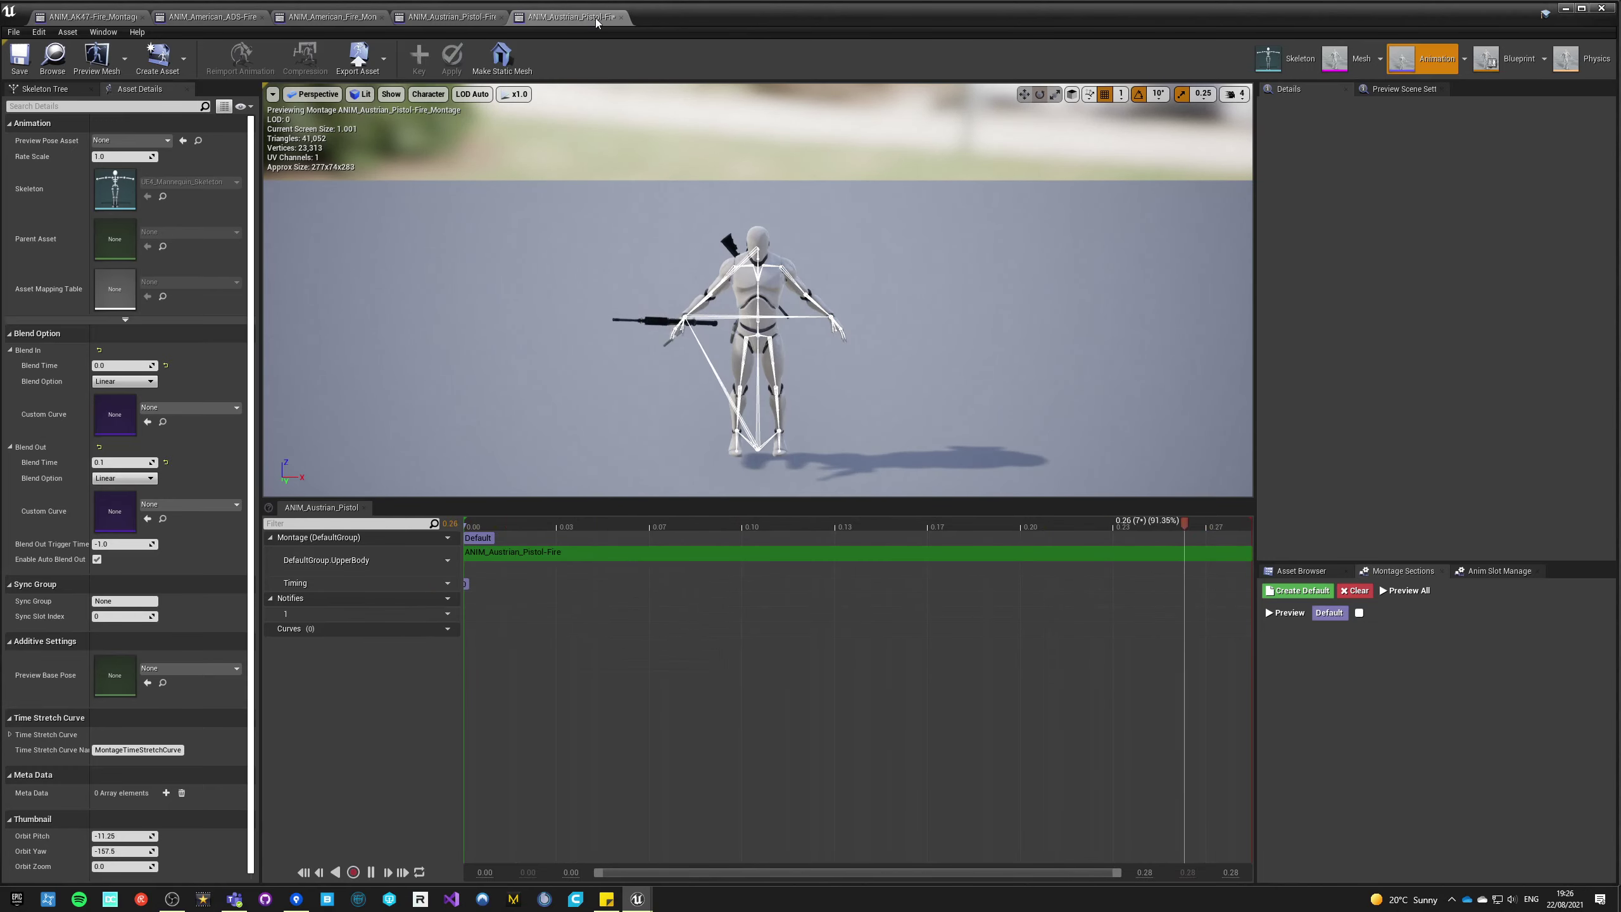
click(620, 17)
click(441, 559)
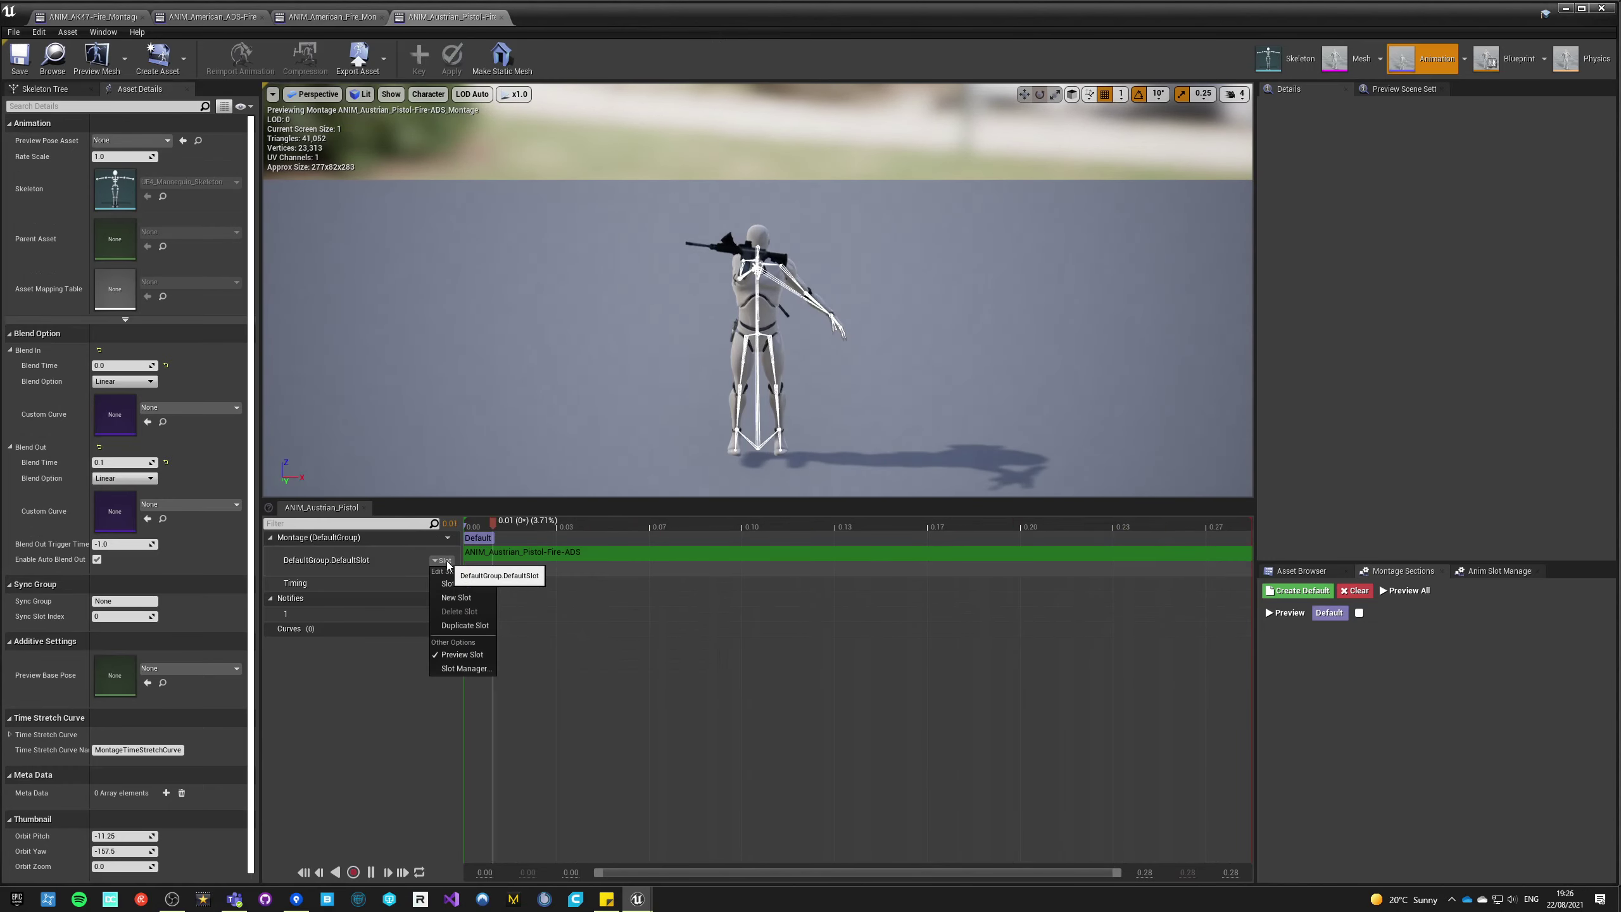
mouse_move(482, 585)
click(544, 608)
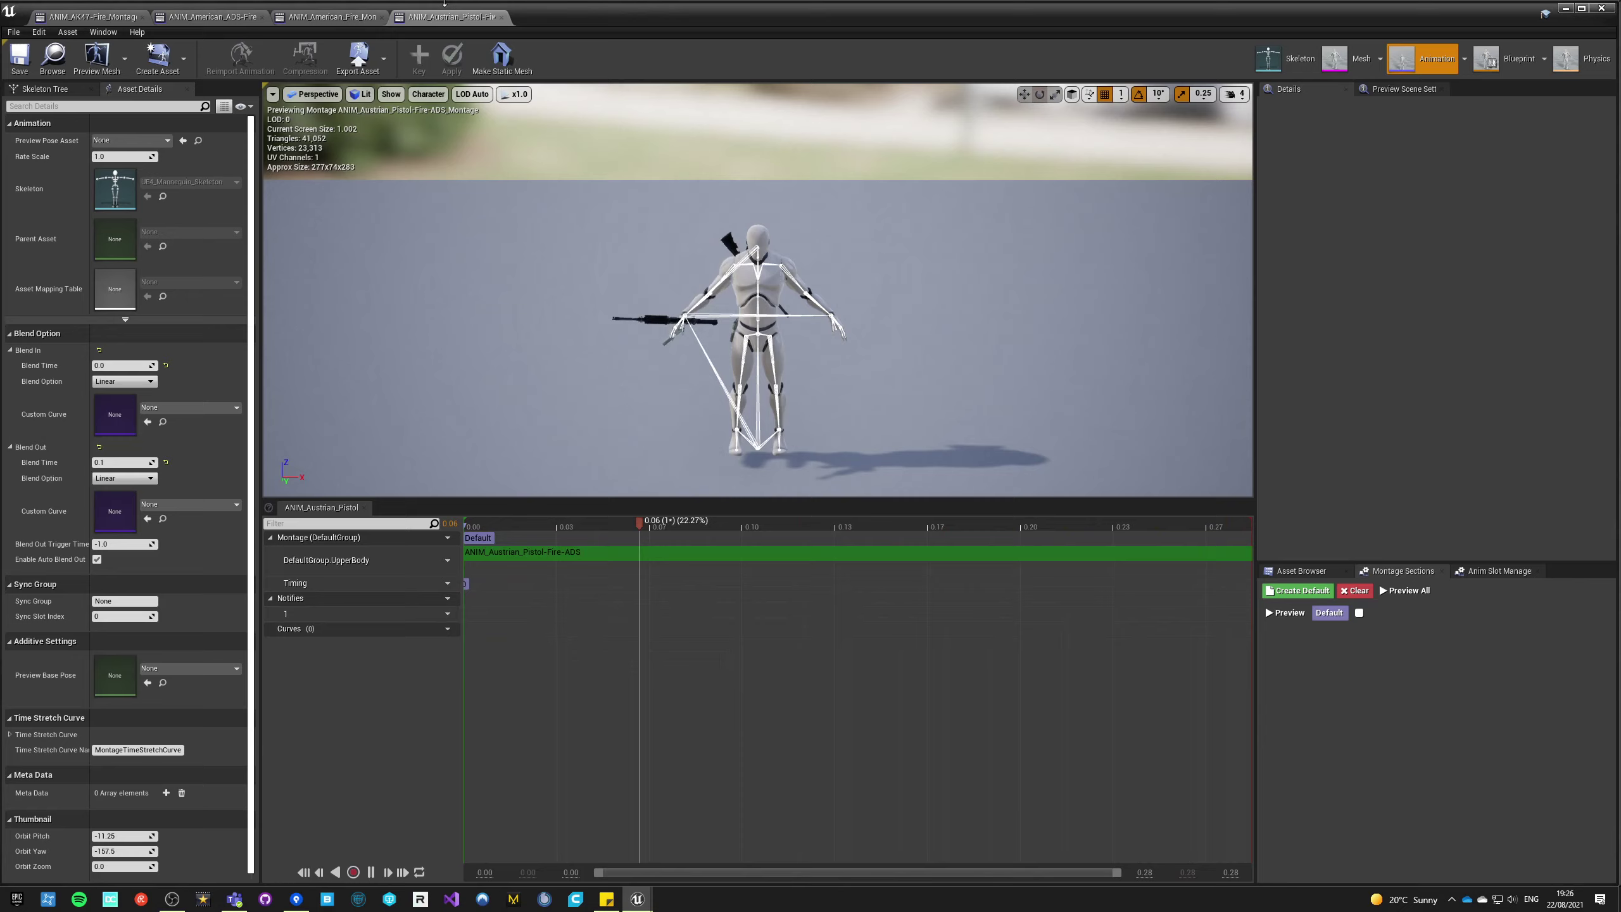
click(501, 17)
- Set the slot of ANIM_American_Fire_Montage and ANIM_American_ADS-Fire_Montage to DefaultGroup.UpperBody, closing each montage
click(447, 560)
mouse_move(482, 585)
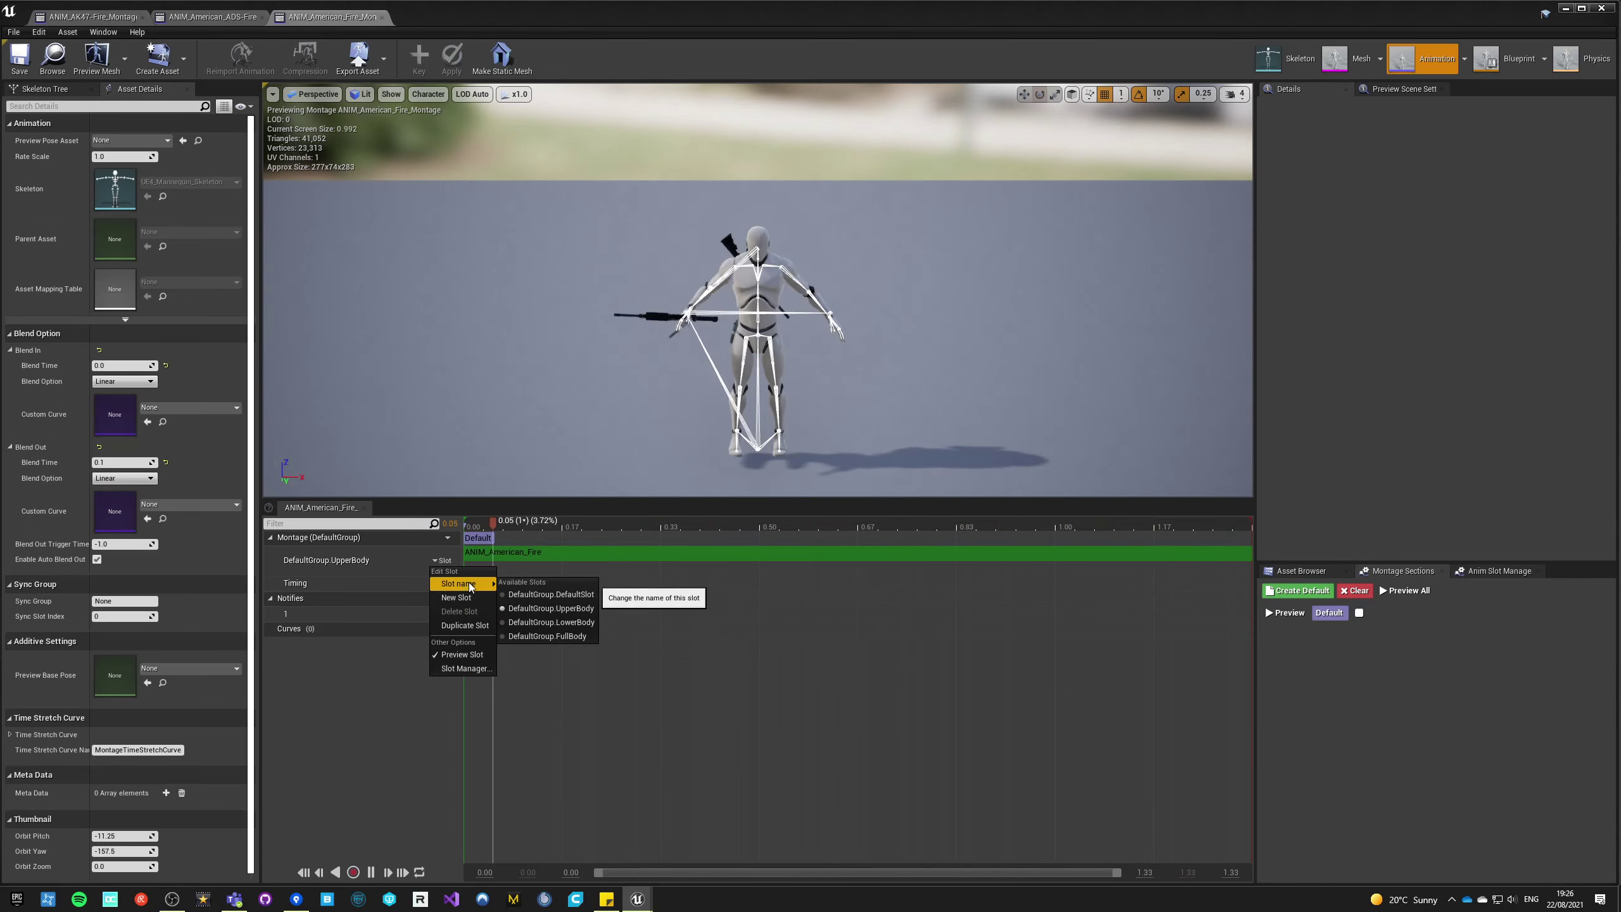
click(557, 614)
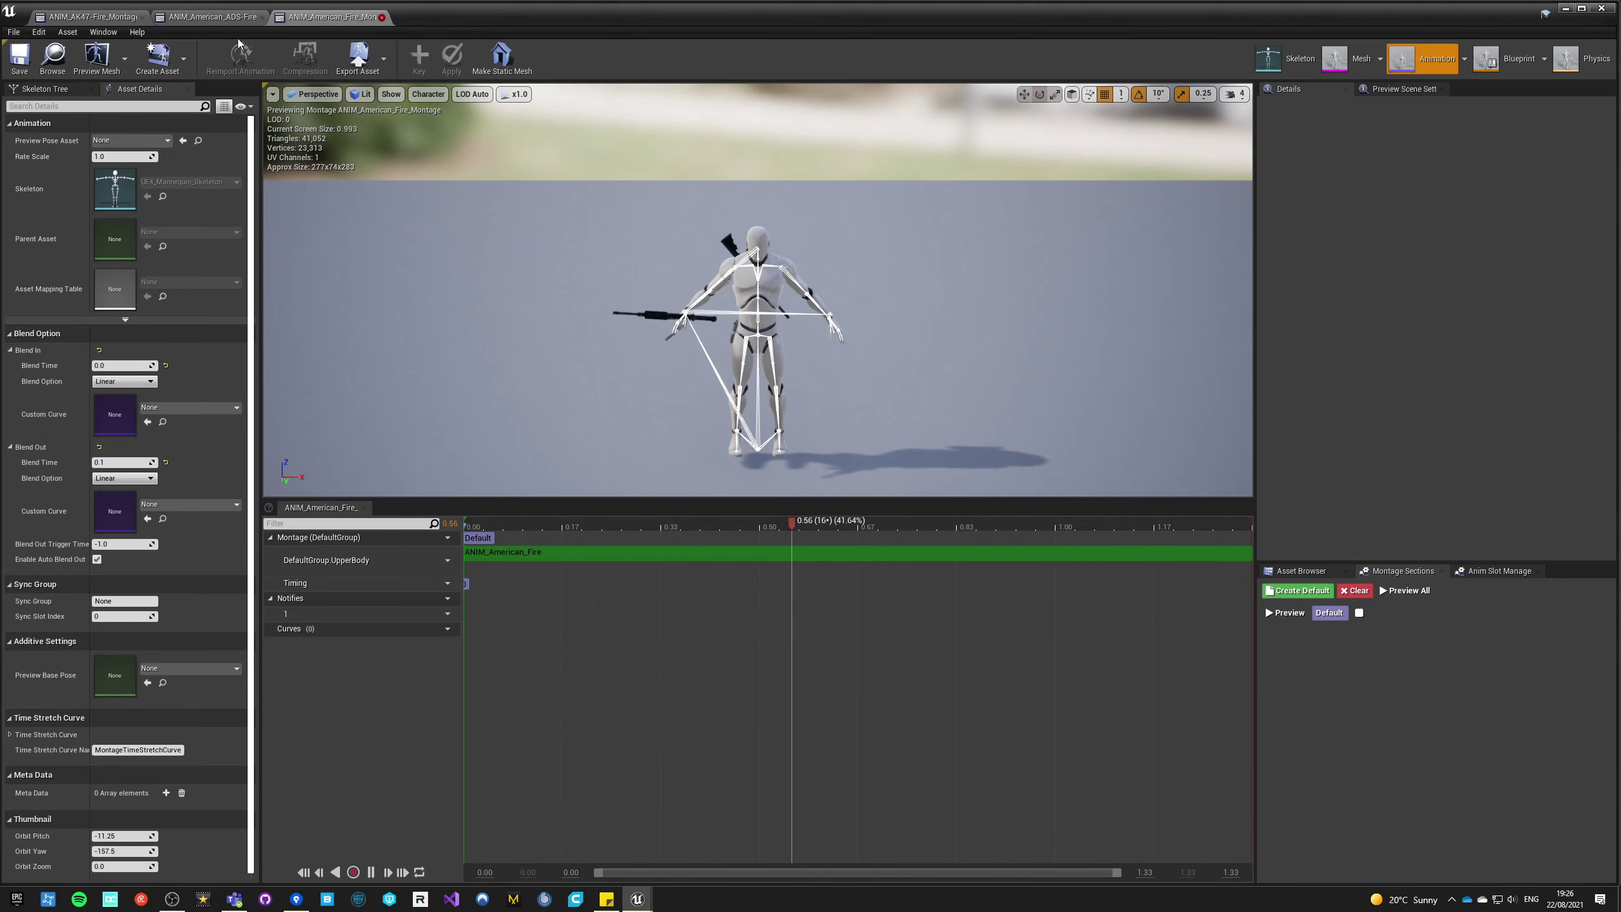
click(382, 17)
click(444, 559)
mouse_move(473, 583)
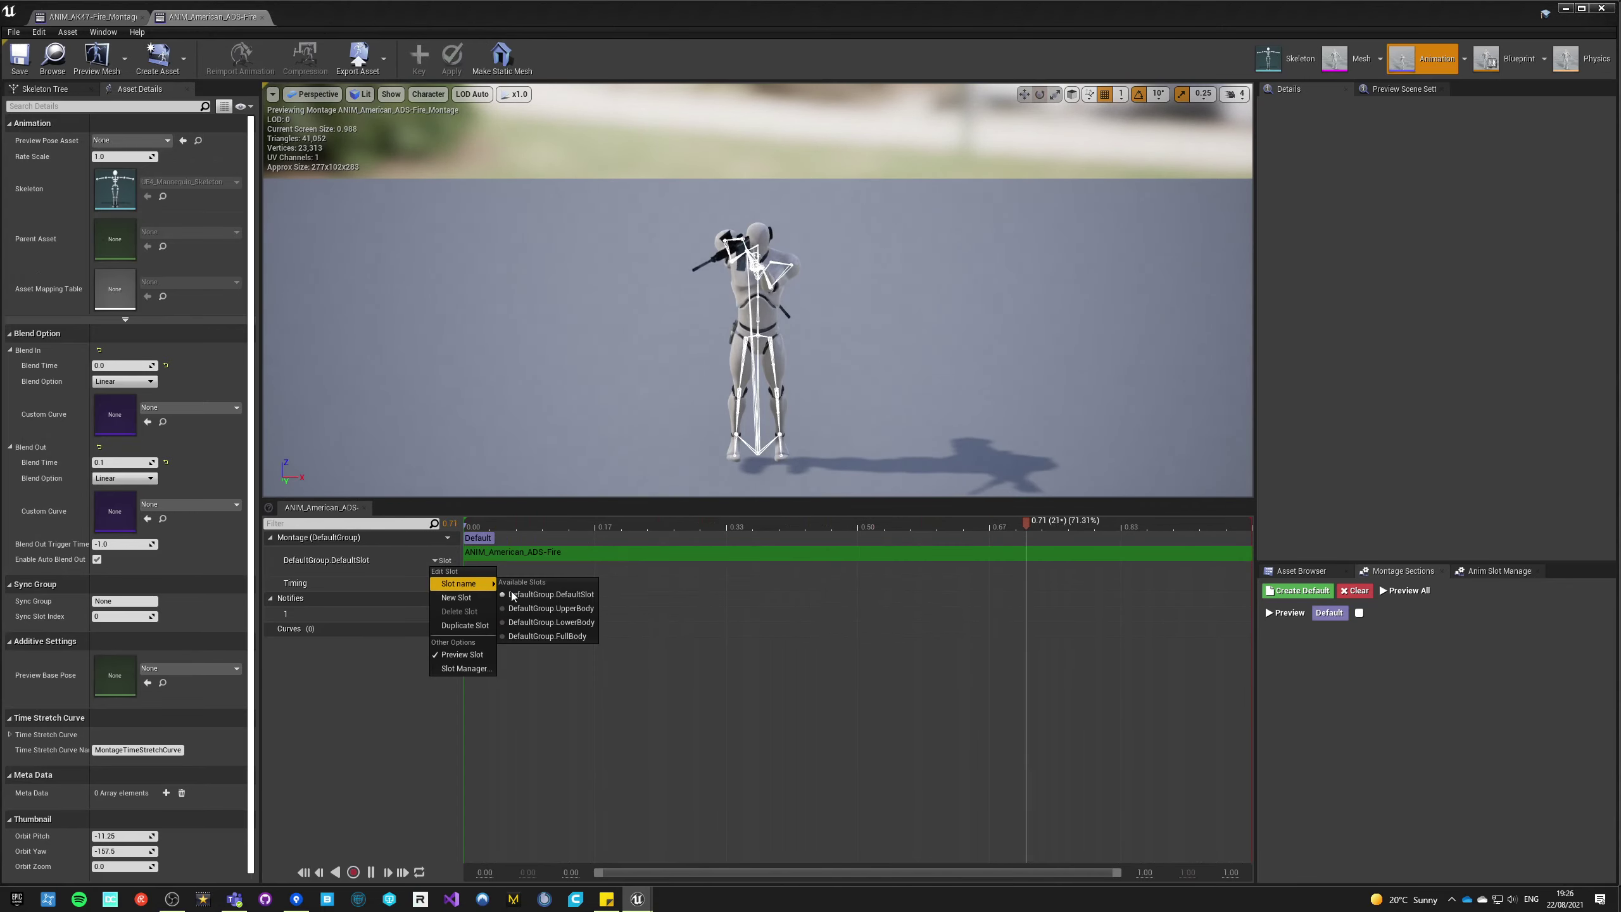
click(543, 608)
click(262, 17)
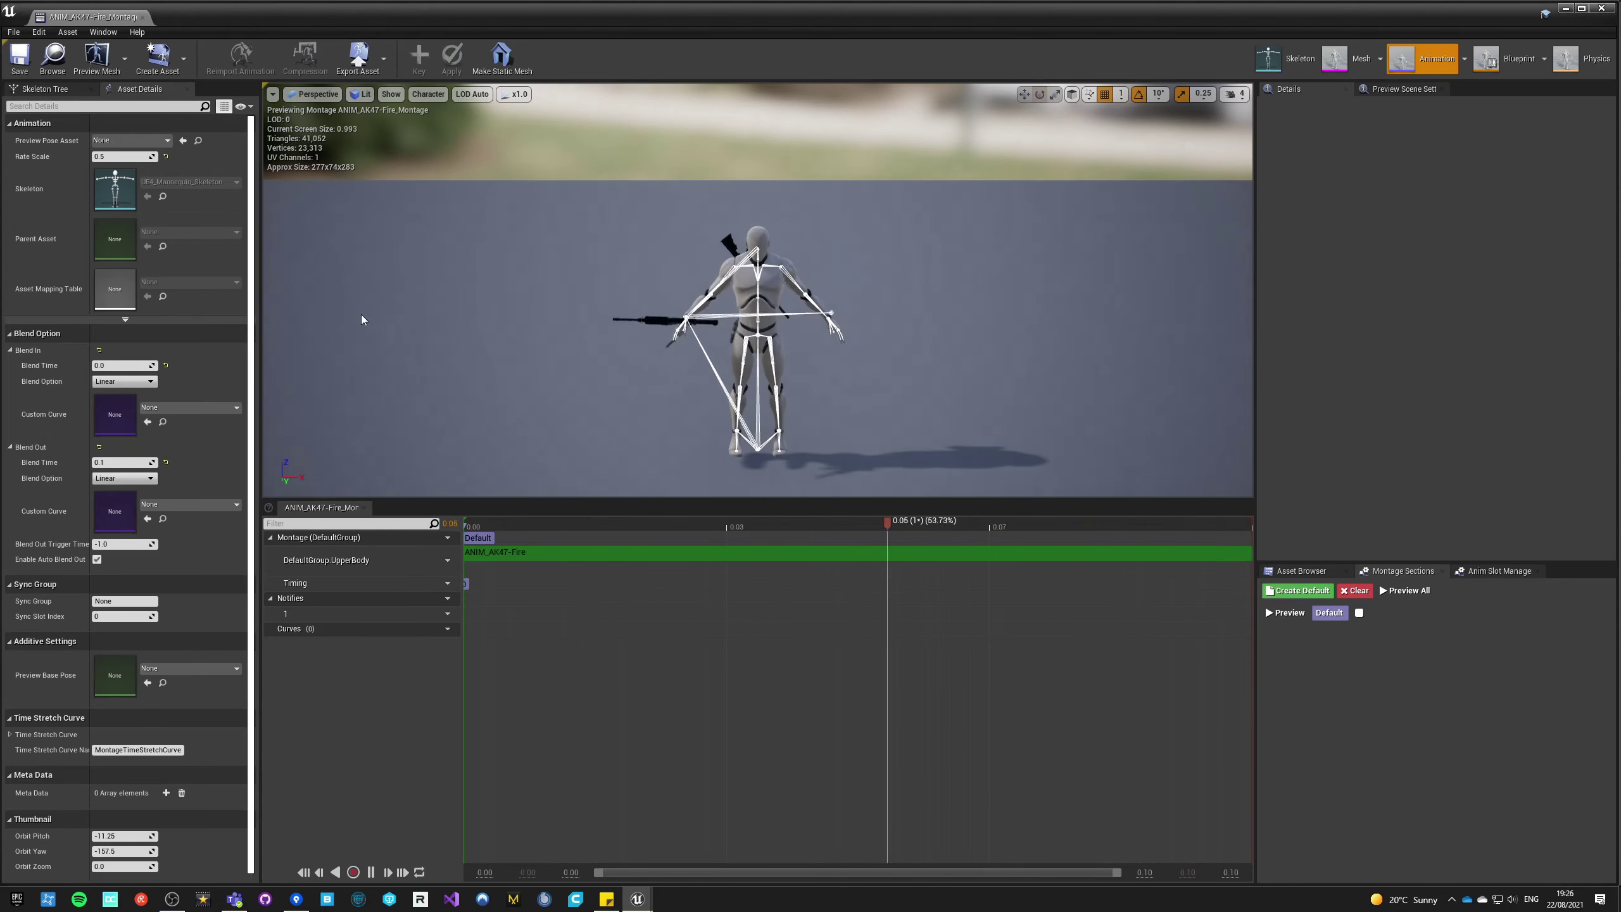
- Set ANIM_AK47-Fire_Montage's slot to DefaultGroup.UpperBody and close it, and close the Hand Cannon FireADS montage after checking its slot
click(443, 559)
mouse_move(473, 583)
click(535, 608)
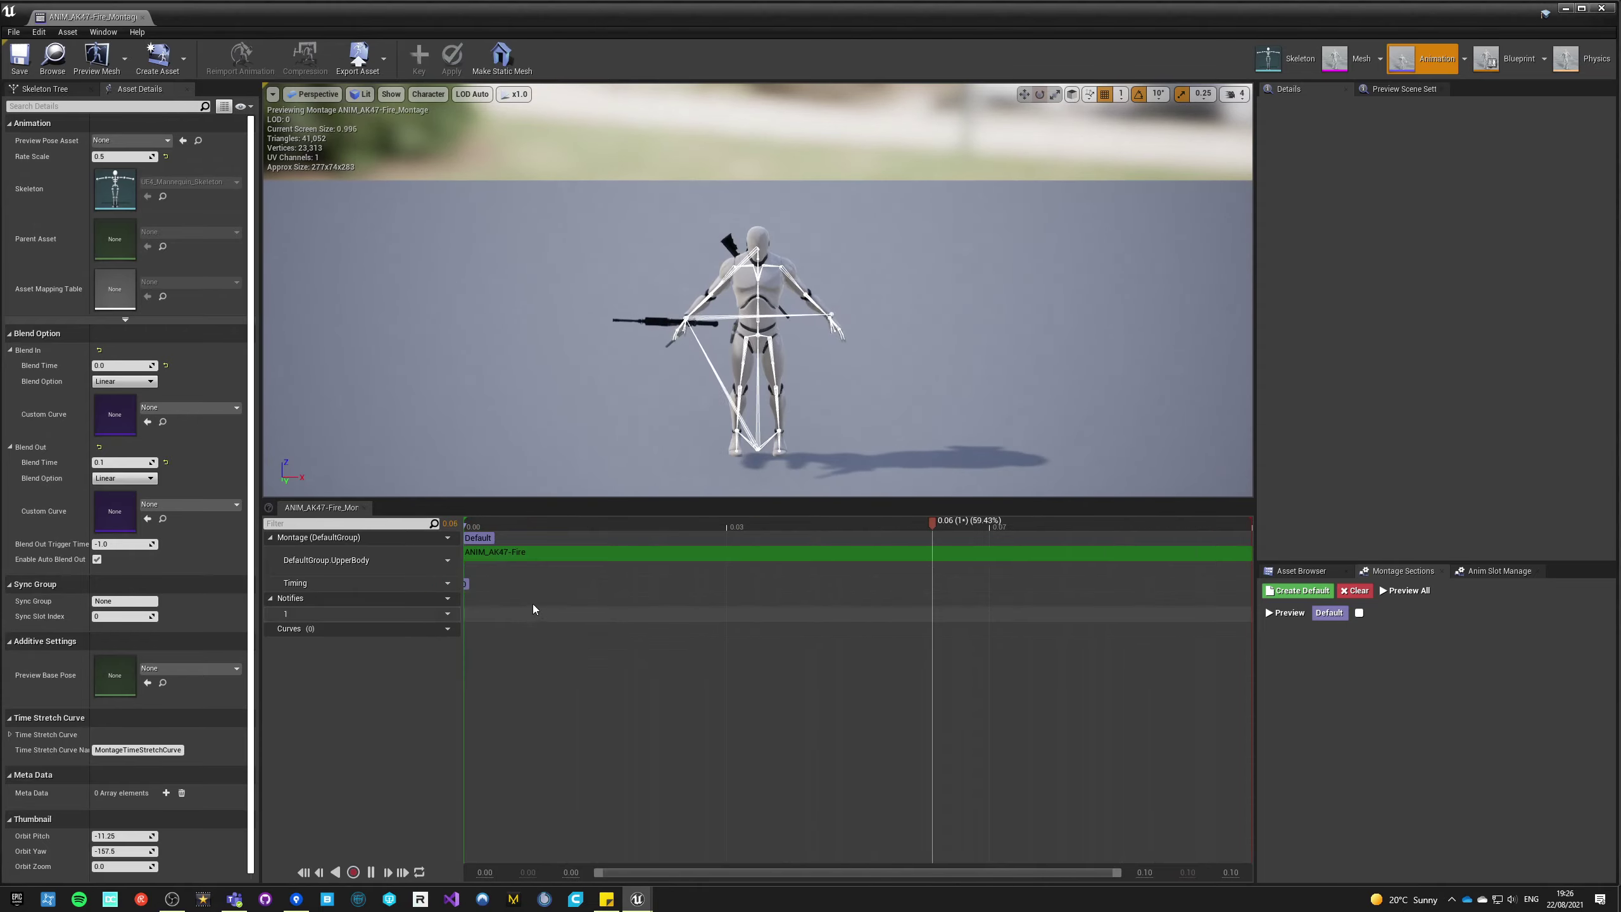
click(143, 17)
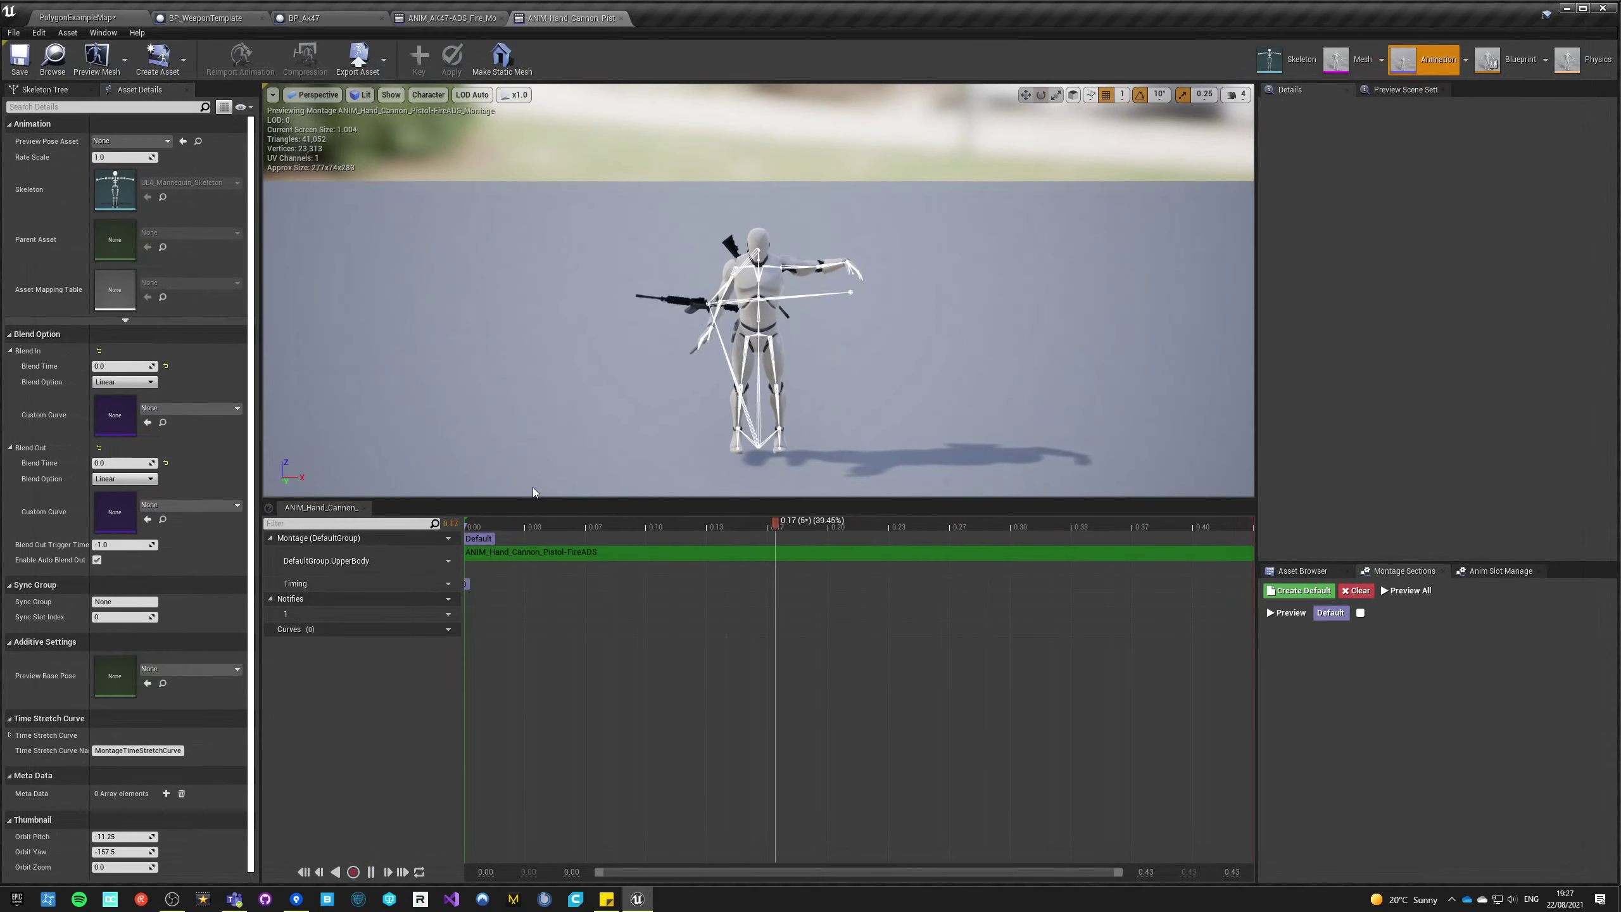
click(445, 560)
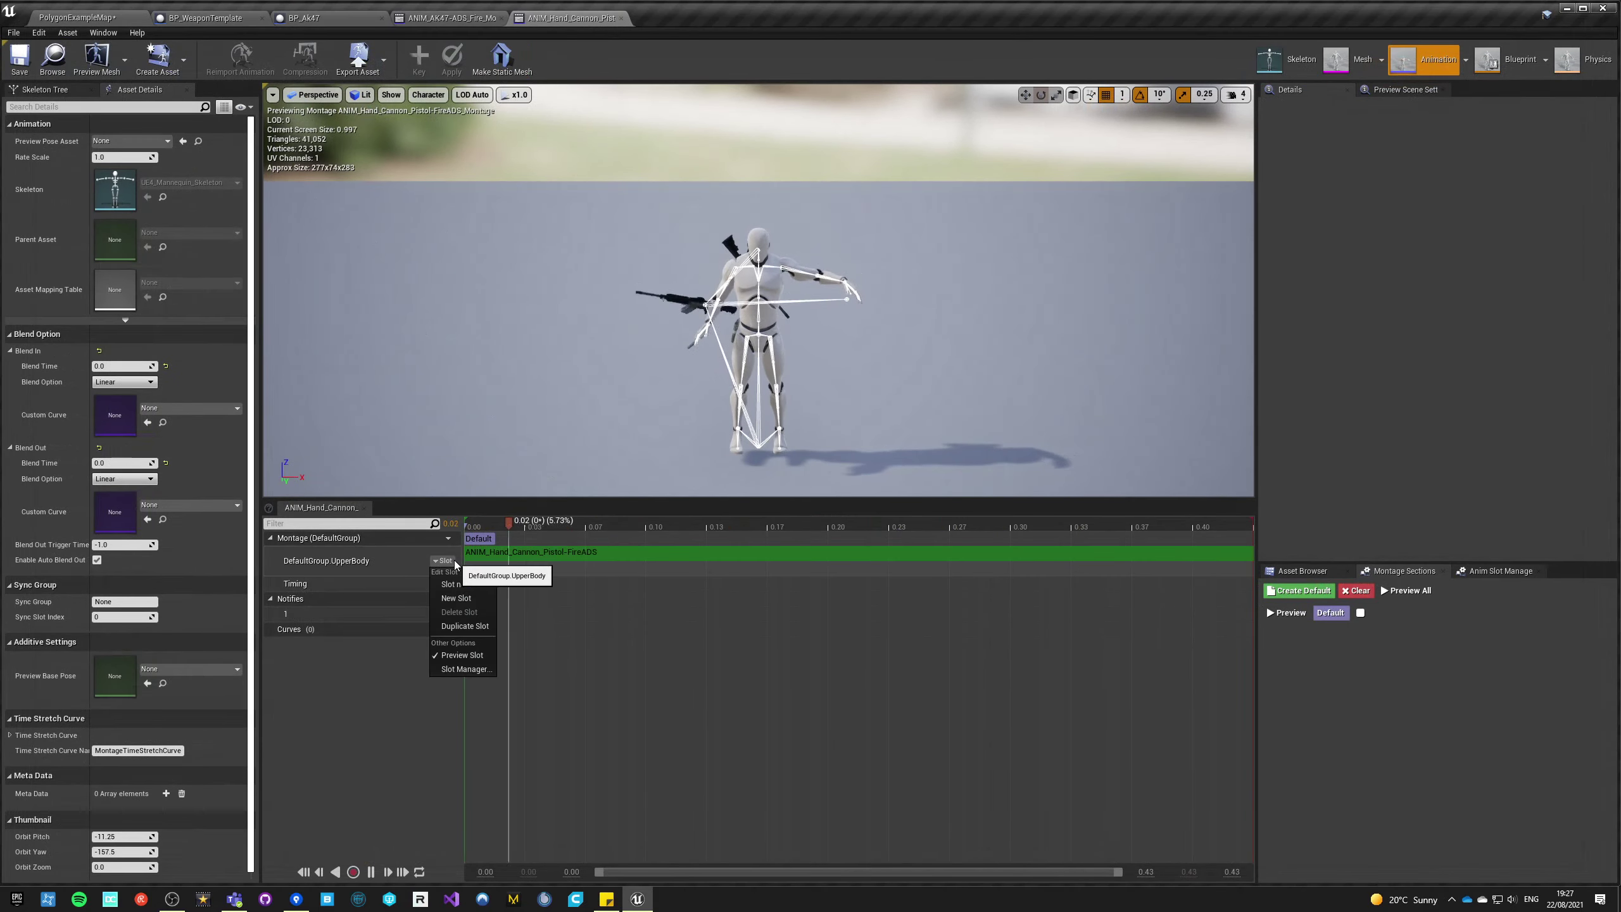
click(445, 560)
click(621, 17)
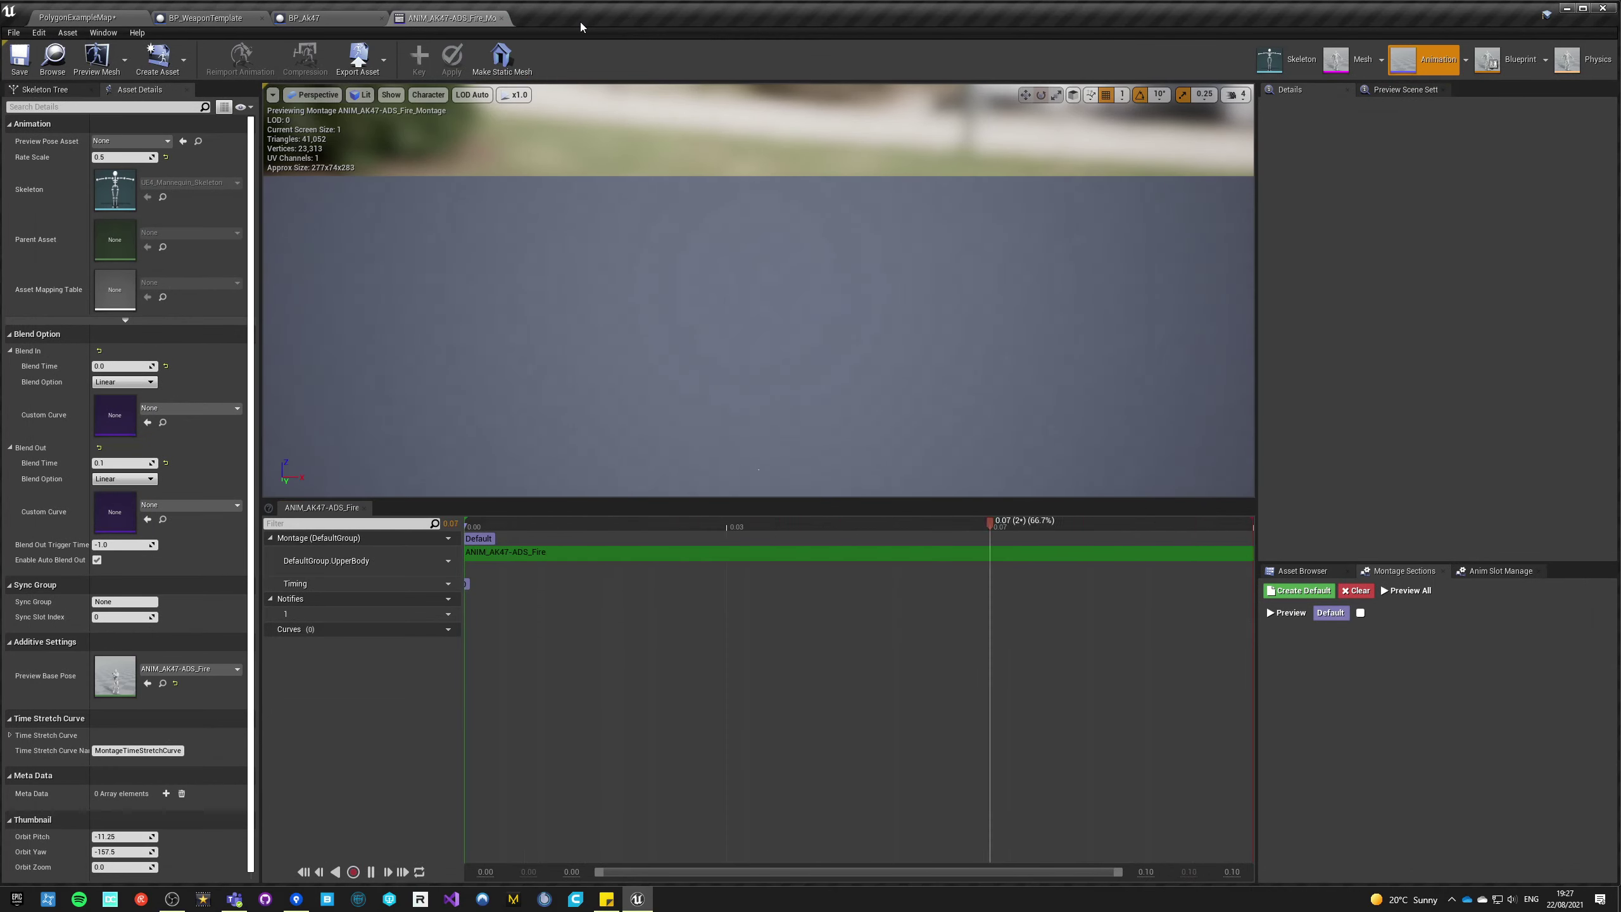
- Close the AK47-ADS fire montage and the AK47 blueprint, and save the PolygonExampleMap level
click(501, 18)
click(382, 18)
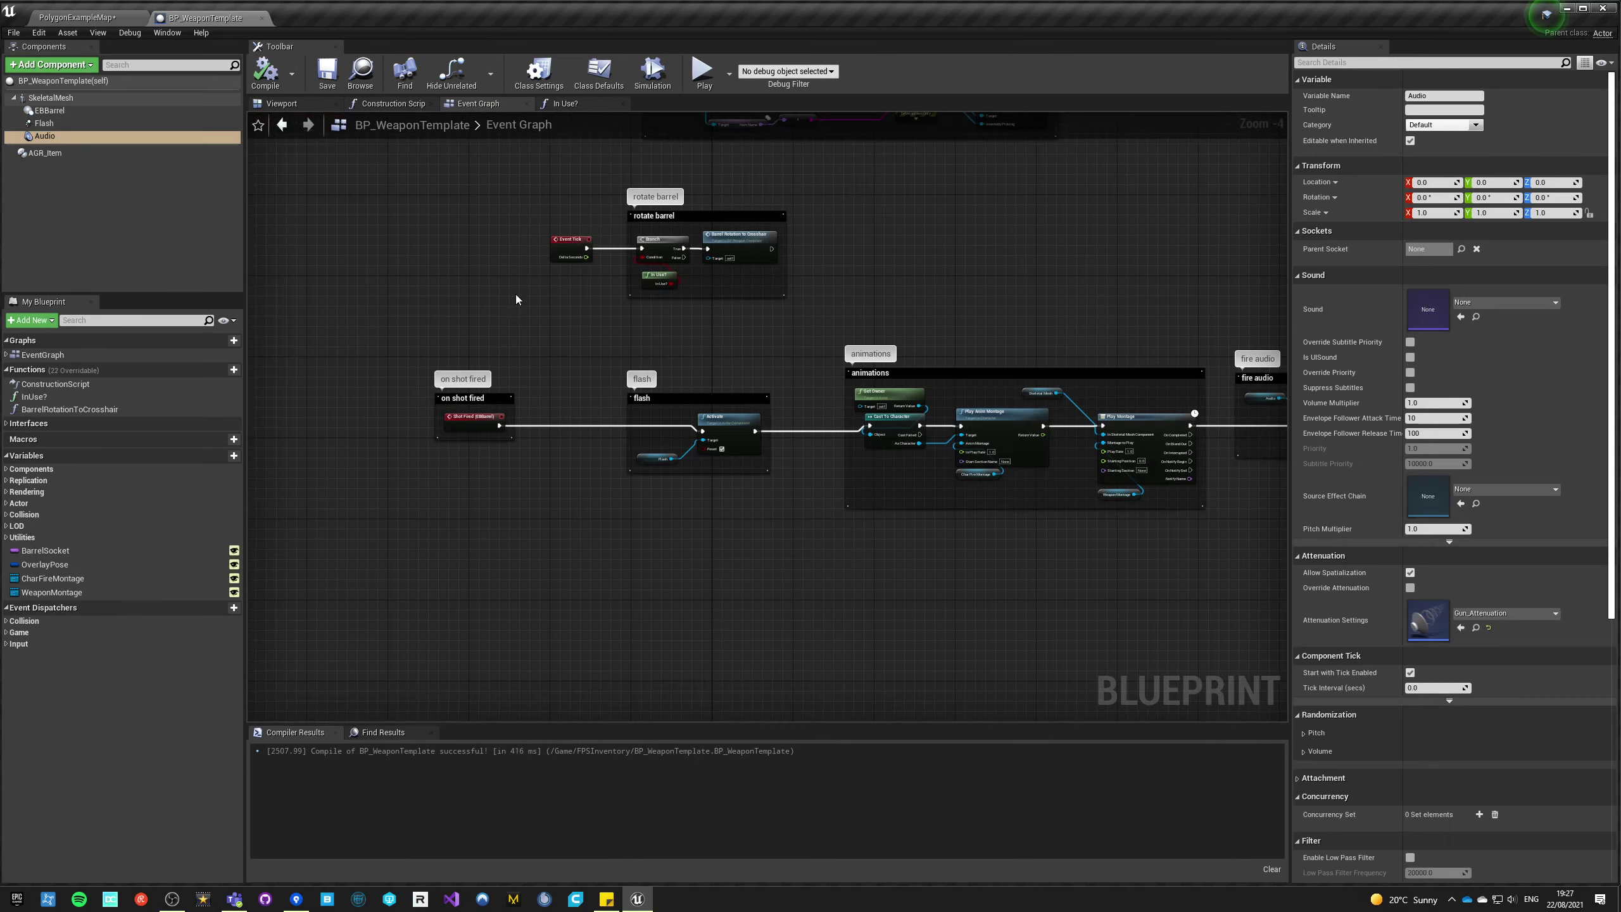
click(80, 19)
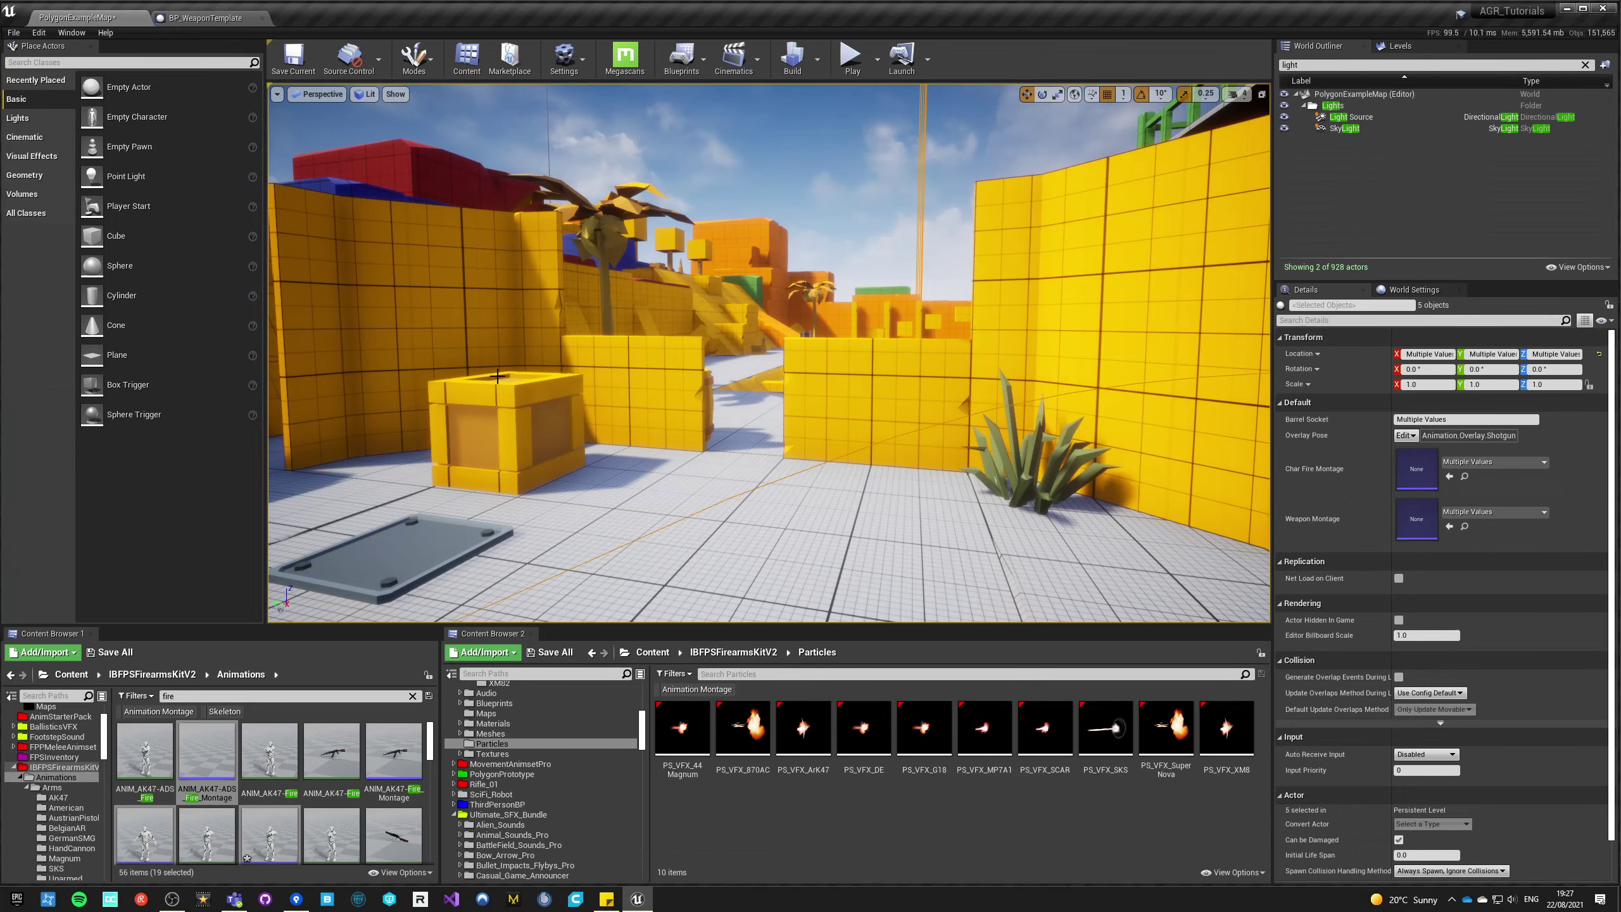
key(ctrl+s)
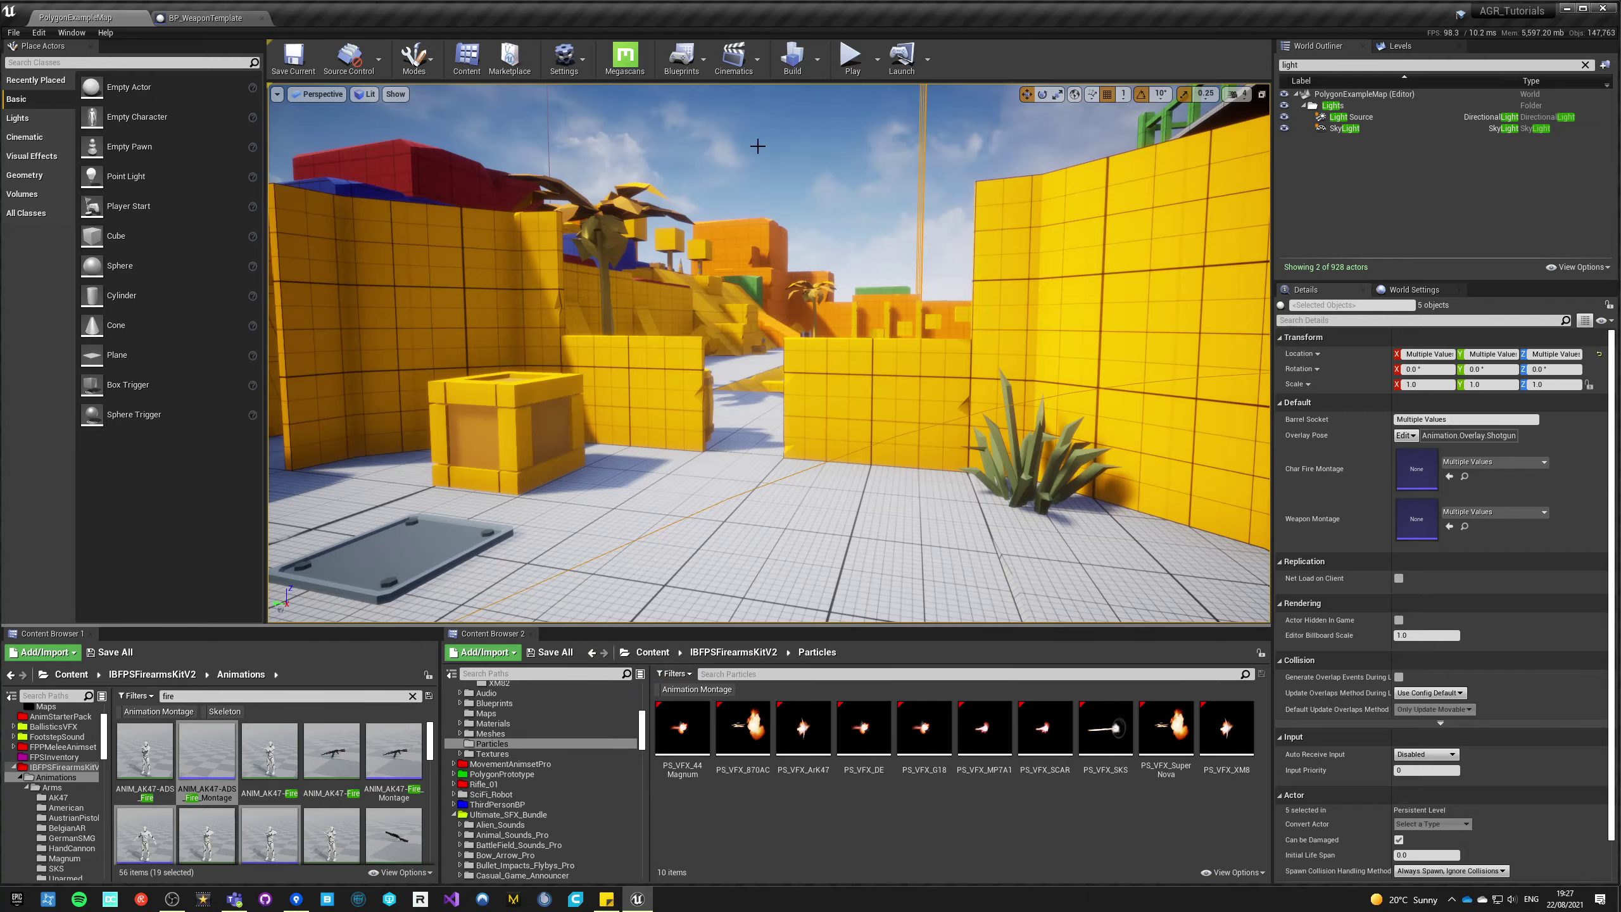
- Start a play test in the level, pick up the AK-47 and fire it from the hip
click(852, 58)
key(w)
key(e)
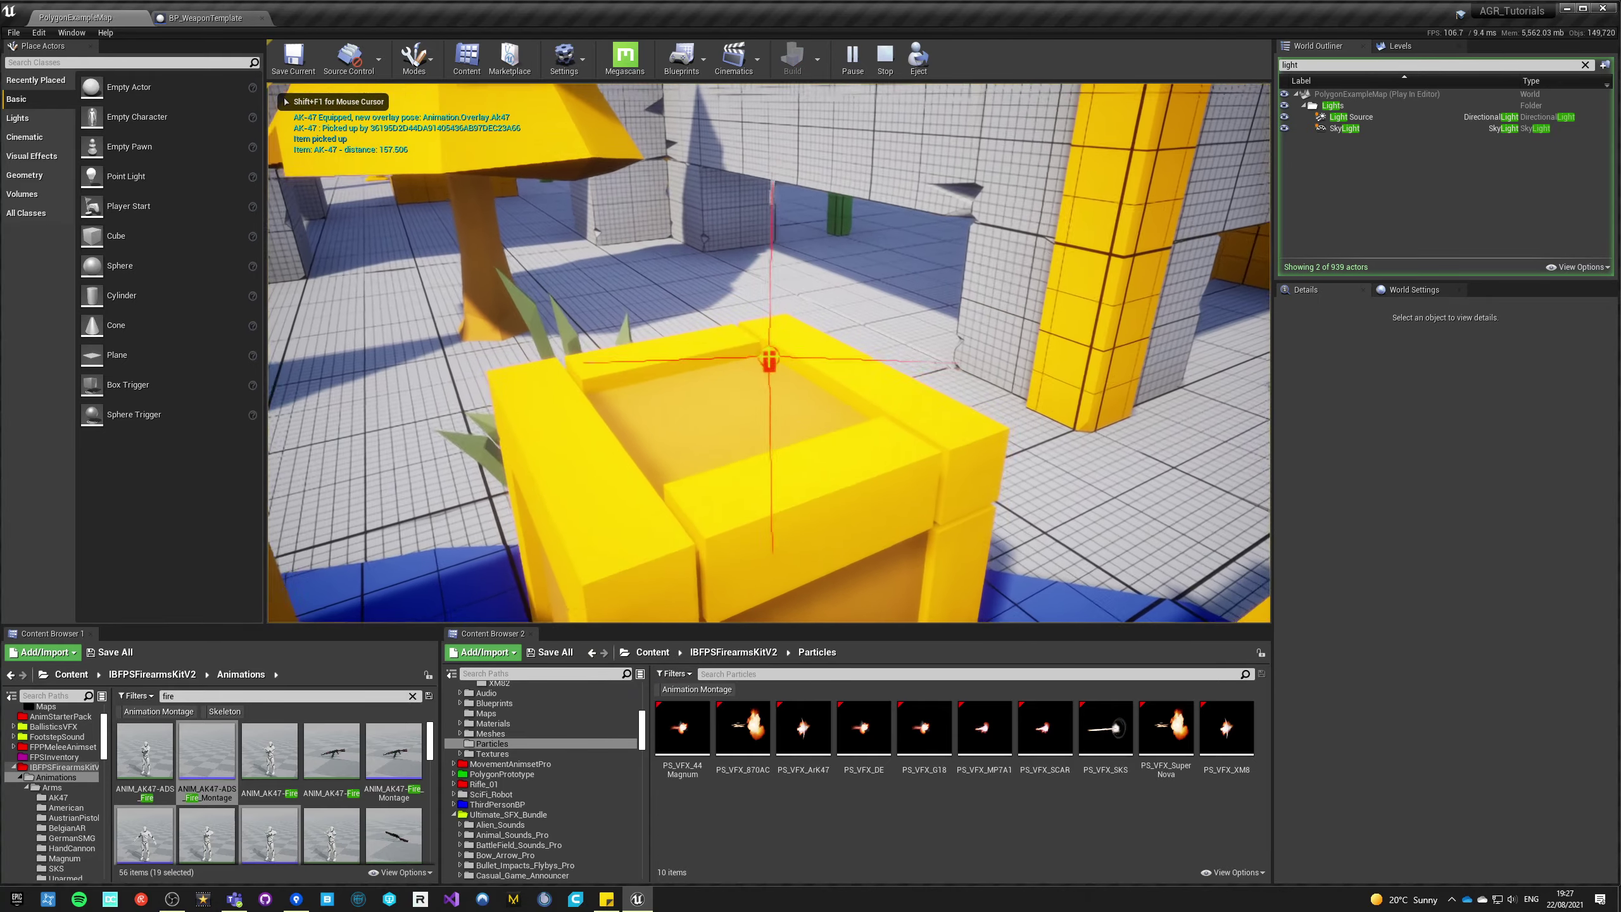
click(770, 354)
click(769, 354)
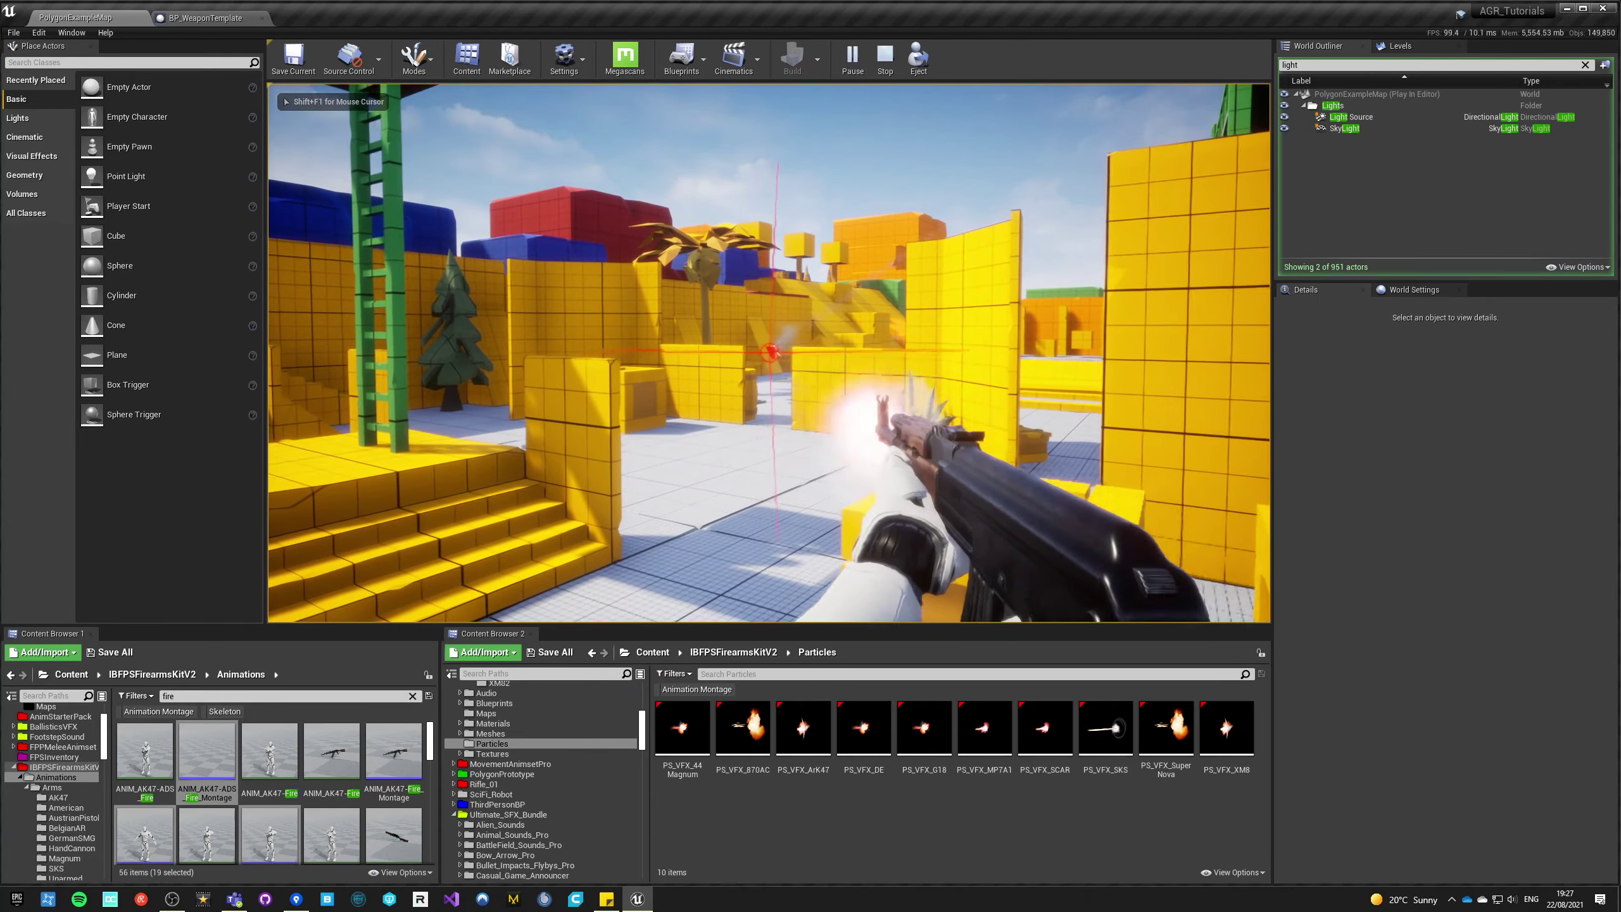
- Test firing the AK-47 while aiming down sights and while walking, and end the play session
right_click(769, 354)
click(769, 354)
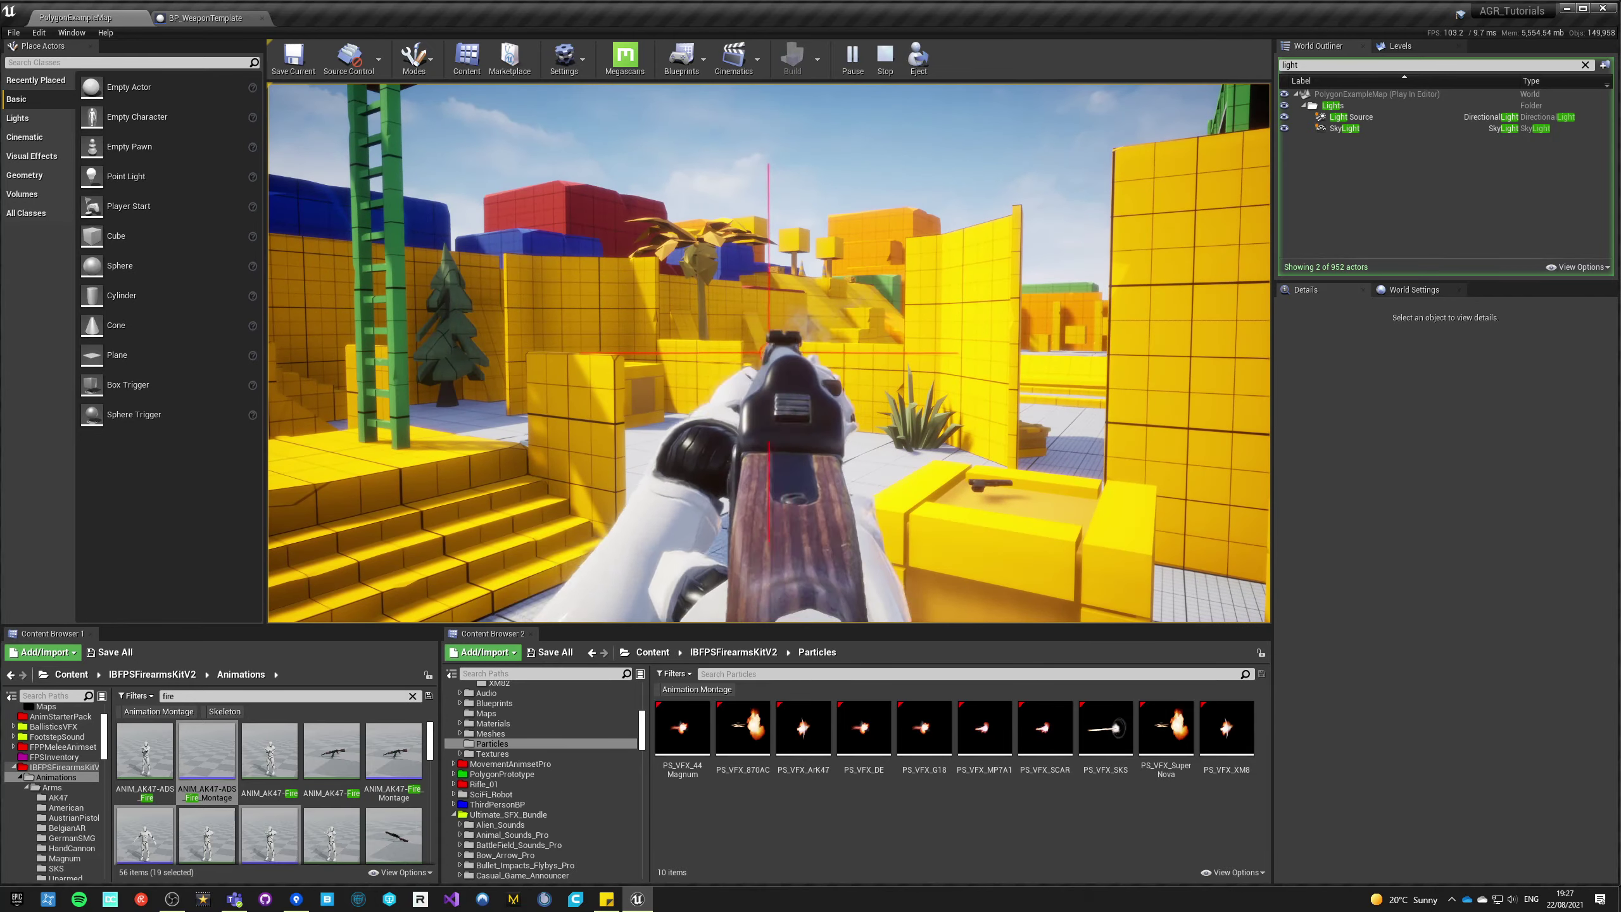
right_click(770, 353)
key(w)
click(770, 353)
key(w)
click(769, 354)
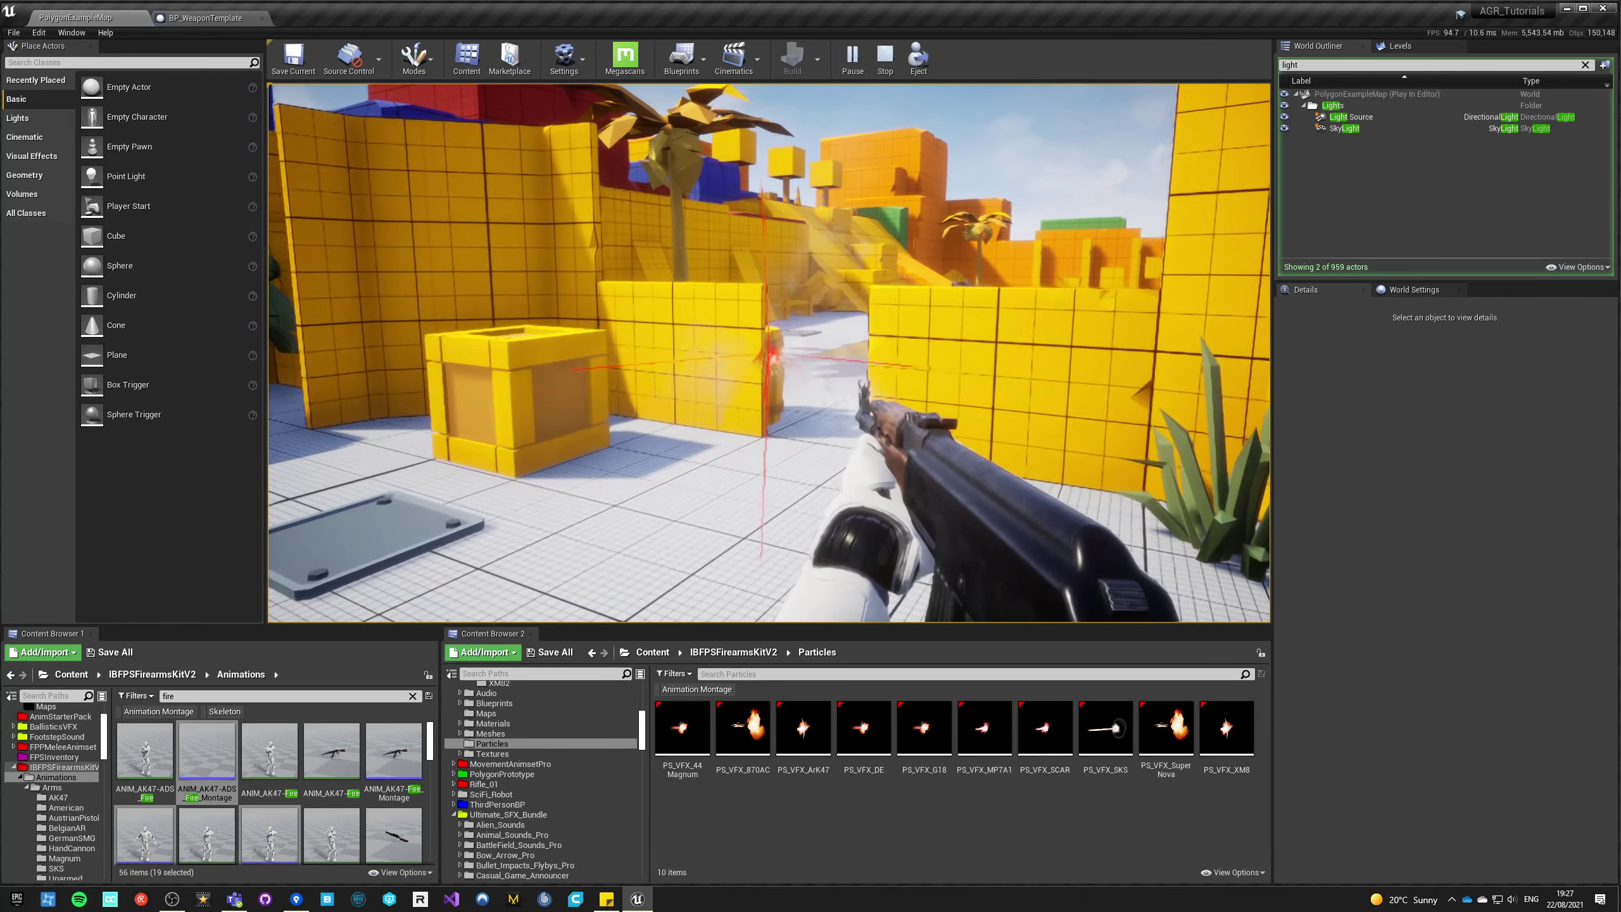
click(770, 354)
key(a)
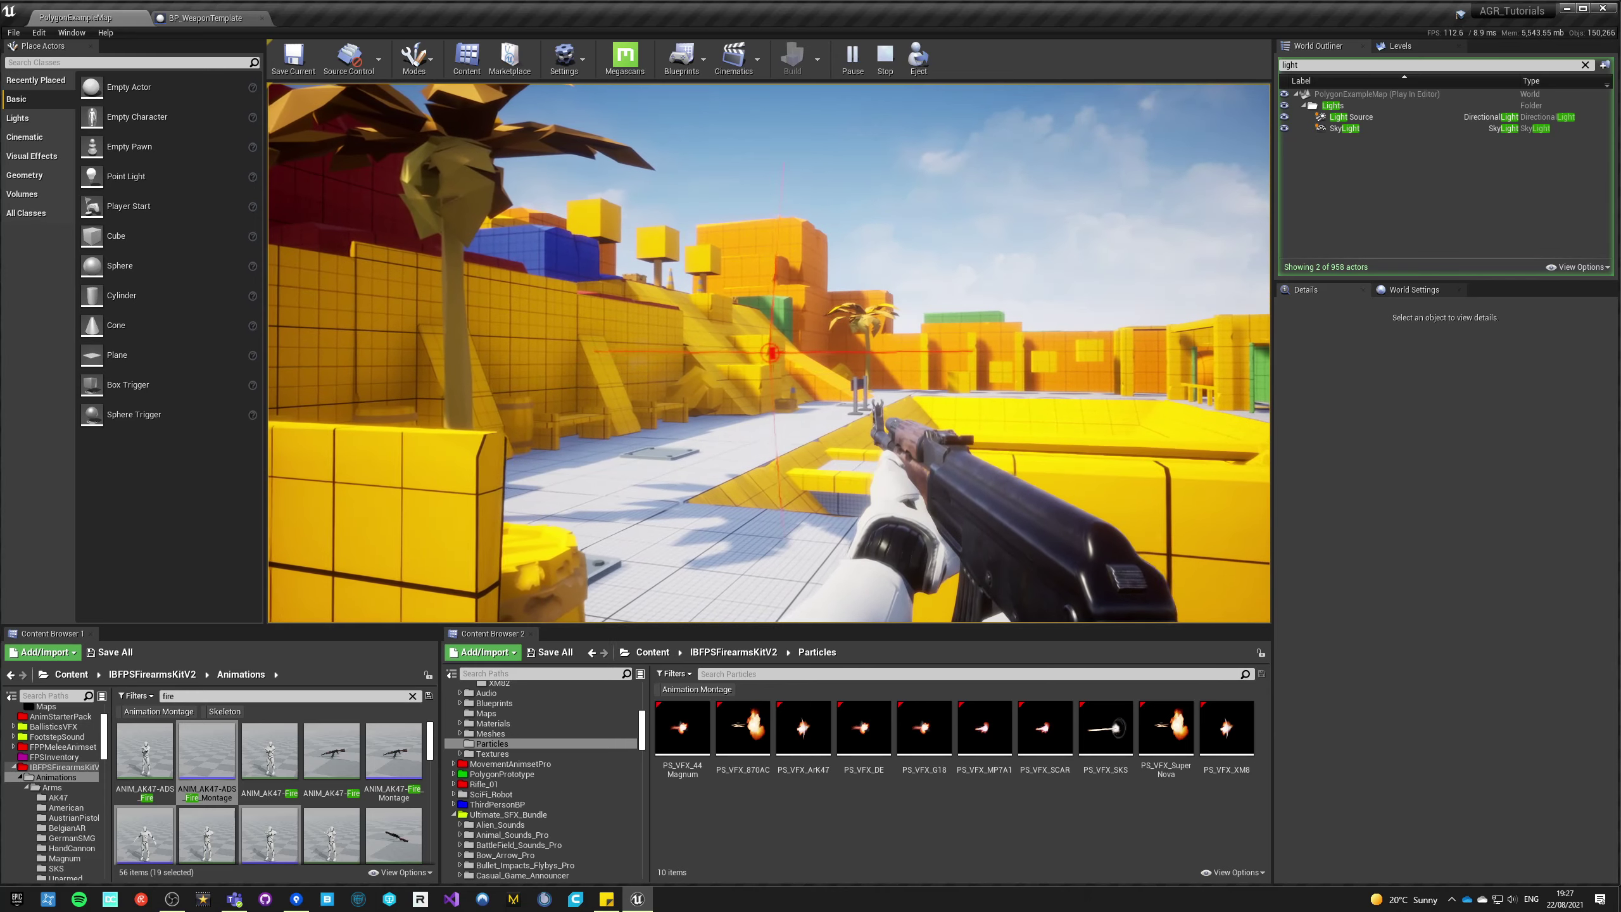
click(769, 352)
key(Escape)
- Show the root Content folder and view the weapon crates around the player start in the level viewport
click(652, 652)
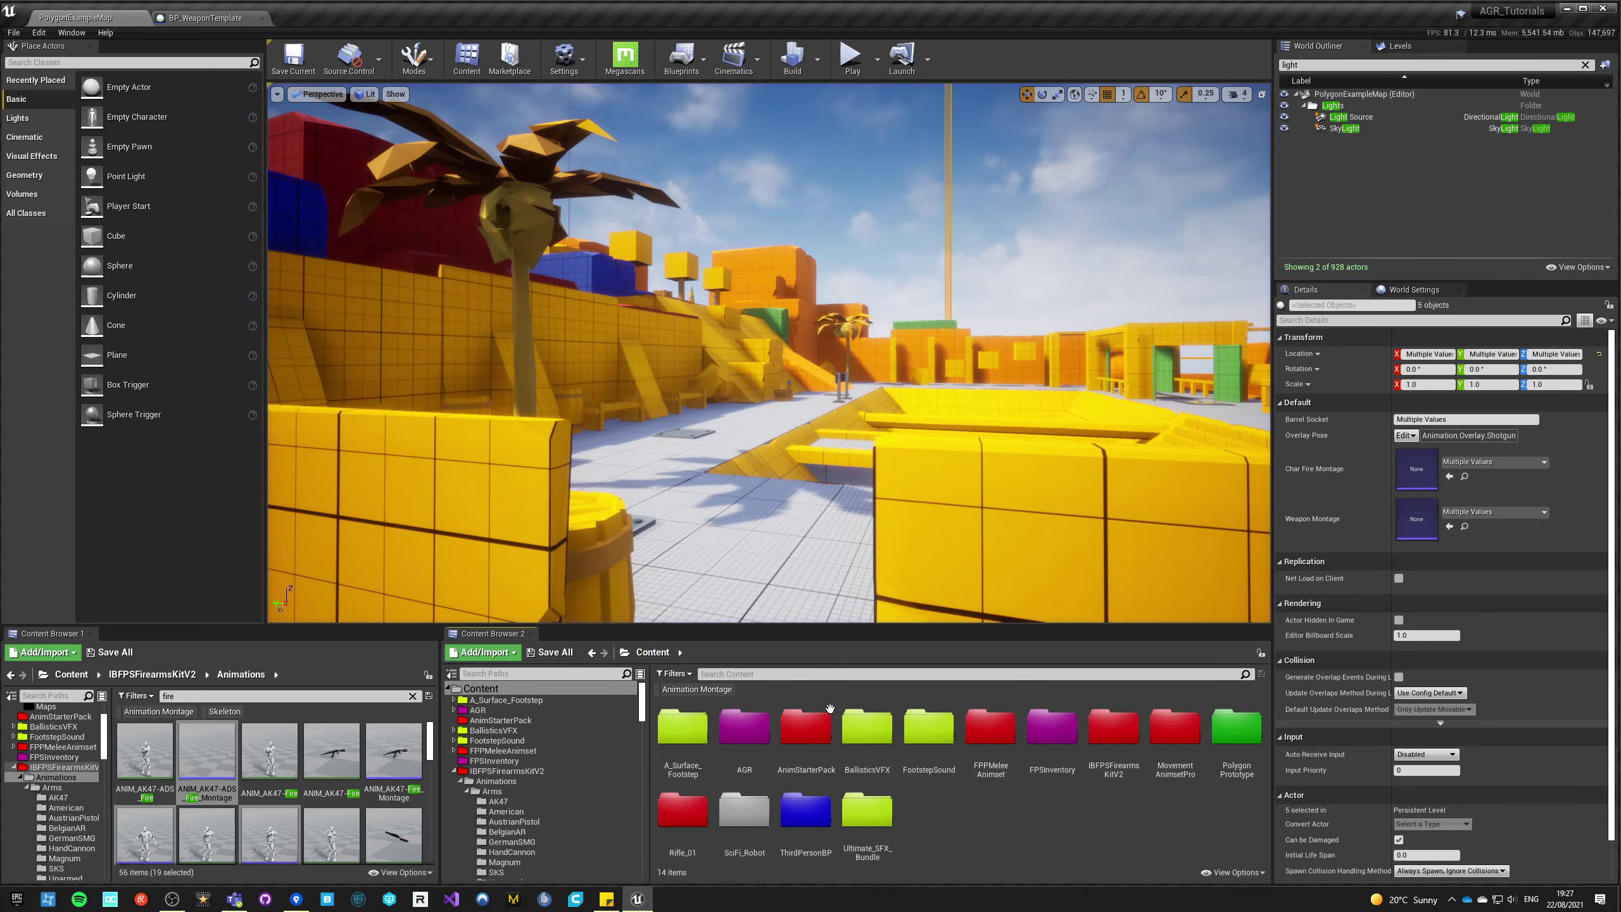
right_drag(983, 499, 1050, 563)
key(s)
key(s)
key(w)
key(d)
key(a)
key(w)
key(a)
key(s)
key(d)
key(a)
key(w)
key(s)
right_drag(690, 368, 691, 368)
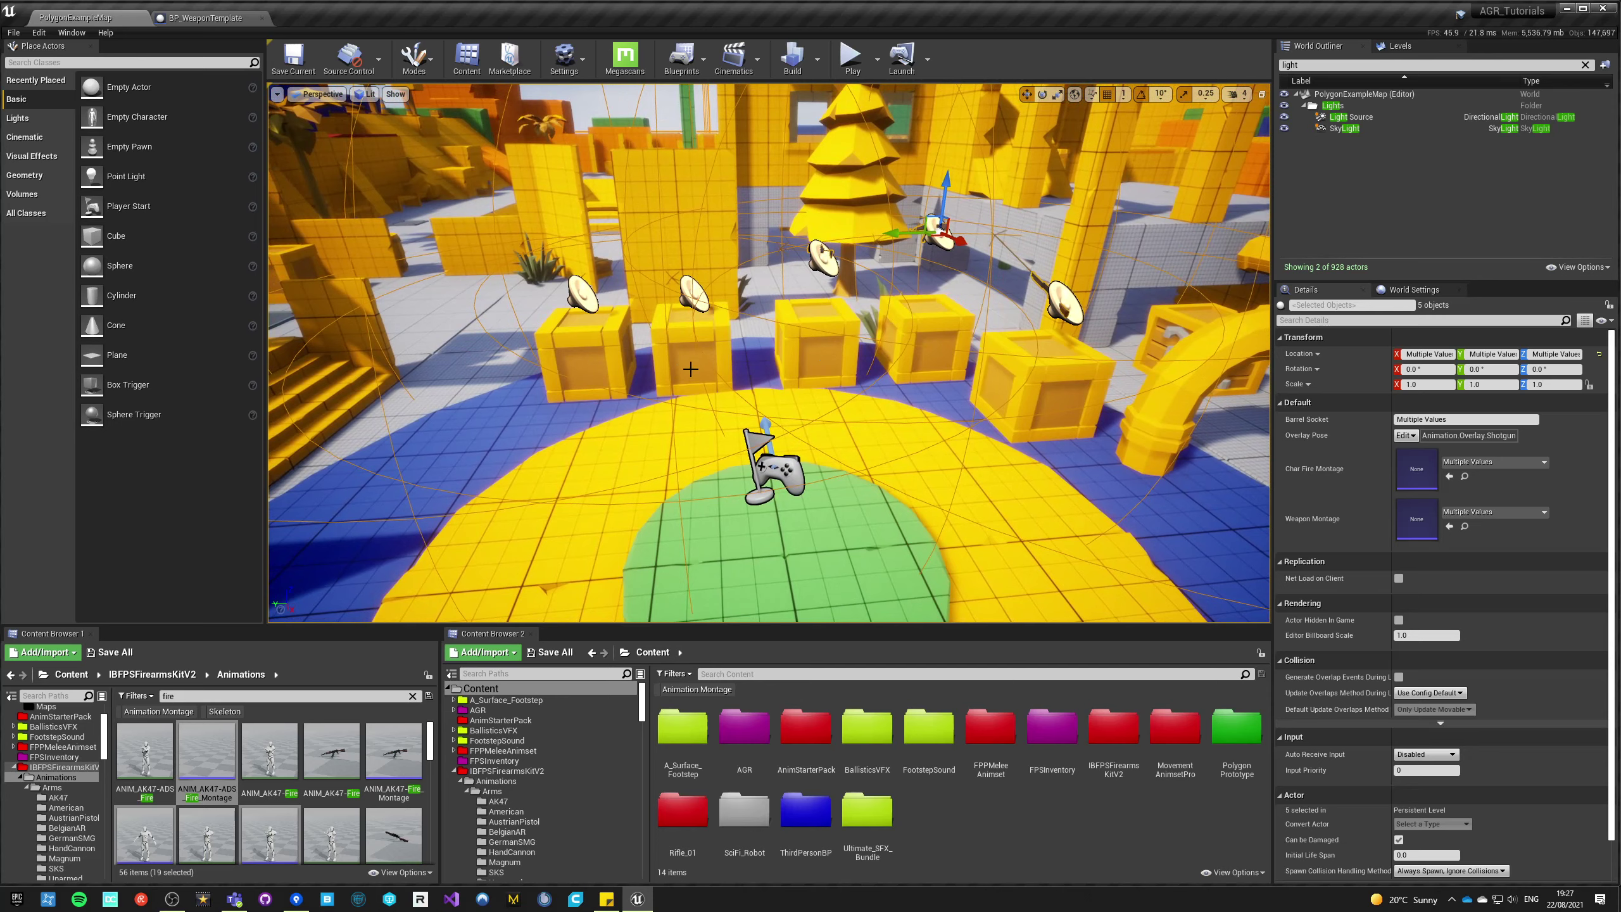
- Set the number of players to 2 and the net mode to Play As Client, and start a play session with the viewport full screen
click(878, 61)
drag(970, 275, 978, 275)
click(968, 288)
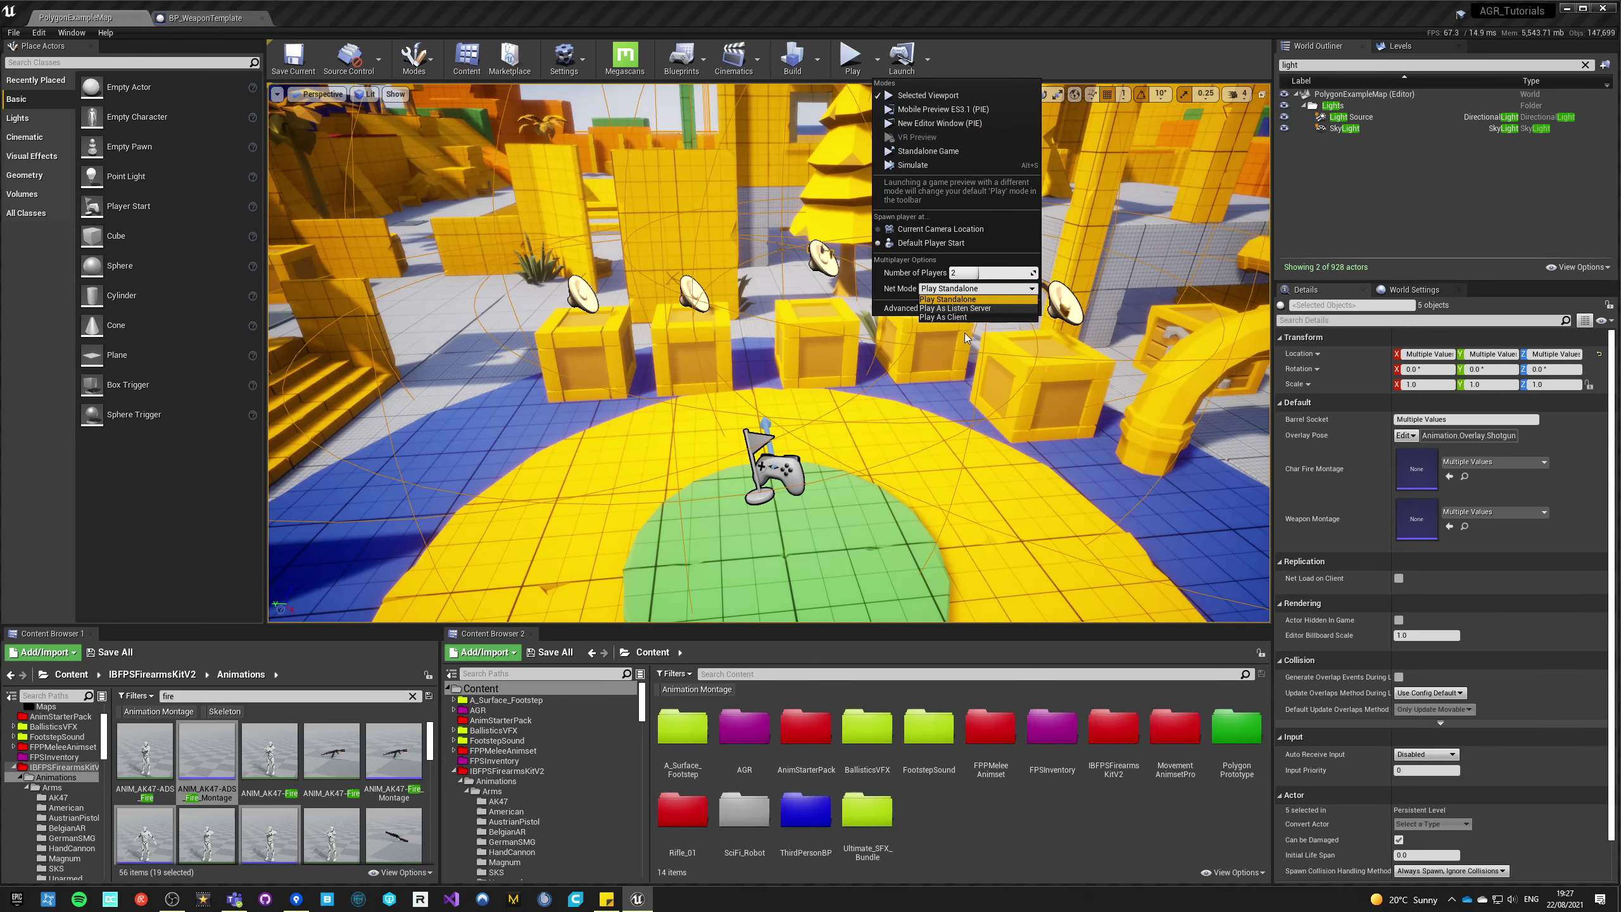
click(877, 96)
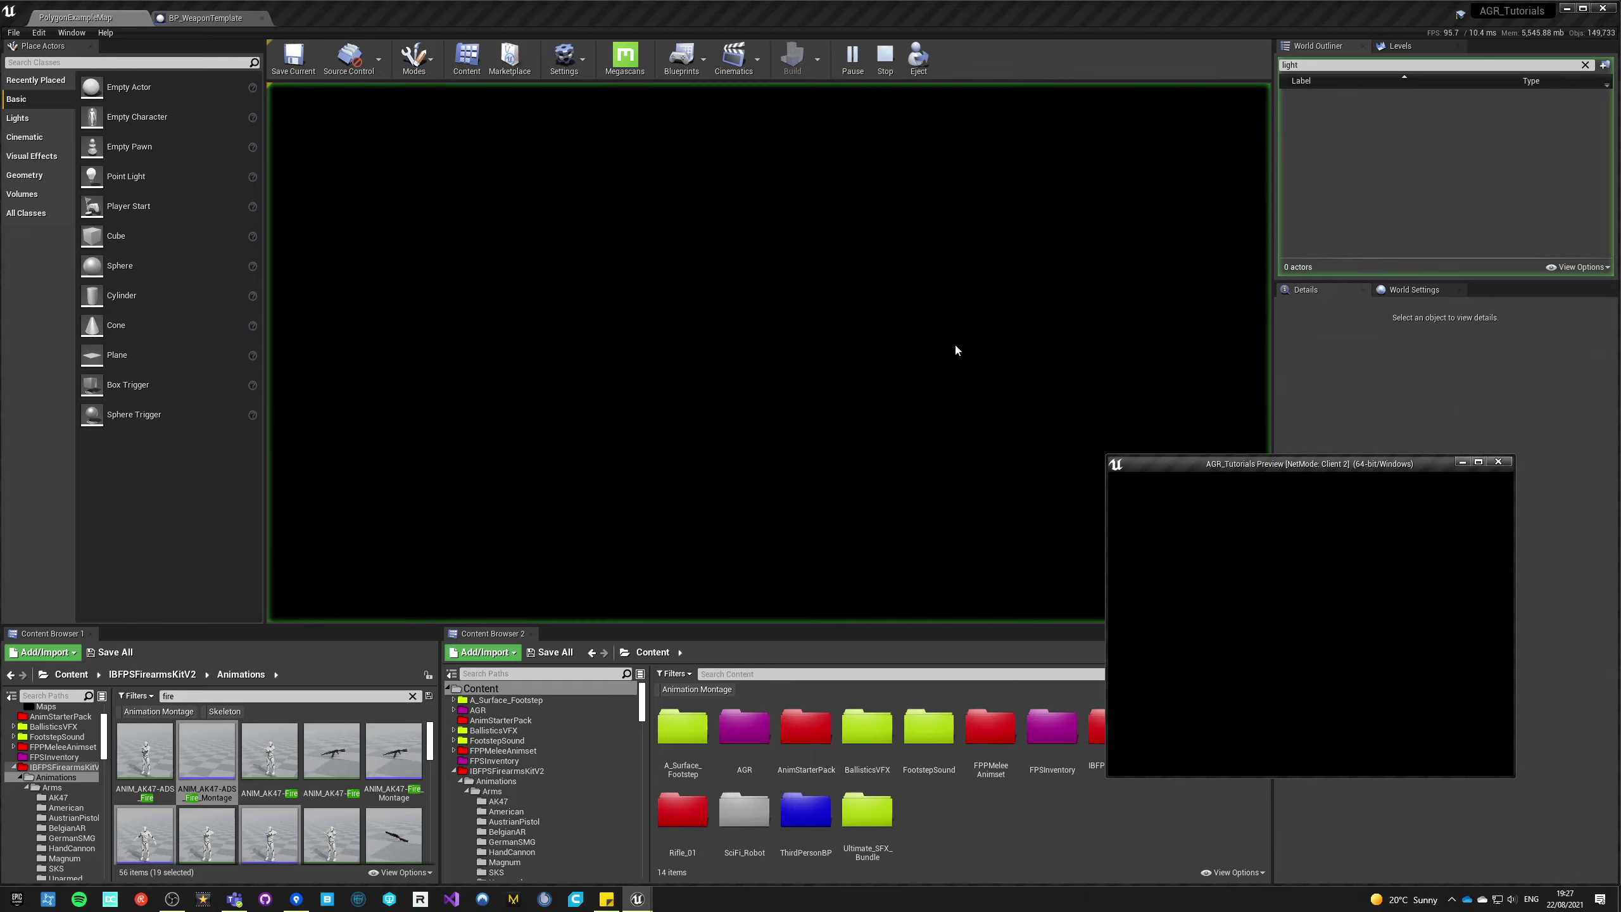
key(F11)
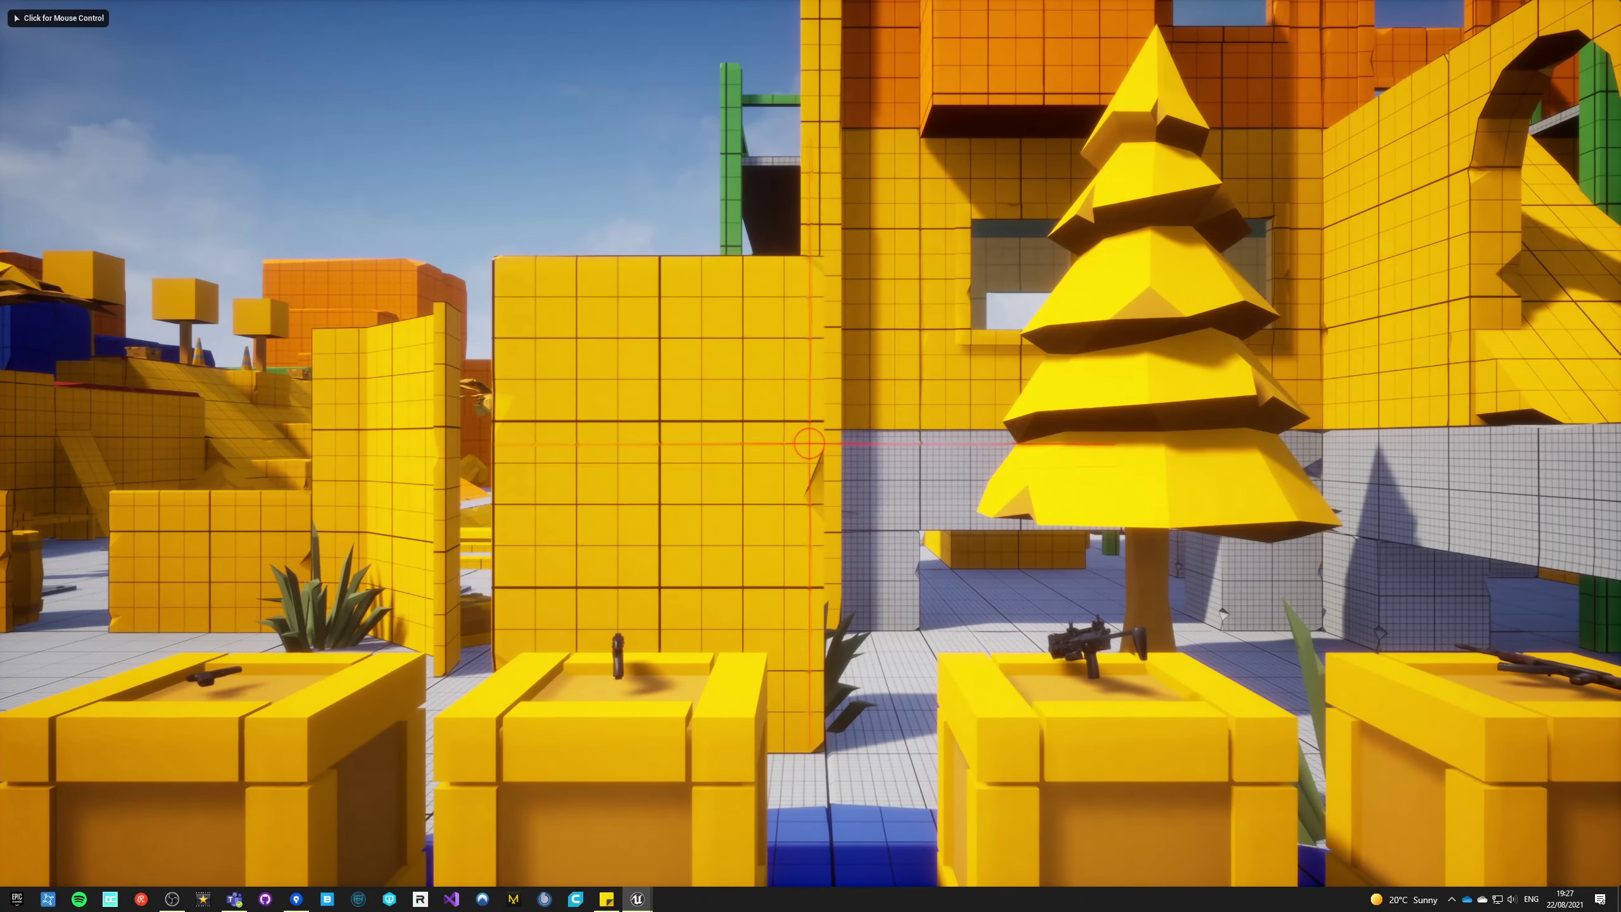
- In the second client's window, pick up the Hand Cannon and fire it while the other player's view watches
click(1310, 624)
key(c)
key(w)
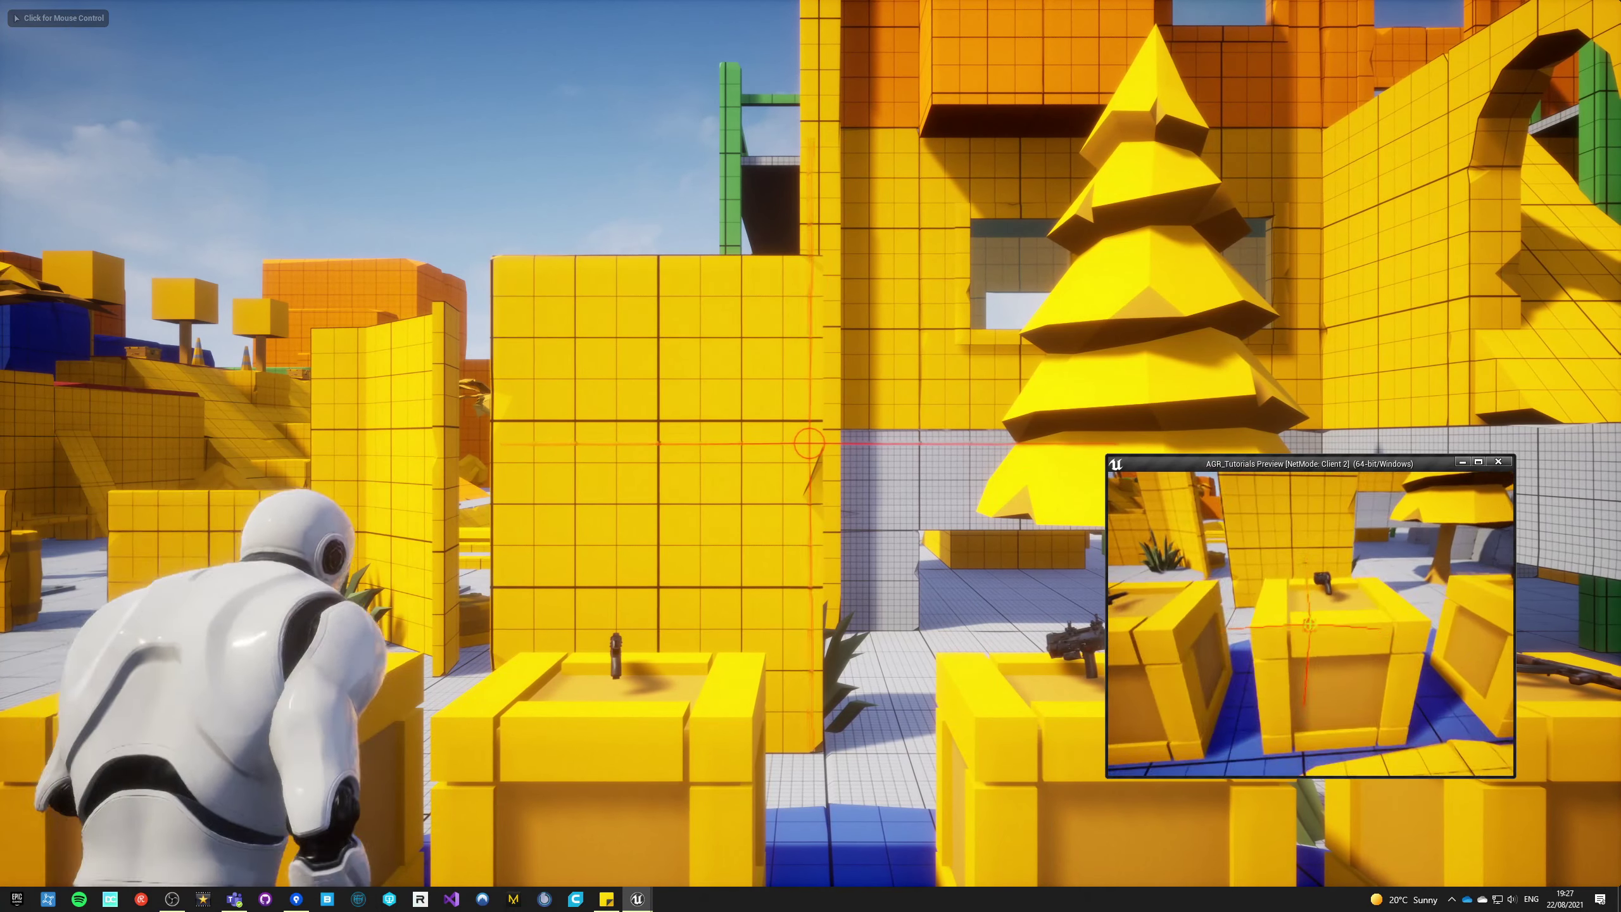
key(e)
key(s)
click(1310, 625)
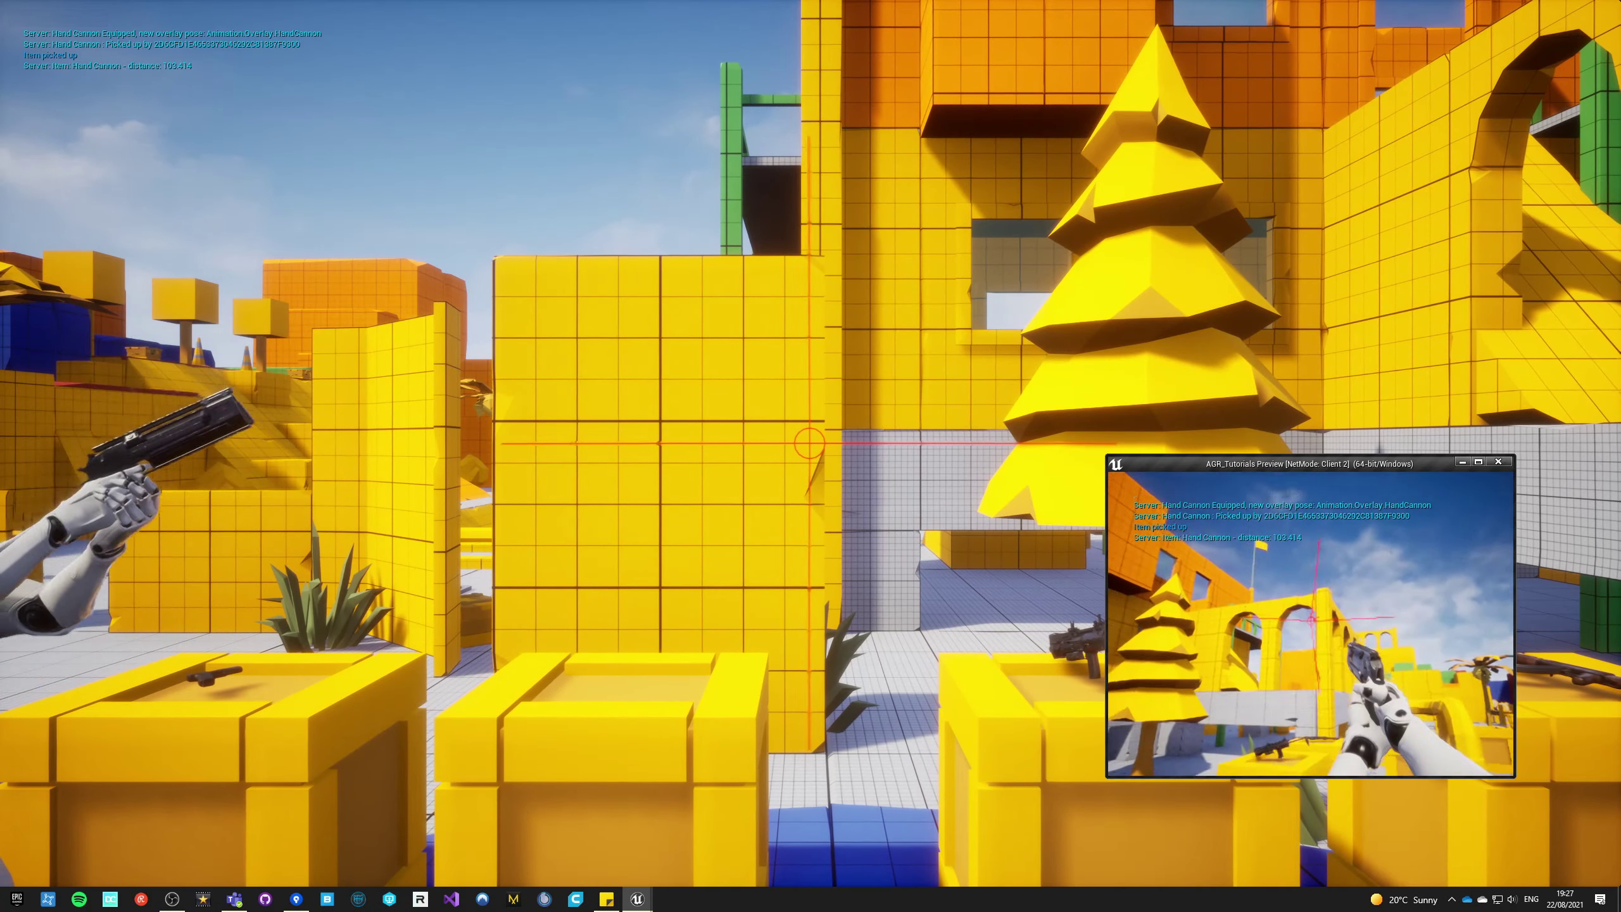
key(w)
click(1310, 624)
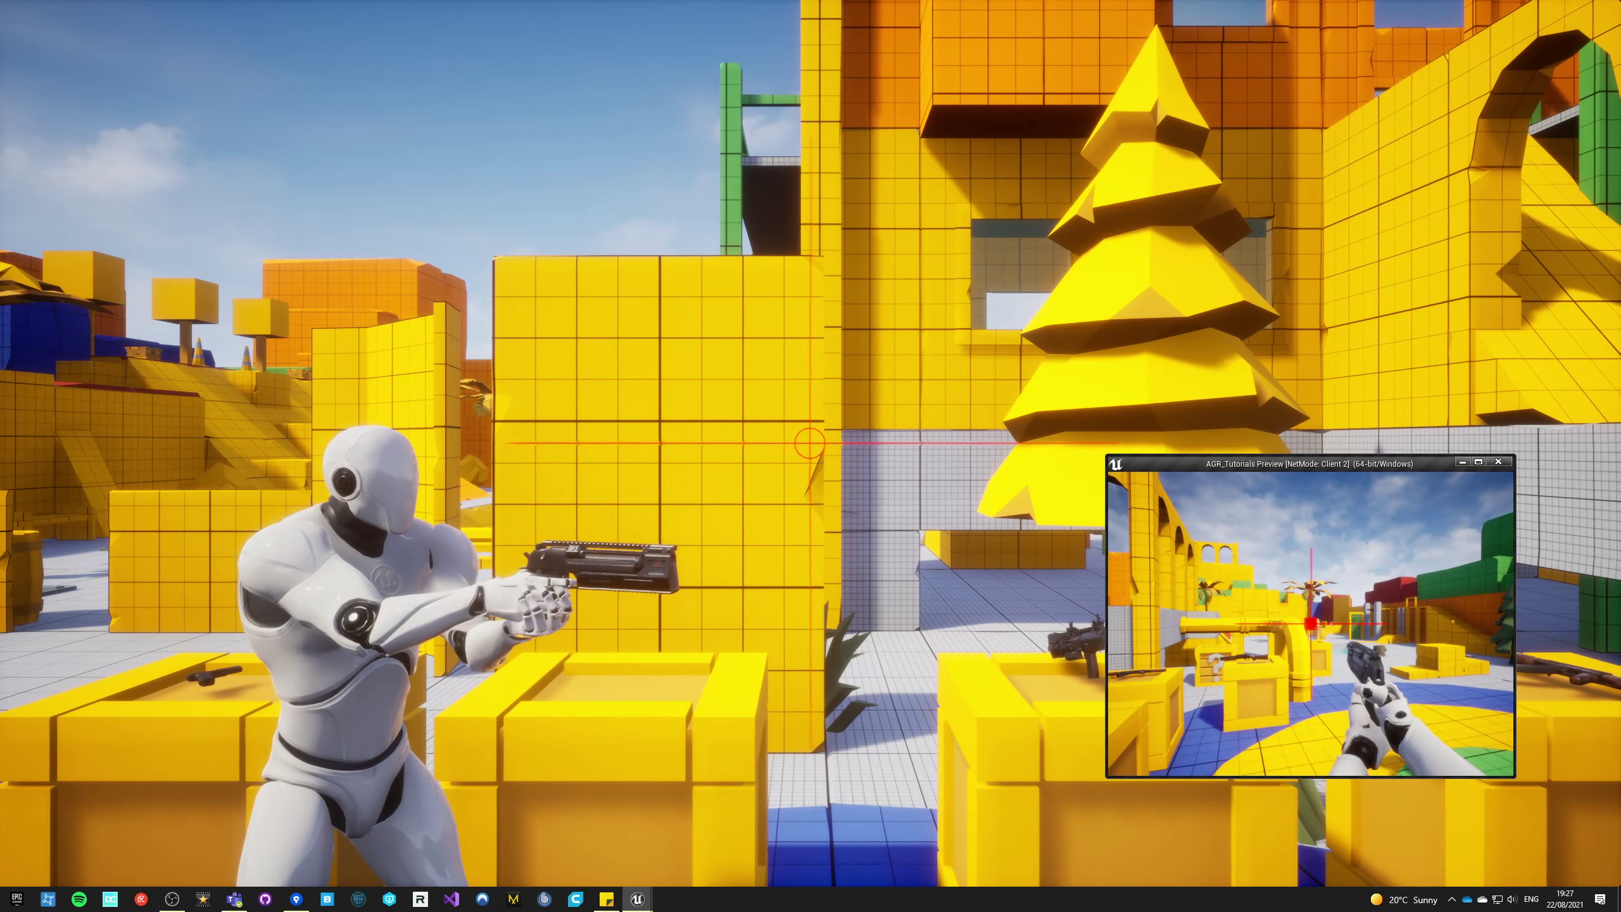
- Pick up and test the other crate weapons, including the AK-47, in the second client, and end the session, restoring the normal editor layout
key(a)
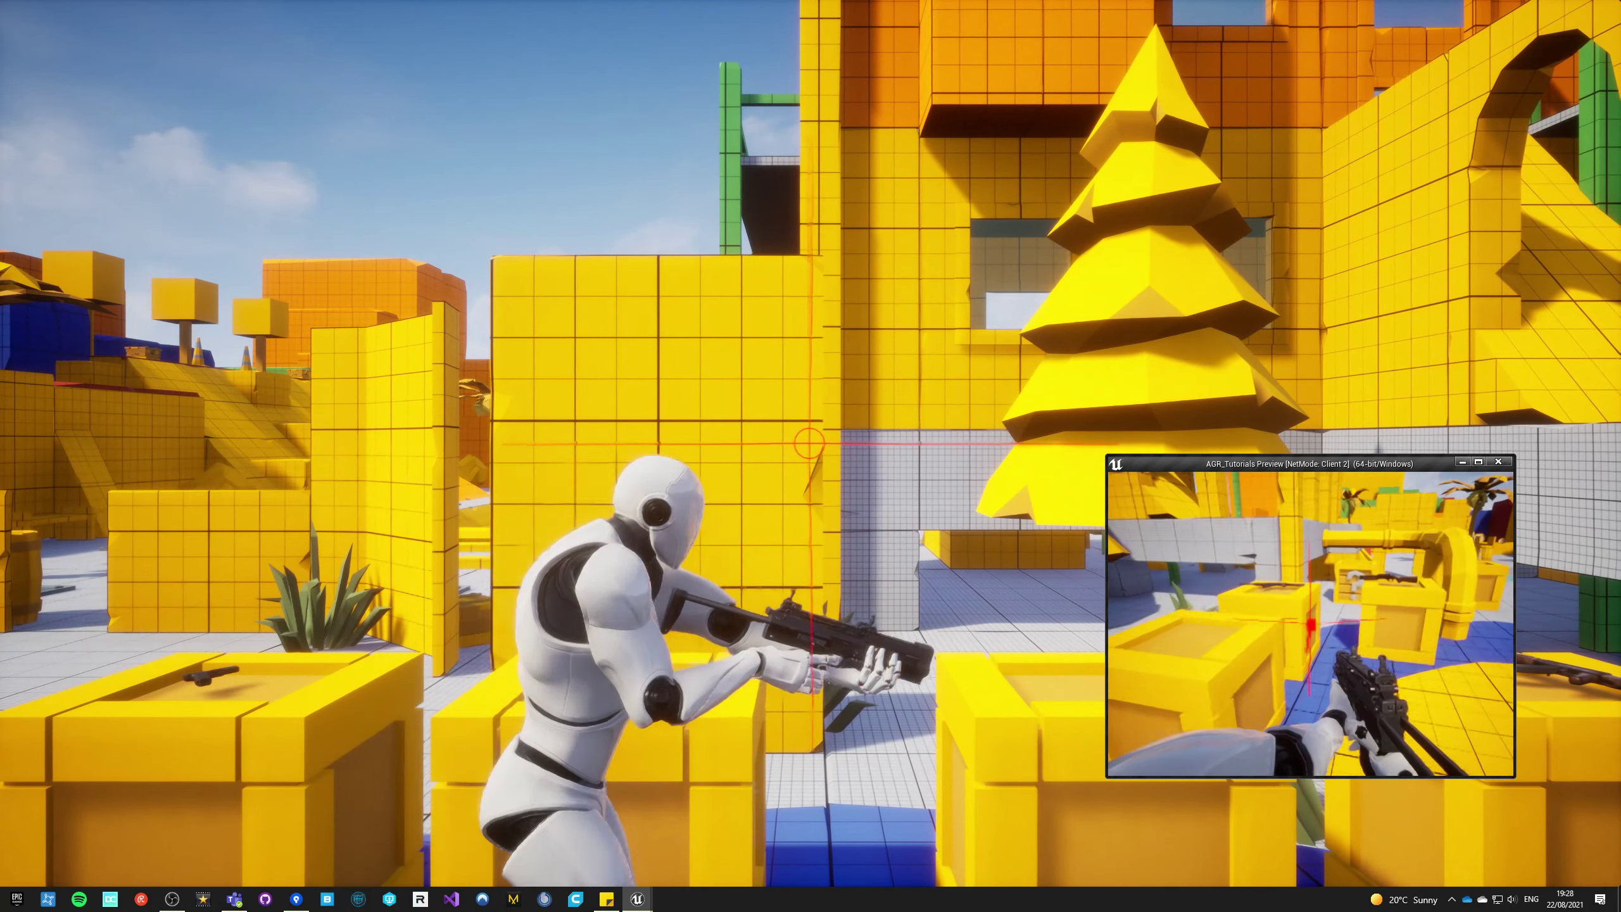
key(e)
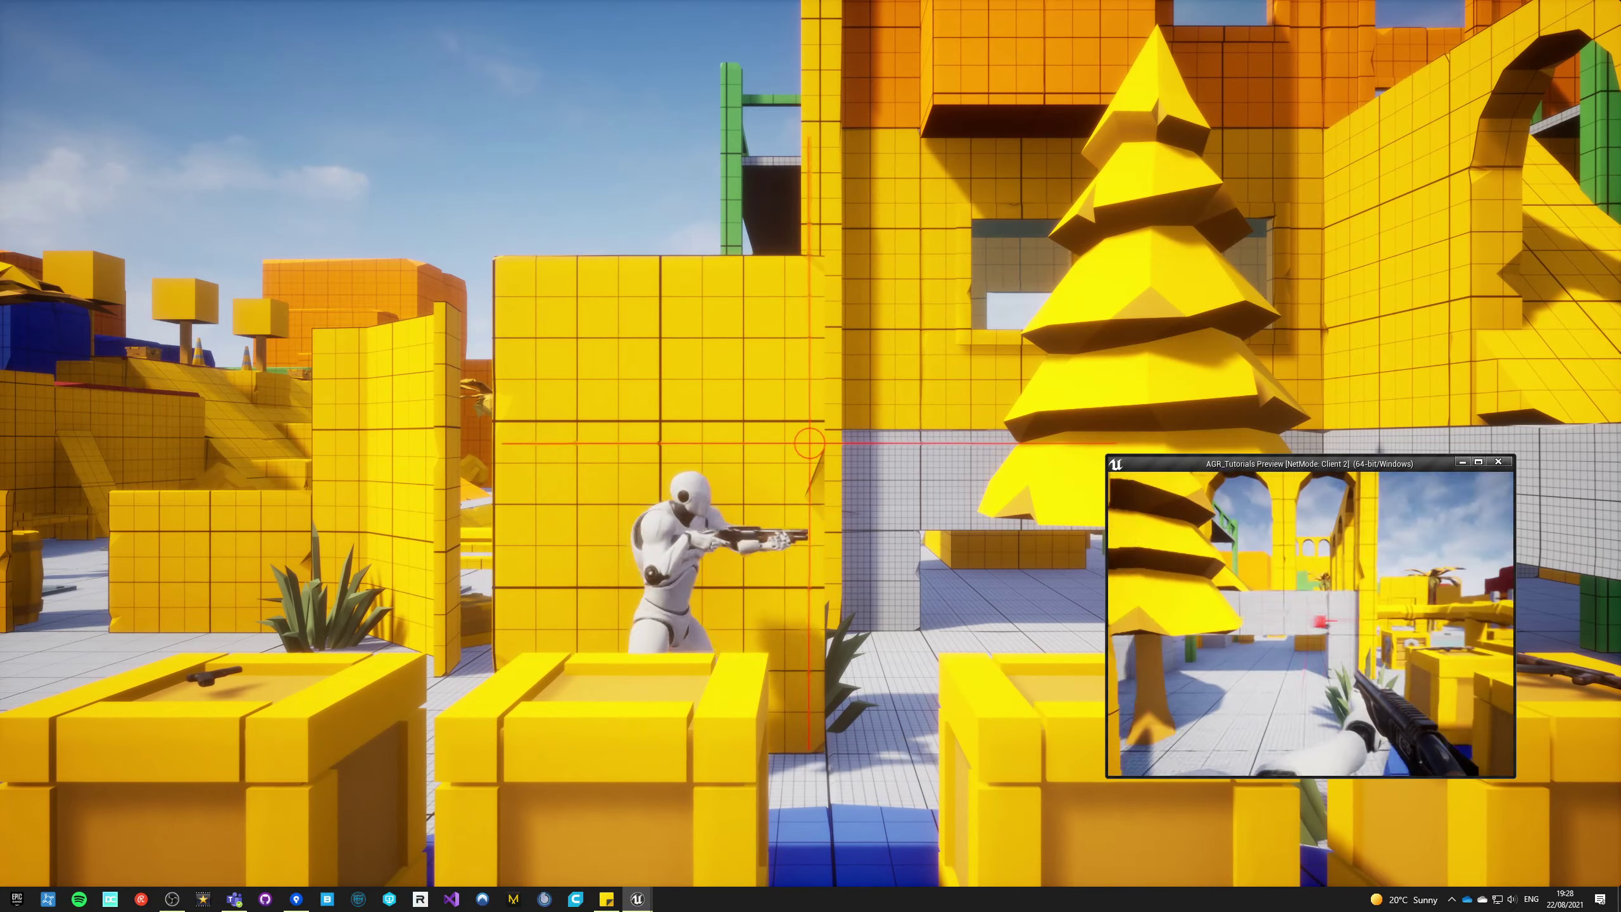
key(w)
key(e)
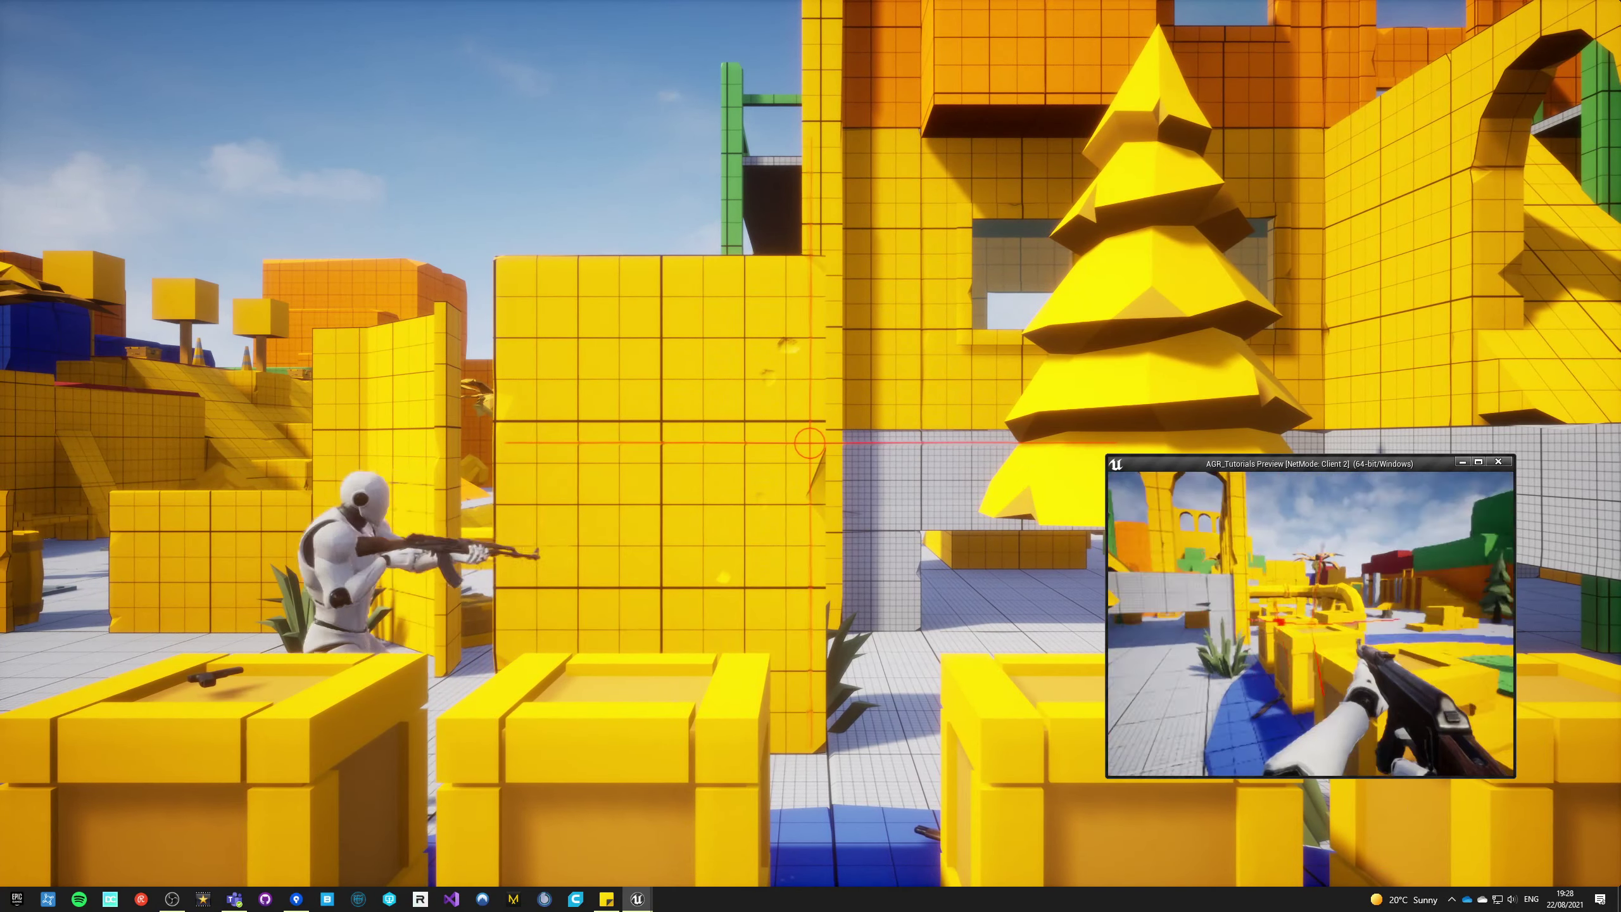
key(Escape)
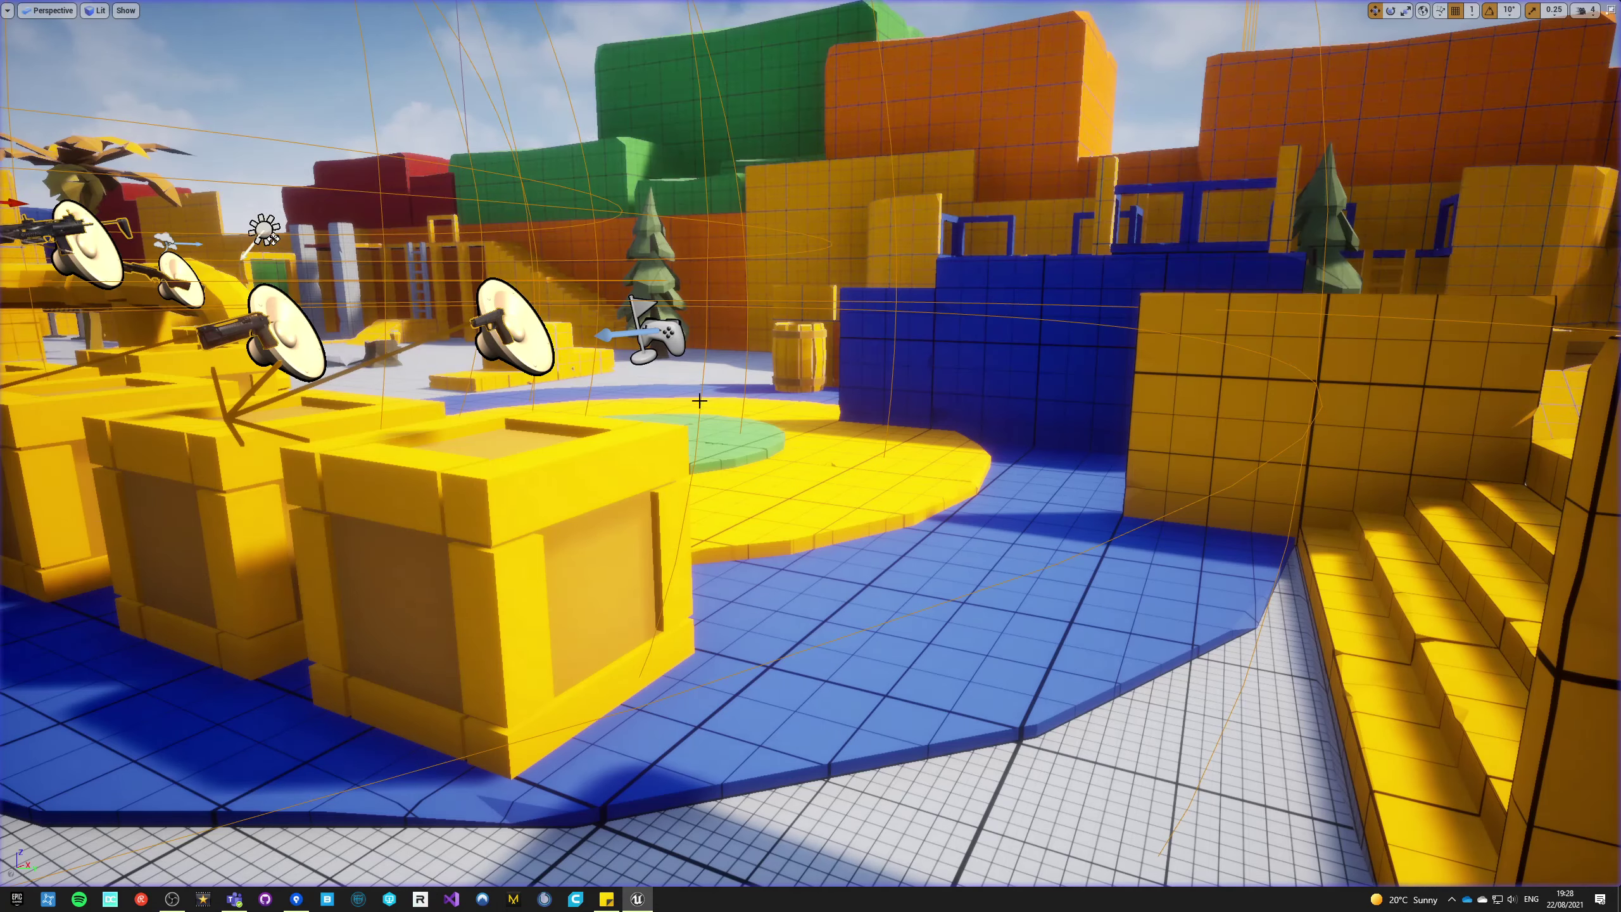
key(F11)
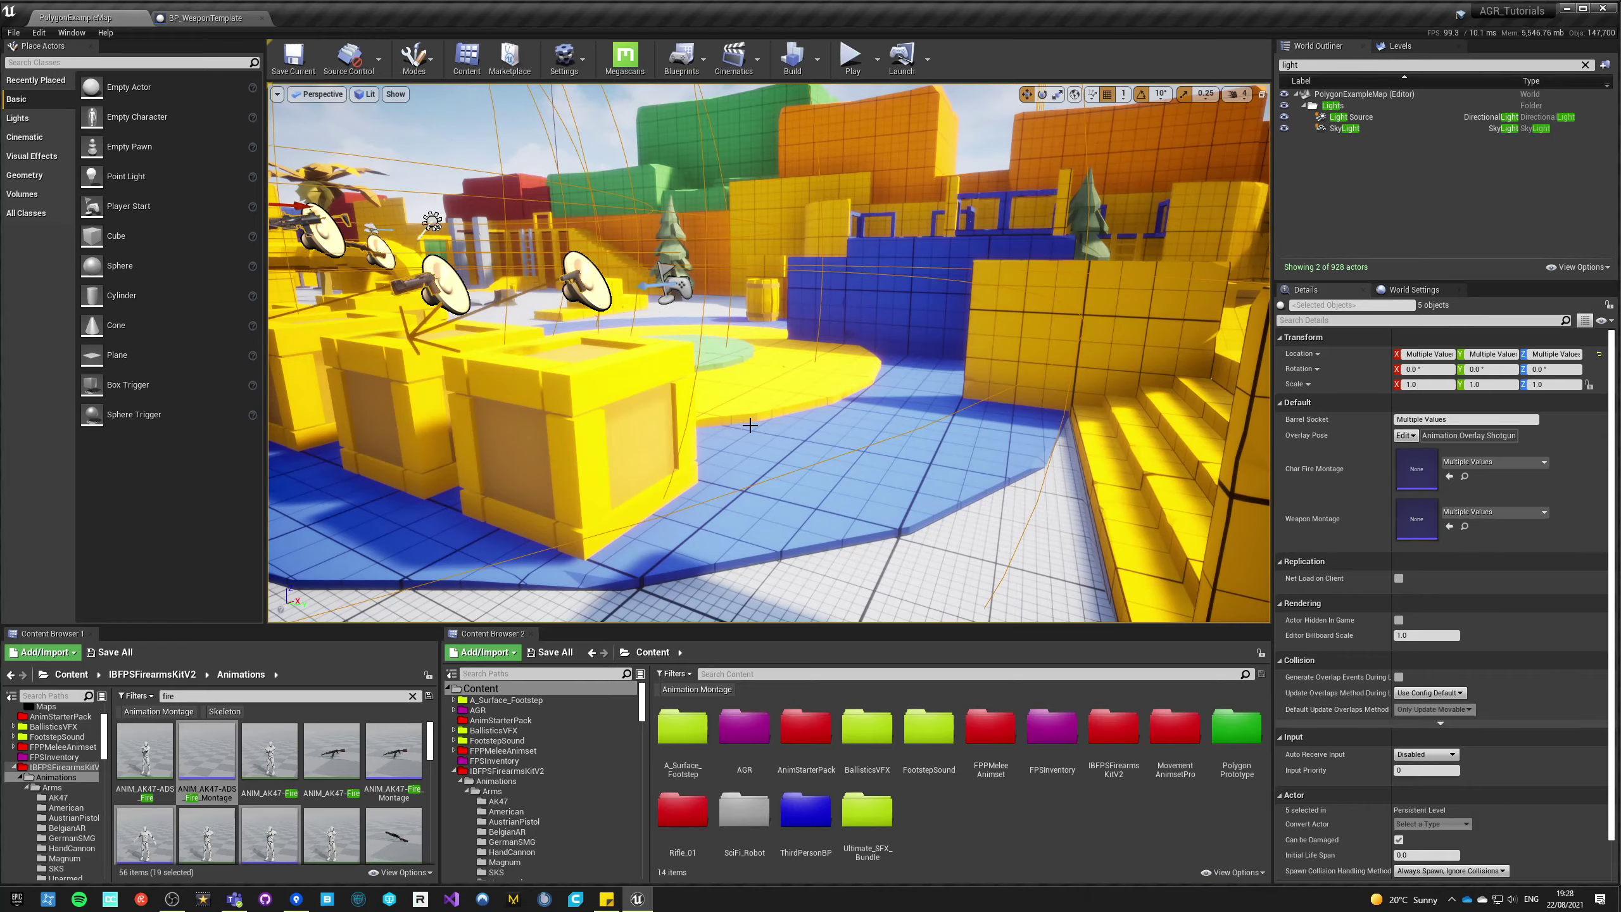
right_drag(799, 397, 798, 392)
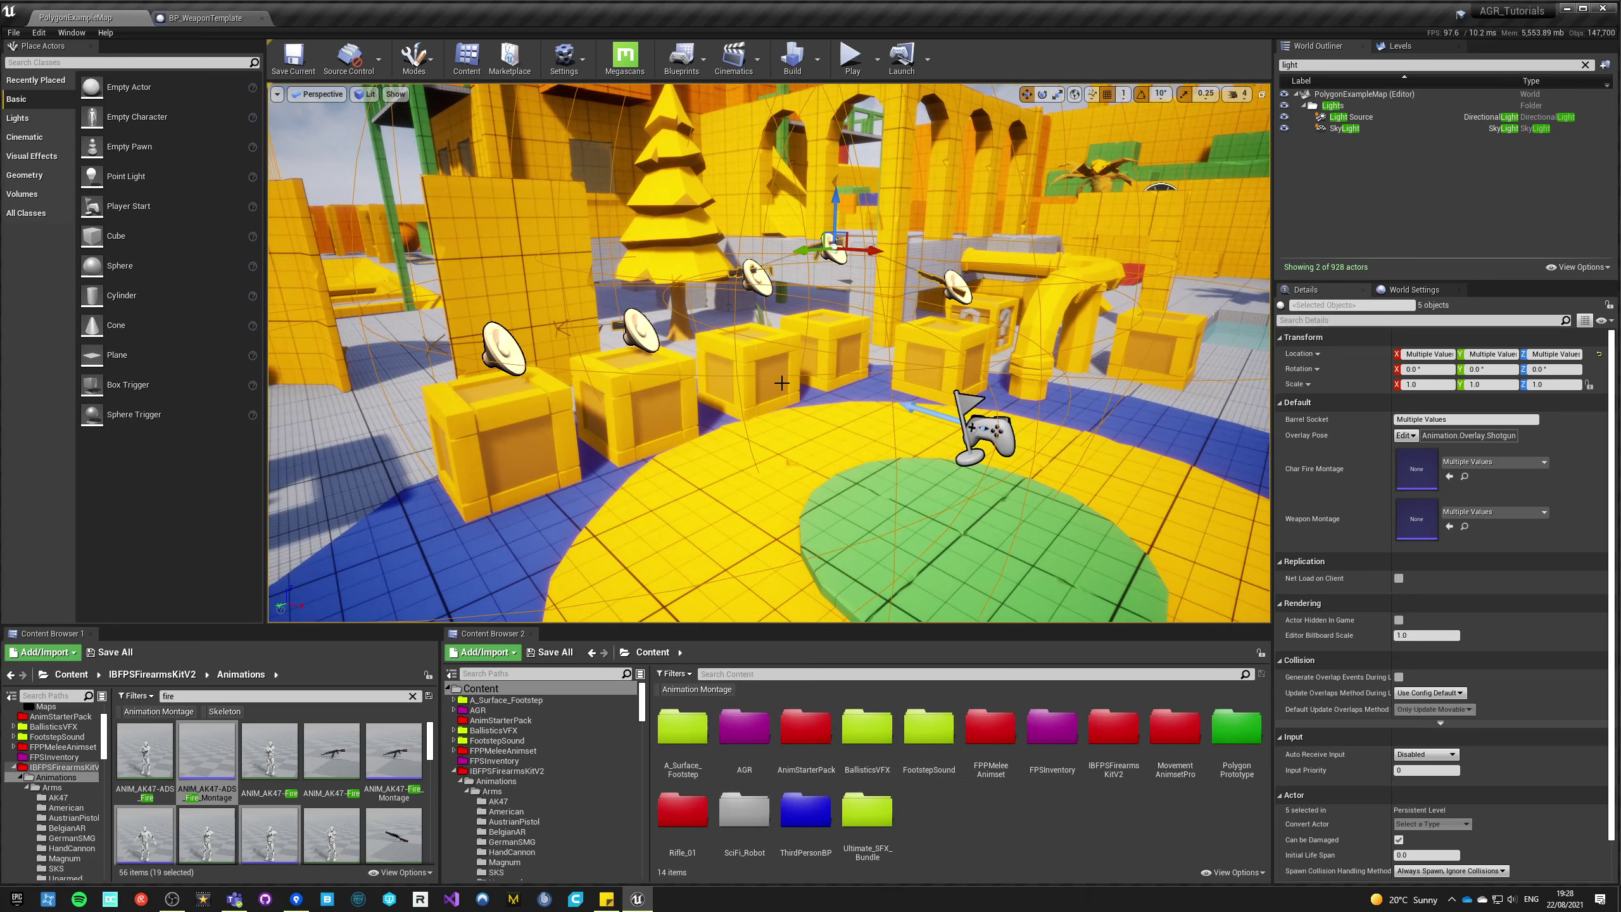